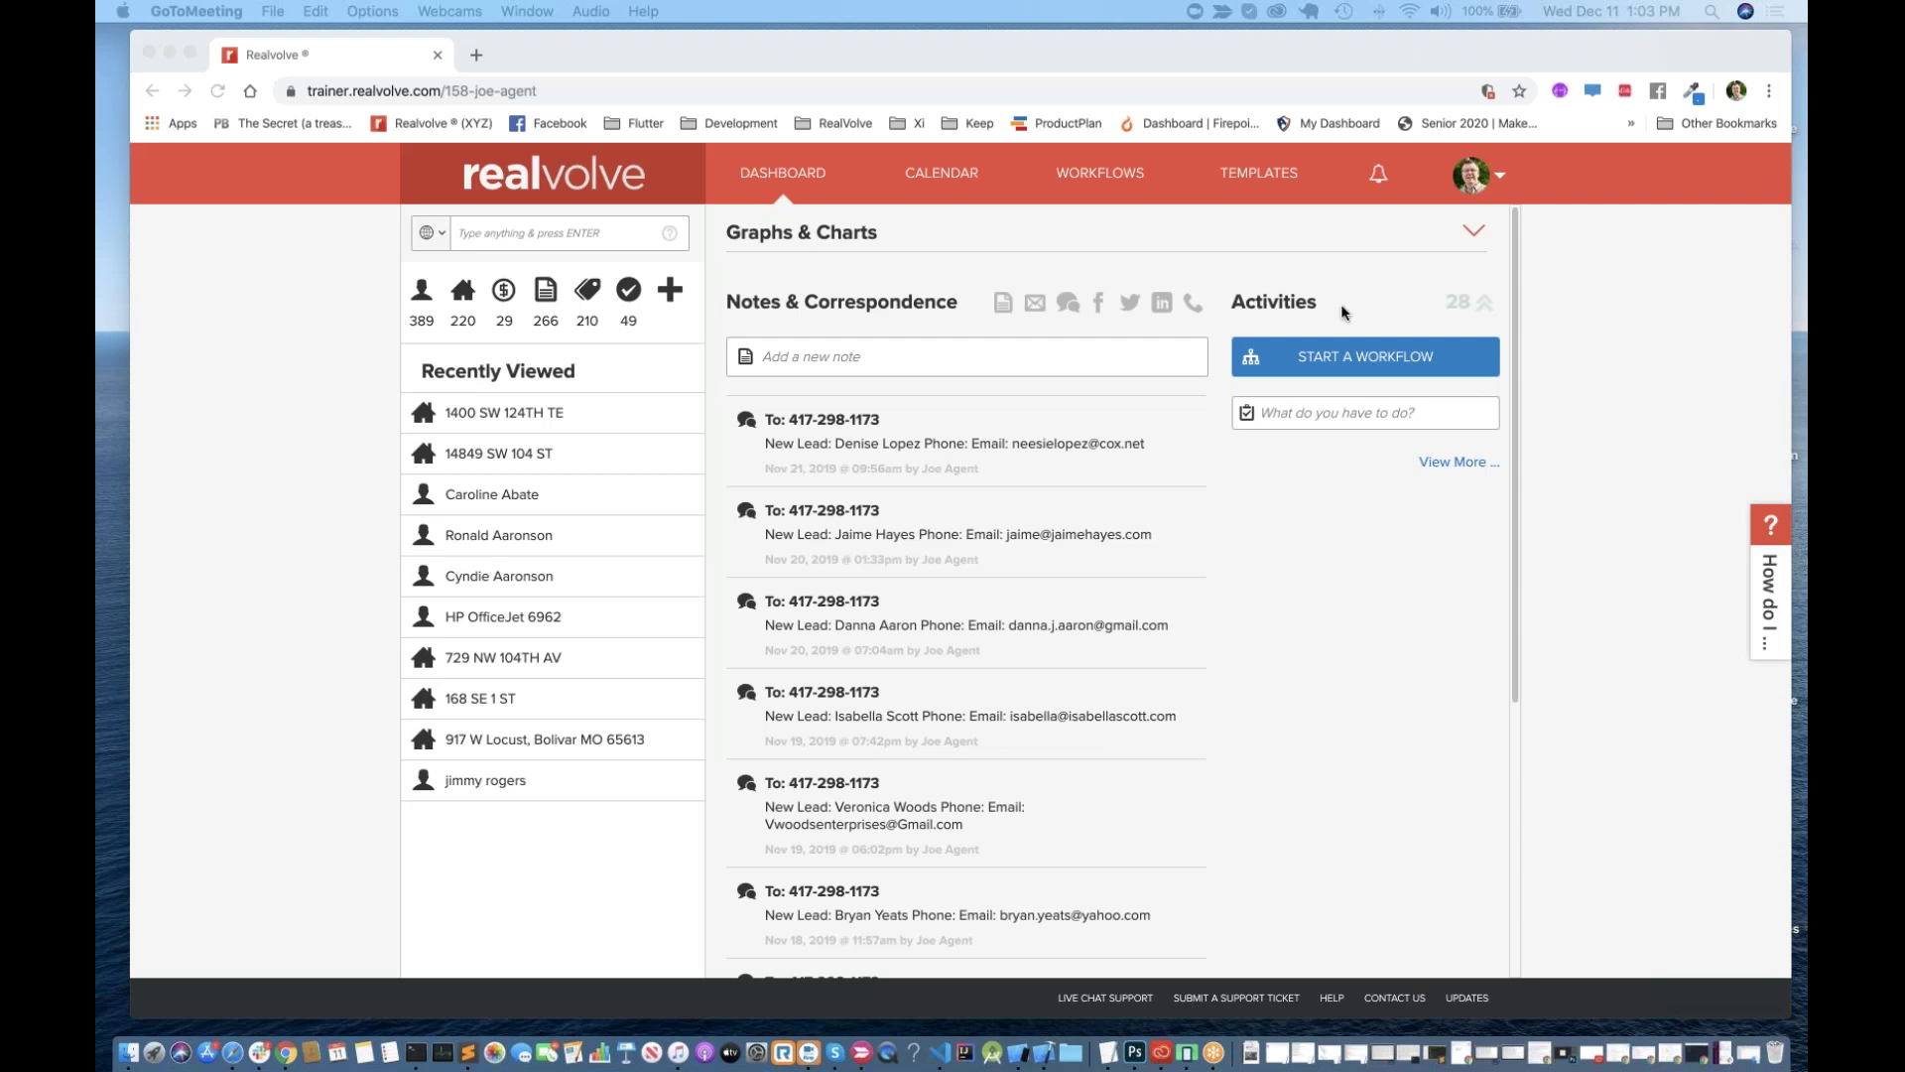
# Step: Bring the Realvolve browser window to the front, shift it slightly left and enlarge it
pyautogui.click(581, 75)
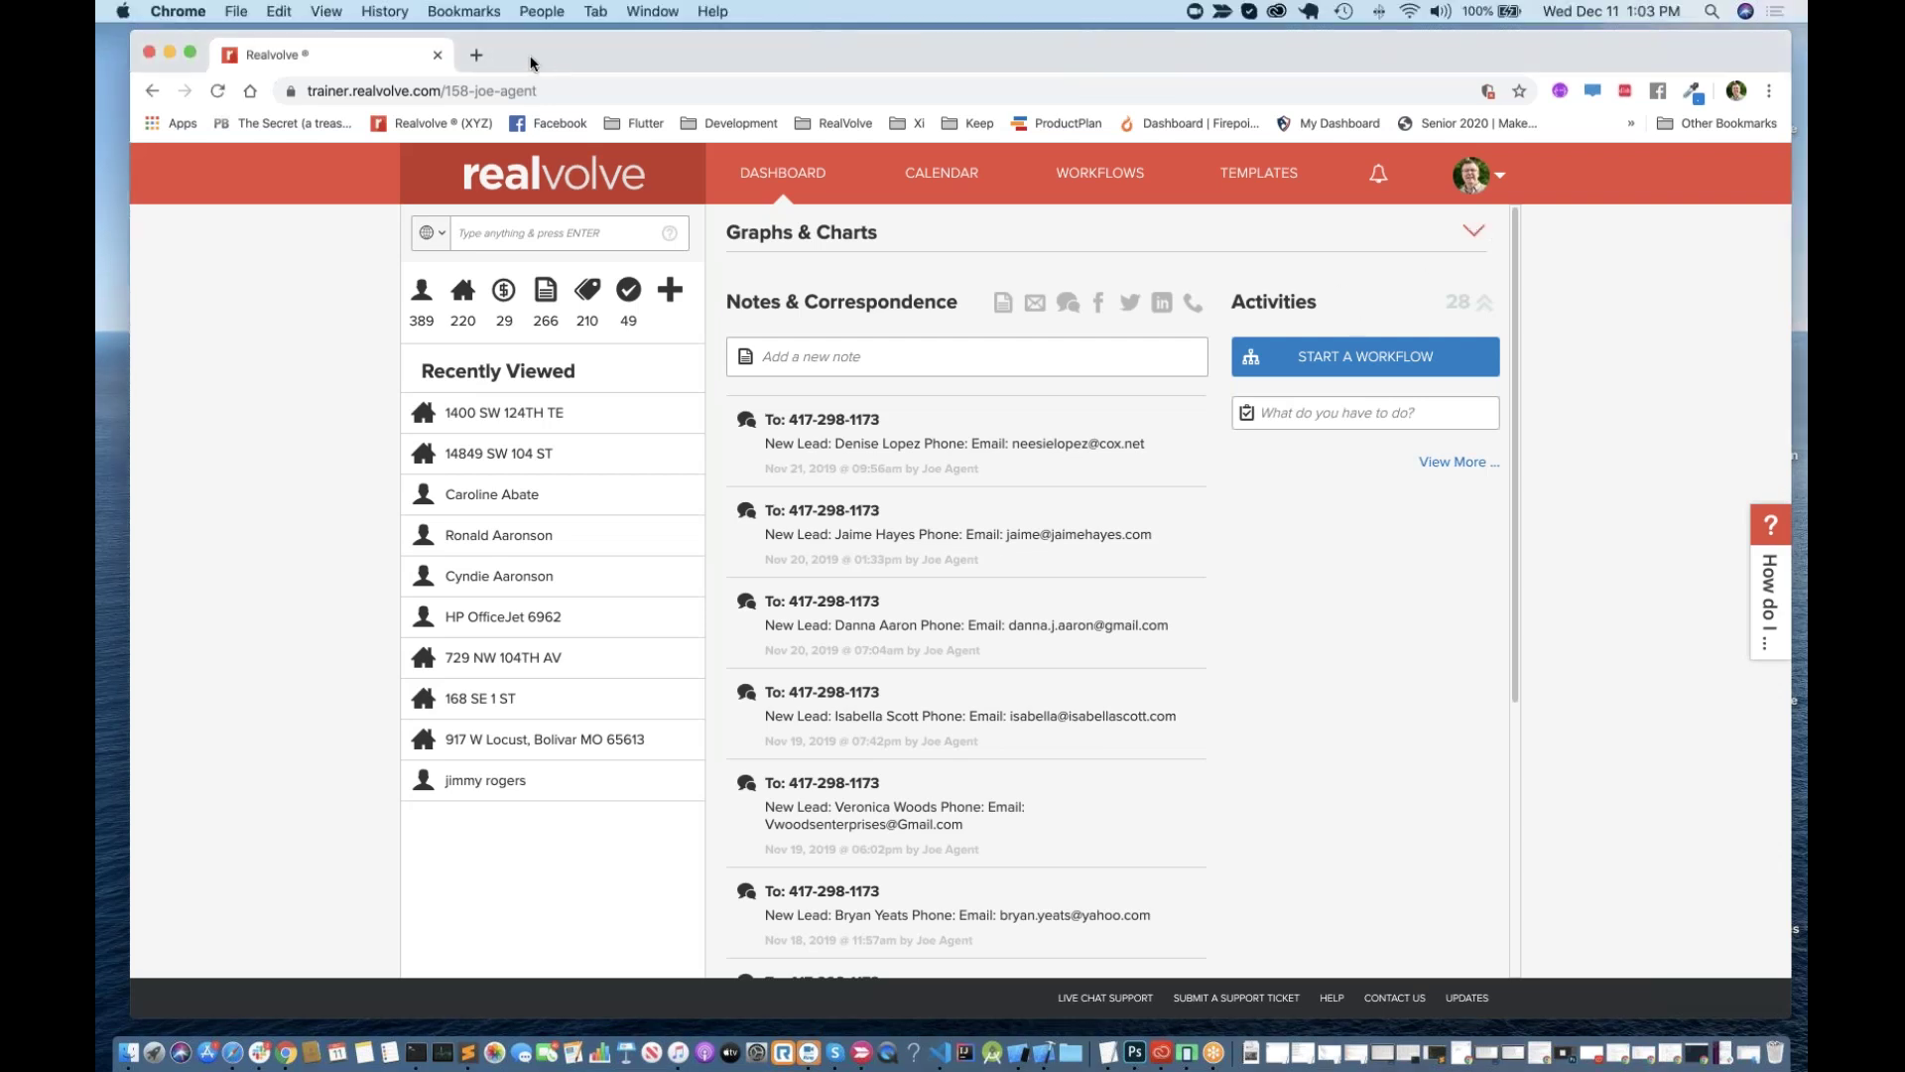
pyautogui.moveTo(552, 60); pyautogui.dragTo(521, 56)
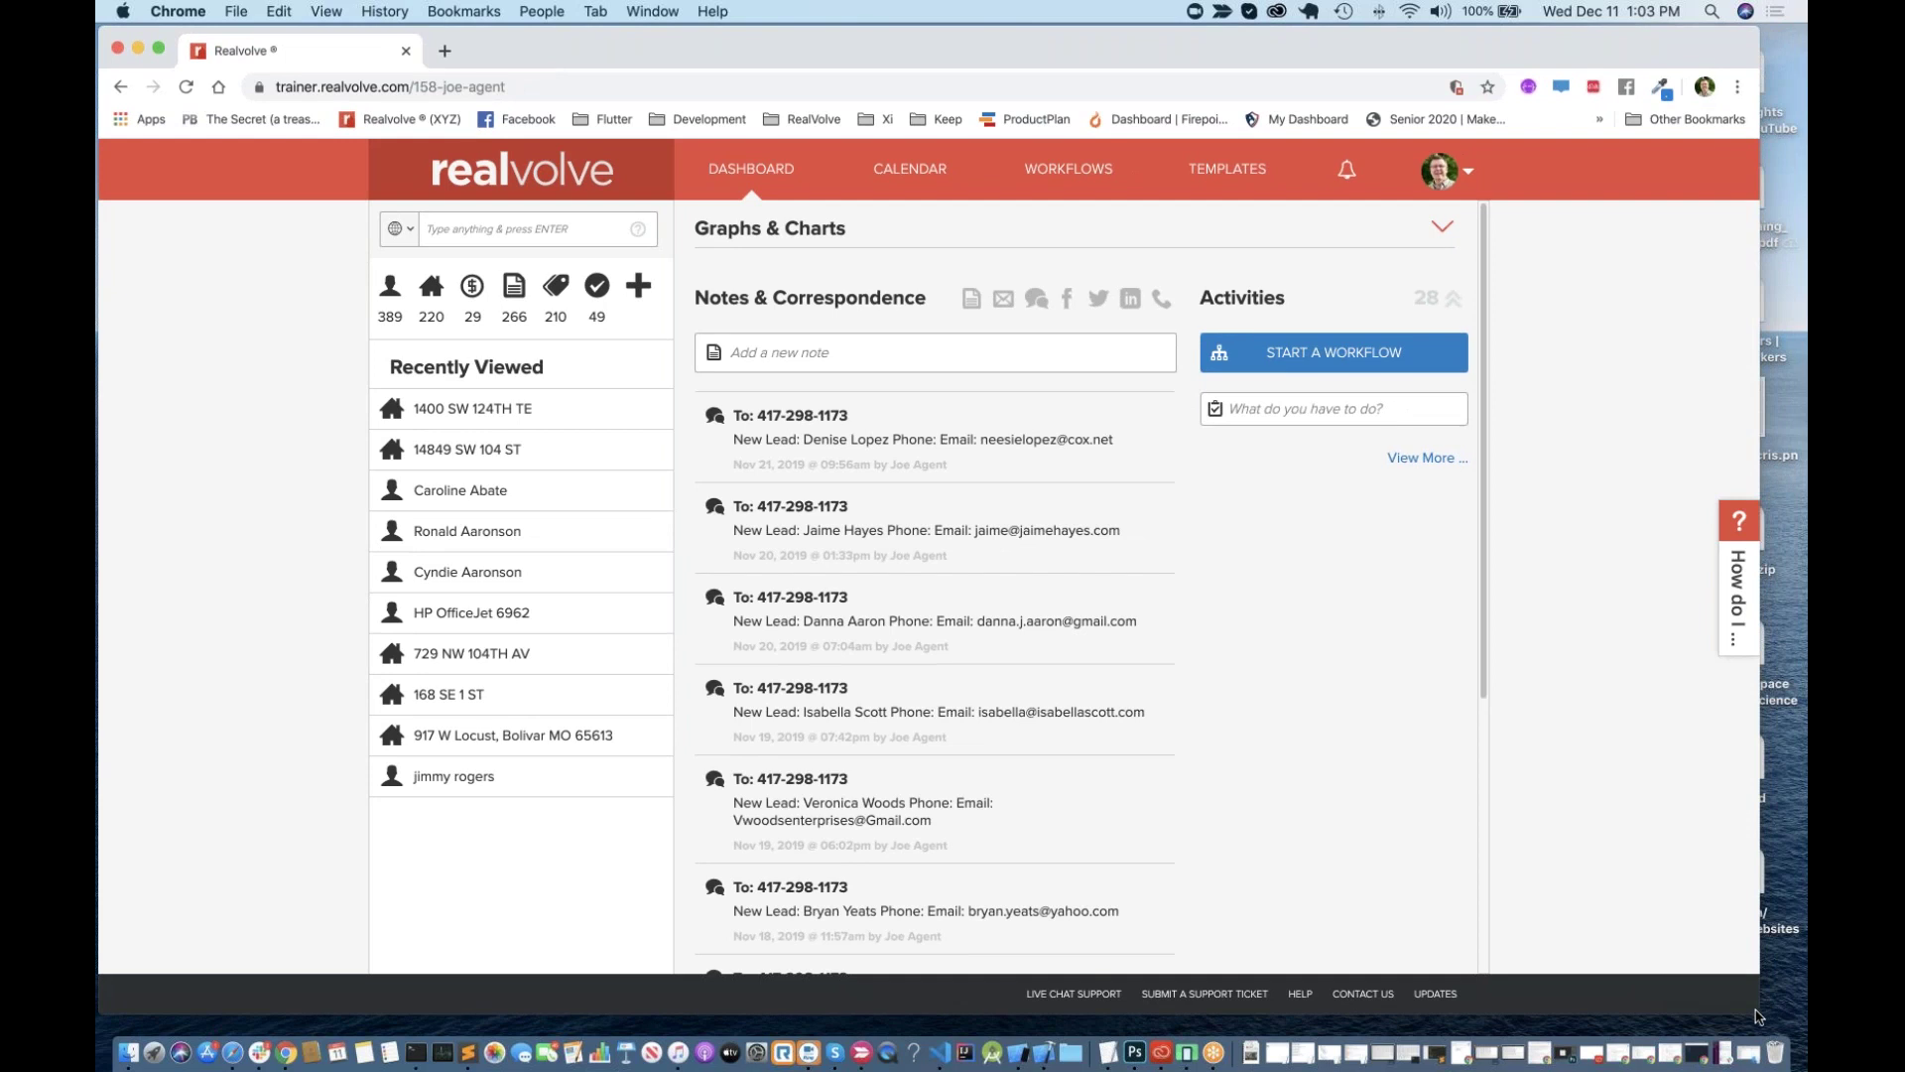
pyautogui.moveTo(1758, 1014); pyautogui.dragTo(1808, 1034)
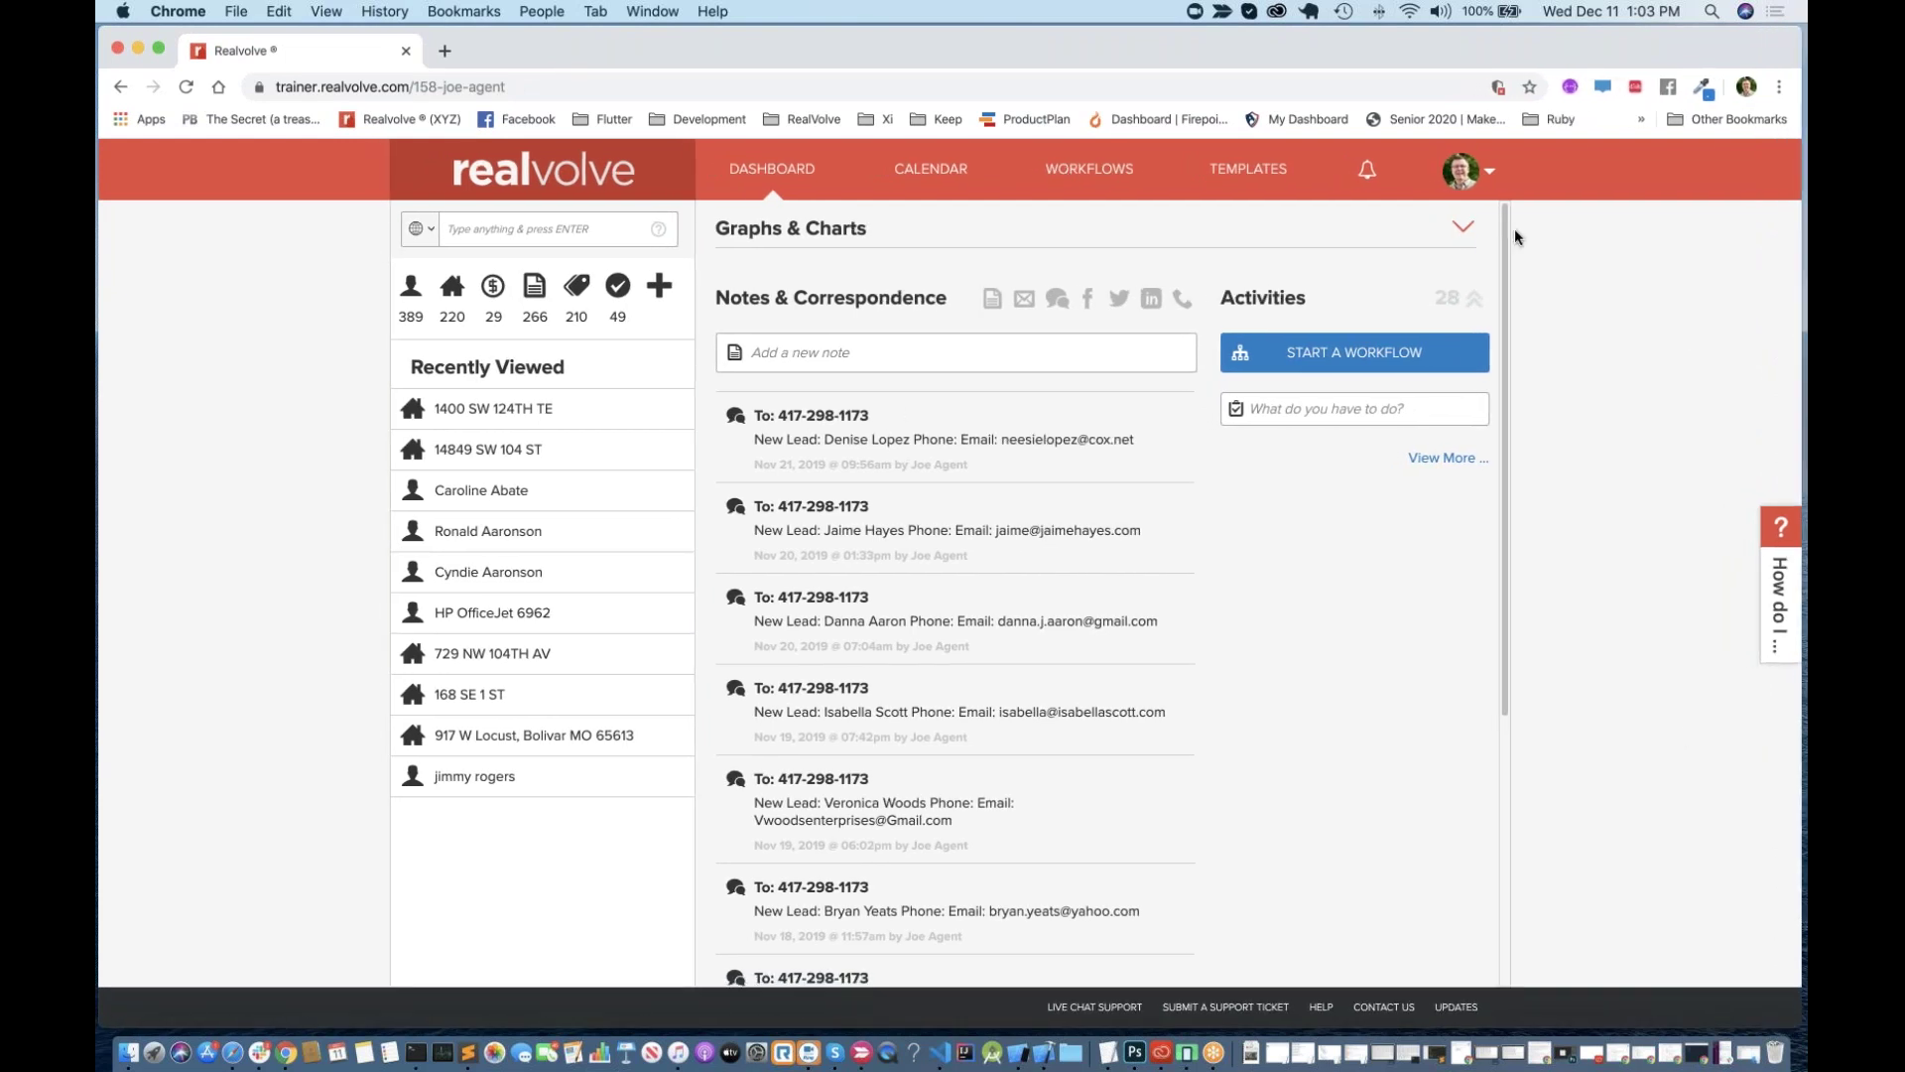
# Step: Expand Graphs & Charts to reveal the 357 contacts, $3.71M YTD volume and team reporting widgets
pyautogui.click(1464, 232)
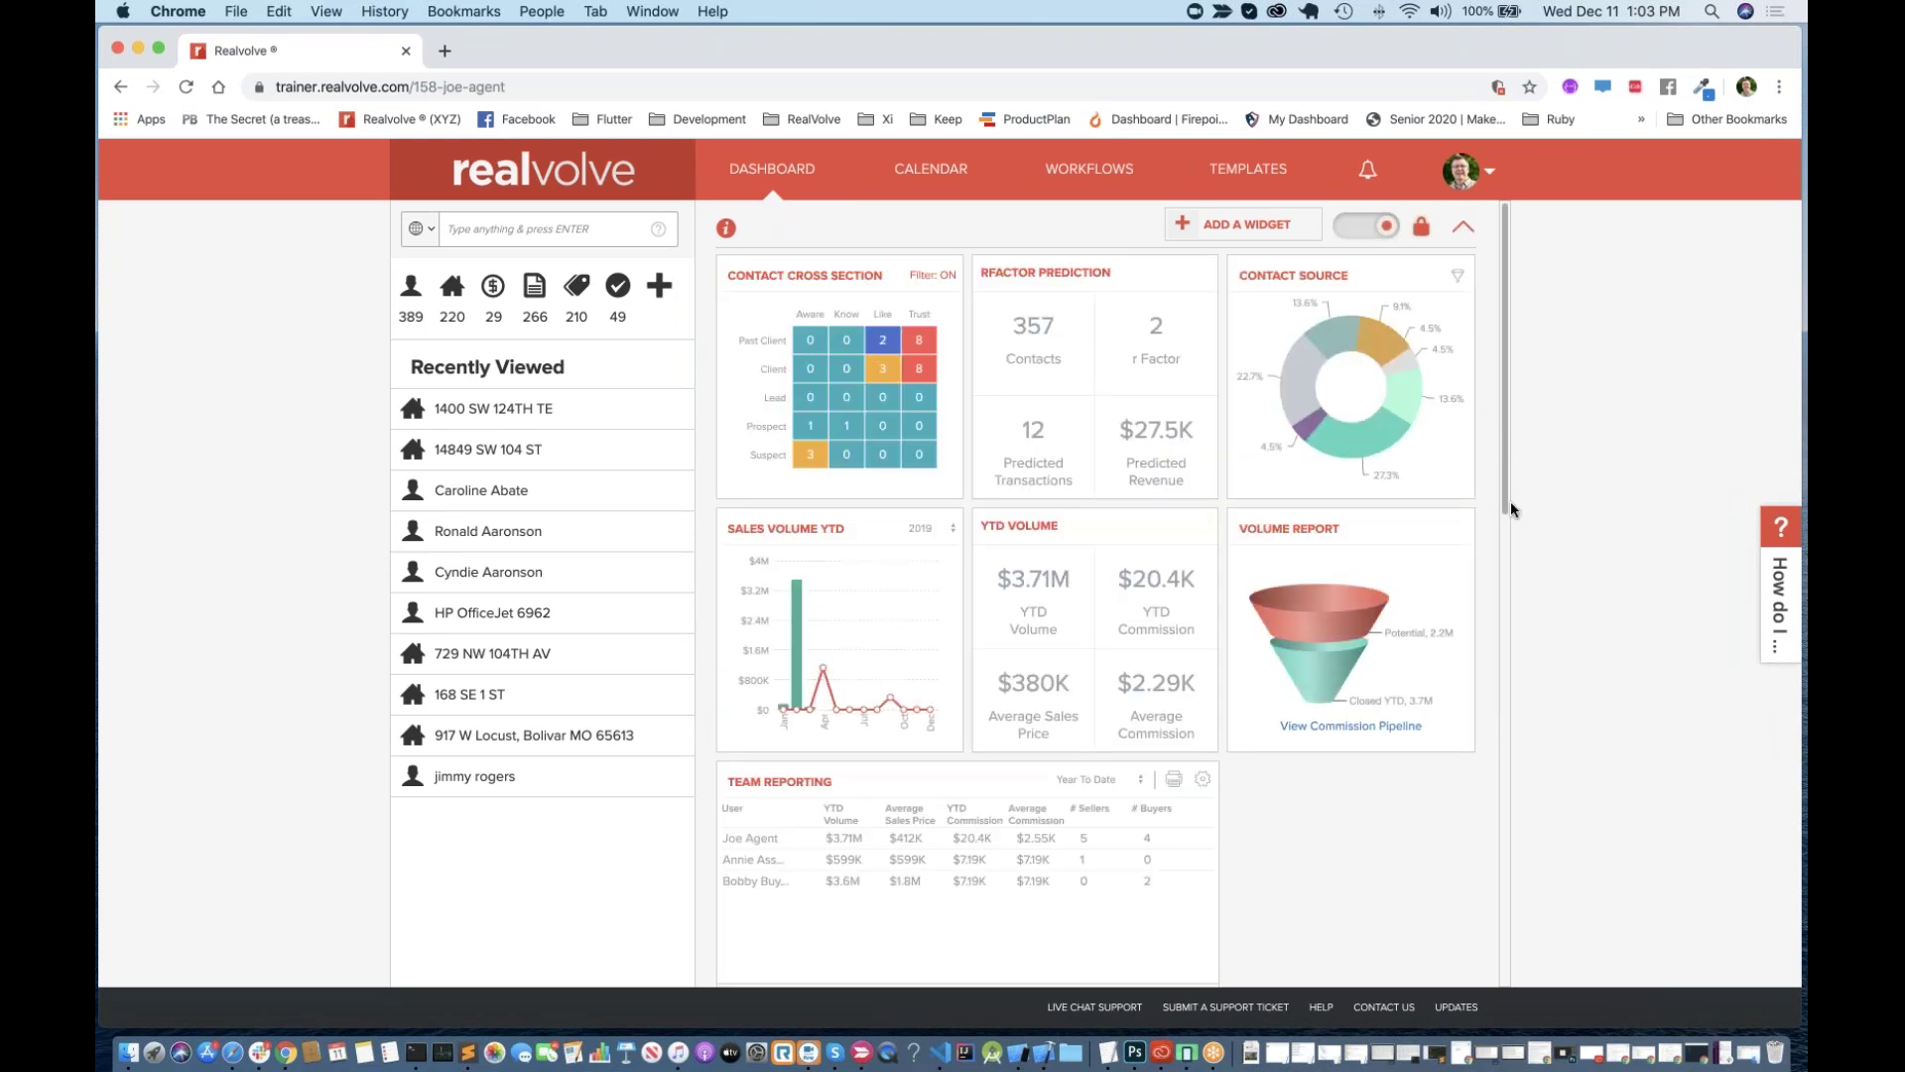
pyautogui.scroll(-5, 1510, 502)
pyautogui.scroll(5, 1522, 454)
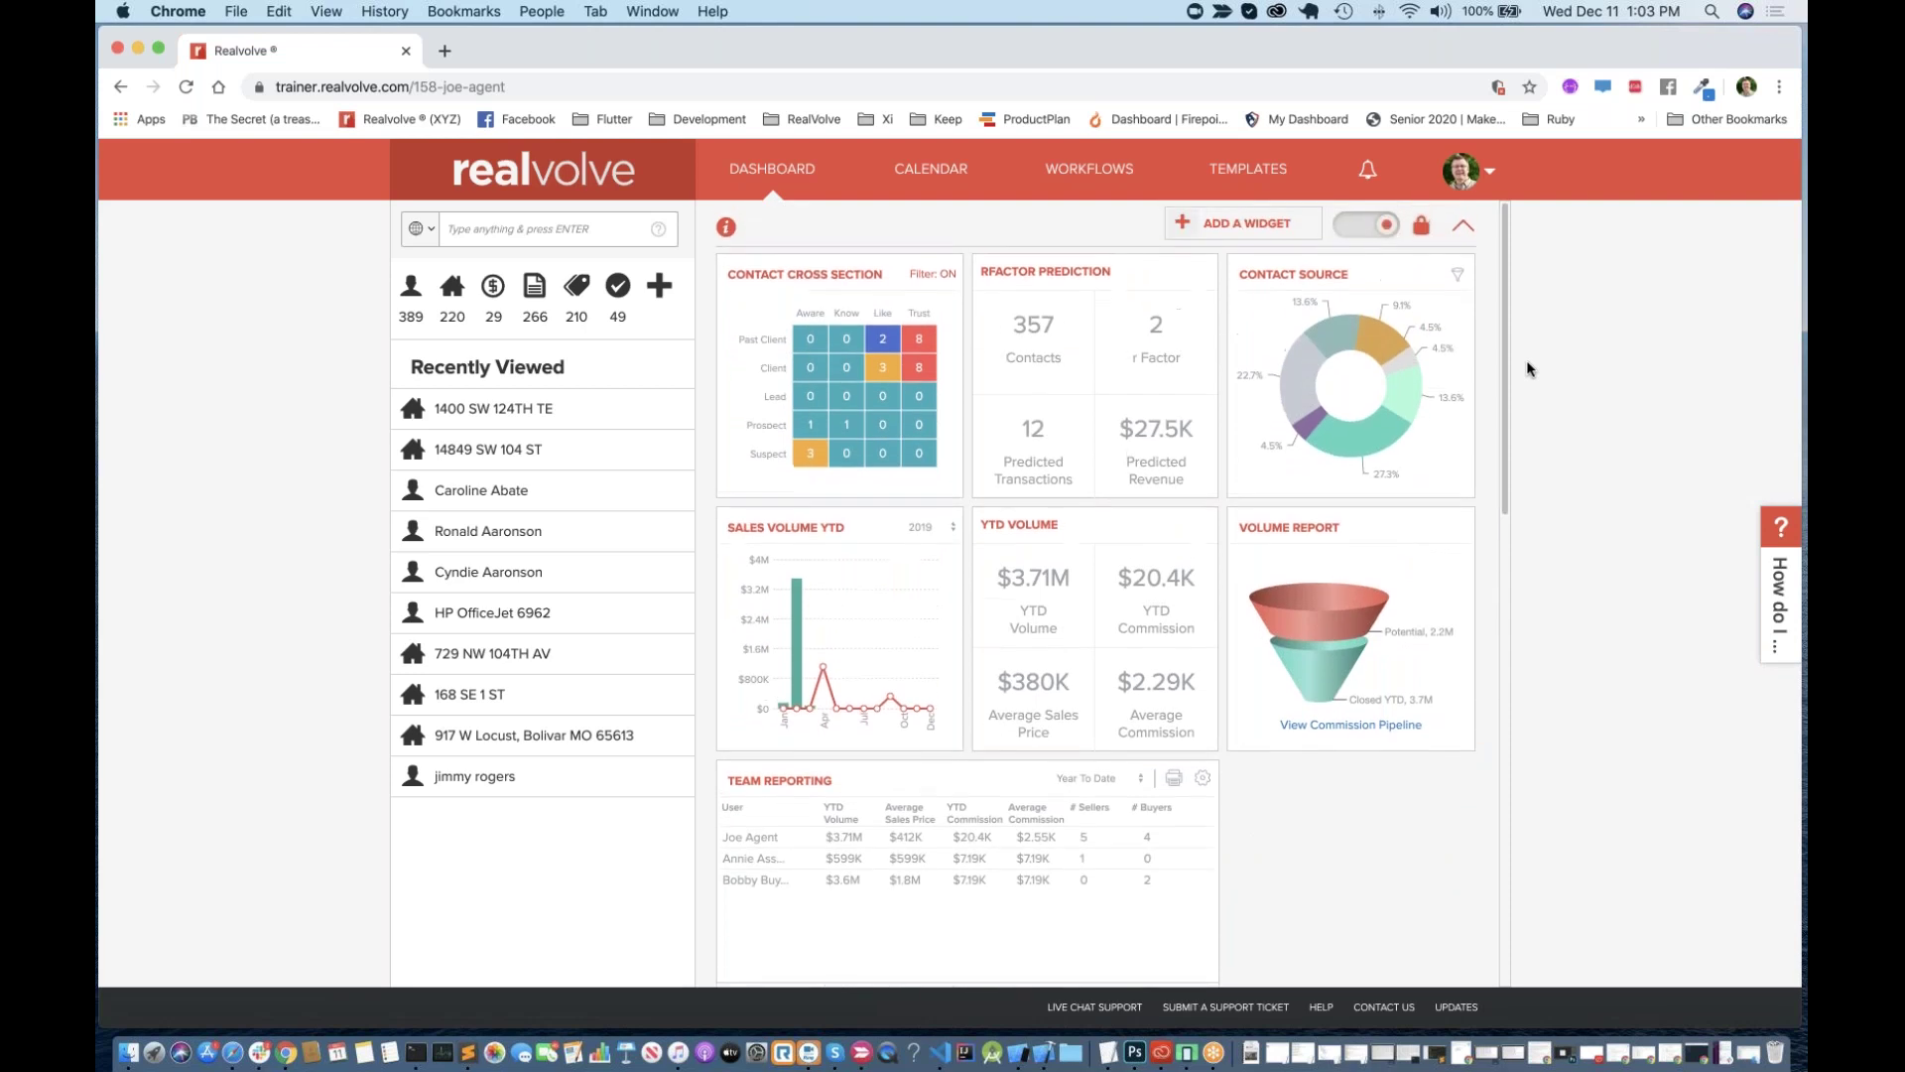
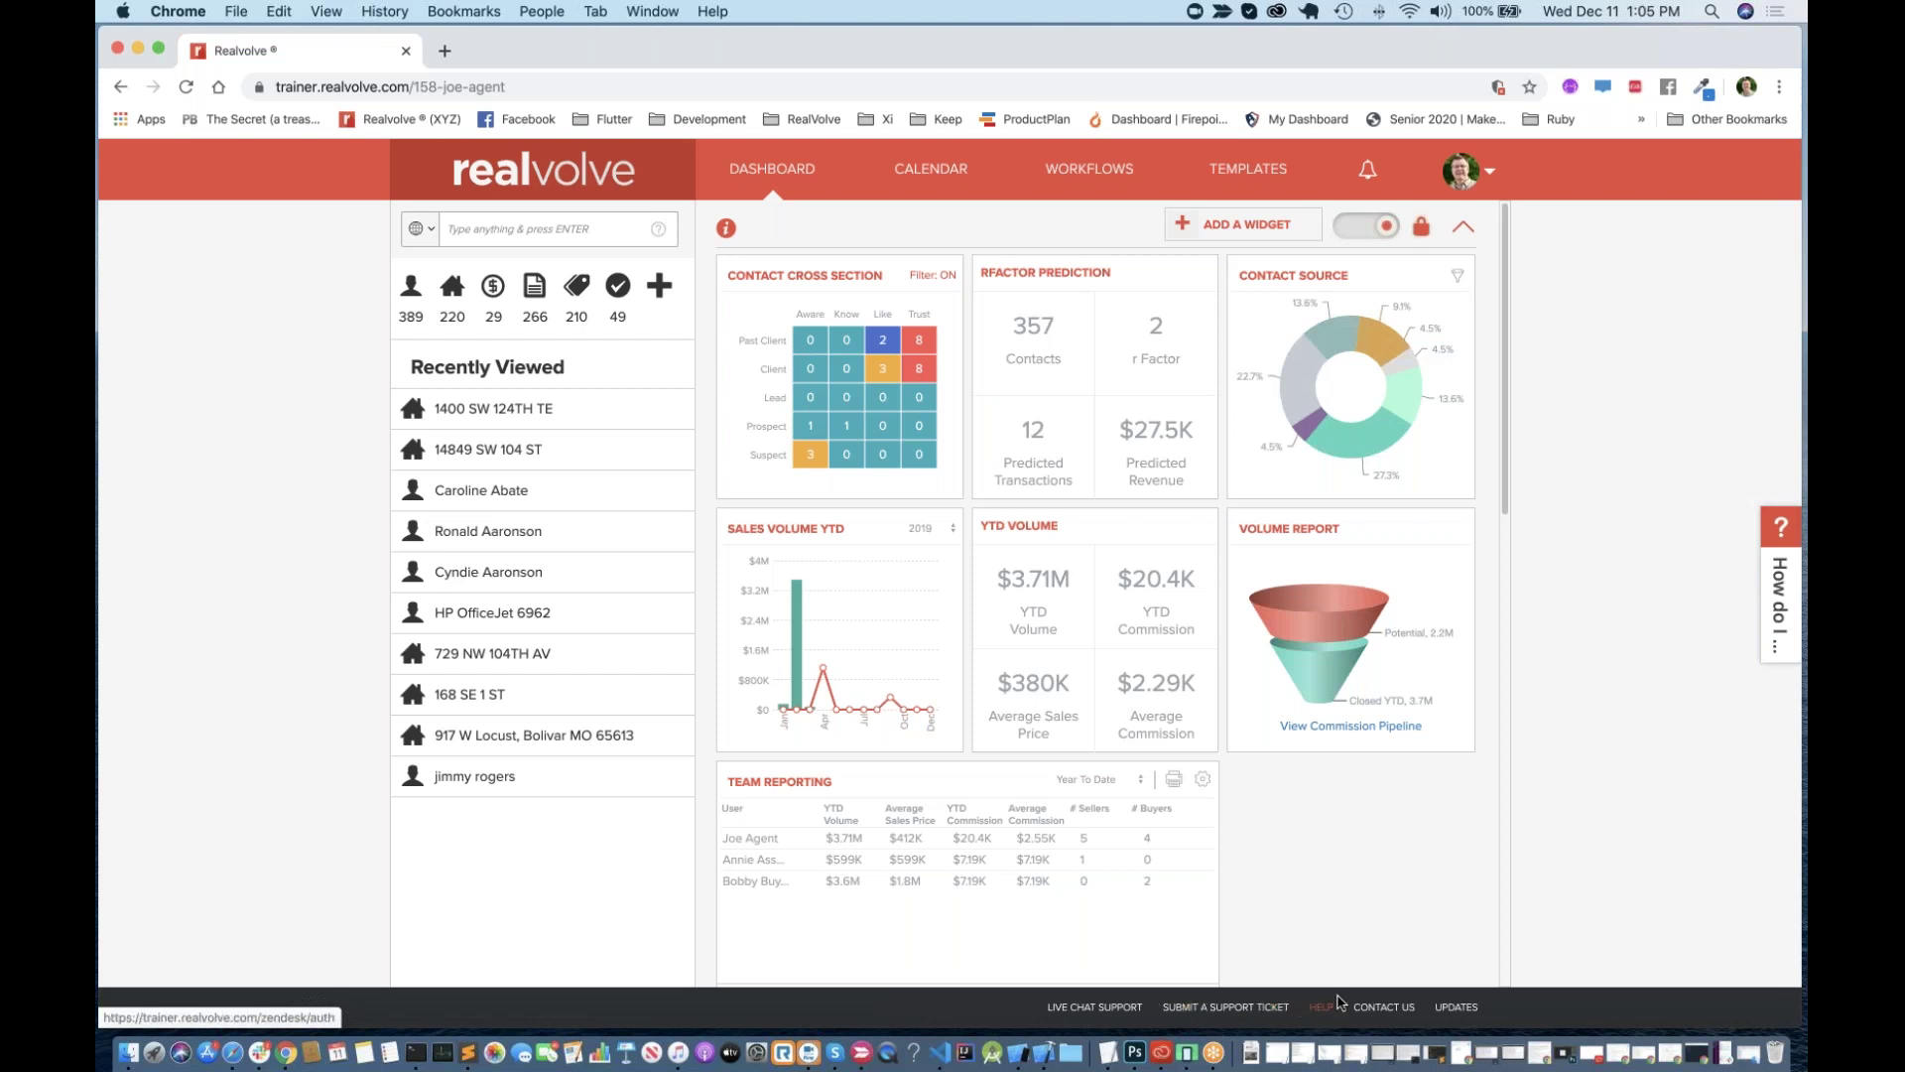
# Step: Open the Realvolve Help Center in a new tab from the dashboard footer's HELP link
pyautogui.click(1323, 1007)
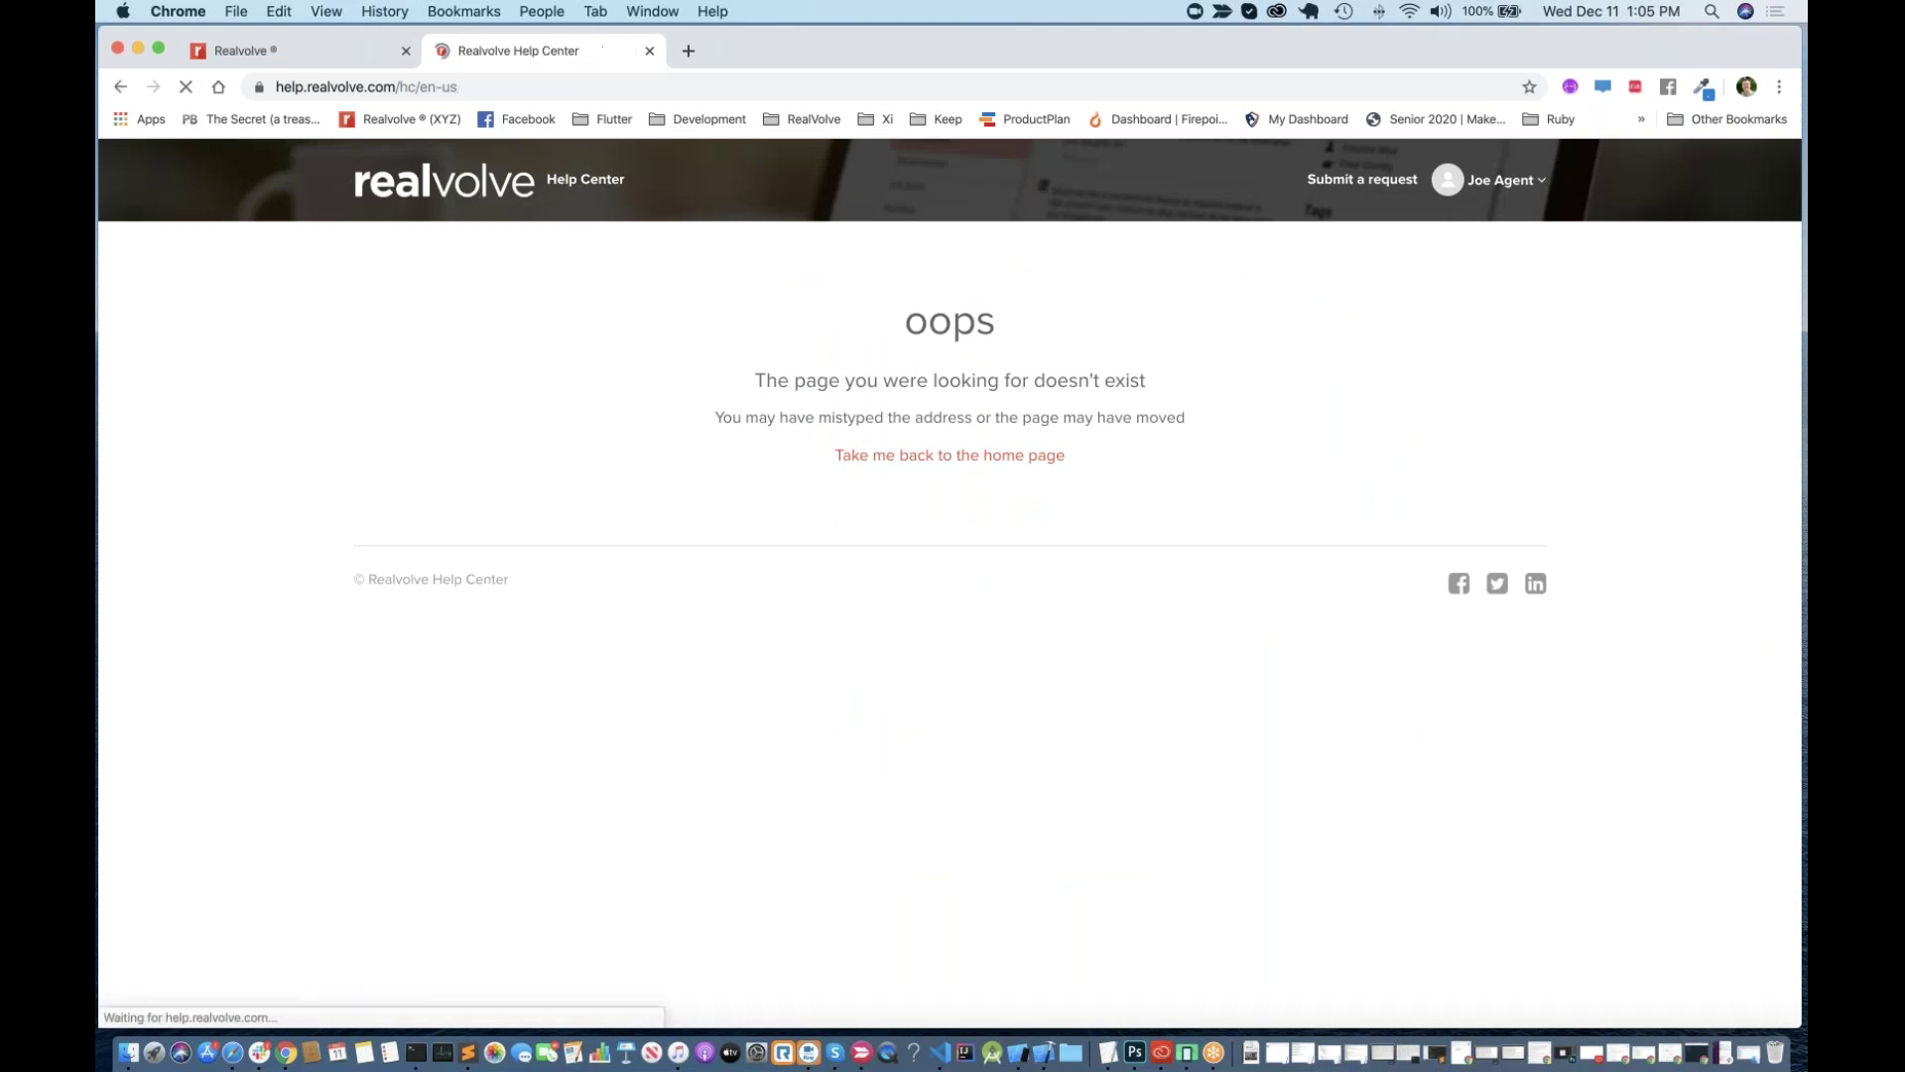
# Step: Scroll the Help Center home page down to the topic categories and article lists
pyautogui.scroll(-3, 635, 675)
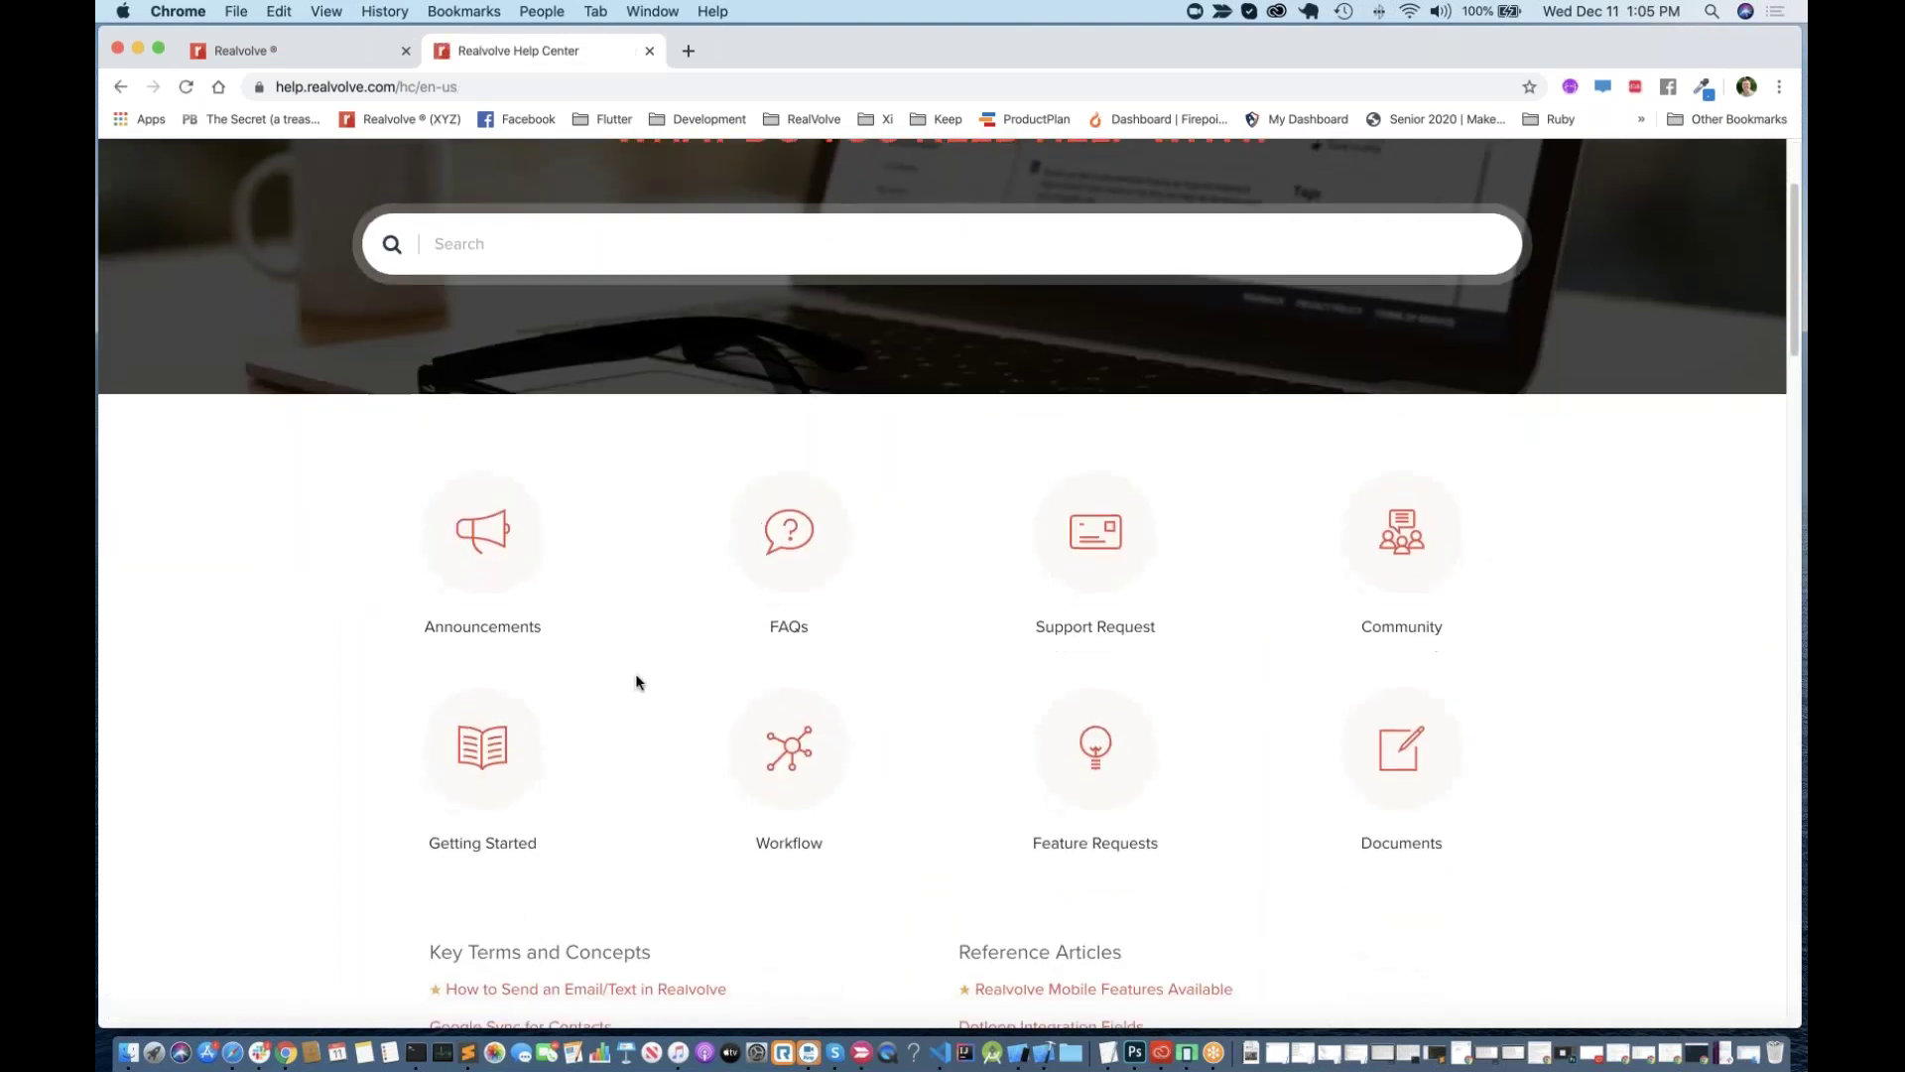
pyautogui.scroll(-2, 633, 560)
pyautogui.scroll(3, 633, 561)
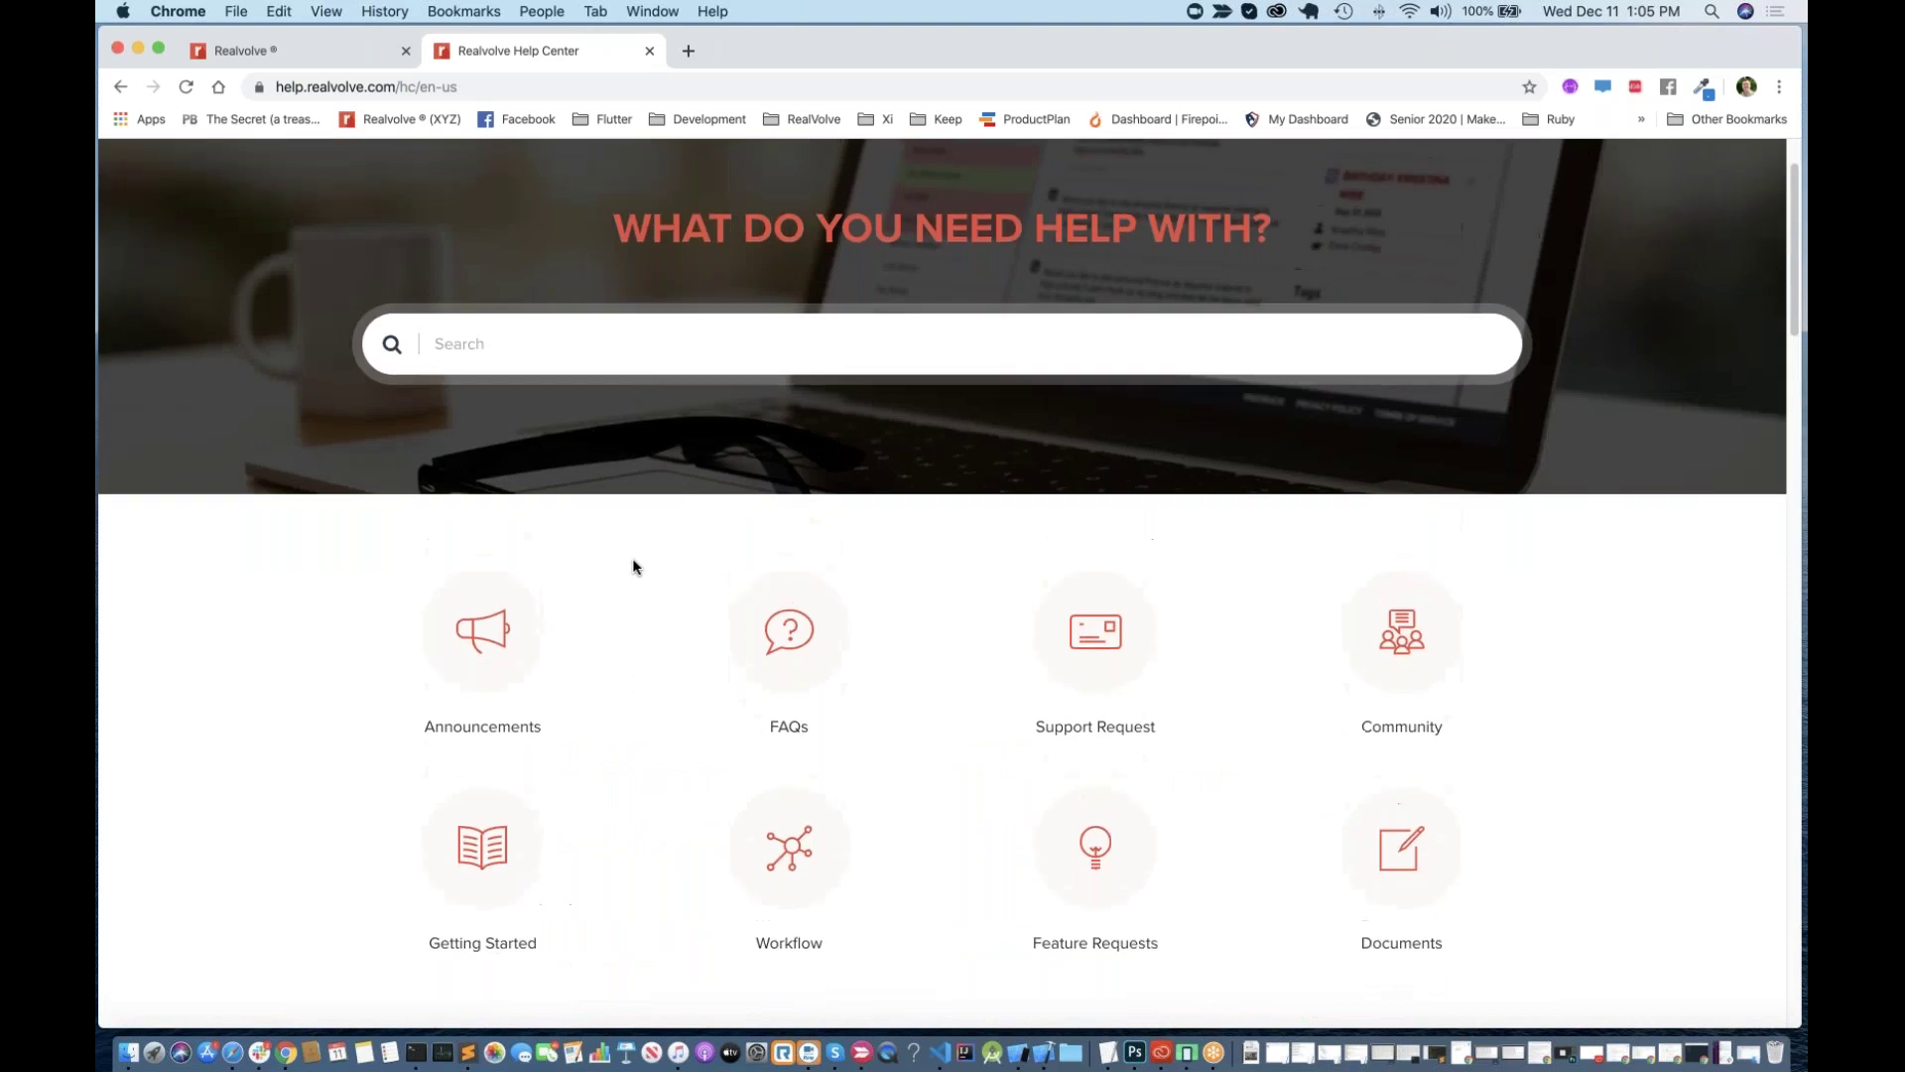
pyautogui.scroll(-2, 633, 560)
pyautogui.scroll(-1, 633, 561)
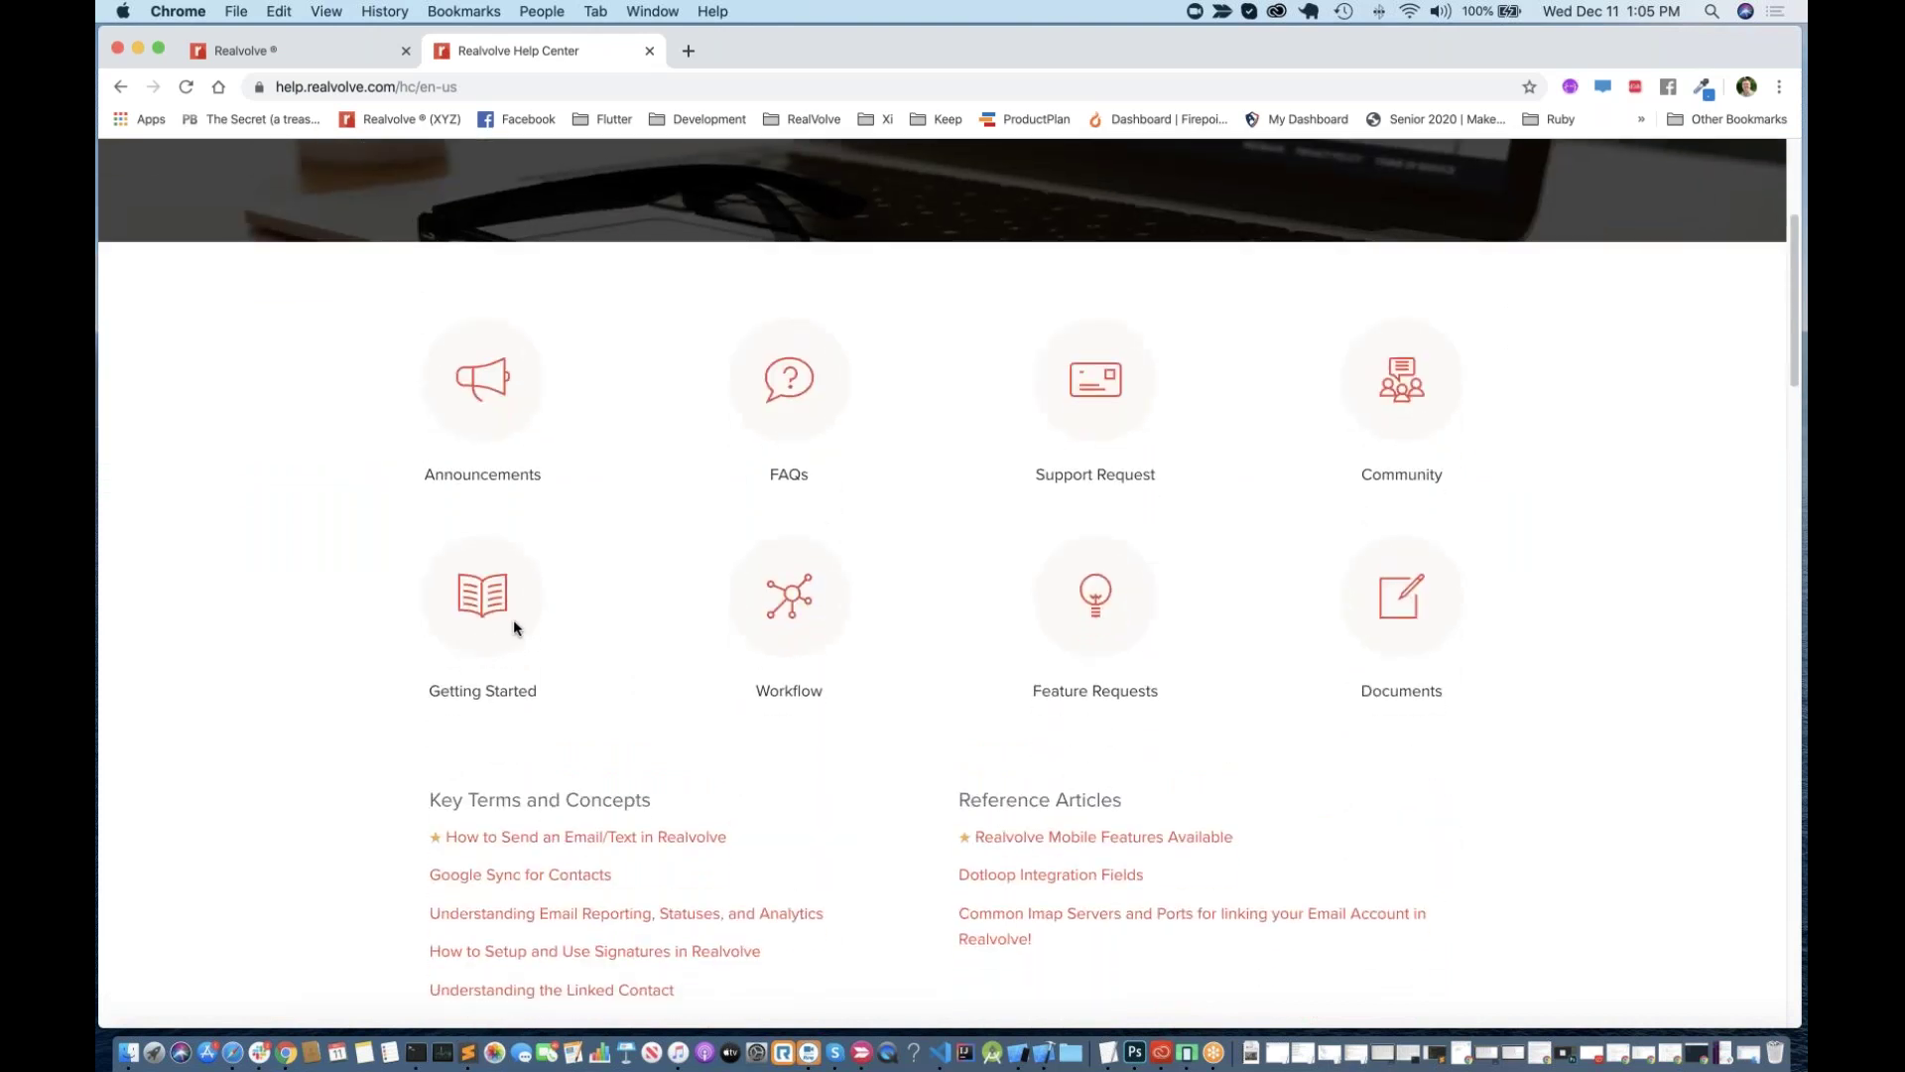
# Step: Open Getting Started and browse the Training Documents PDFs, like WorkflowTutorial.pdf, back to the top
pyautogui.click(477, 605)
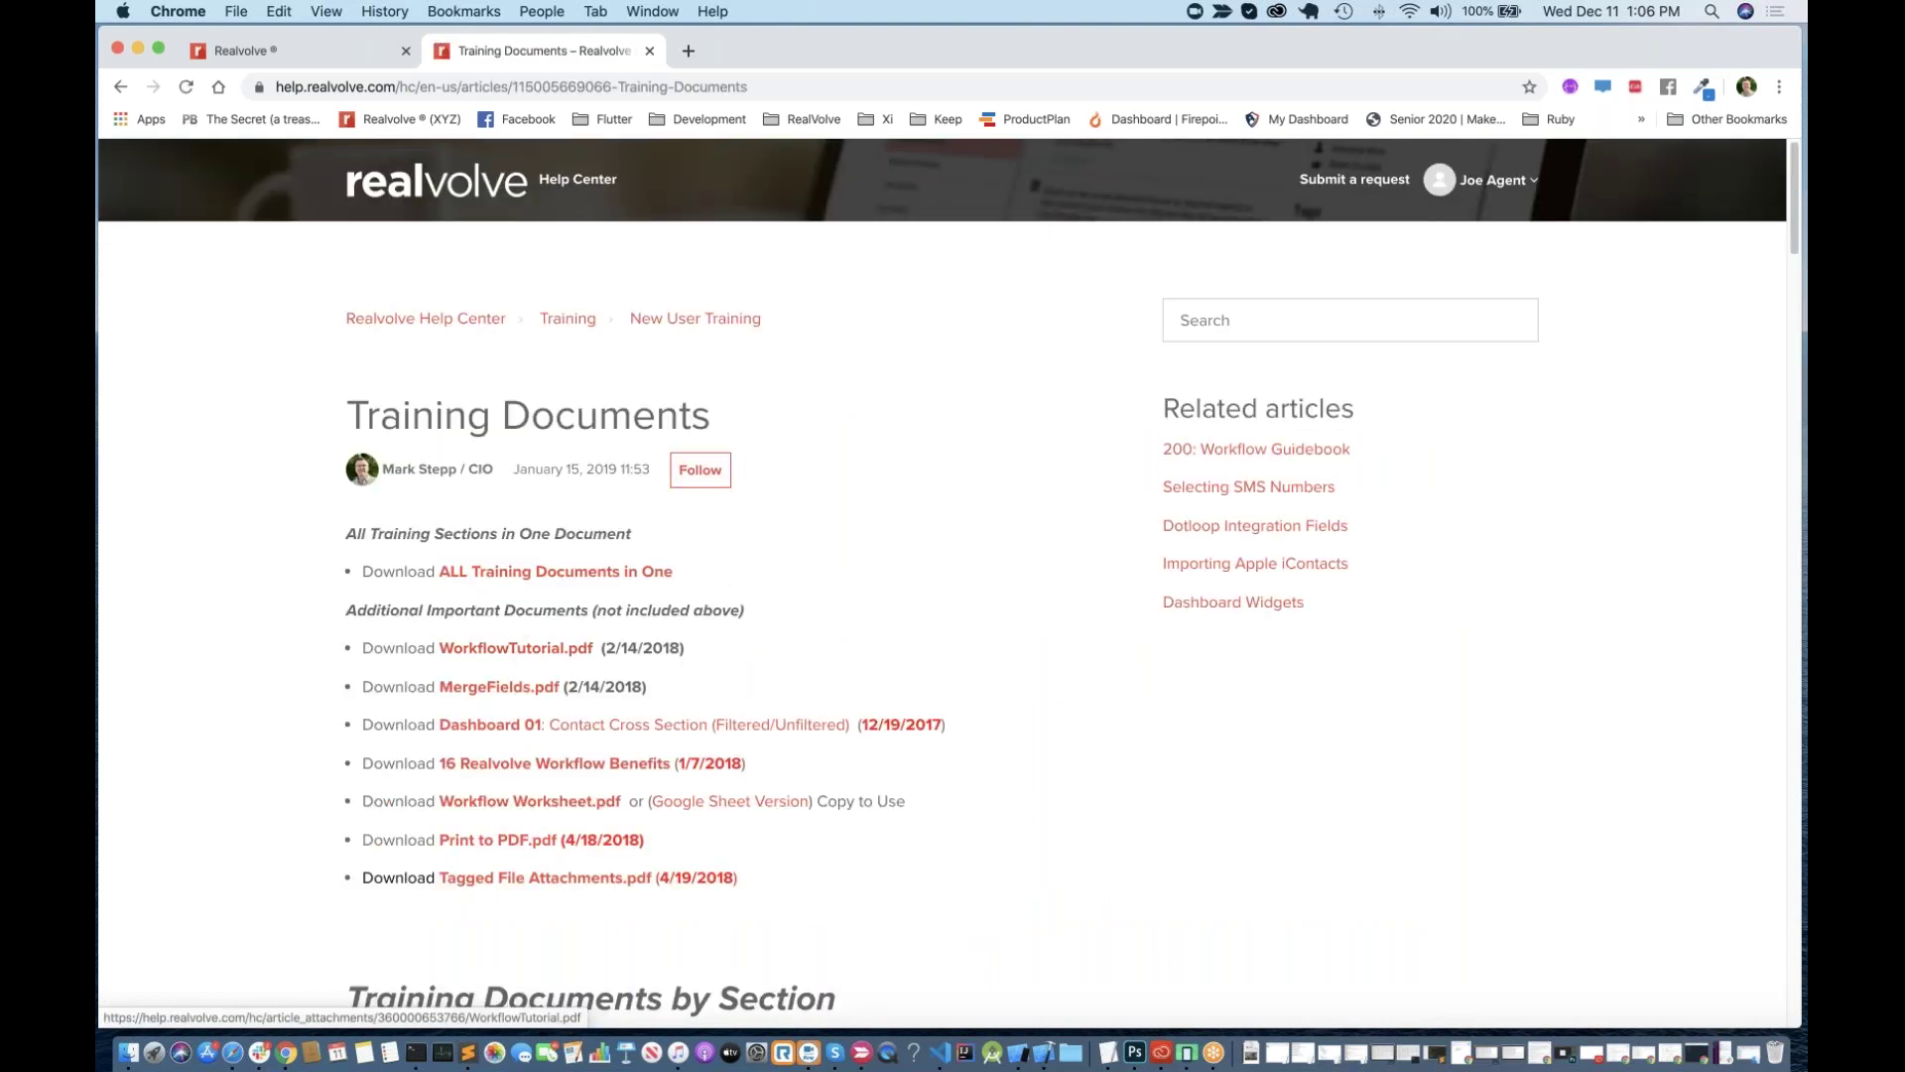
pyautogui.scroll(-5, 498, 656)
pyautogui.scroll(-8, 499, 656)
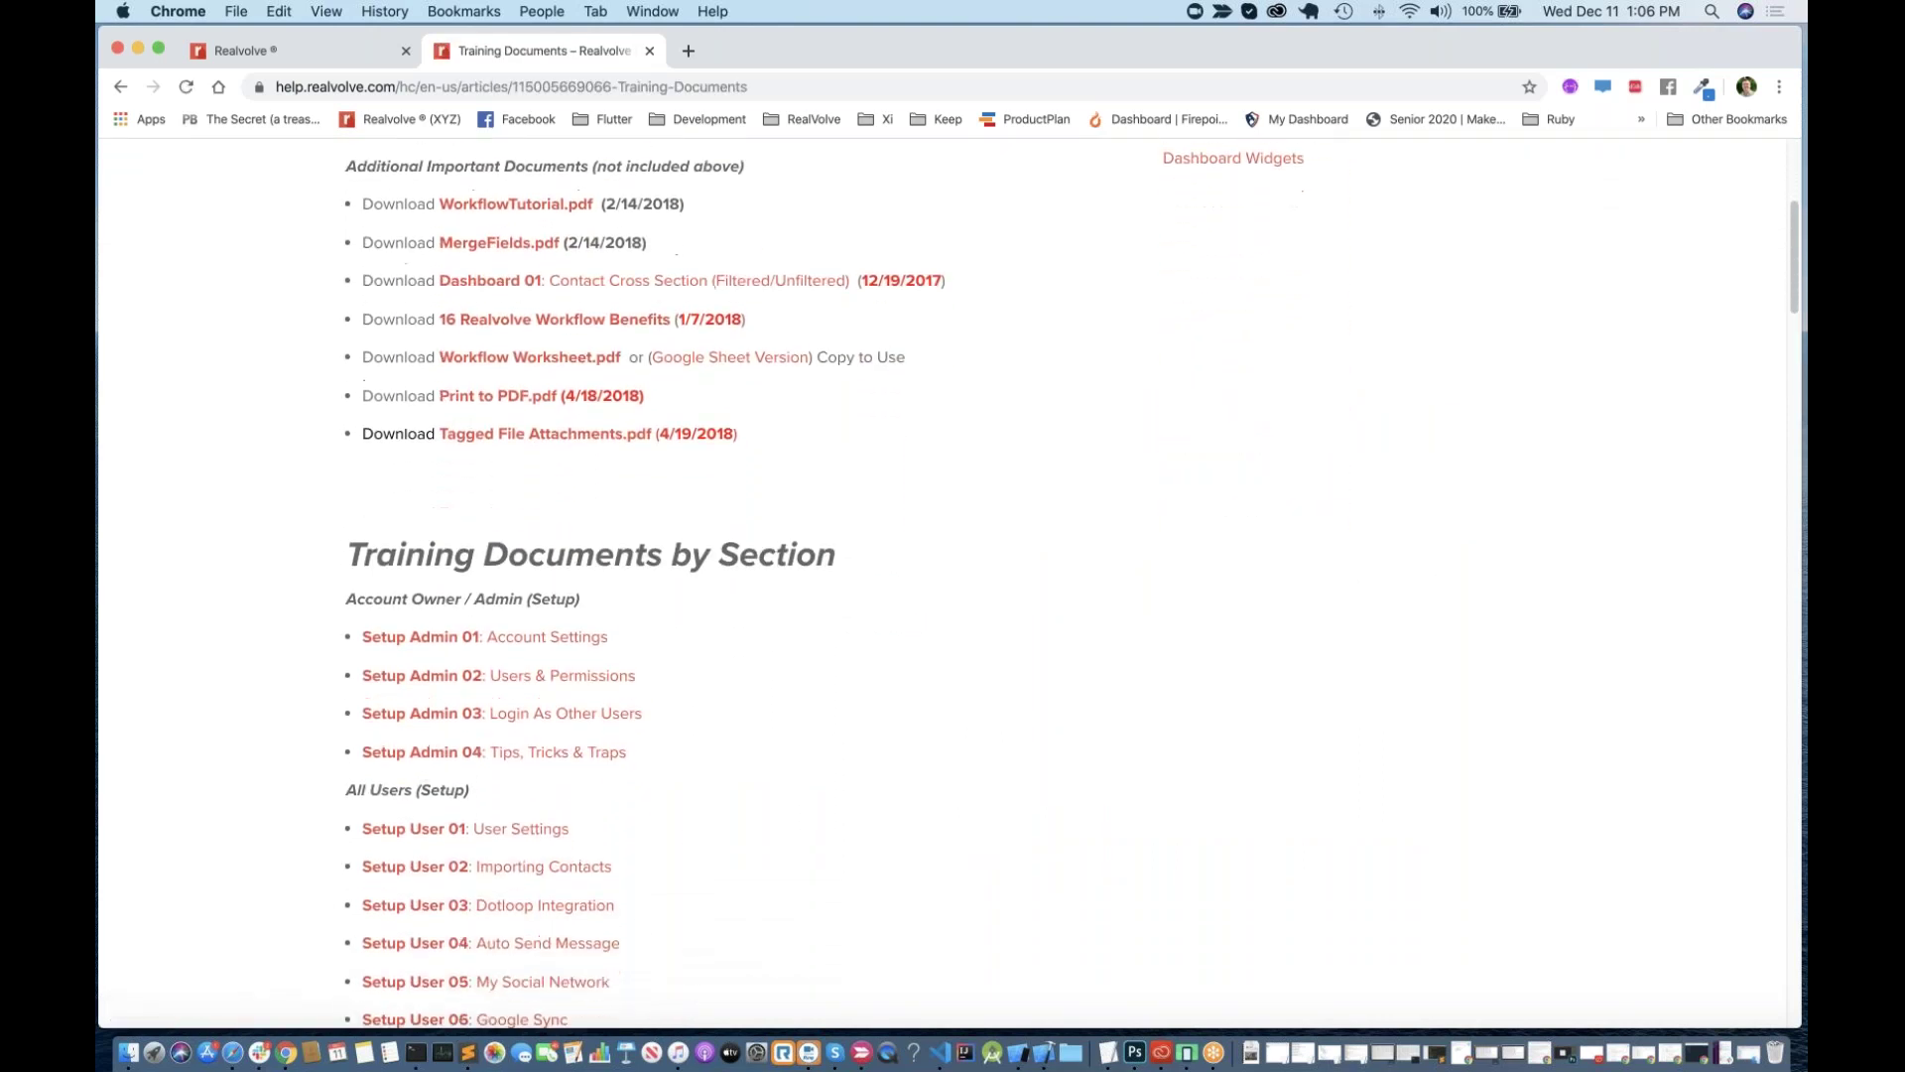
pyautogui.scroll(-15, 498, 657)
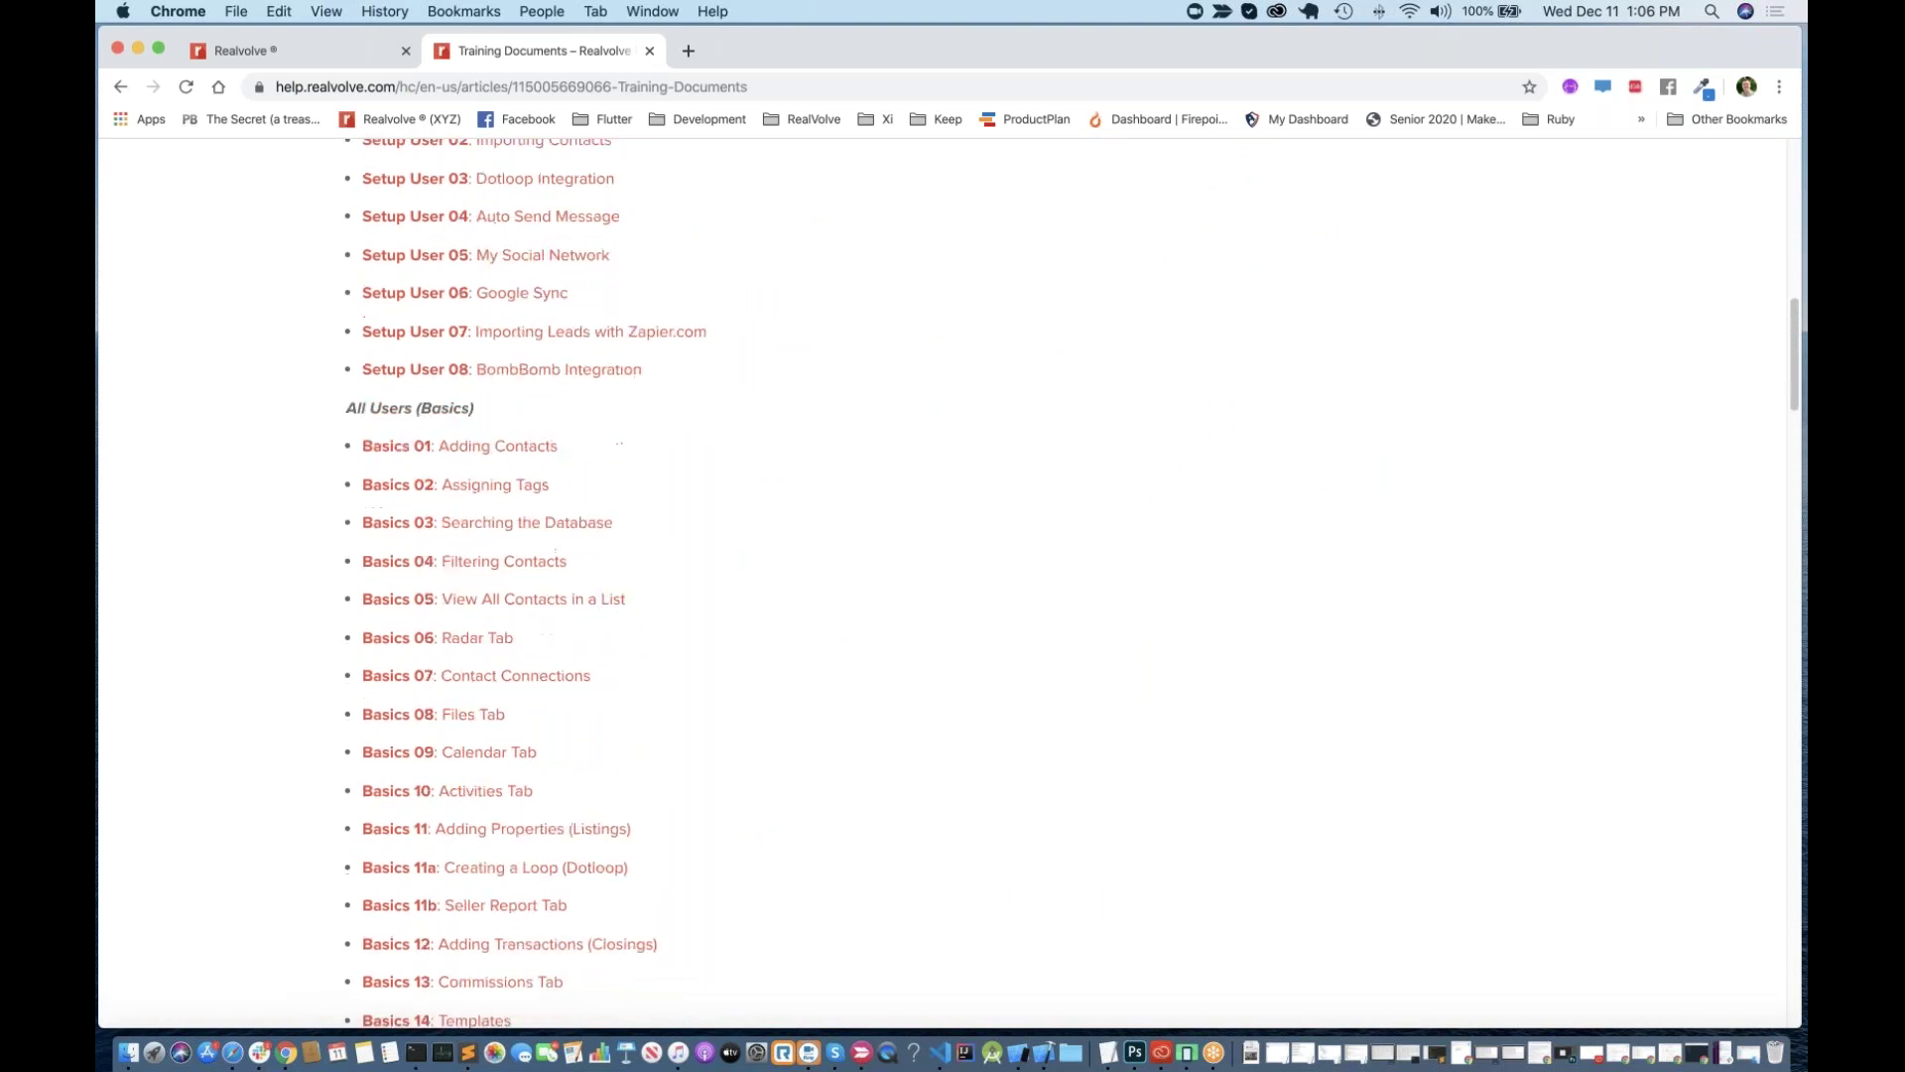
pyautogui.scroll(20, 498, 657)
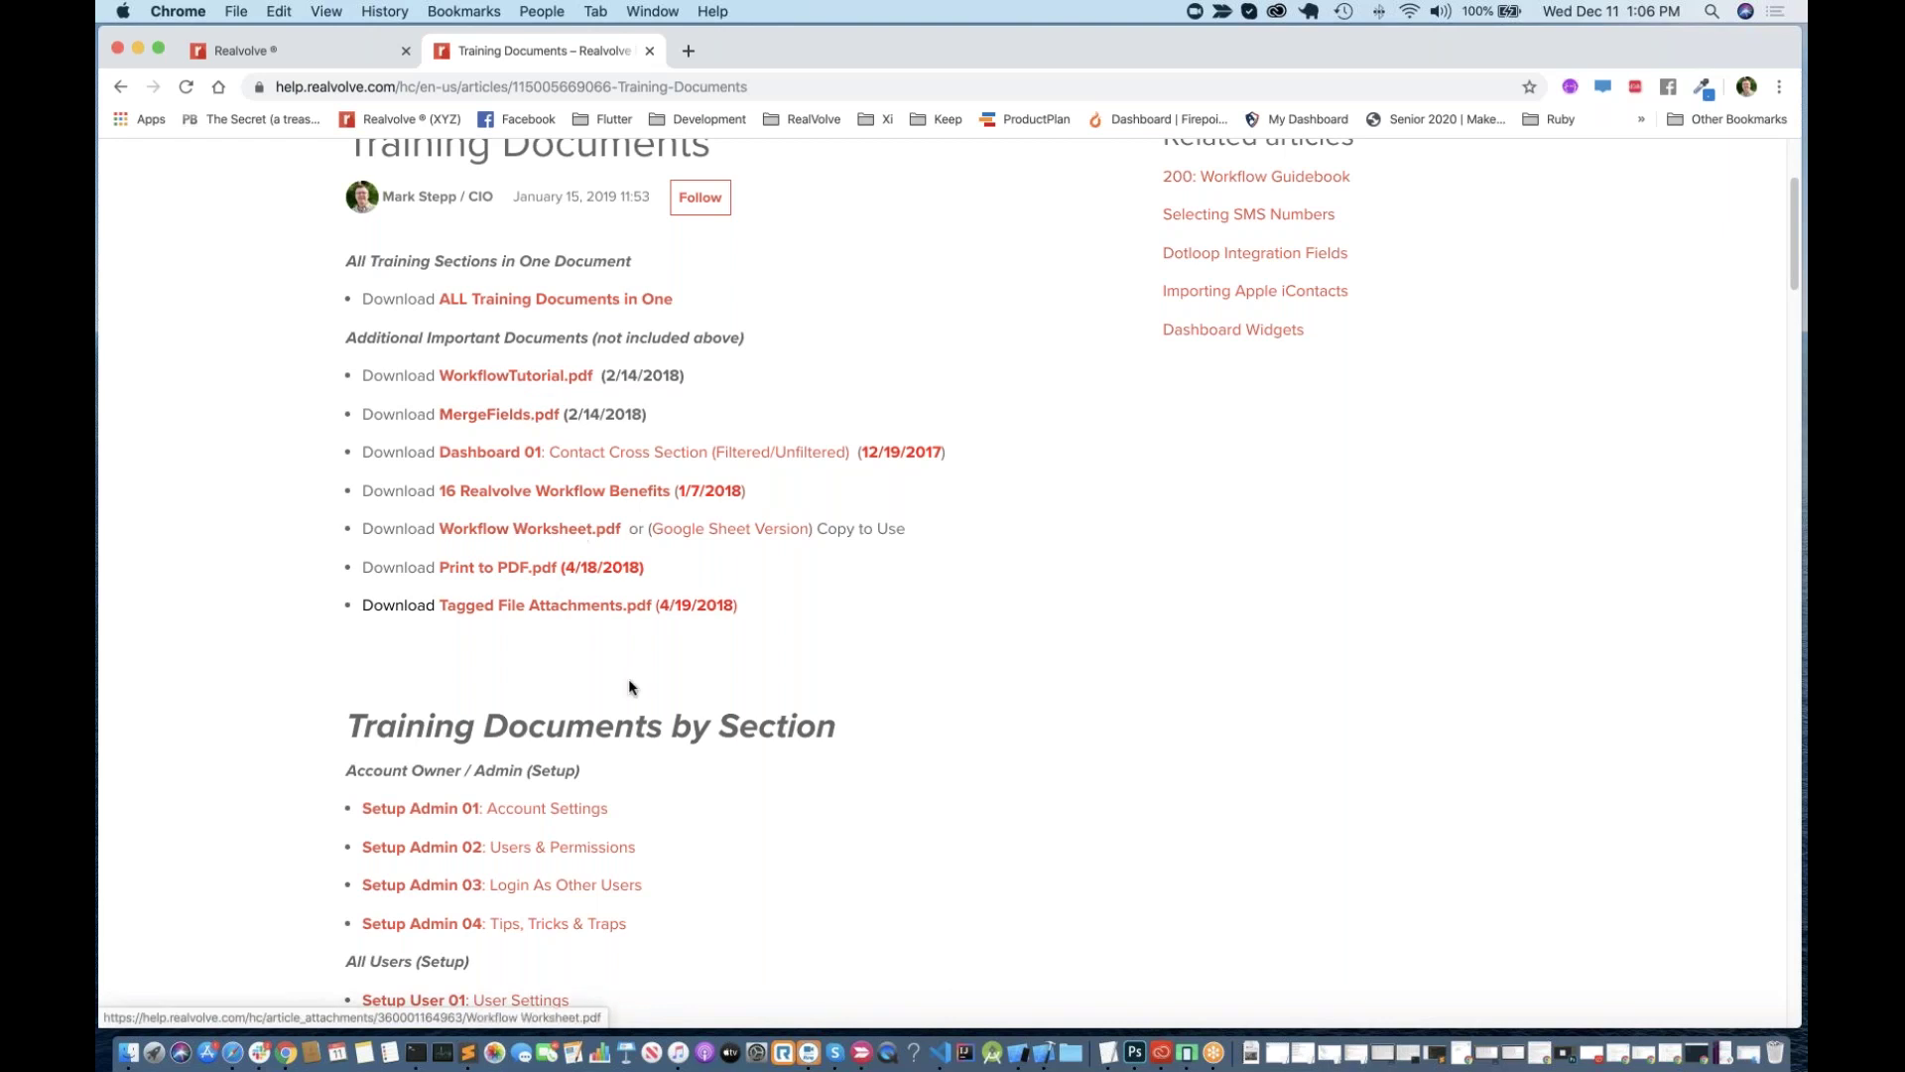
pyautogui.scroll(-1, 633, 684)
pyautogui.scroll(-5, 633, 684)
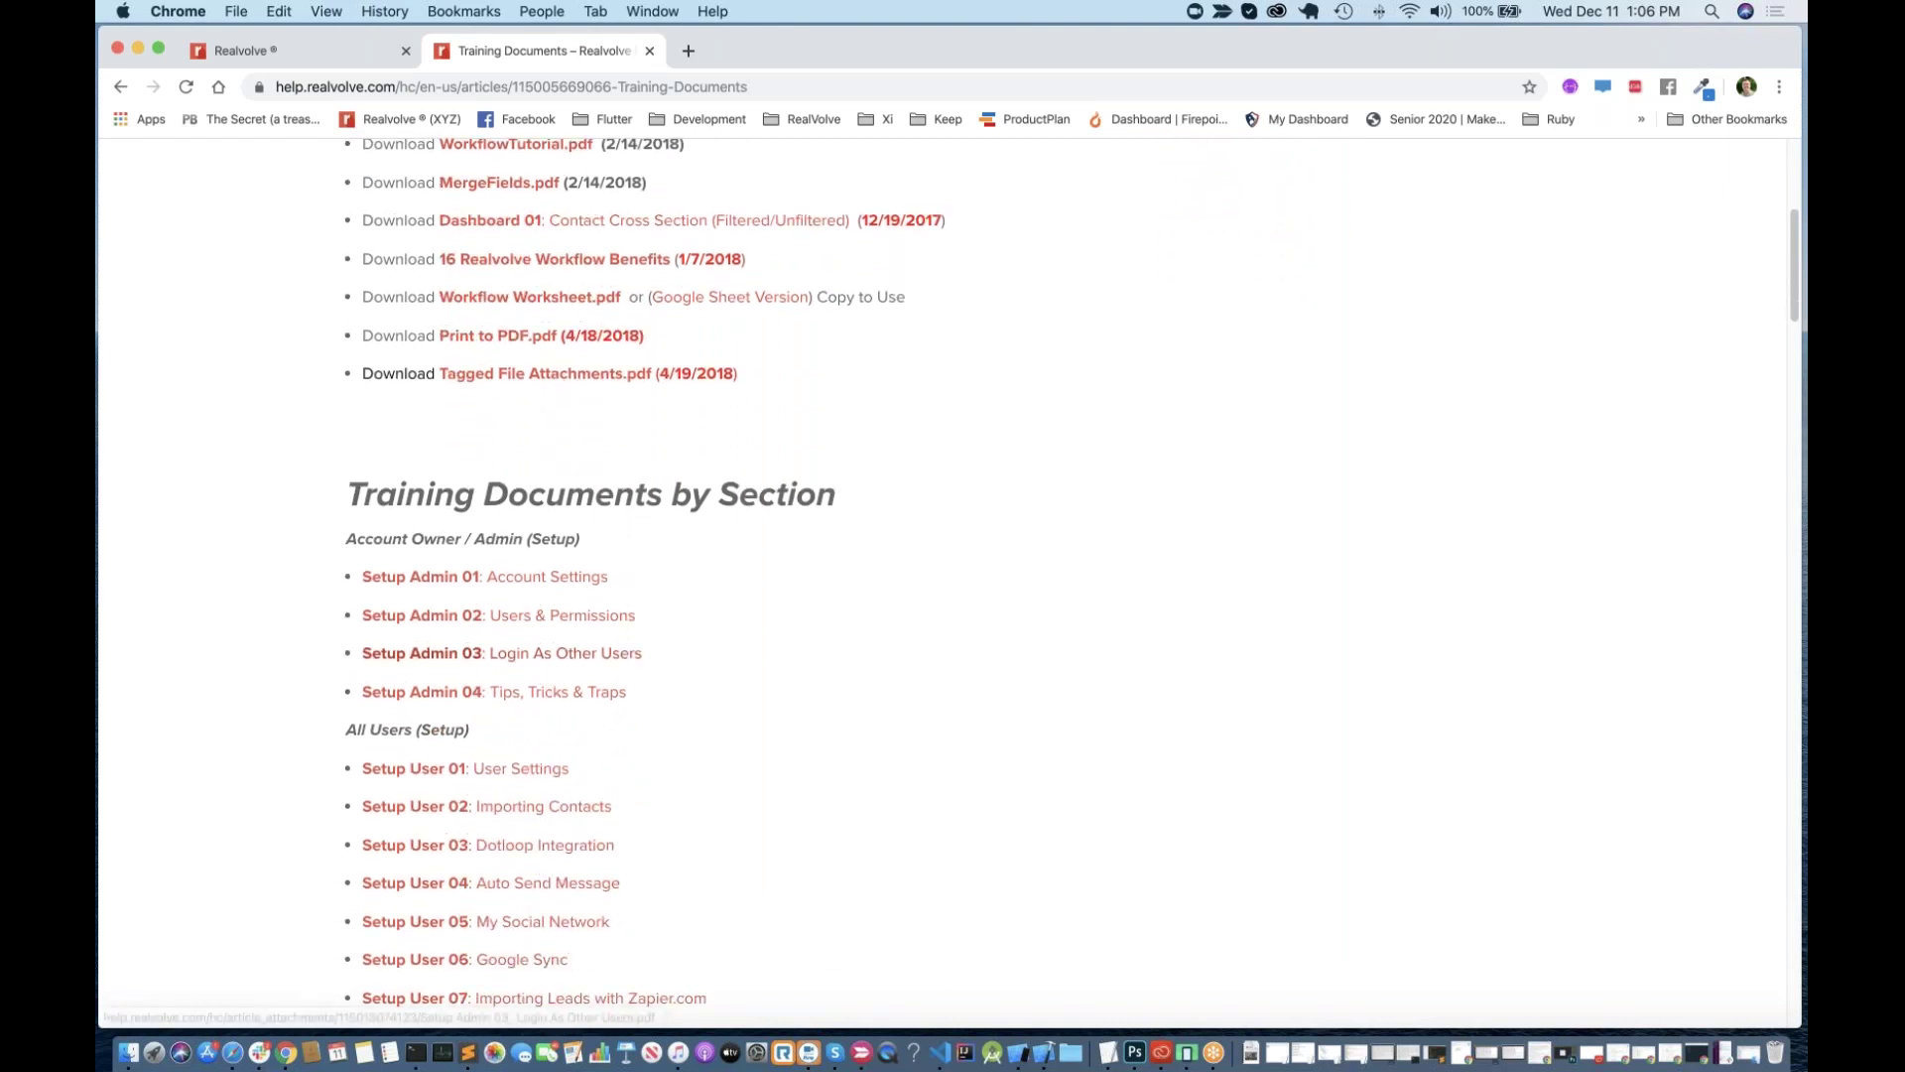
pyautogui.scroll(-10, 556, 373)
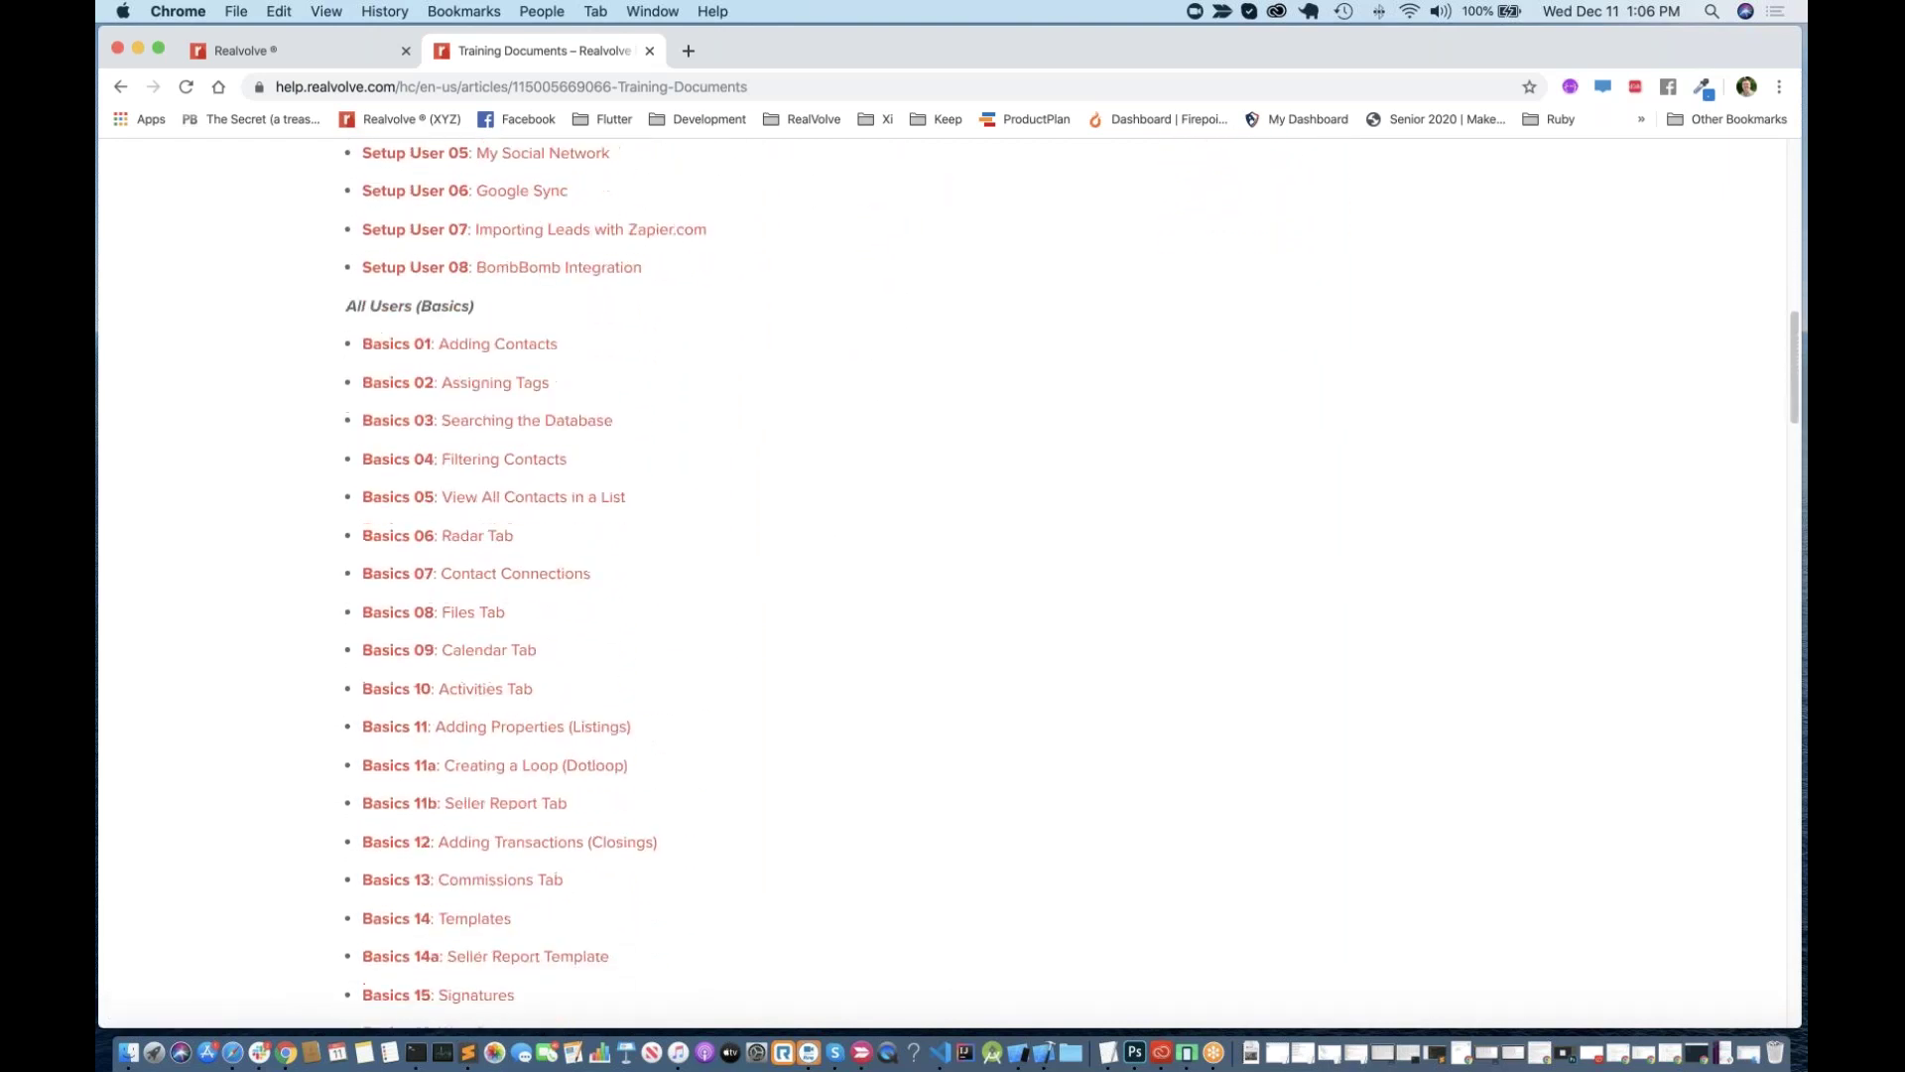
pyautogui.scroll(-4, 513, 582)
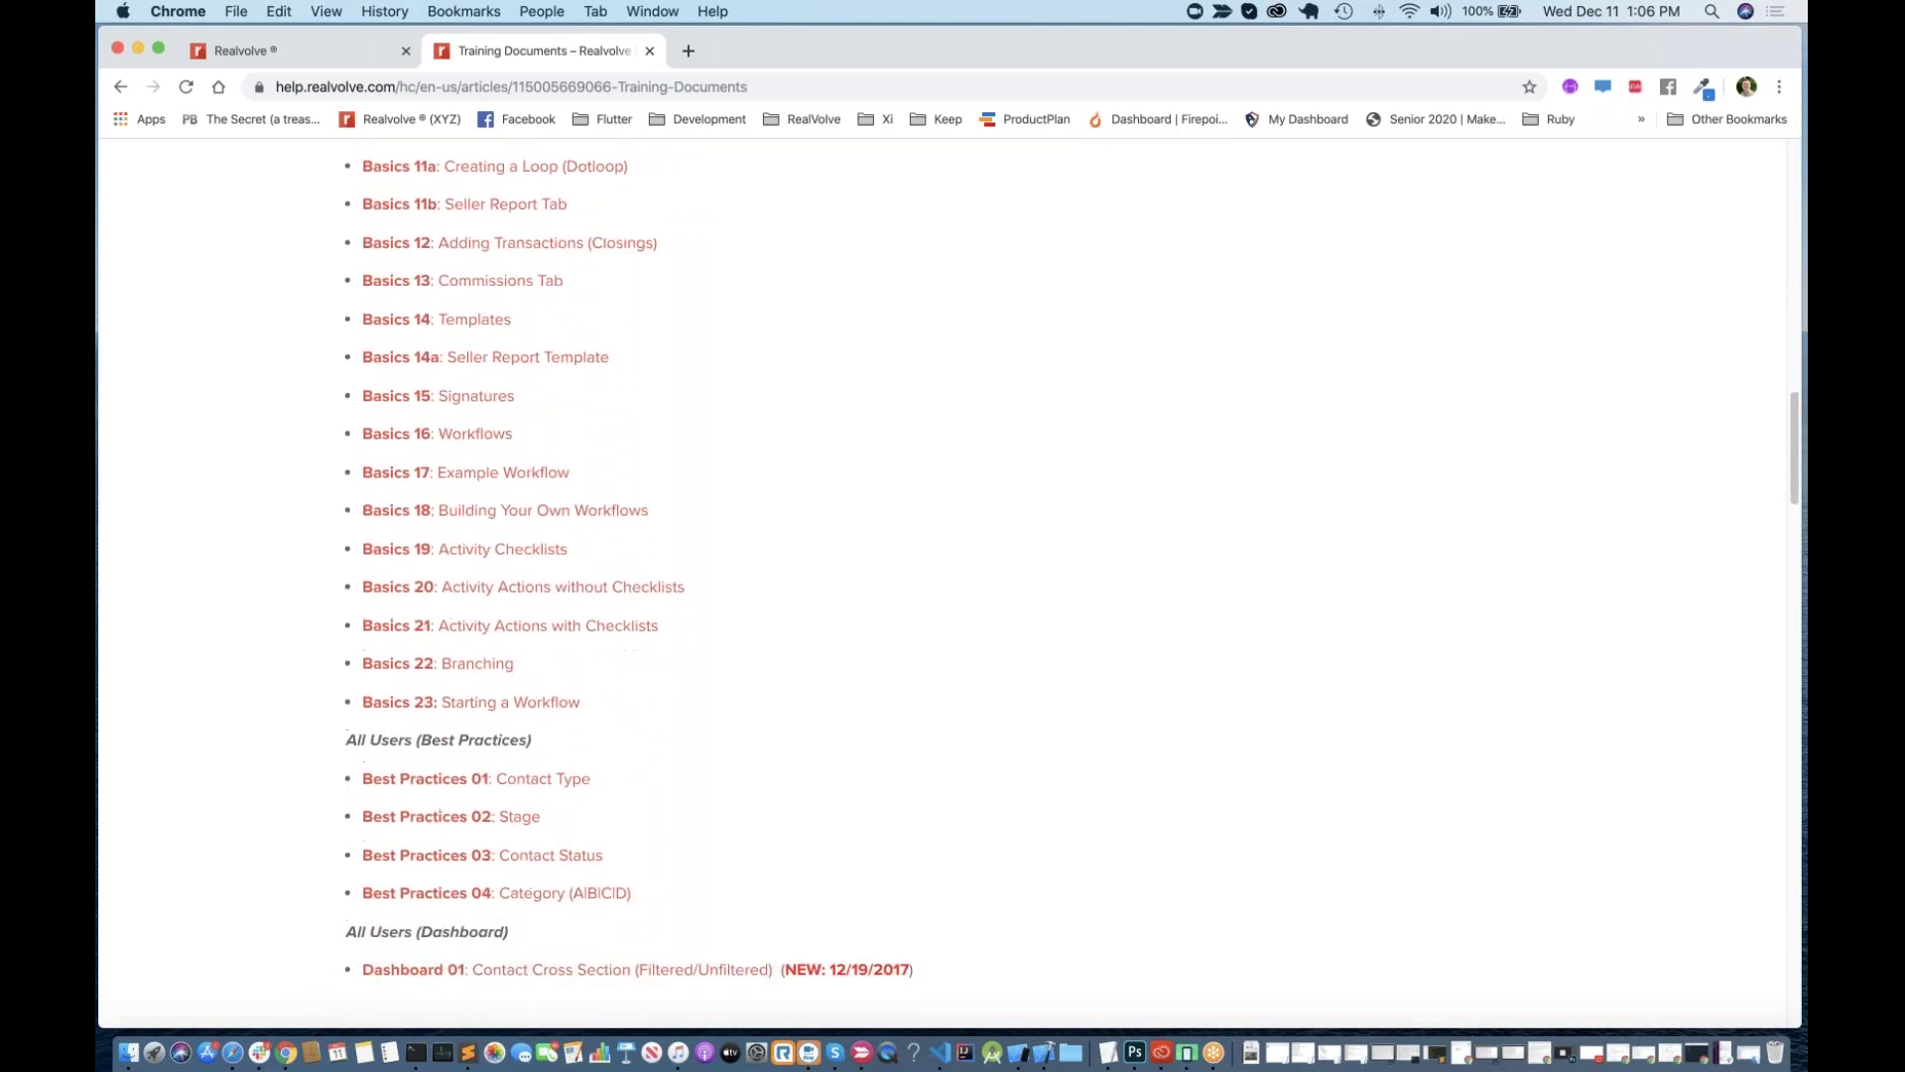
pyautogui.scroll(20, 943, 584)
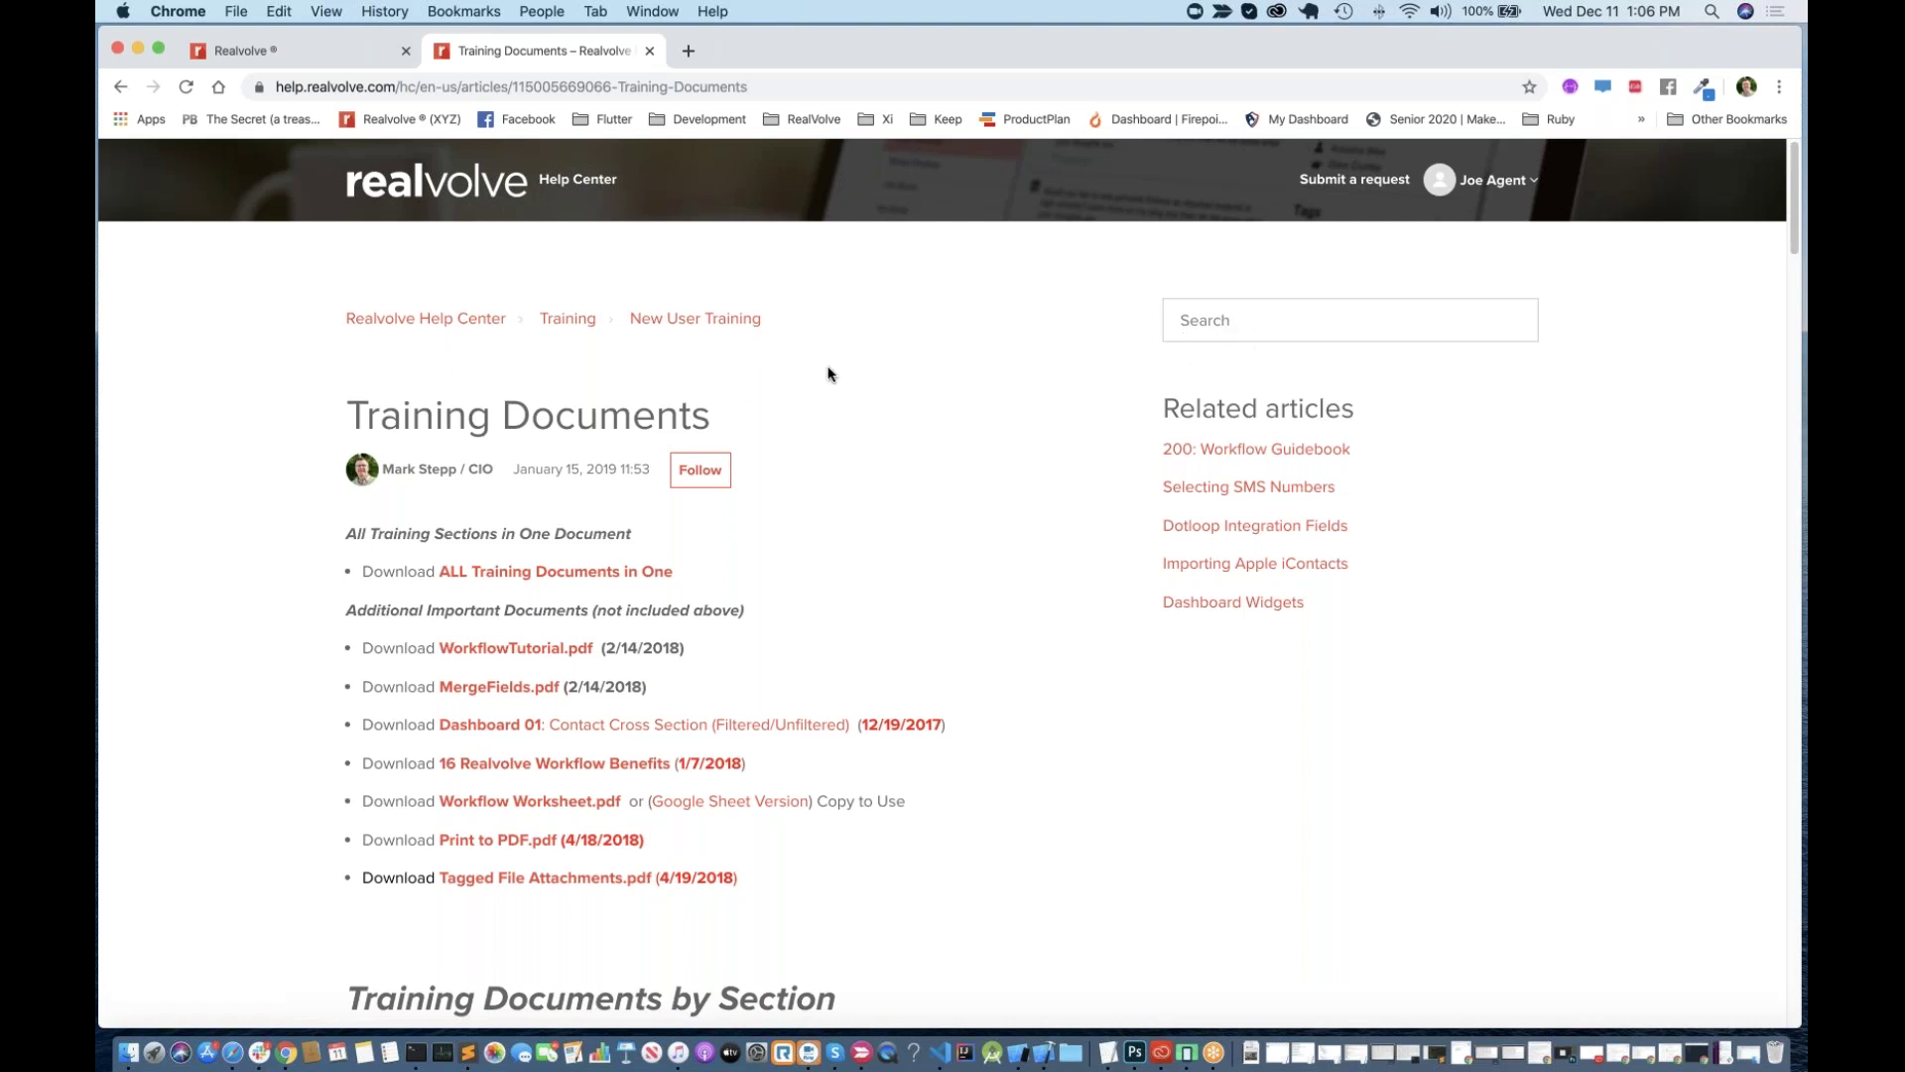
# Step: From the Realvolve dashboard tab, load training.realvolve.com in a new browser tab
pyautogui.click(320, 55)
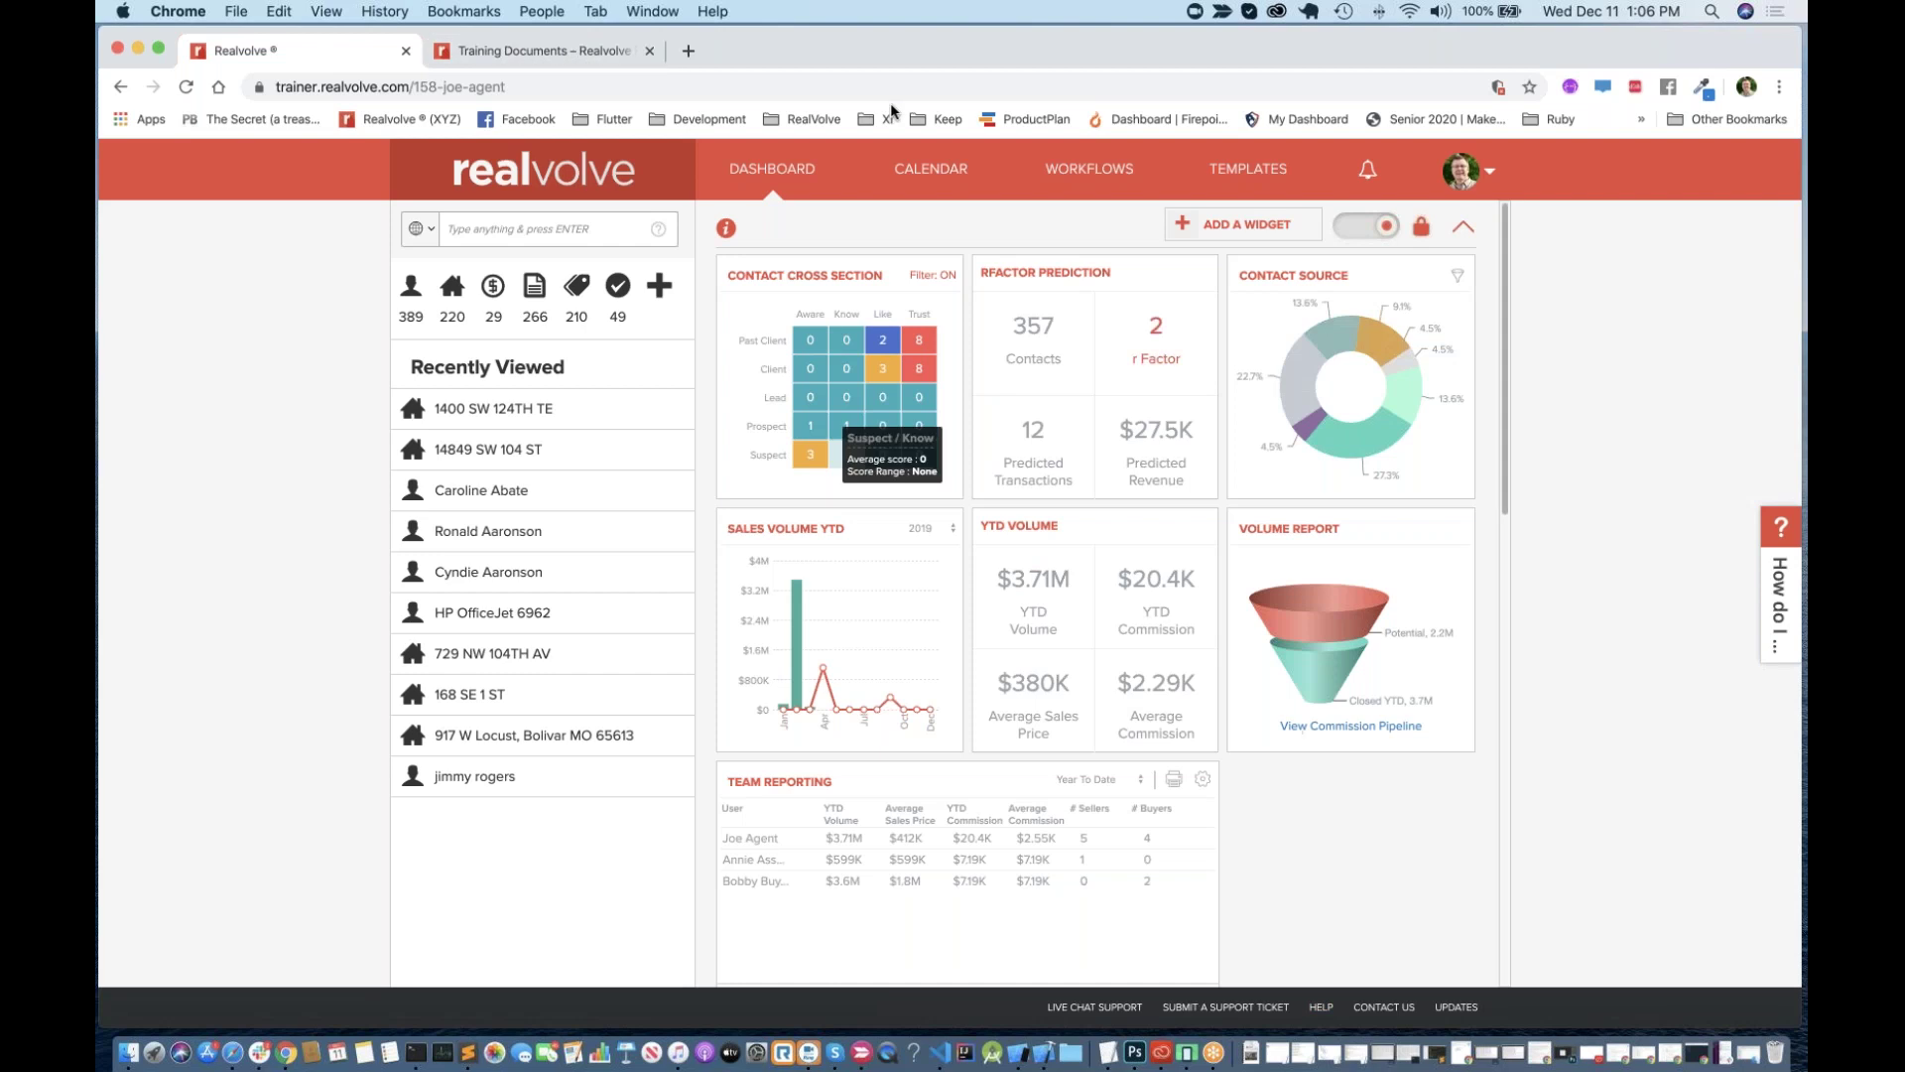
pyautogui.click(689, 51)
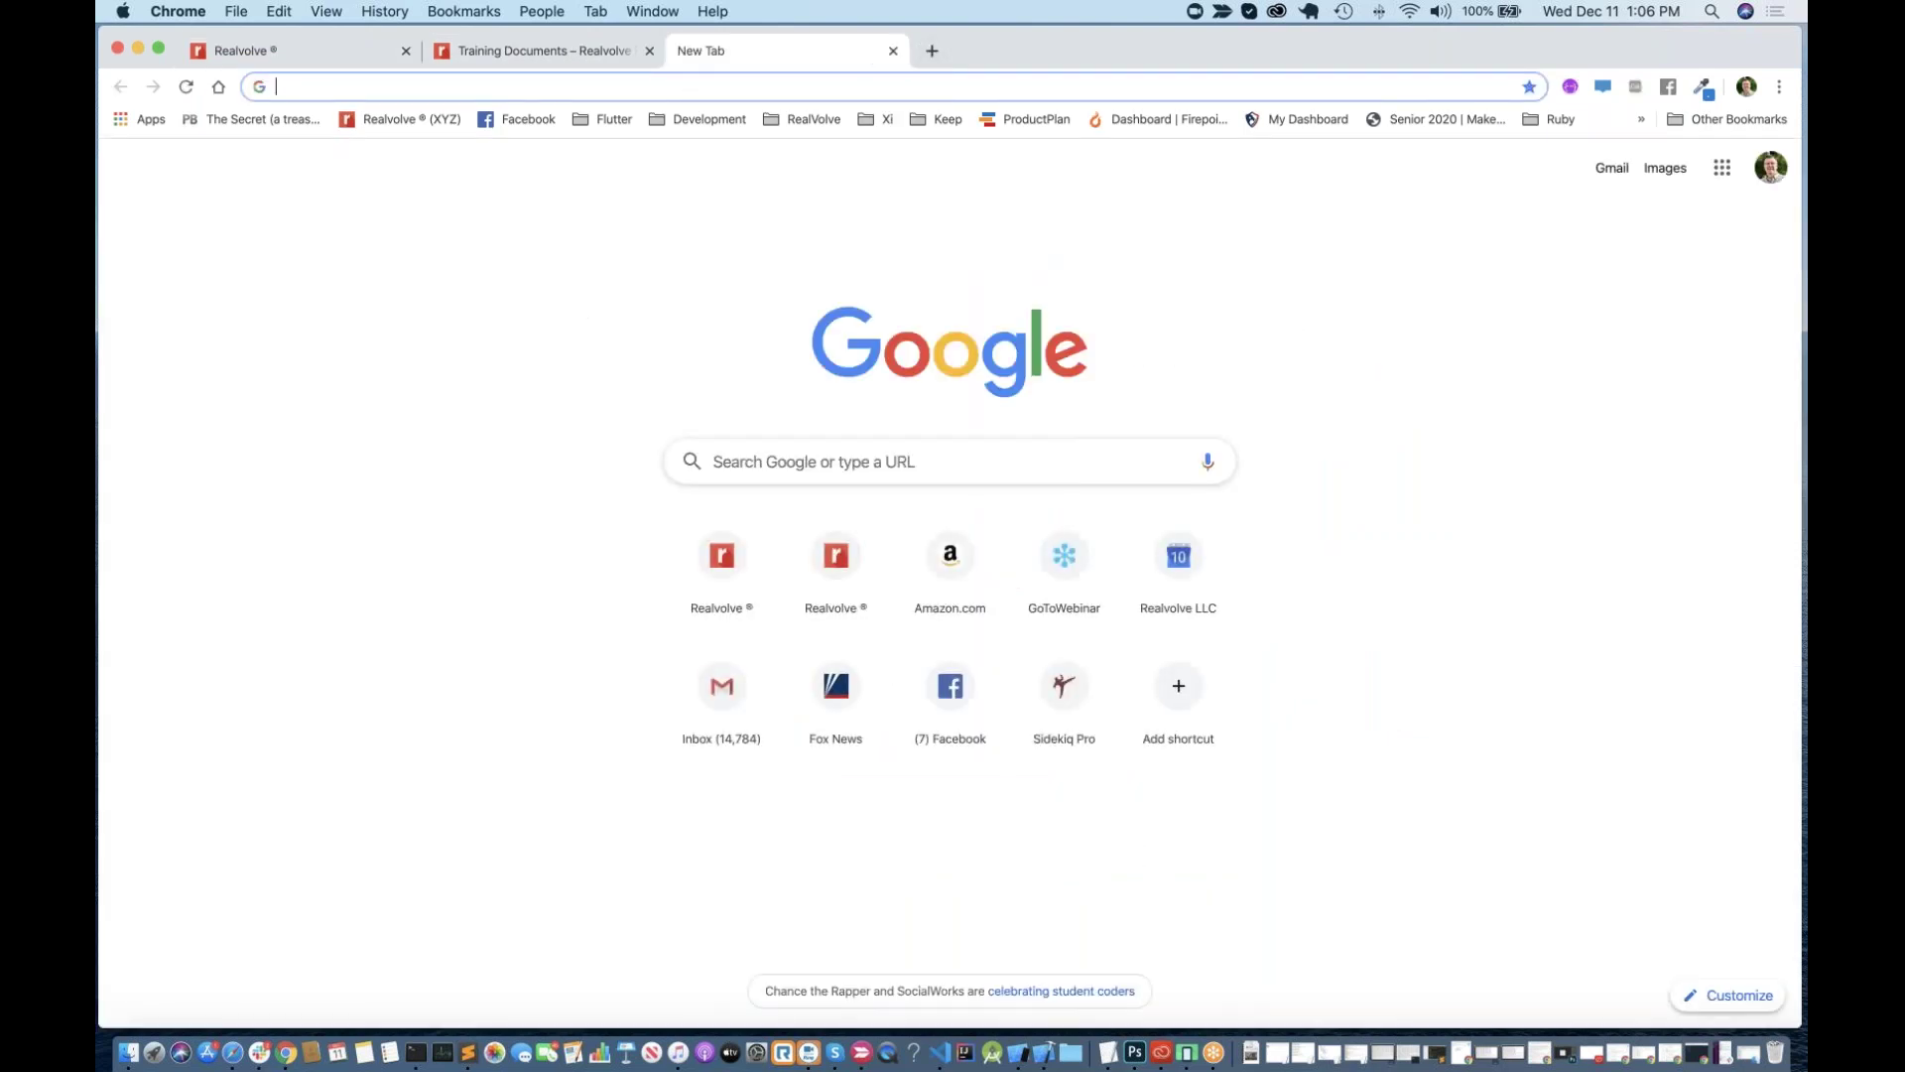
pyautogui.write('trail')
pyautogui.press('BackSpace')
pyautogui.write('n')
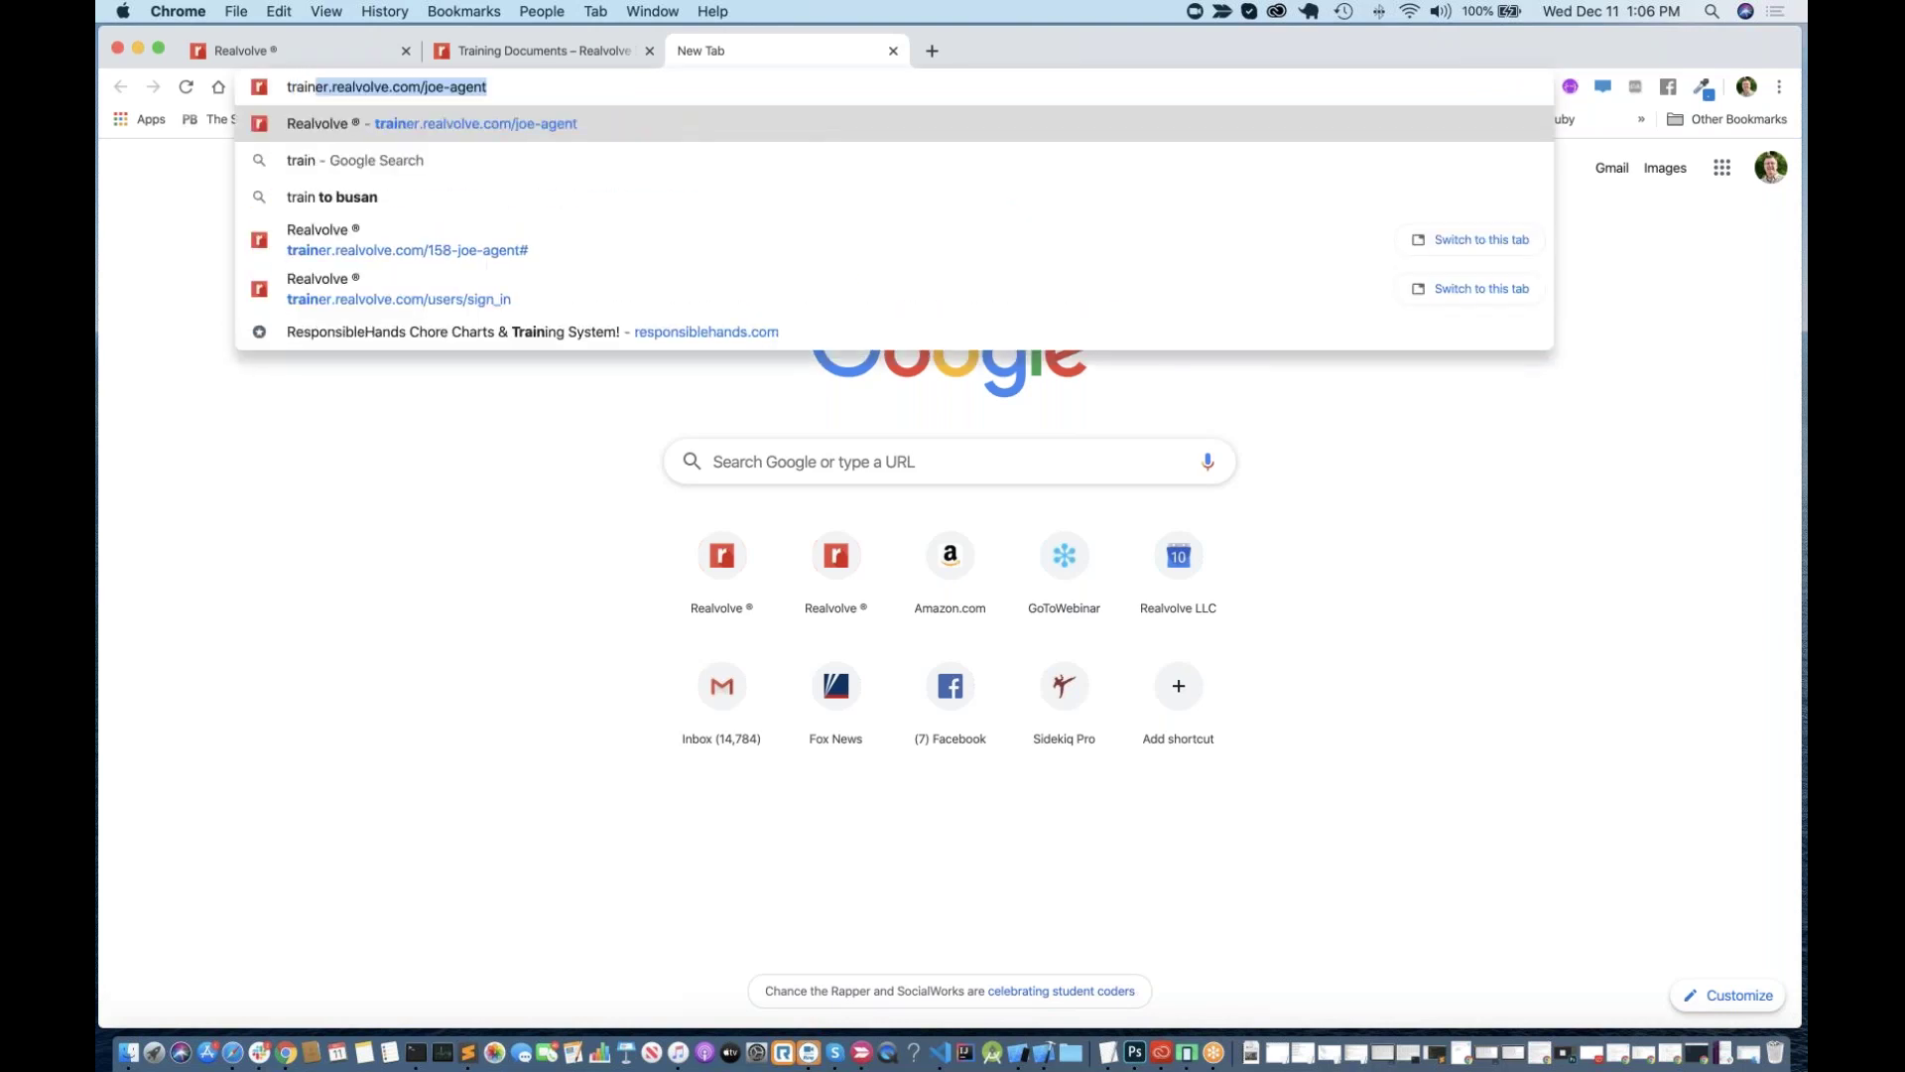
pyautogui.write('ing.realvolve.')
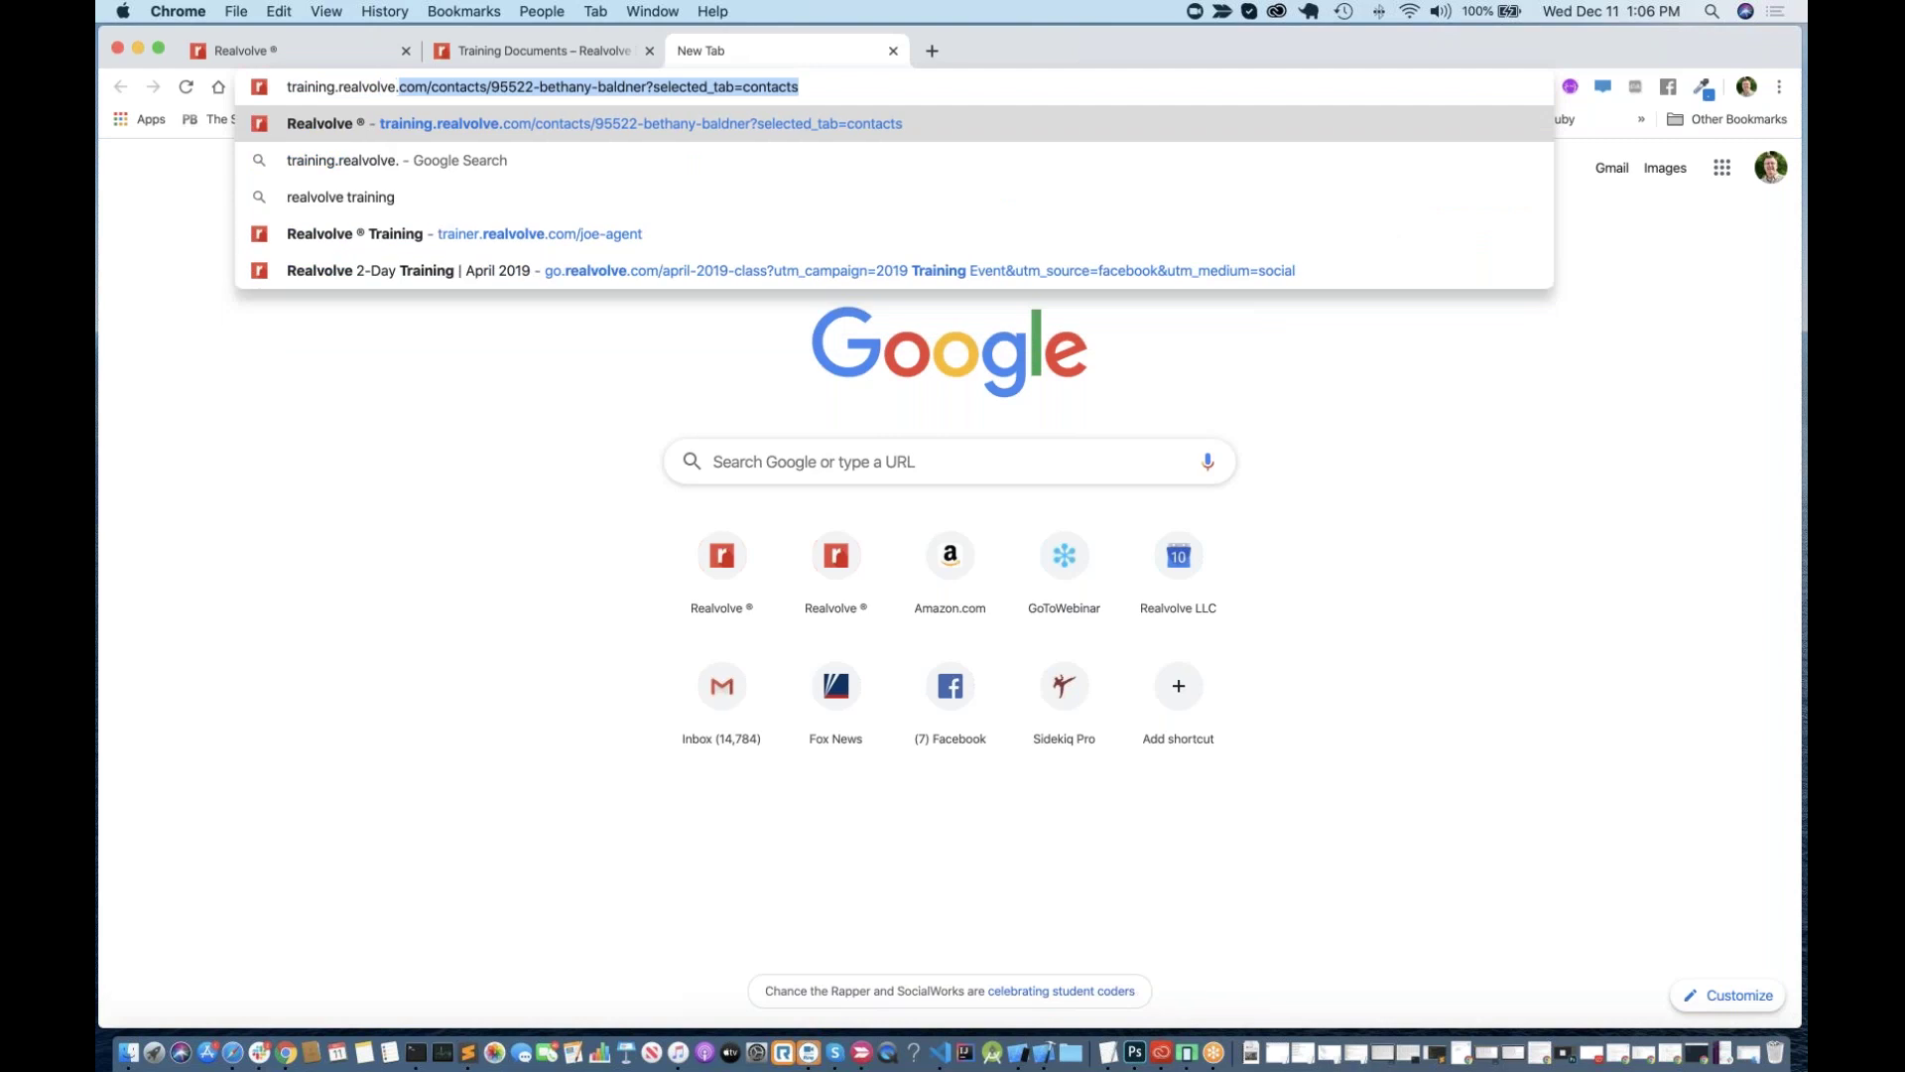
pyautogui.write('com')
pyautogui.press('Return')
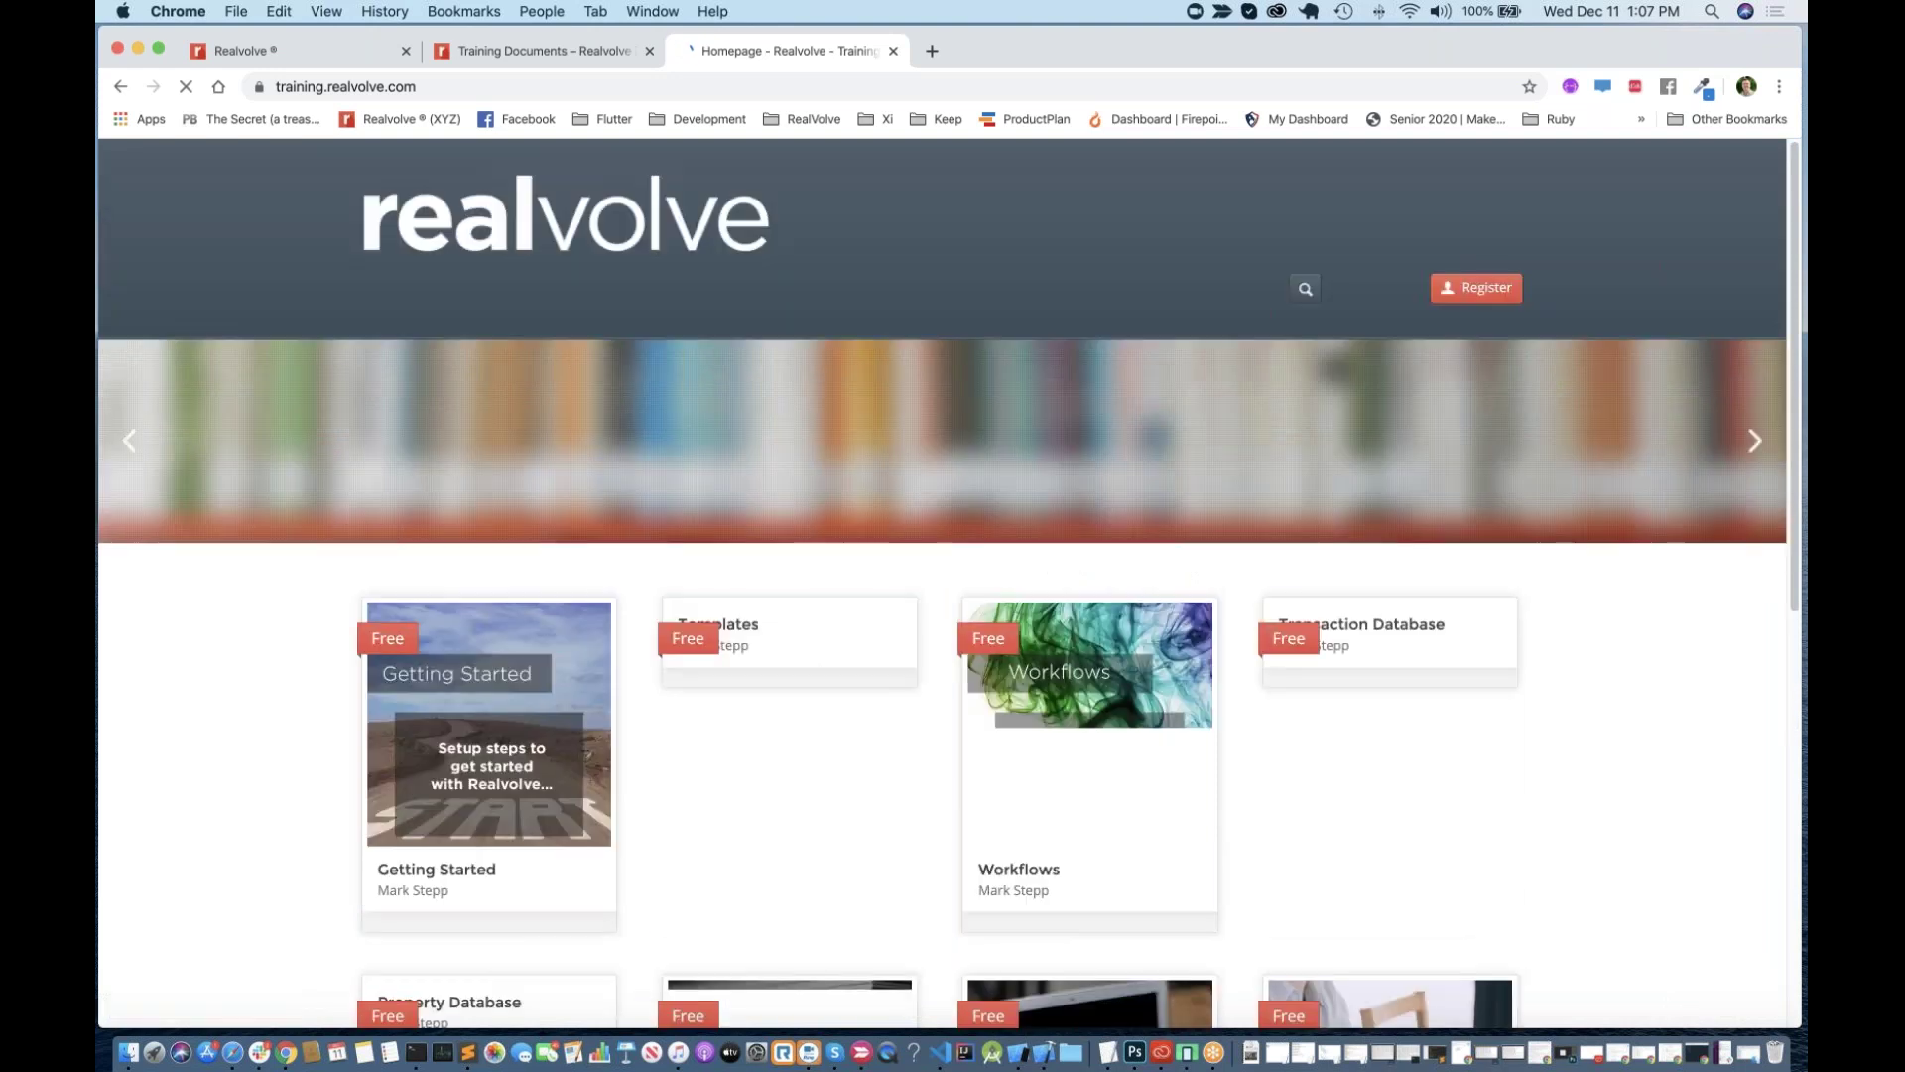
pyautogui.scroll(-3, 1111, 509)
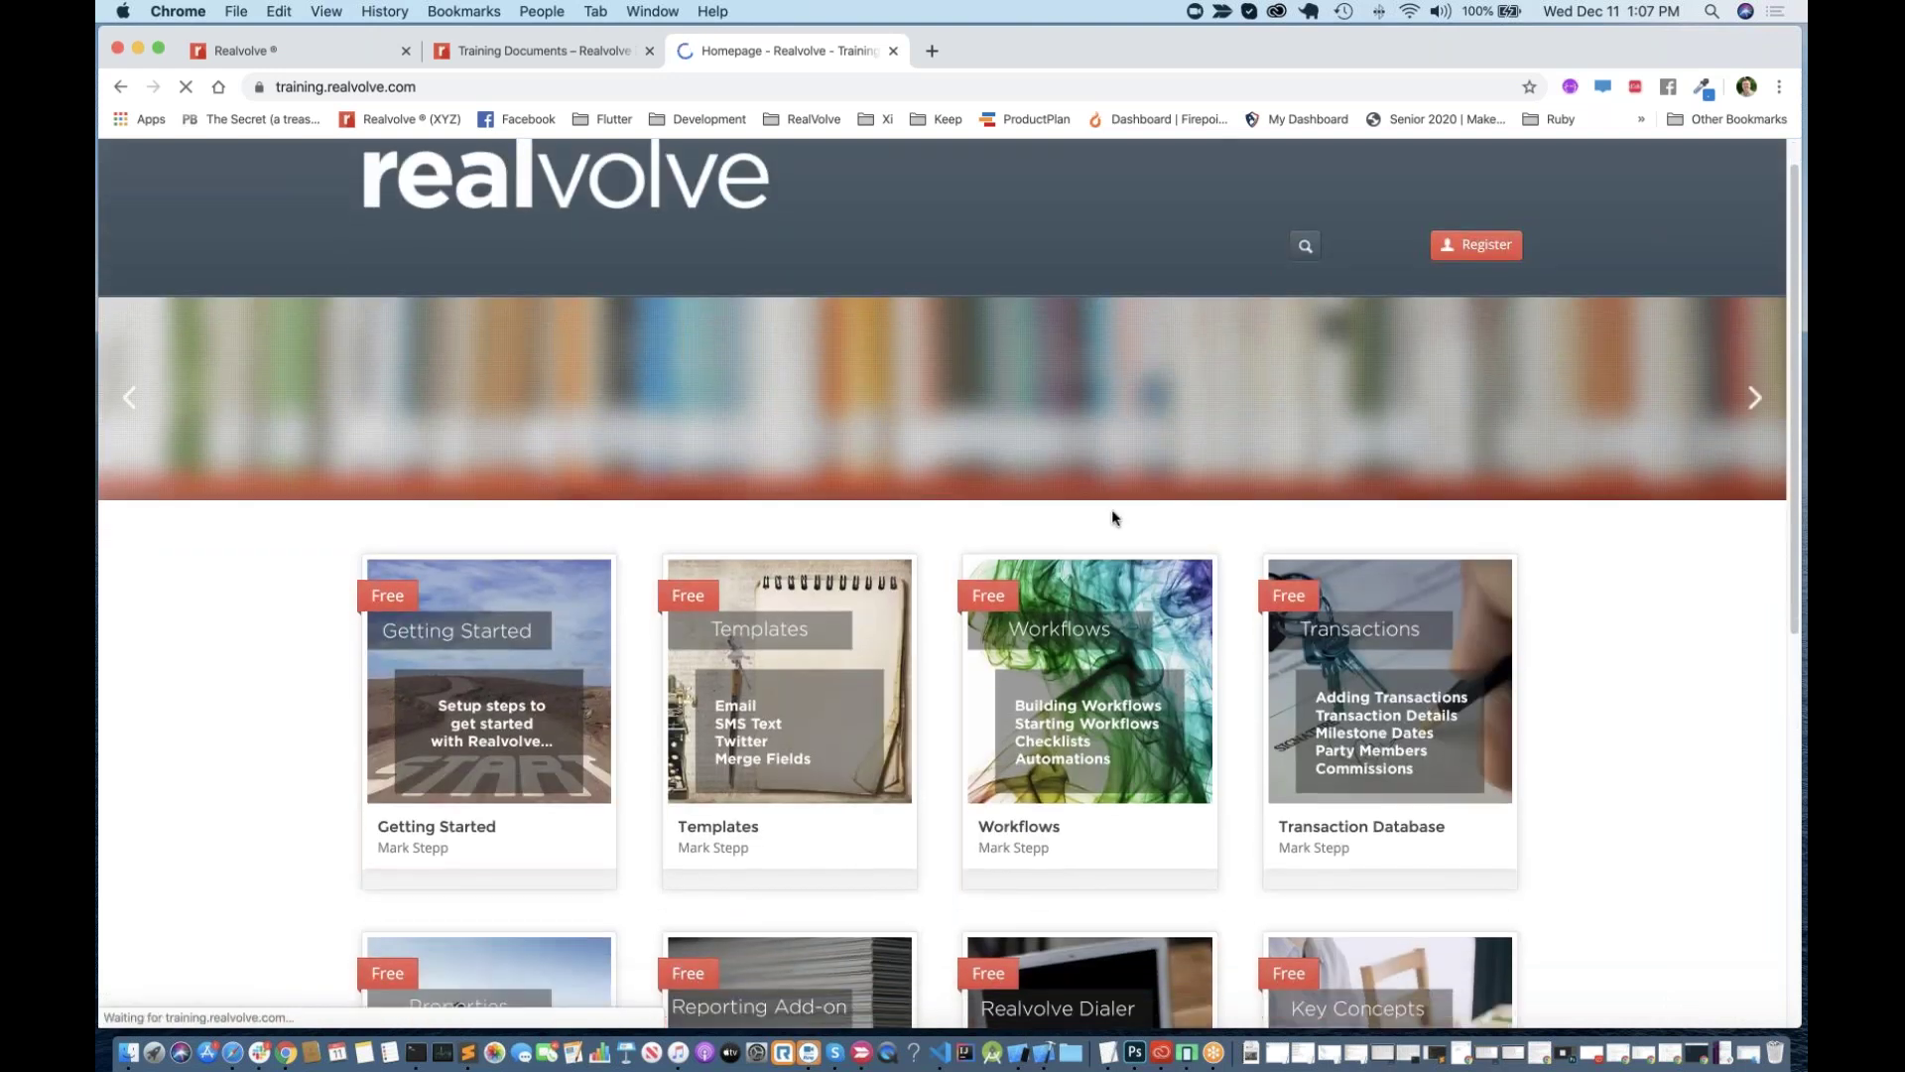
pyautogui.scroll(-5, 1091, 496)
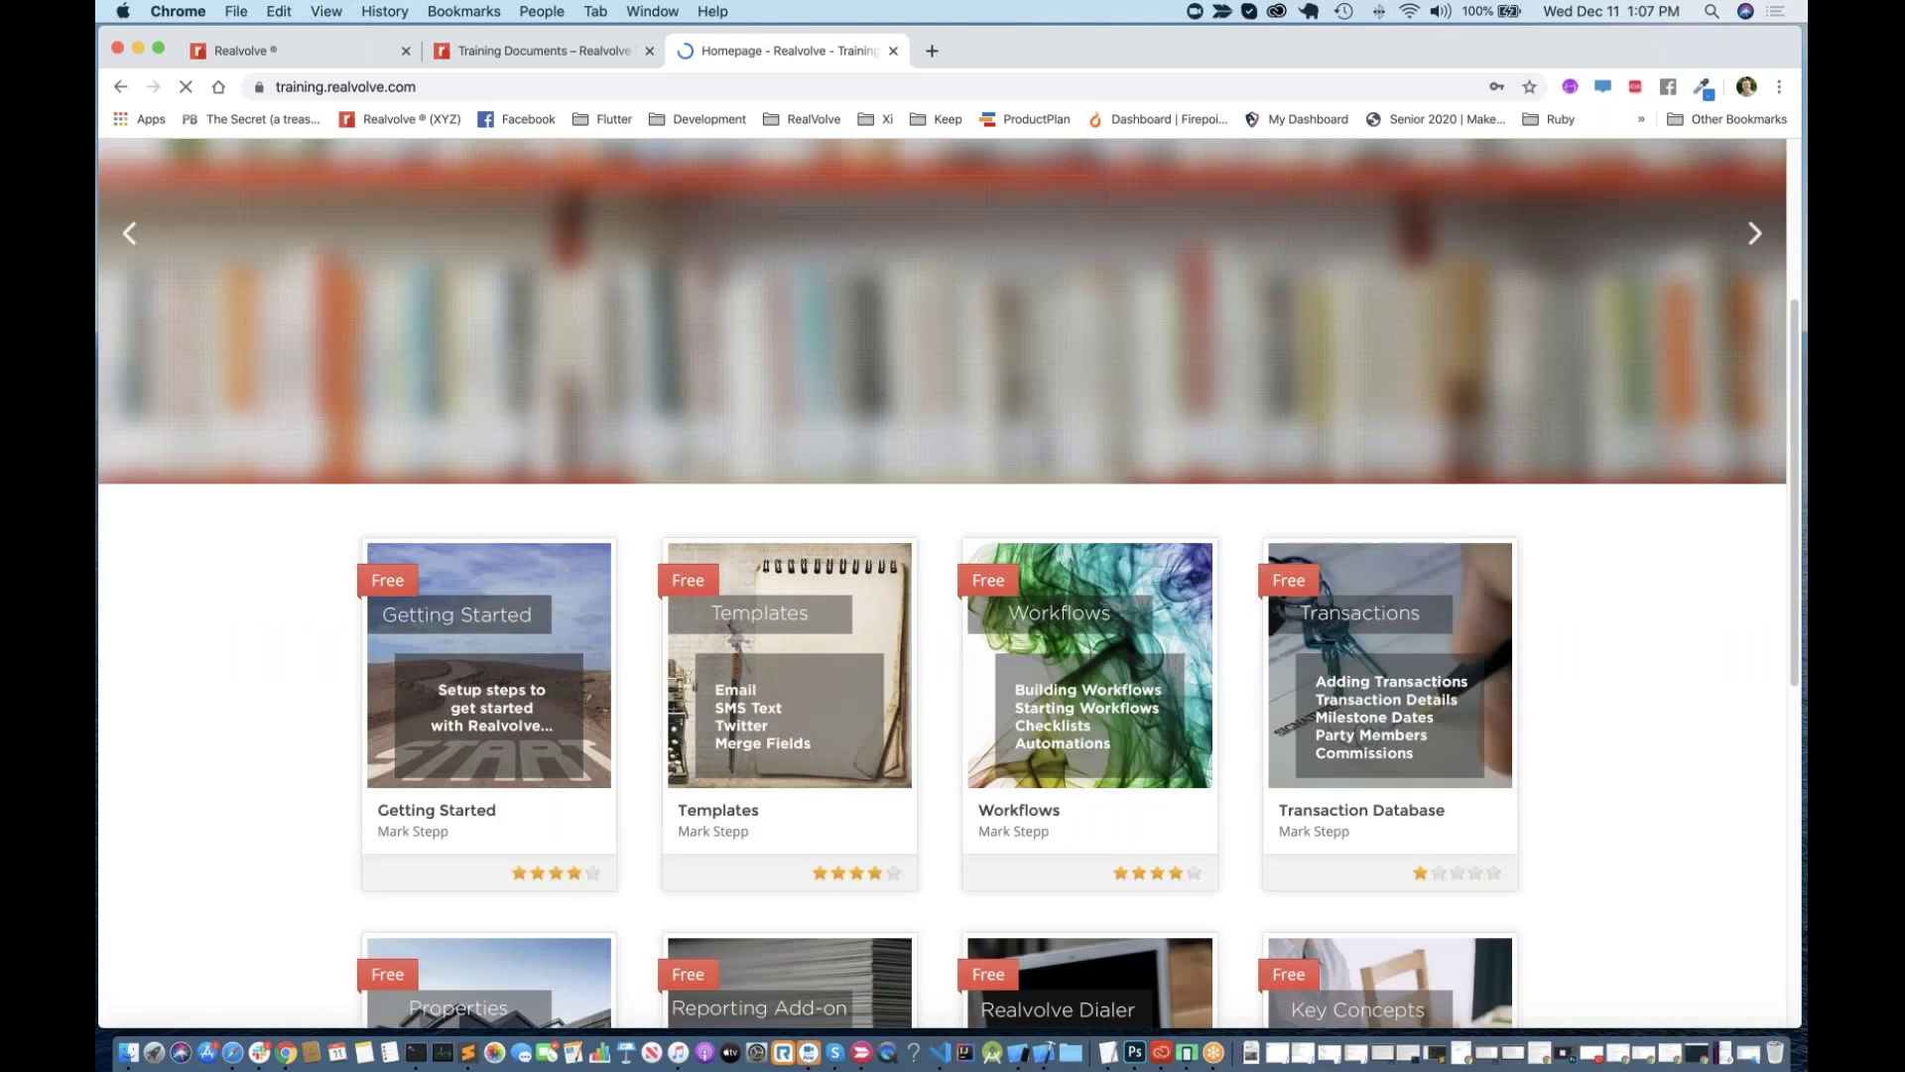
pyautogui.scroll(-5, 1091, 496)
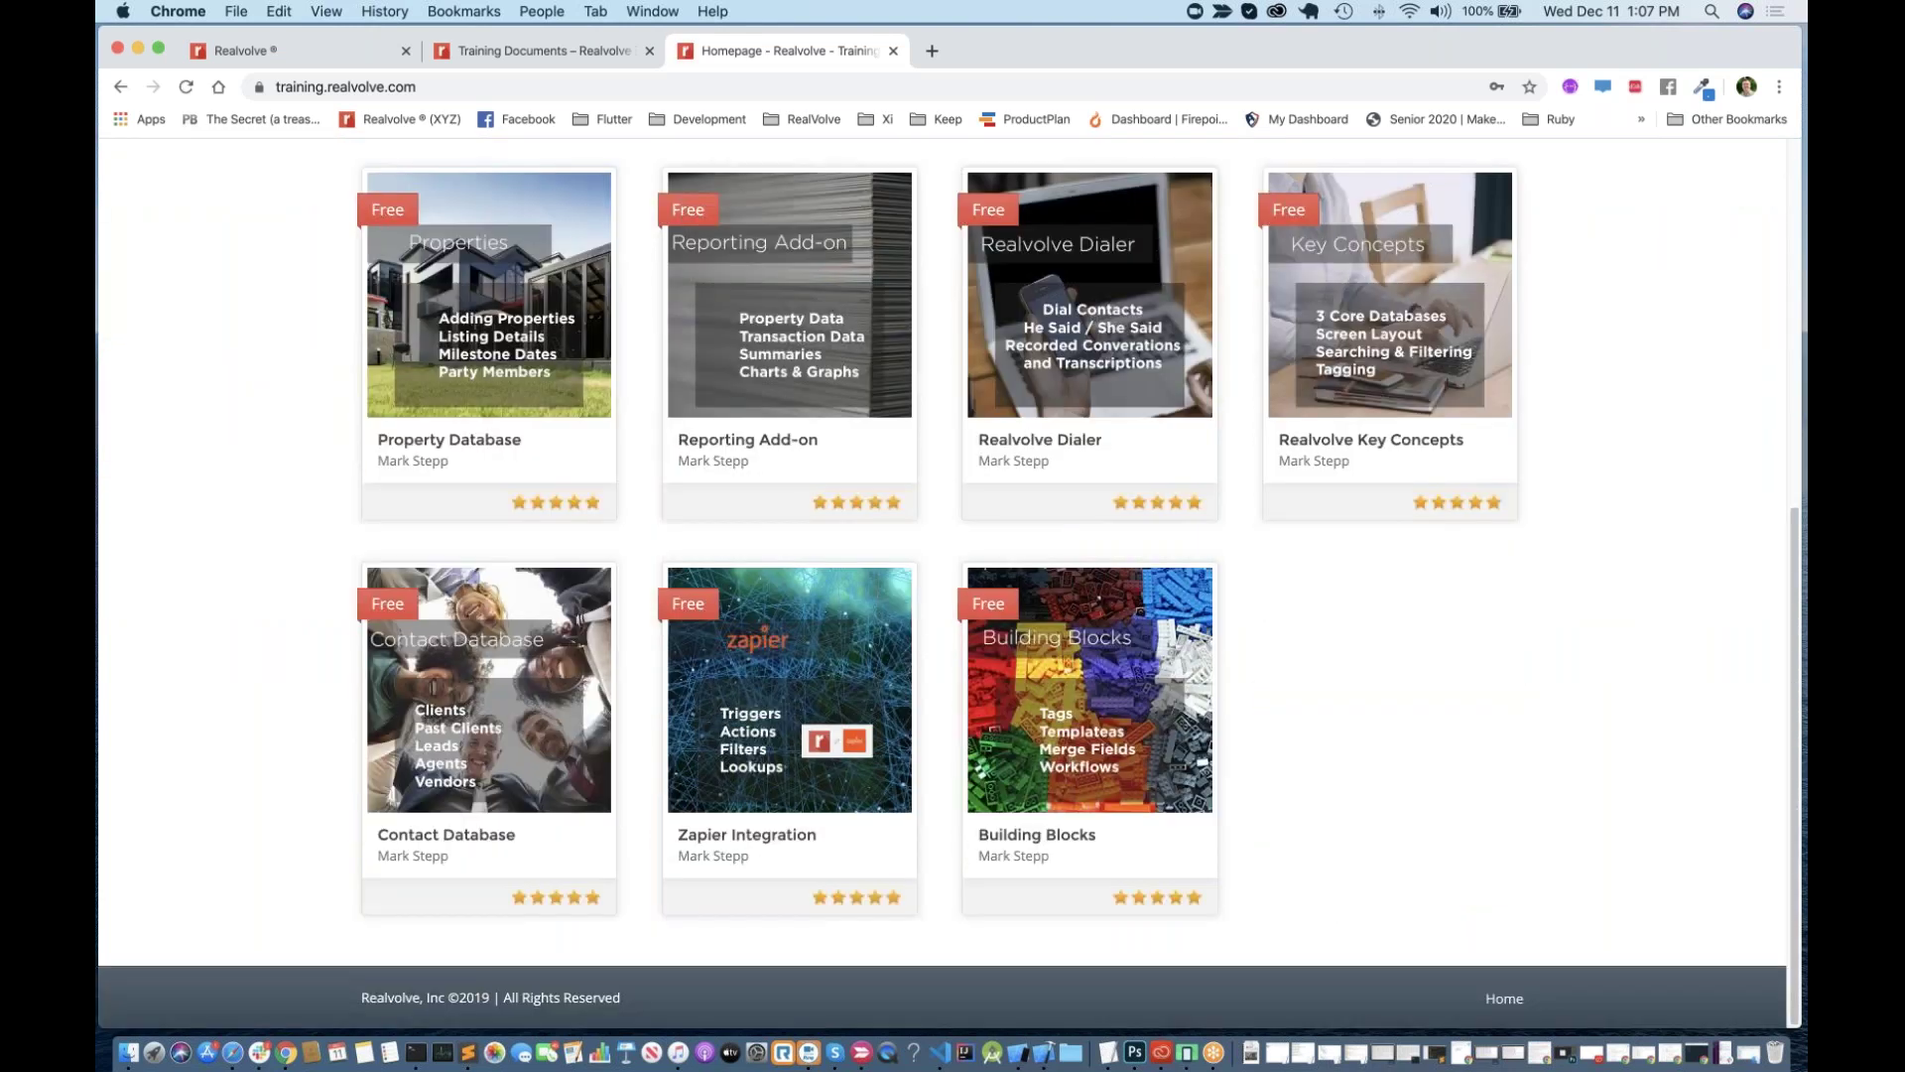
pyautogui.scroll(3, 942, 585)
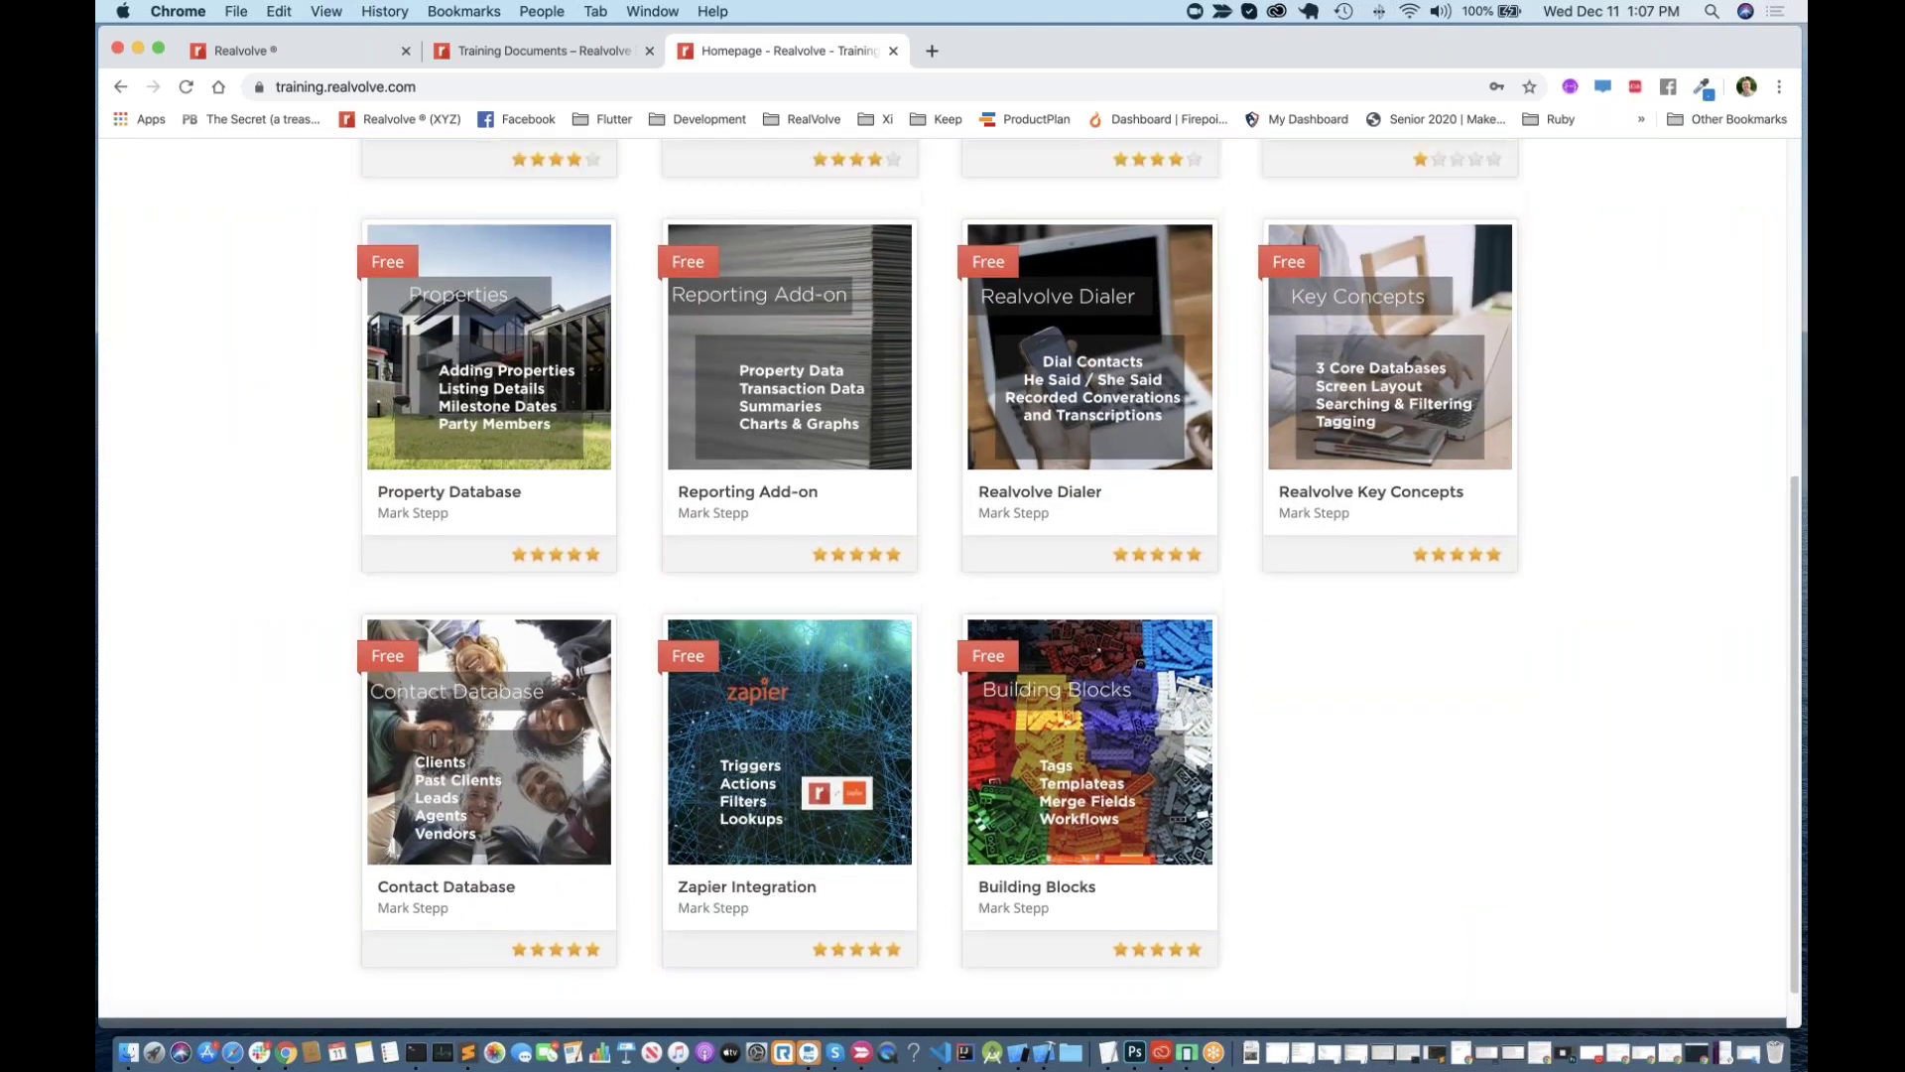
pyautogui.scroll(3, 1536, 541)
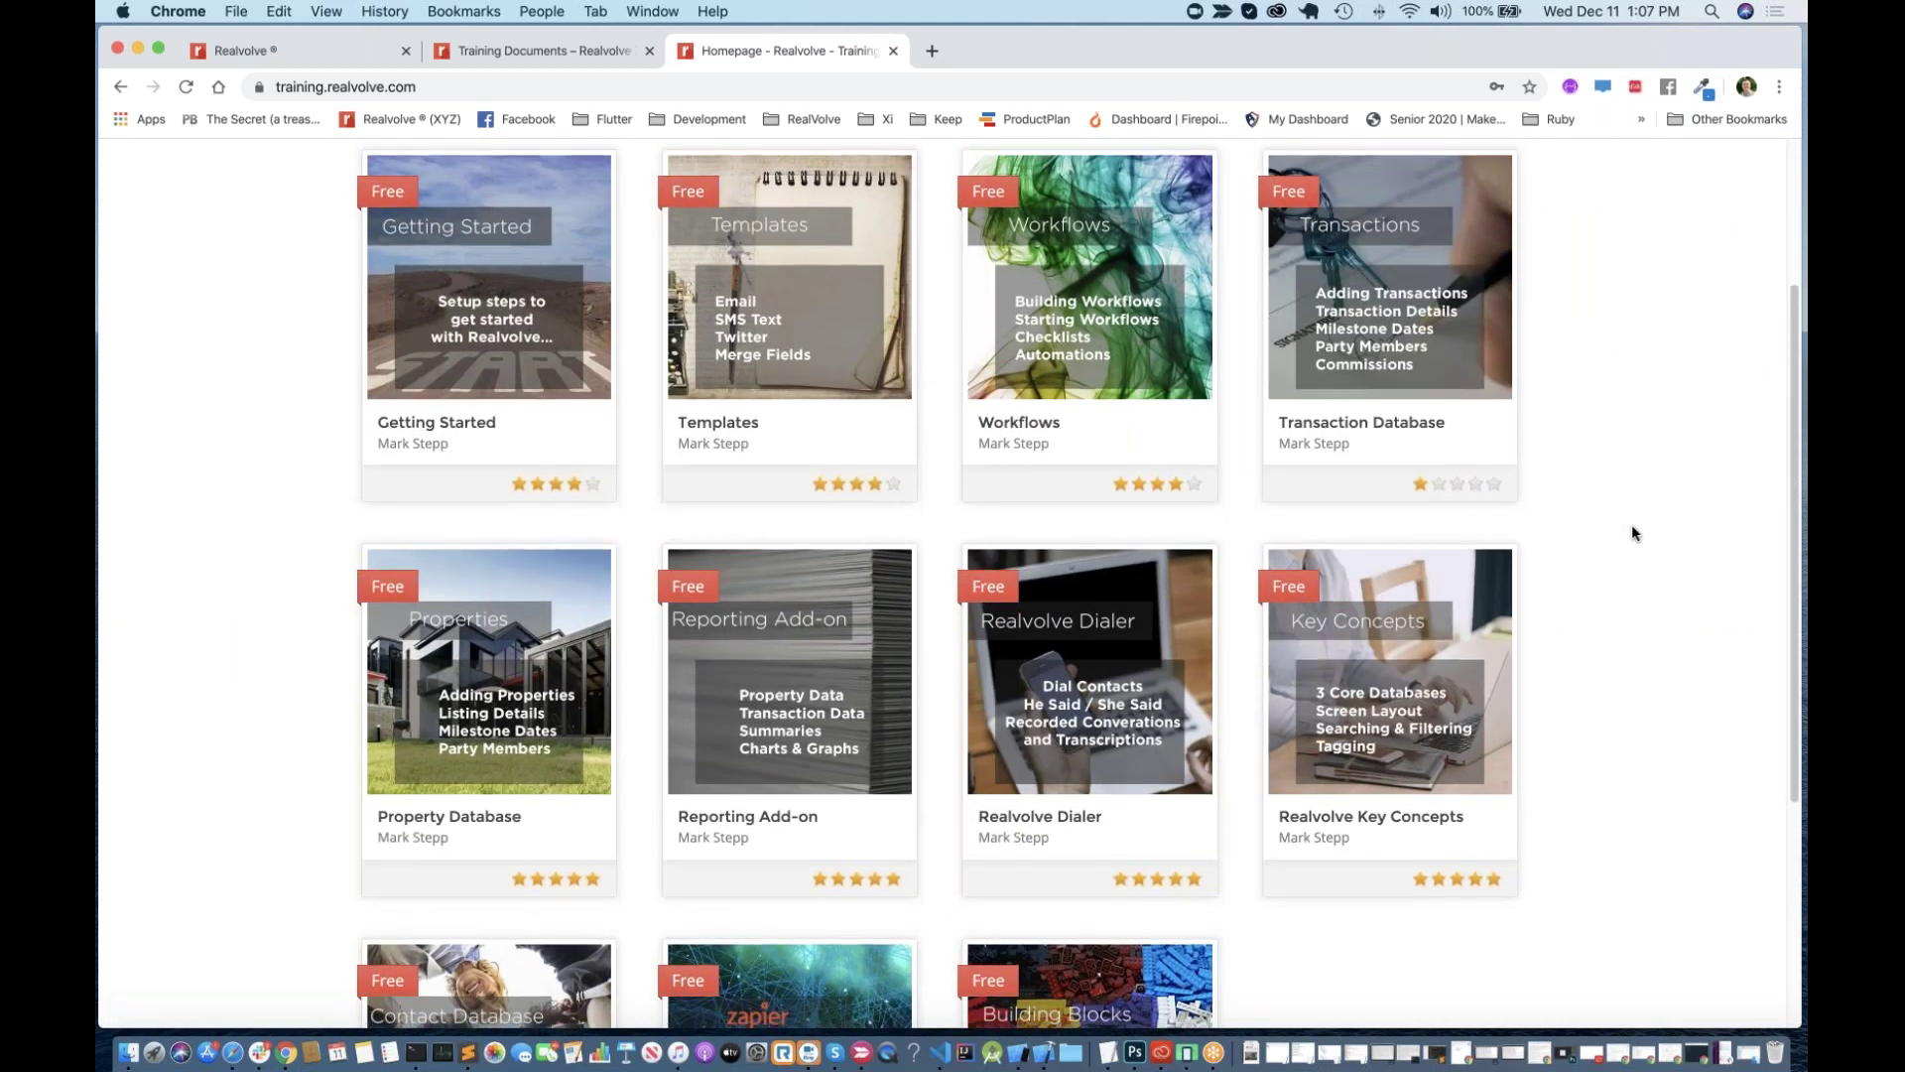
pyautogui.scroll(-1, 1631, 524)
pyautogui.scroll(-4, 1632, 532)
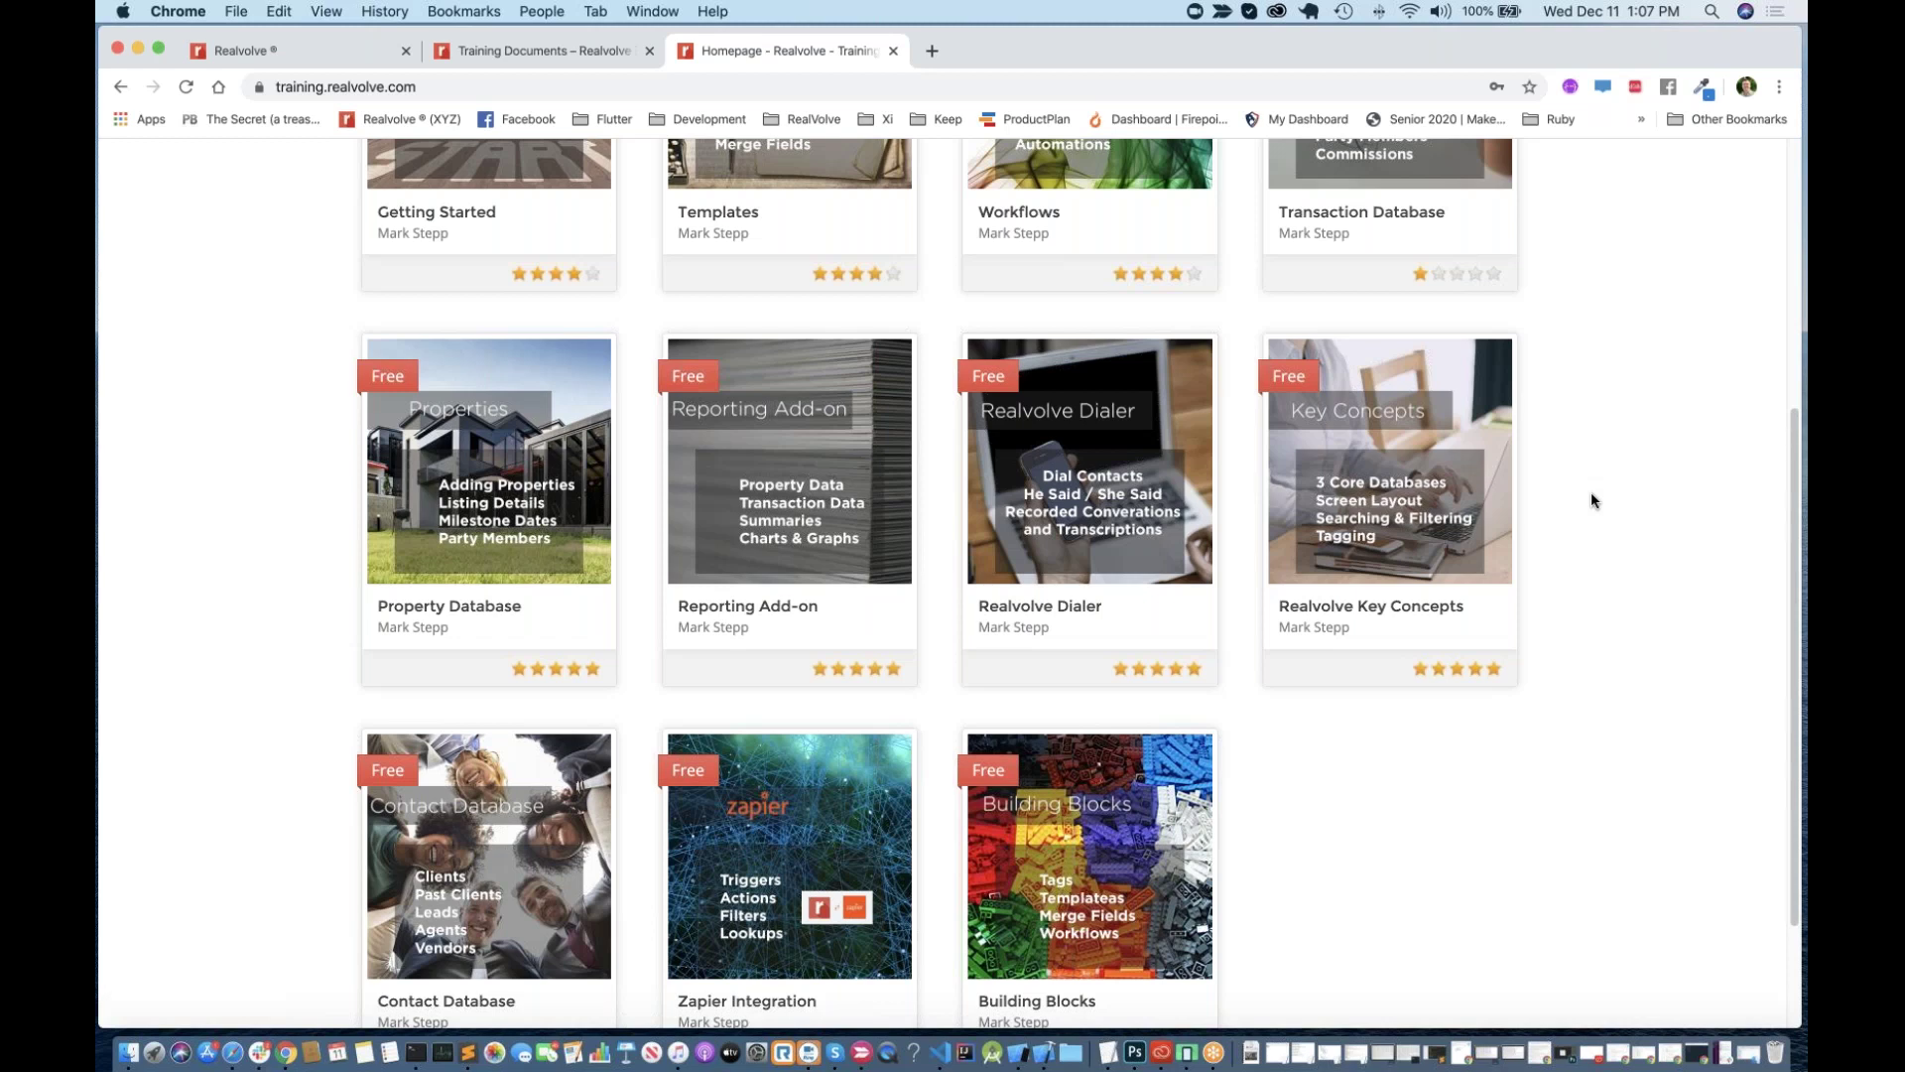
pyautogui.scroll(-1, 1592, 499)
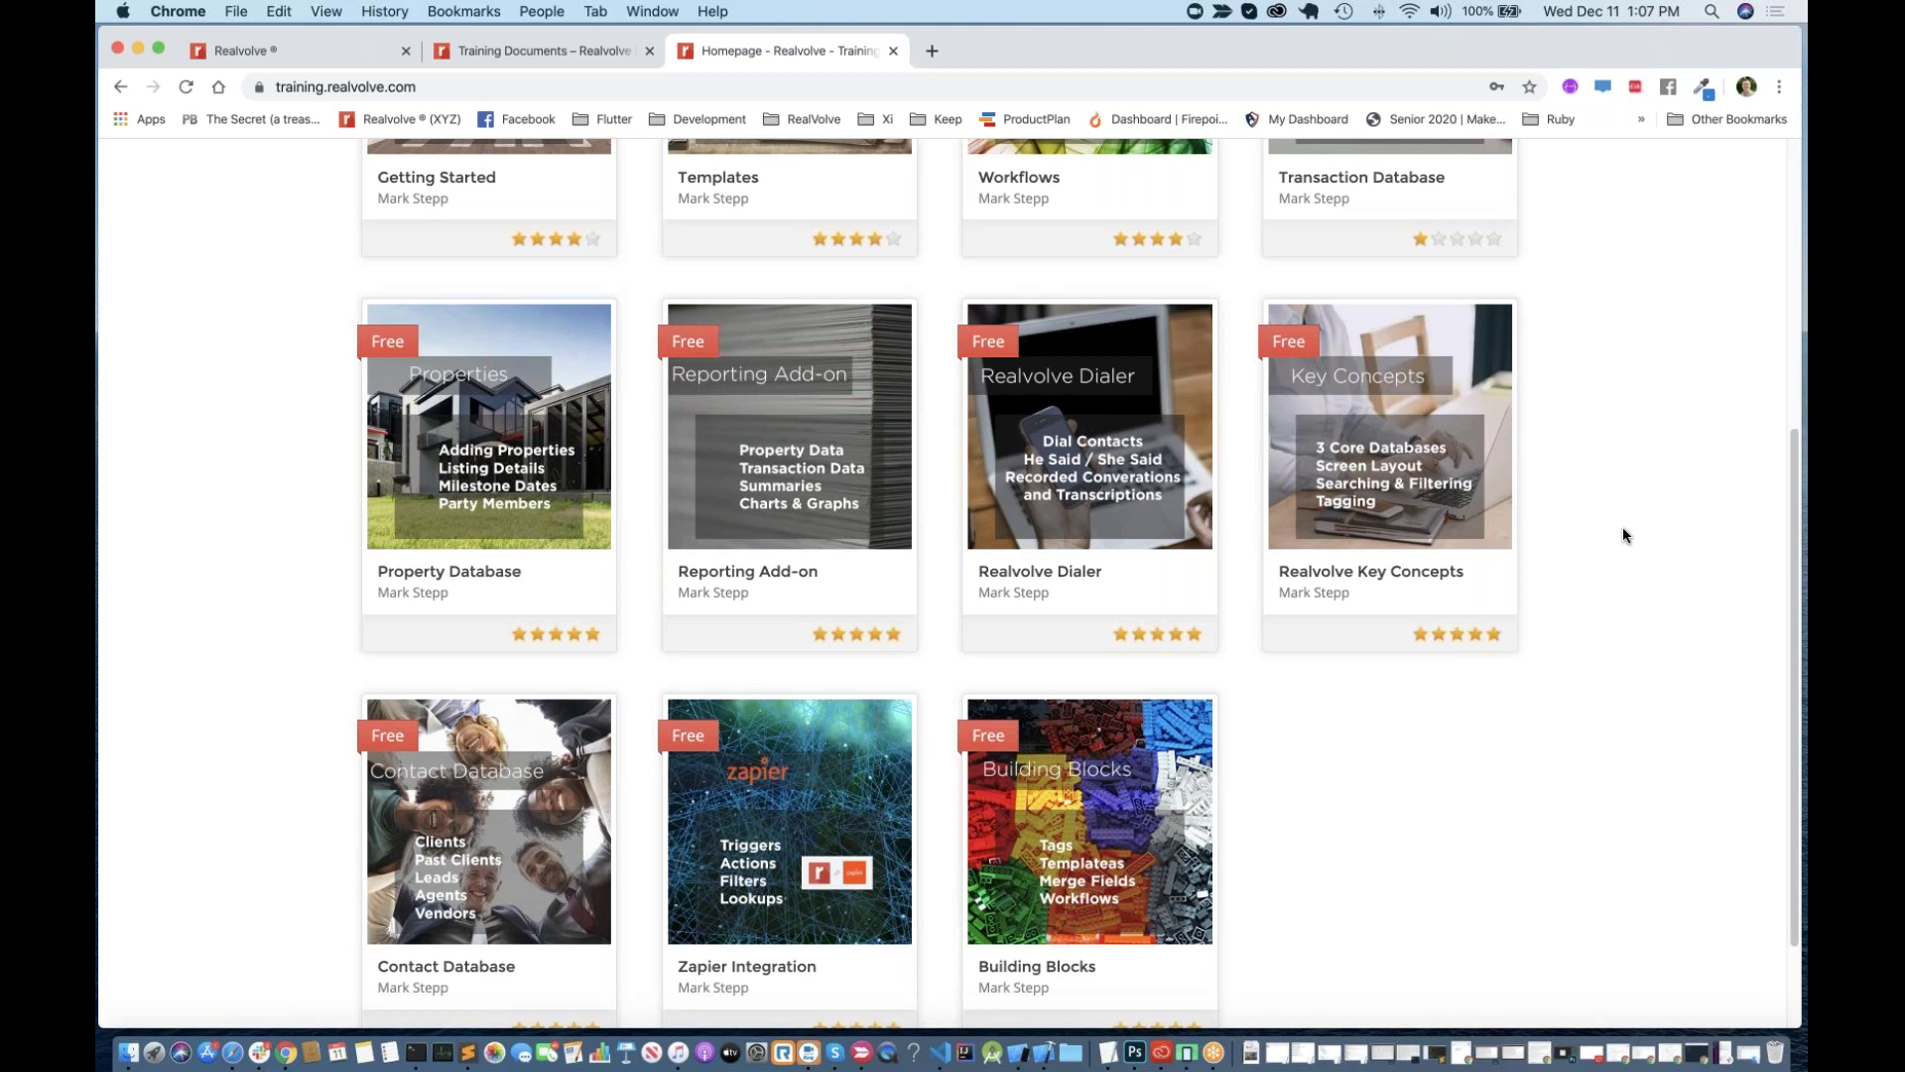
pyautogui.scroll(-1, 1624, 534)
pyautogui.scroll(-1, 1623, 533)
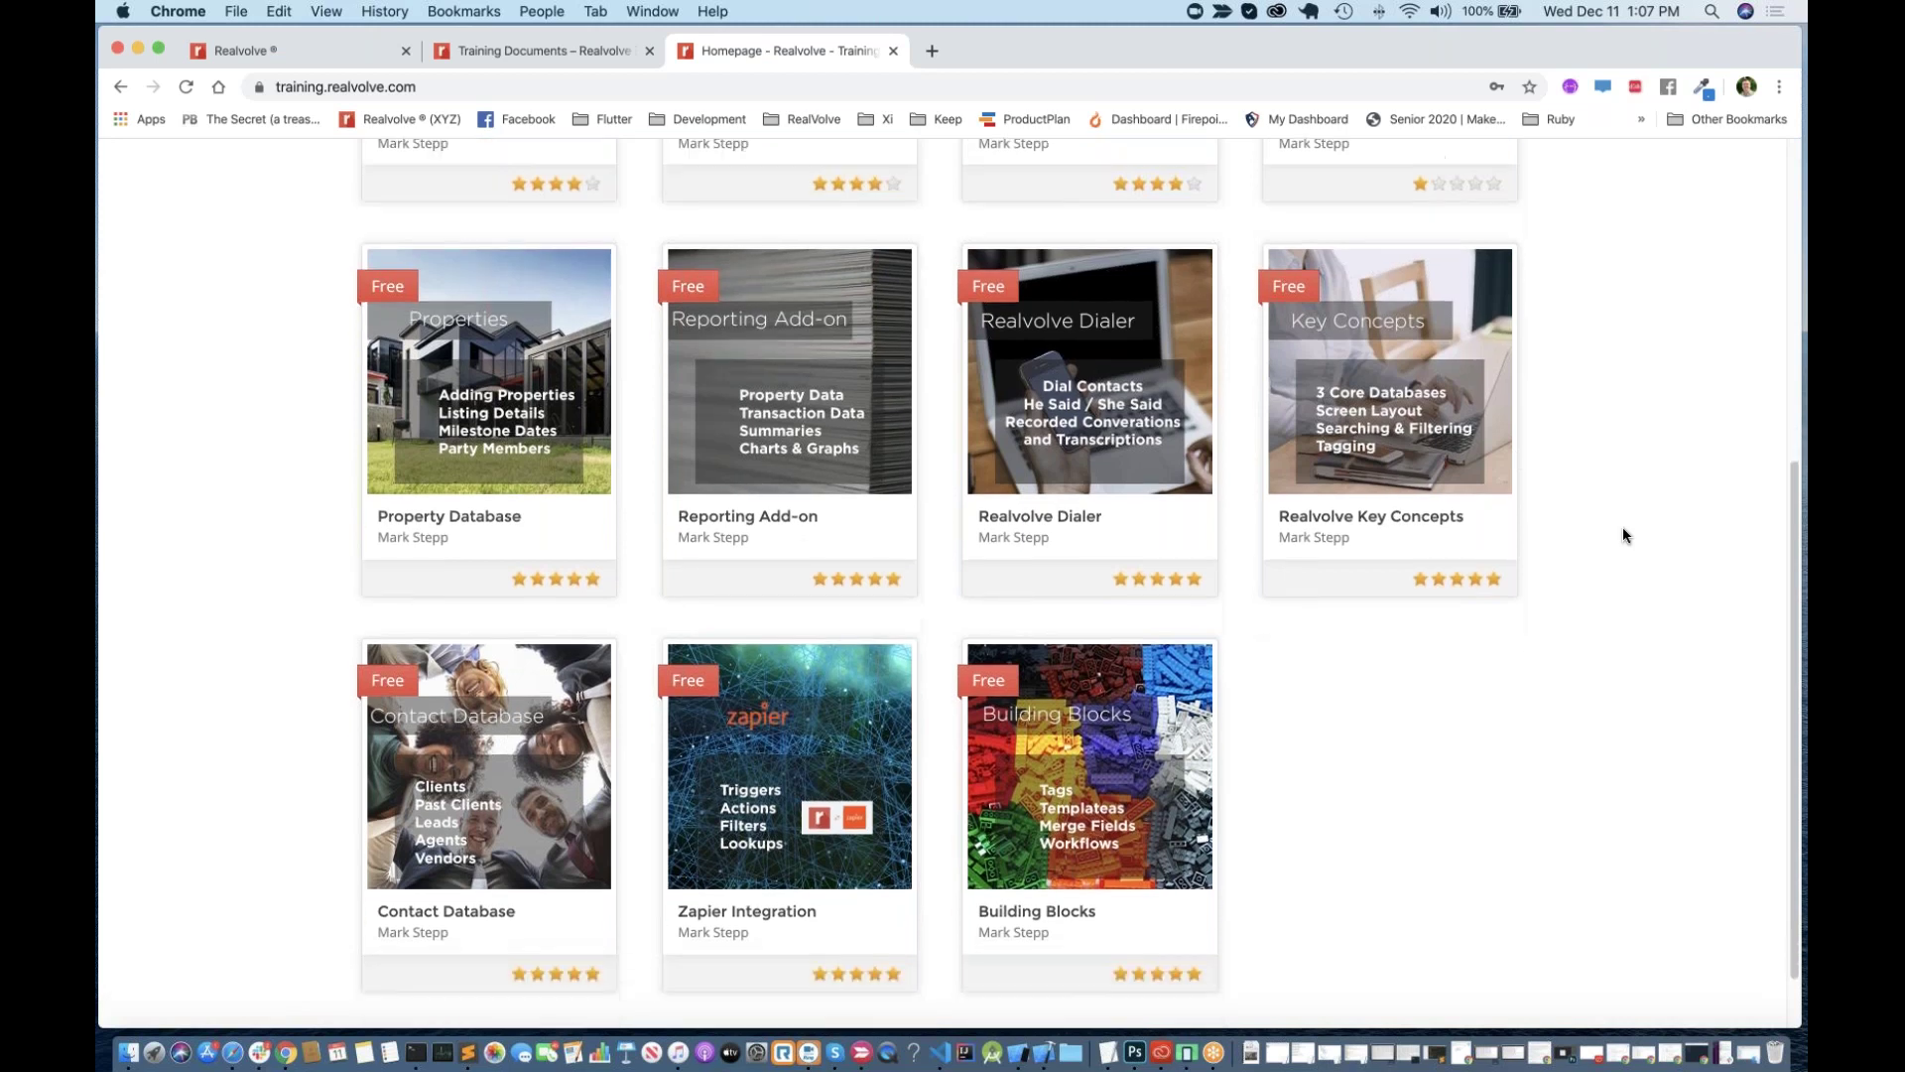
pyautogui.scroll(-1, 1624, 535)
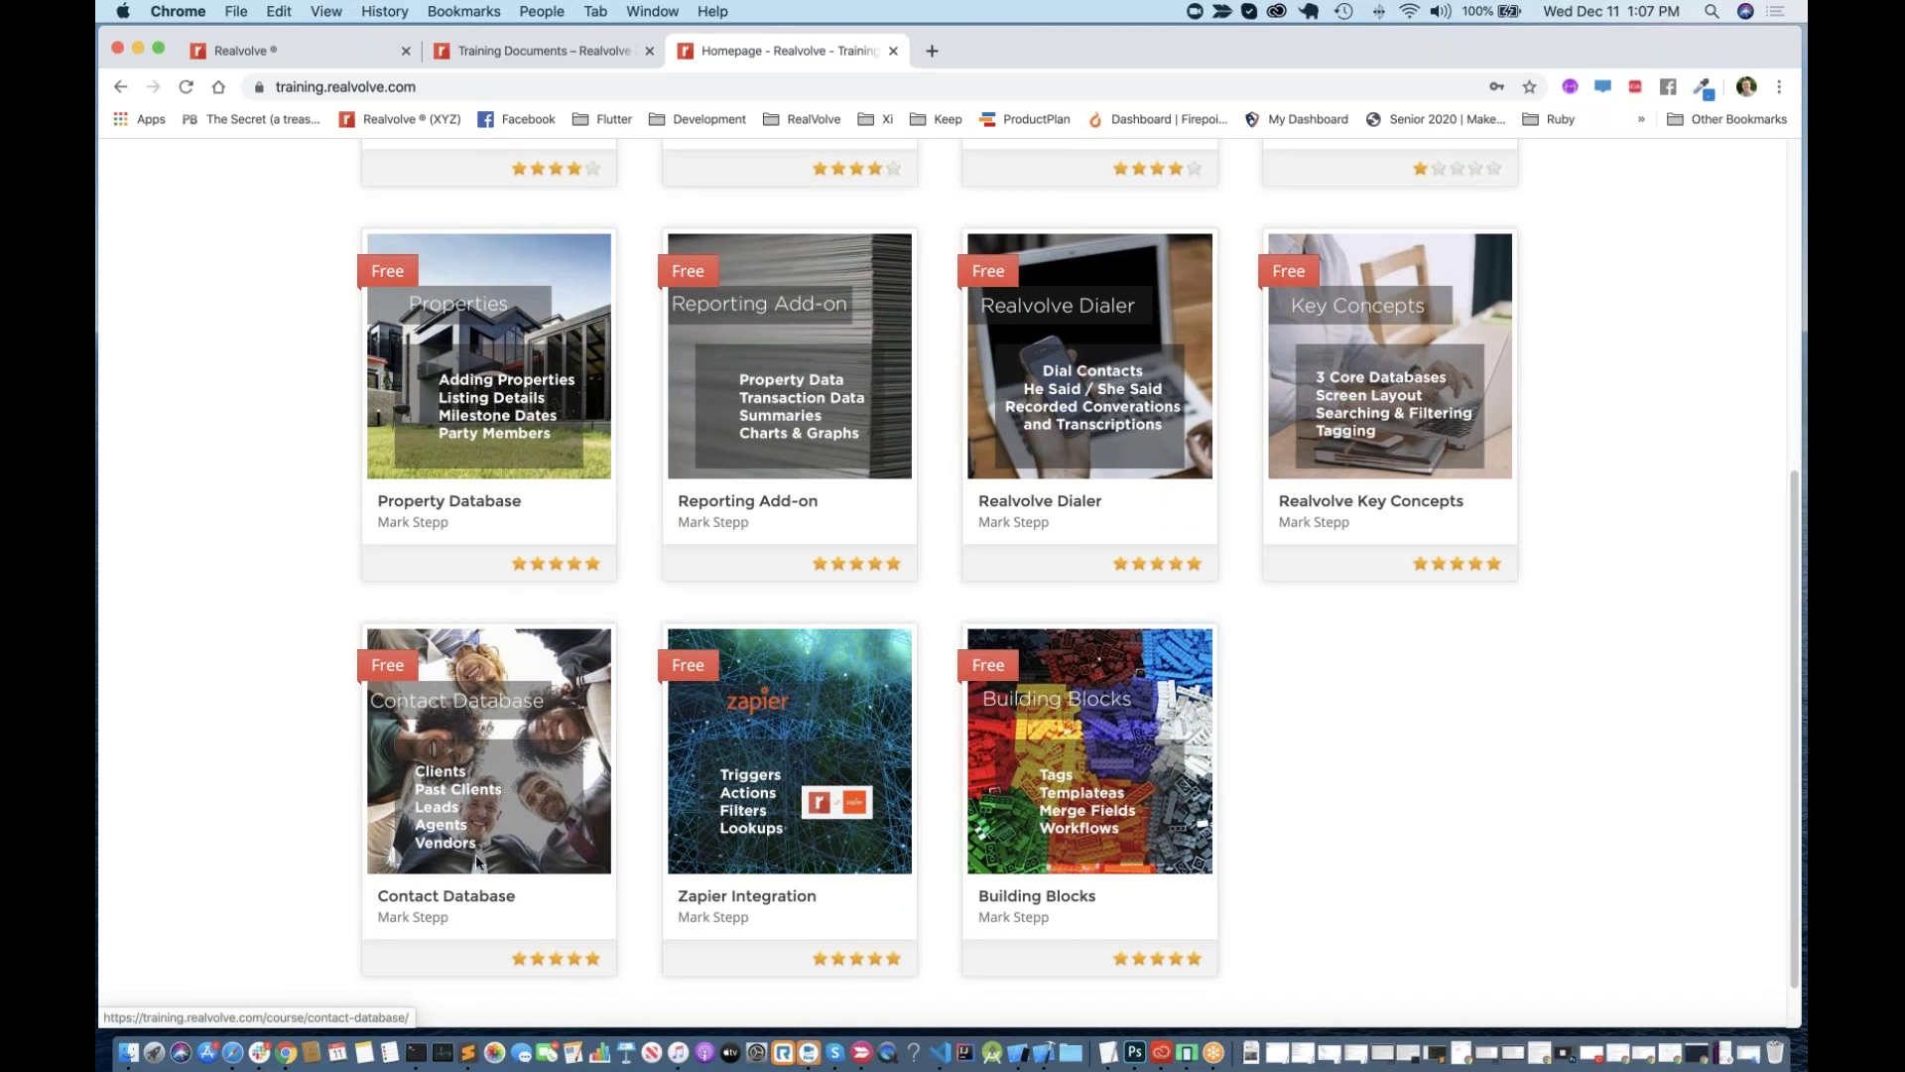
pyautogui.scroll(2, 469, 823)
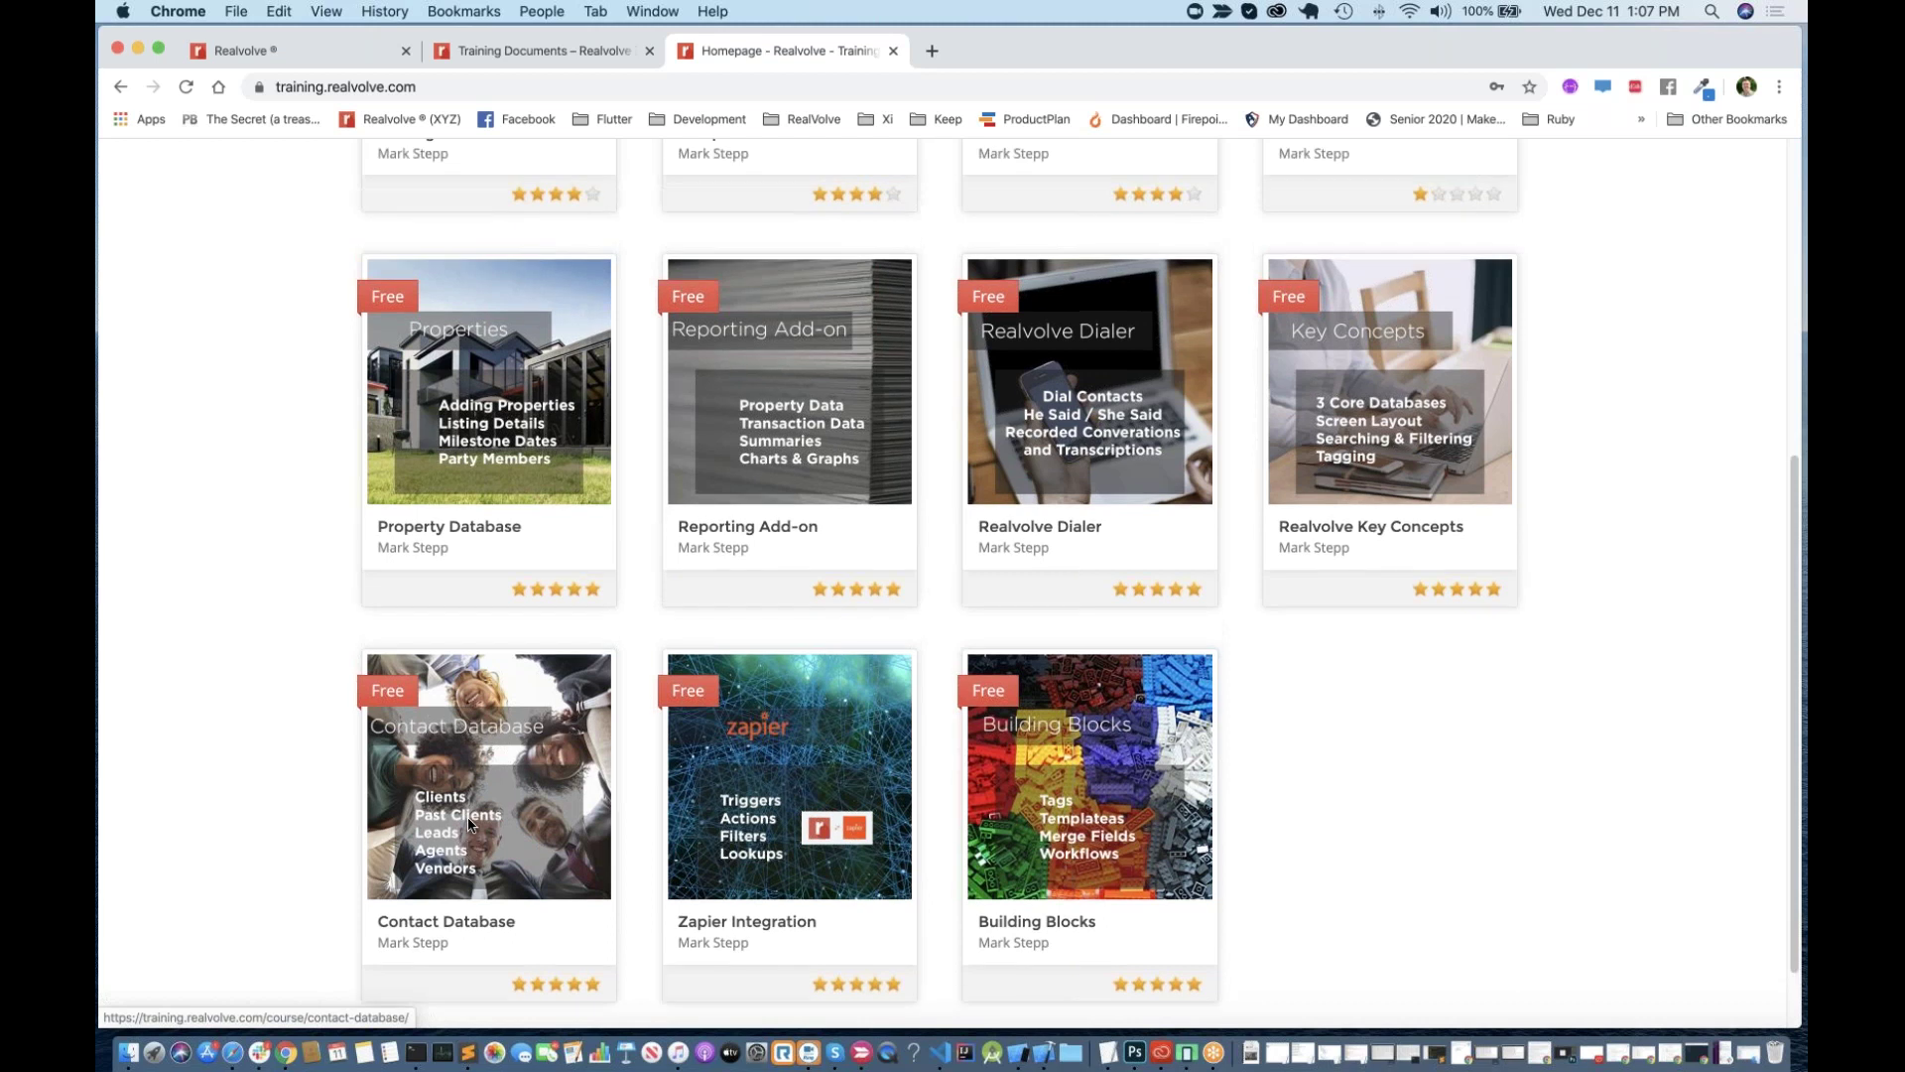
pyautogui.scroll(8, 467, 818)
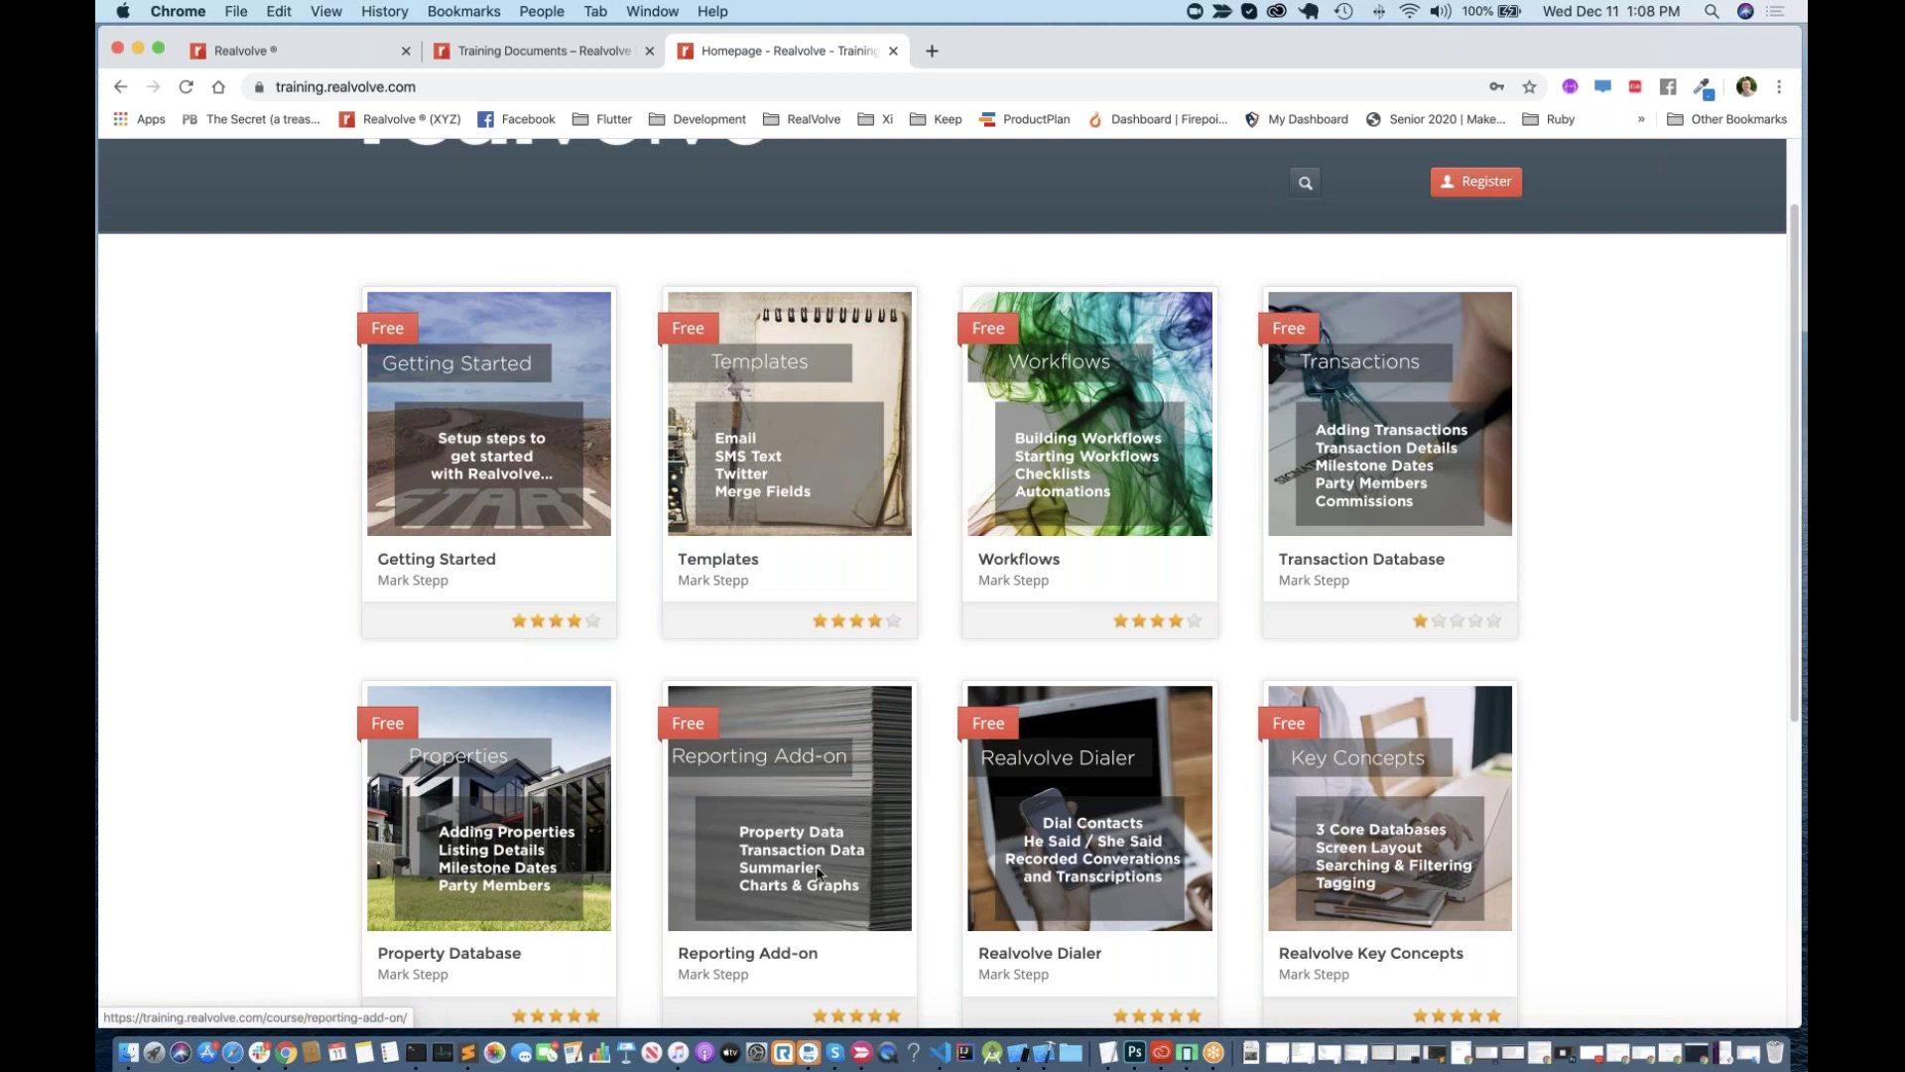
# Step: Scan the training course grid, then switch back to the 'Realvolve ®' dashboard tab
pyautogui.scroll(-3, 1227, 859)
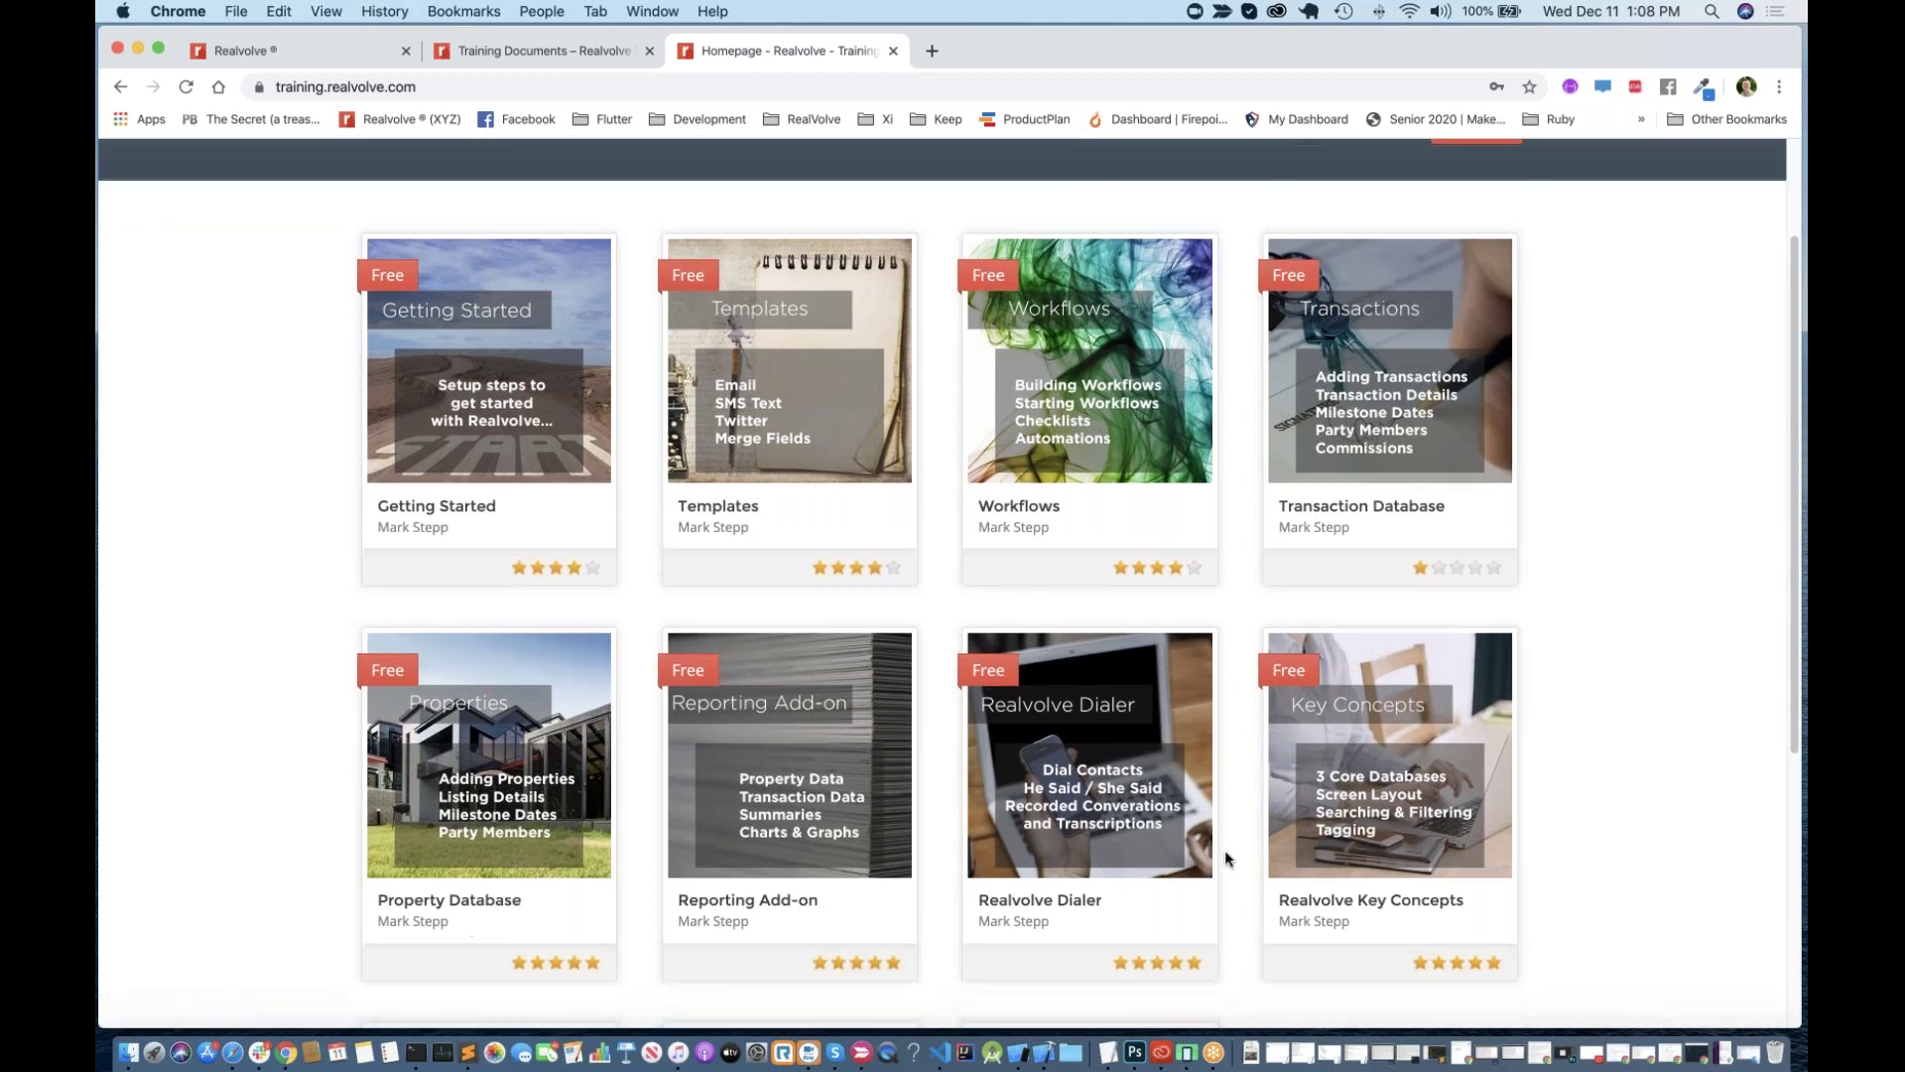
pyautogui.scroll(5, 1224, 850)
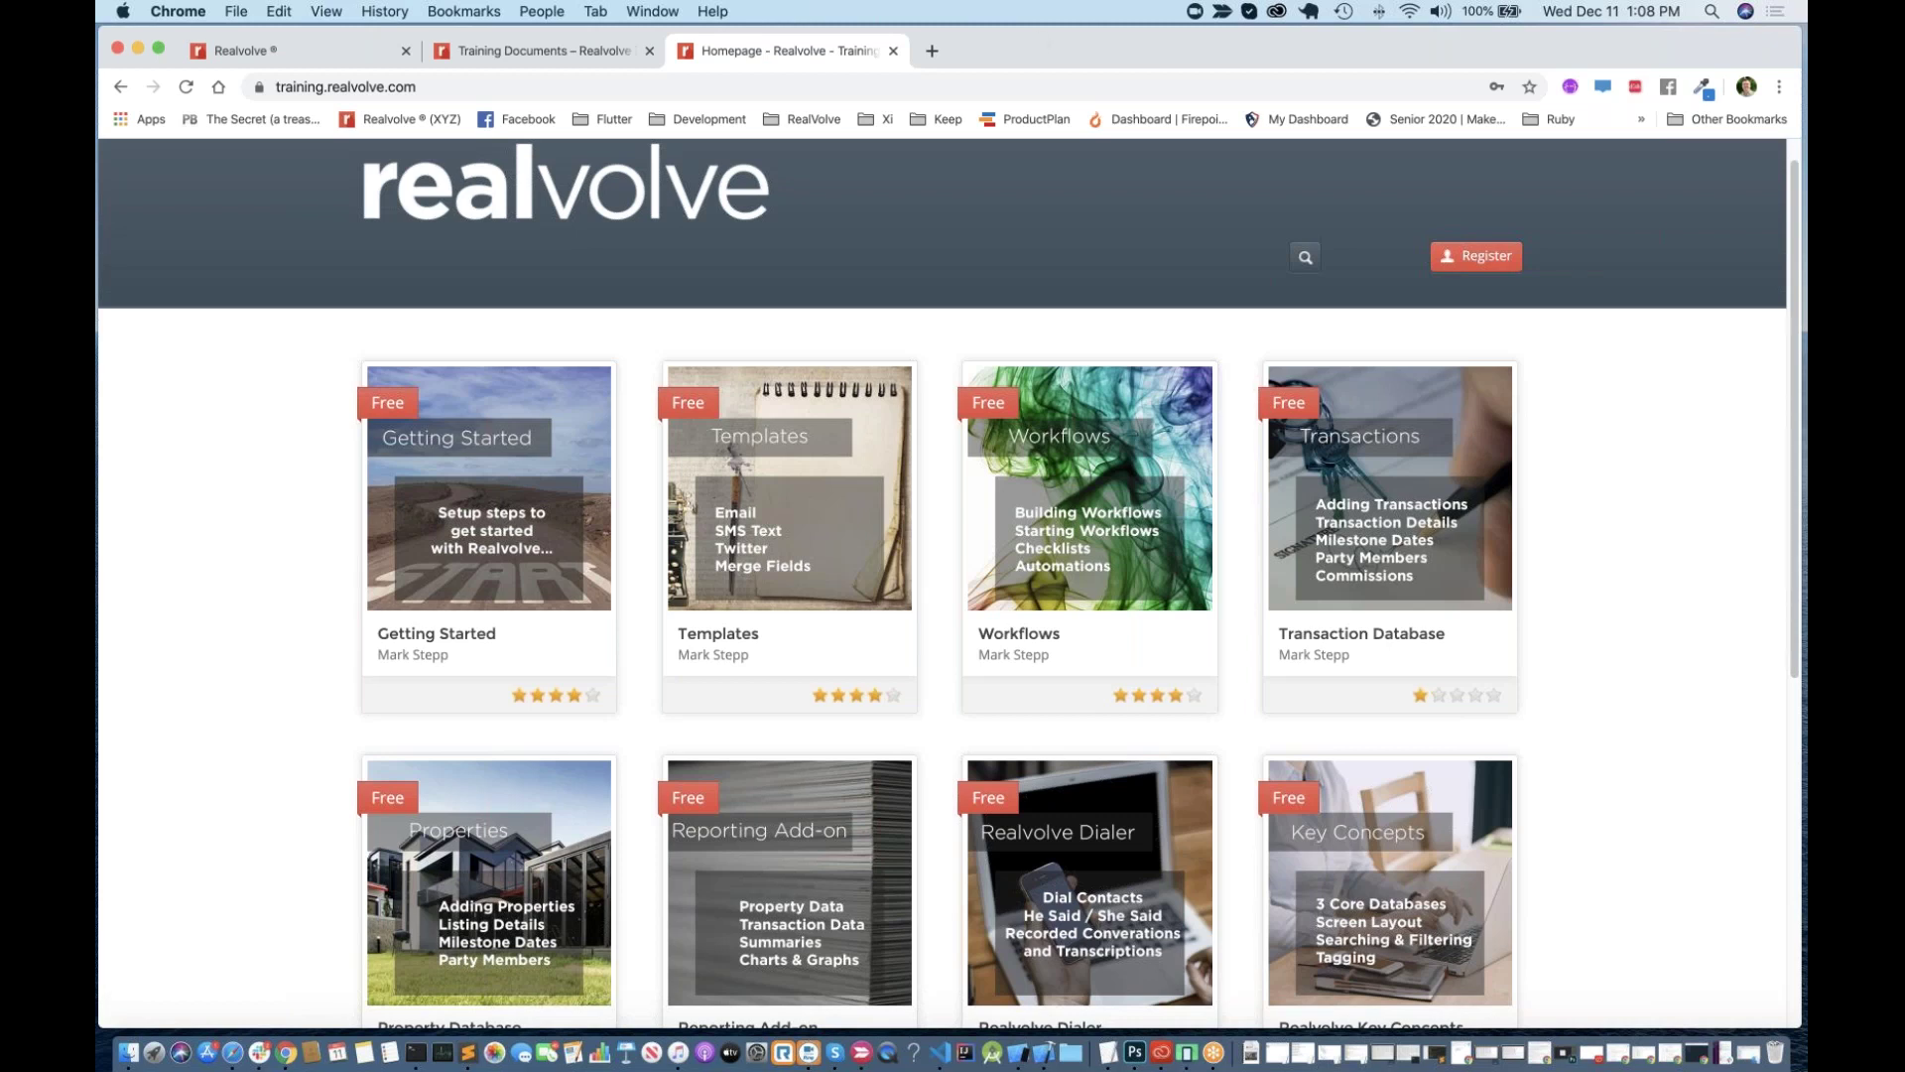
pyautogui.click(320, 56)
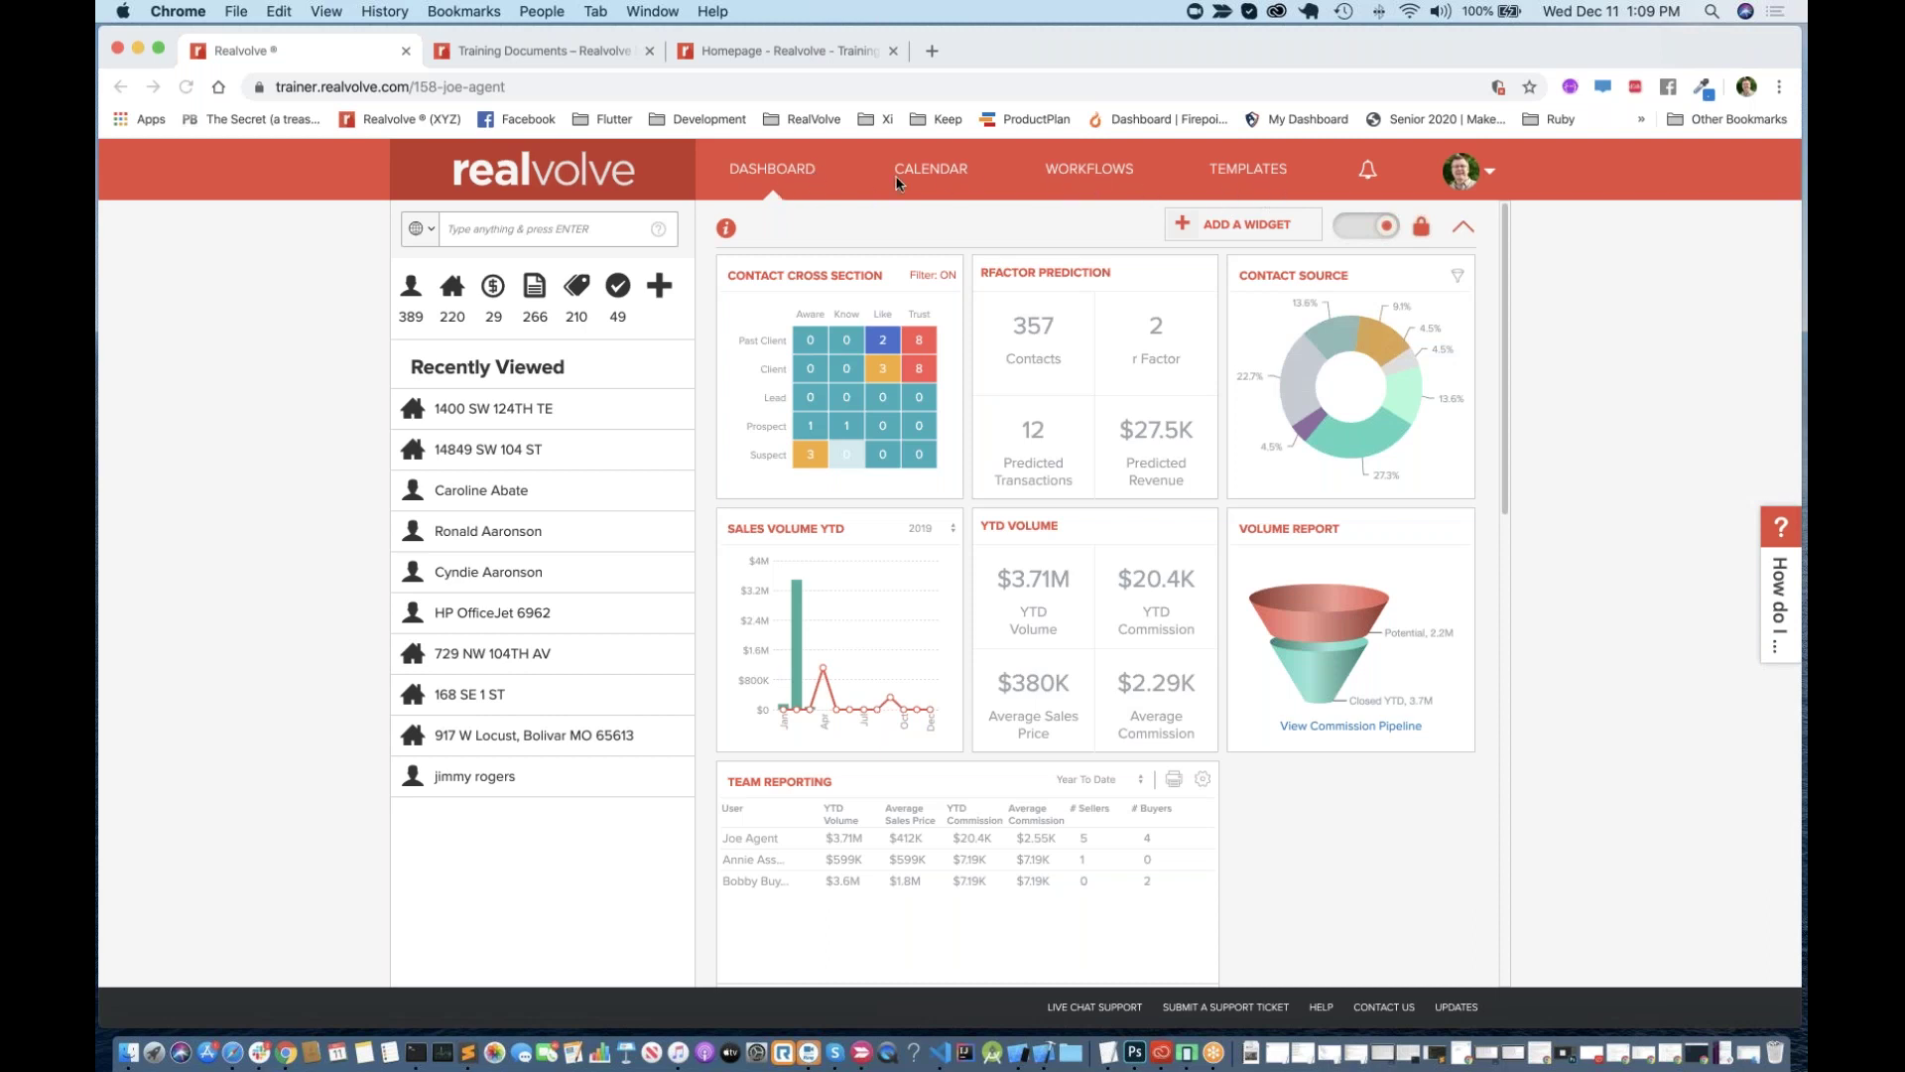
# Step: Open TEMPLATES to show the '### - Newsletter' email template, checking down to its Save buttons
pyautogui.click(1235, 175)
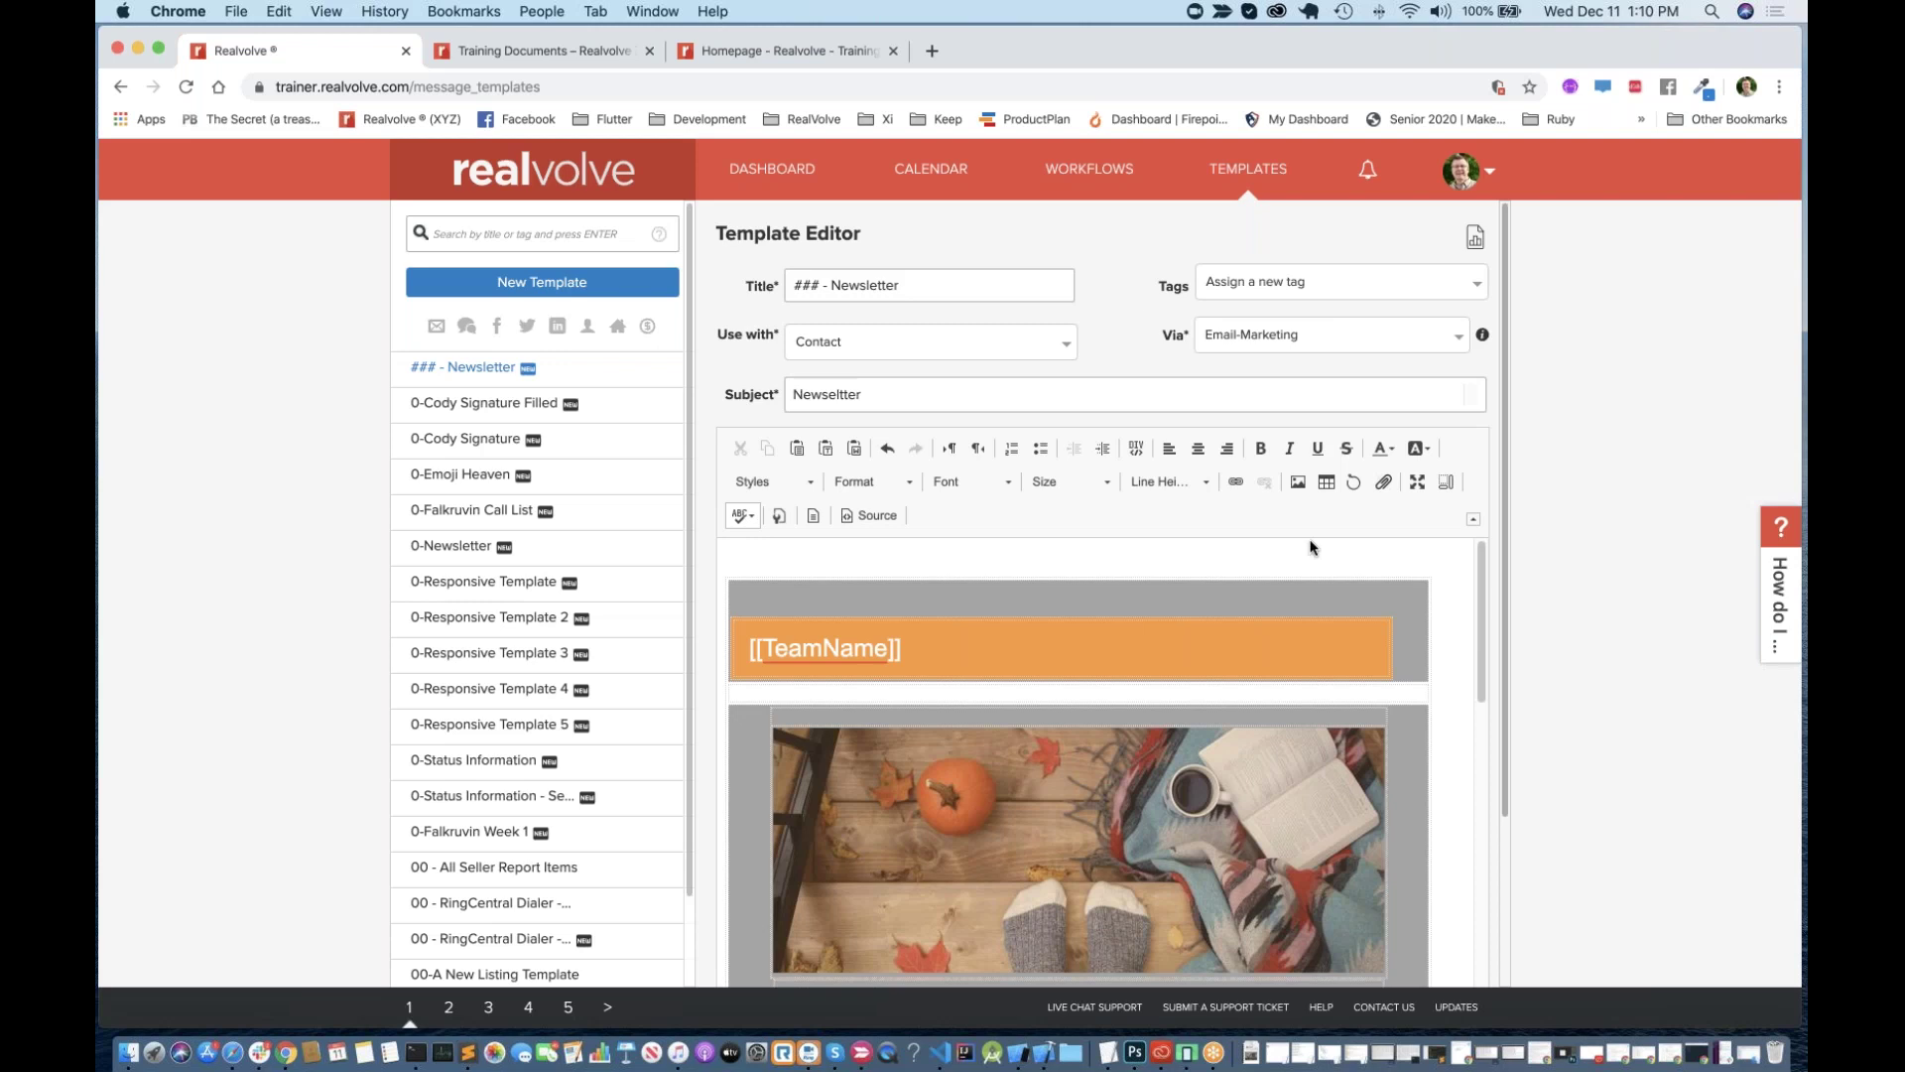
pyautogui.moveTo(1504, 617); pyautogui.dragTo(1510, 801)
pyautogui.scroll(-1, 1510, 802)
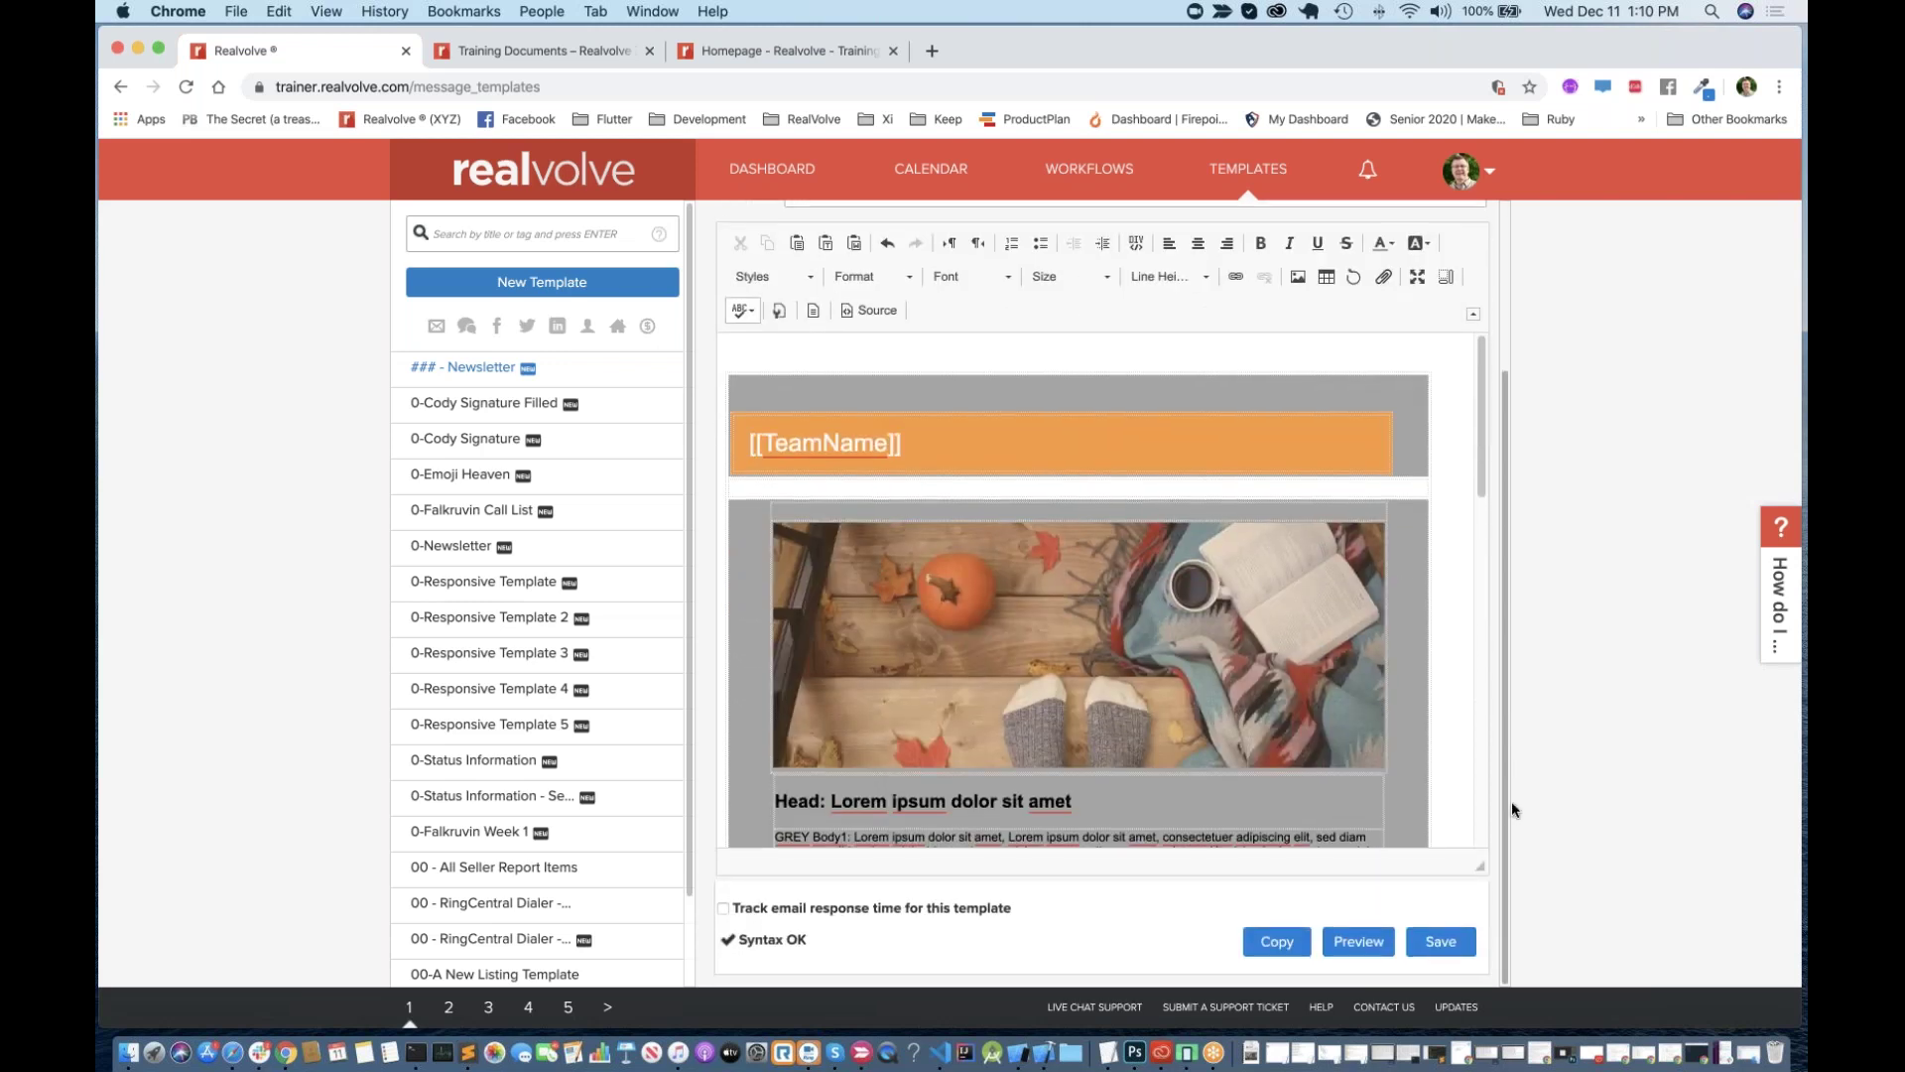
pyautogui.moveTo(1504, 349); pyautogui.dragTo(1507, 229)
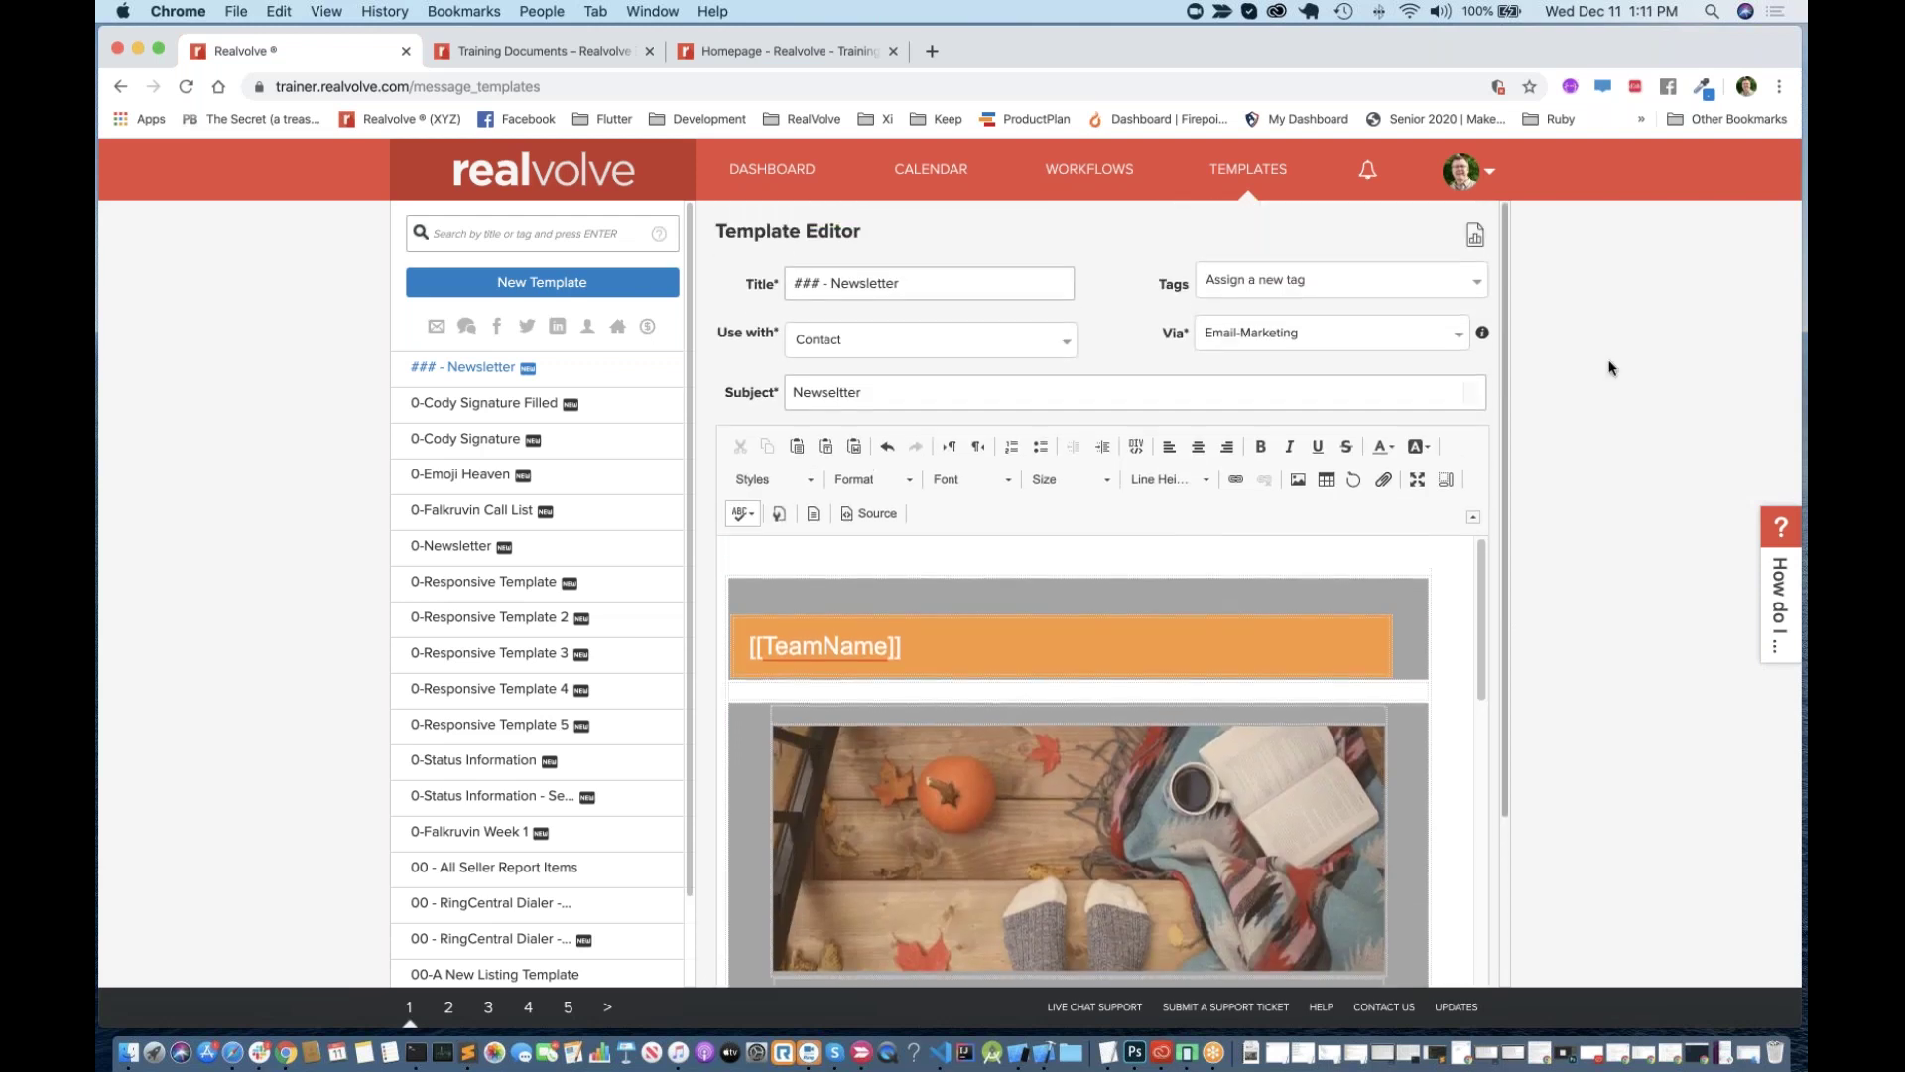
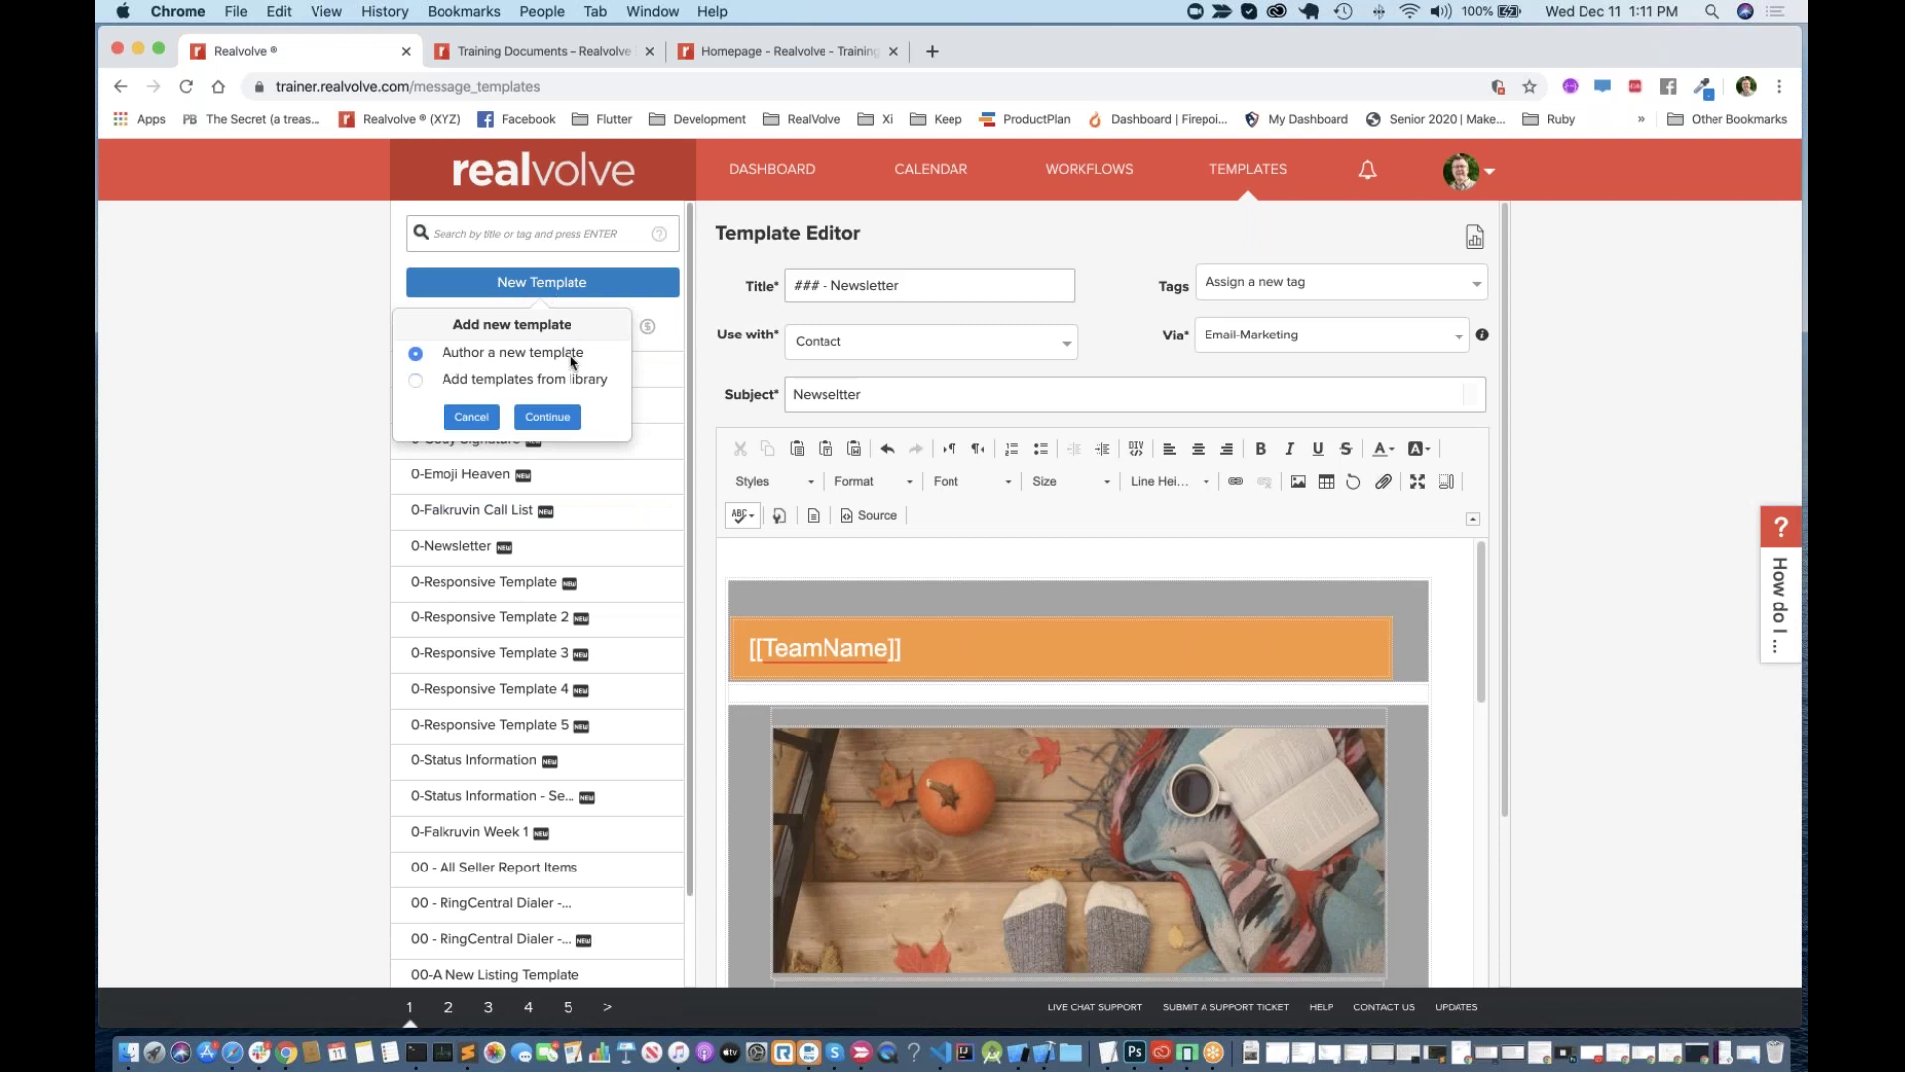
# Step: Author a new email template titled 'December Newsletter' for use with Contact records
pyautogui.click(561, 417)
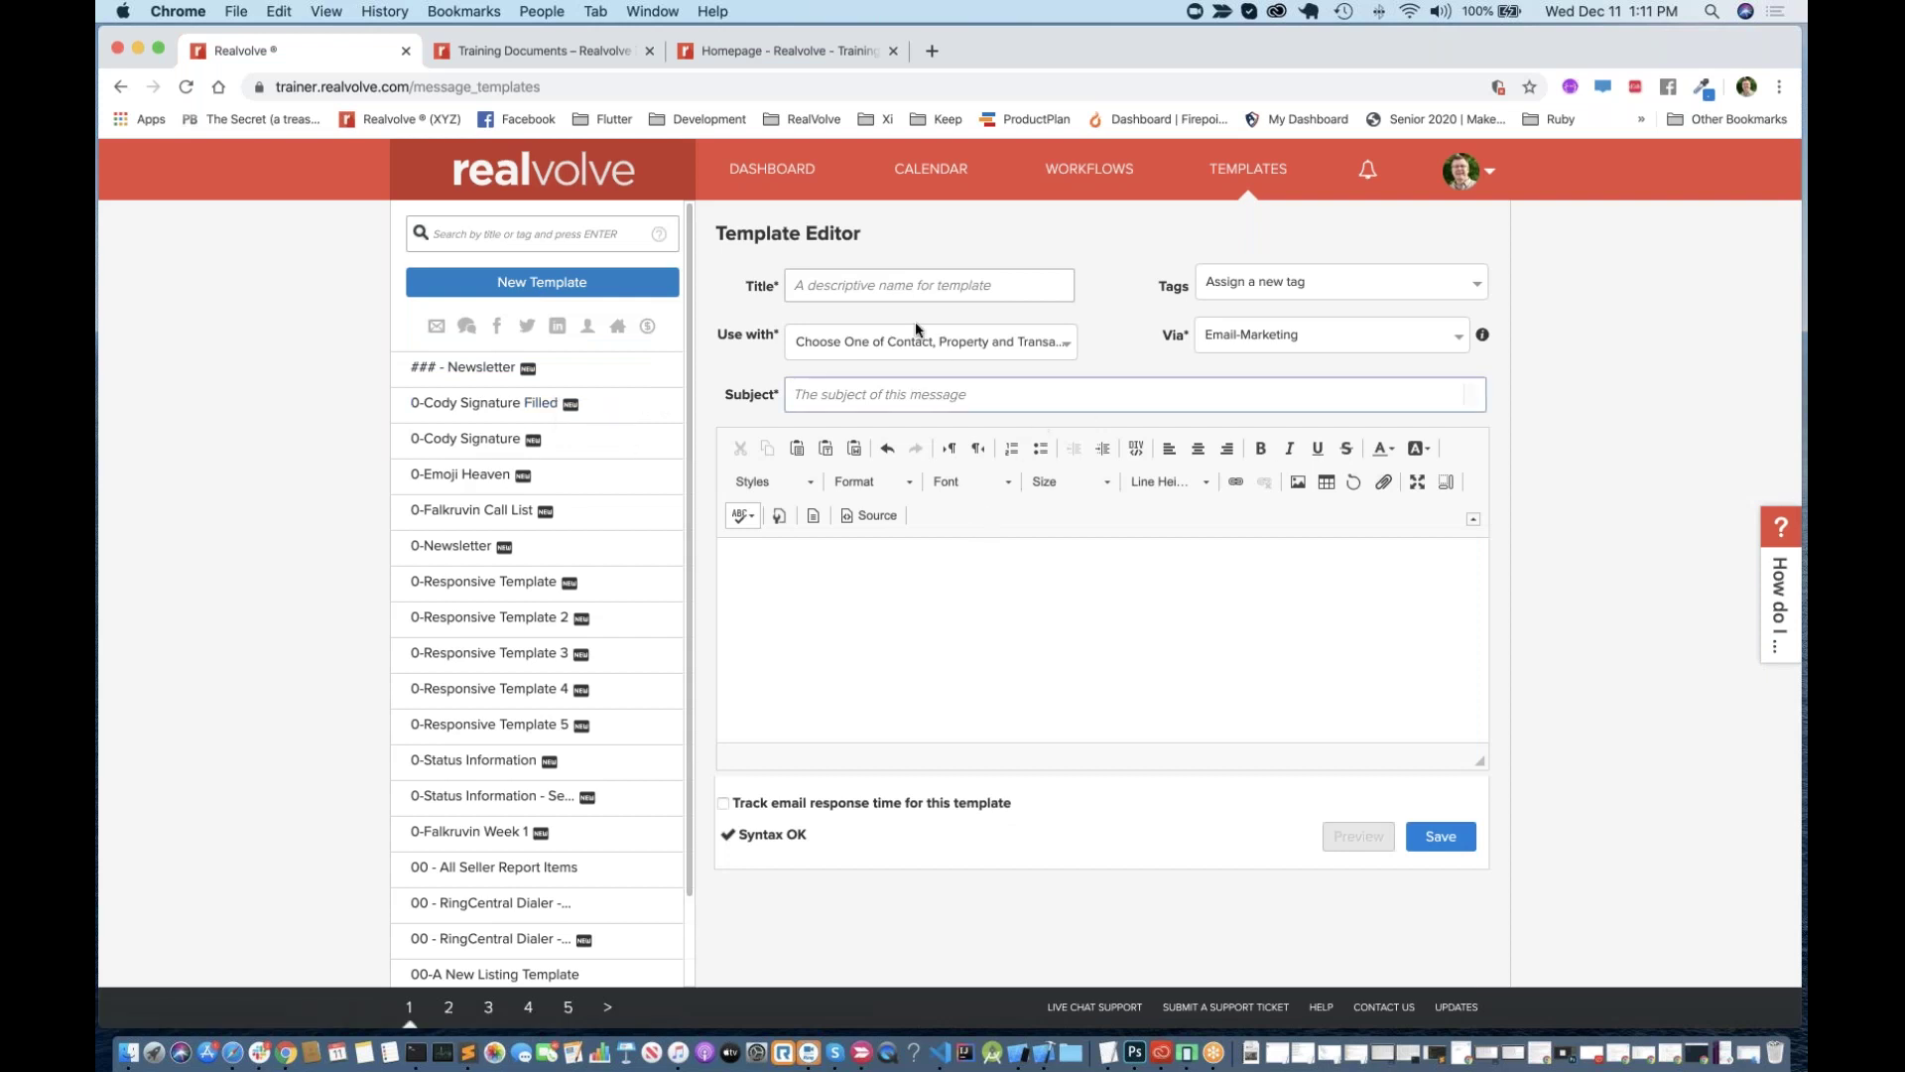
pyautogui.click(909, 285)
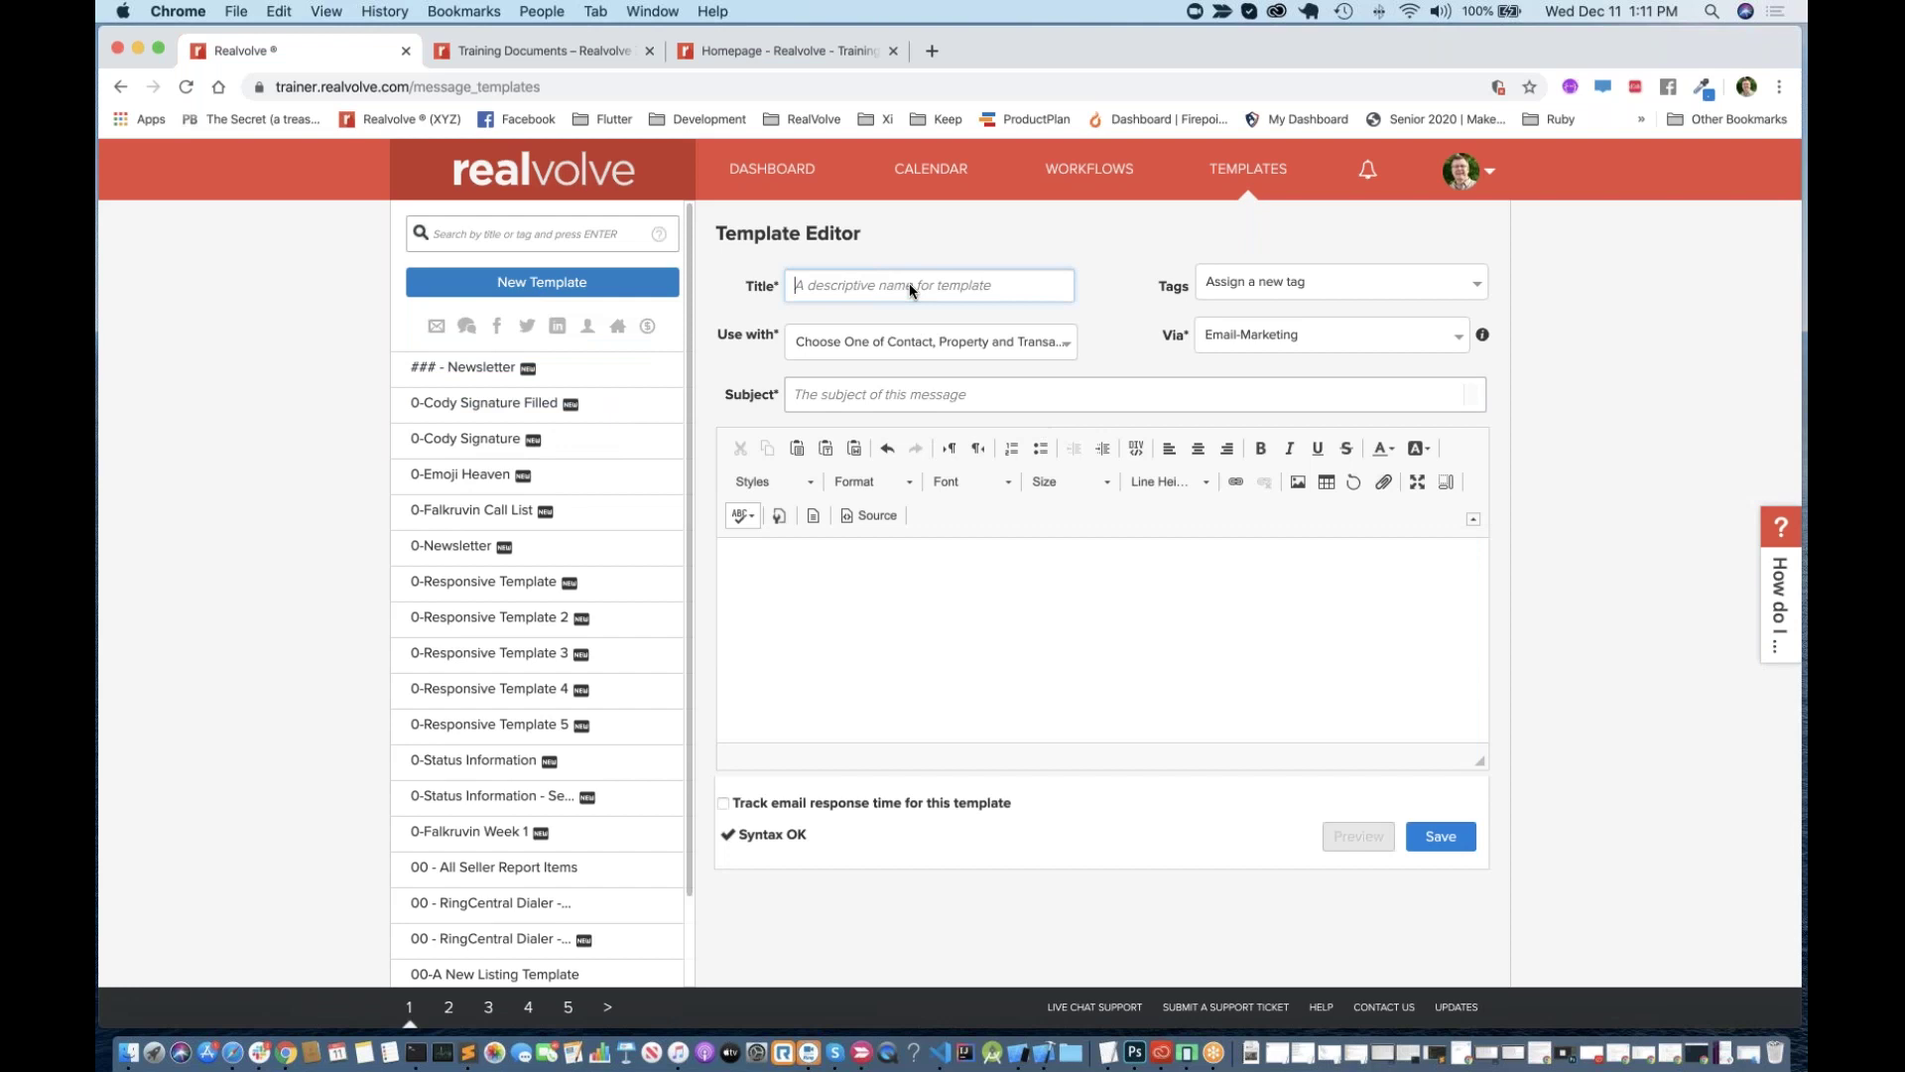
pyautogui.write('December Newsletter')
pyautogui.click(863, 341)
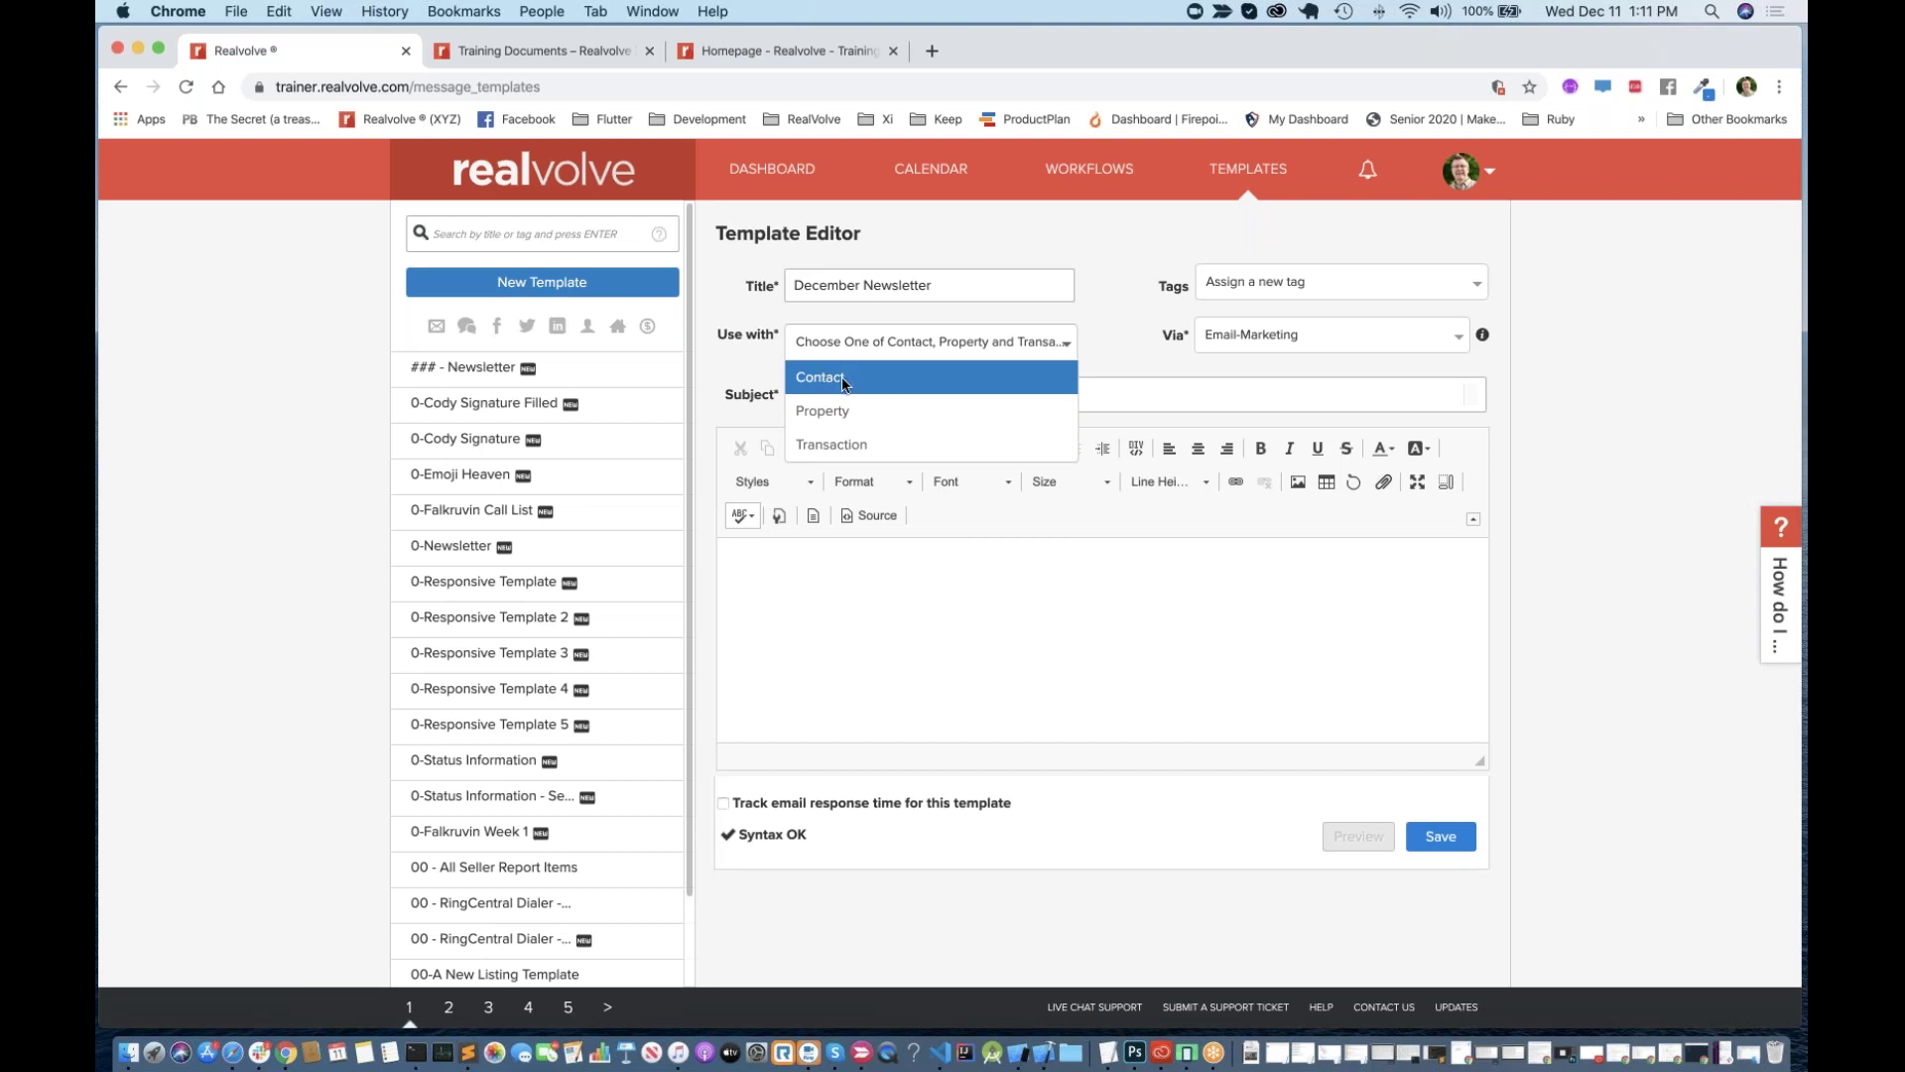
pyautogui.click(842, 377)
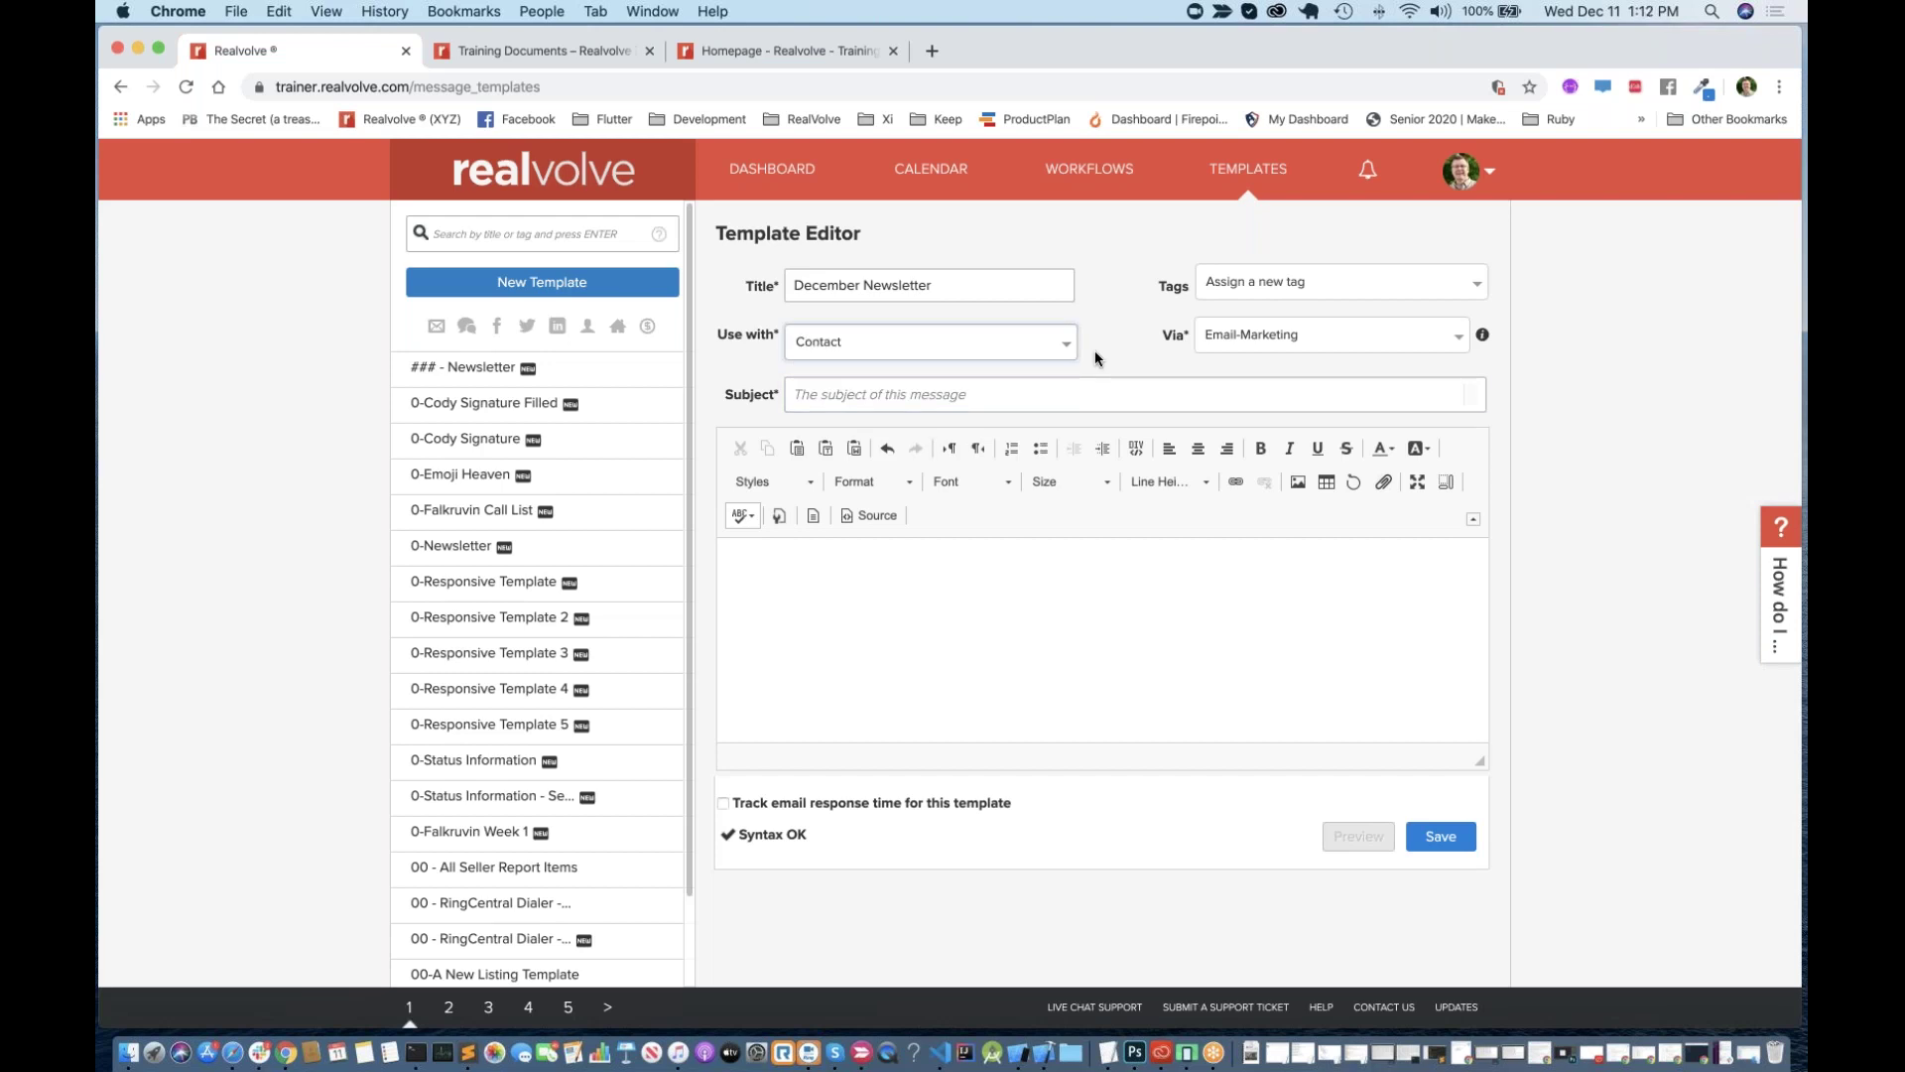
pyautogui.click(883, 348)
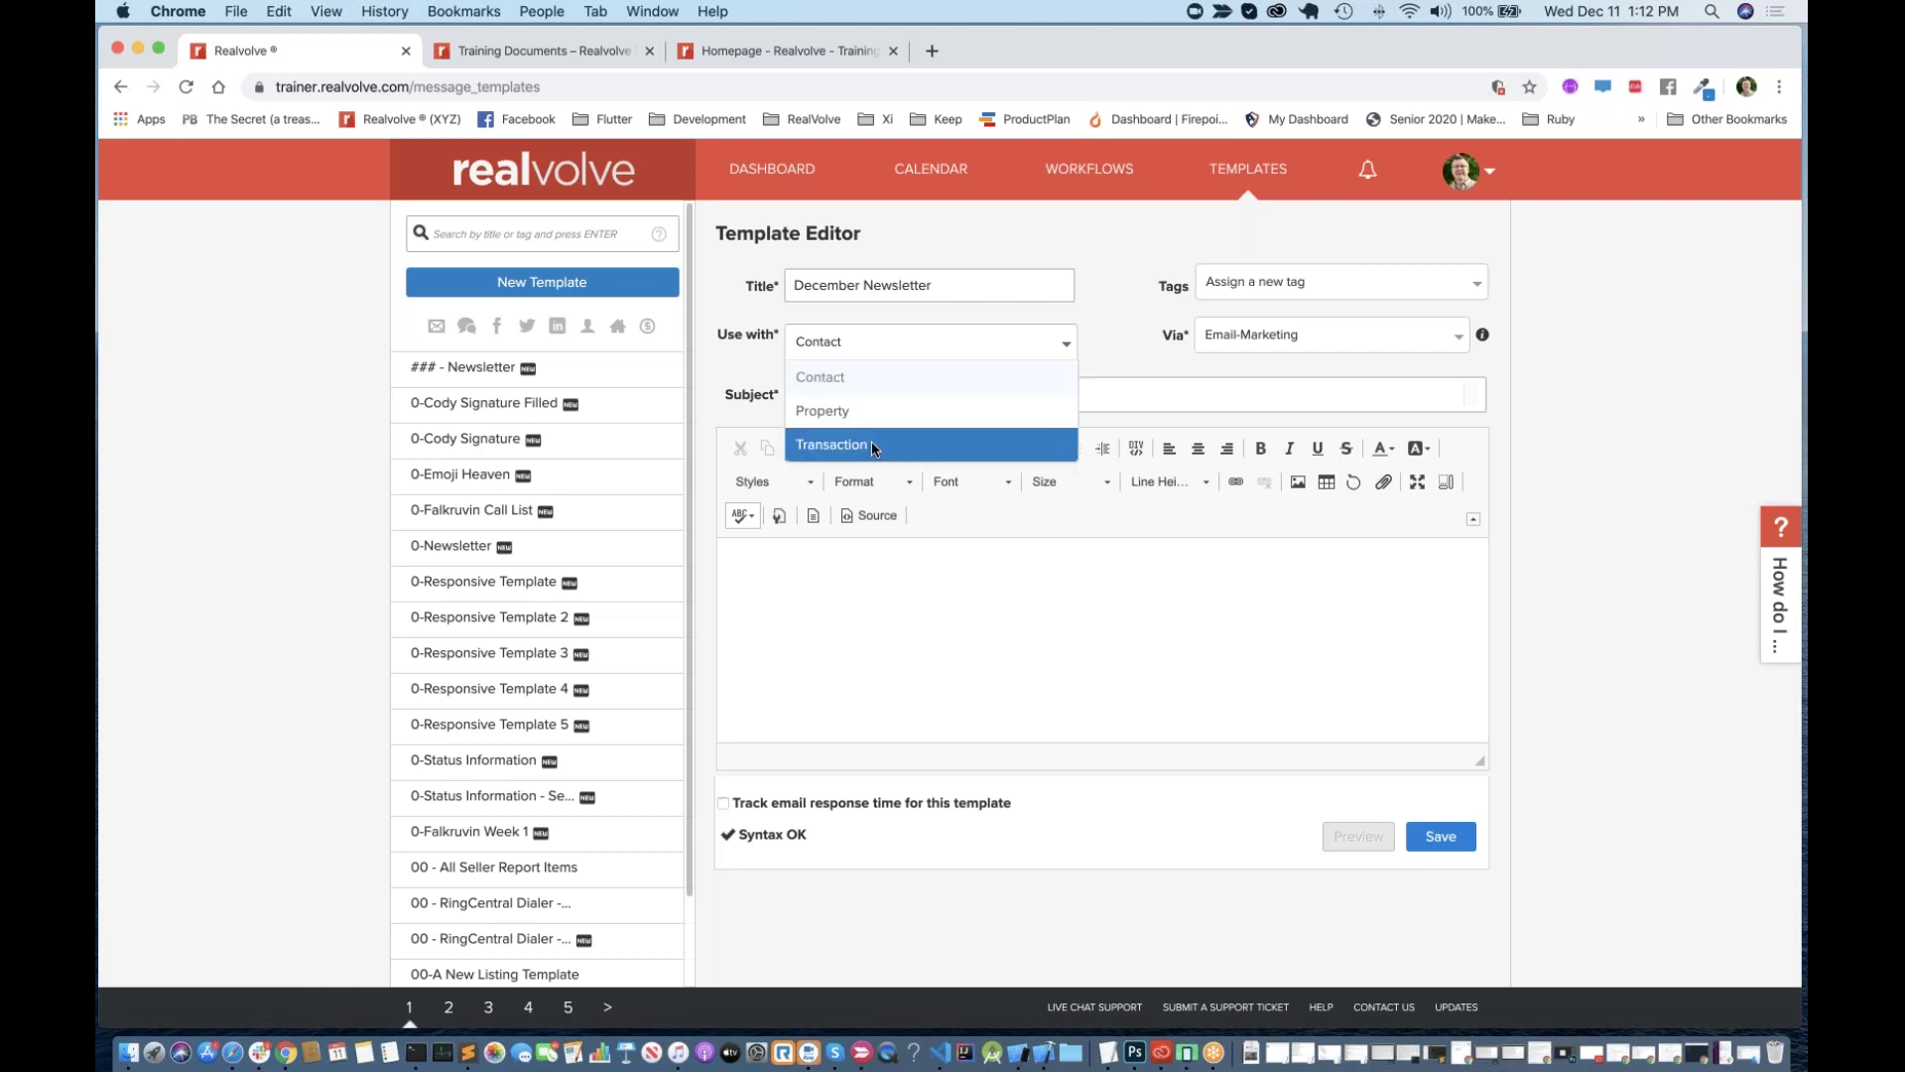
pyautogui.click(873, 379)
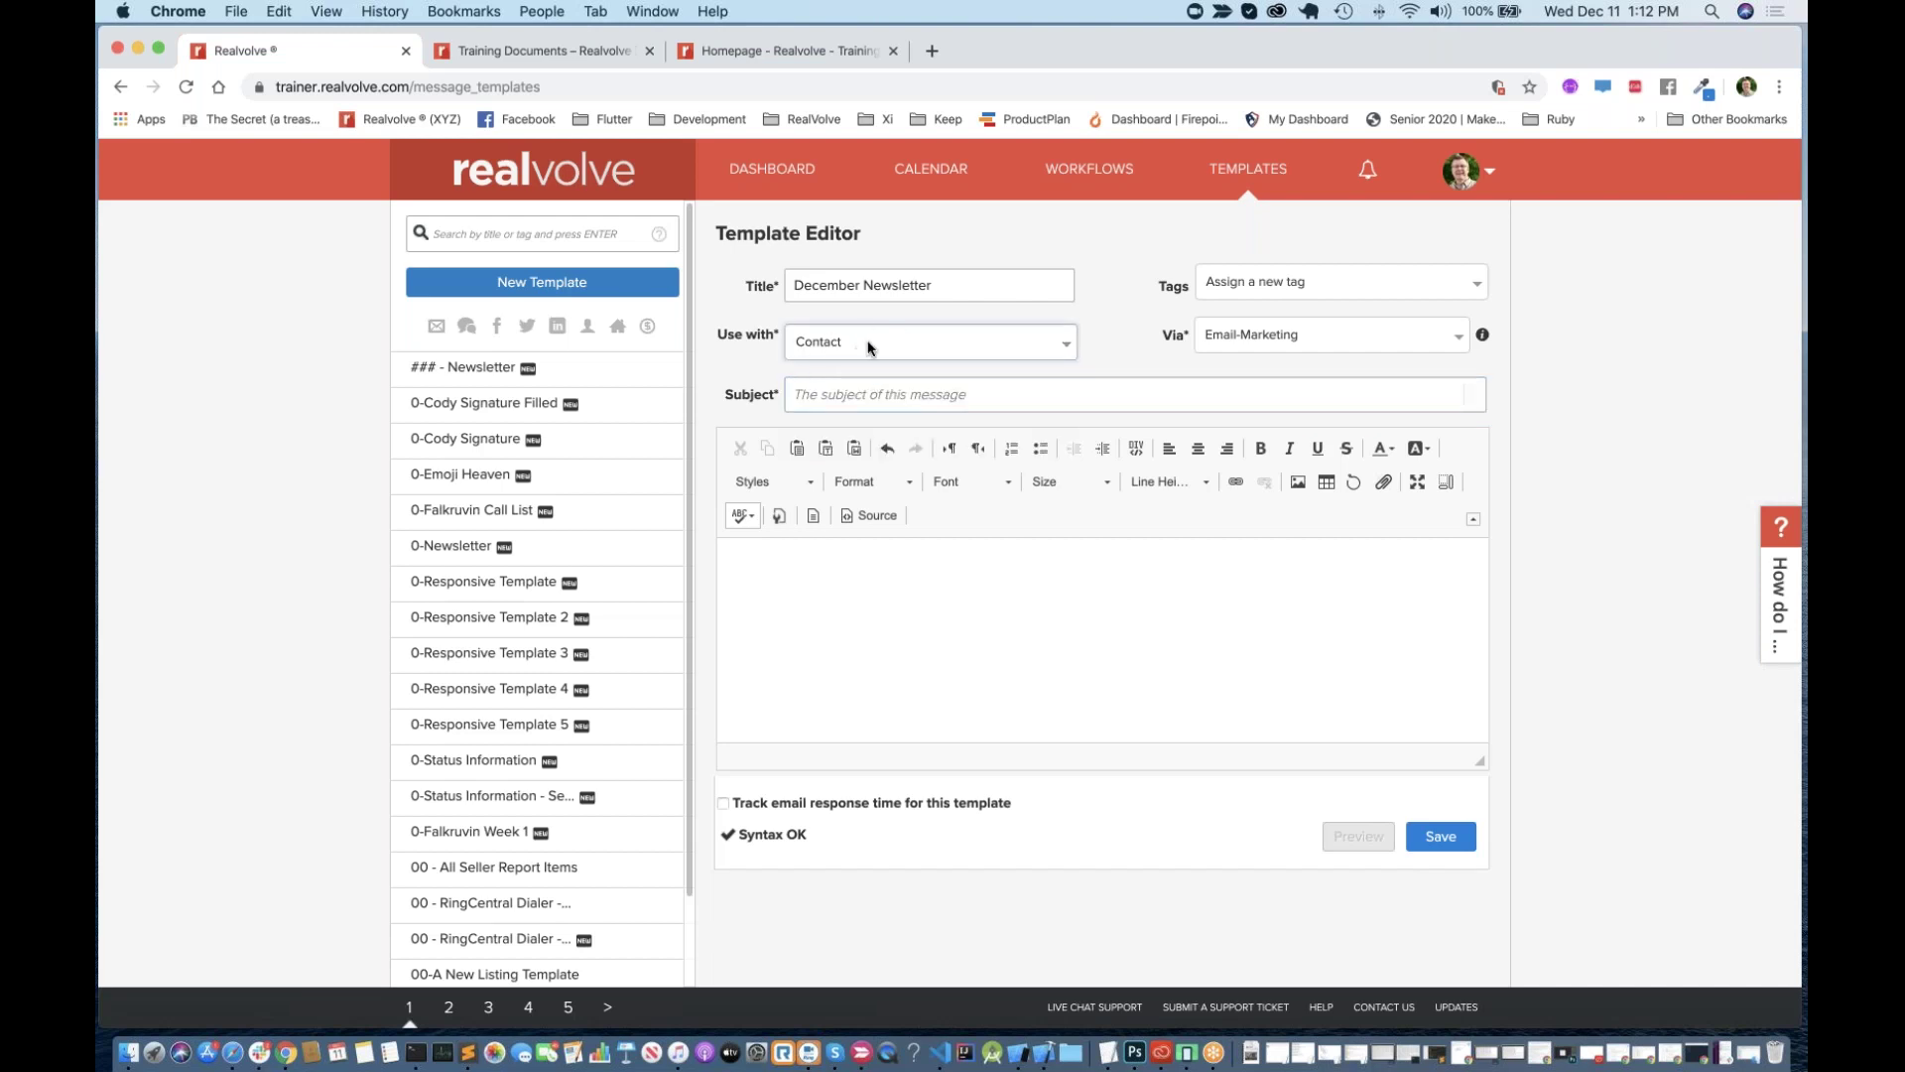
# Step: Enter the subject 'December 2019 Newsletter' and enlarge the message body editor
pyautogui.click(841, 390)
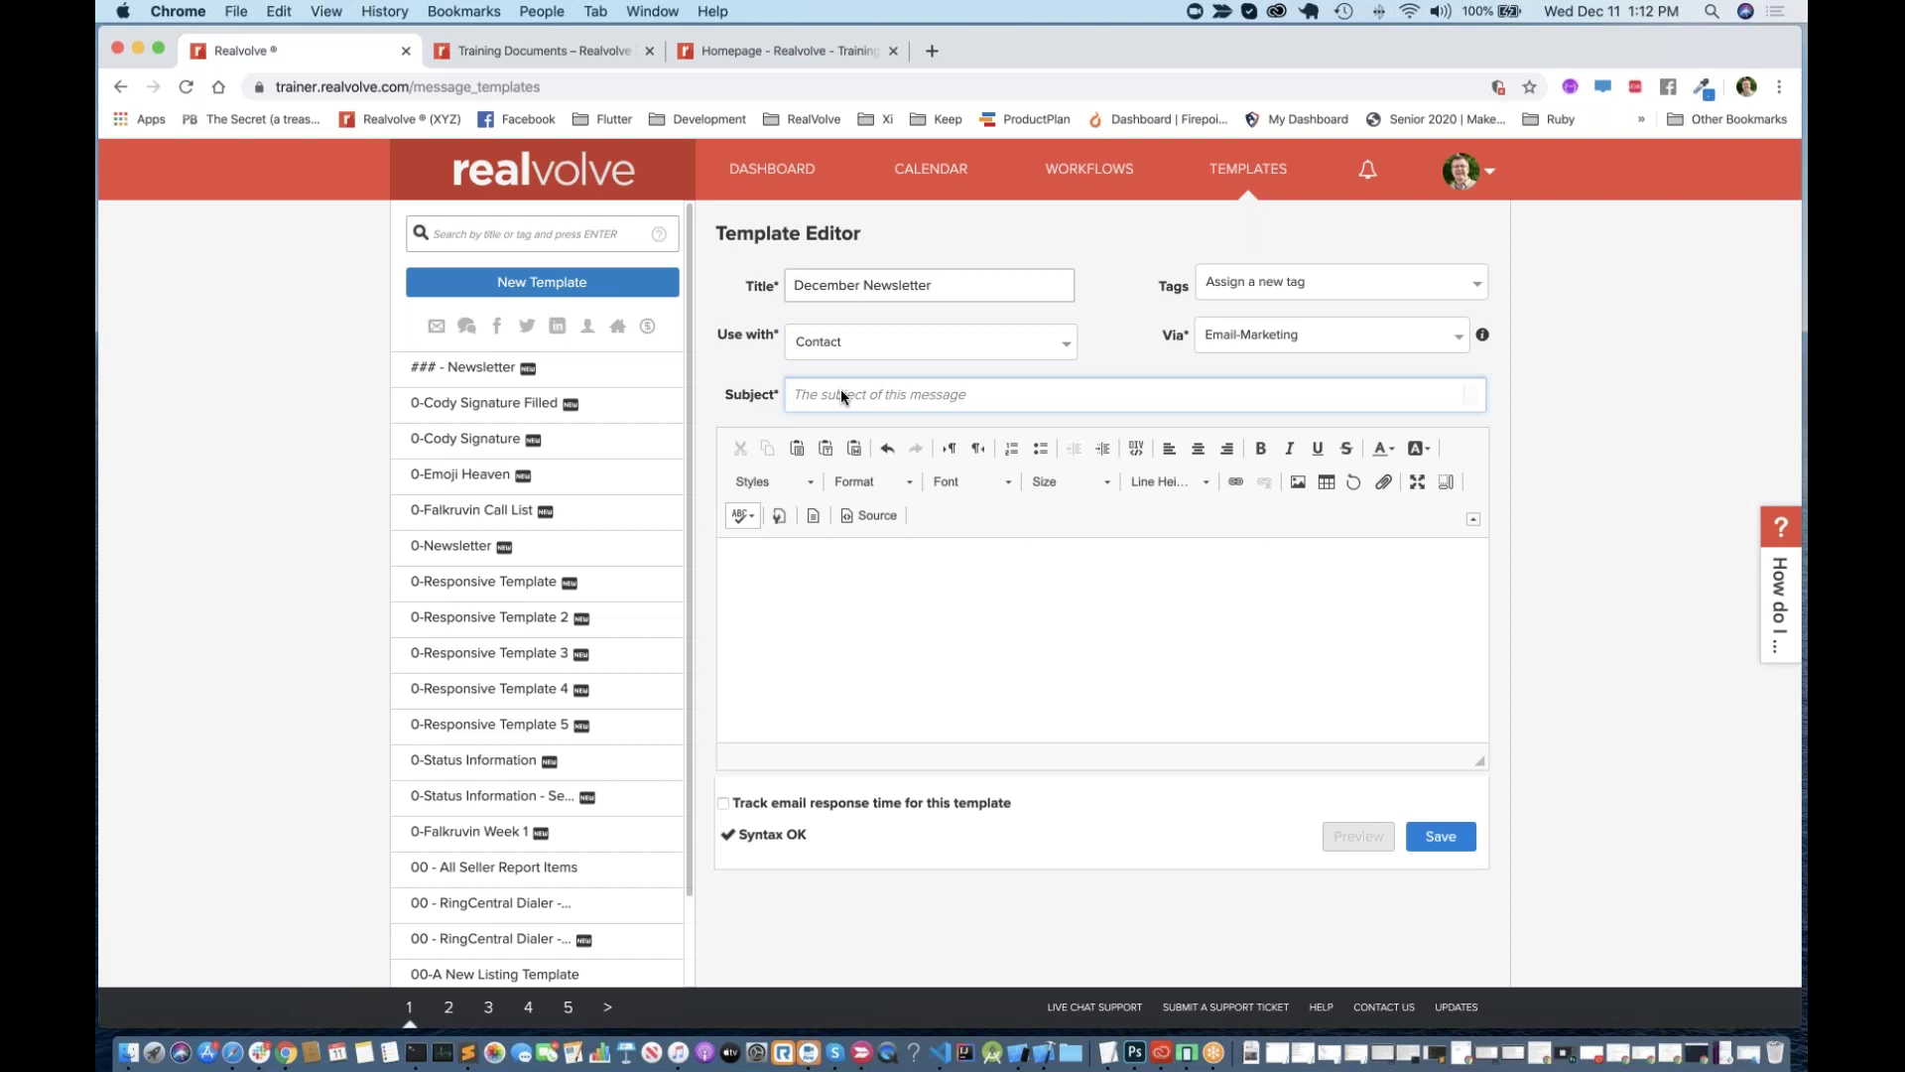
pyautogui.write('De')
pyautogui.write('cember 2019 Newsletter')
pyautogui.moveTo(1478, 762); pyautogui.dragTo(1478, 921)
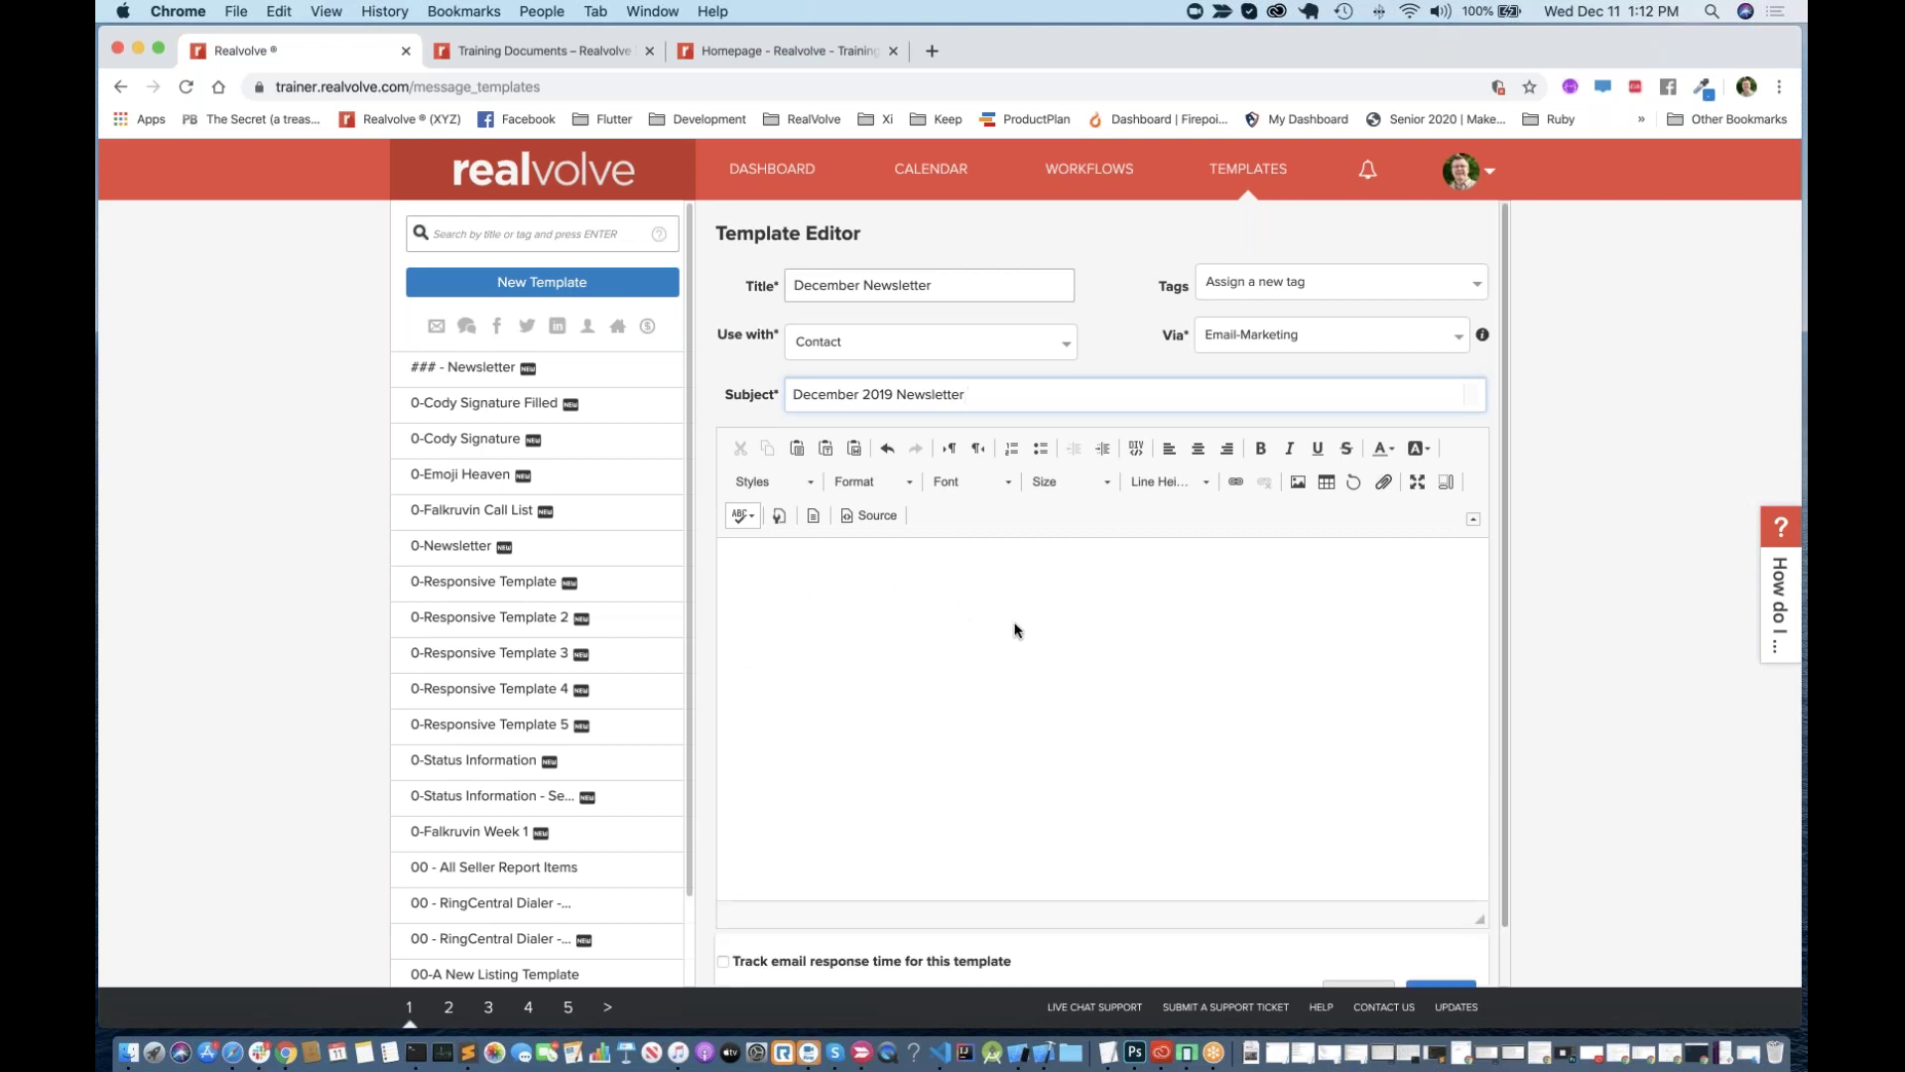
# Step: Delete all the starter HTML from the message body in Source view, leaving it blank
pyautogui.click(881, 517)
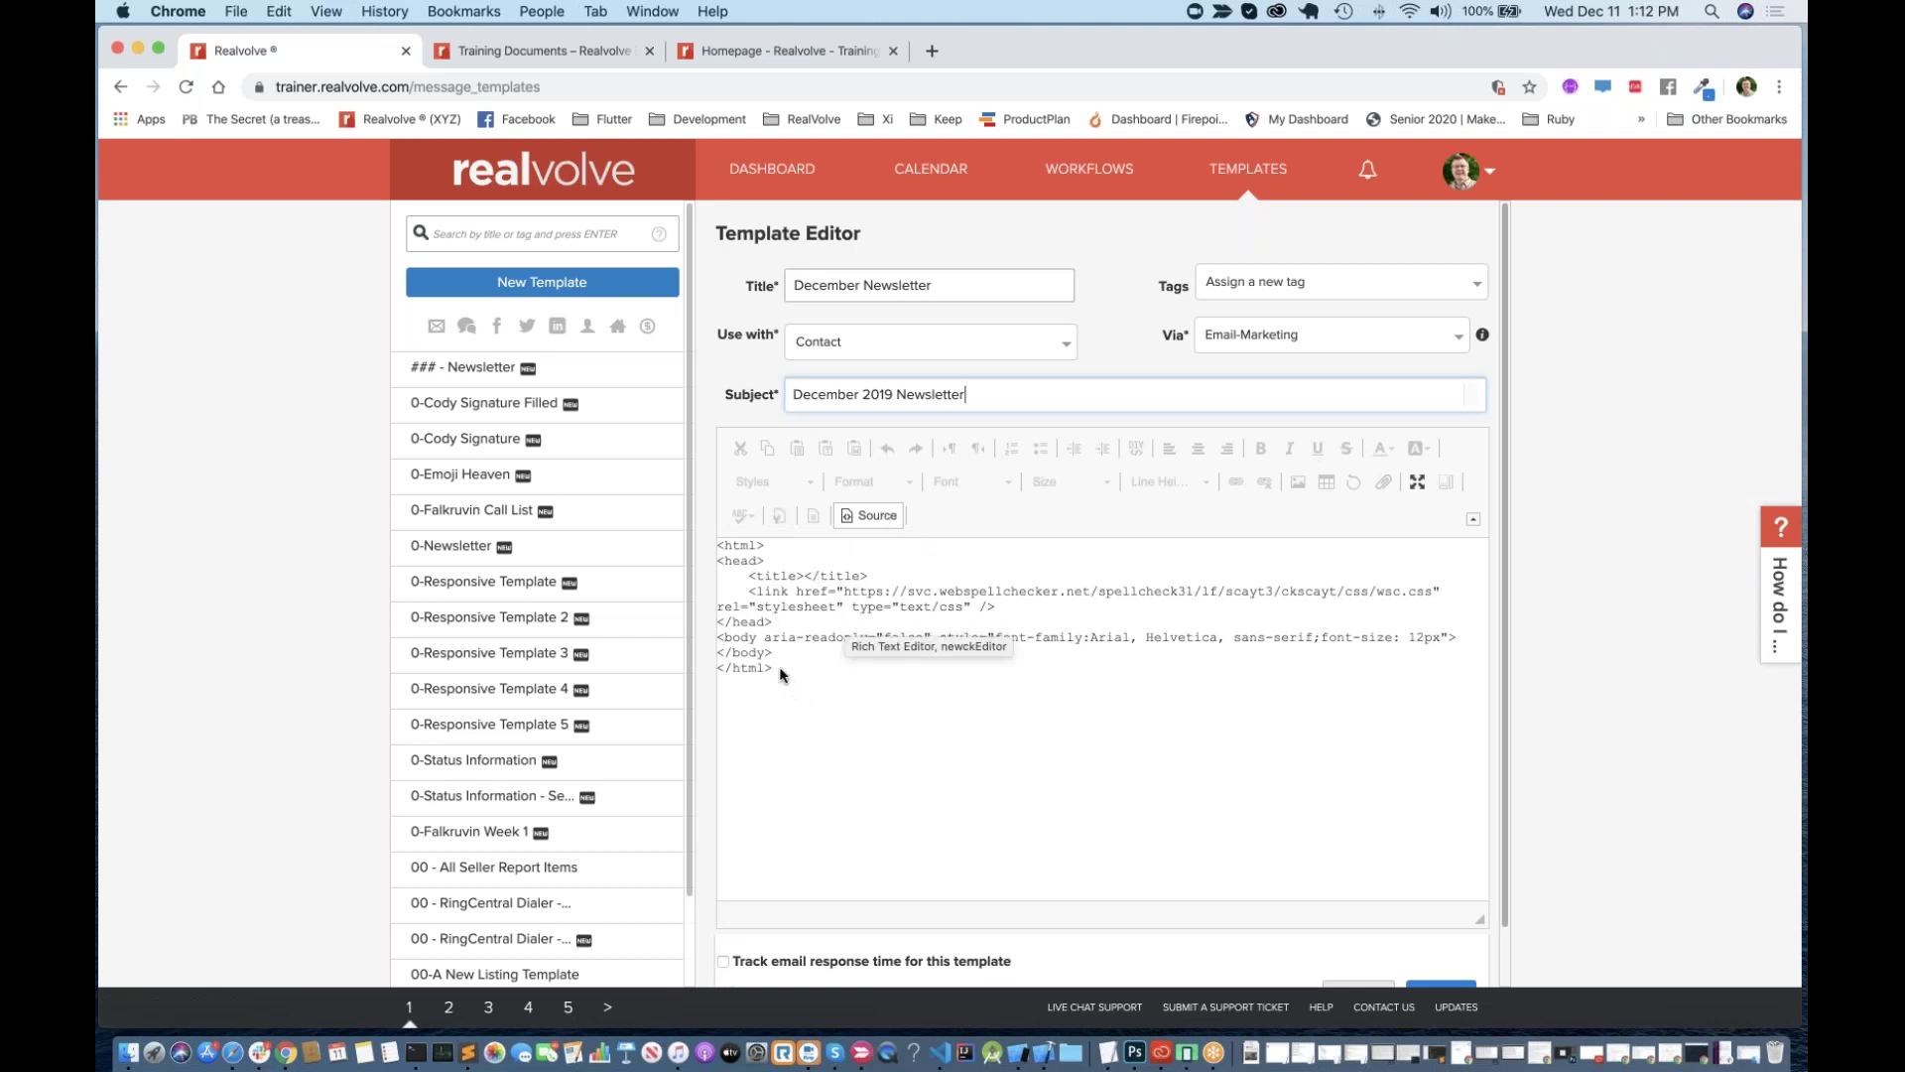
pyautogui.moveTo(774, 666); pyautogui.dragTo(716, 544)
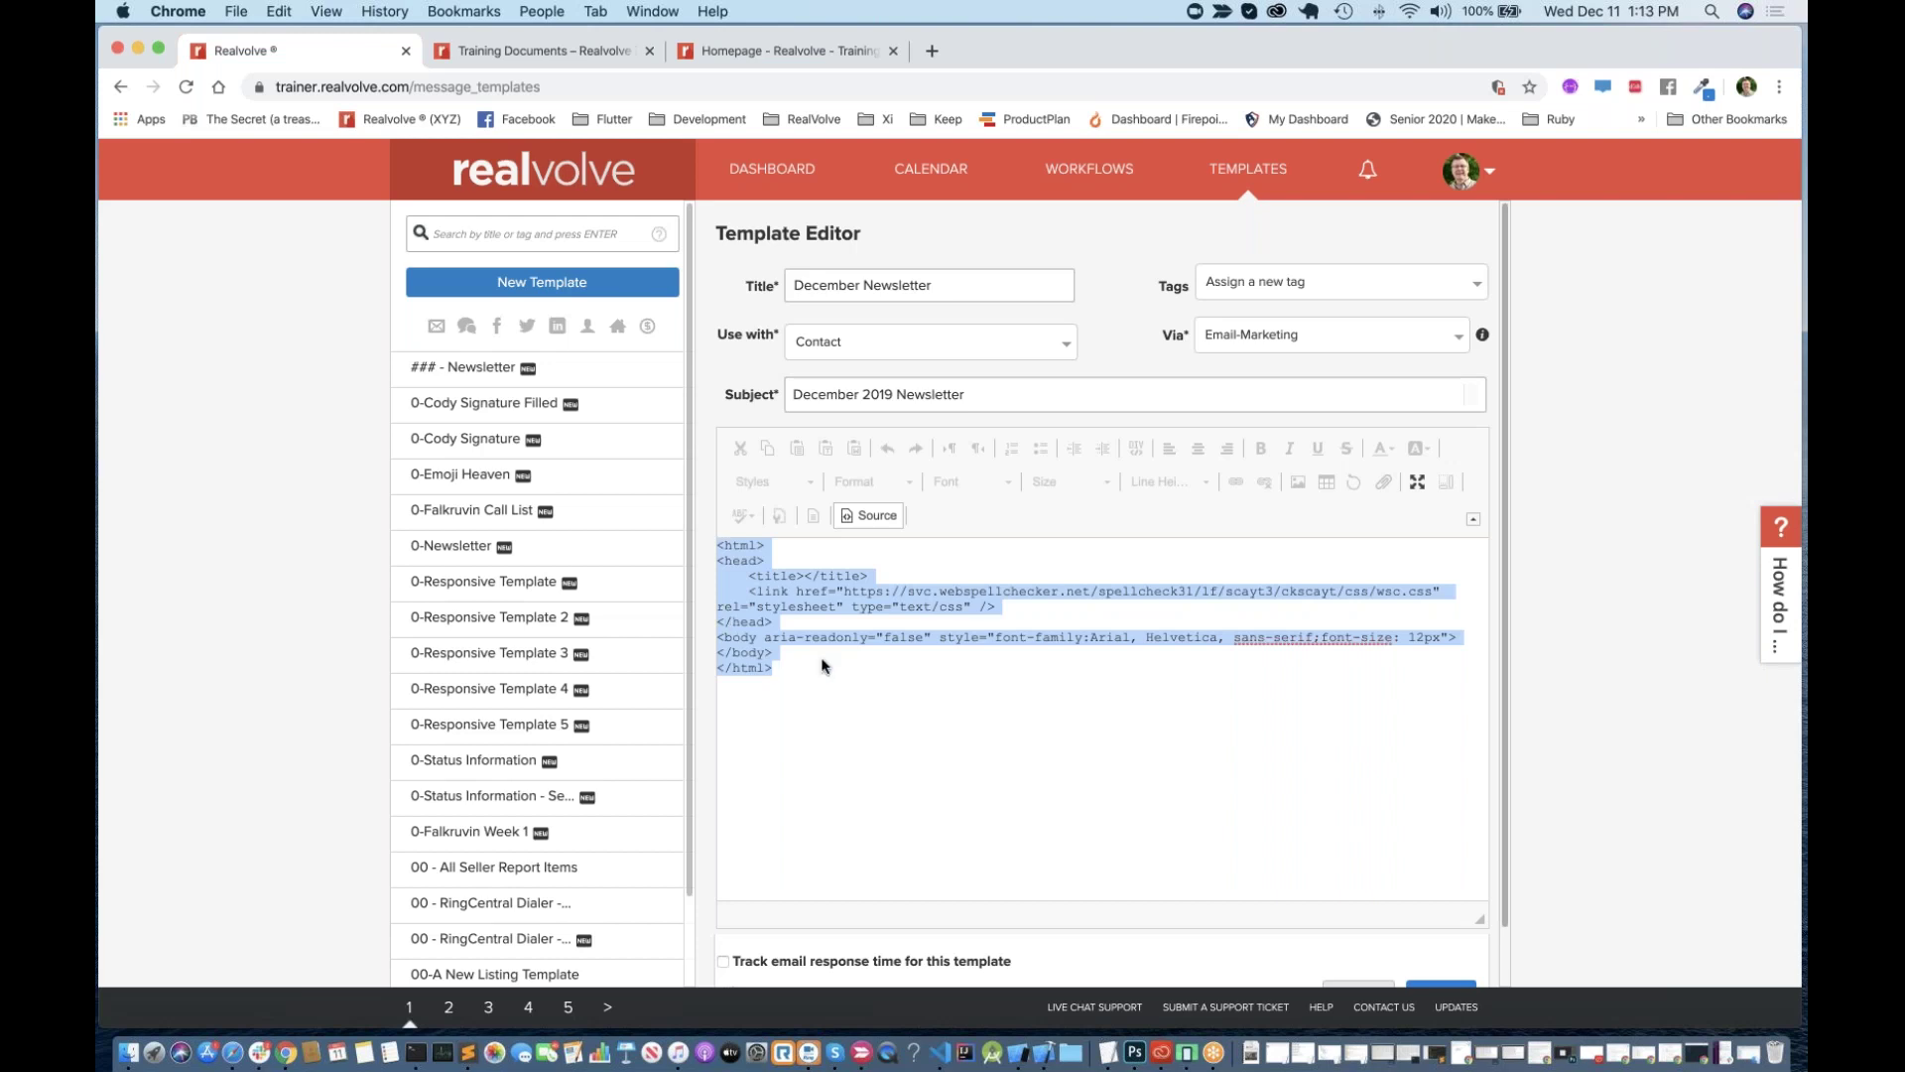
pyautogui.press('BackSpace')
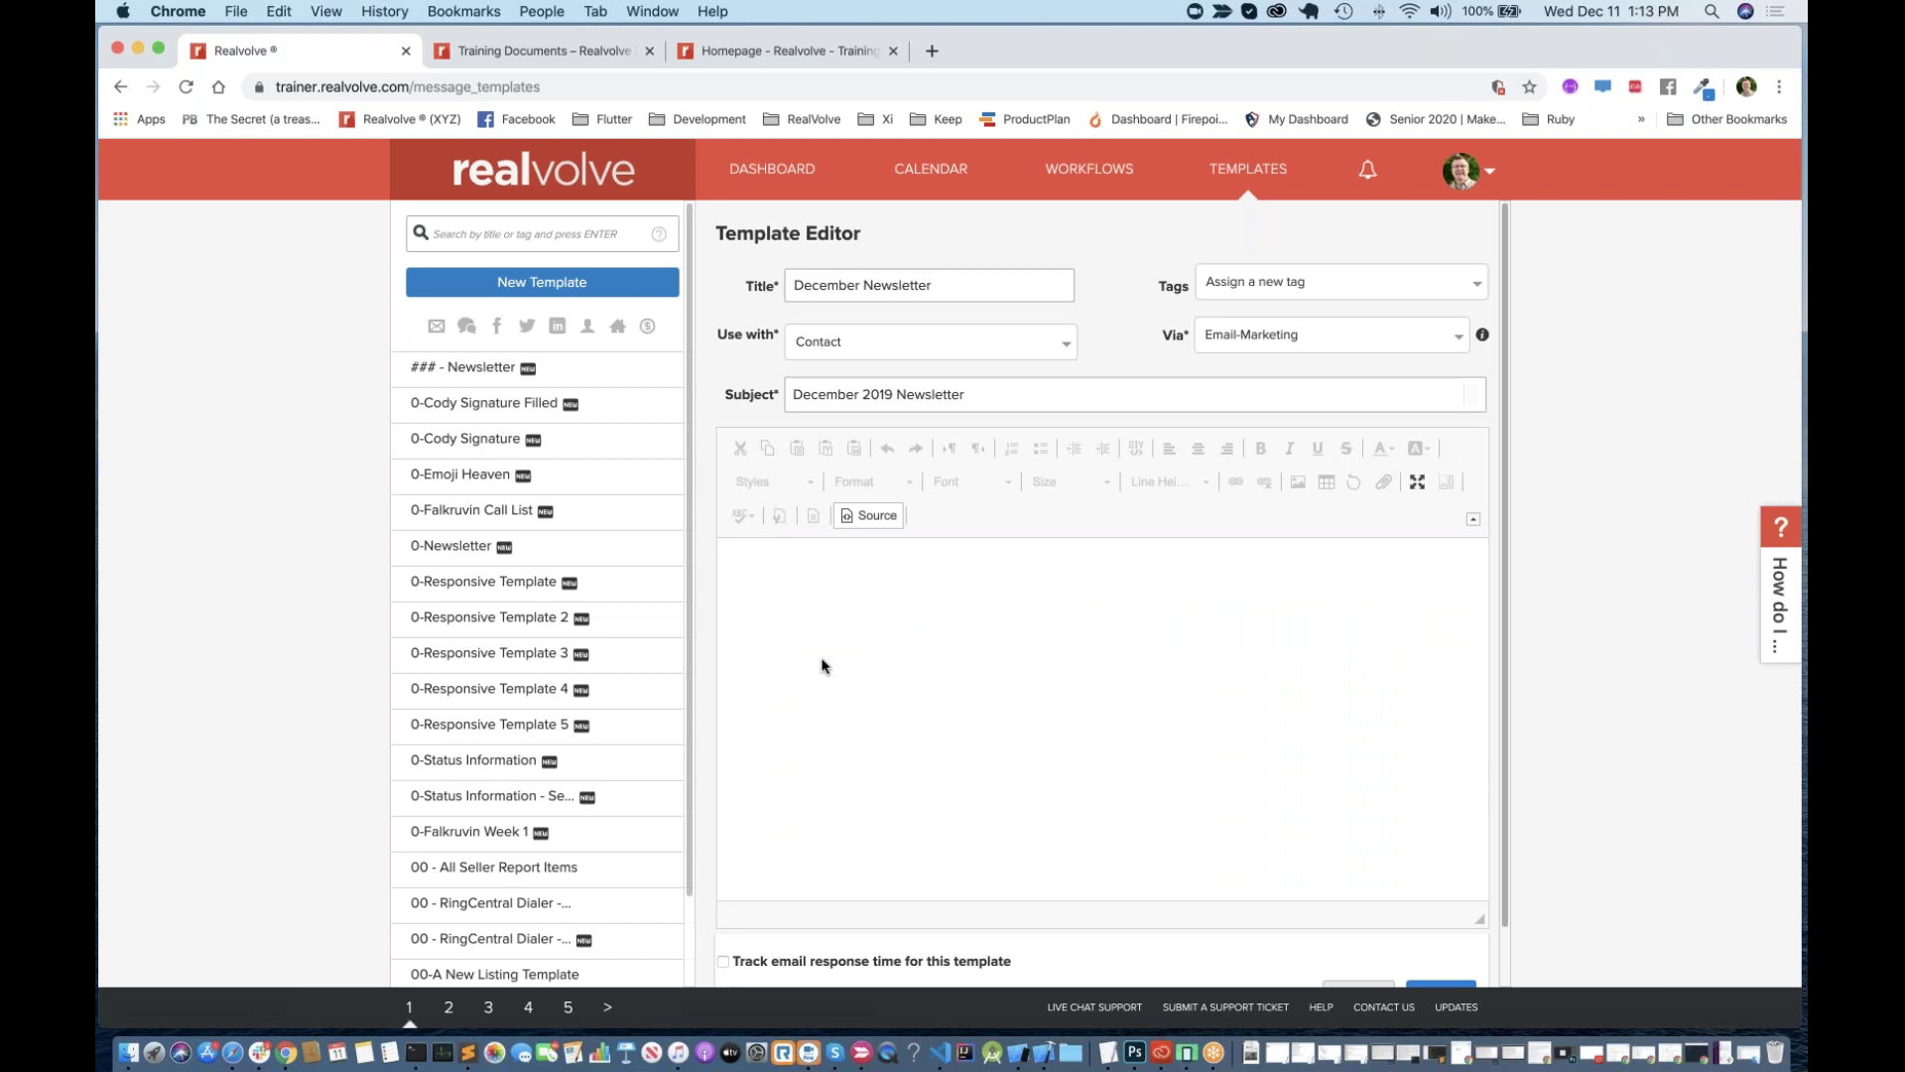
pyautogui.click(871, 516)
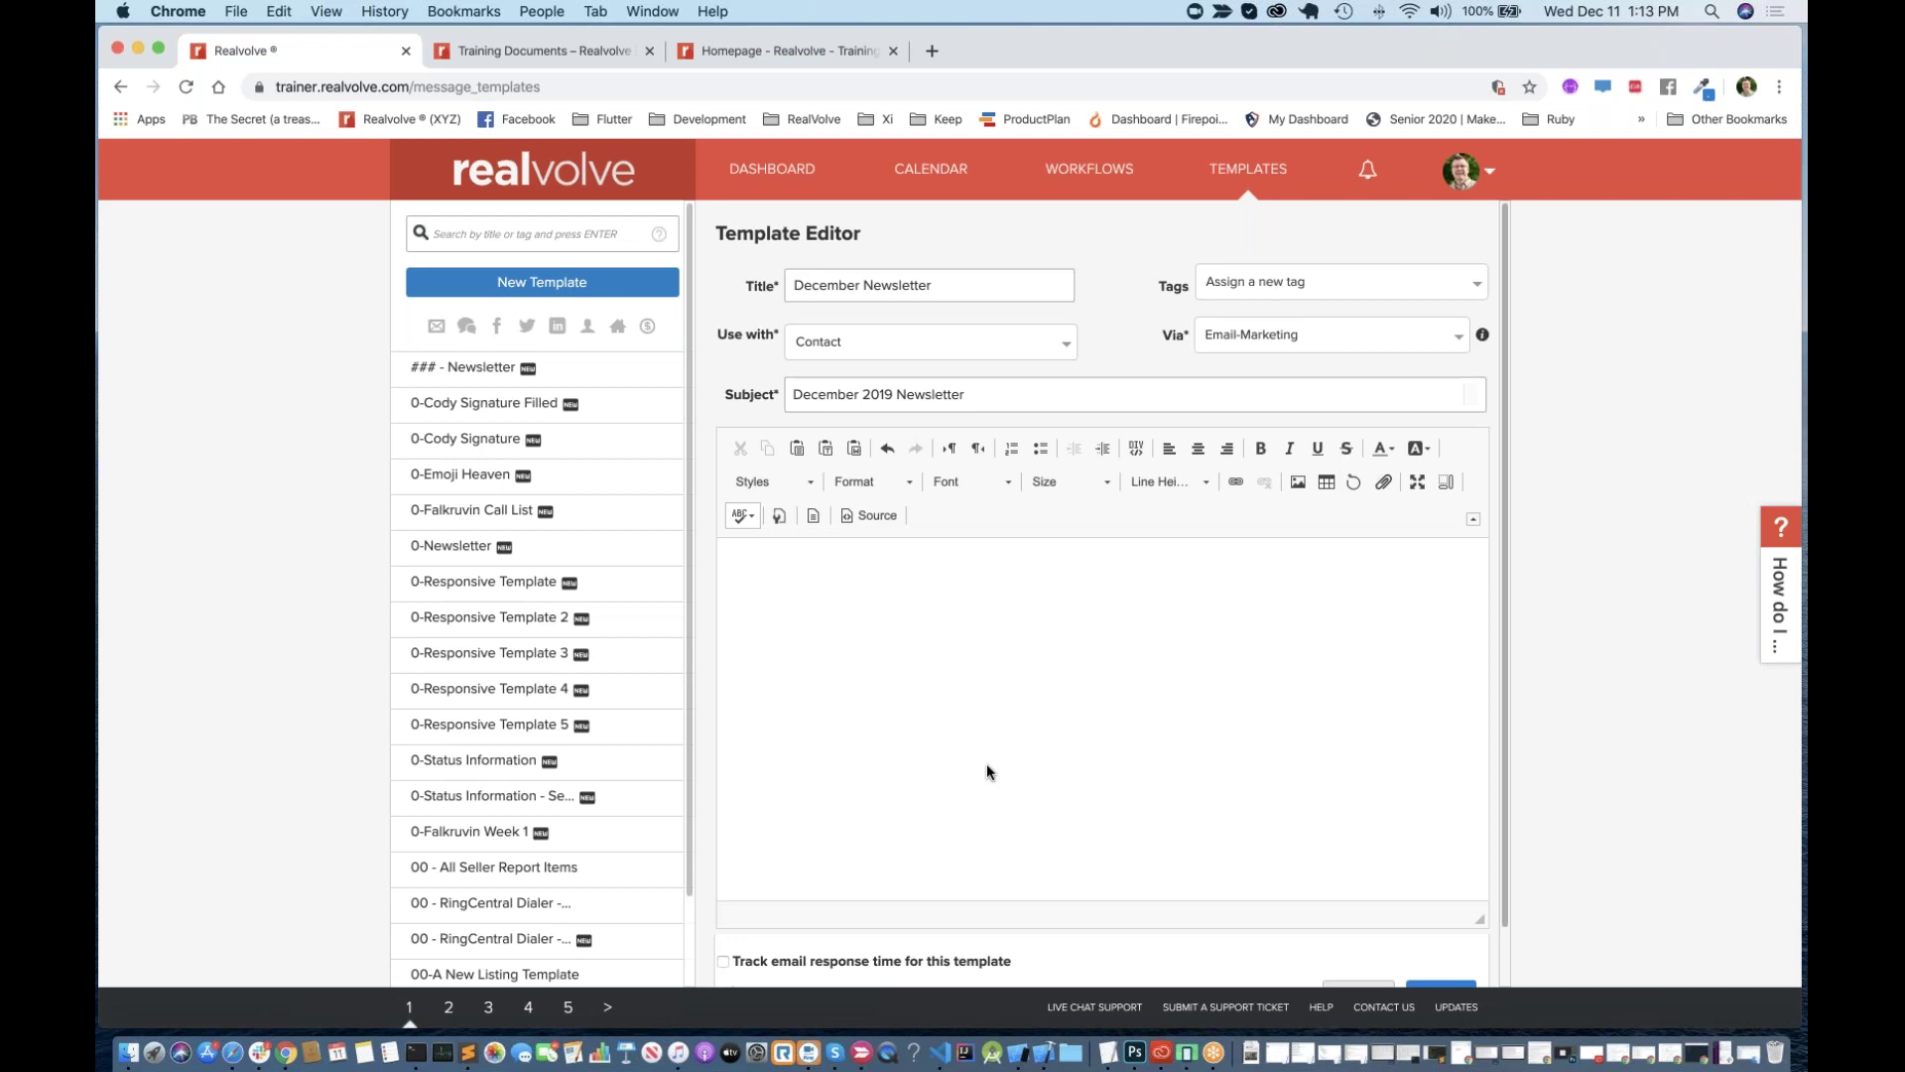
pyautogui.scroll(-2, 1503, 871)
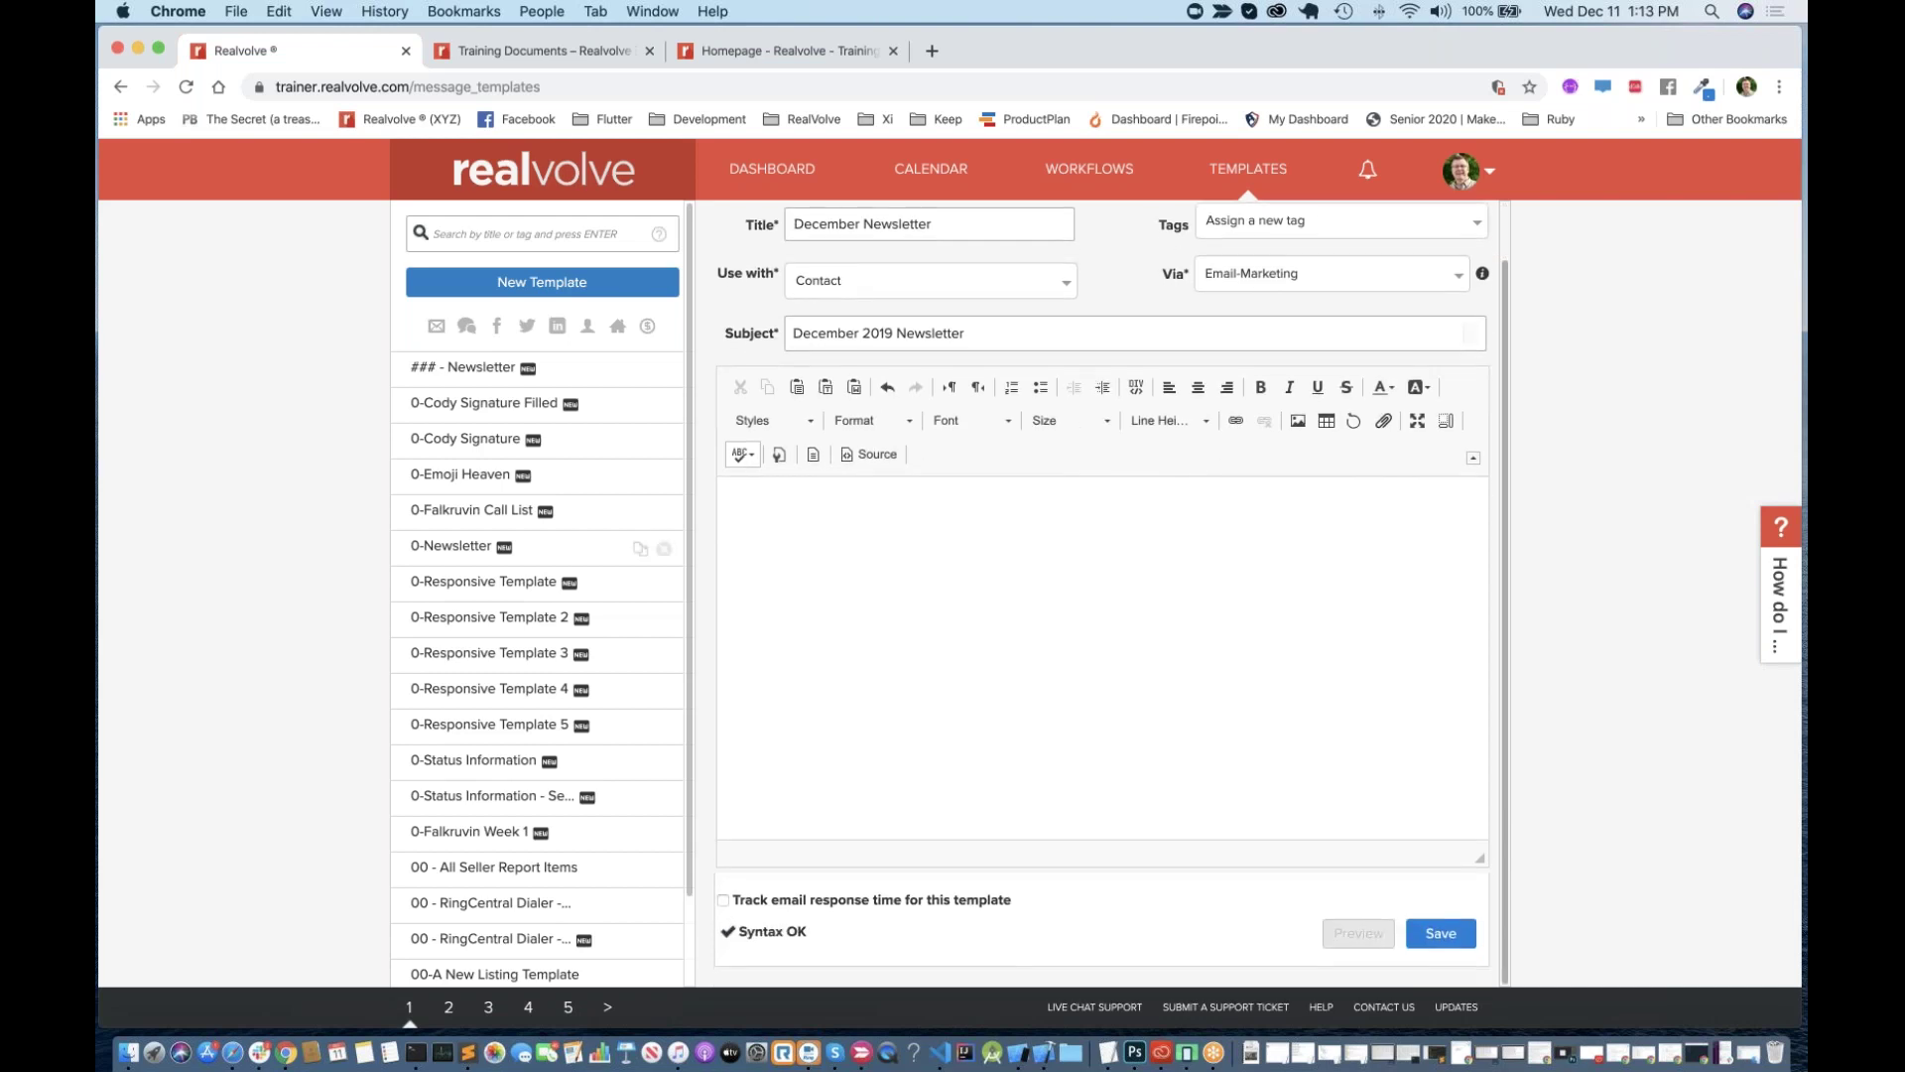
pyautogui.click(504, 581)
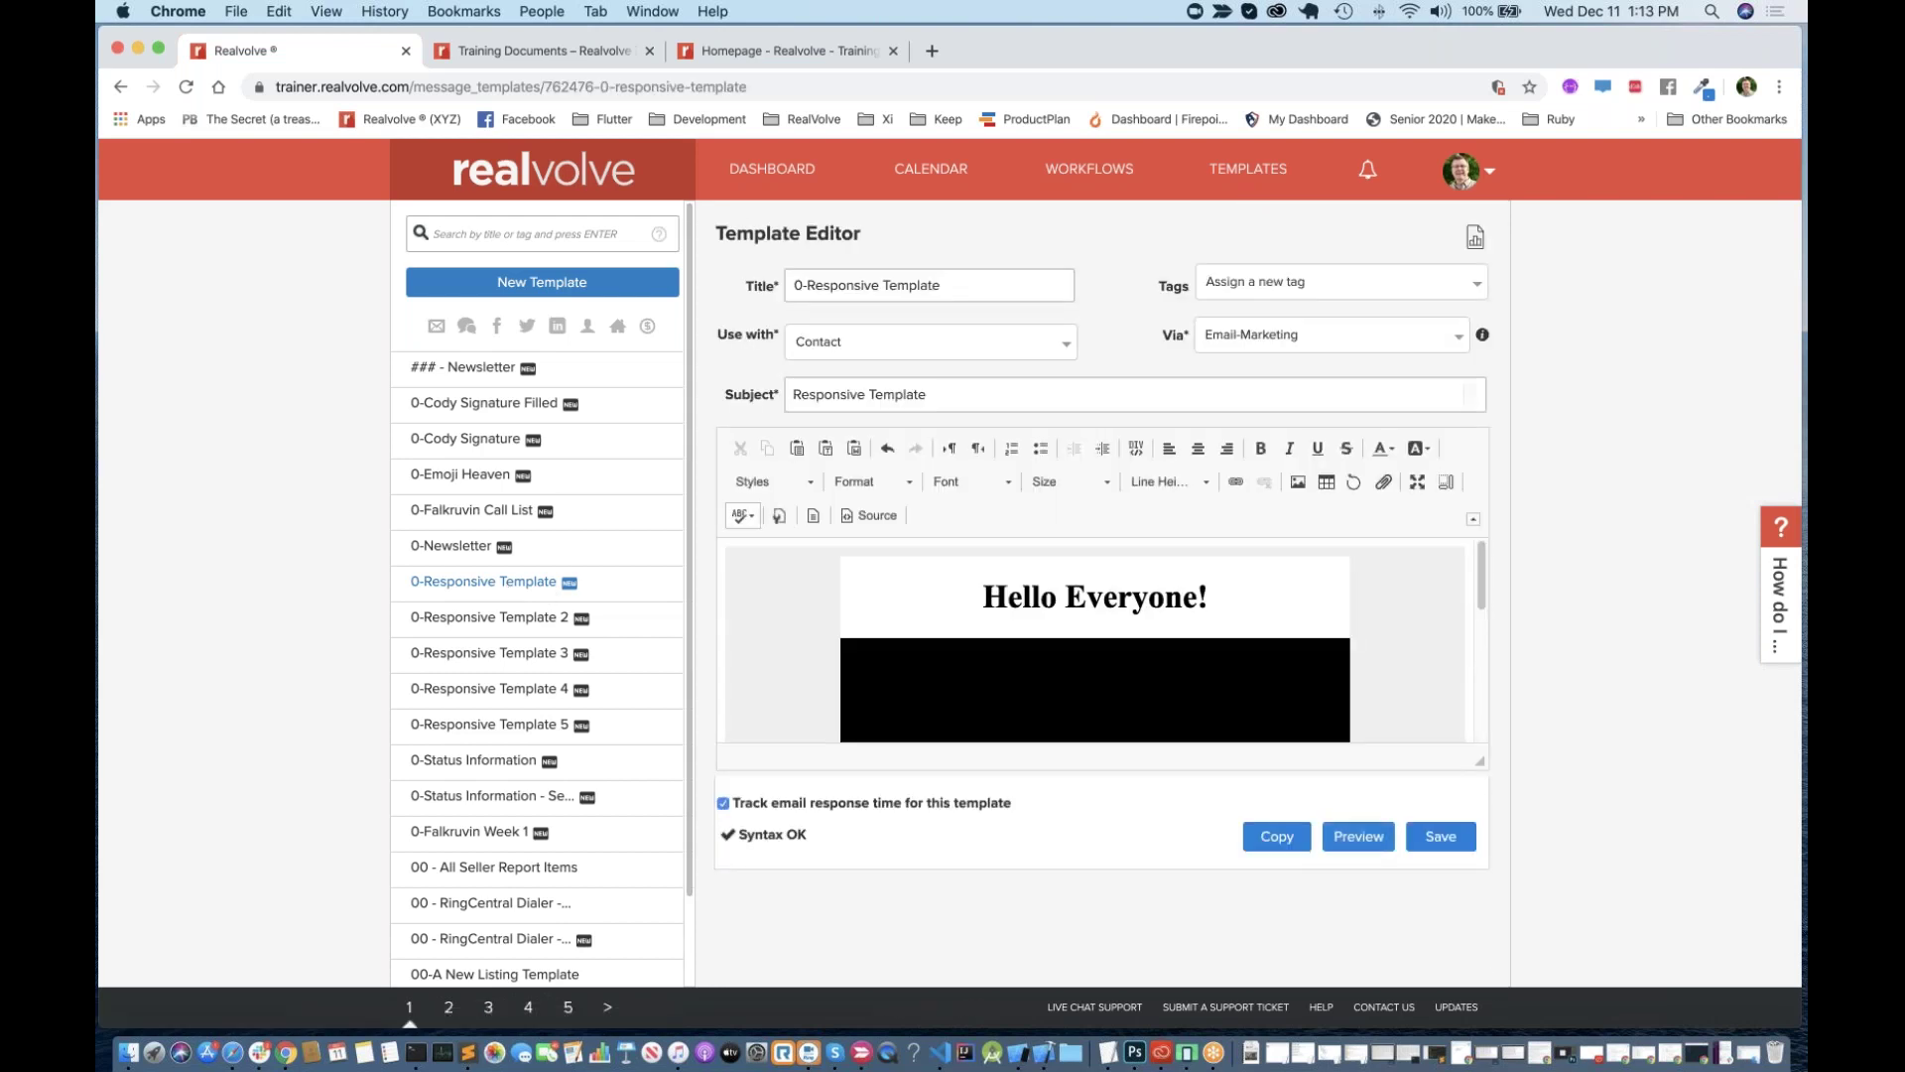
pyautogui.scroll(-1, 1508, 748)
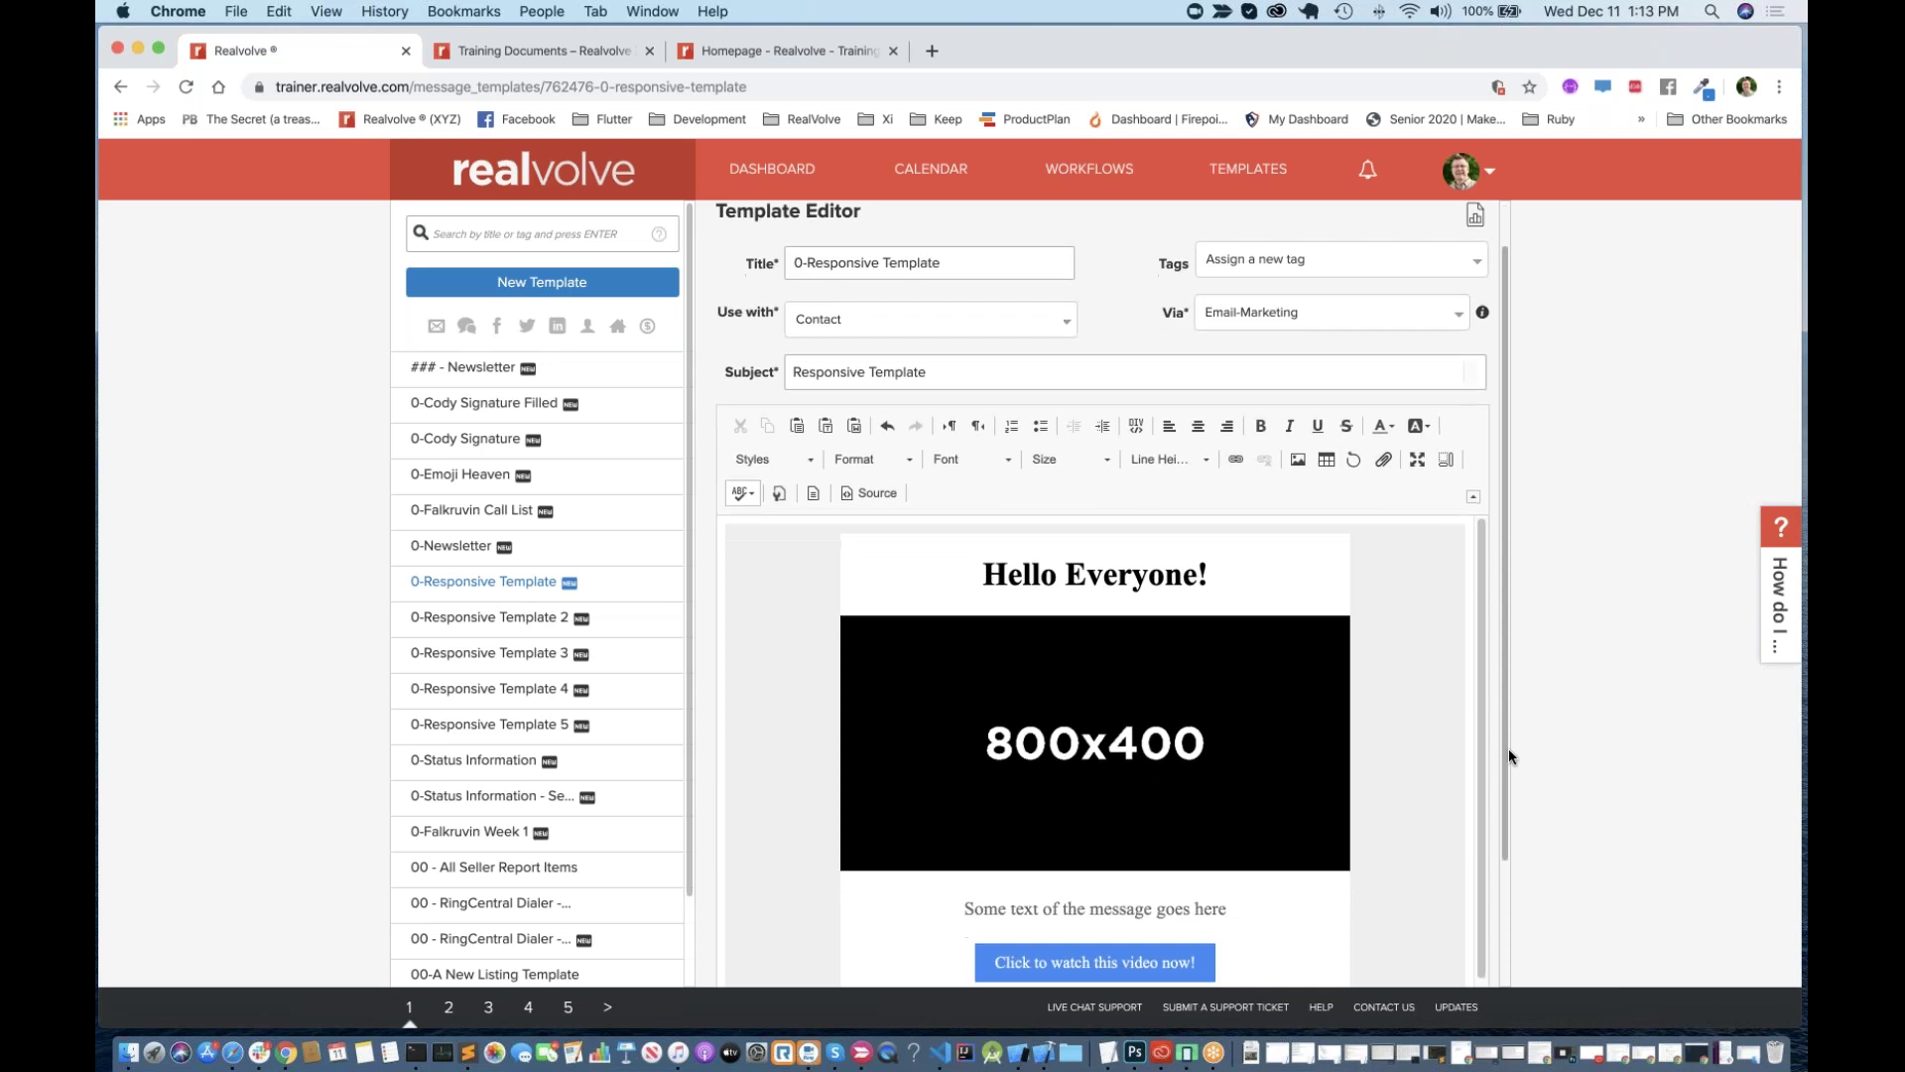
pyautogui.scroll(-5, 1508, 748)
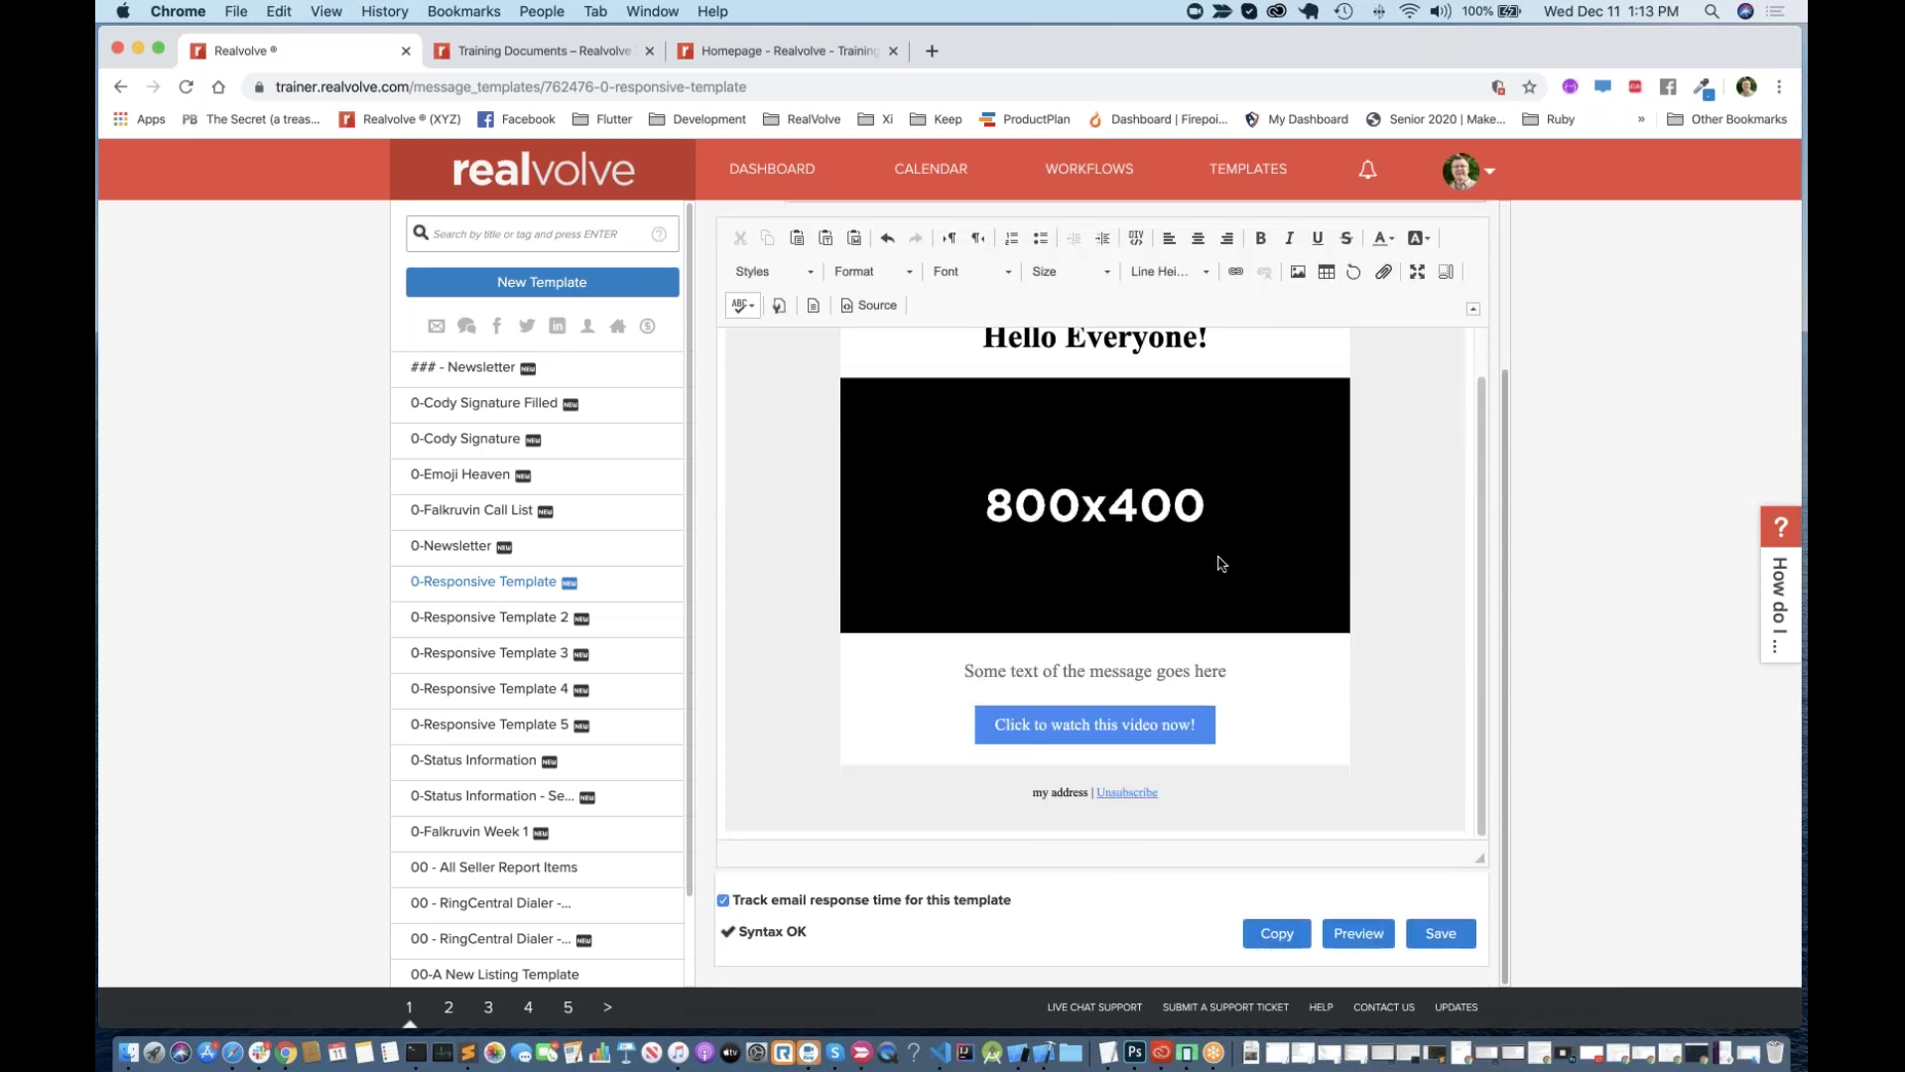
pyautogui.scroll(1, 1221, 563)
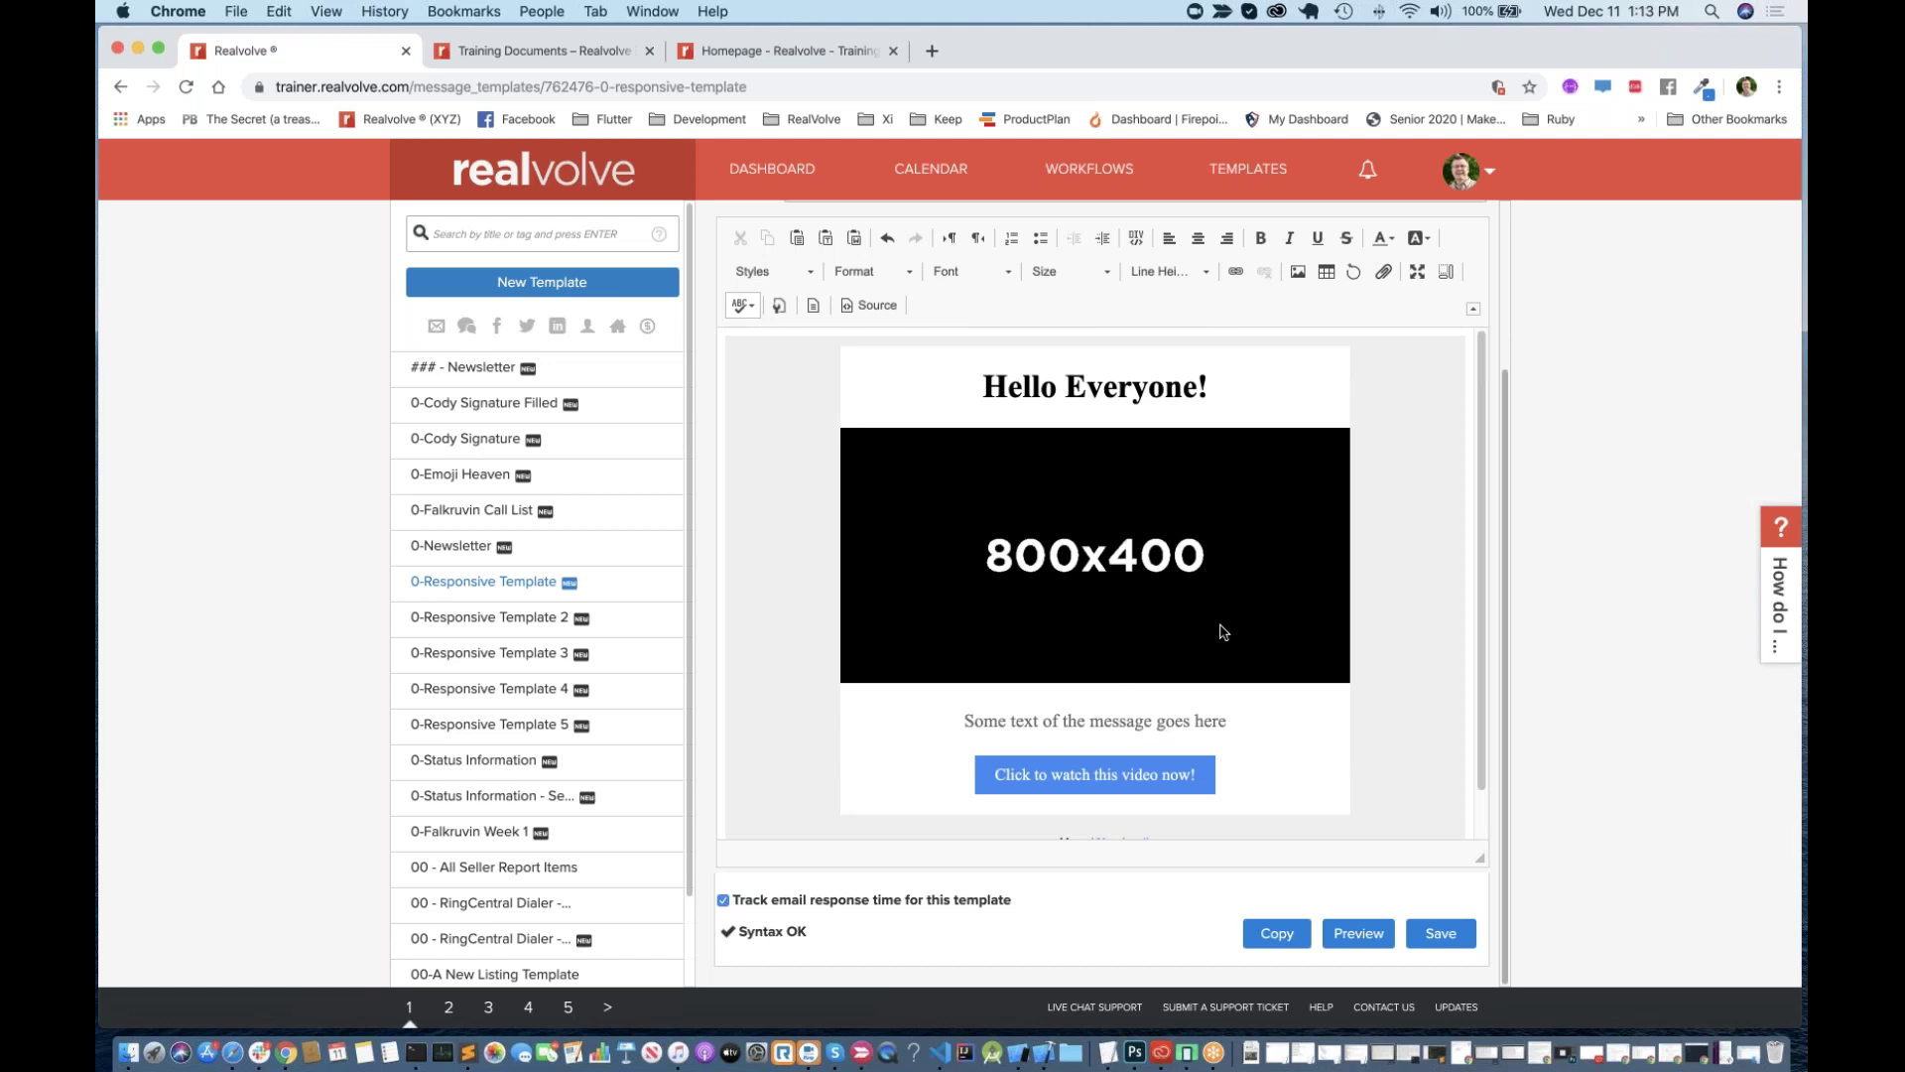
pyautogui.click(877, 305)
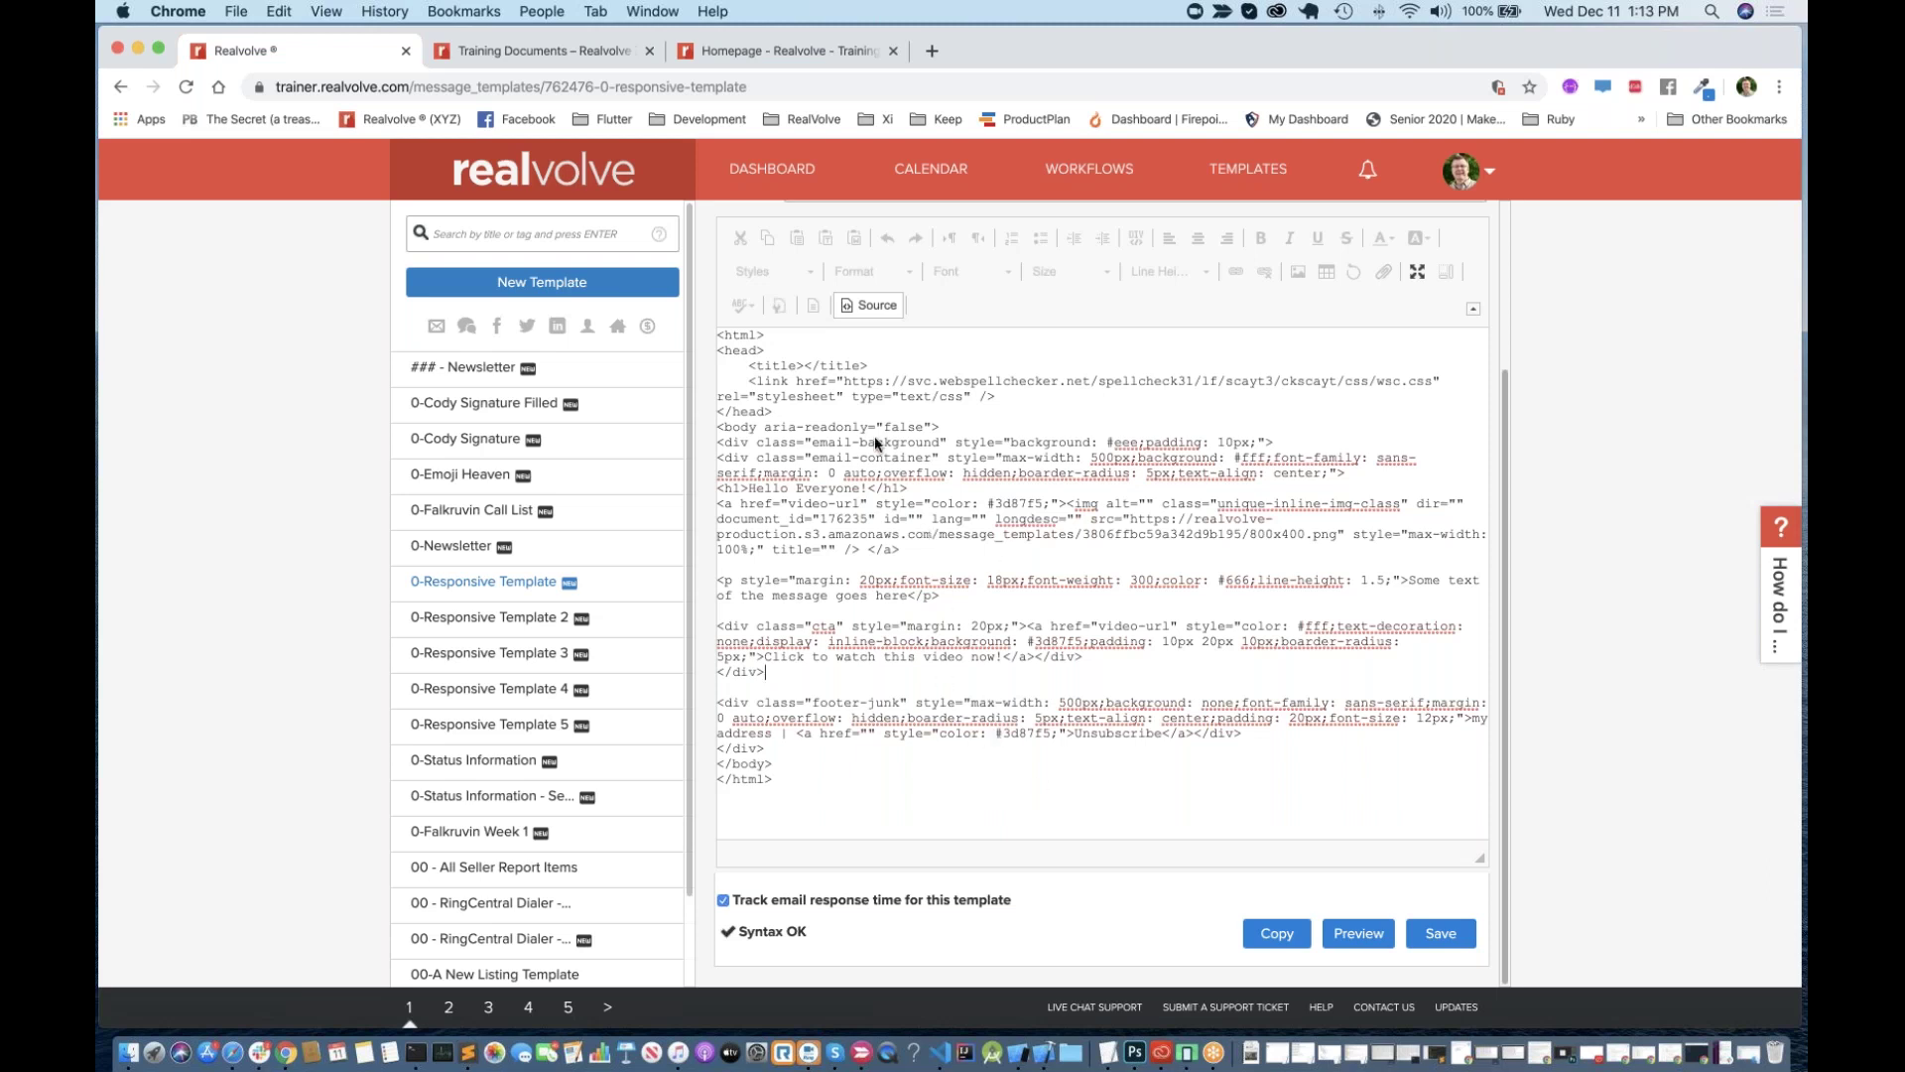
pyautogui.click(874, 305)
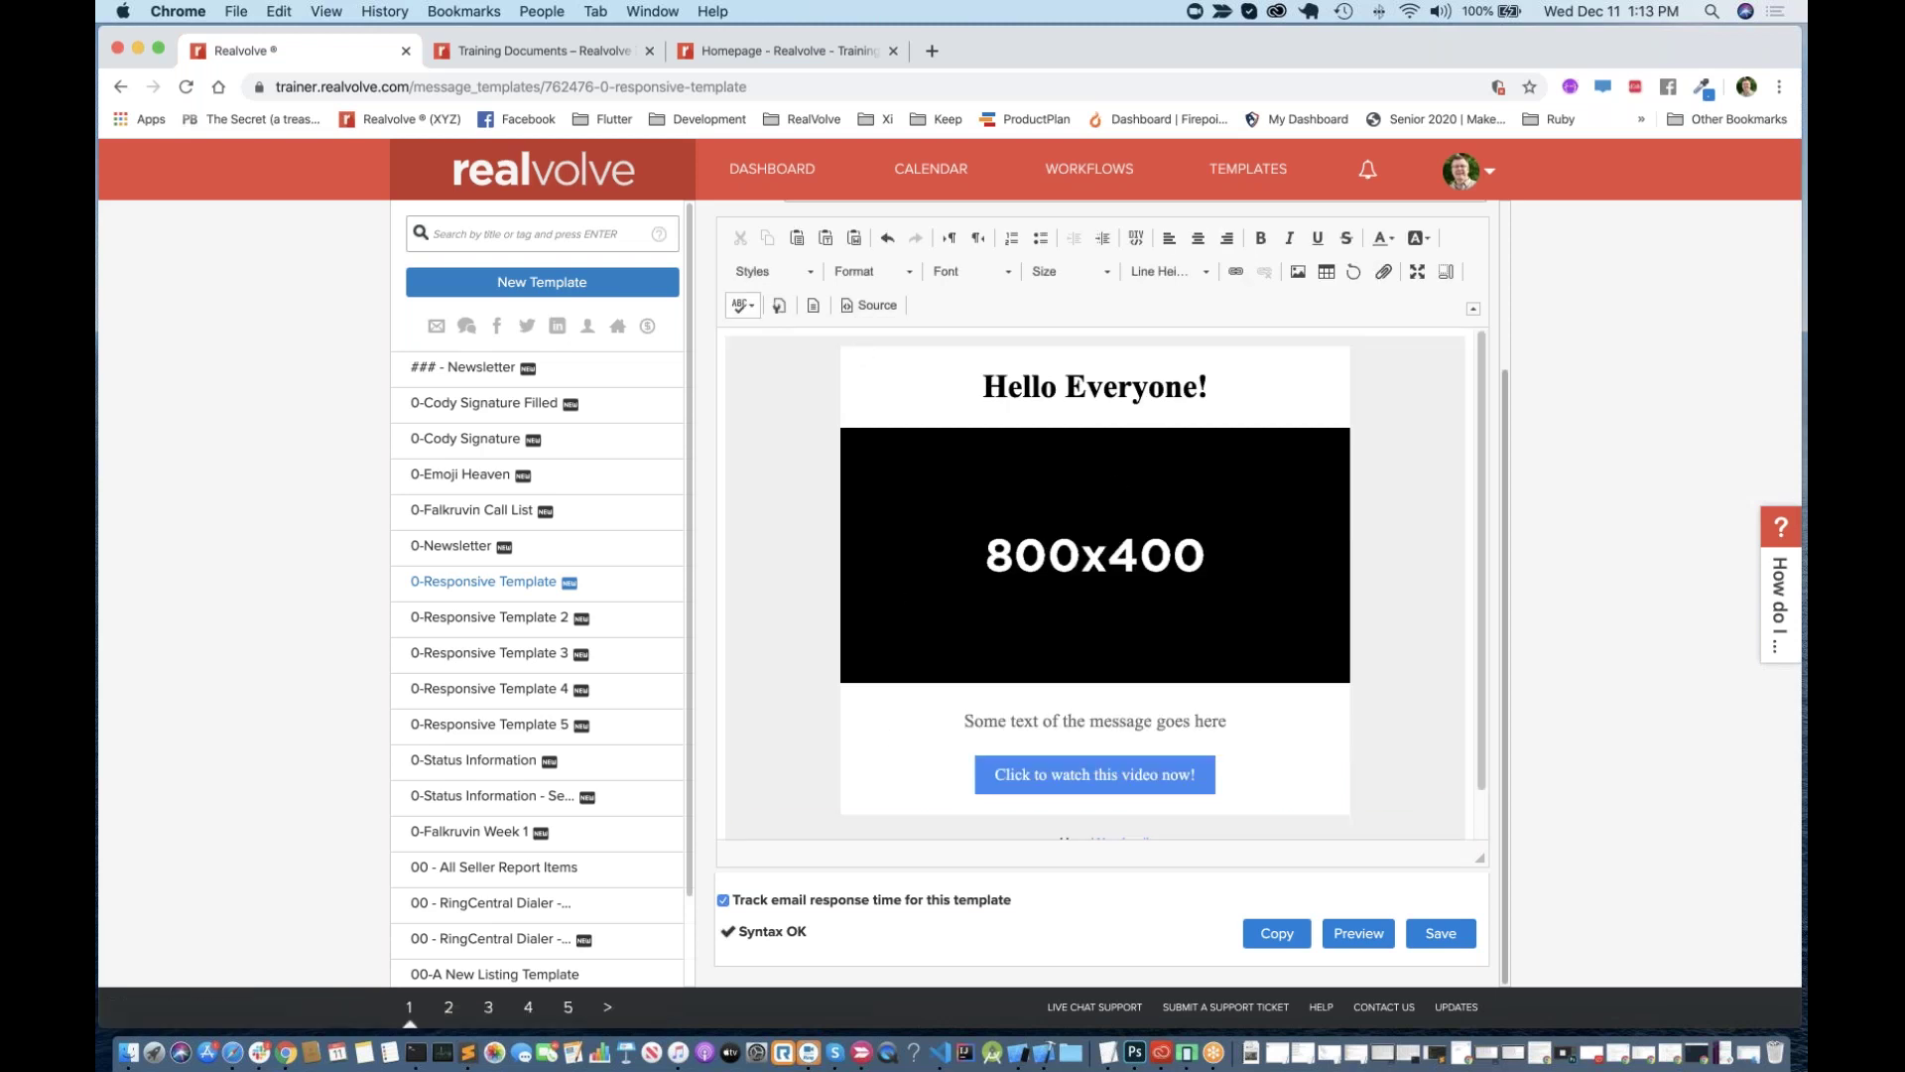
# Step: Browse the 0-Responsive Template 2 layout, then return to the Dashboard
pyautogui.click(491, 617)
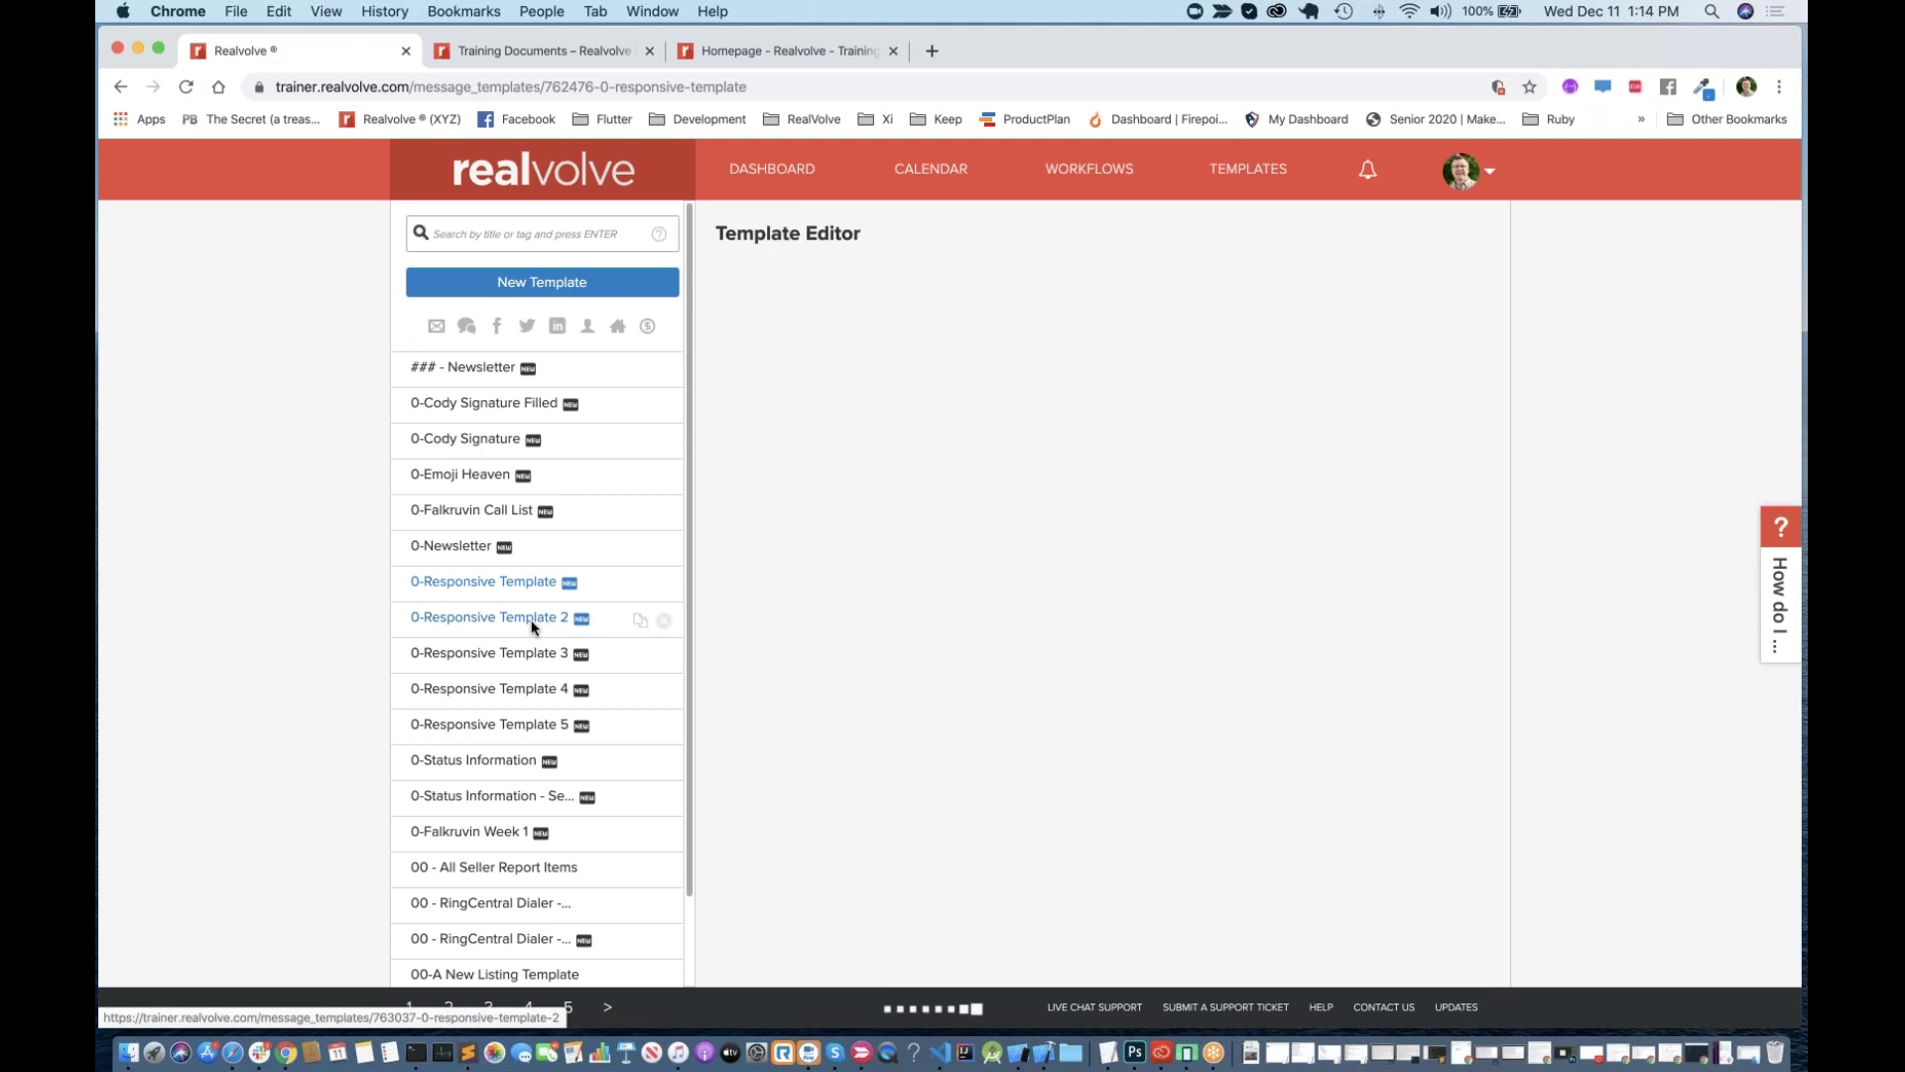
pyautogui.scroll(-3, 1469, 655)
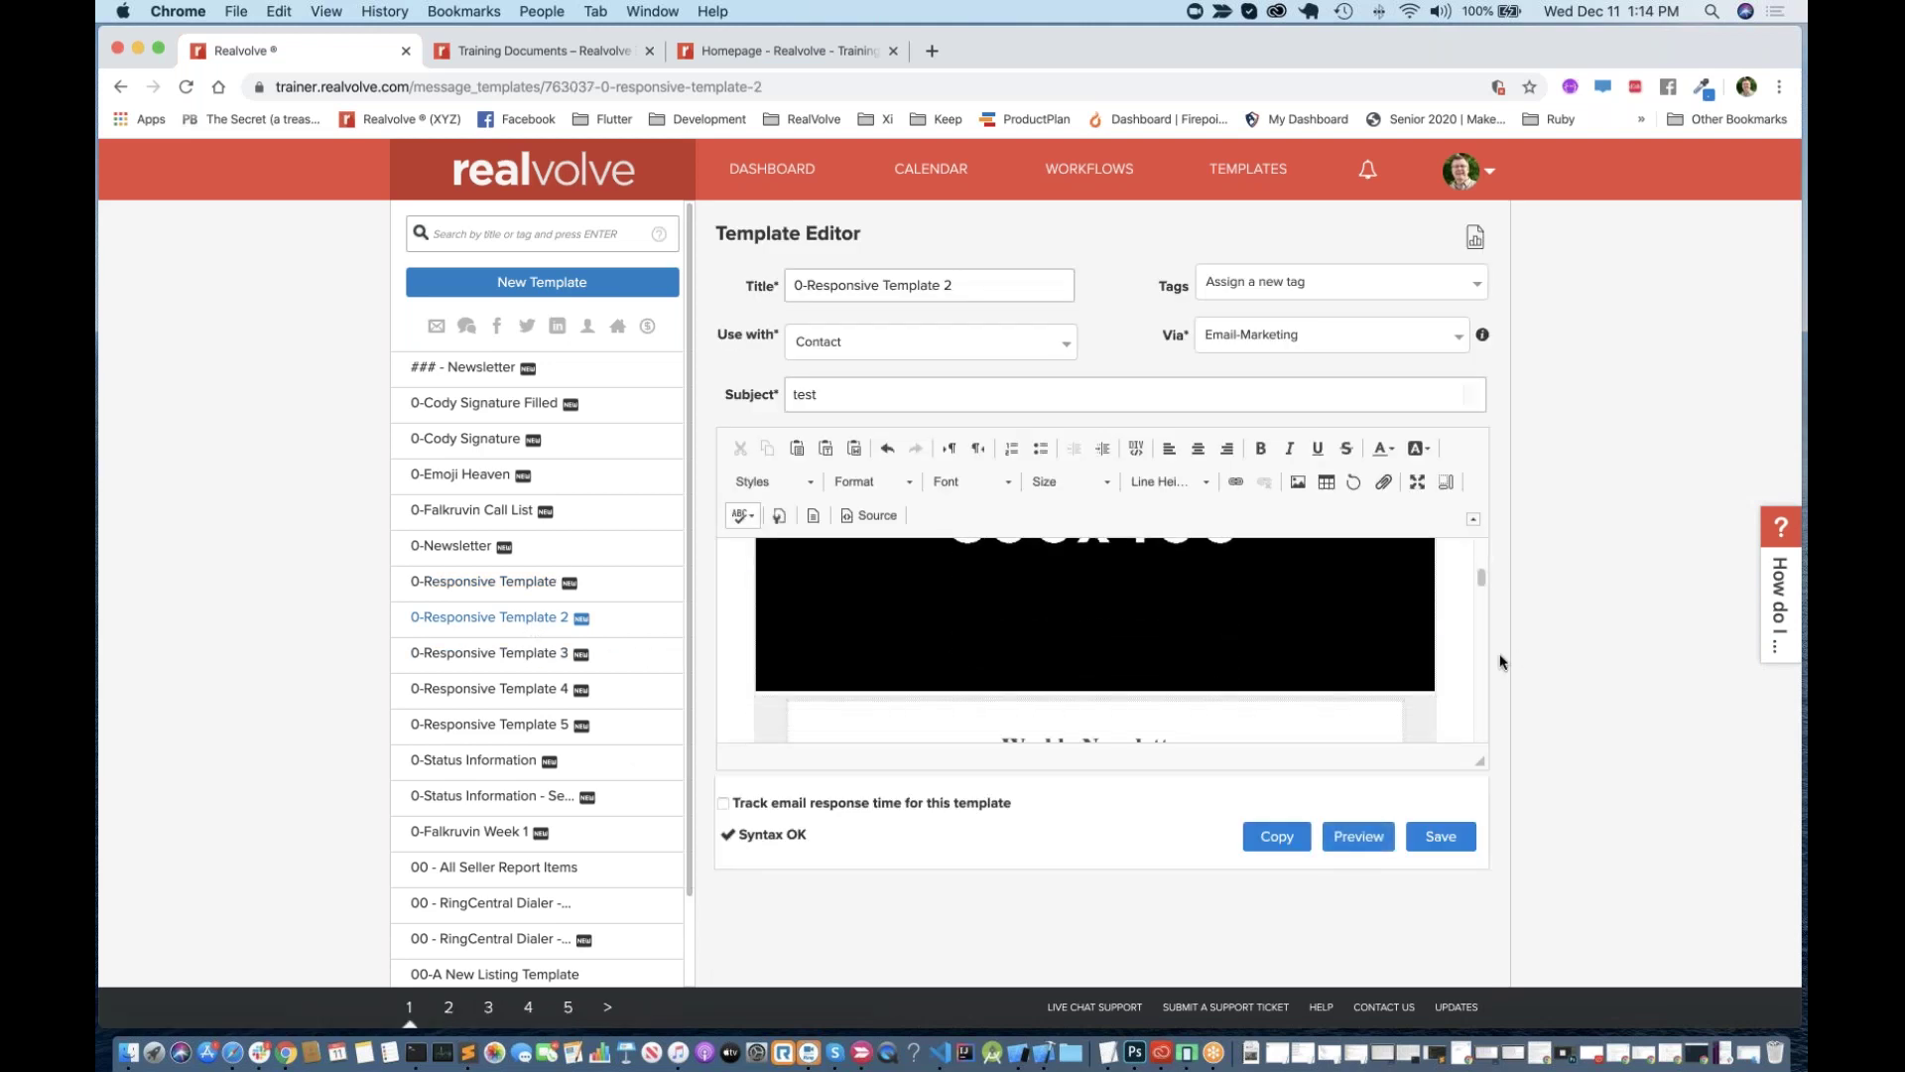
pyautogui.scroll(5, 1369, 723)
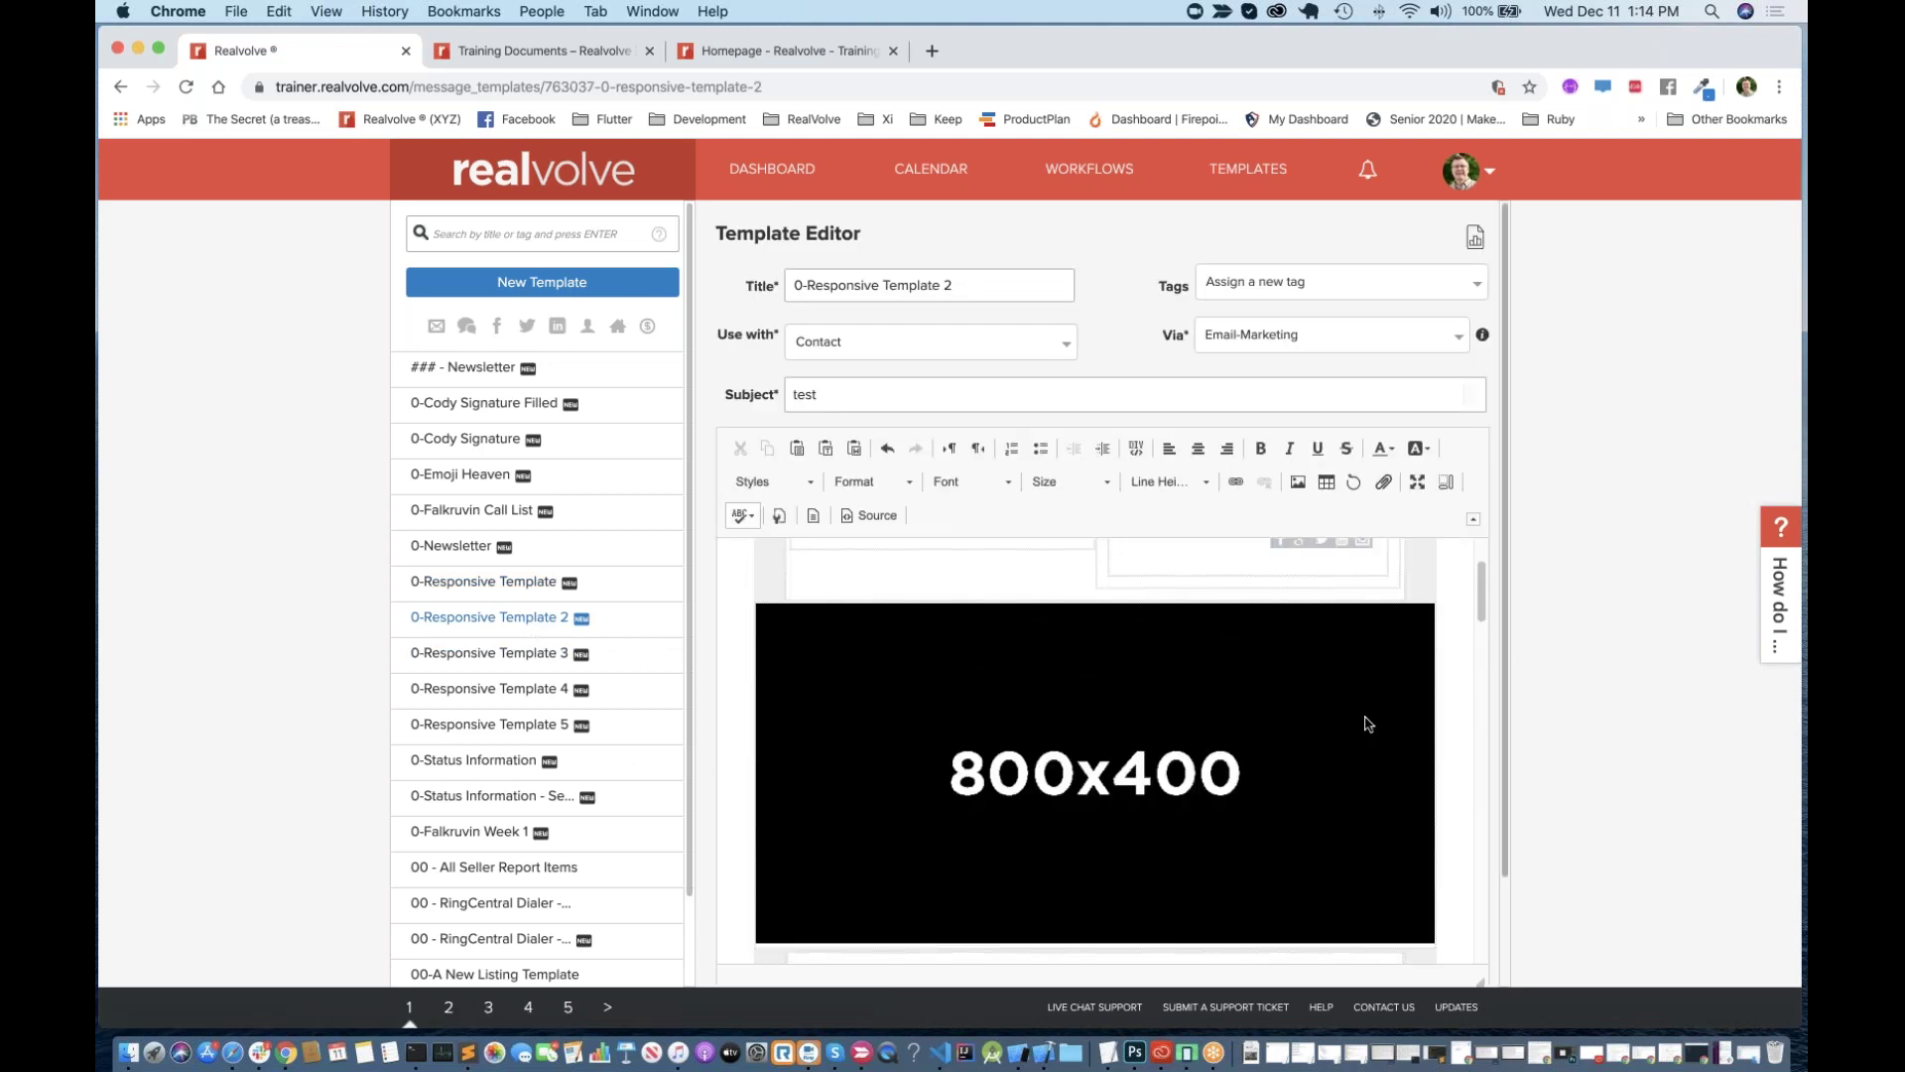
pyautogui.scroll(2, 1367, 723)
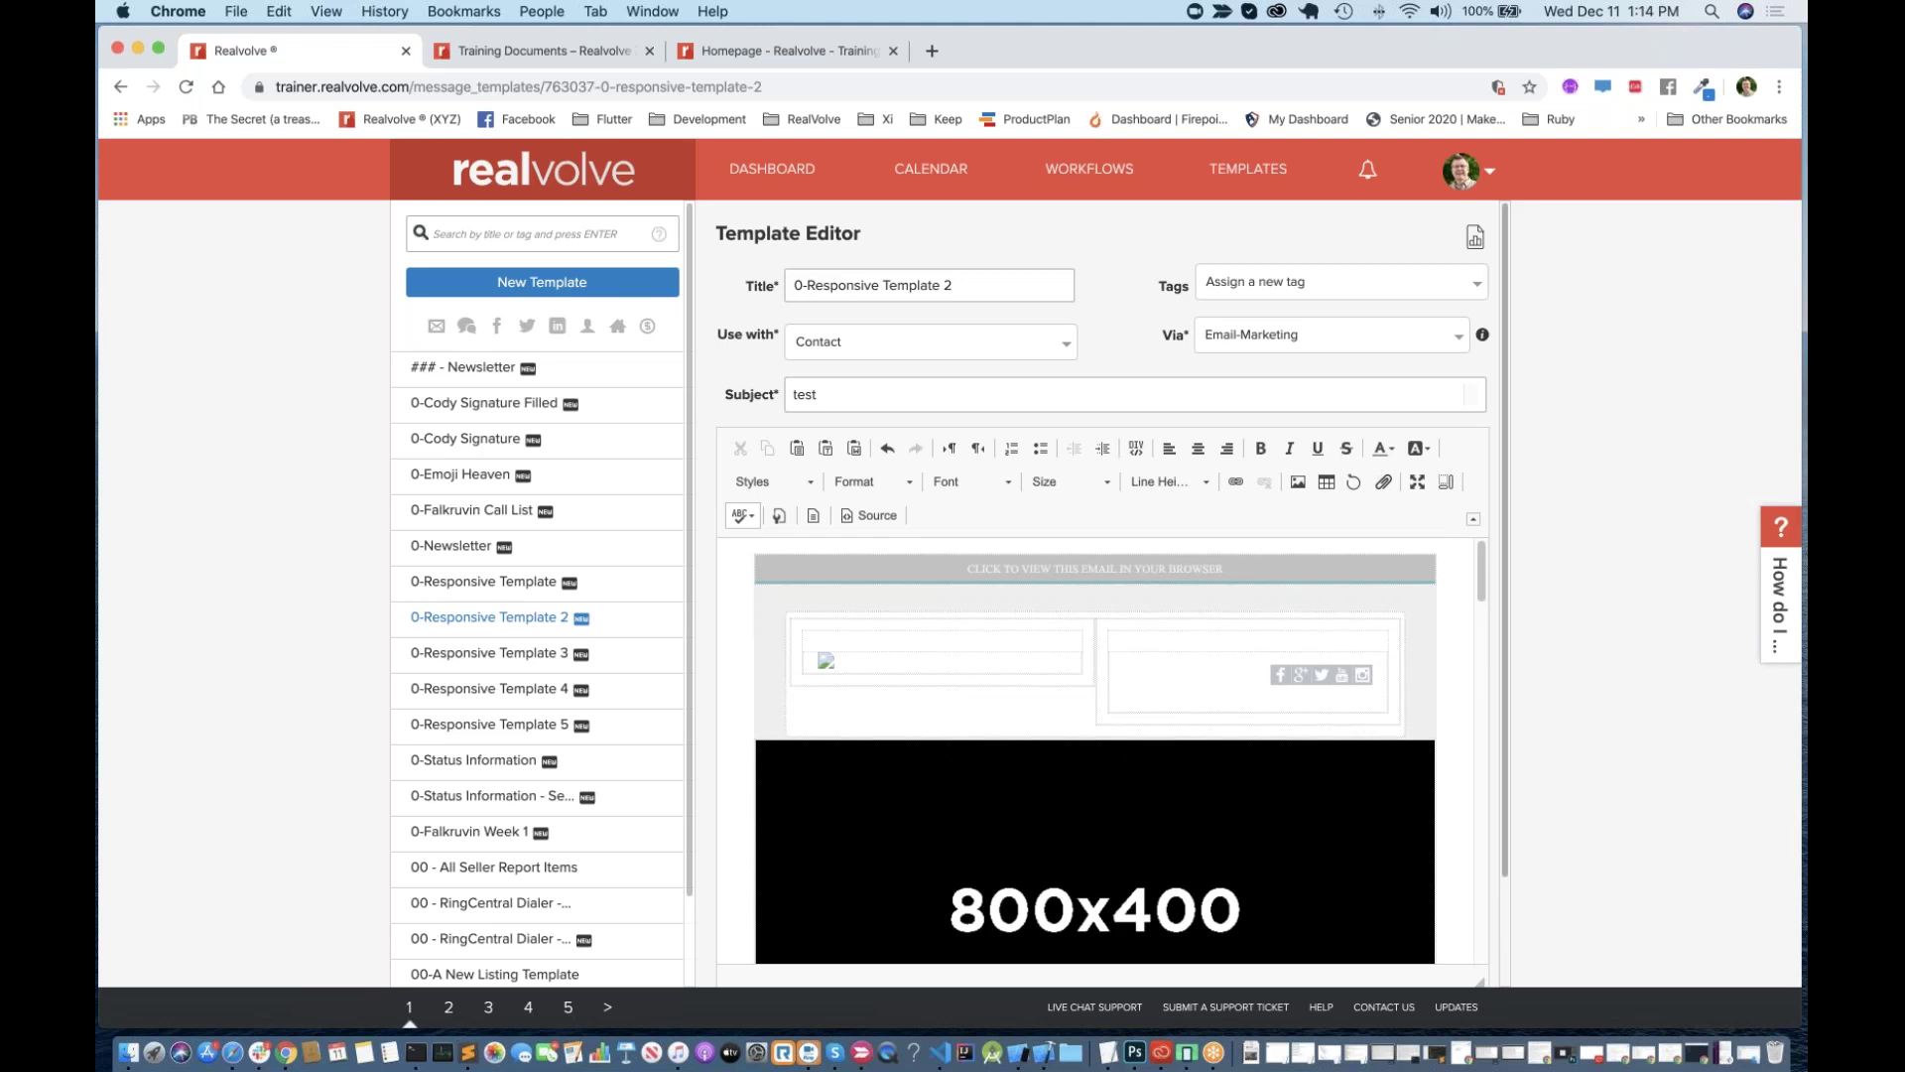
pyautogui.moveTo(1481, 600); pyautogui.dragTo(1485, 913)
pyautogui.scroll(10, 1491, 740)
pyautogui.scroll(5, 1491, 746)
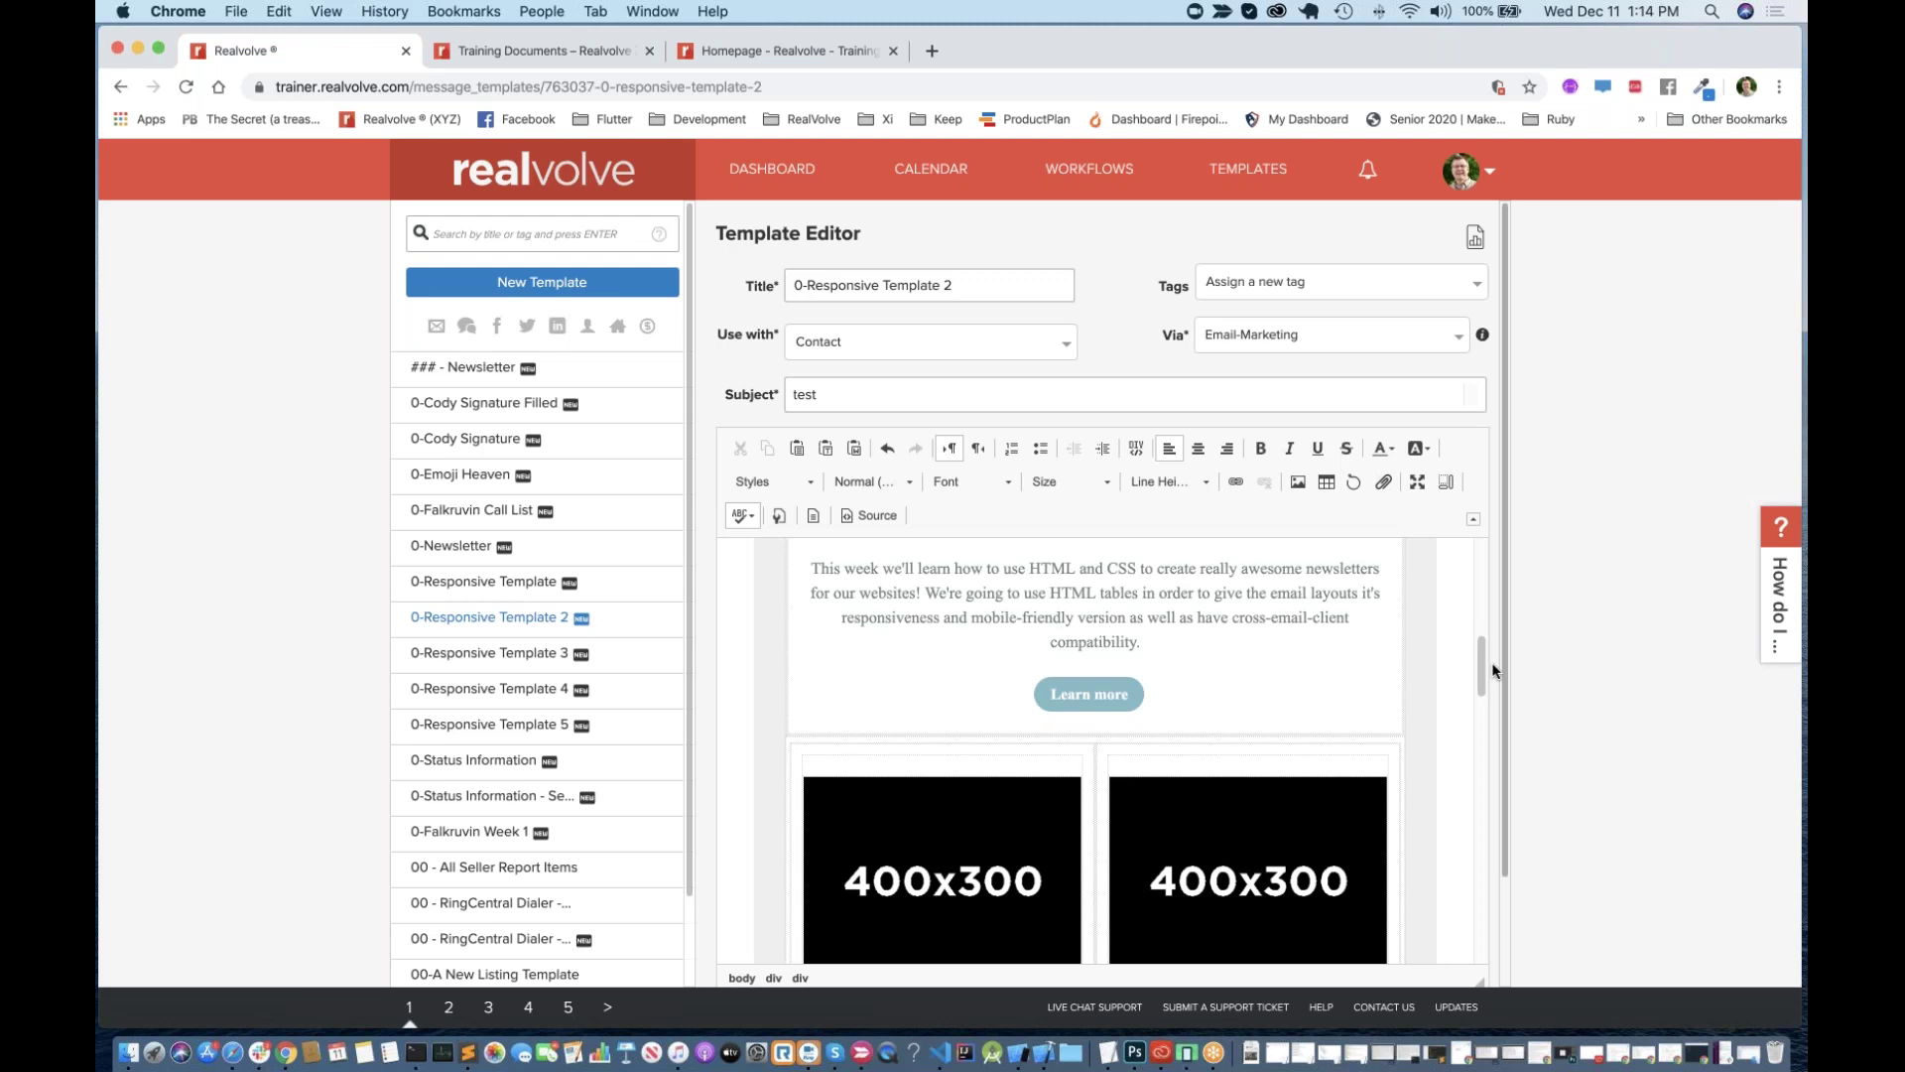
pyautogui.click(765, 175)
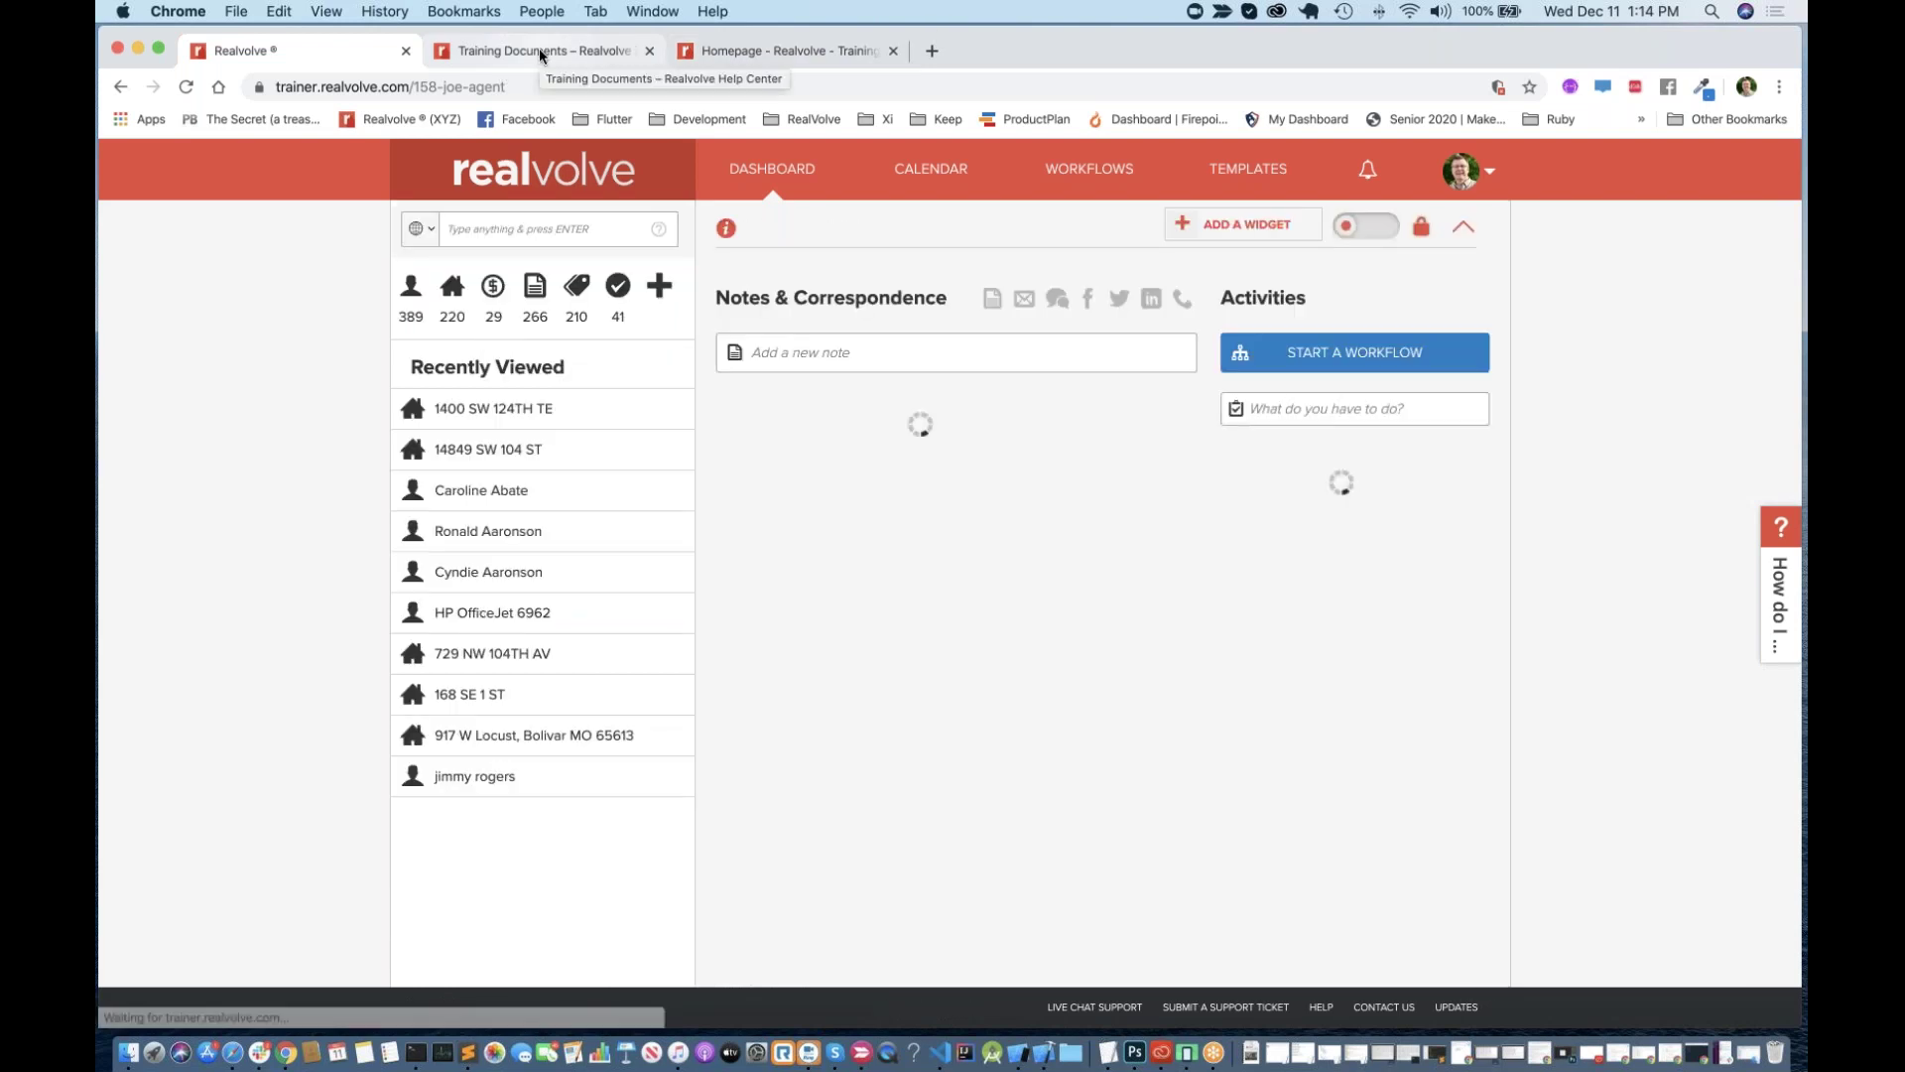
pyautogui.click(493, 288)
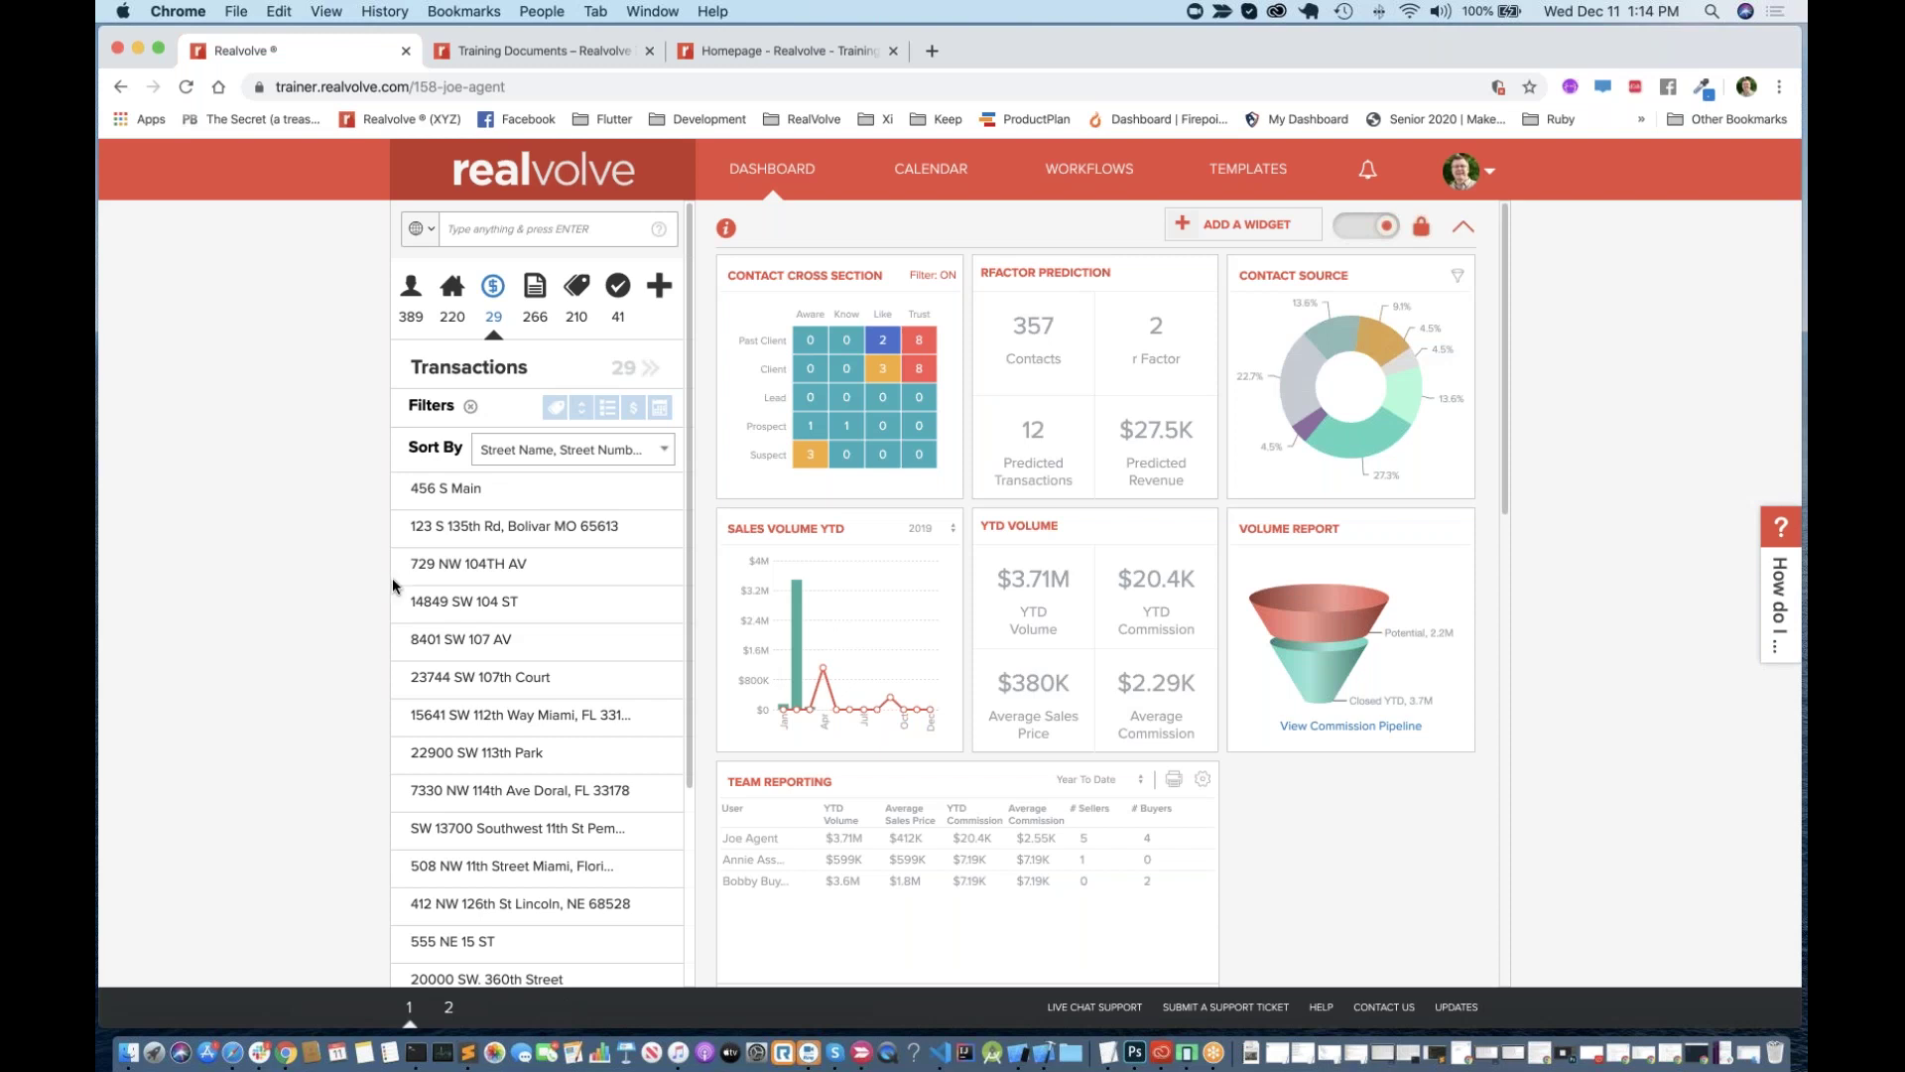
pyautogui.click(478, 568)
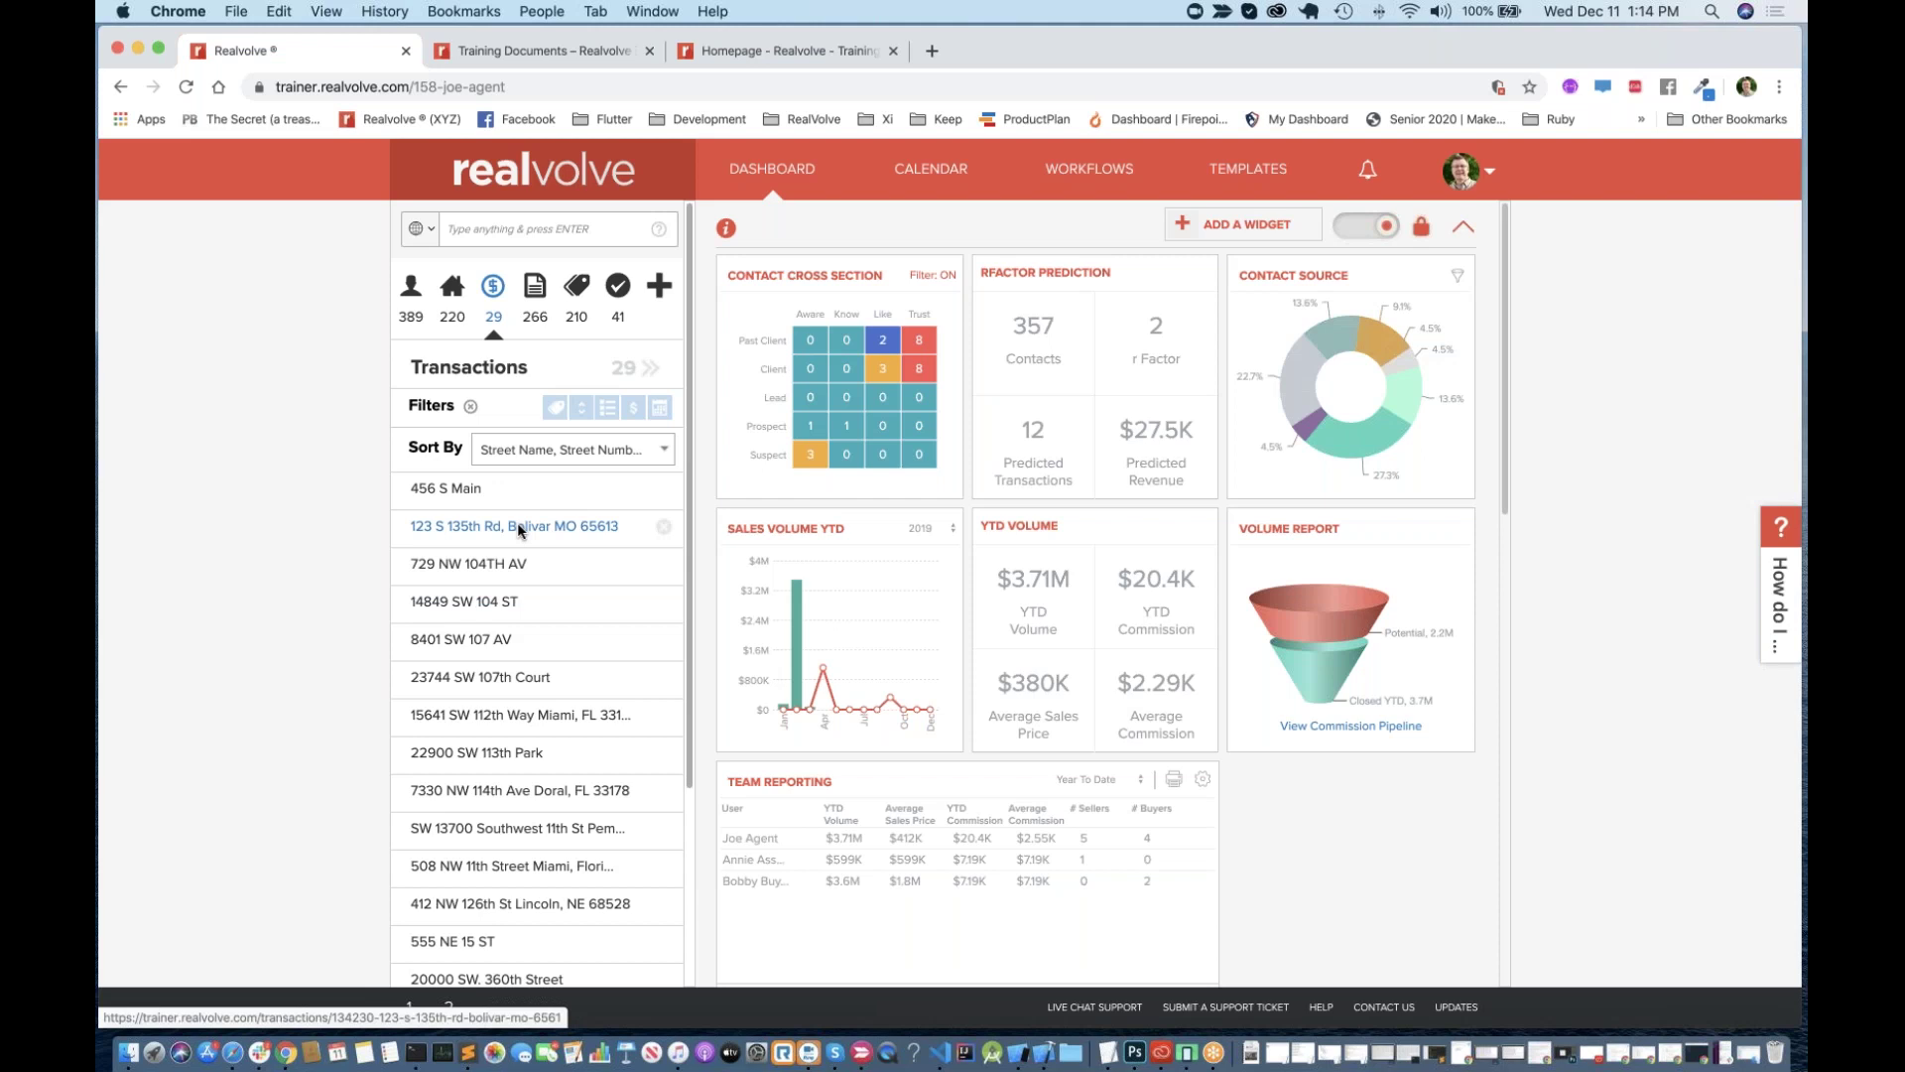
pyautogui.click(516, 524)
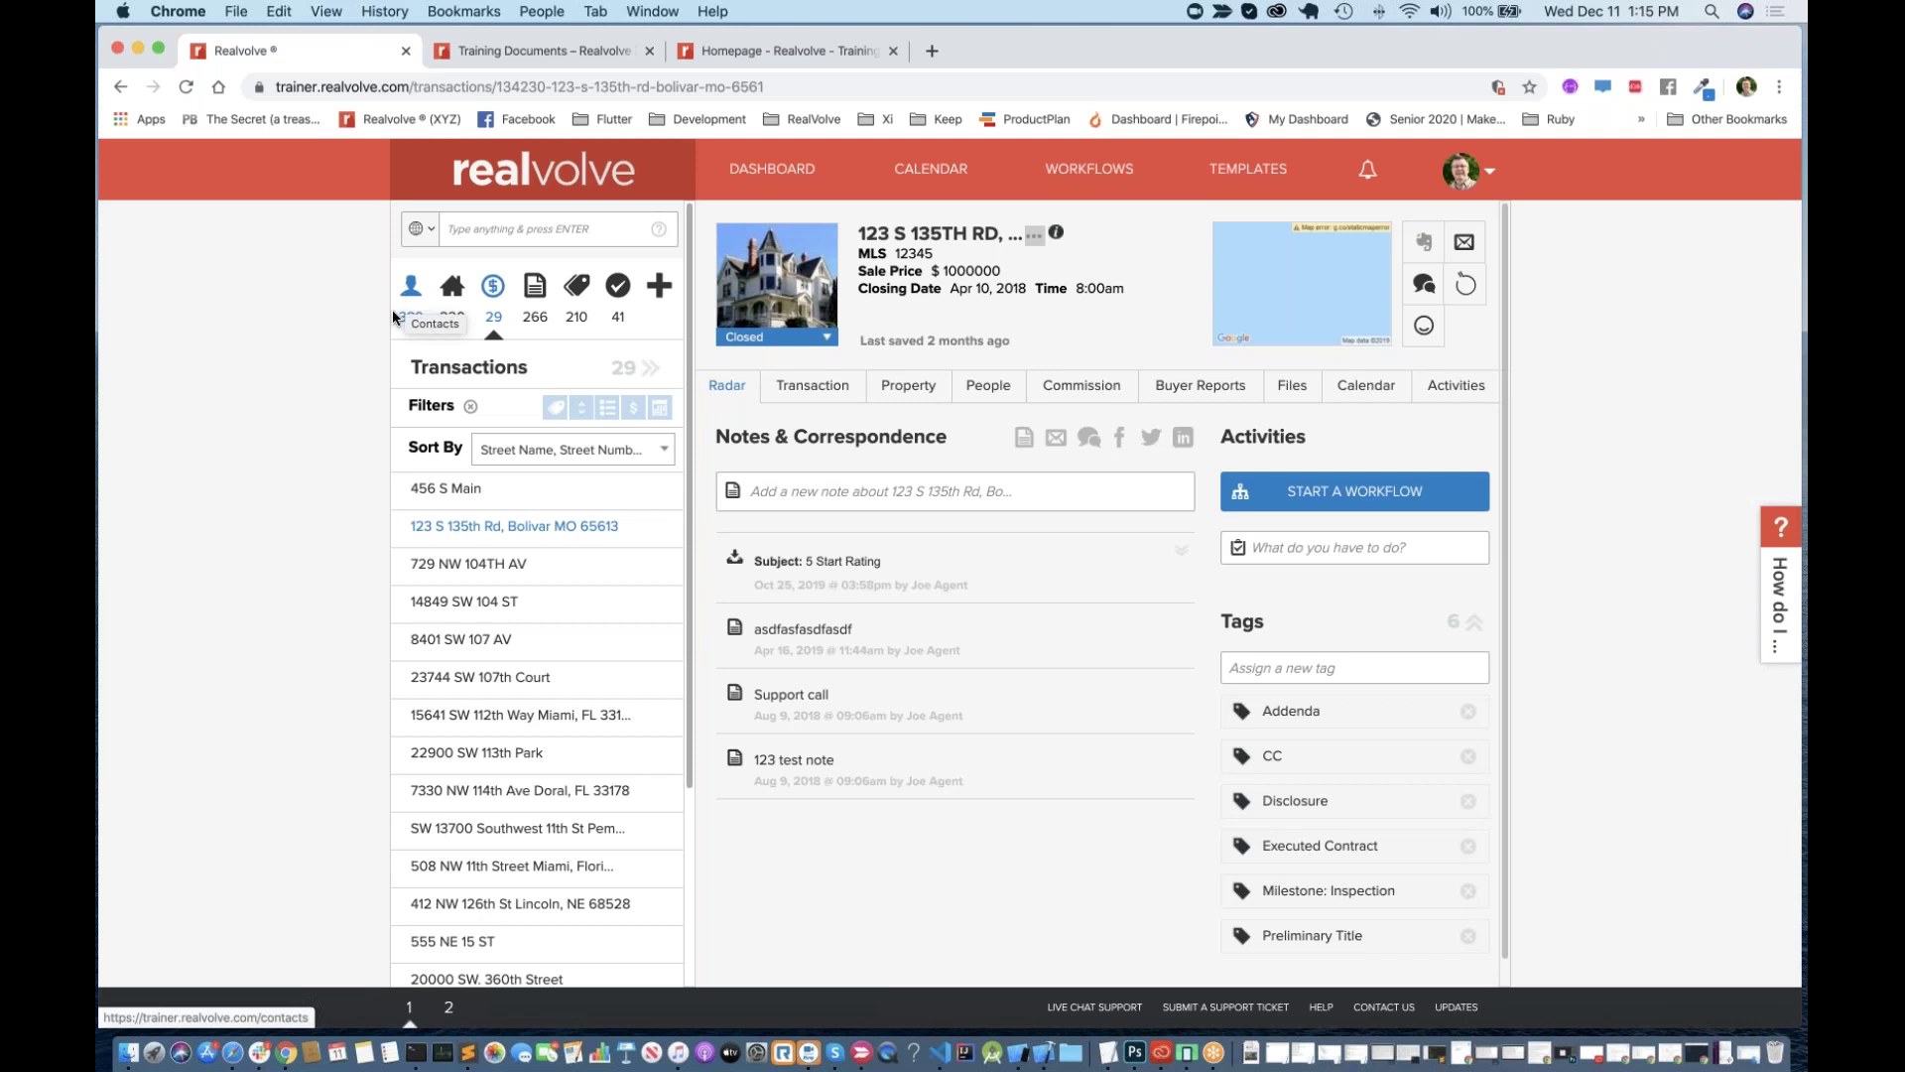
pyautogui.click(458, 294)
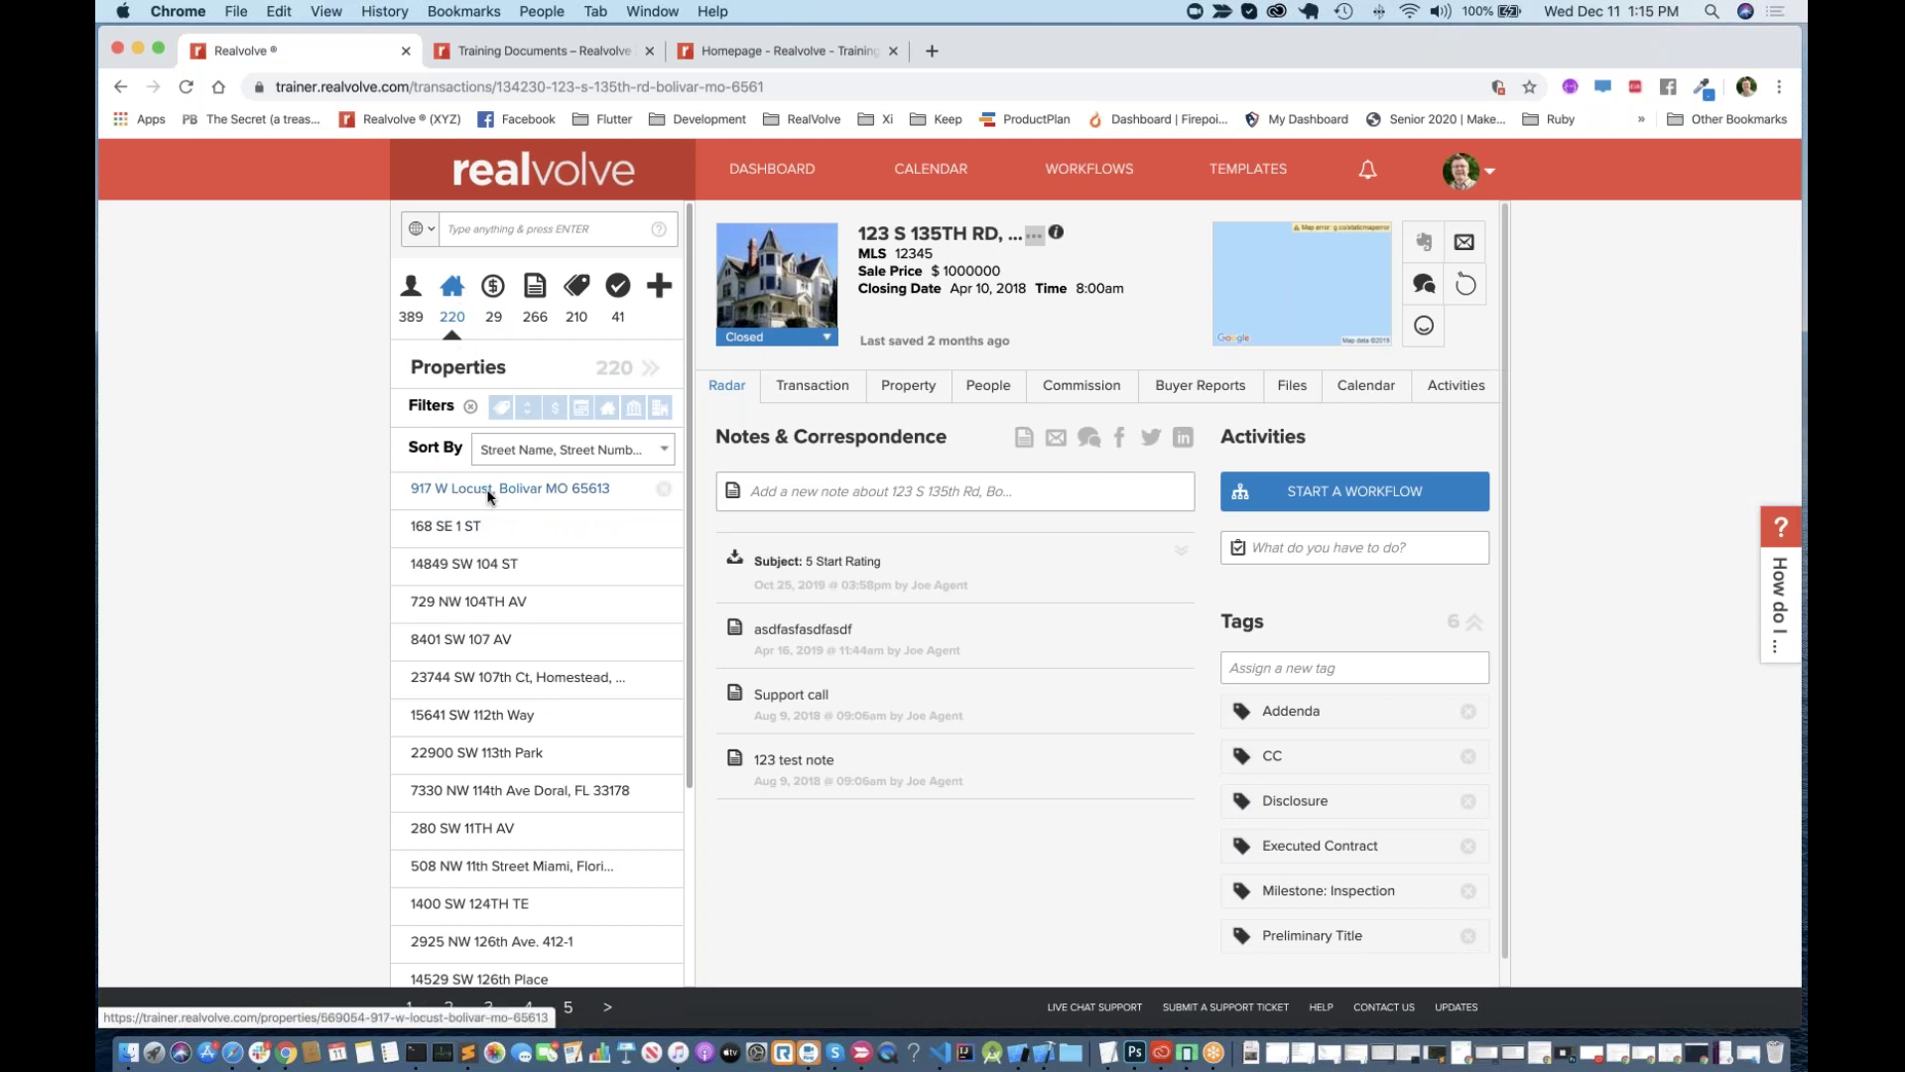
pyautogui.click(494, 288)
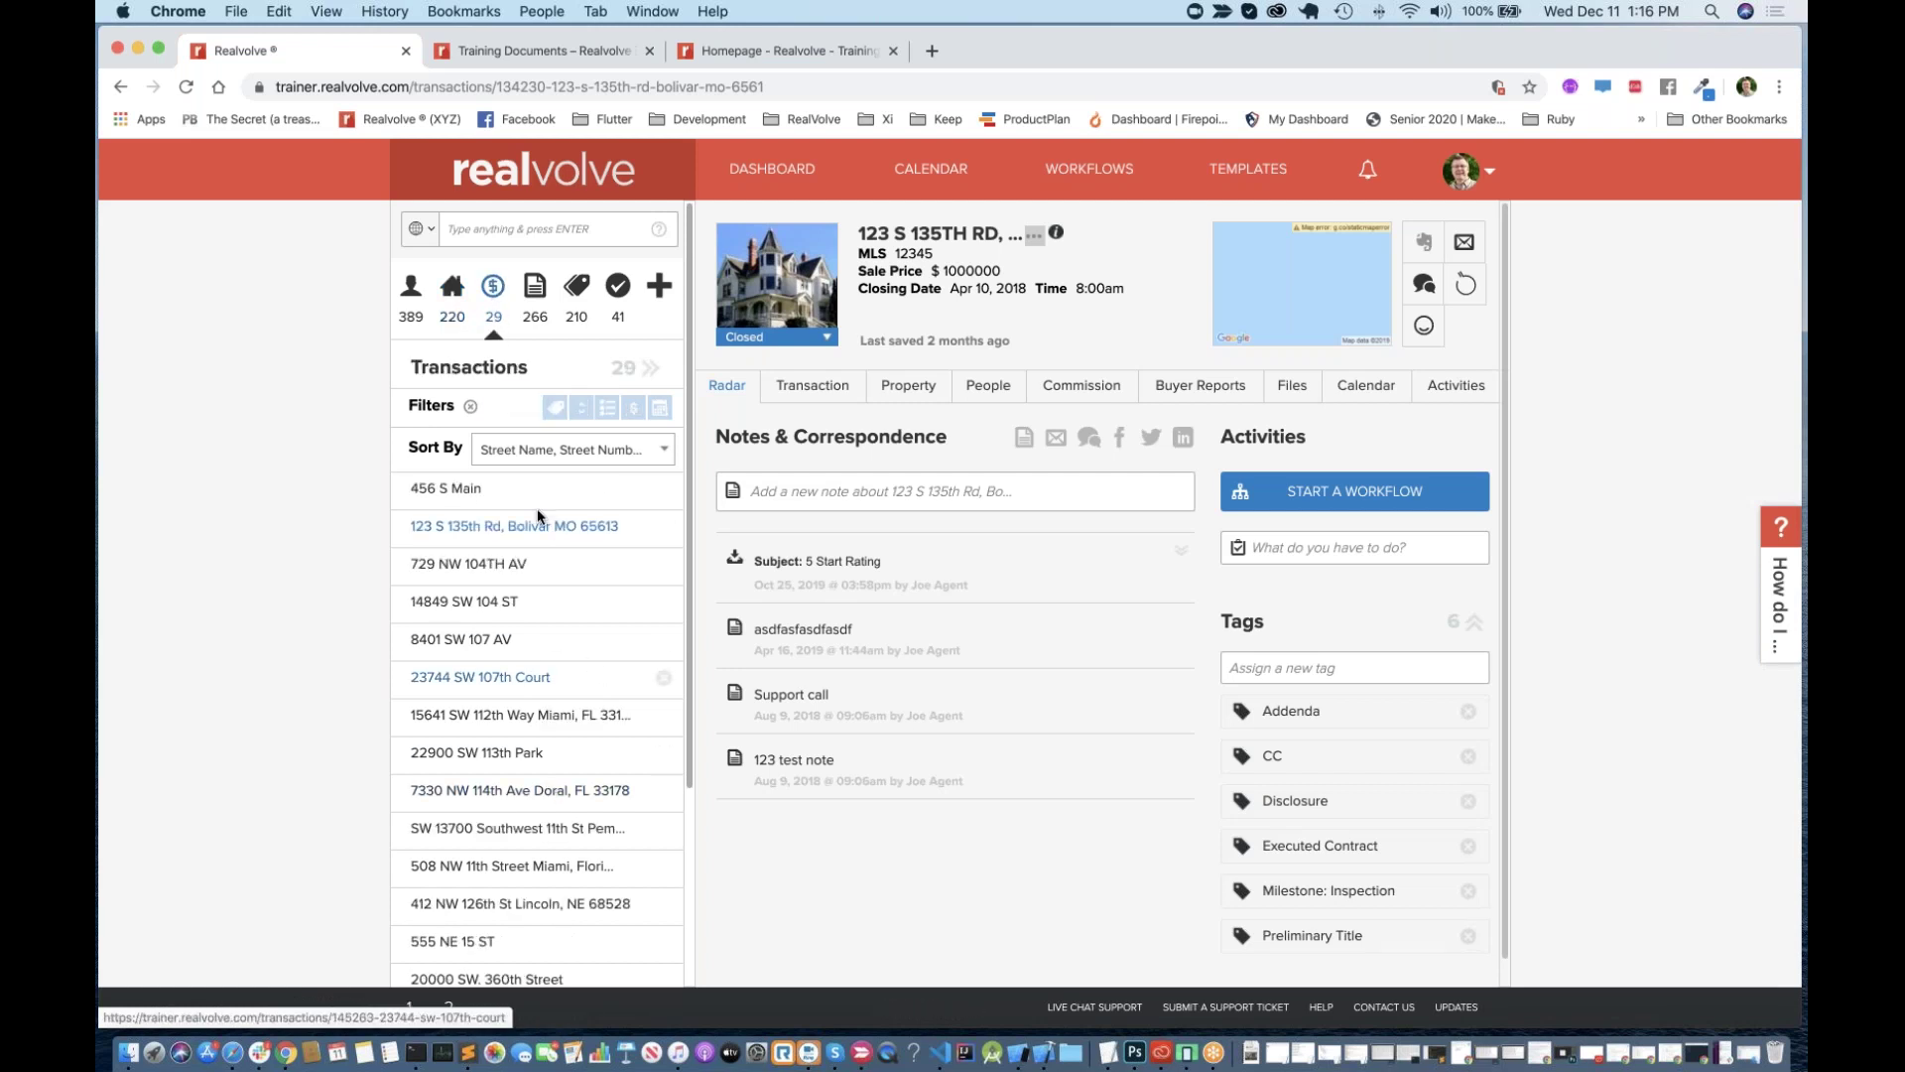
pyautogui.click(659, 286)
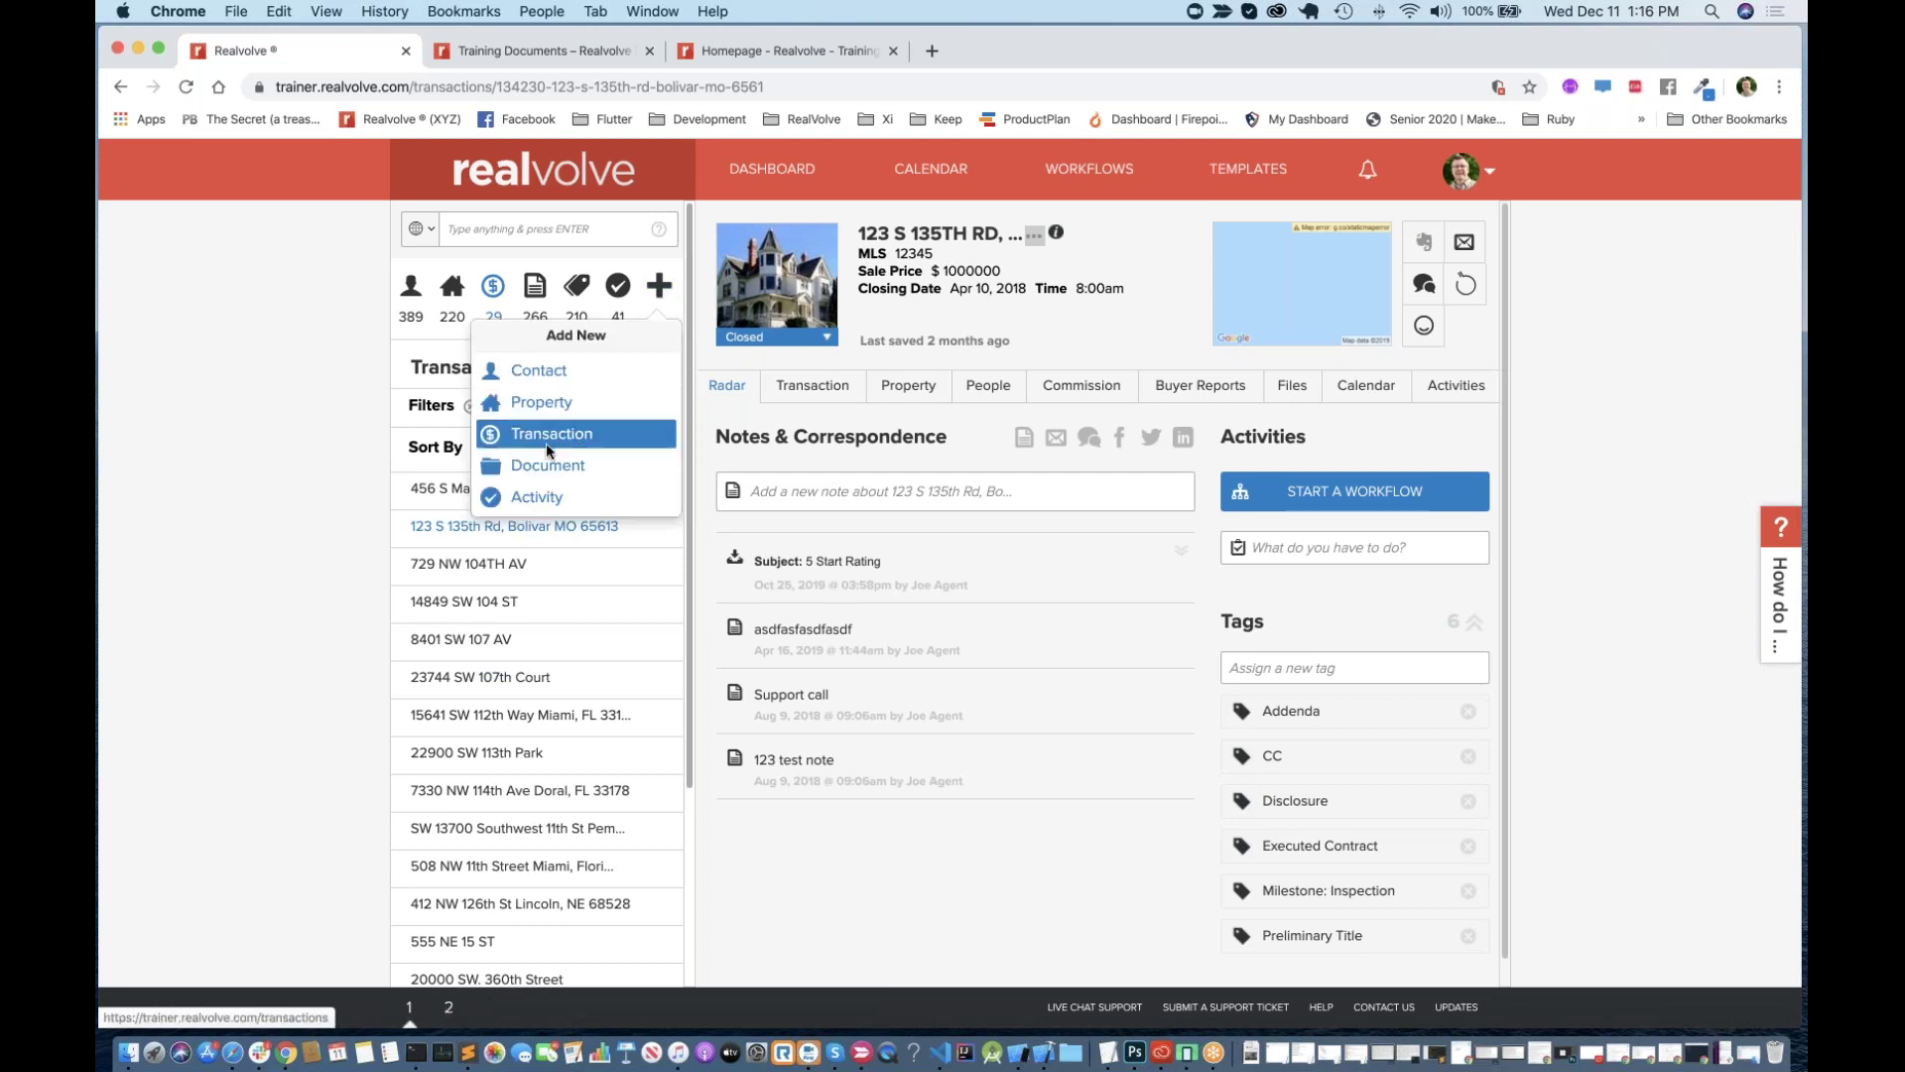
pyautogui.click(264, 515)
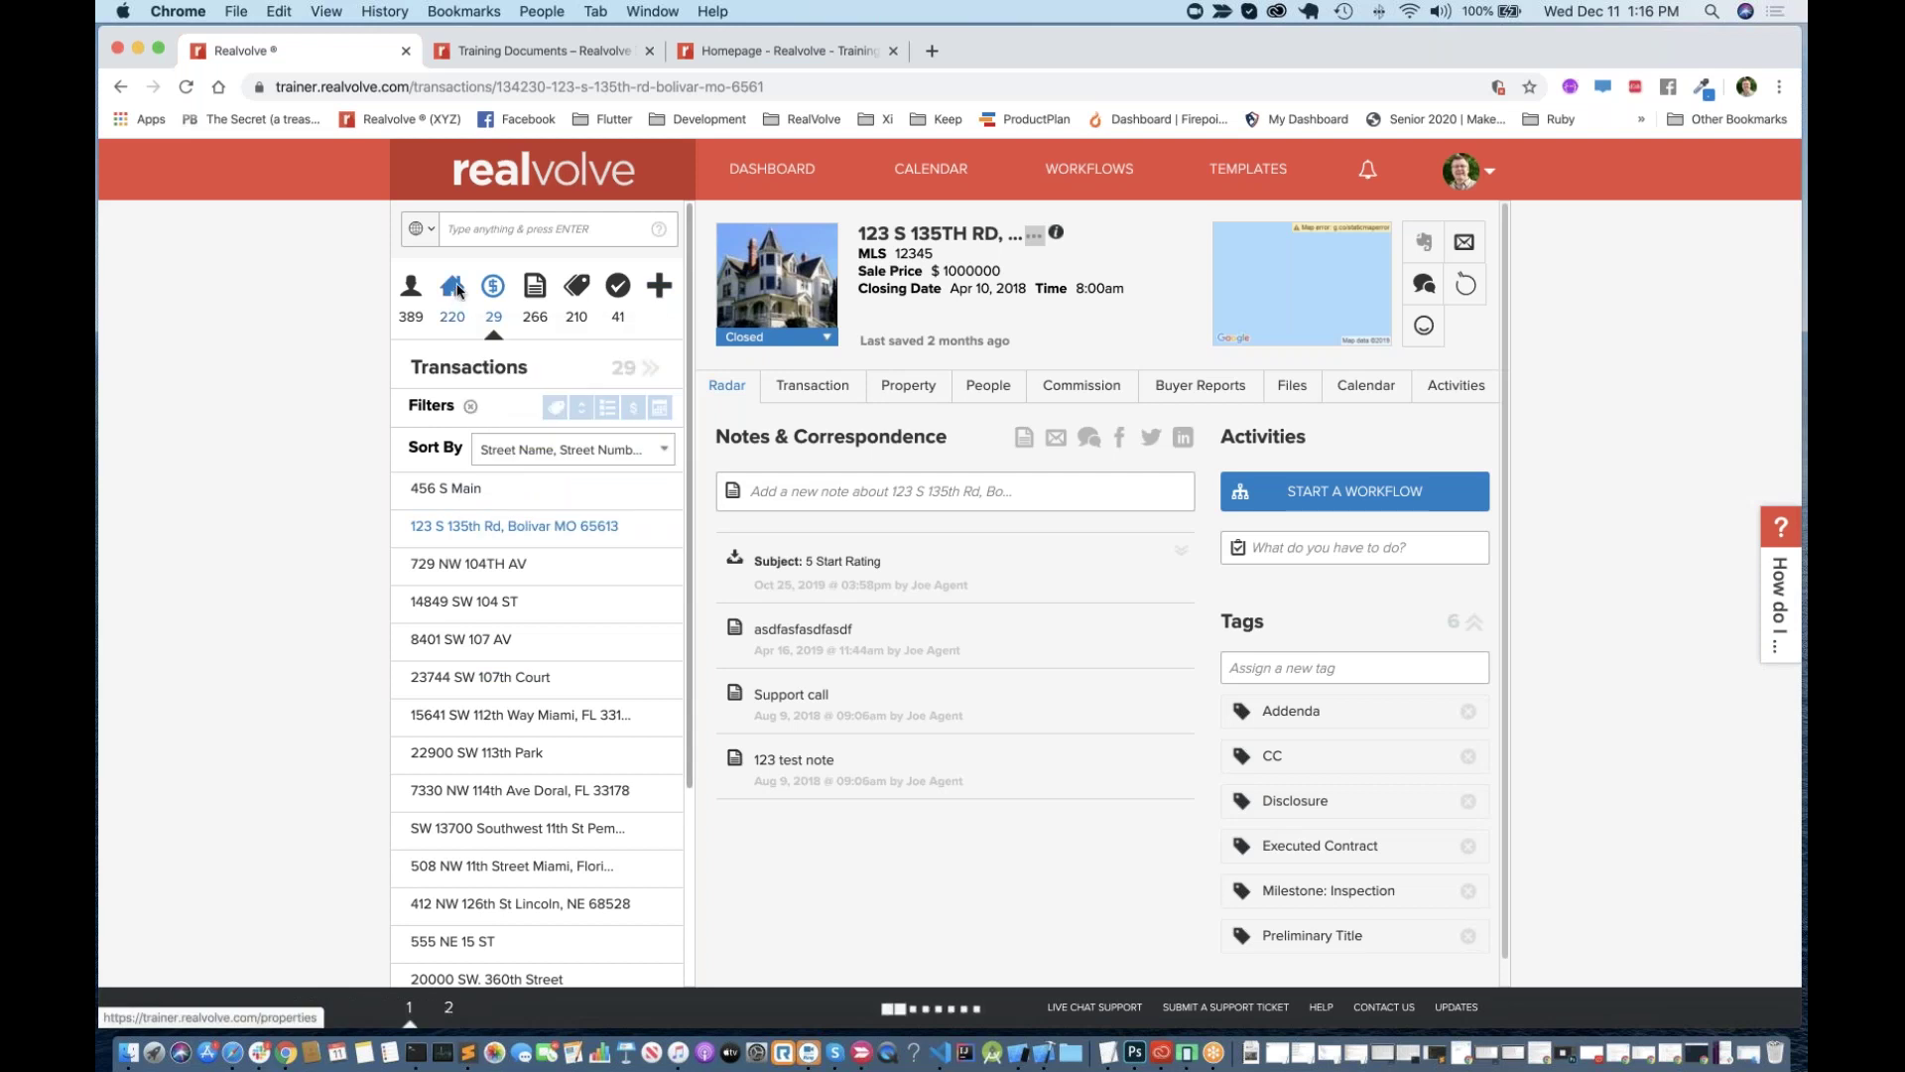
pyautogui.click(457, 289)
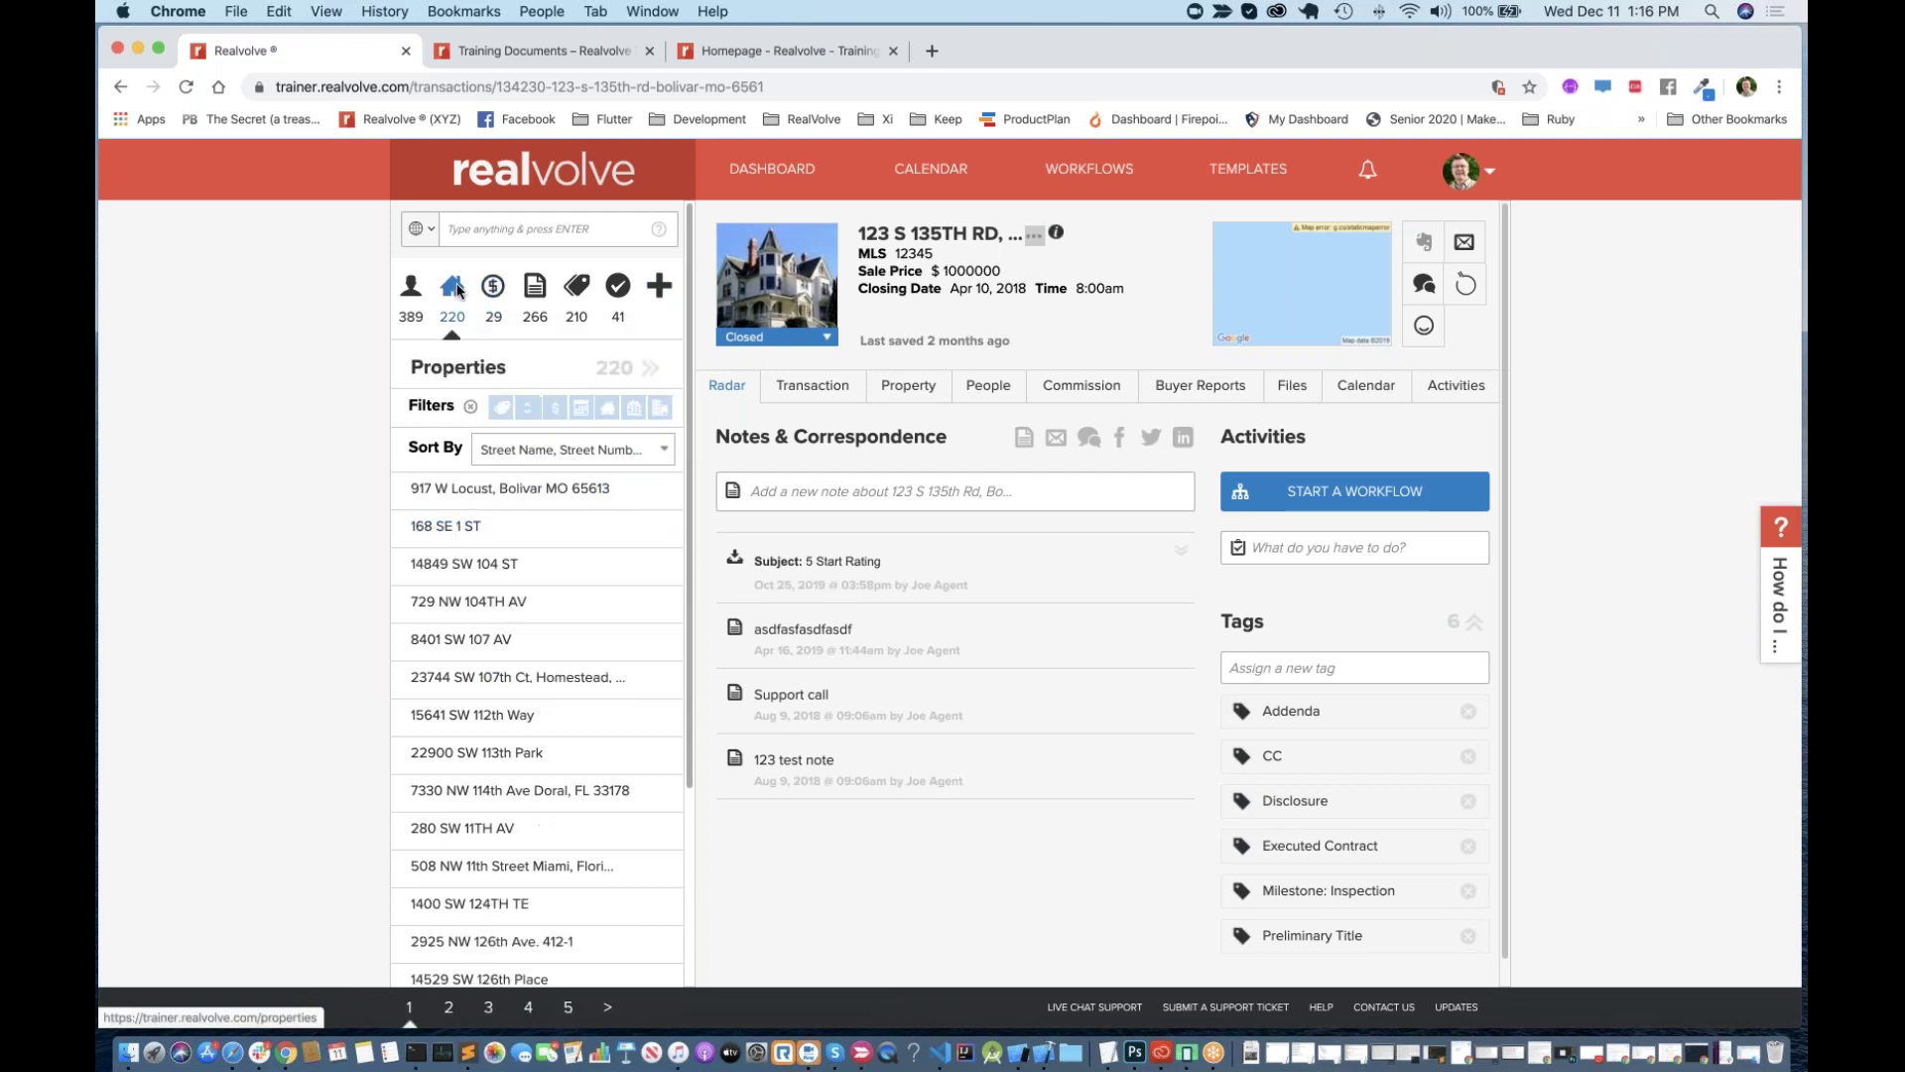
pyautogui.click(490, 489)
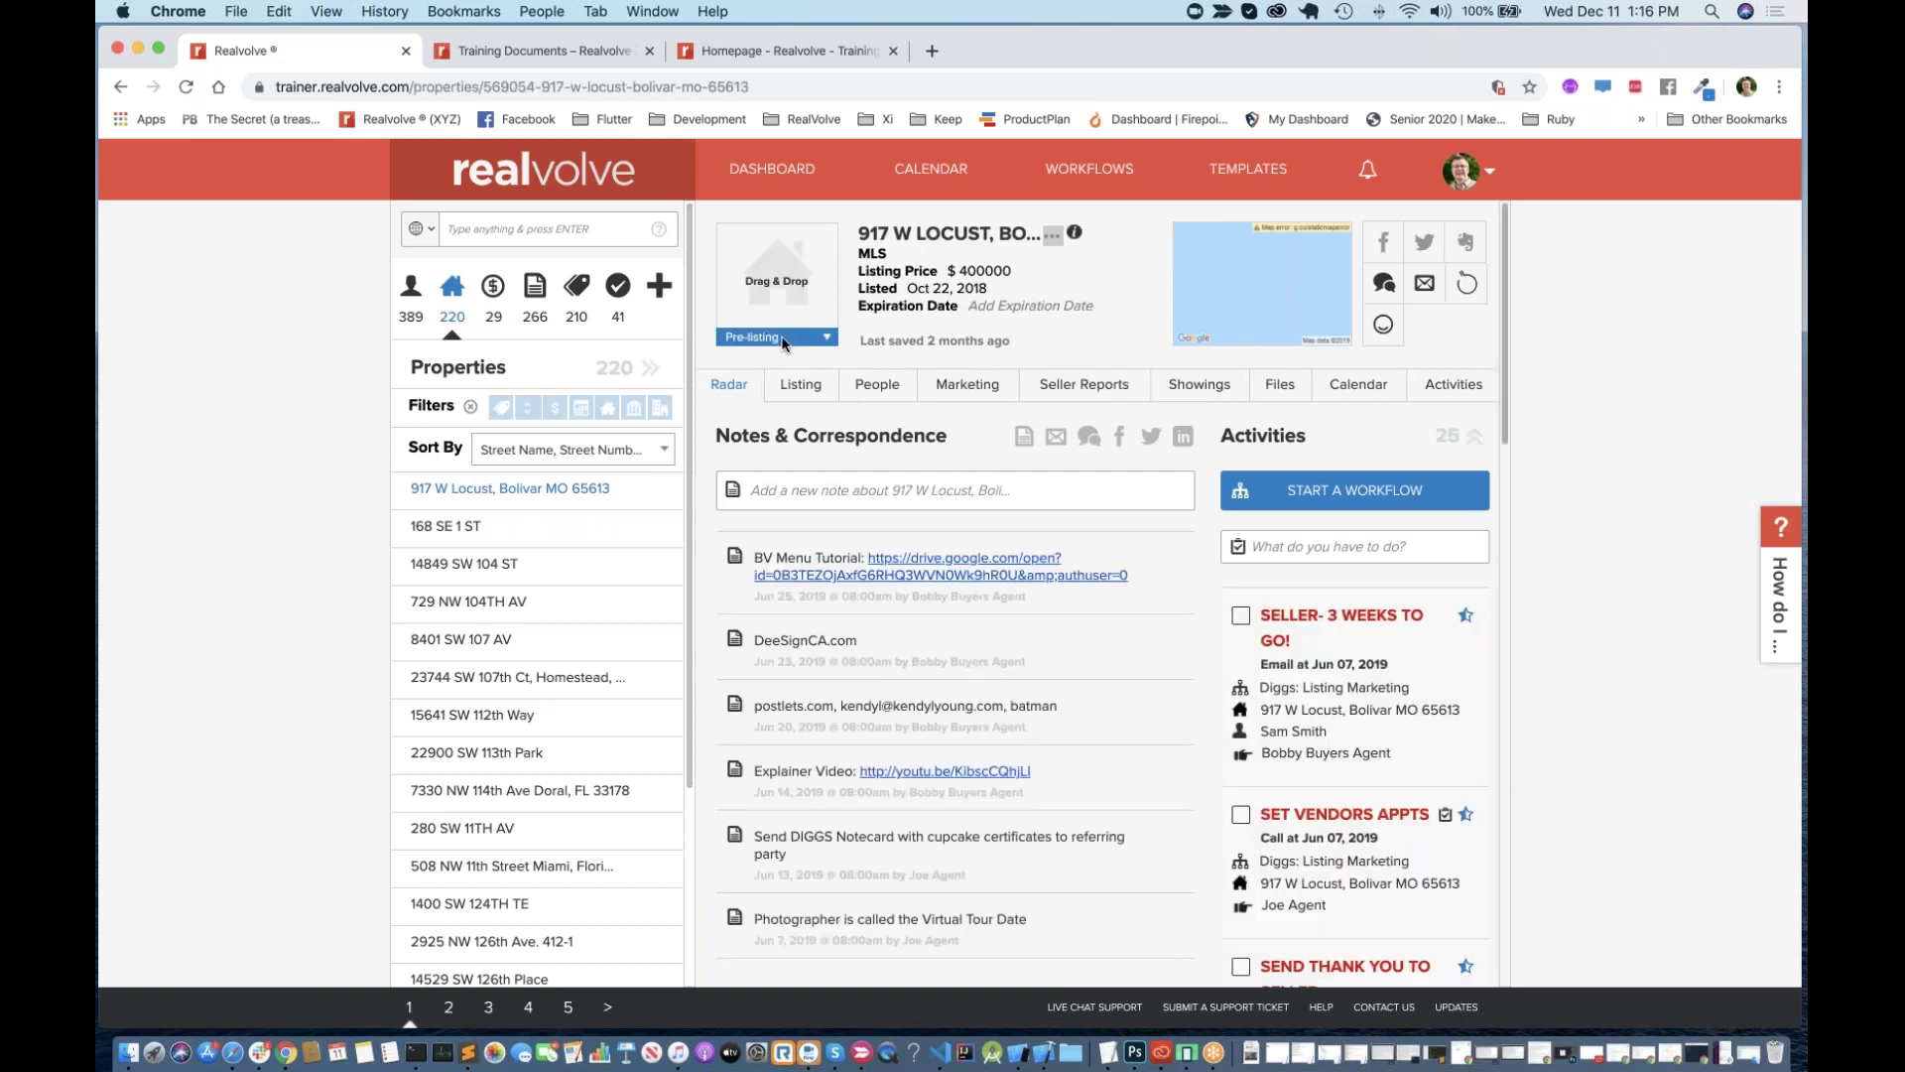
pyautogui.click(782, 338)
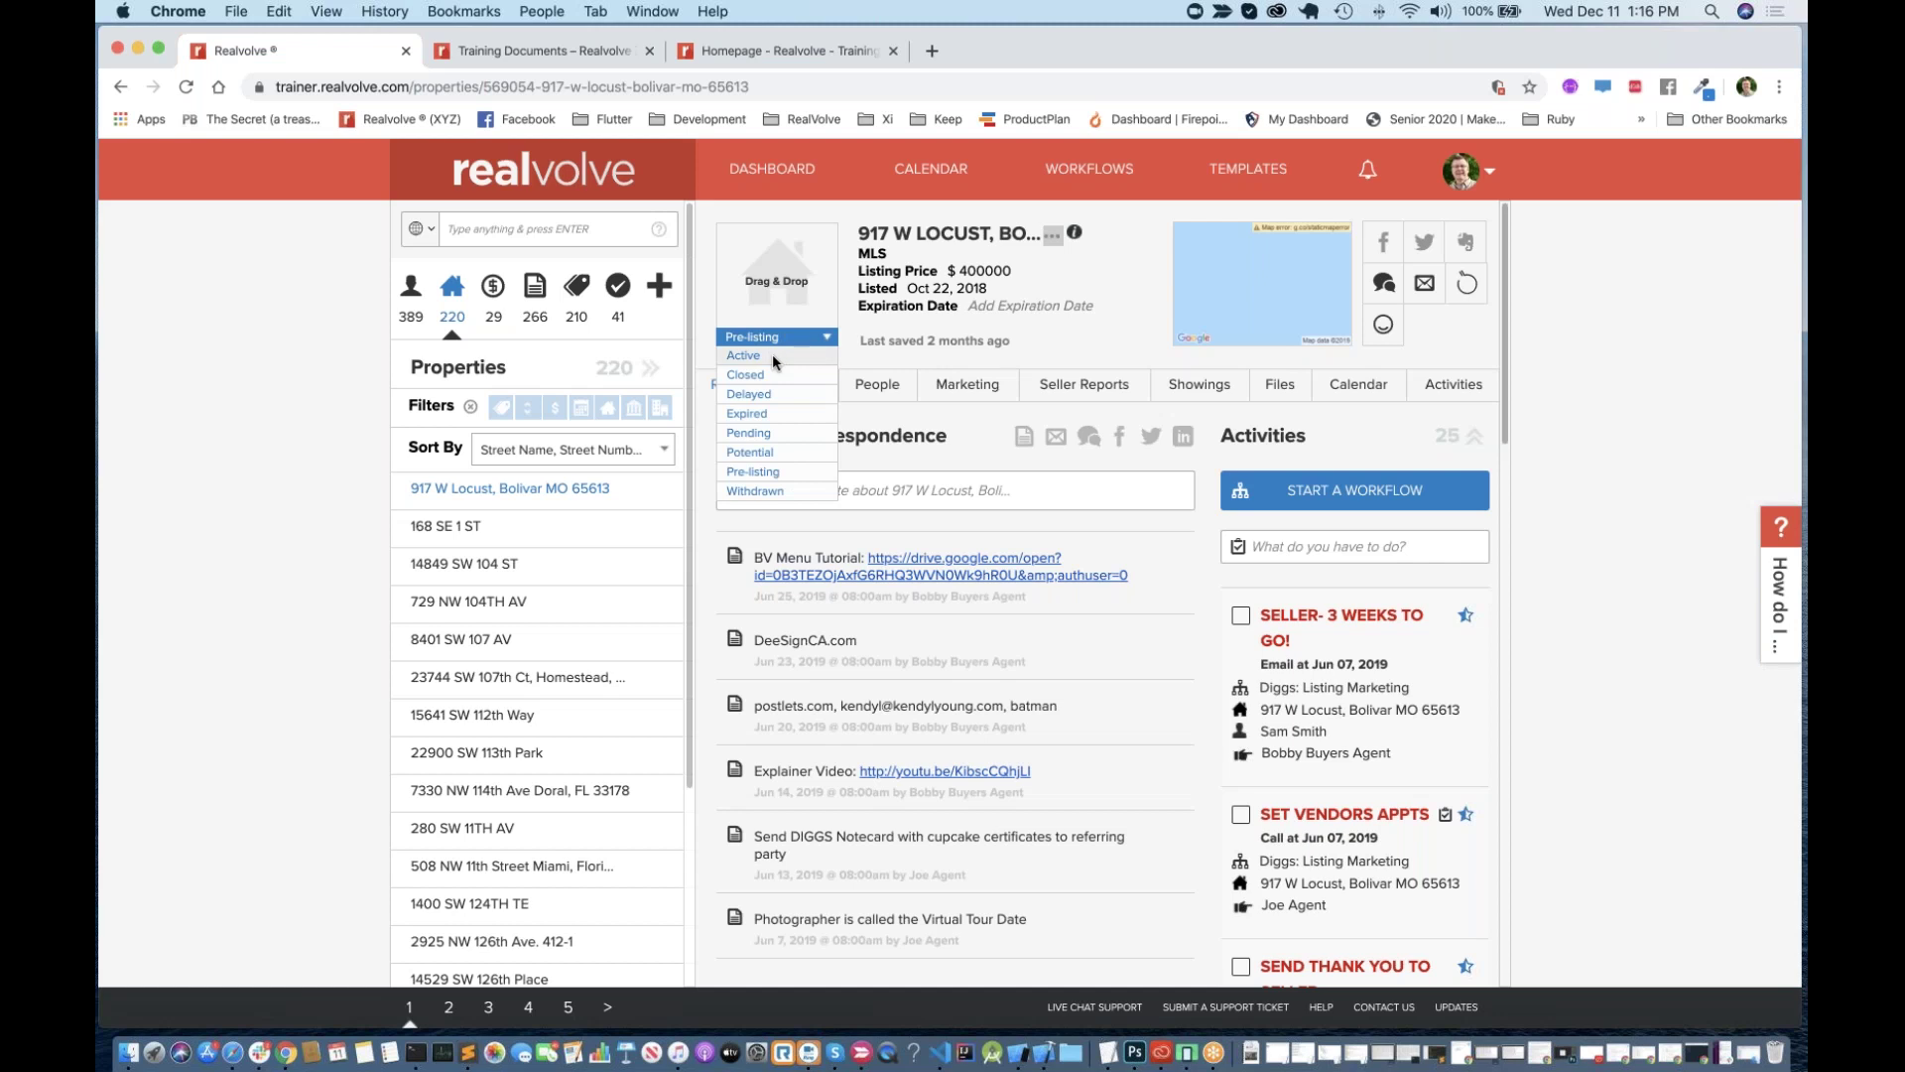
pyautogui.click(772, 354)
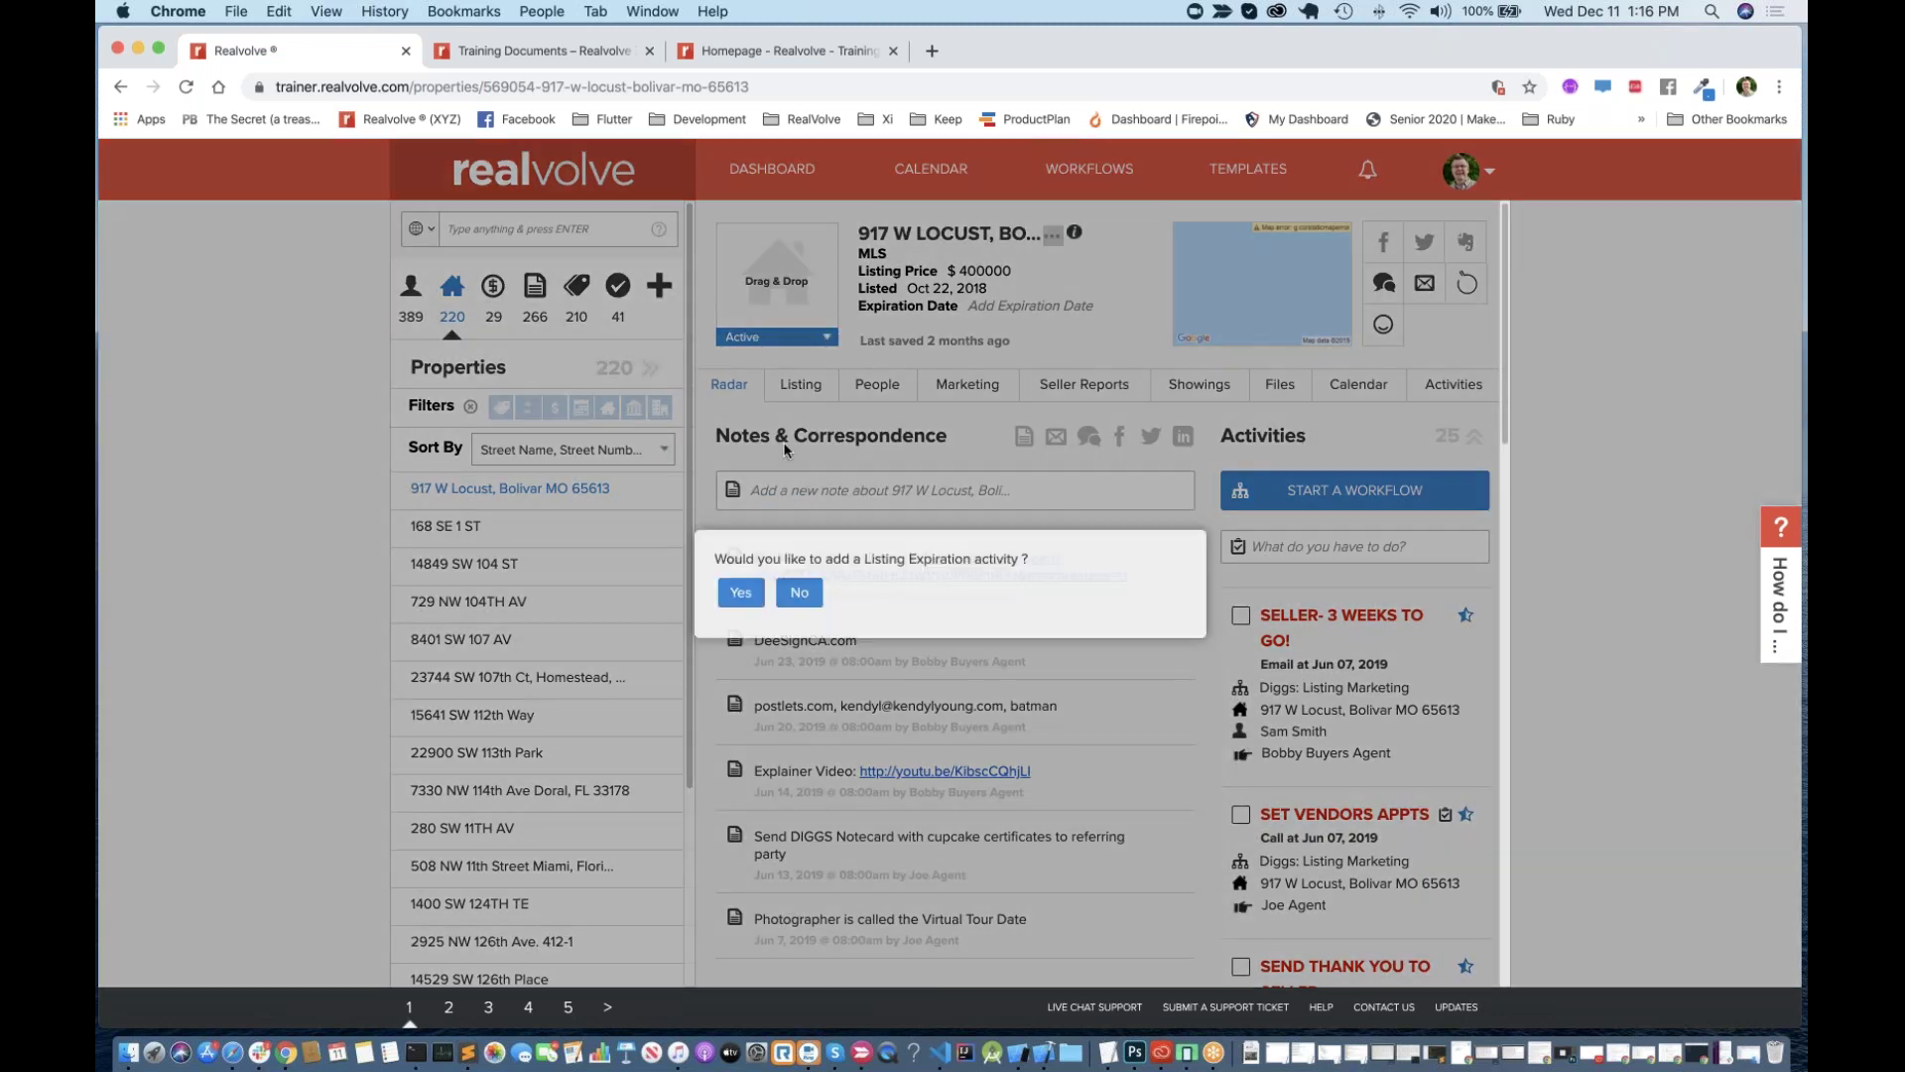
pyautogui.click(791, 592)
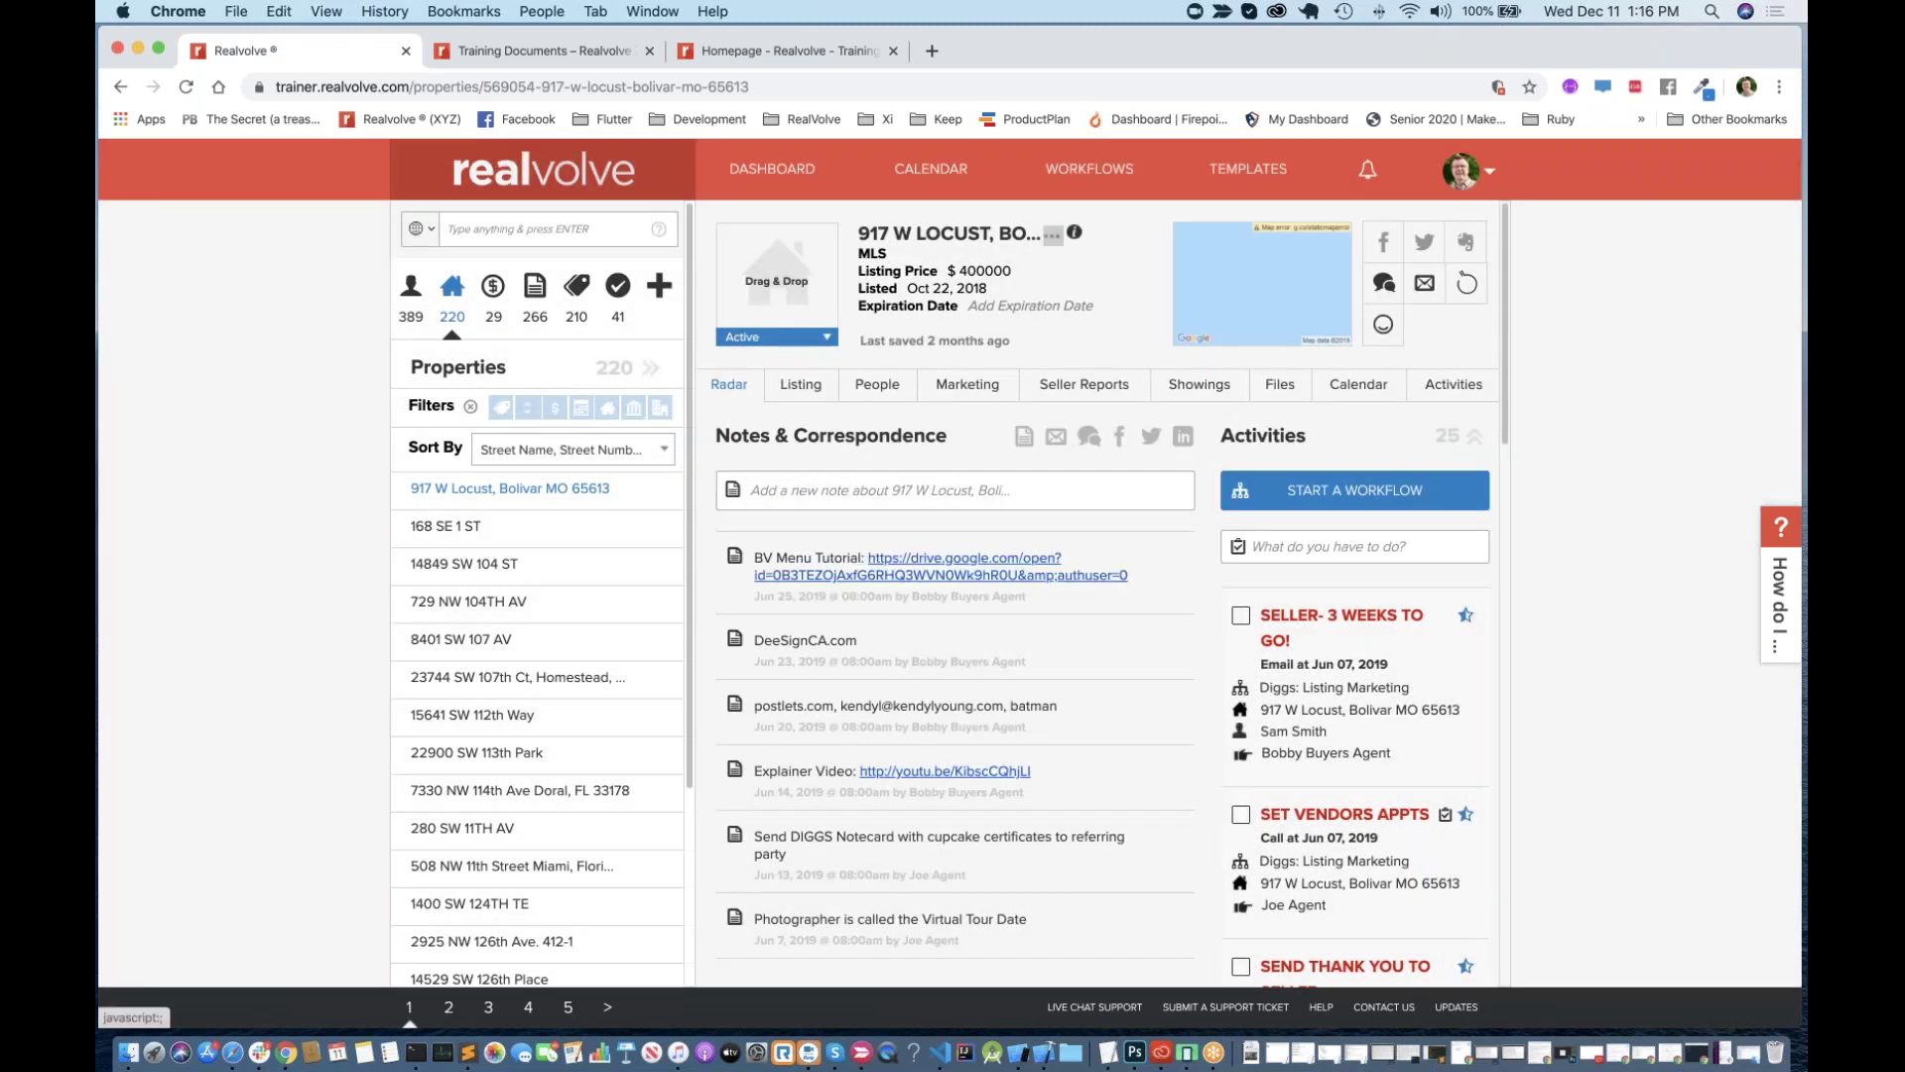
# Step: Change the status to Pending and add a transaction for the property
pyautogui.click(751, 338)
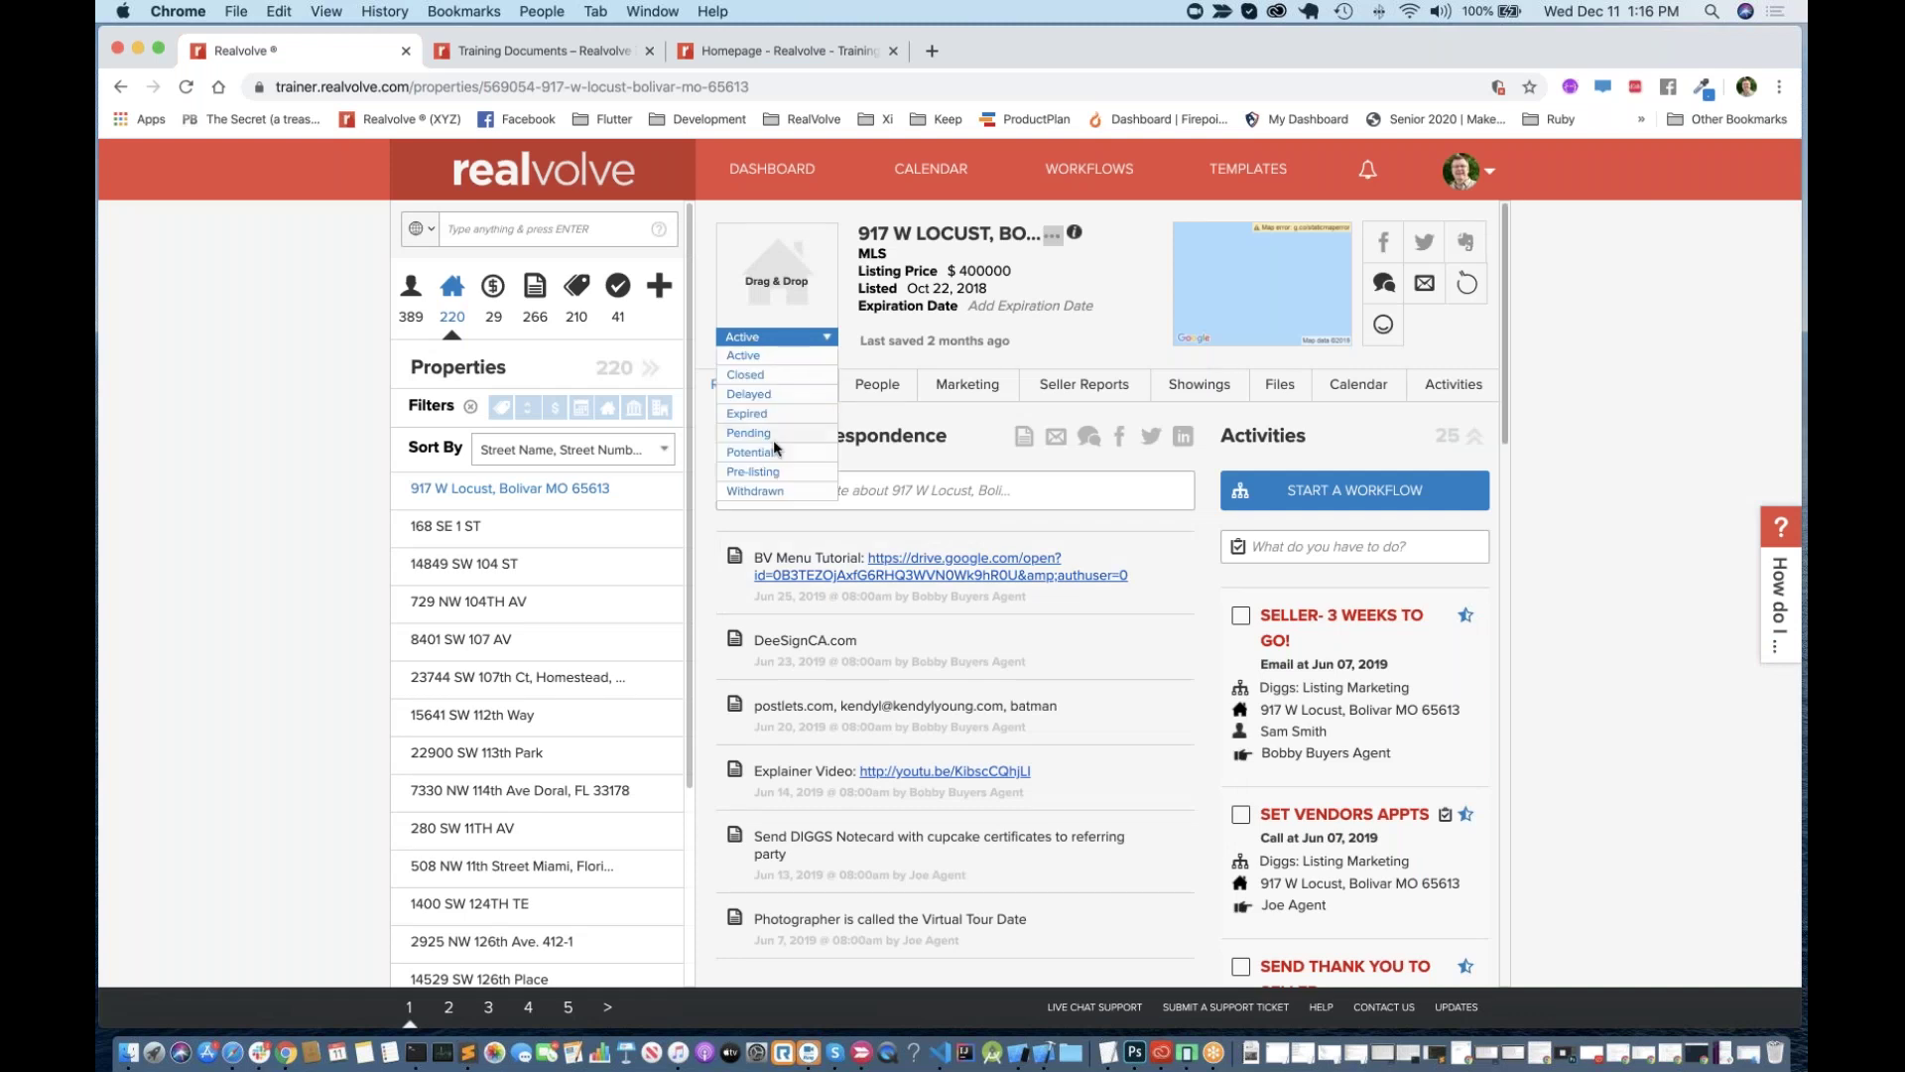
pyautogui.click(774, 444)
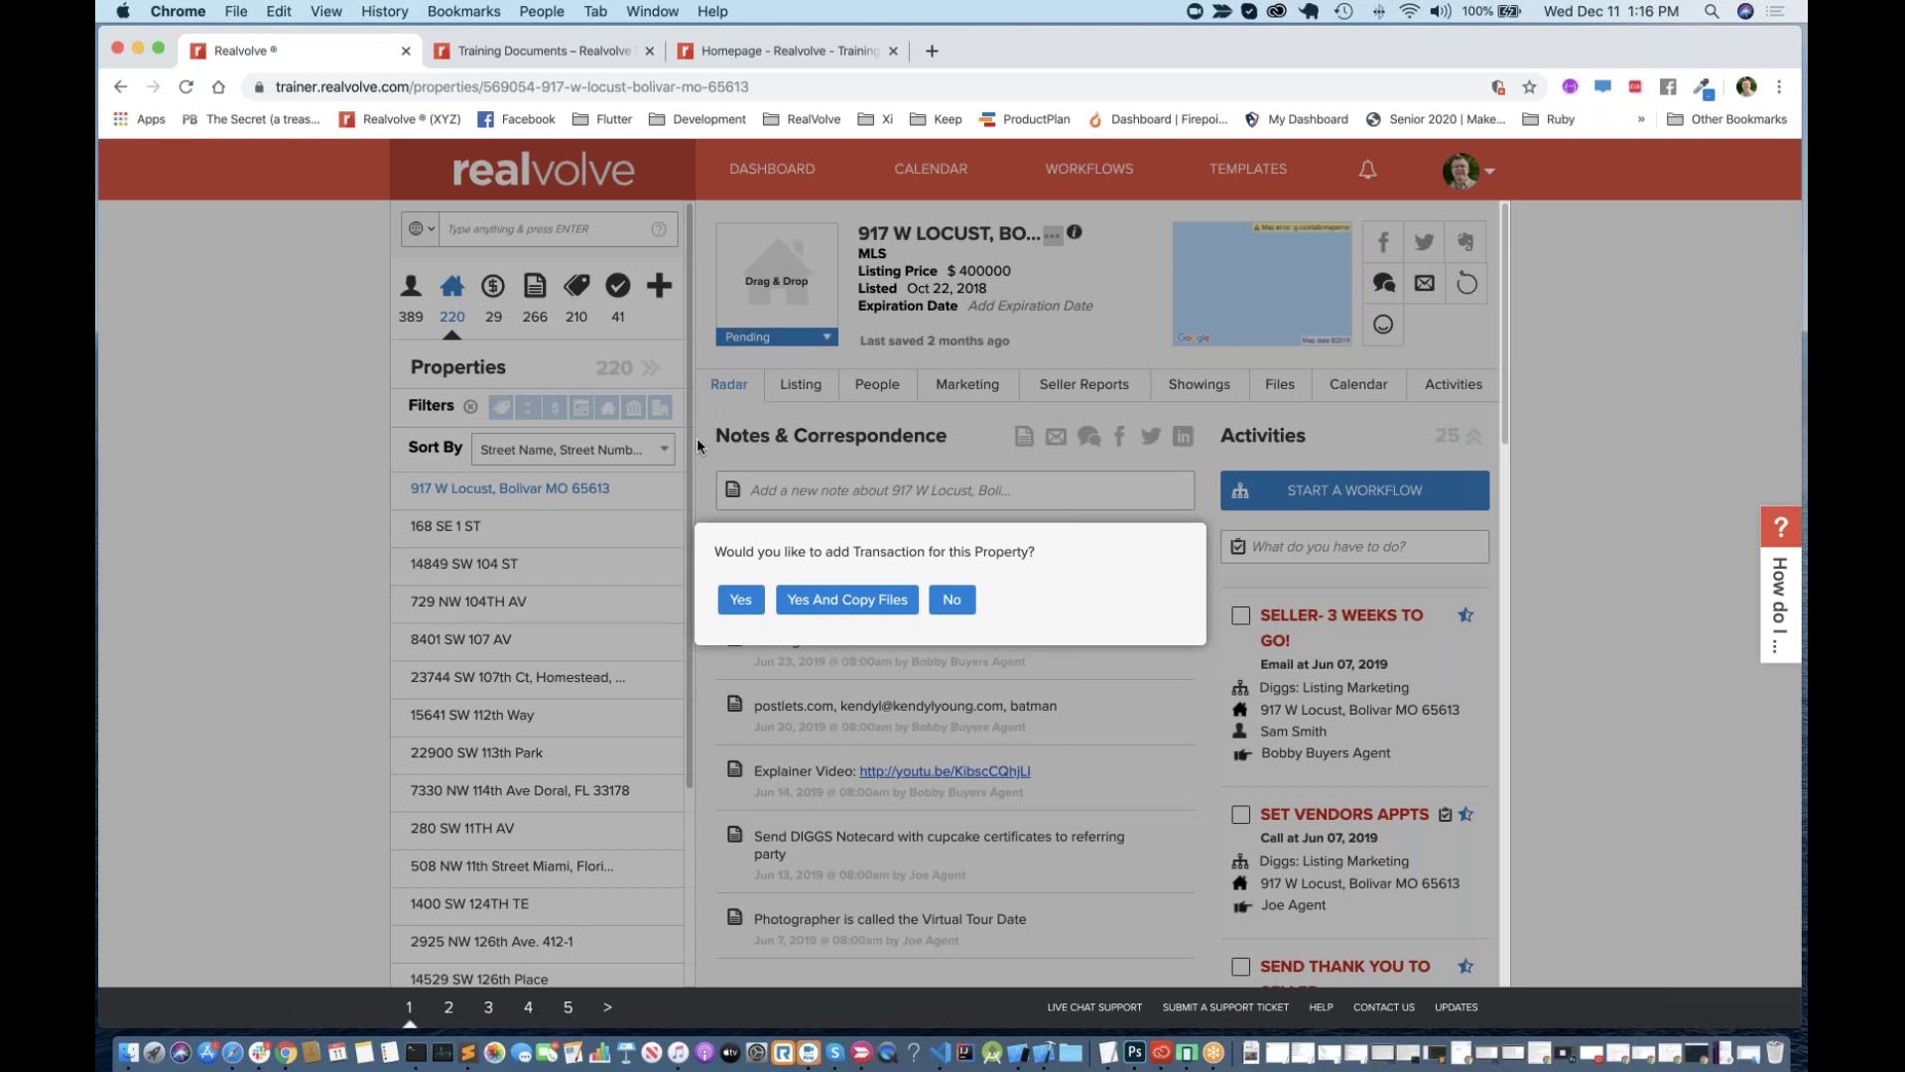
pyautogui.click(754, 603)
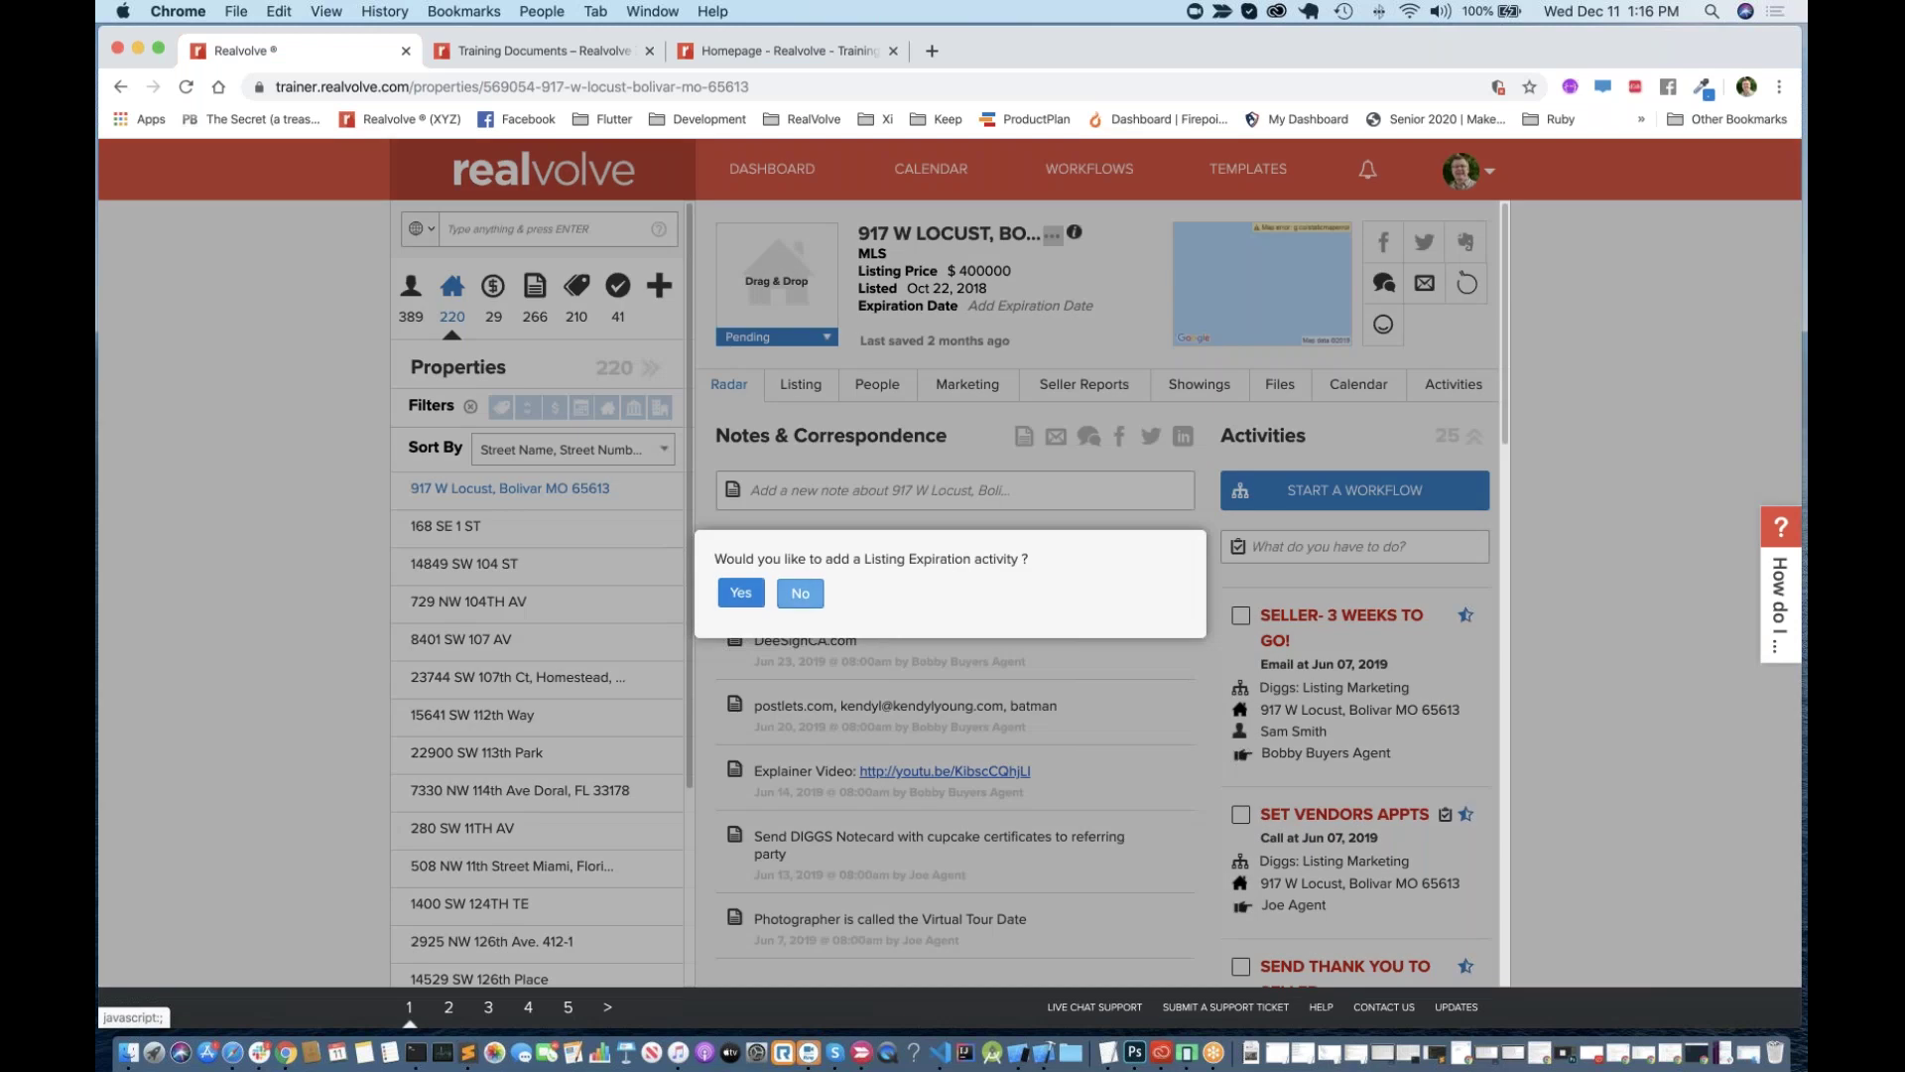
pyautogui.click(749, 595)
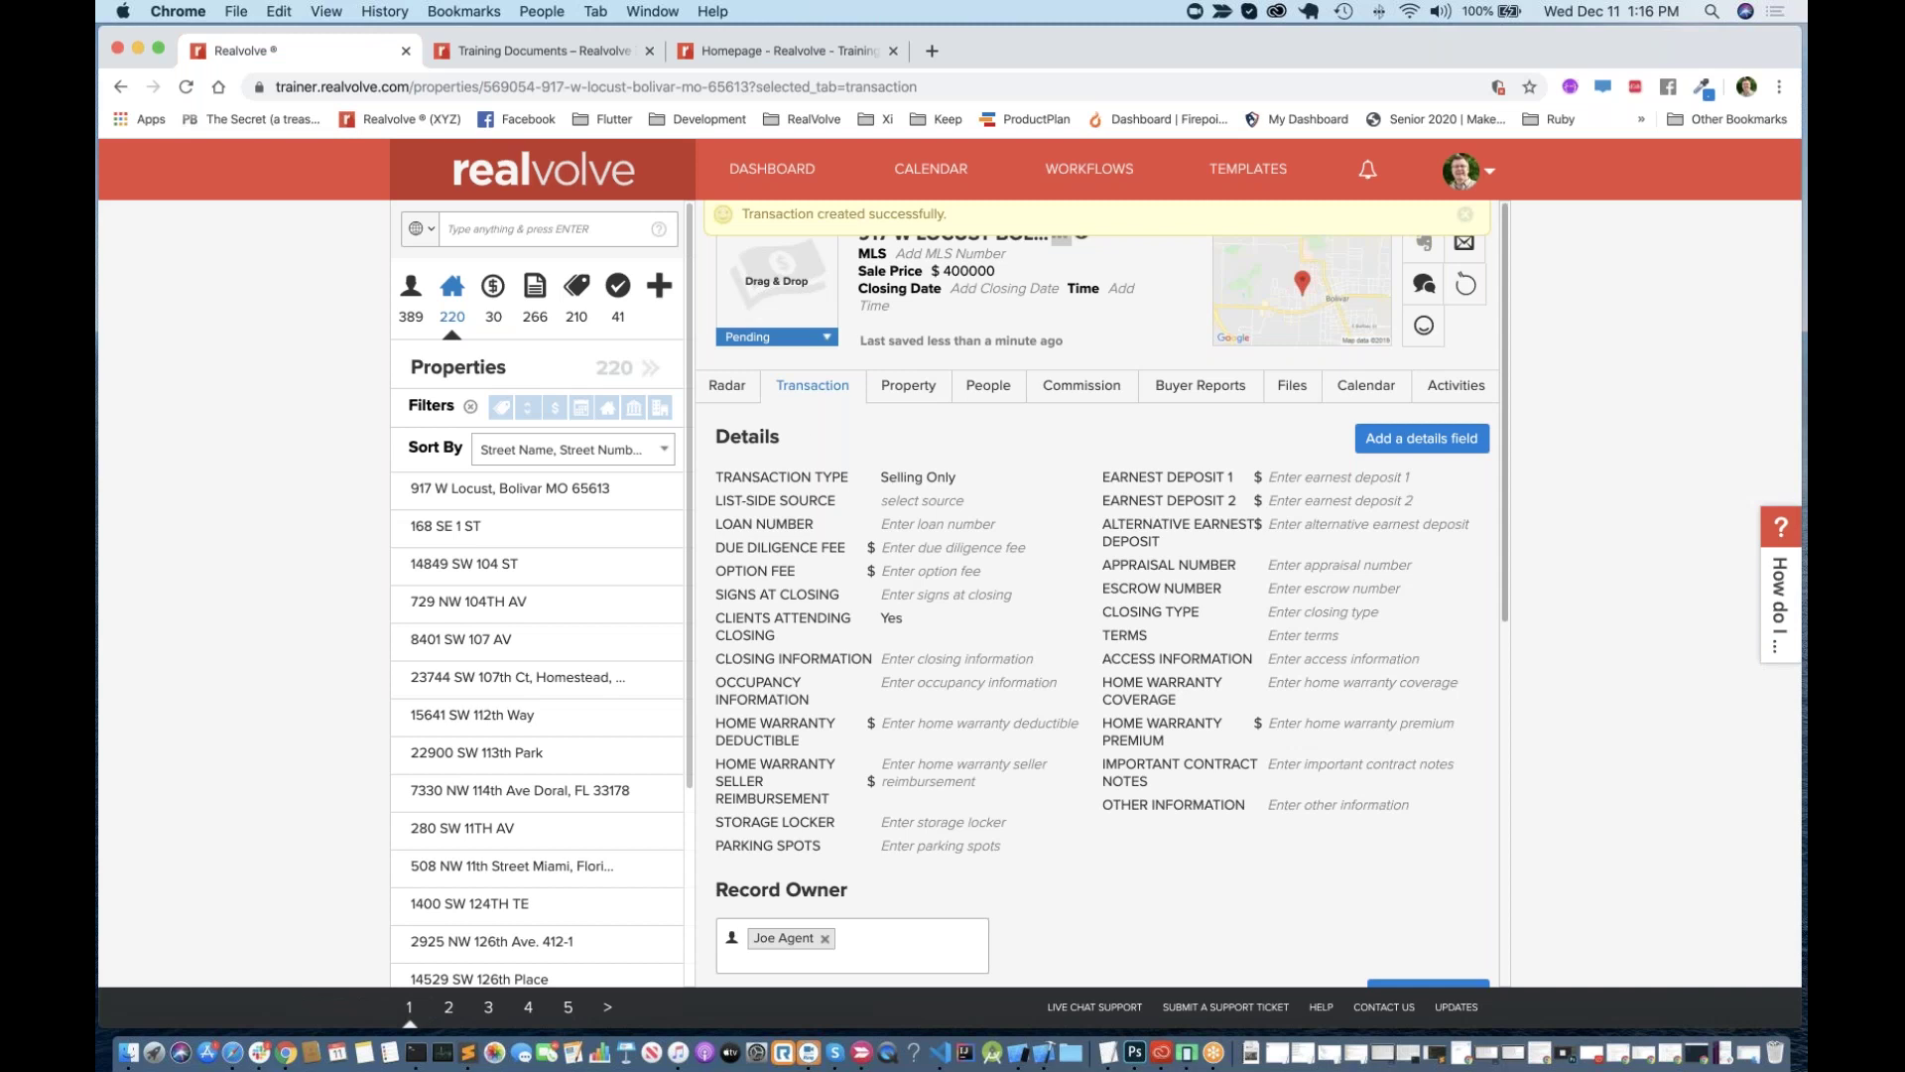
pyautogui.click(1469, 218)
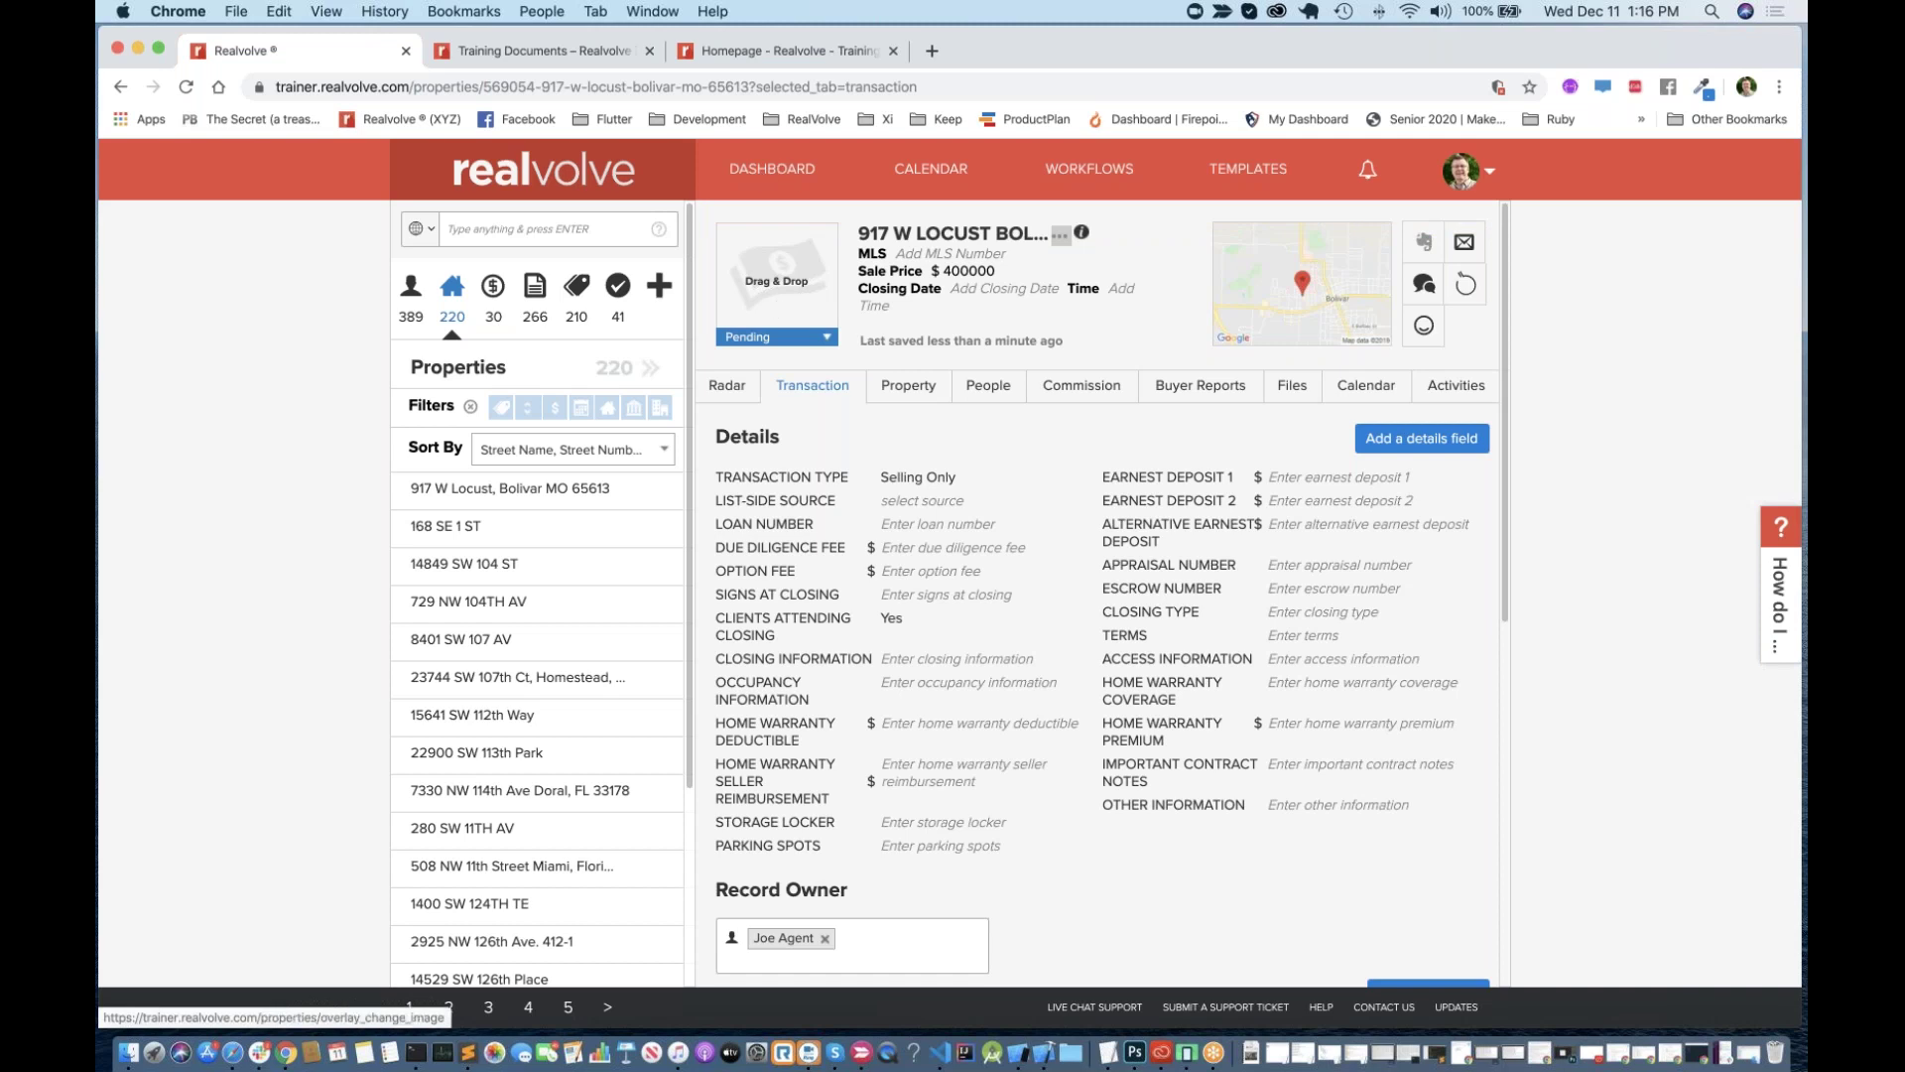
# Step: Set the transaction closing date to December 31, 2019
pyautogui.click(988, 289)
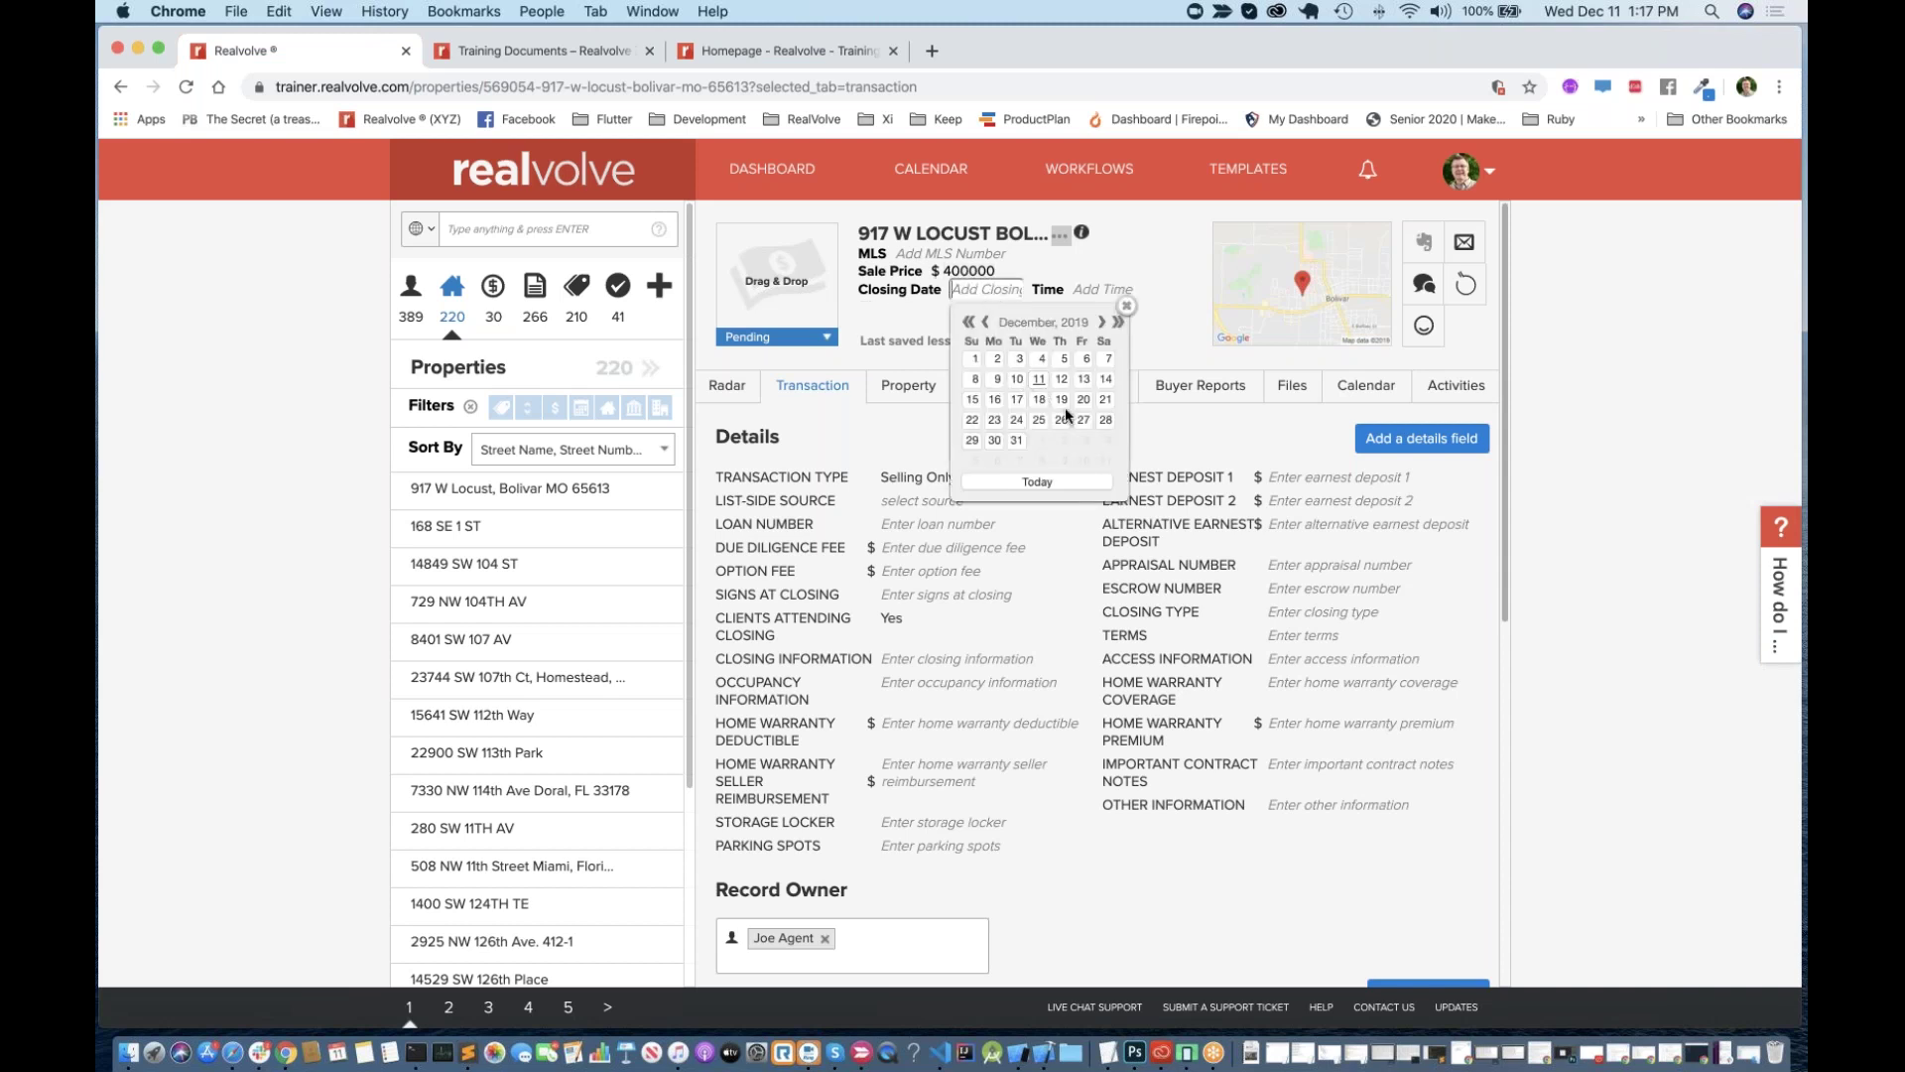
pyautogui.click(1016, 440)
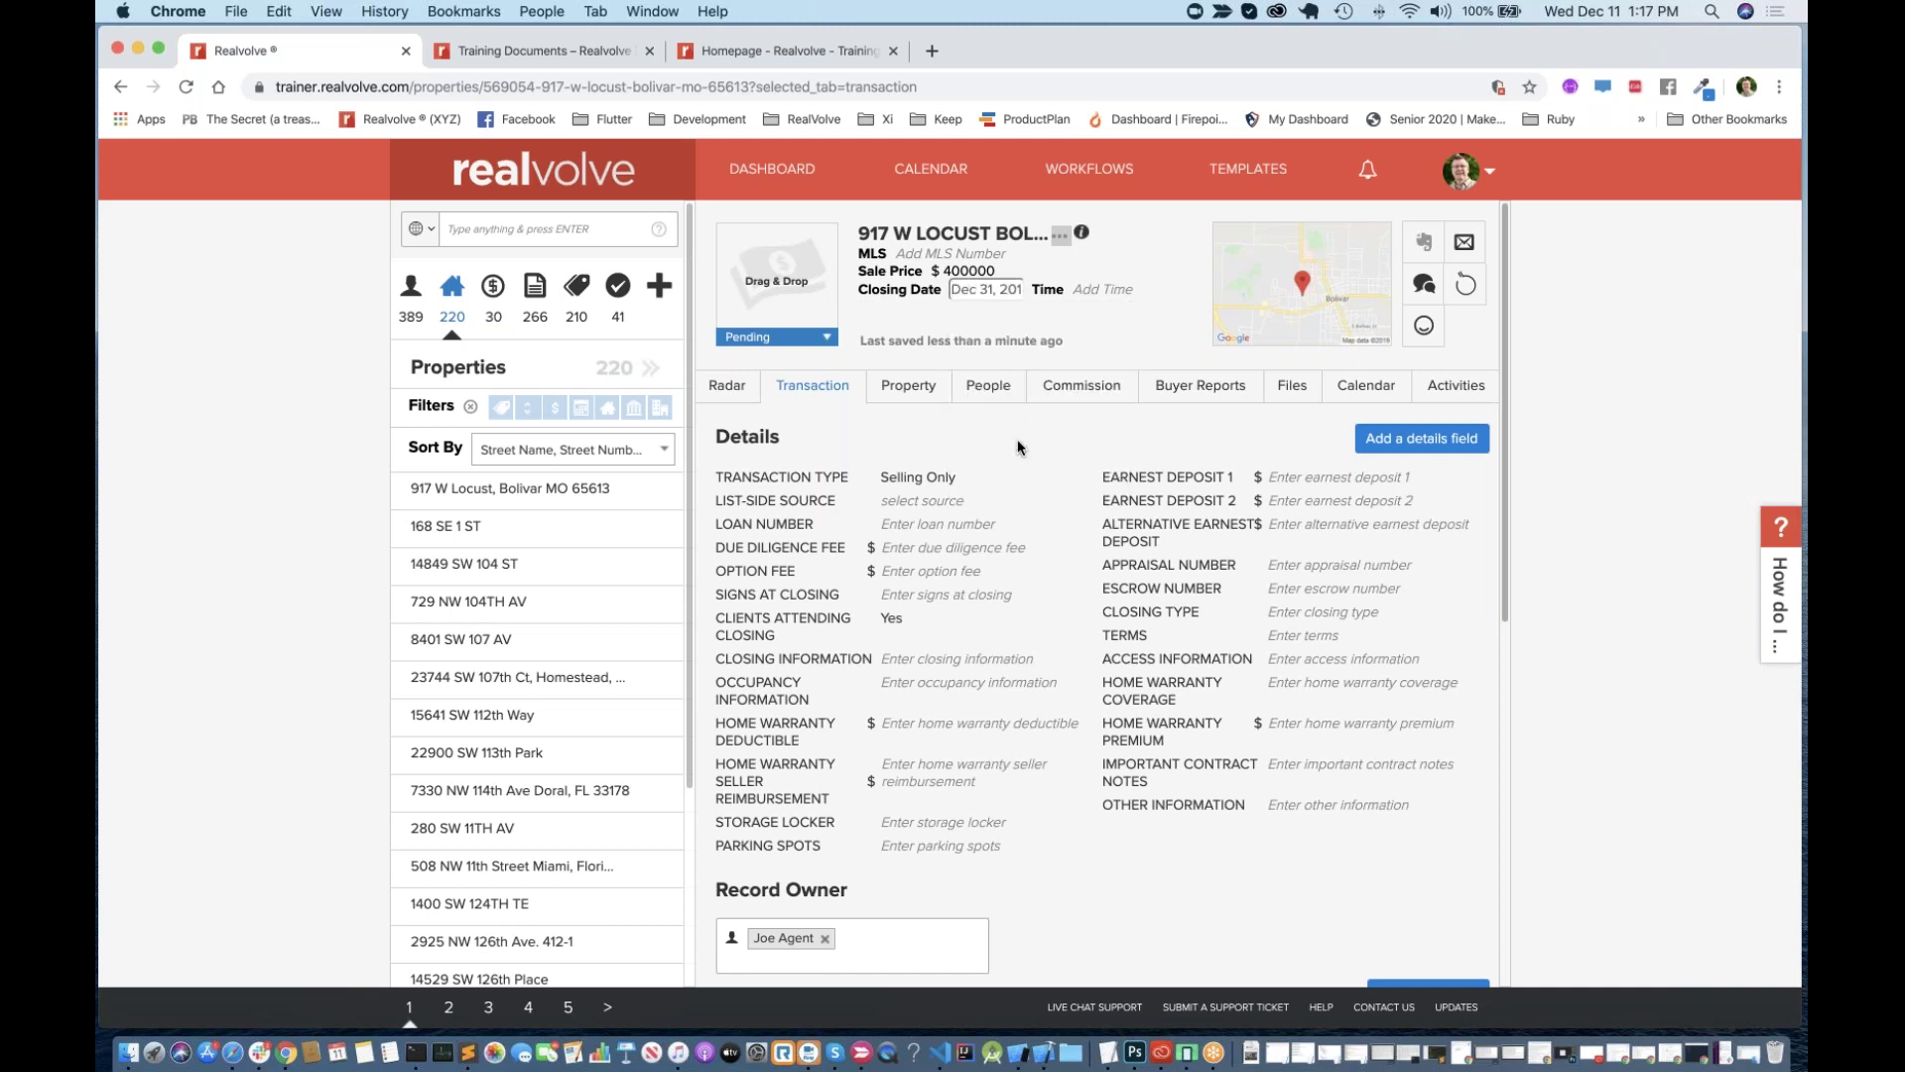
pyautogui.click(1100, 325)
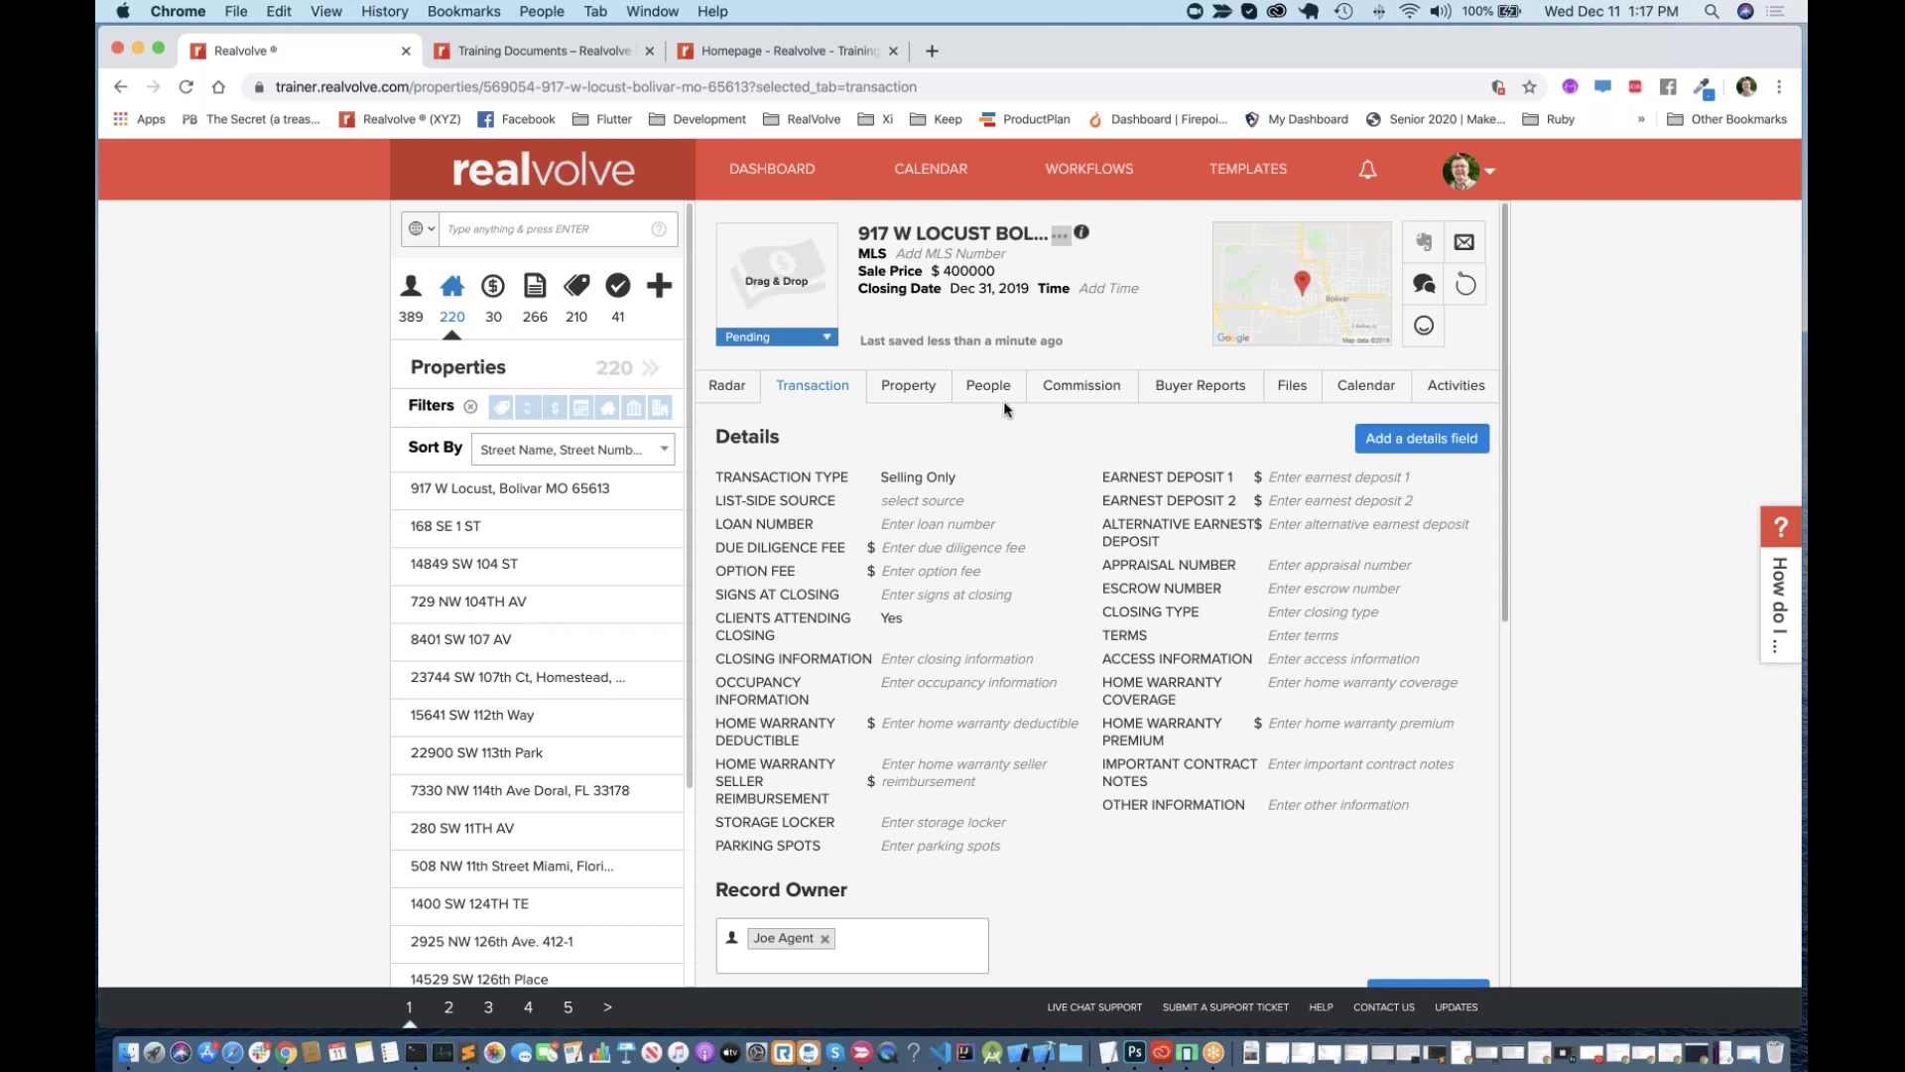
# Step: Set the Transaction Type to Buying Only on the Commission tab
pyautogui.click(1069, 384)
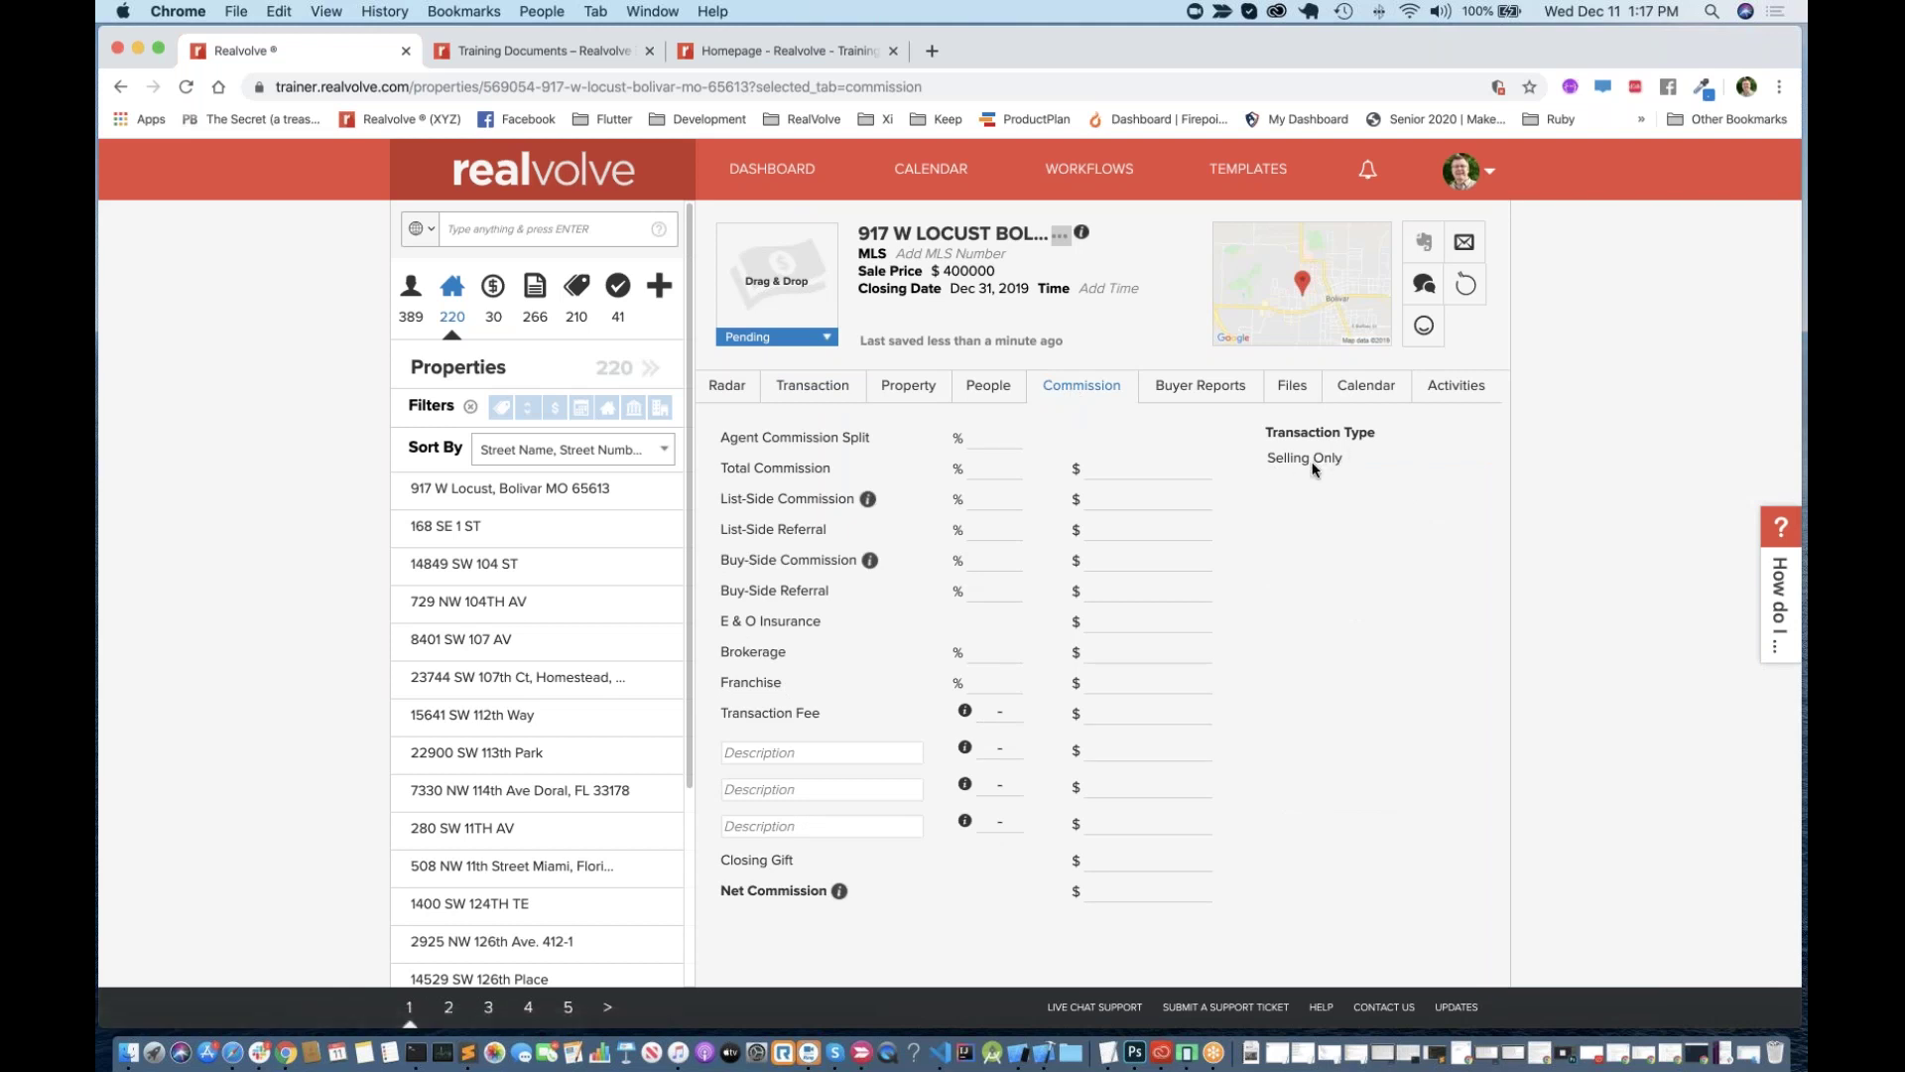
pyautogui.click(1318, 460)
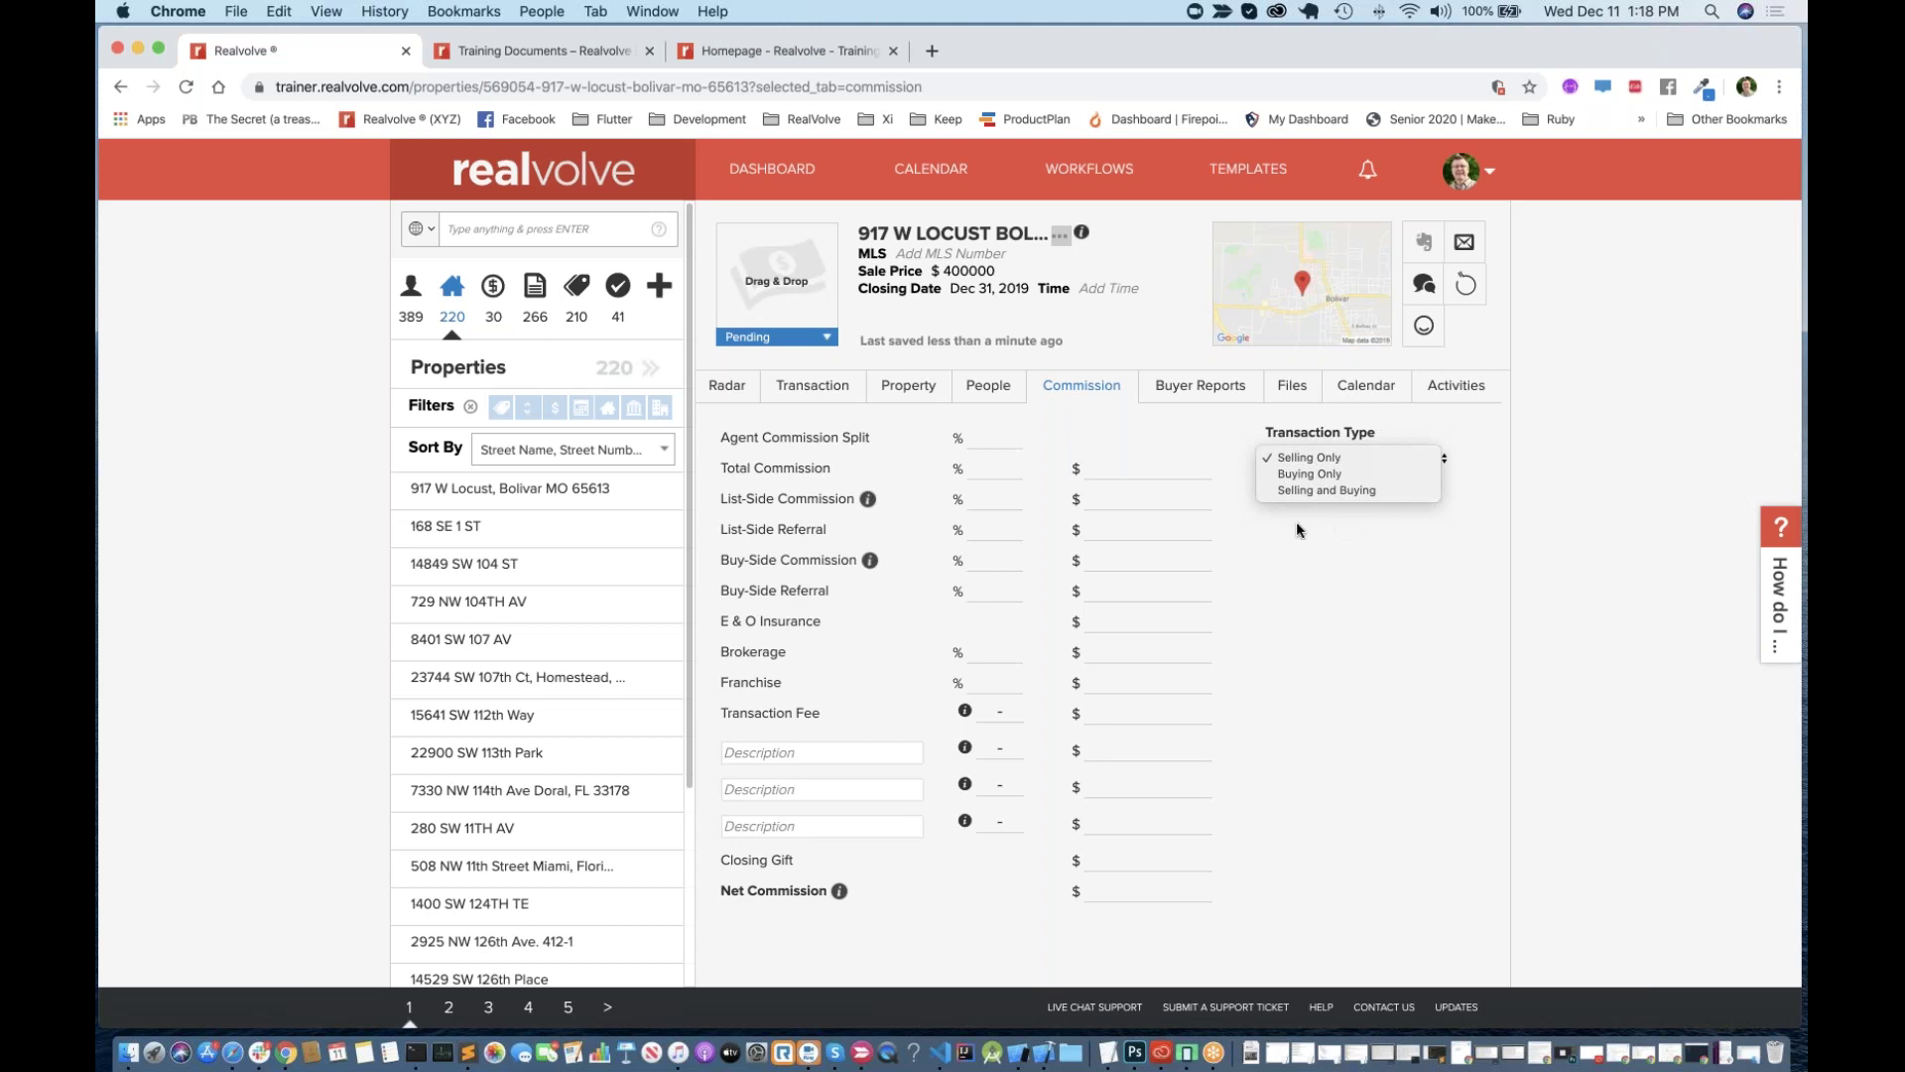
pyautogui.click(1309, 457)
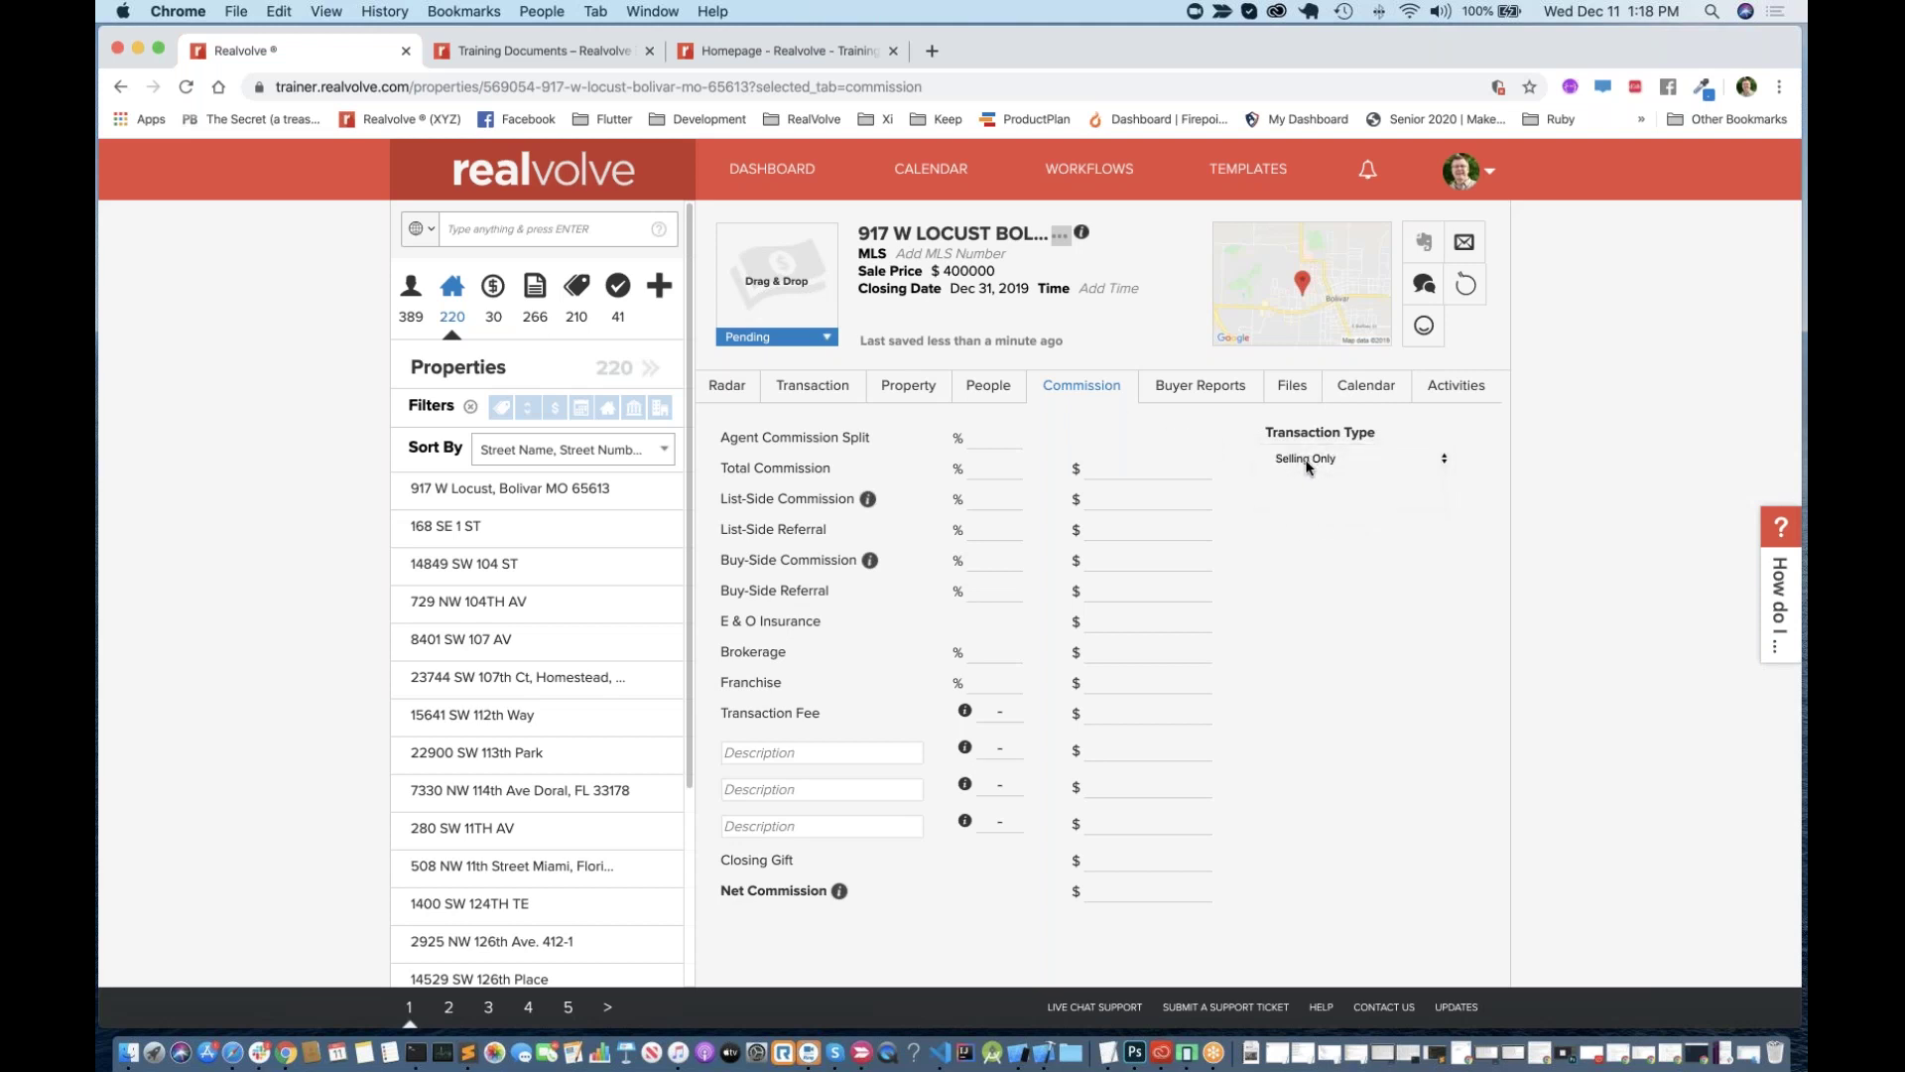
pyautogui.click(1309, 459)
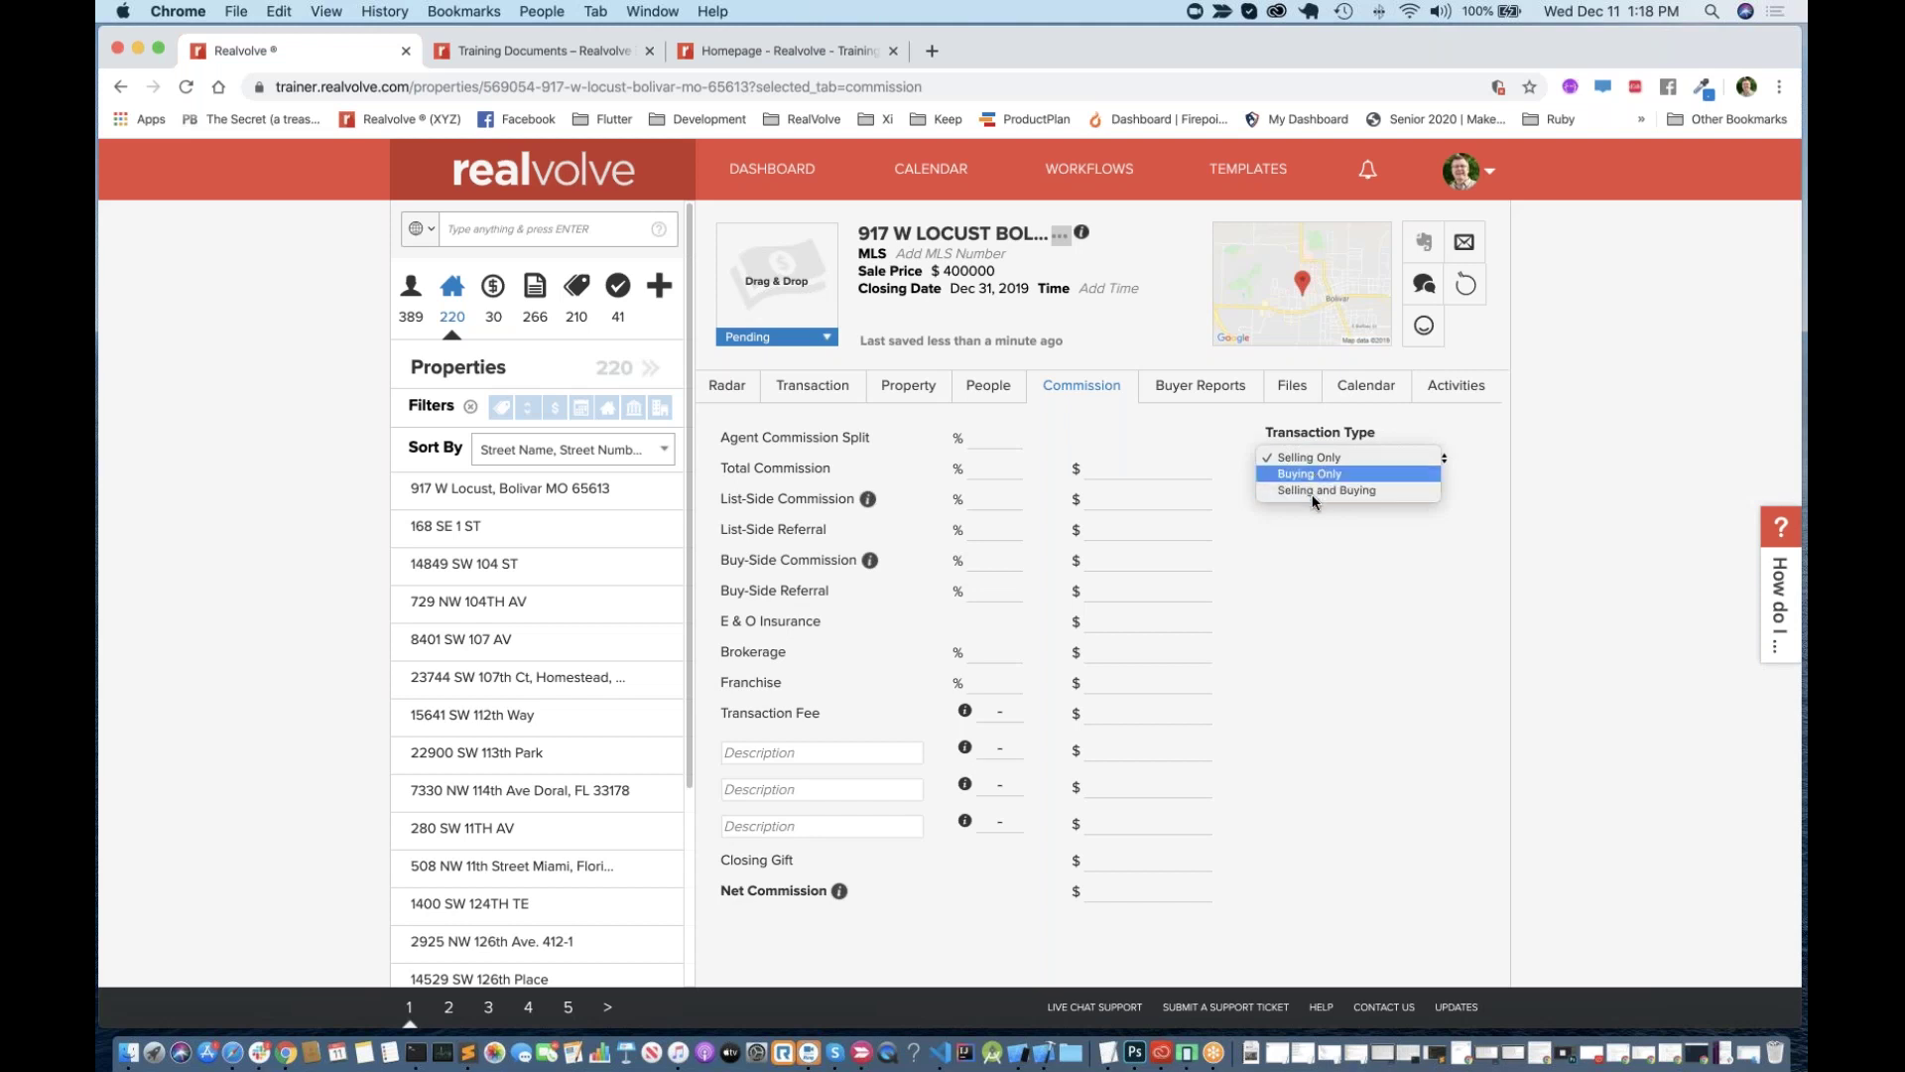
pyautogui.click(1318, 472)
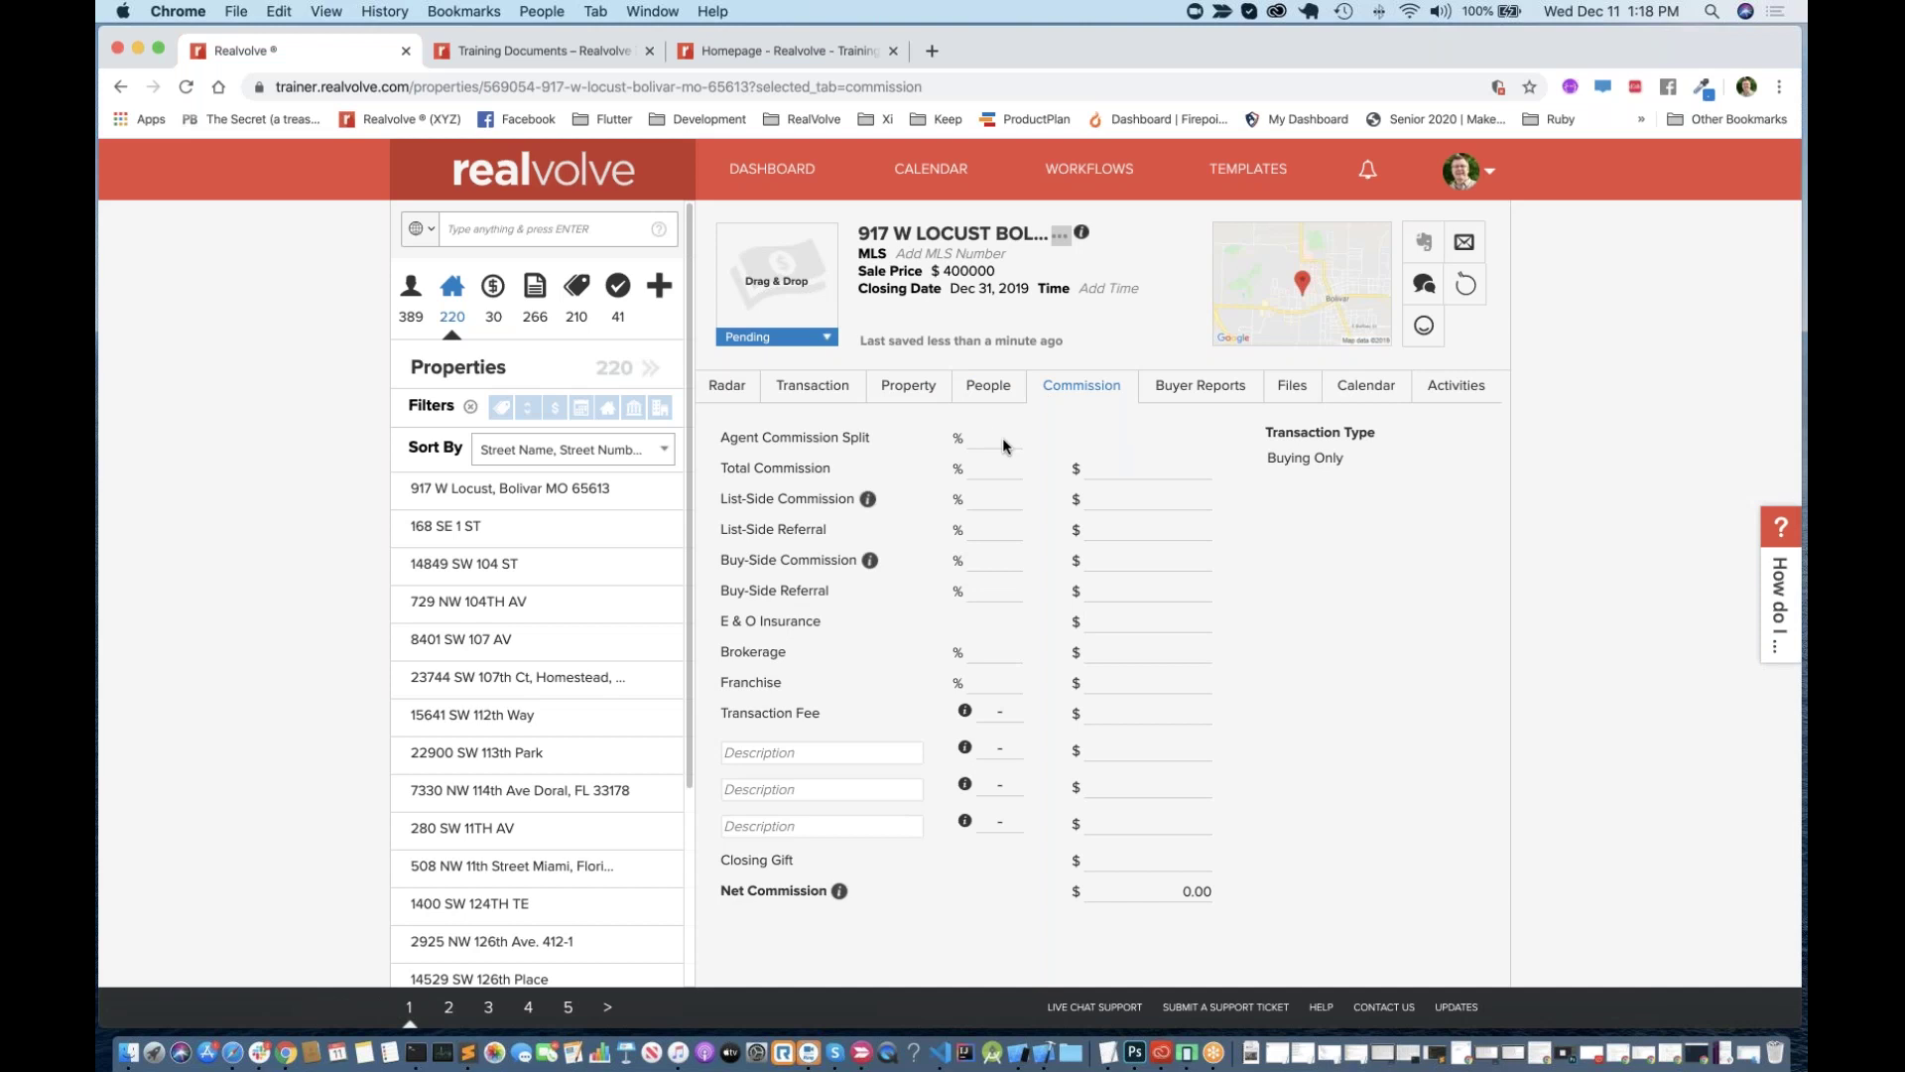
# Step: Enter a 90% agent commission split with 3% list-side and buy-side commissions
pyautogui.write('90')
pyautogui.click(1004, 475)
pyautogui.click(1005, 504)
pyautogui.write('33')
pyautogui.click(997, 553)
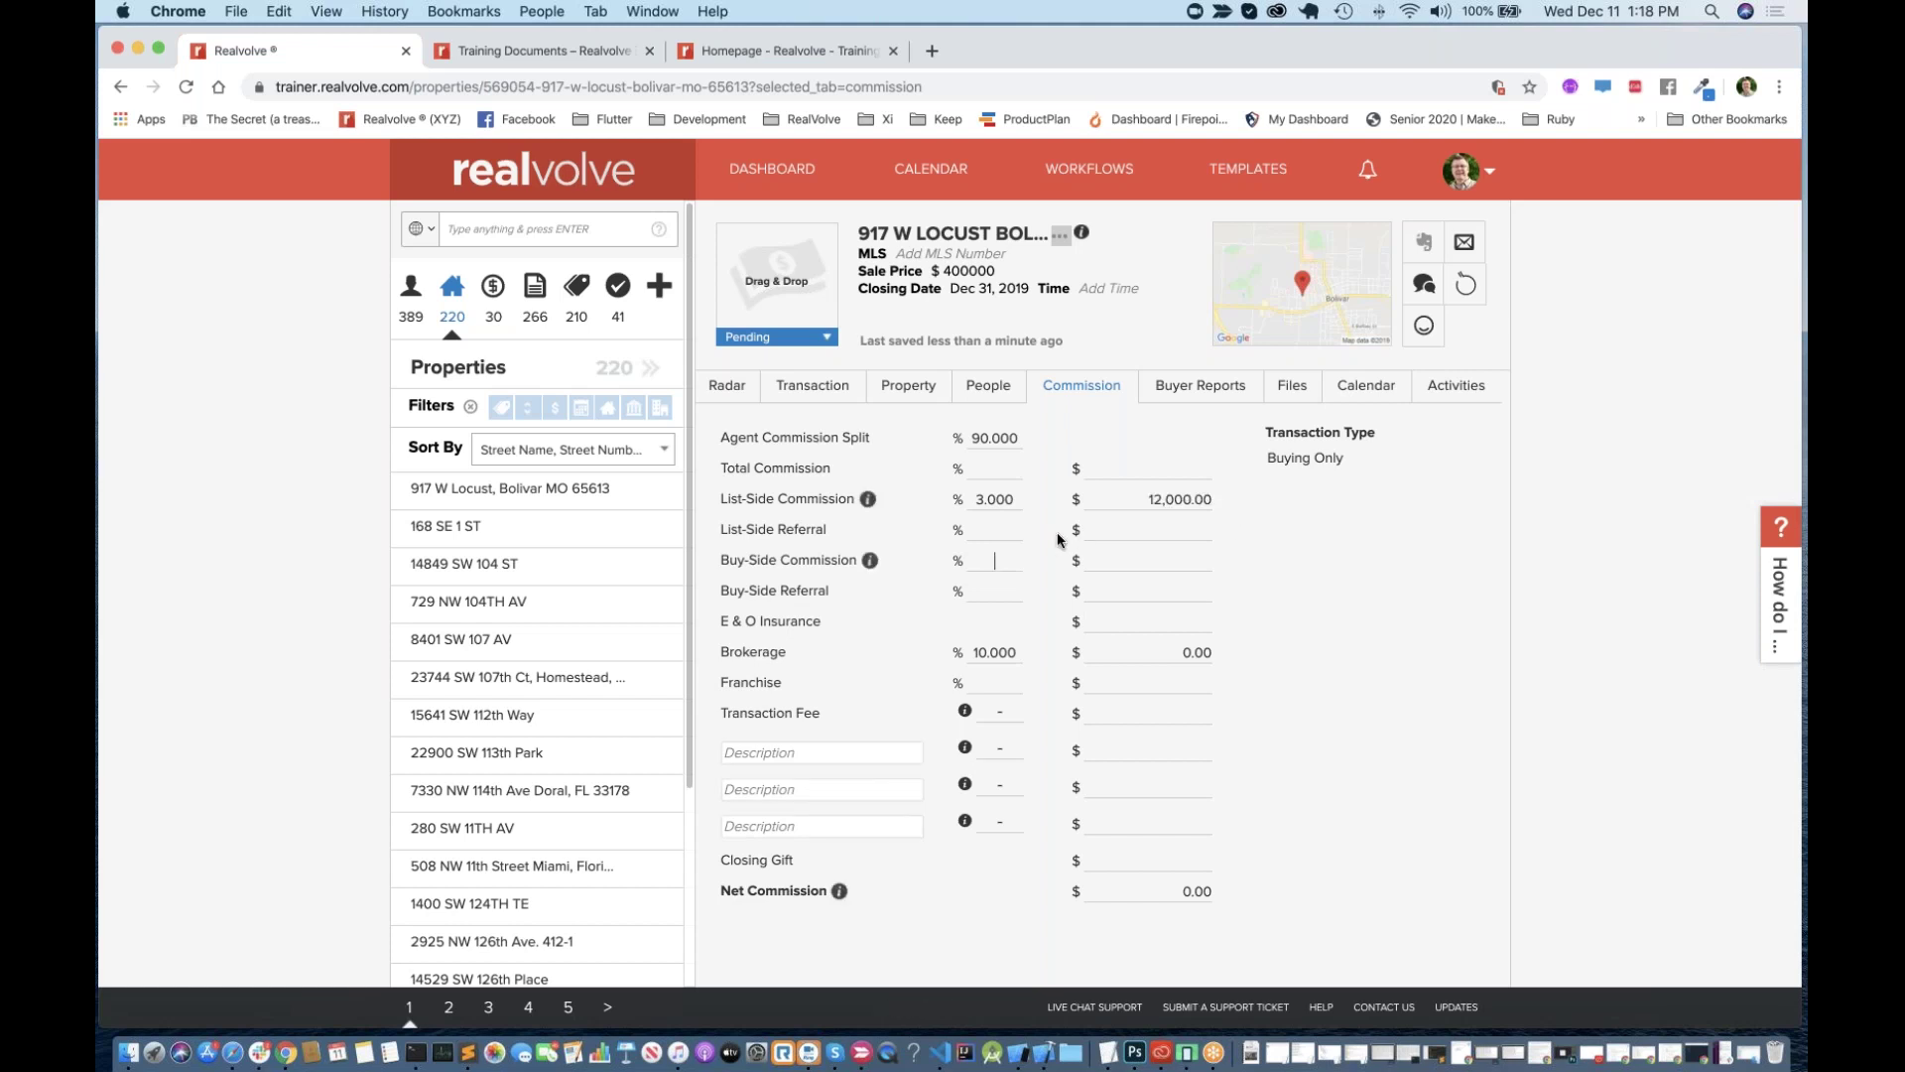
pyautogui.write('3')
pyautogui.press('Tab')
pyautogui.click(990, 387)
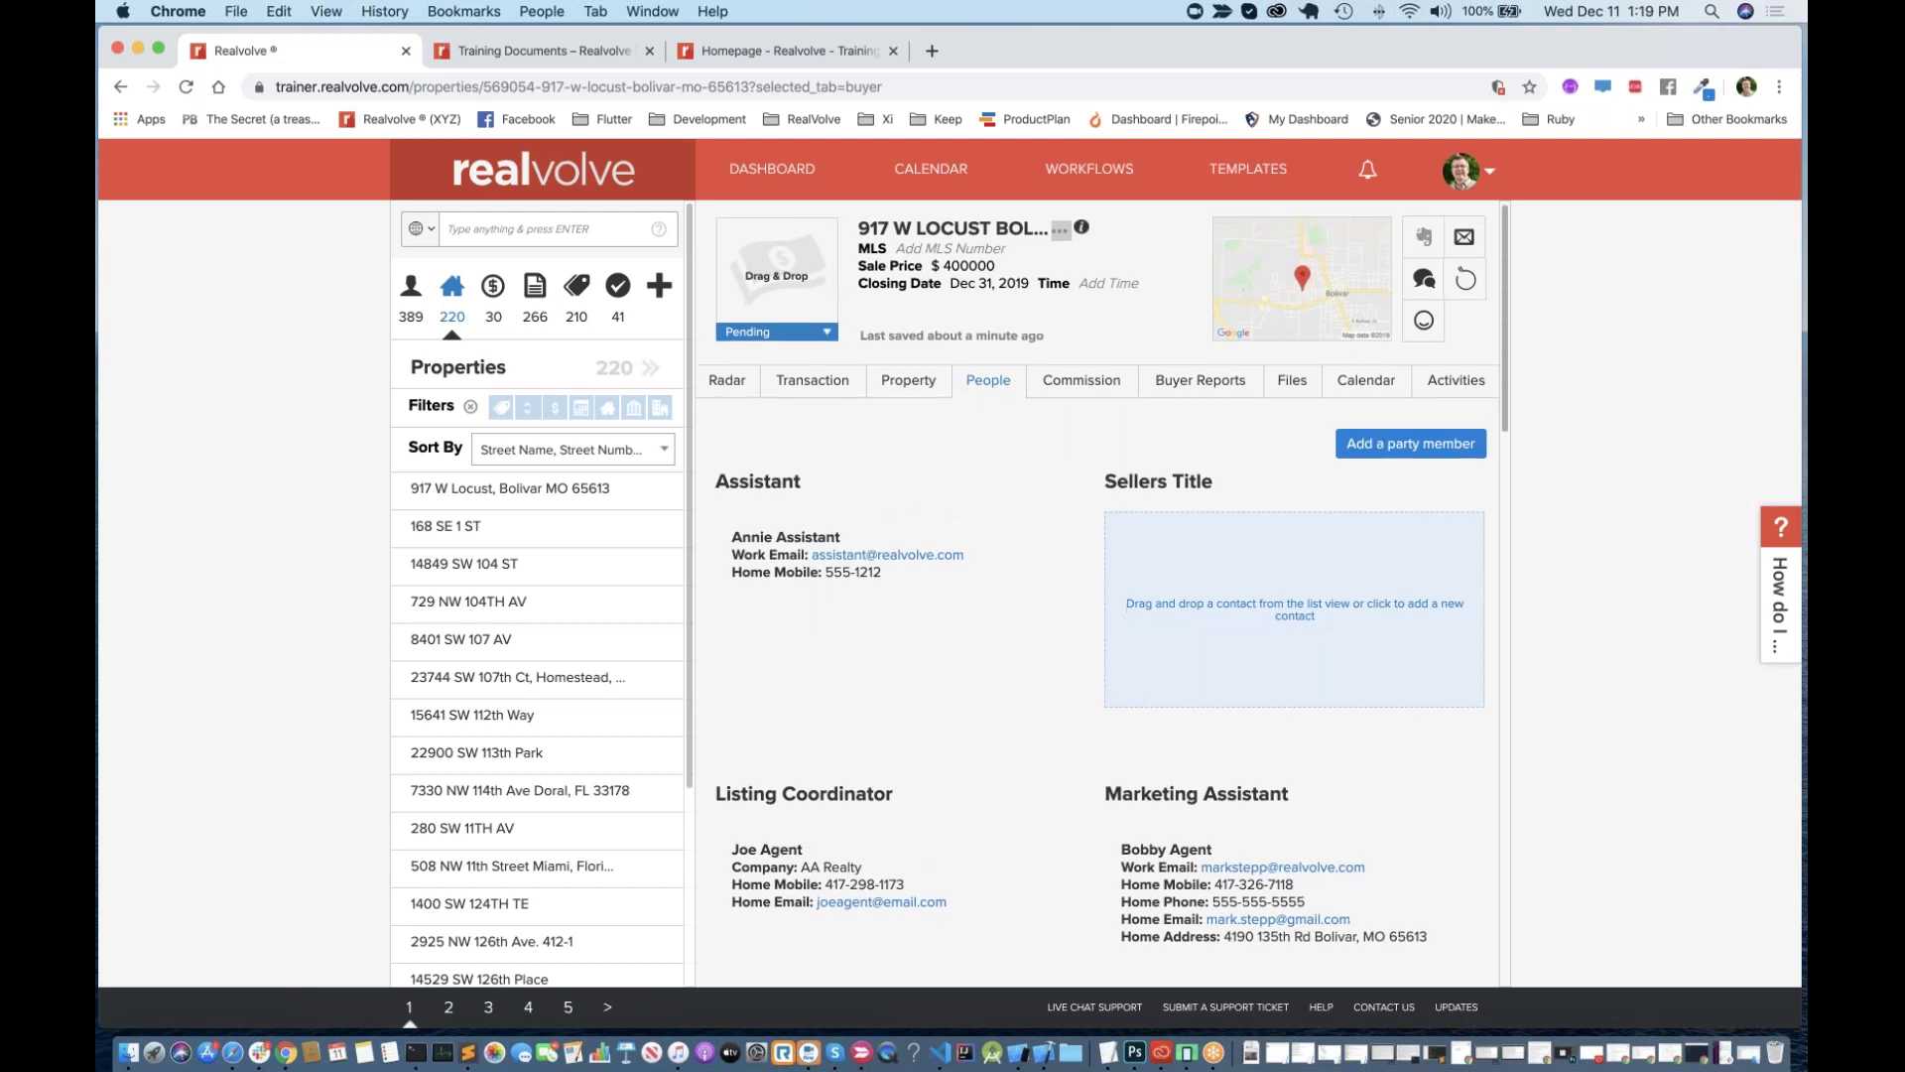
pyautogui.scroll(-8, 1133, 689)
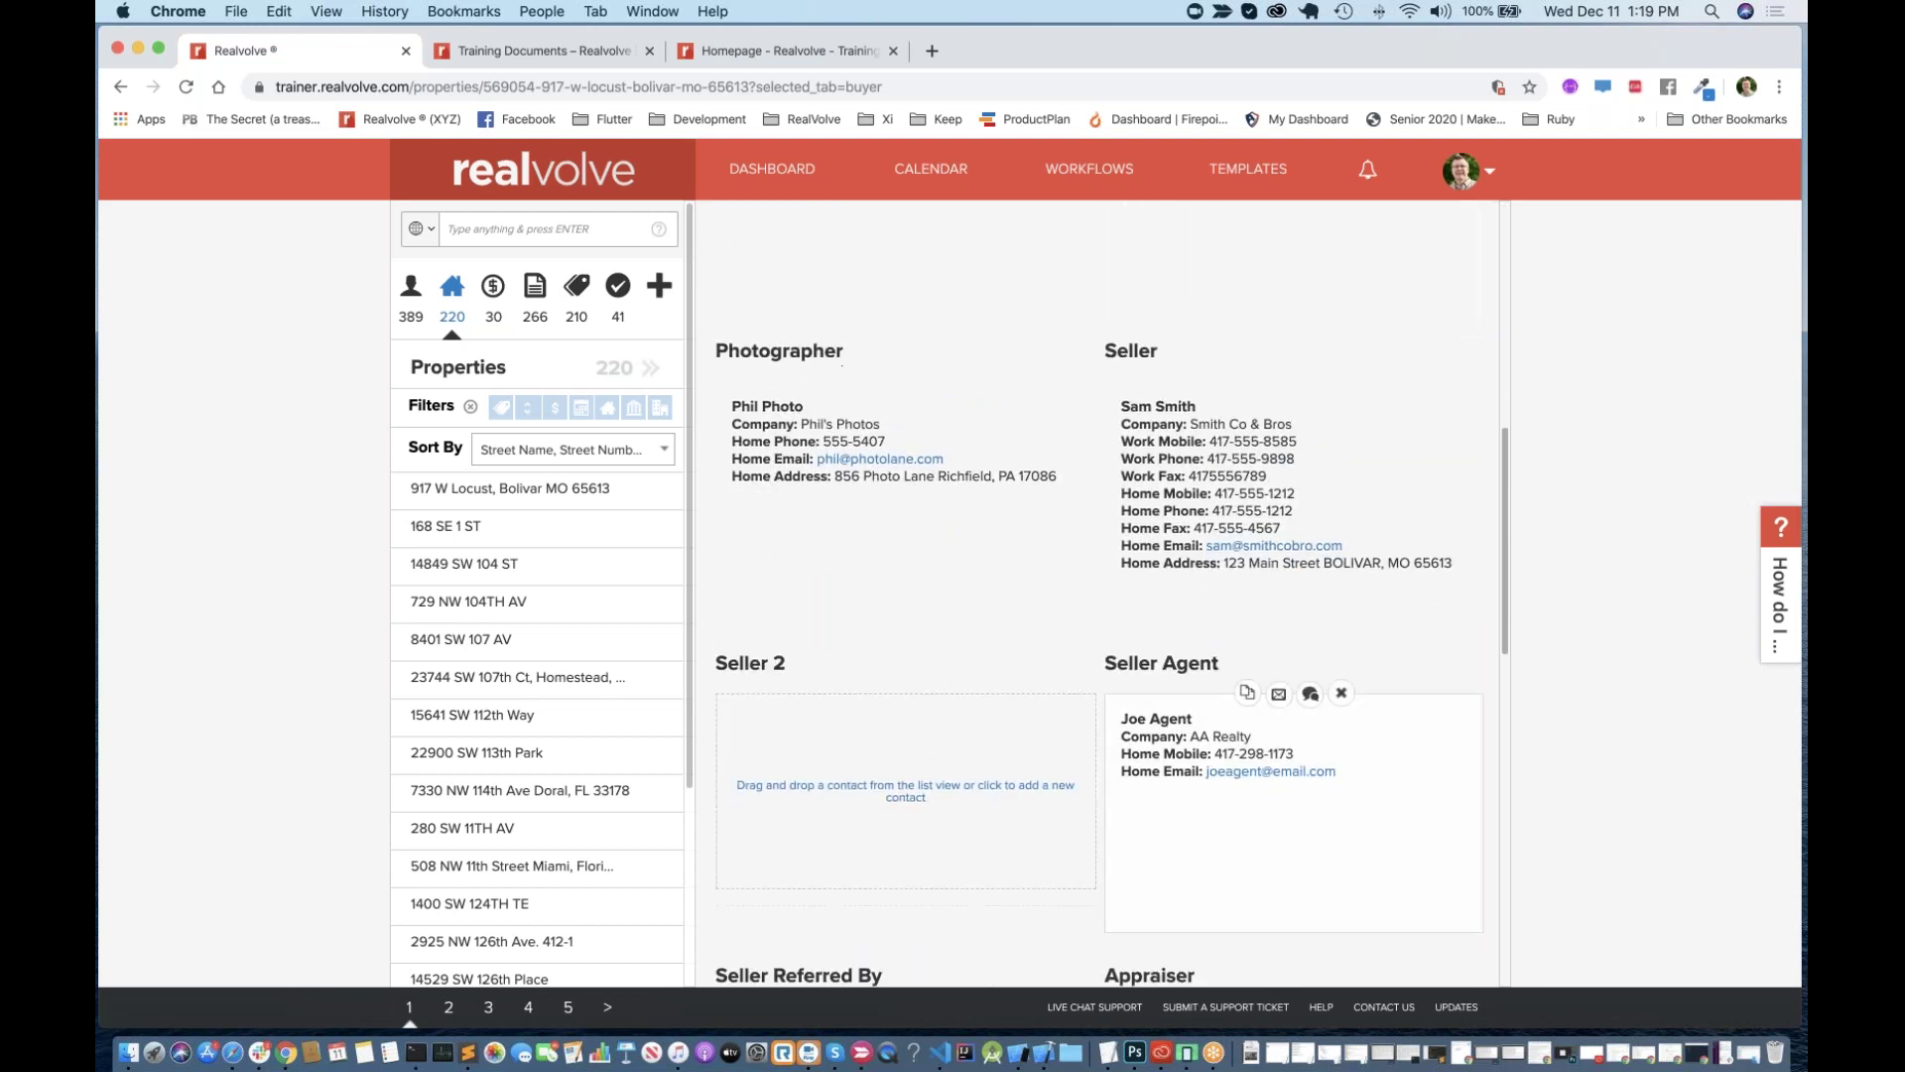
pyautogui.scroll(-2, 1205, 687)
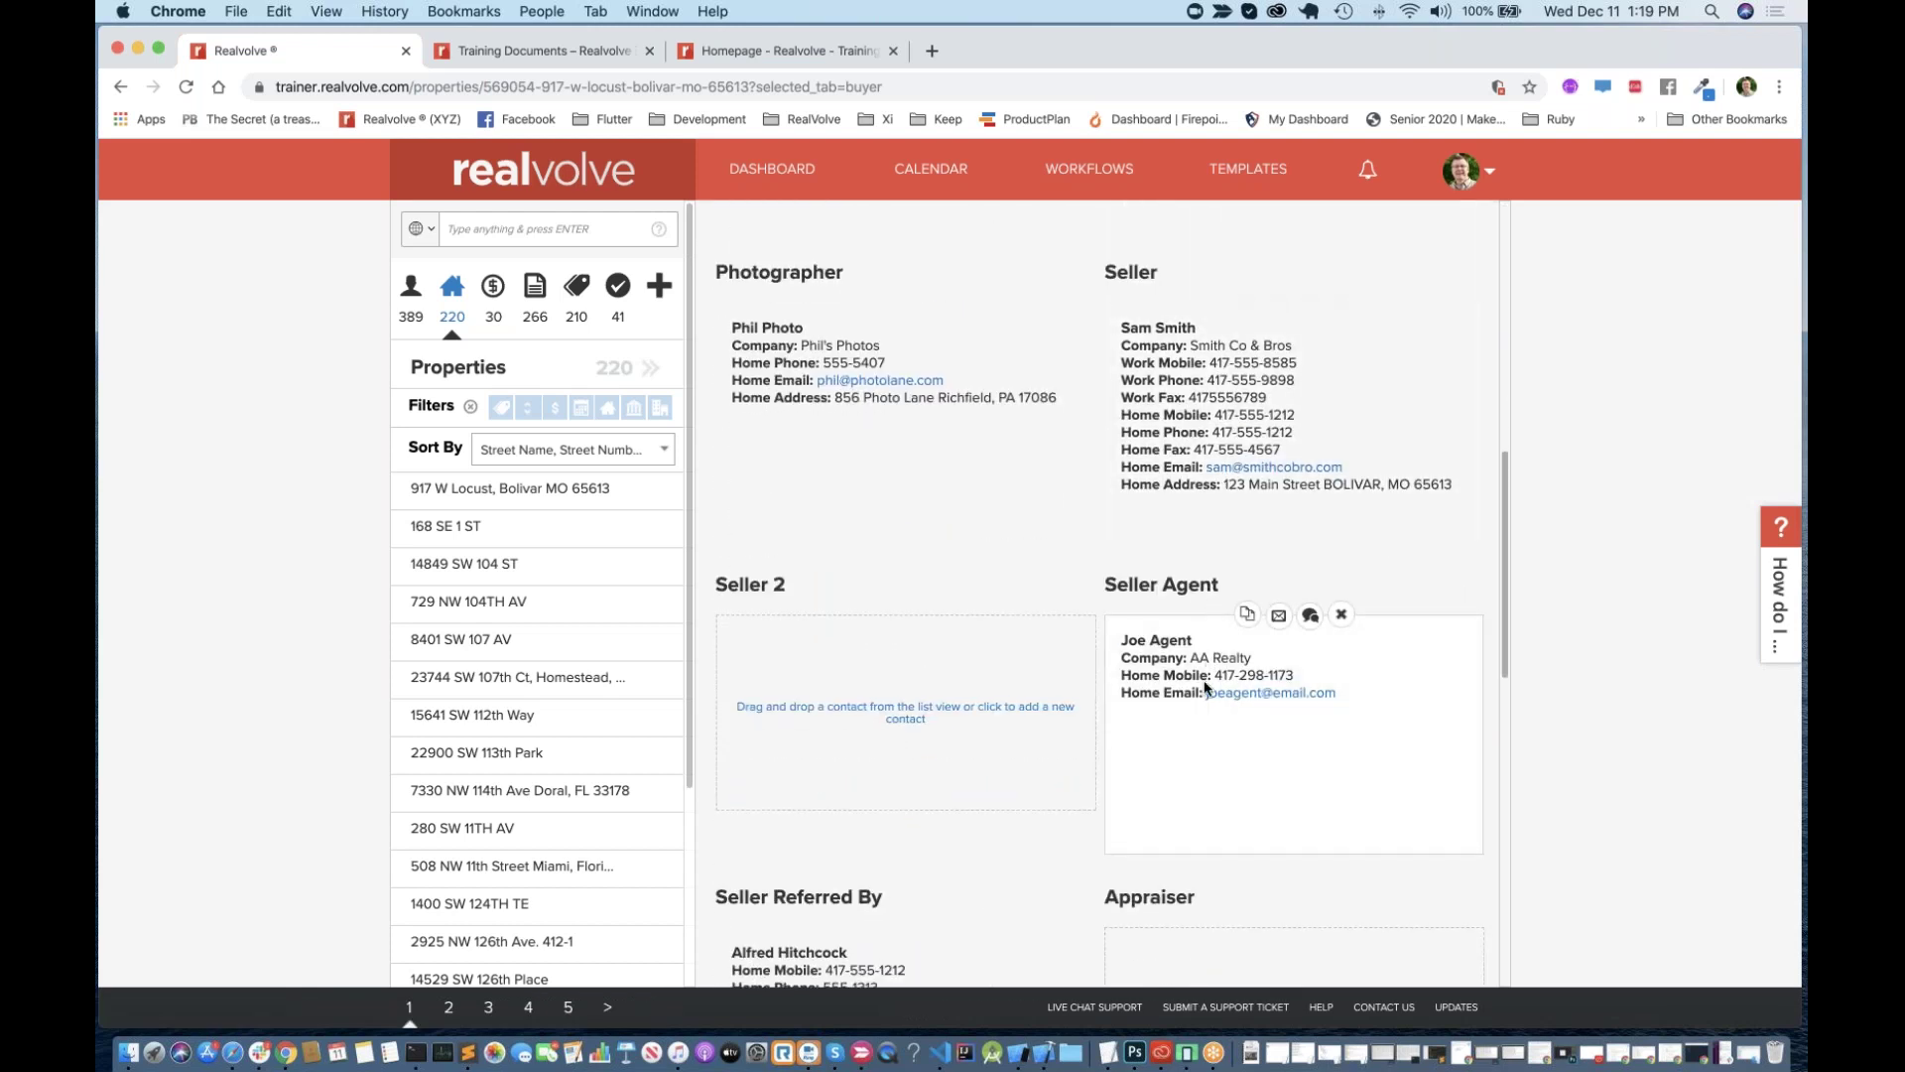
pyautogui.scroll(-10, 1205, 687)
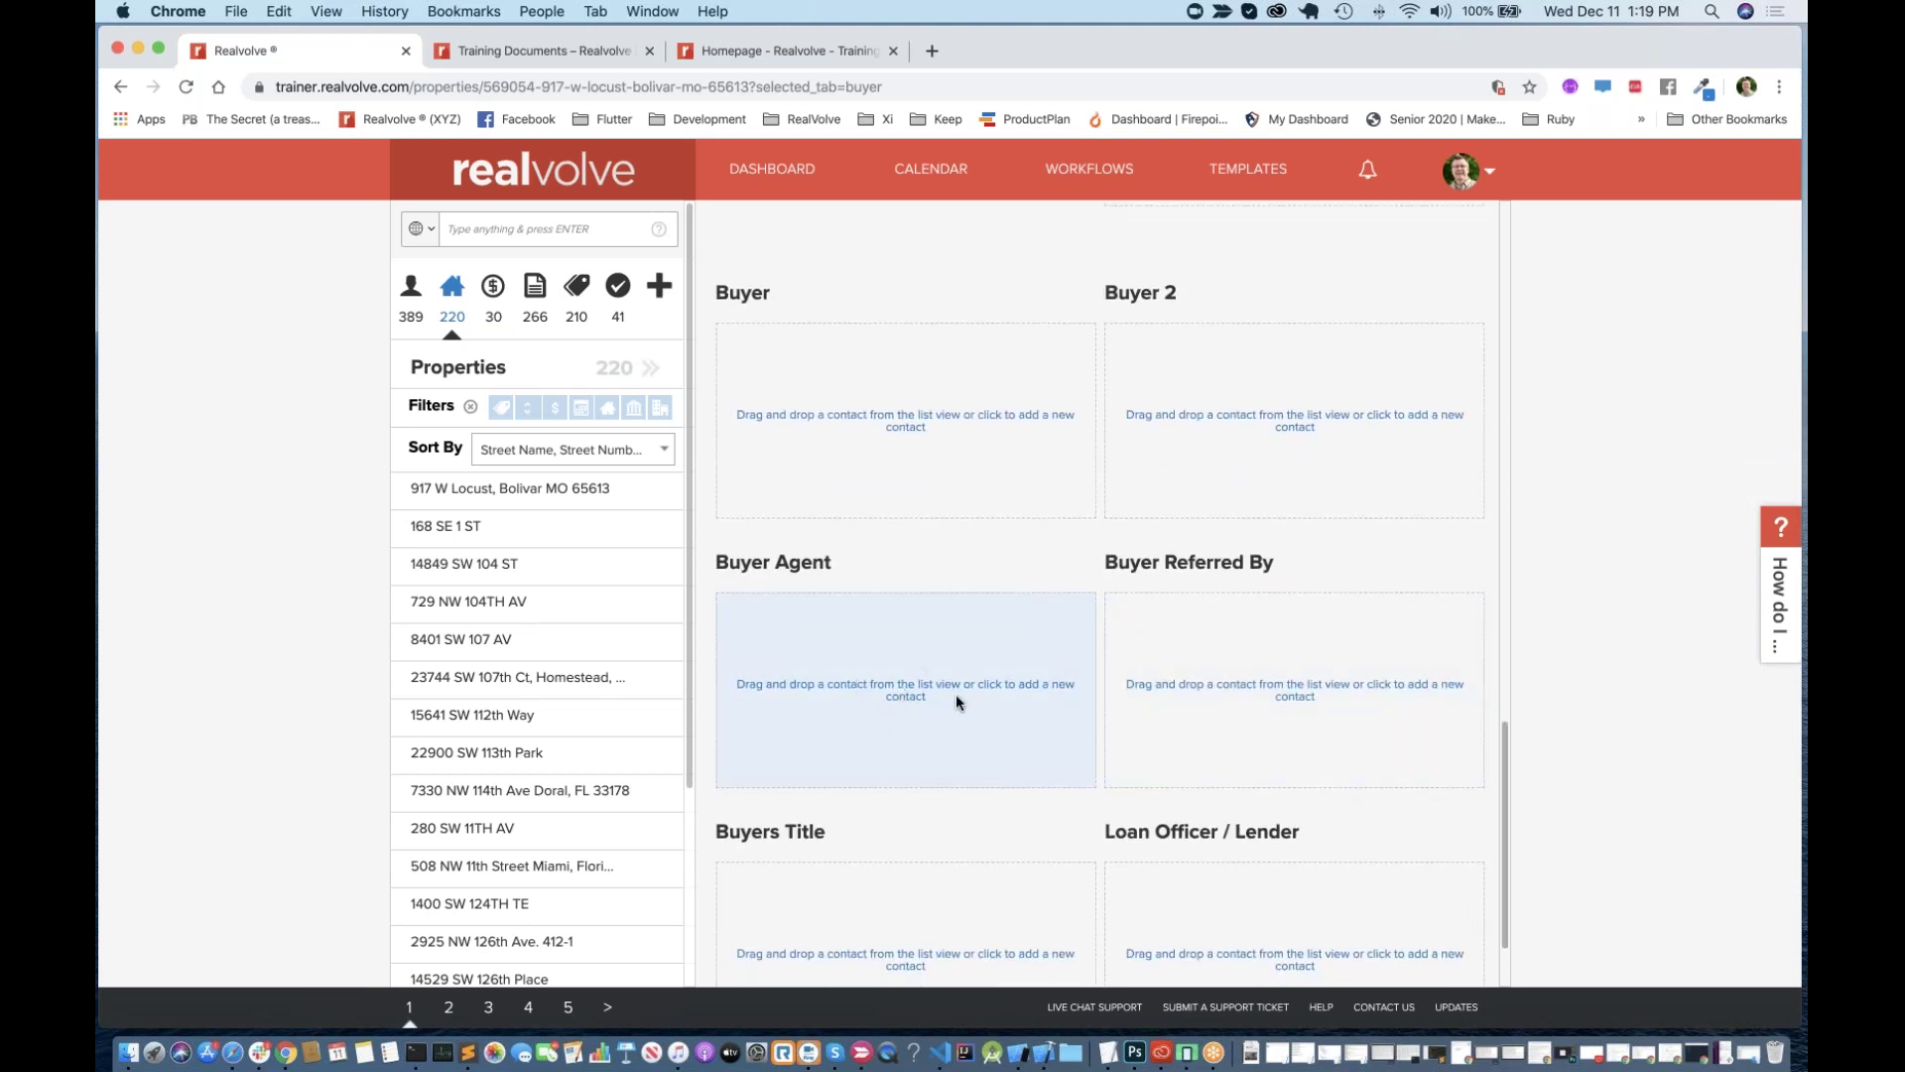
pyautogui.scroll(1, 957, 702)
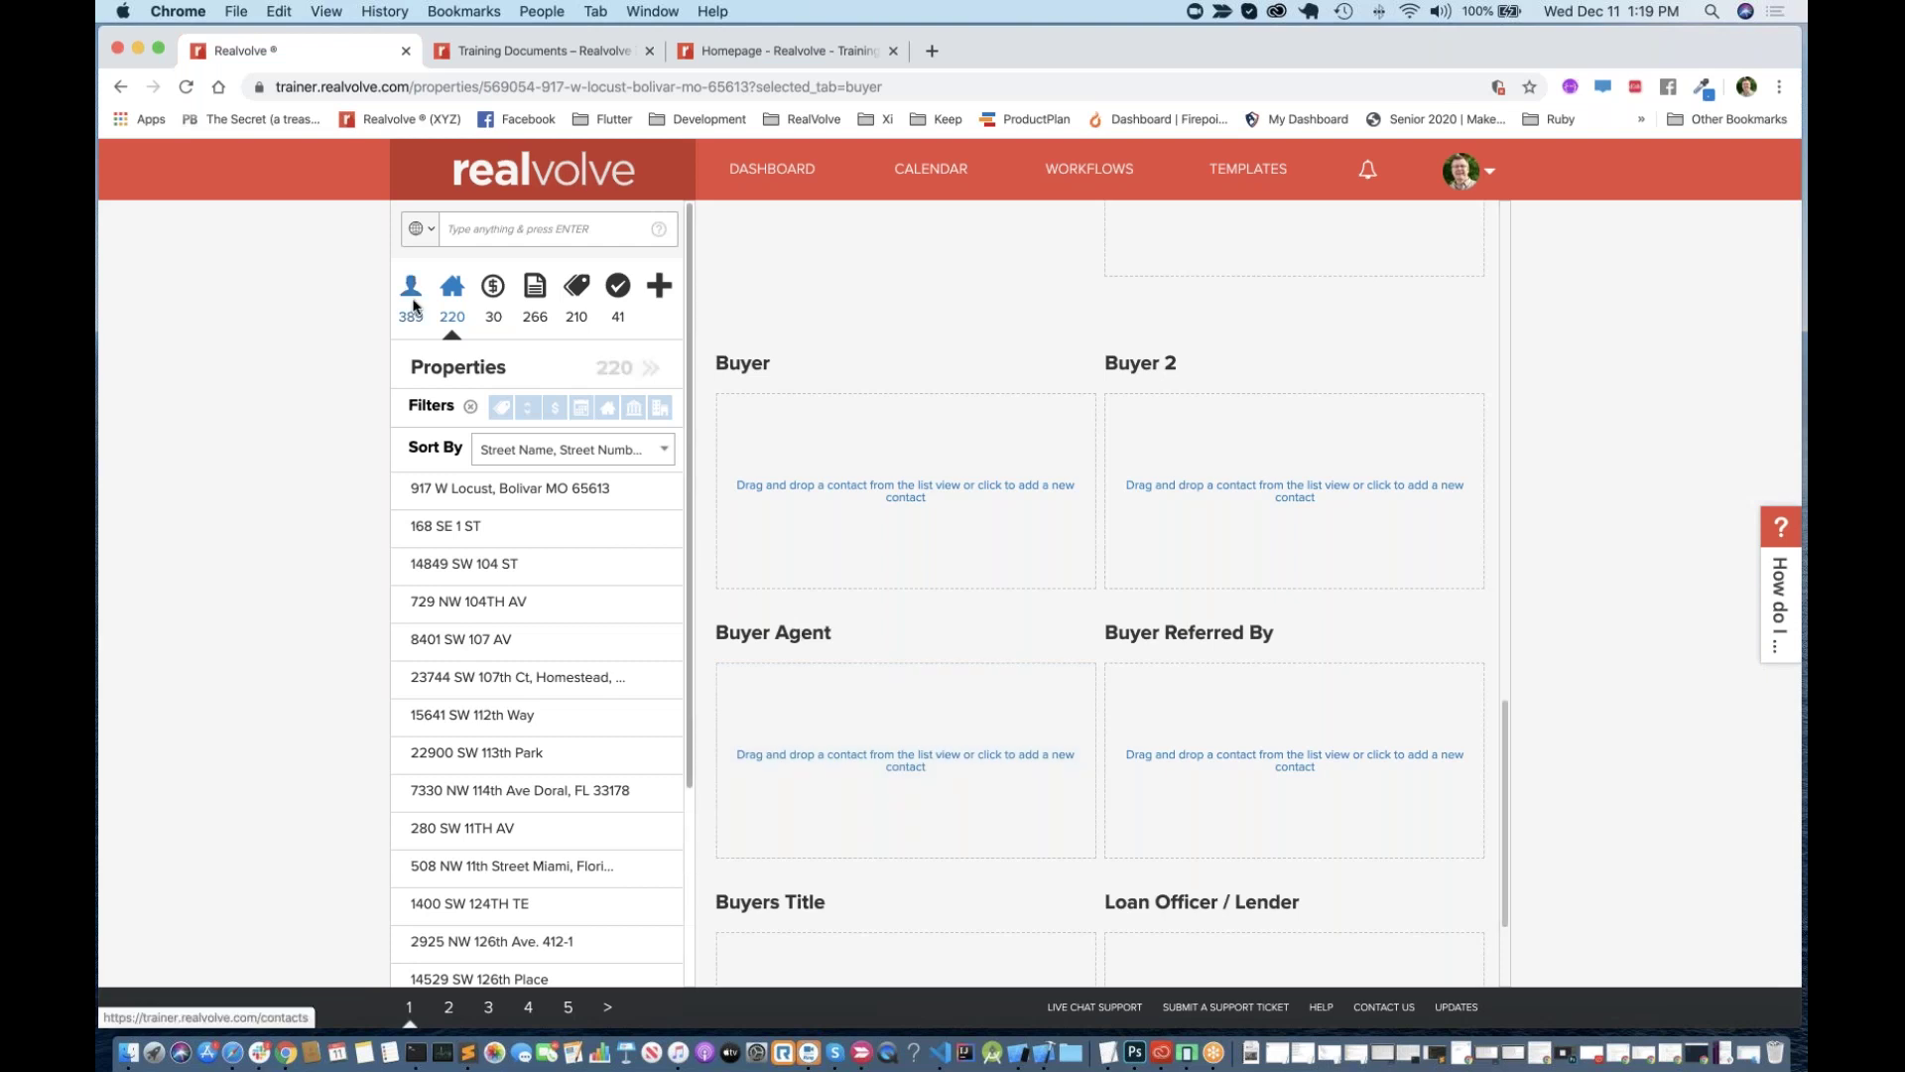
pyautogui.click(496, 232)
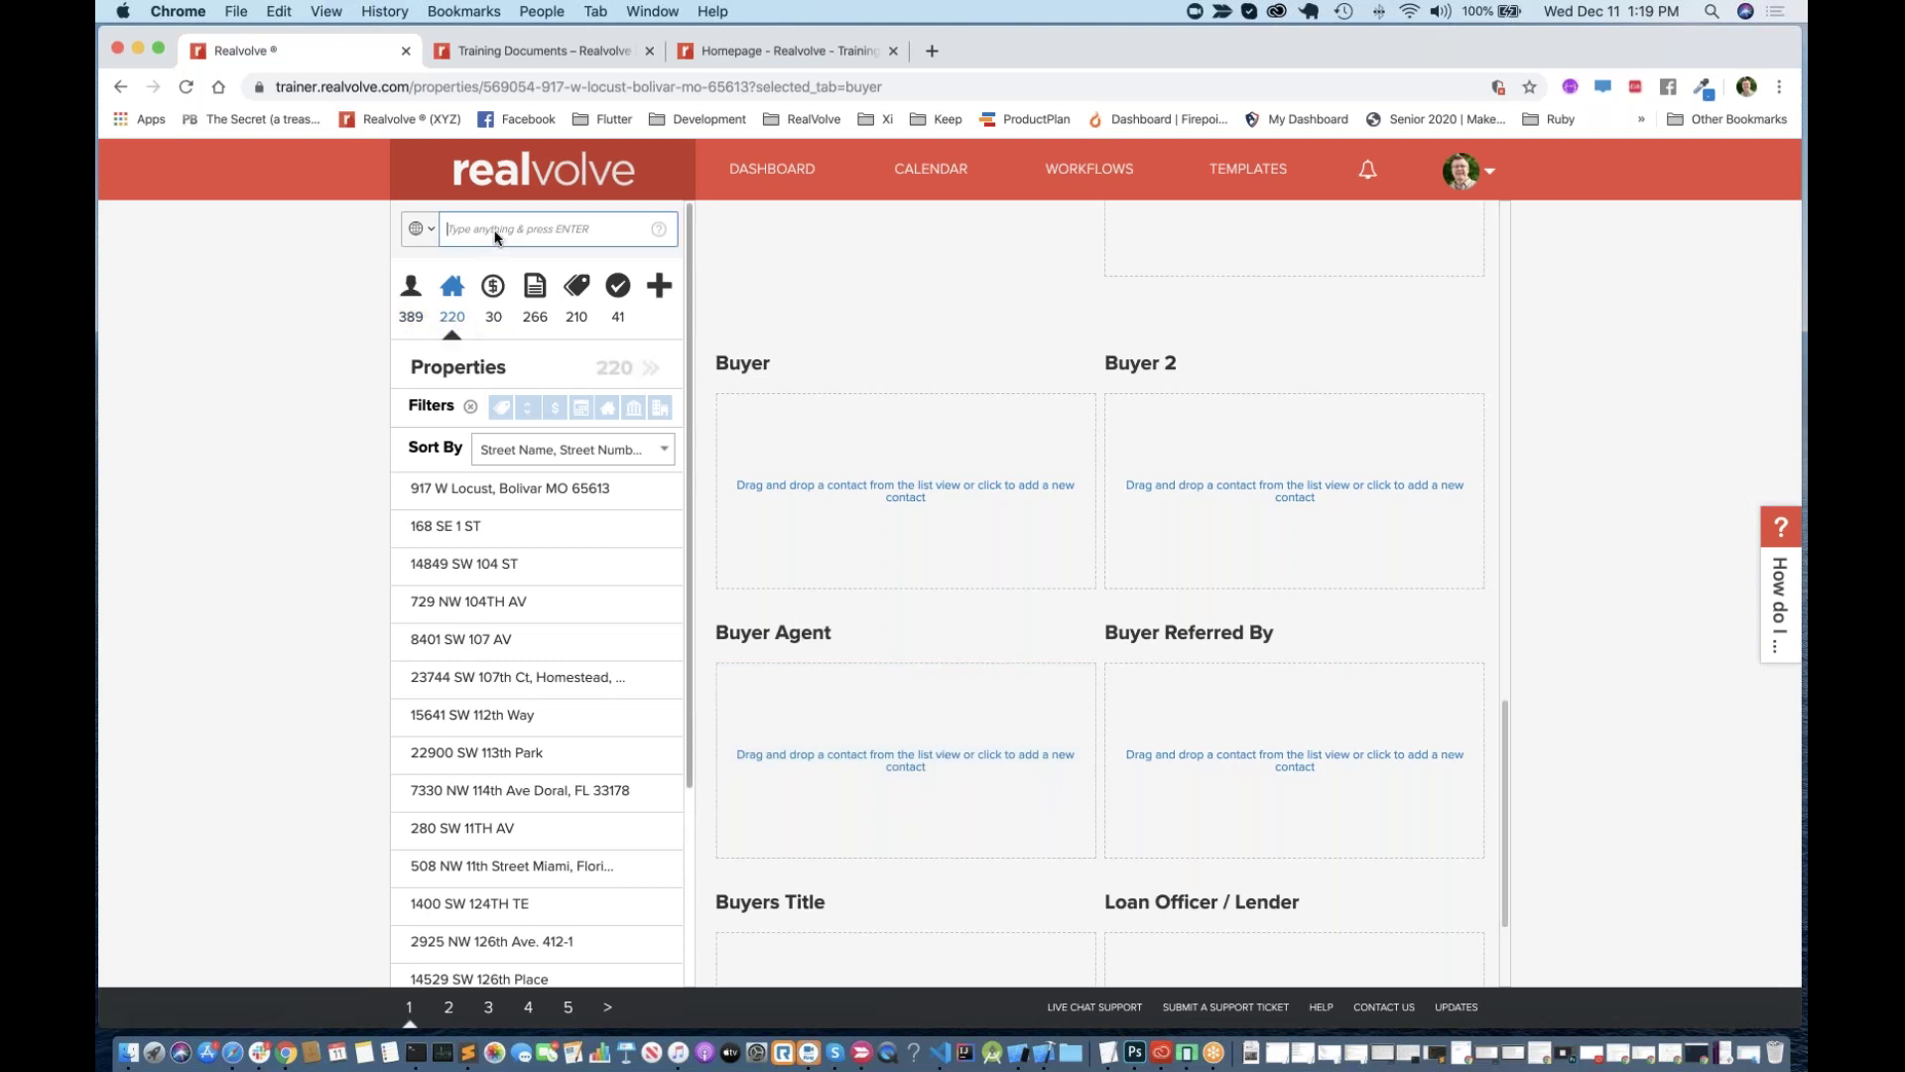
pyautogui.write('my team')
pyautogui.click(411, 290)
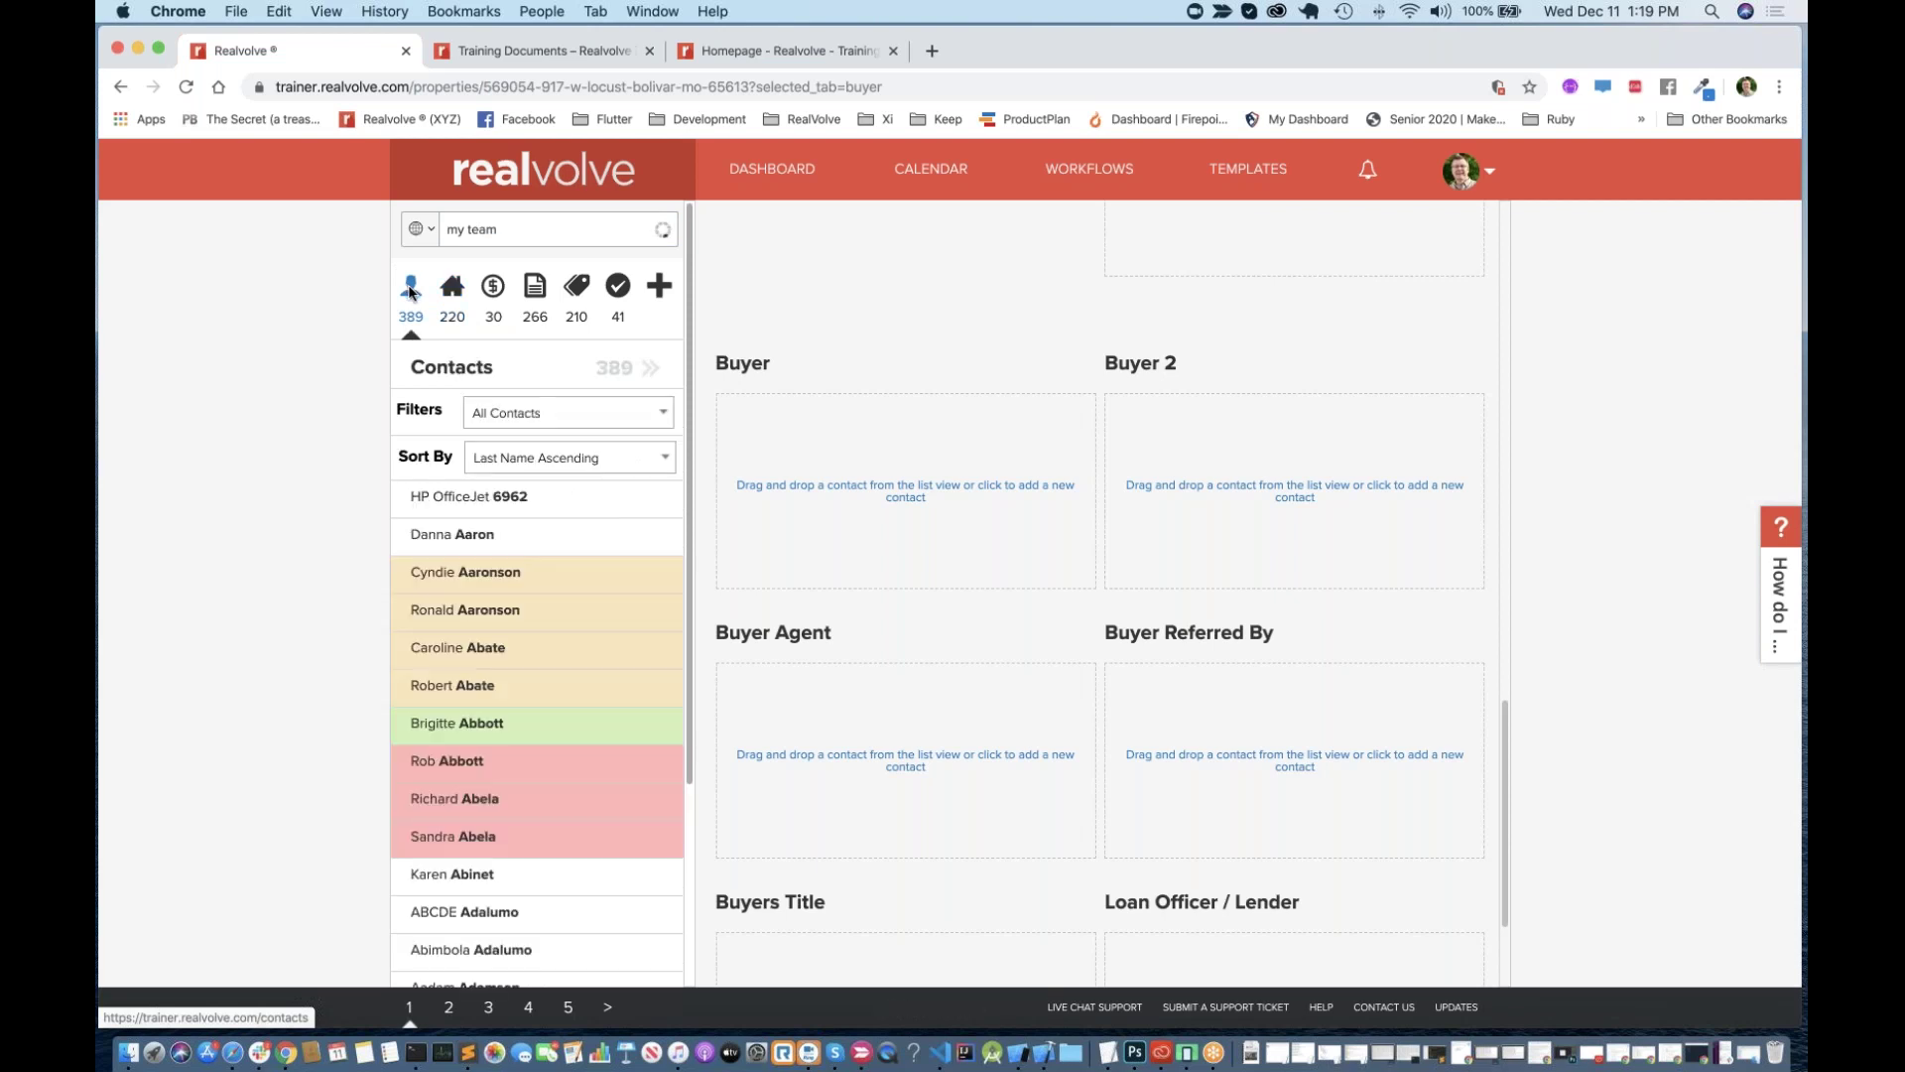
pyautogui.scroll(-1, 476, 873)
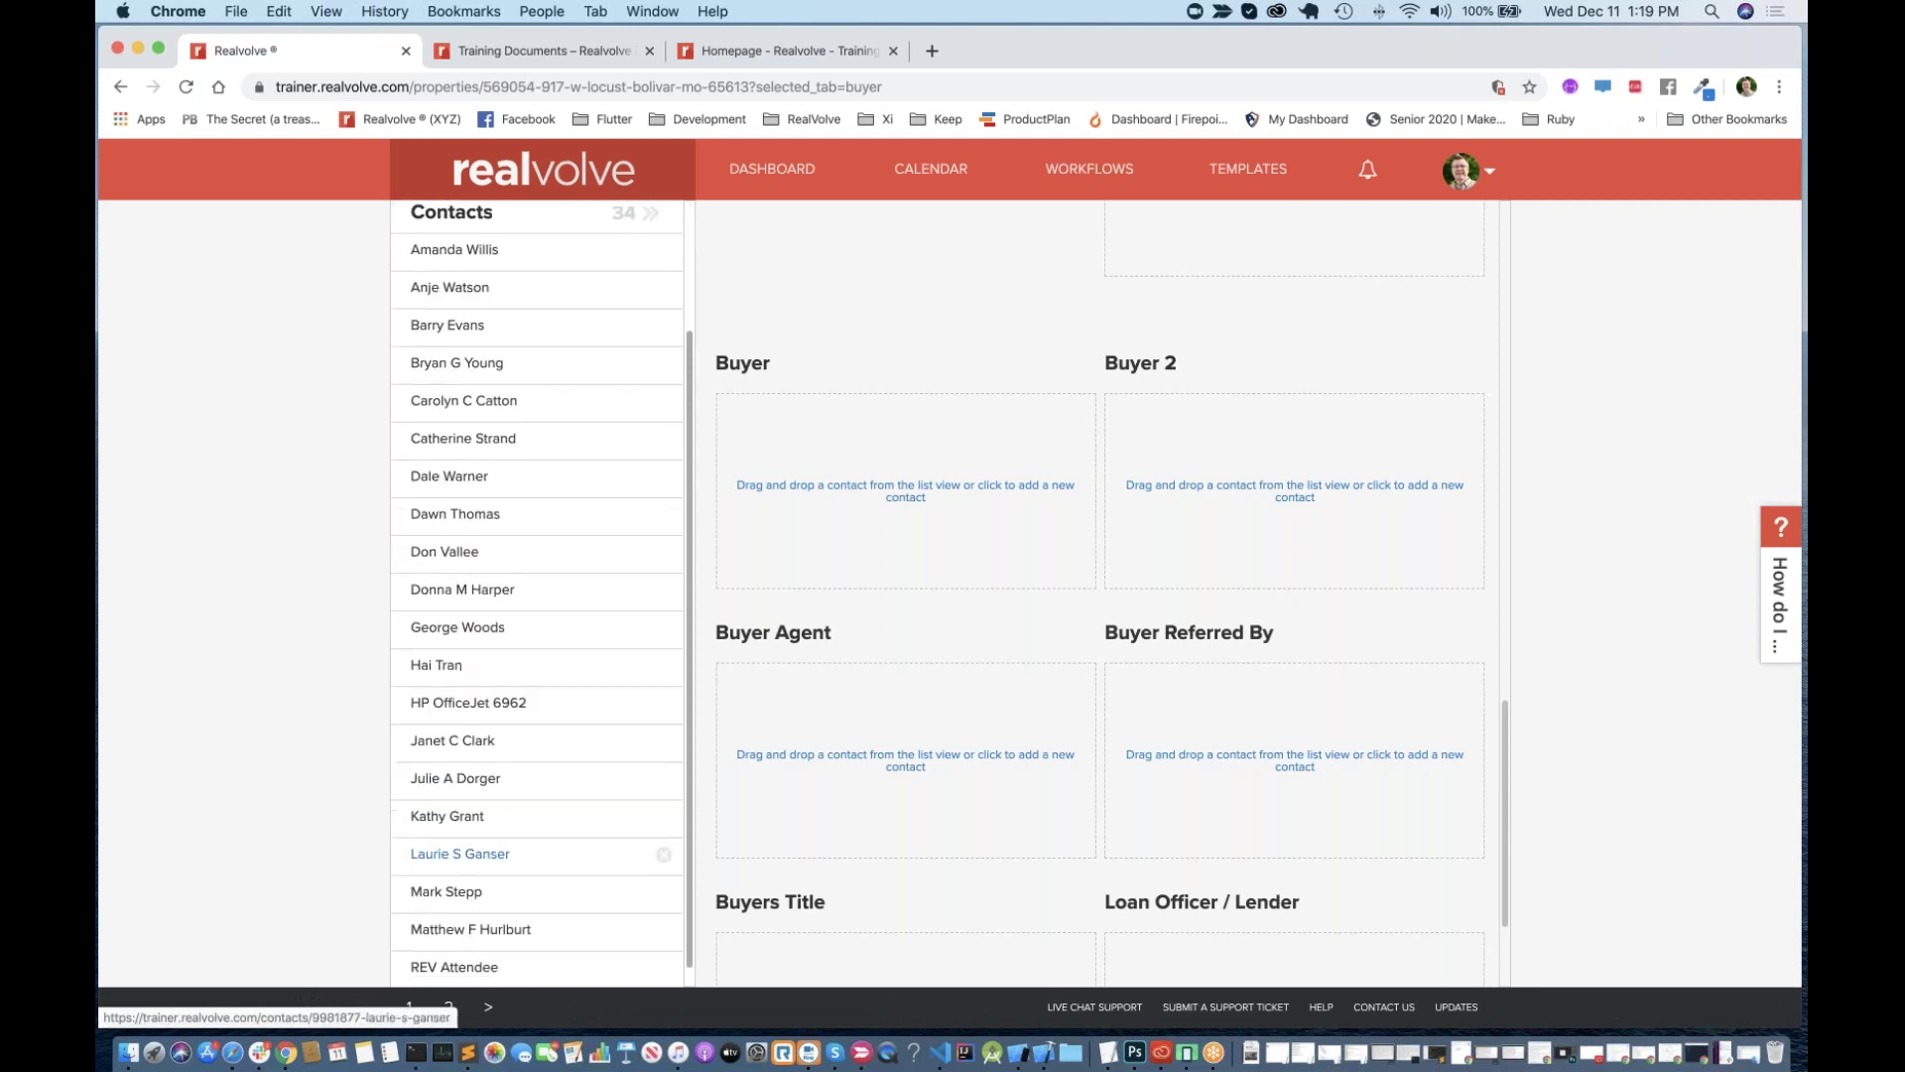
pyautogui.scroll(1, 476, 883)
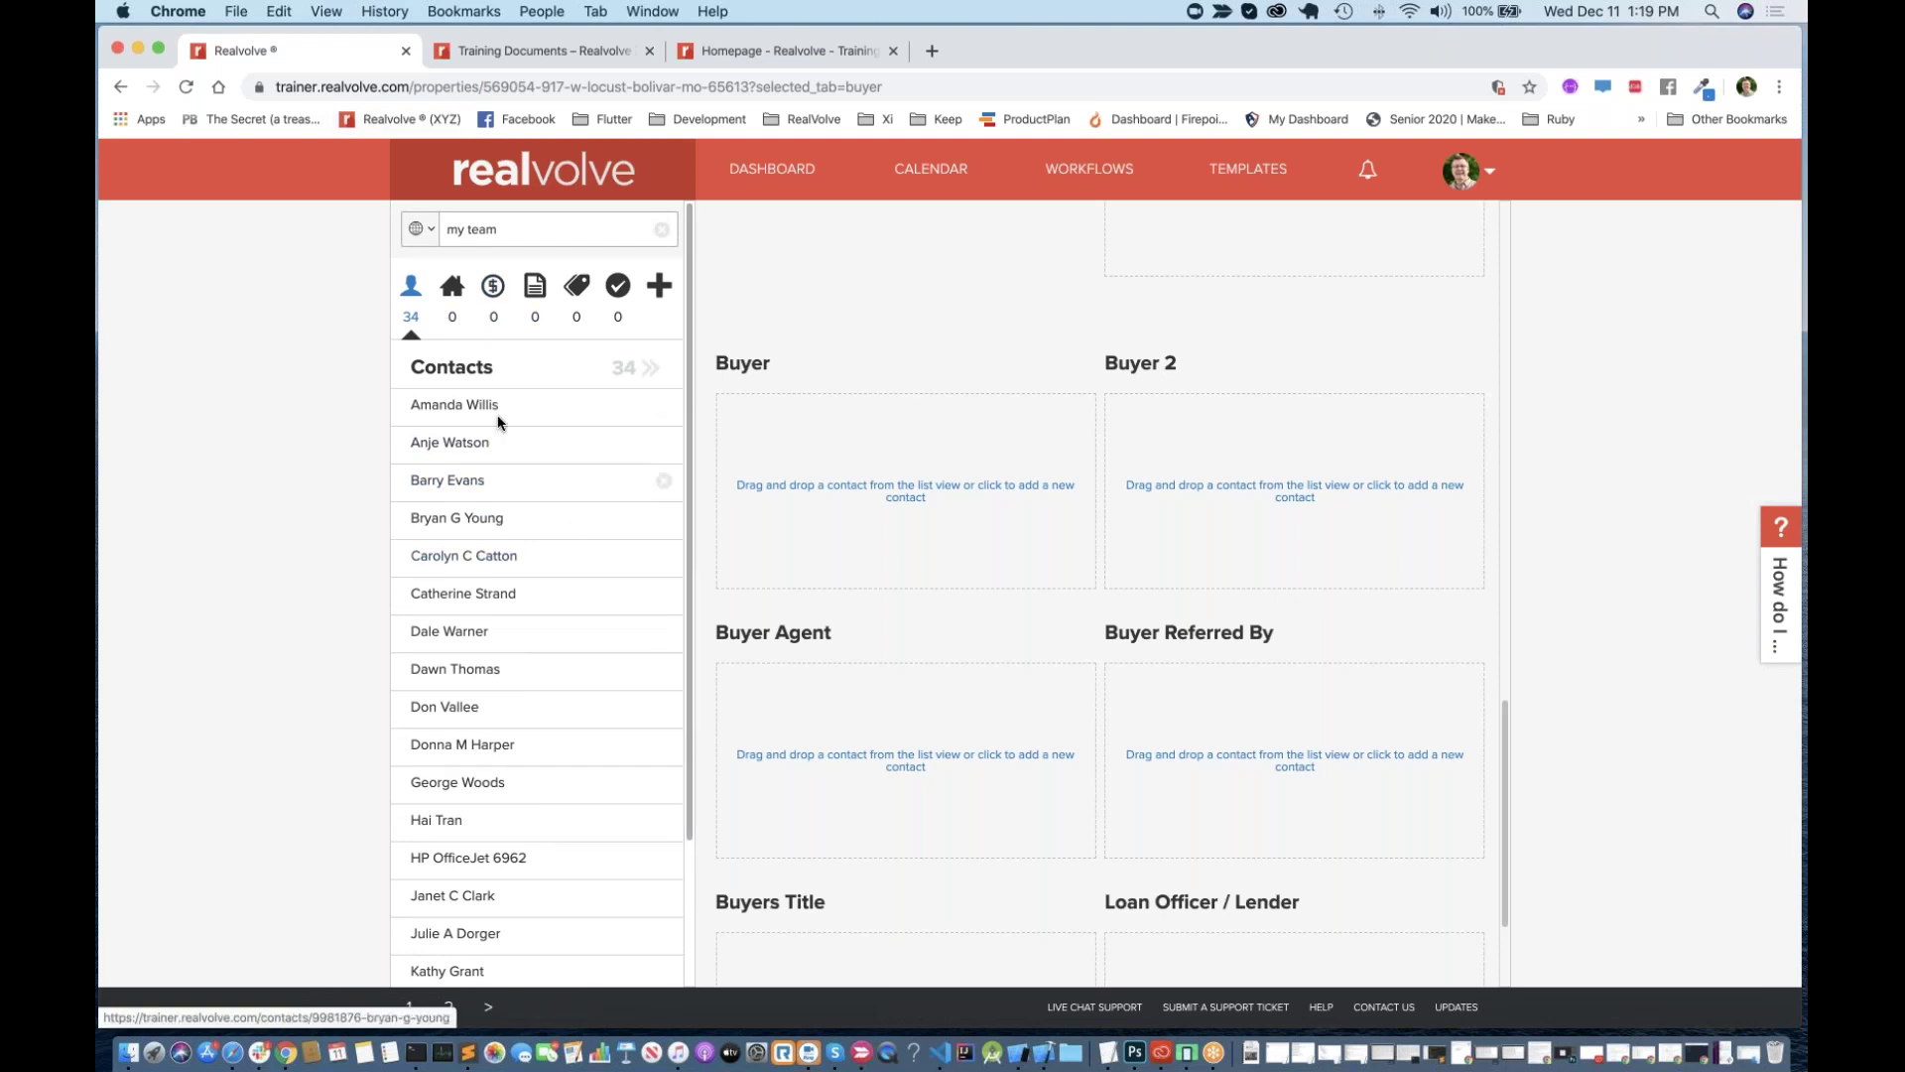
# Step: Change the contact search to 'joe' and assign the assistant contact as Buyer Agent
pyautogui.click(526, 233)
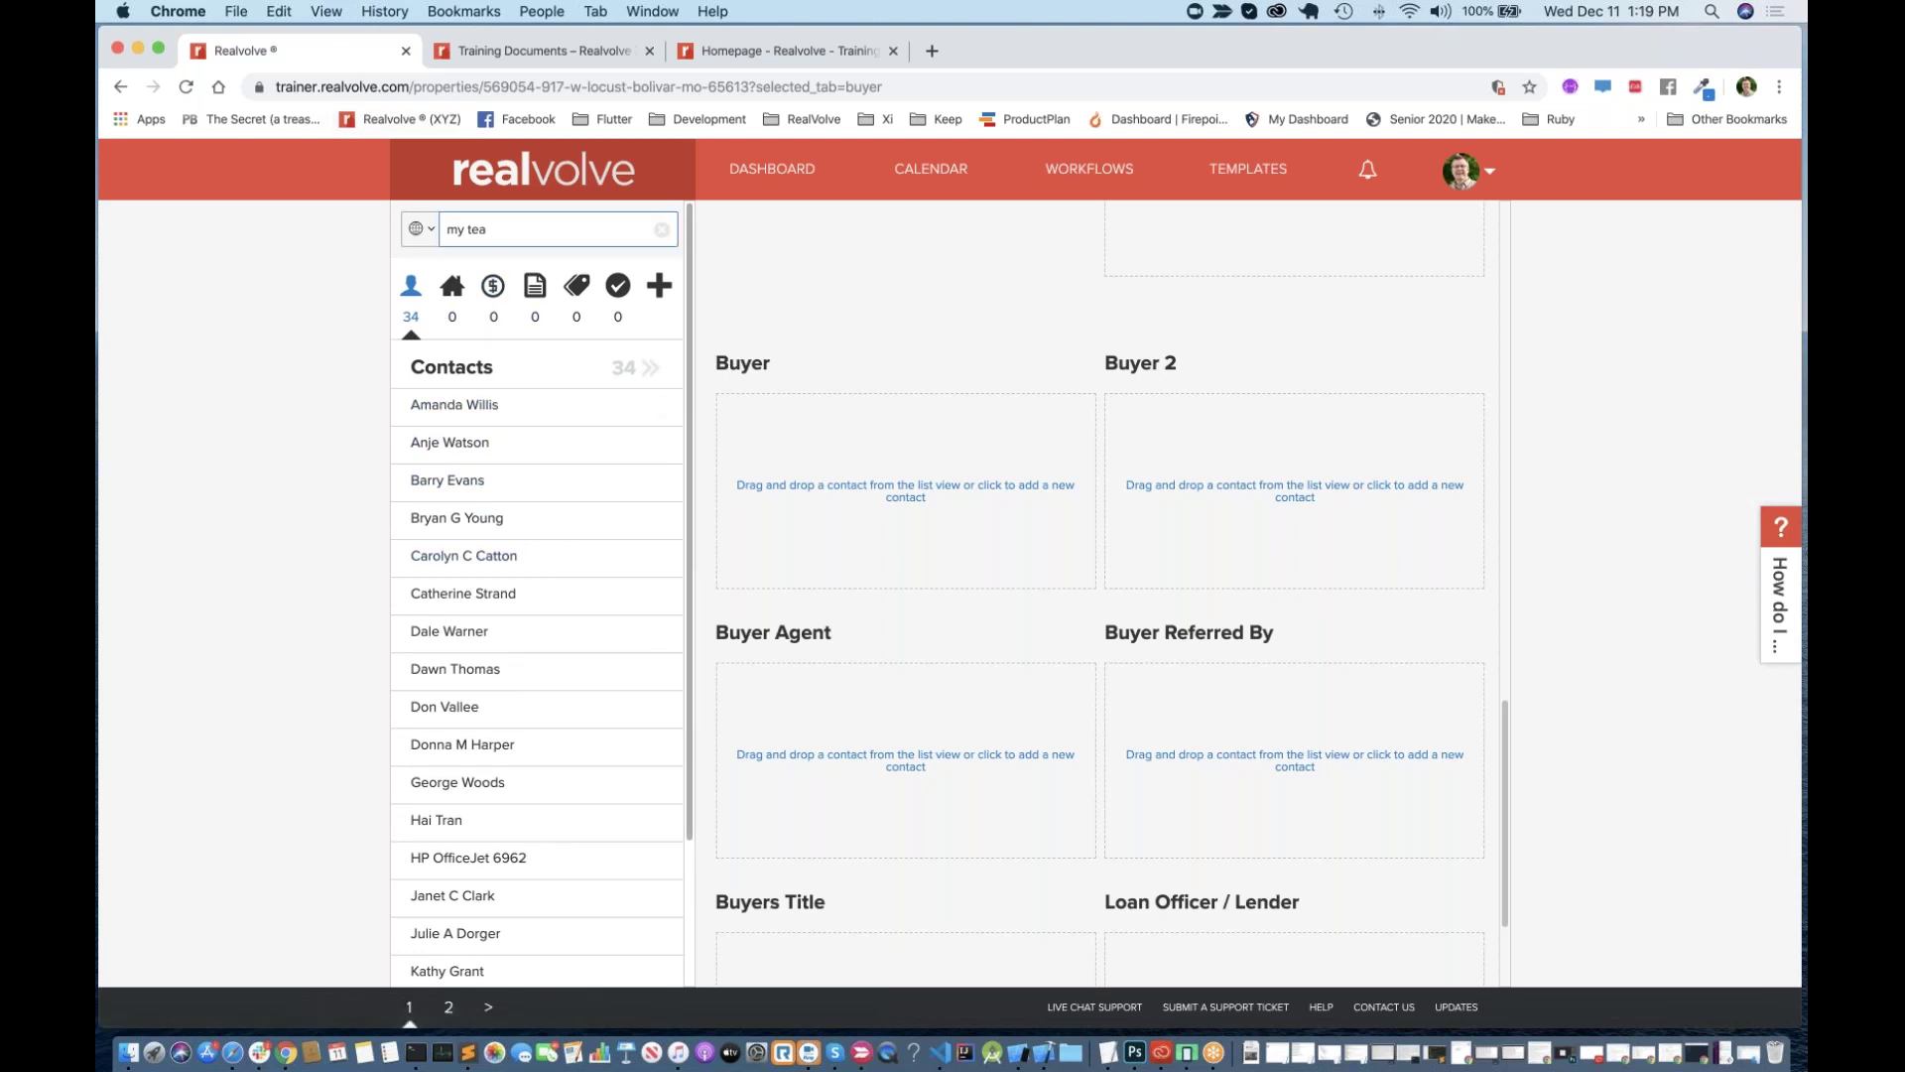
pyautogui.press('BackSpace')
pyautogui.press('BackSpace')
pyautogui.press('BackSpace')
pyautogui.press('BackSpace')
pyautogui.press('BackSpace')
pyautogui.write('joe')
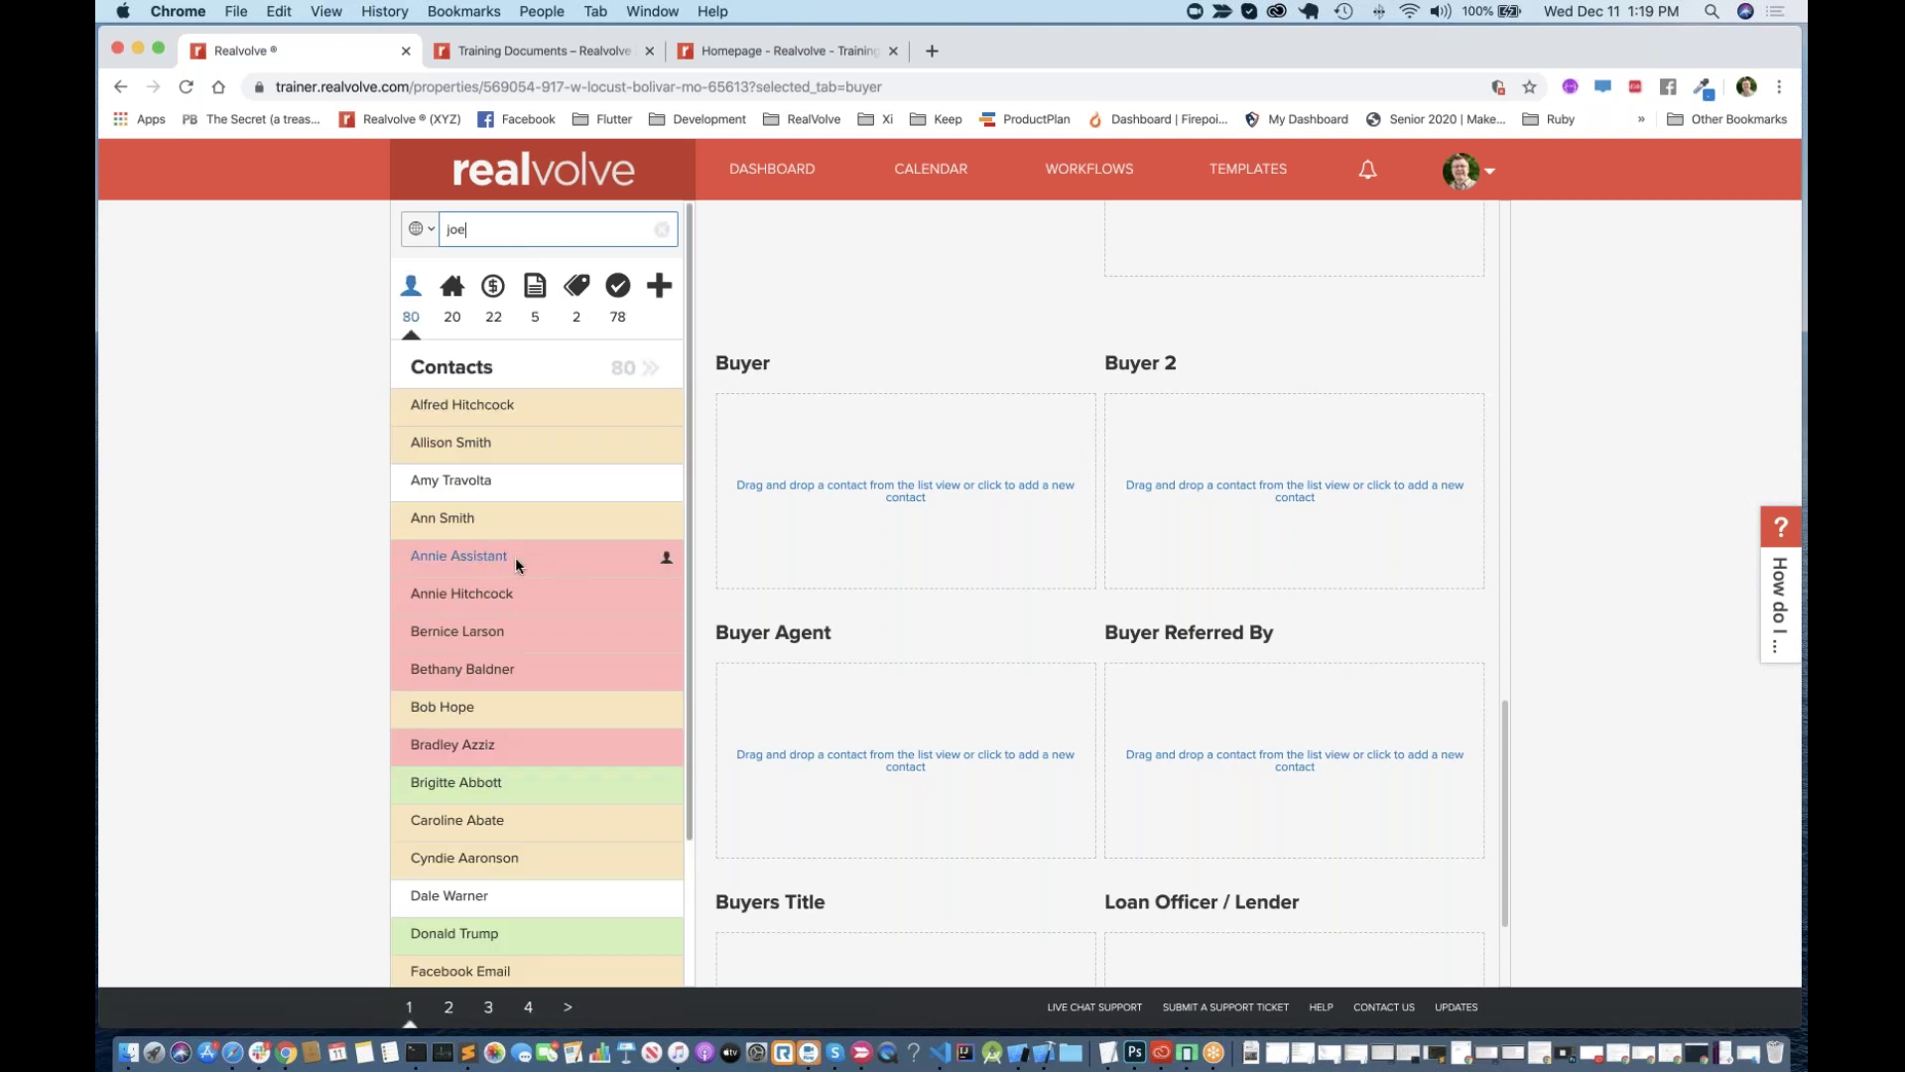
pyautogui.moveTo(515, 557); pyautogui.dragTo(912, 342)
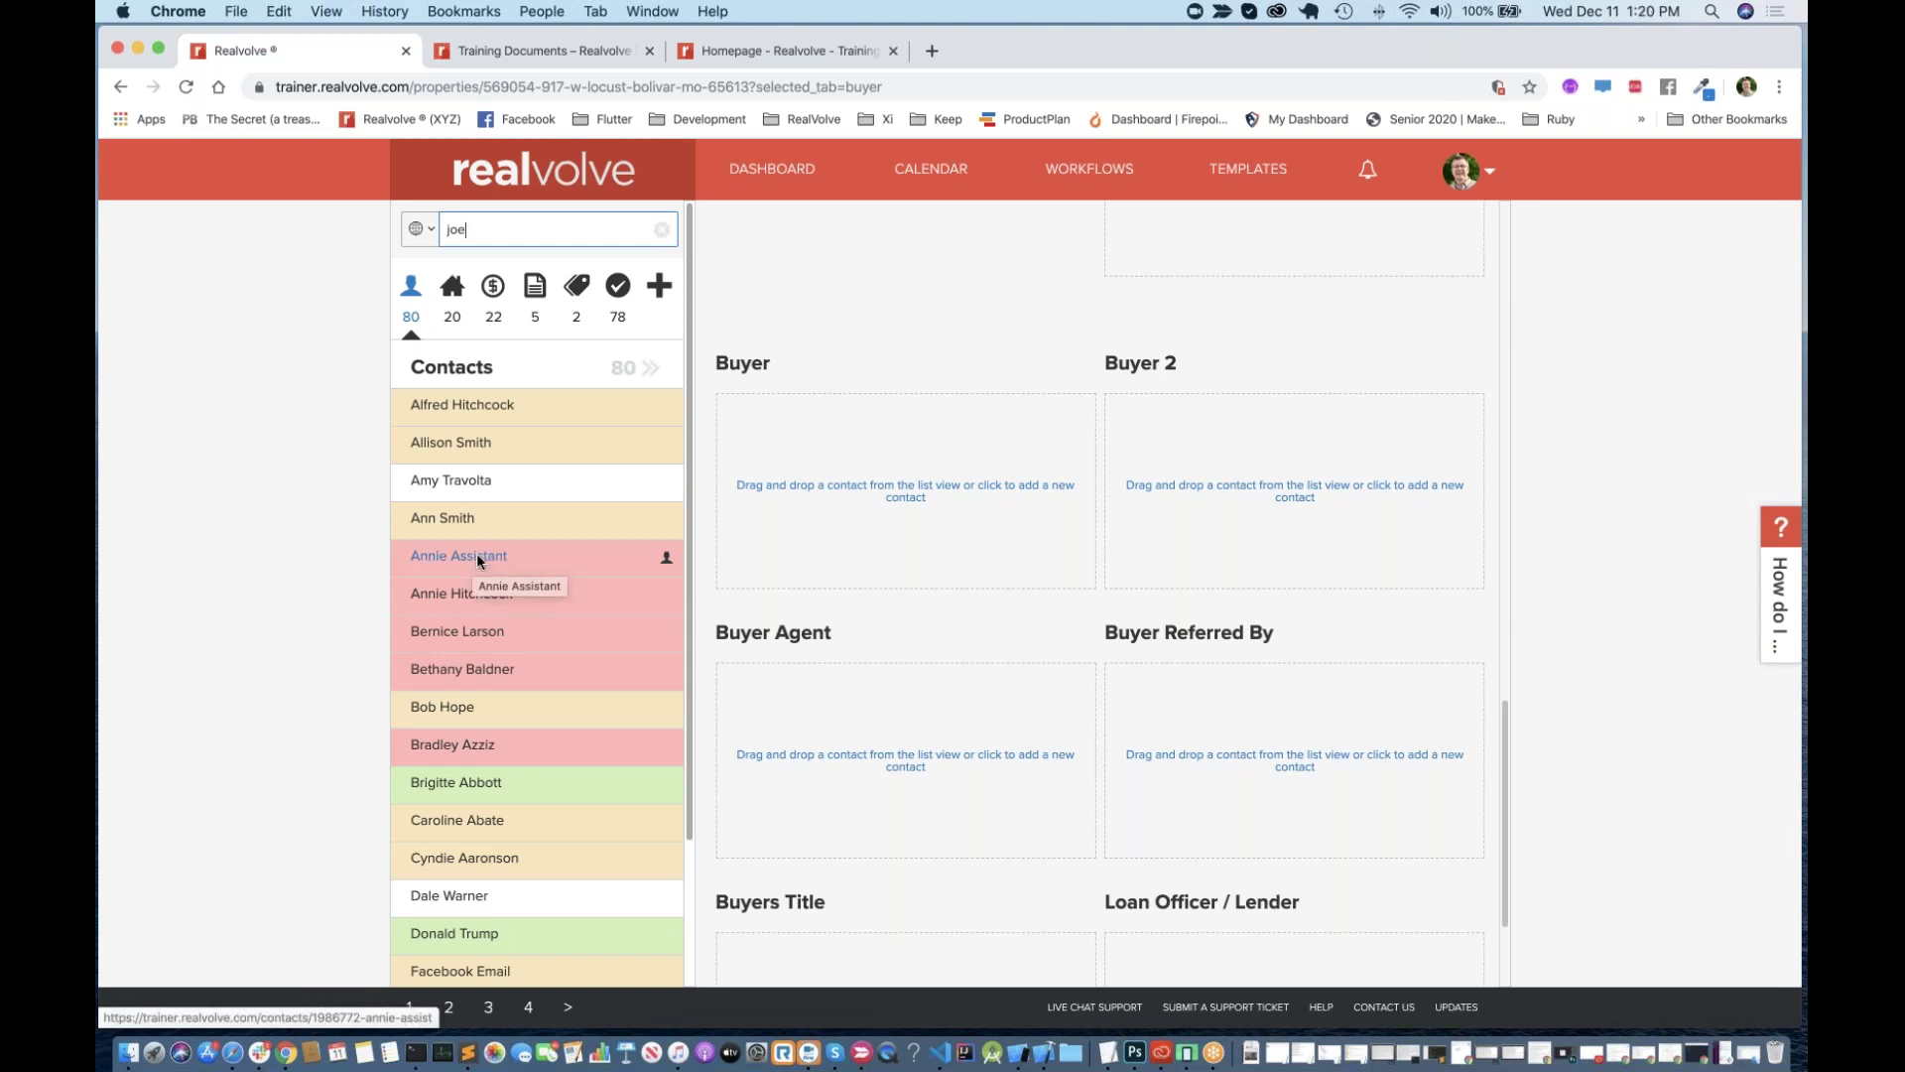
pyautogui.scroll(-3, 486, 559)
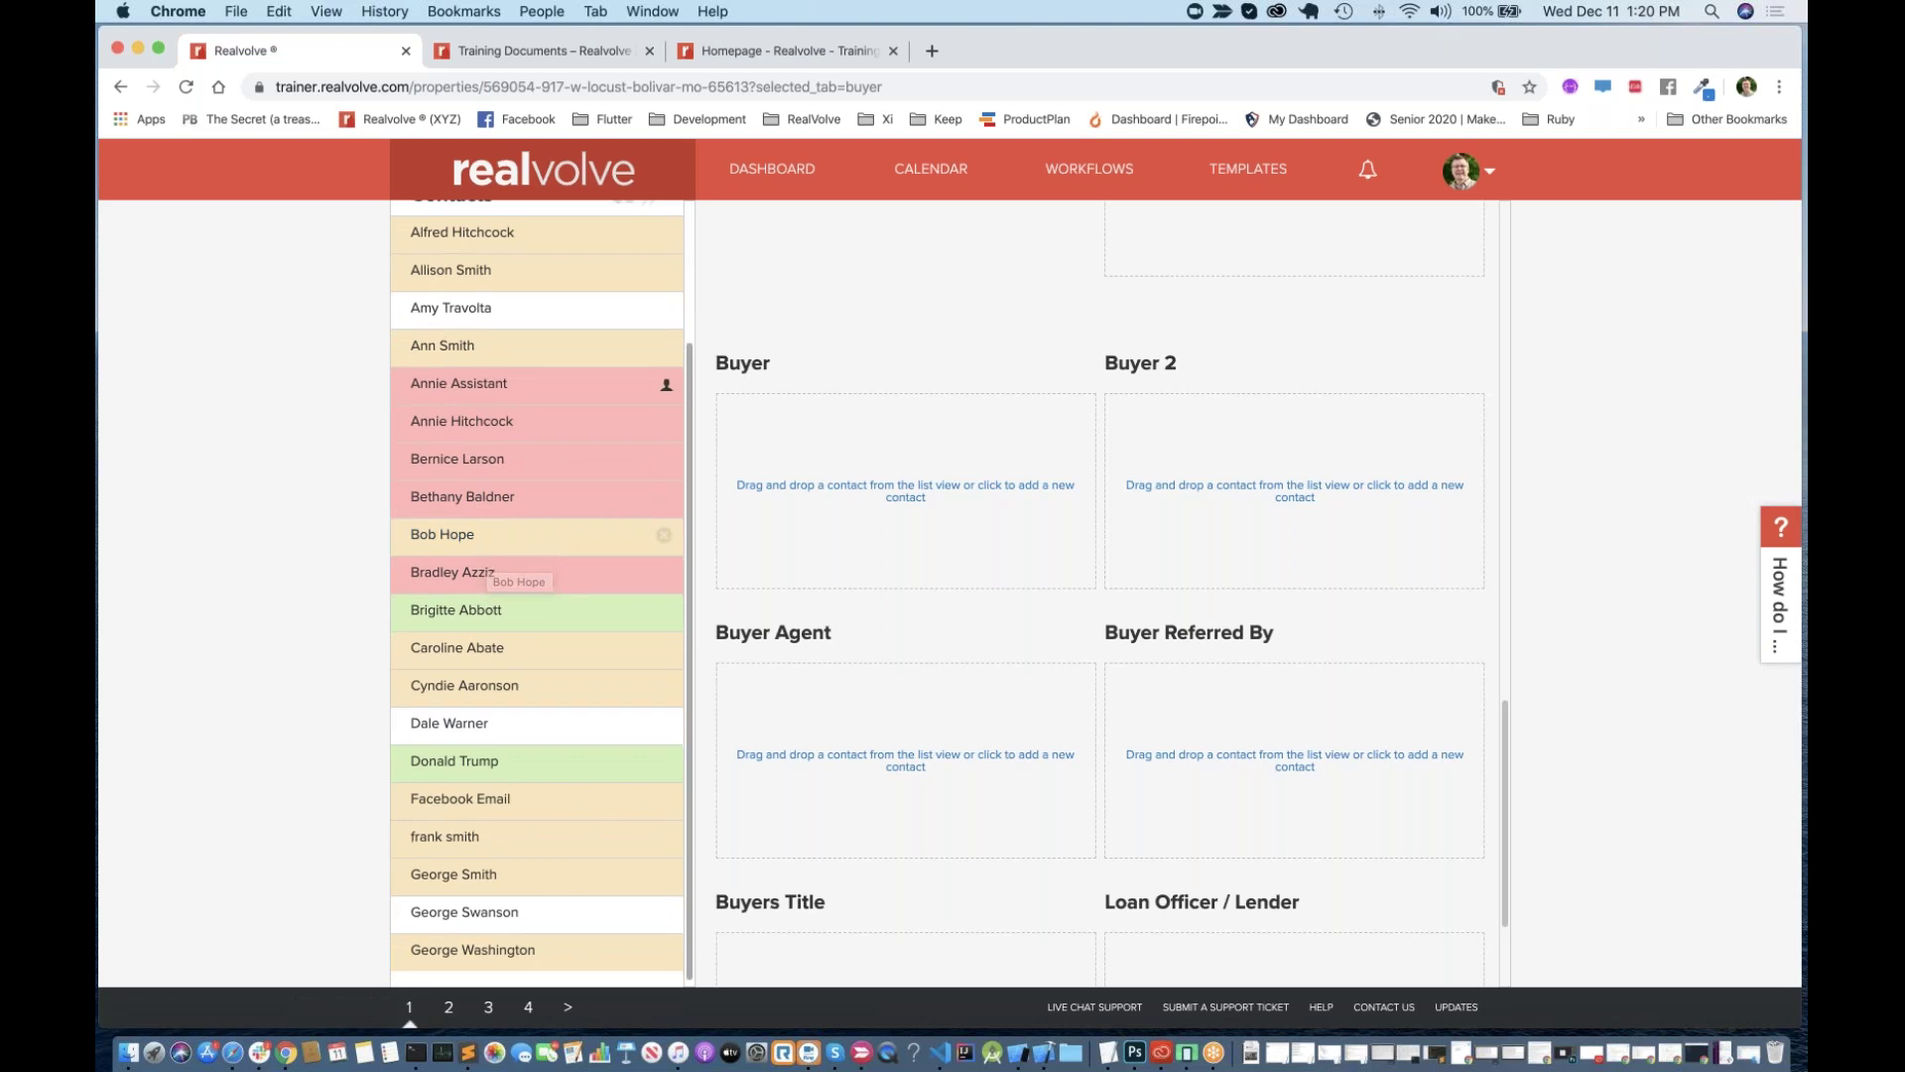
pyautogui.scroll(1, 474, 549)
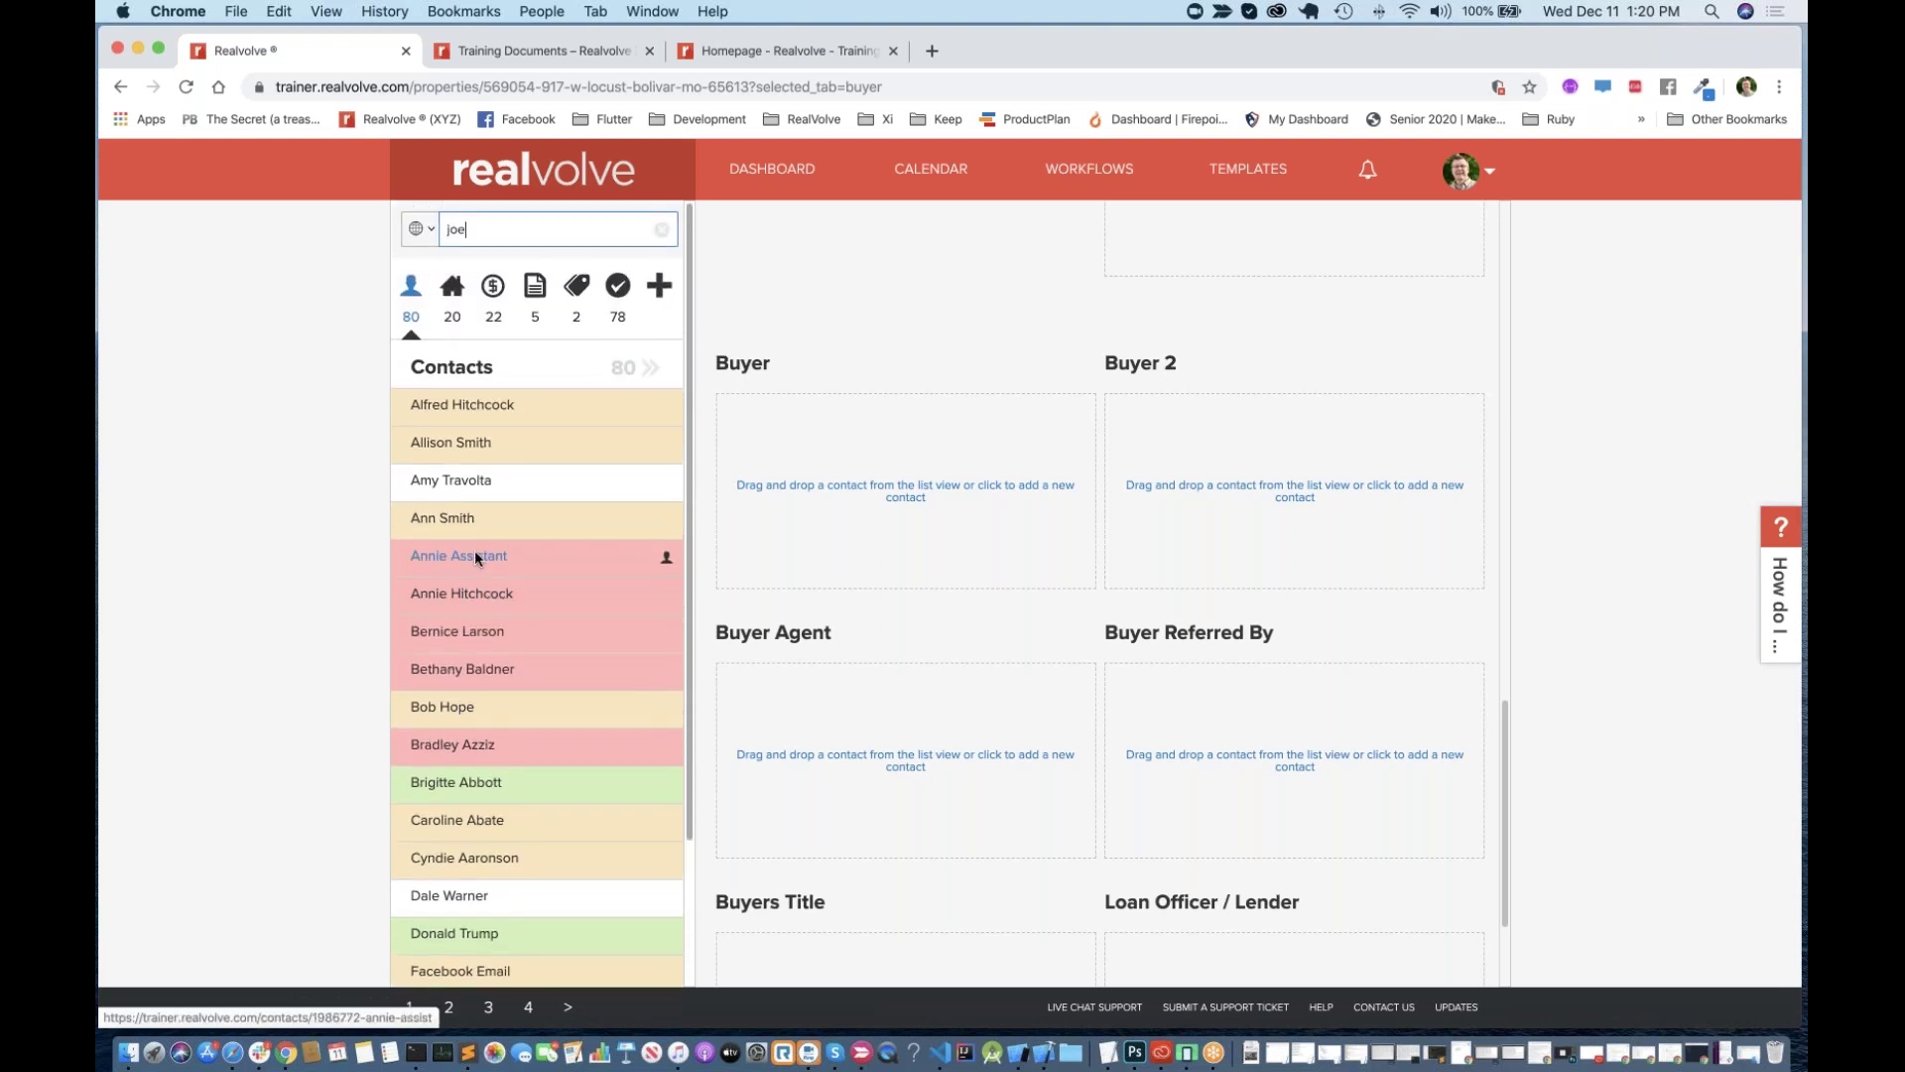
pyautogui.moveTo(614, 556); pyautogui.dragTo(986, 770)
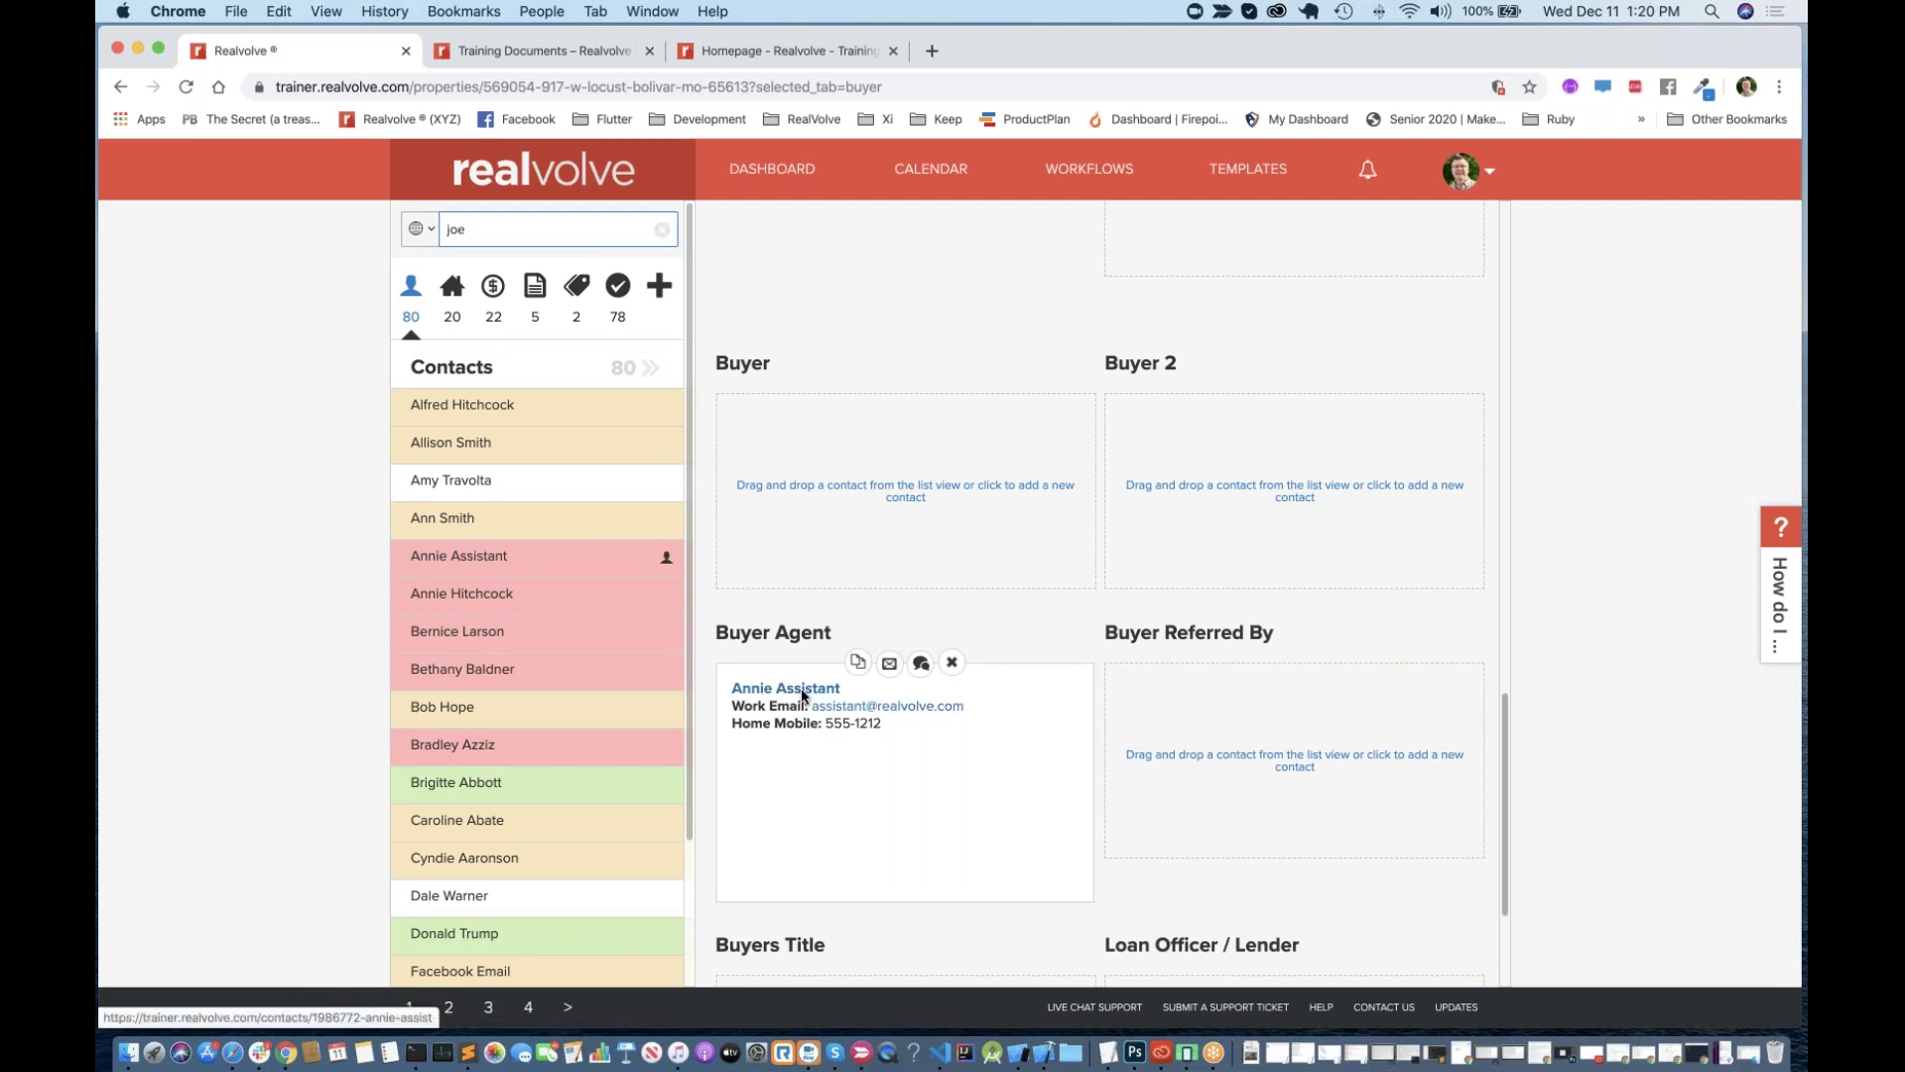
# Step: Display the commission breakdown with the $1,200 brokerage share and $10,800 net
pyautogui.scroll(5, 871, 714)
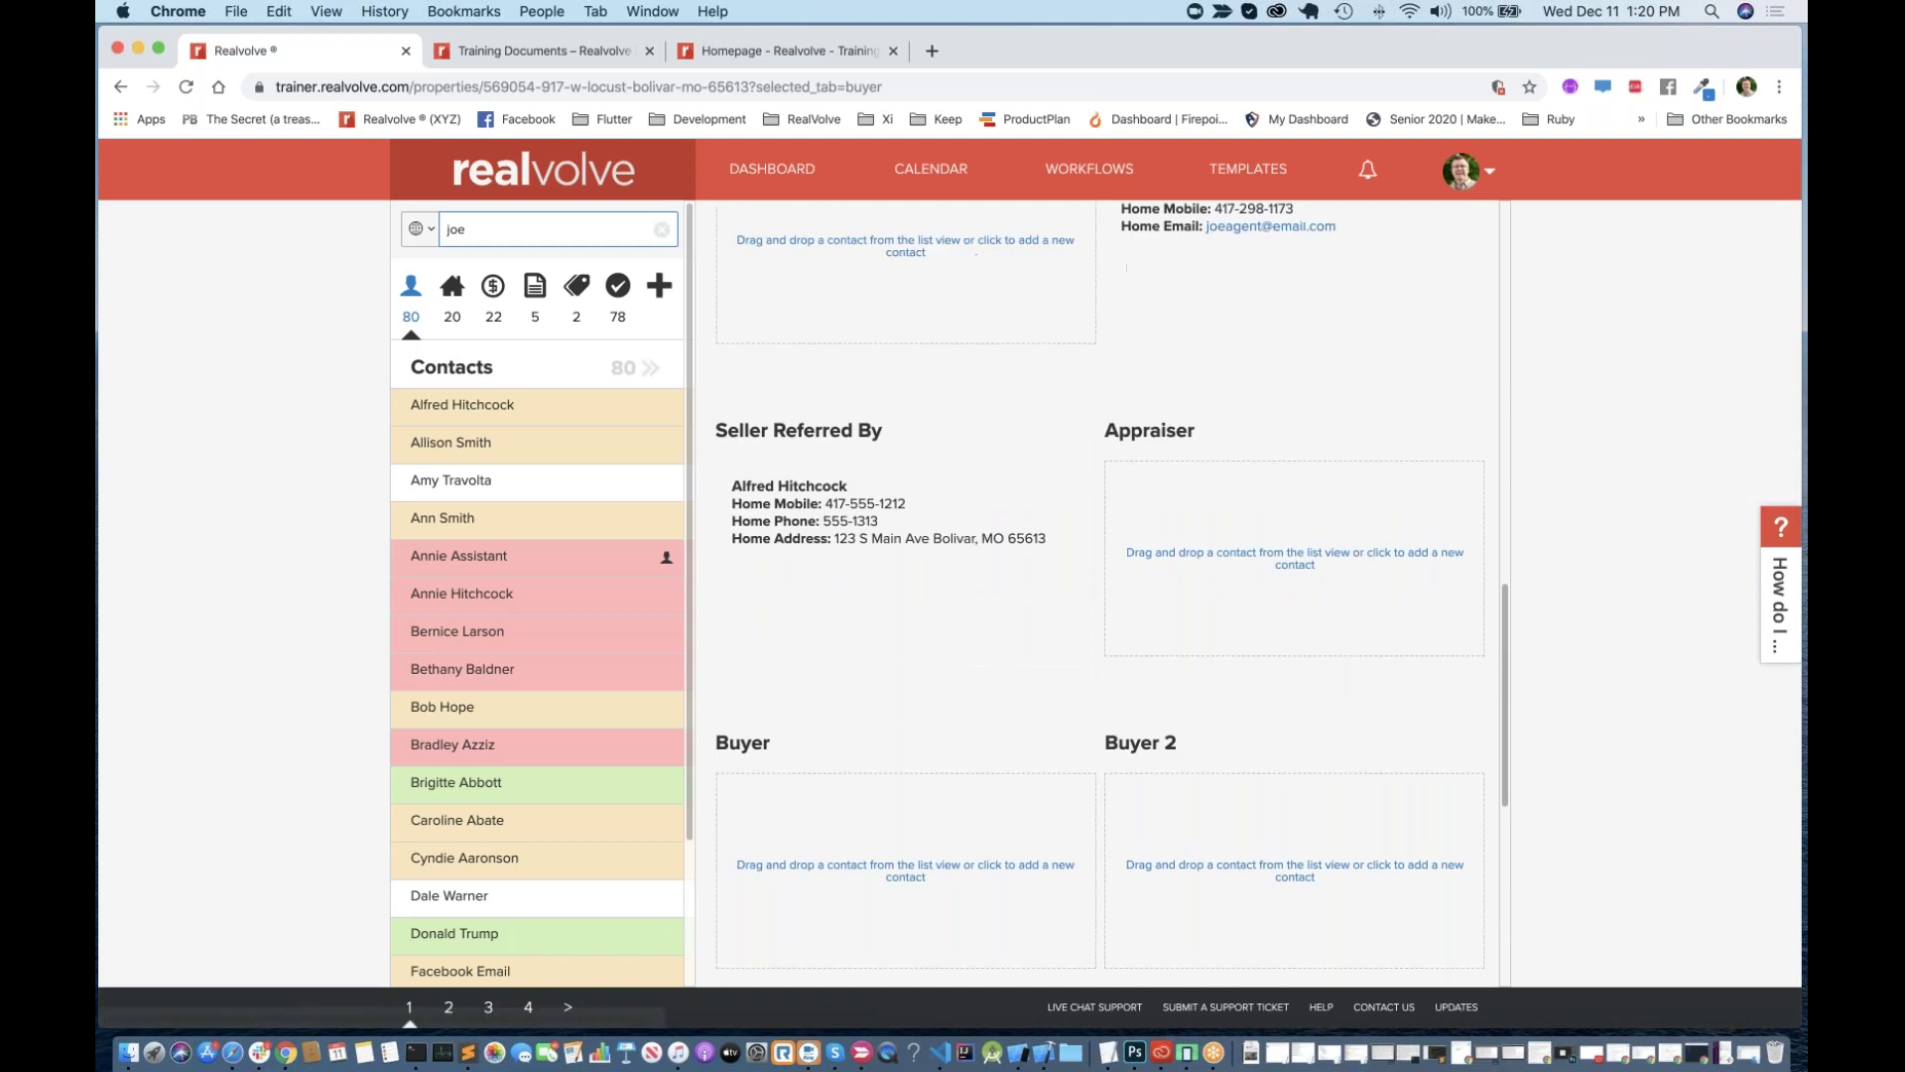
pyautogui.scroll(5, 1102, 595)
pyautogui.click(1082, 385)
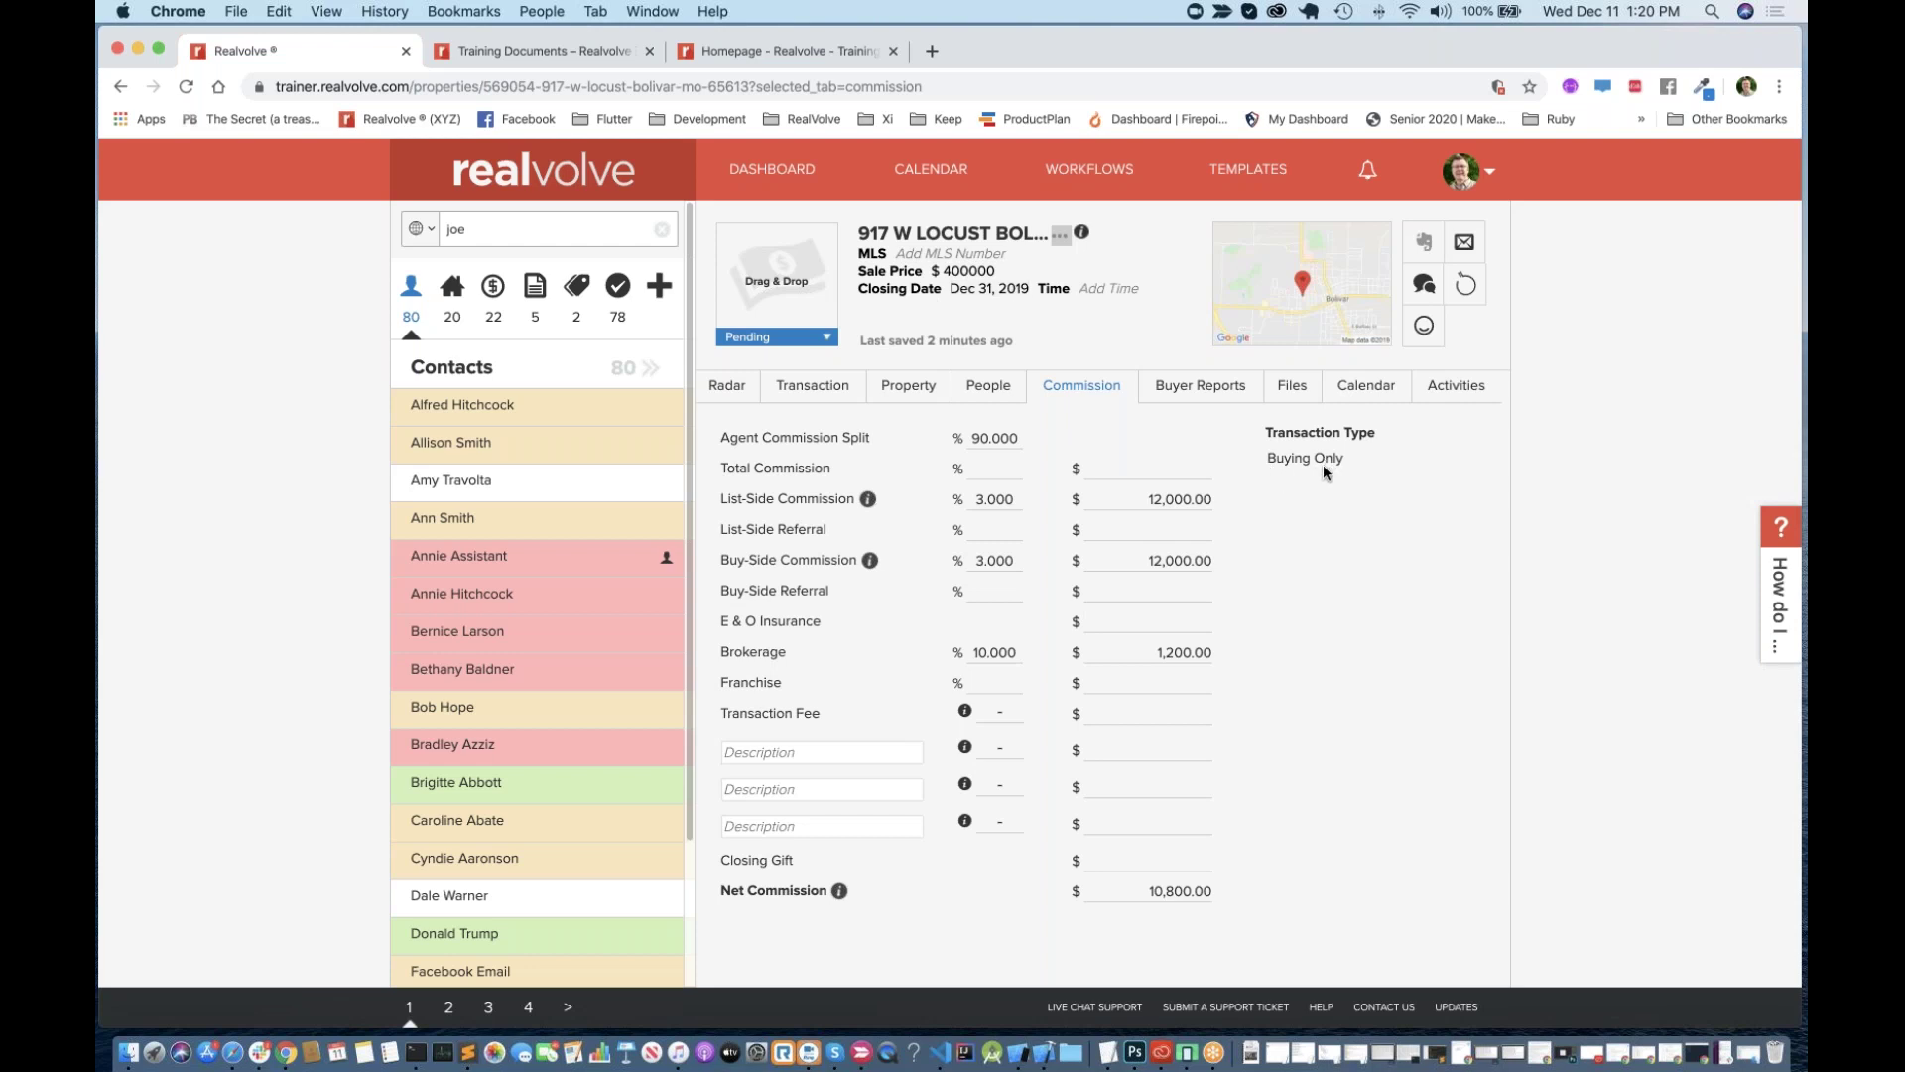
# Step: Return to the People tab and scroll through the Photographer, Seller and agent cards
pyautogui.click(986, 384)
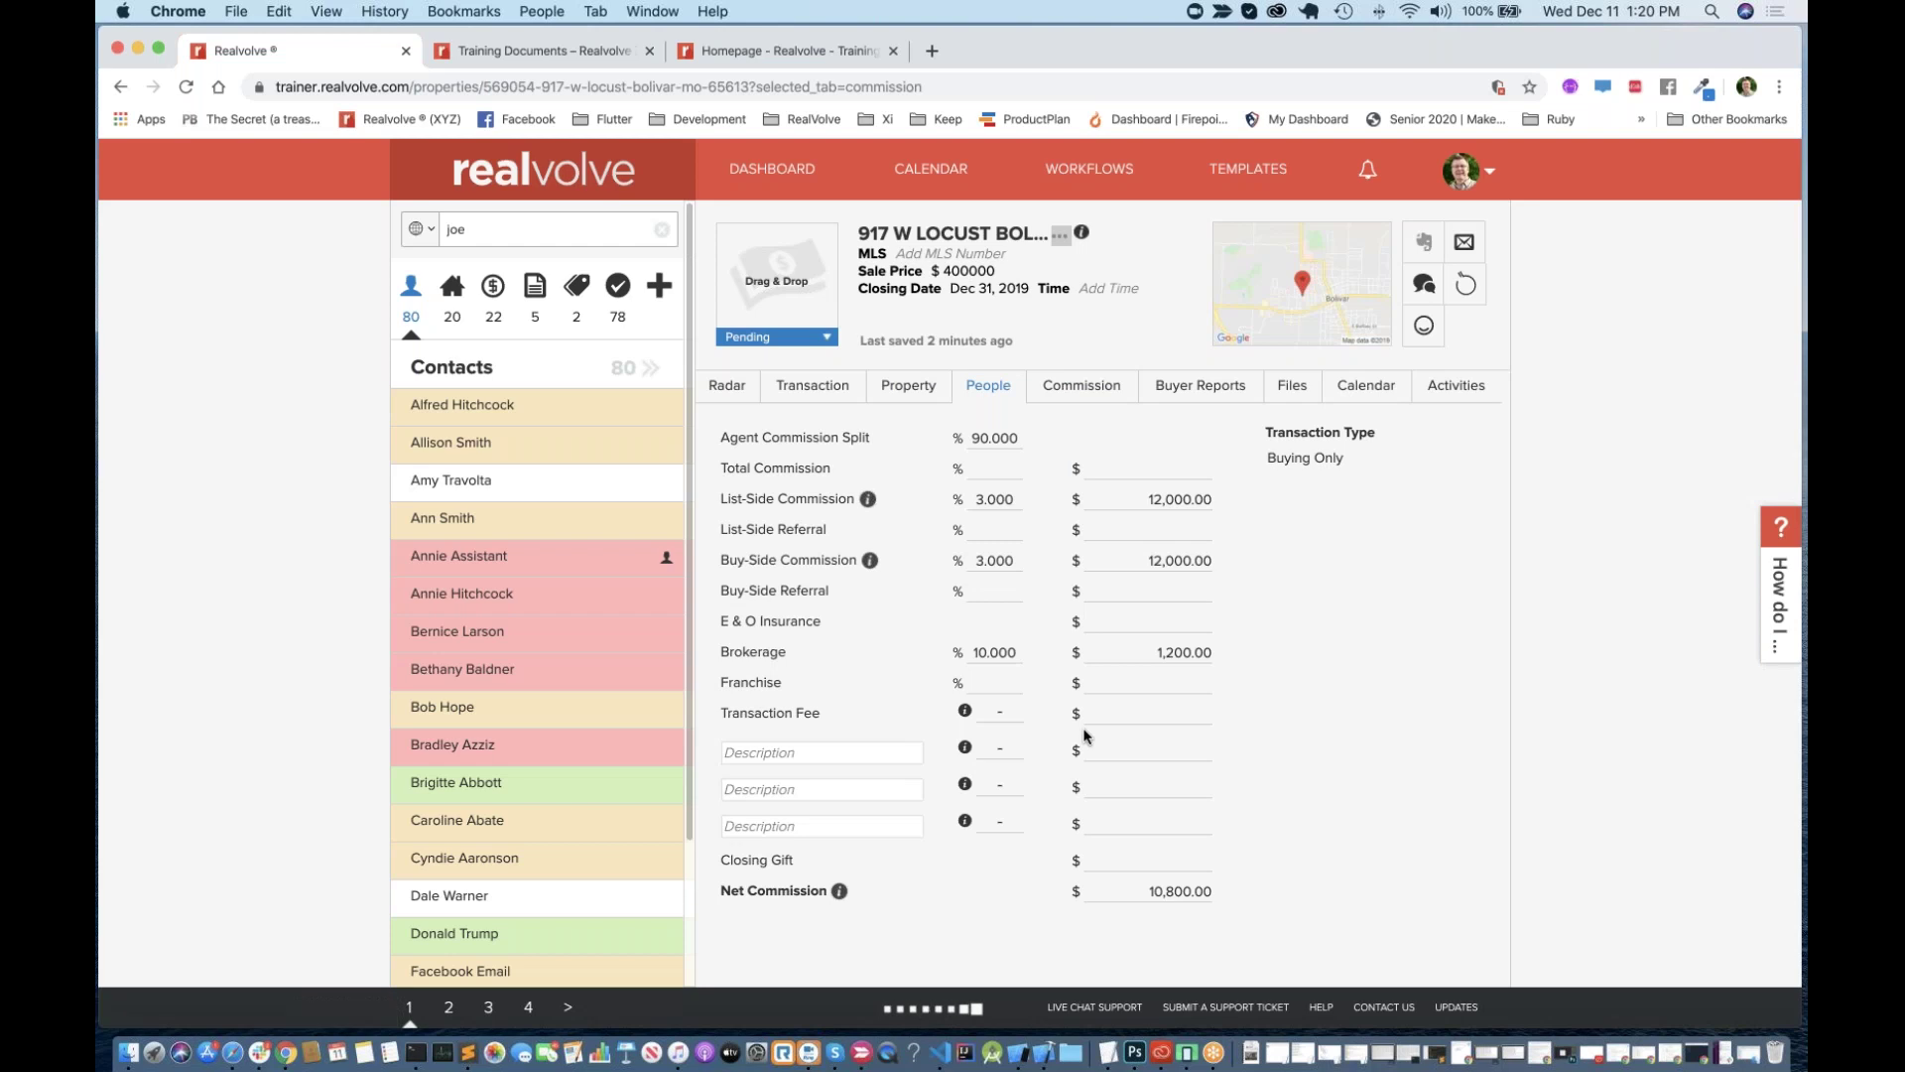
pyautogui.scroll(-3, 1084, 736)
pyautogui.scroll(-10, 1085, 736)
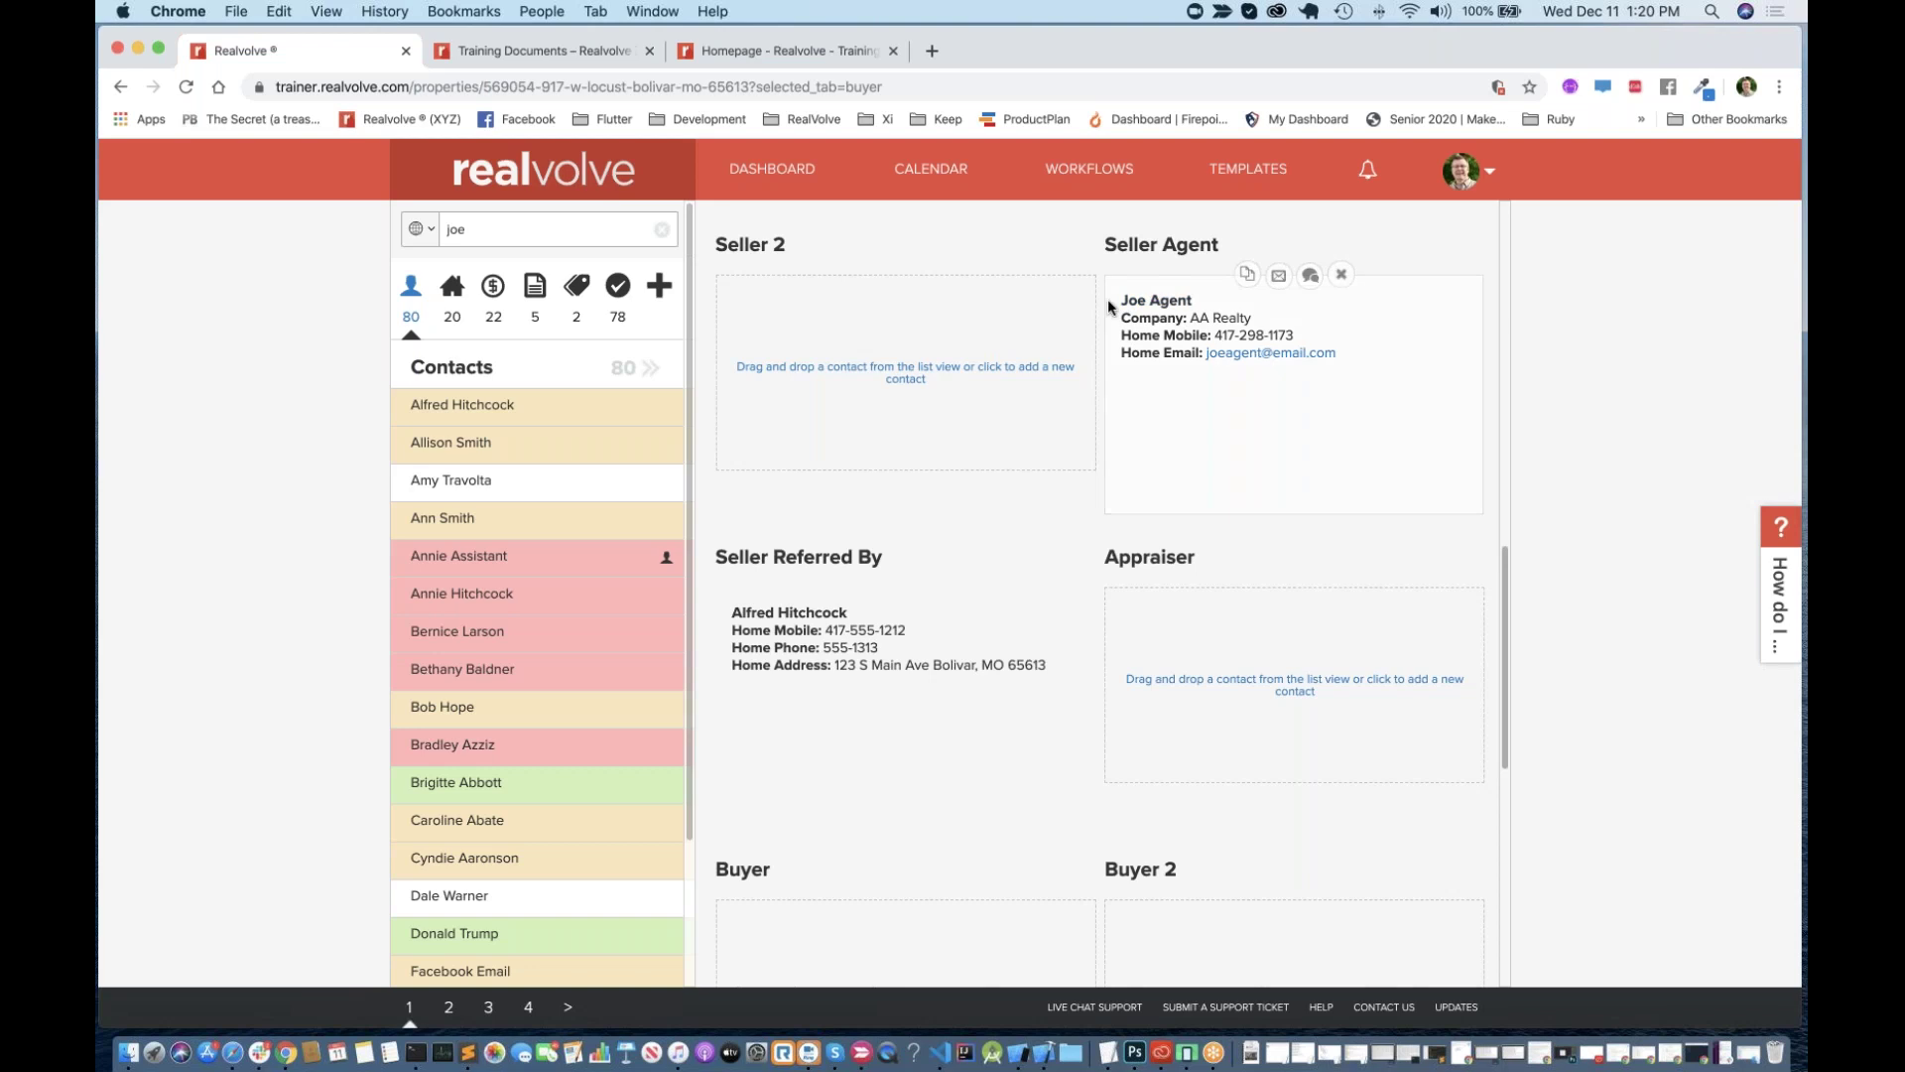
pyautogui.scroll(5, 952, 328)
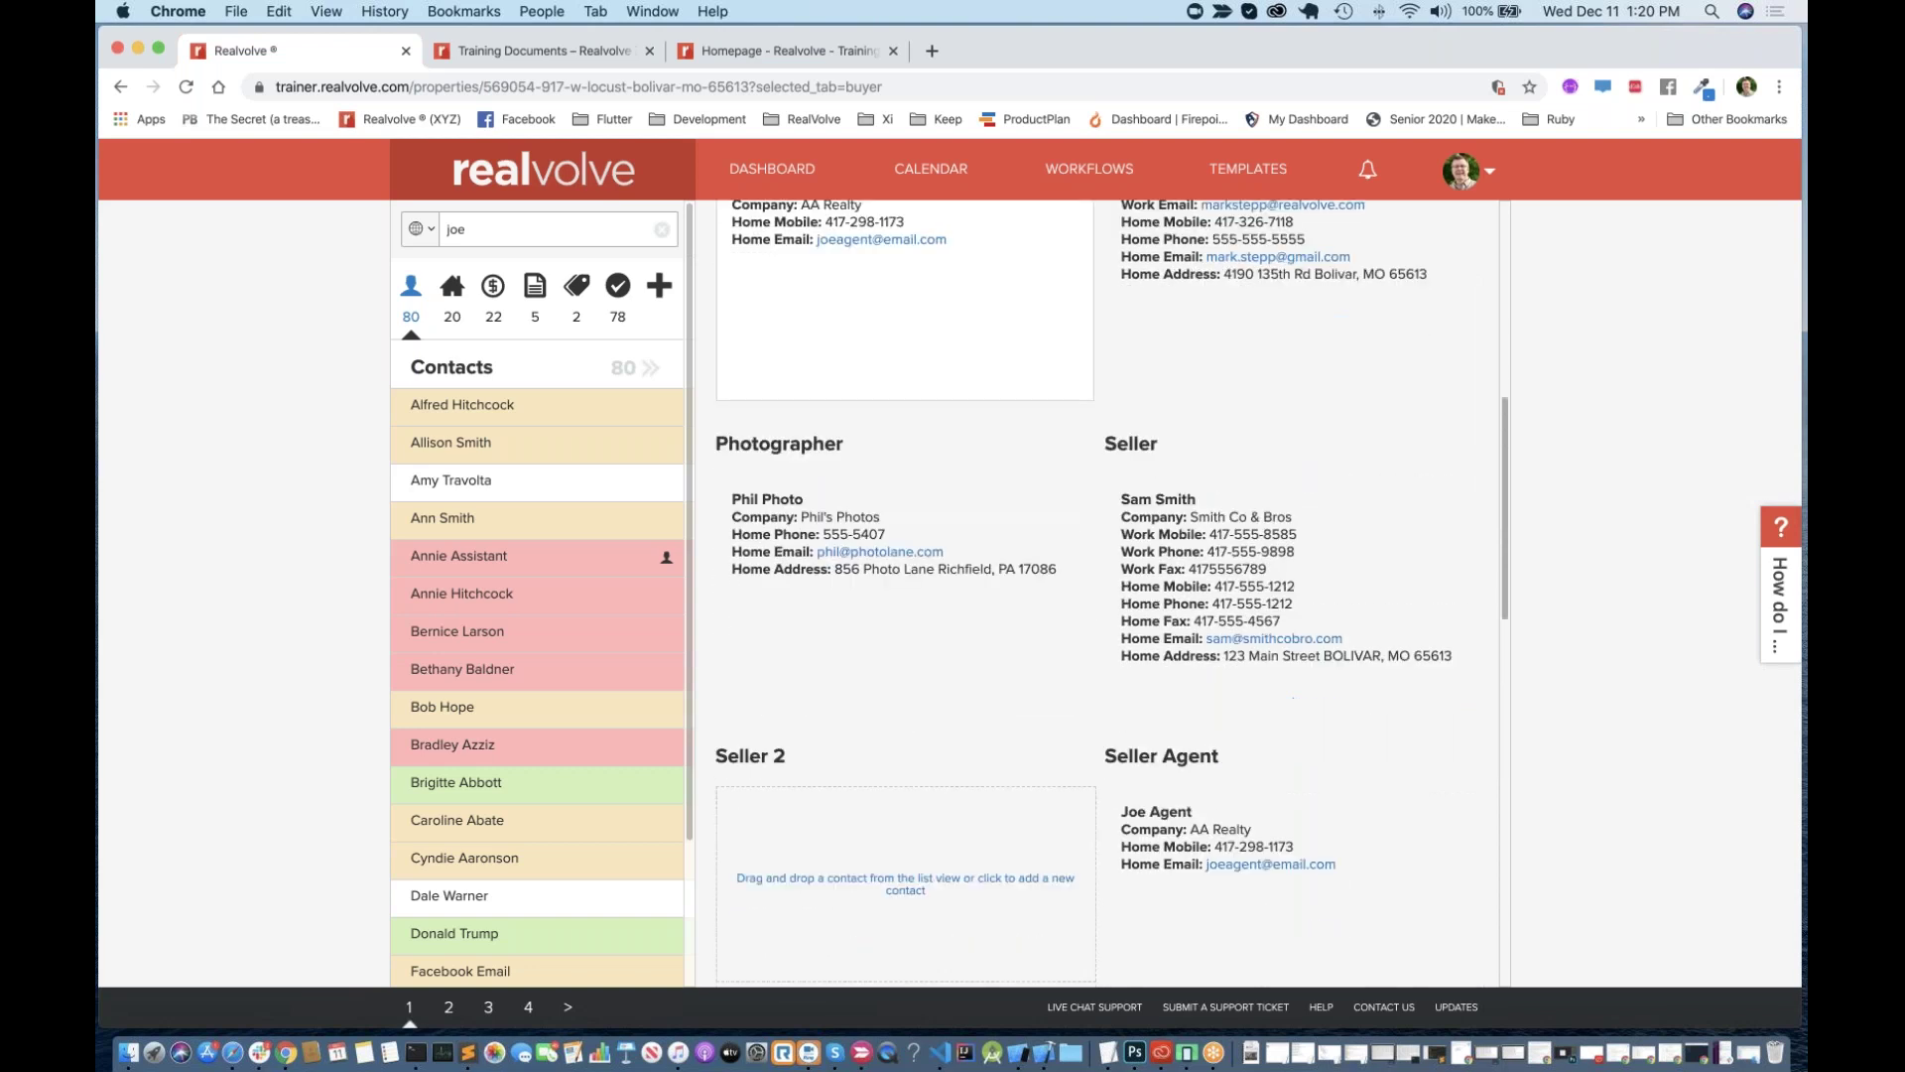
pyautogui.scroll(-2, 905, 417)
pyautogui.scroll(1, 905, 417)
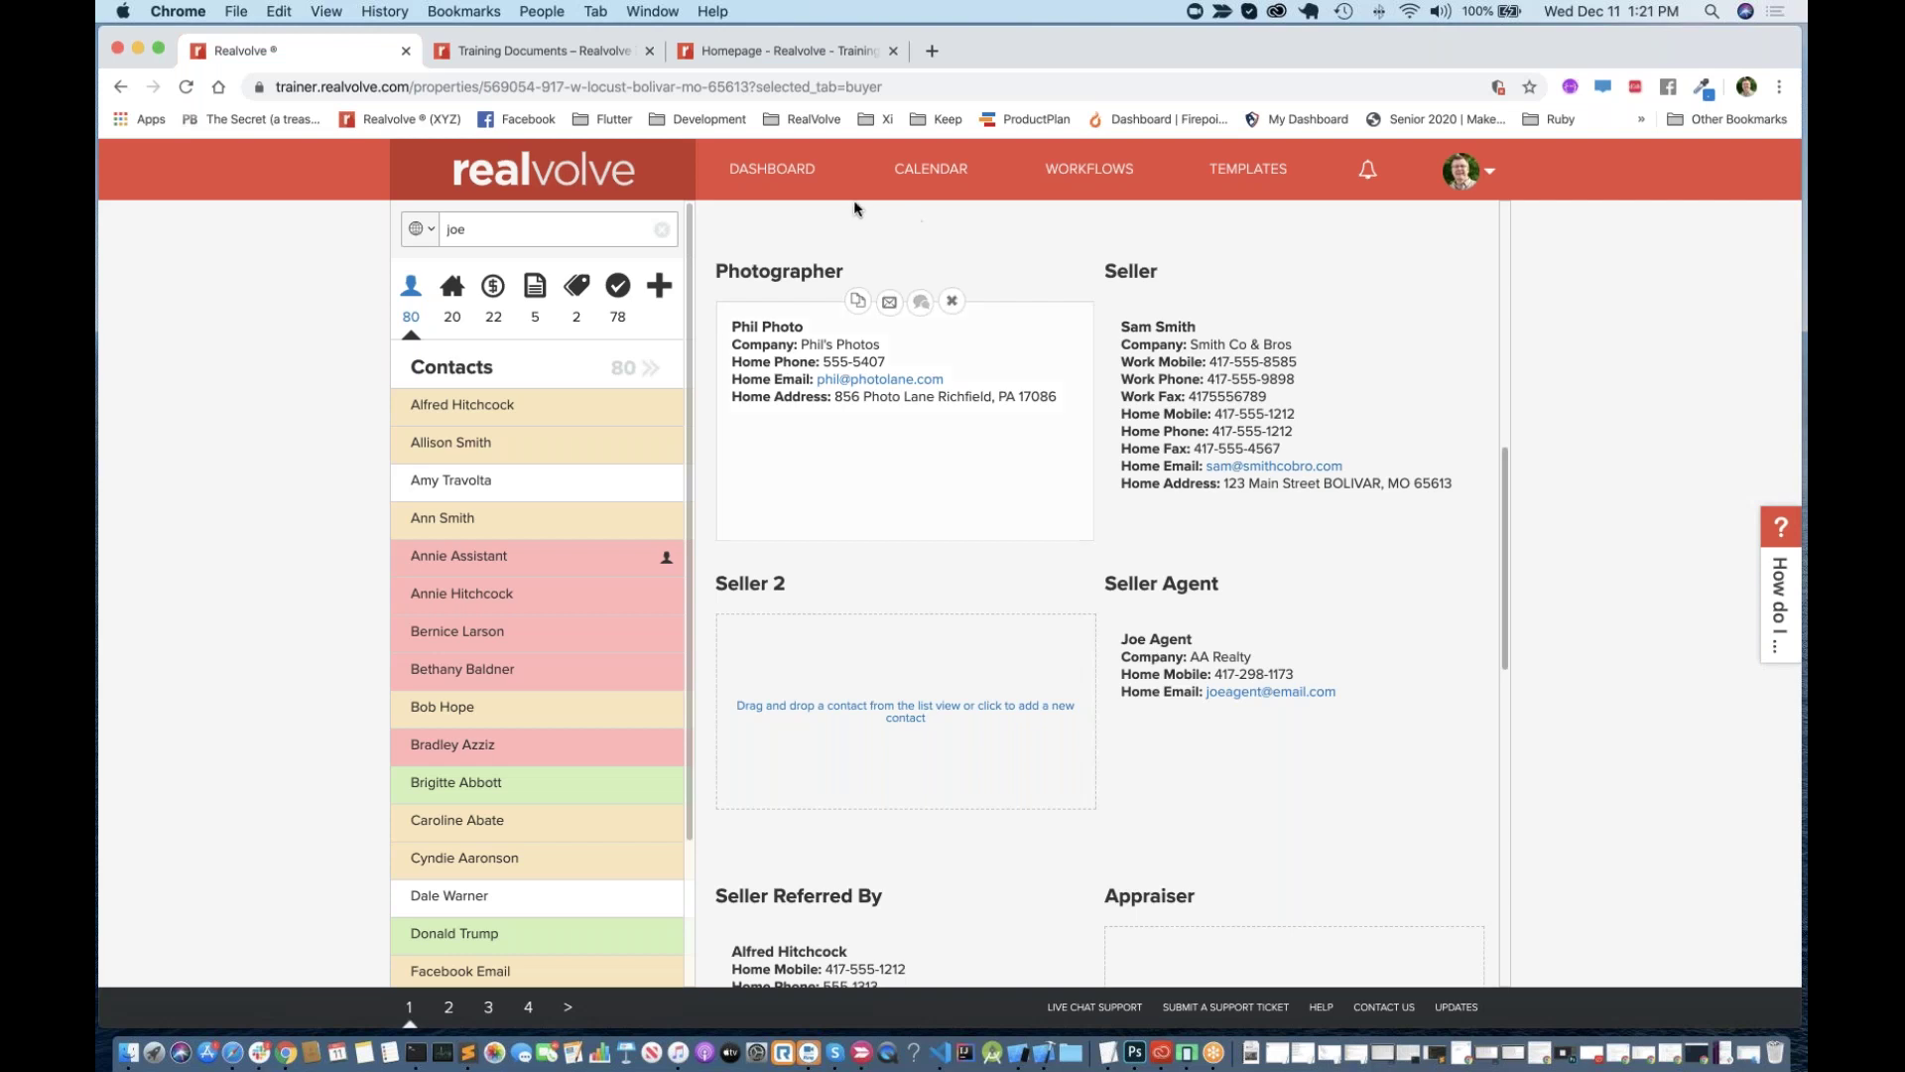
# Step: Go to the dashboard and scroll down to Notes & Correspondence and Activities
pyautogui.click(796, 176)
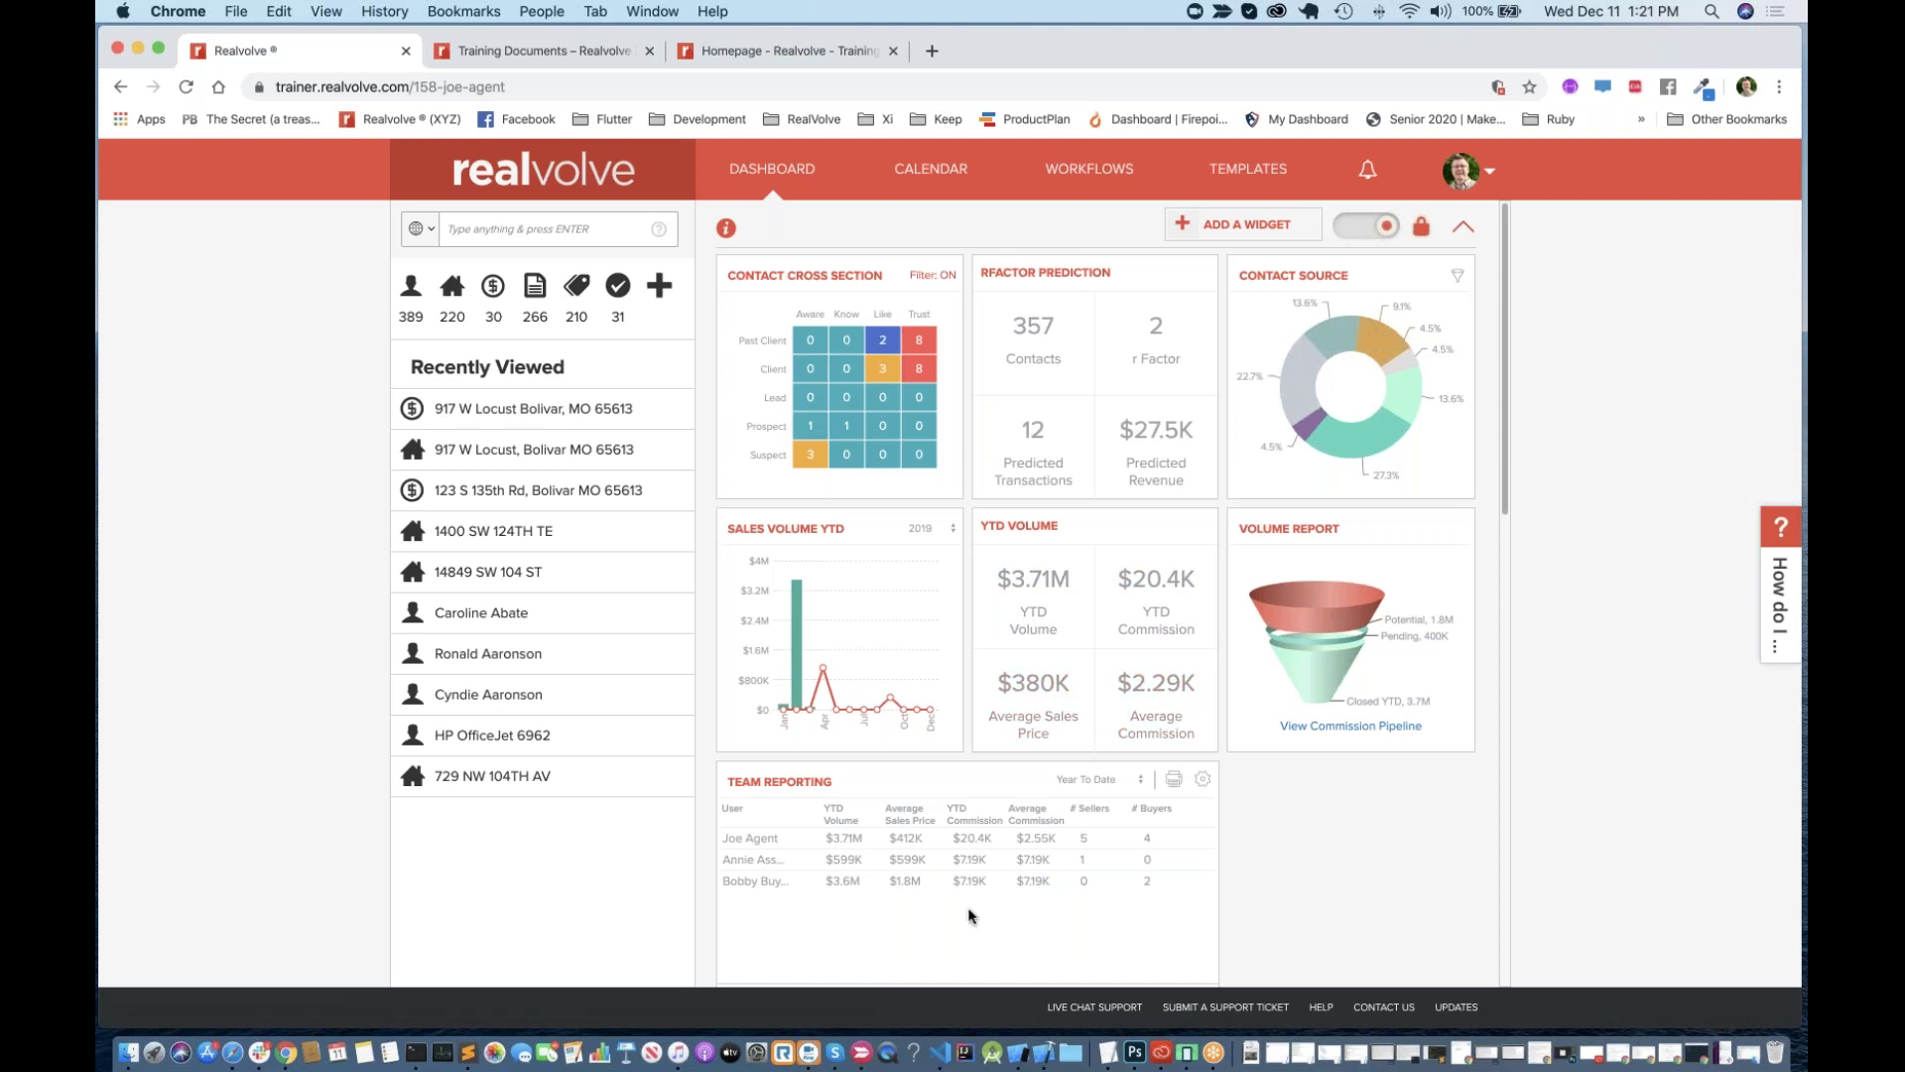
pyautogui.scroll(-5, 962, 893)
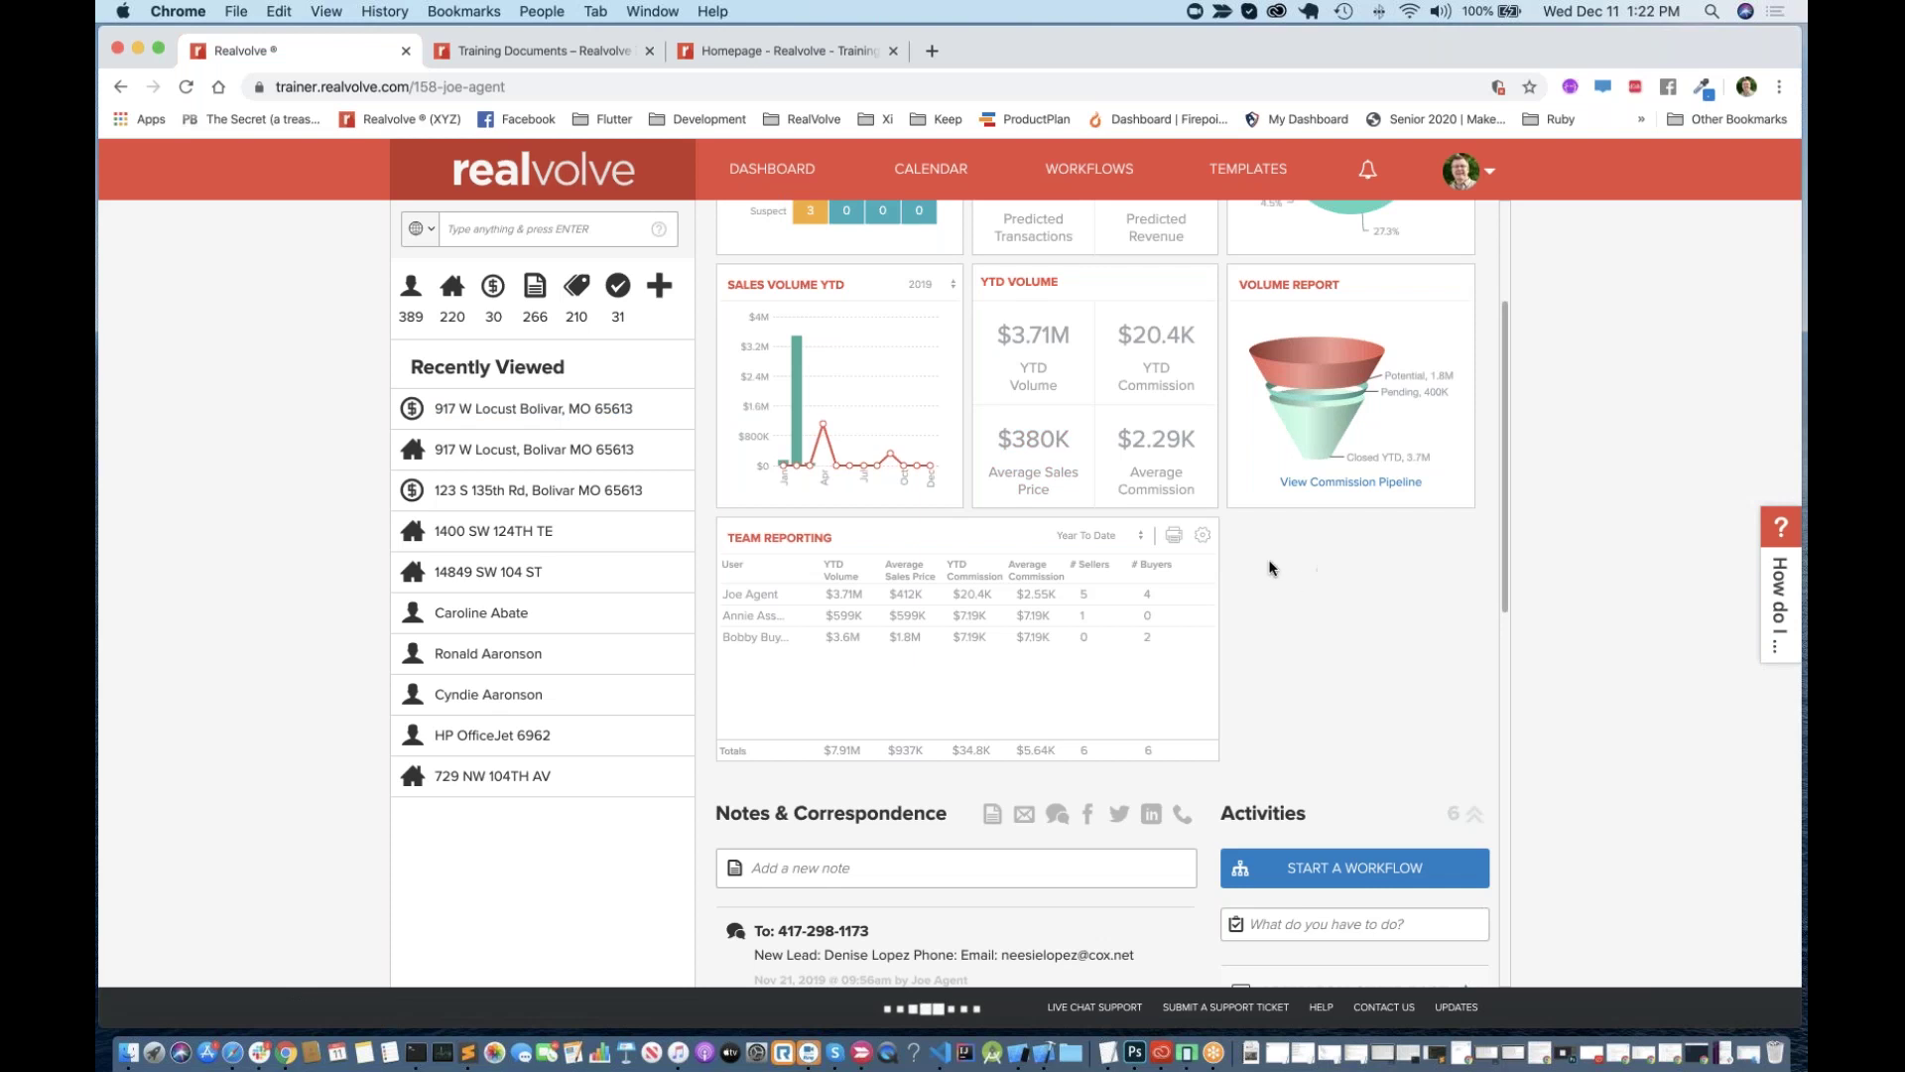
# Step: Open 917 W Locust, review its Net Commission figure, then show its transaction details
pyautogui.click(536, 407)
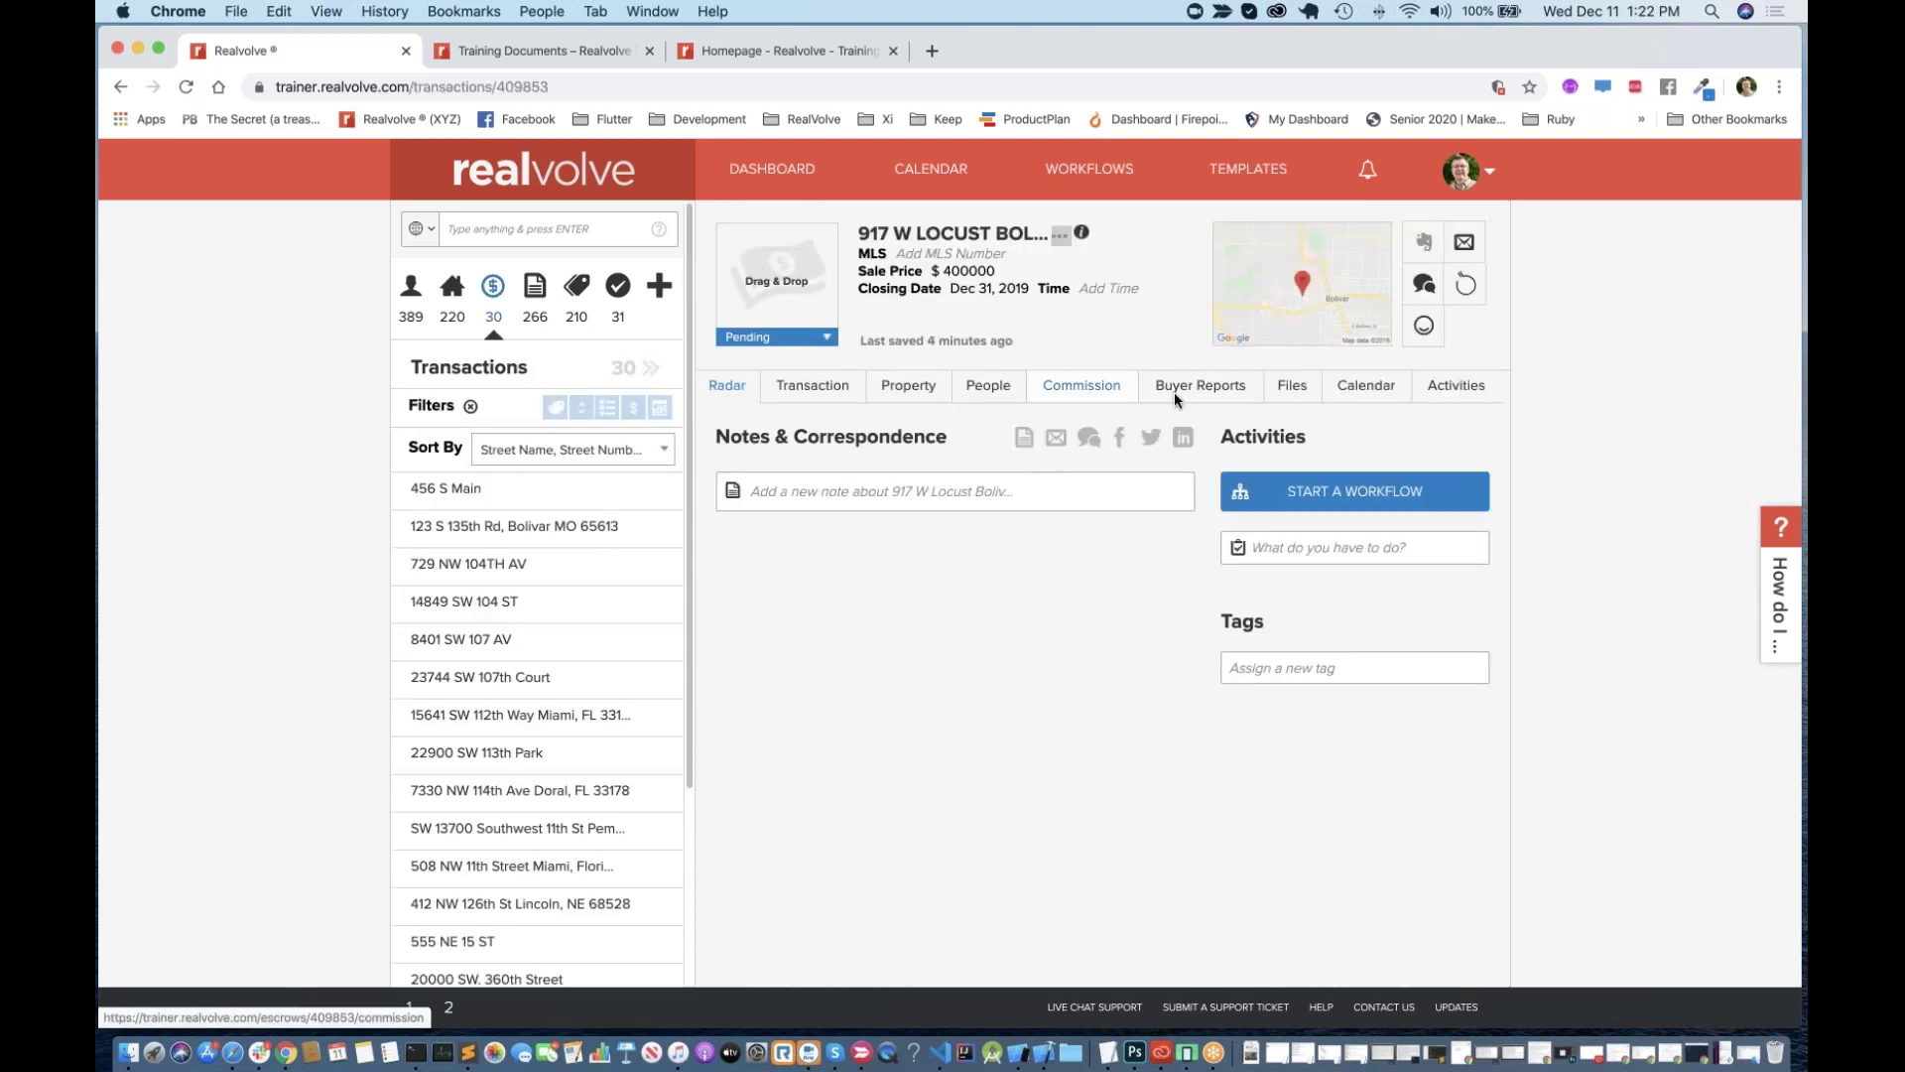
pyautogui.click(1082, 385)
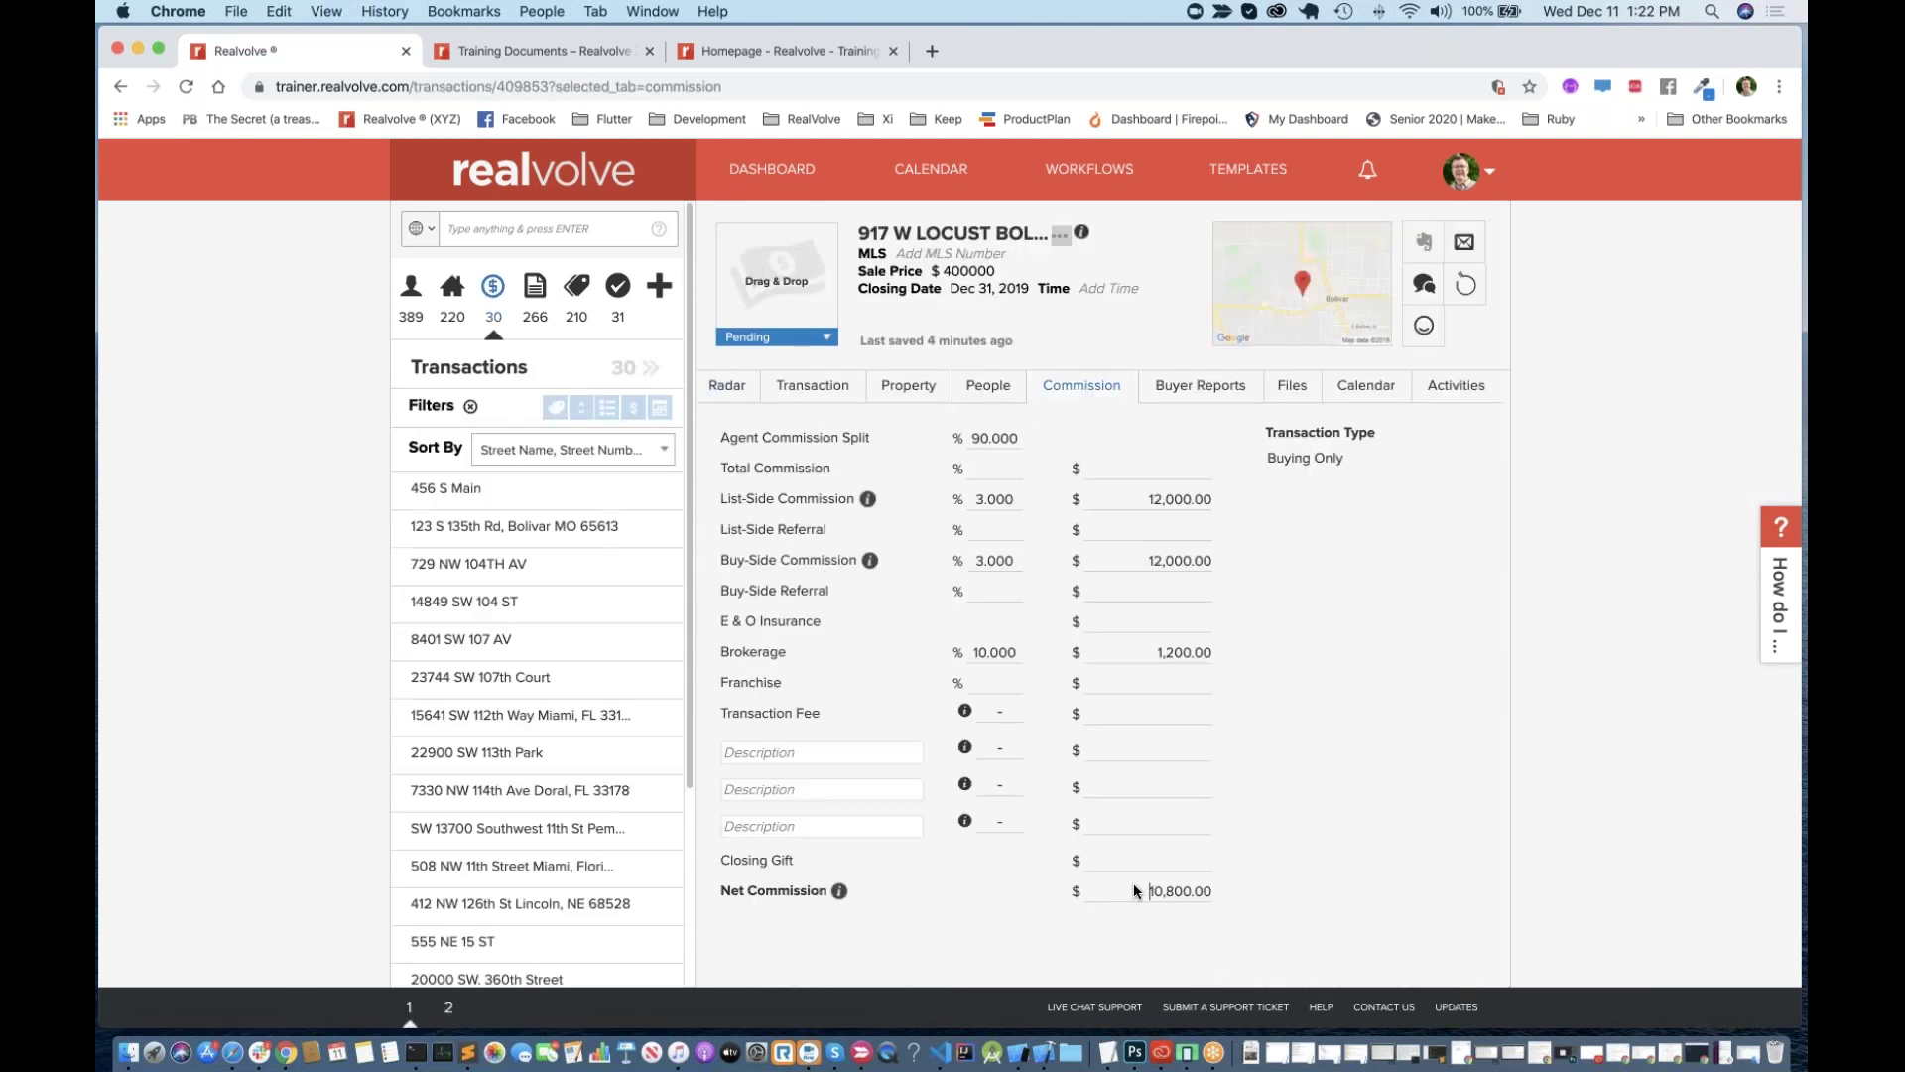
pyautogui.moveTo(1141, 892); pyautogui.dragTo(1240, 892)
pyautogui.click(1568, 256)
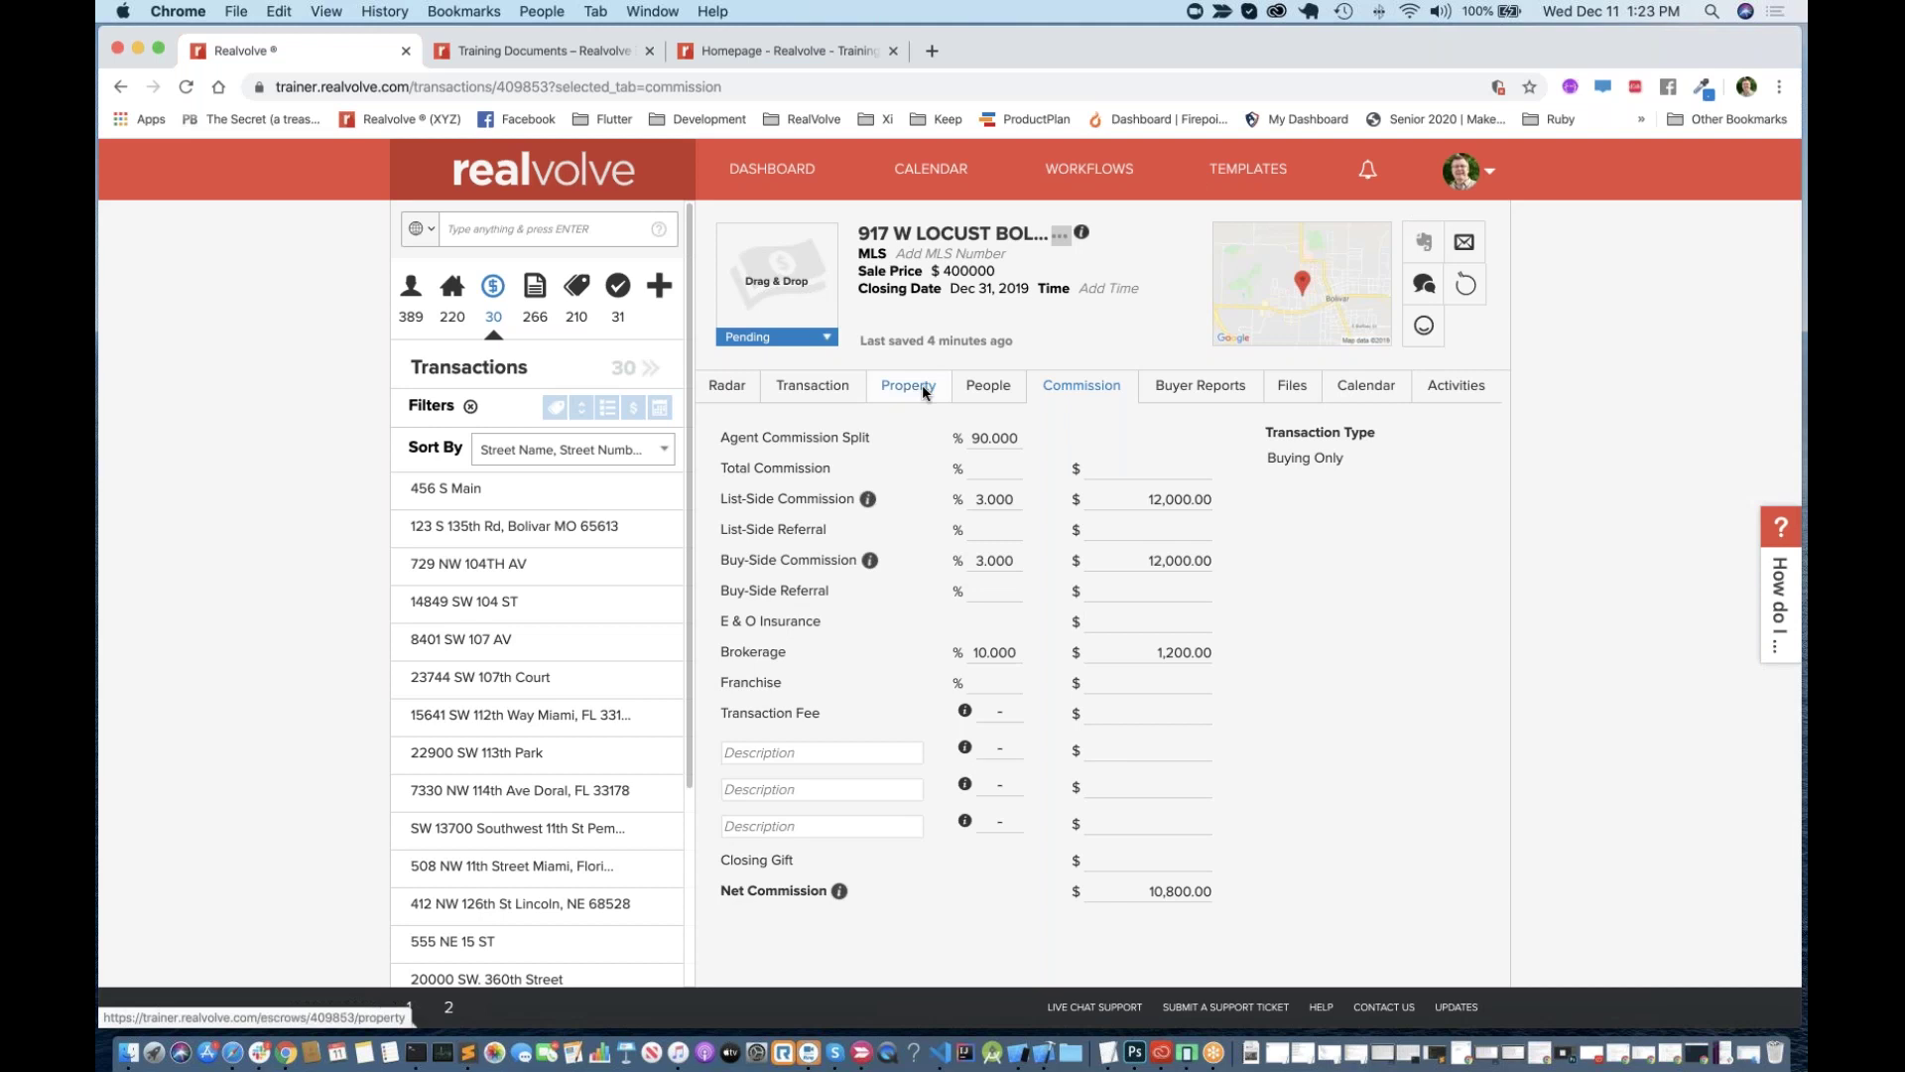
pyautogui.click(811, 387)
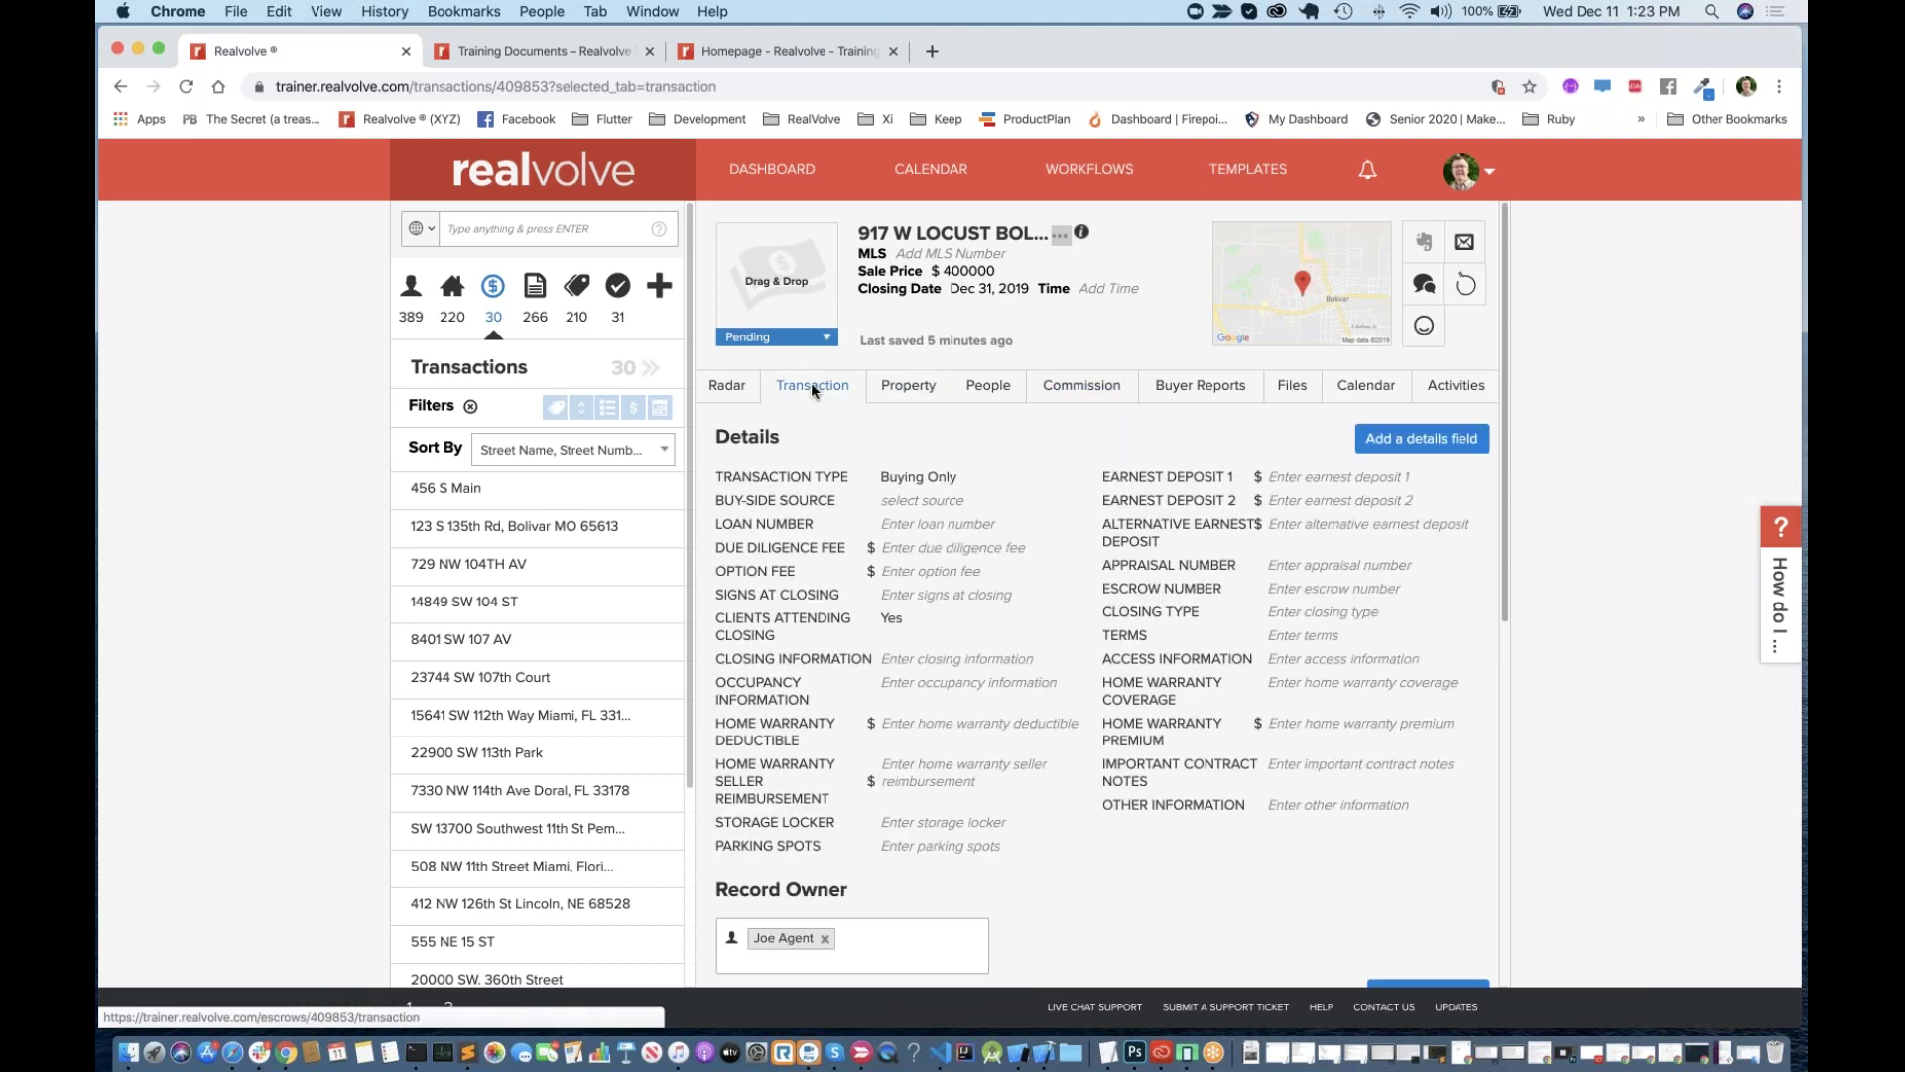
# Step: Keep the transaction type as Buying Only and move to the People tab
pyautogui.click(921, 474)
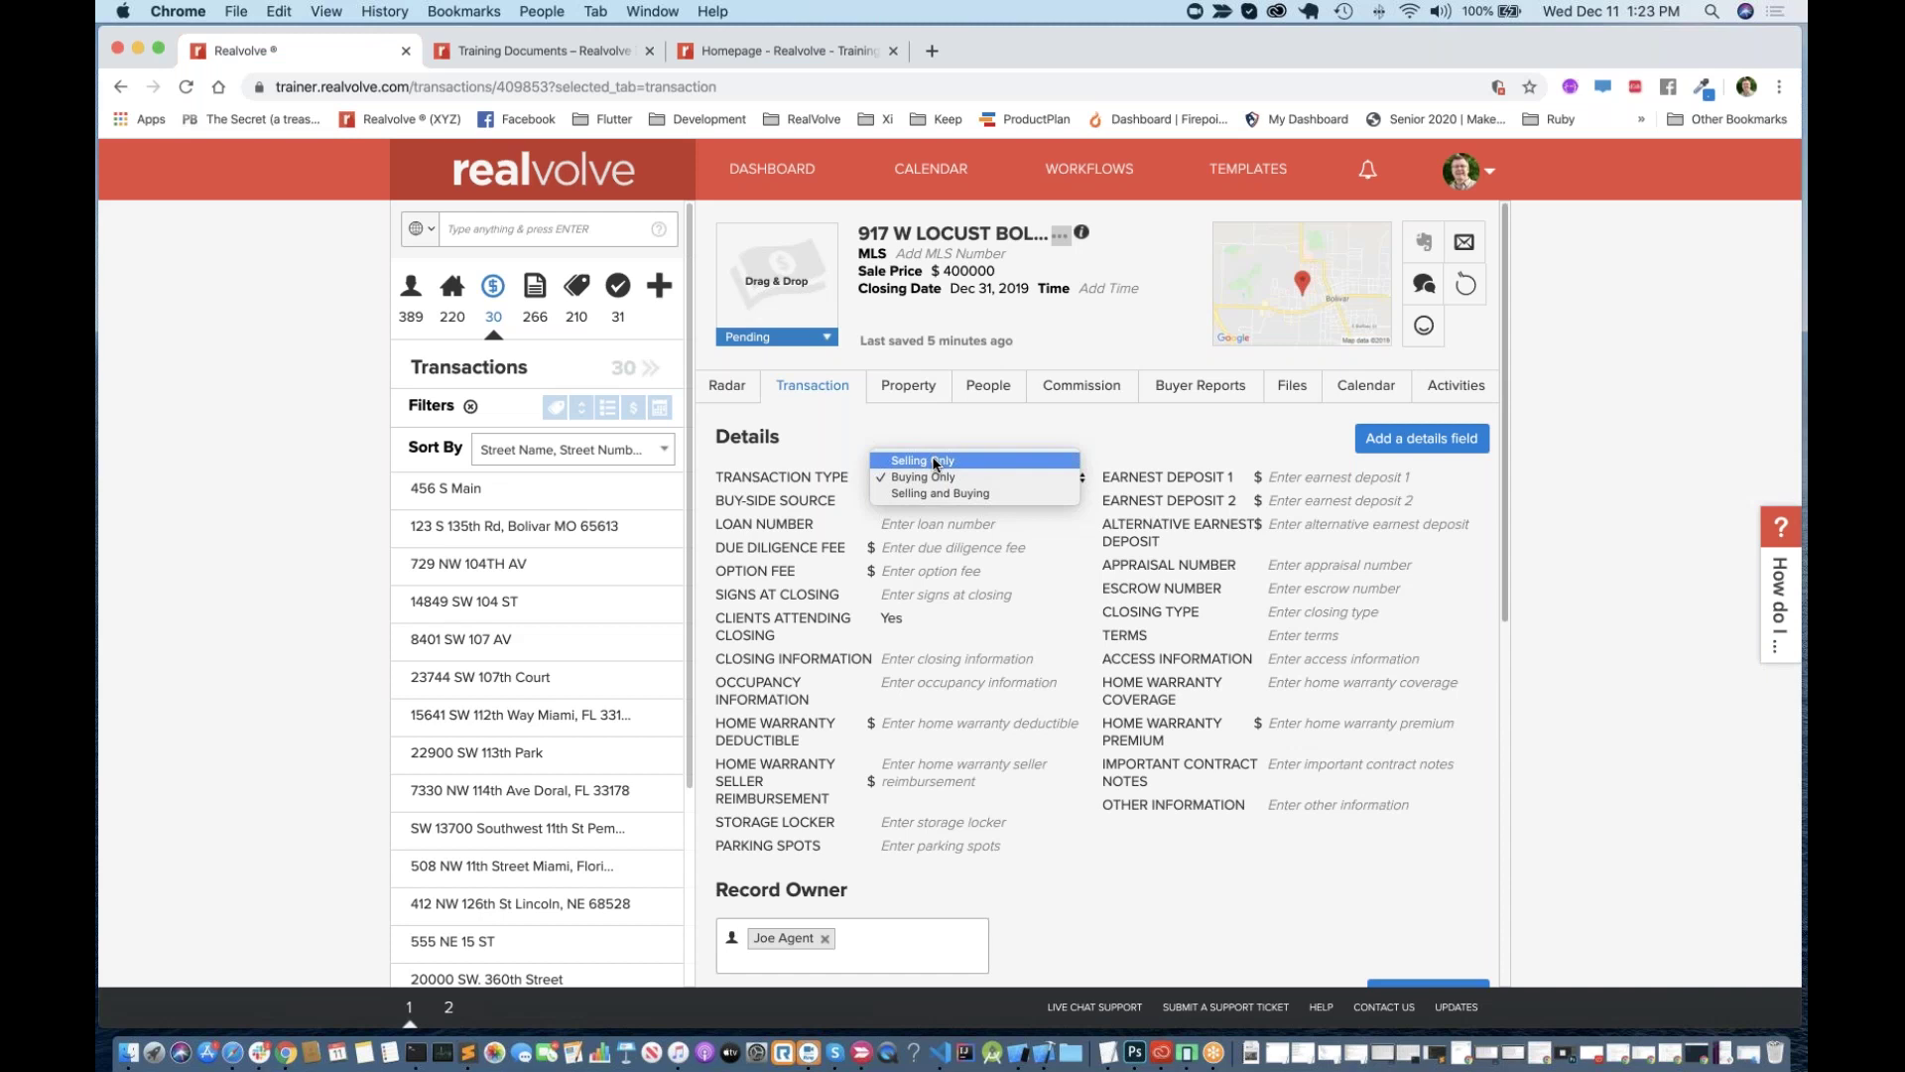
pyautogui.click(936, 478)
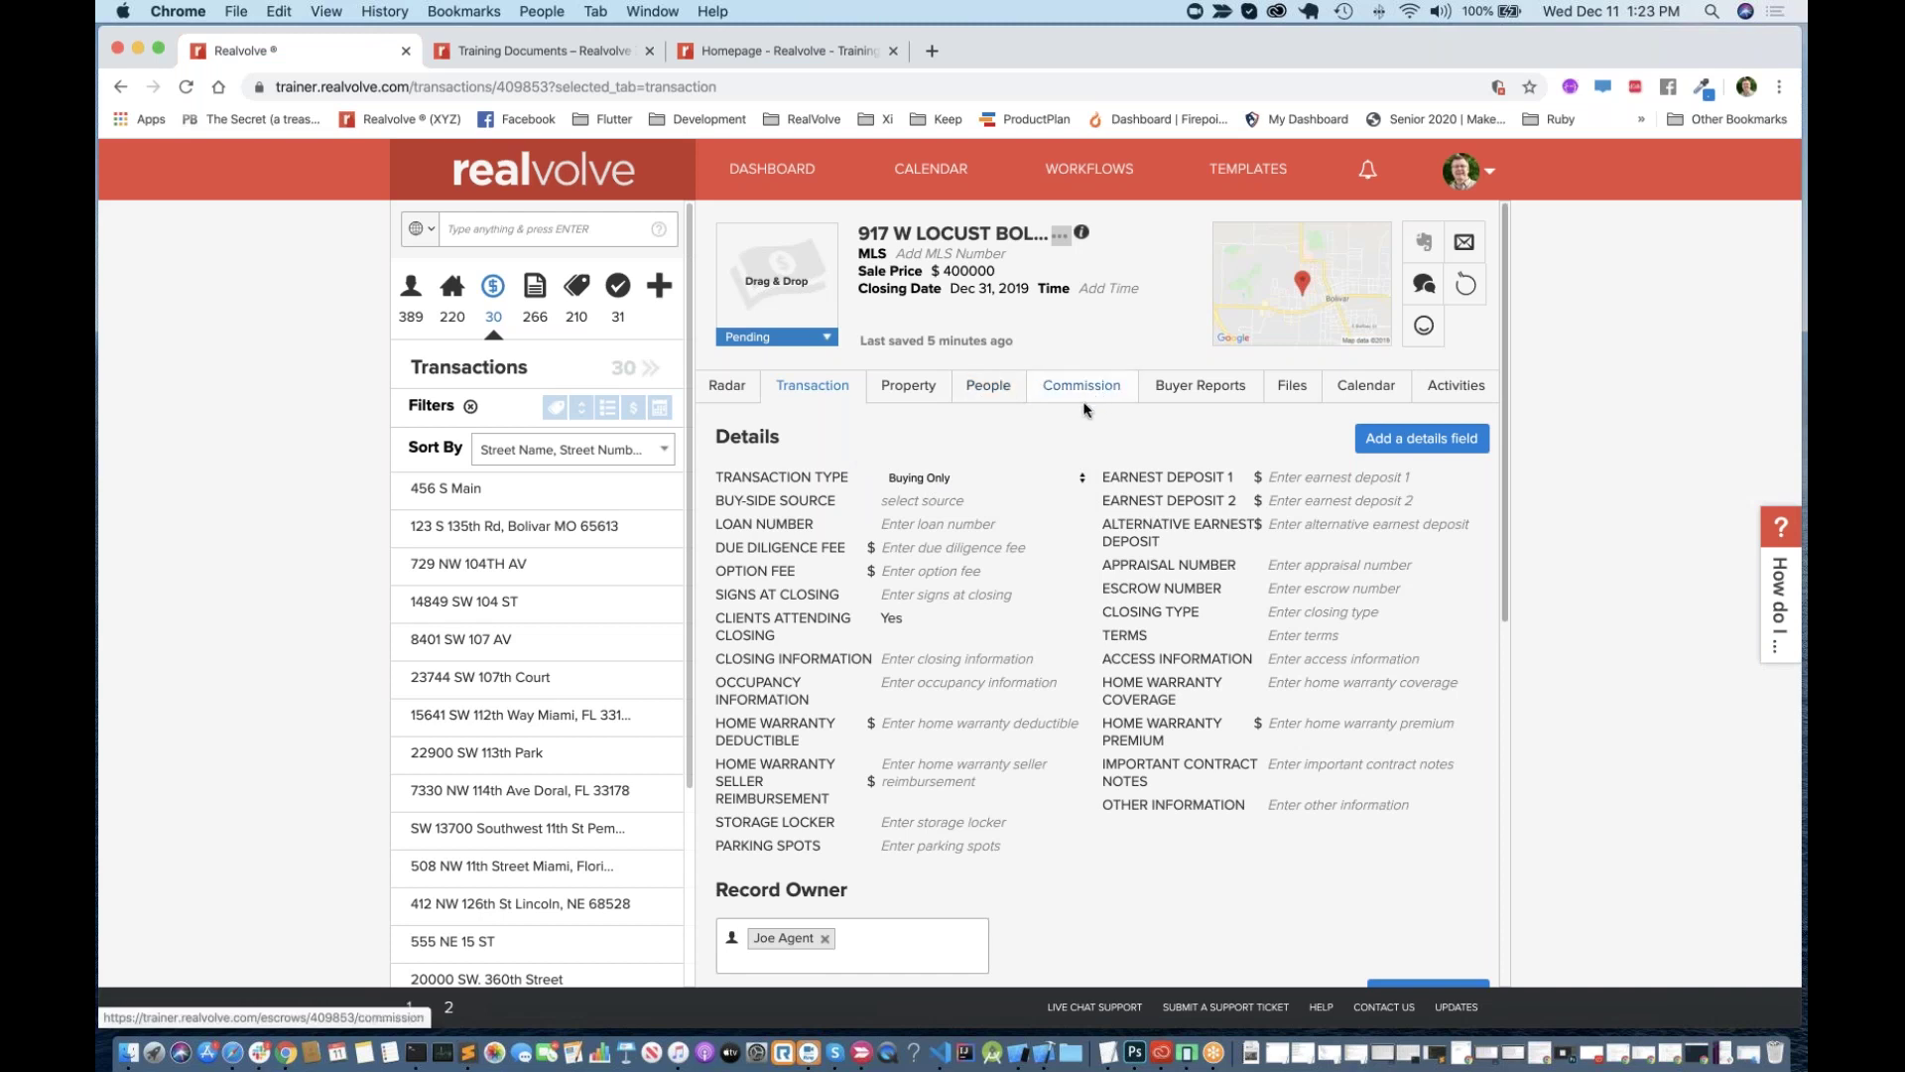
pyautogui.click(992, 385)
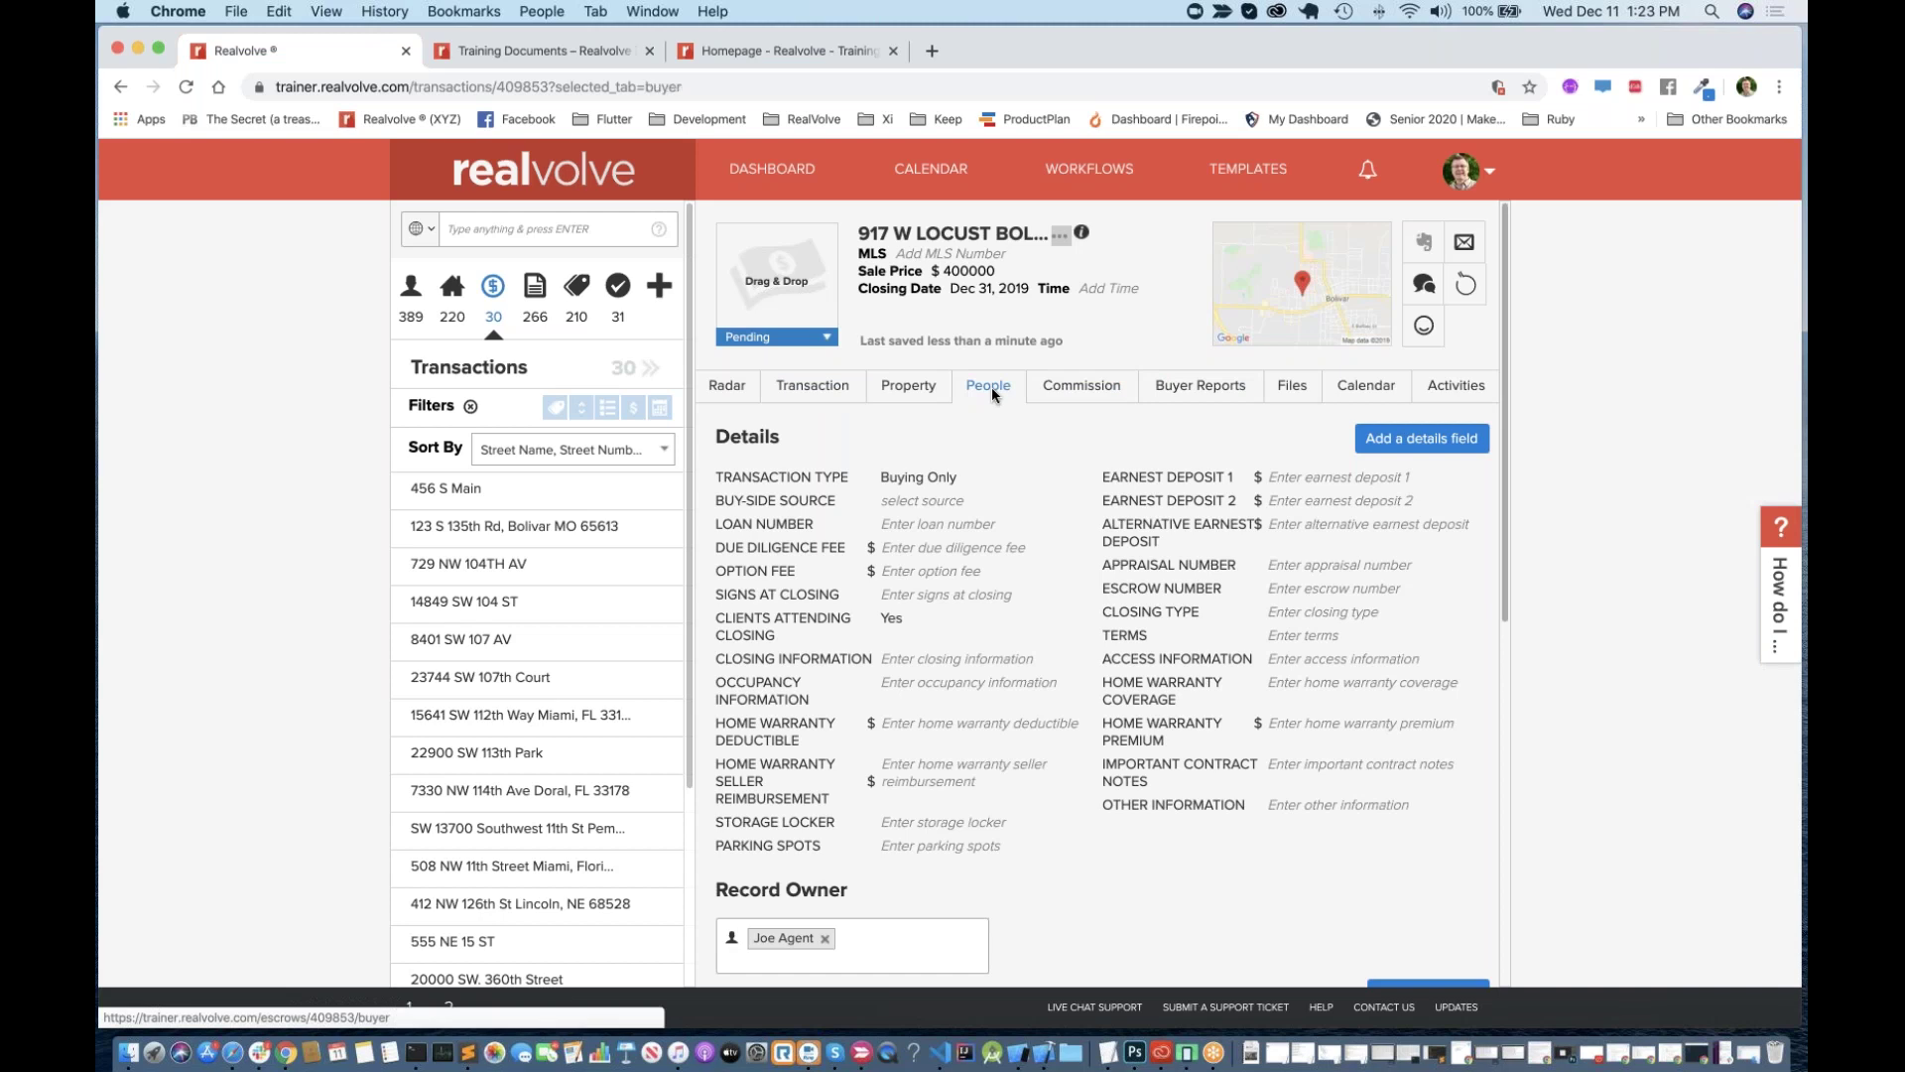
# Step: Pick Tenant in Add a party member, close the dialog unsaved, and scroll the People tab
pyautogui.scroll(-10, 1219, 486)
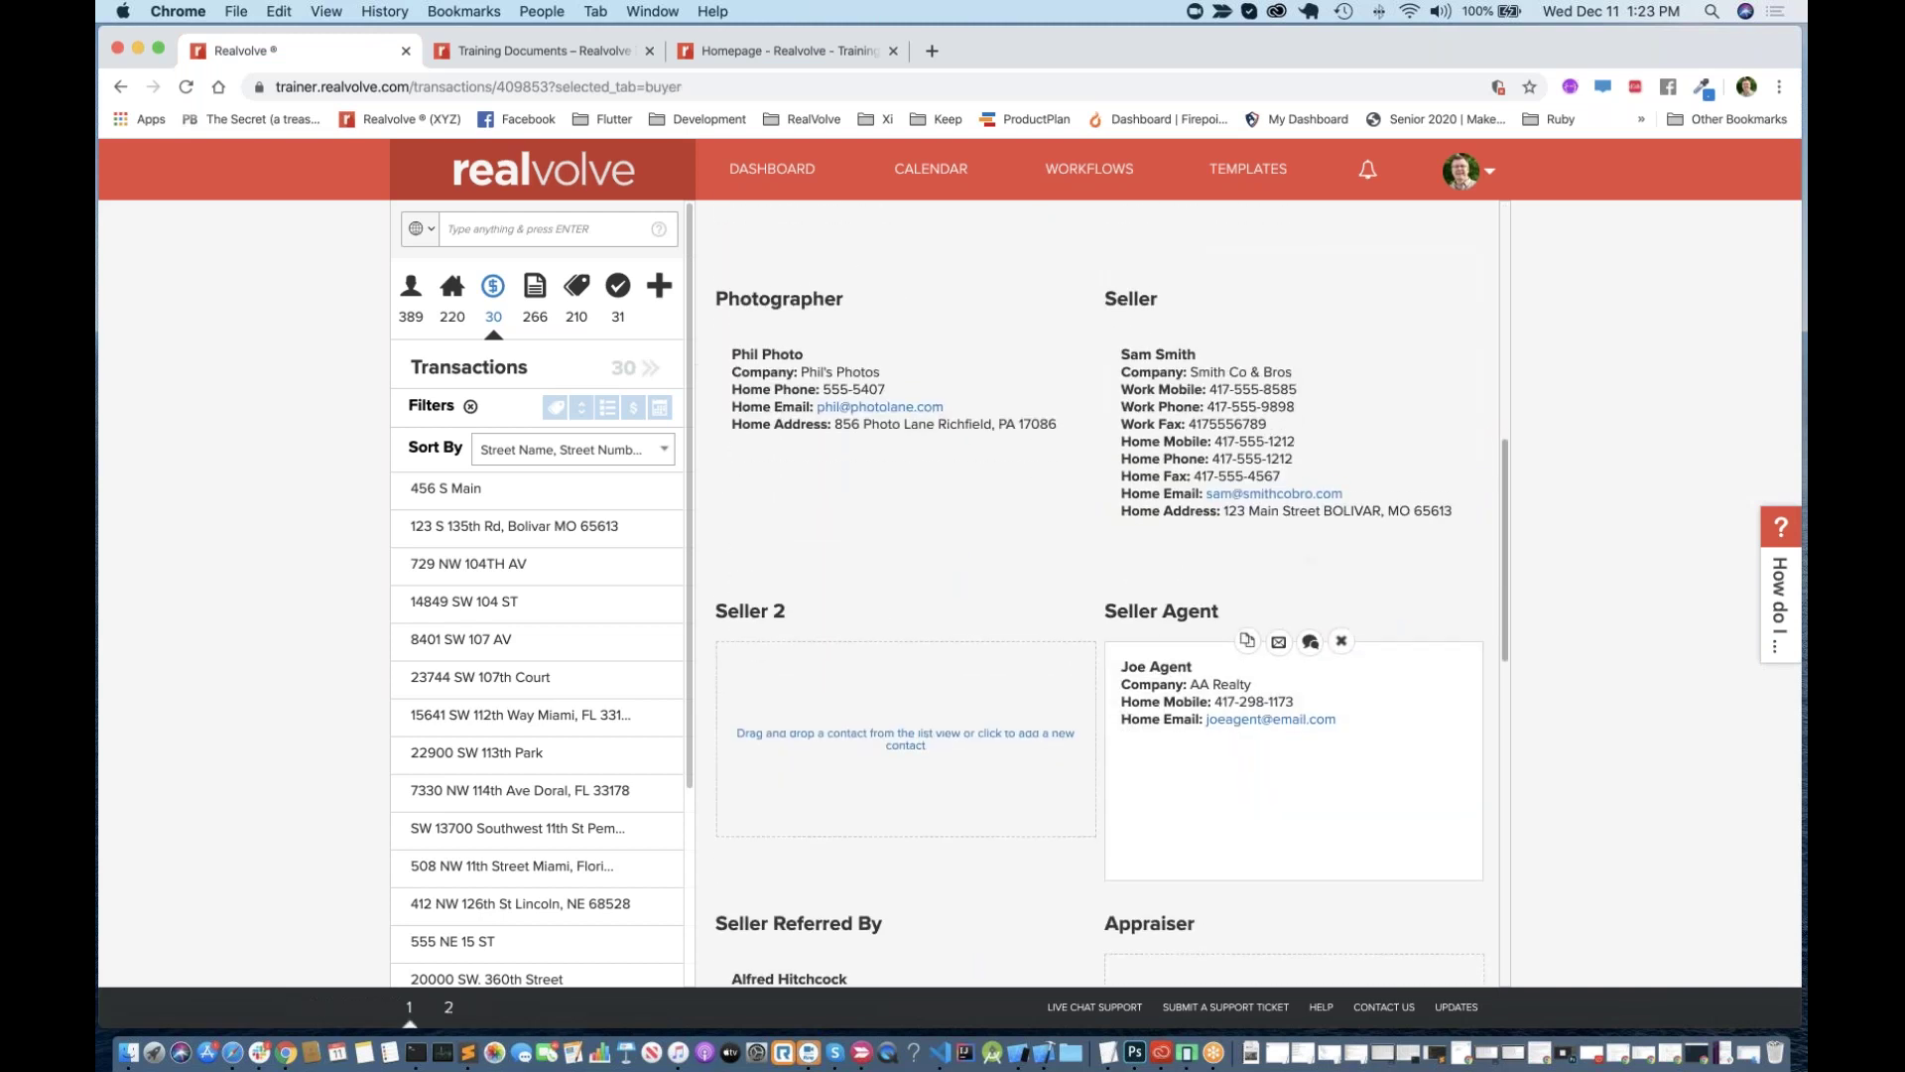
pyautogui.scroll(10, 1218, 486)
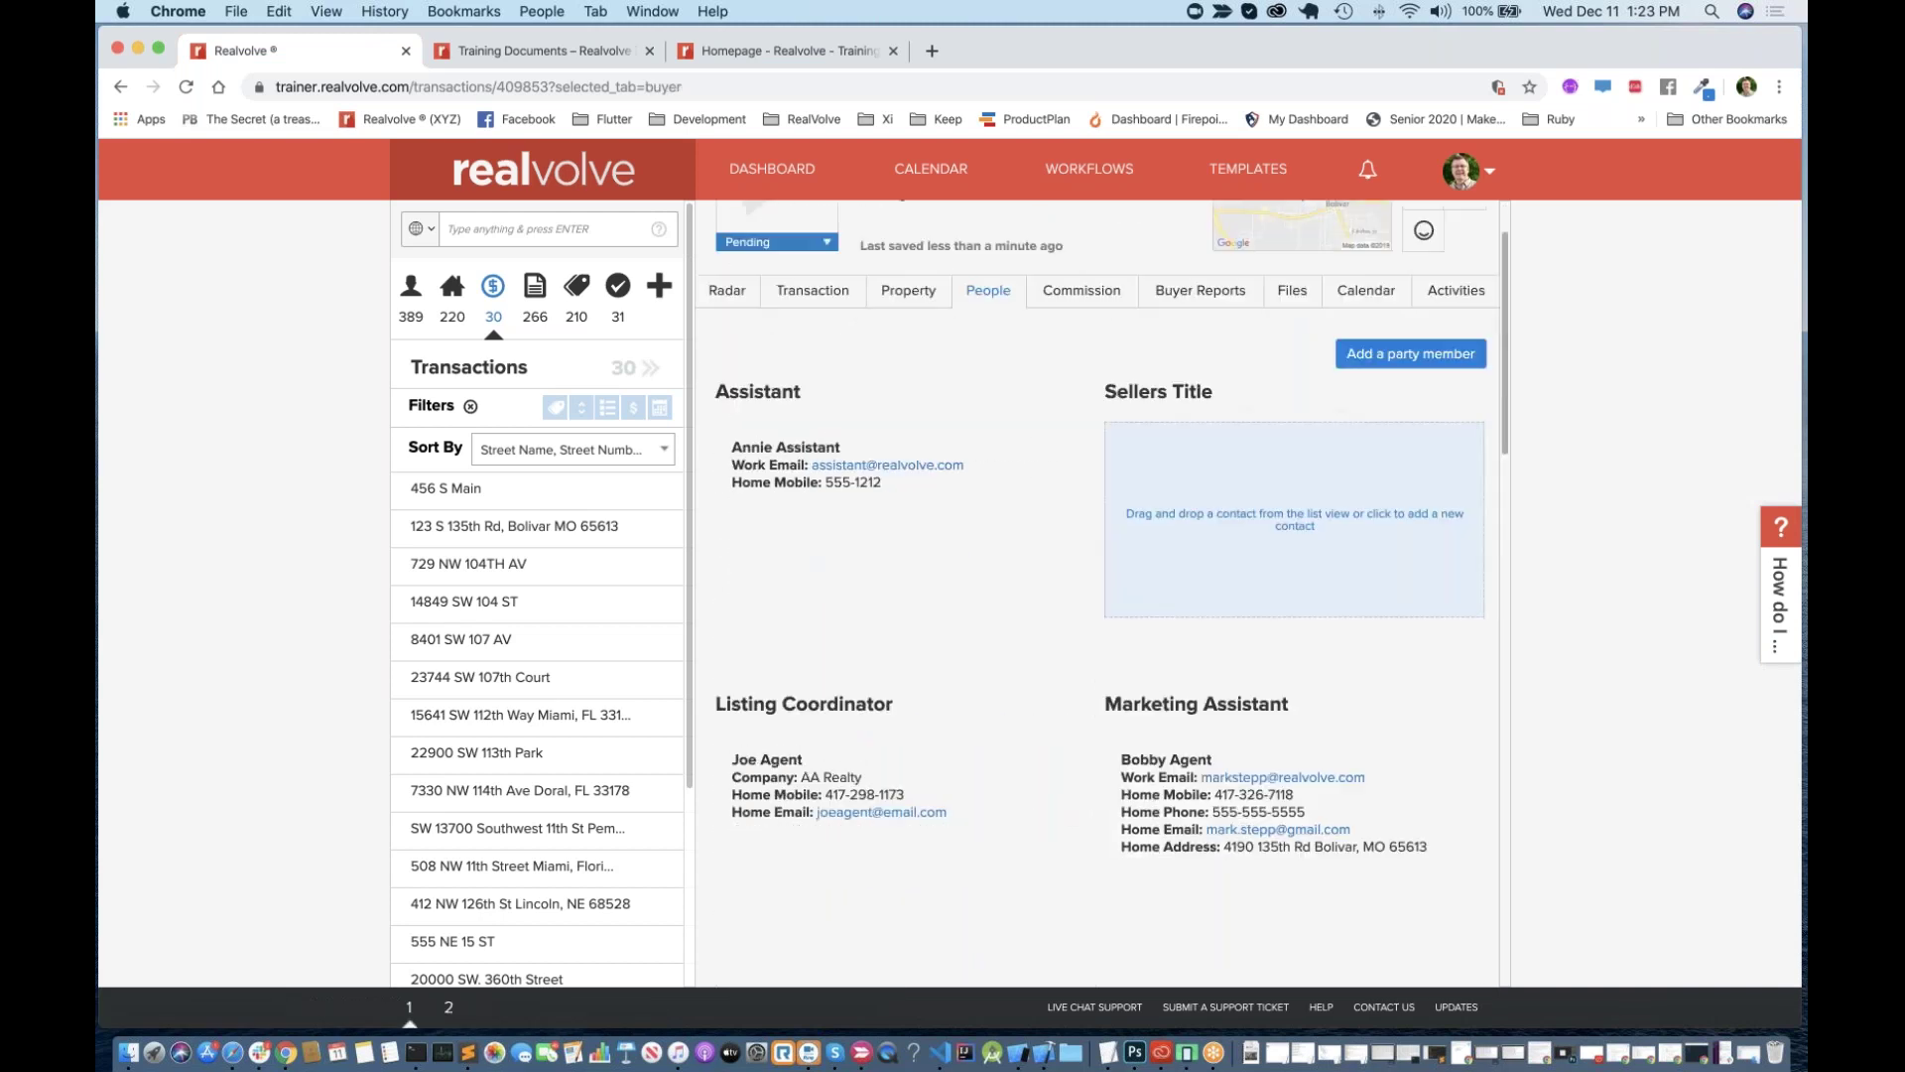
pyautogui.click(1403, 444)
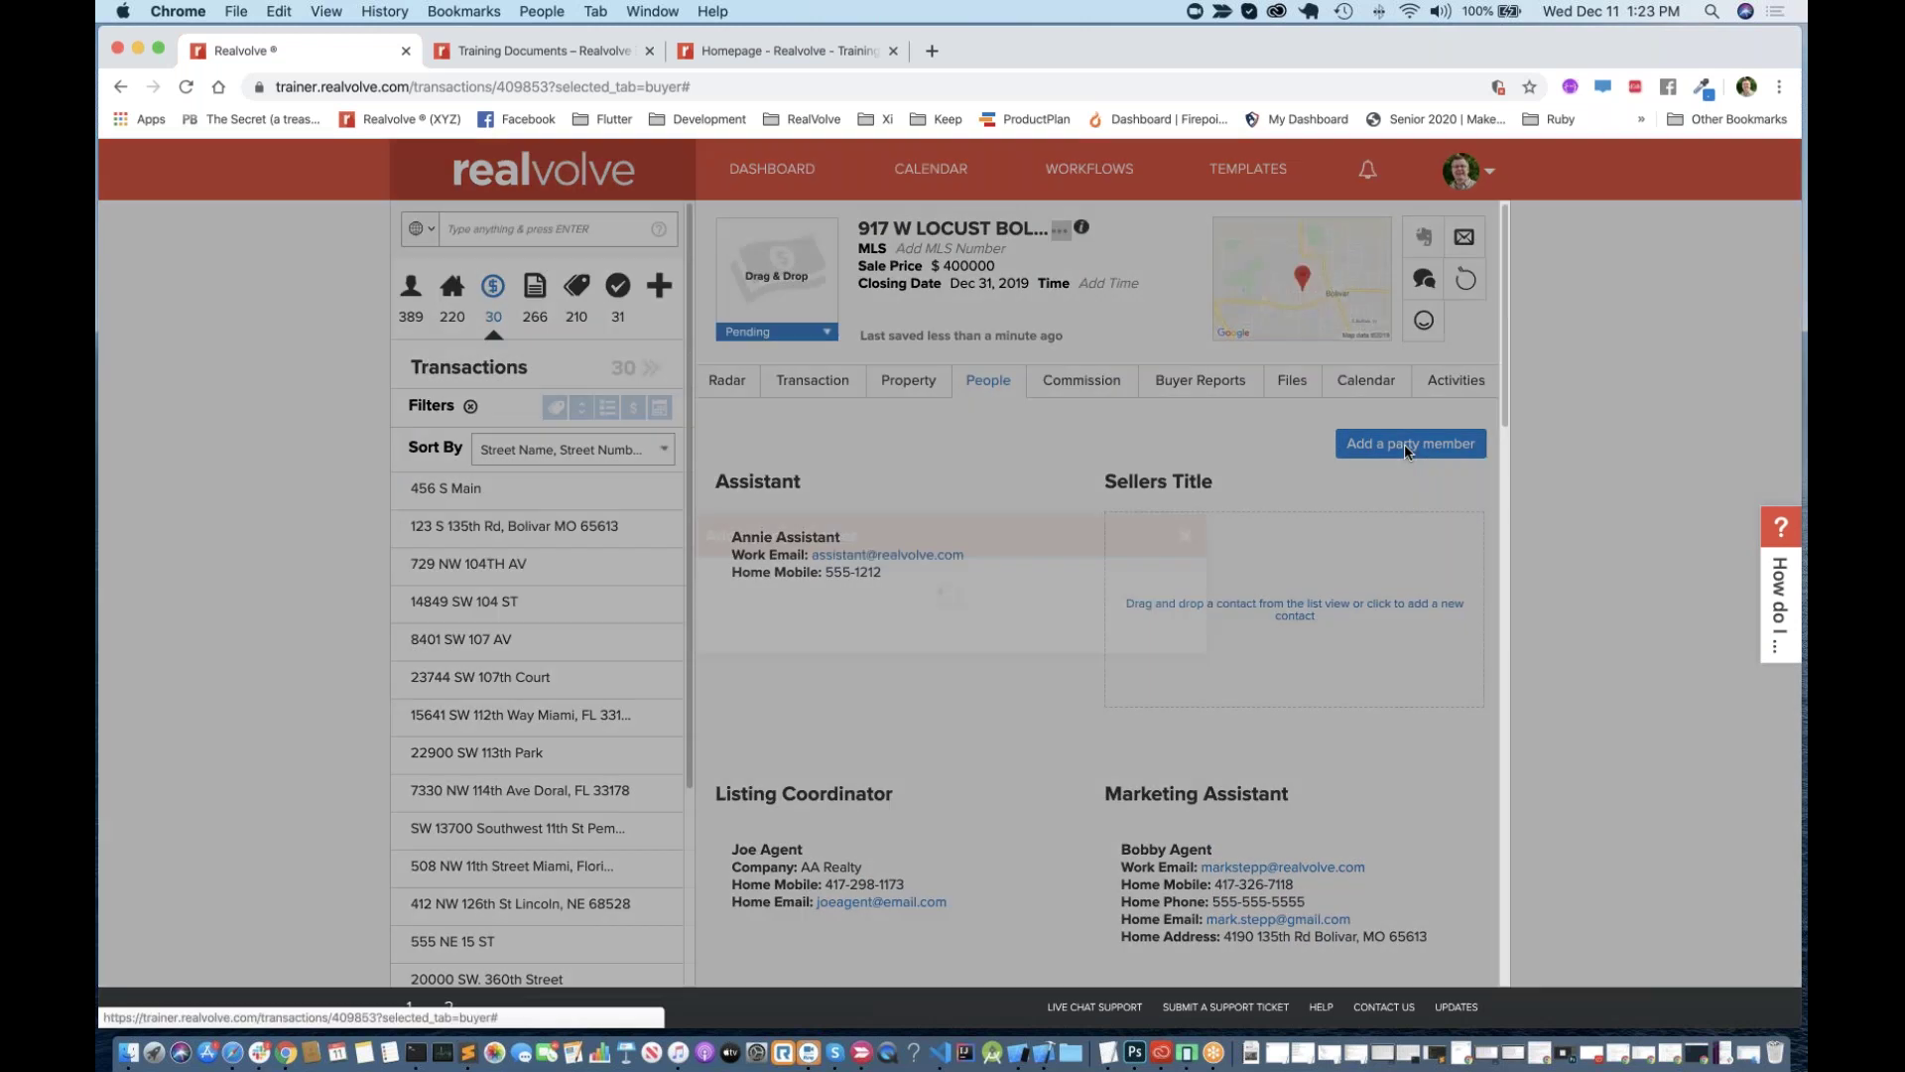
pyautogui.click(950, 598)
pyautogui.scroll(-20, 939, 799)
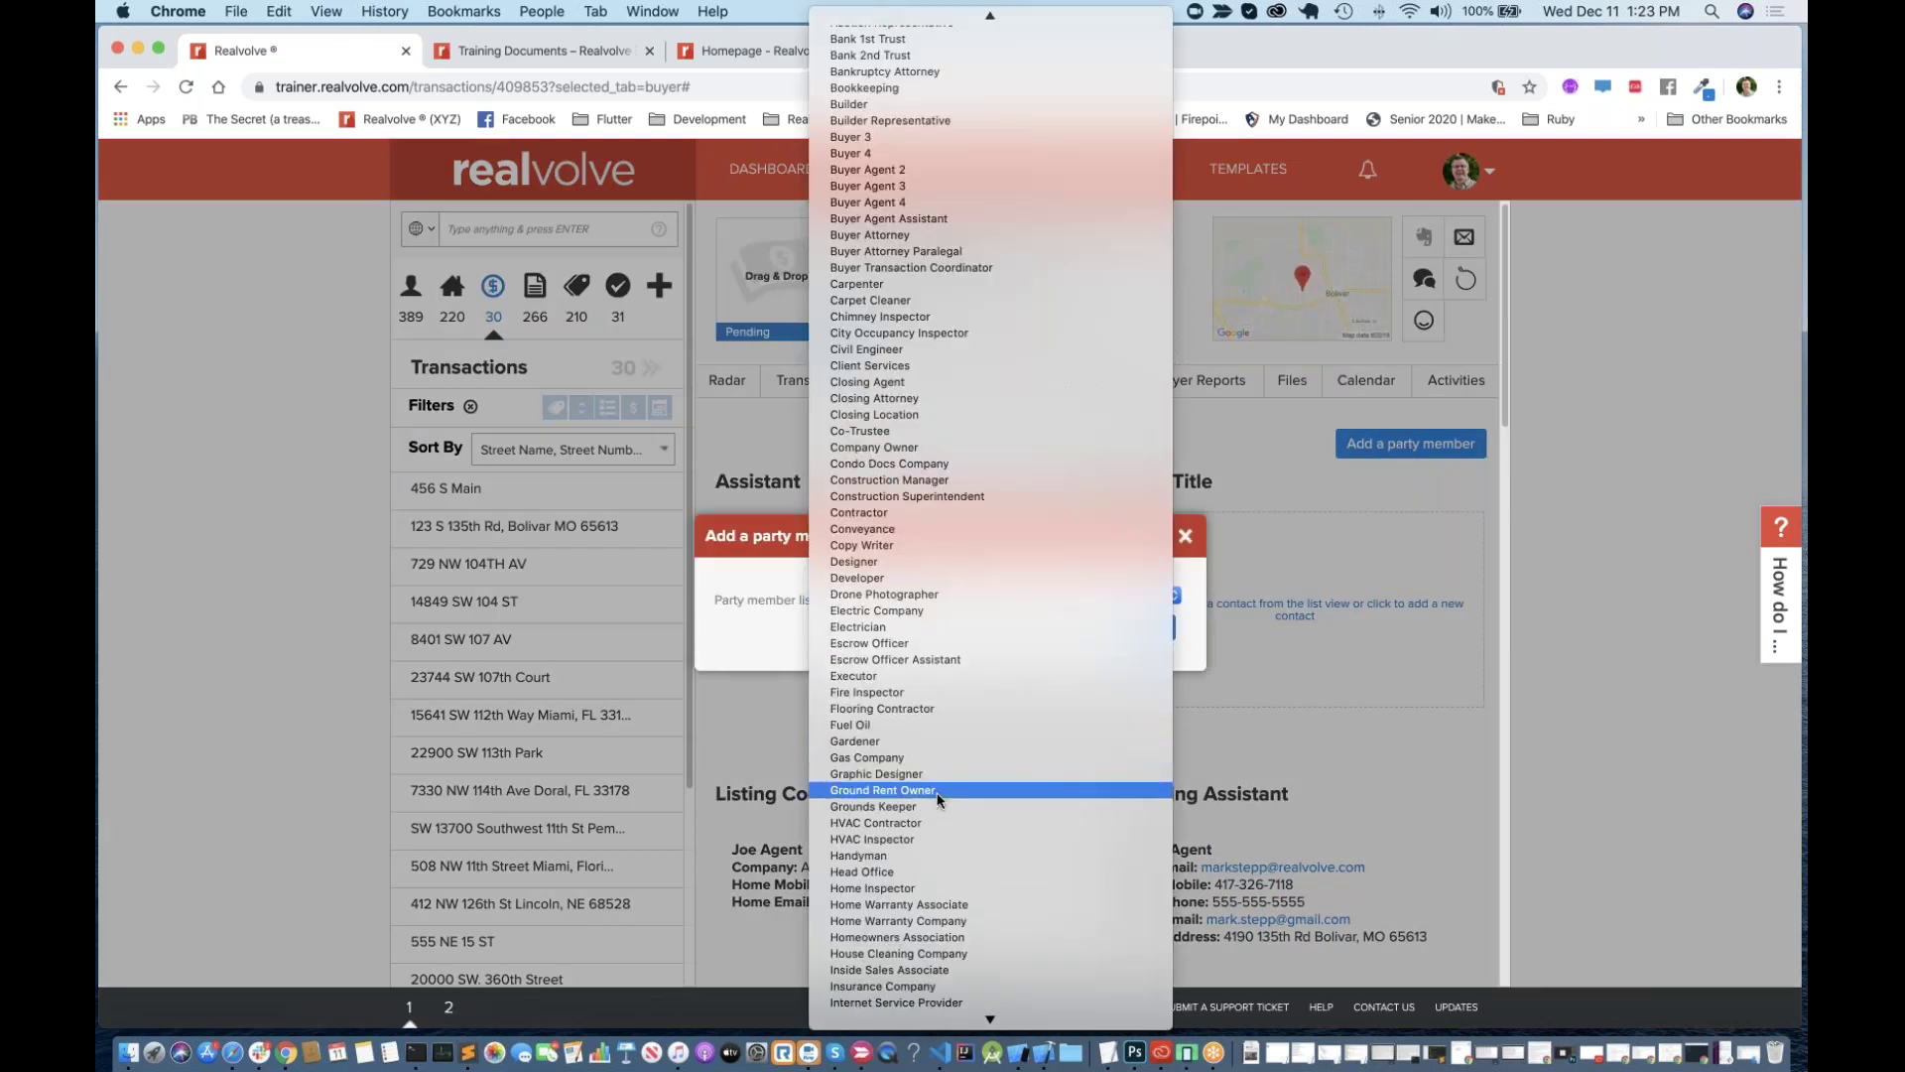
pyautogui.scroll(-10, 939, 800)
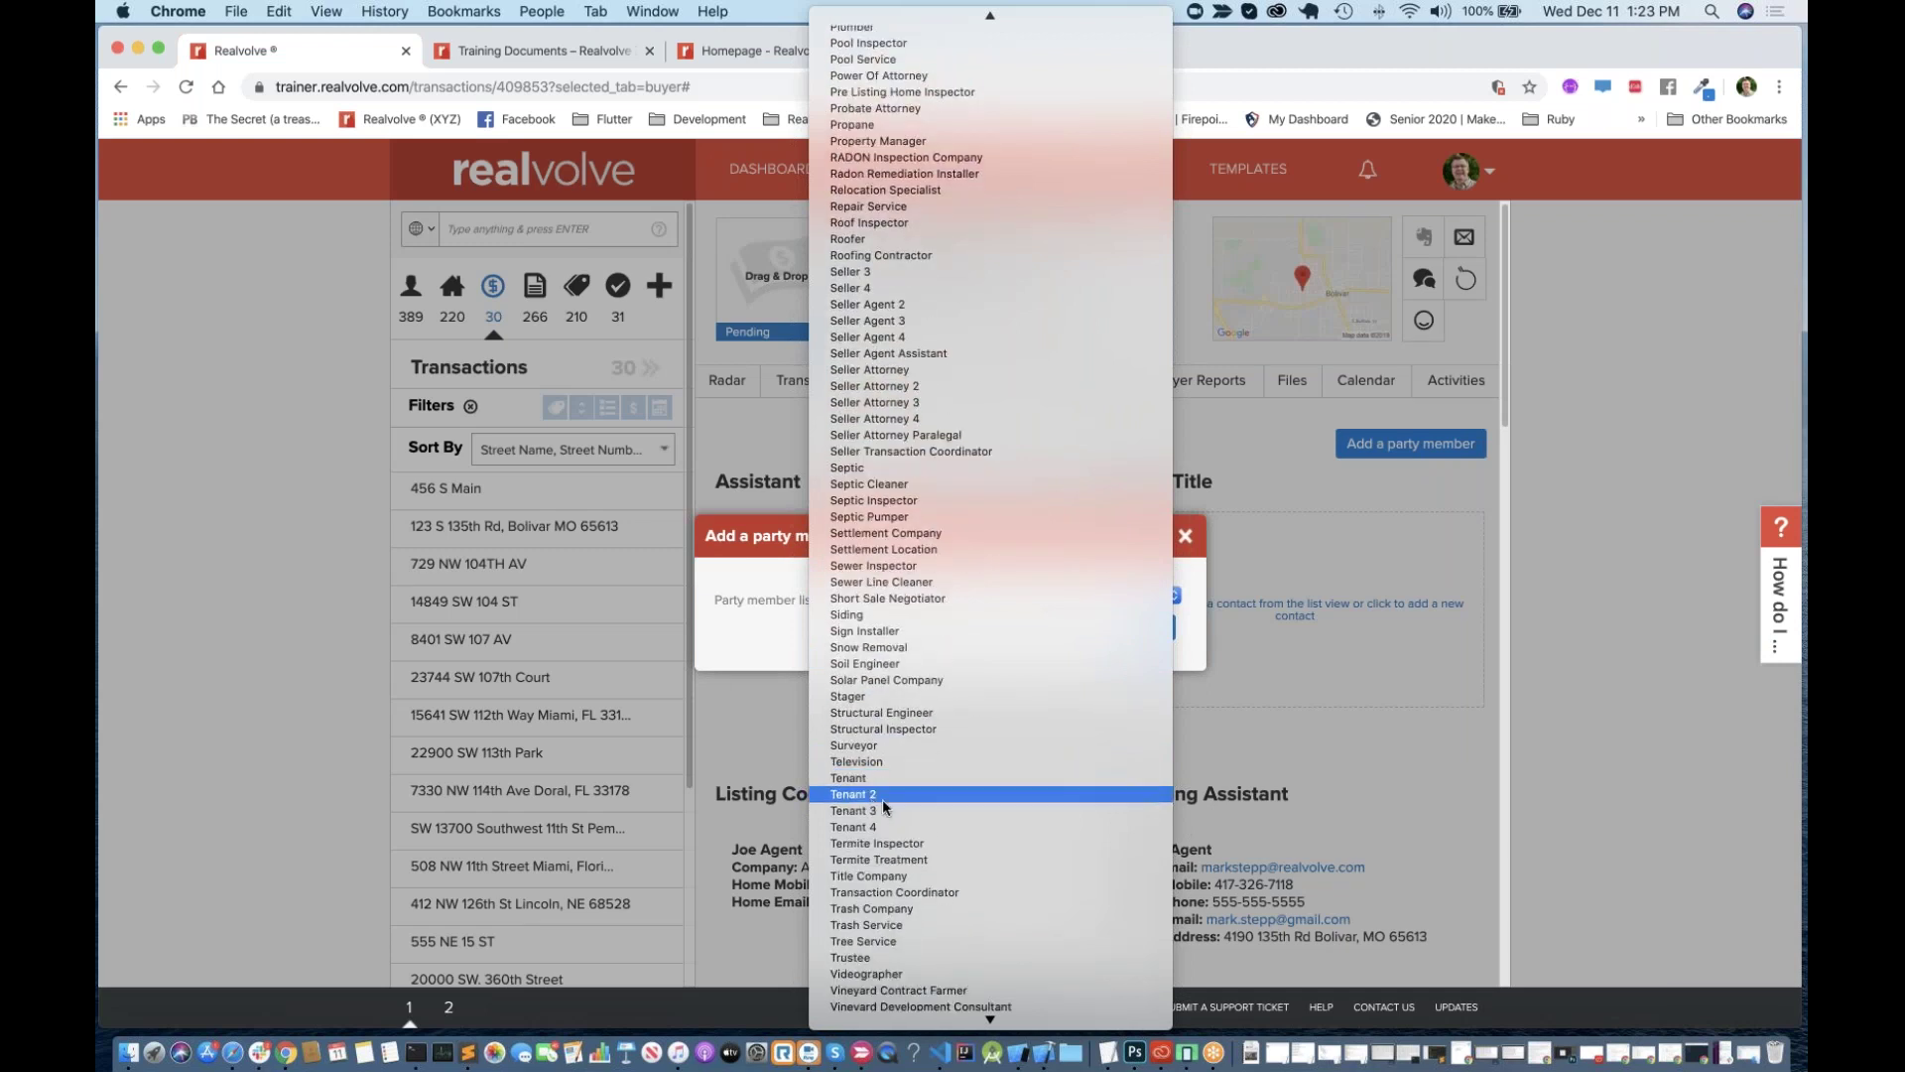
pyautogui.click(878, 780)
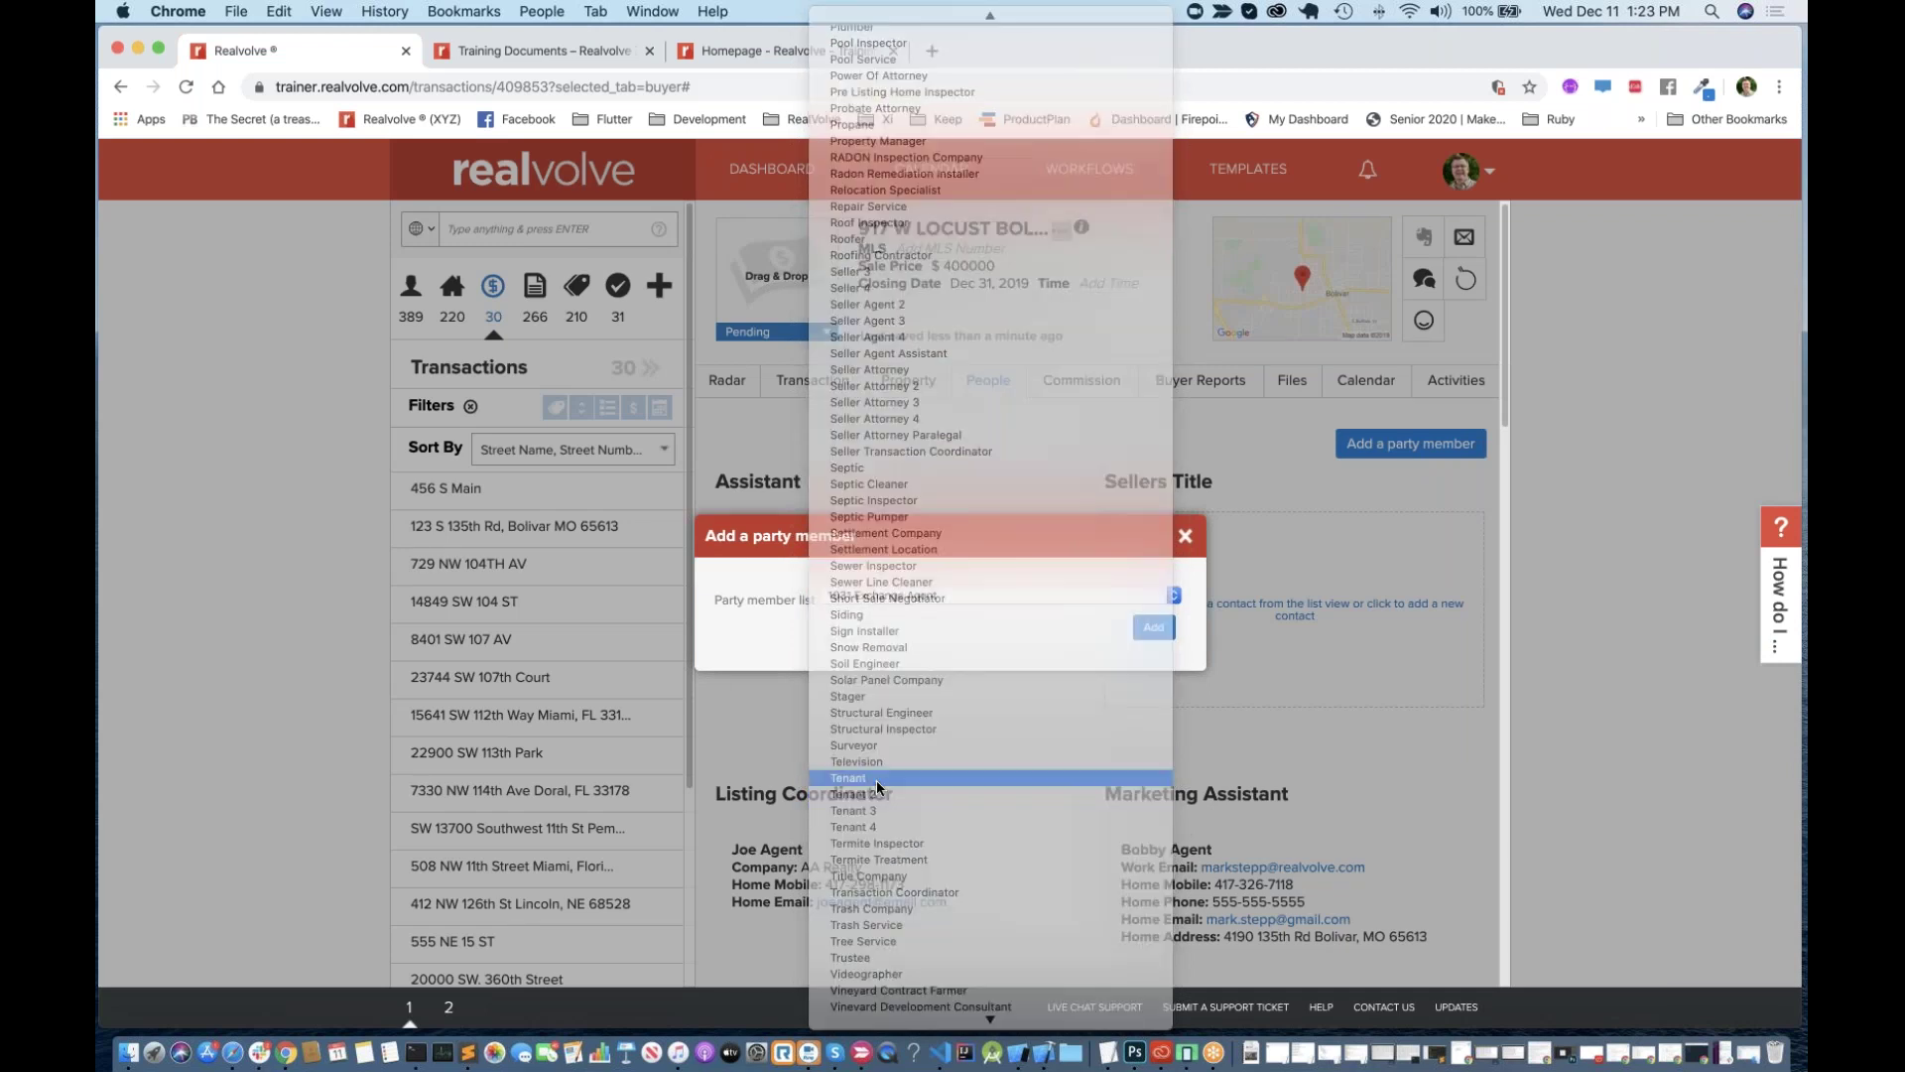
pyautogui.click(1171, 729)
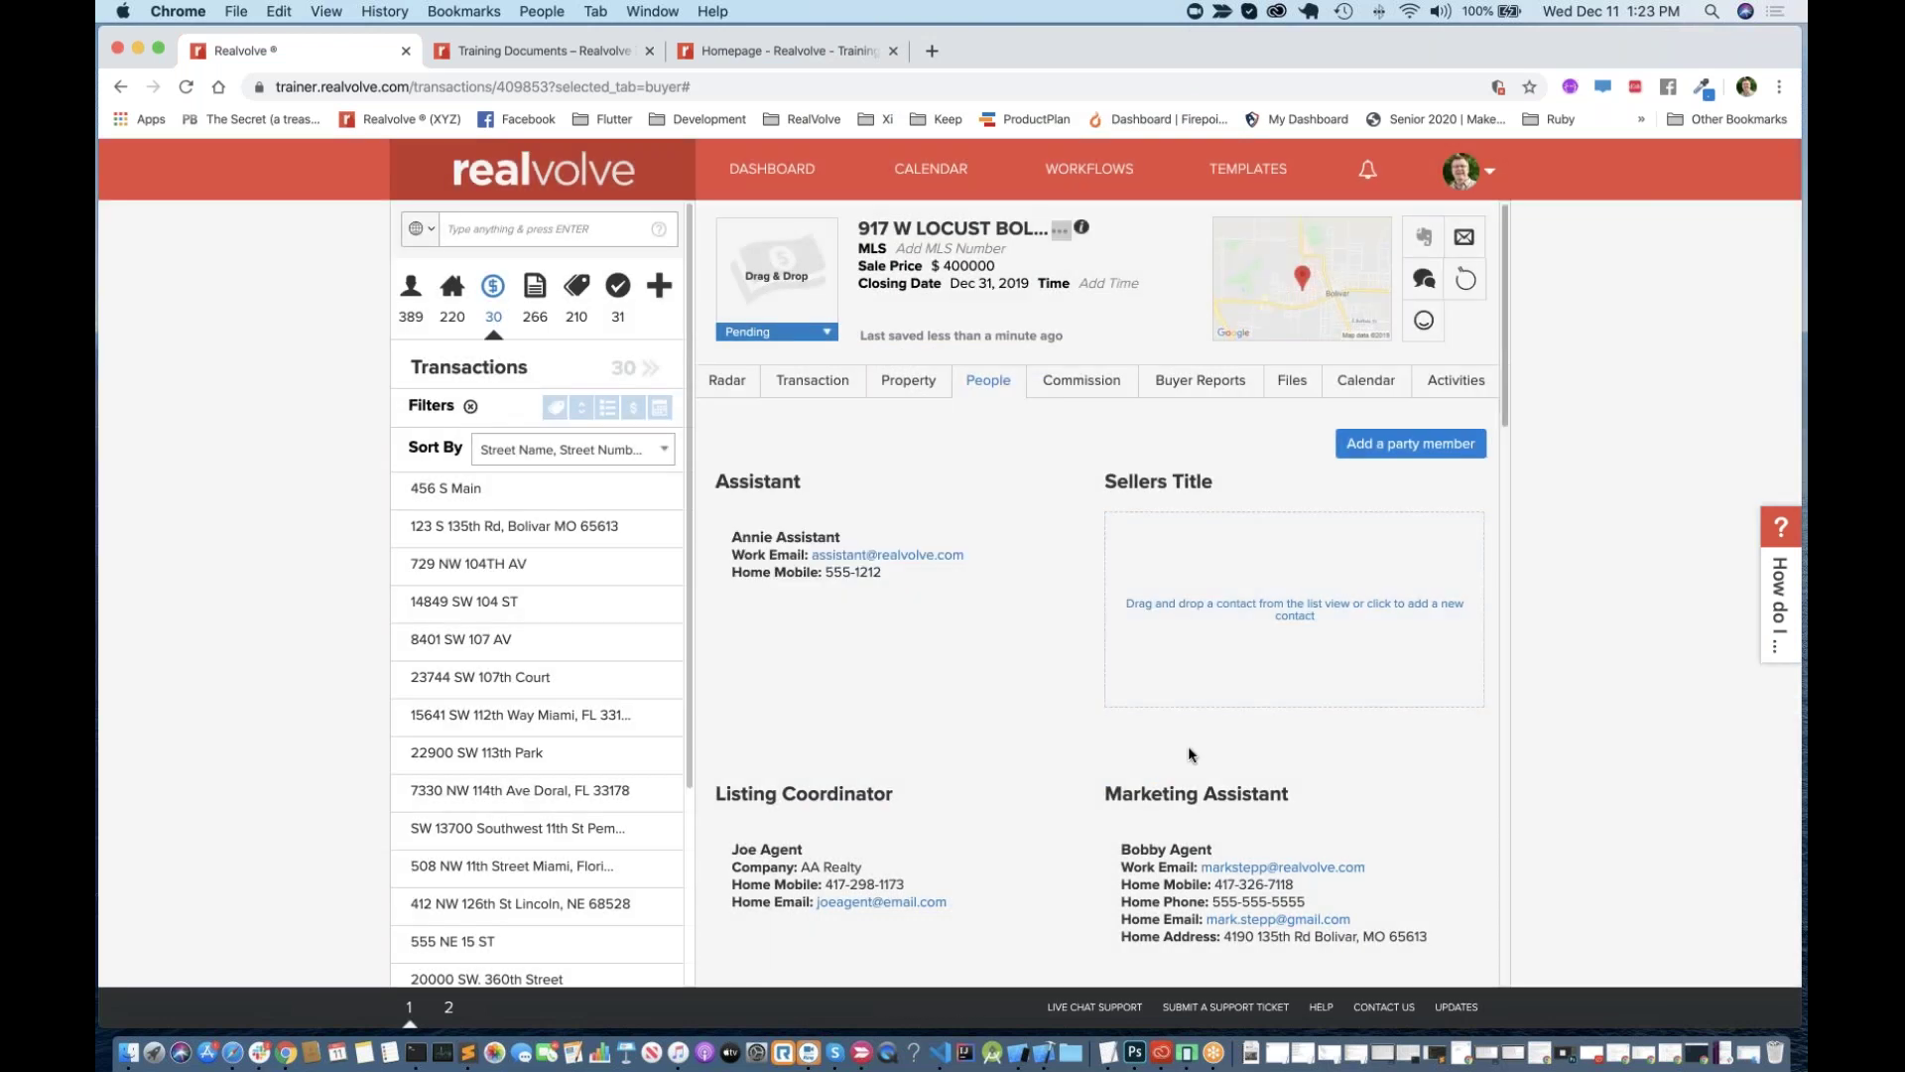
pyautogui.scroll(-2, 1188, 746)
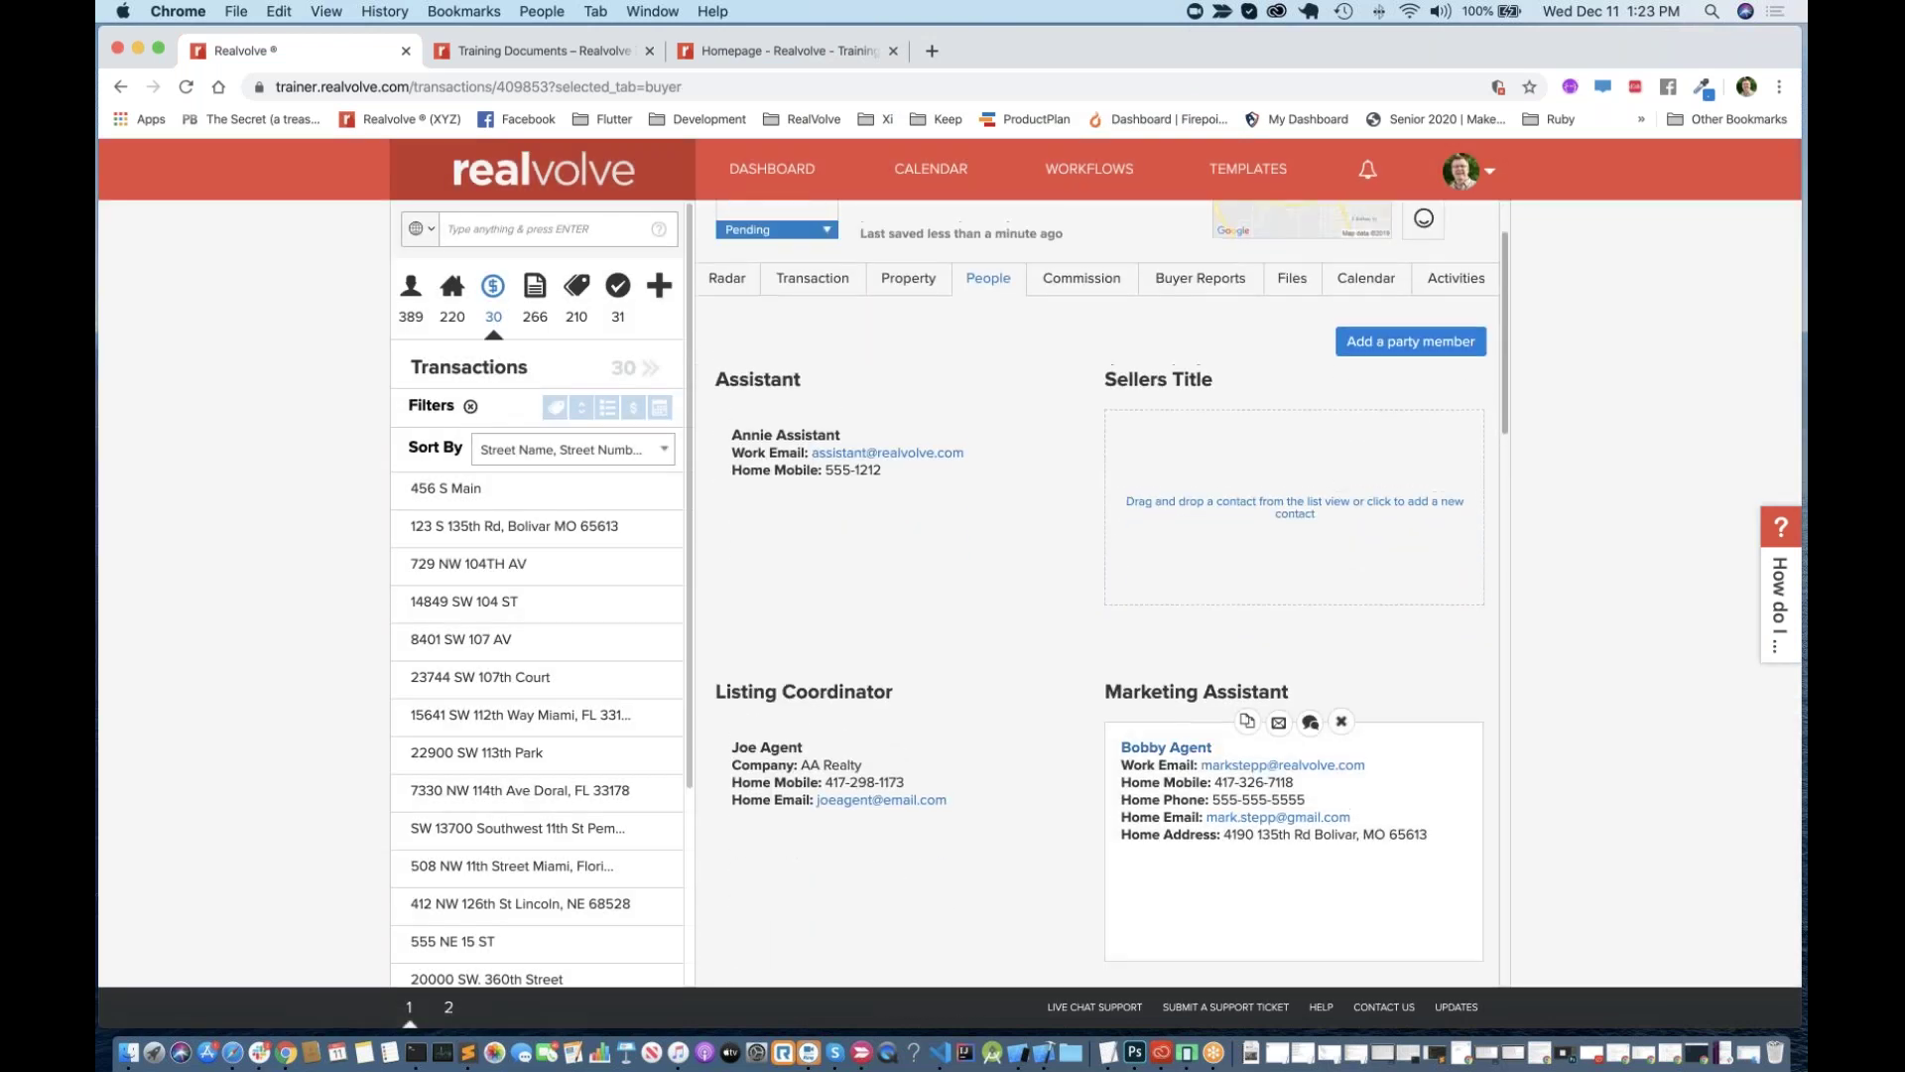
pyautogui.scroll(-10, 1188, 746)
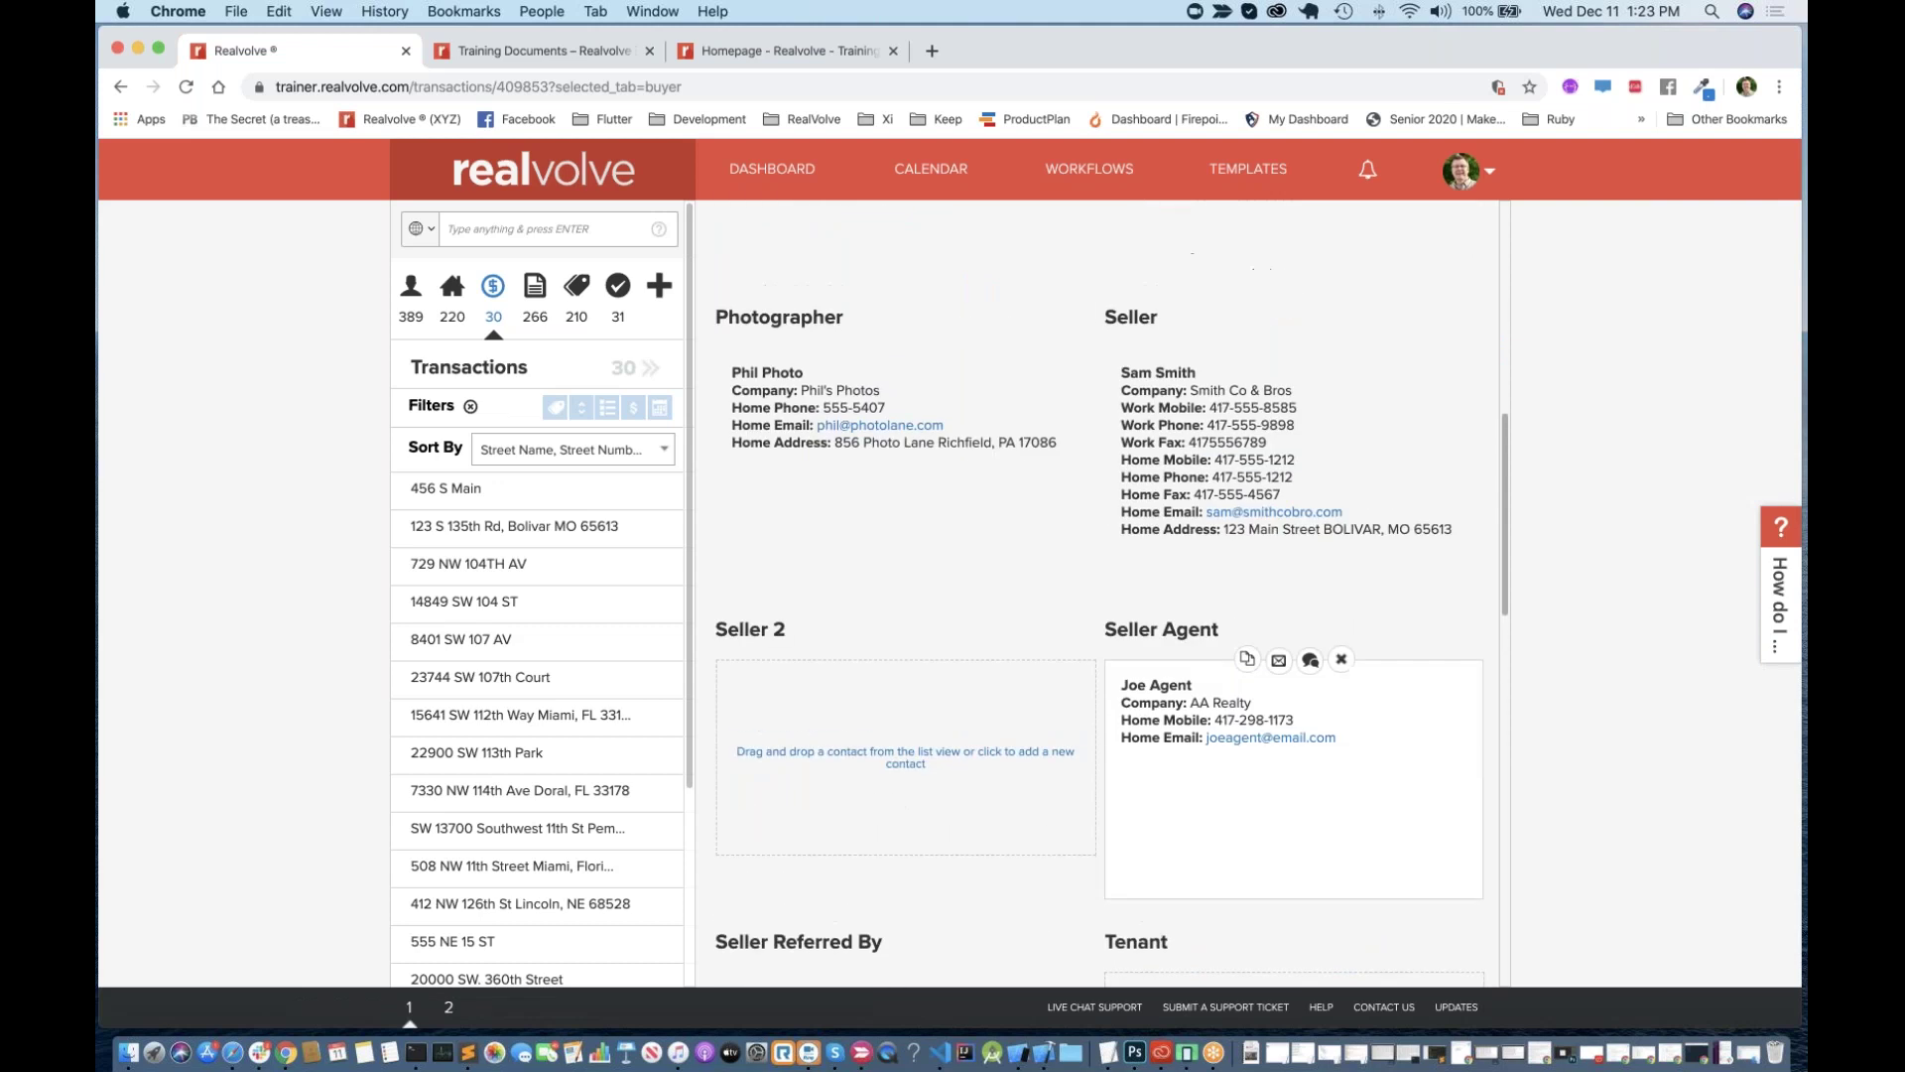
pyautogui.scroll(-10, 1205, 415)
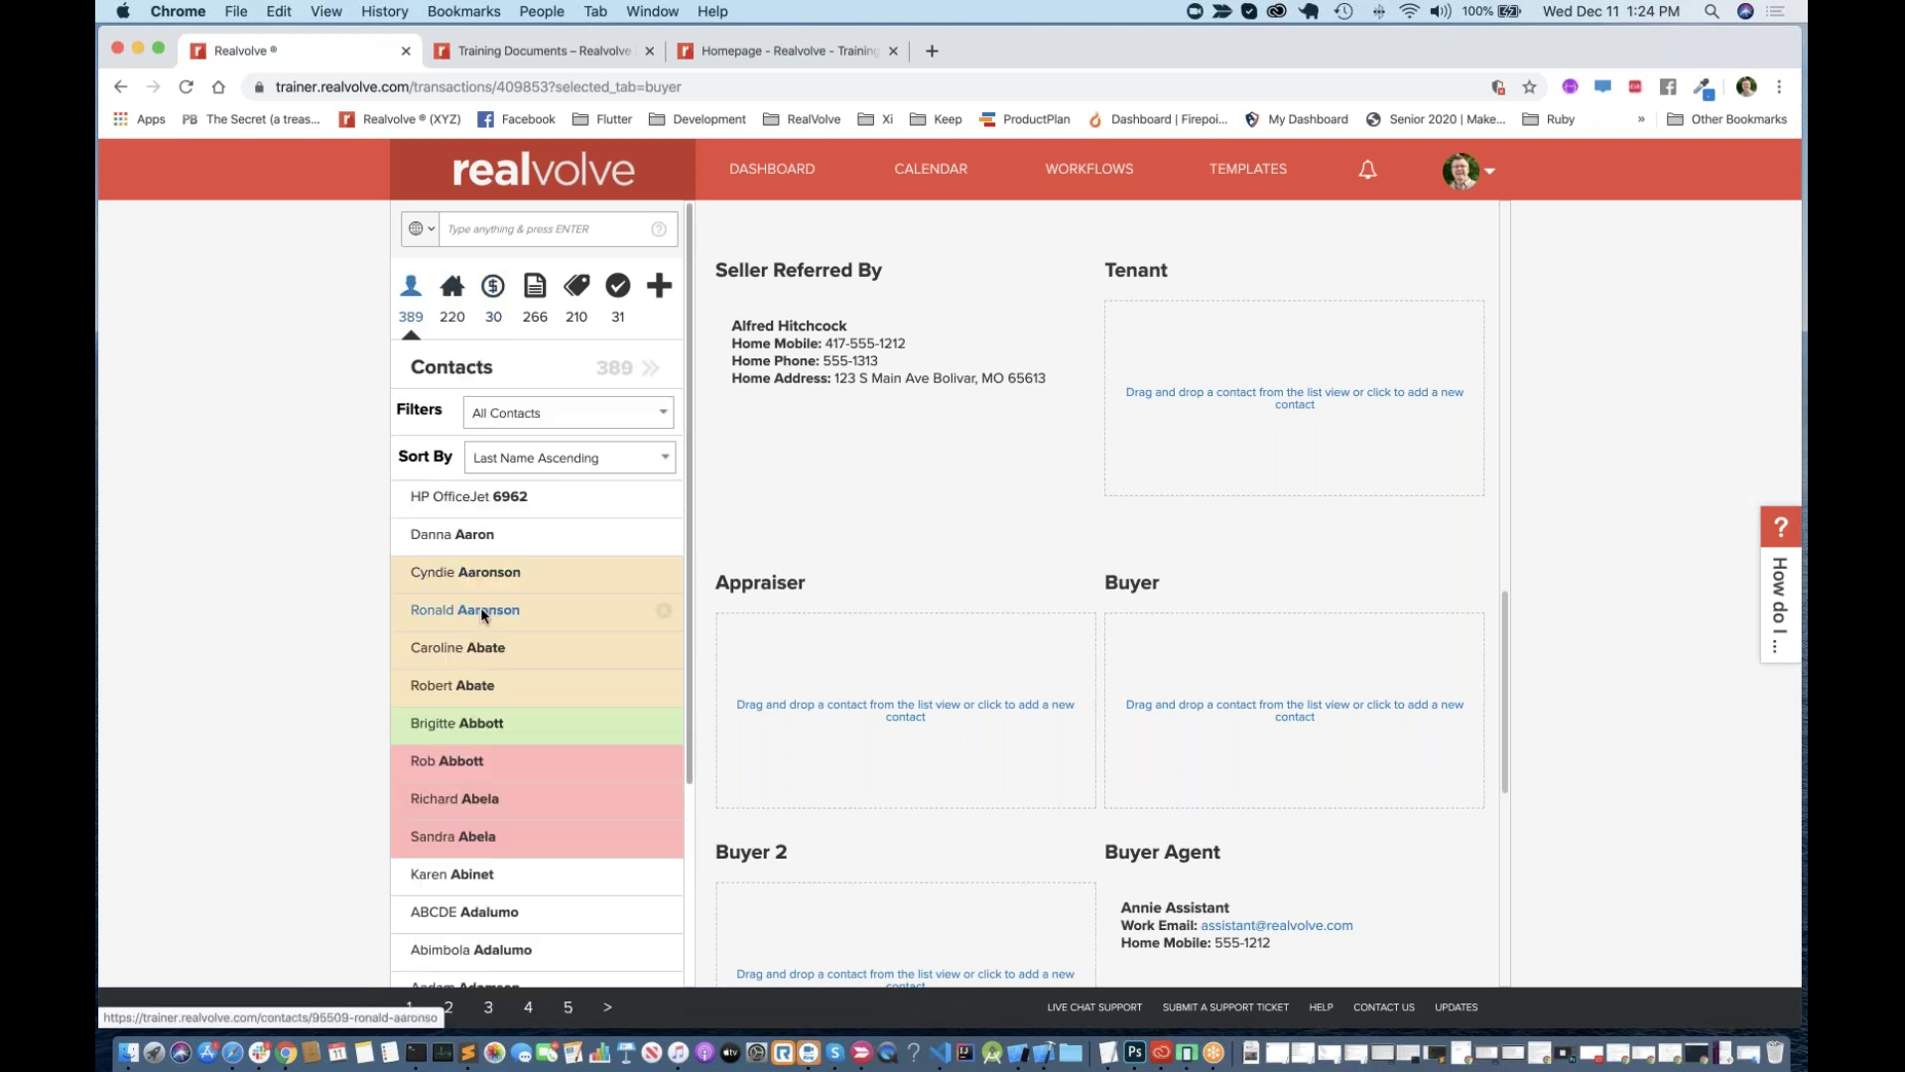
# Step: Make a listed contact the Appraiser and save a new Tenant contact with name and home mobile
pyautogui.moveTo(463, 611); pyautogui.dragTo(898, 707)
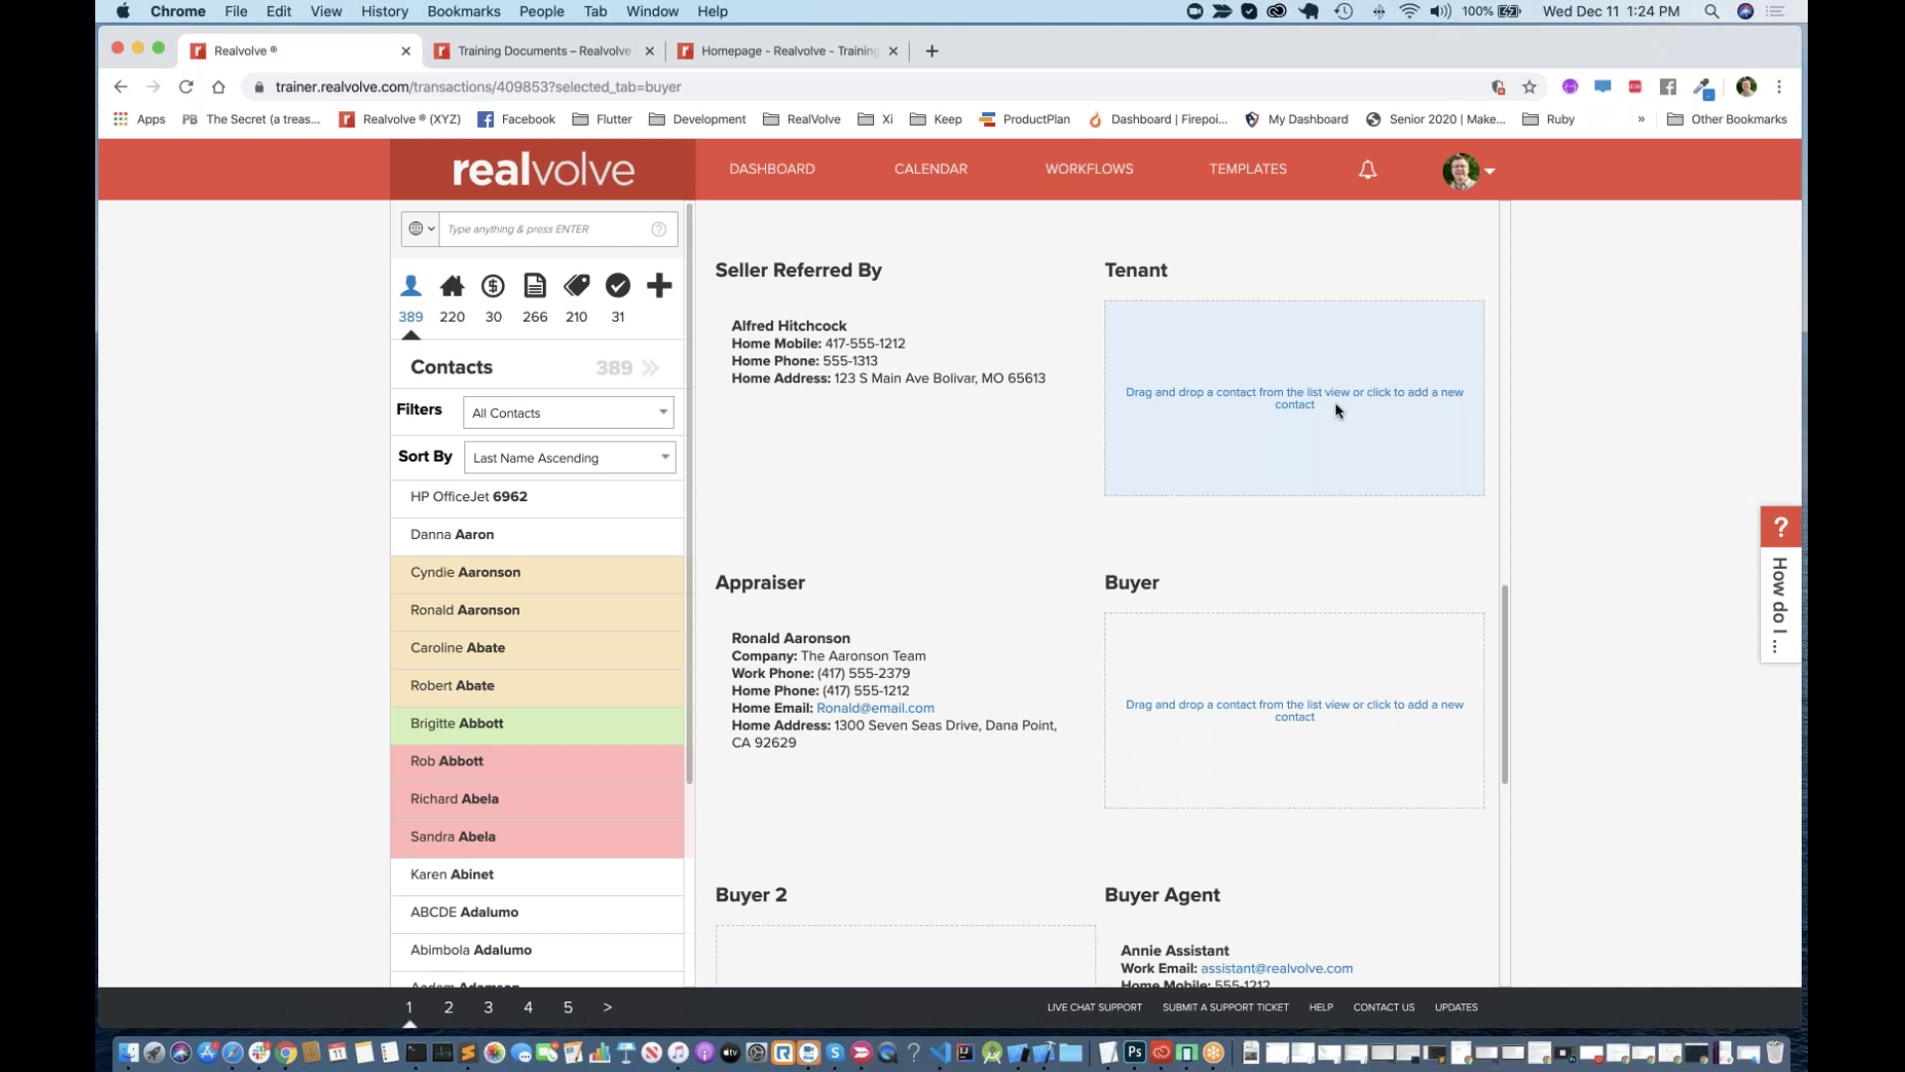
pyautogui.click(1265, 389)
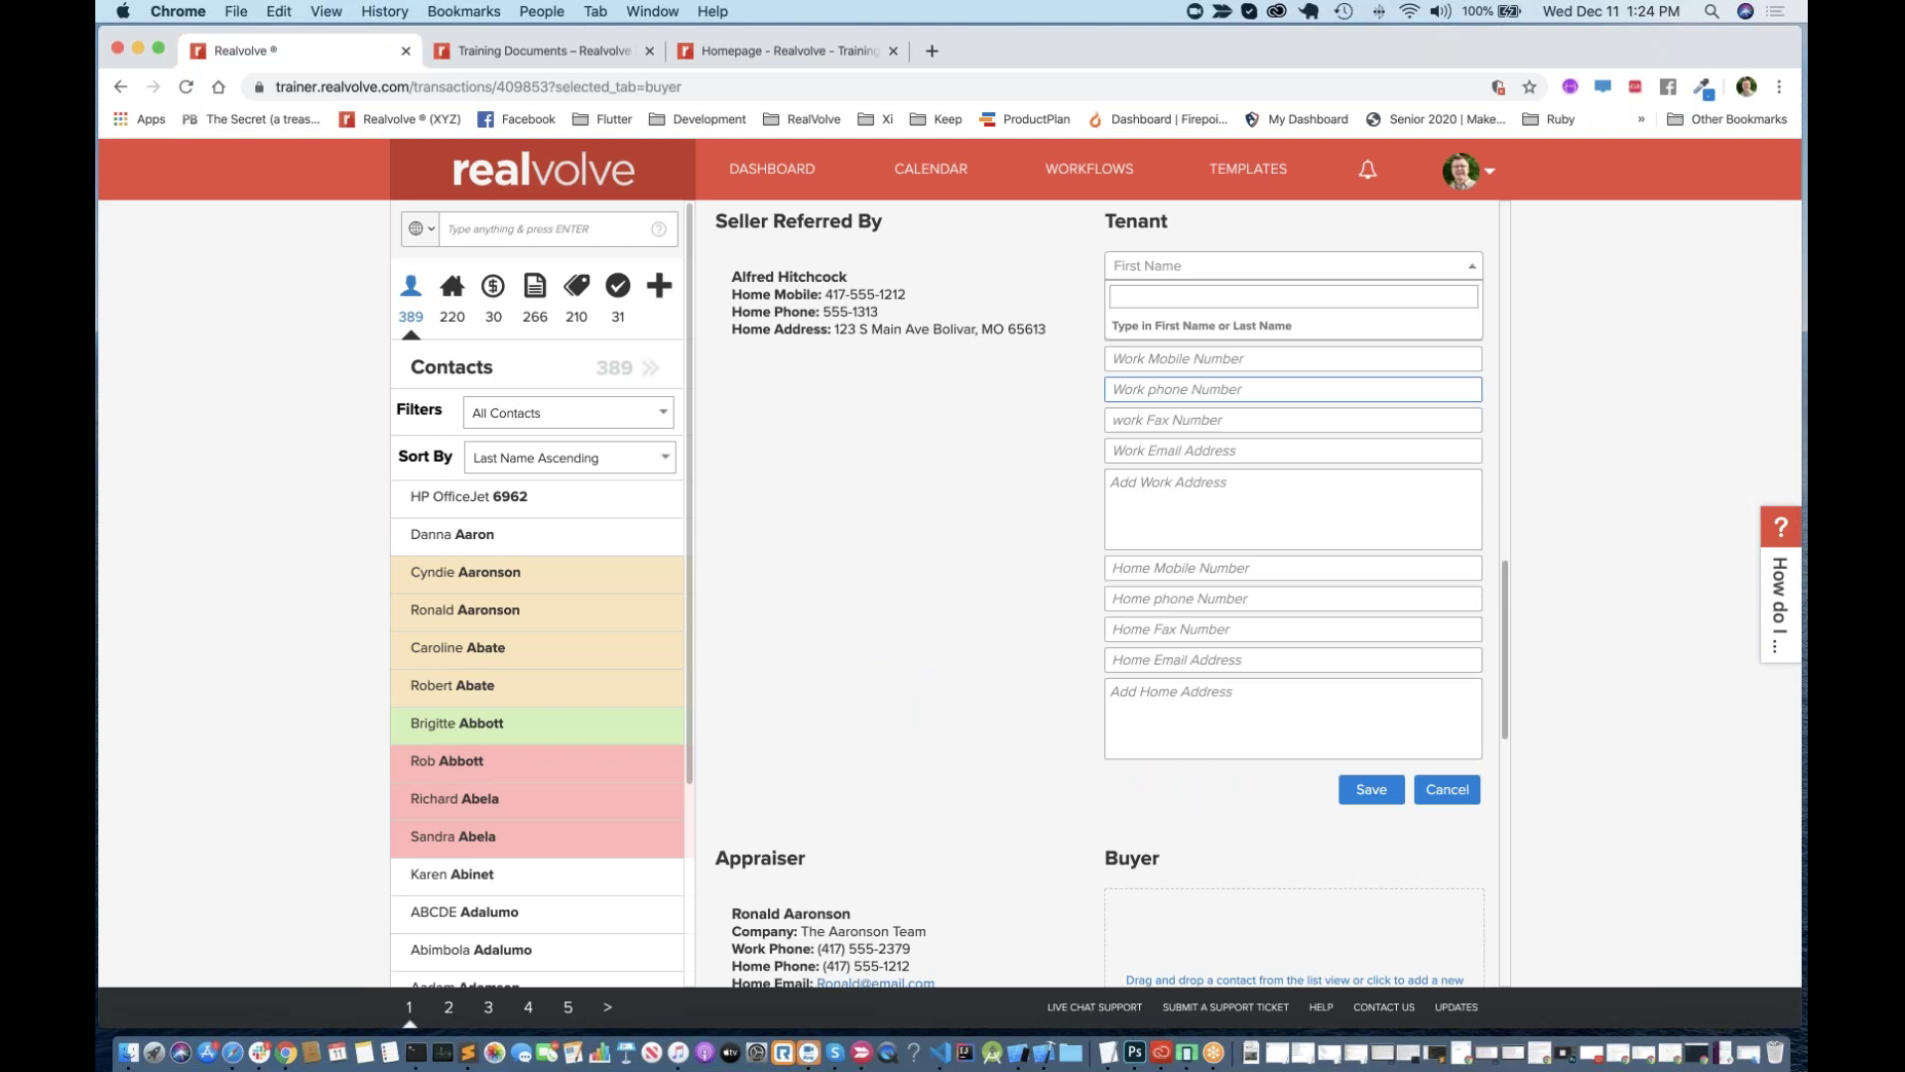
pyautogui.write('Geo')
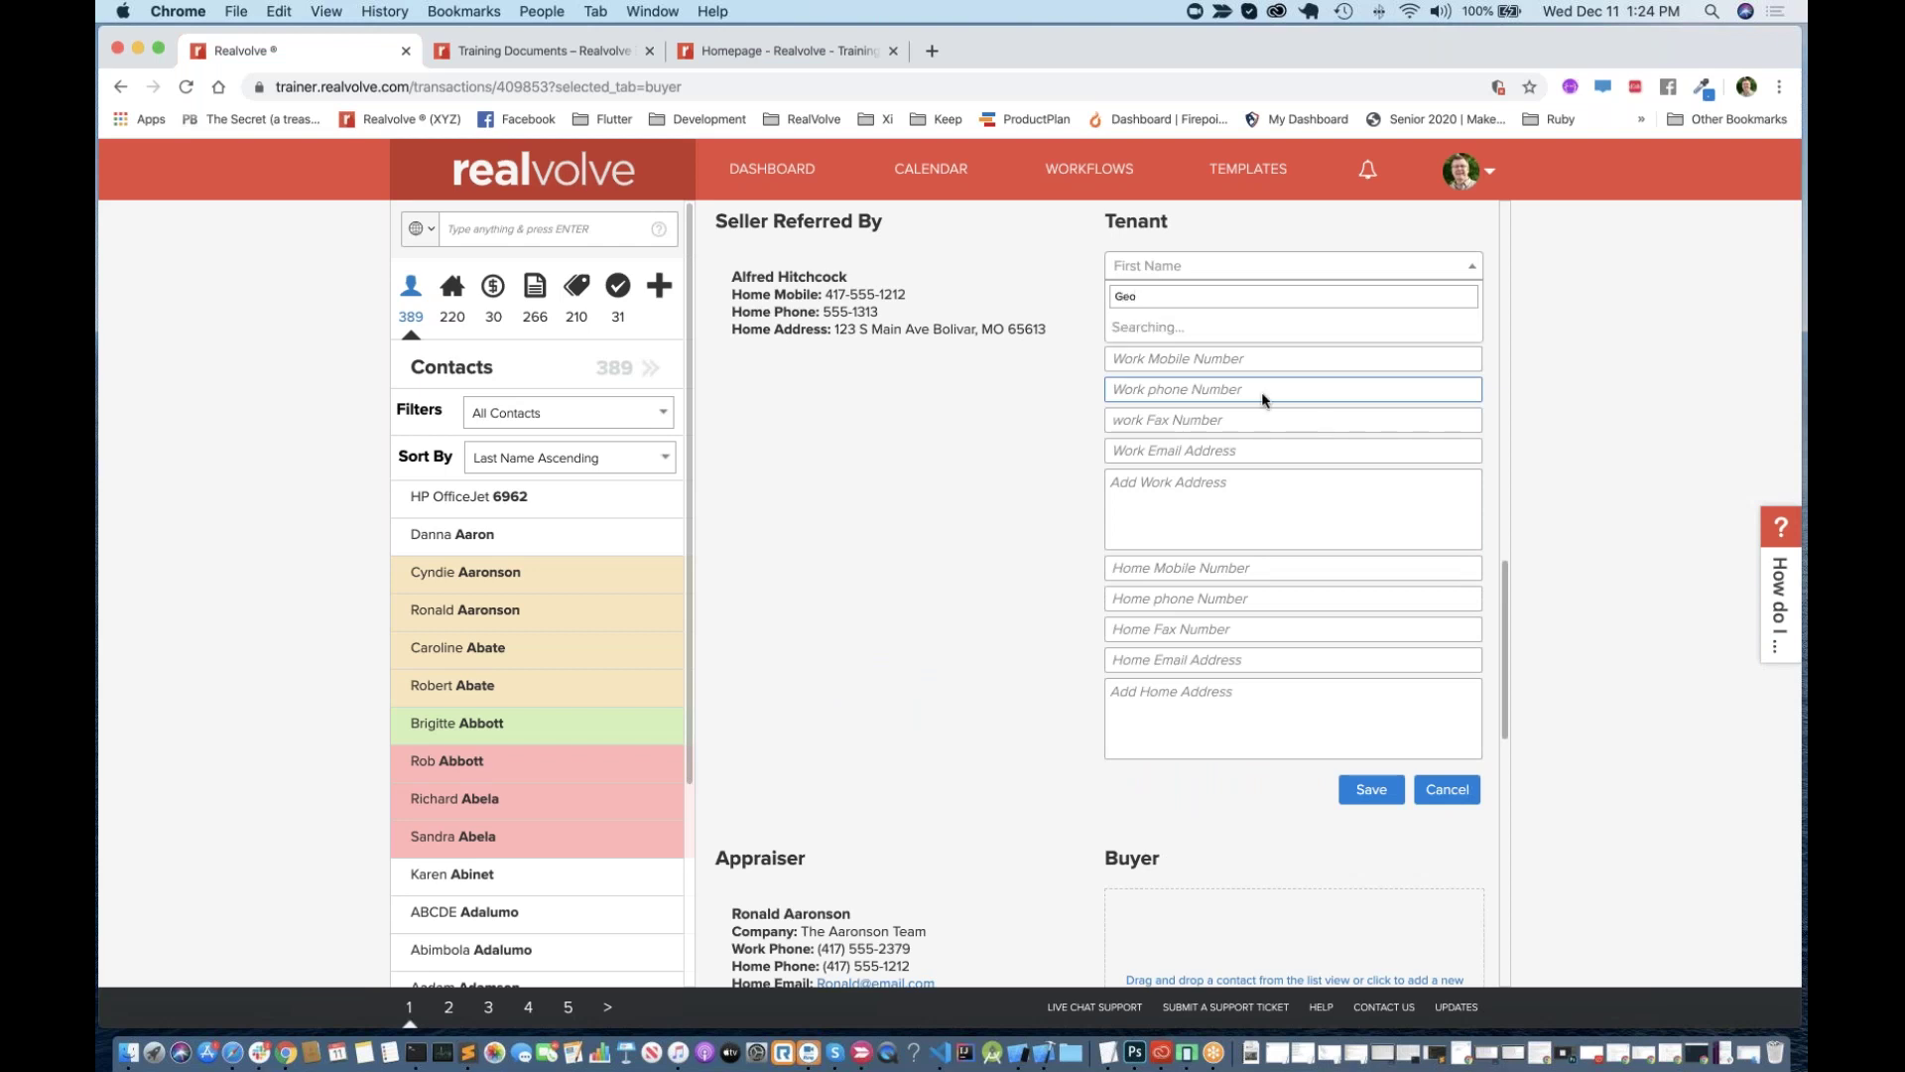
pyautogui.press('Tab')
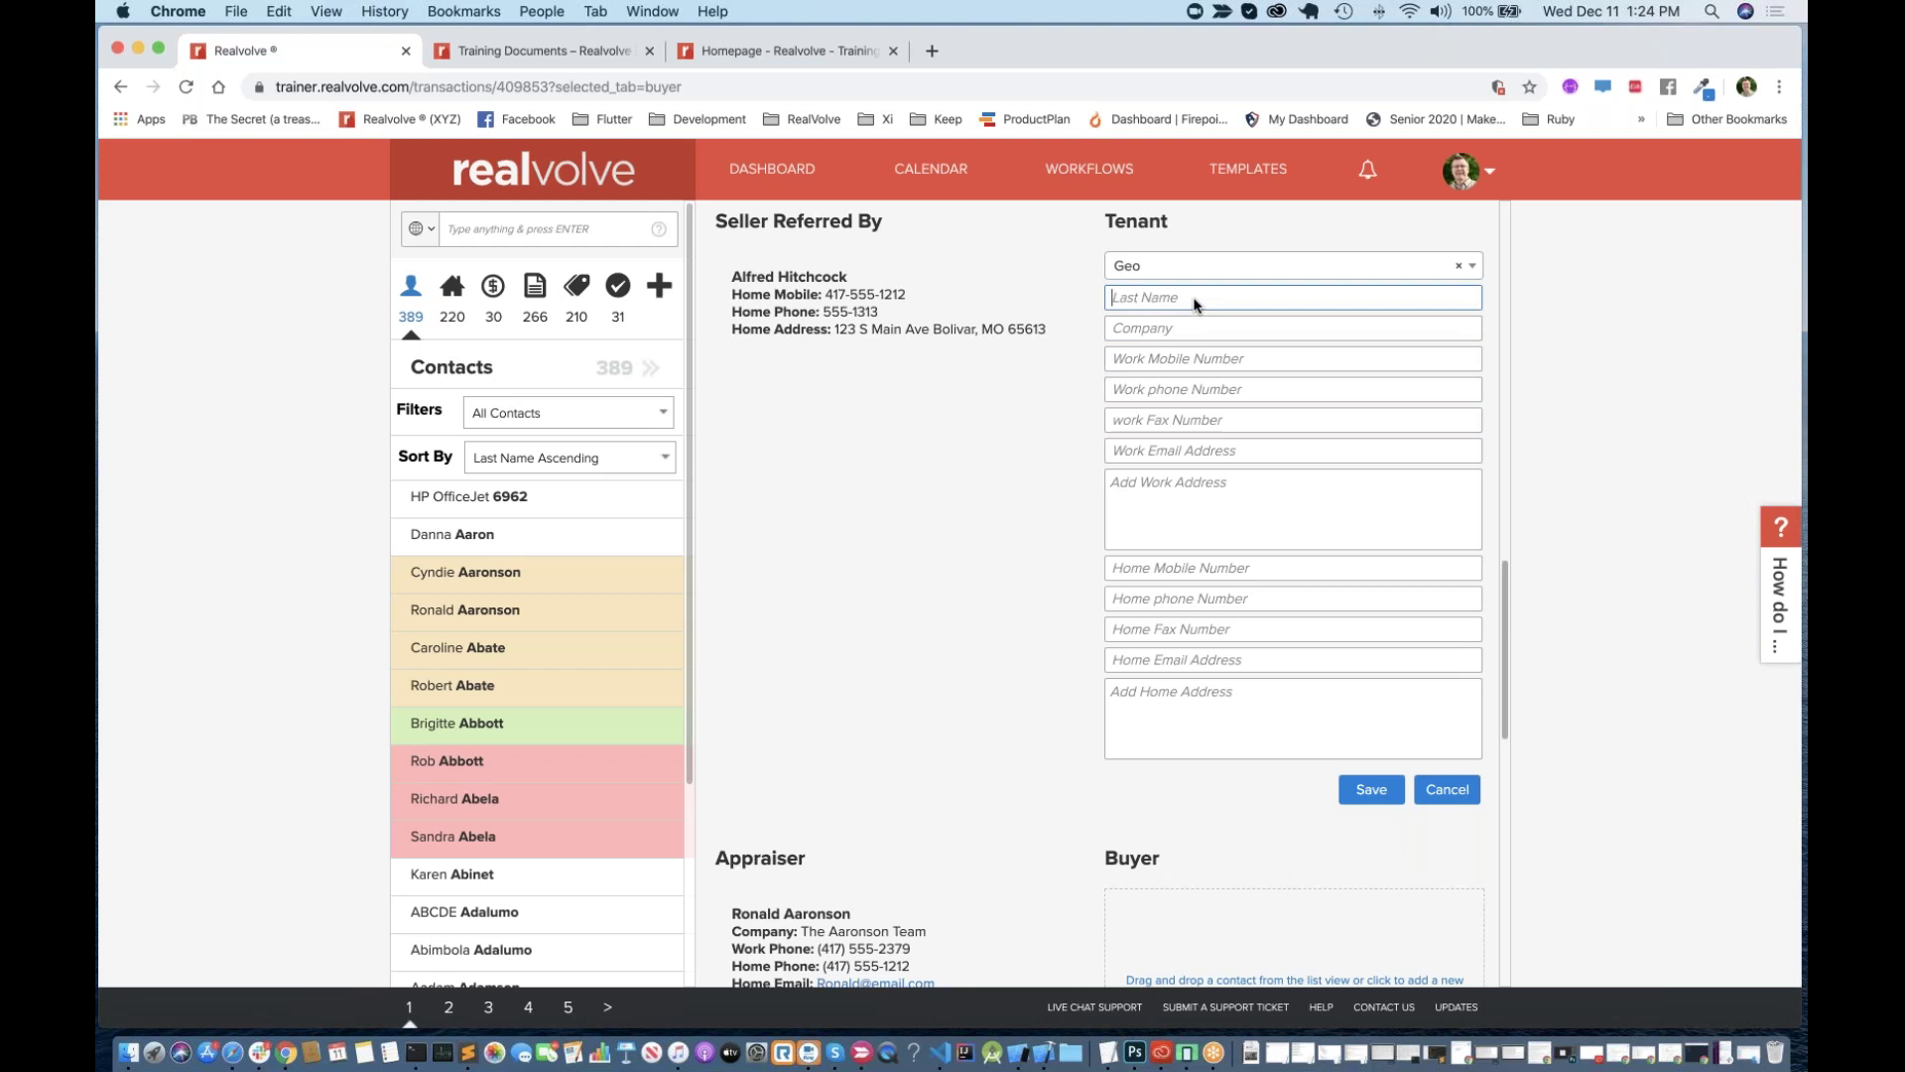
pyautogui.write('Smith')
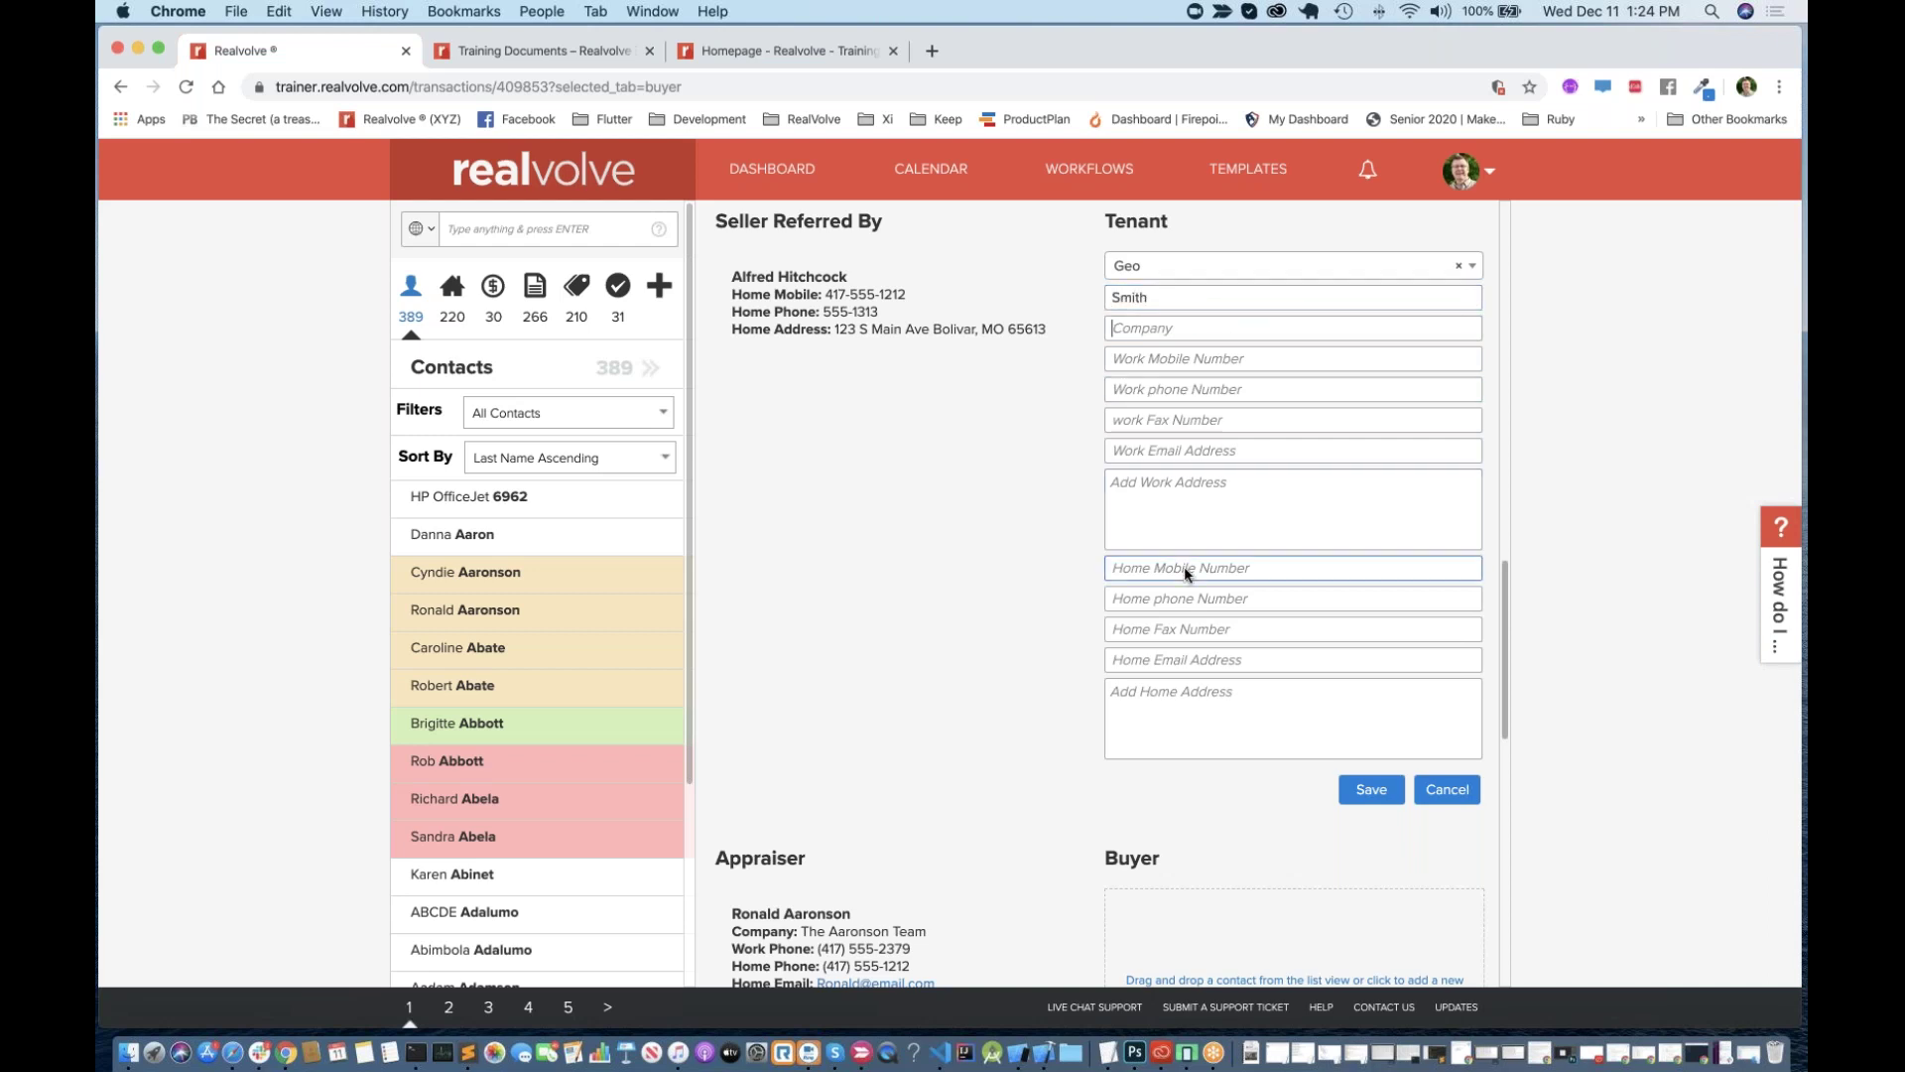
pyautogui.write('555-1212')
pyautogui.click(1364, 788)
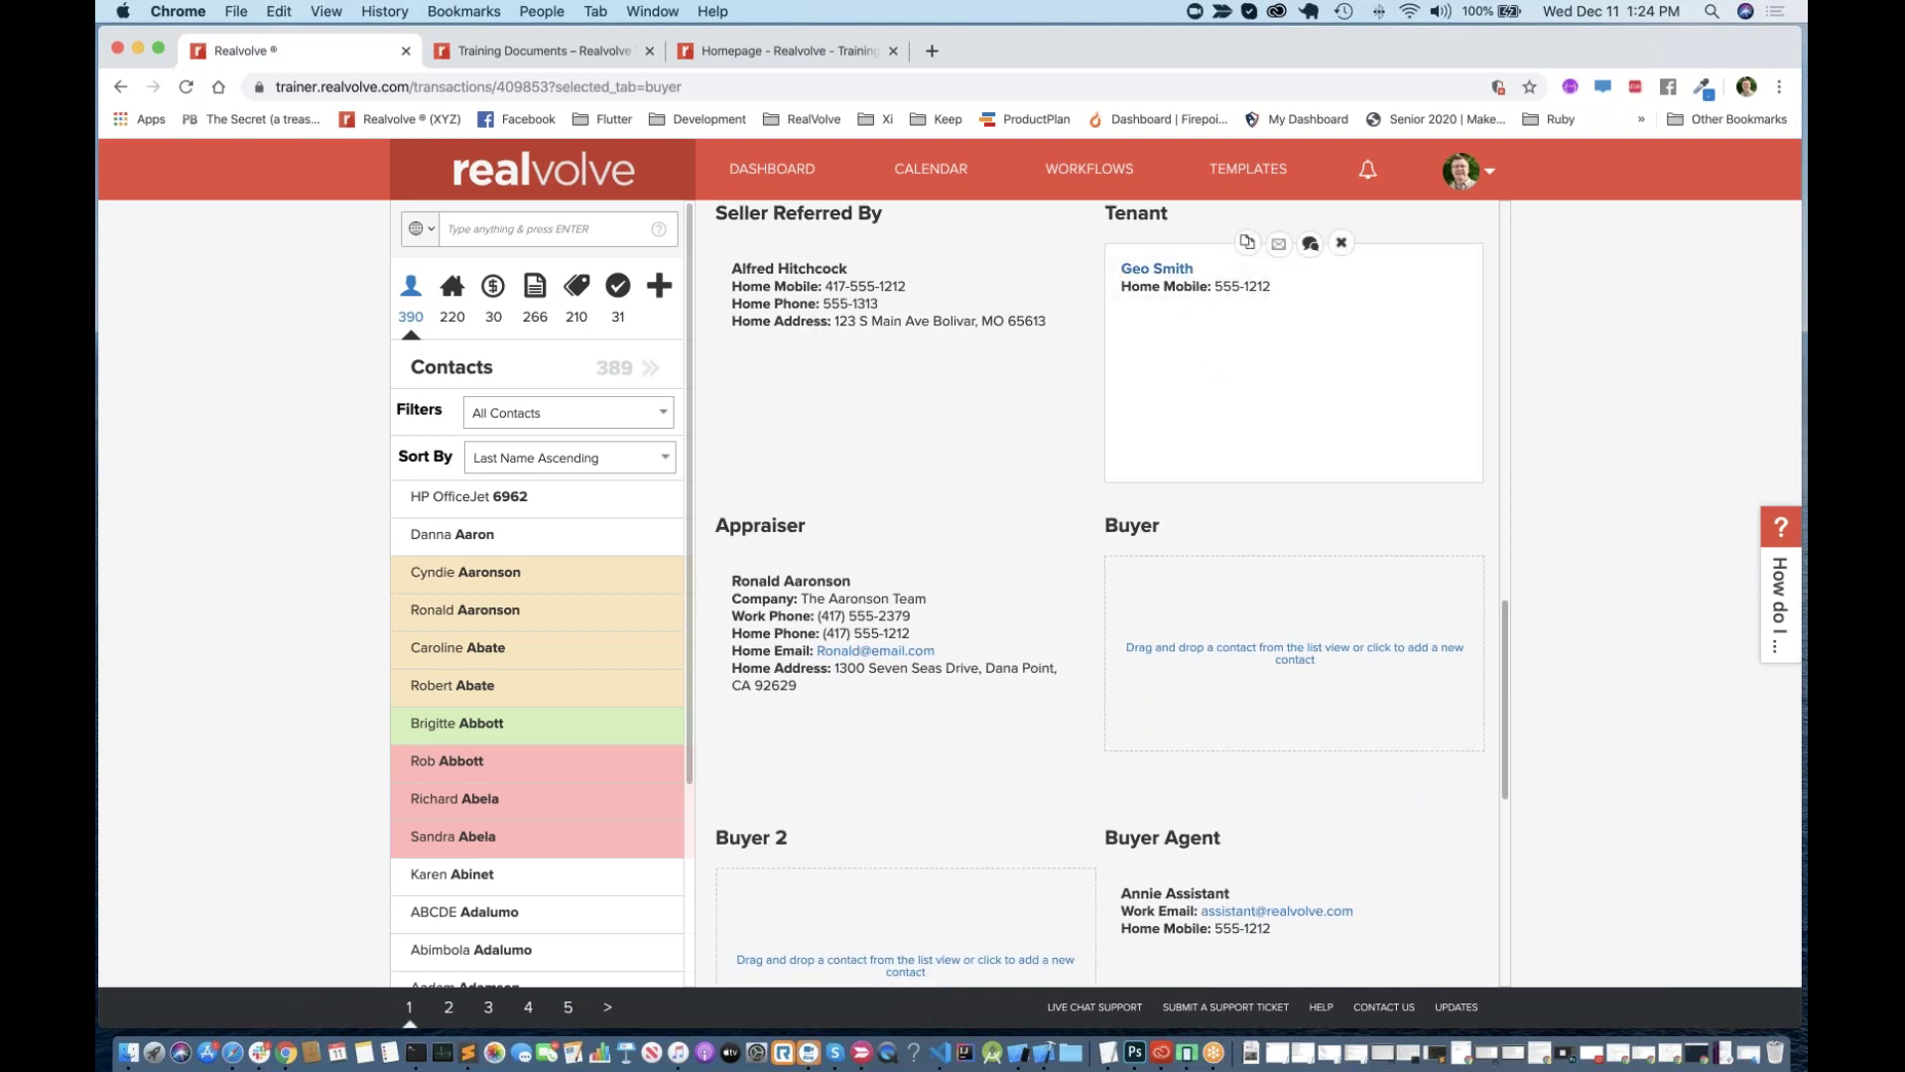
pyautogui.click(1169, 276)
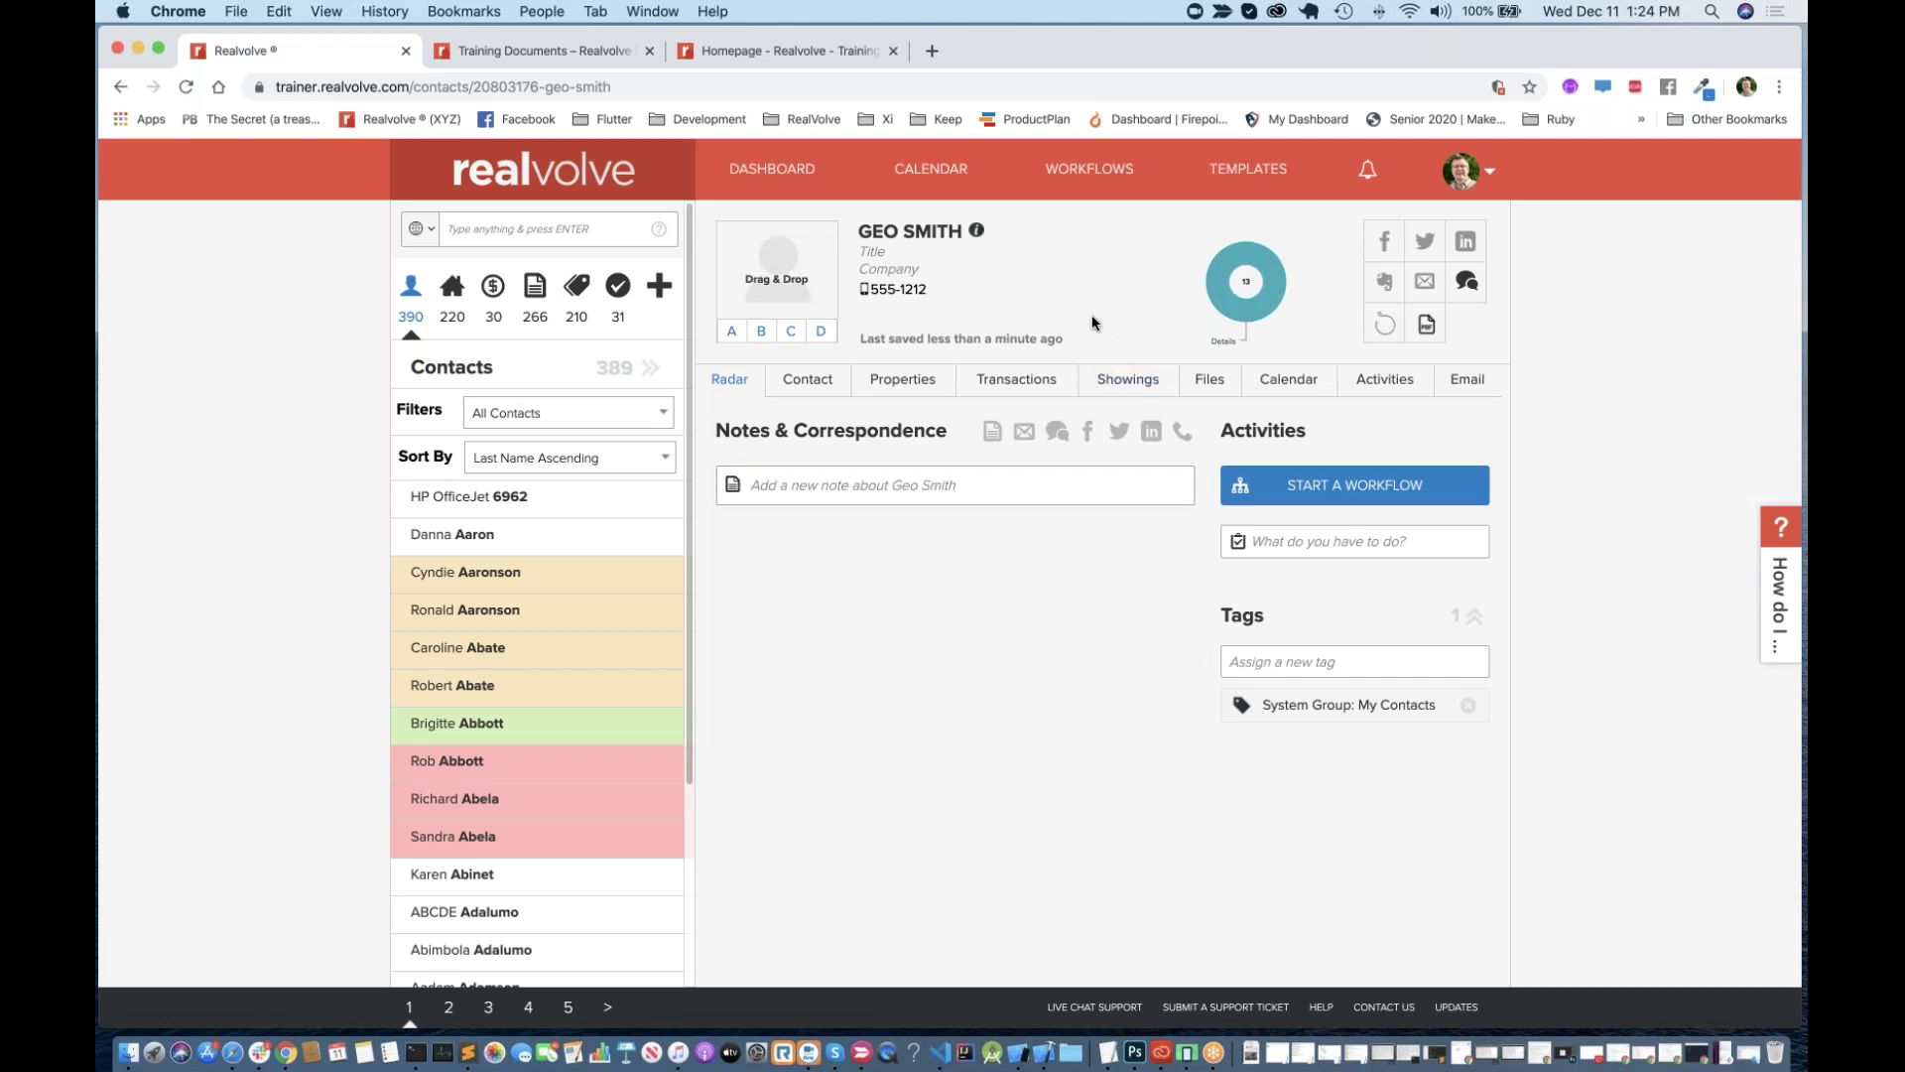
pyautogui.click(121, 91)
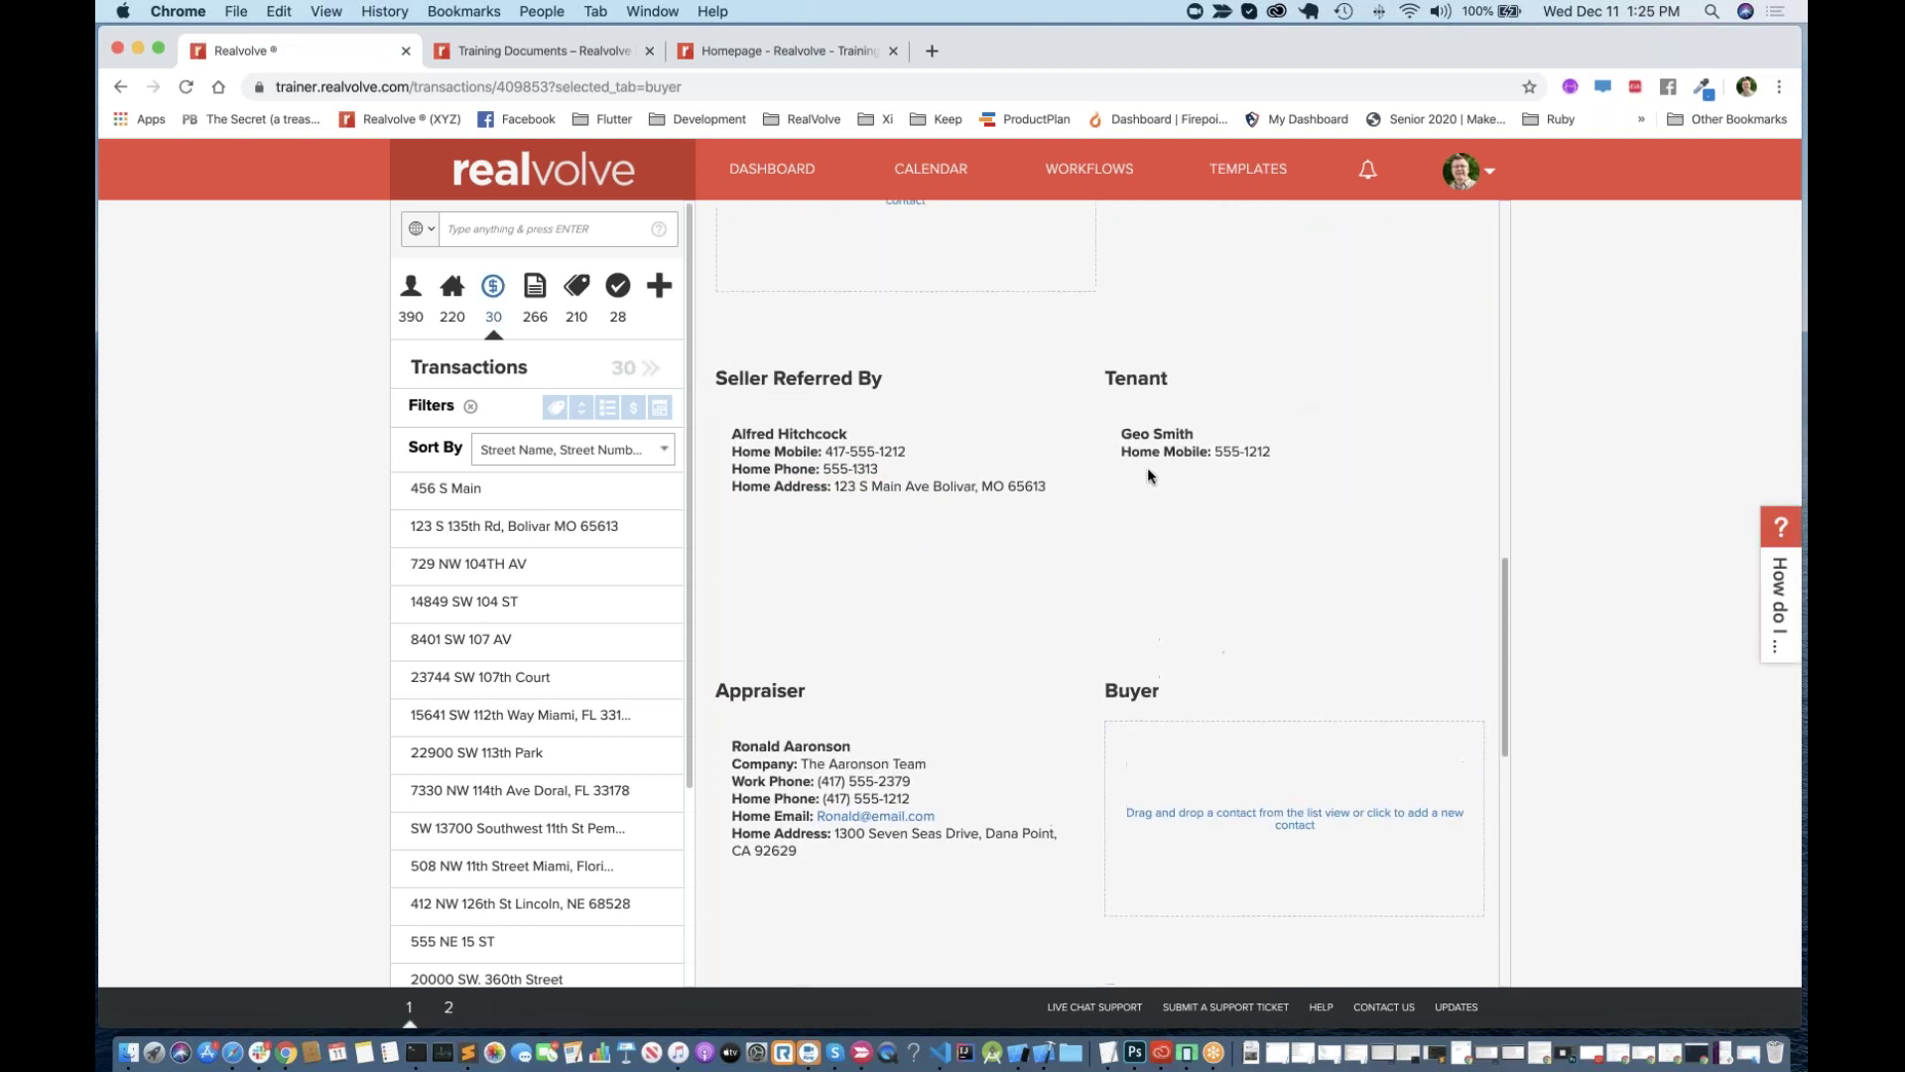
pyautogui.rightClick(1160, 442)
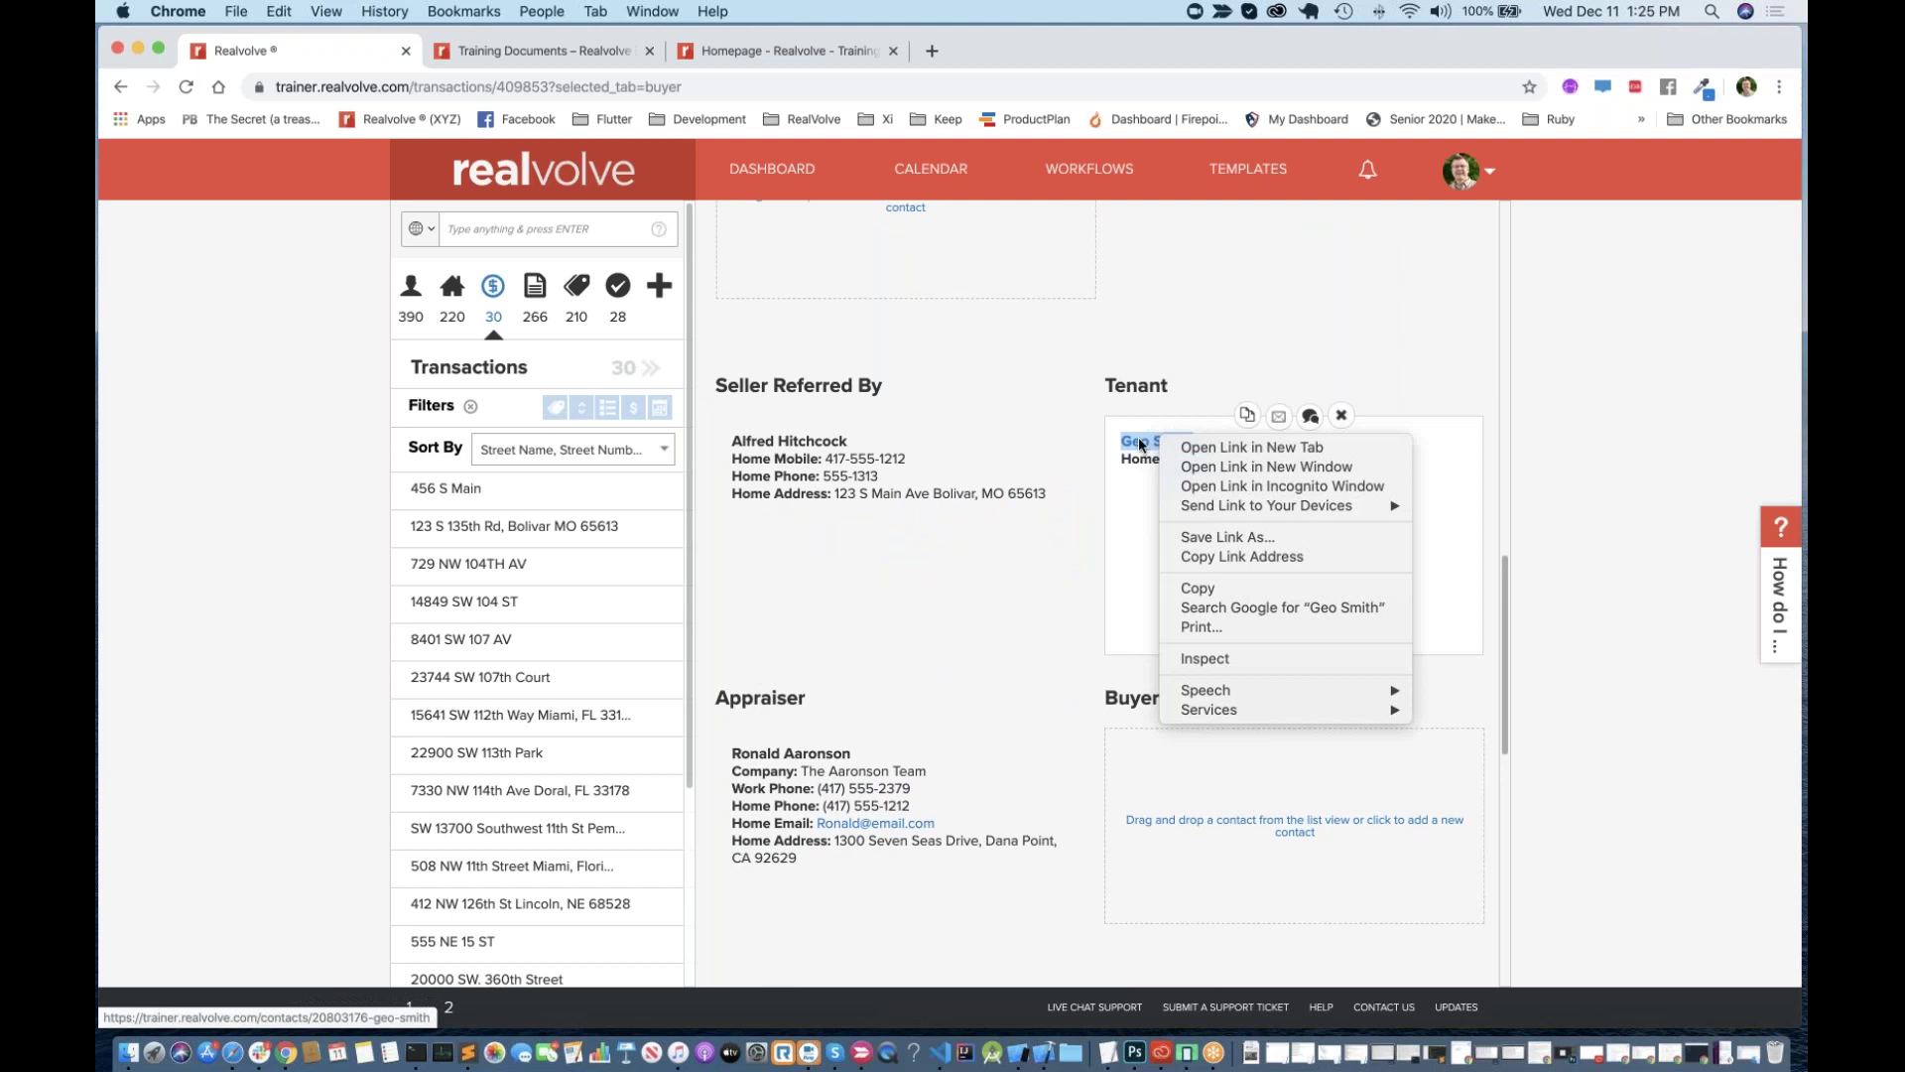
pyautogui.click(1230, 466)
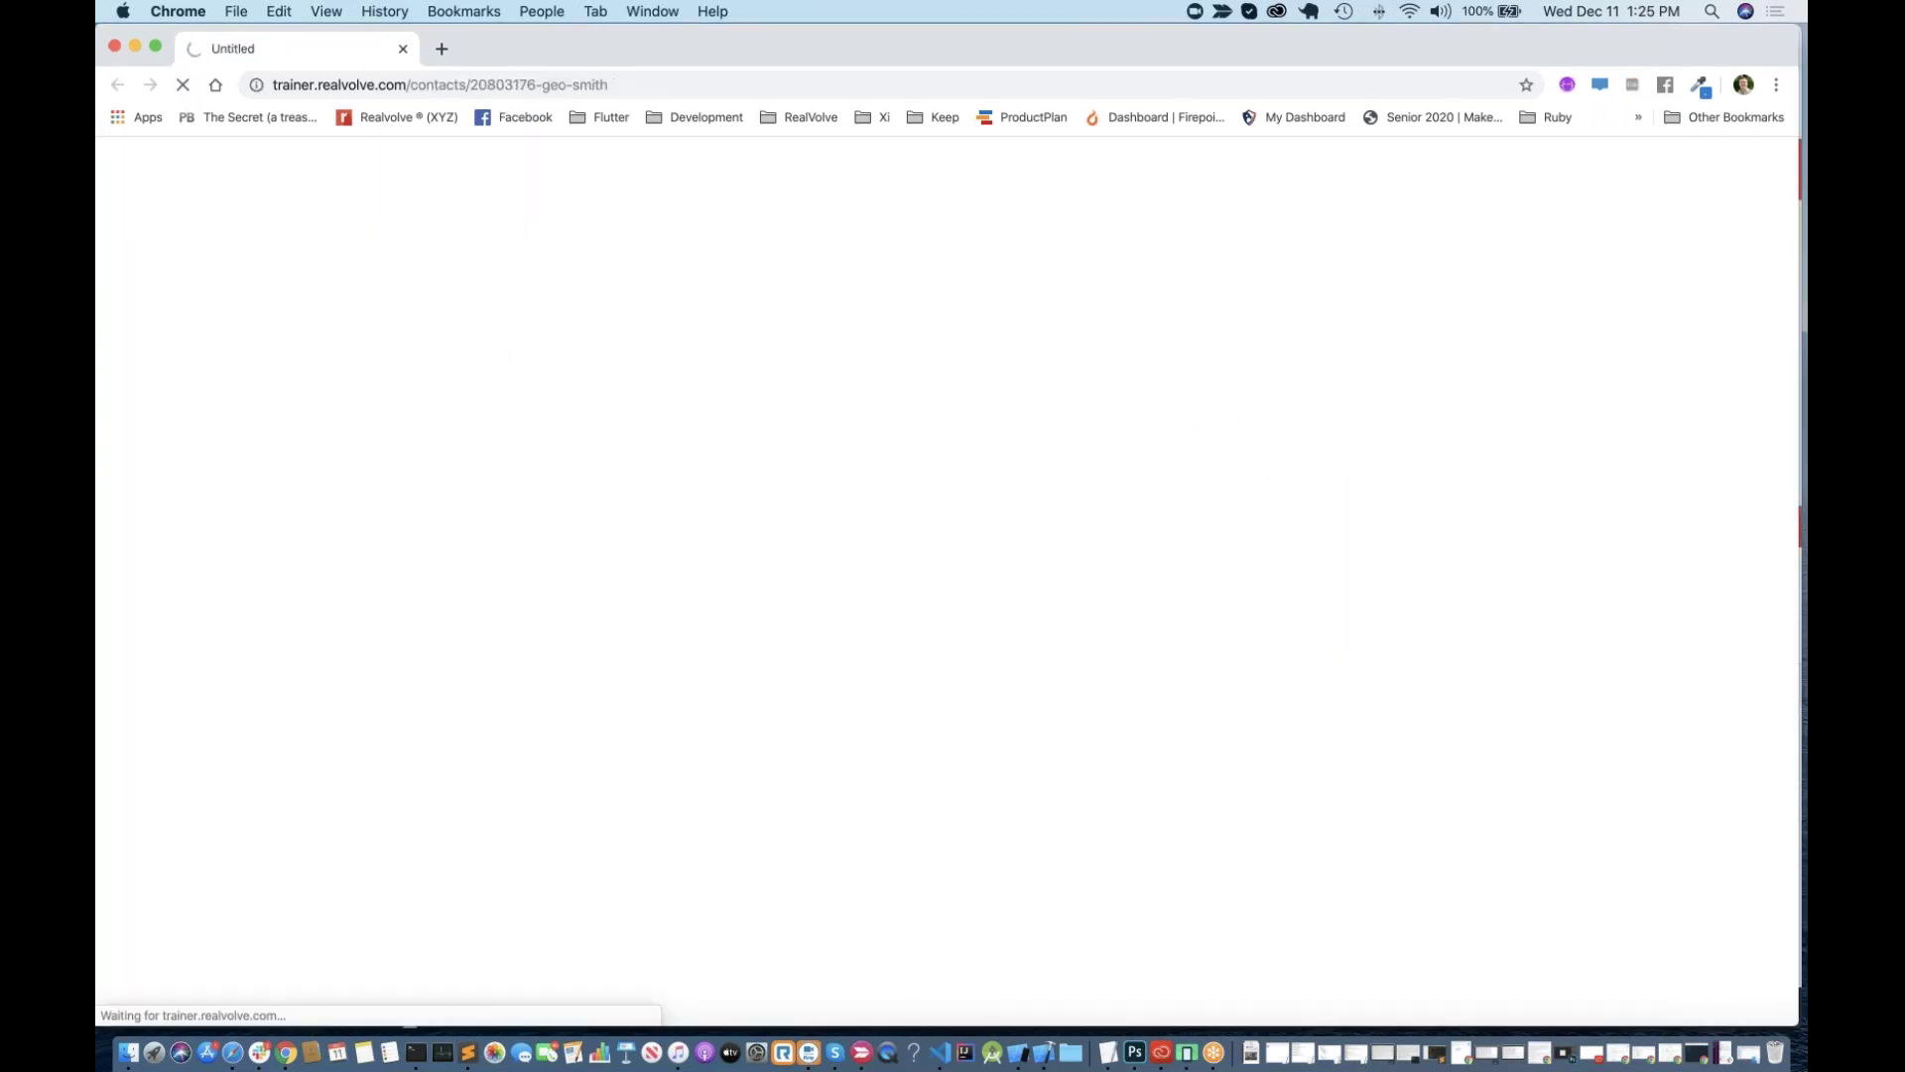
pyautogui.moveTo(102, 30); pyautogui.dragTo(438, 185)
pyautogui.moveTo(584, 276); pyautogui.dragTo(592, 280)
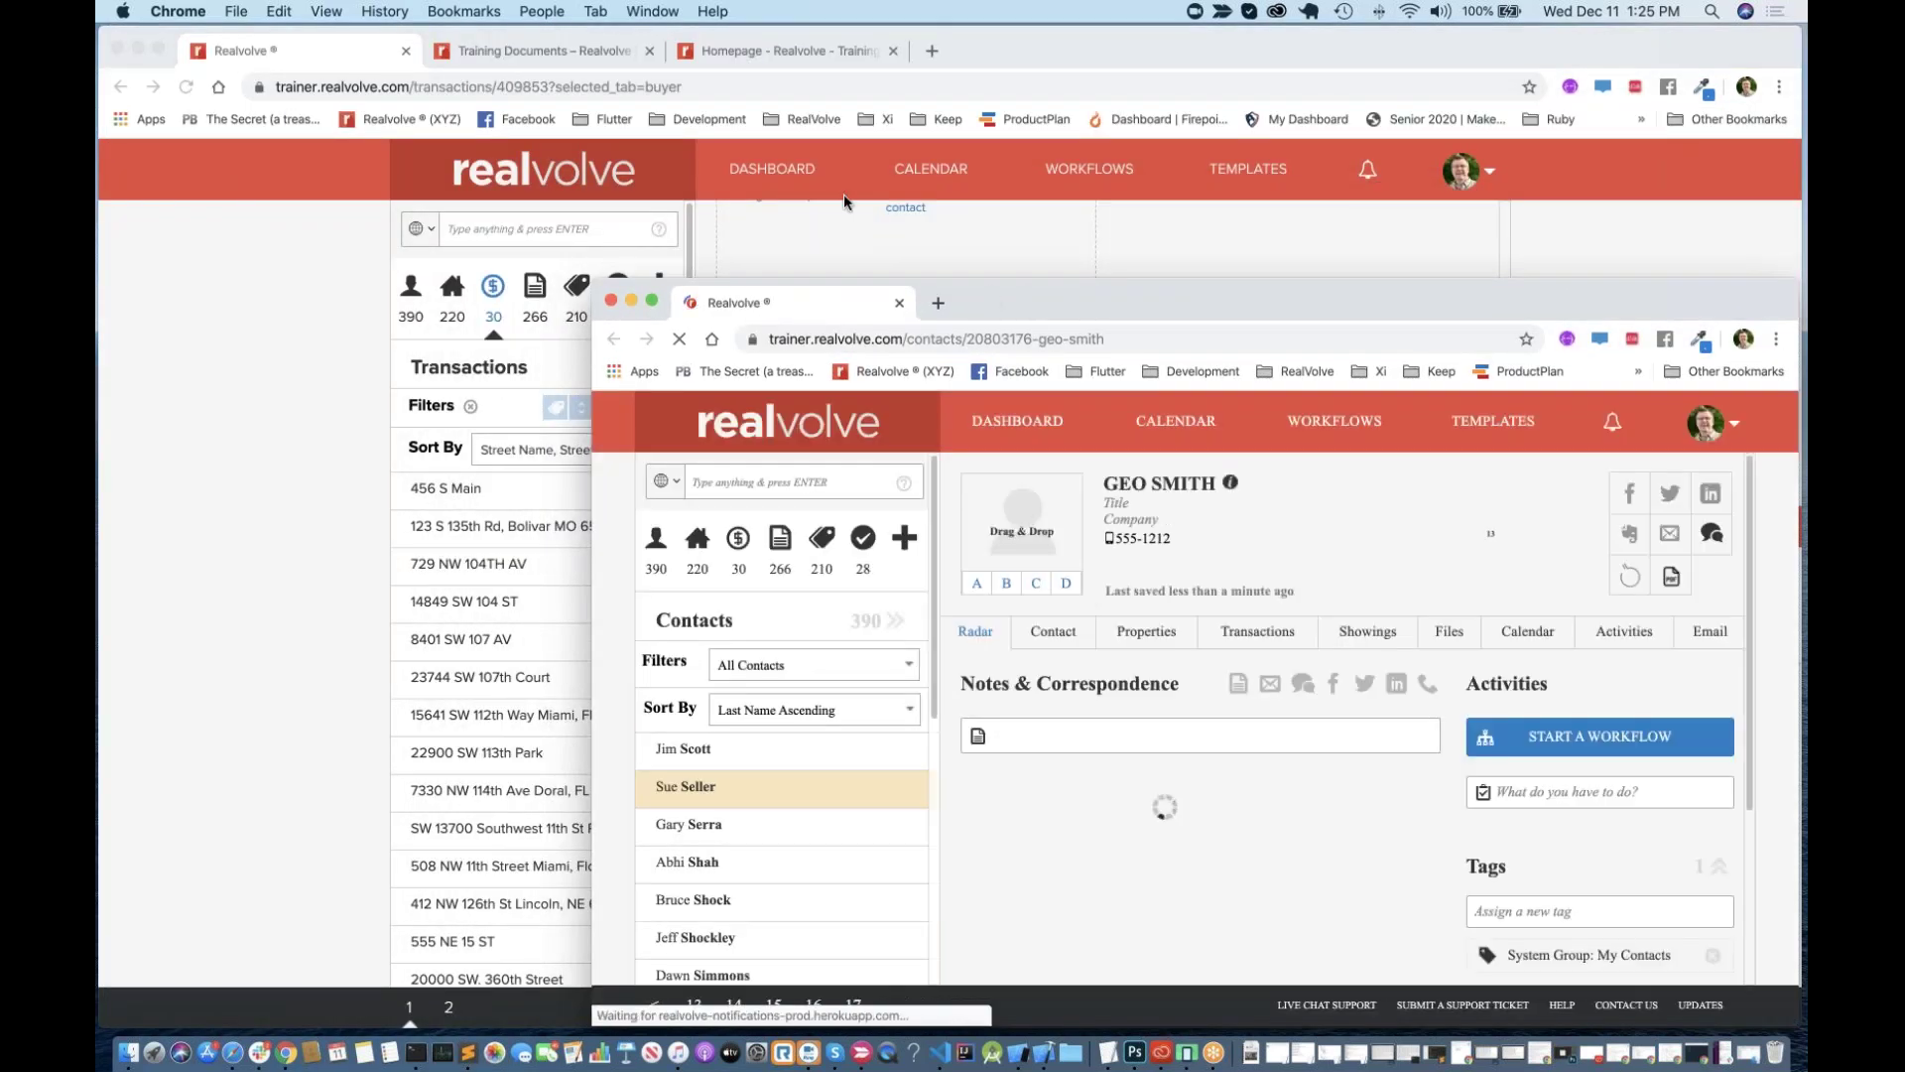
pyautogui.moveTo(1026, 296); pyautogui.dragTo(758, 145)
pyautogui.moveTo(1531, 875); pyautogui.dragTo(1682, 946)
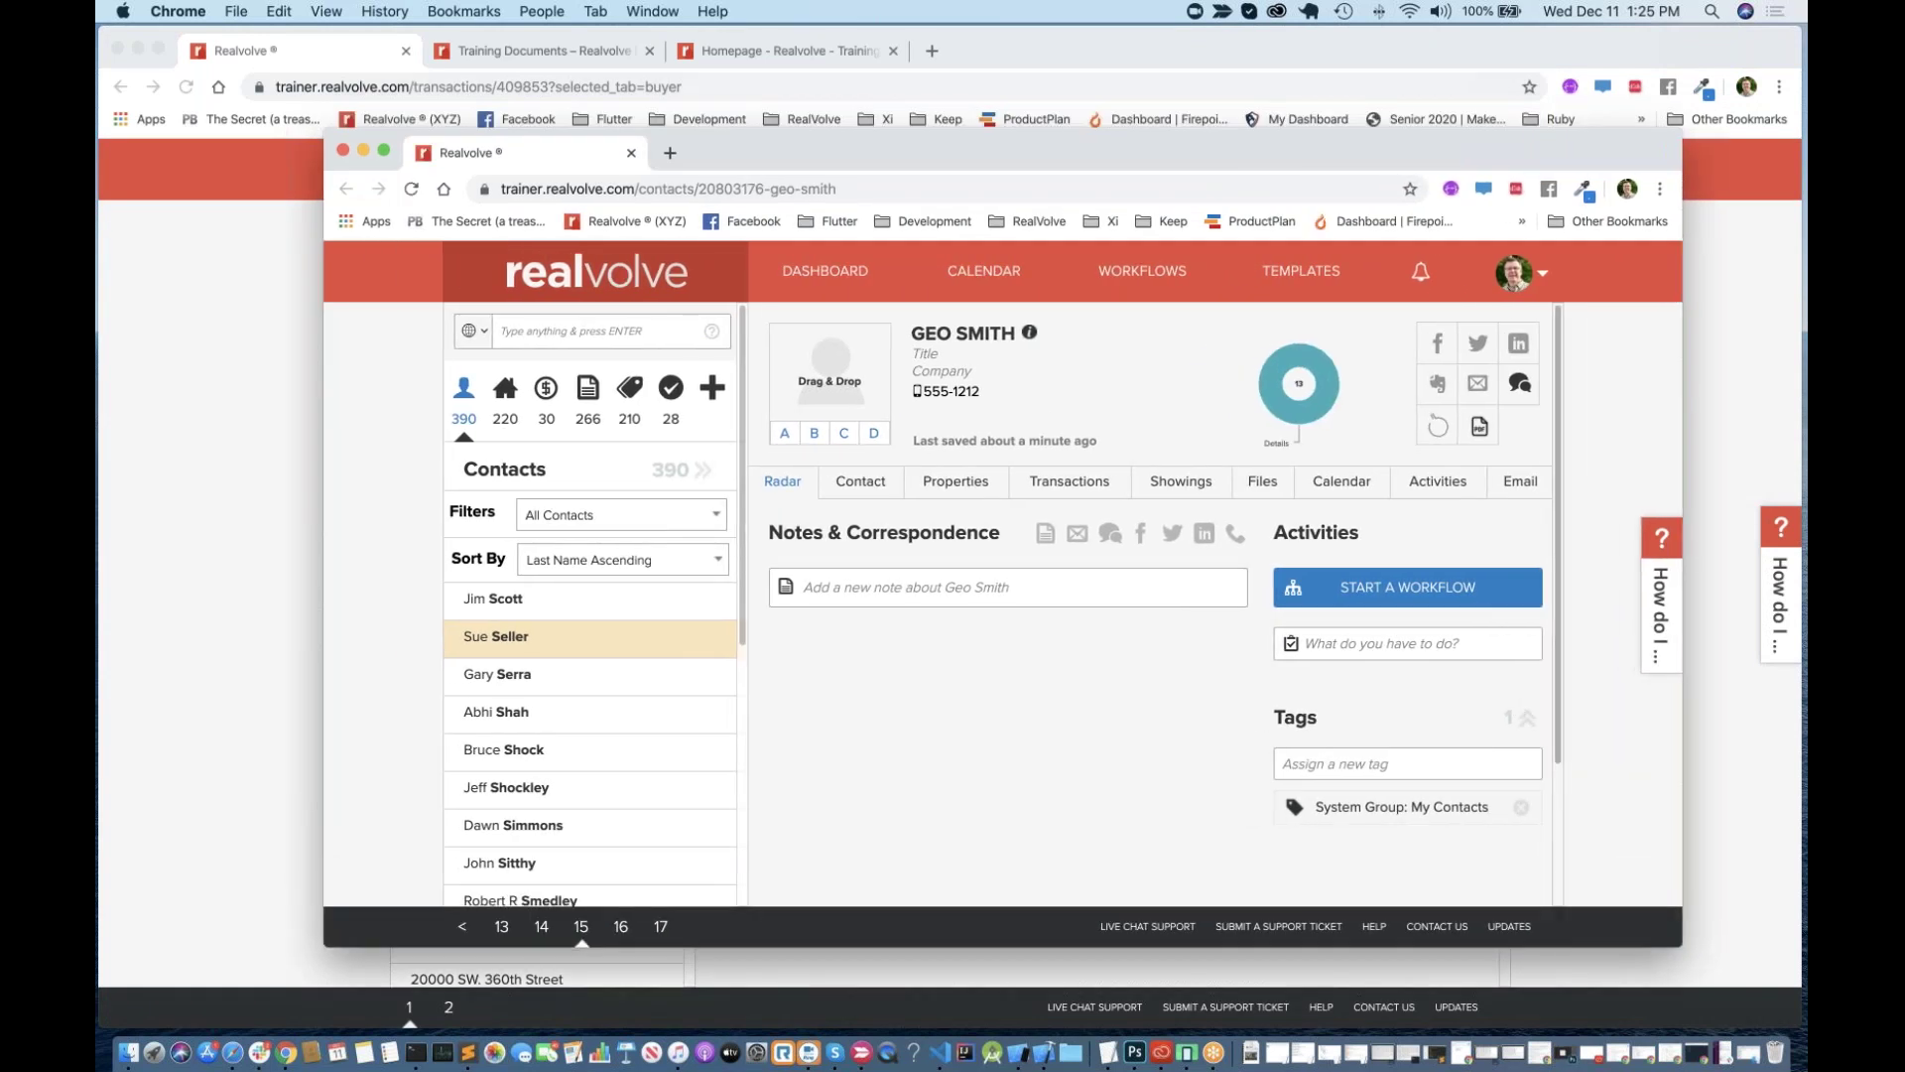
pyautogui.click(344, 153)
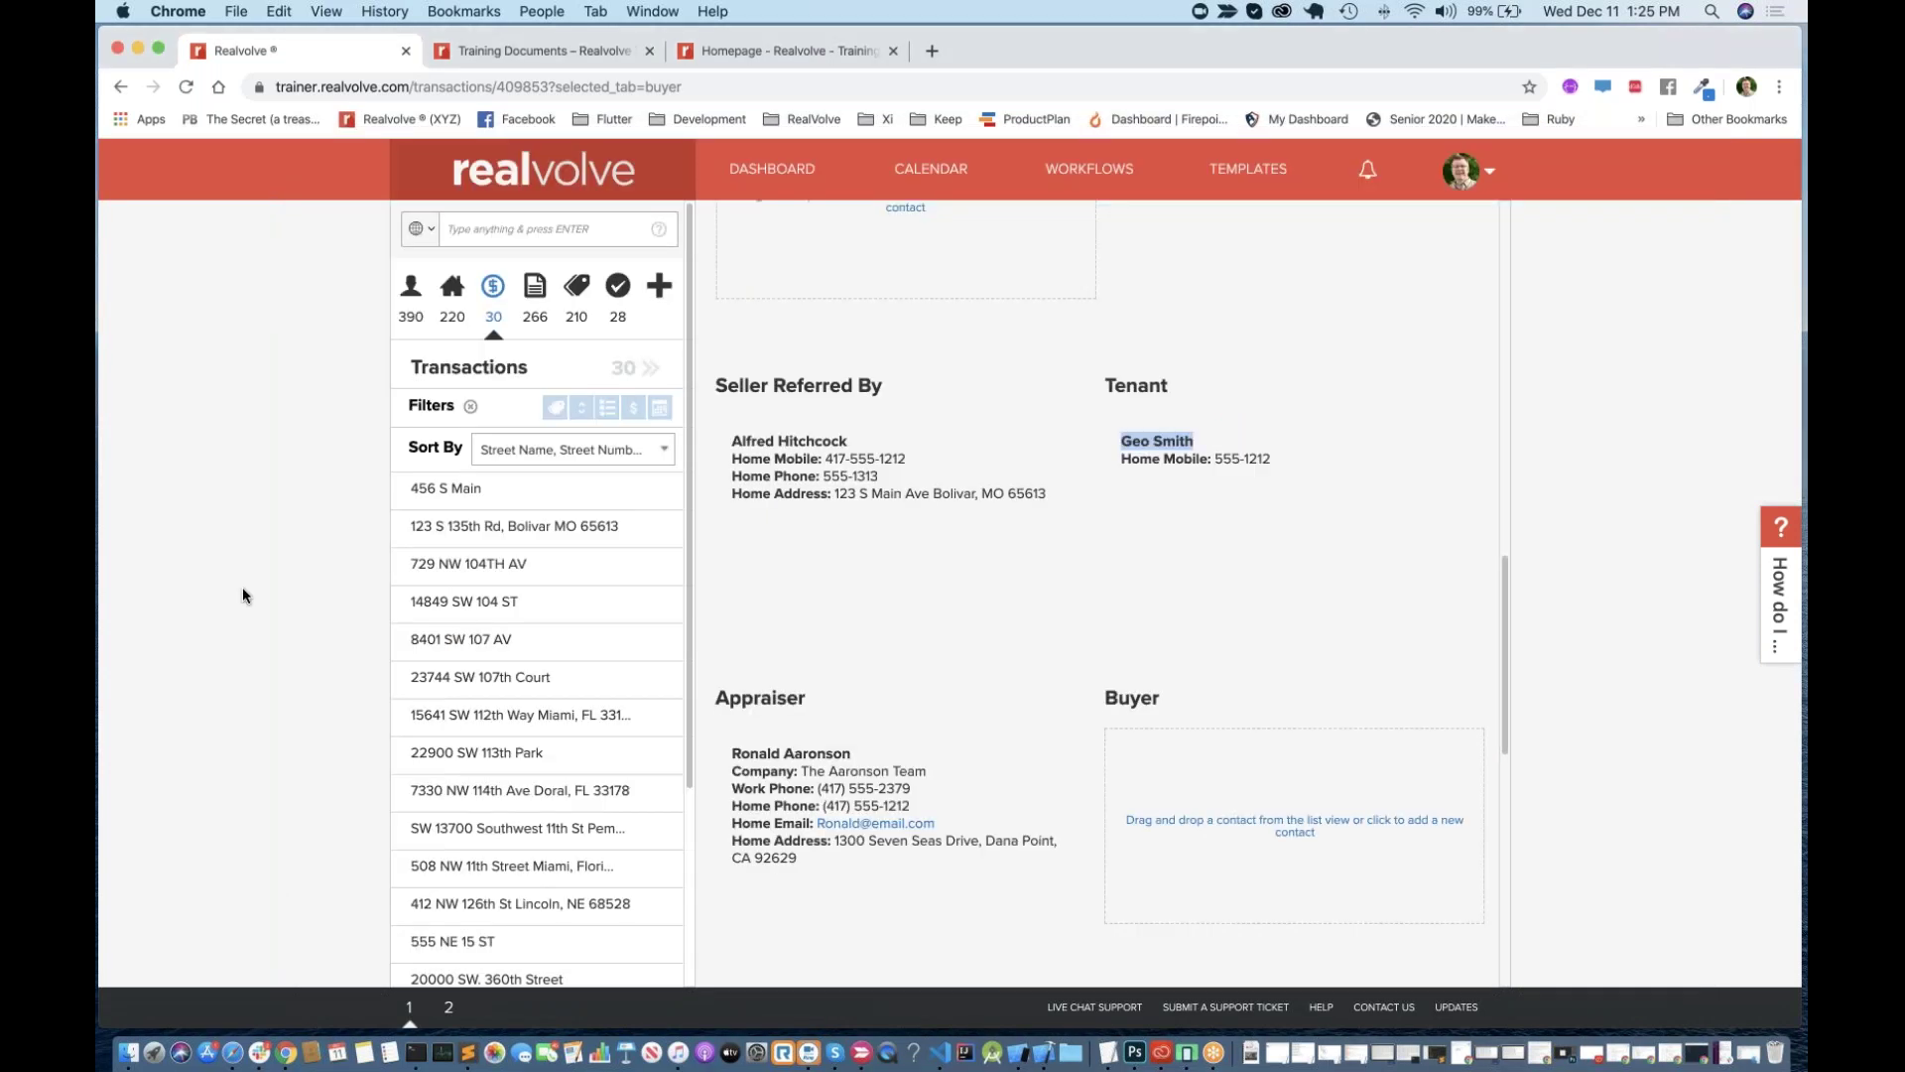
pyautogui.moveTo(1310, 570)
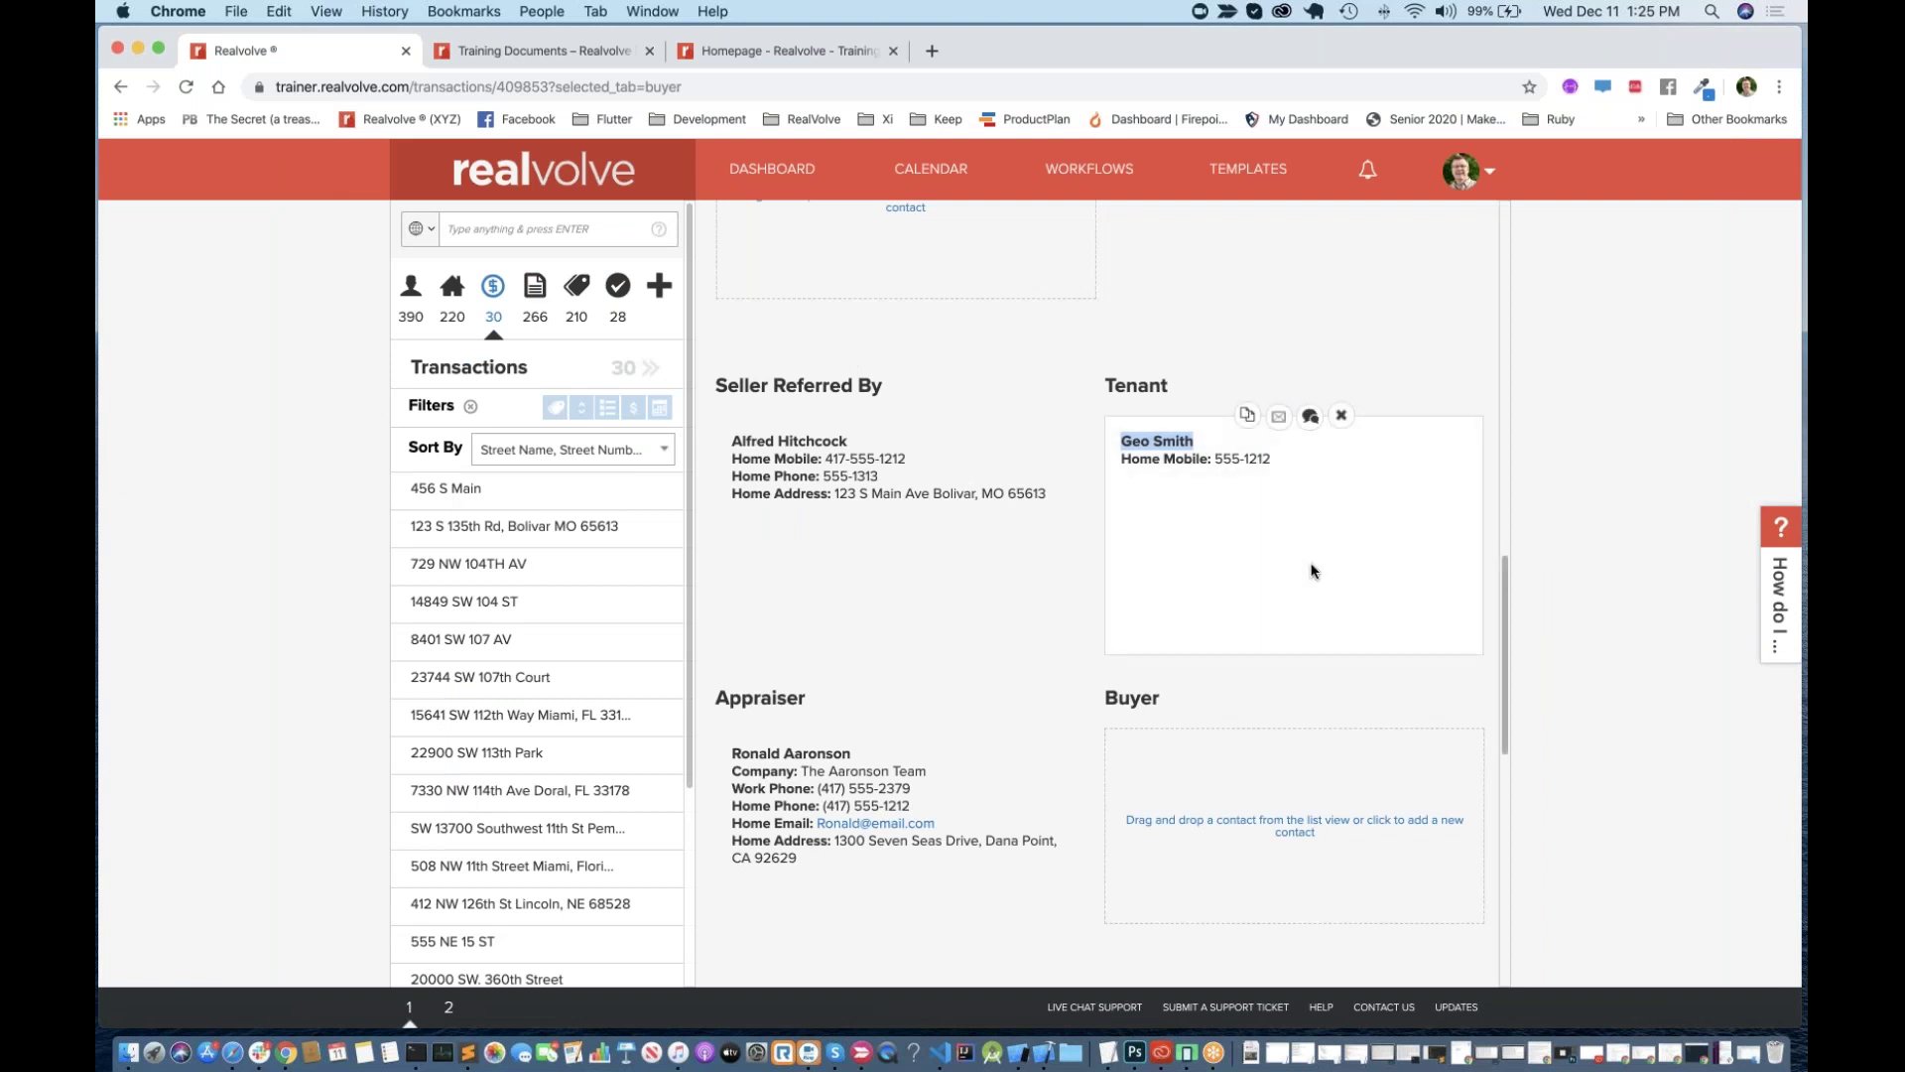
# Step: Show the commission breakdown: 90% split, $12,000 per side, $1,200 brokerage, $10,800 net
pyautogui.scroll(15, 1247, 498)
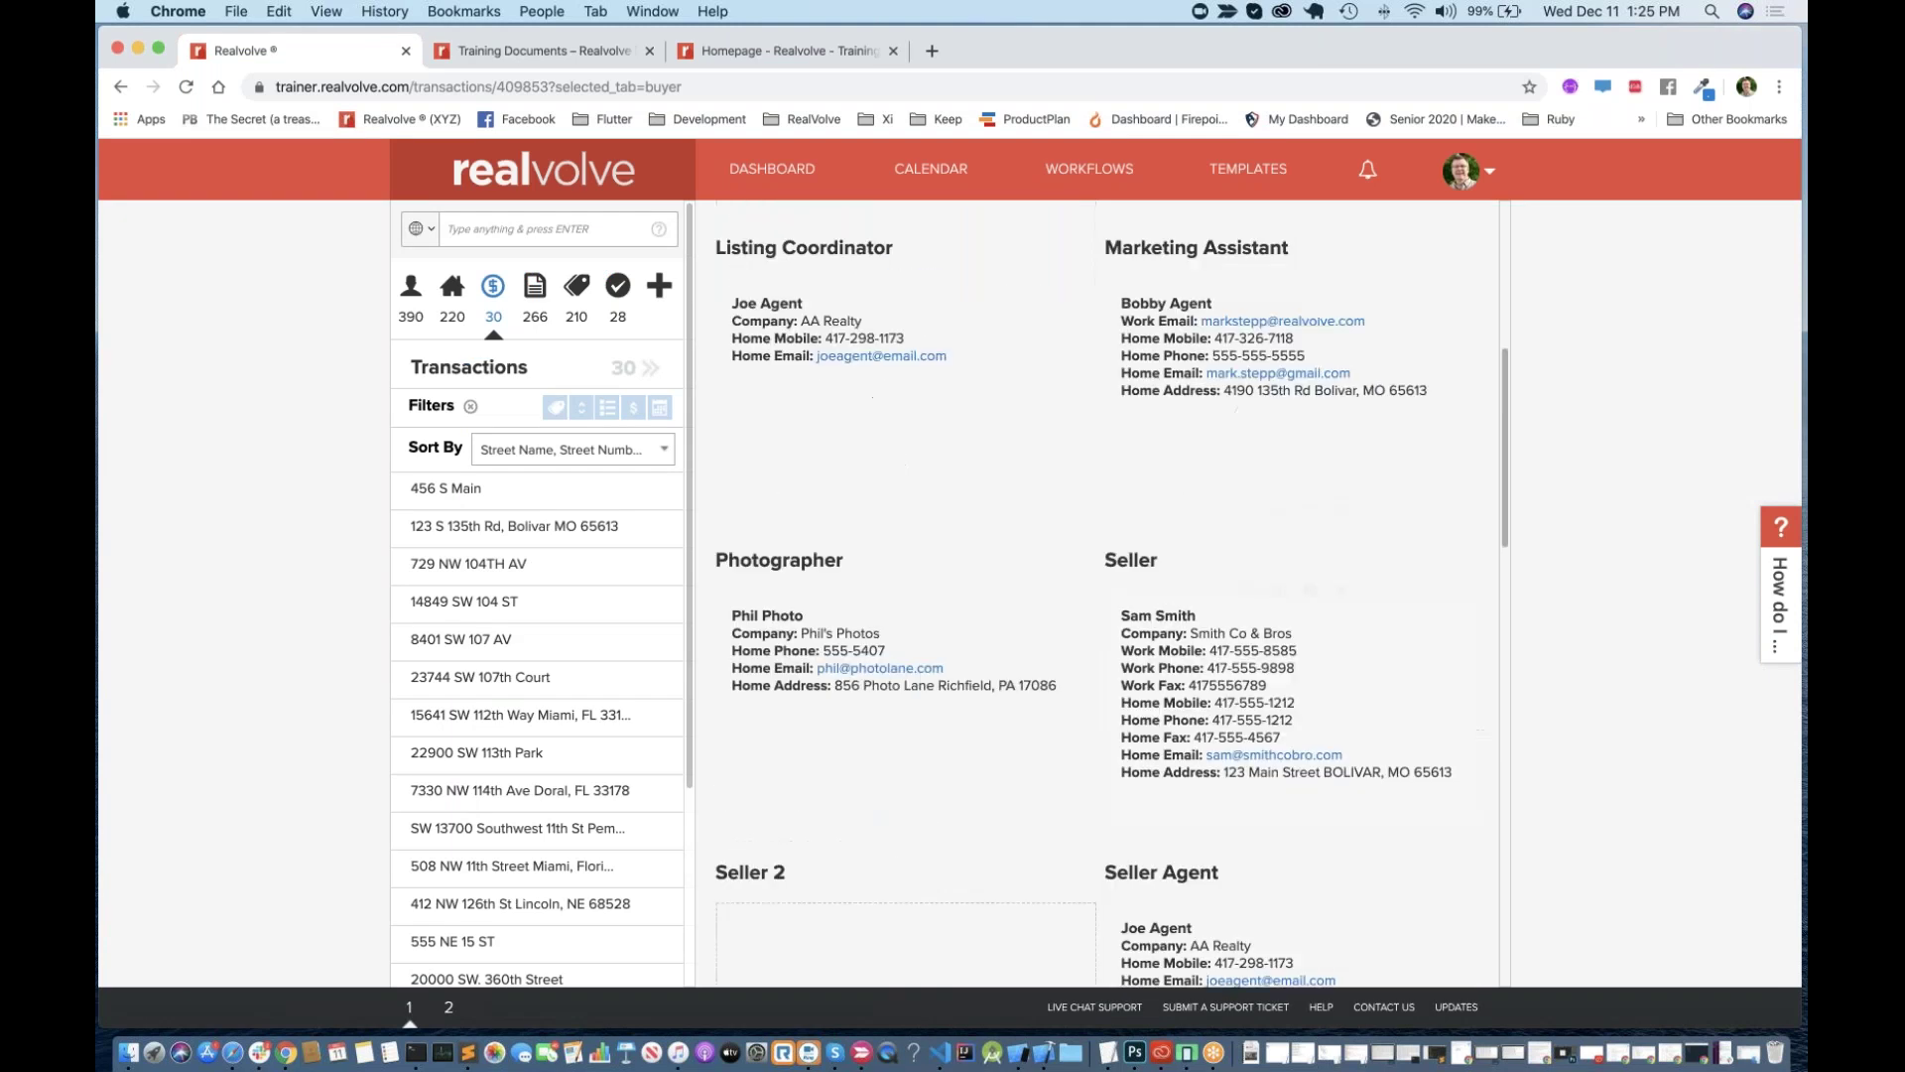
pyautogui.scroll(3, 1247, 498)
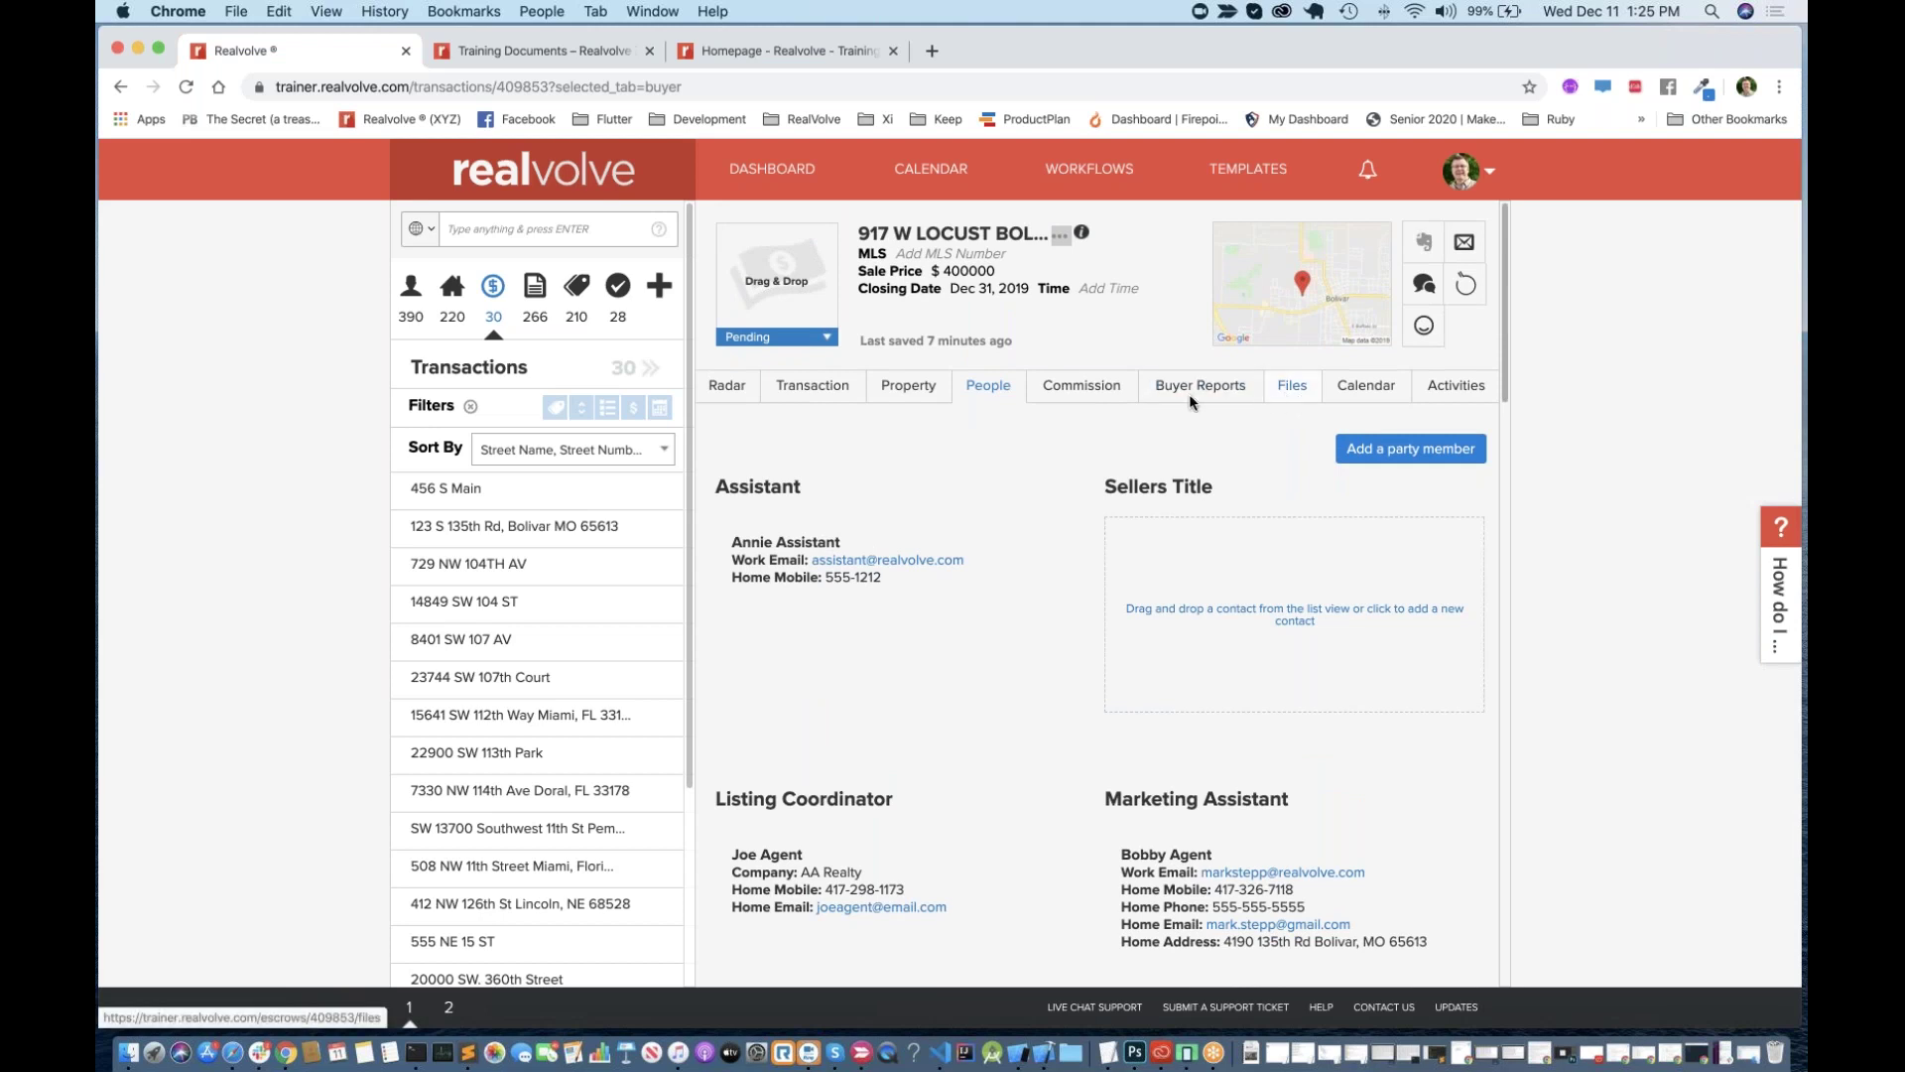
pyautogui.click(1075, 389)
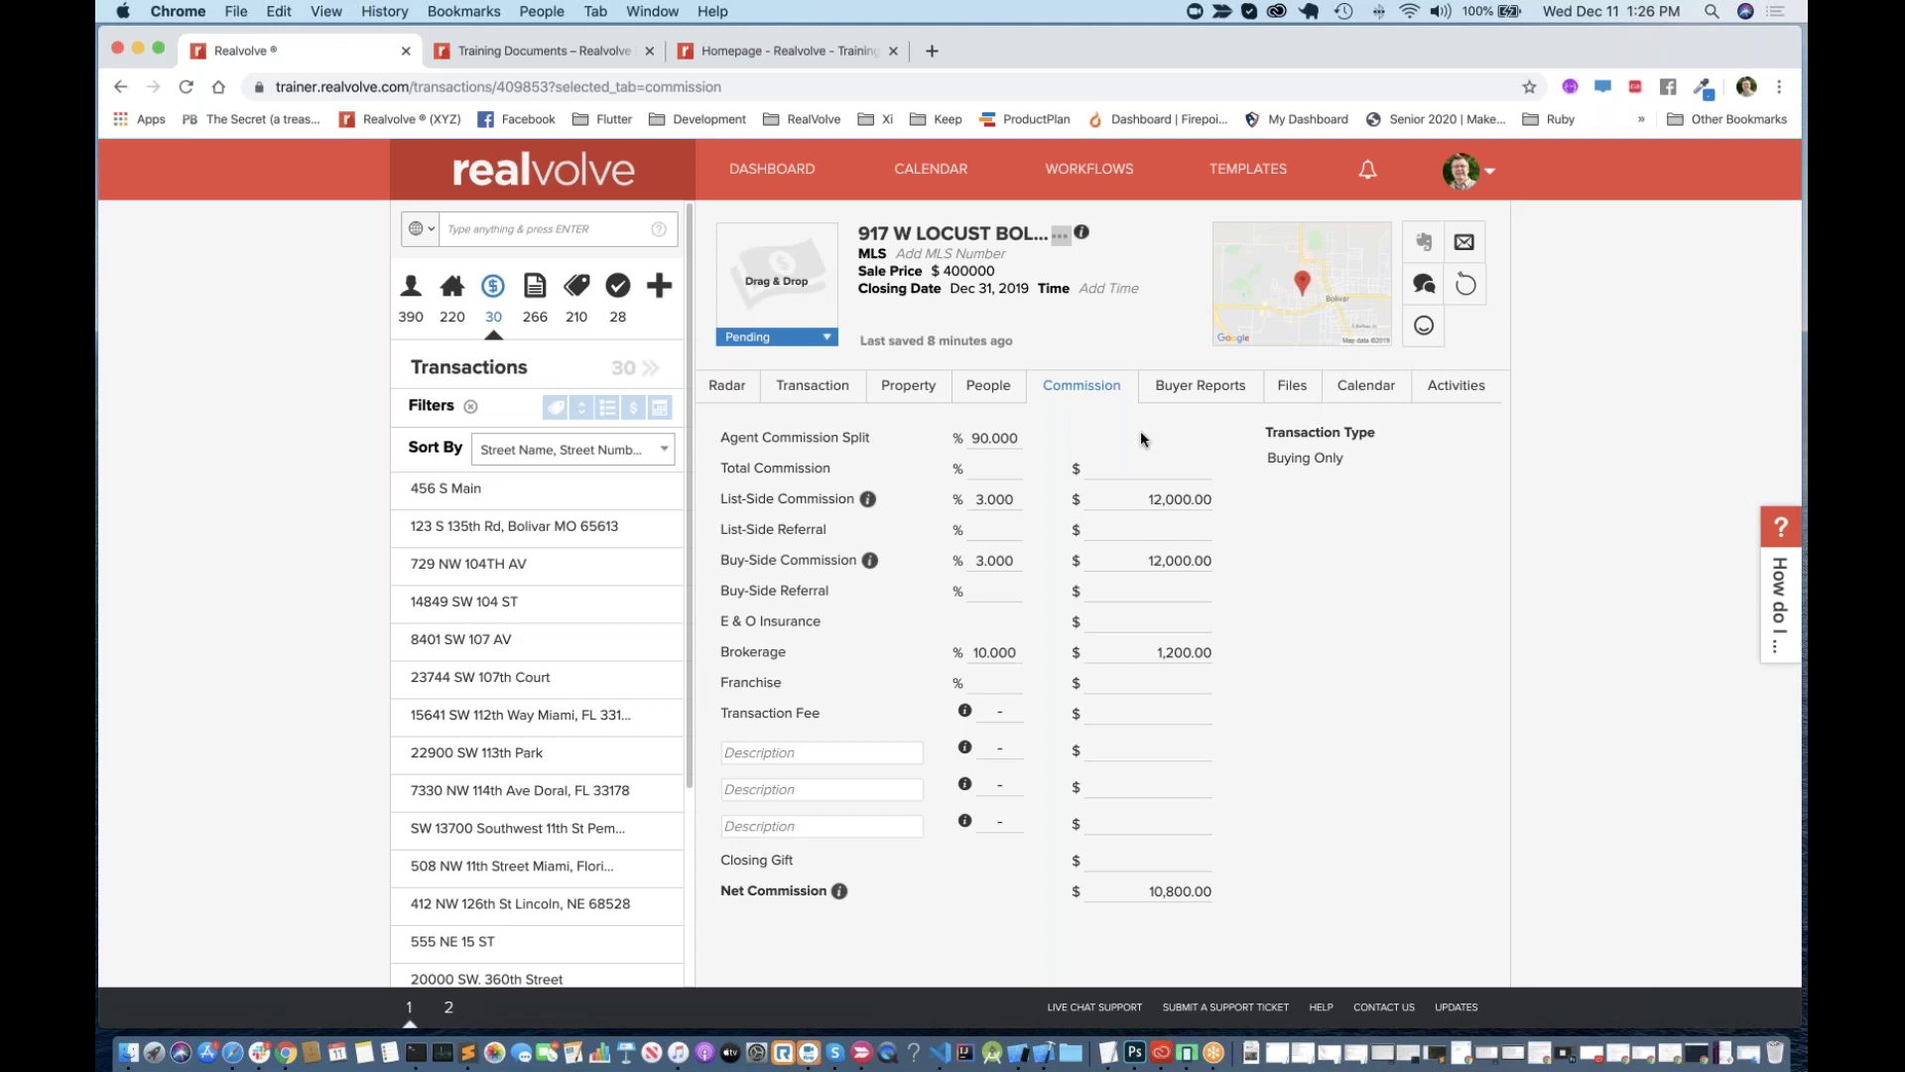
# Step: Go to SETTINGS from the avatar menu and open the Import Contacts page
pyautogui.click(1492, 171)
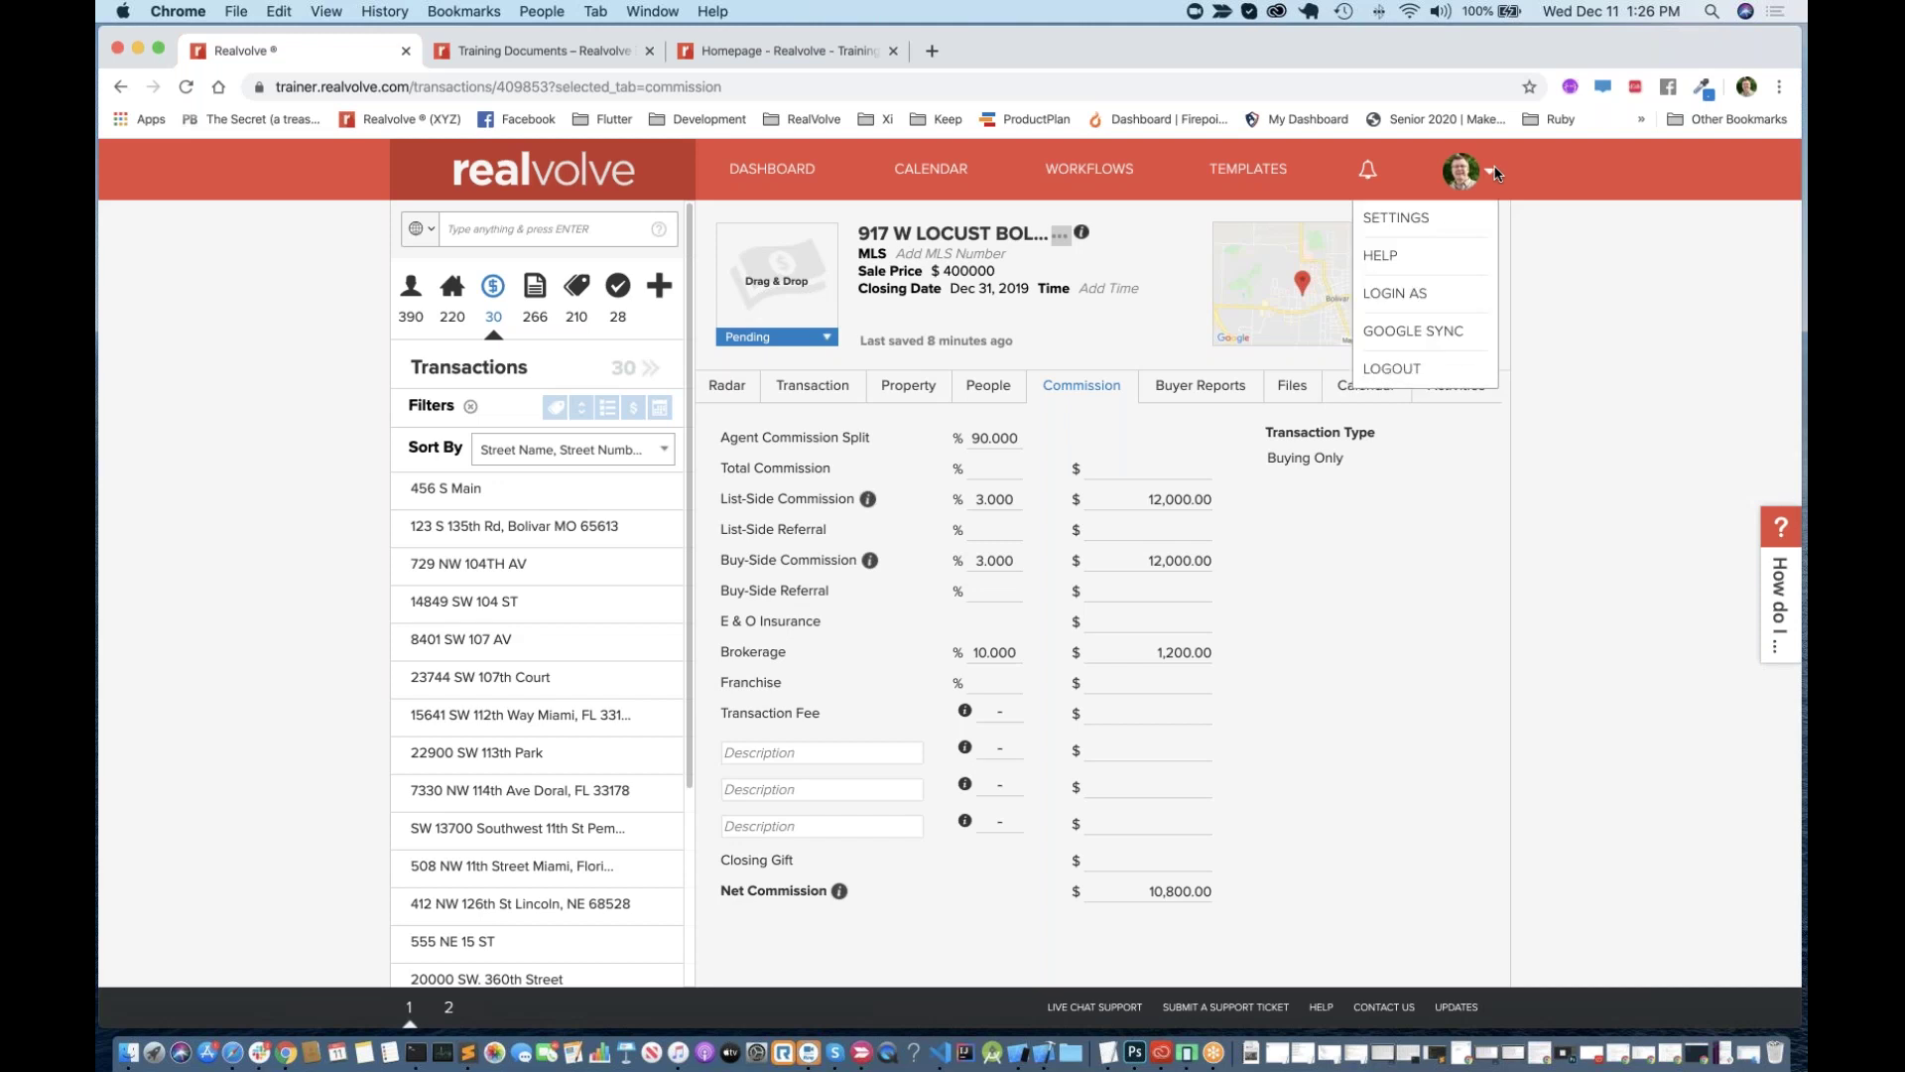
pyautogui.click(1407, 222)
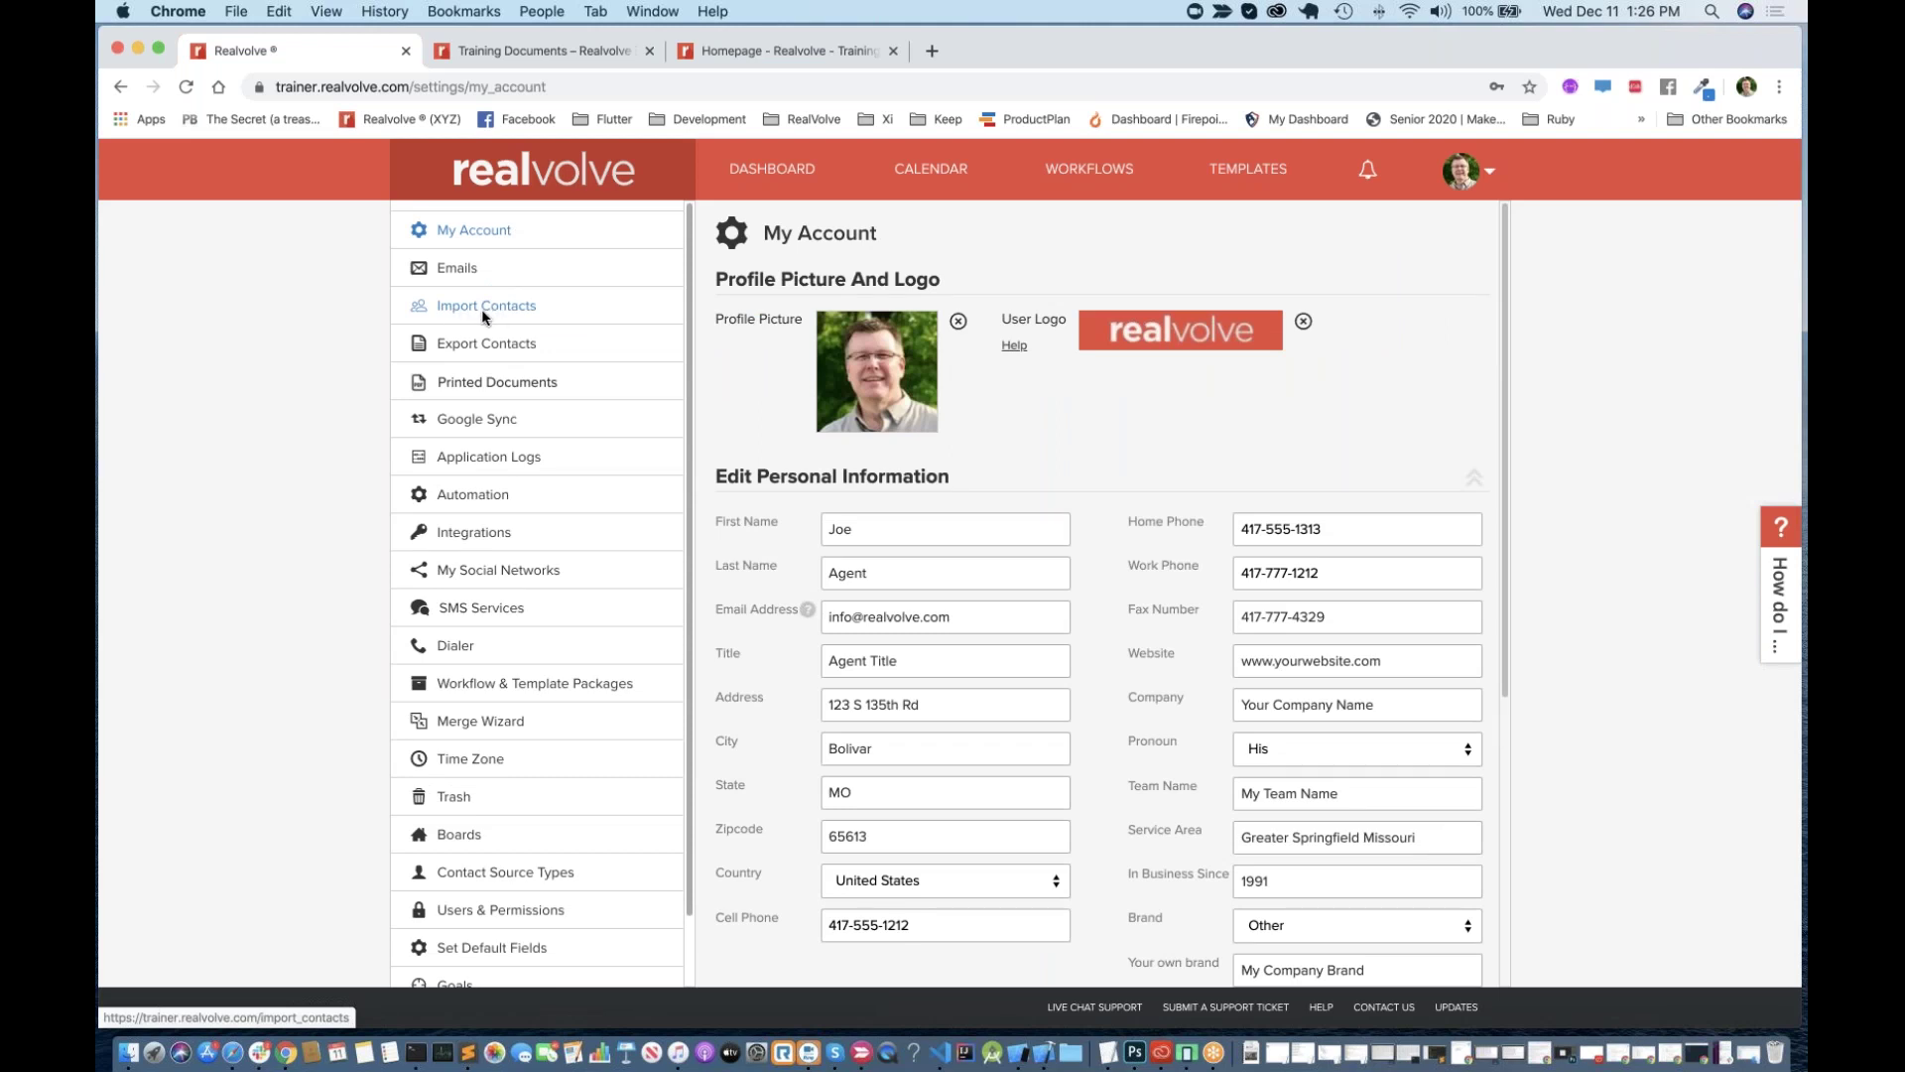
pyautogui.click(496, 313)
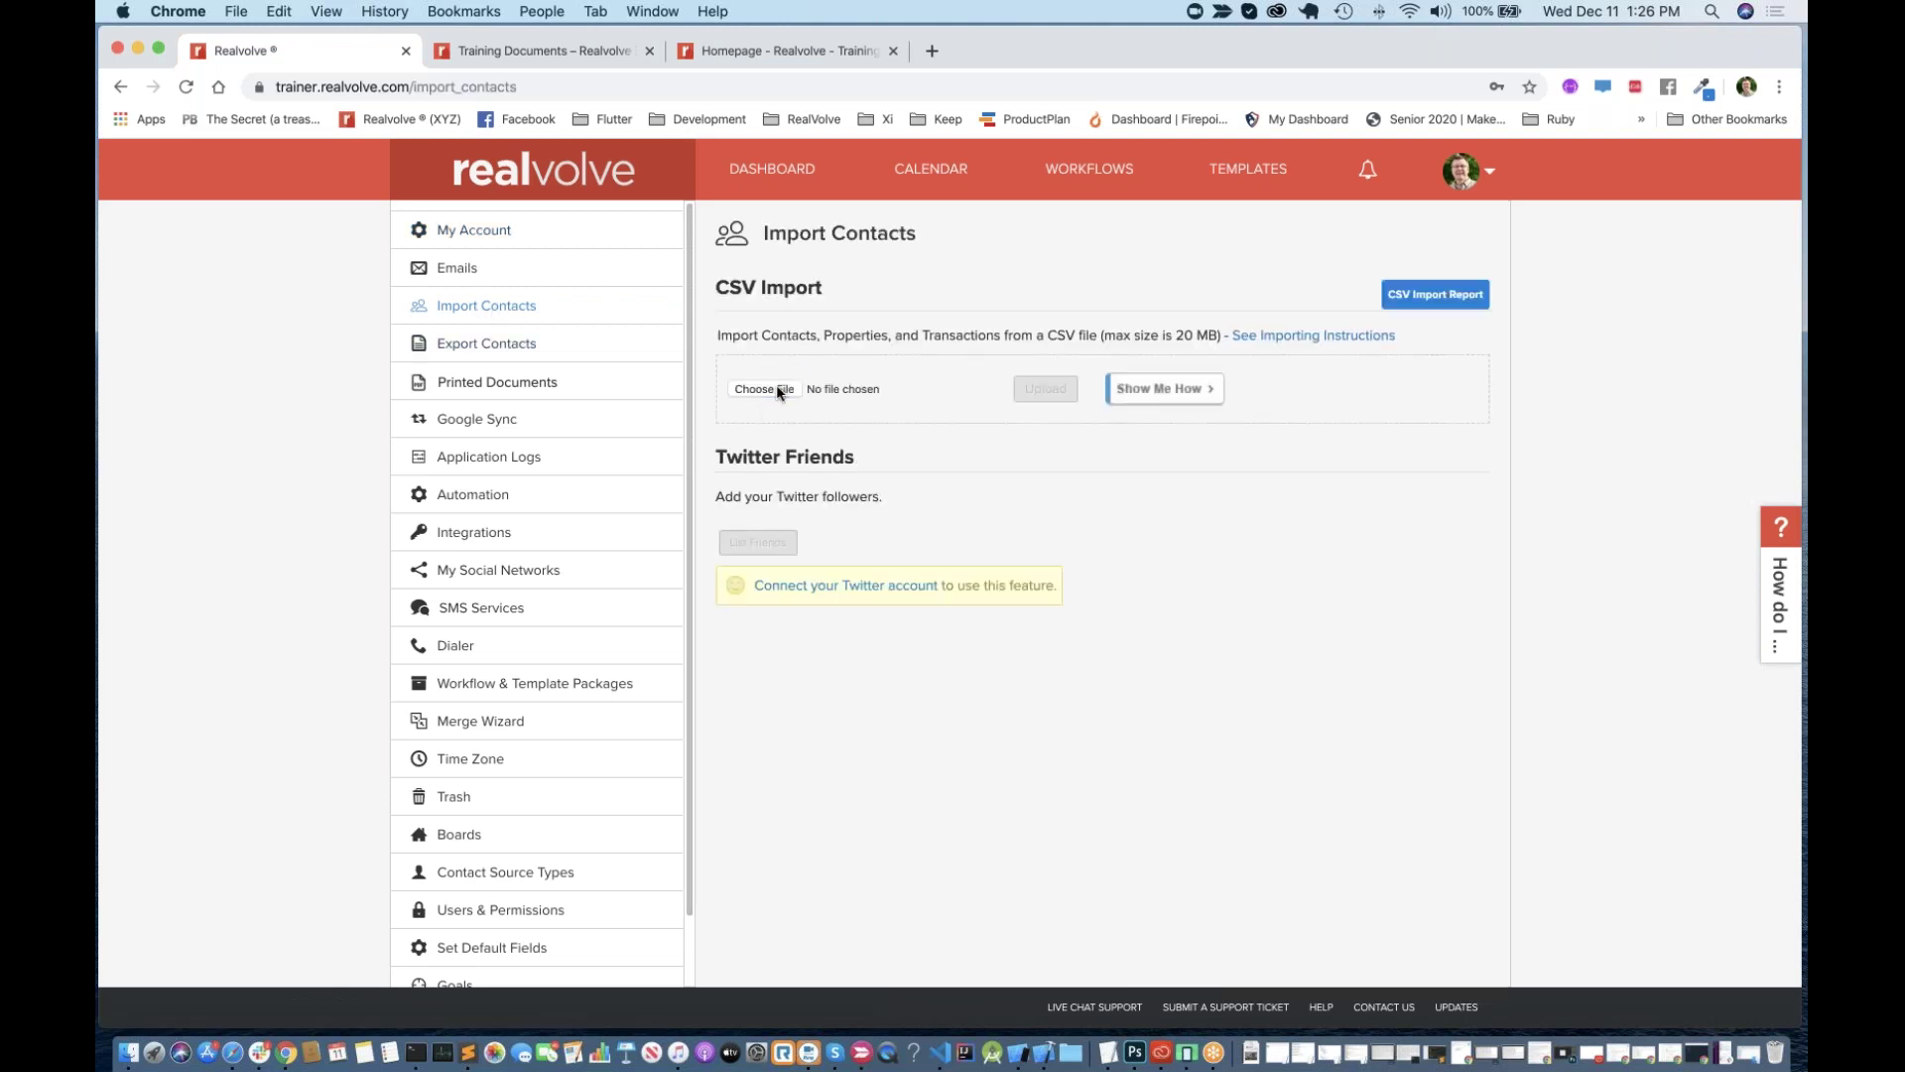
# Step: Bring up the CSV file picker and browse the Downloads folder
pyautogui.click(764, 388)
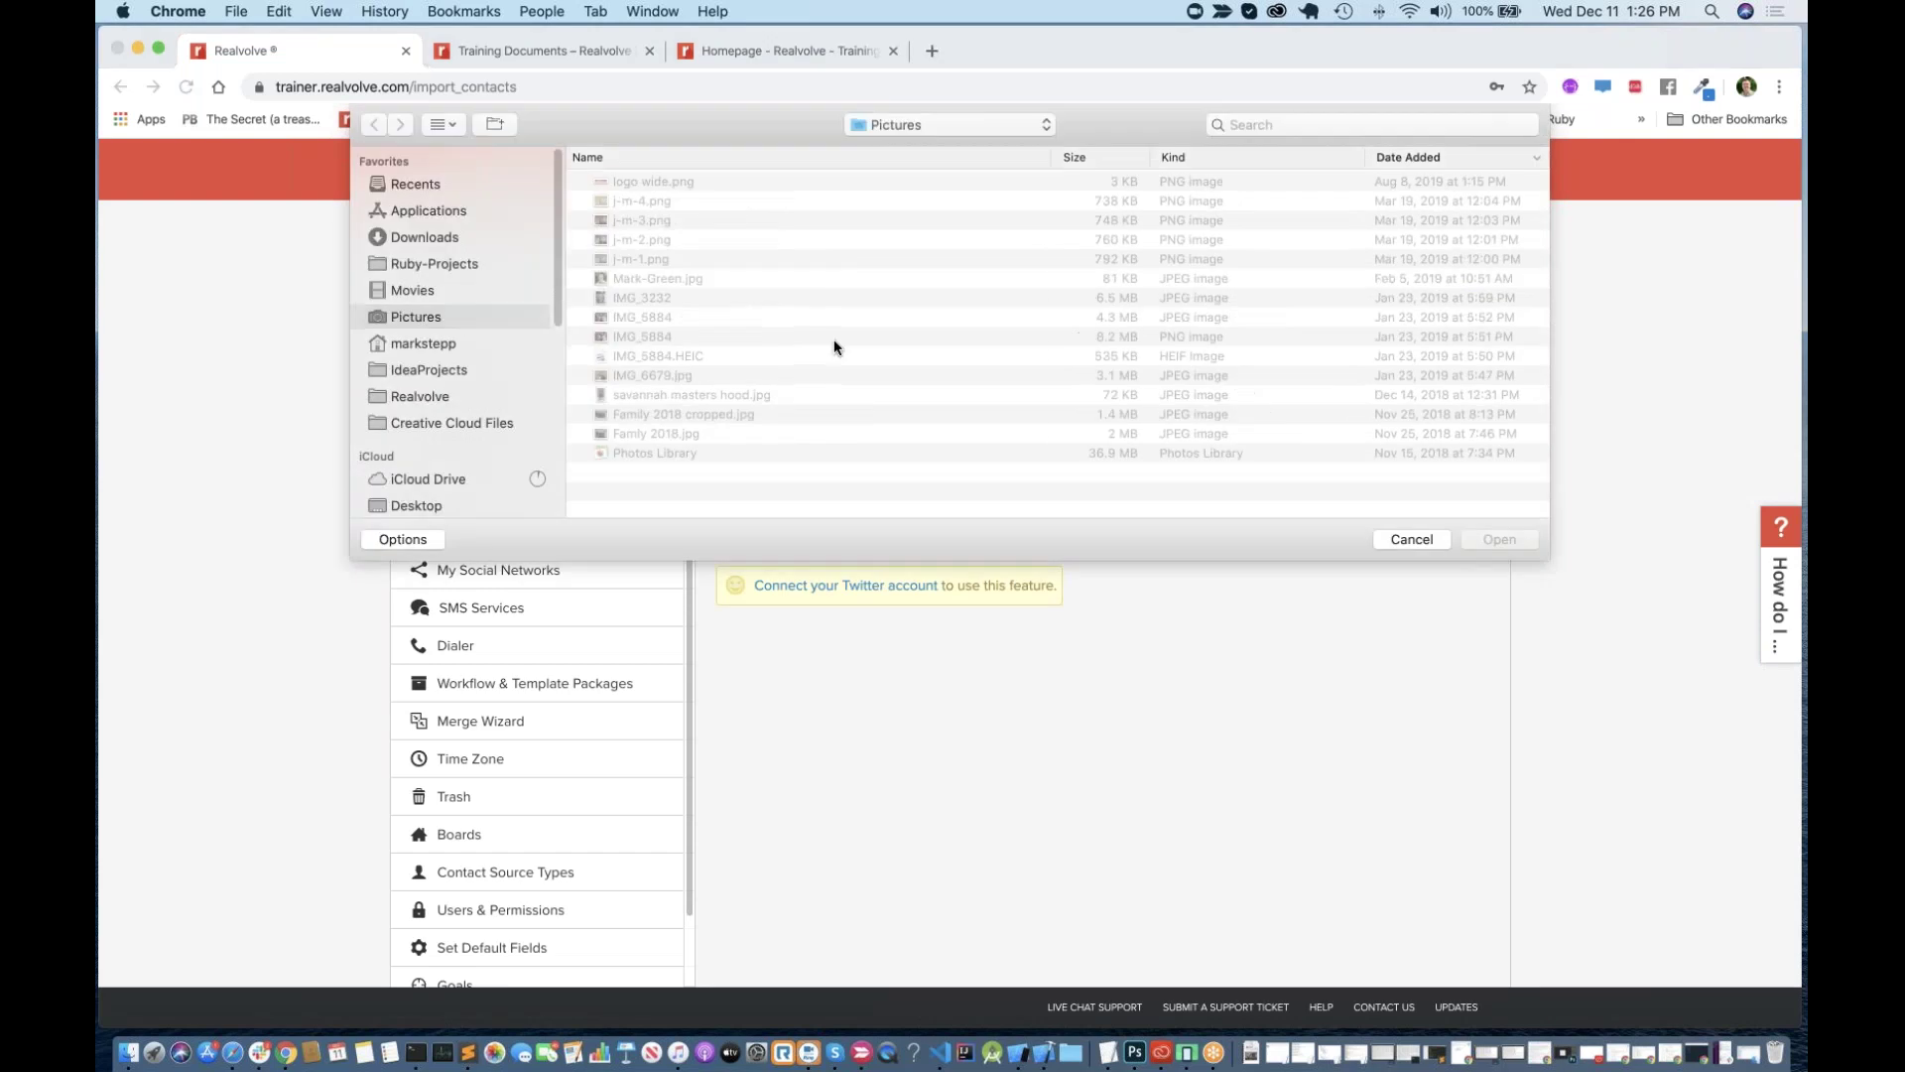
pyautogui.click(1410, 540)
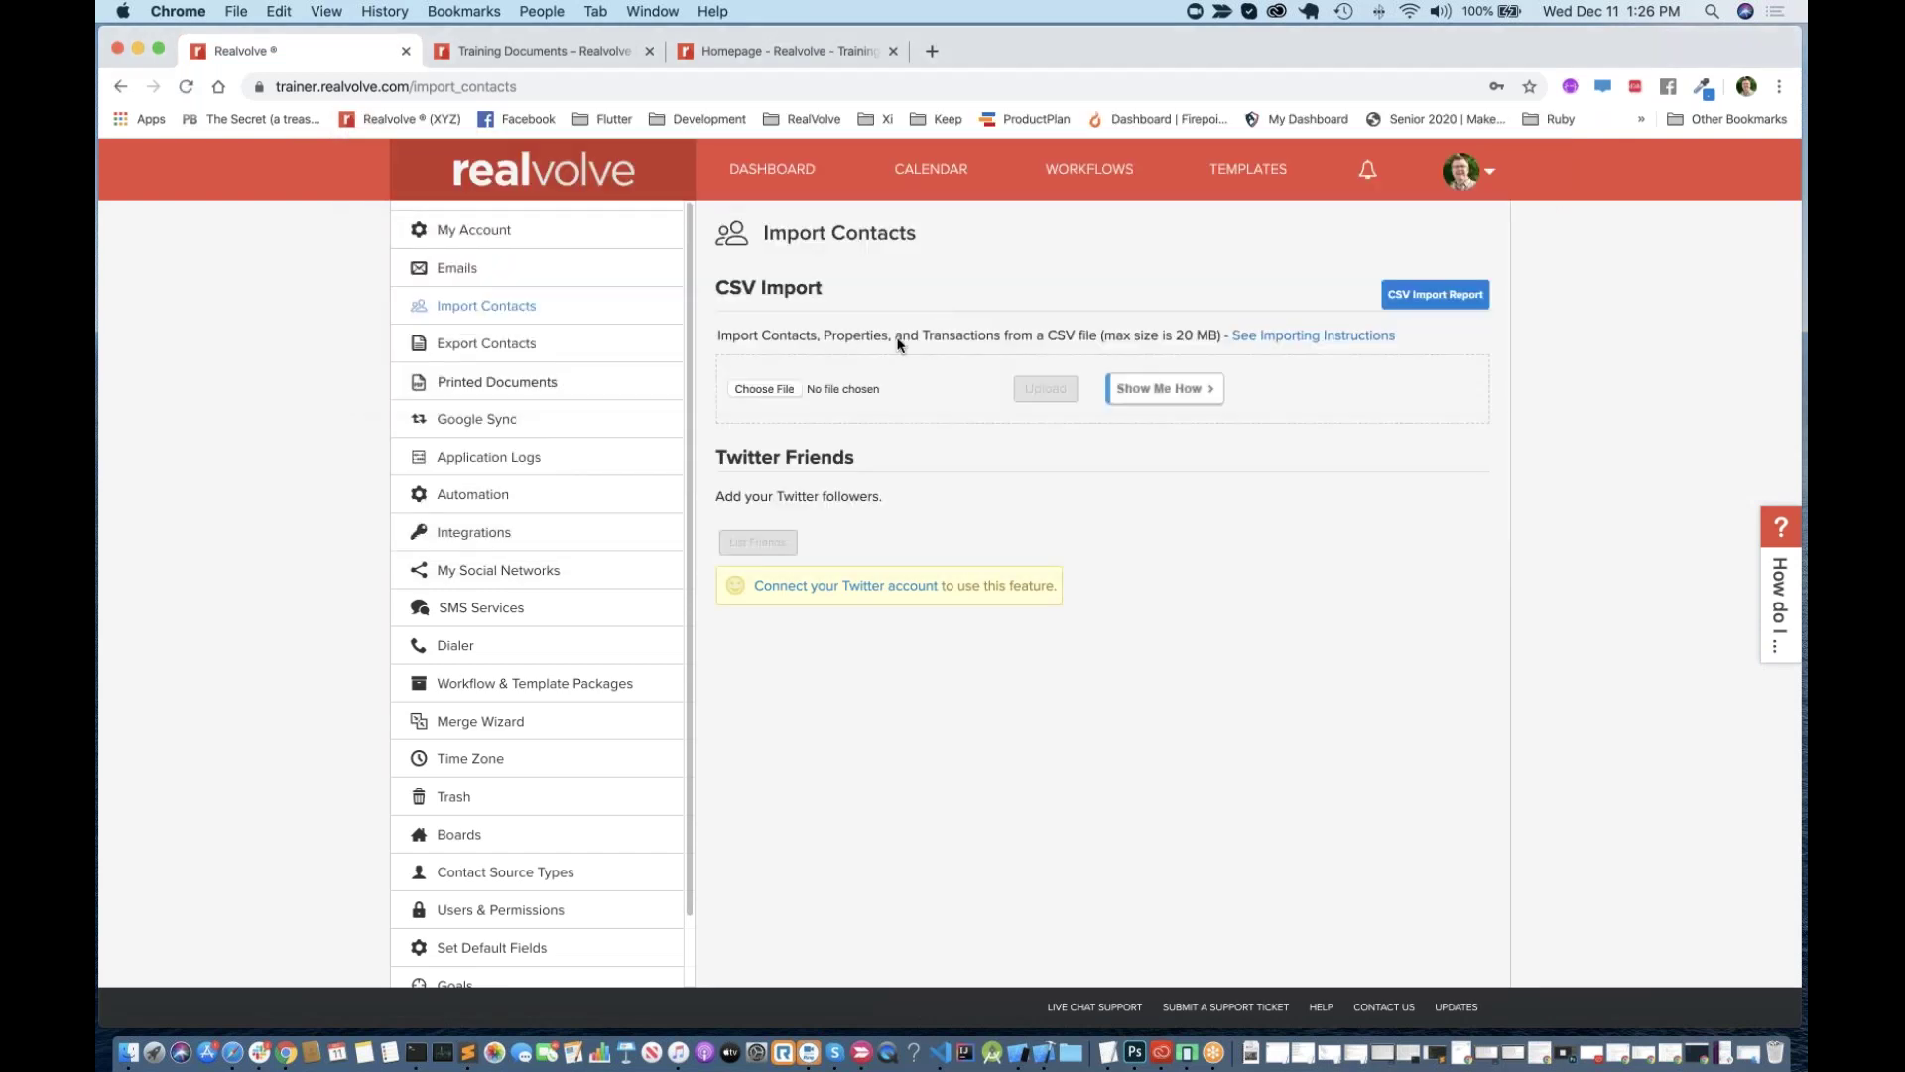
pyautogui.click(772, 391)
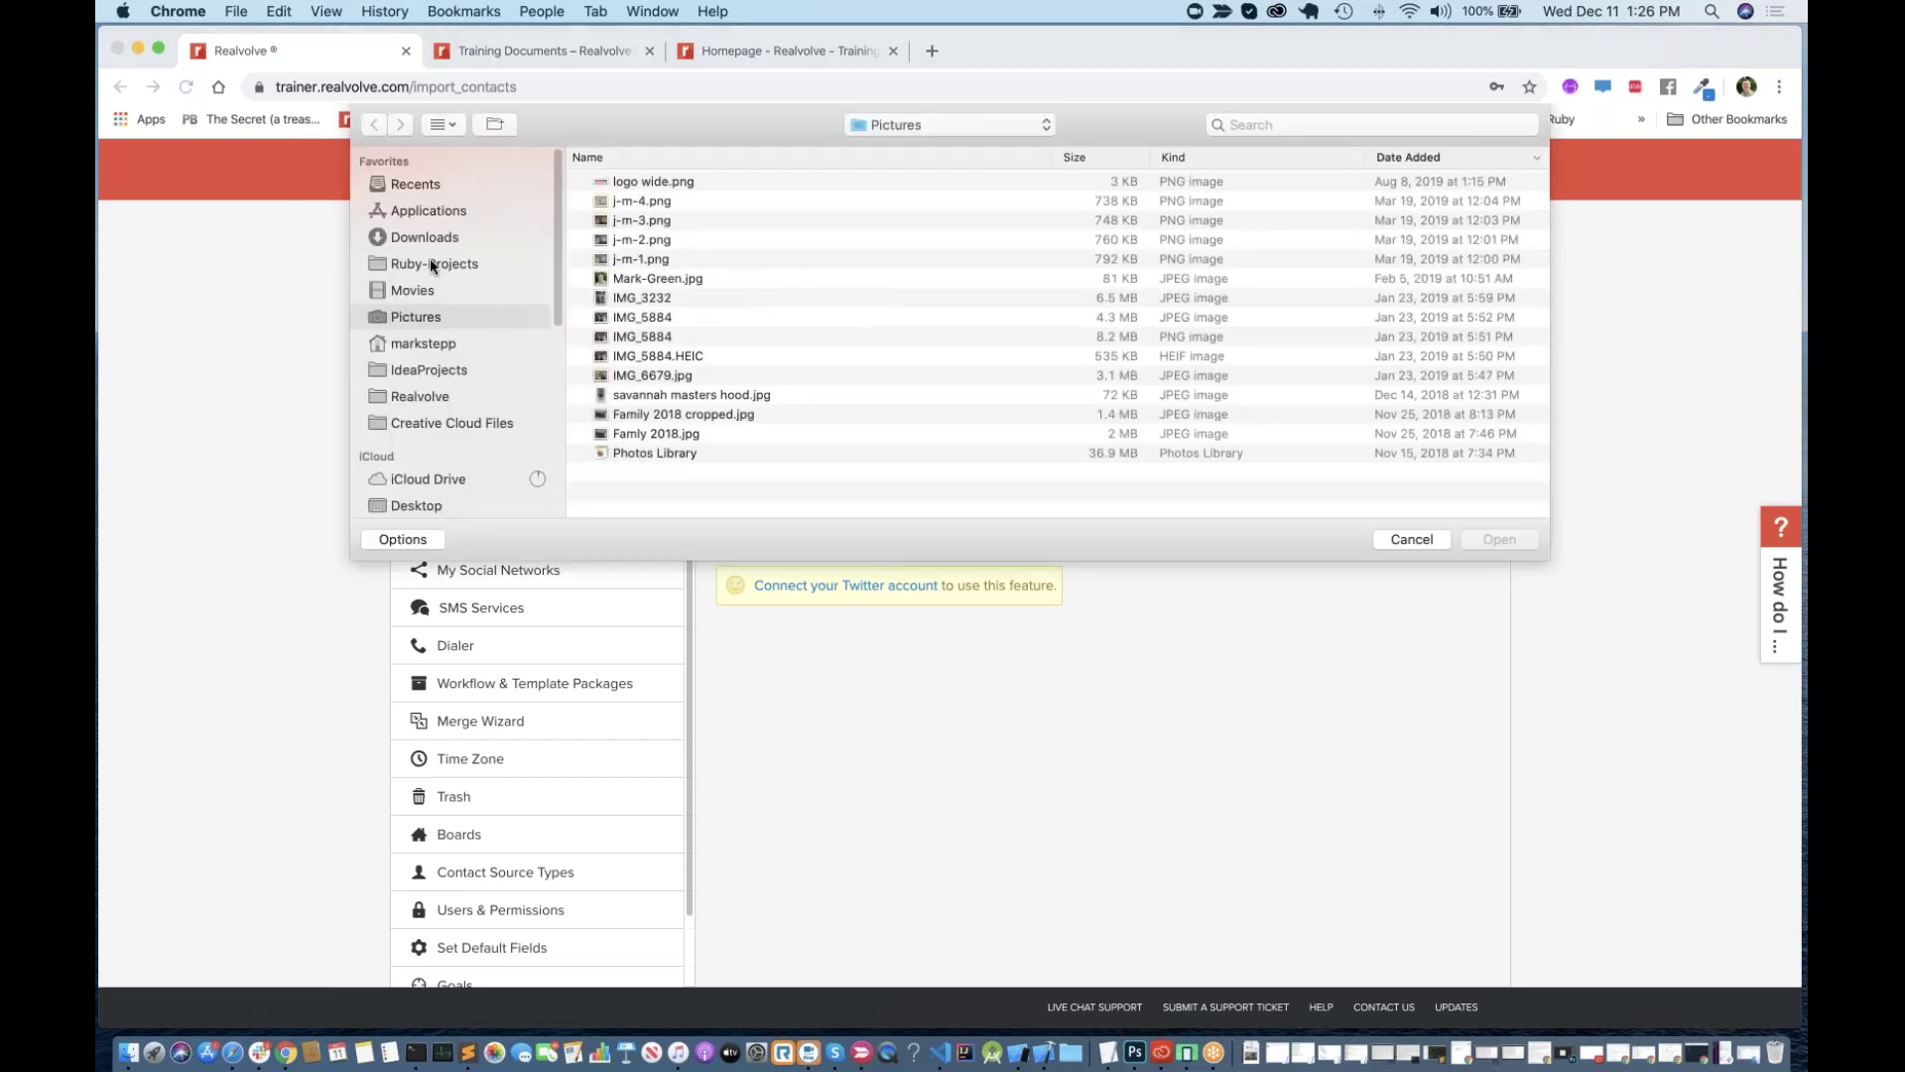
pyautogui.click(437, 236)
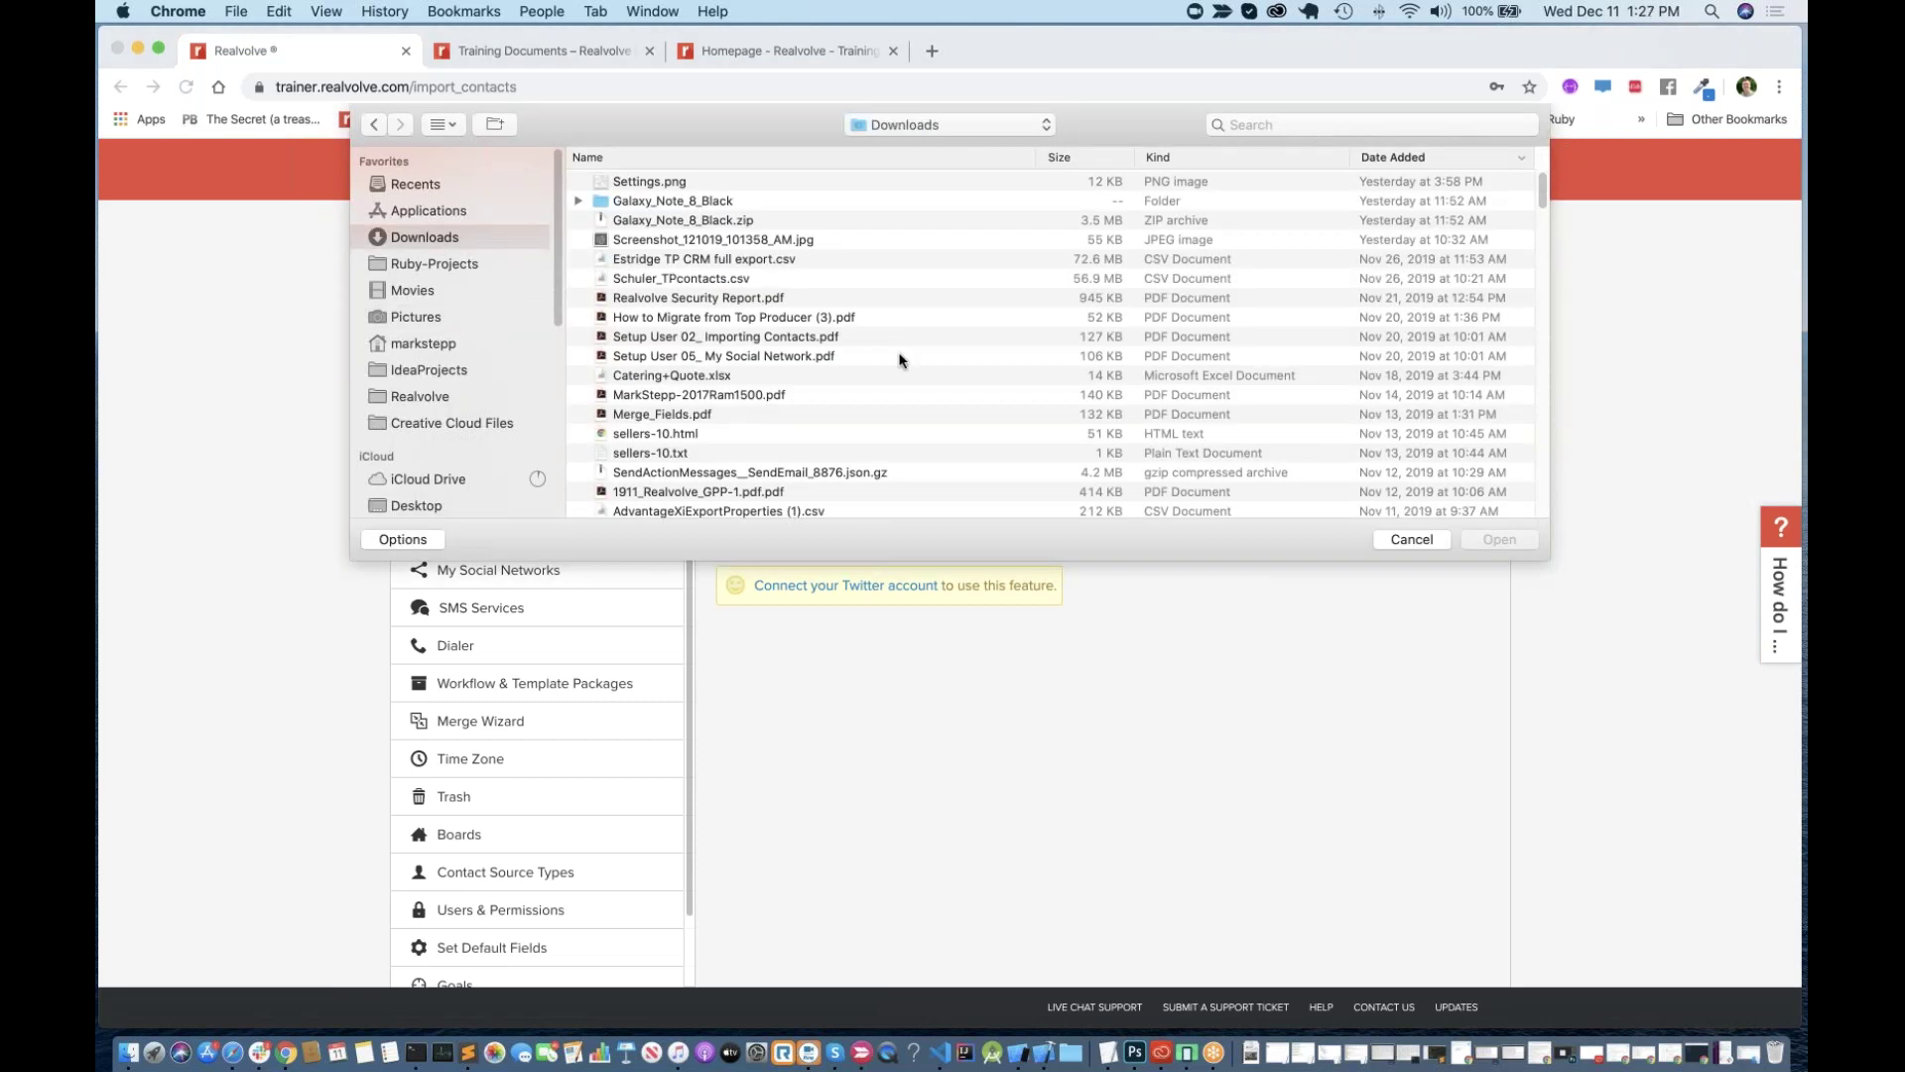
pyautogui.scroll(-1, 900, 359)
pyautogui.scroll(-10, 1022, 312)
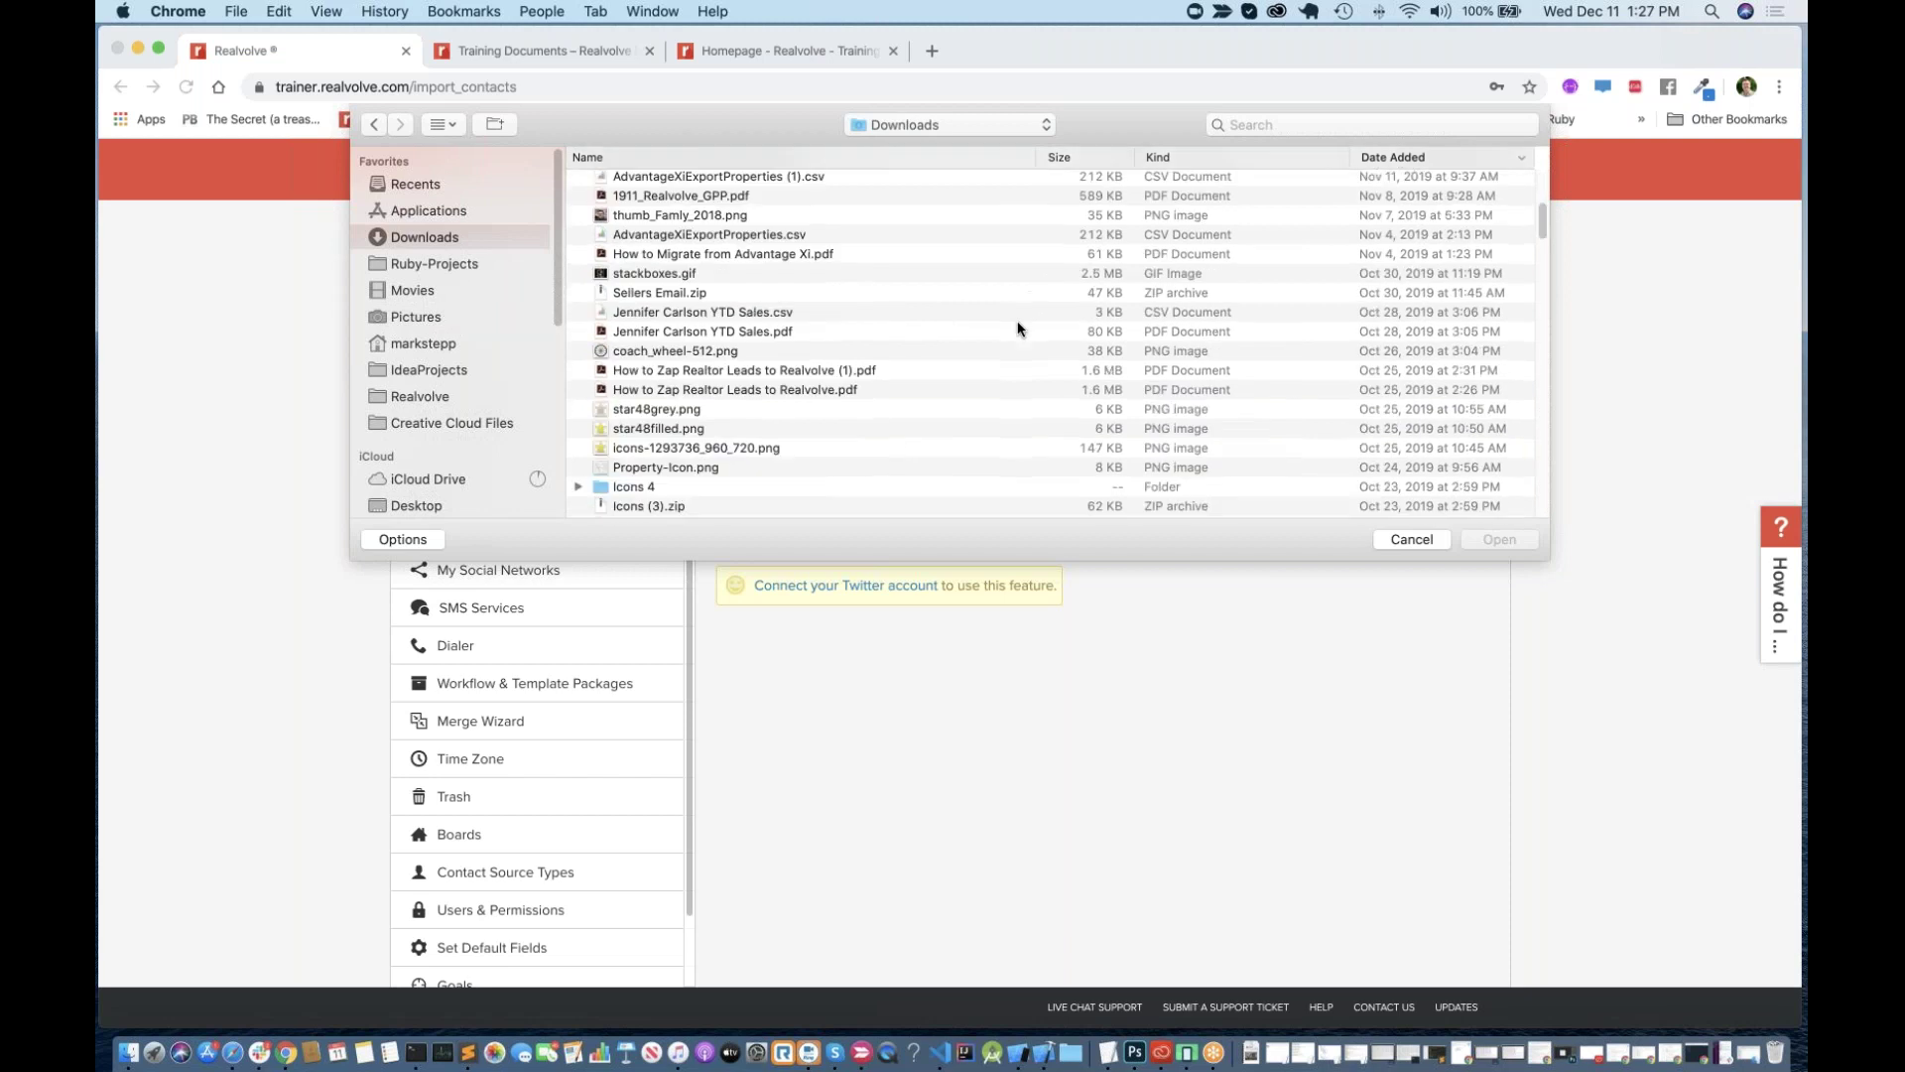
pyautogui.scroll(-15, 1016, 328)
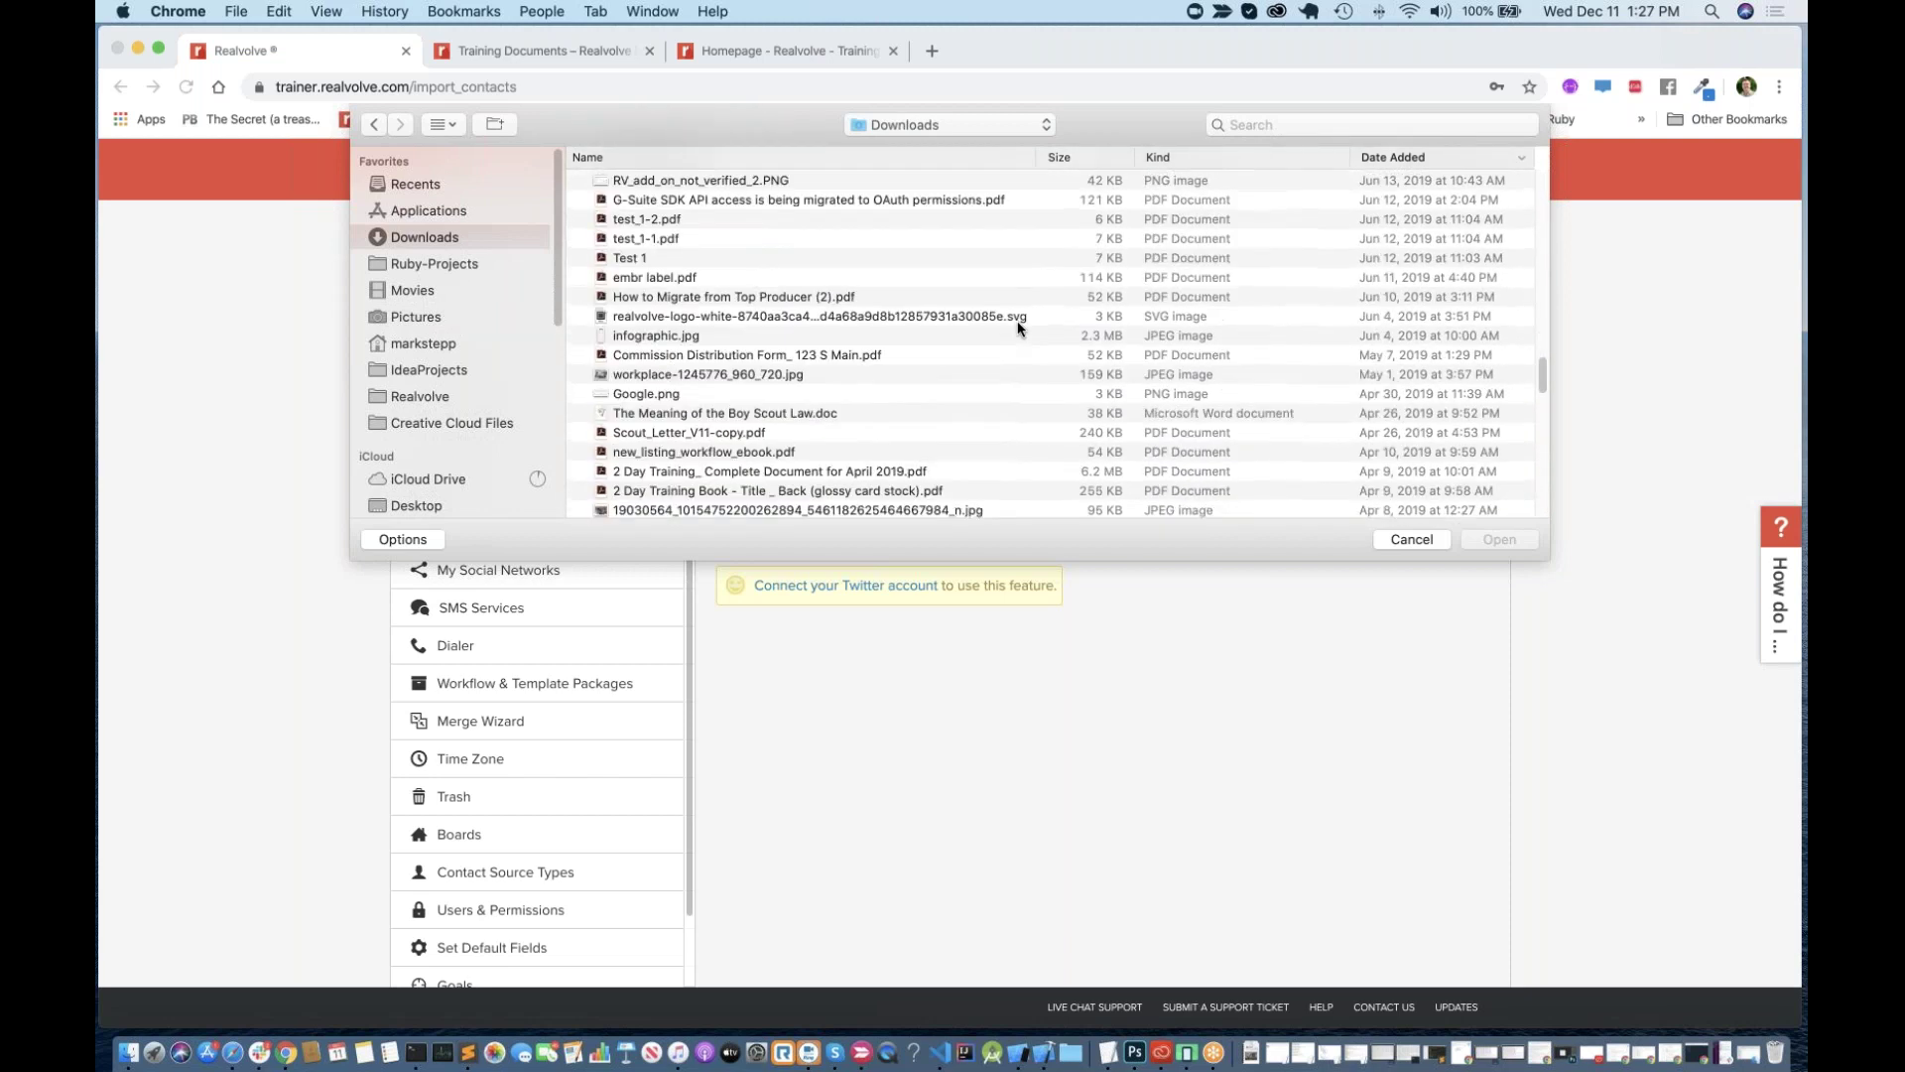
pyautogui.scroll(-10, 1016, 320)
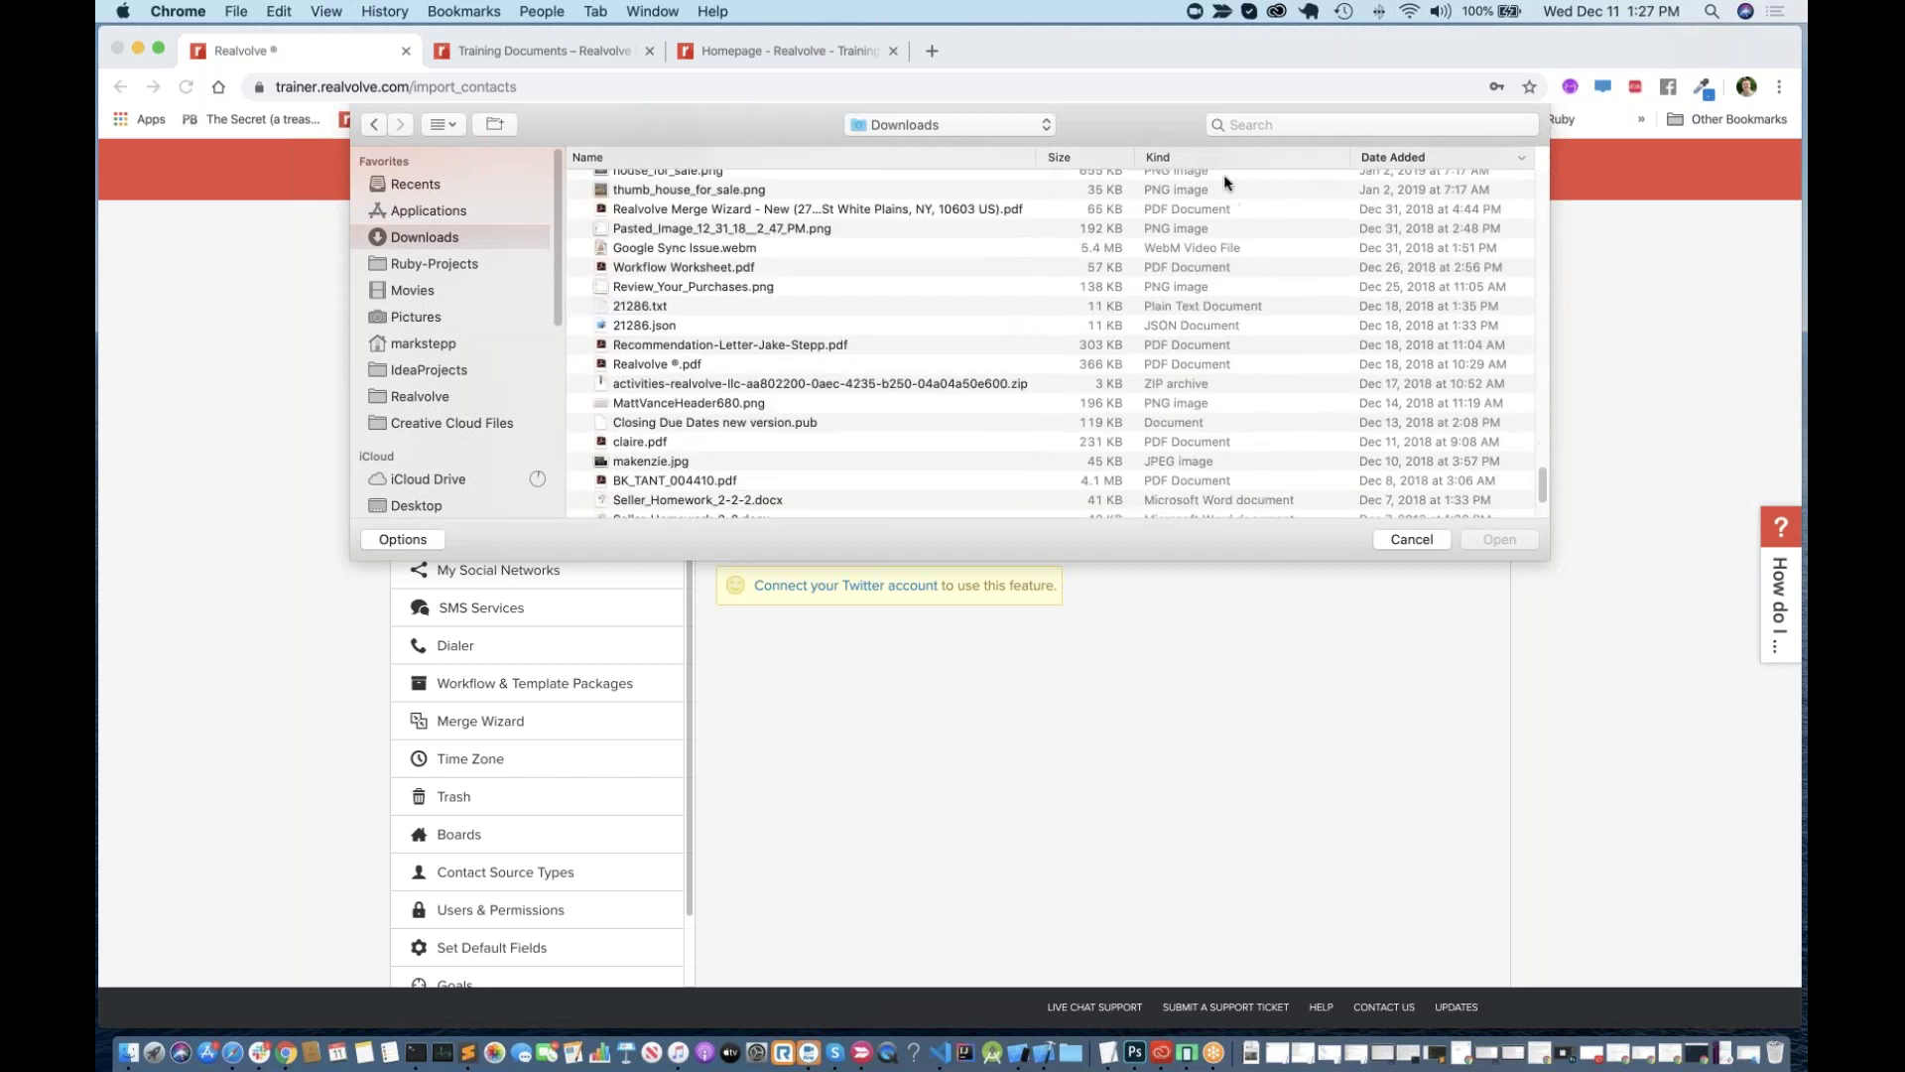
# Step: Sort Downloads by Kind and choose AdvantageXiExportProperties.csv as the import file
pyautogui.click(1213, 153)
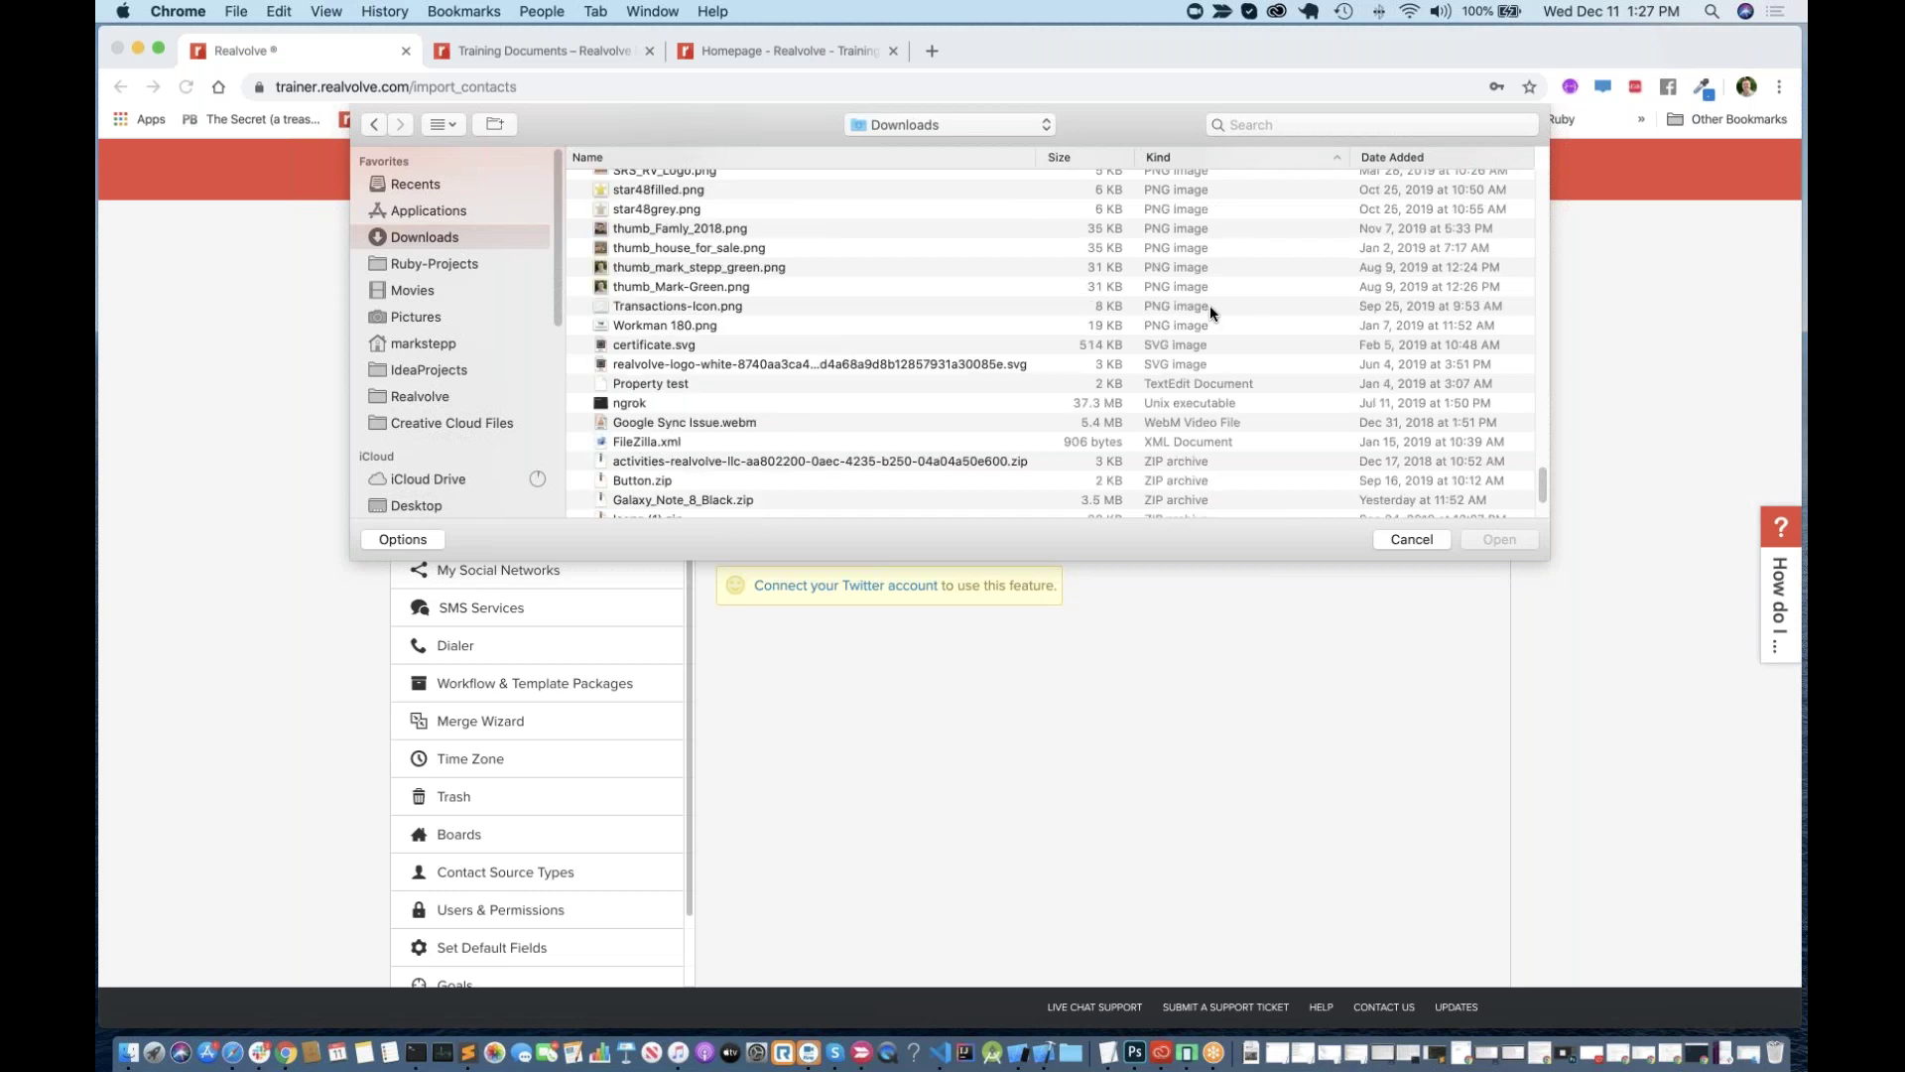
pyautogui.scroll(5, 1210, 306)
pyautogui.scroll(10, 1210, 308)
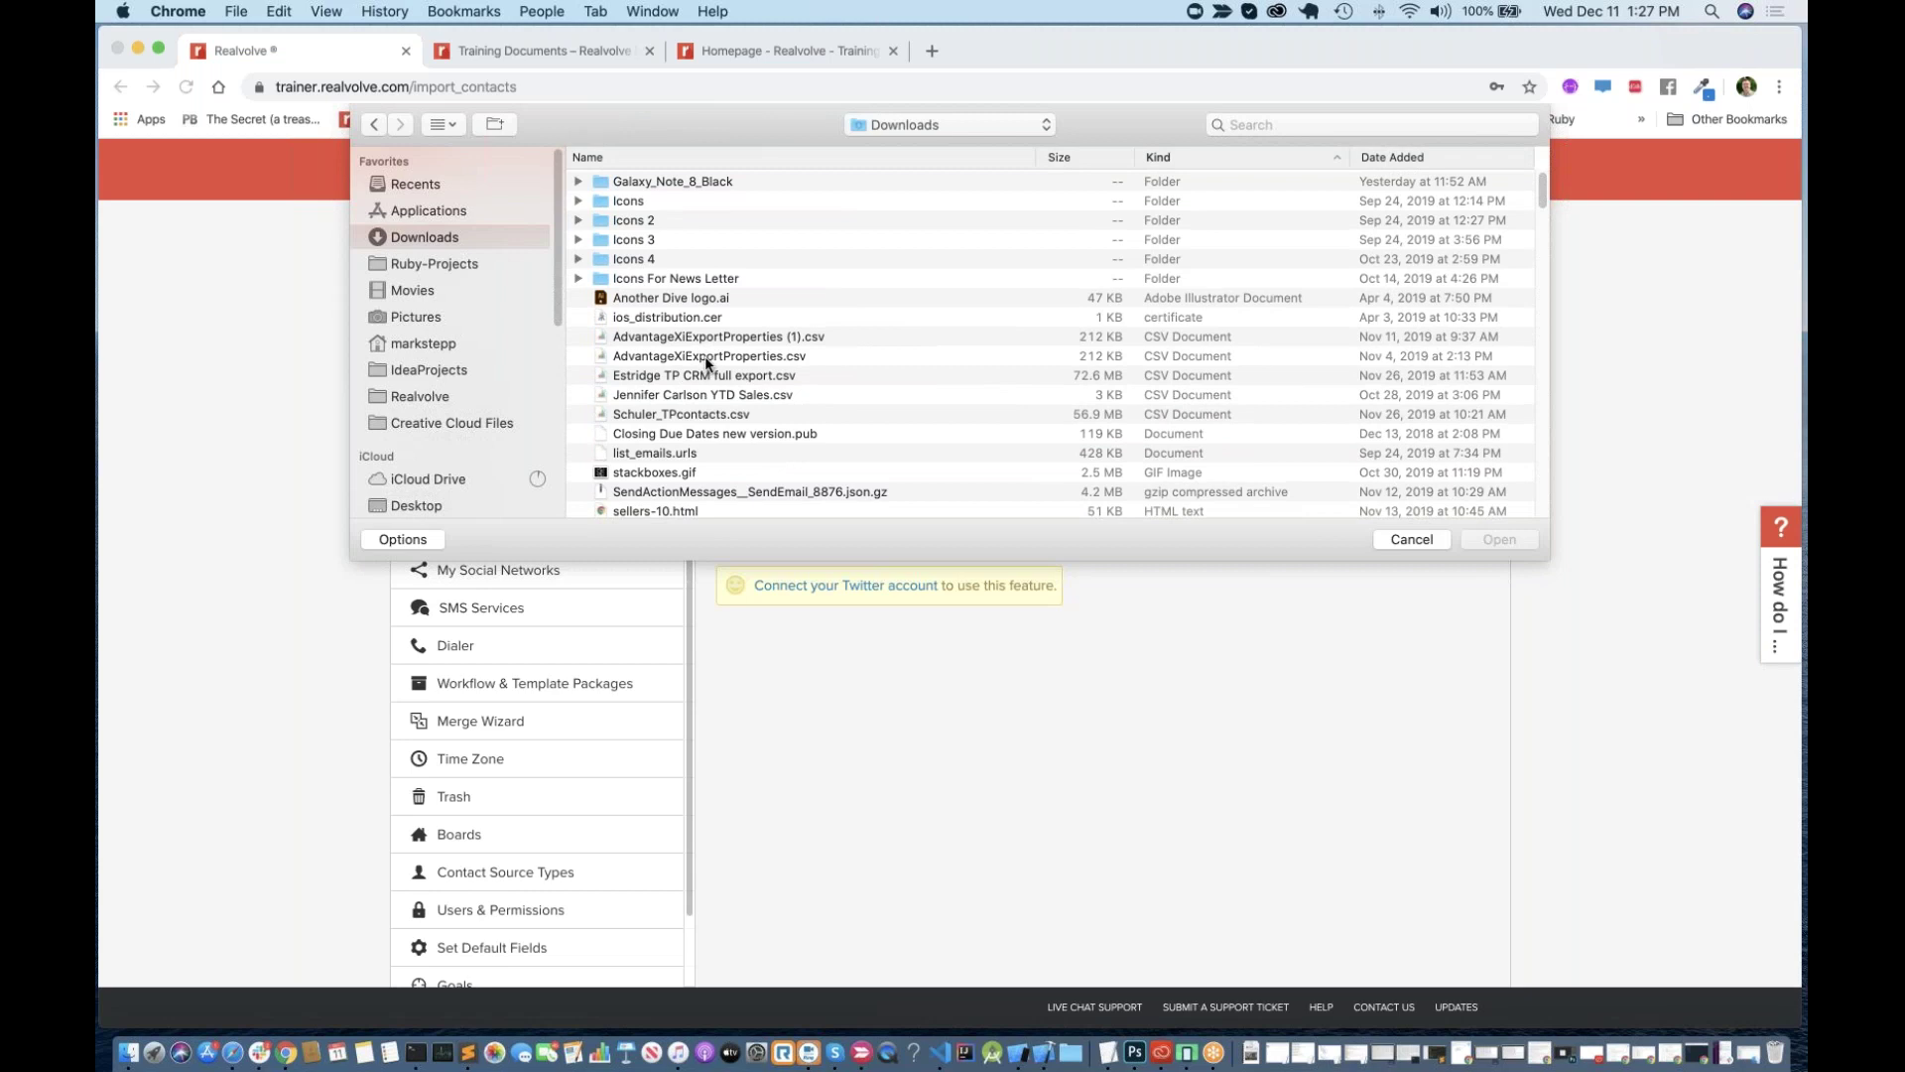
pyautogui.click(709, 357)
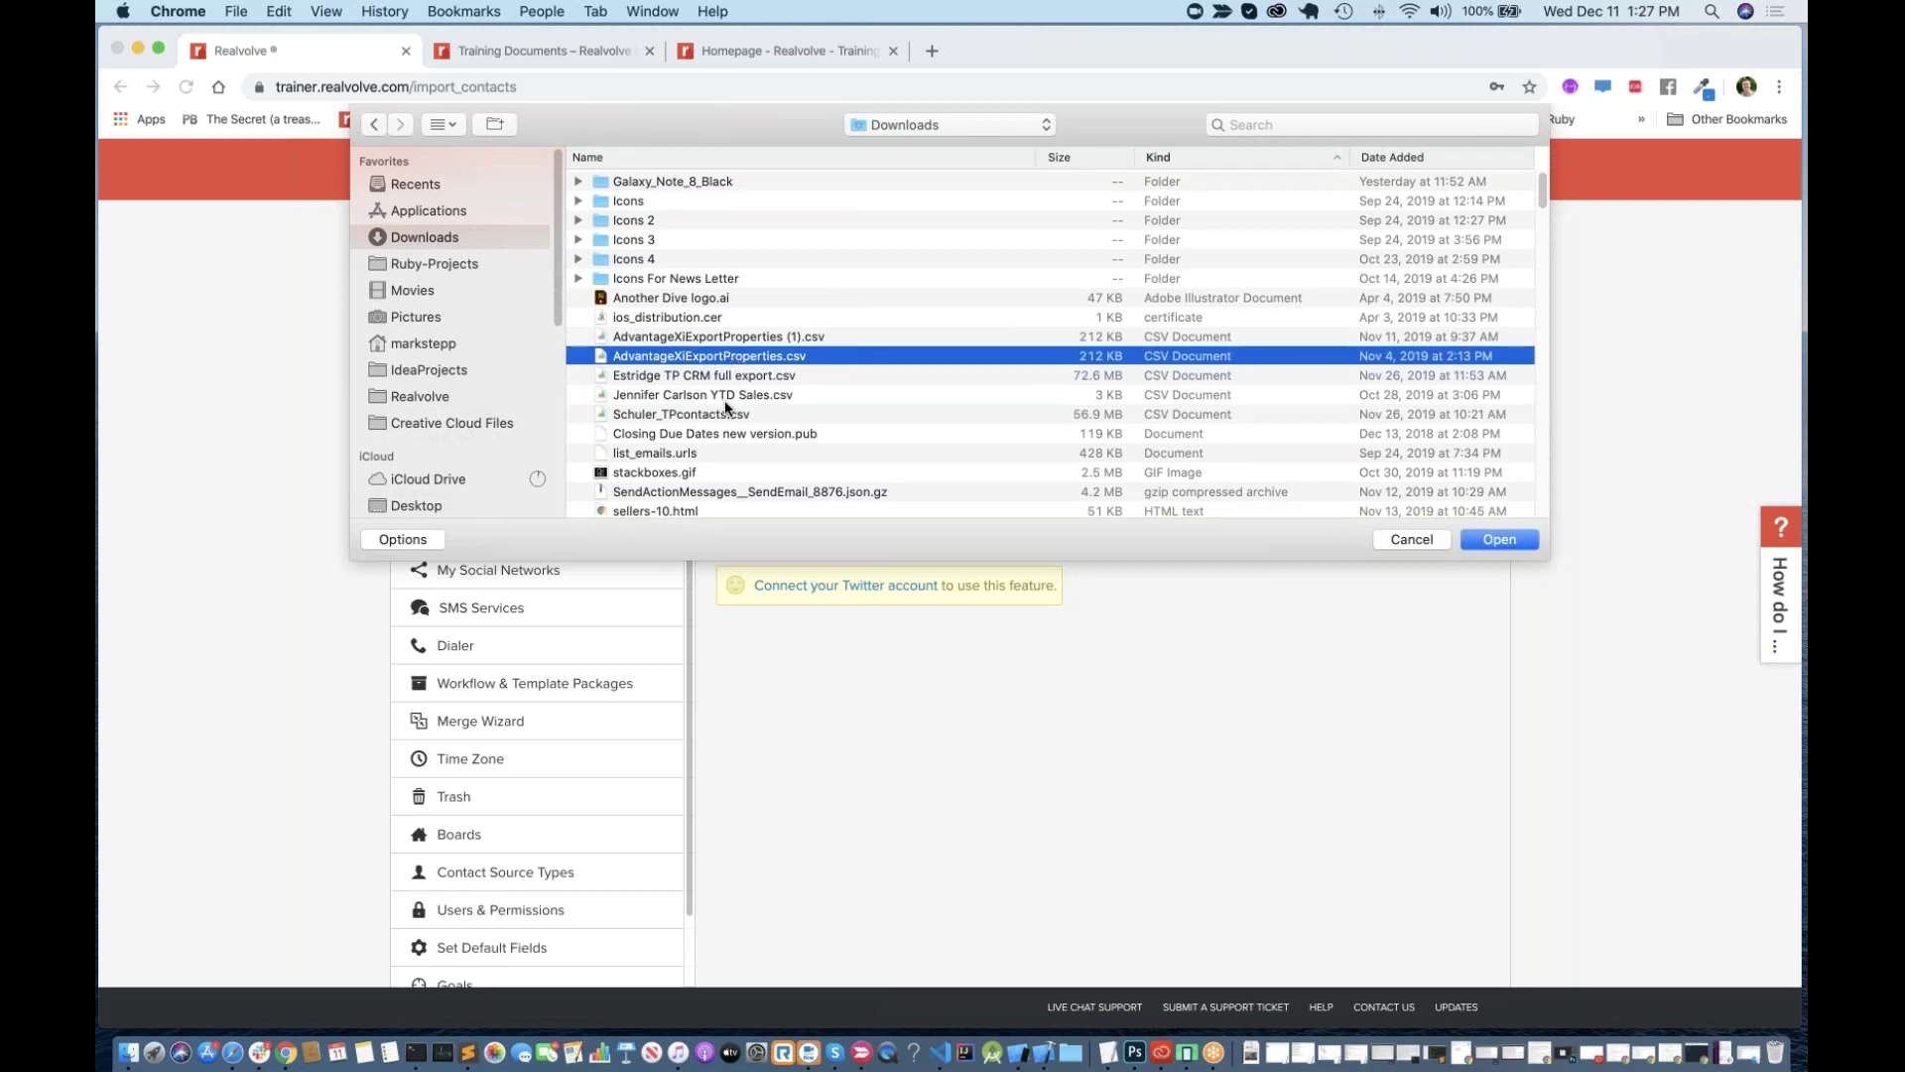
pyautogui.click(1496, 541)
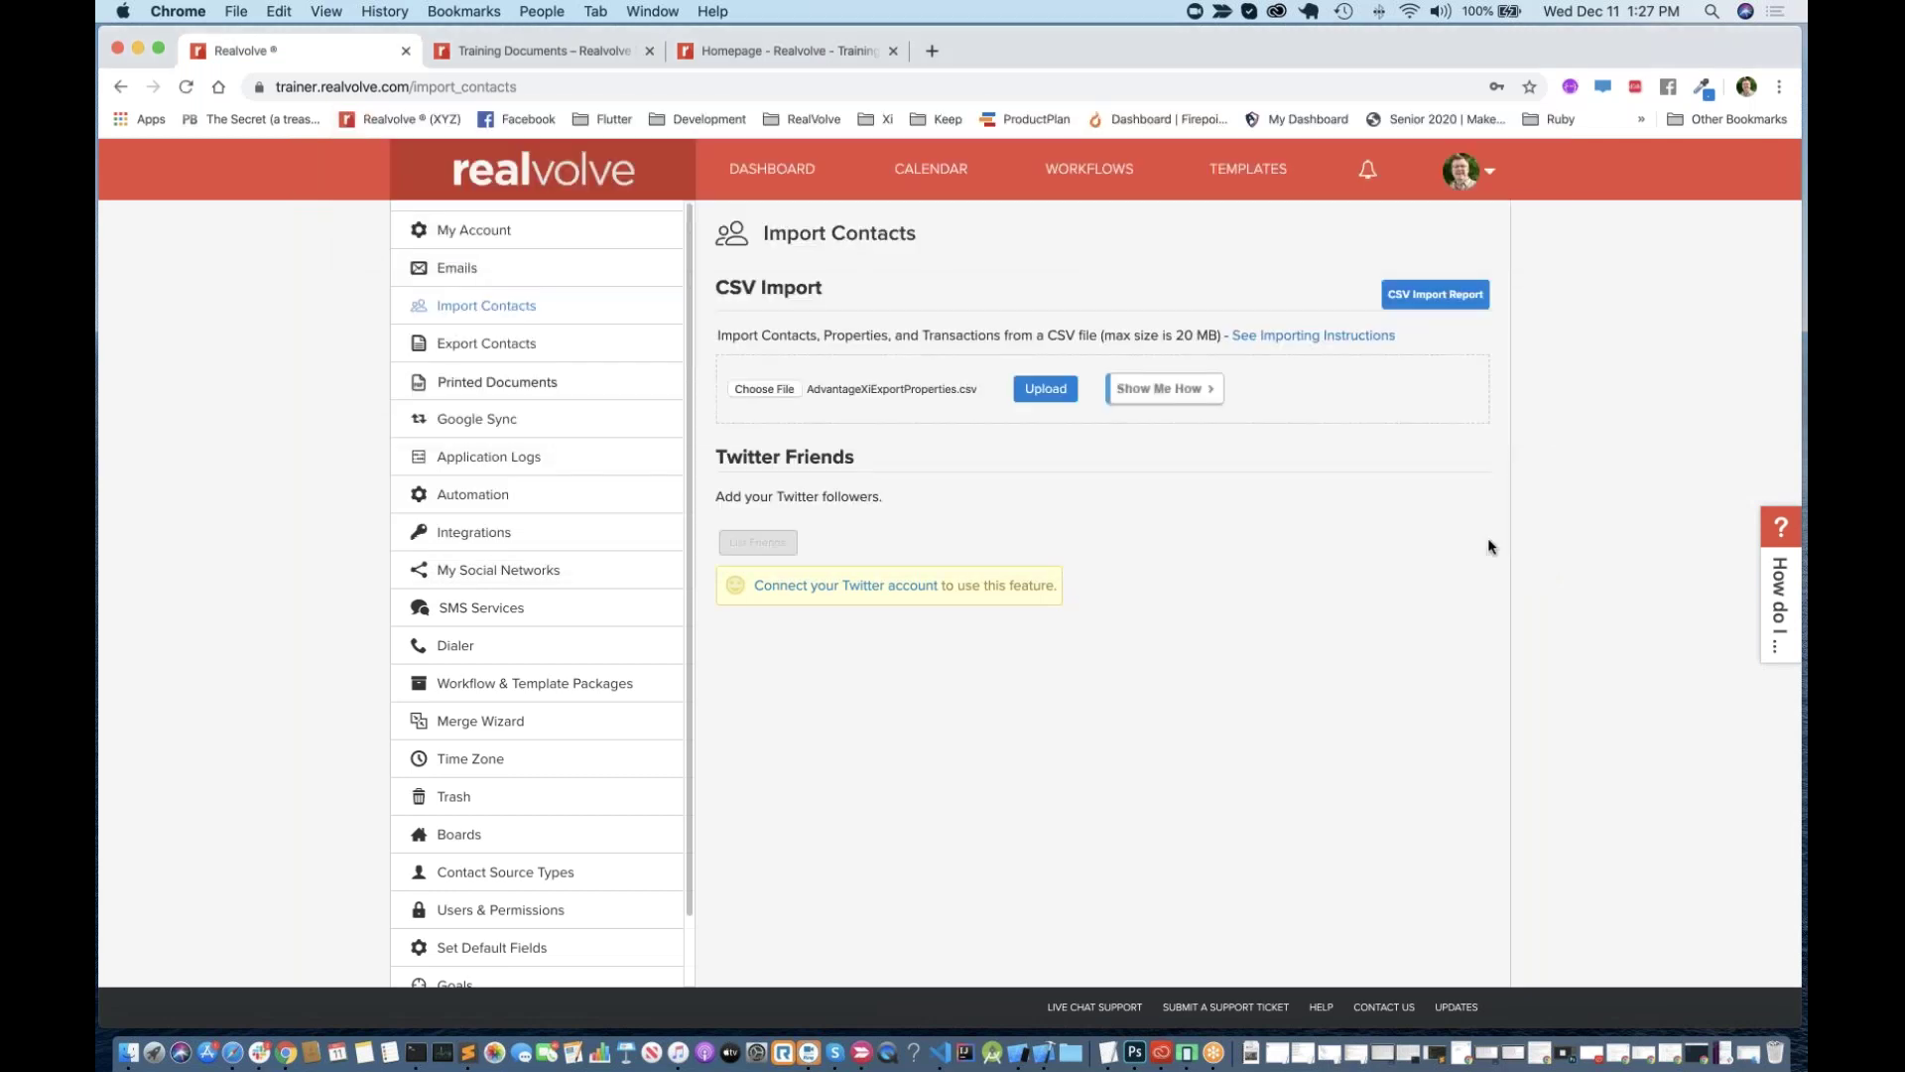
# Step: Upload the CSV and review its unmapped columns (StreetAddressID, Address, City) on the field-matching page
pyautogui.click(1067, 397)
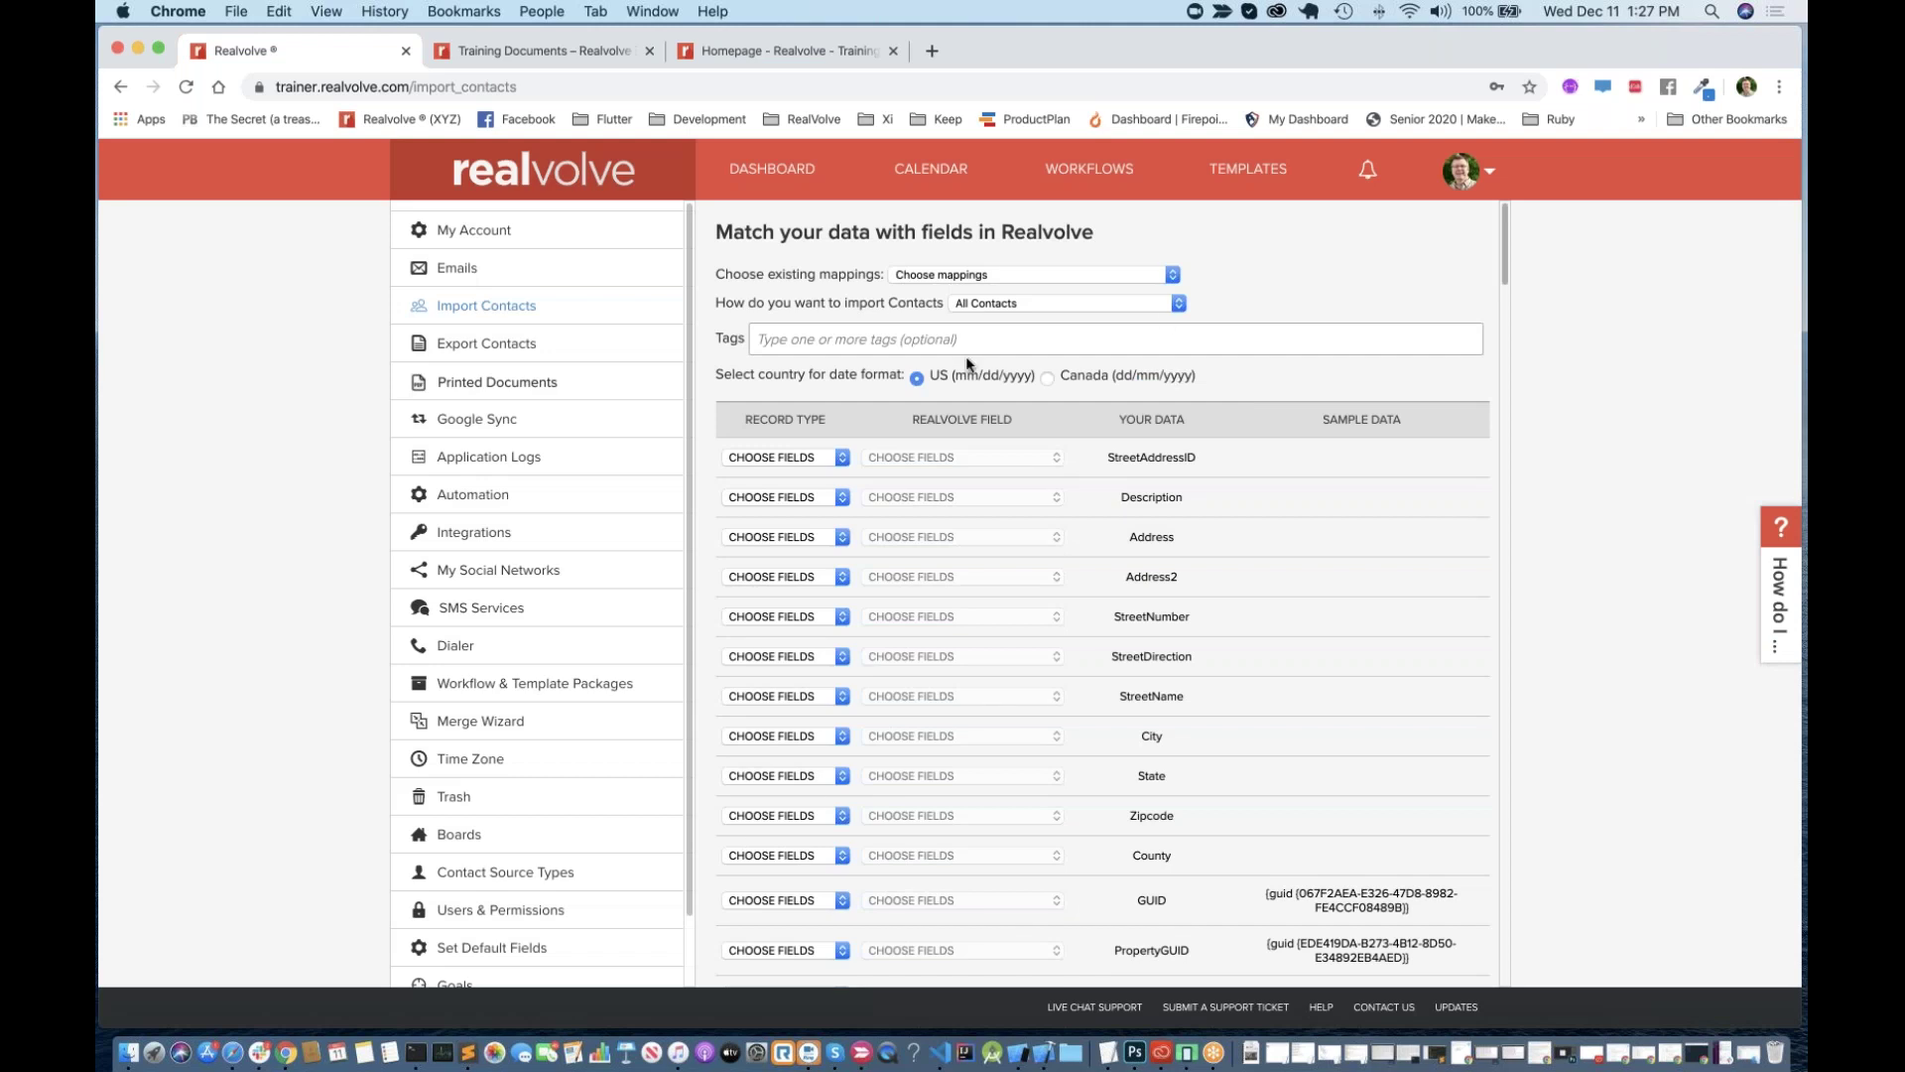
pyautogui.scroll(-5, 1299, 464)
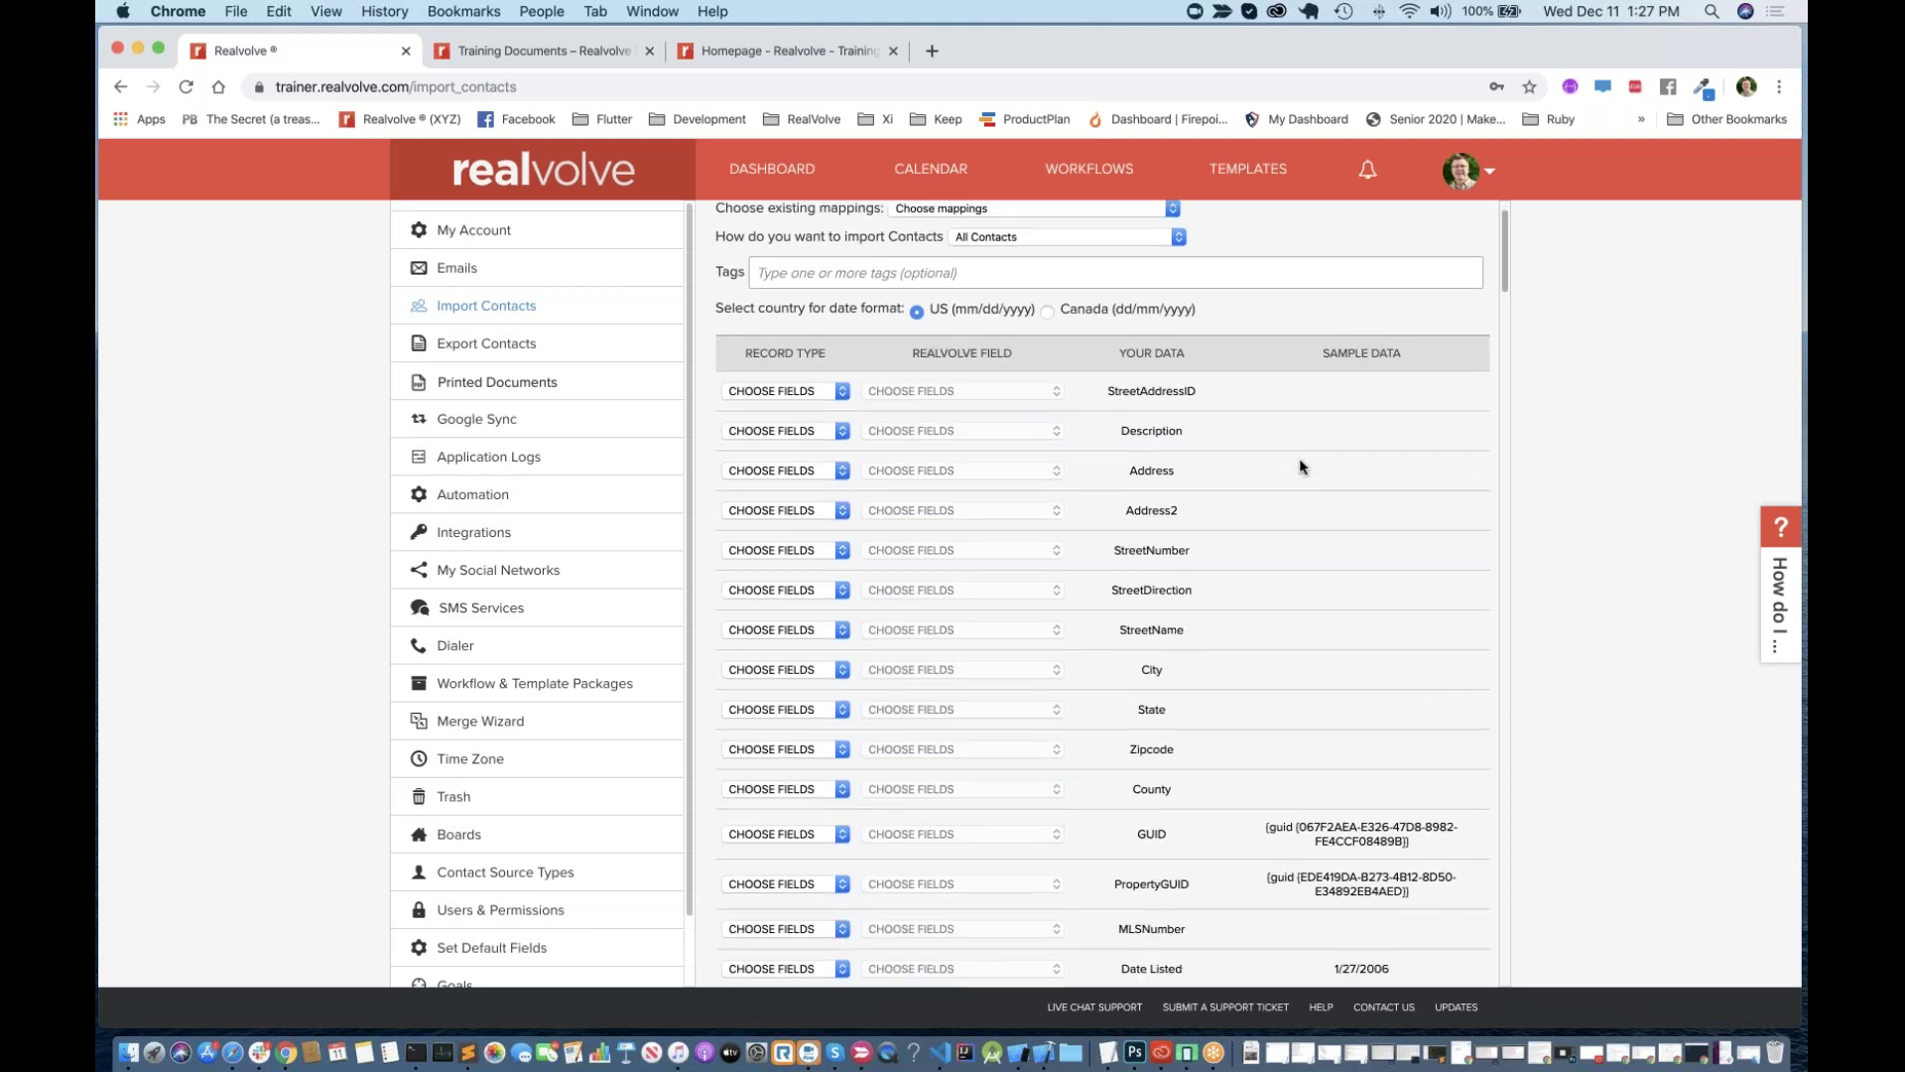
pyautogui.scroll(4, 1300, 467)
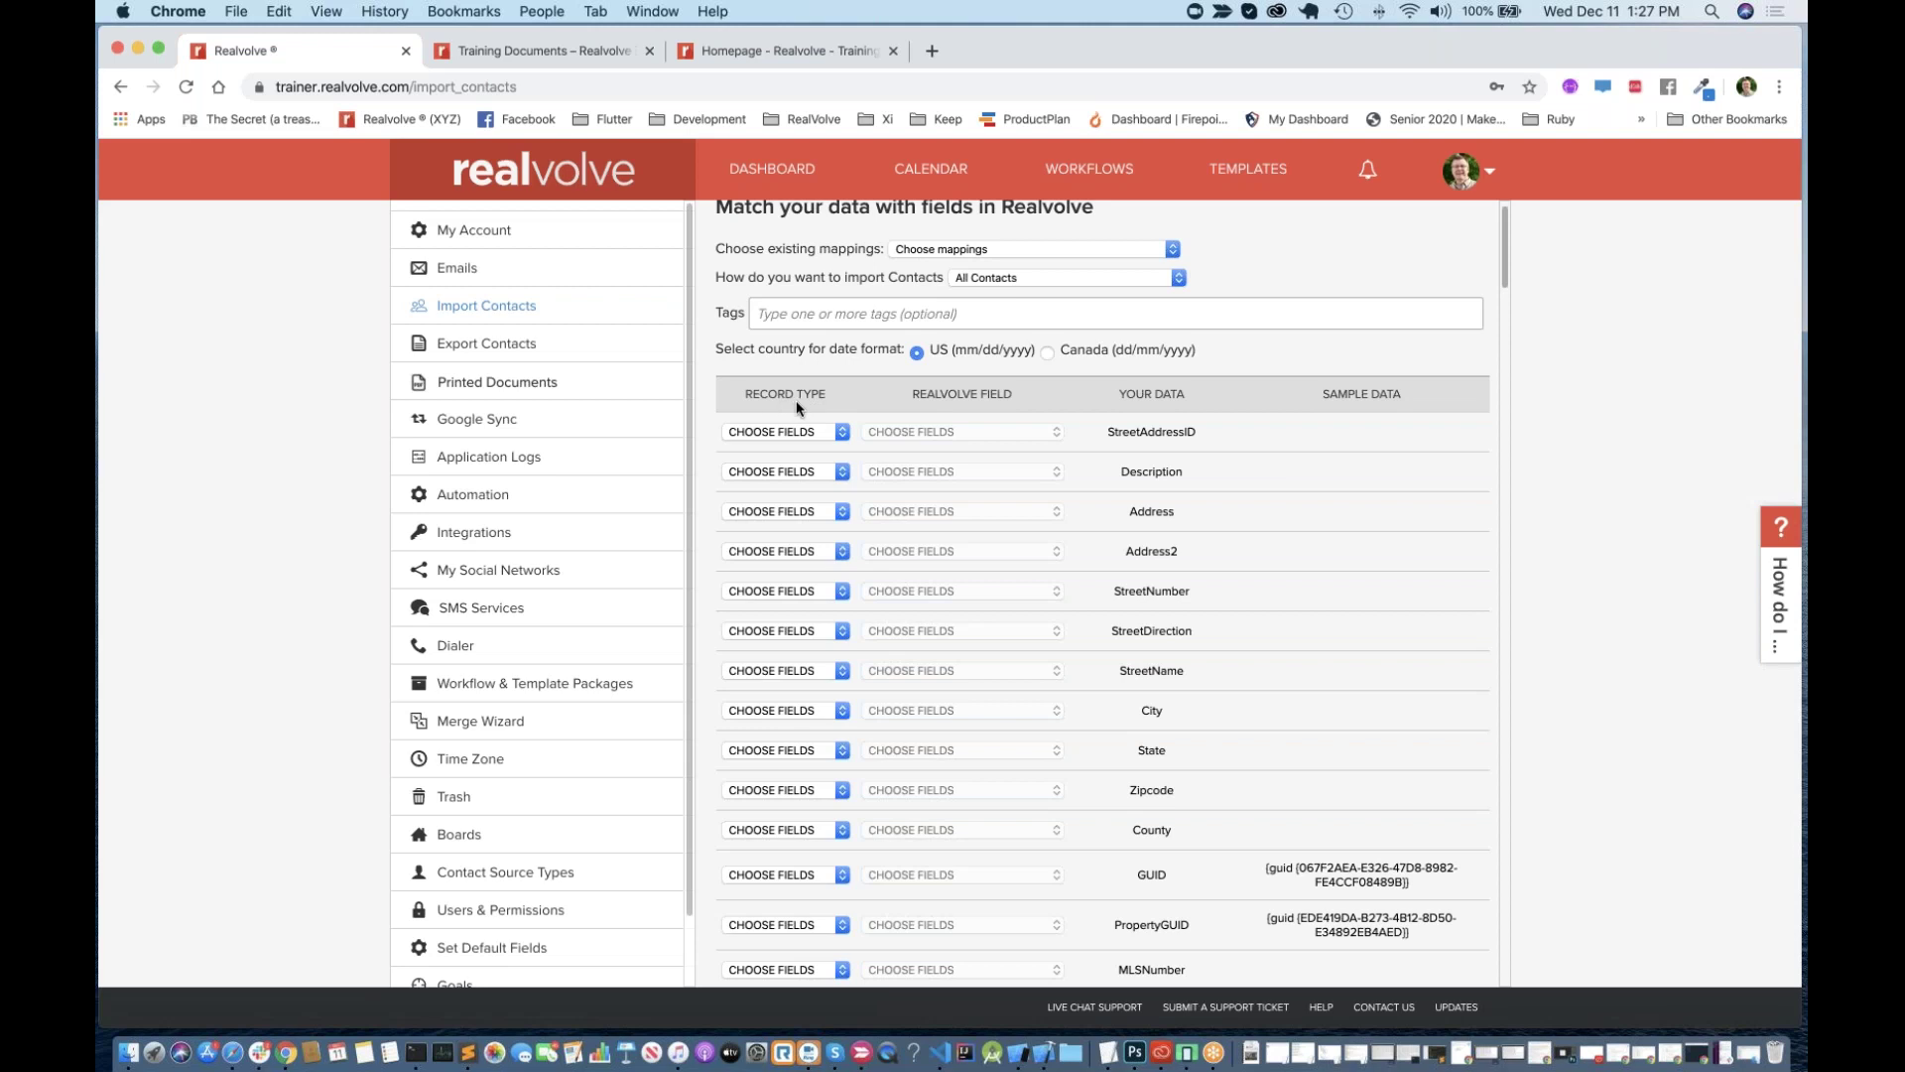
# Step: Set the StreetAddressID column to Transaction with 'Do not import this field'
pyautogui.click(806, 432)
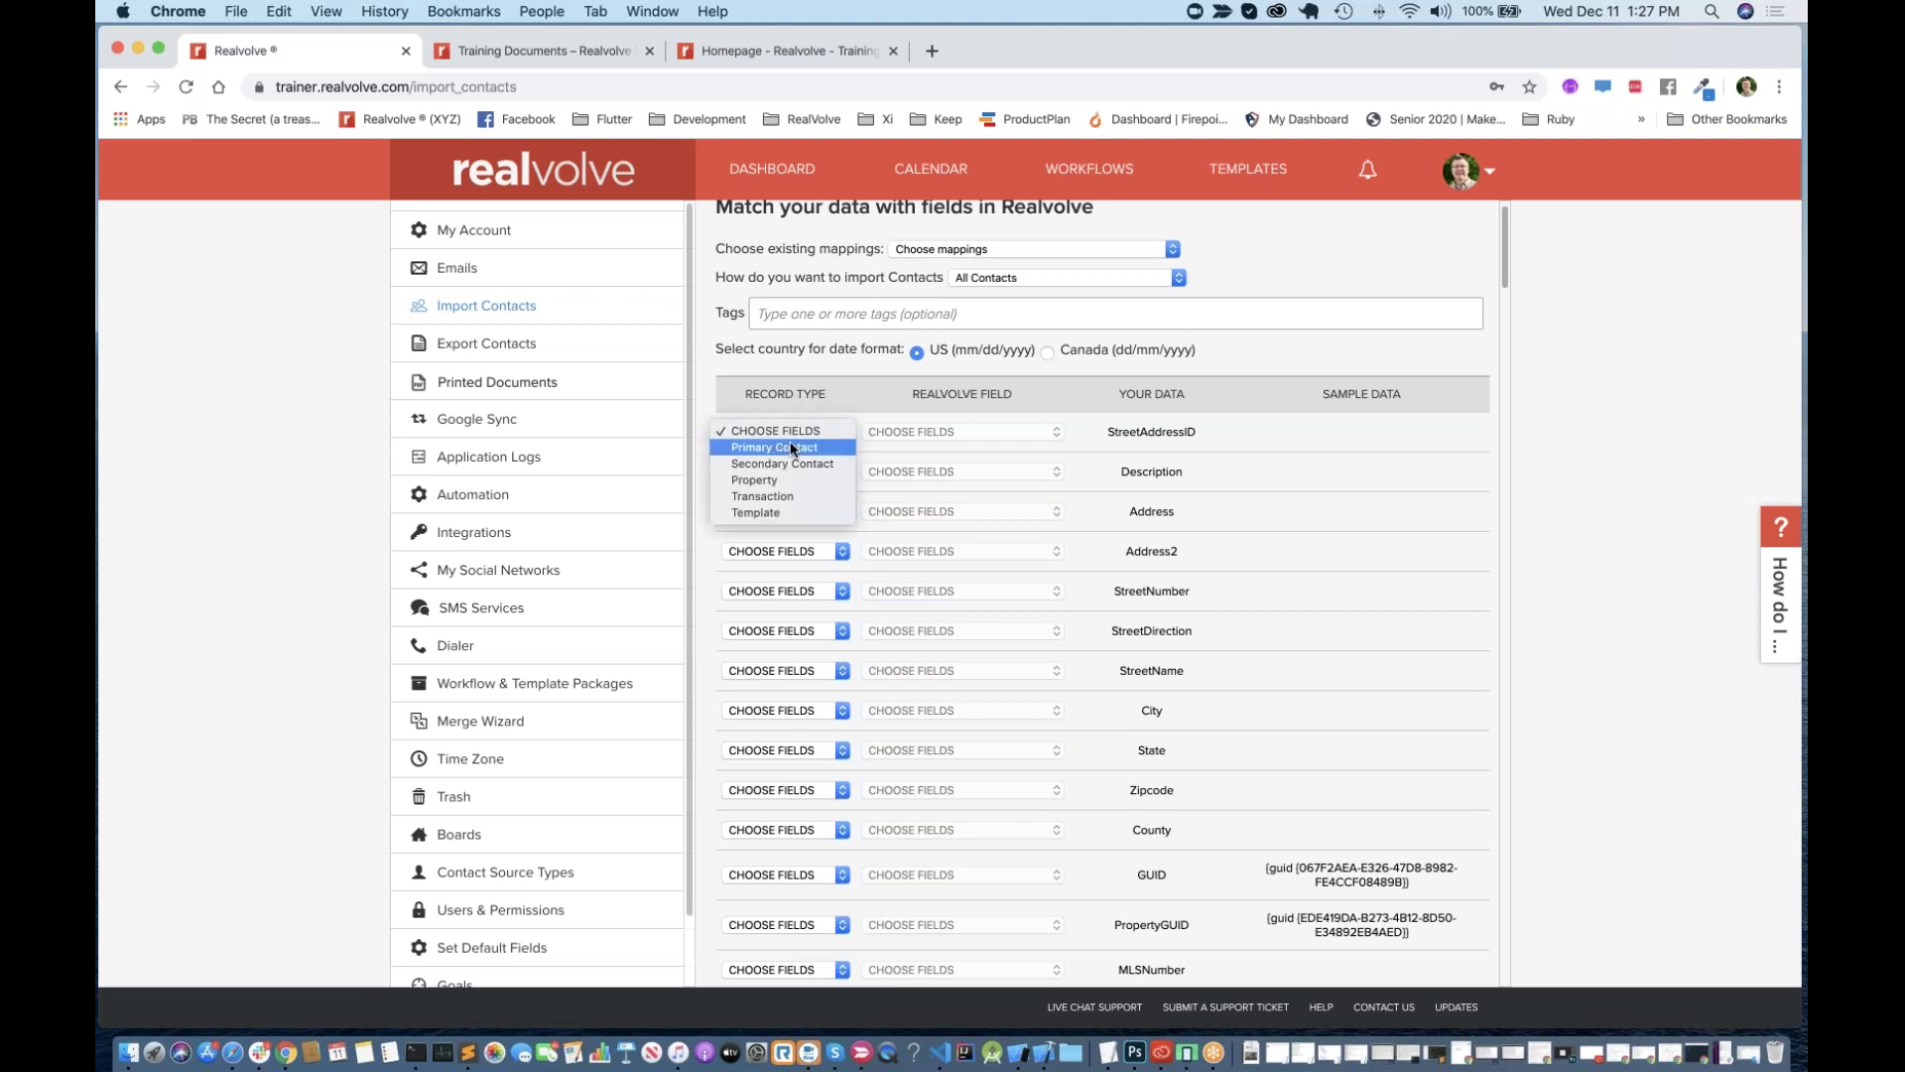
pyautogui.click(793, 447)
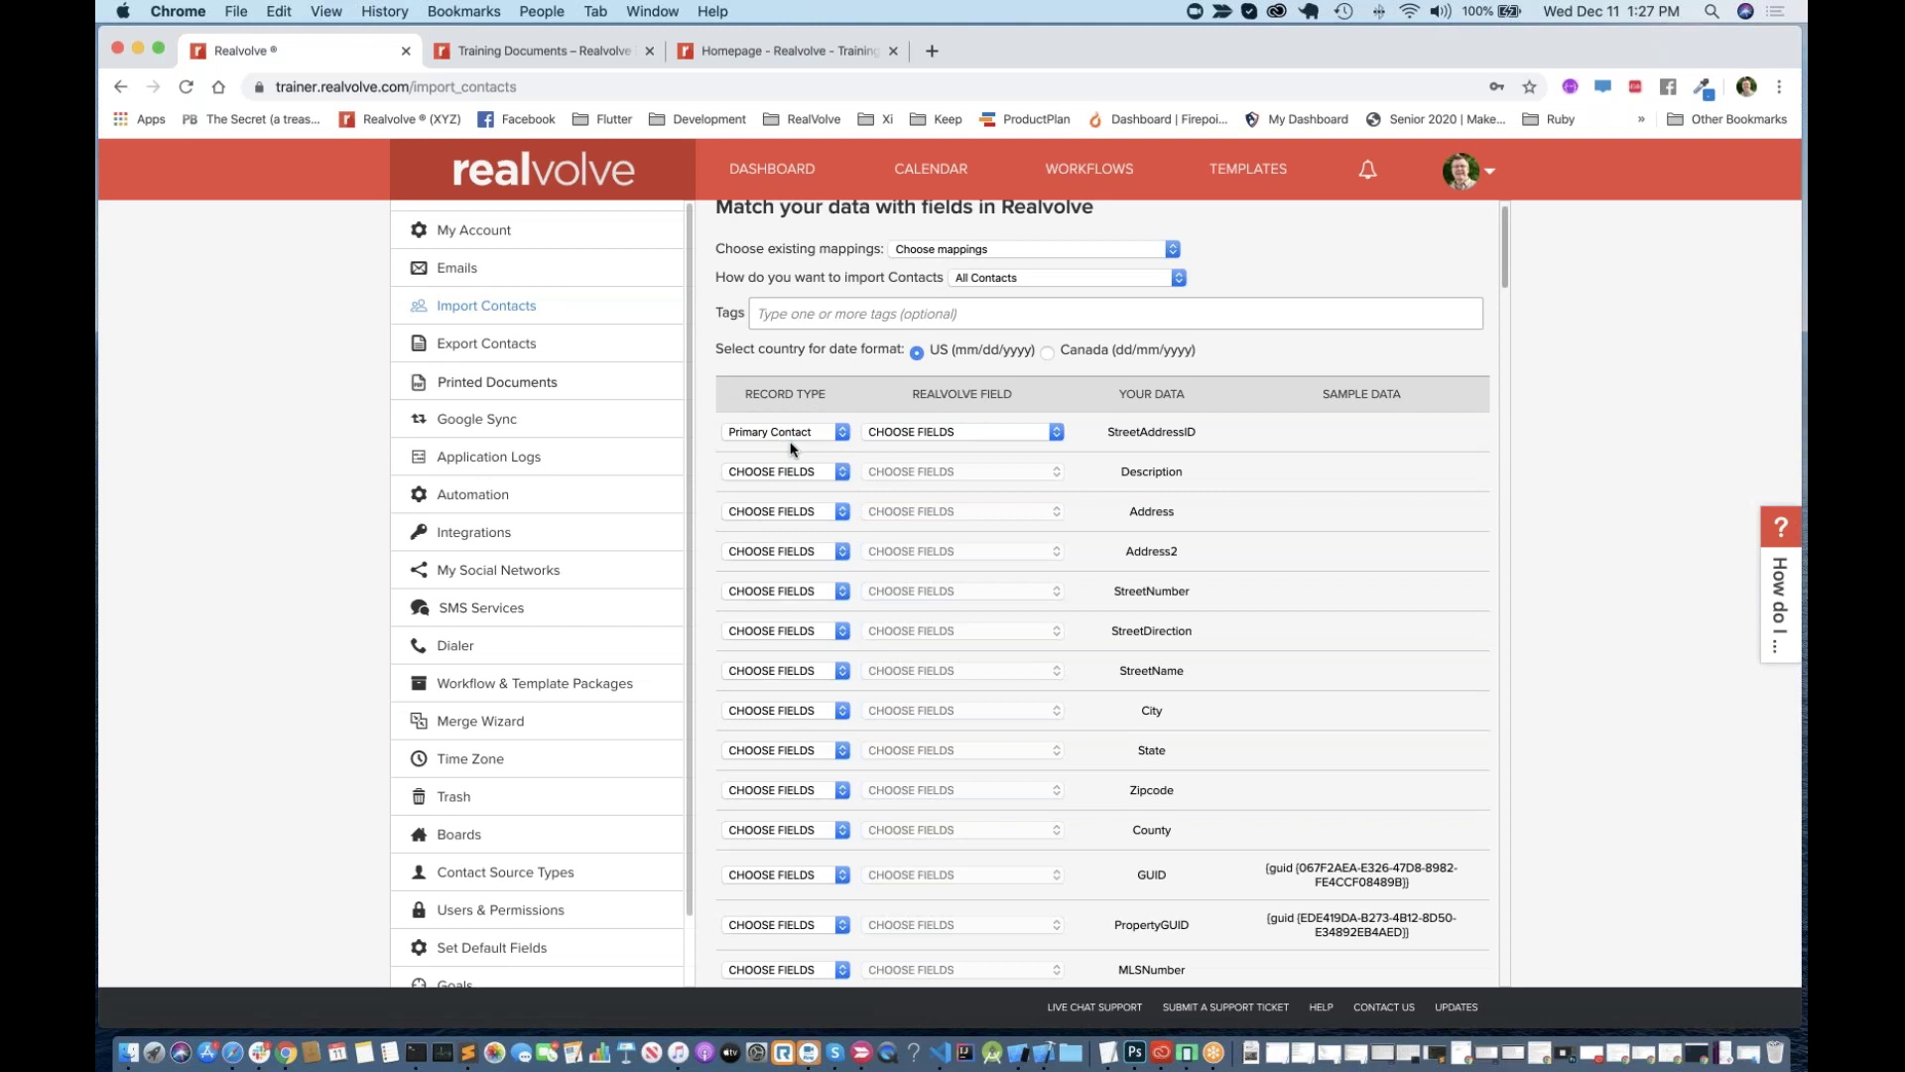
pyautogui.click(789, 433)
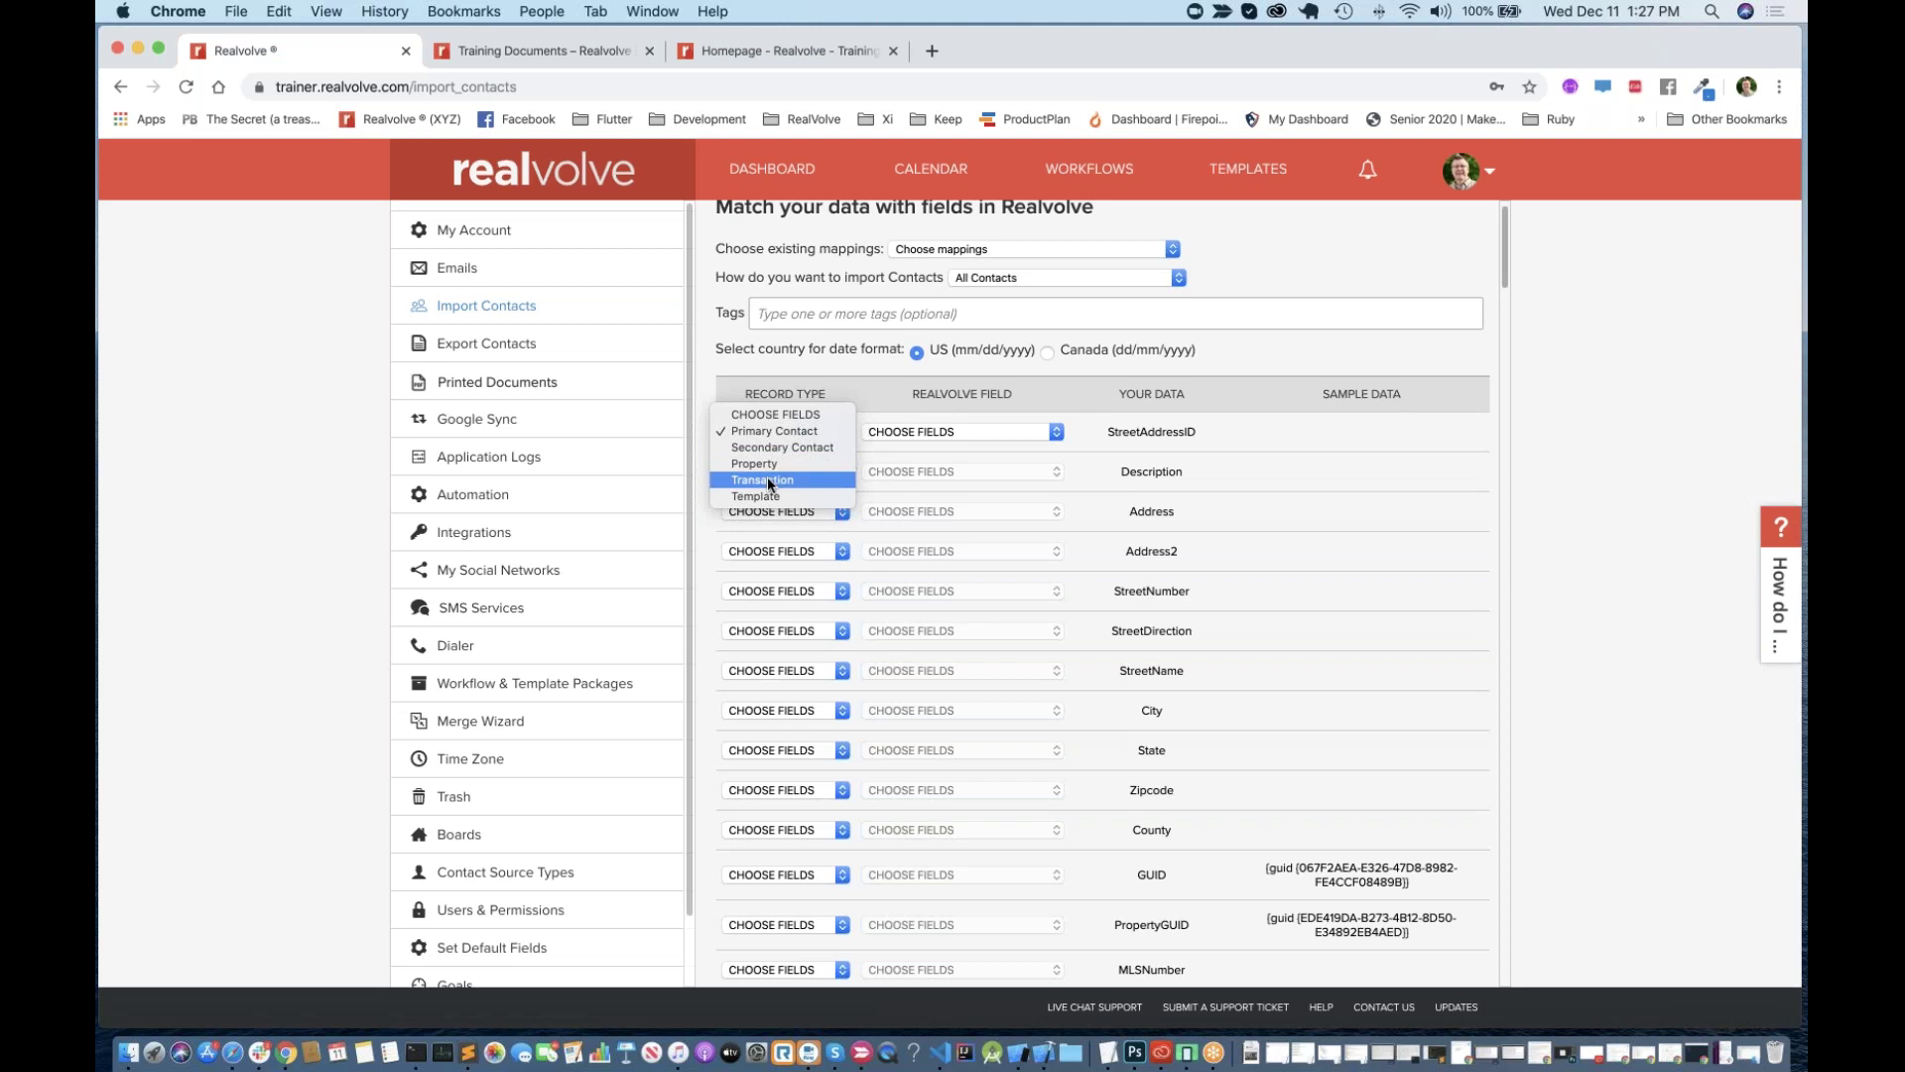
pyautogui.press('Escape')
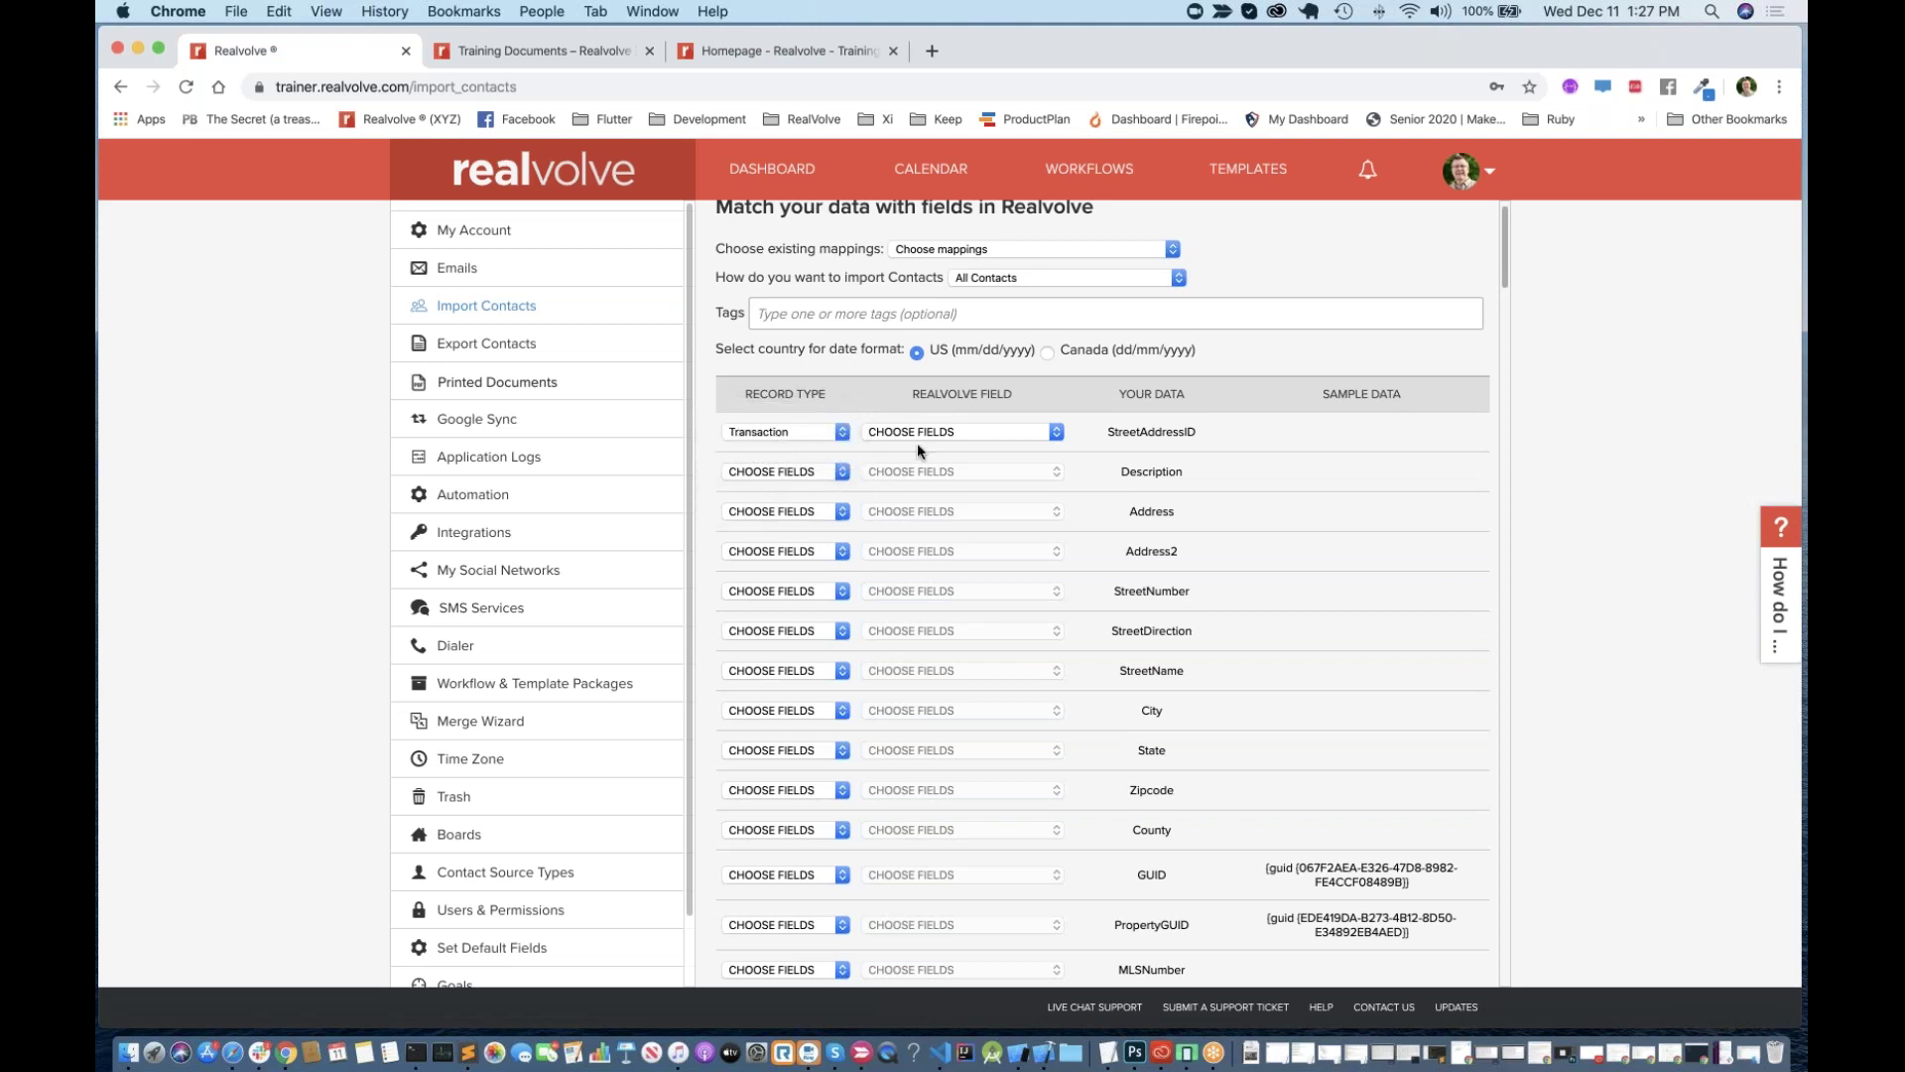
pyautogui.click(954, 432)
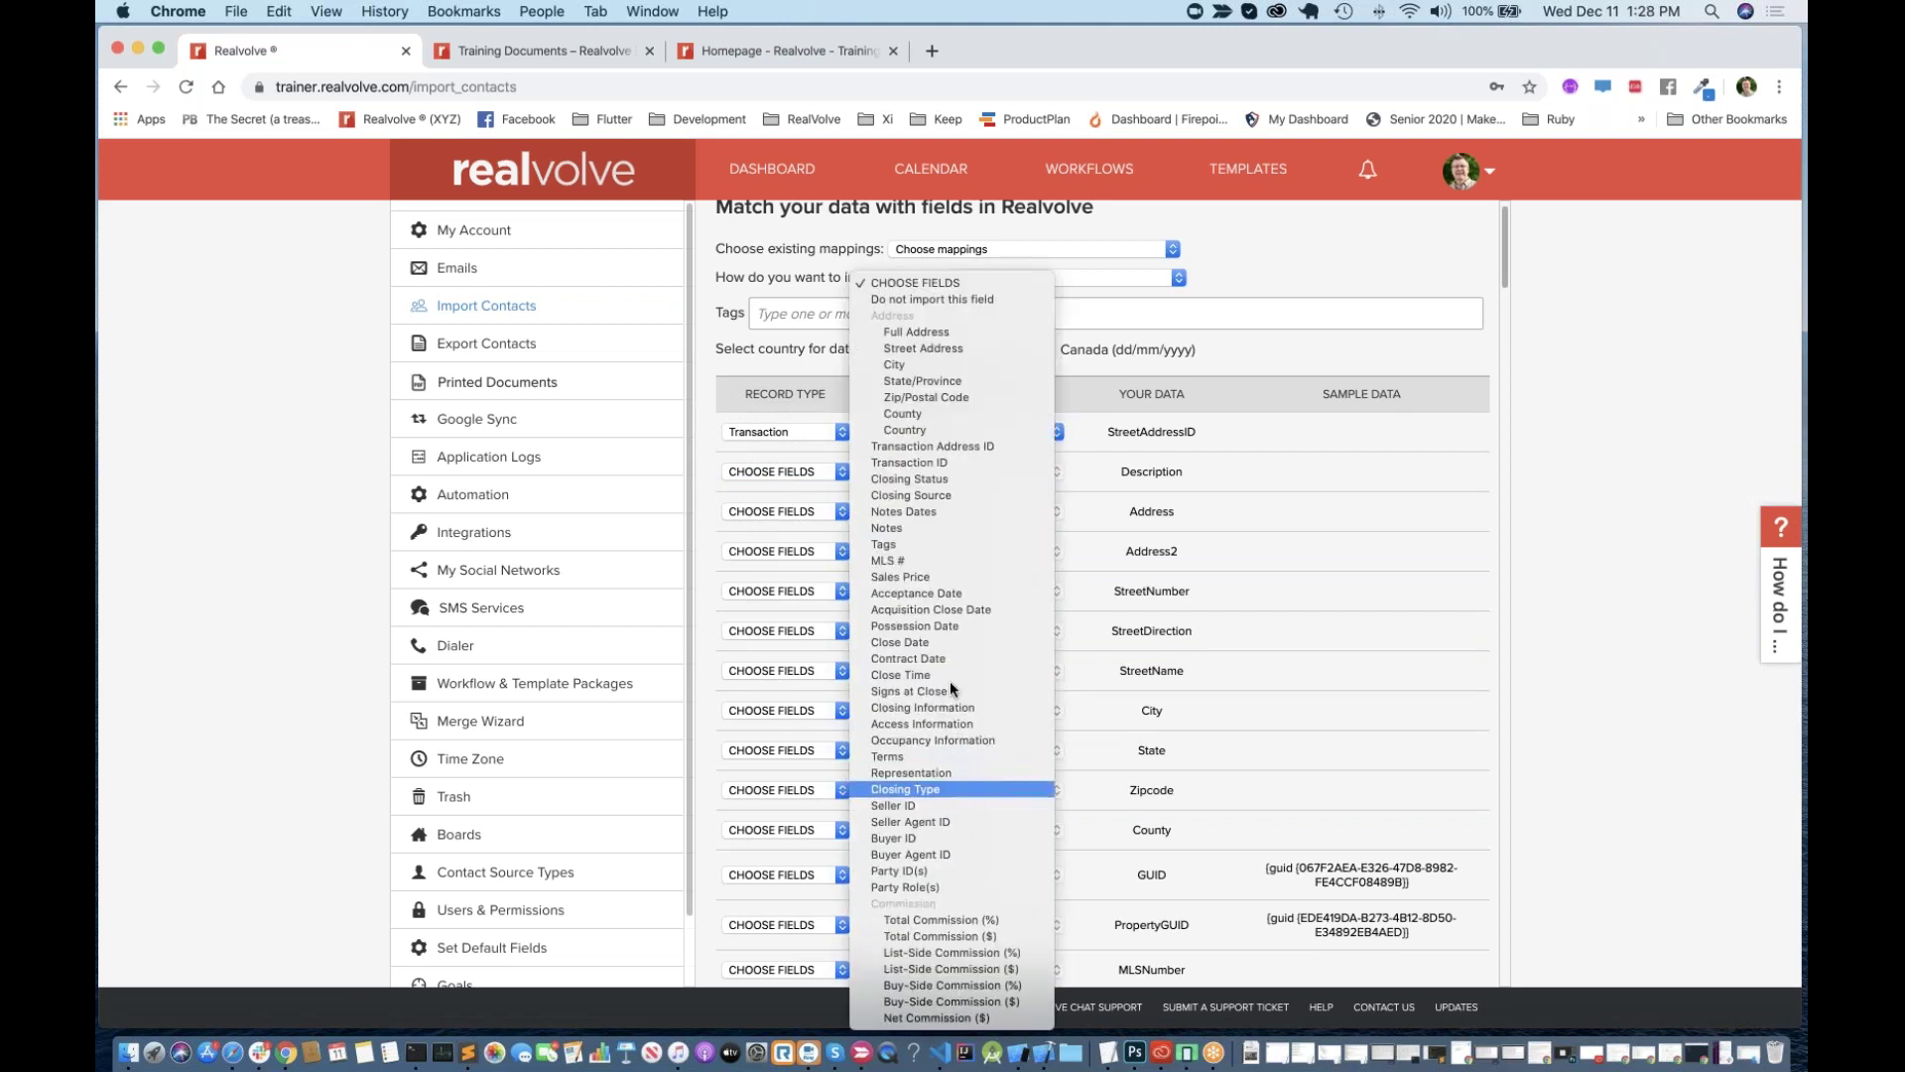
pyautogui.click(951, 348)
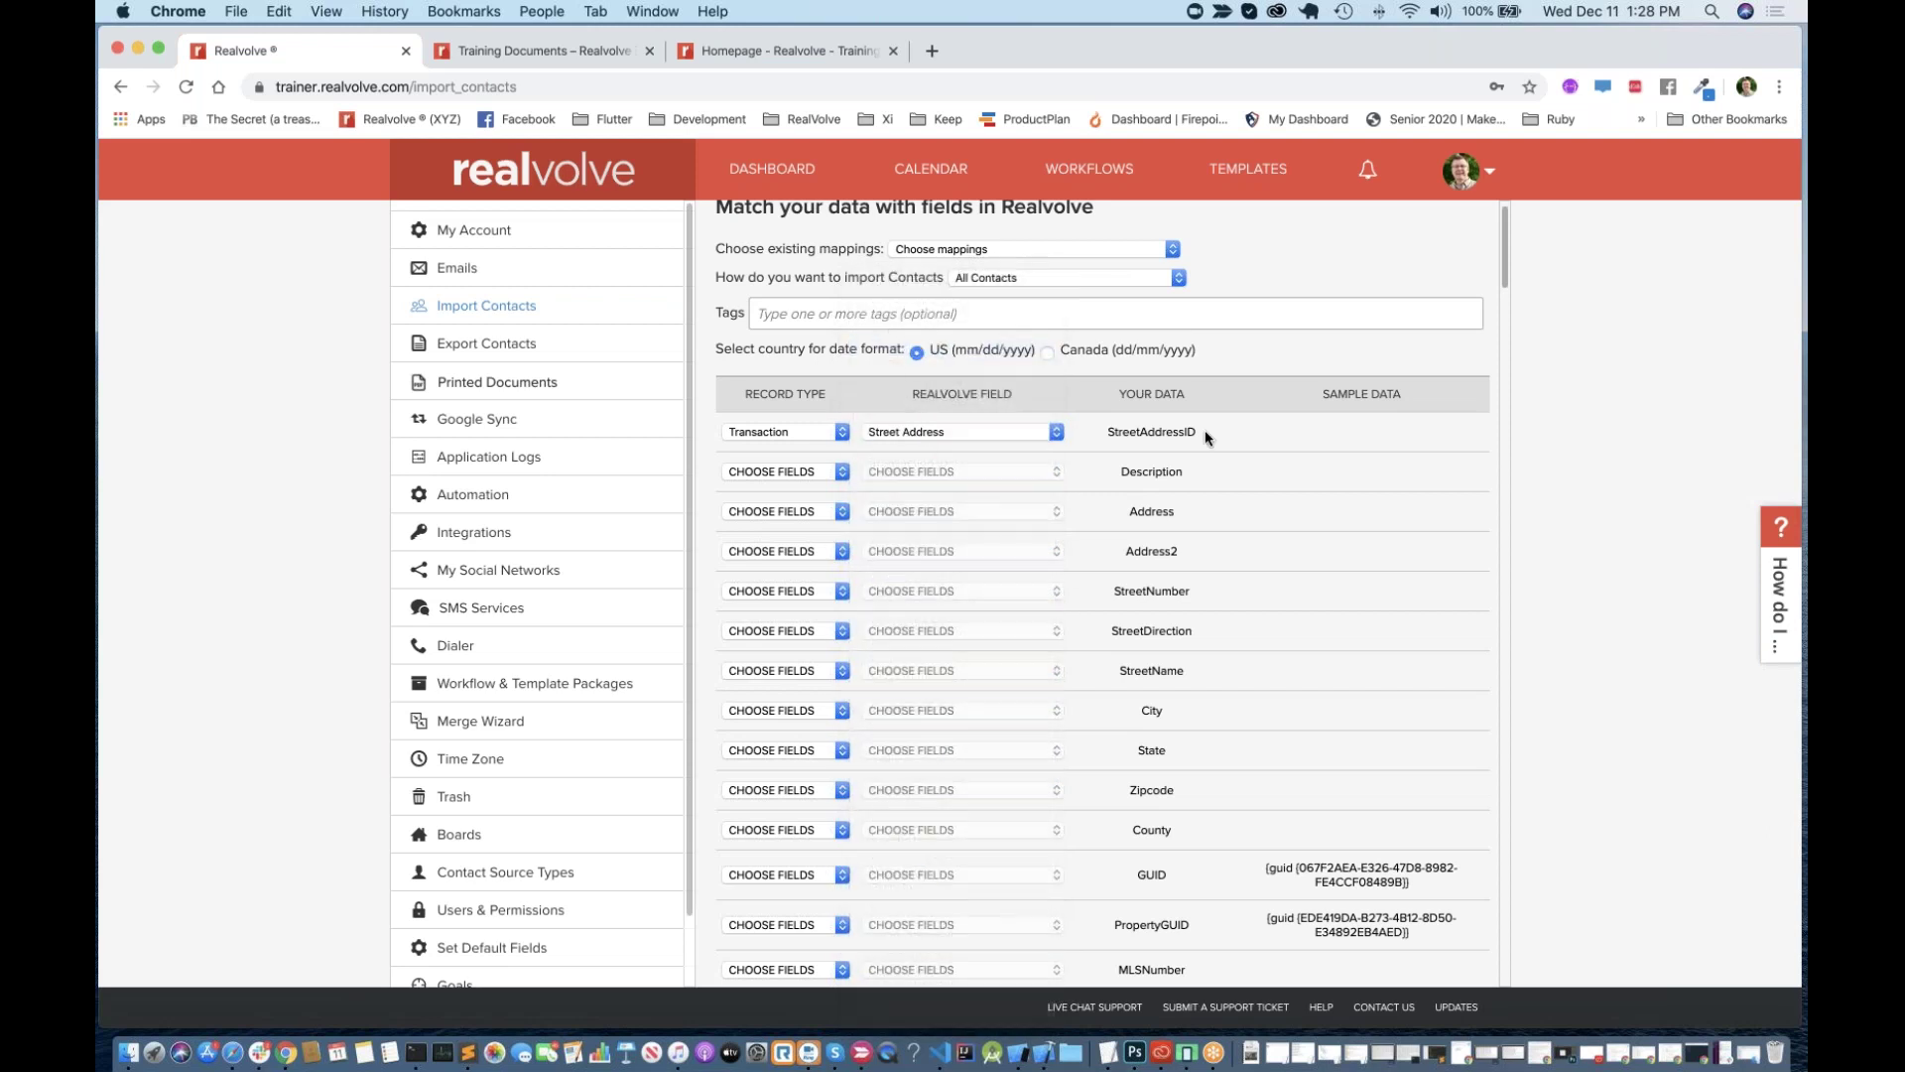
pyautogui.click(990, 430)
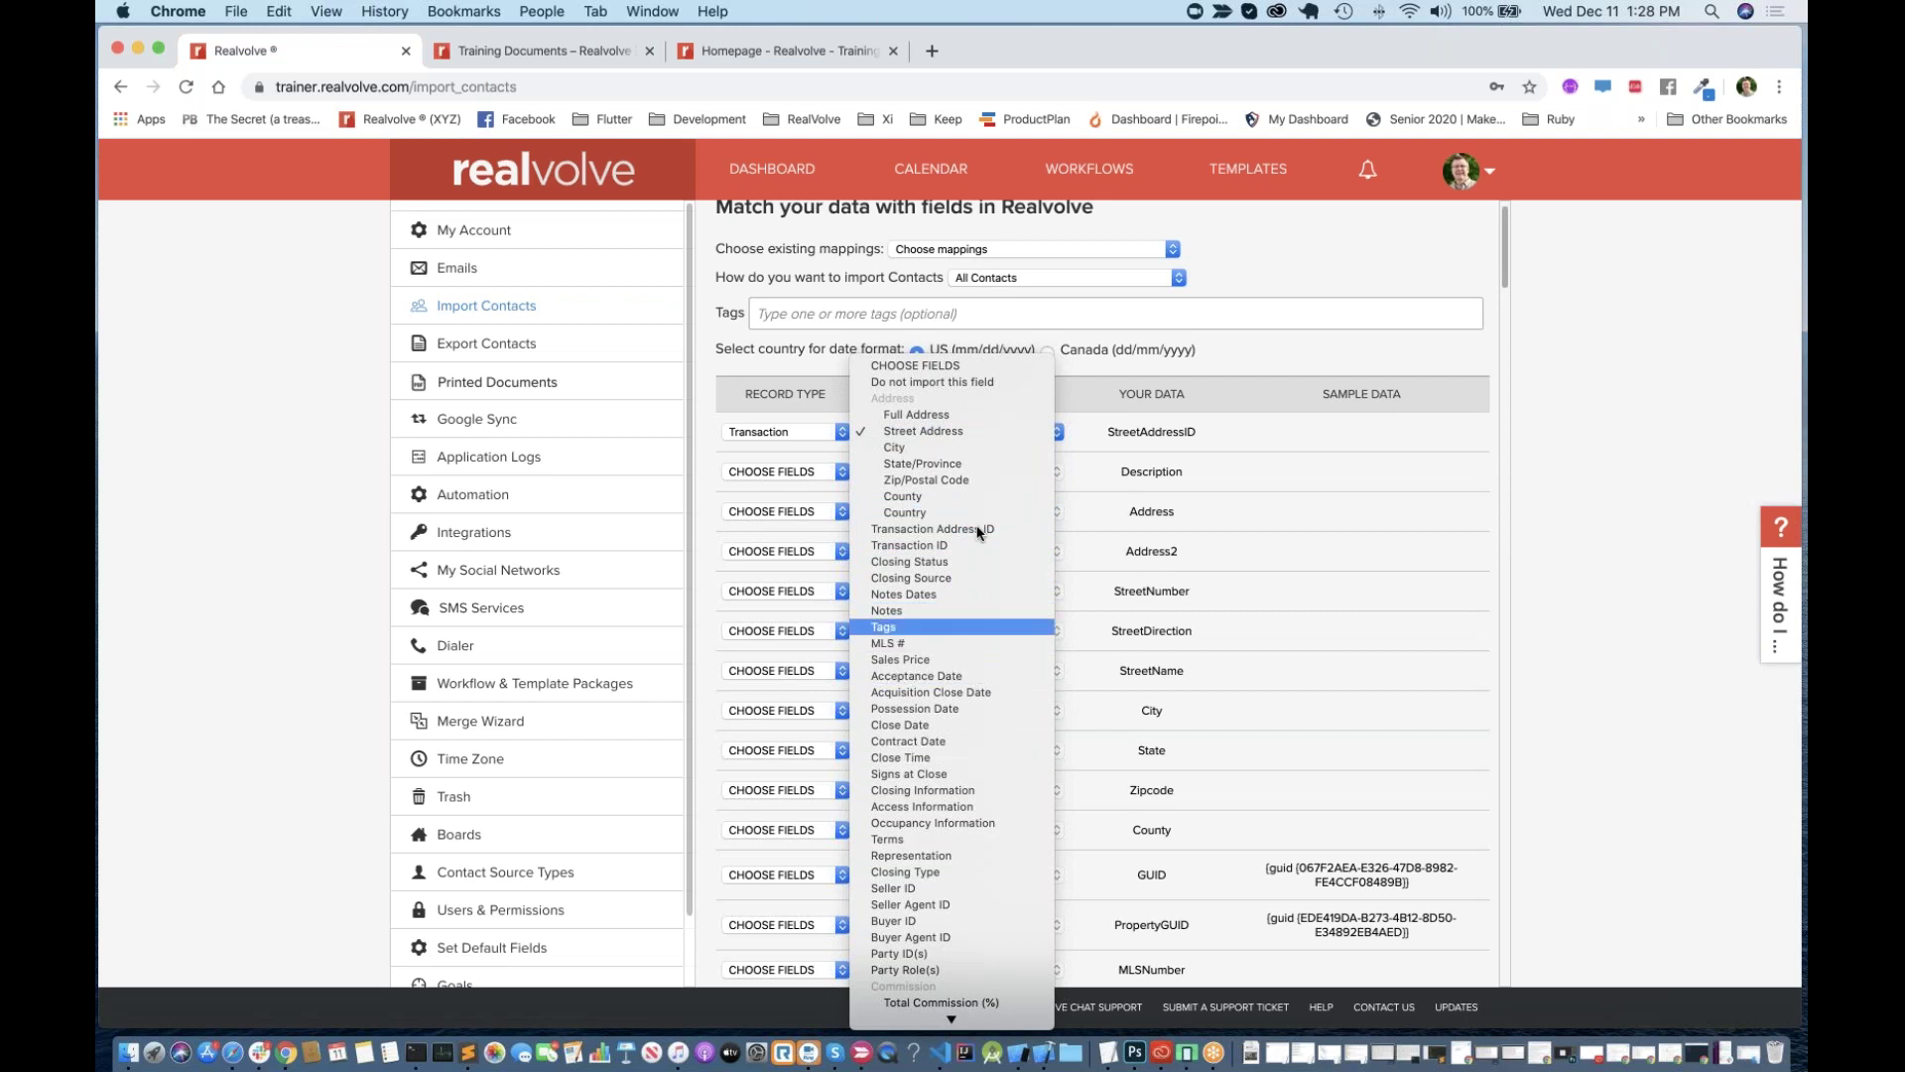
pyautogui.click(974, 383)
# Step: Map the Address column to the Transaction Street Address field
pyautogui.click(813, 472)
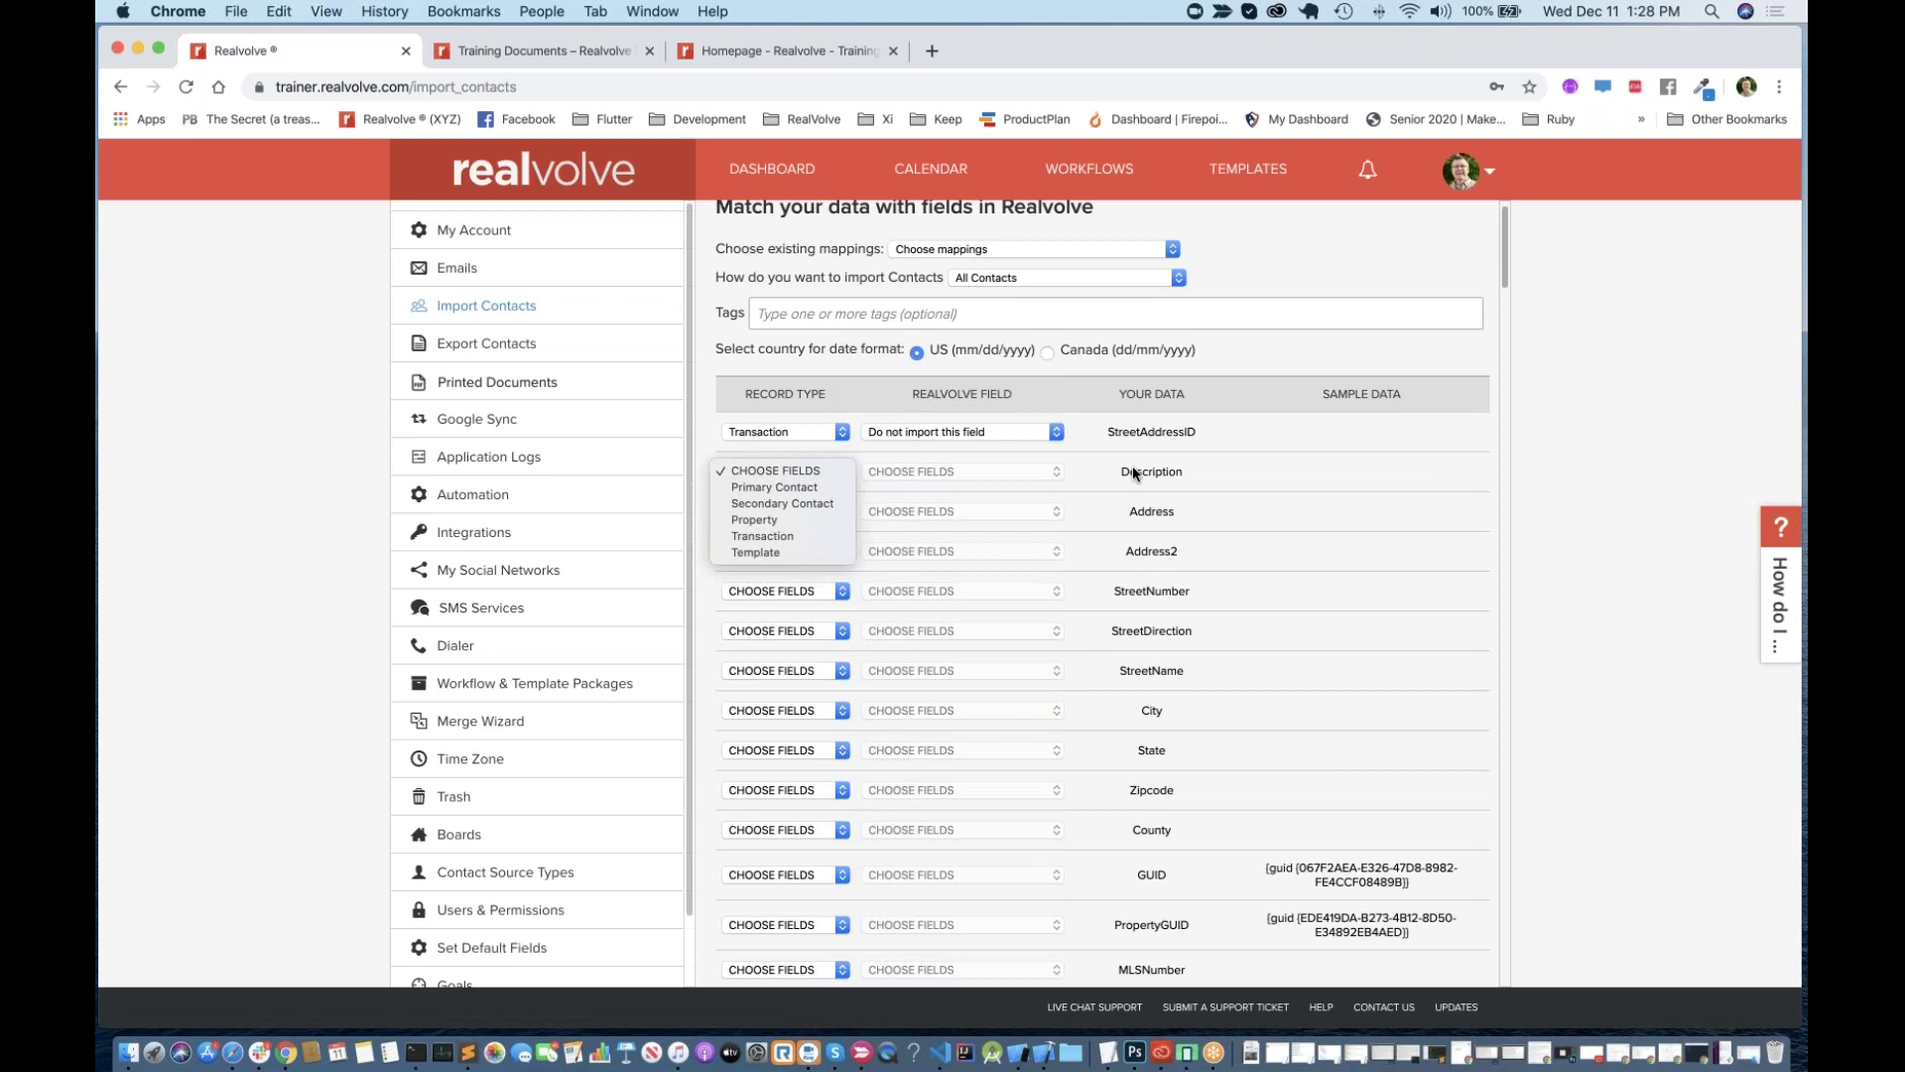
pyautogui.click(883, 514)
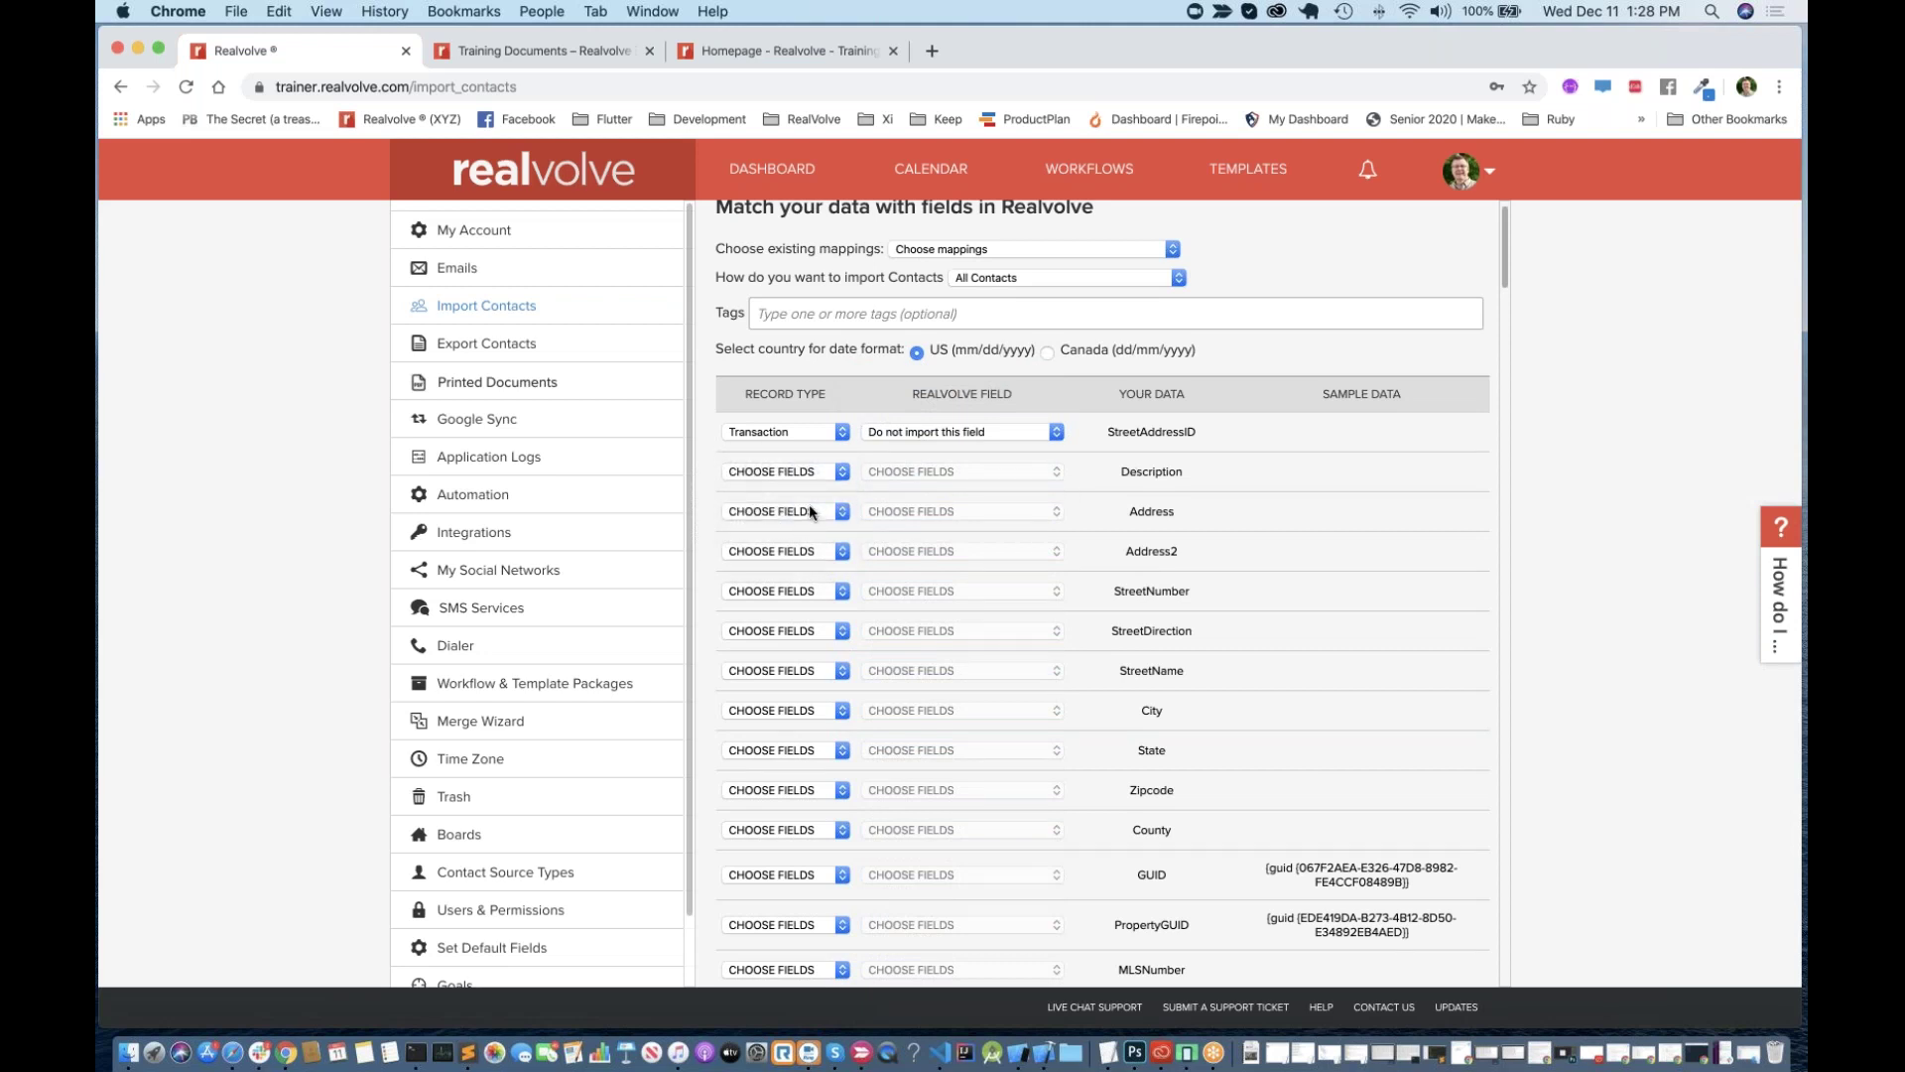
pyautogui.click(808, 504)
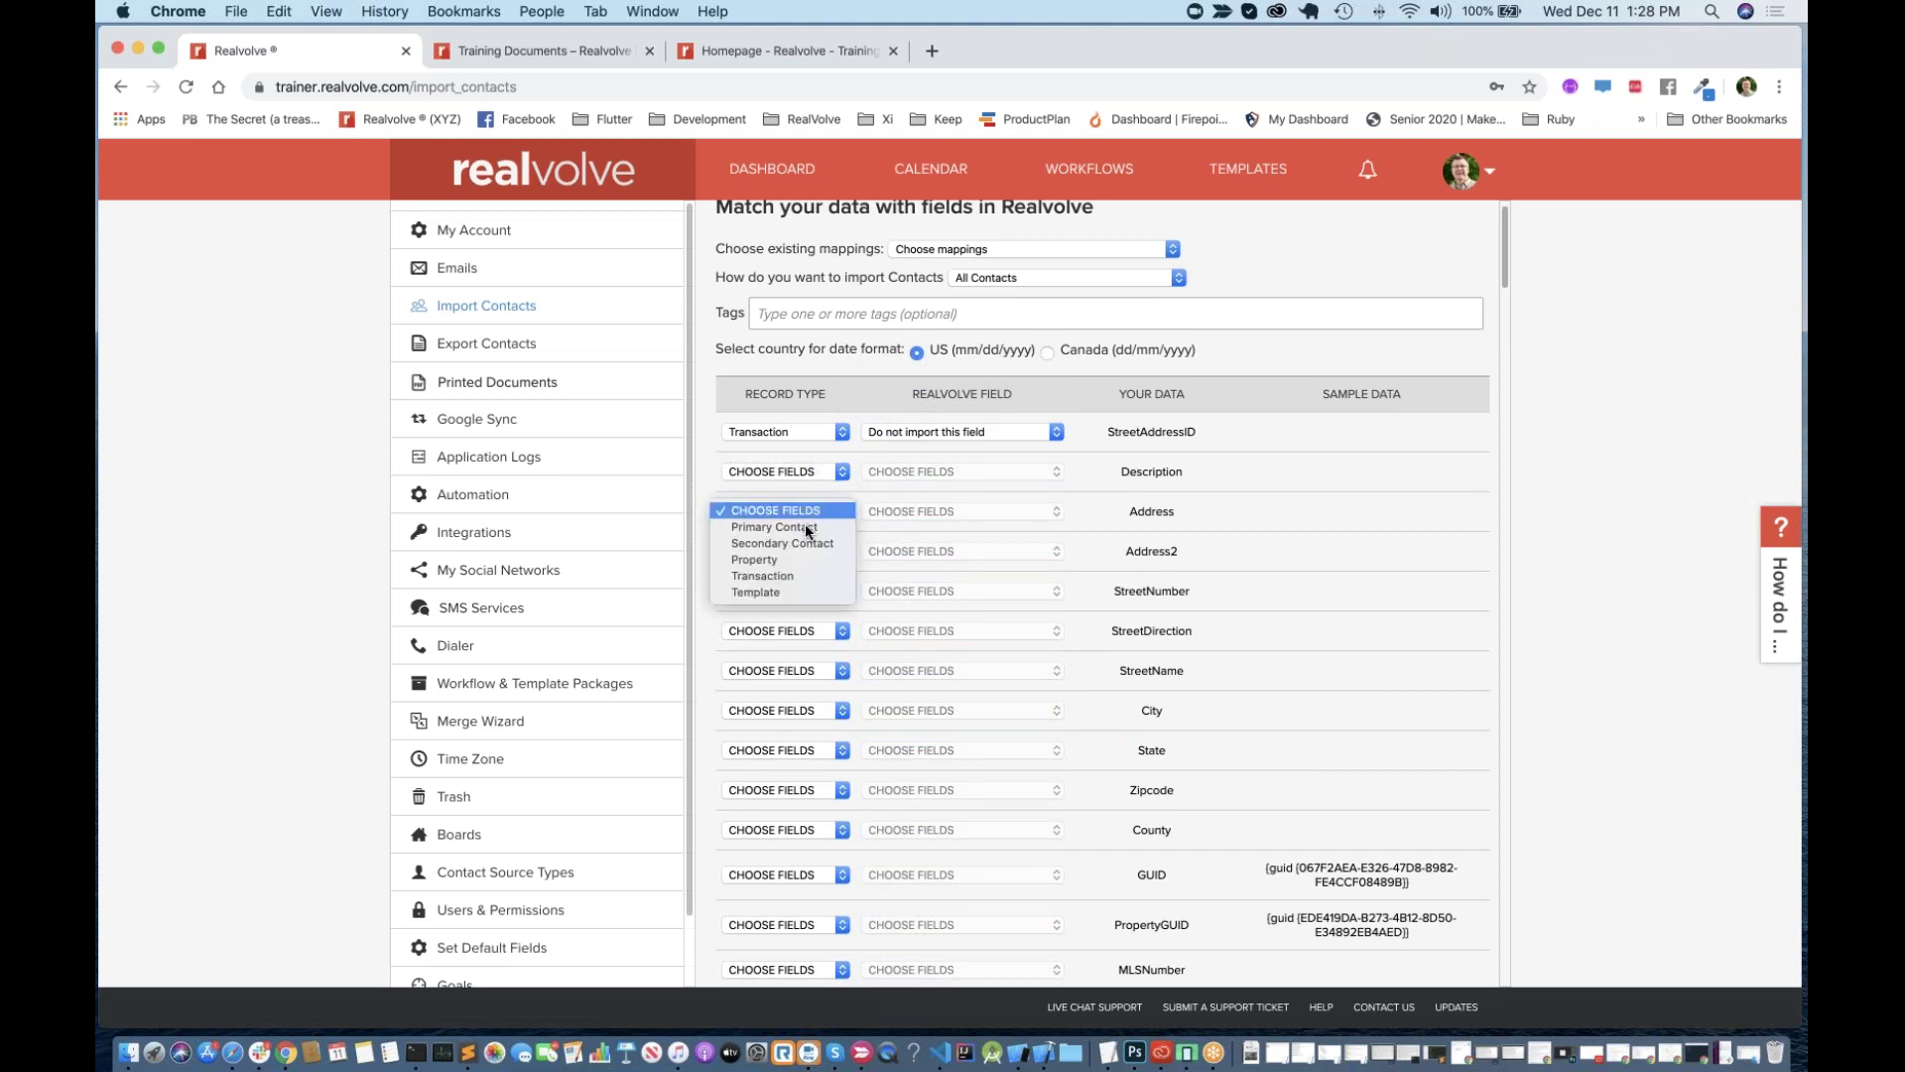
pyautogui.click(780, 585)
pyautogui.click(981, 511)
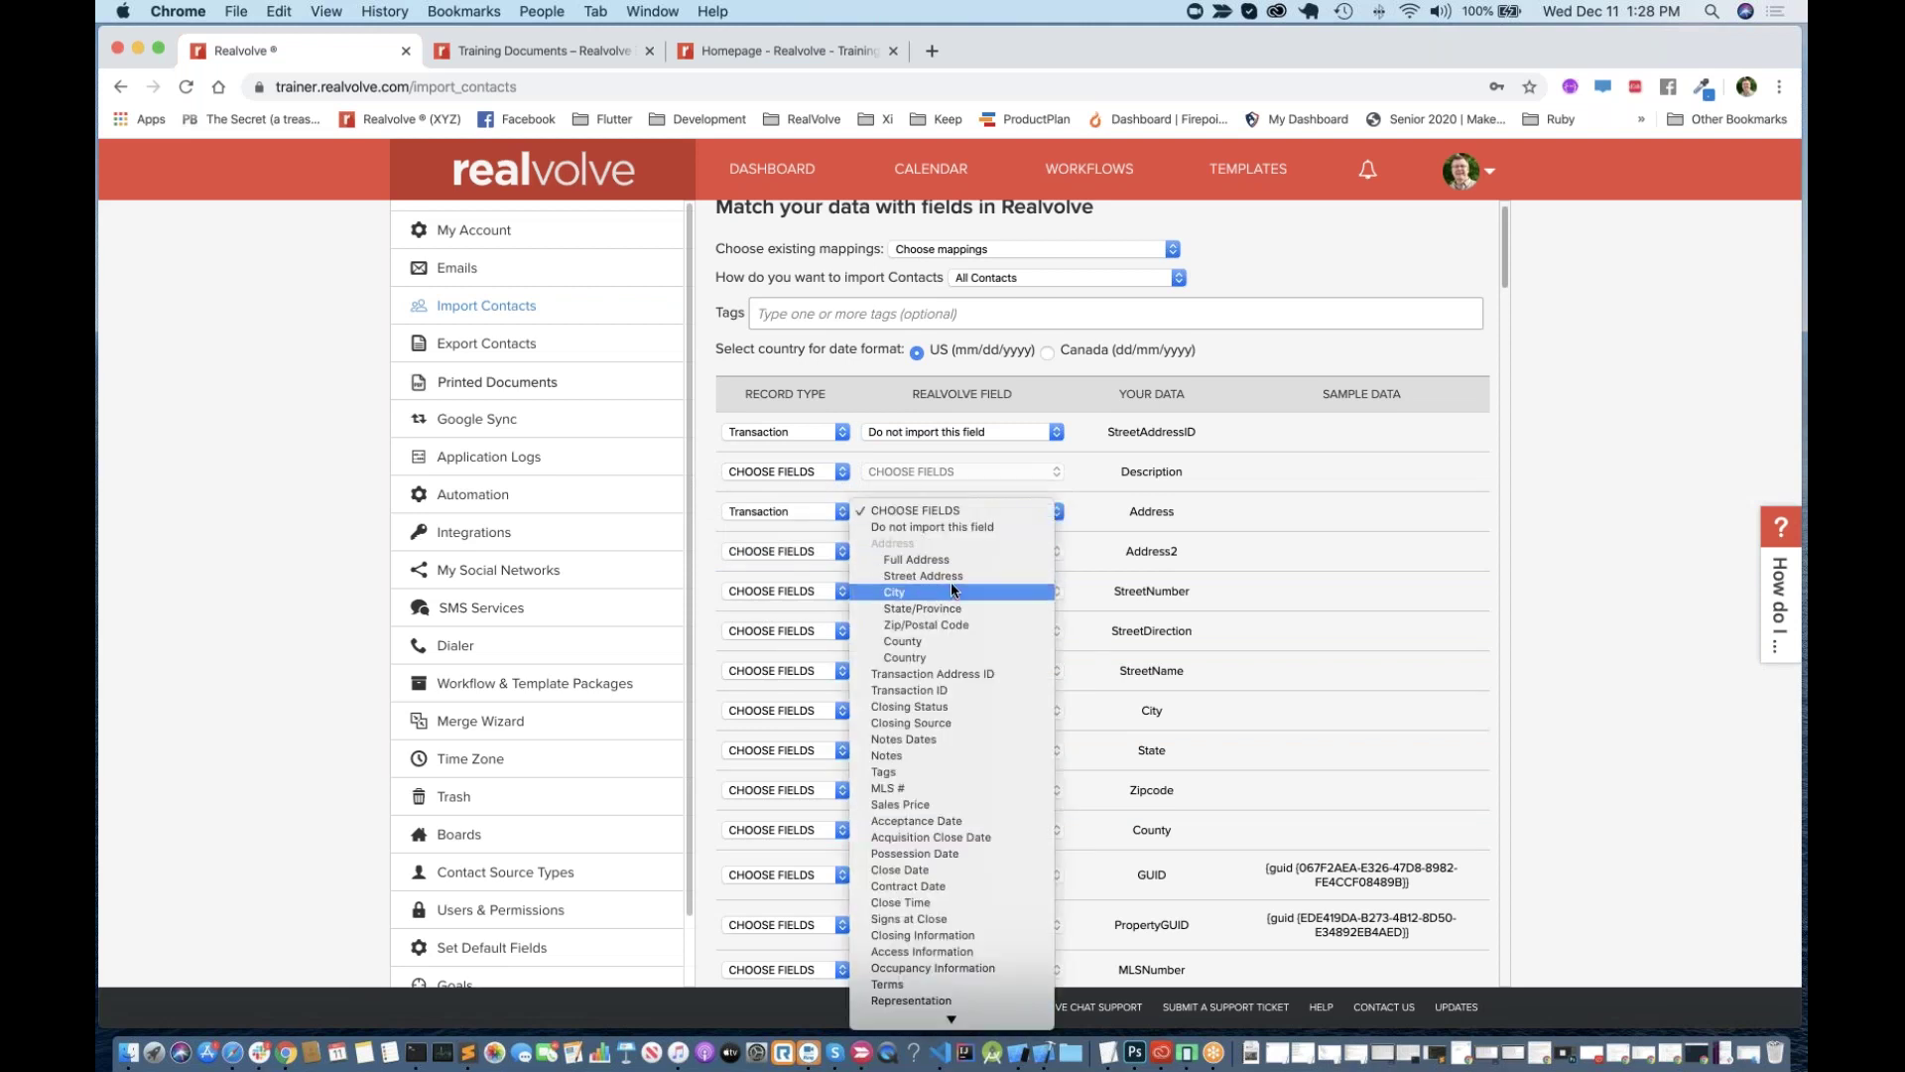
pyautogui.click(951, 576)
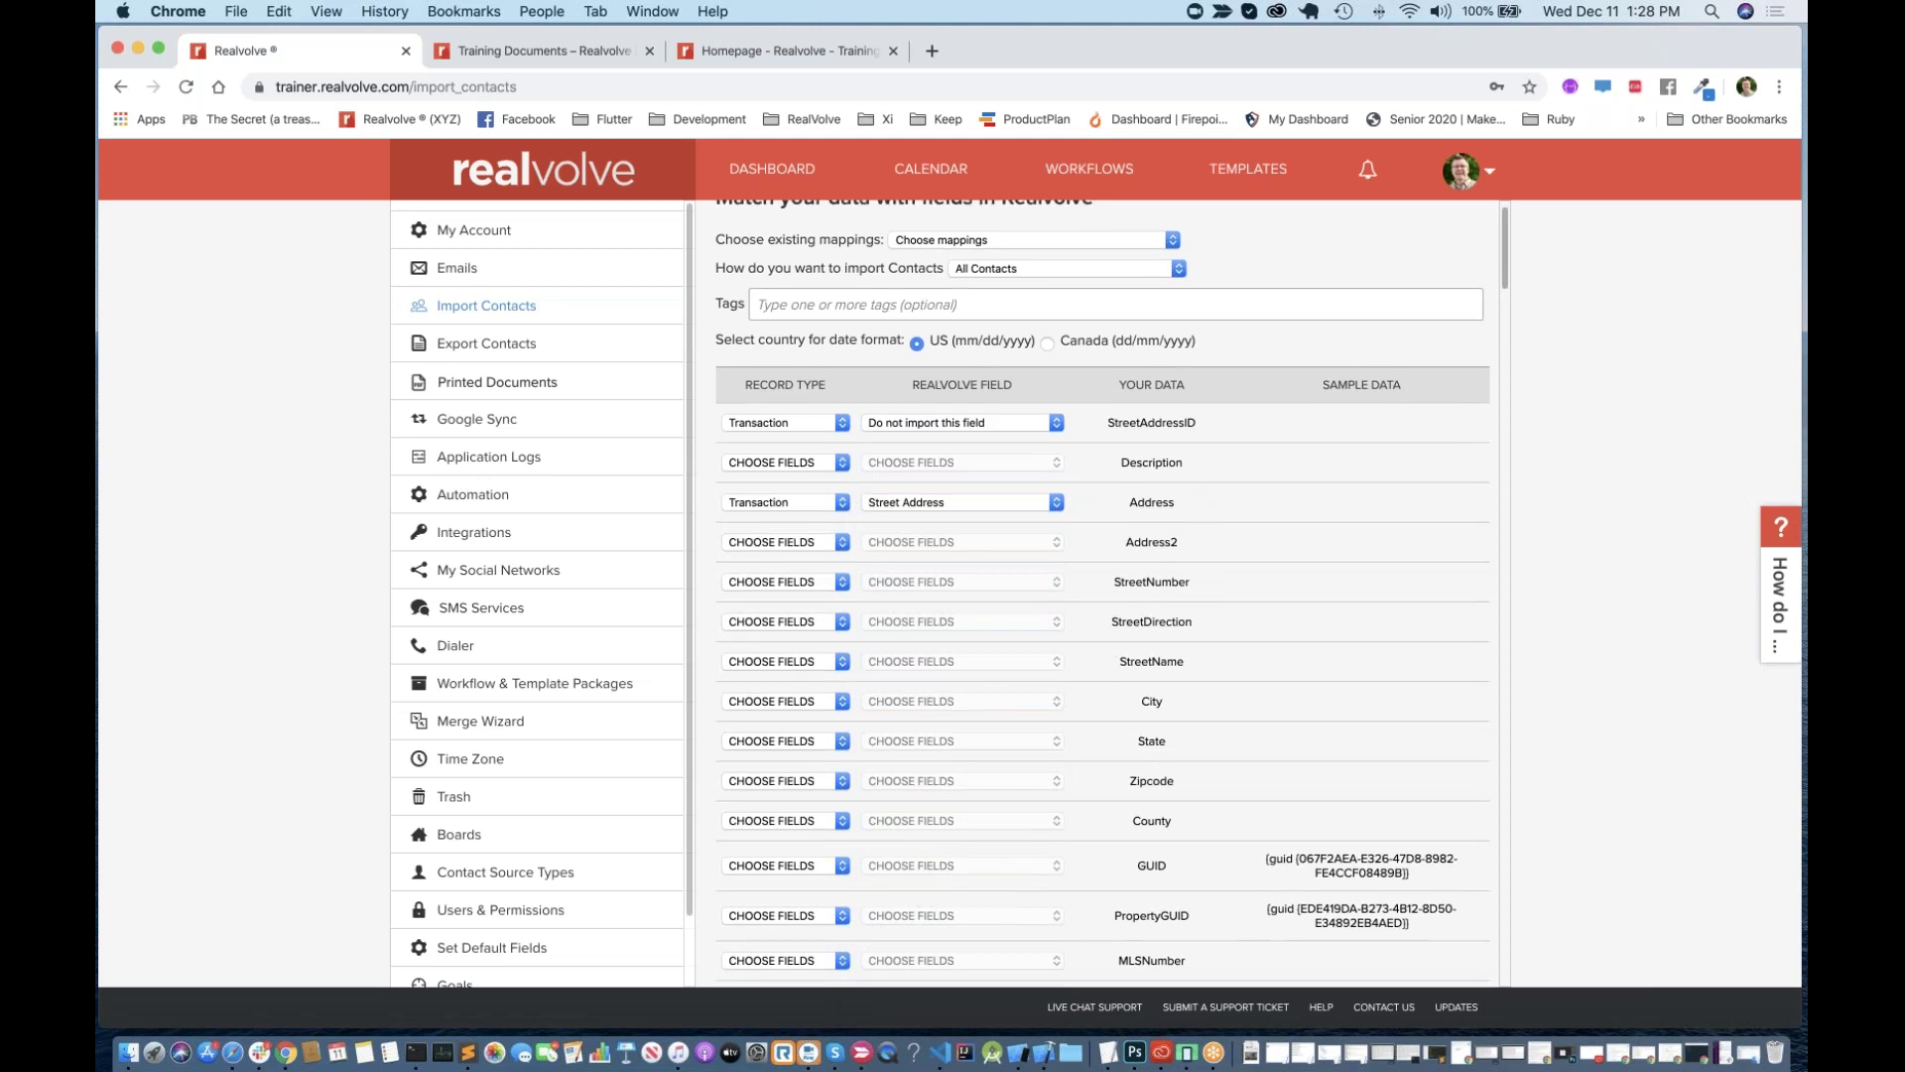
pyautogui.scroll(-2, 1384, 702)
pyautogui.scroll(-15, 1384, 703)
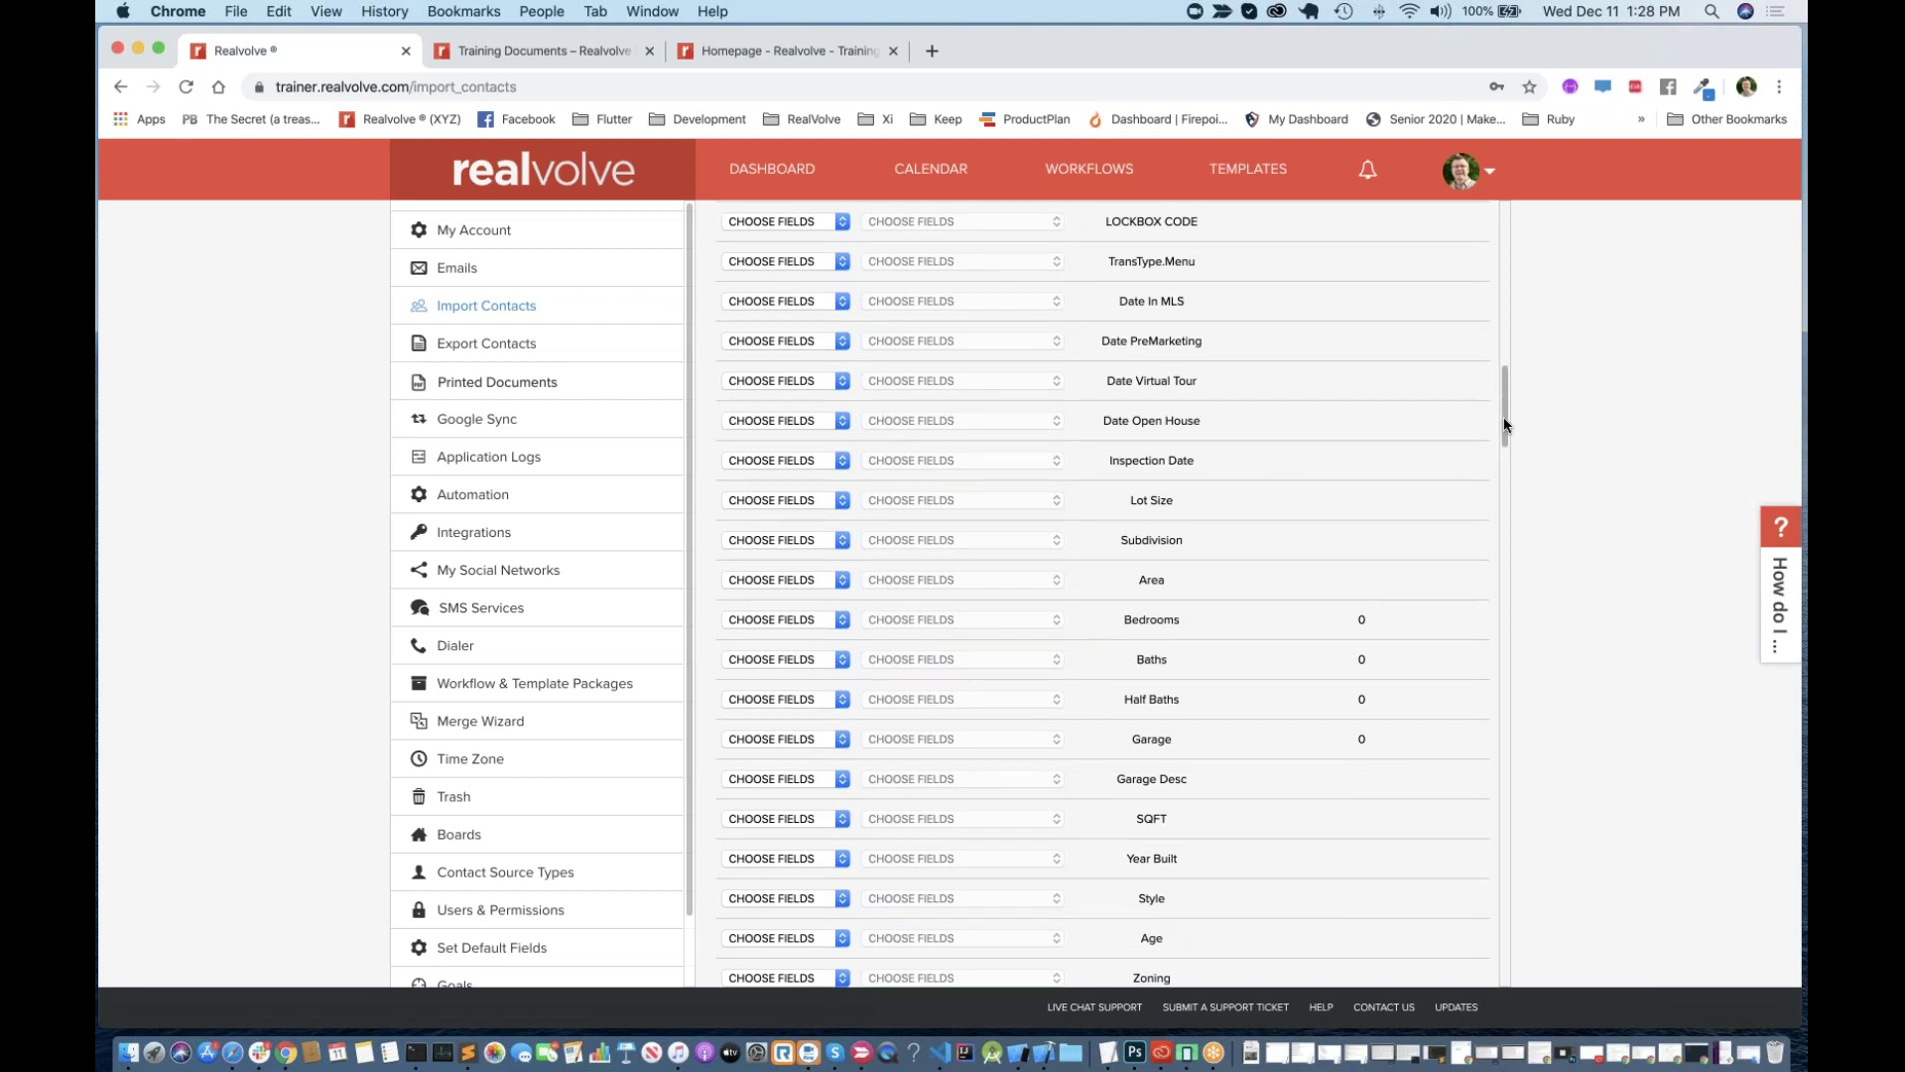
pyautogui.scroll(-20, 1504, 595)
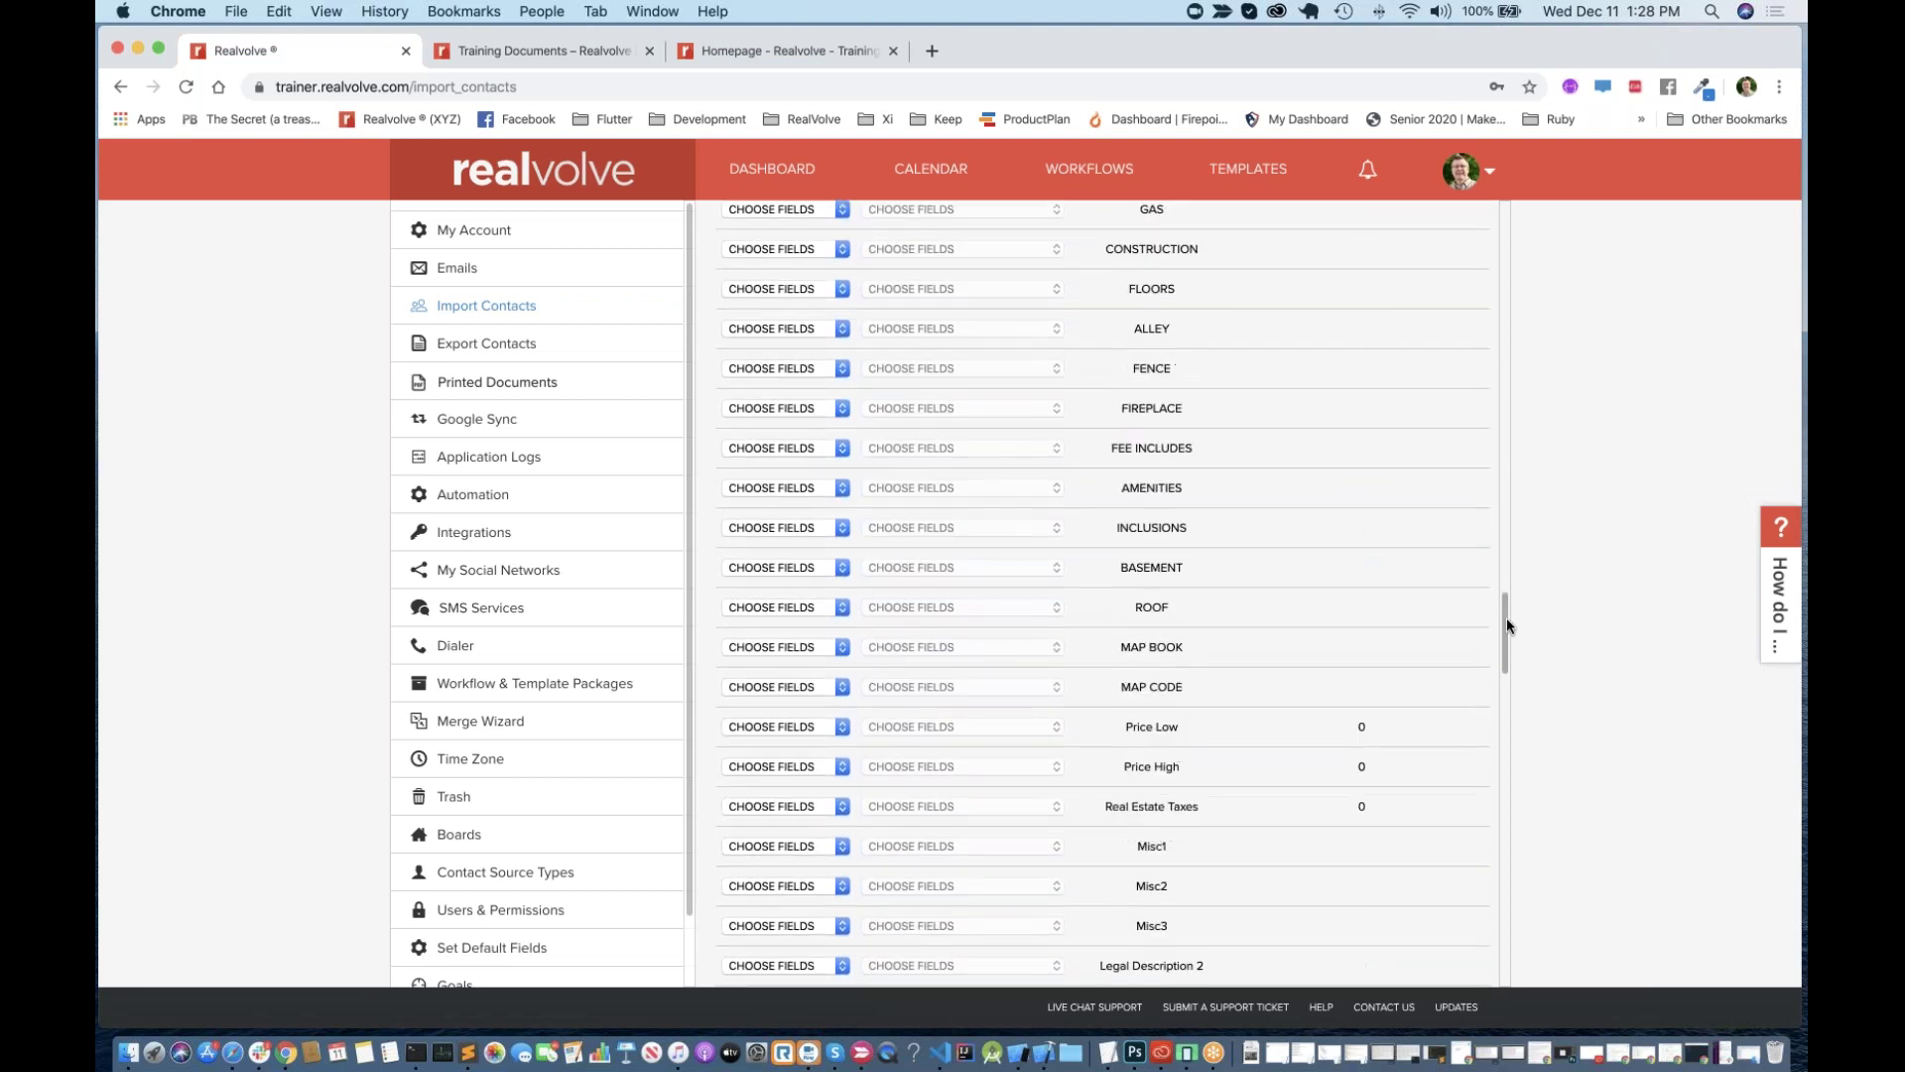
pyautogui.moveTo(1507, 623); pyautogui.dragTo(1509, 754)
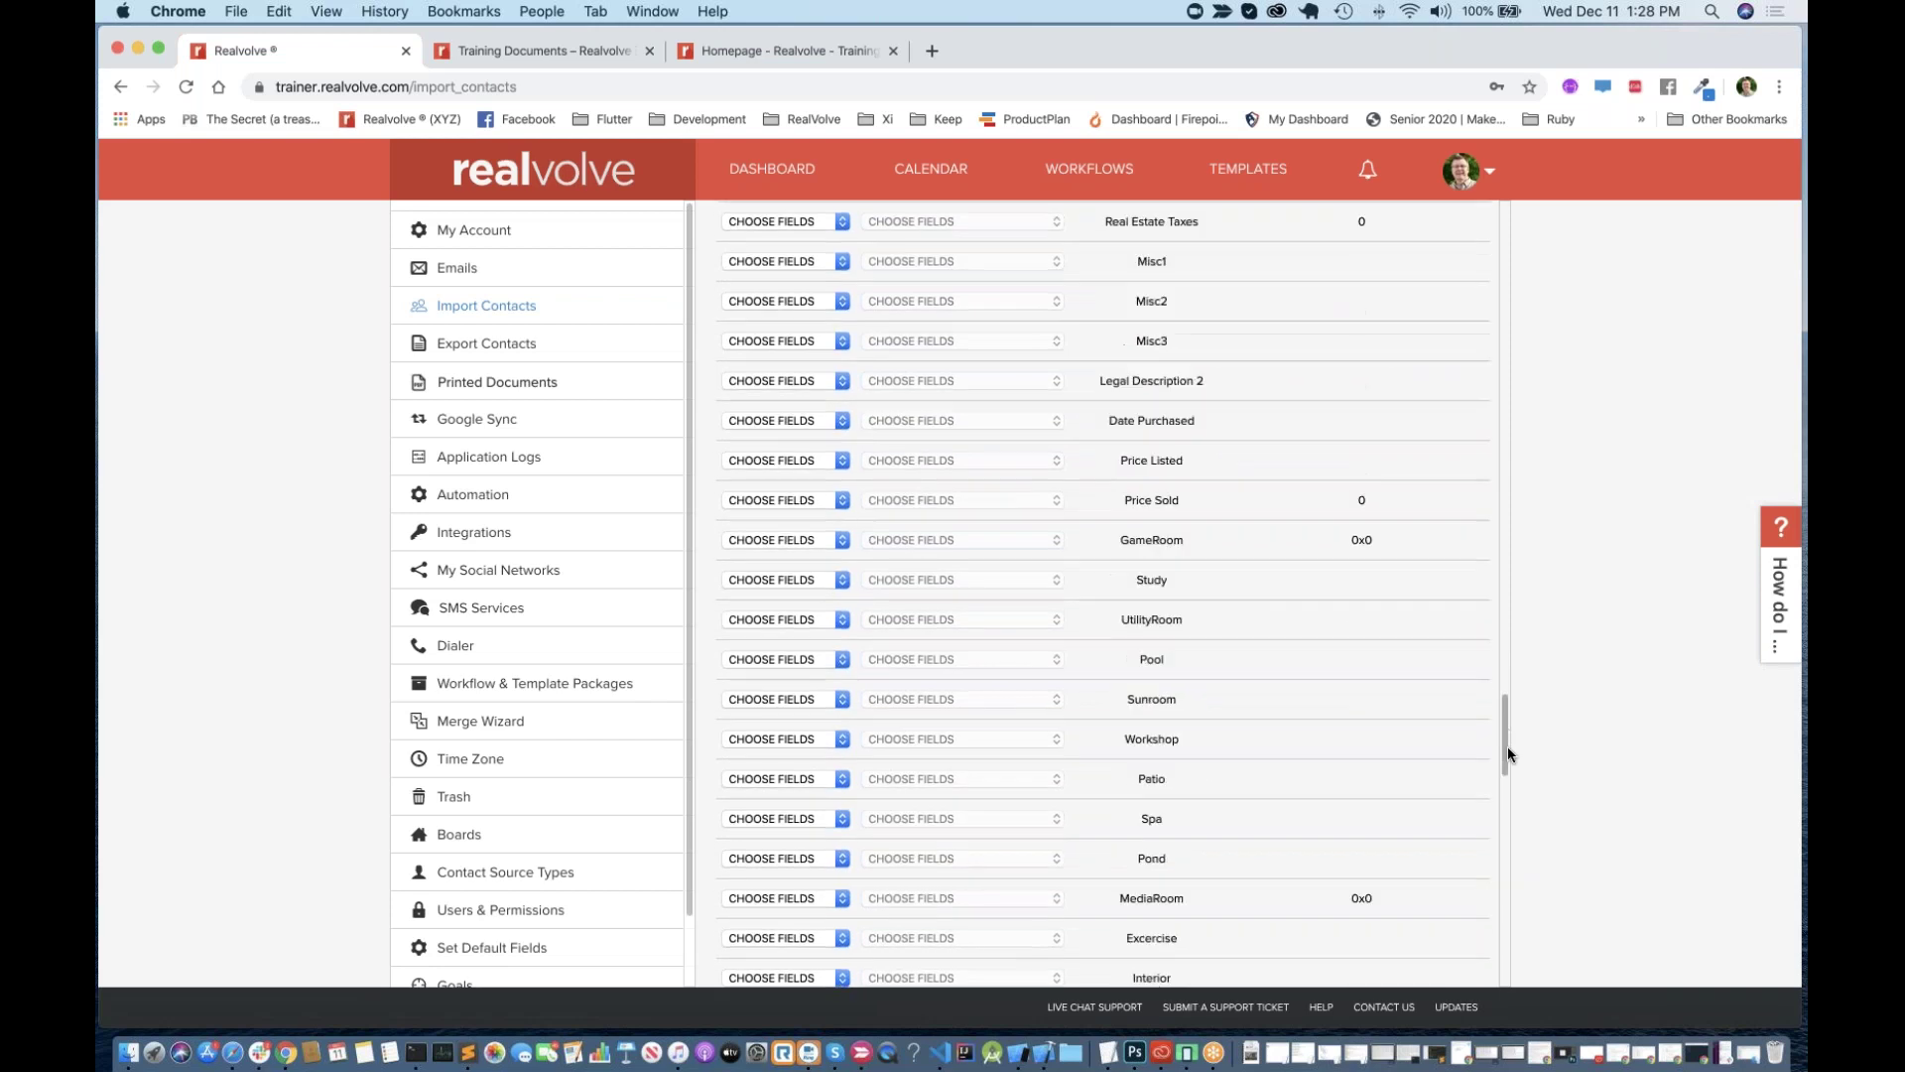
pyautogui.scroll(-5, 1508, 774)
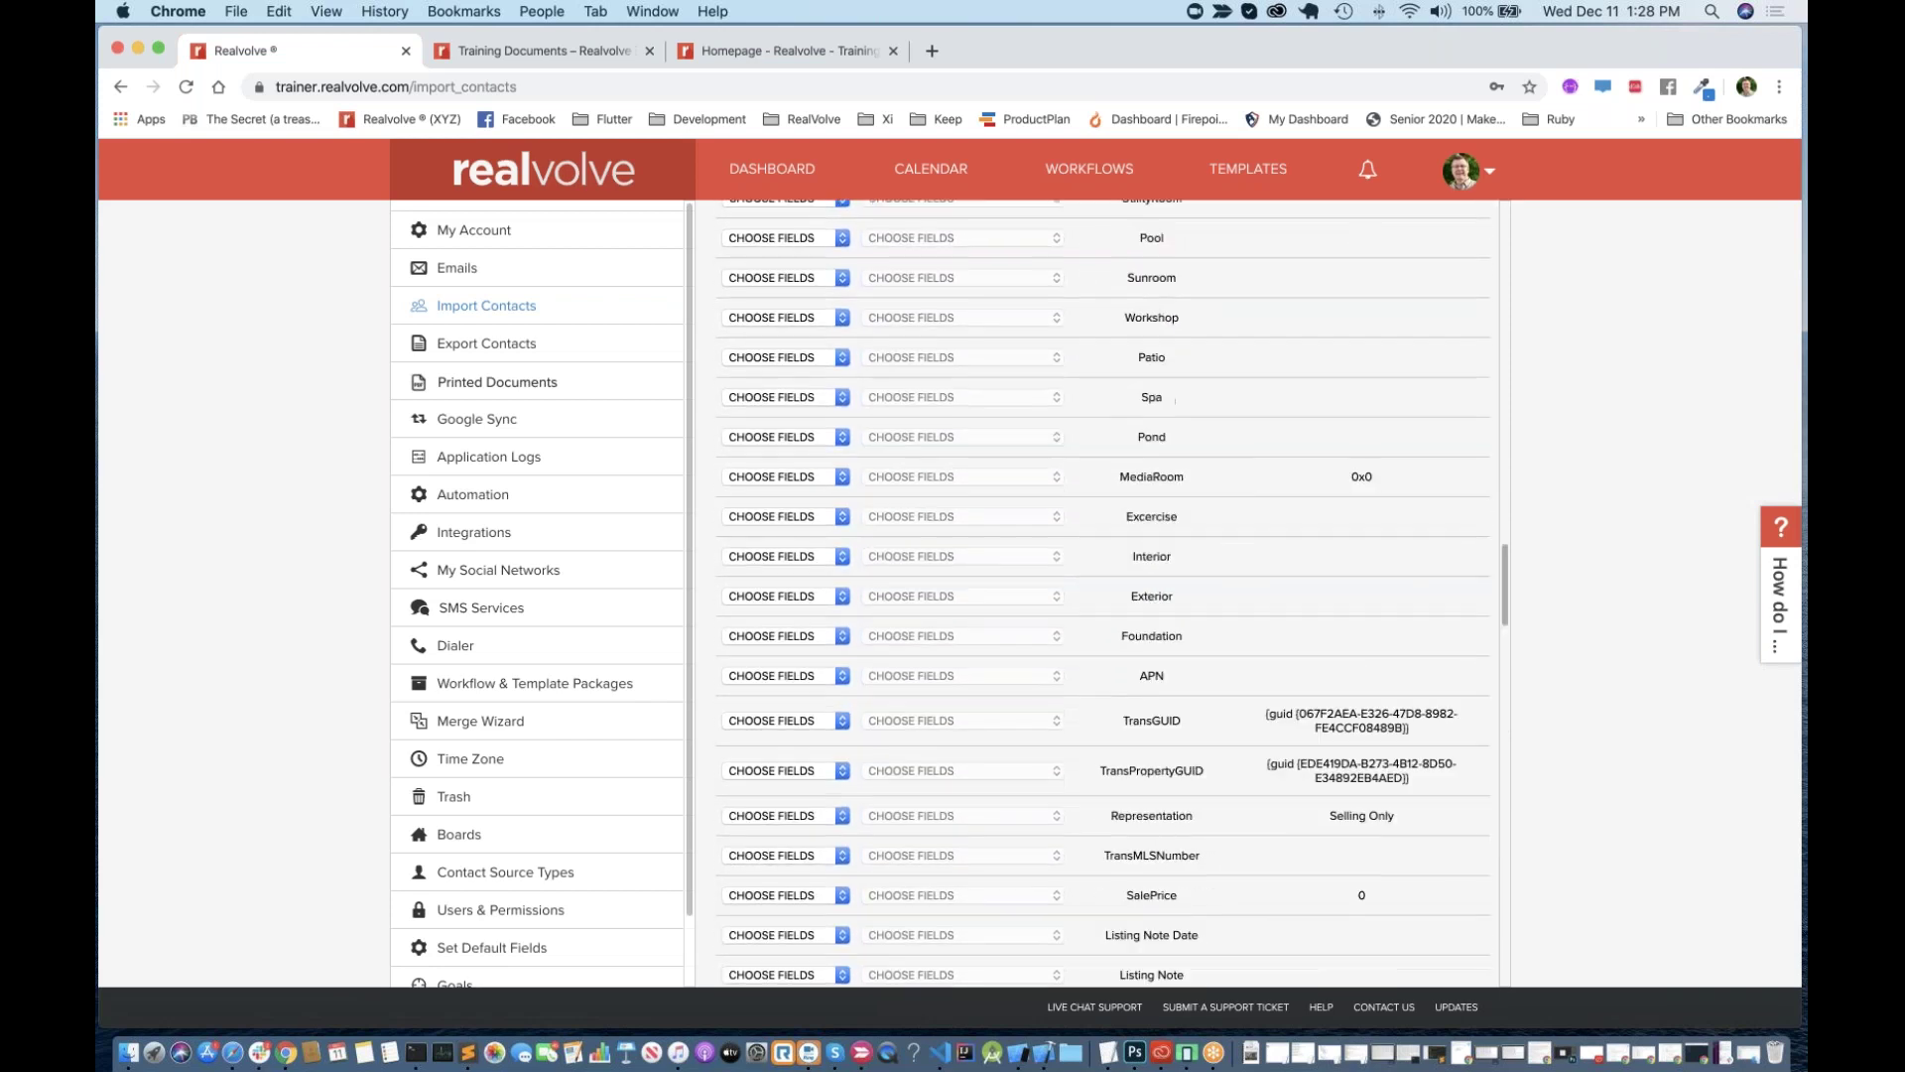
pyautogui.scroll(20, 1089, 663)
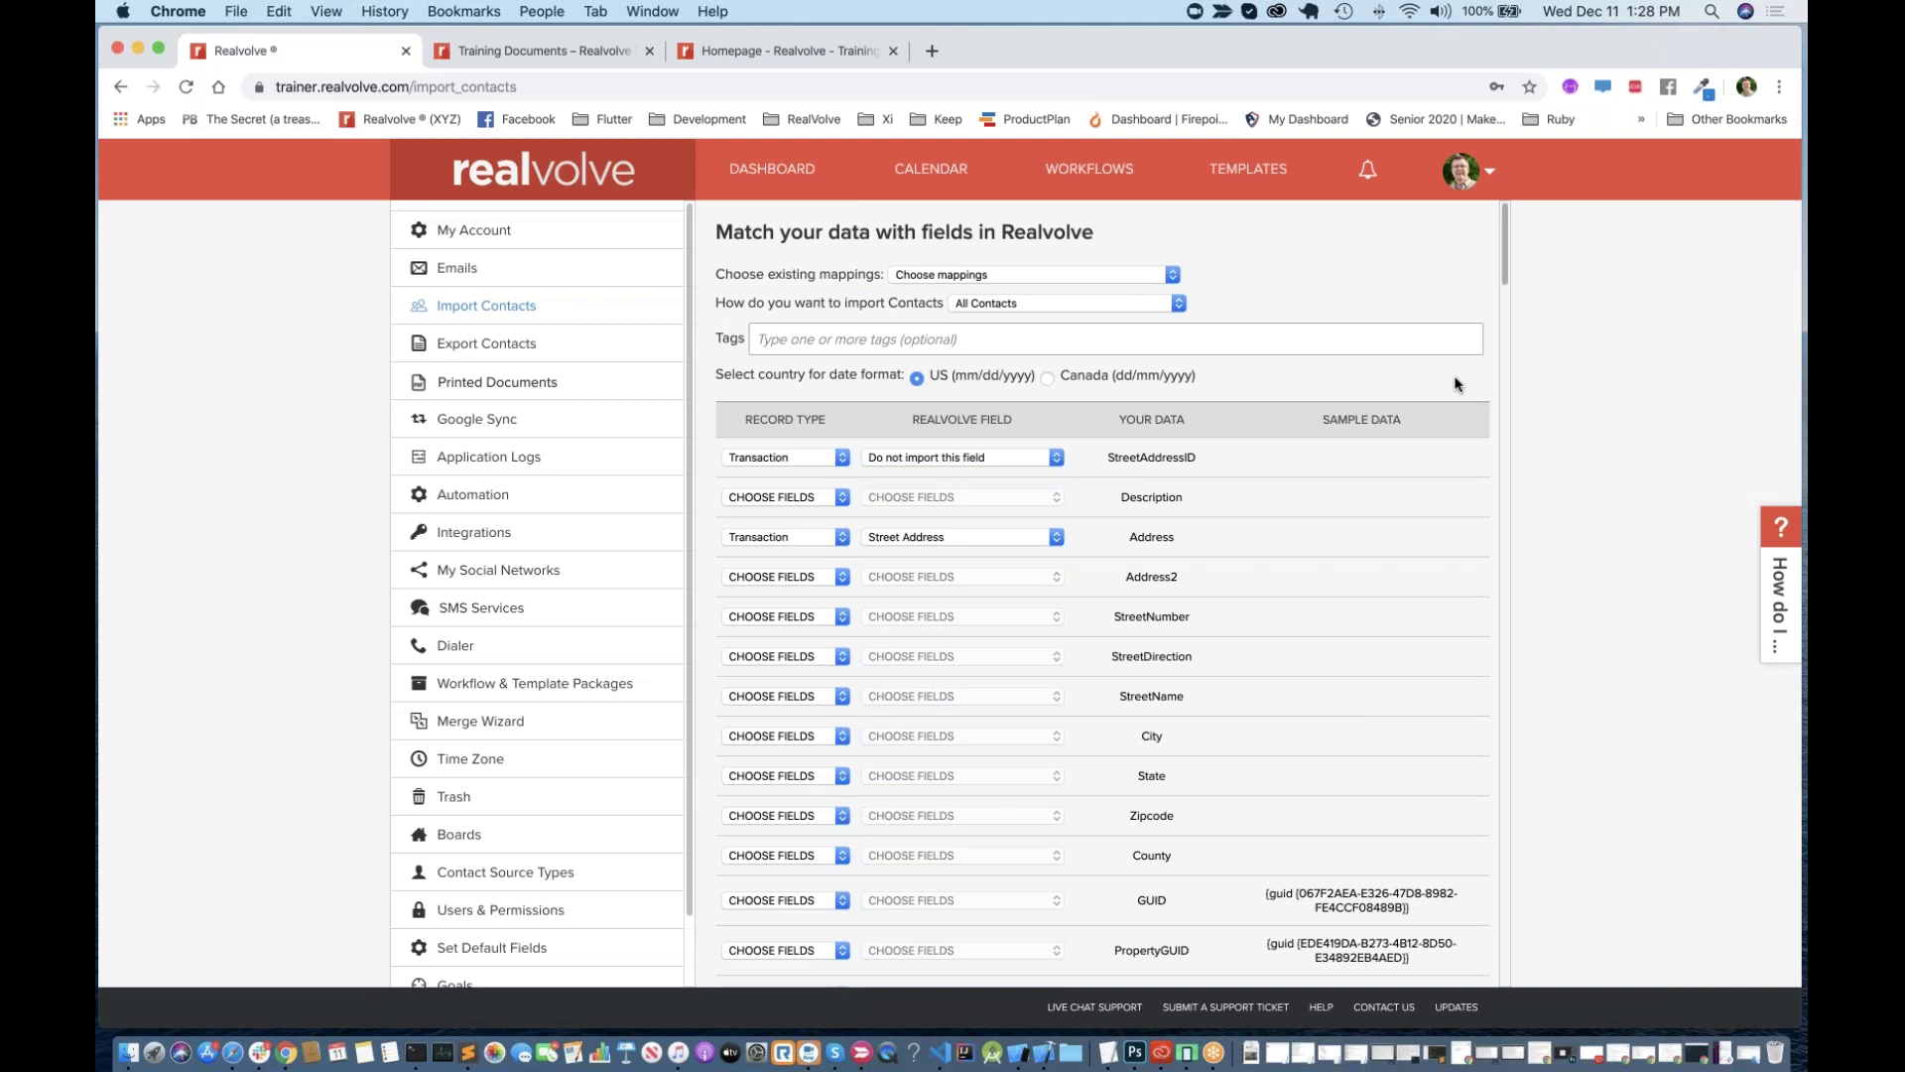
# Step: Return to the dashboard and show the side list of 30 transactions, starting with 456 S Main
pyautogui.click(784, 171)
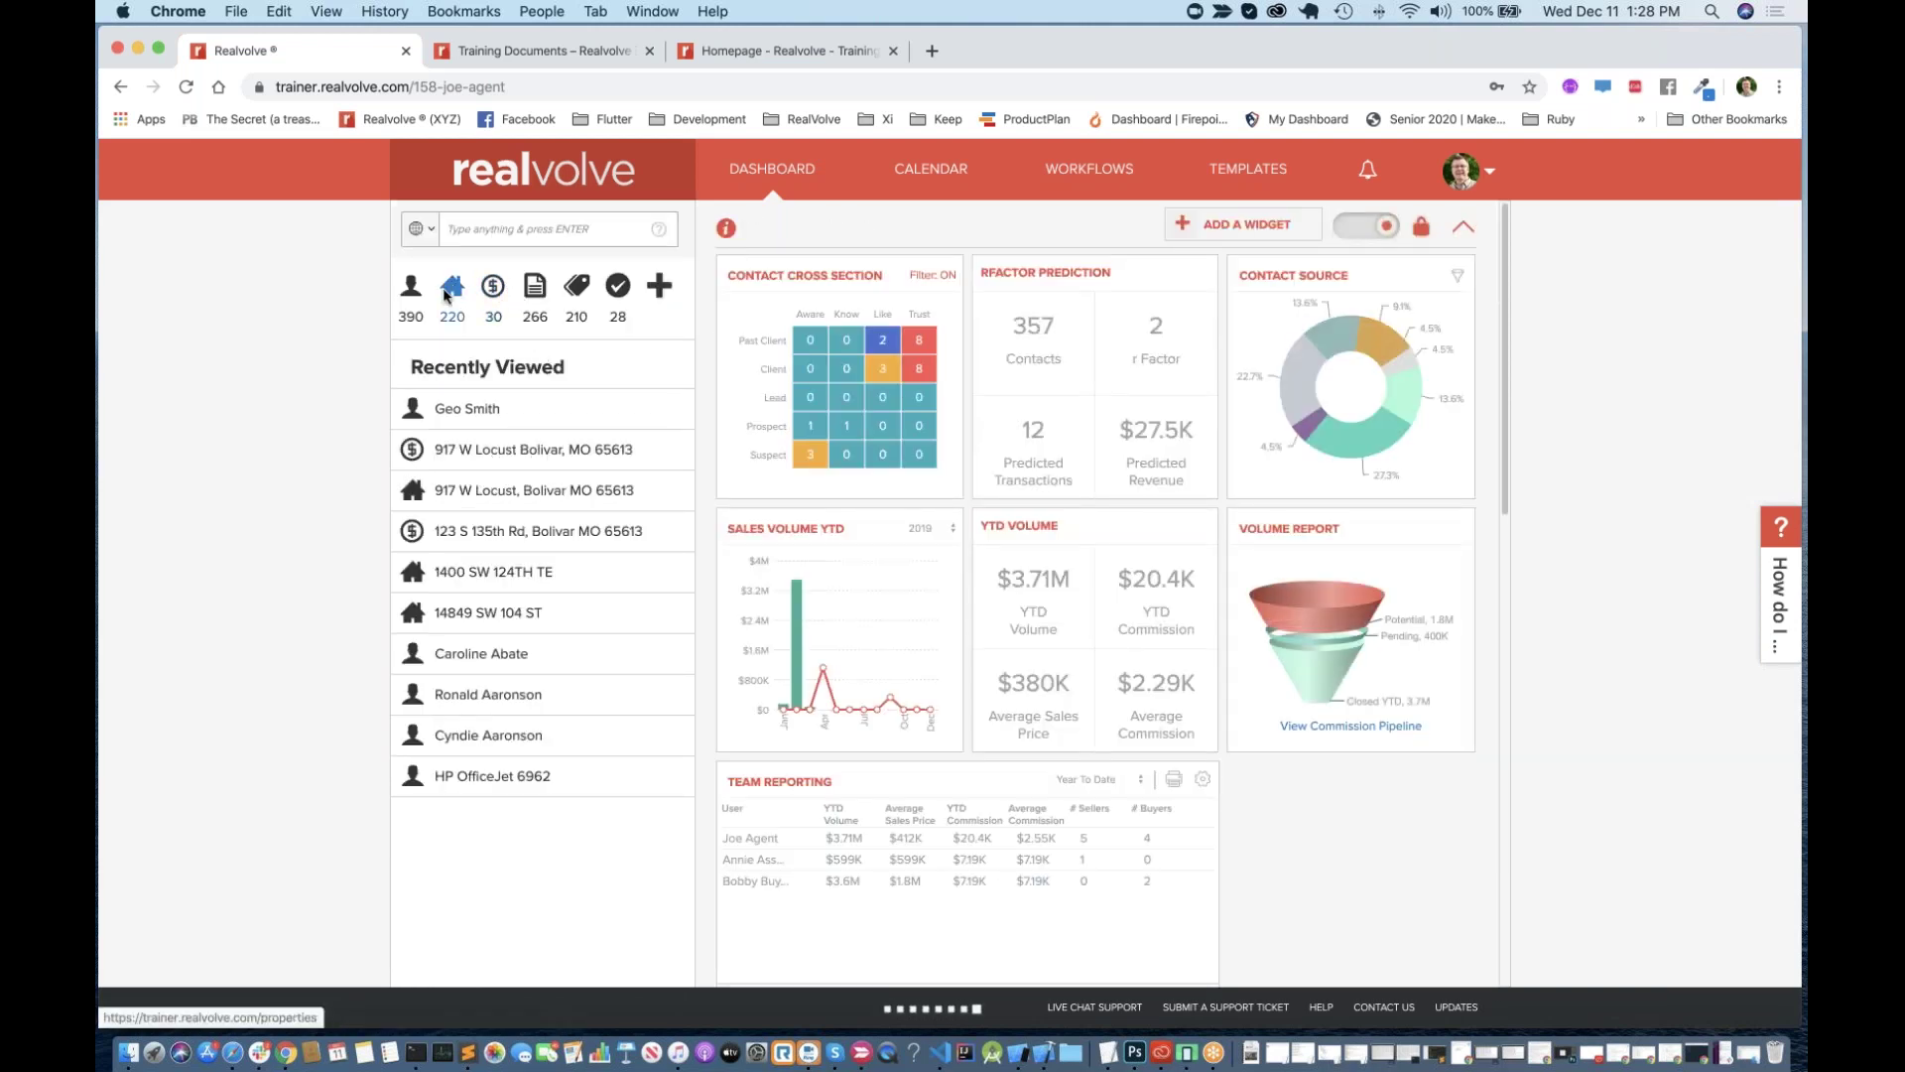
pyautogui.click(495, 290)
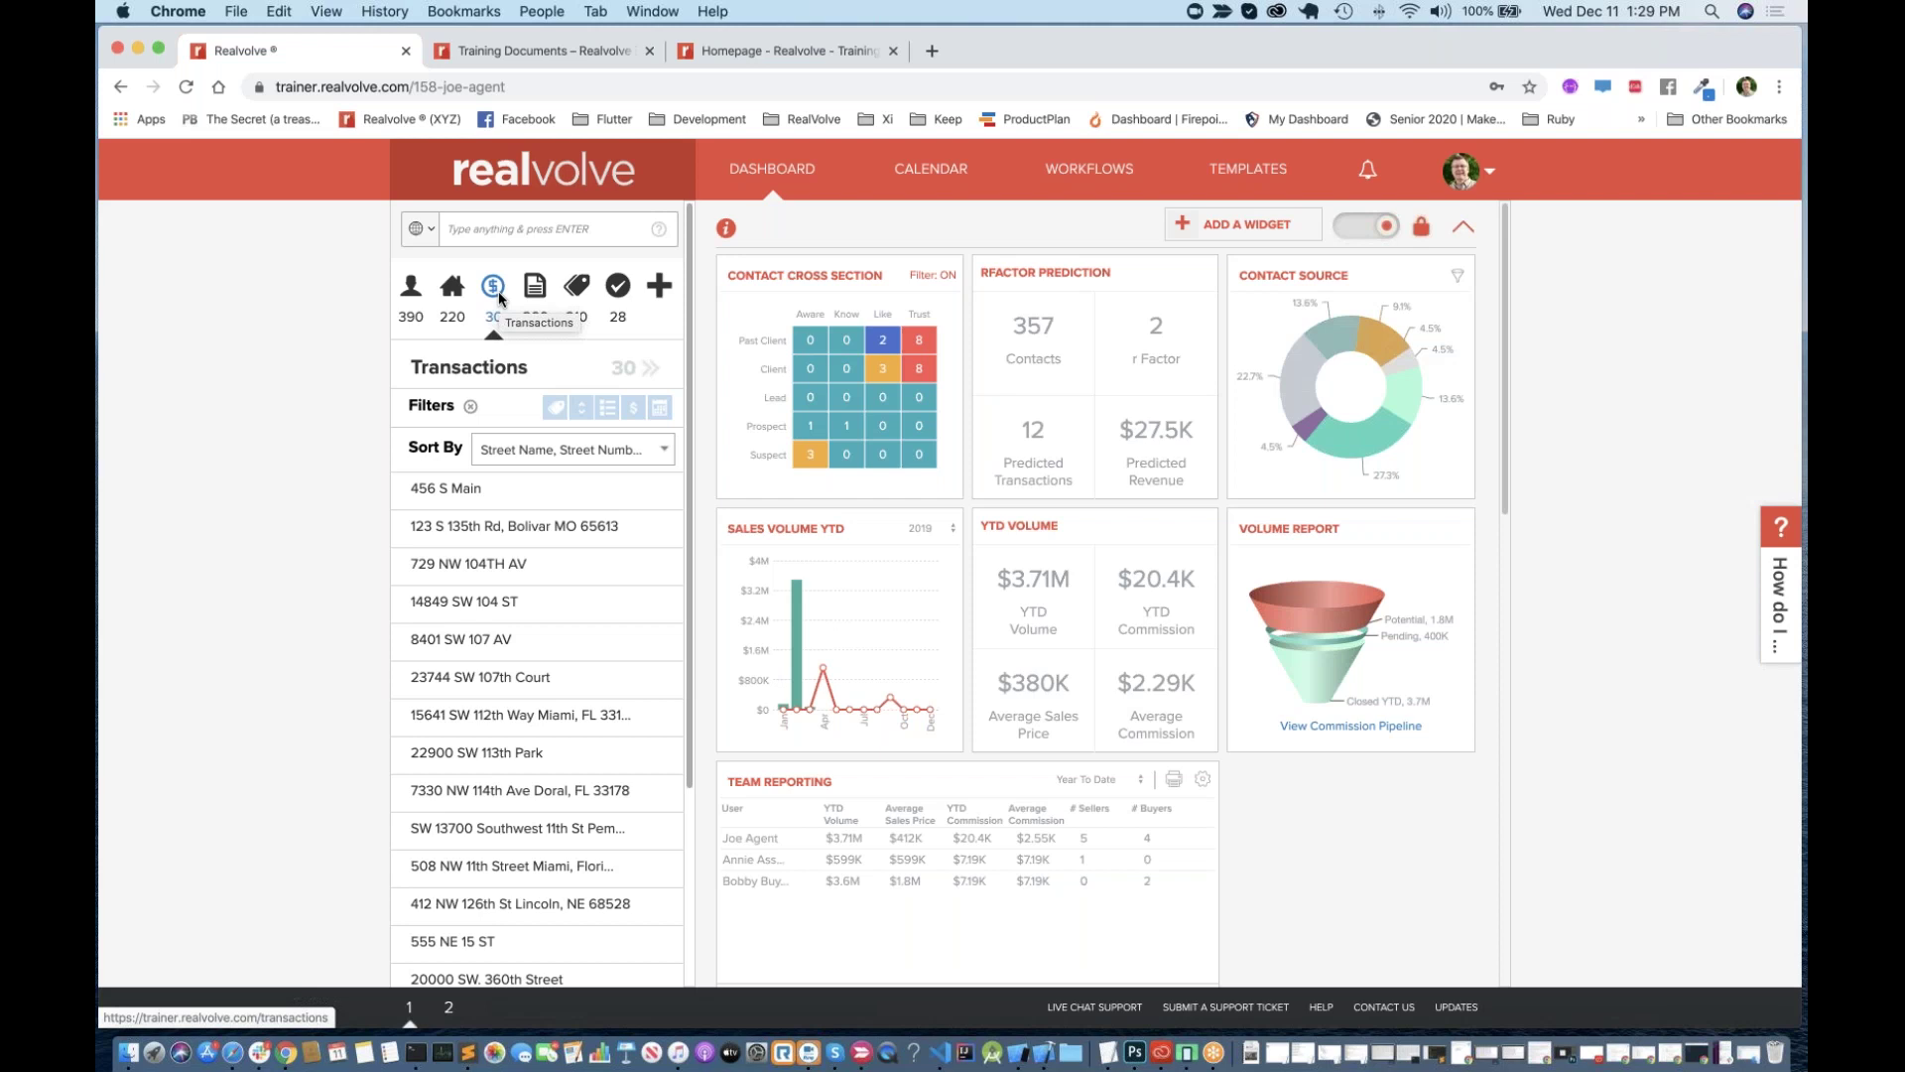
pyautogui.click(491, 288)
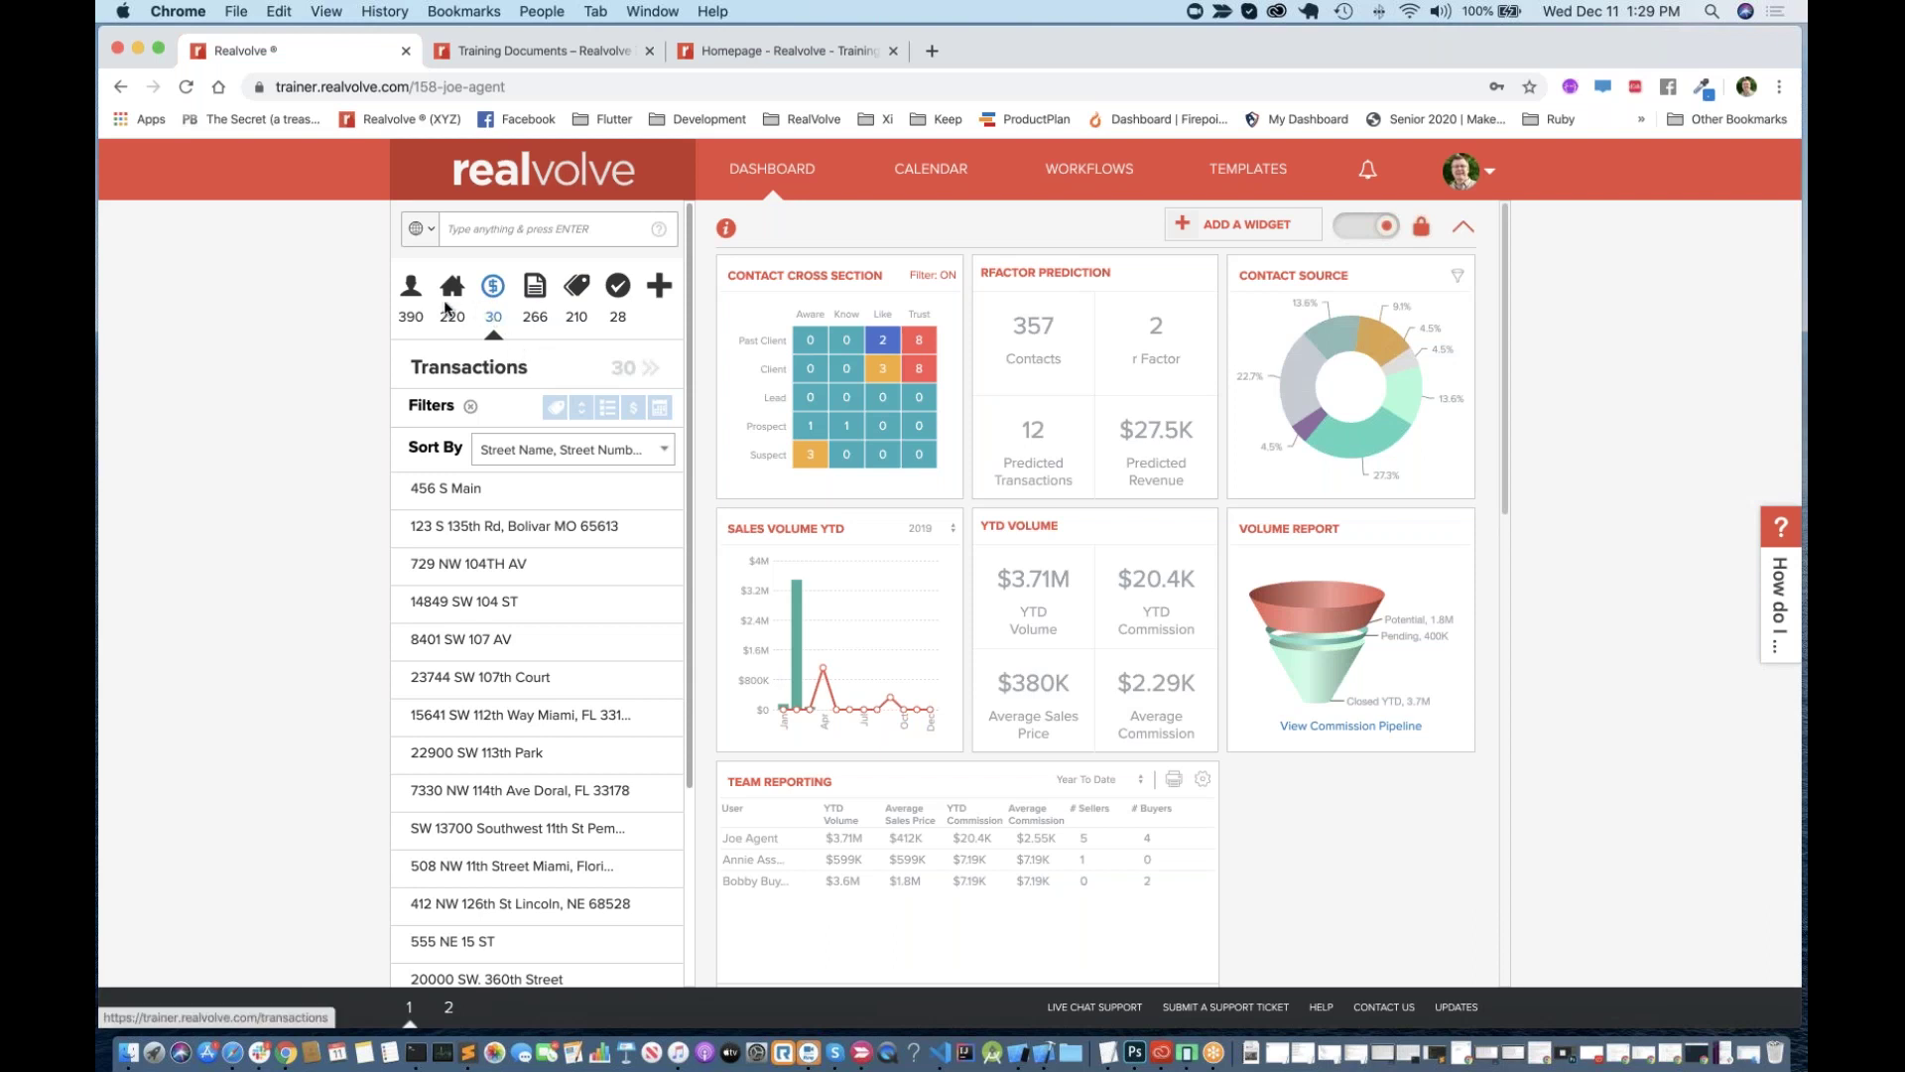
# Step: Bring up the Add New menu listing Contact, Property, Transaction, Document and Activity
pyautogui.click(659, 285)
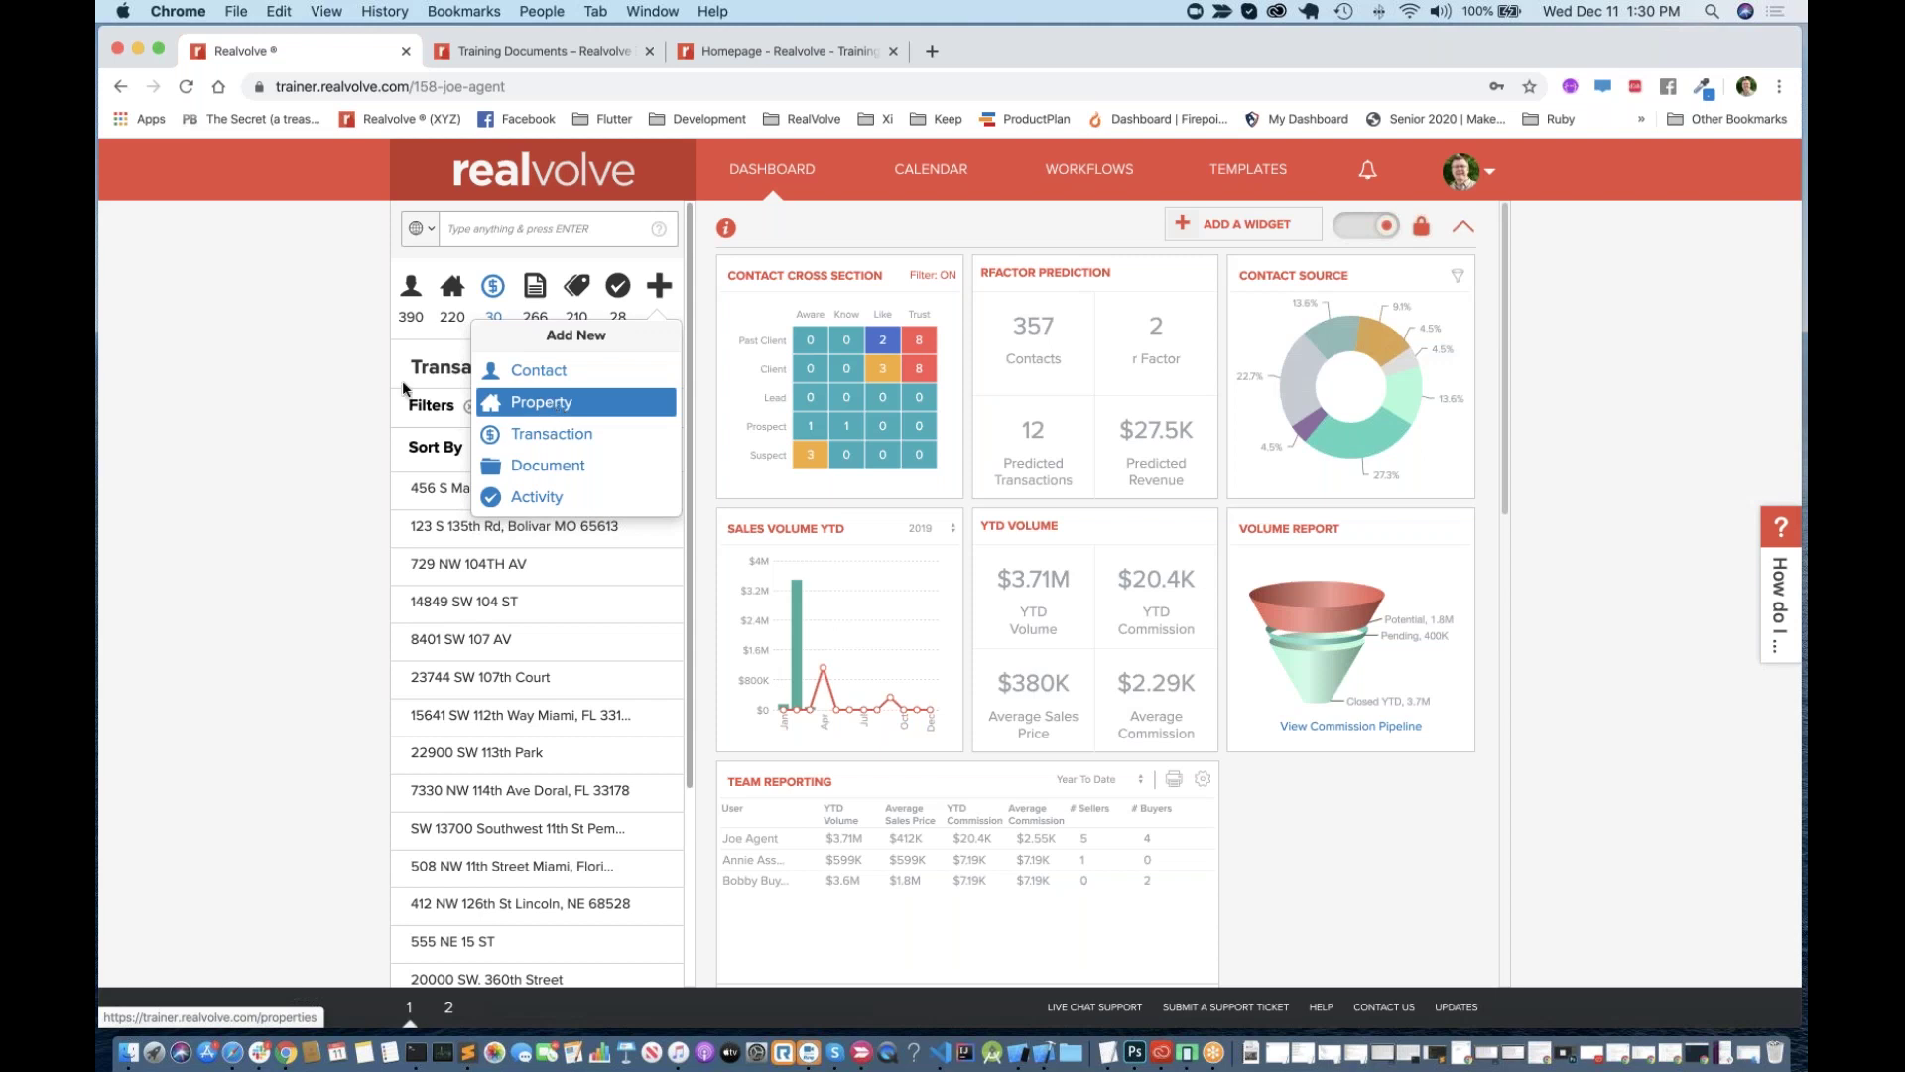
# Step: Close the Add New menu, leaving the dashboard with its 30-transaction side list
pyautogui.click(227, 352)
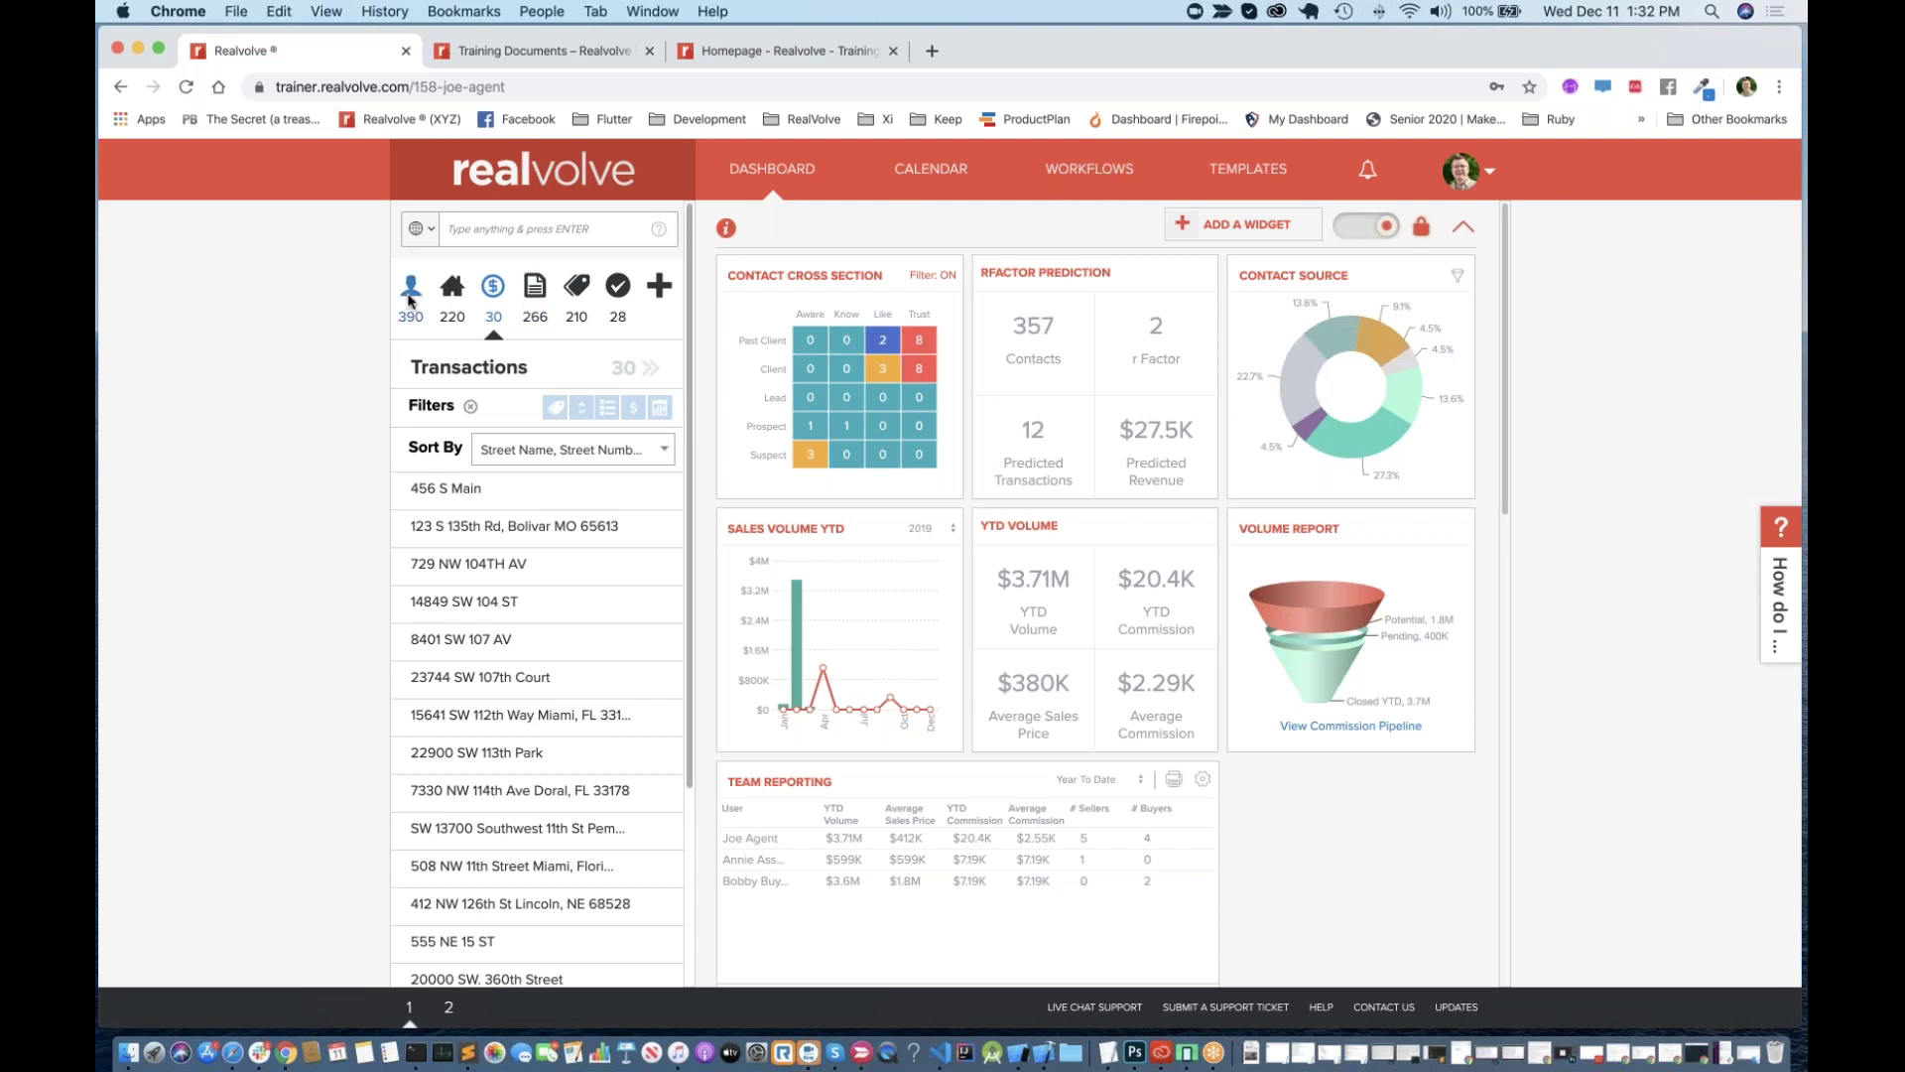
# Step: In Workflows, choose to add workflows from the library and browse the package list
pyautogui.click(1106, 170)
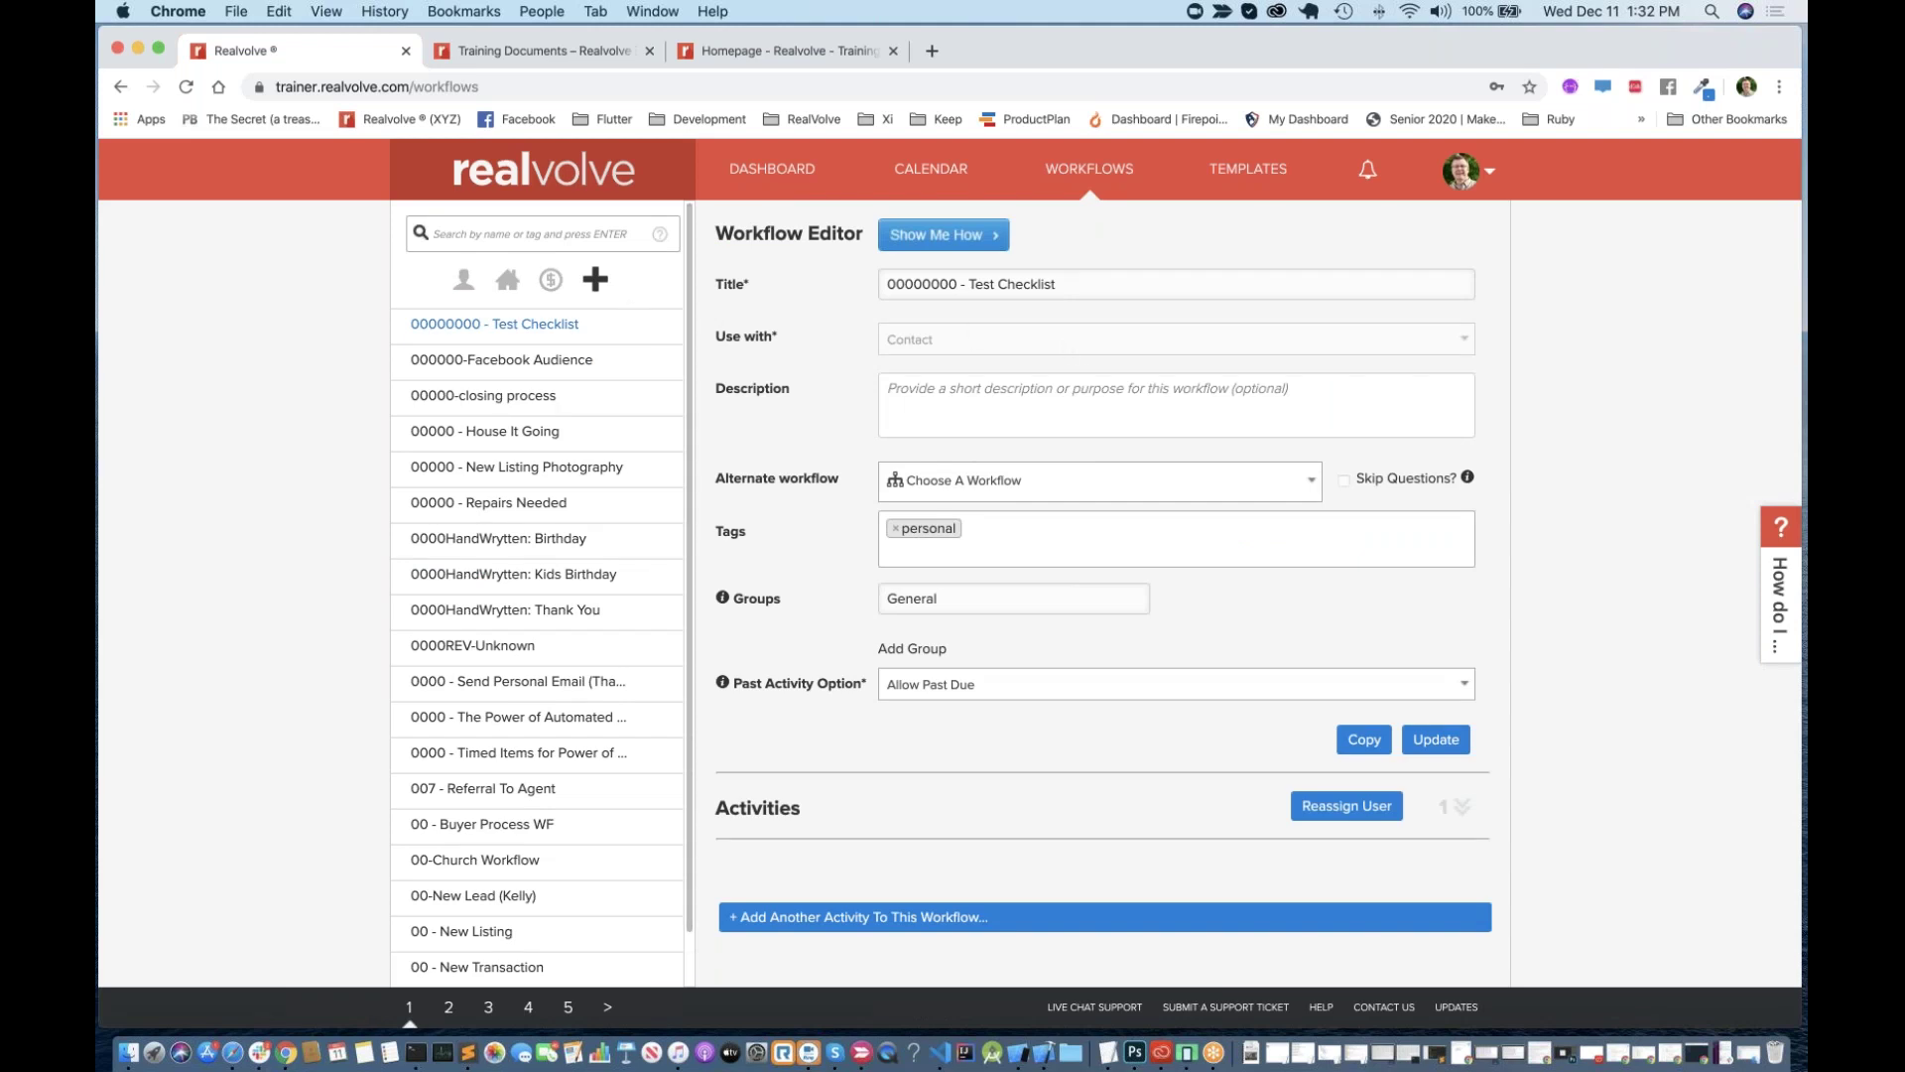
pyautogui.click(596, 285)
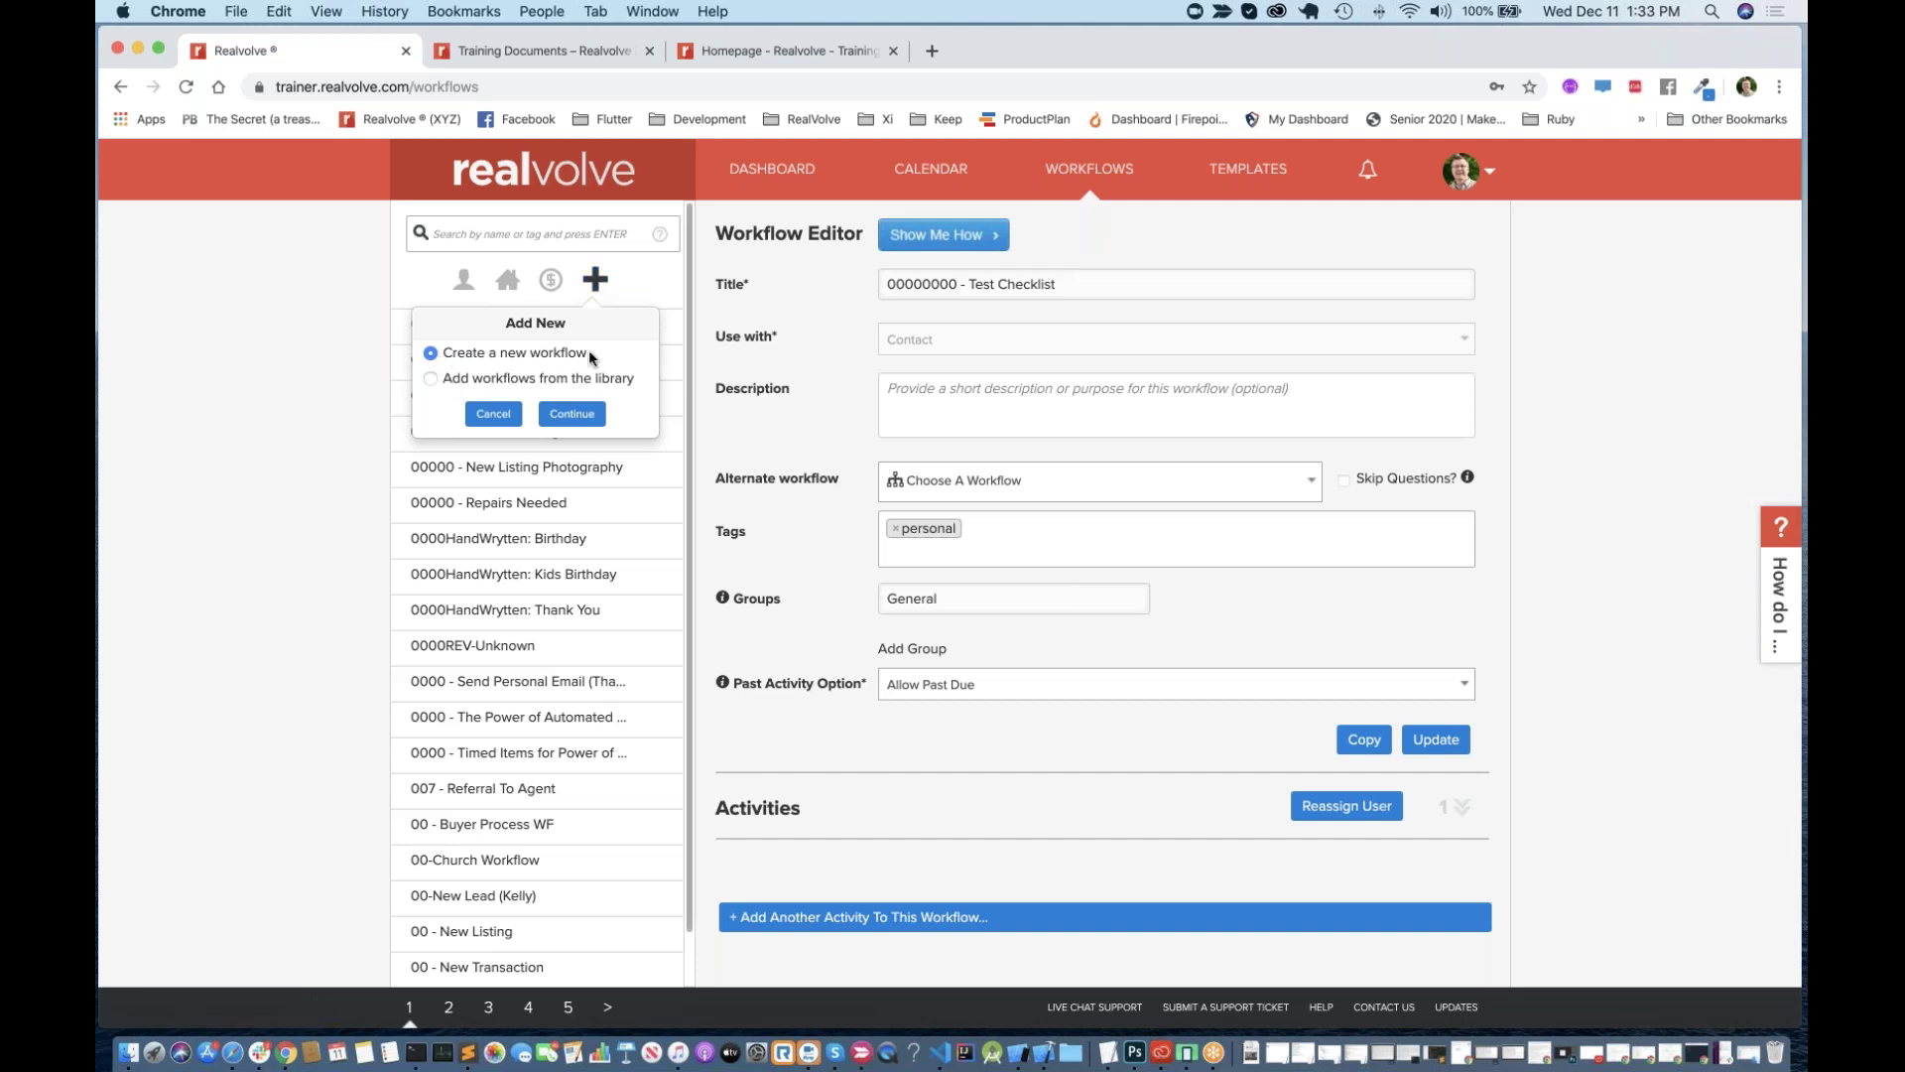
pyautogui.click(521, 382)
pyautogui.click(574, 415)
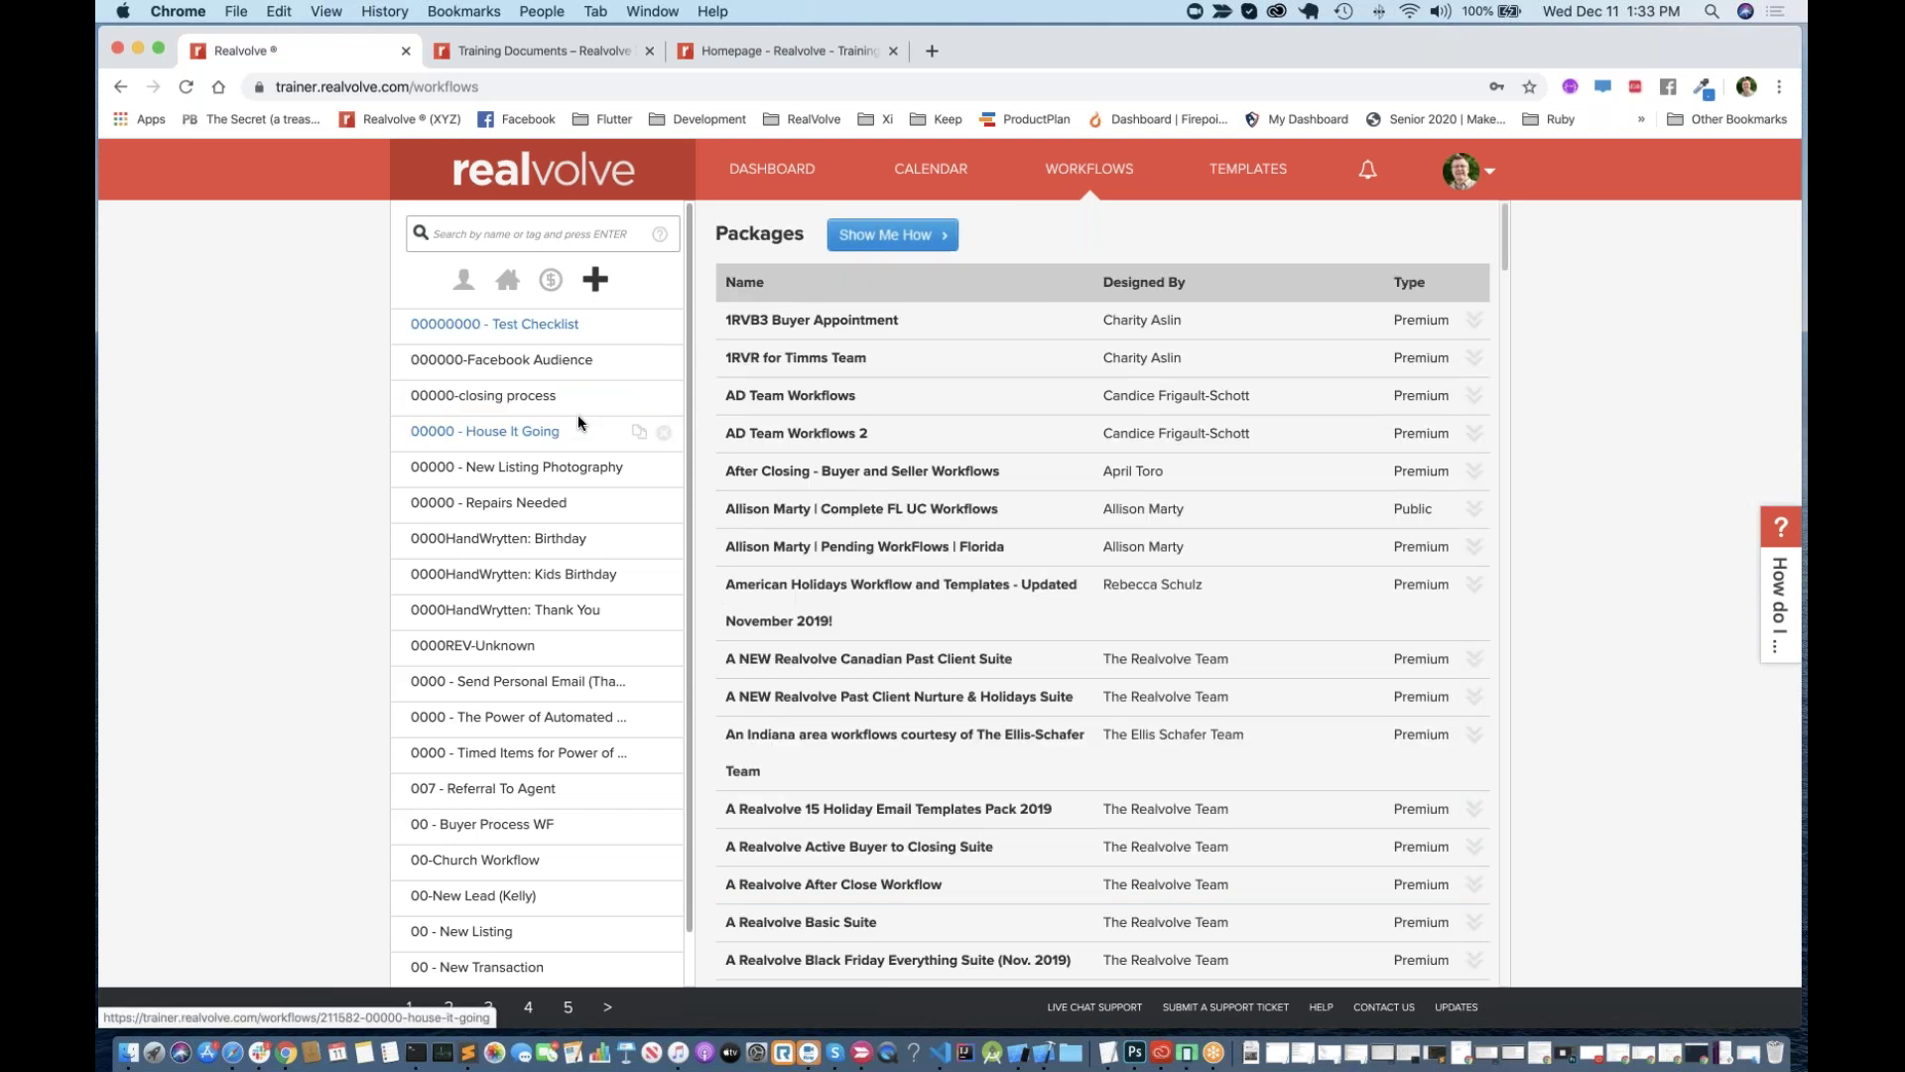
pyautogui.scroll(-2, 1055, 563)
pyautogui.scroll(-20, 1055, 564)
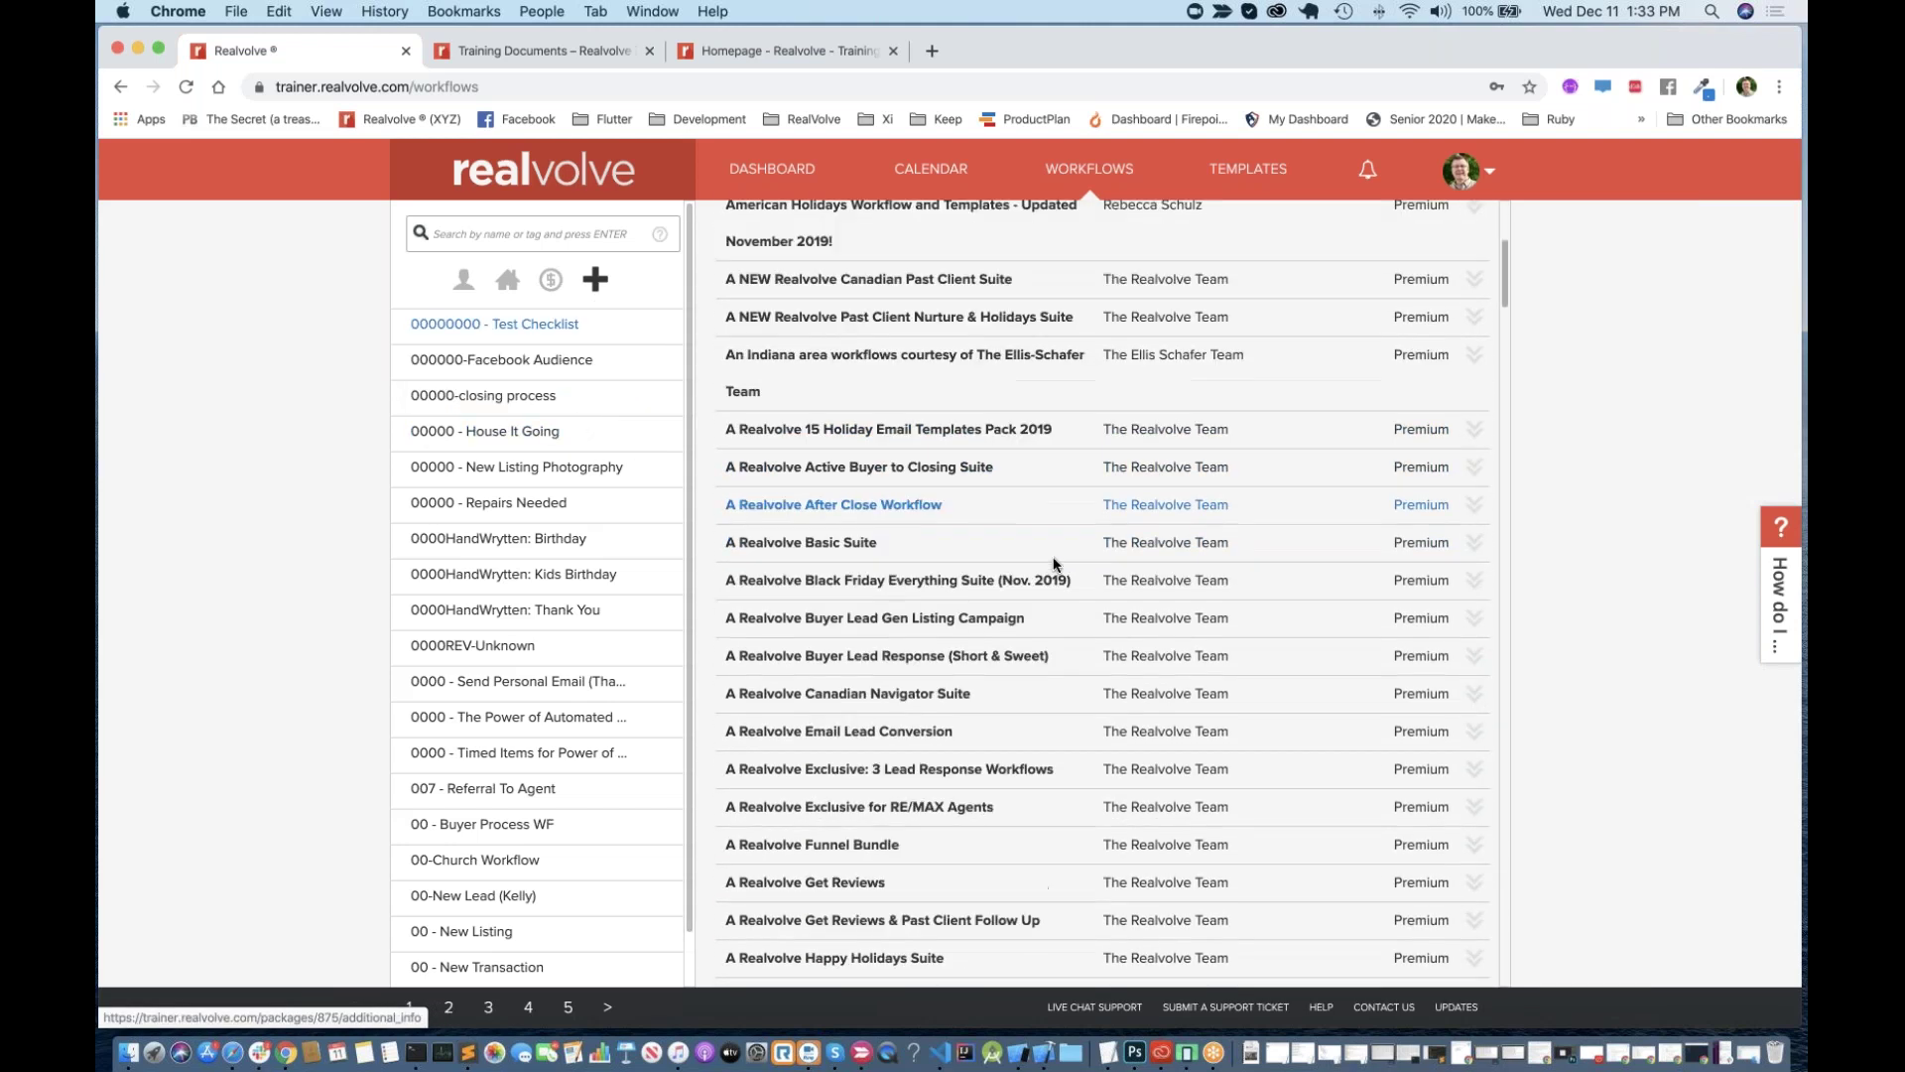
pyautogui.scroll(-20, 1054, 564)
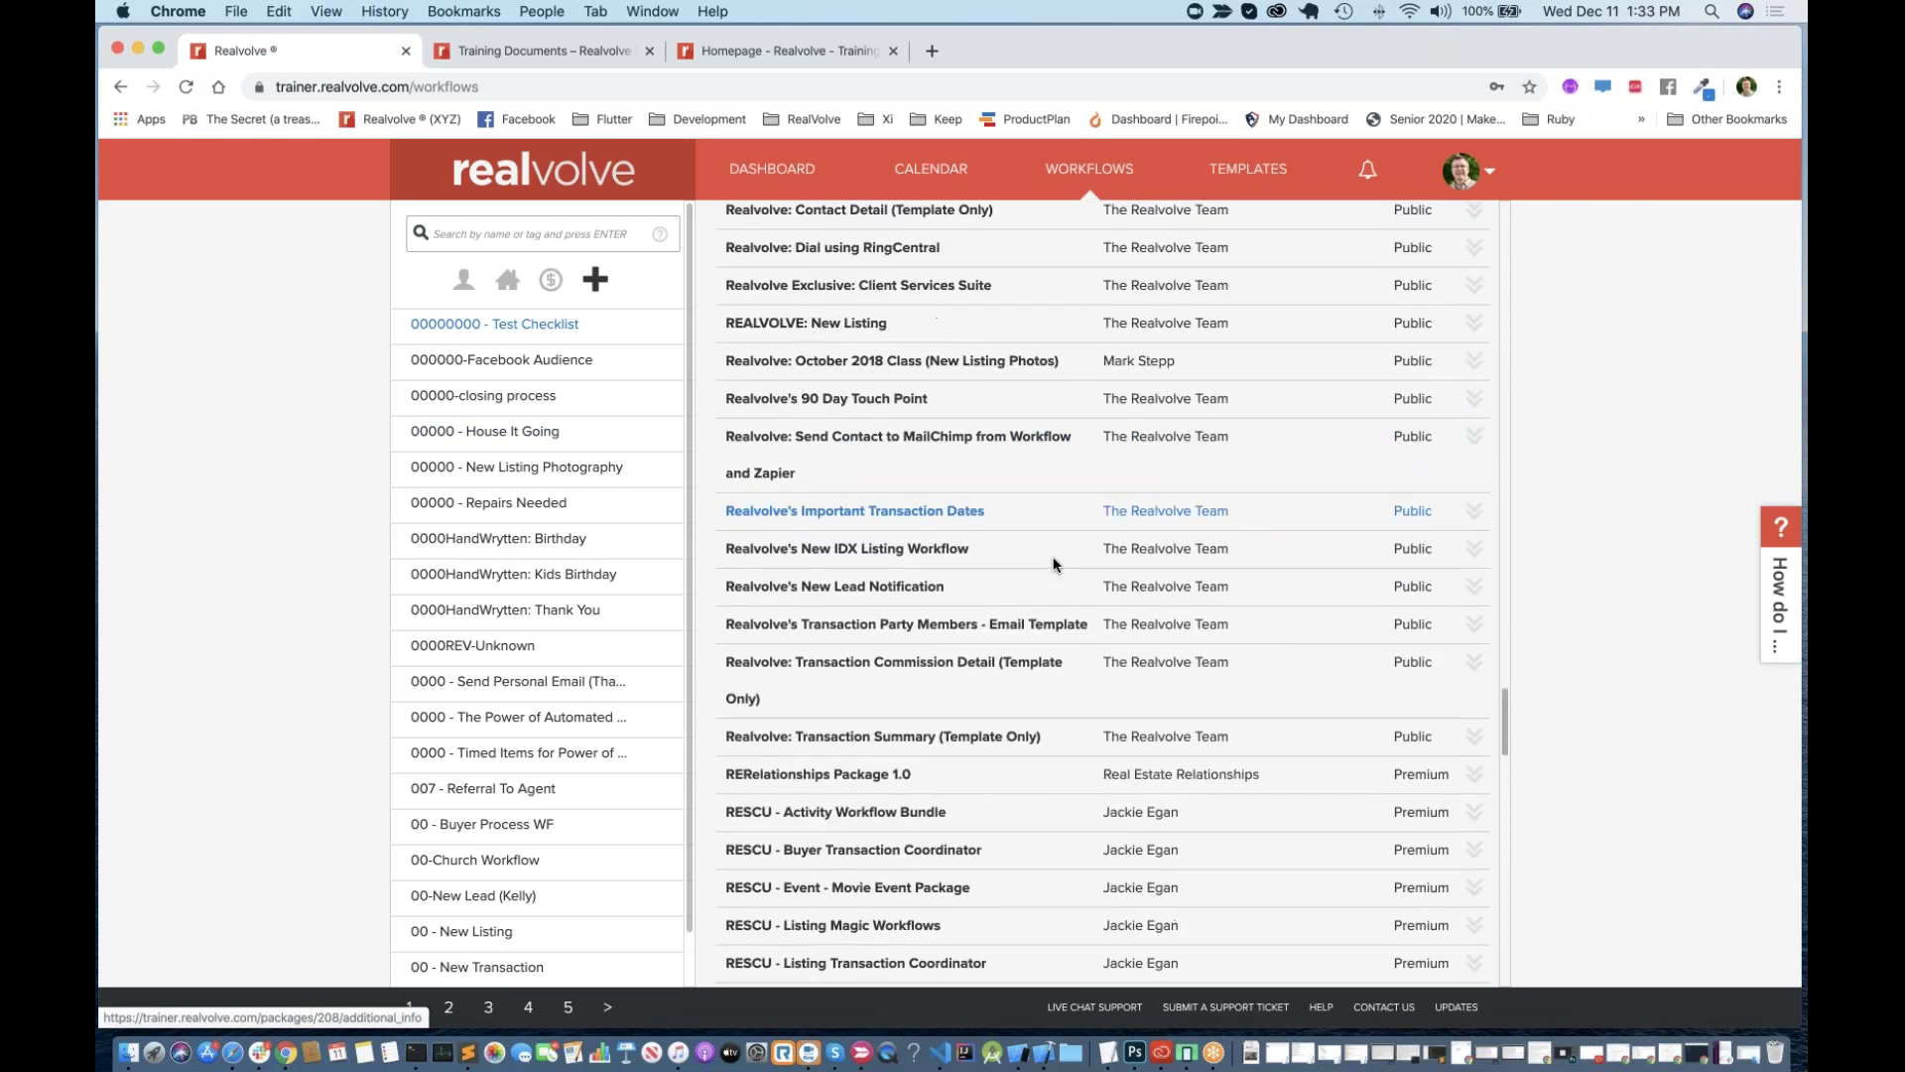
pyautogui.scroll(-3, 1054, 563)
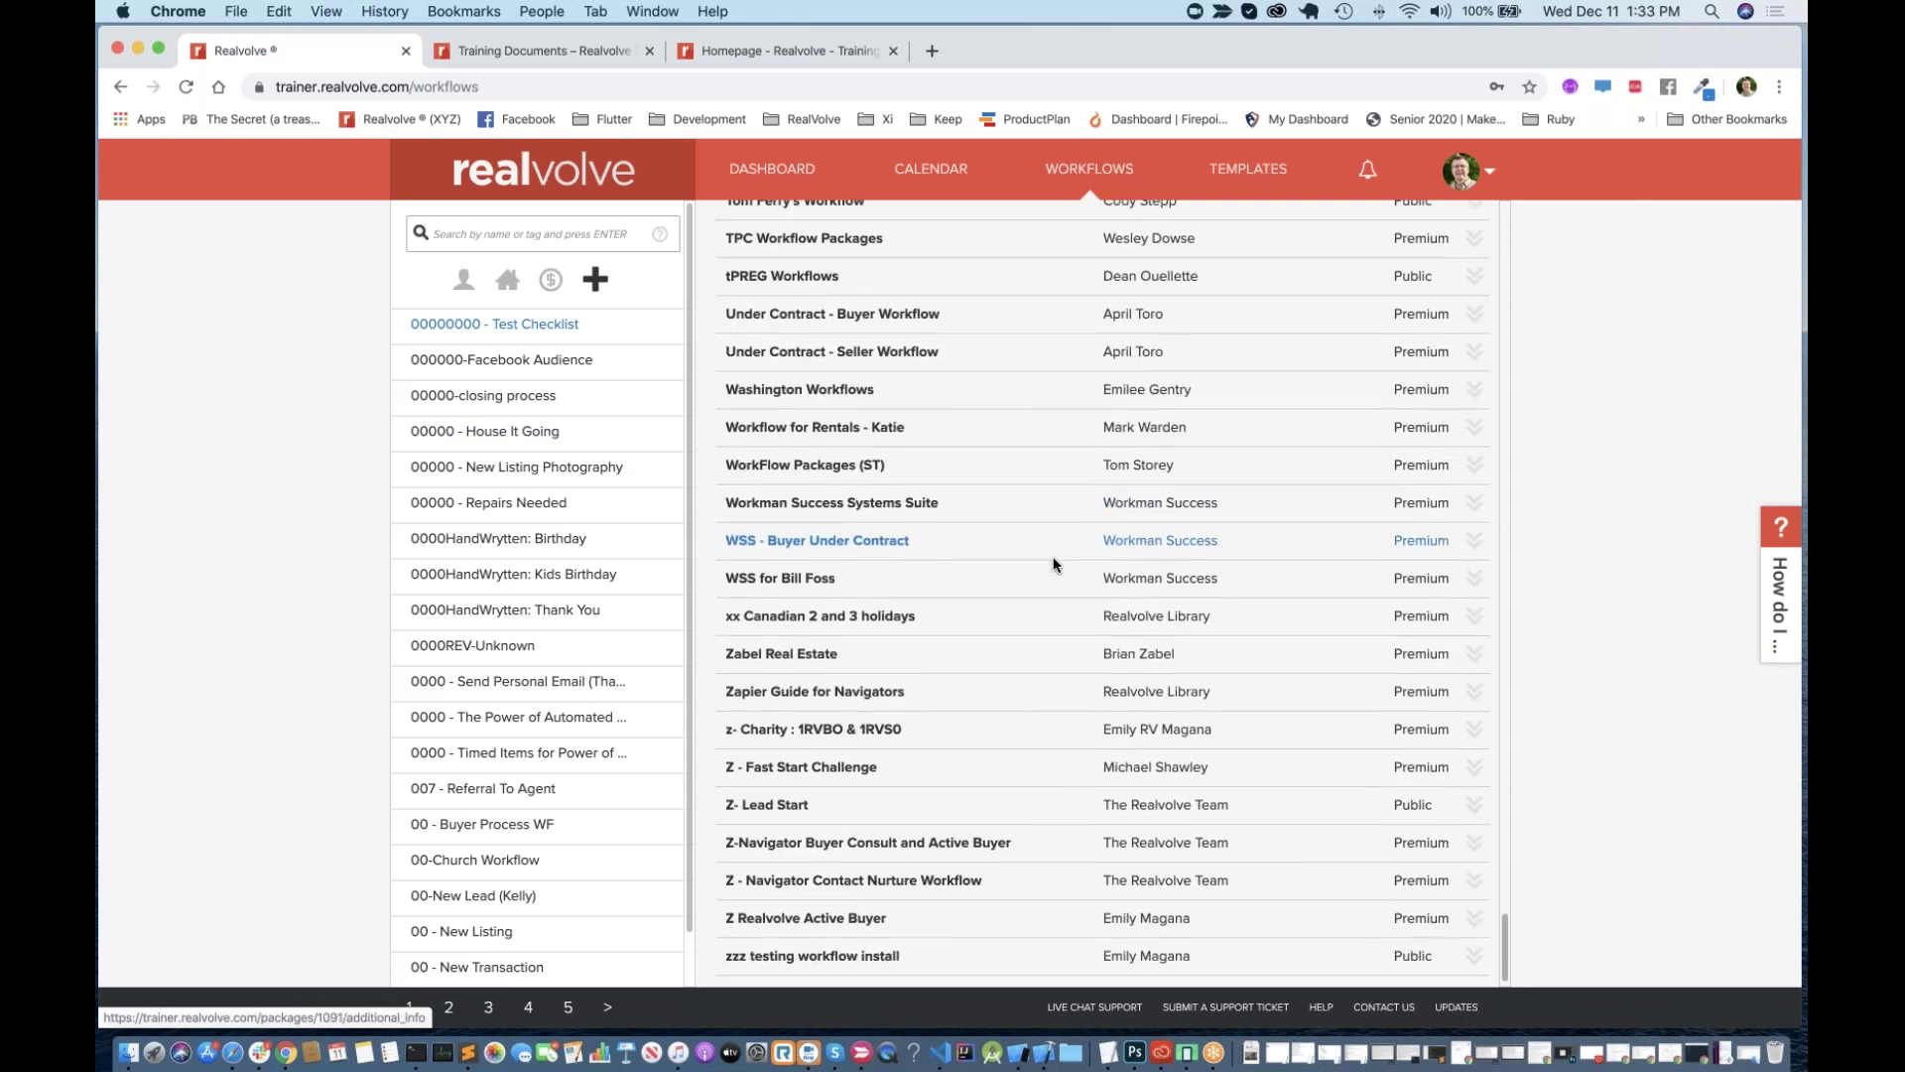
pyautogui.scroll(15, 1055, 564)
pyautogui.scroll(20, 1054, 563)
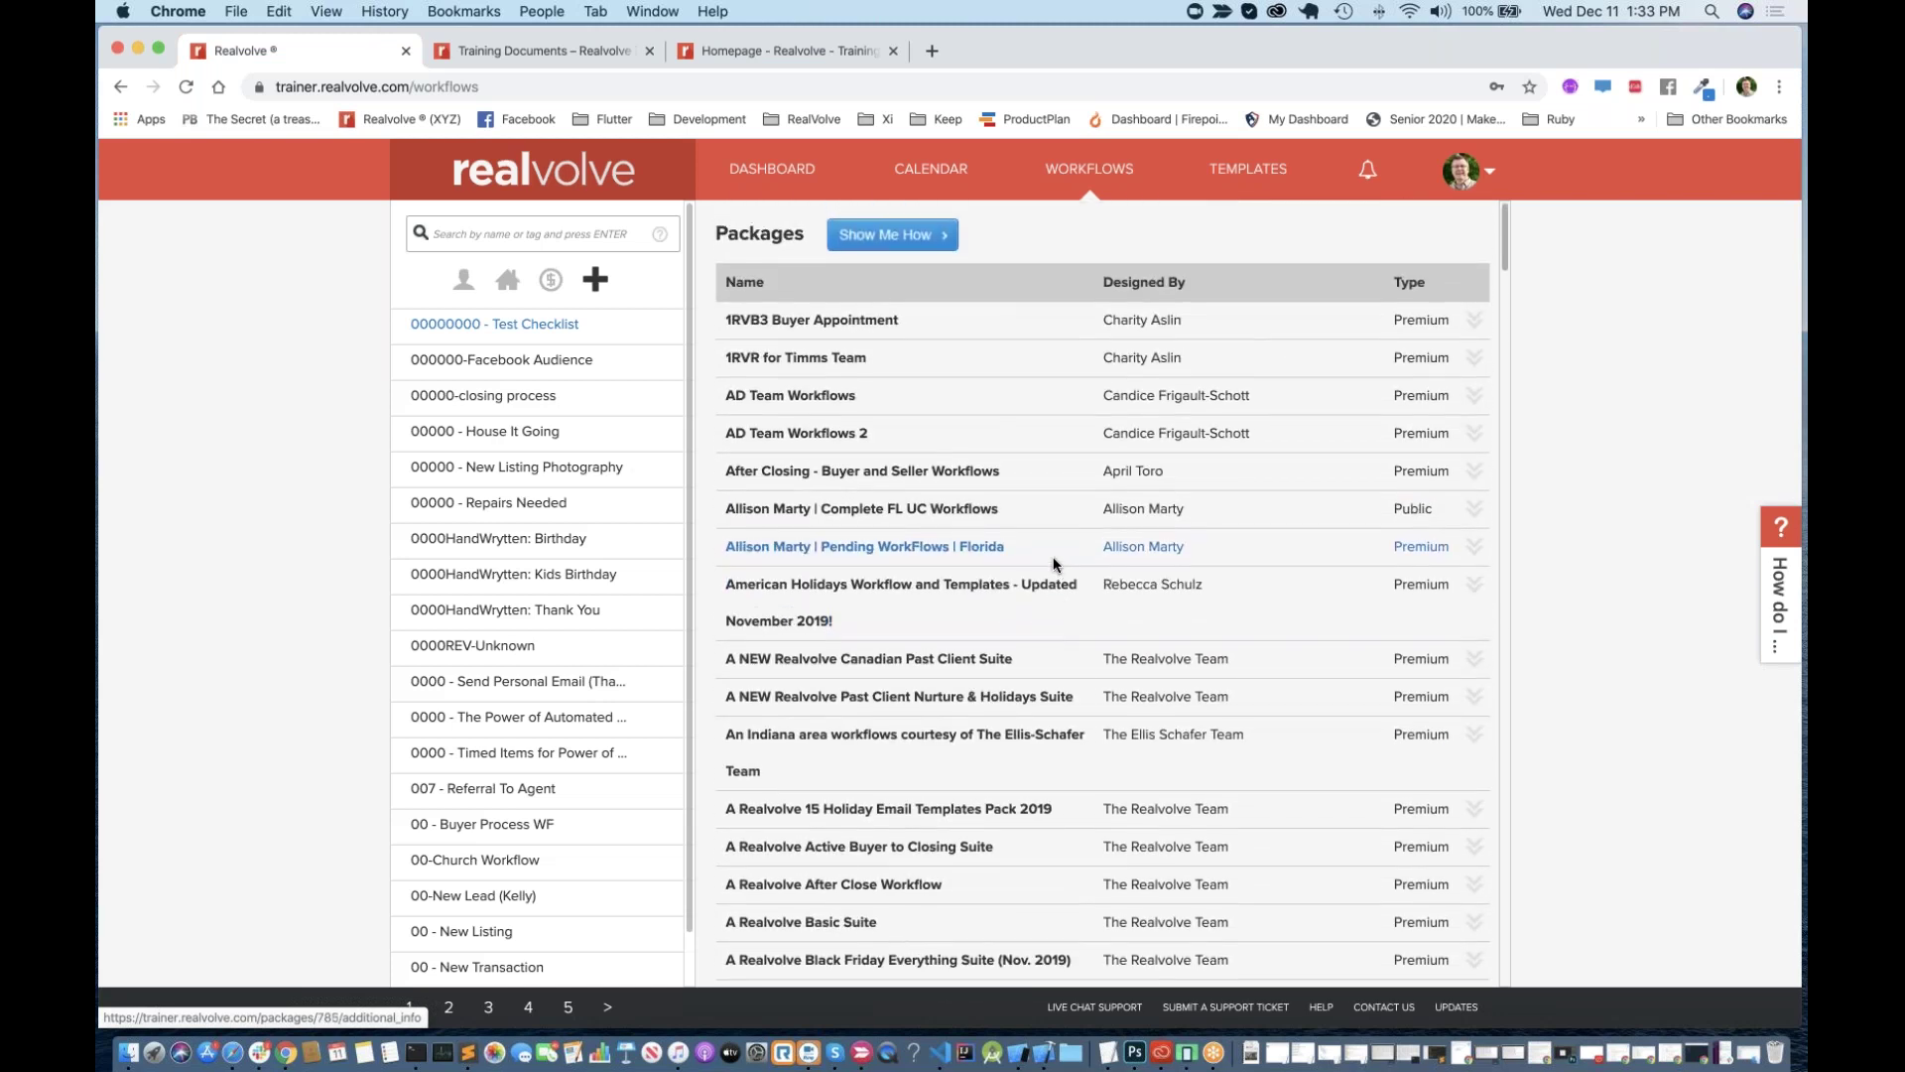
pyautogui.scroll(-2, 1047, 595)
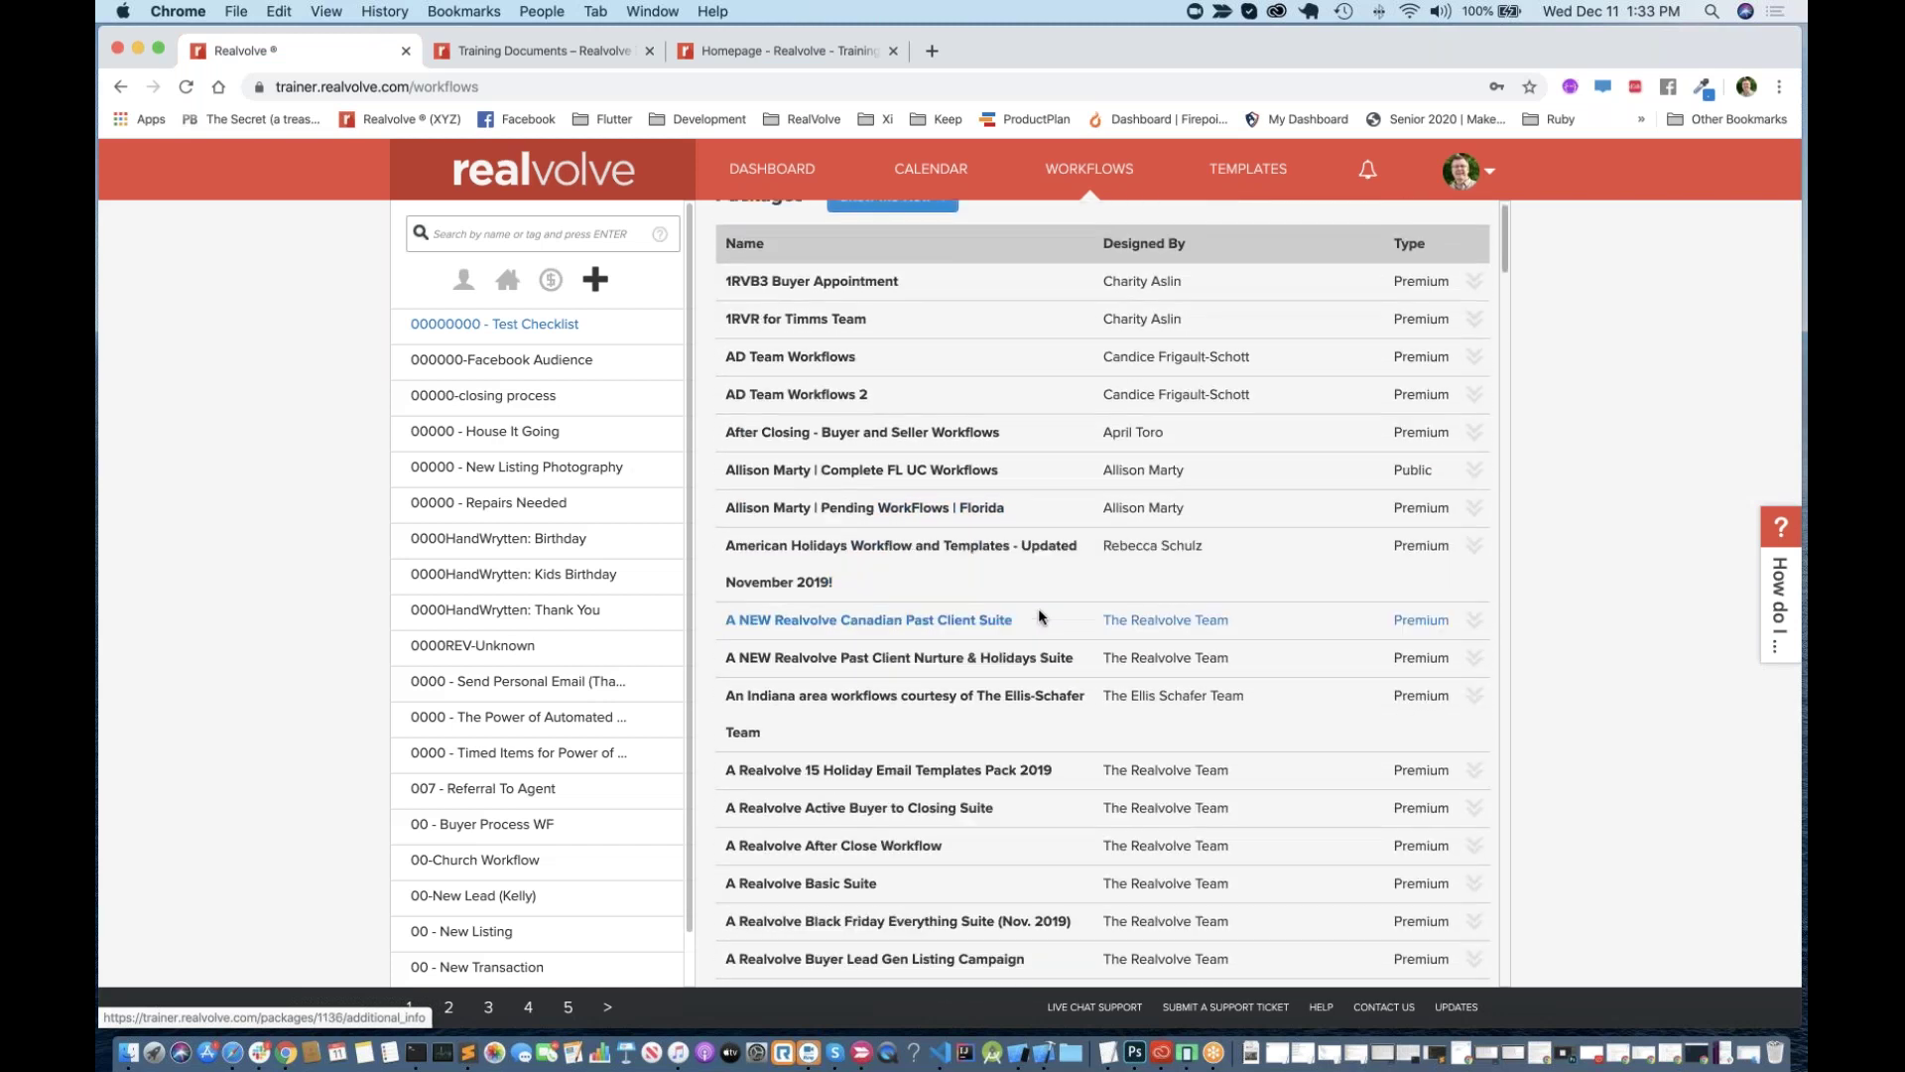
pyautogui.scroll(1, 1042, 616)
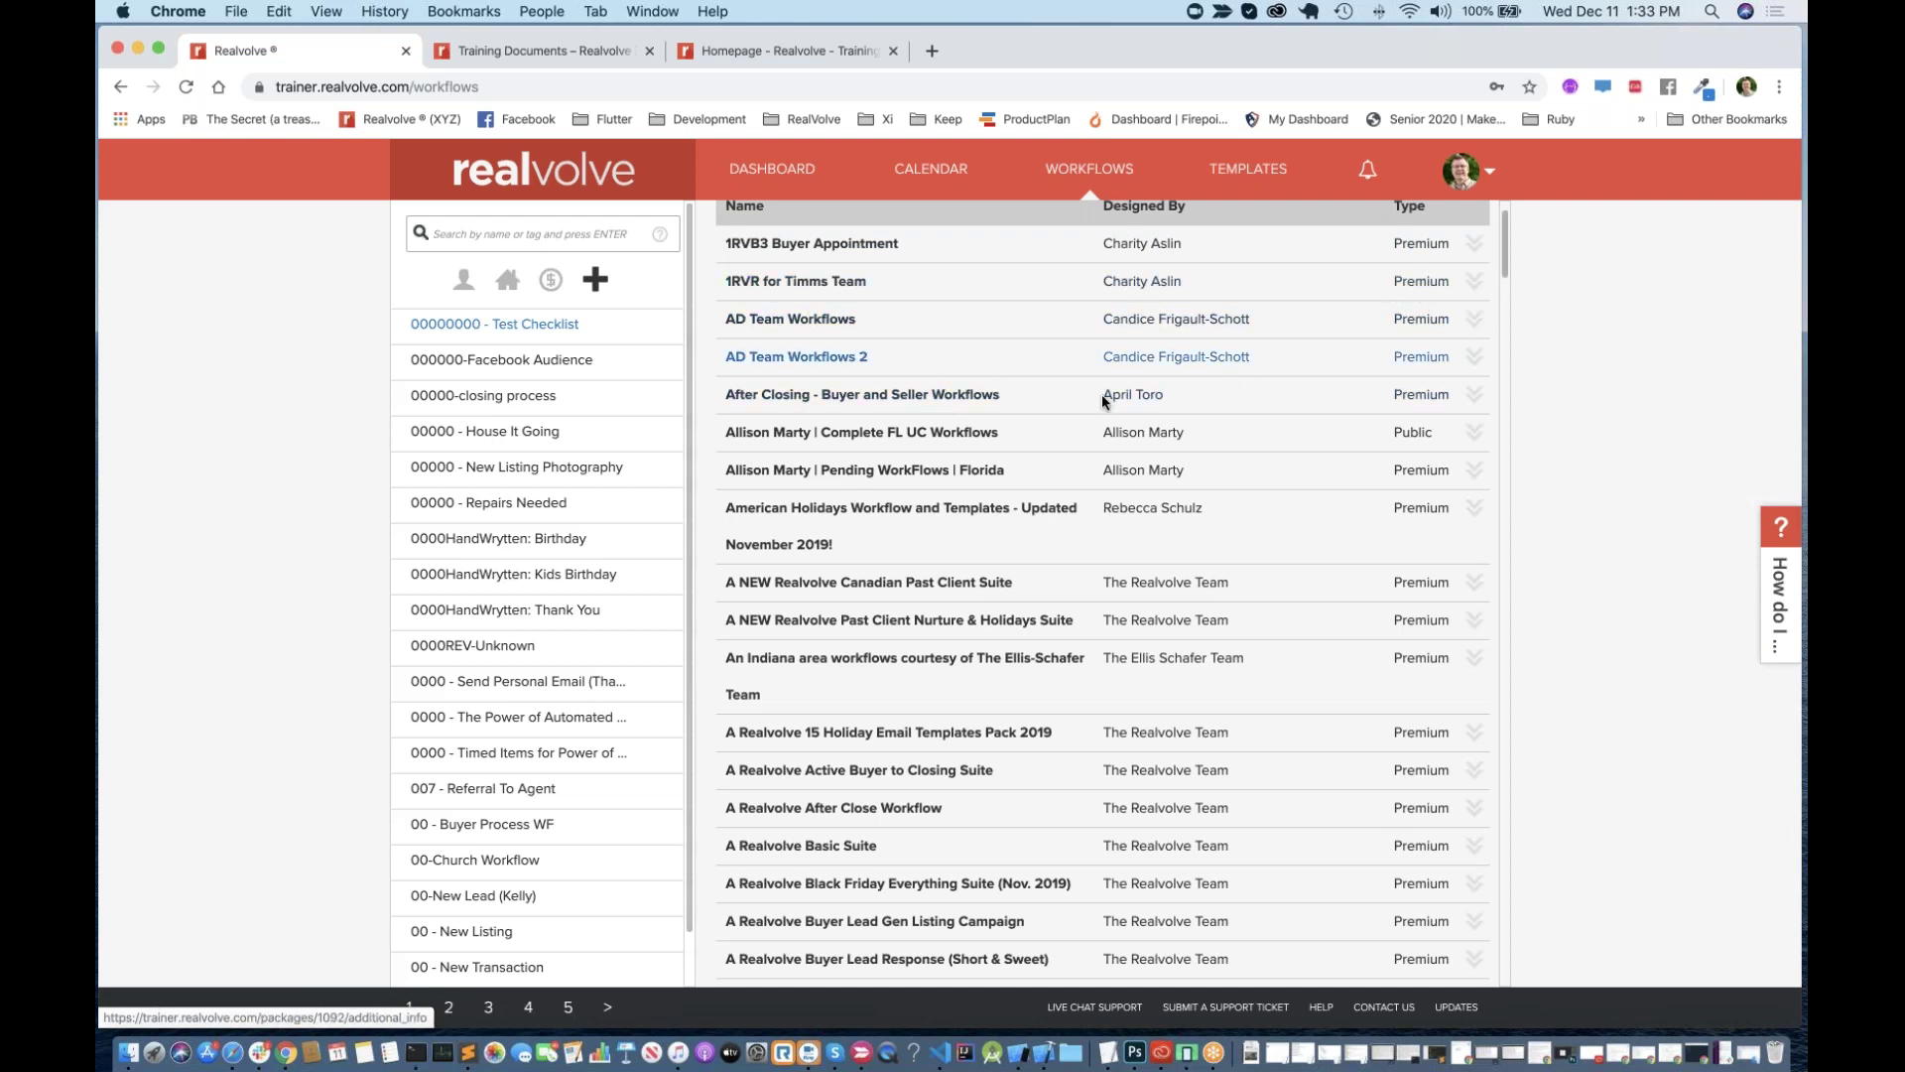
# Step: Peek at AD Team Workflows 2, then expand After Closing - Buyer and Seller Workflows (2 workflows, 23 activities, $50)
pyautogui.click(1474, 358)
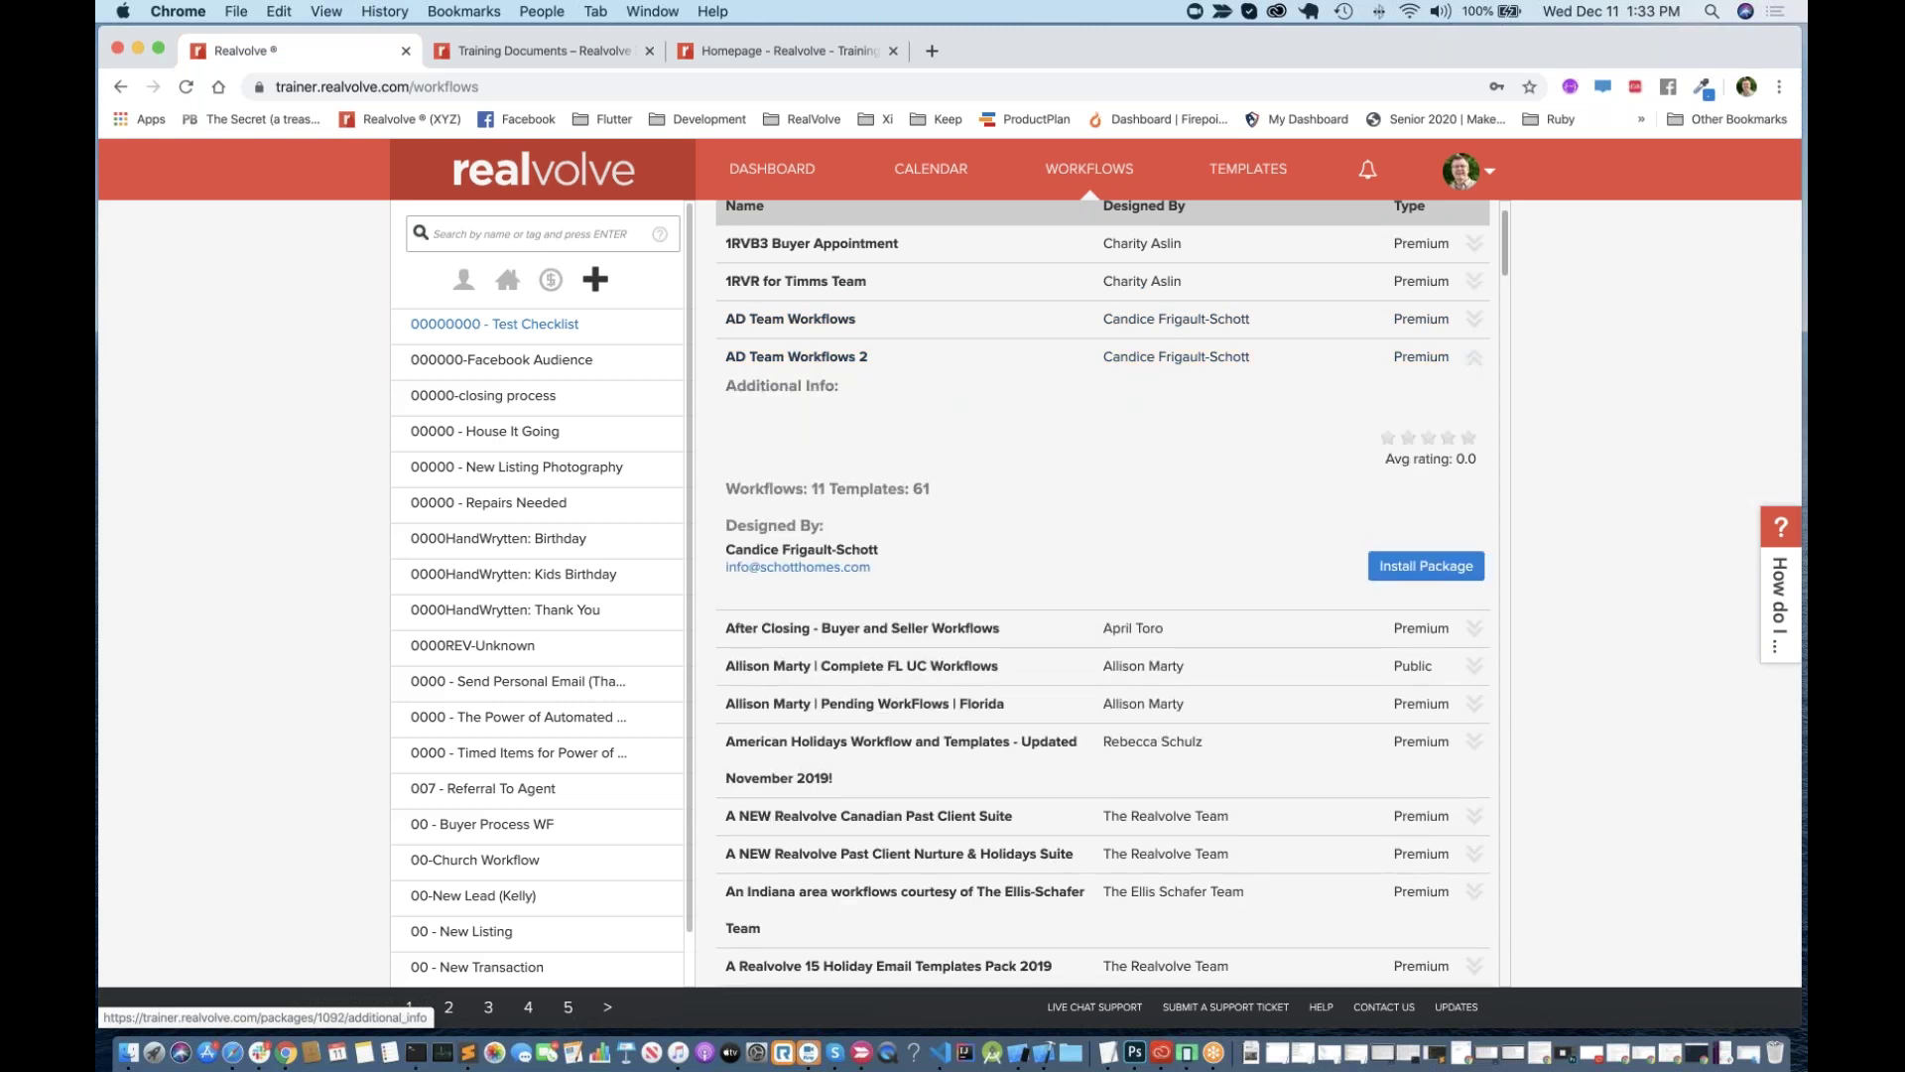
pyautogui.click(1474, 359)
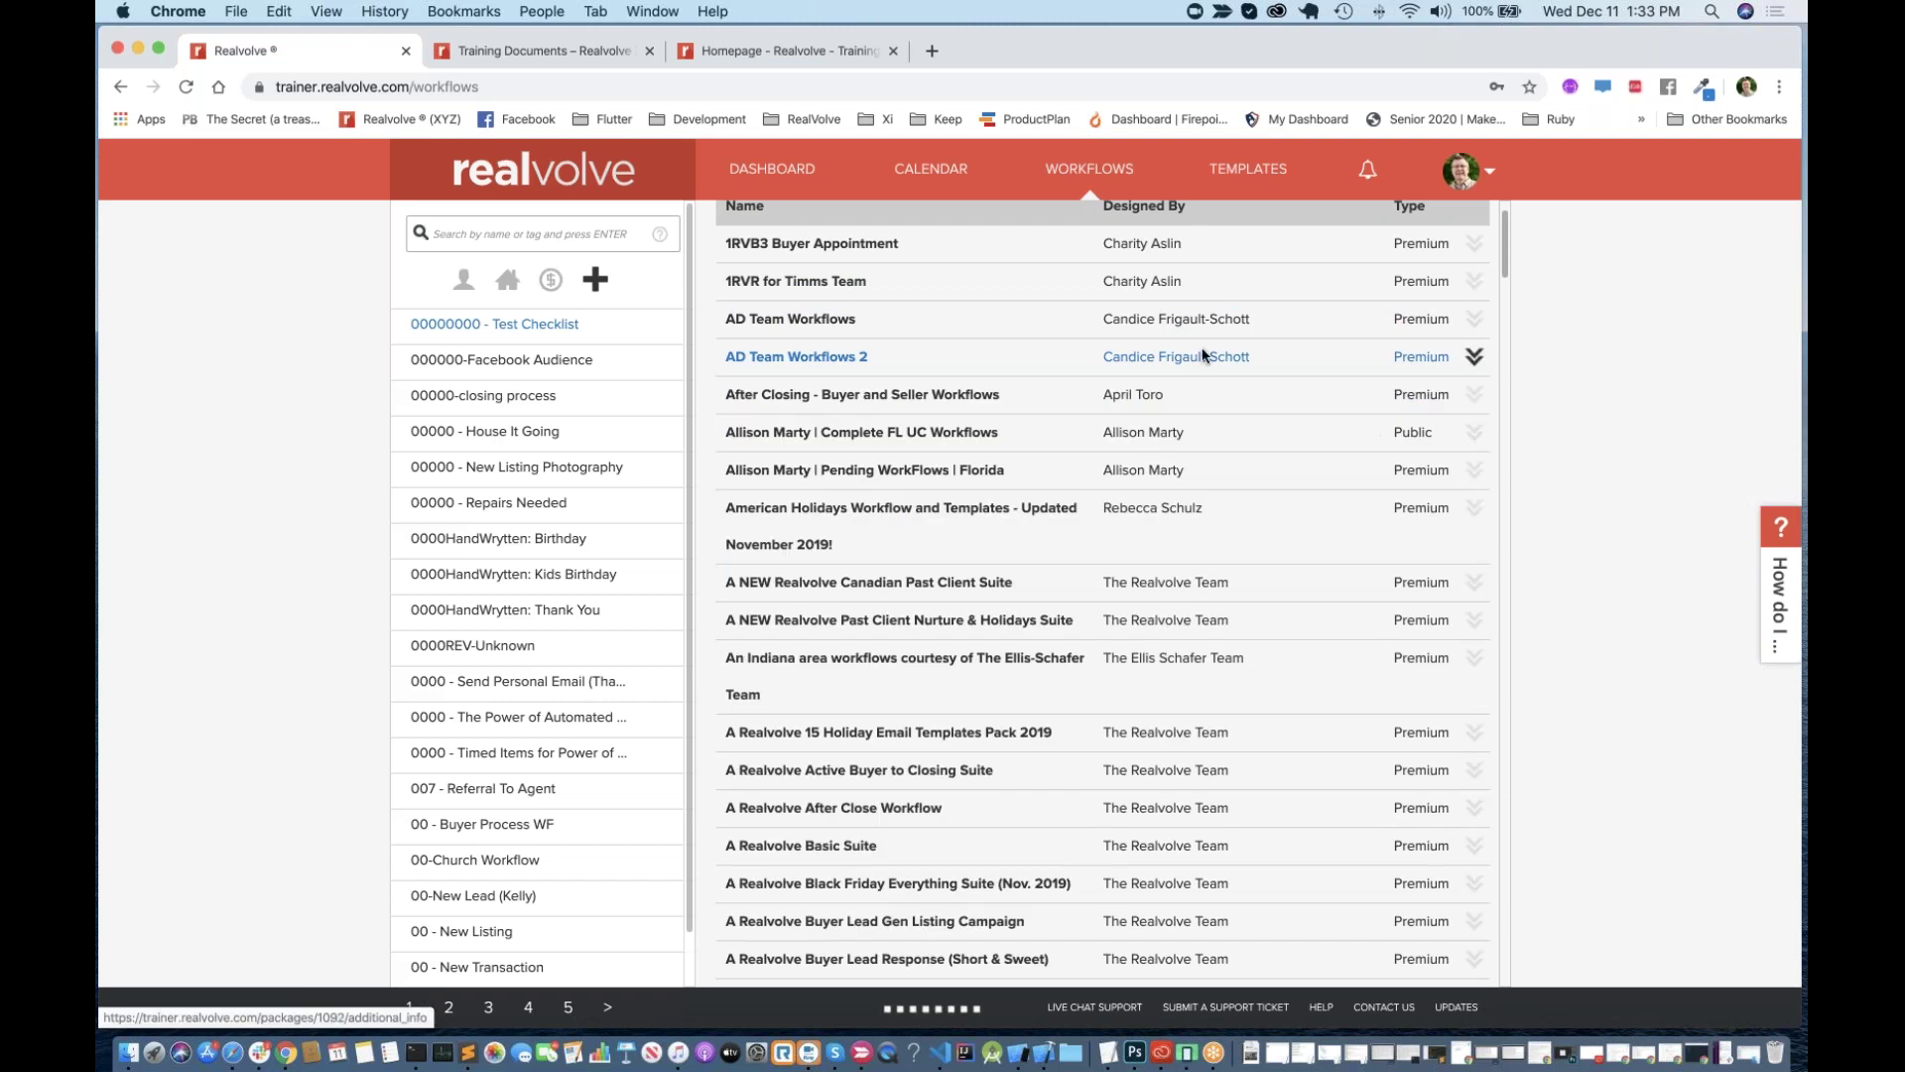
pyautogui.click(1475, 396)
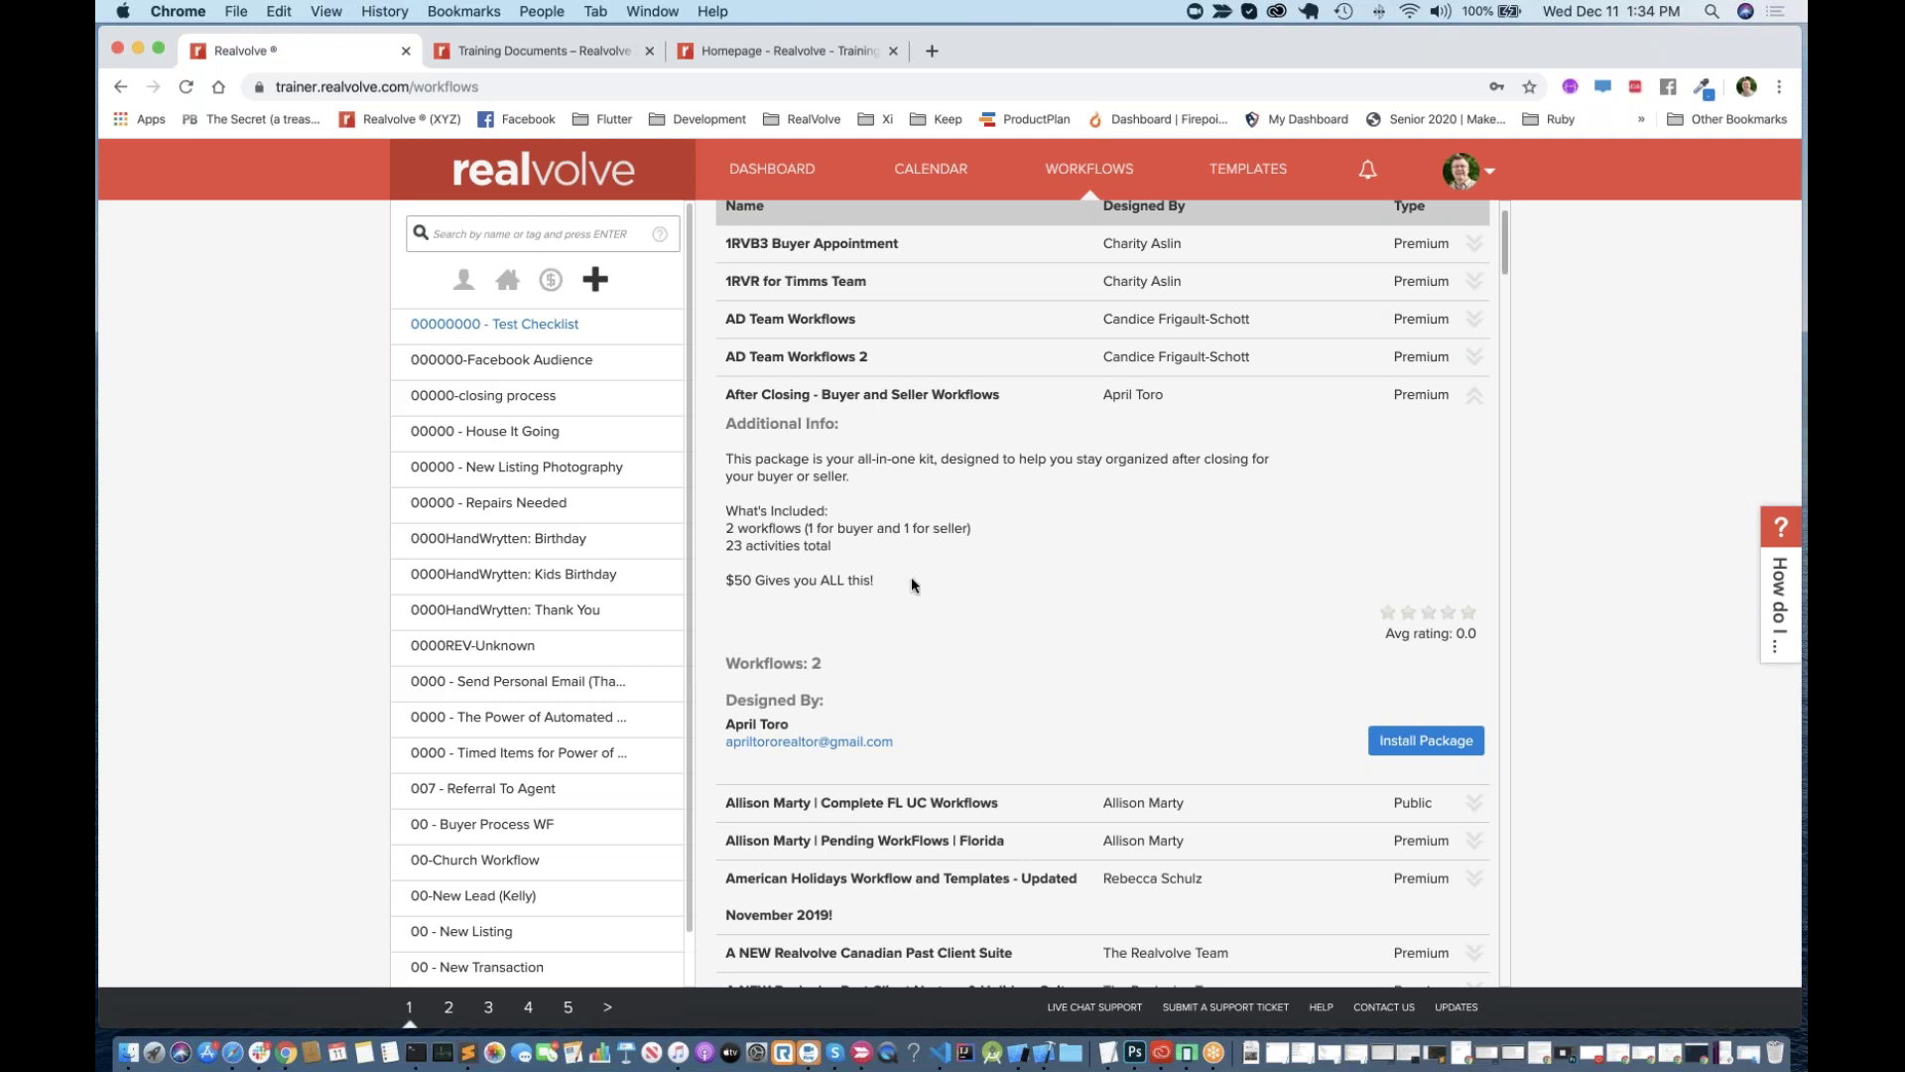
# Step: Close the After Closing details, read Complete FL UC Workflows' info, and return to the Workflow Editor
pyautogui.click(1427, 744)
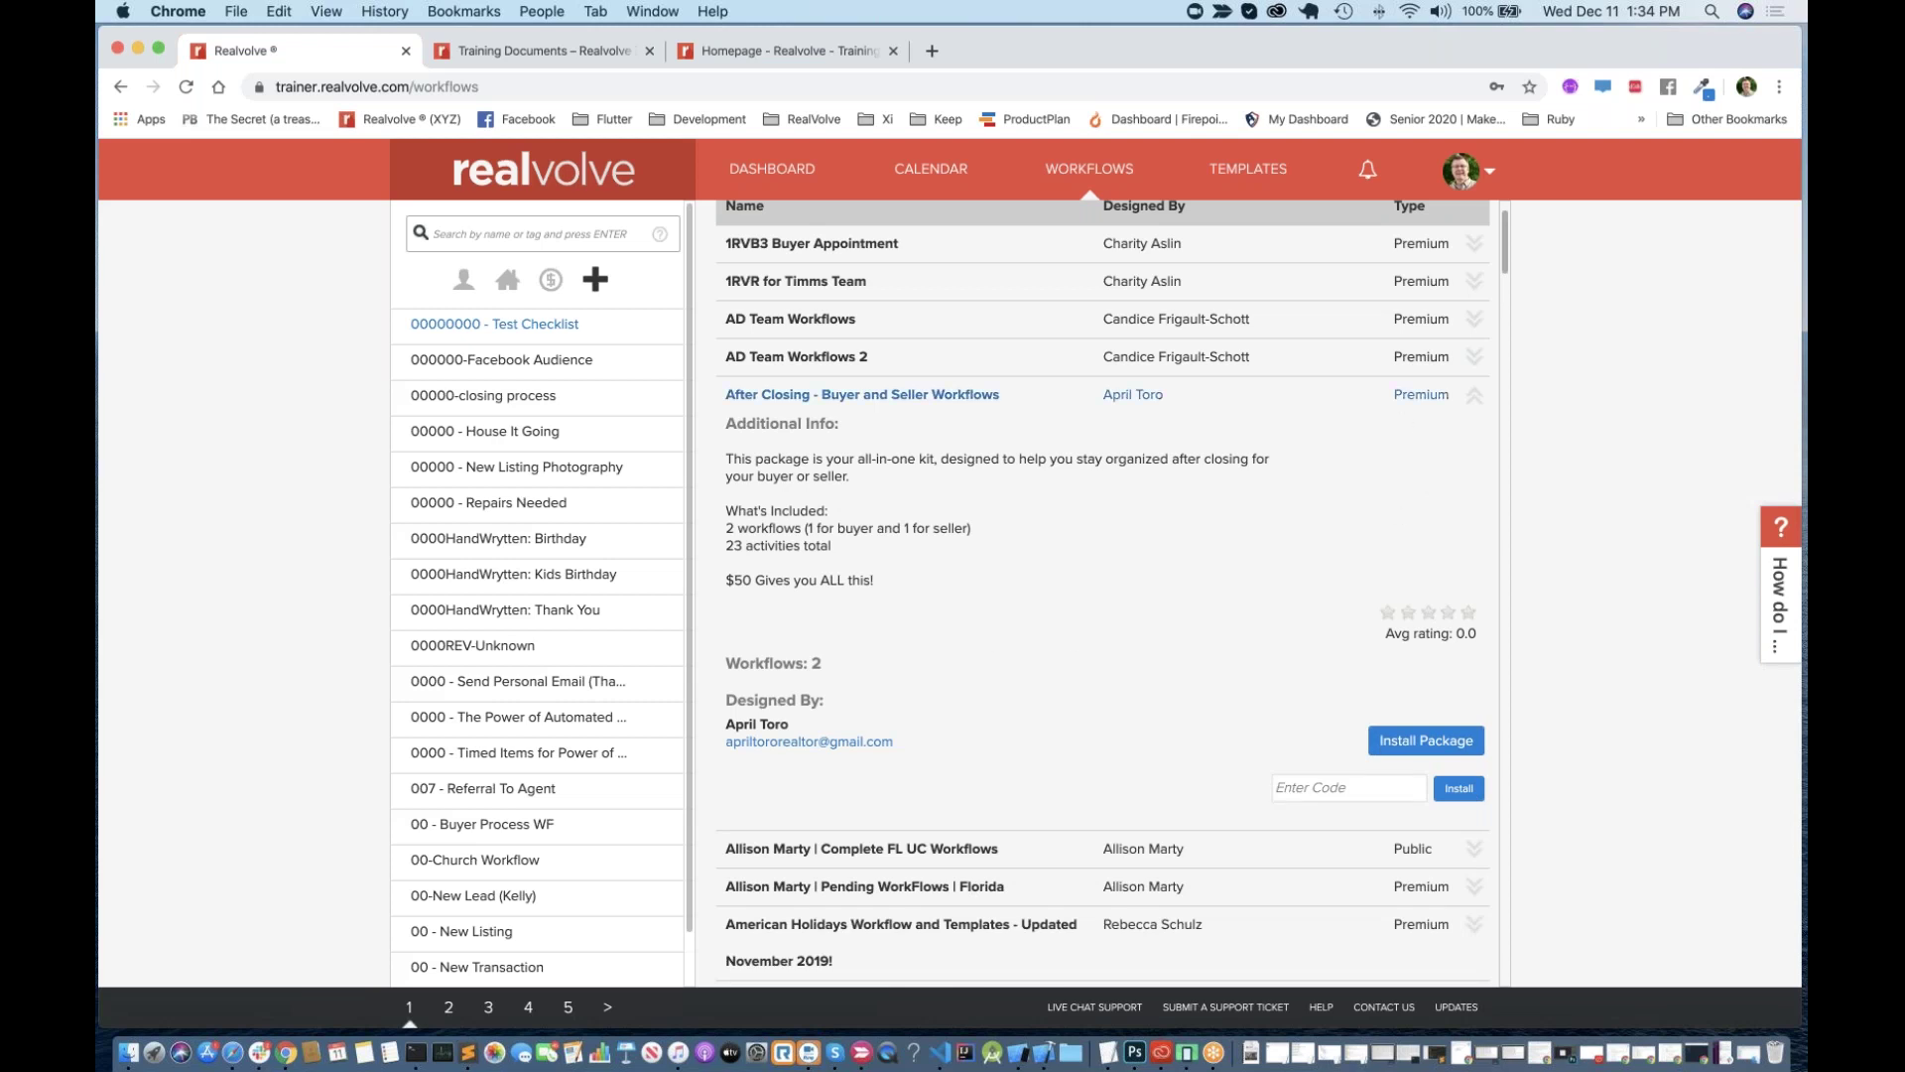
pyautogui.click(1472, 397)
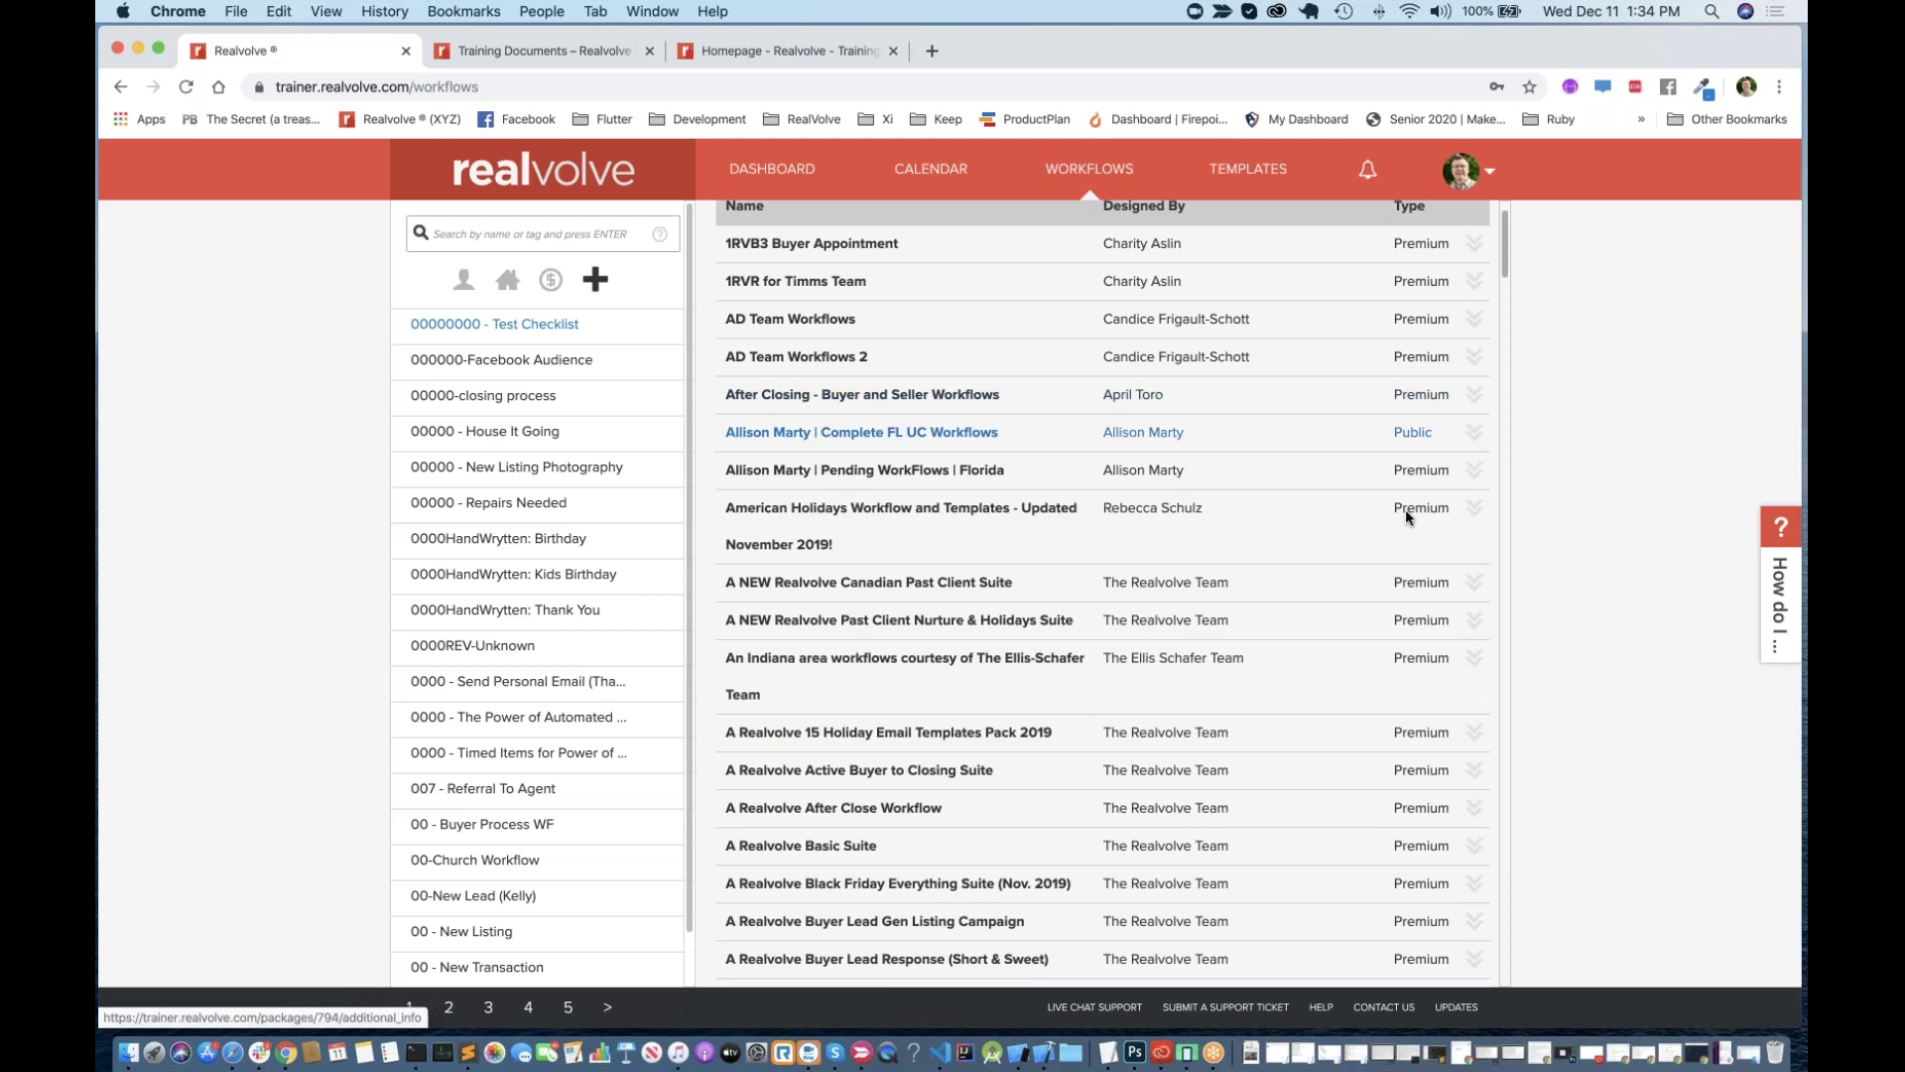
pyautogui.click(1472, 431)
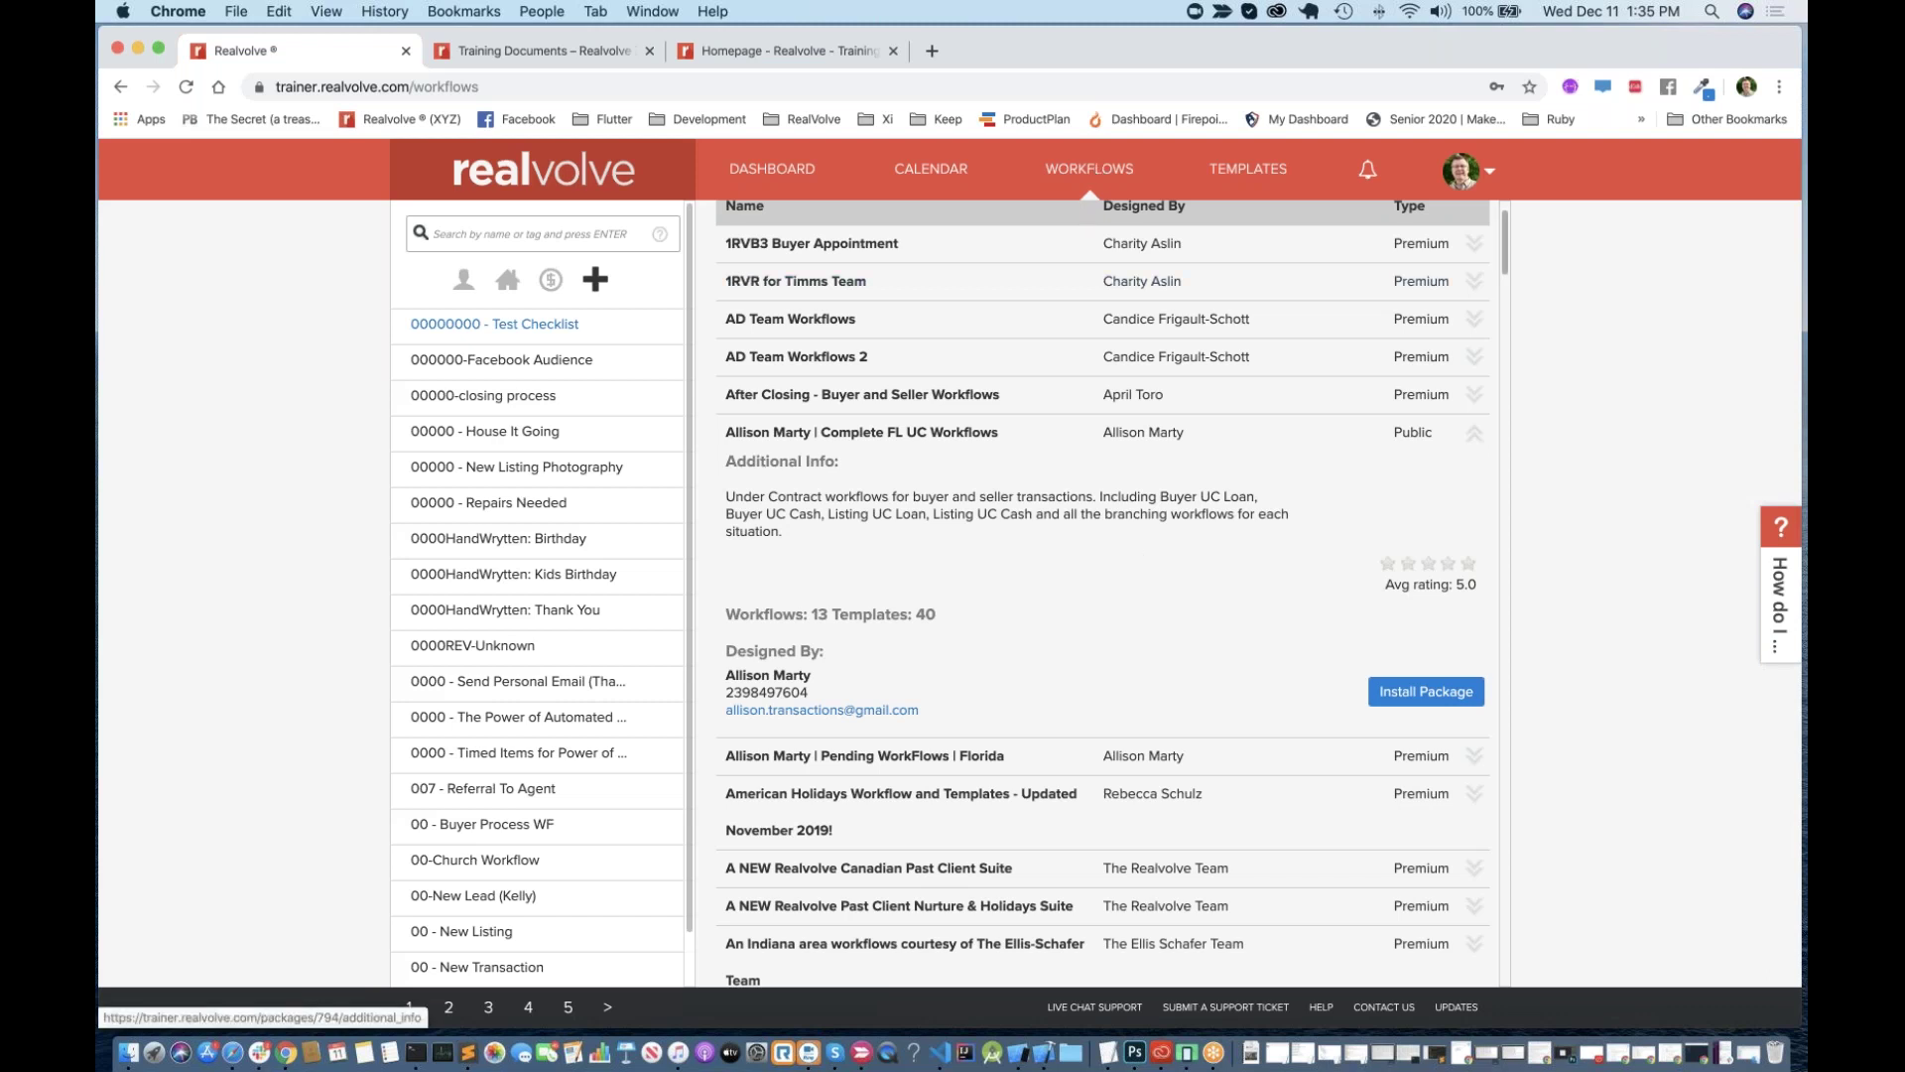
pyautogui.scroll(2, 1101, 595)
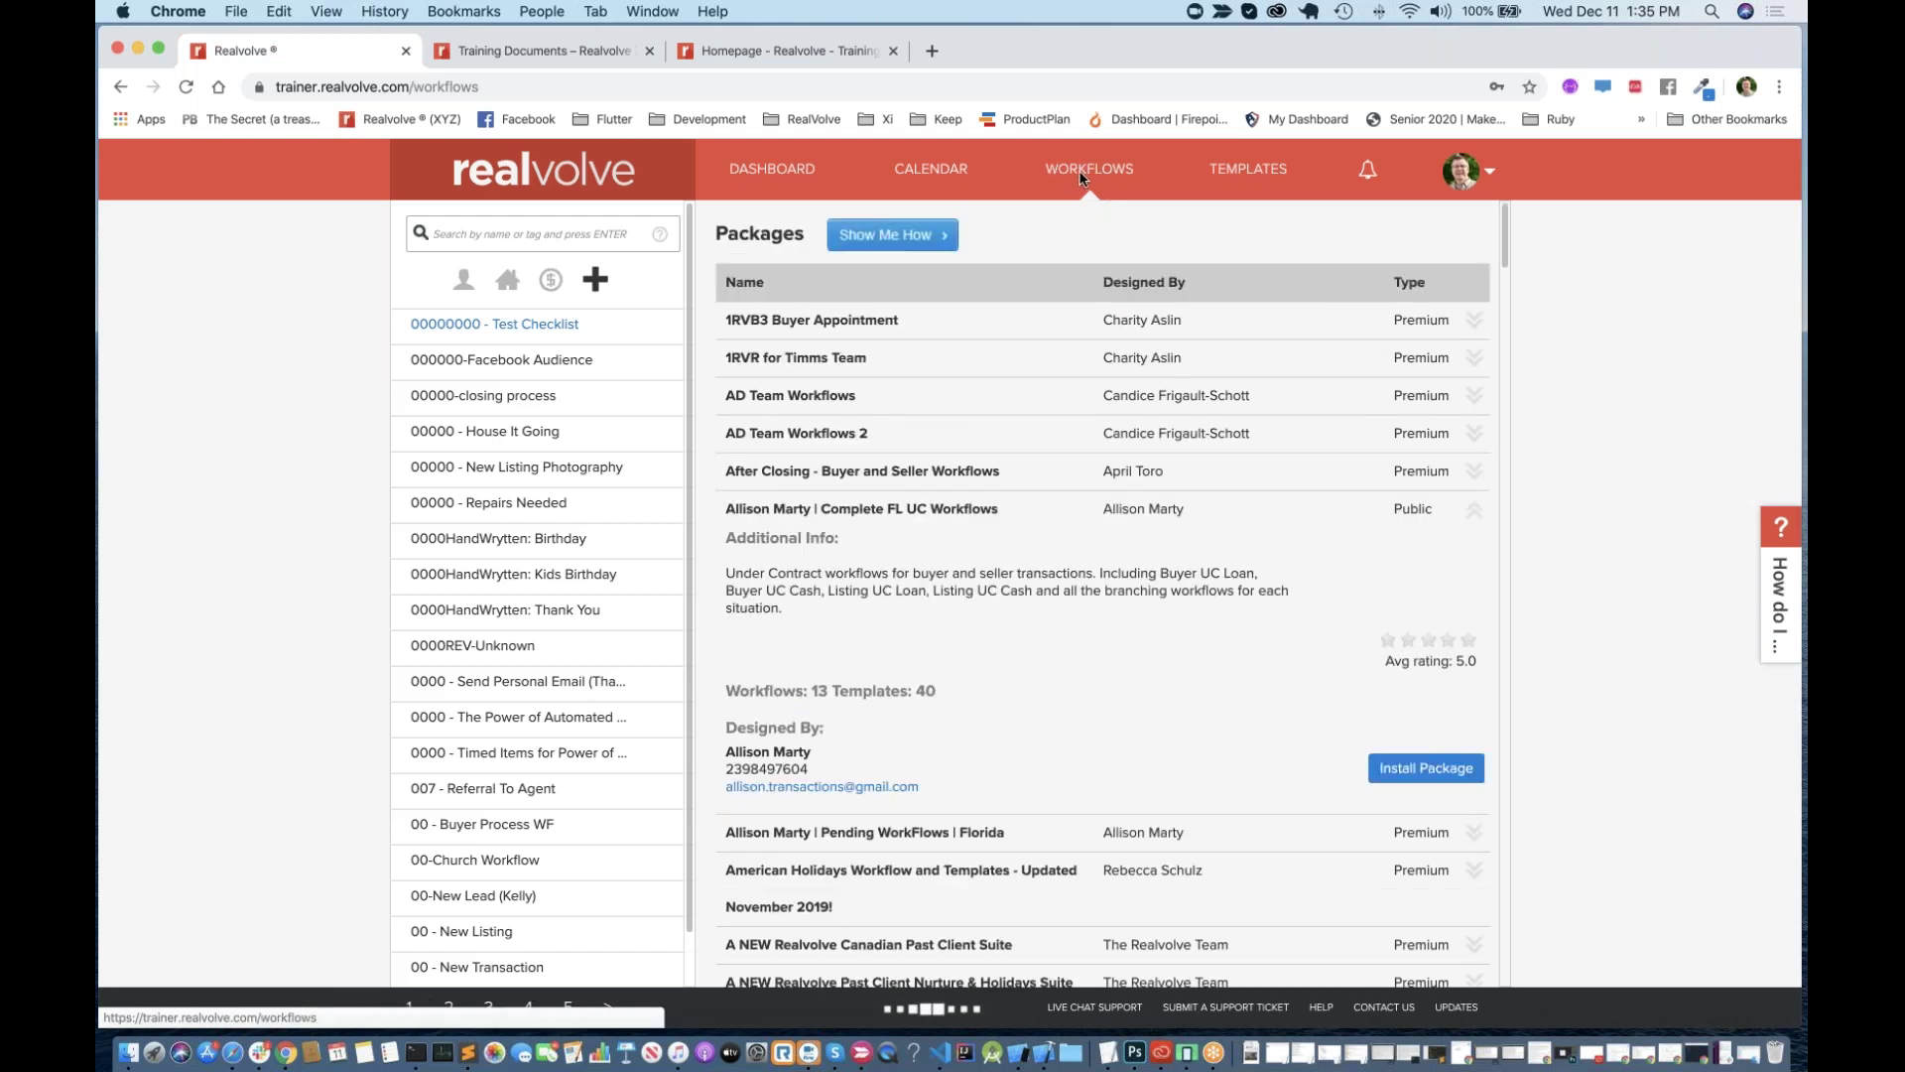
pyautogui.click(1086, 174)
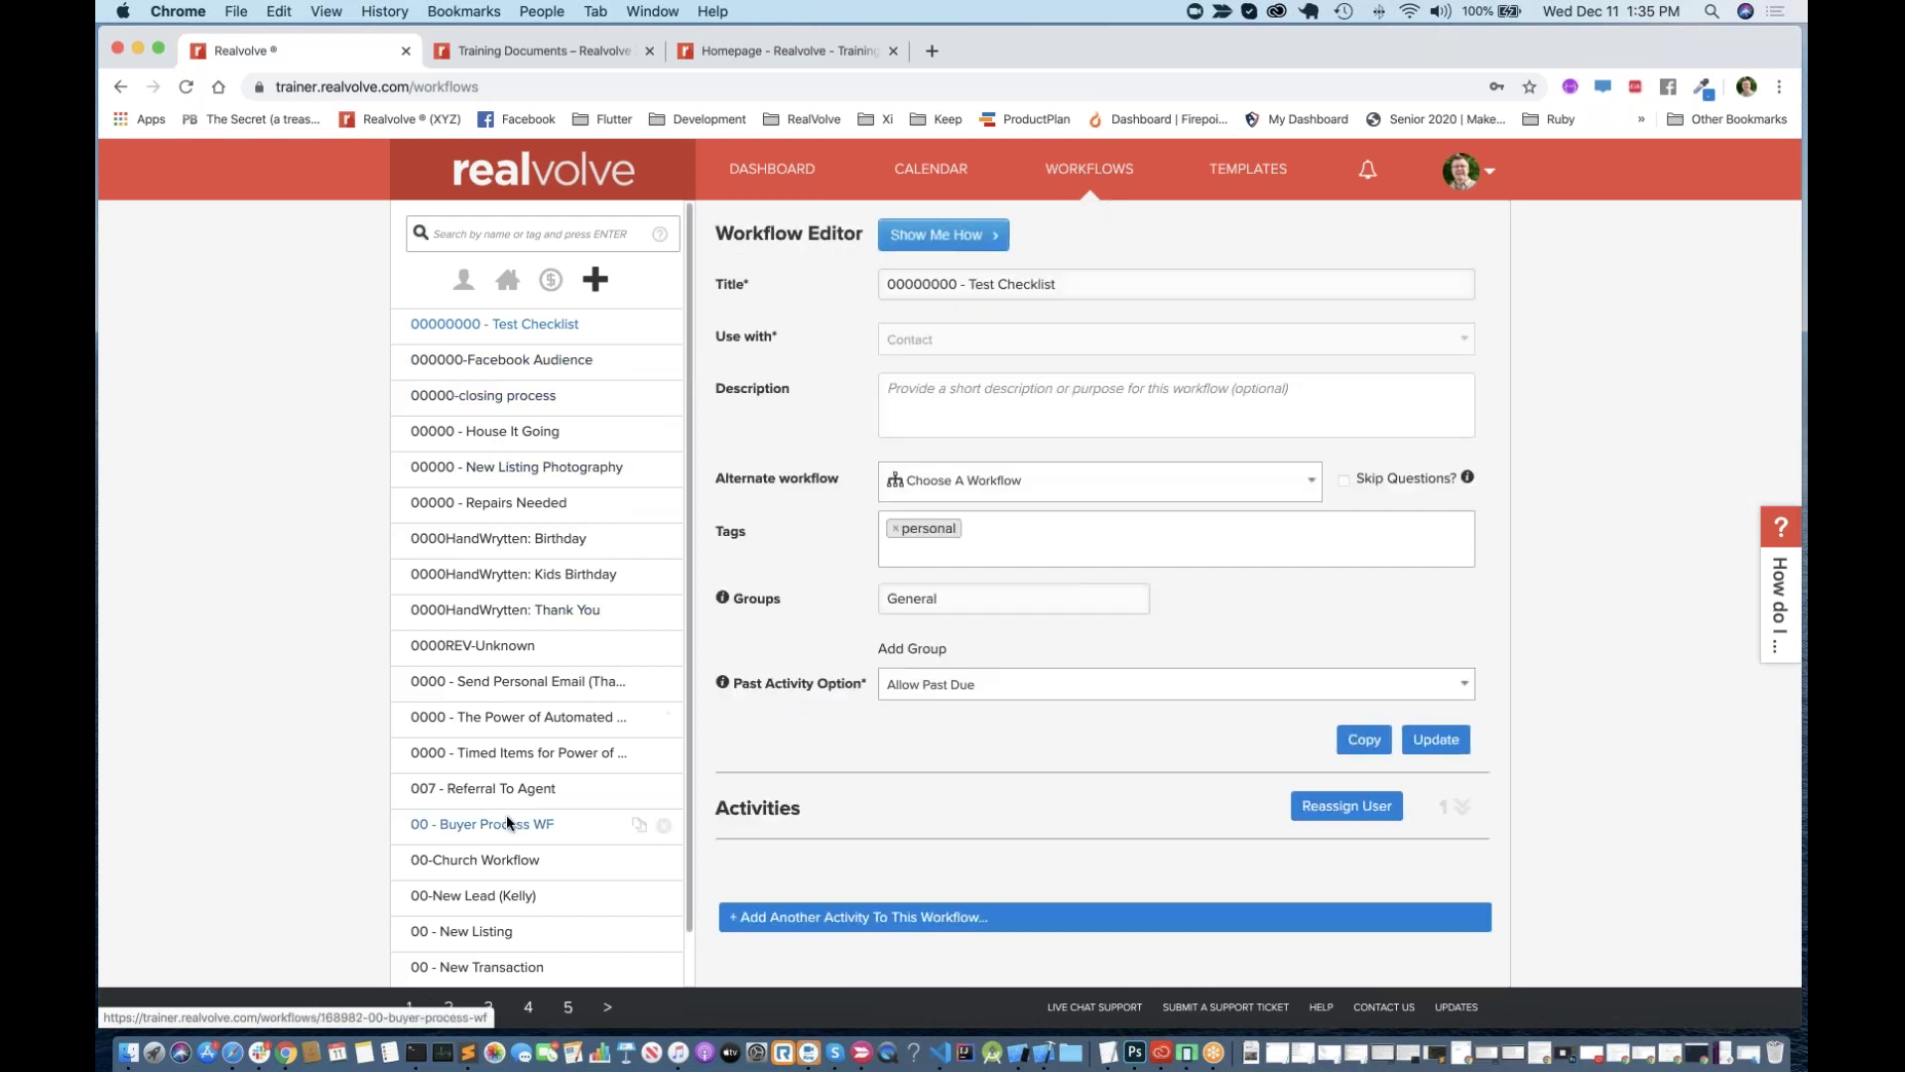
# Step: Filter the workflow list to contact workflows and page through to page 3
pyautogui.scroll(-2, 512, 595)
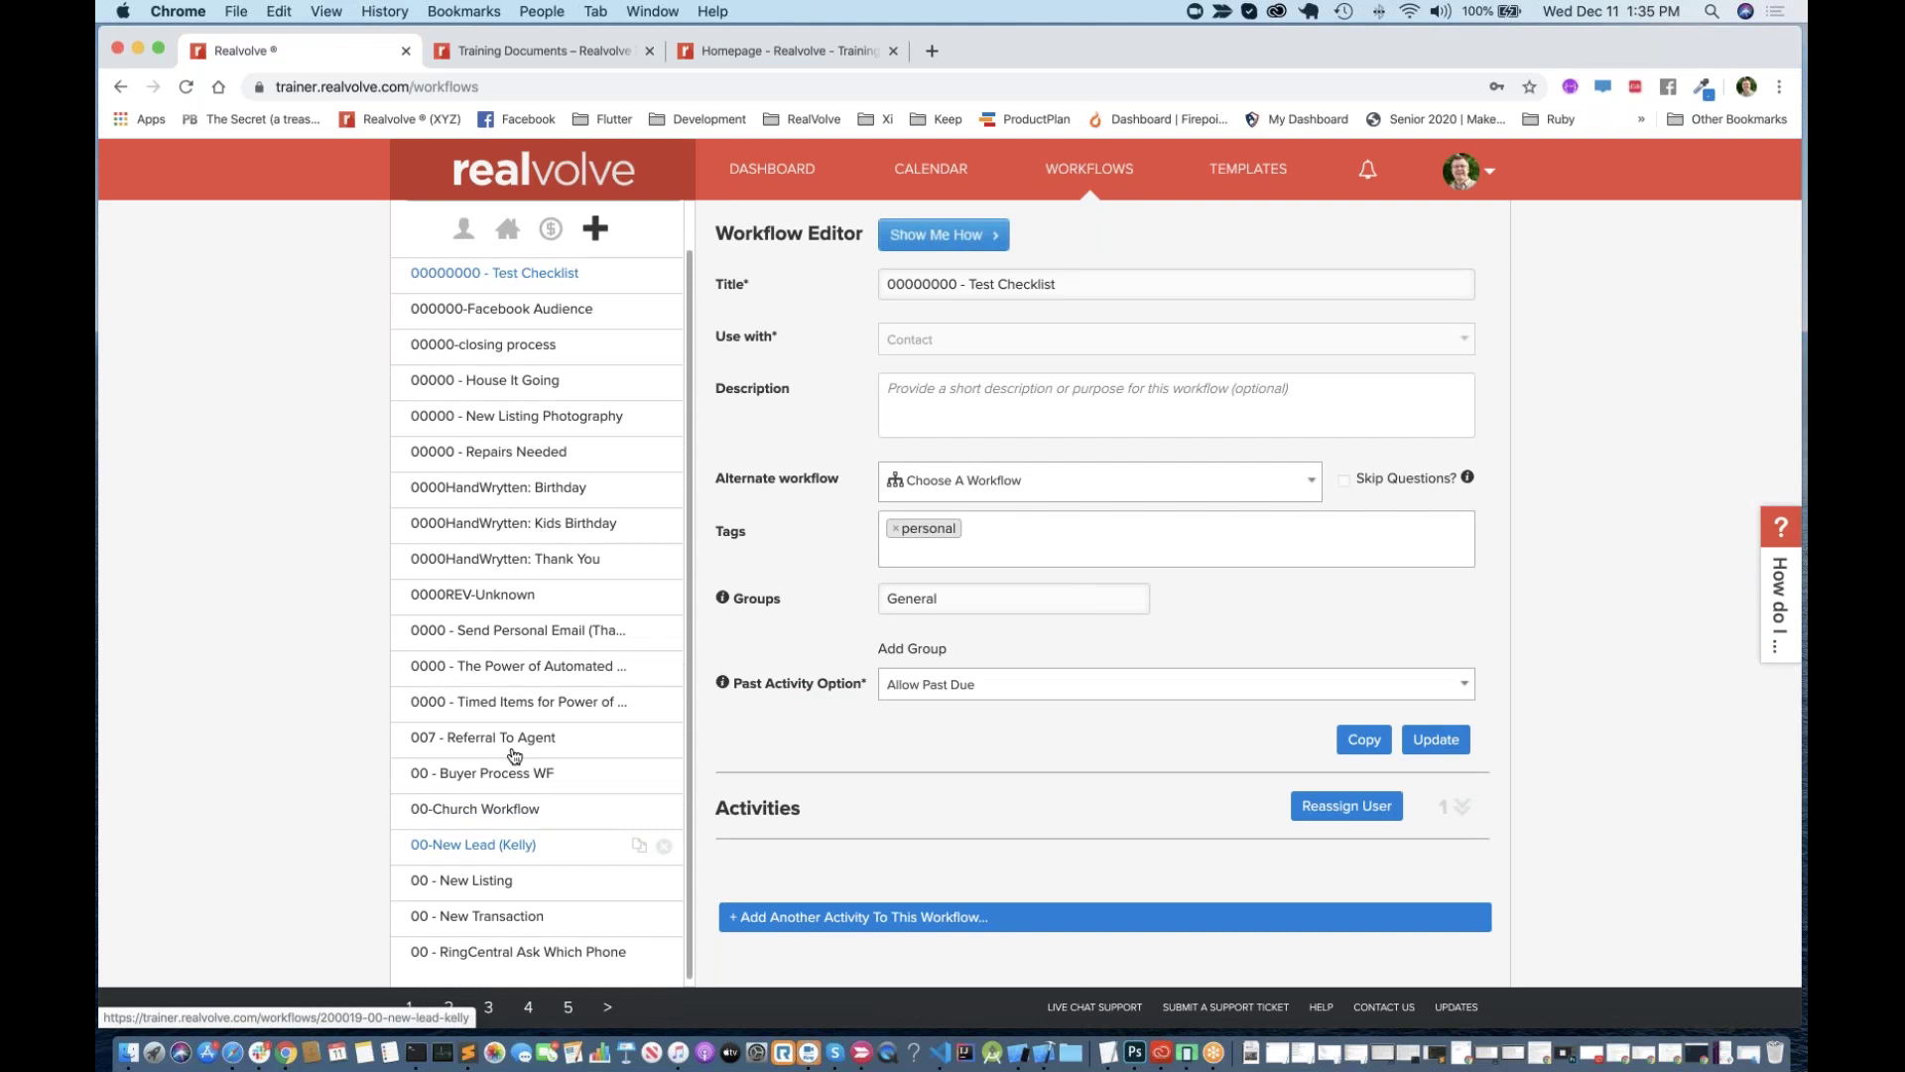
pyautogui.scroll(2, 512, 452)
pyautogui.click(455, 285)
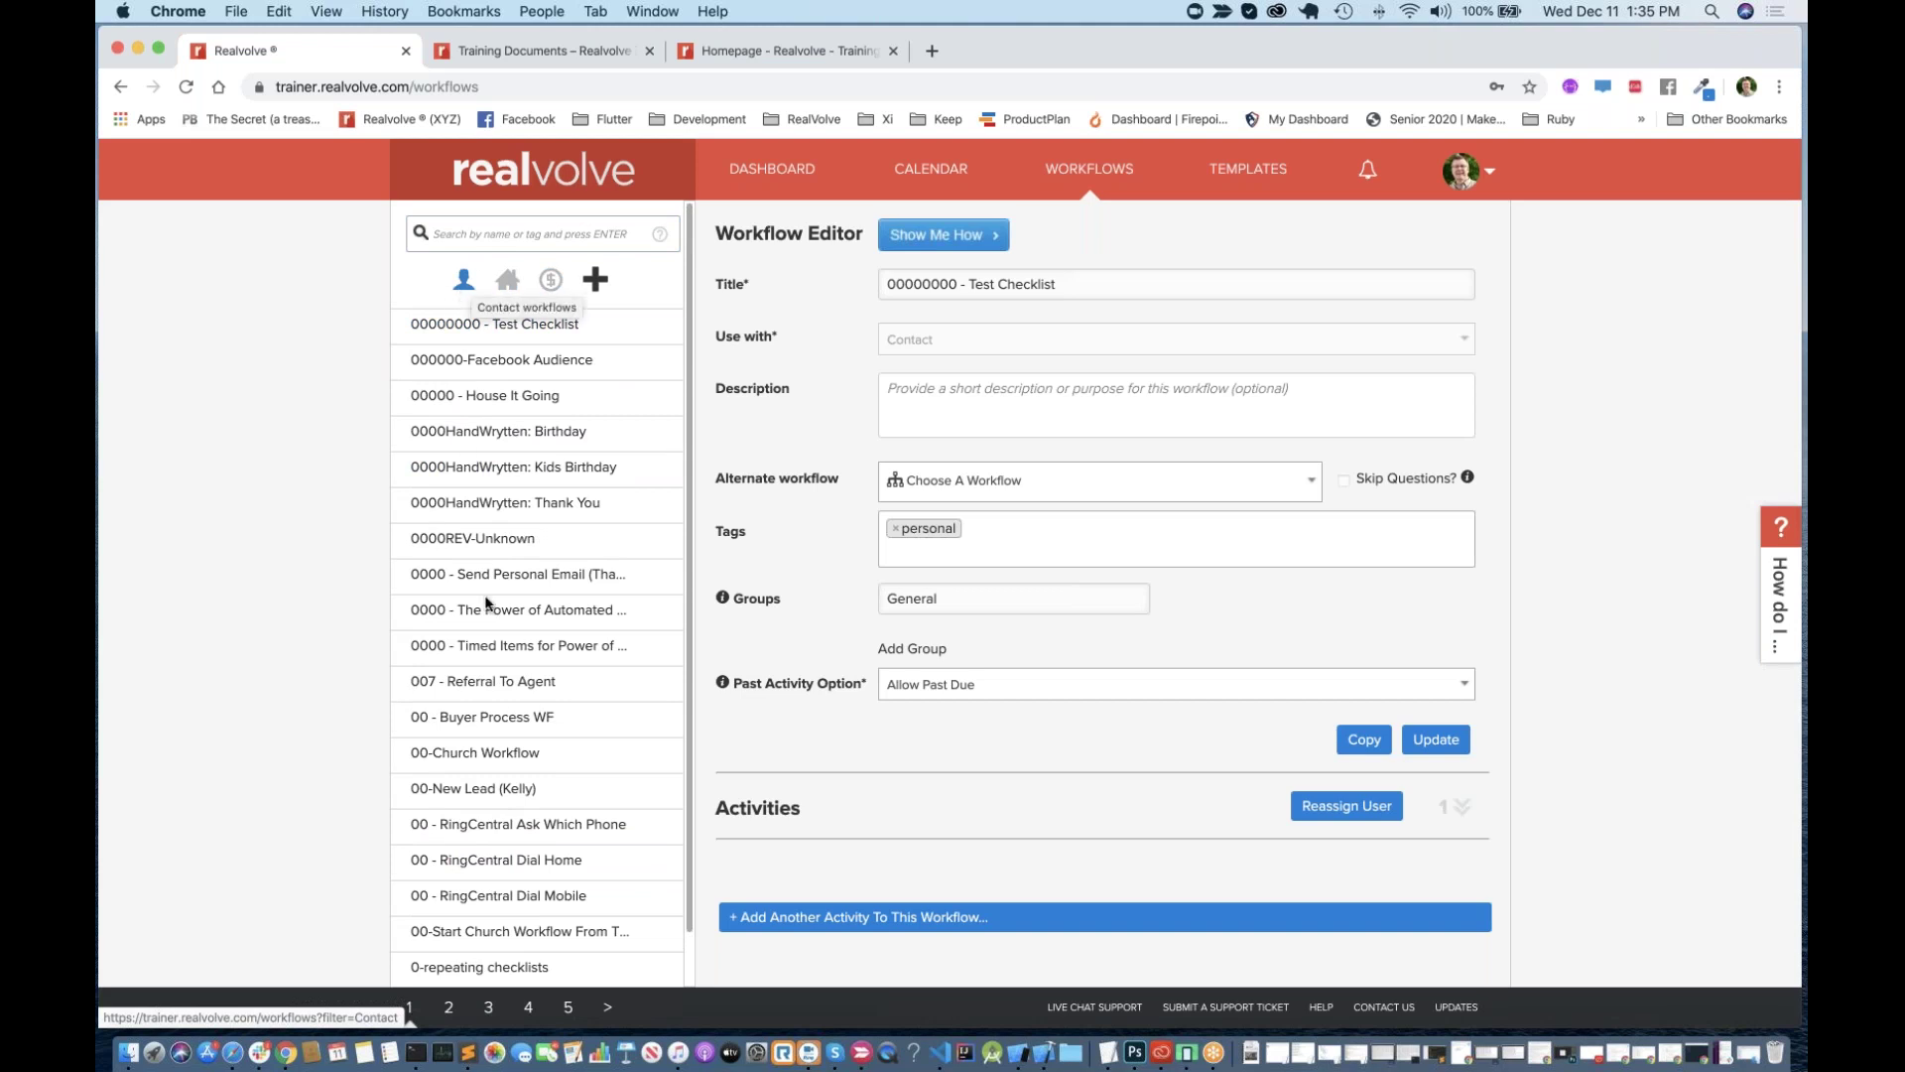
pyautogui.scroll(-1, 595, 645)
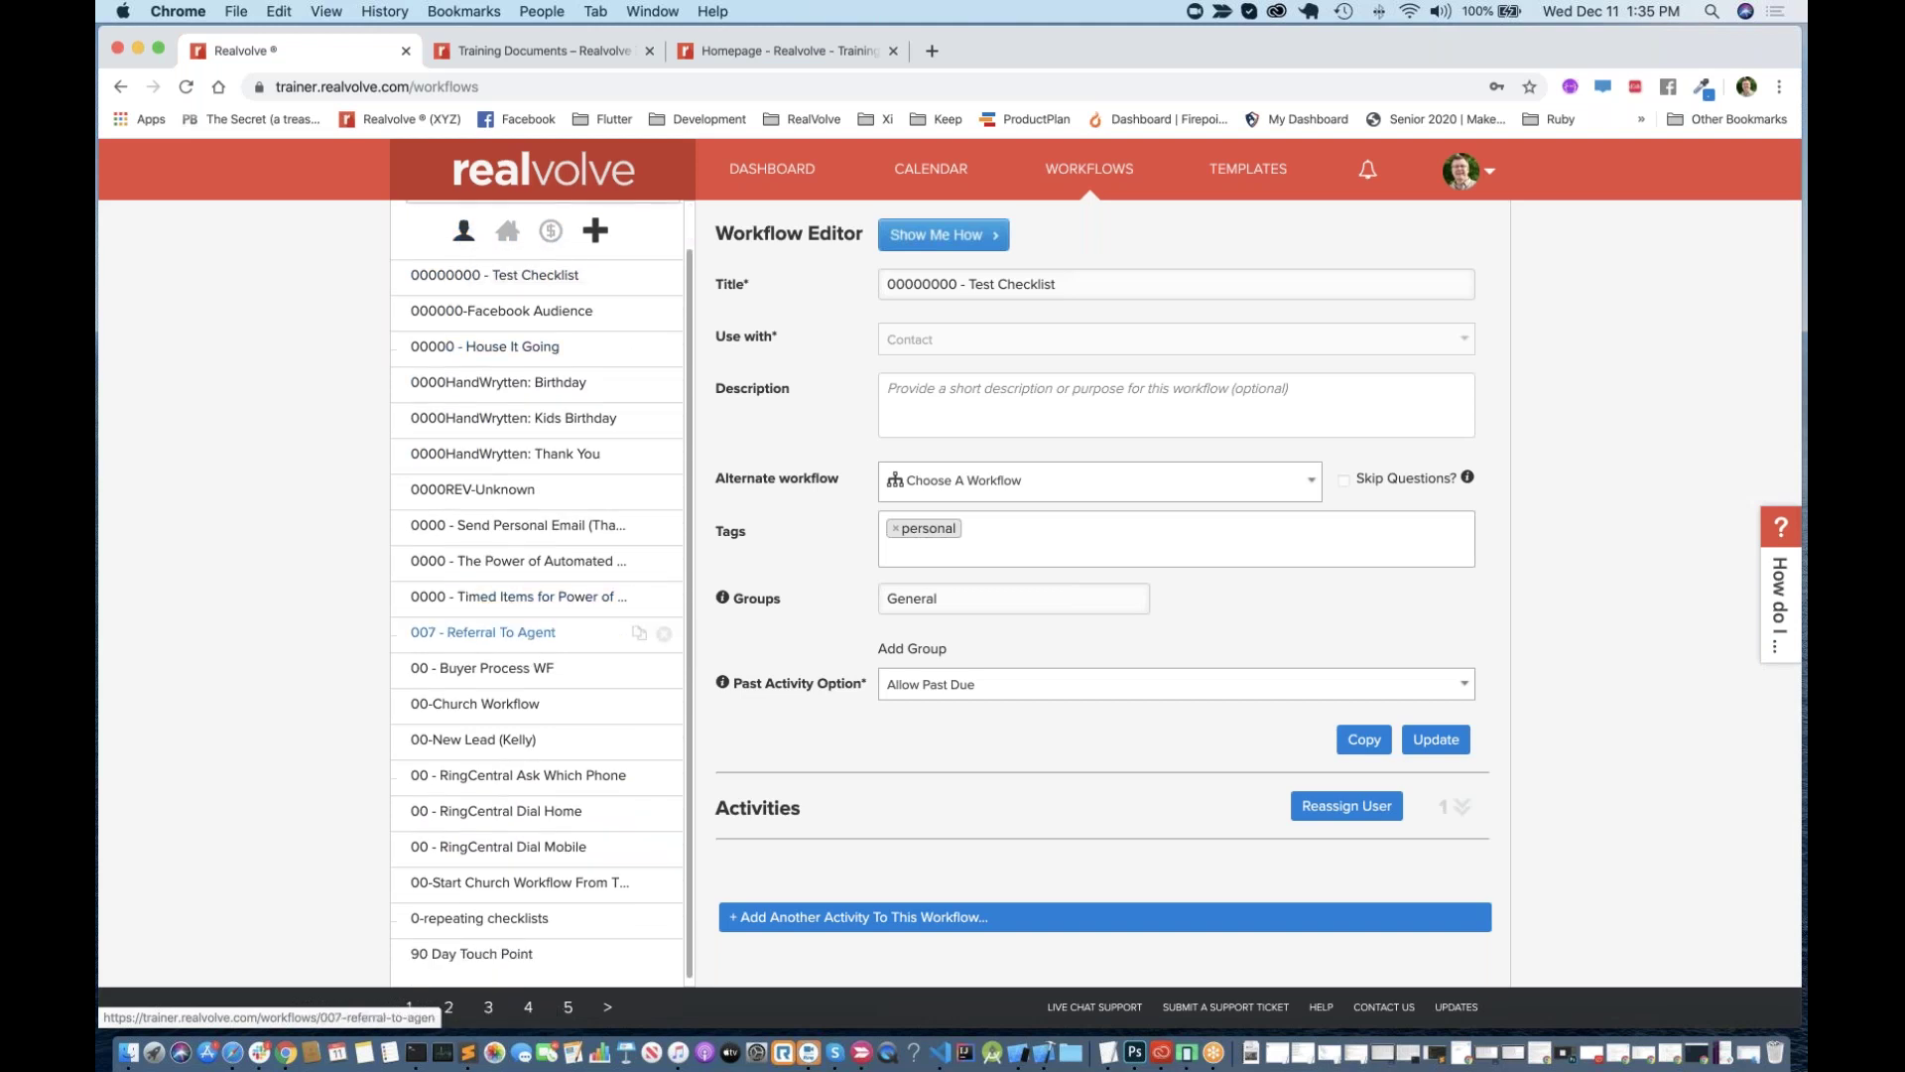
pyautogui.click(449, 1008)
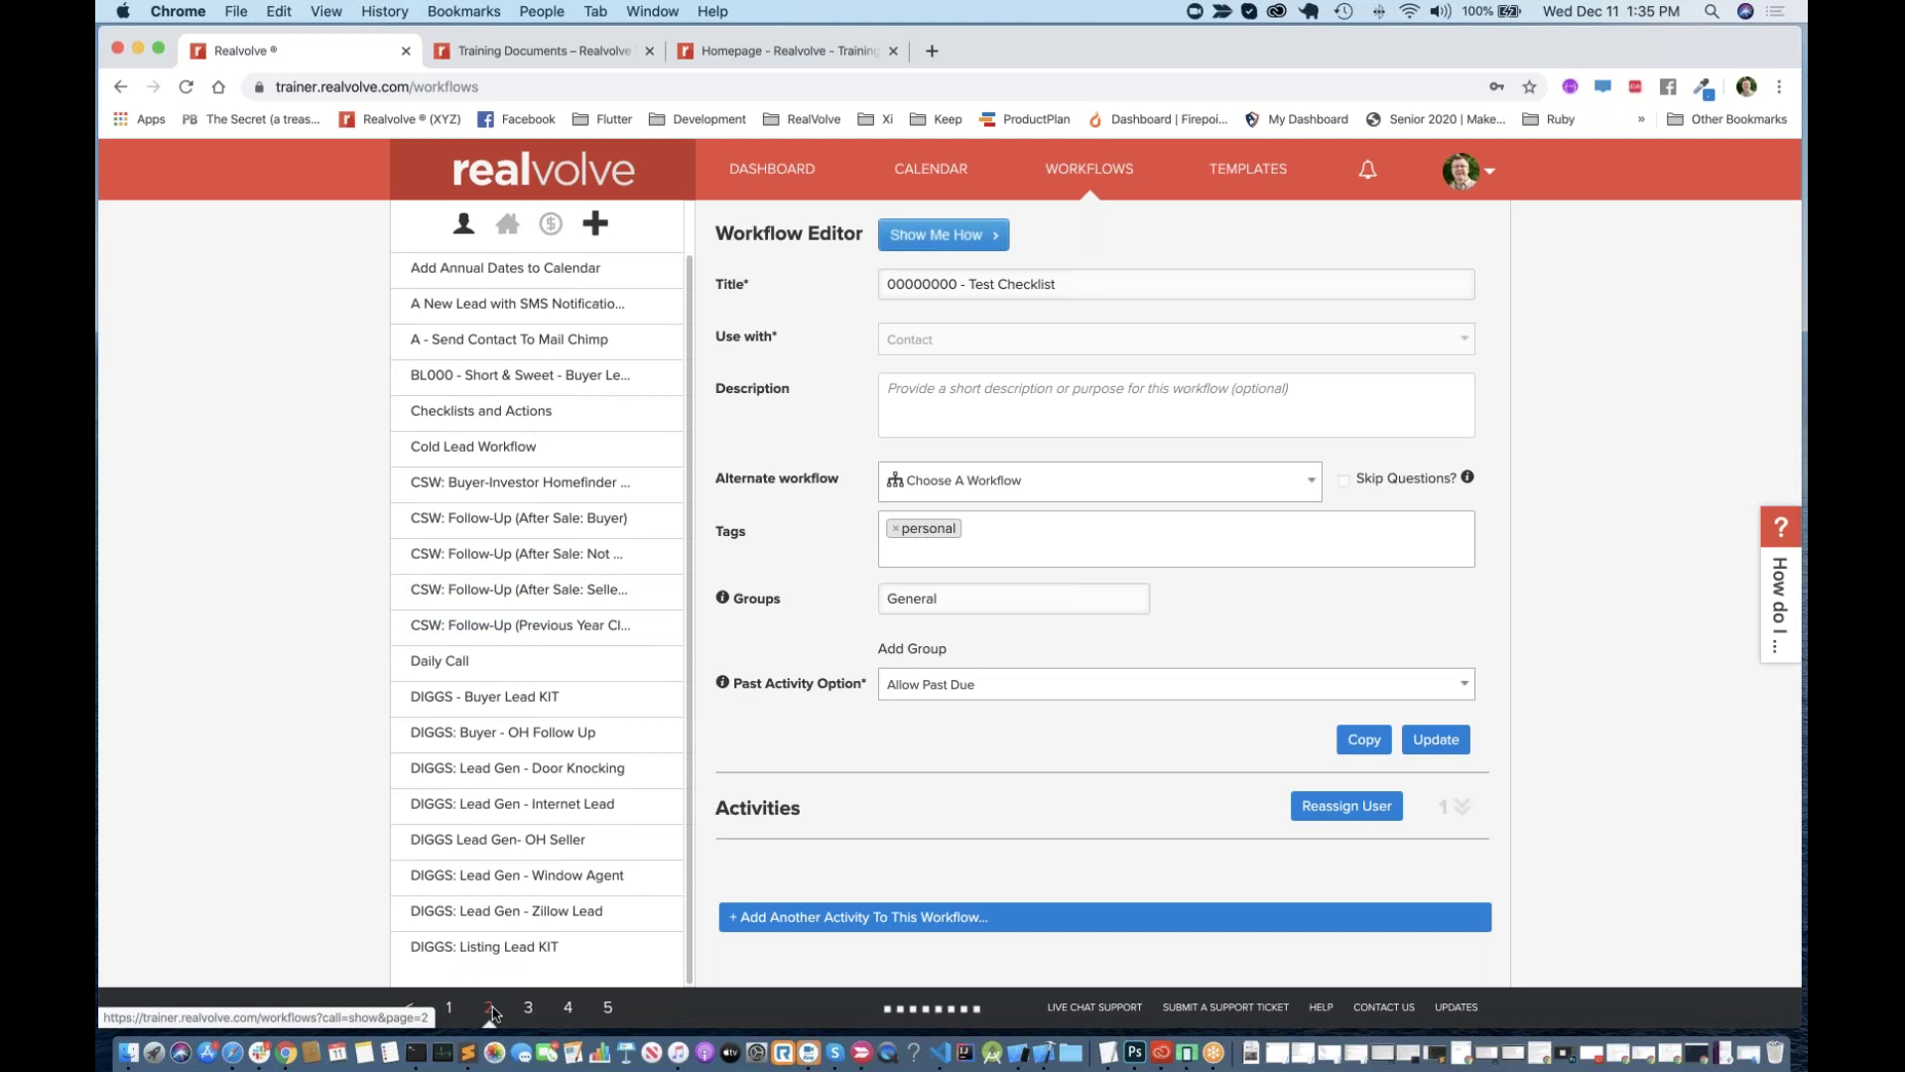
pyautogui.click(528, 1008)
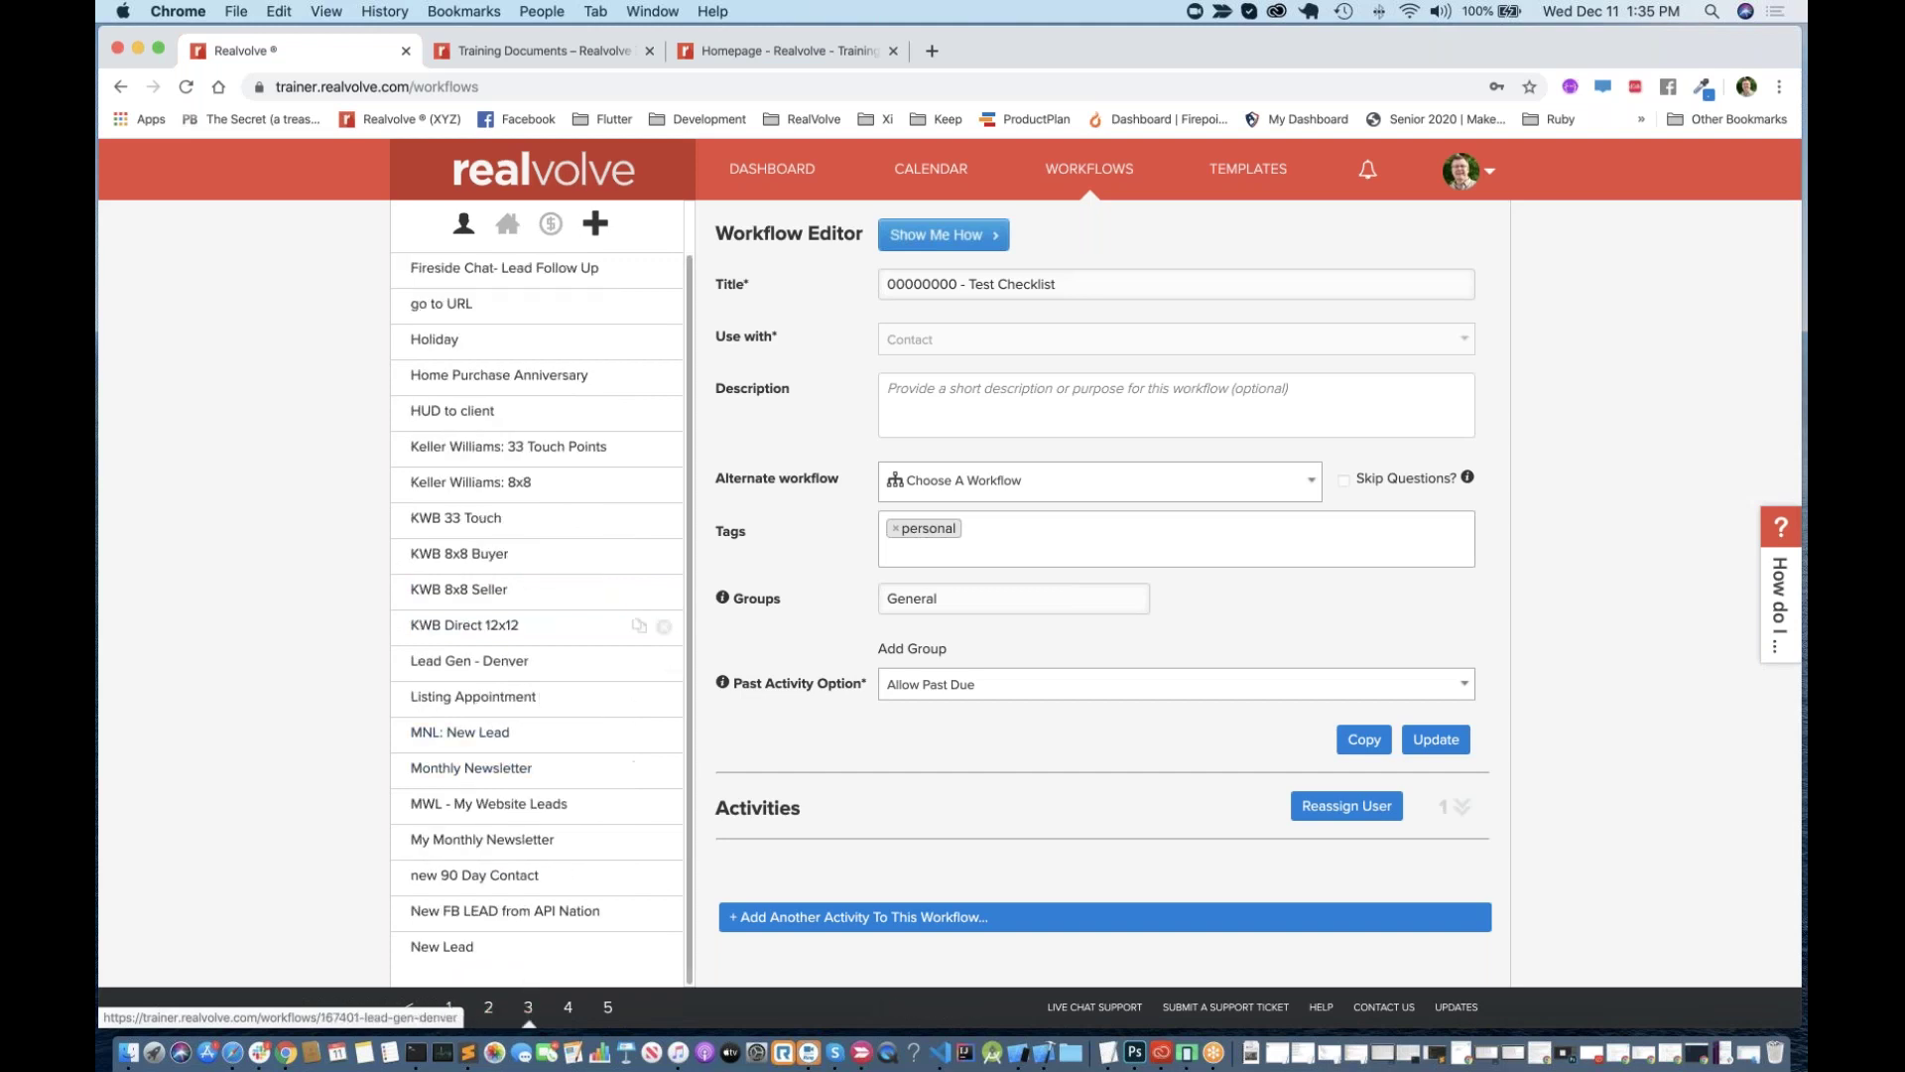
pyautogui.click(456, 448)
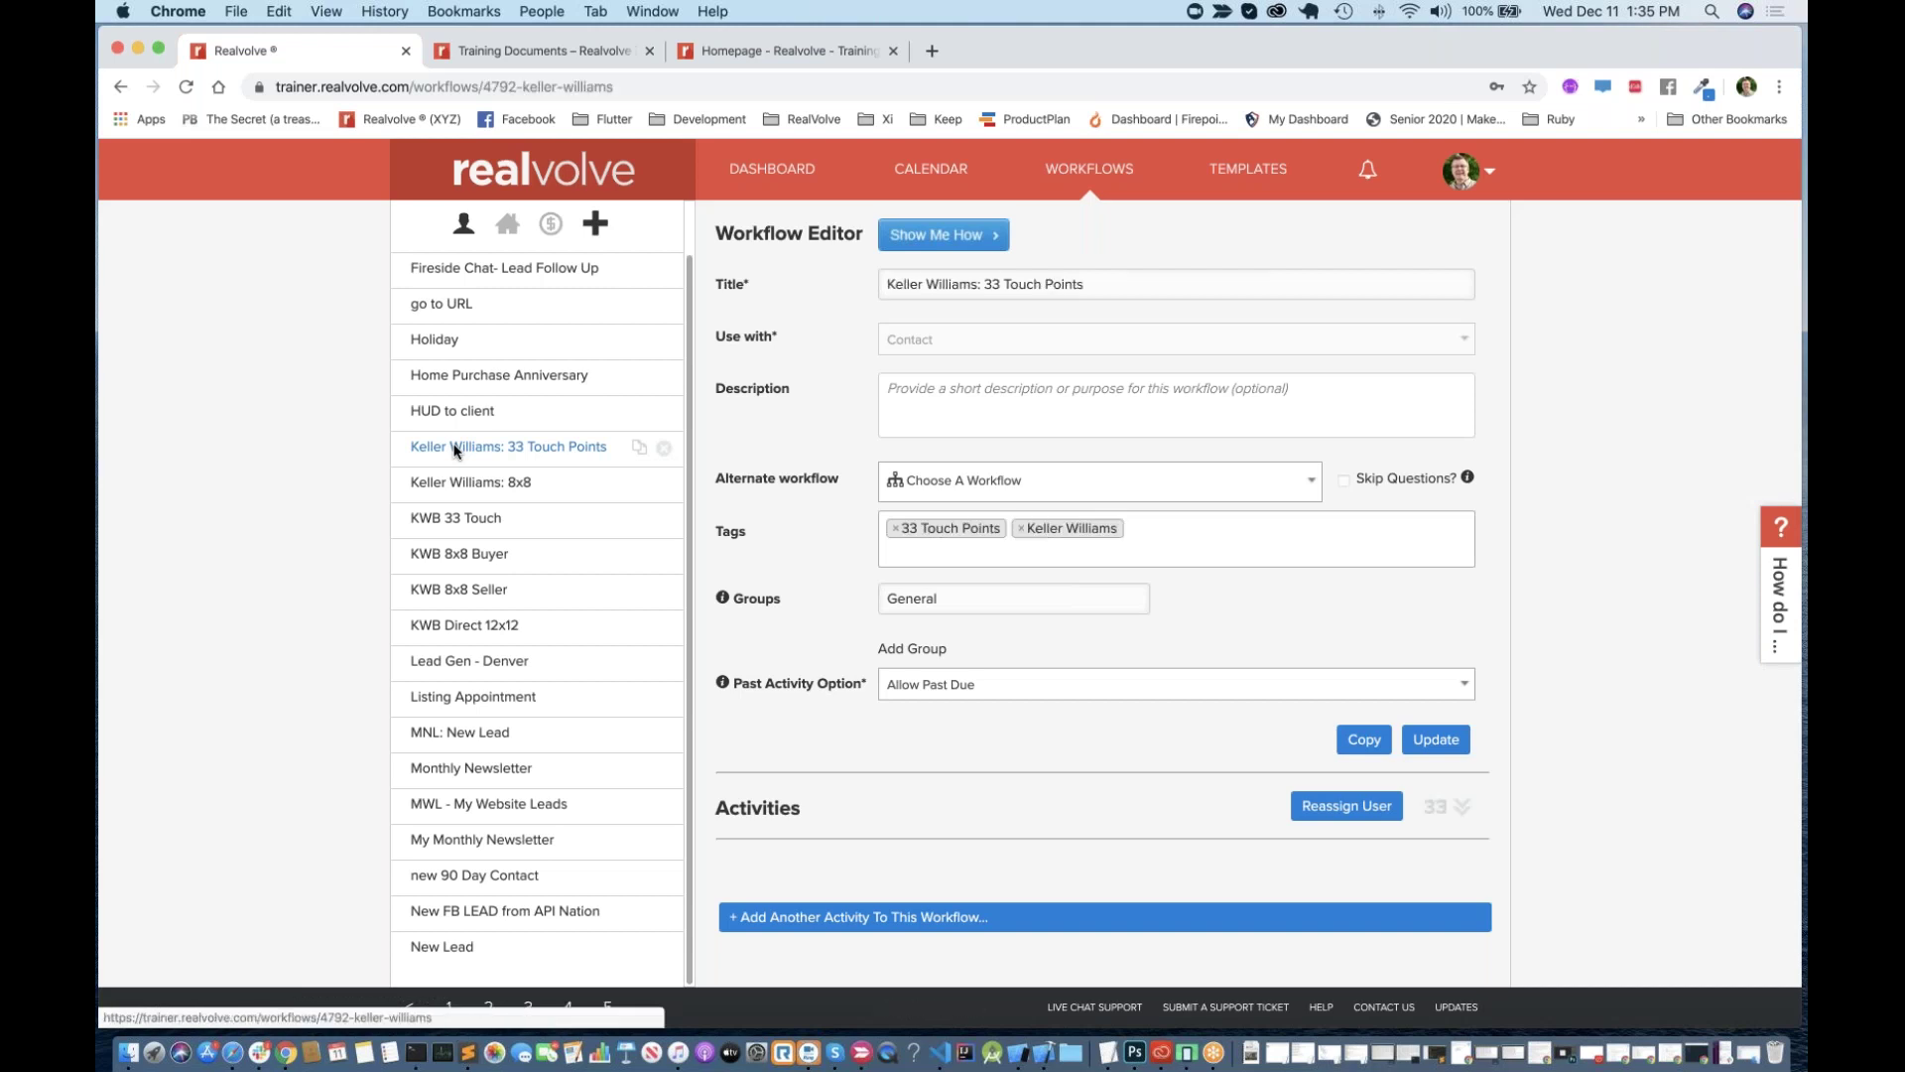
pyautogui.click(1462, 807)
pyautogui.scroll(-4, 1238, 806)
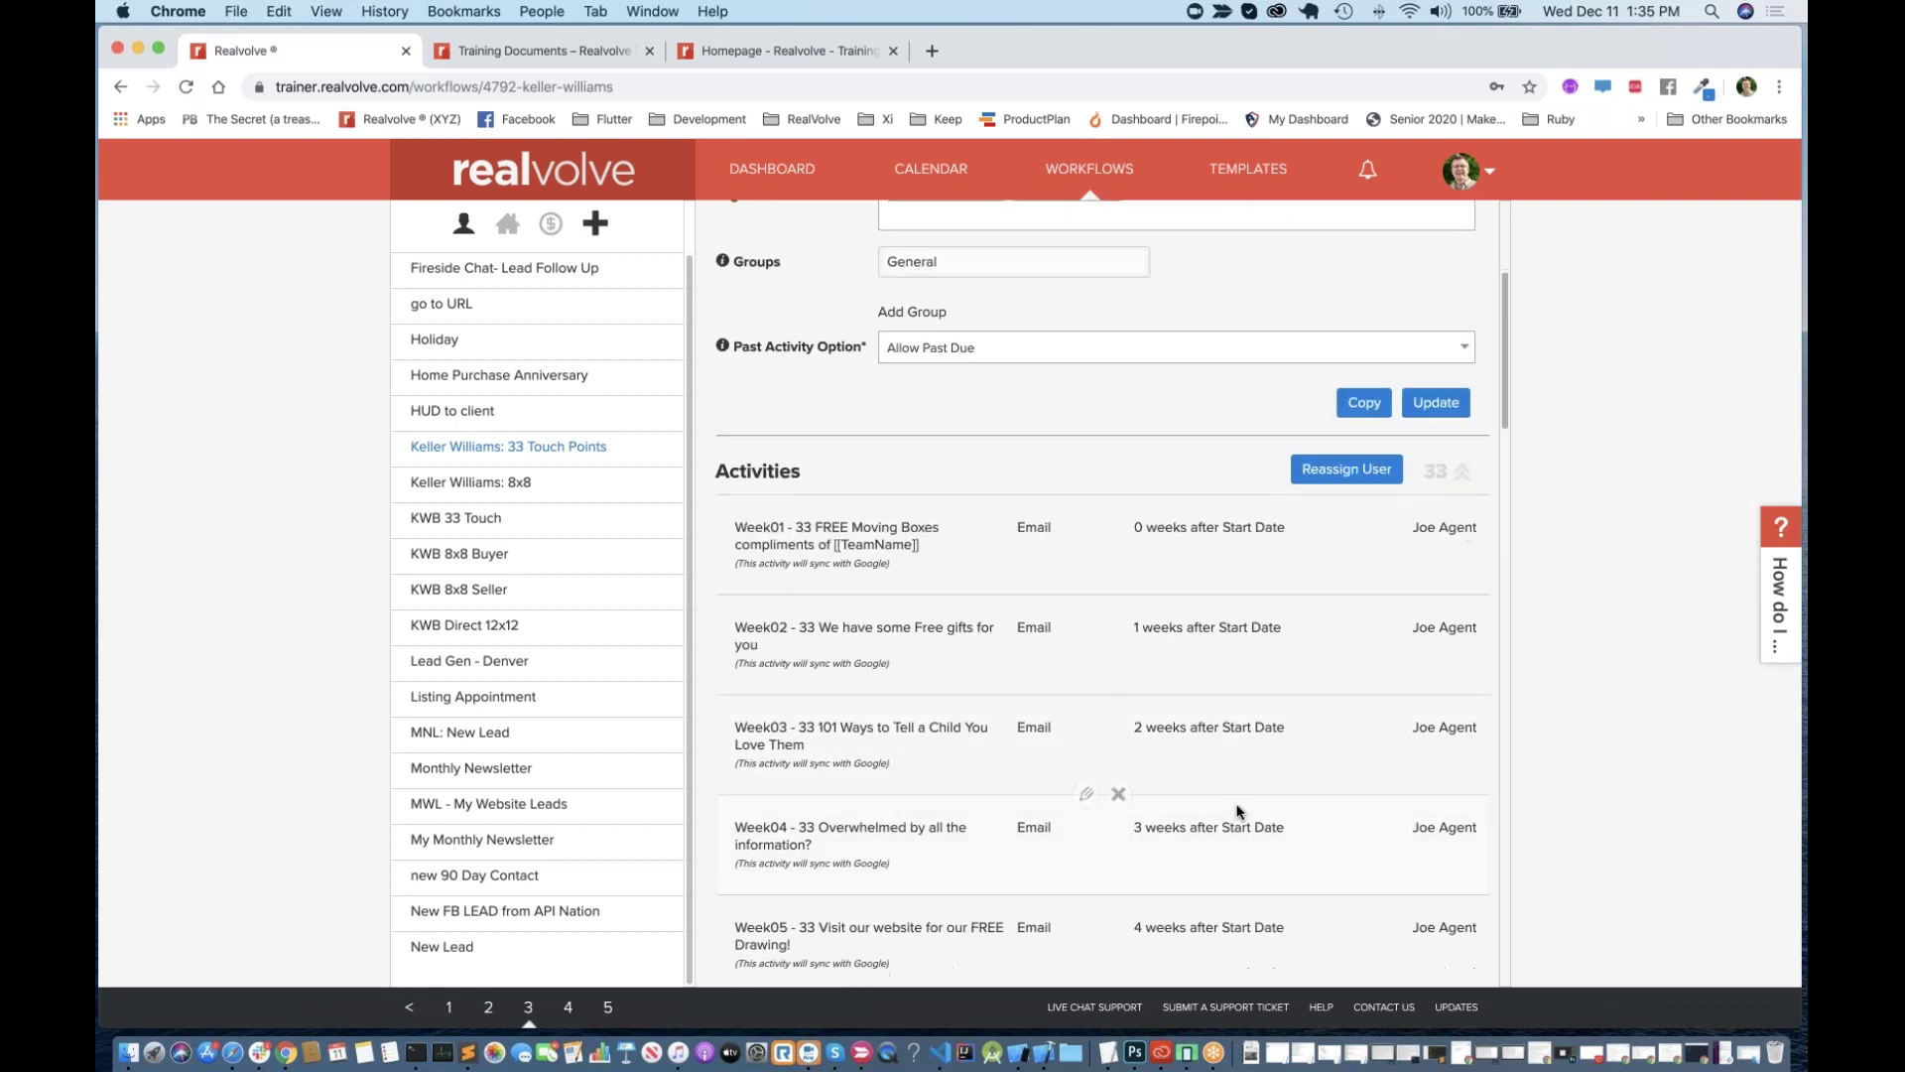
pyautogui.scroll(-12, 1238, 811)
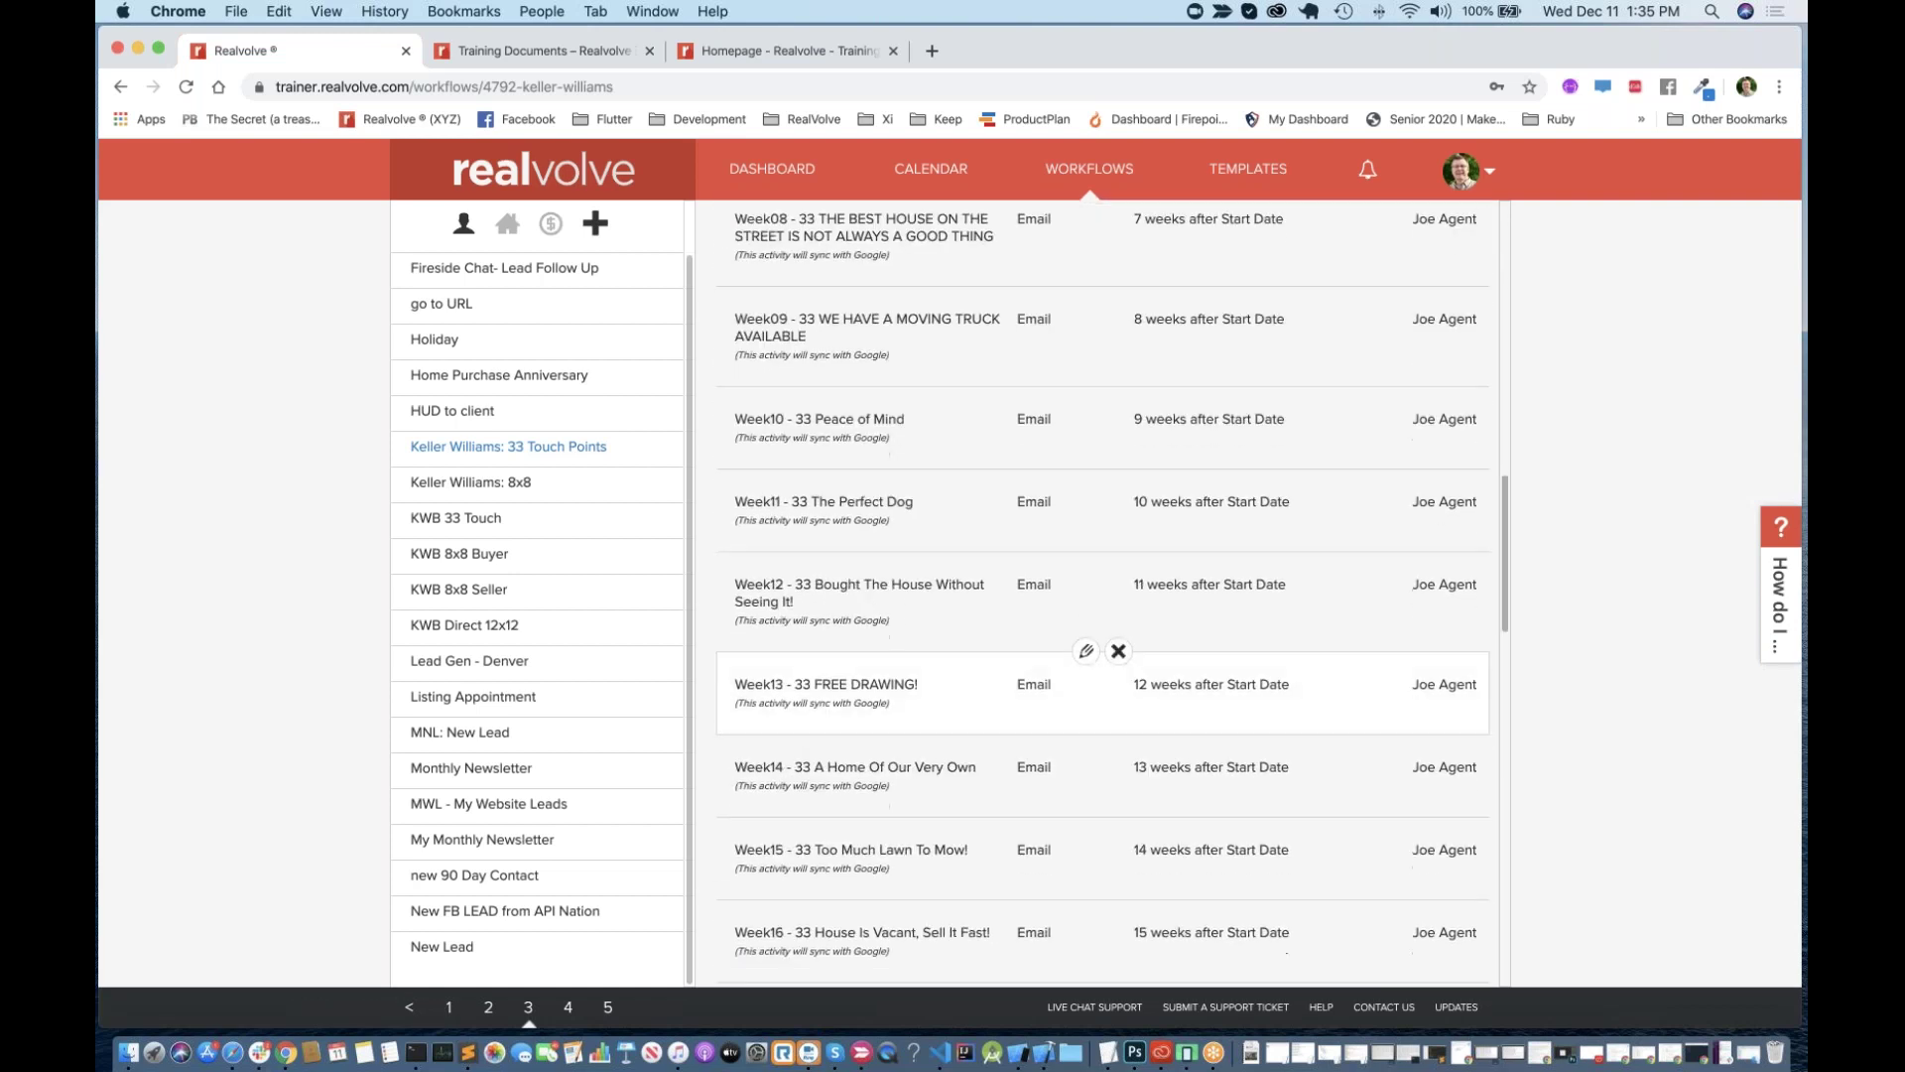
pyautogui.scroll(15, 980, 527)
pyautogui.scroll(-1, 980, 528)
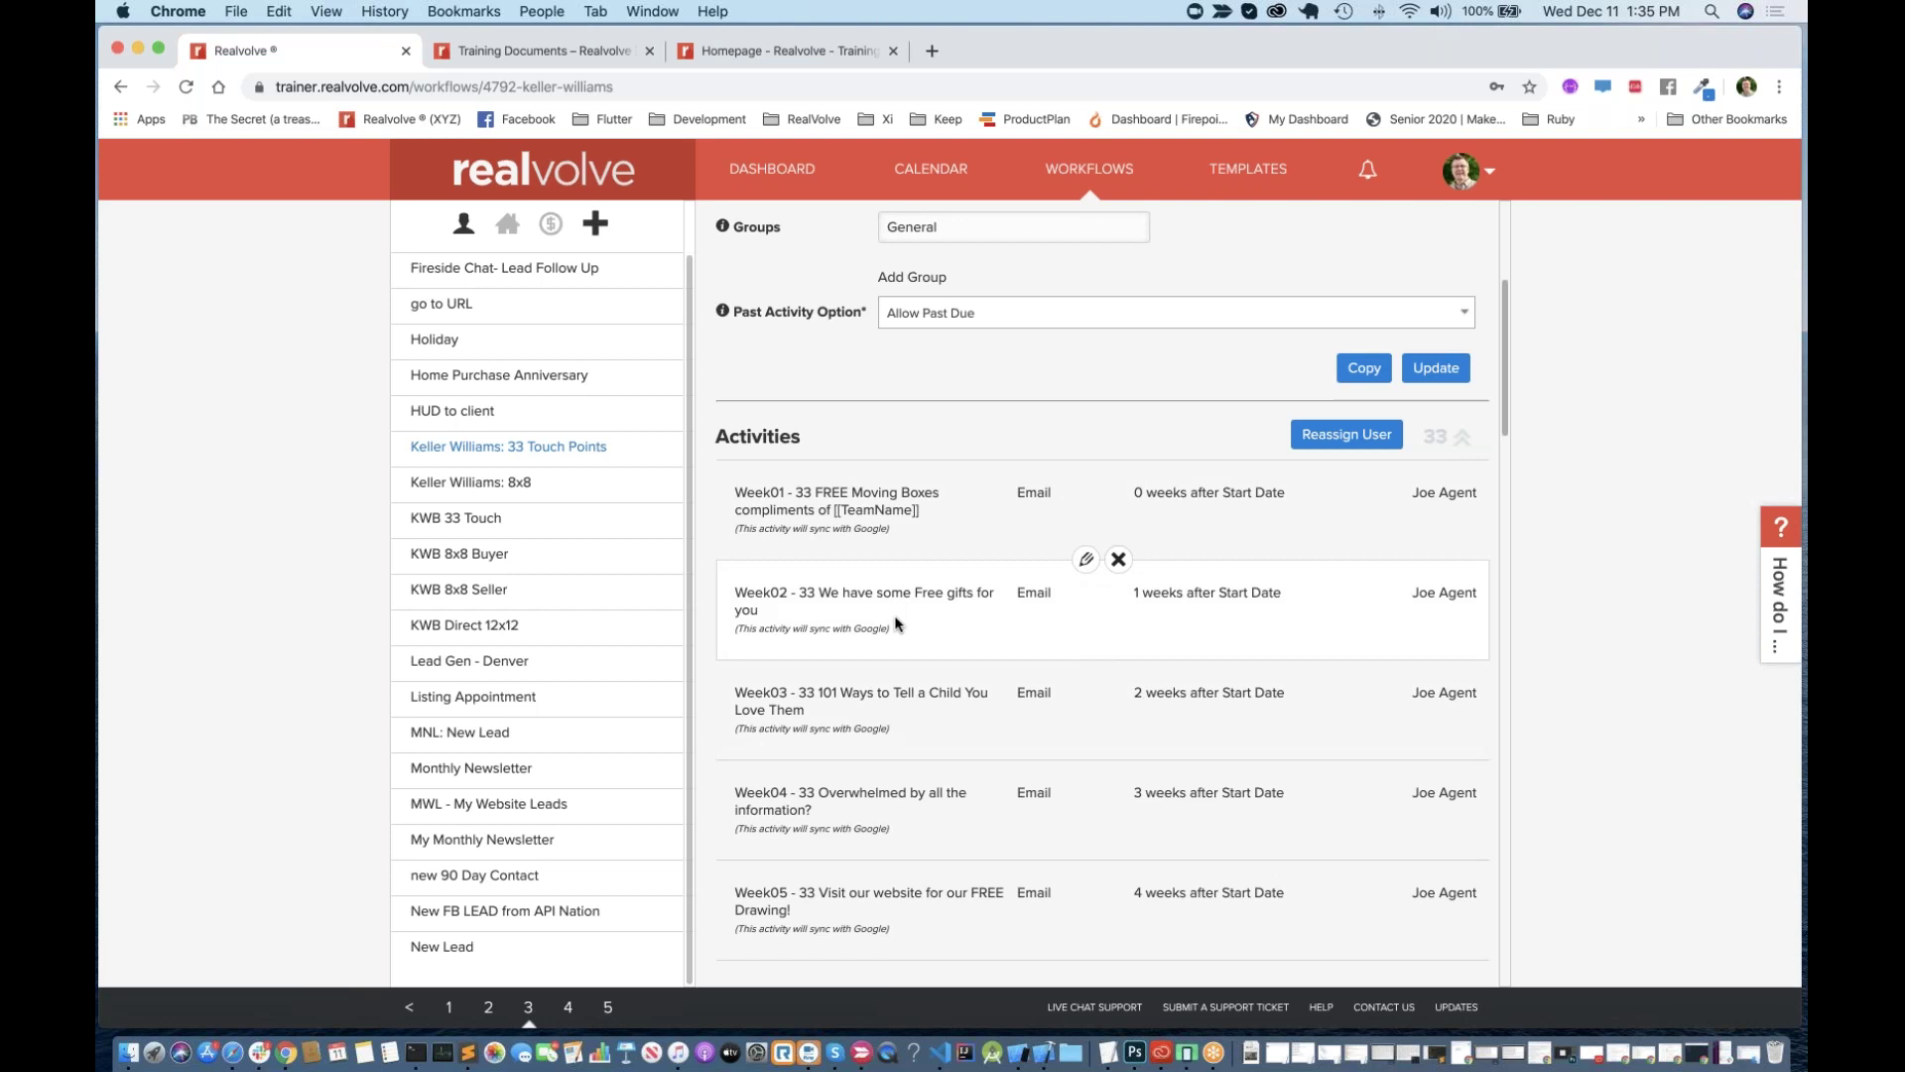
pyautogui.scroll(-3, 896, 623)
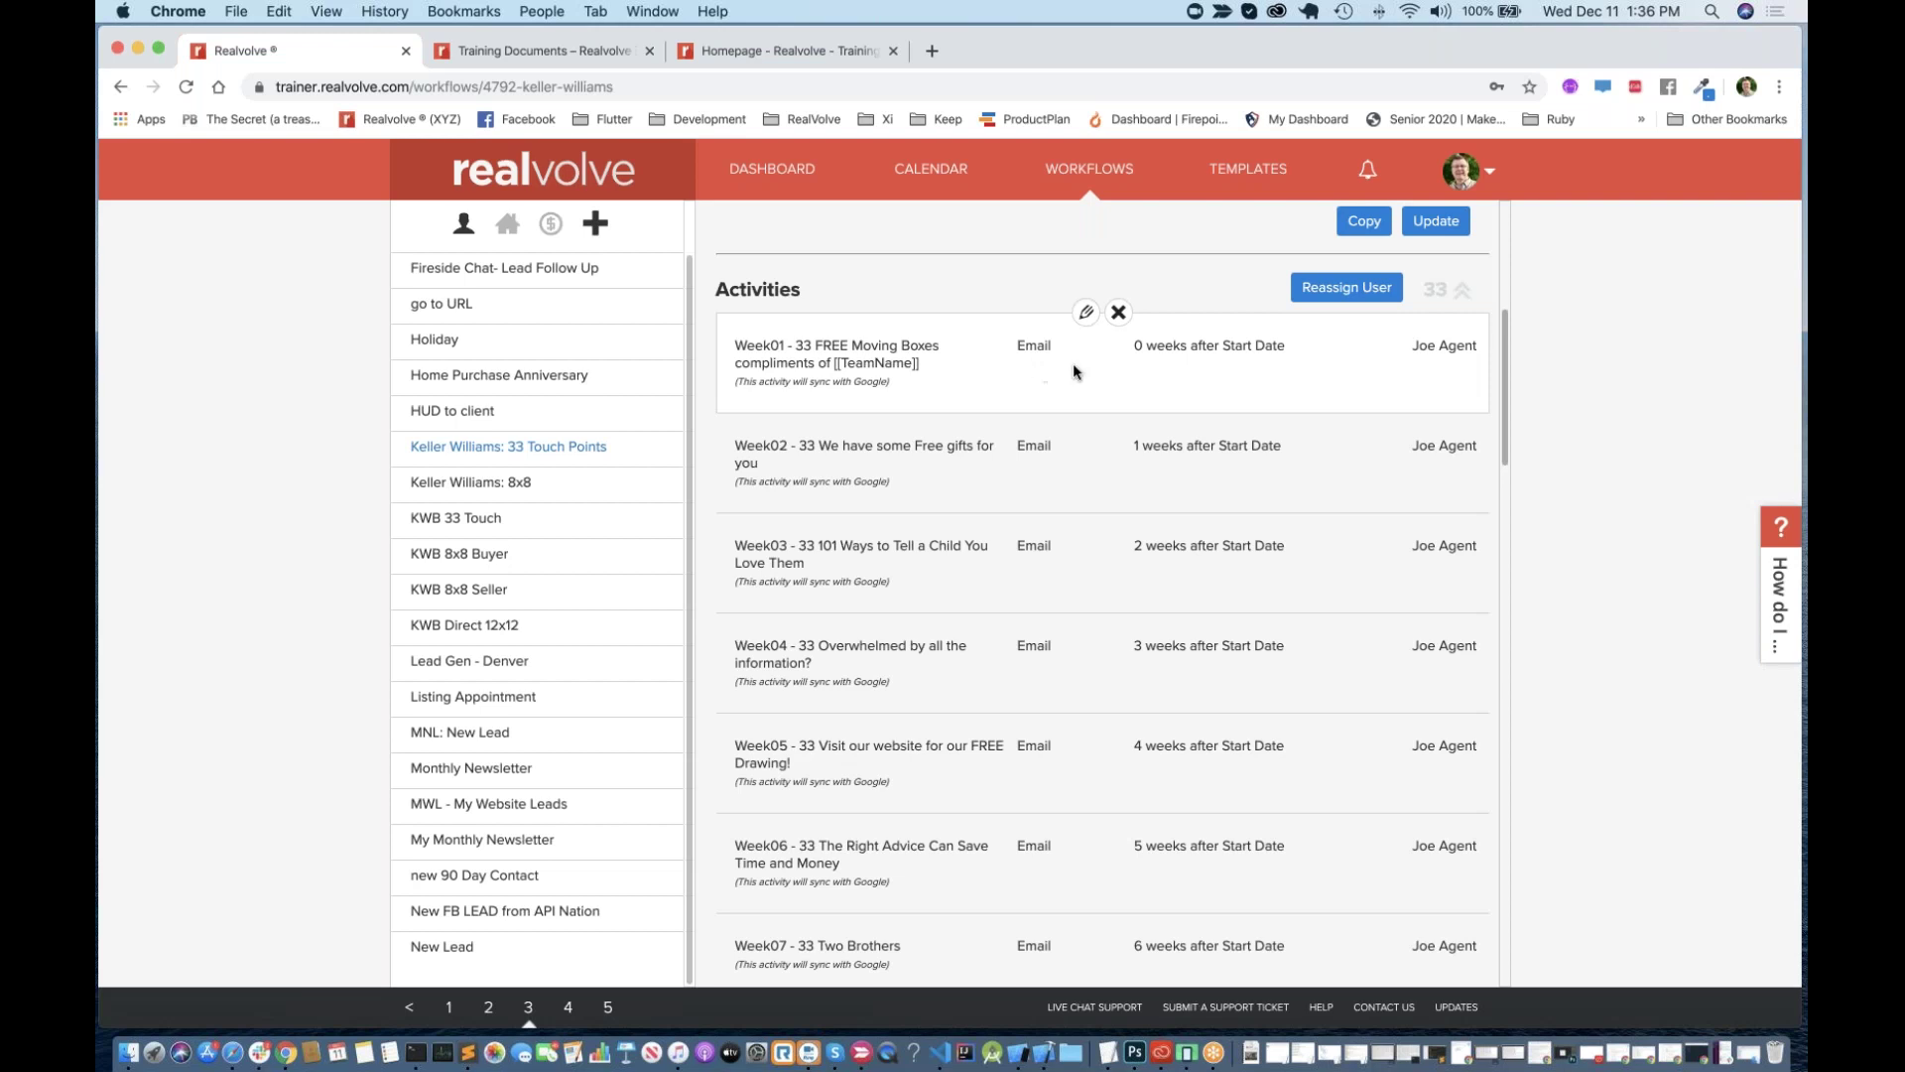
# Step: Open Week01's Send Email action and preview its 'Week01 - 33 FREE Moving Boxes' template in a new tab
pyautogui.click(1087, 314)
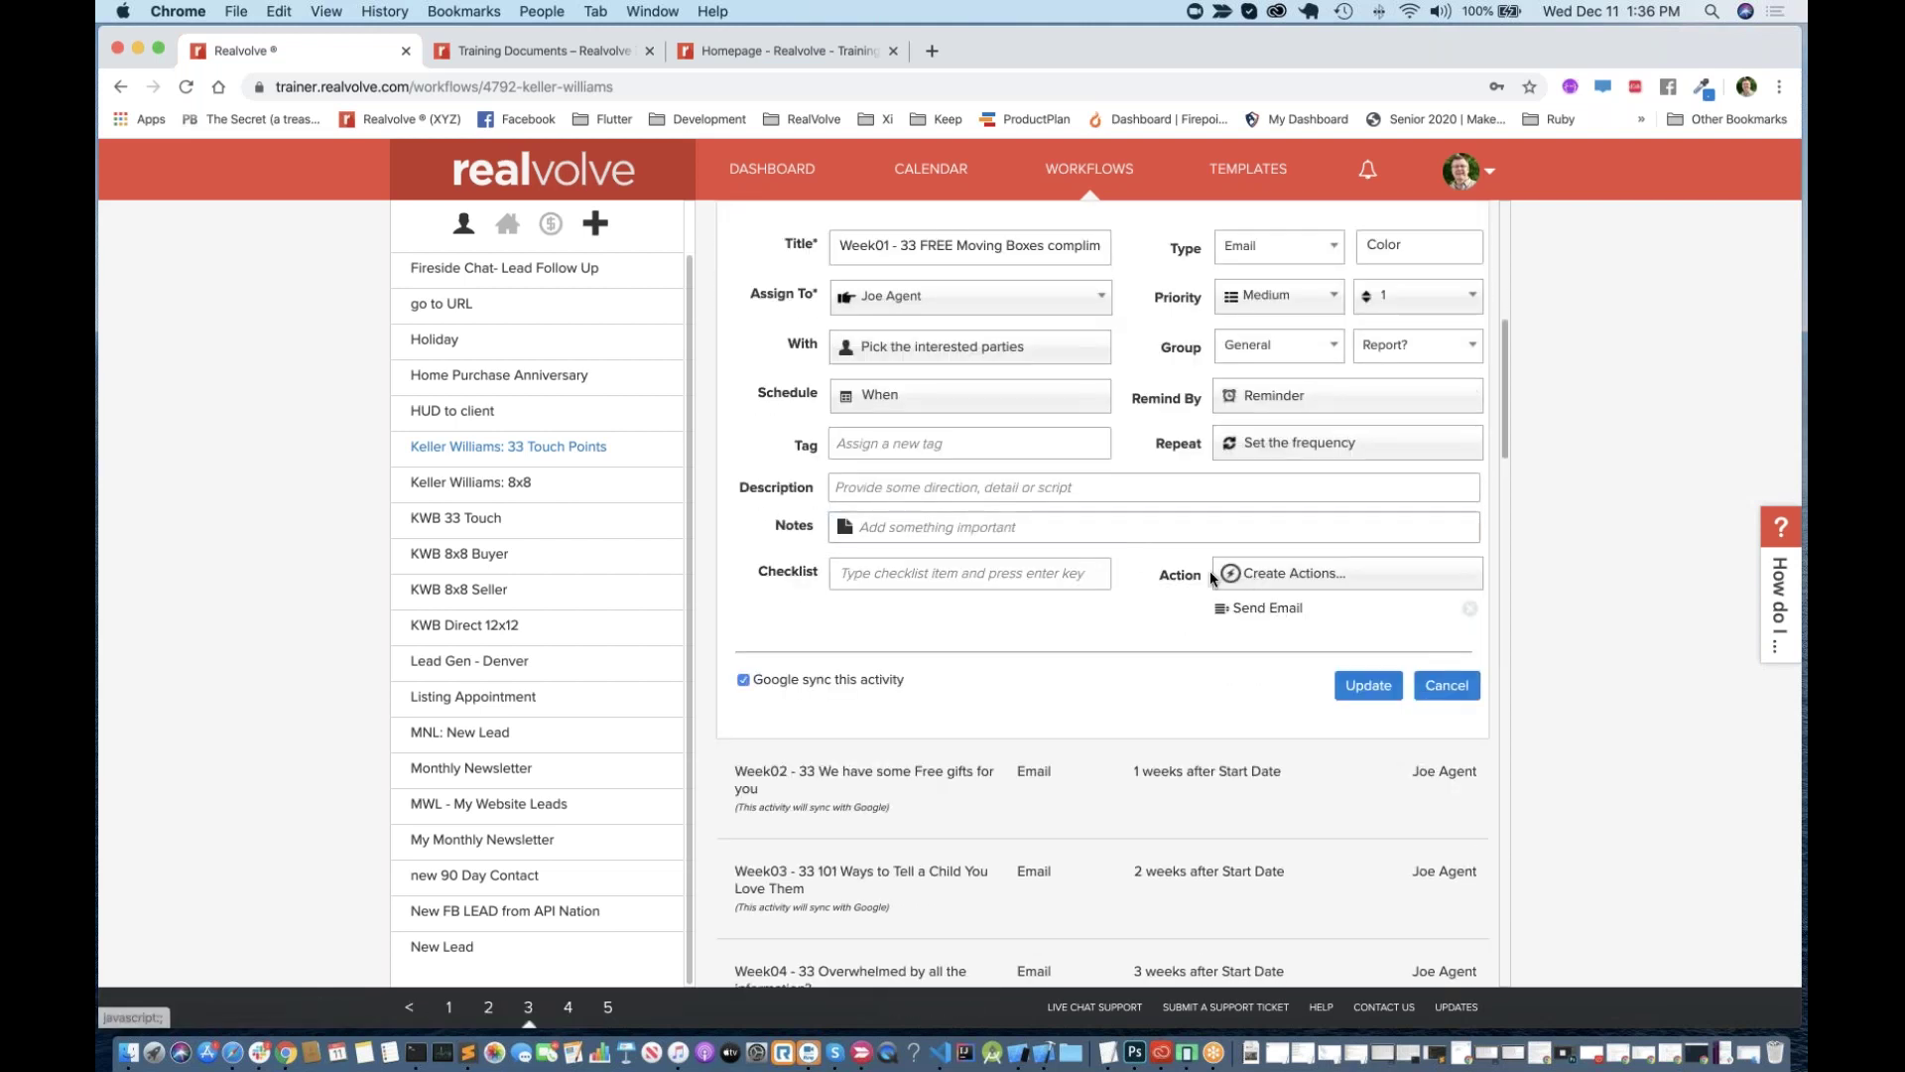
pyautogui.click(1273, 611)
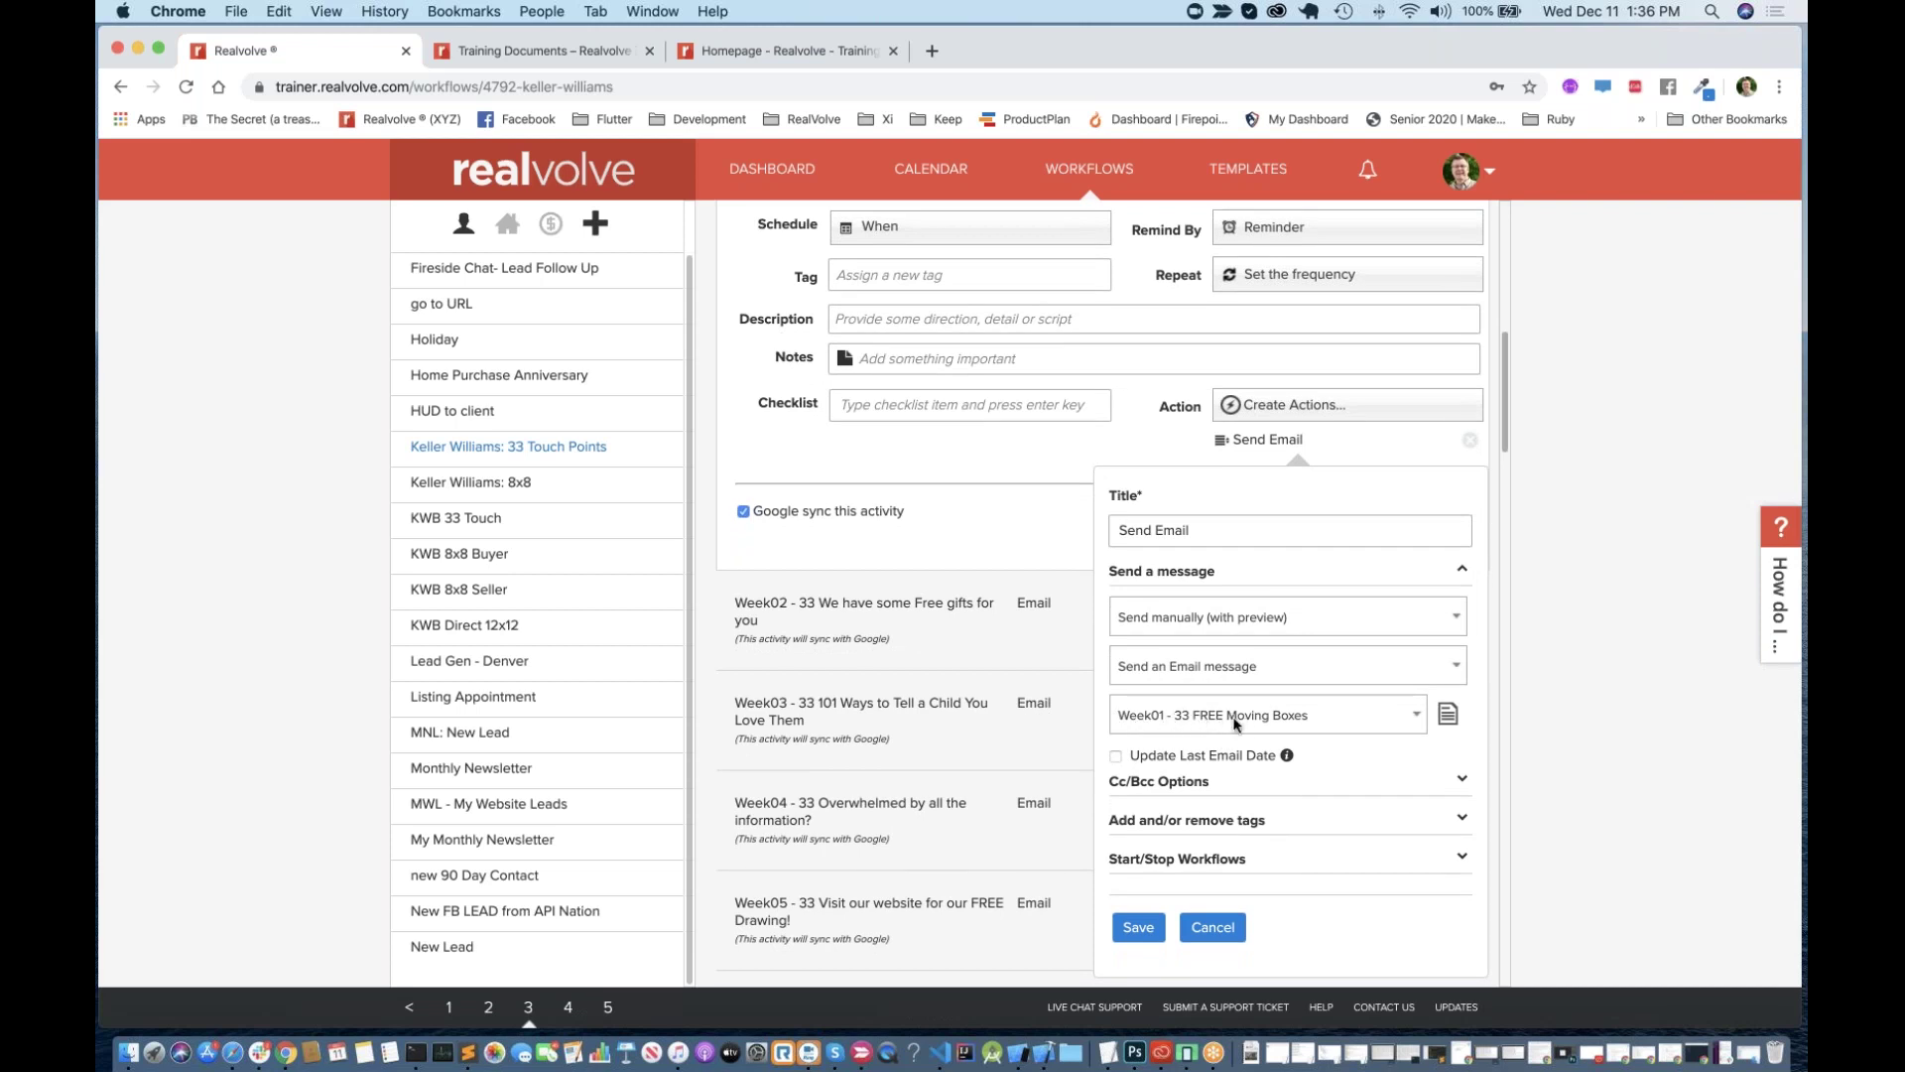
pyautogui.click(1450, 718)
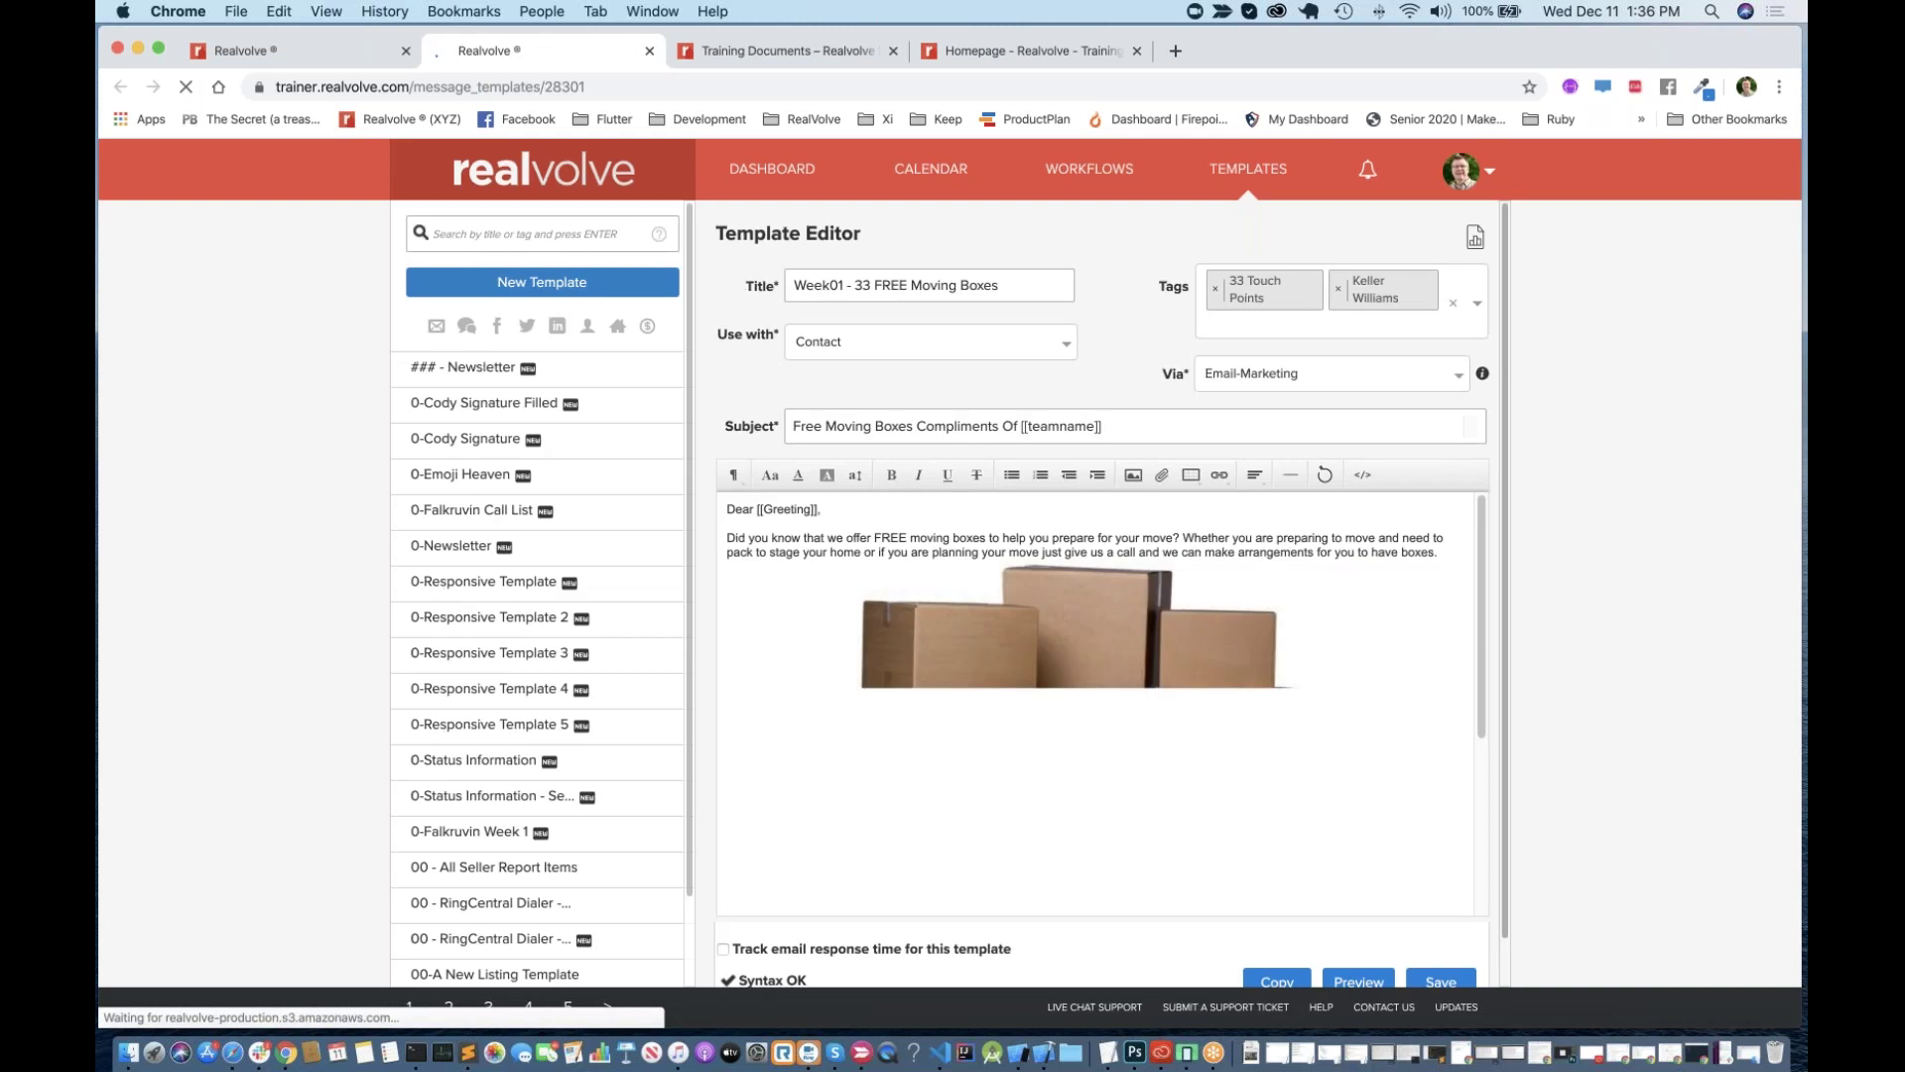
# Step: Resize the moving-boxes image in the Week01 email body down to a much smaller size
pyautogui.scroll(-3, 1484, 769)
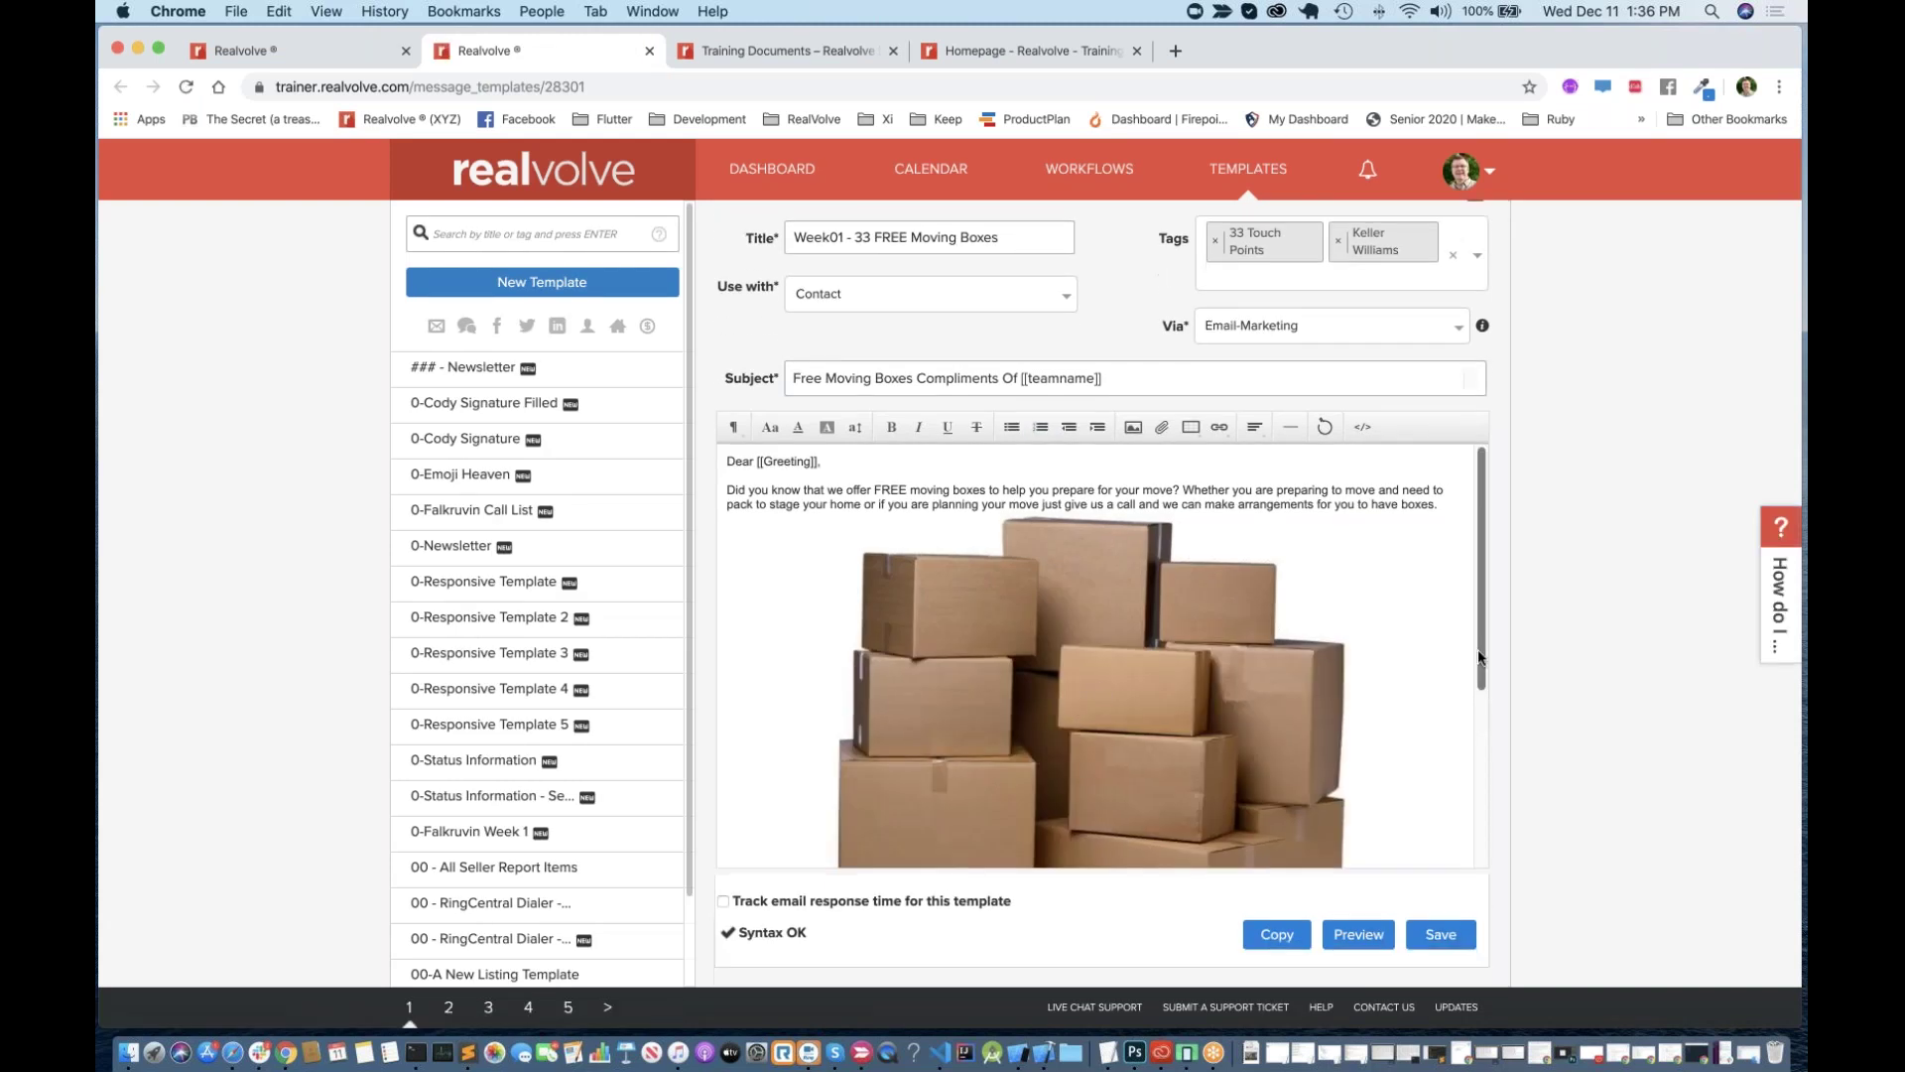
pyautogui.scroll(-3, 1484, 769)
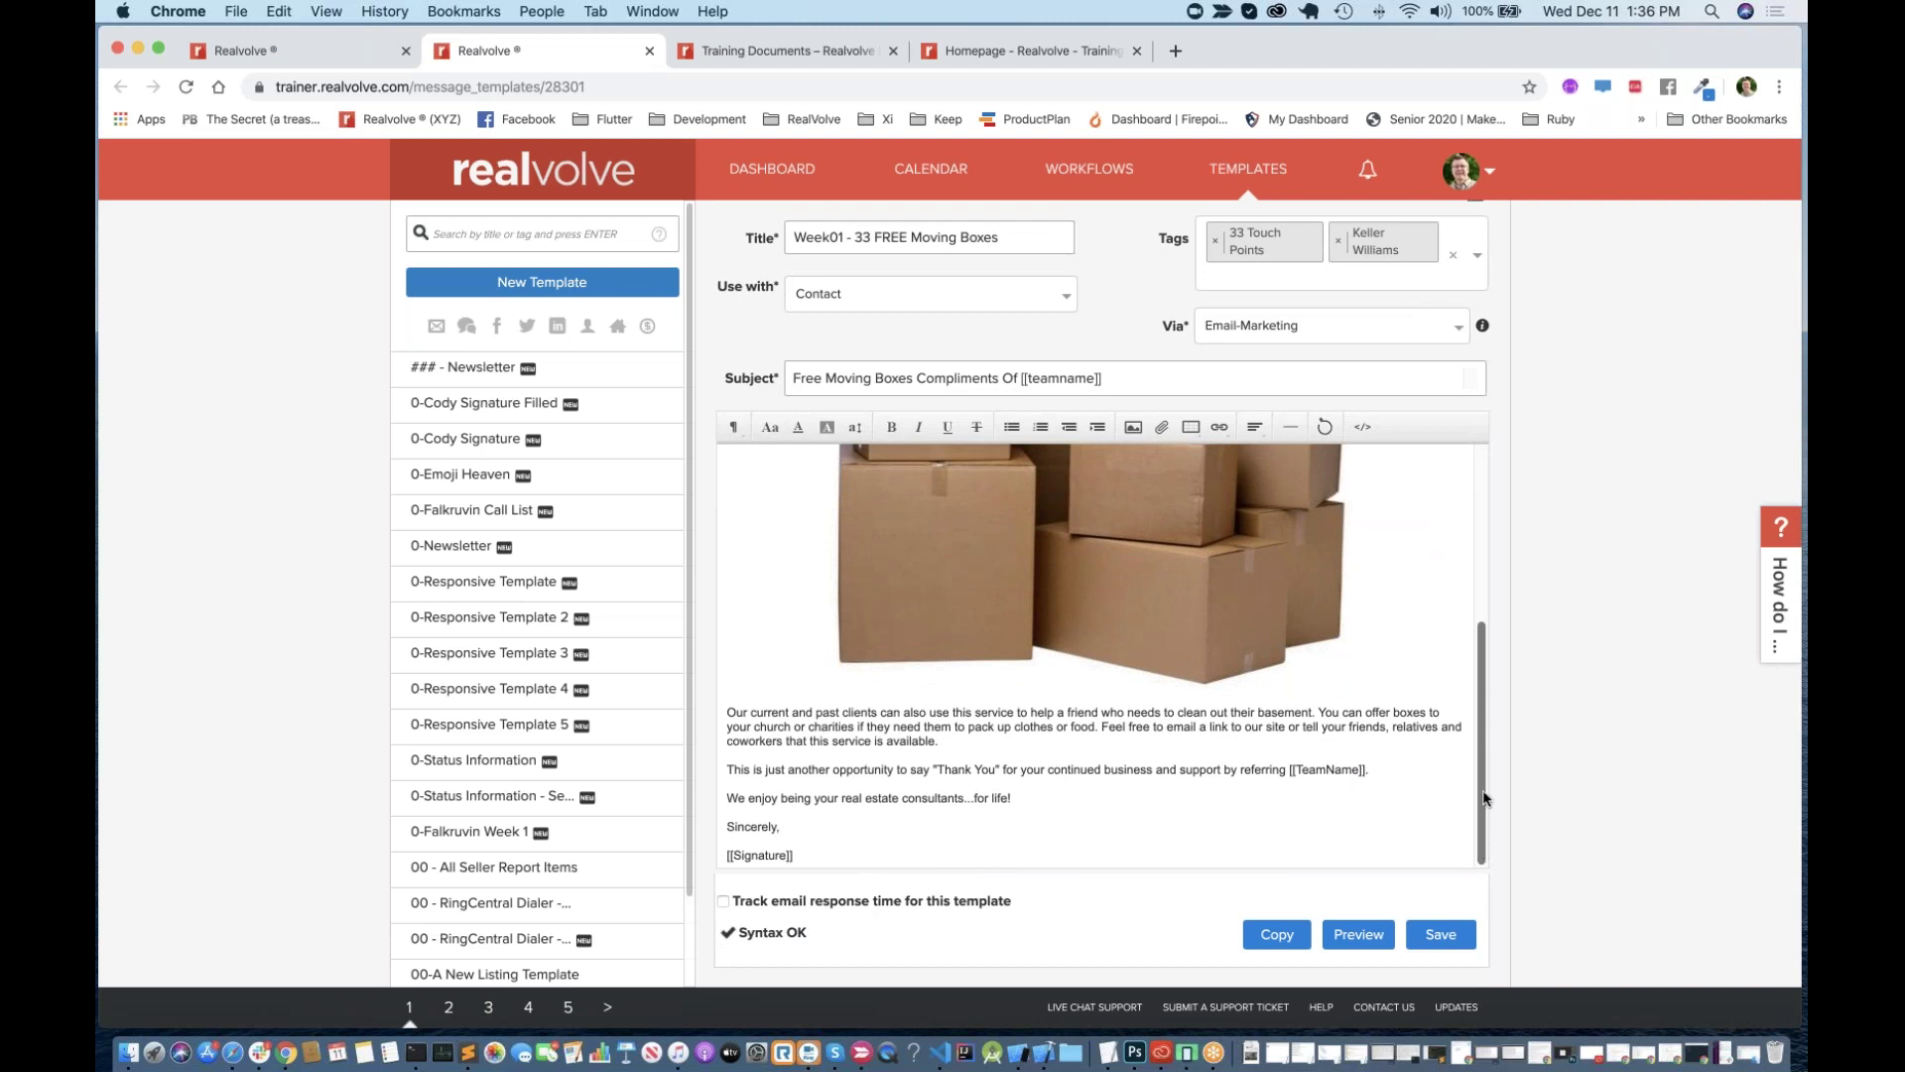
pyautogui.scroll(6, 1486, 714)
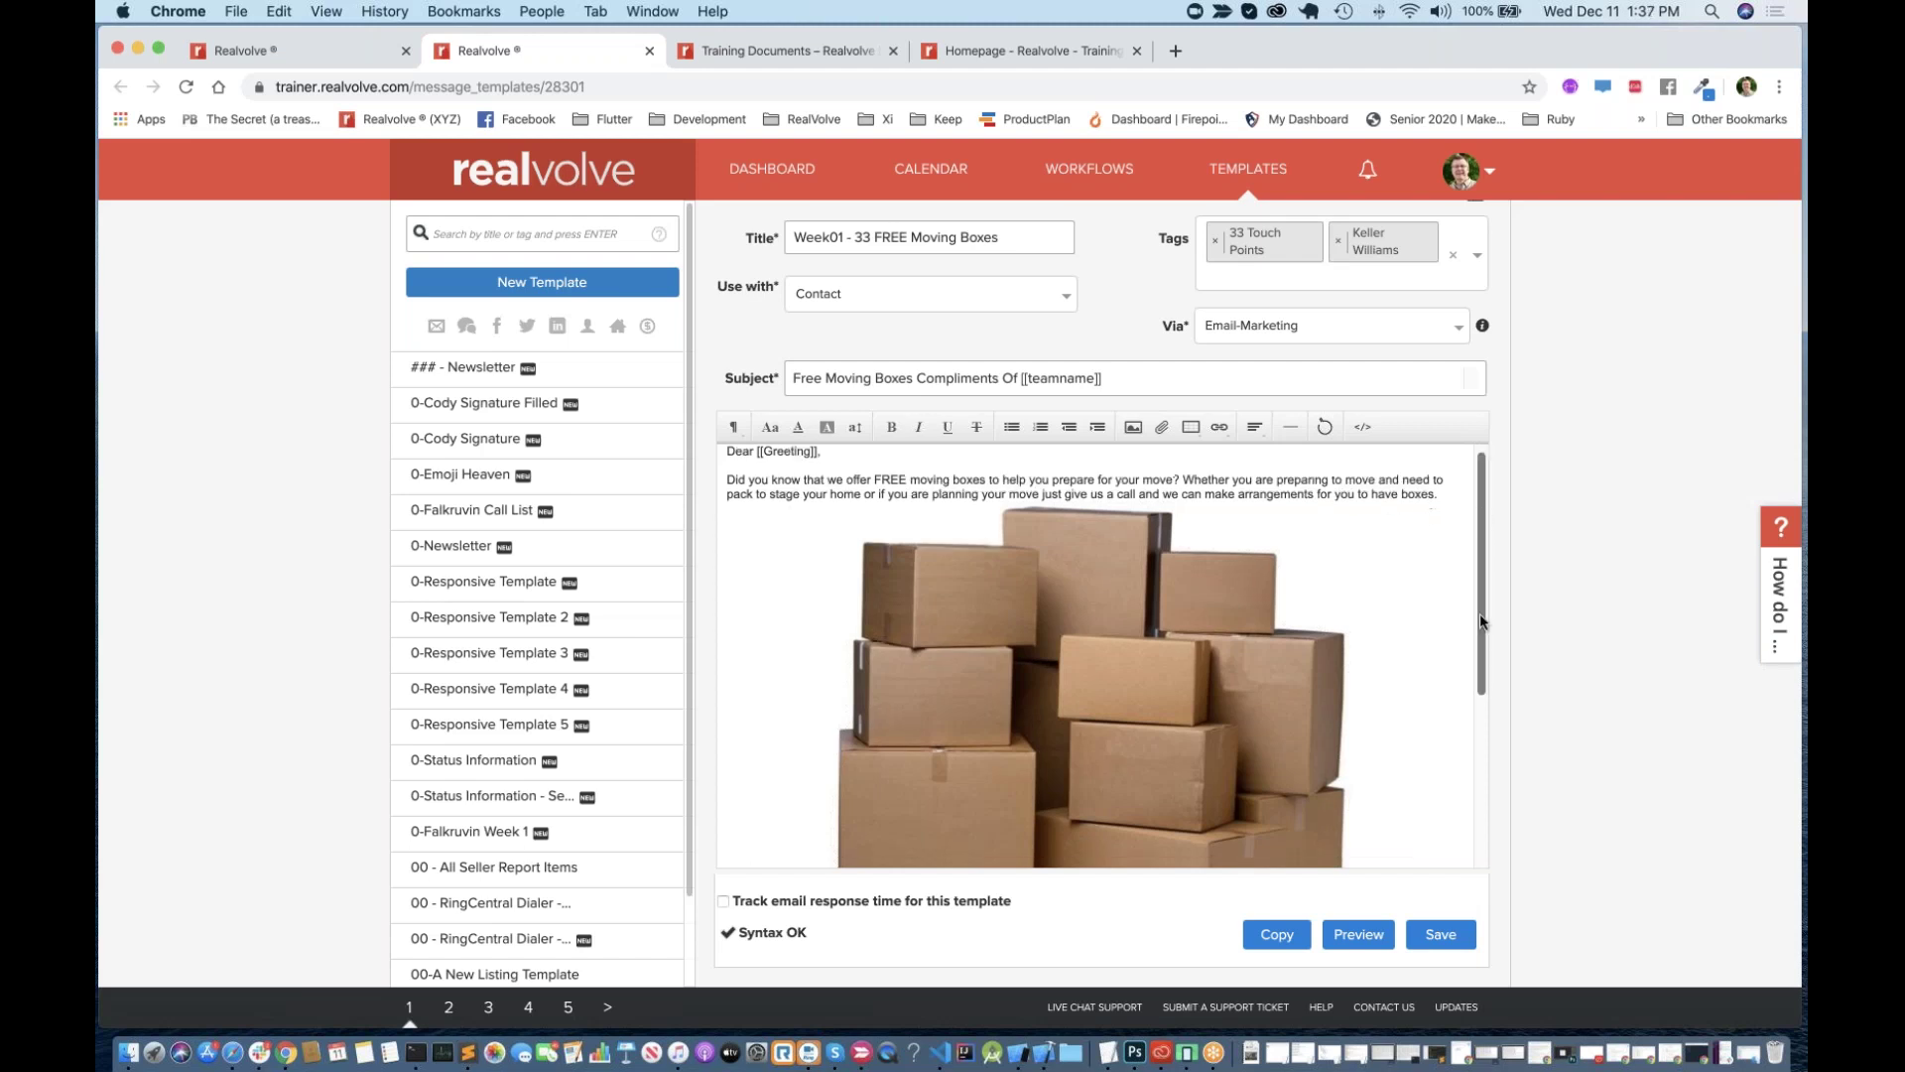
pyautogui.scroll(-5, 1481, 513)
pyautogui.scroll(3, 1483, 526)
pyautogui.scroll(2, 1481, 511)
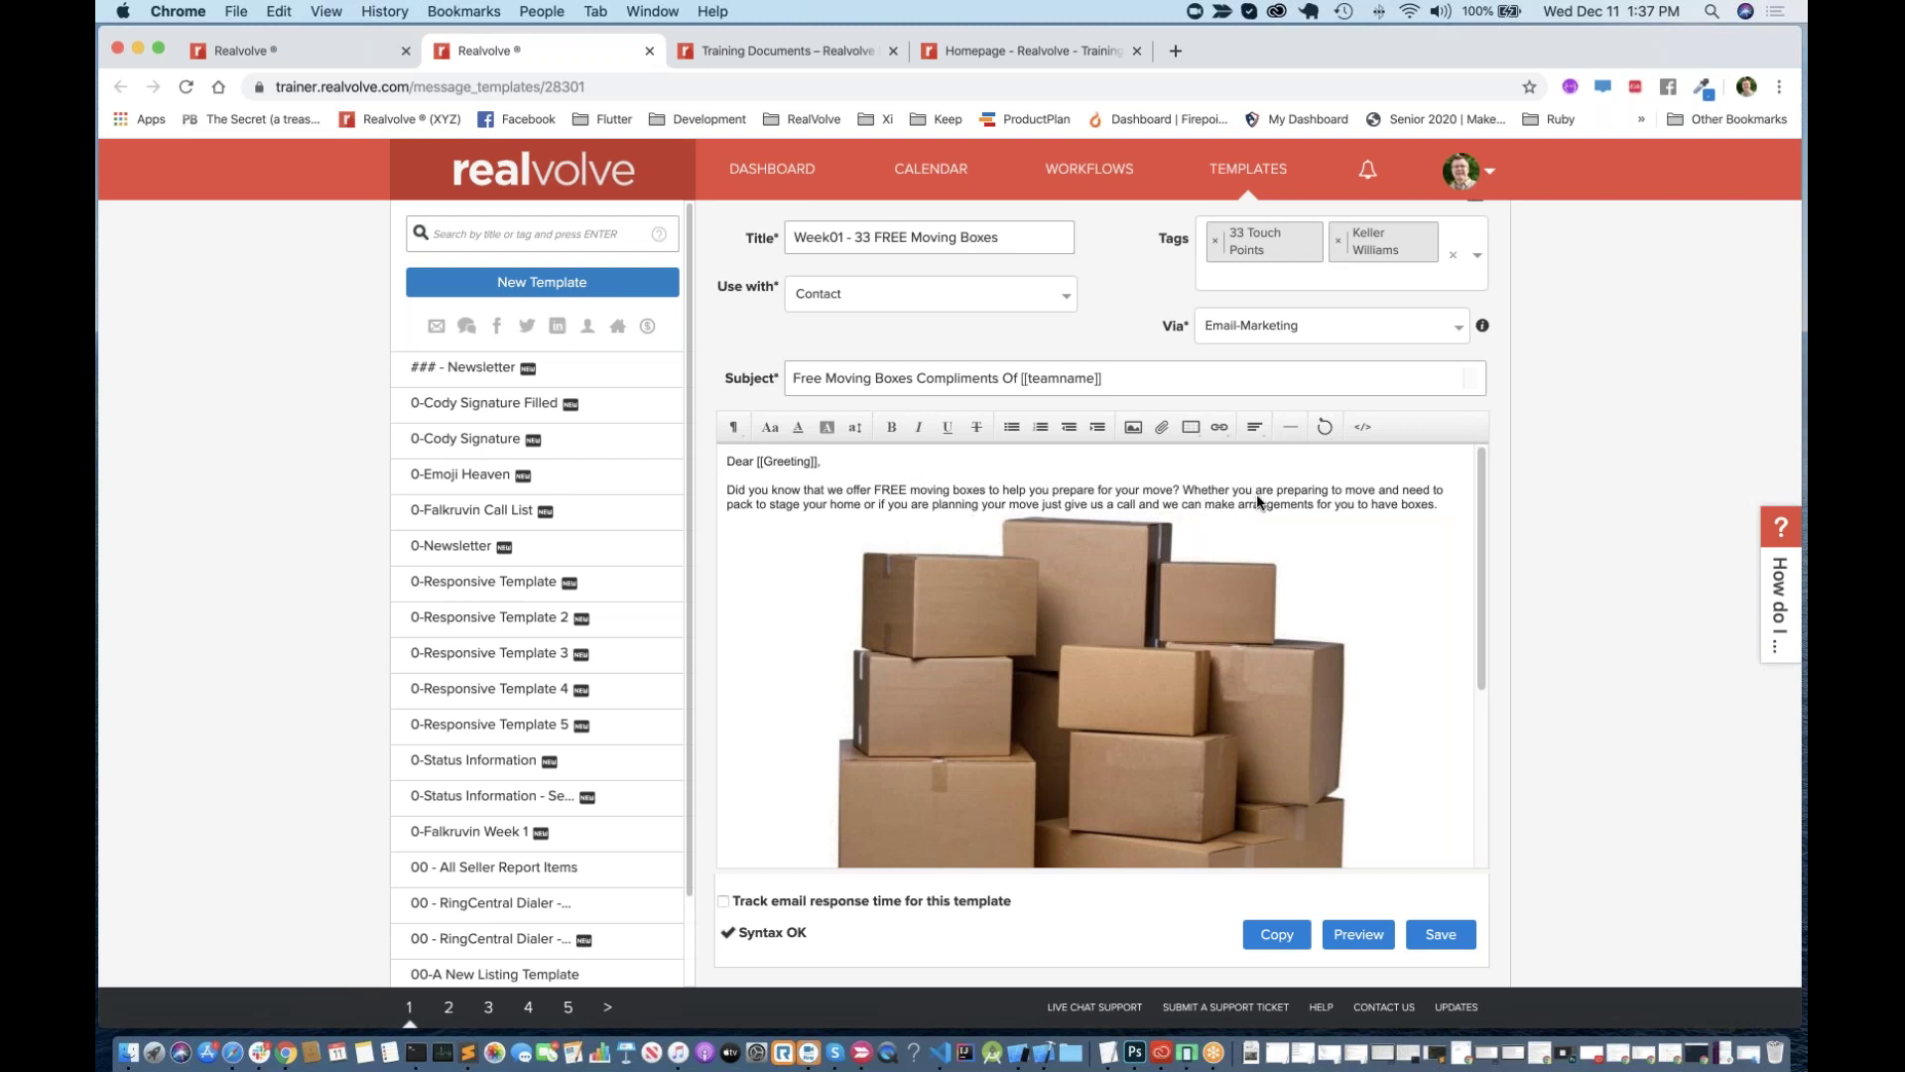
pyautogui.click(1191, 617)
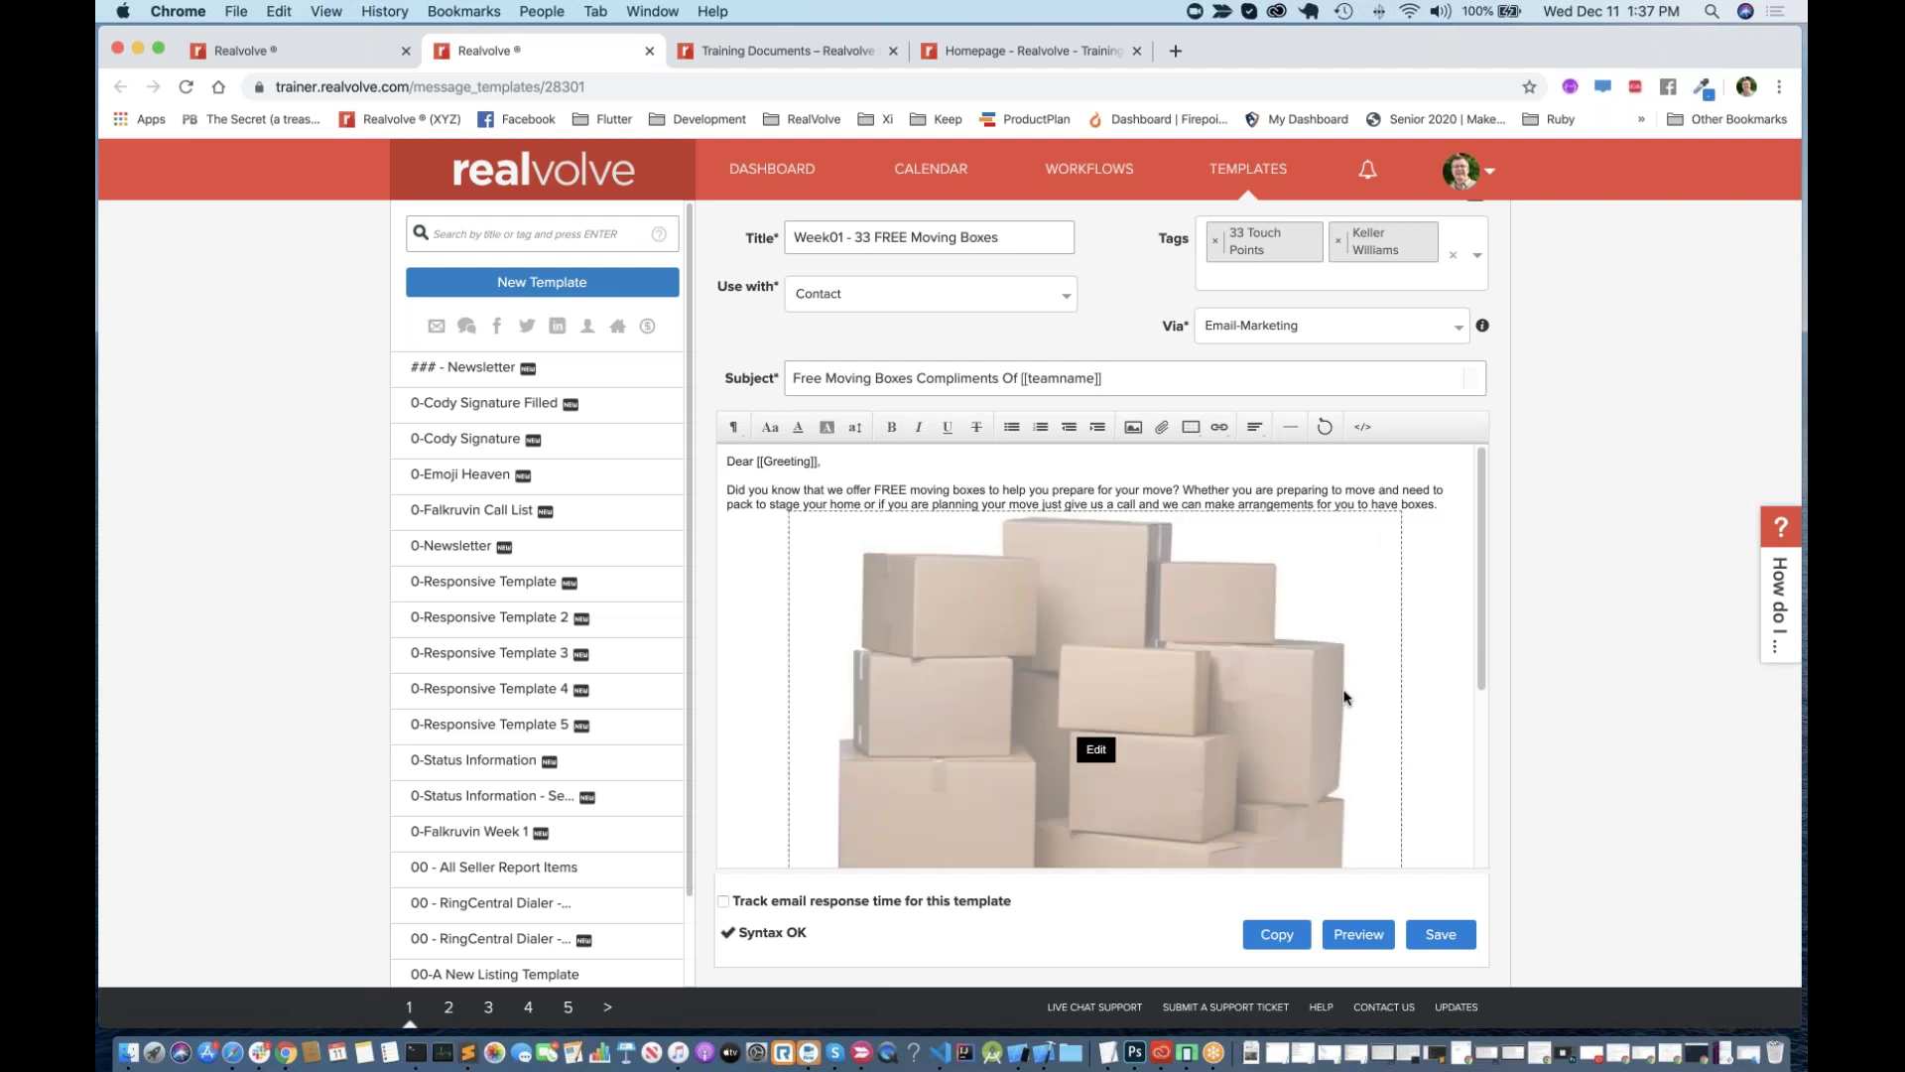
pyautogui.scroll(-4, 1344, 697)
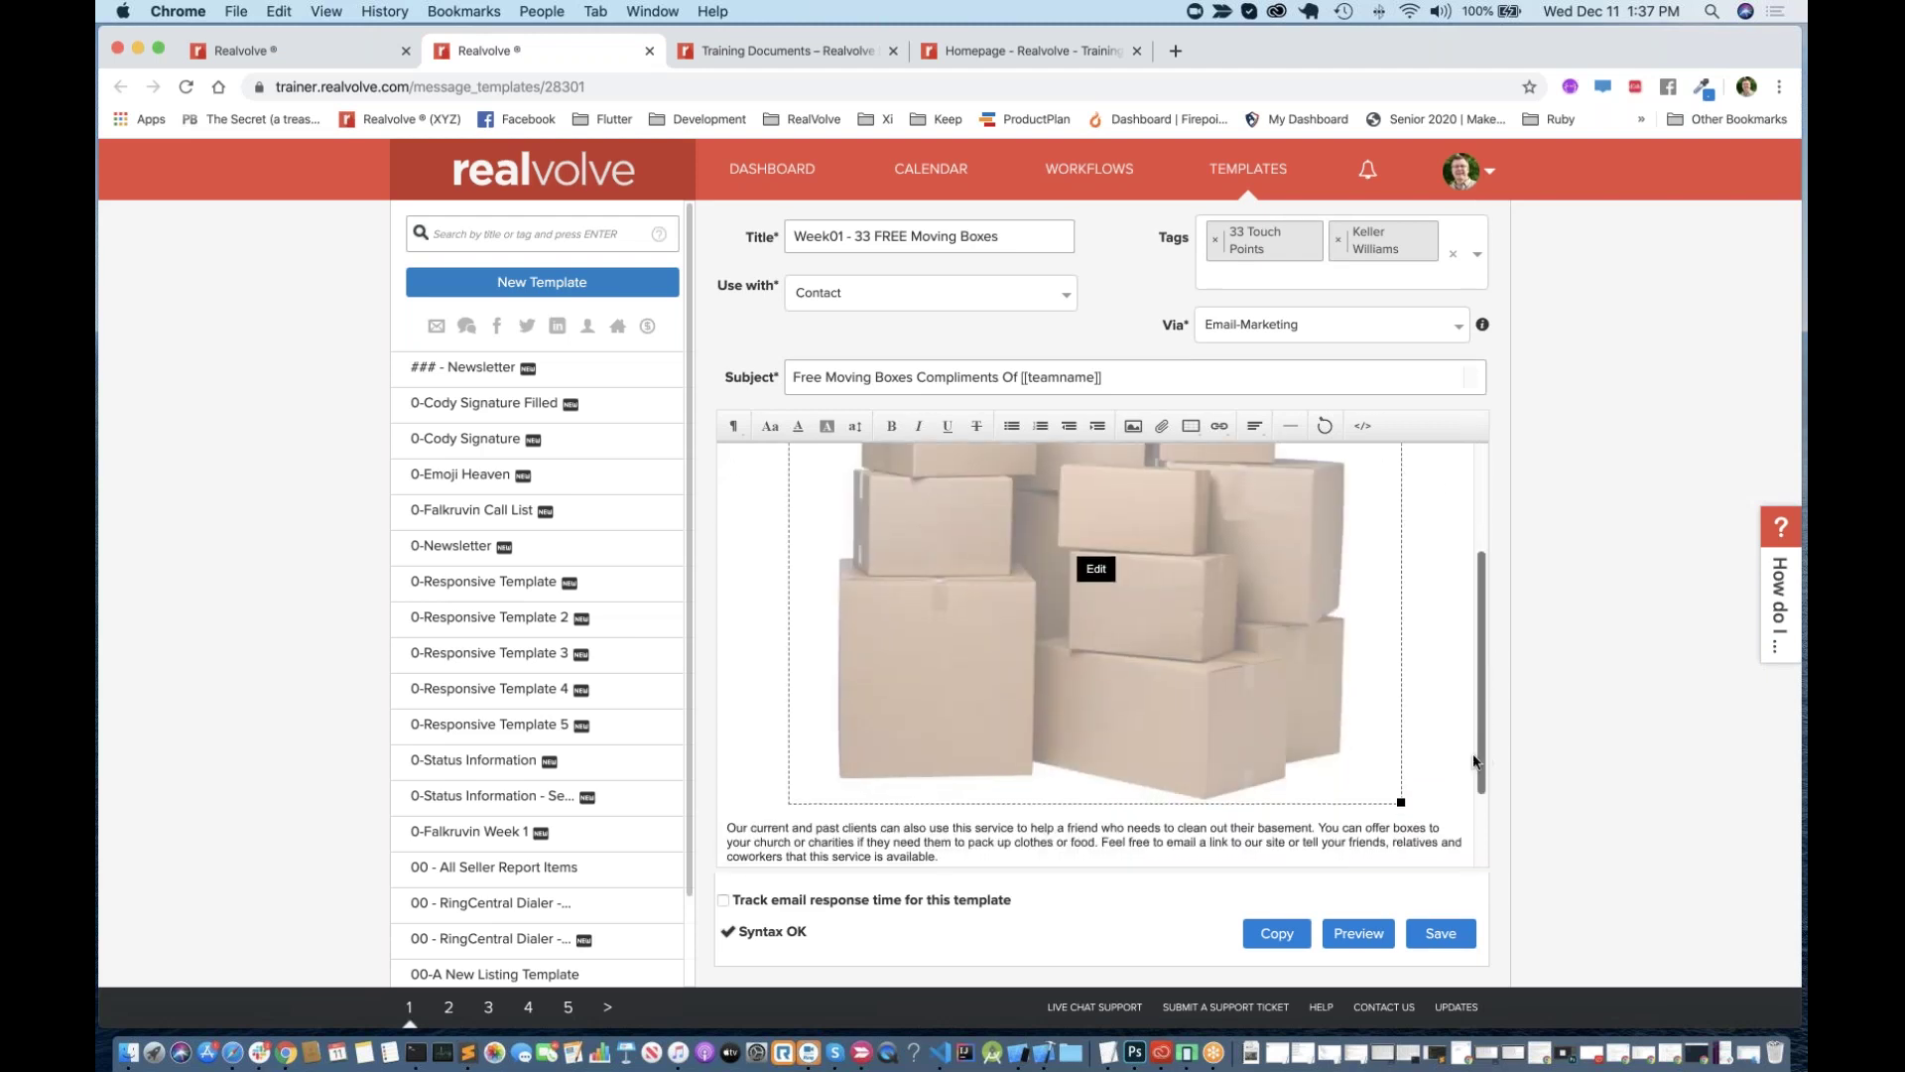
pyautogui.moveTo(1401, 801); pyautogui.dragTo(1311, 649)
pyautogui.scroll(1, 1312, 650)
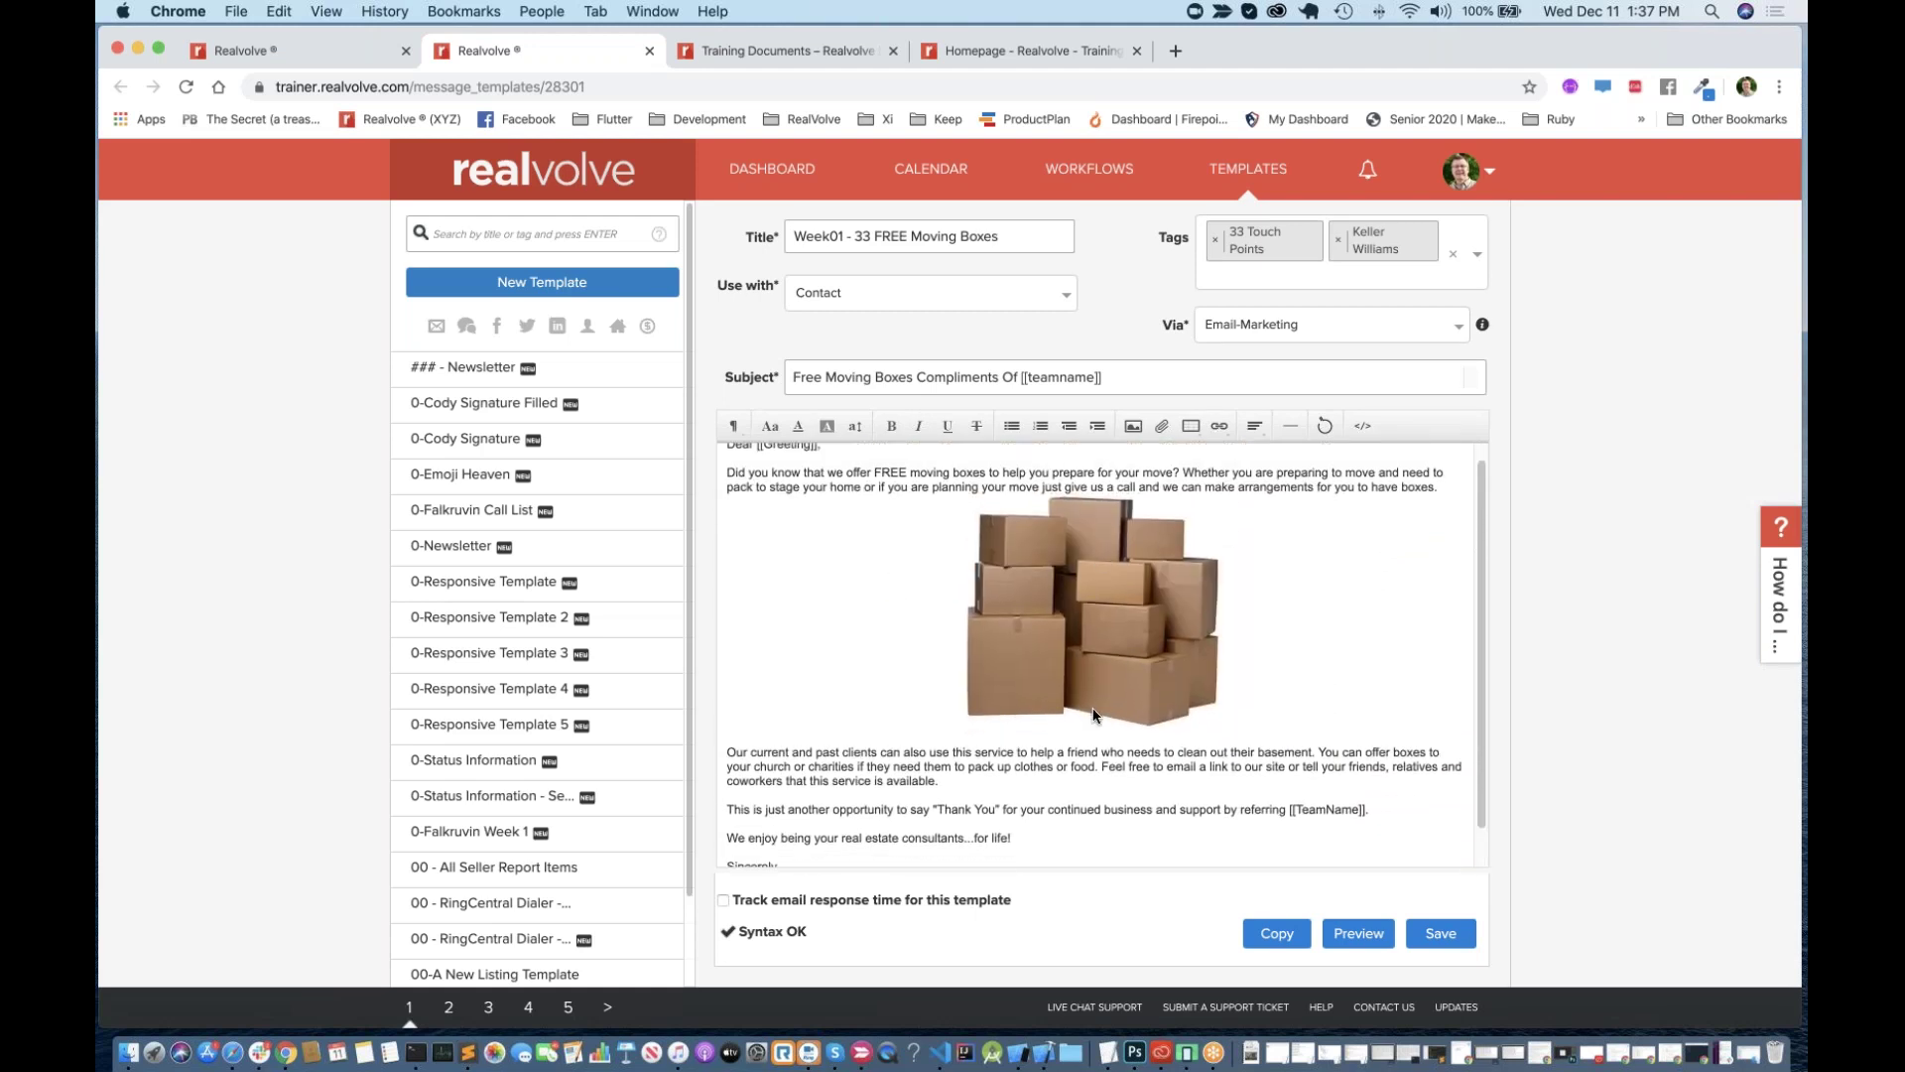
pyautogui.scroll(-1, 1052, 806)
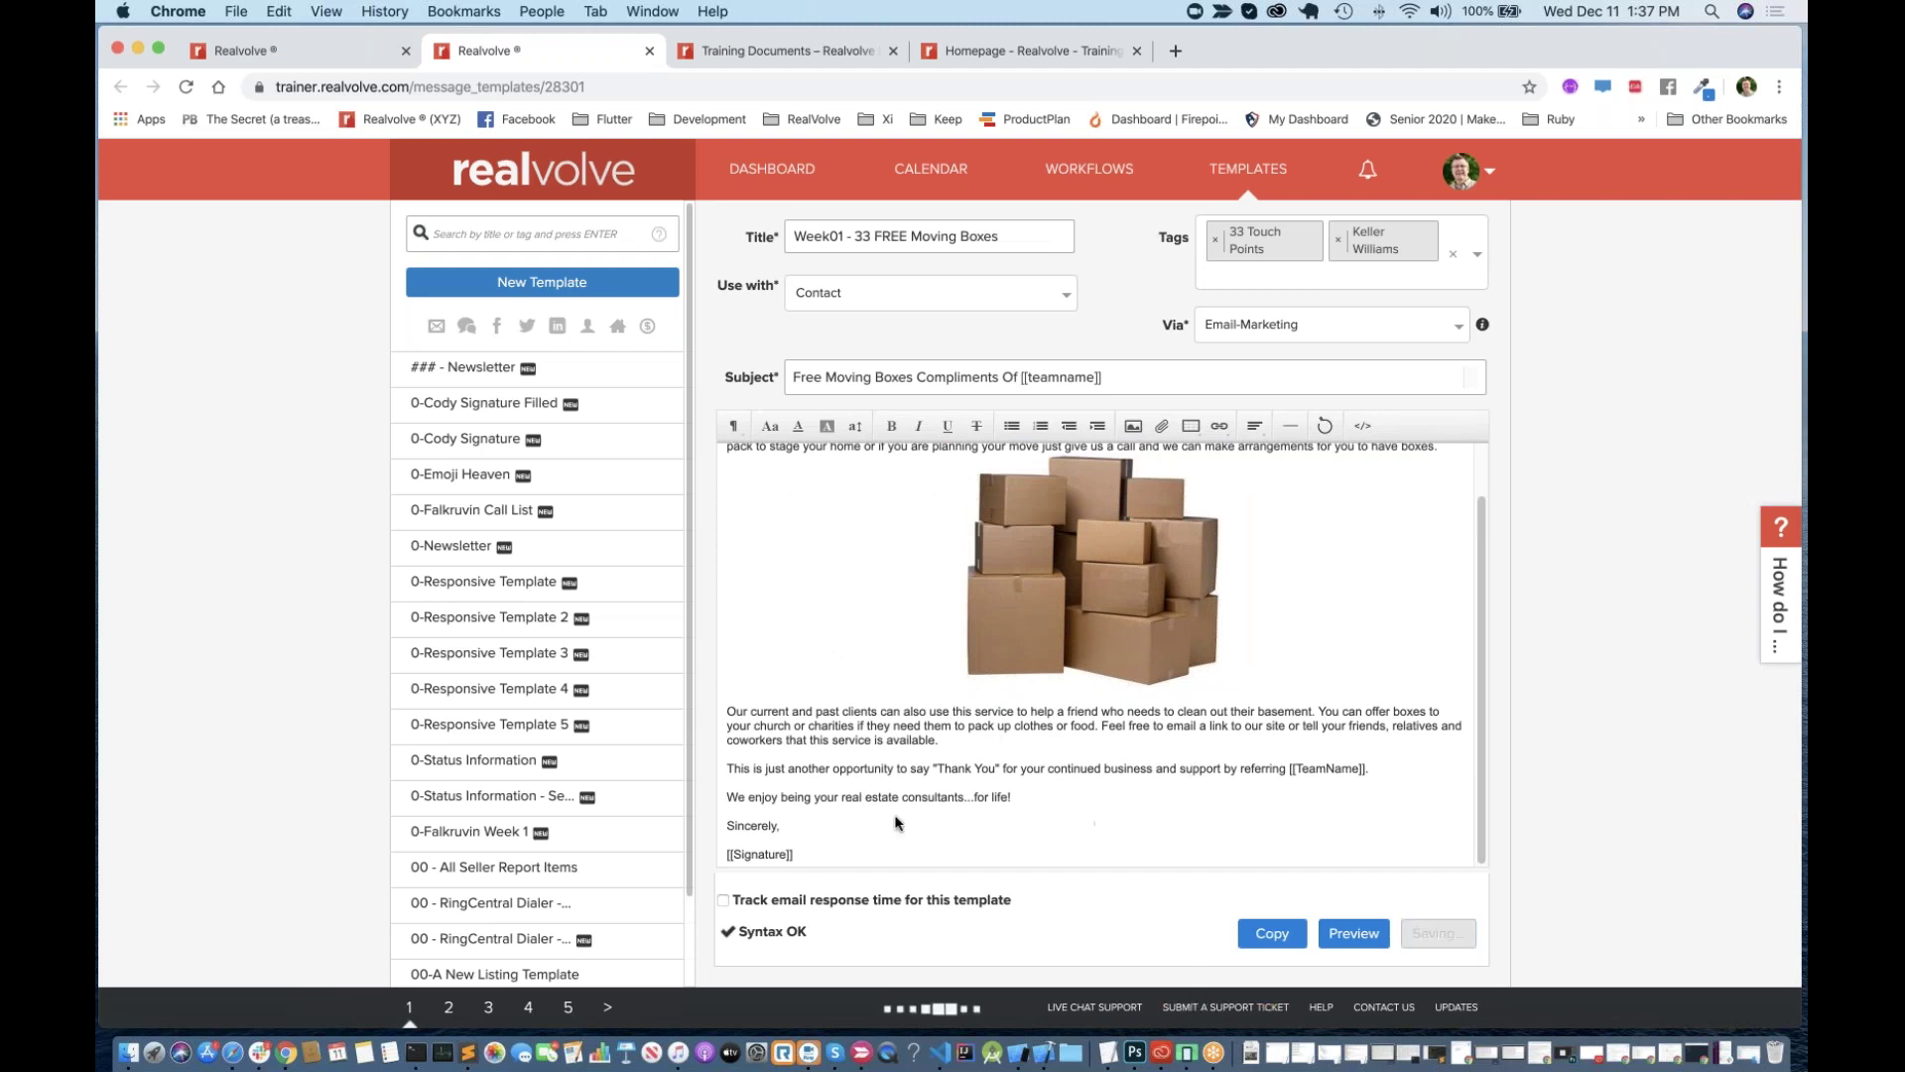
pyautogui.scroll(1, 896, 823)
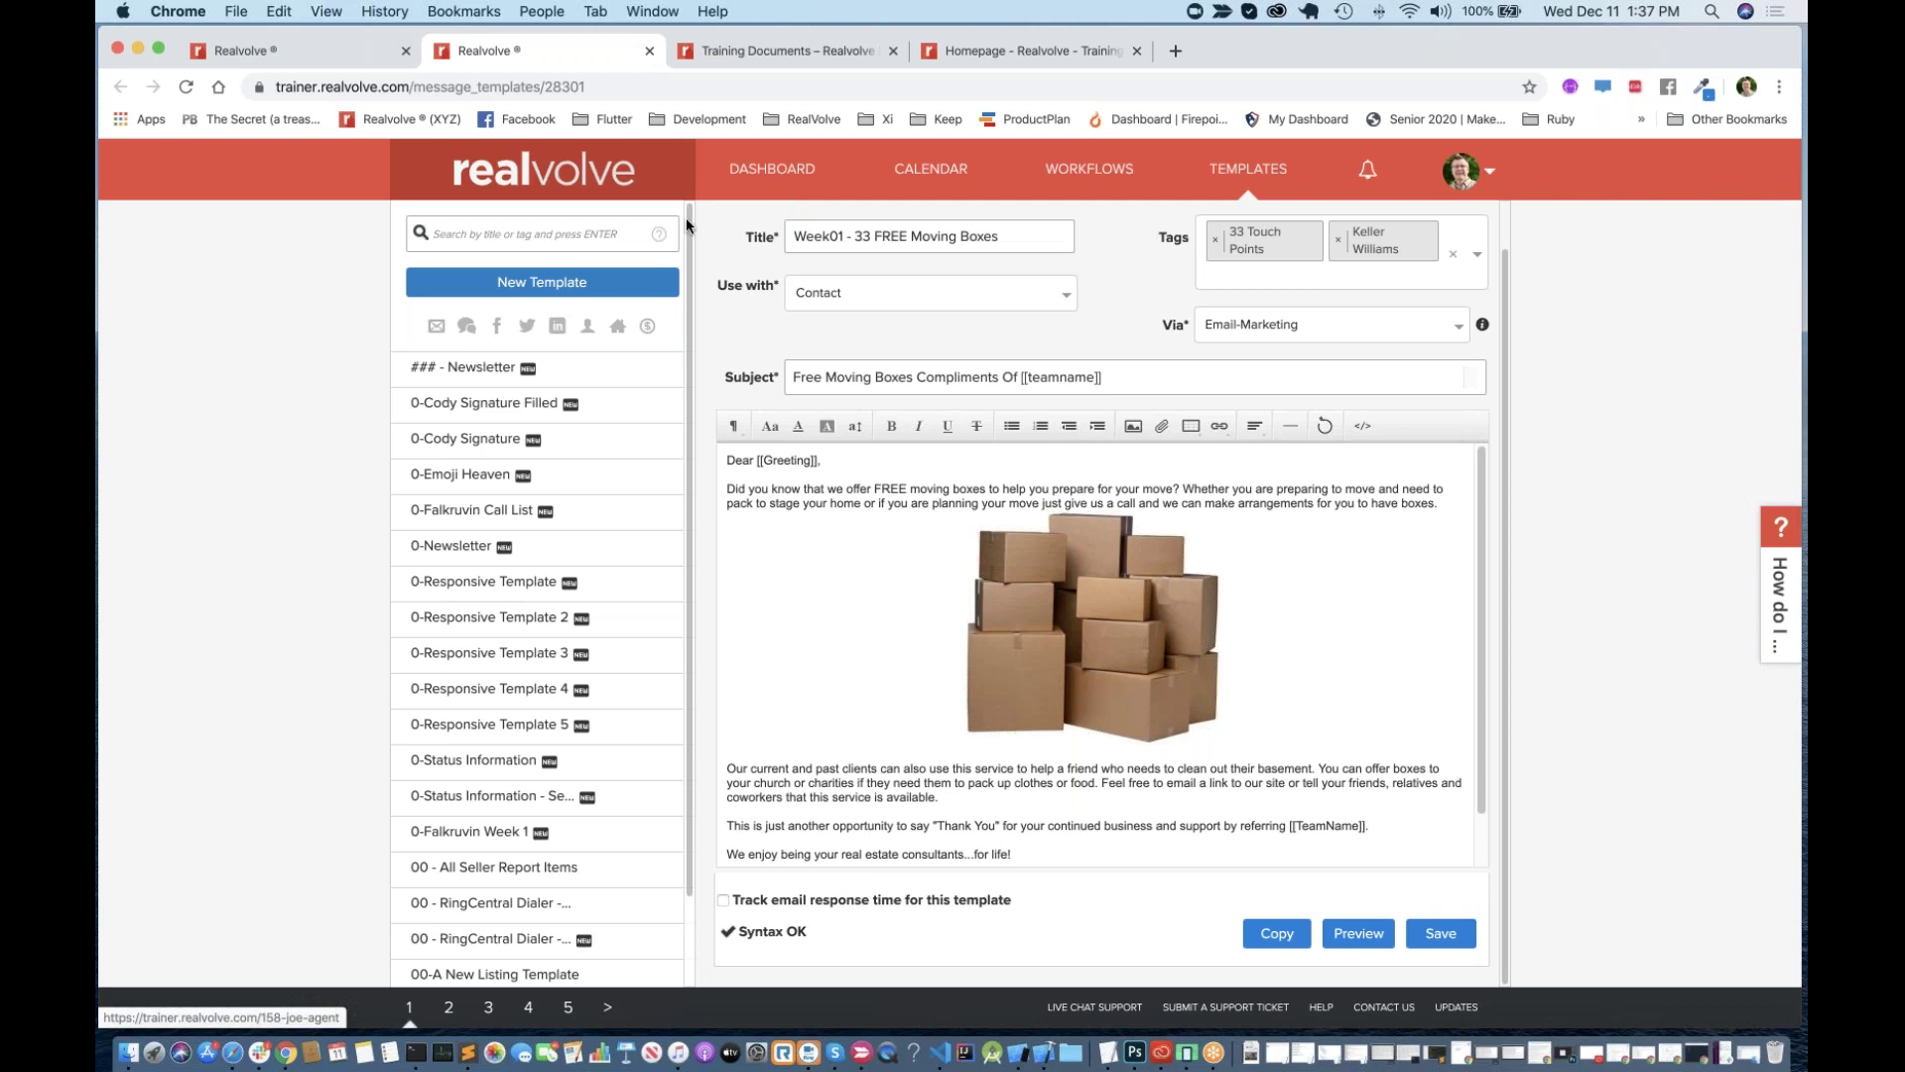
pyautogui.click(781, 172)
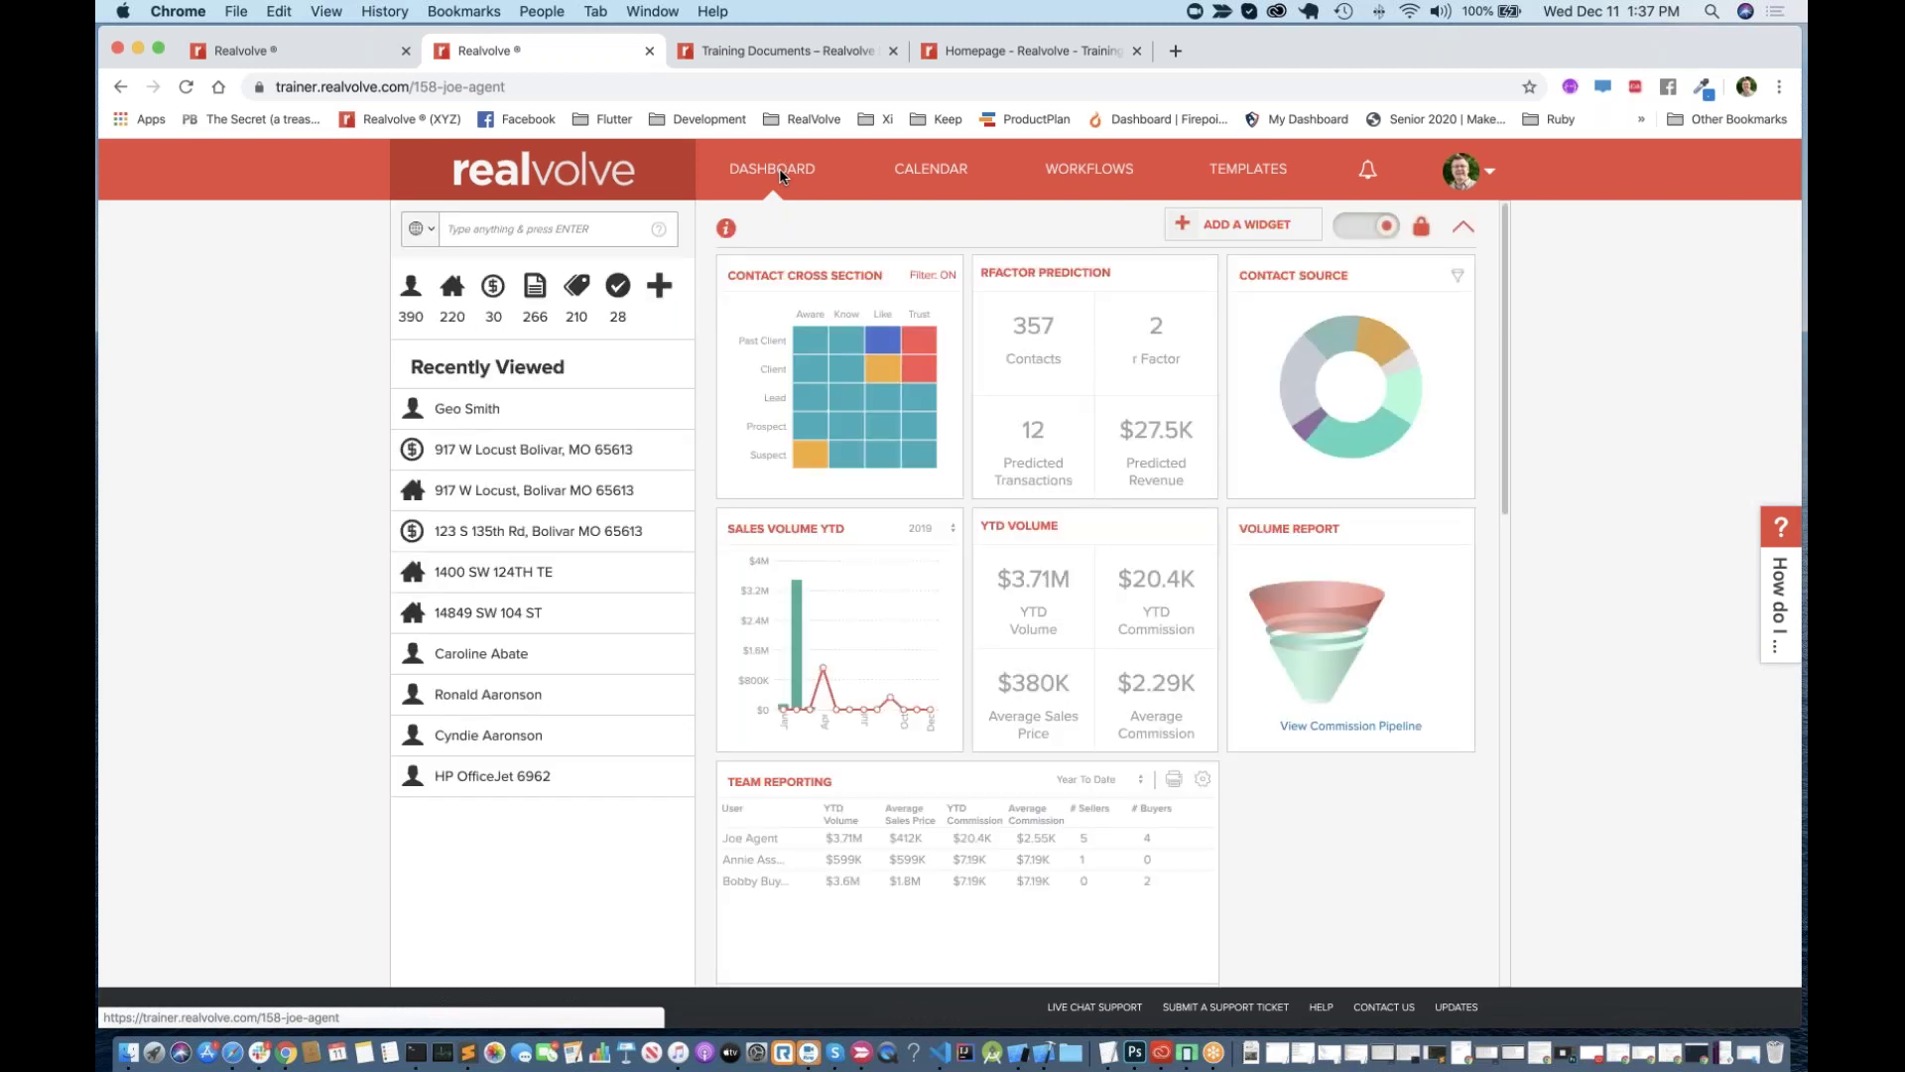
pyautogui.click(452, 288)
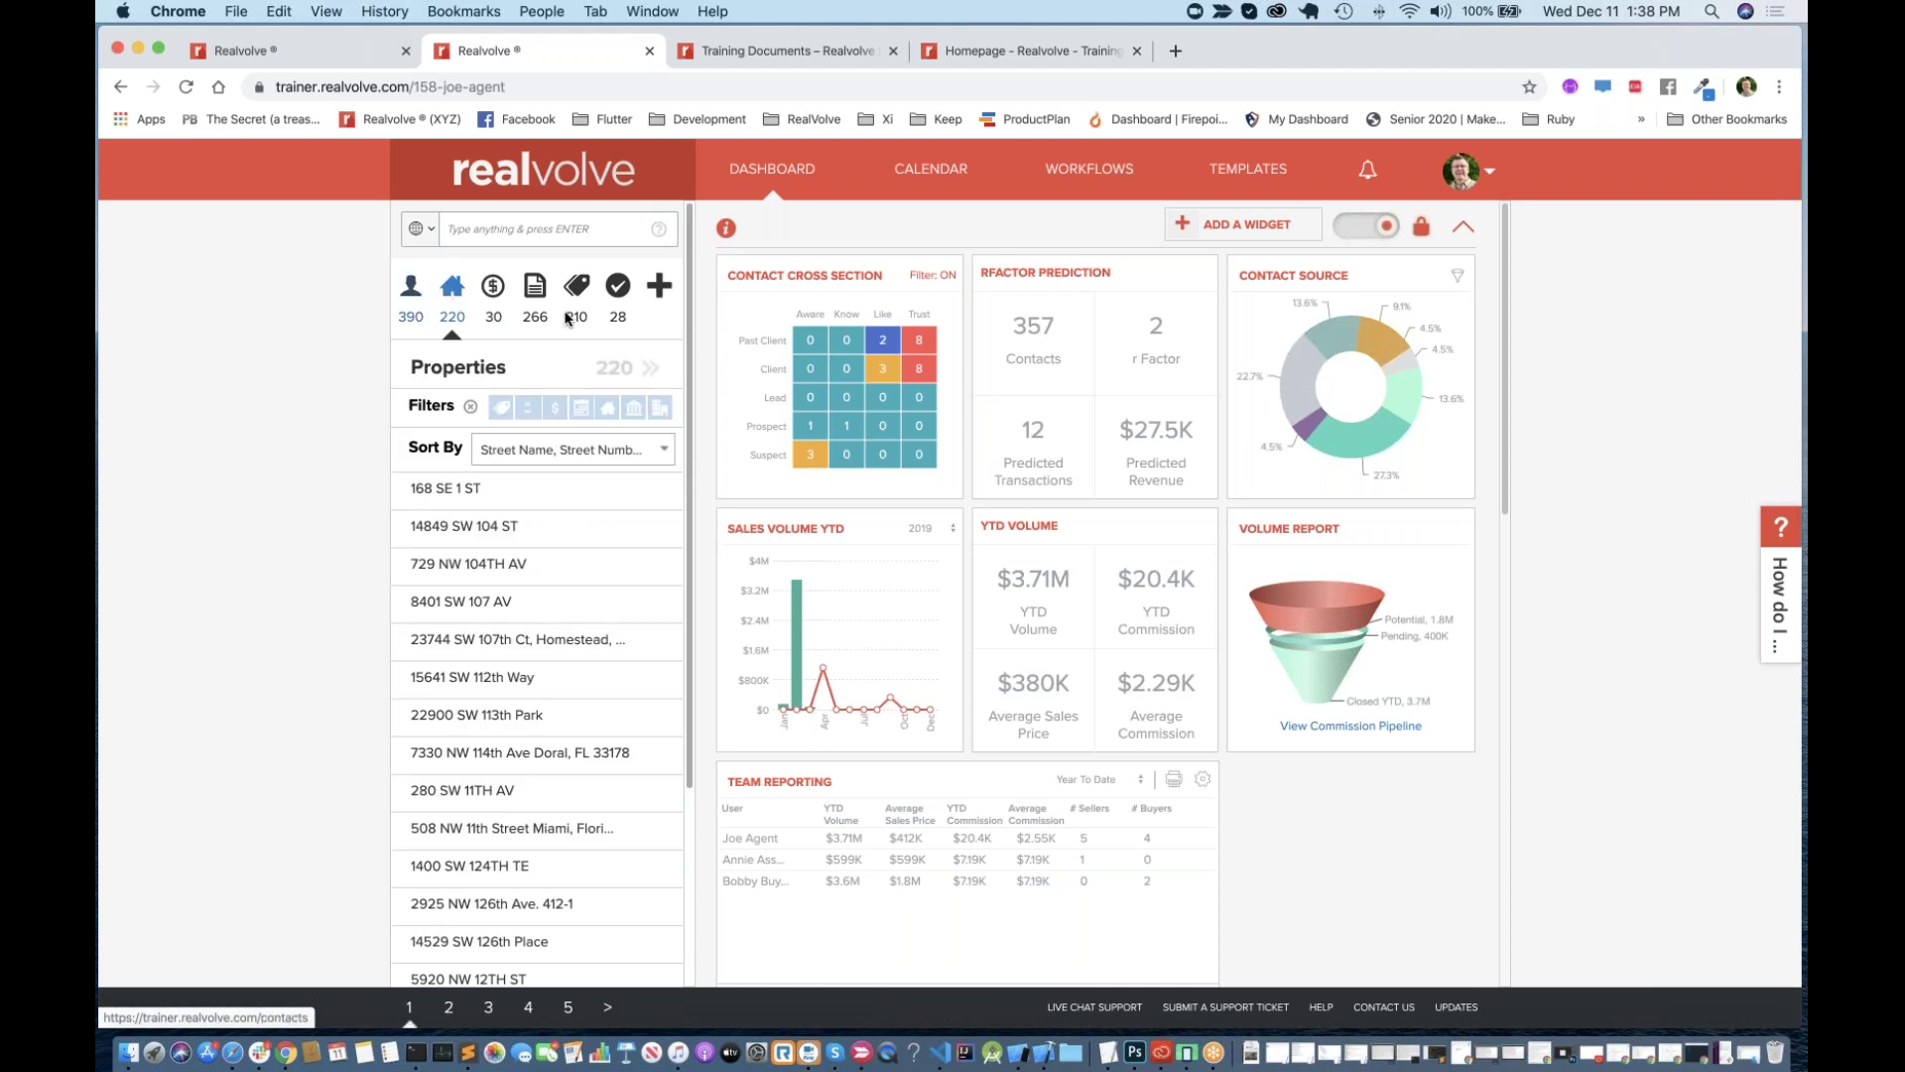
pyautogui.click(659, 289)
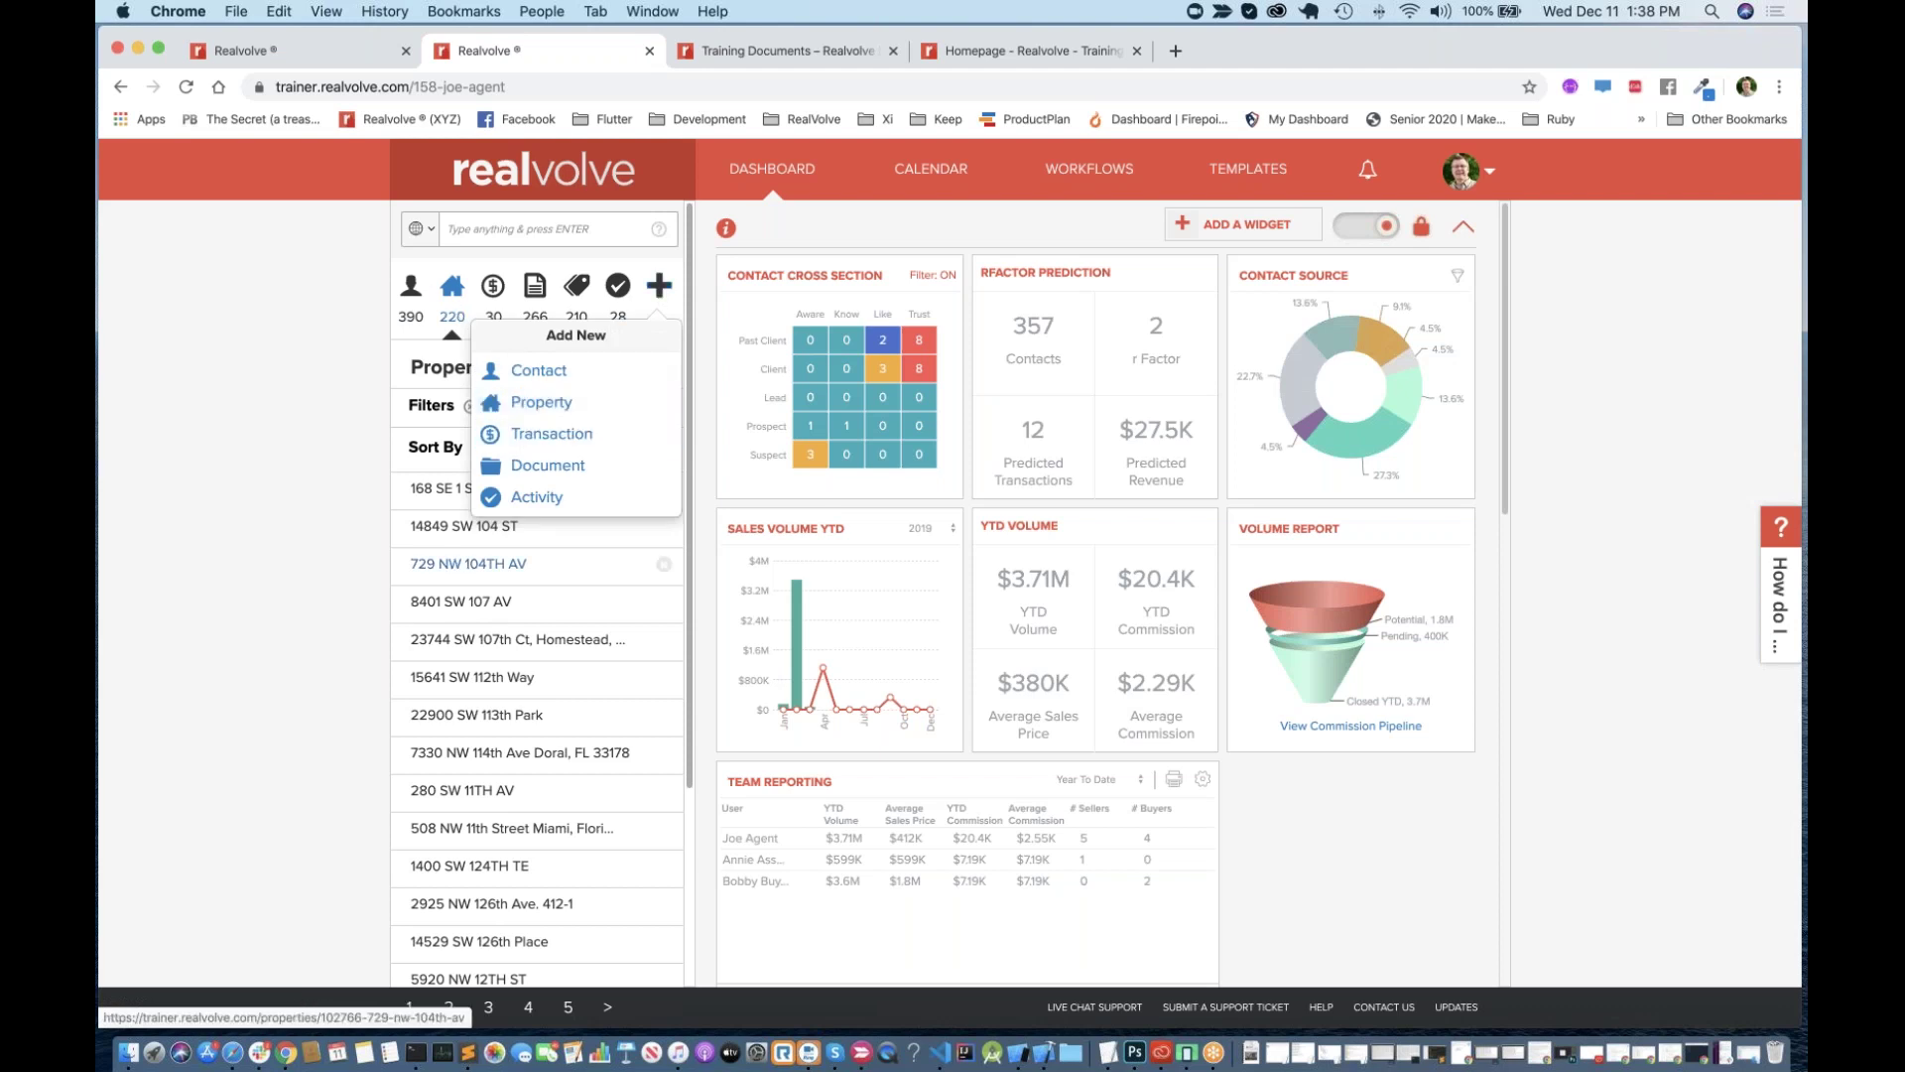
pyautogui.click(525, 655)
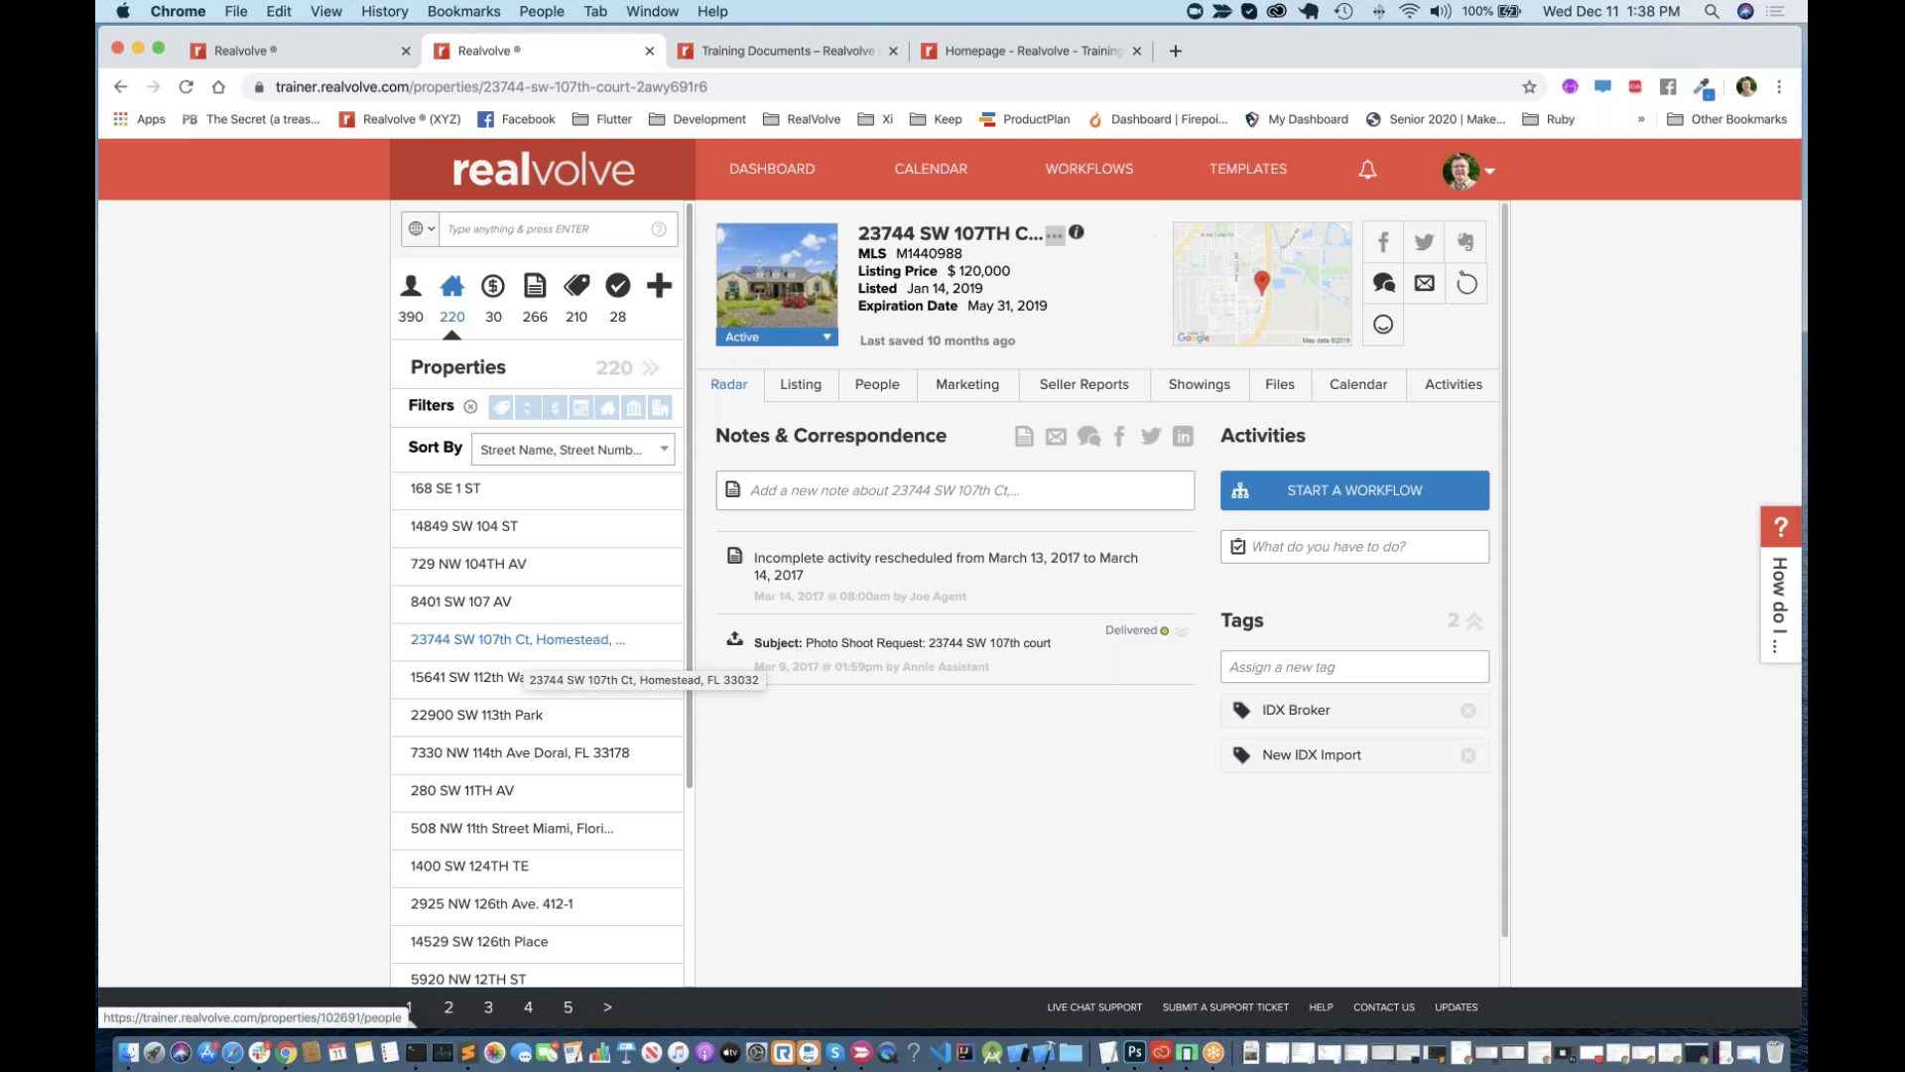
# Step: Start a workflow on this property with DIGGS: Listing Marketing selected
pyautogui.click(1326, 486)
pyautogui.click(1183, 566)
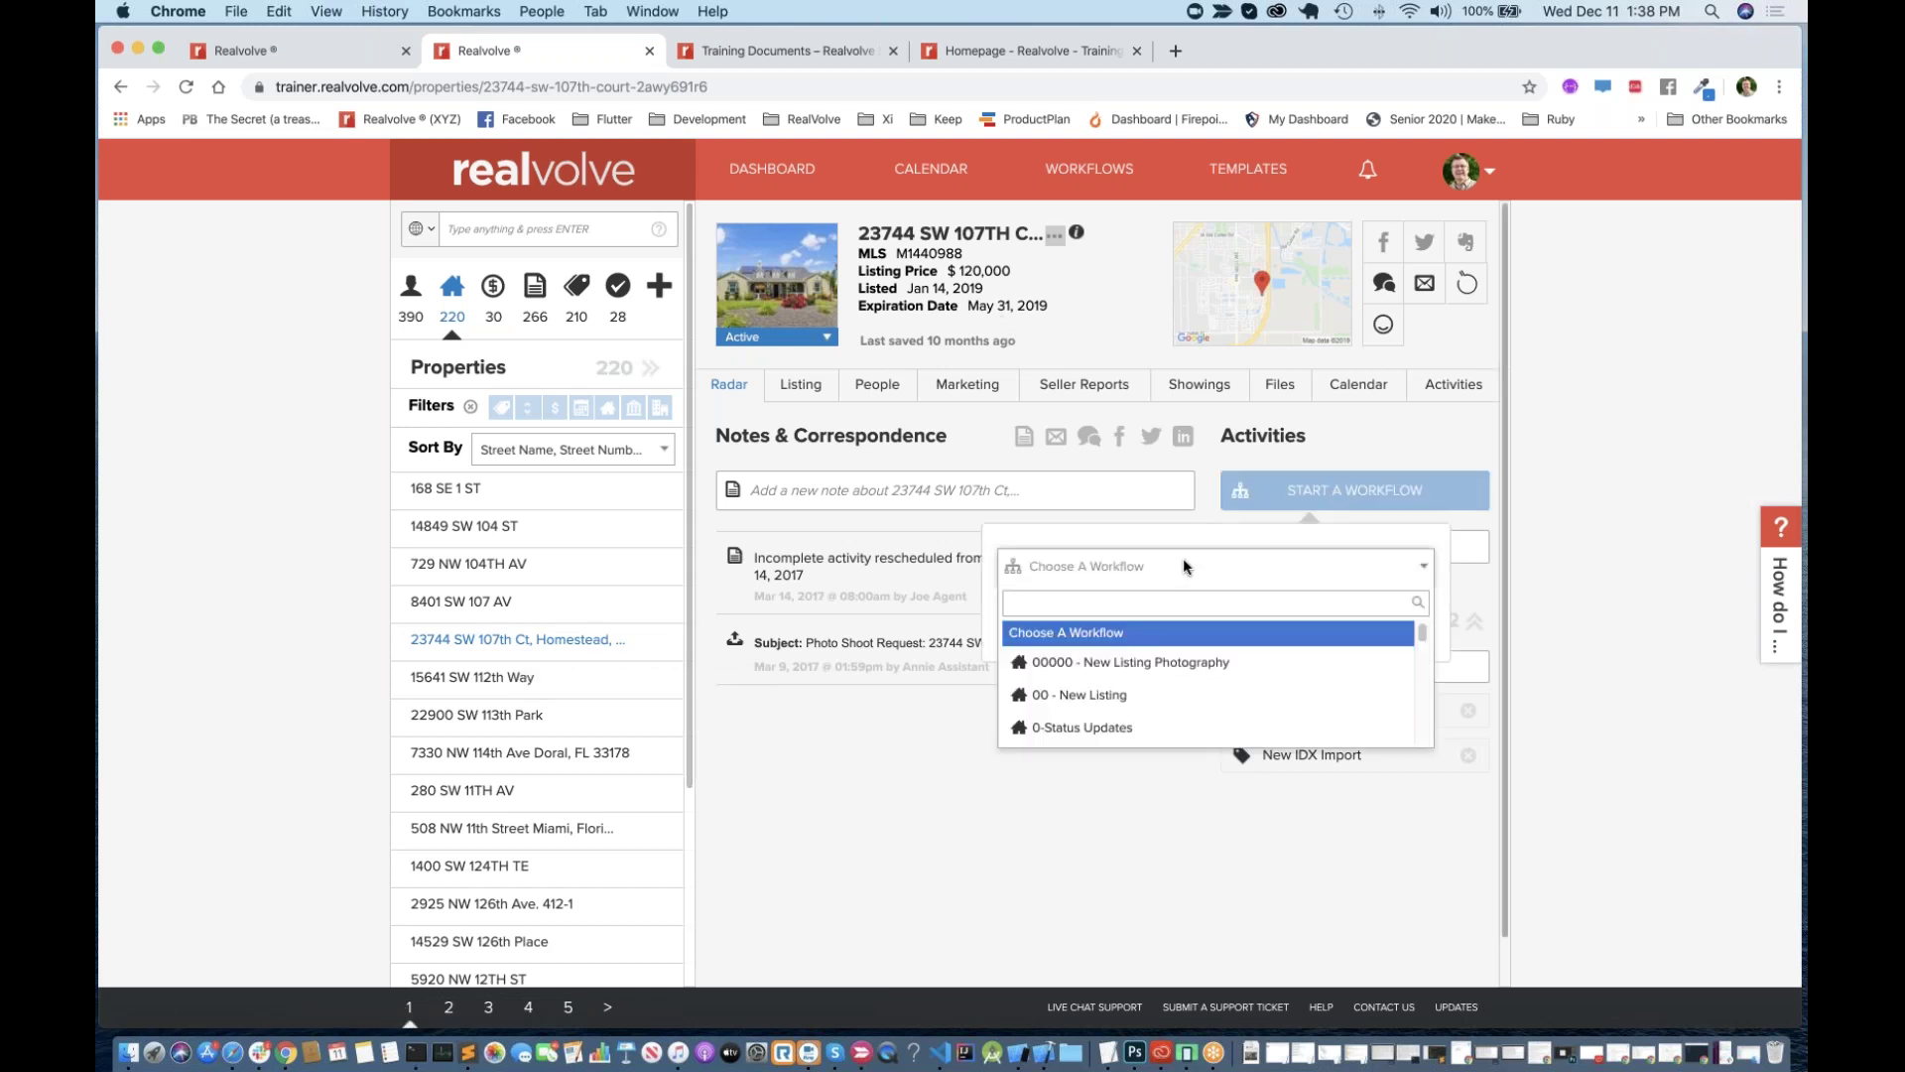
pyautogui.scroll(-5, 1189, 672)
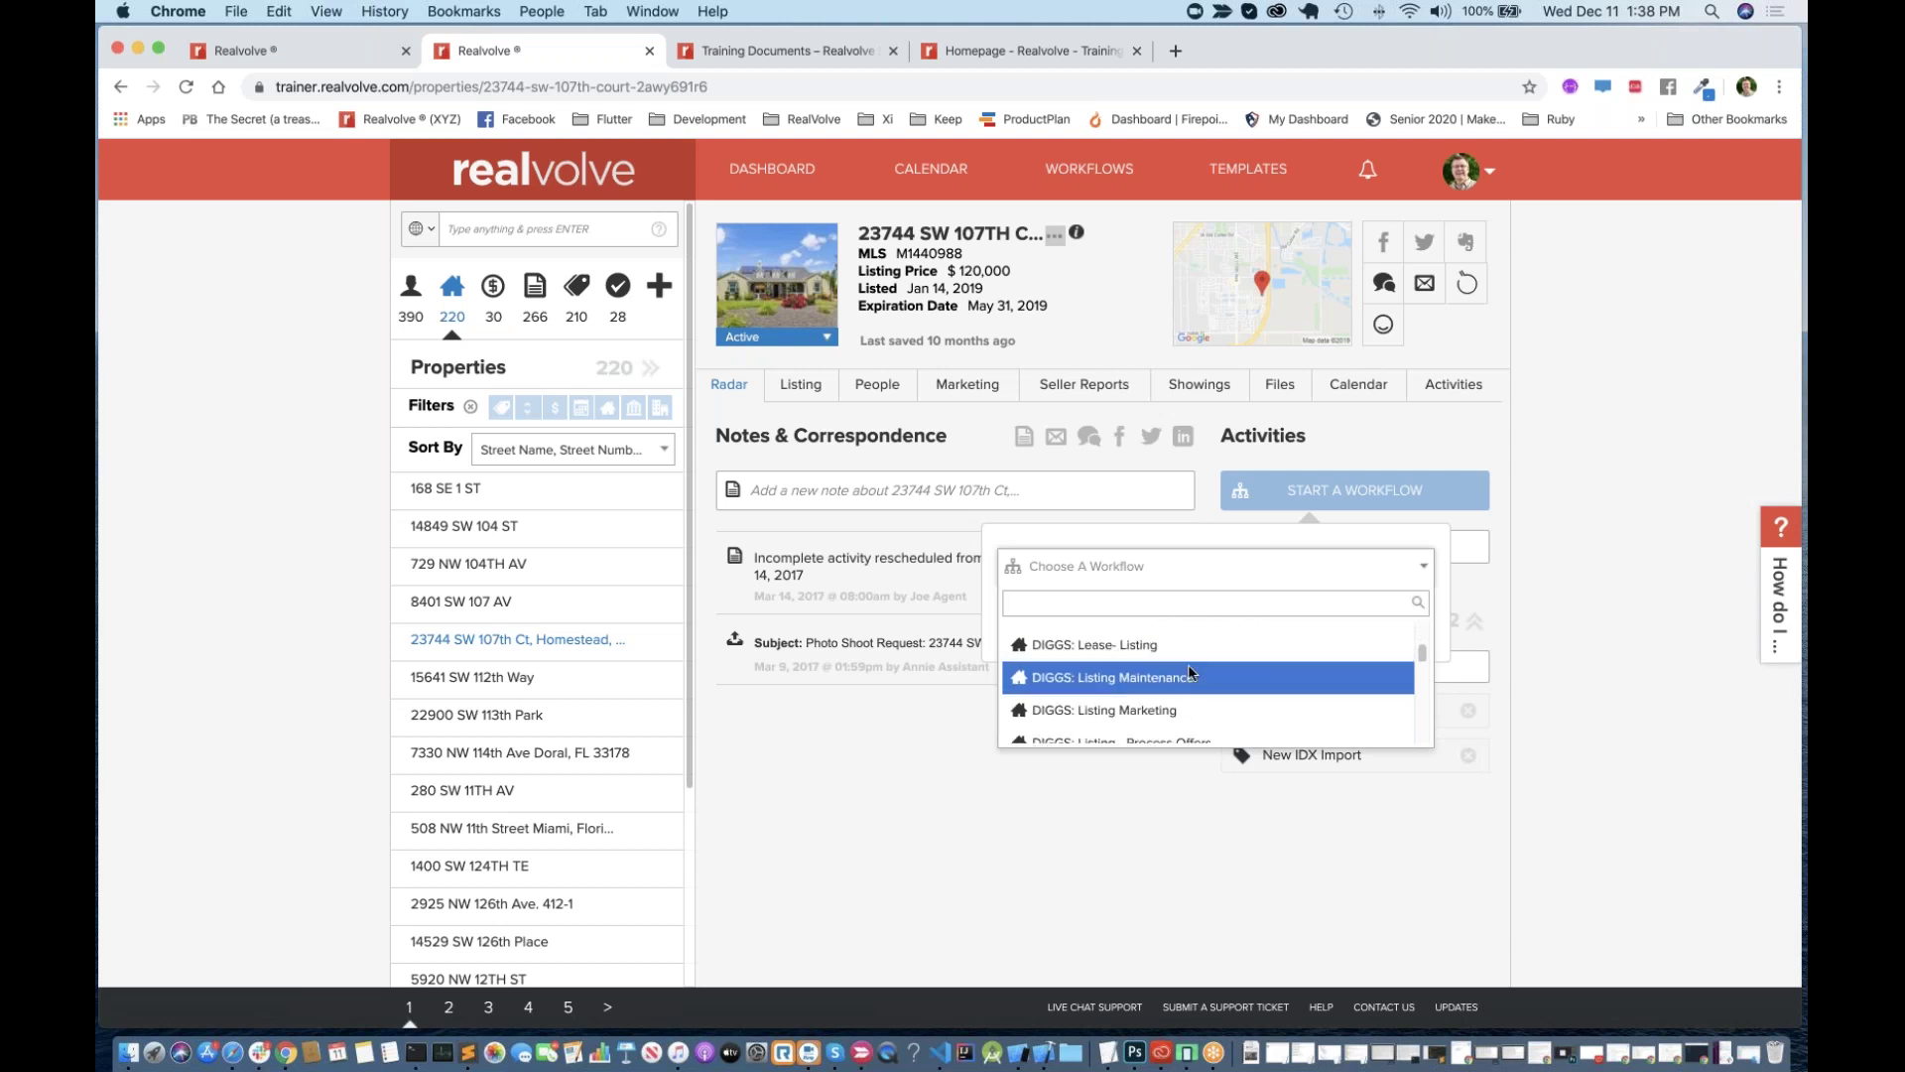
pyautogui.scroll(1, 1188, 664)
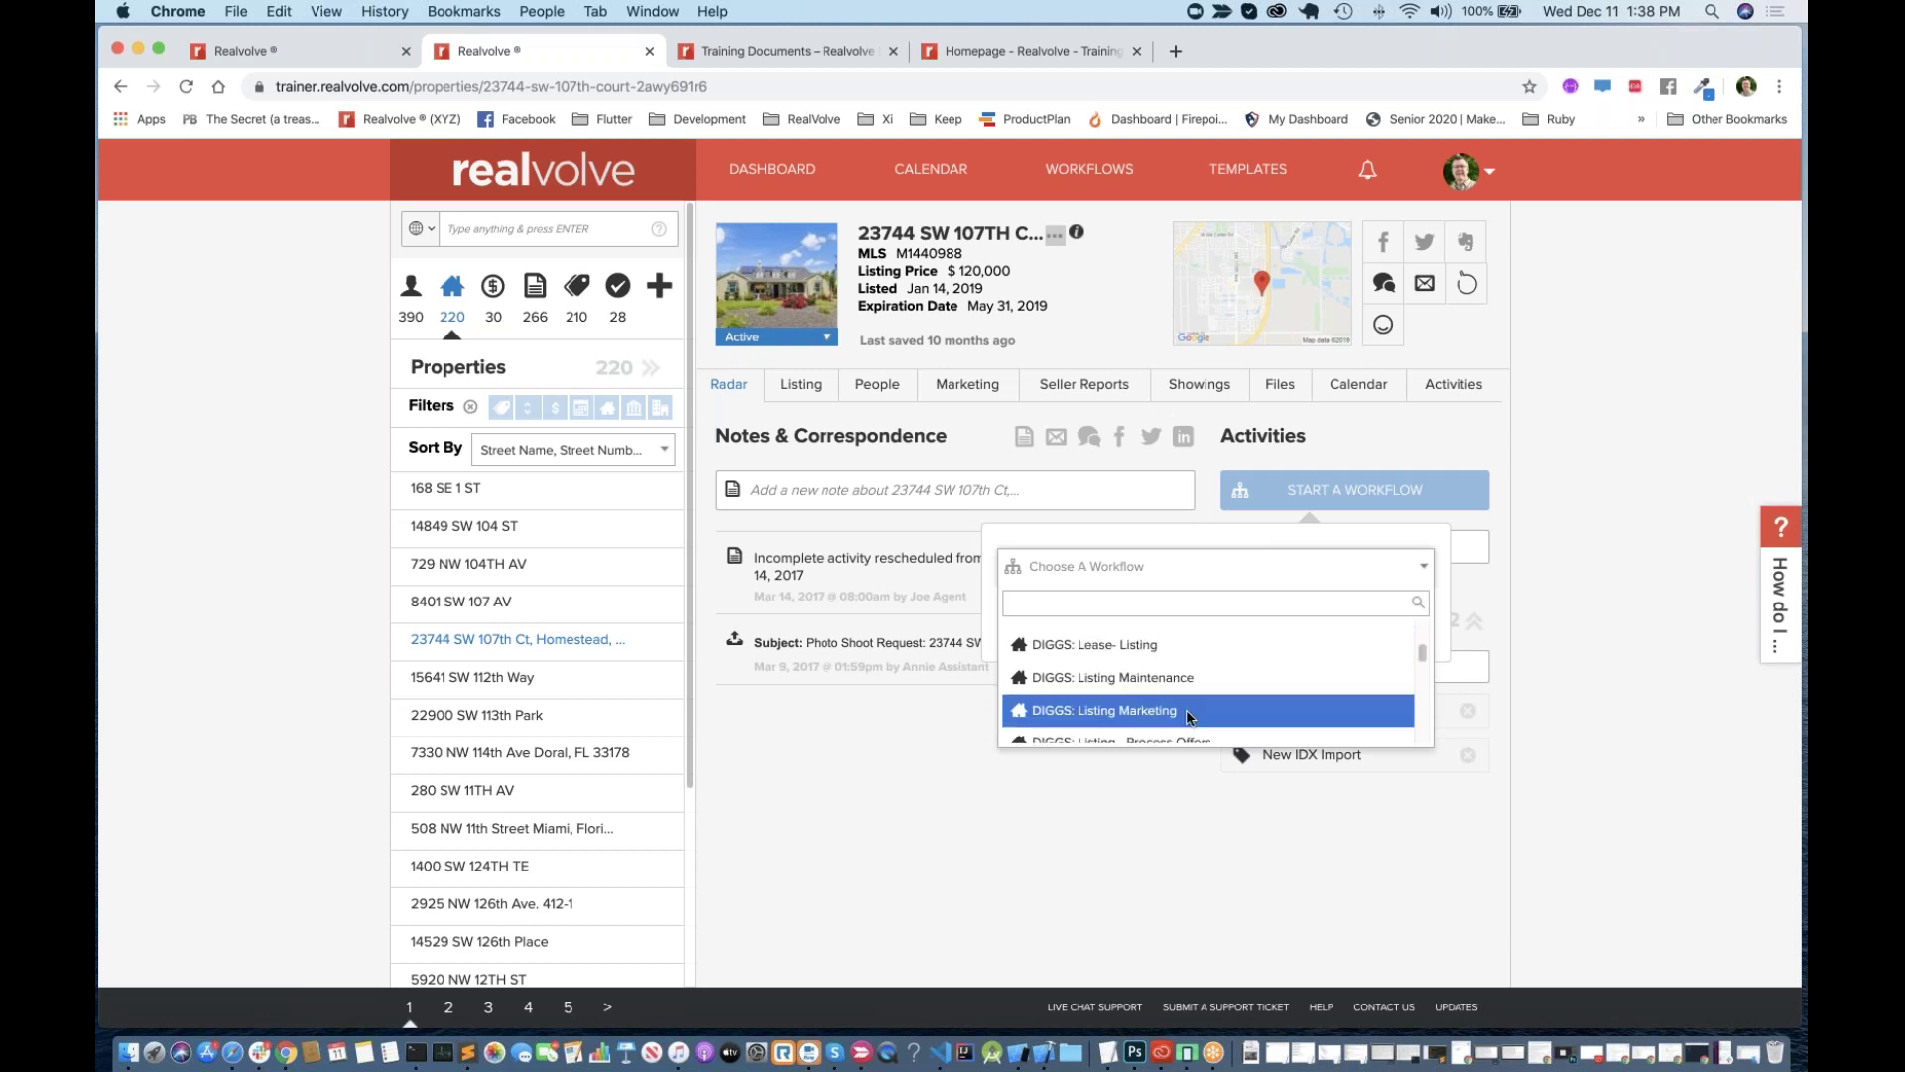
pyautogui.scroll(-2, 1187, 716)
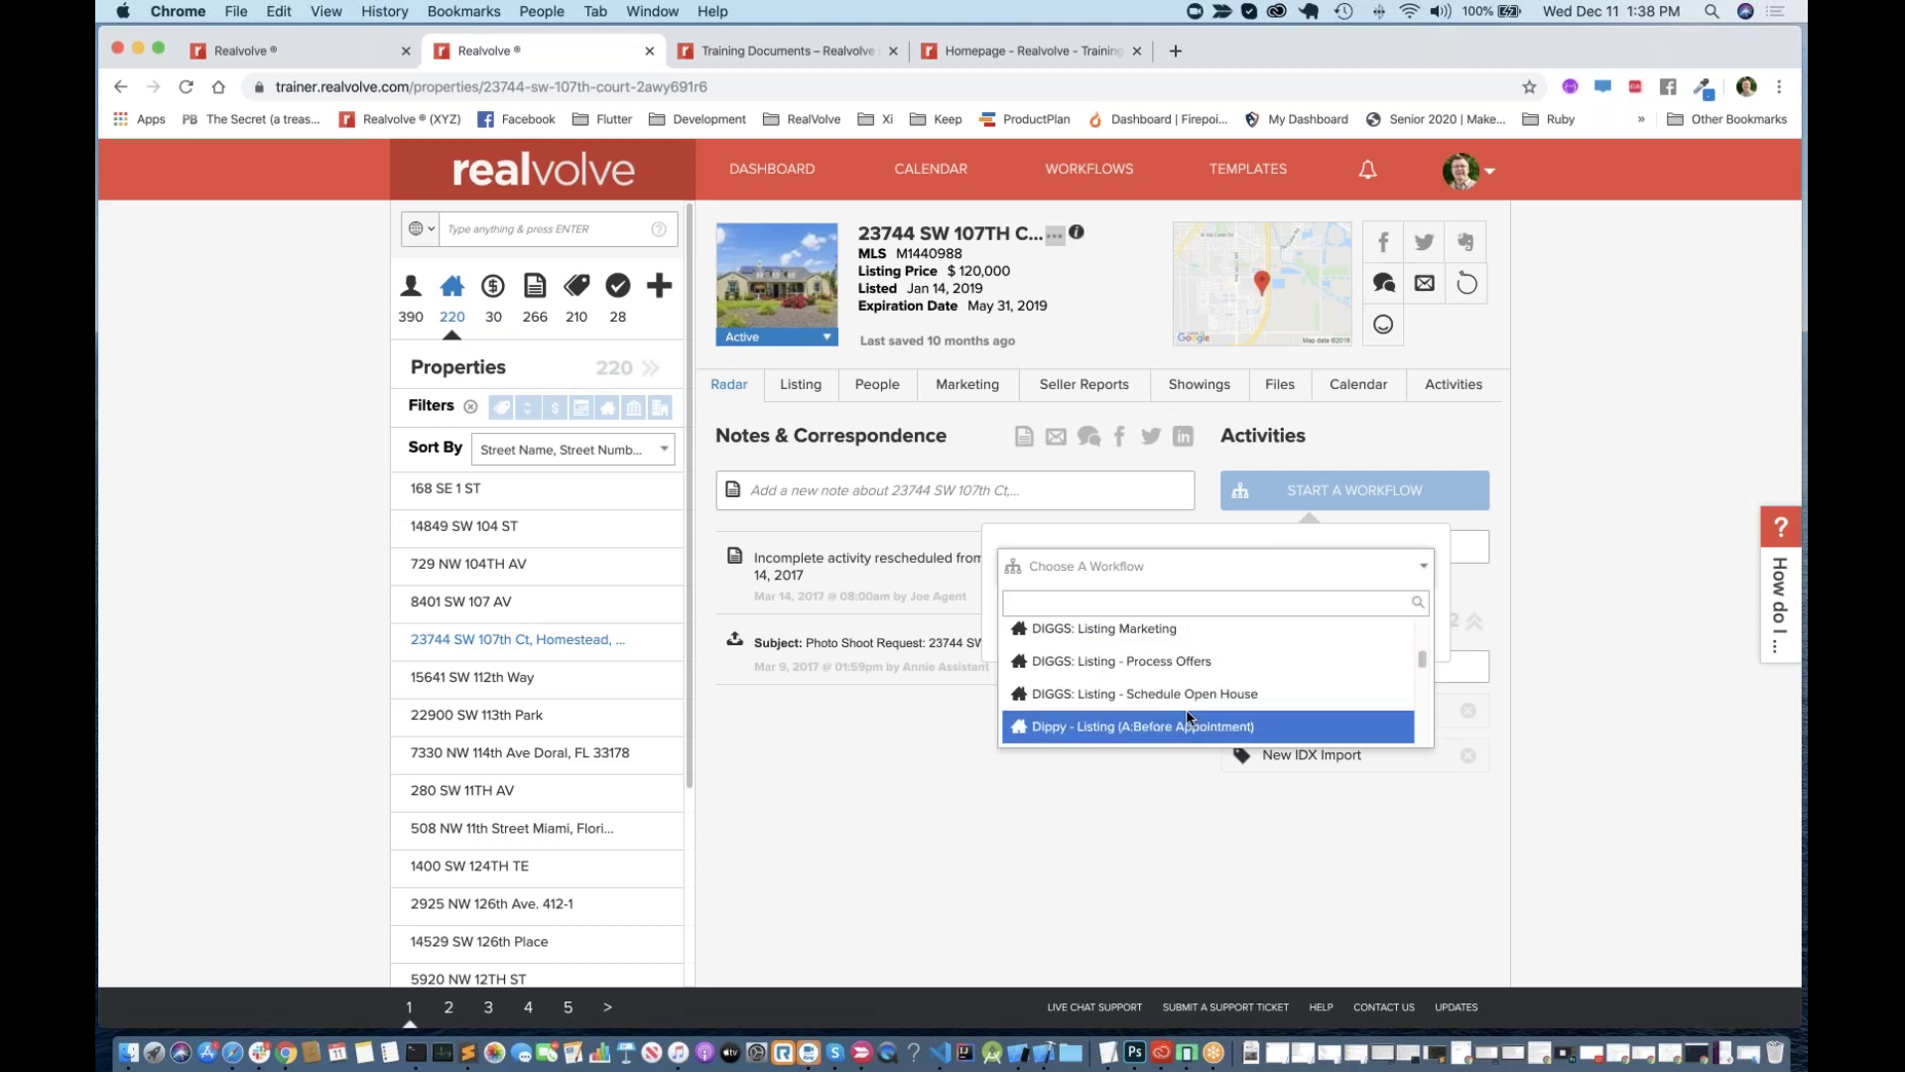
pyautogui.click(1191, 640)
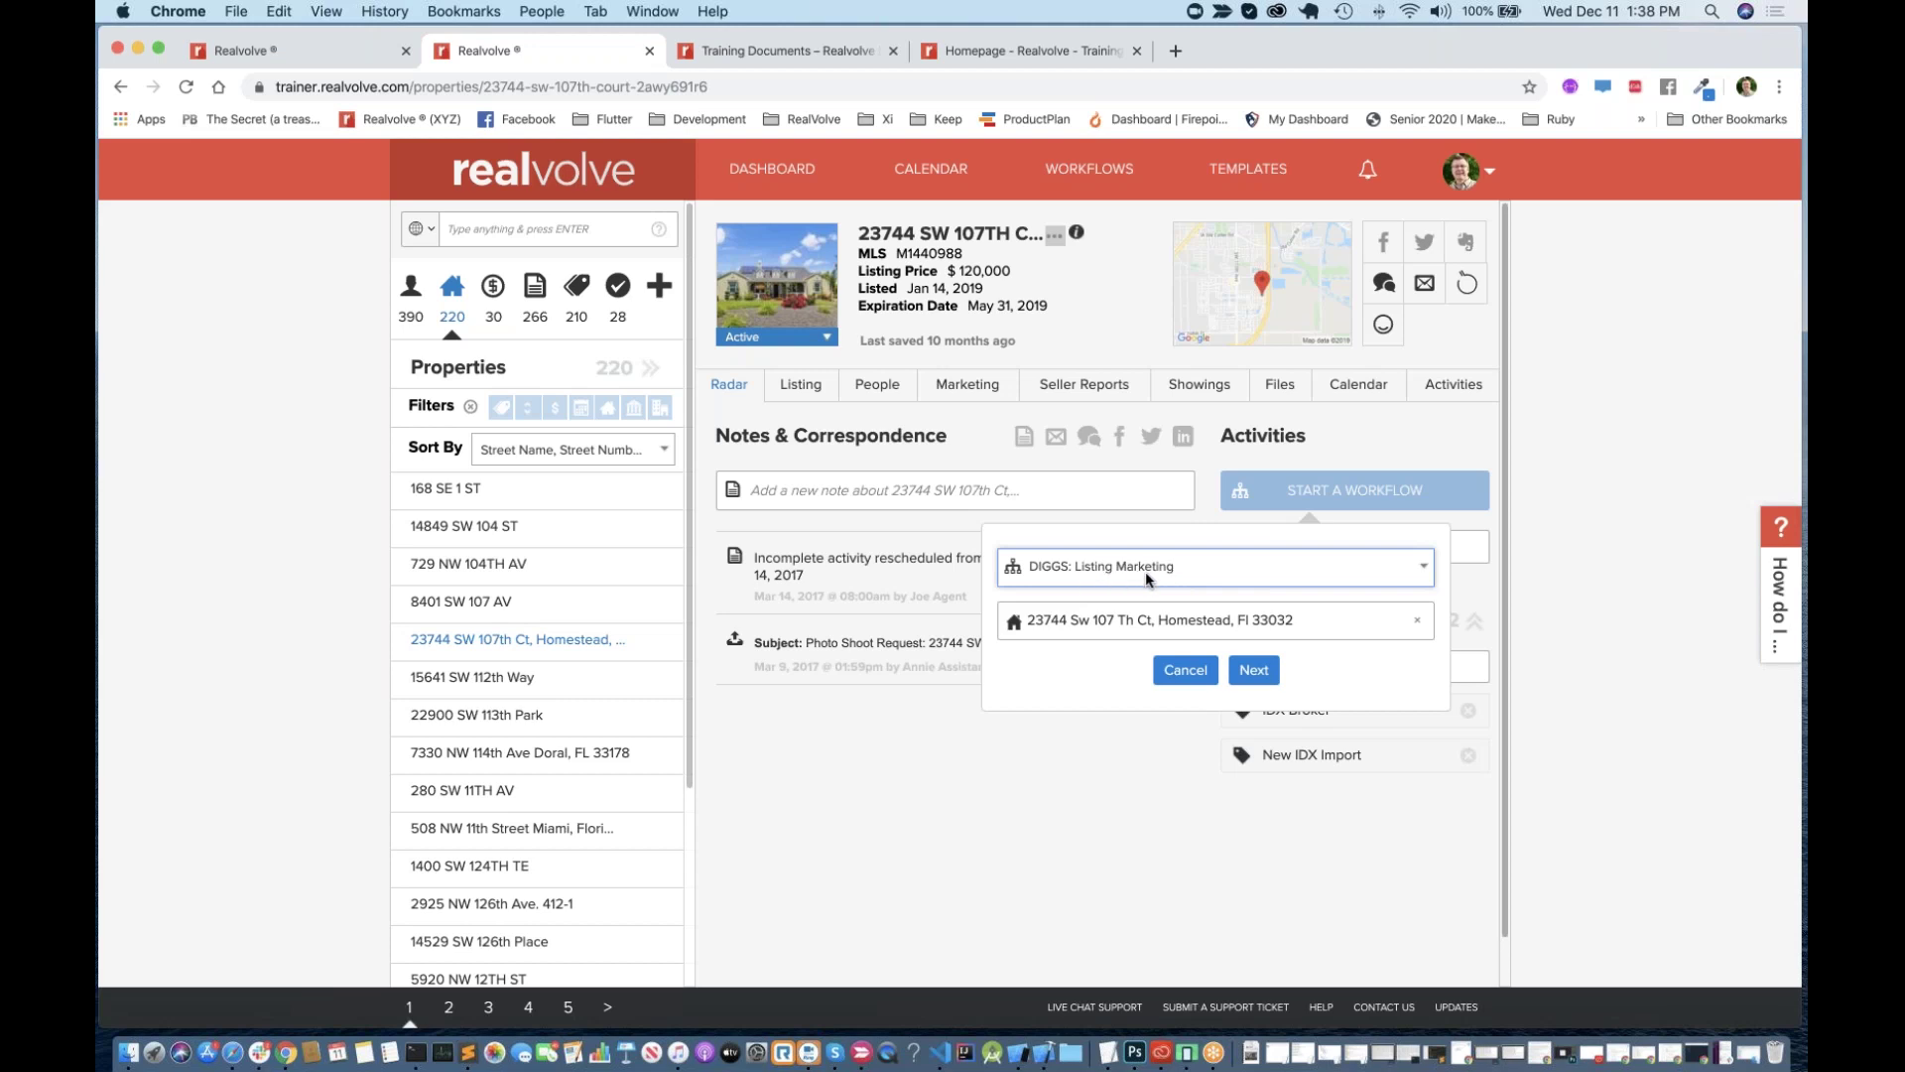
# Step: Keep only City Requirements and General activity groups, excluding HOA, Referral and Referral non-agent
pyautogui.click(1254, 670)
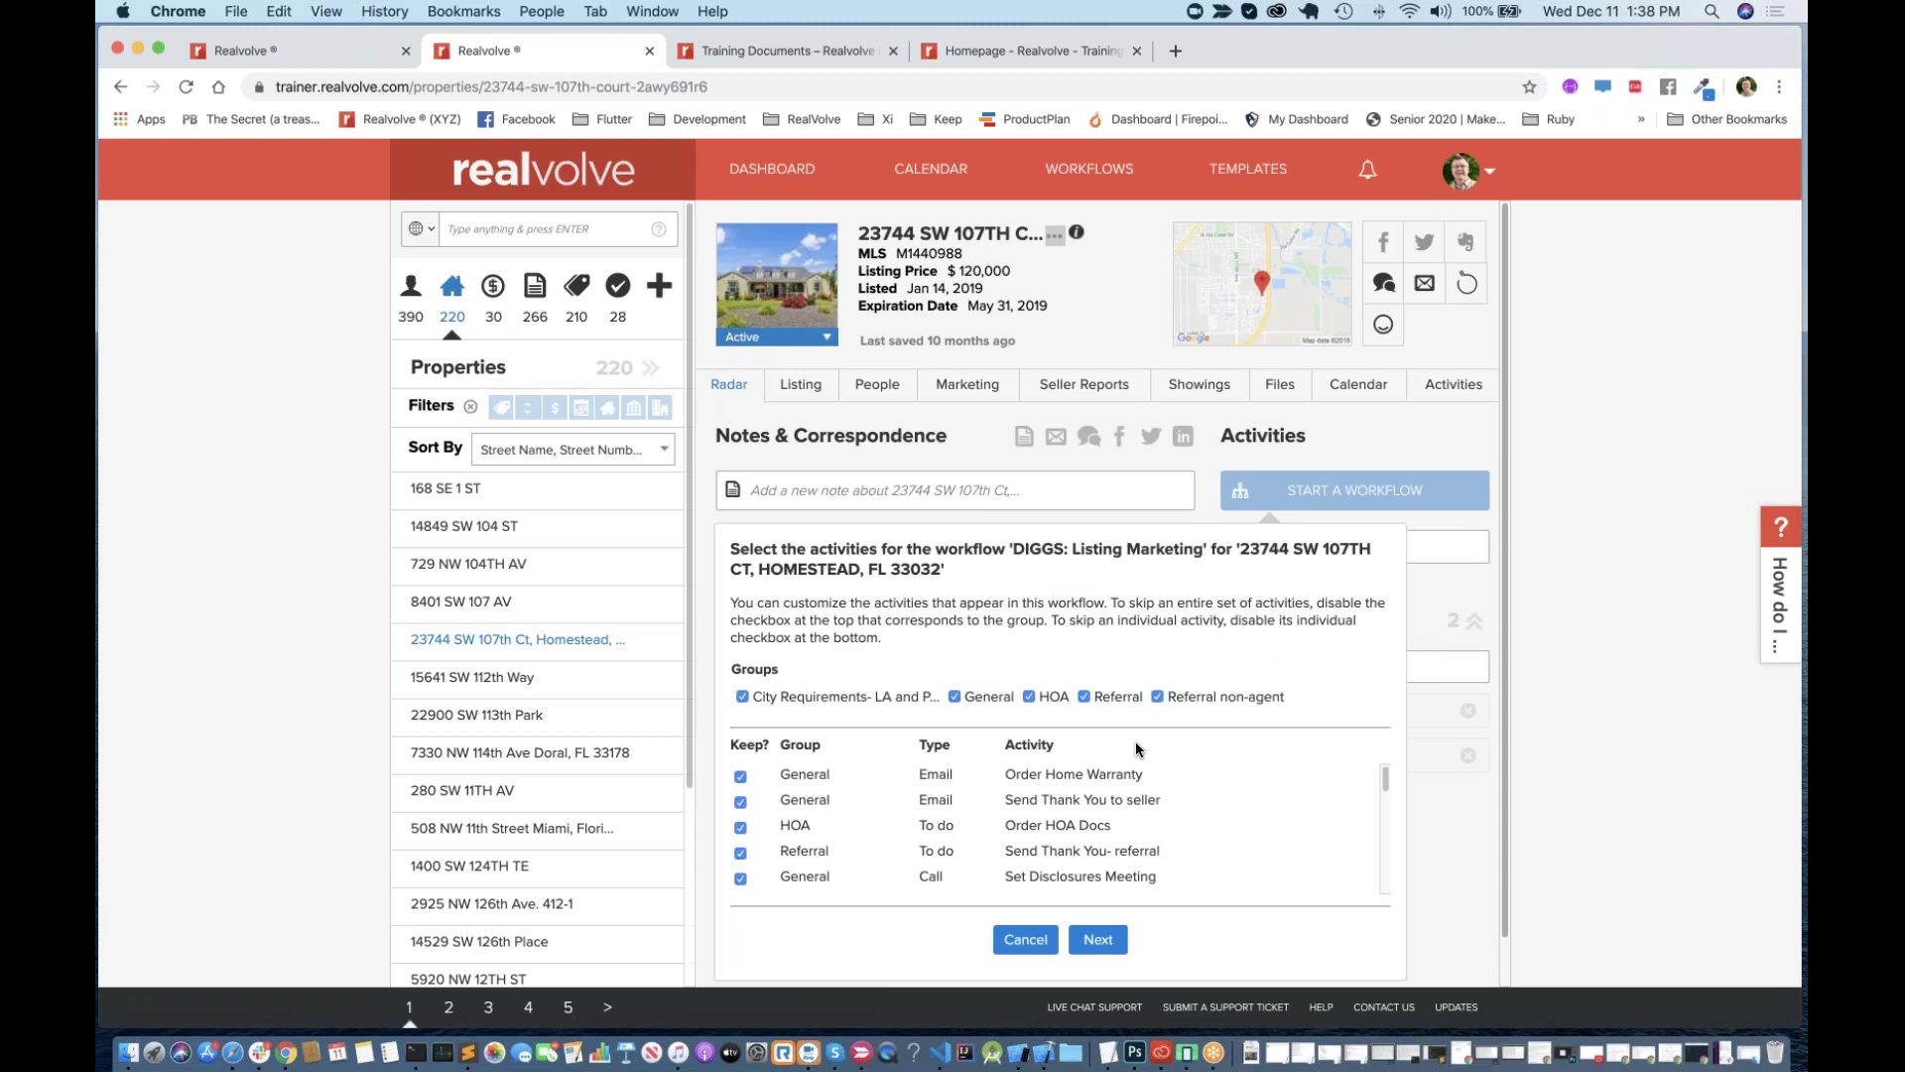
pyautogui.scroll(-5, 1135, 784)
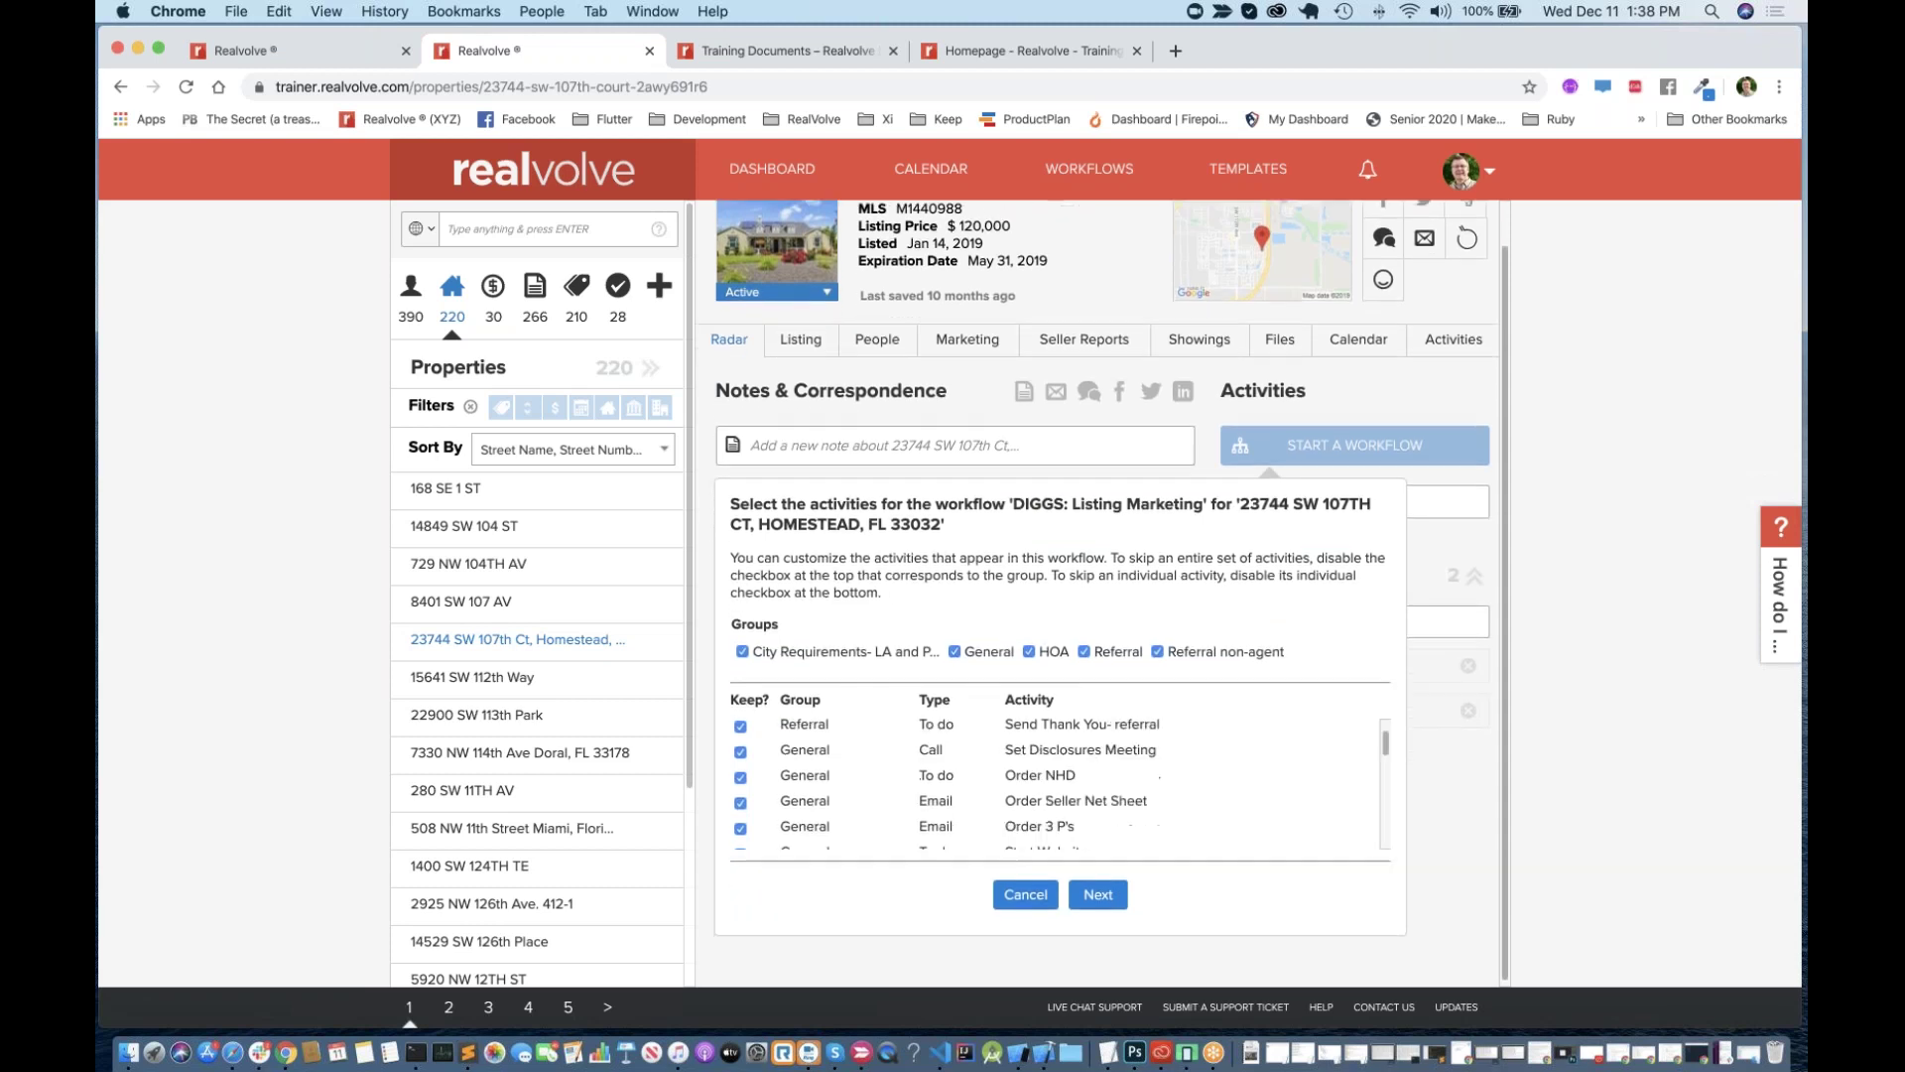
pyautogui.scroll(-1, 1062, 779)
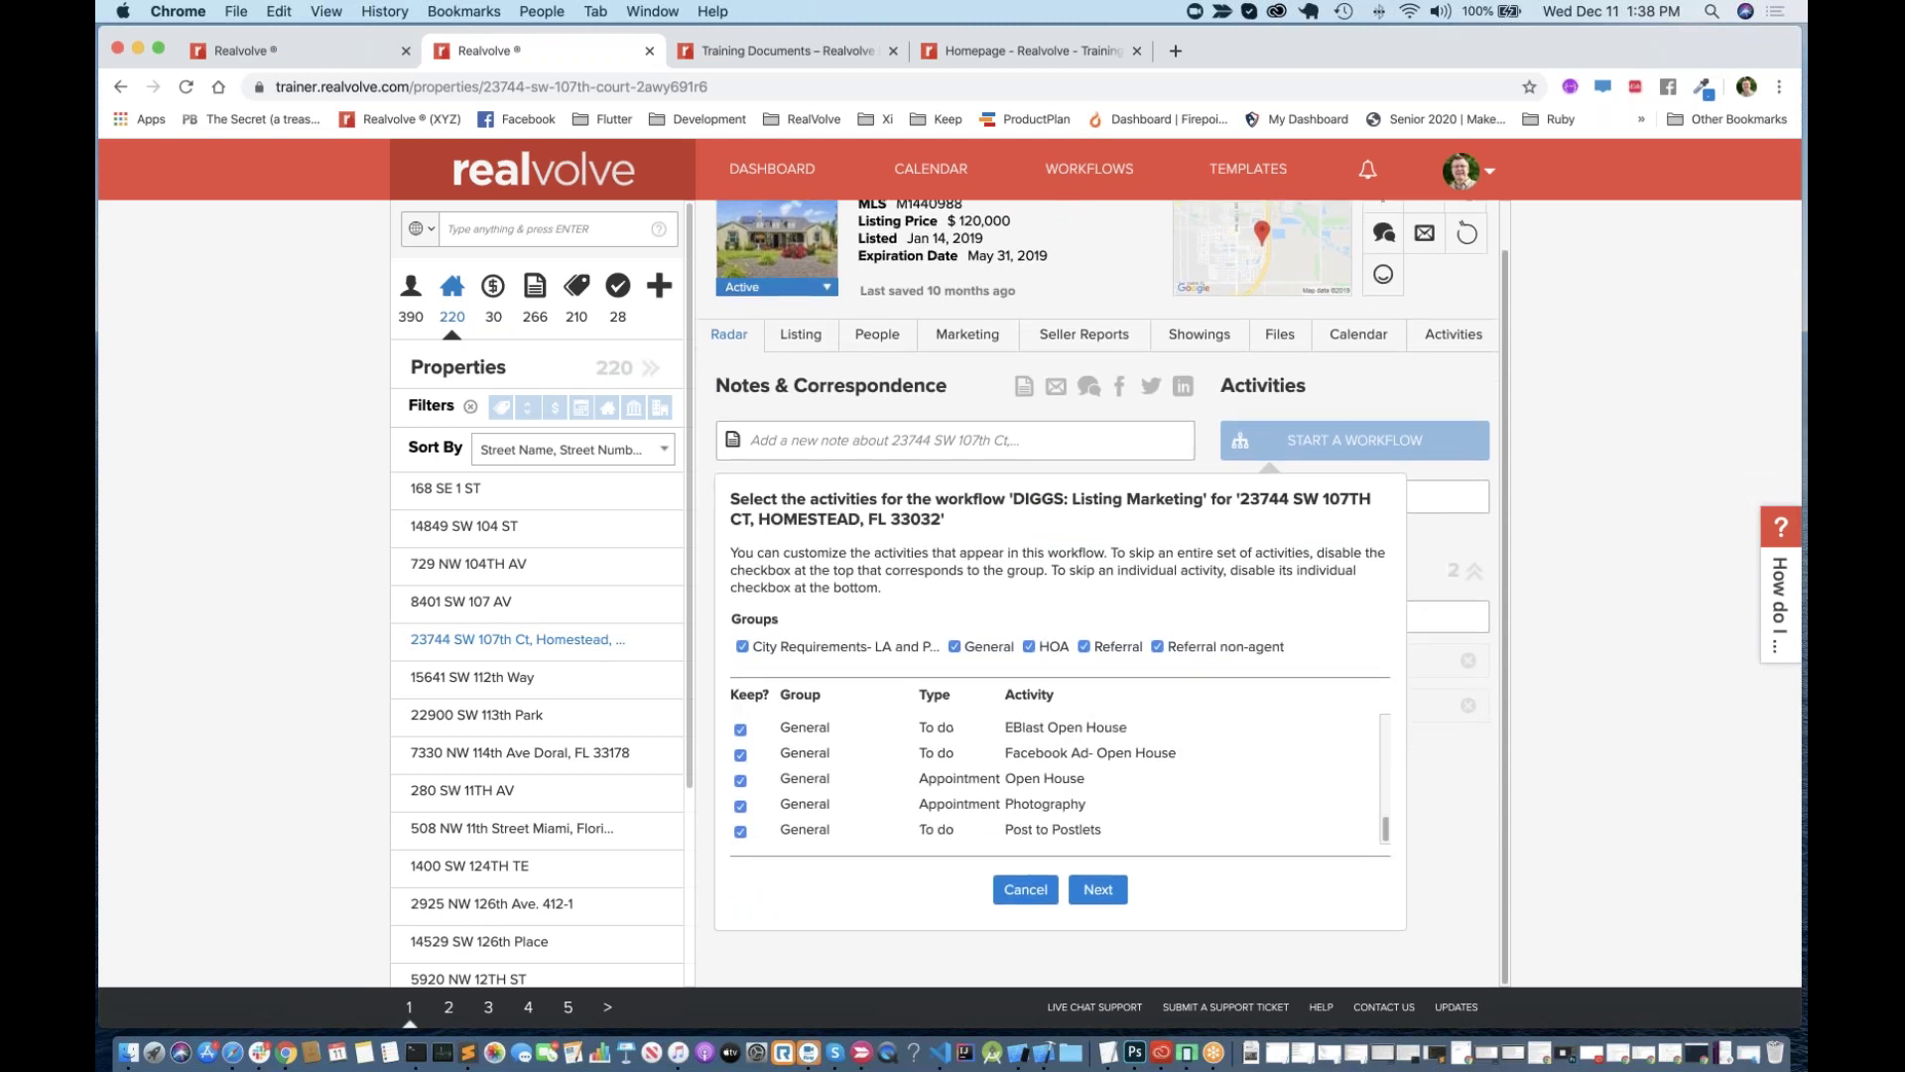
pyautogui.click(1029, 646)
pyautogui.click(1085, 646)
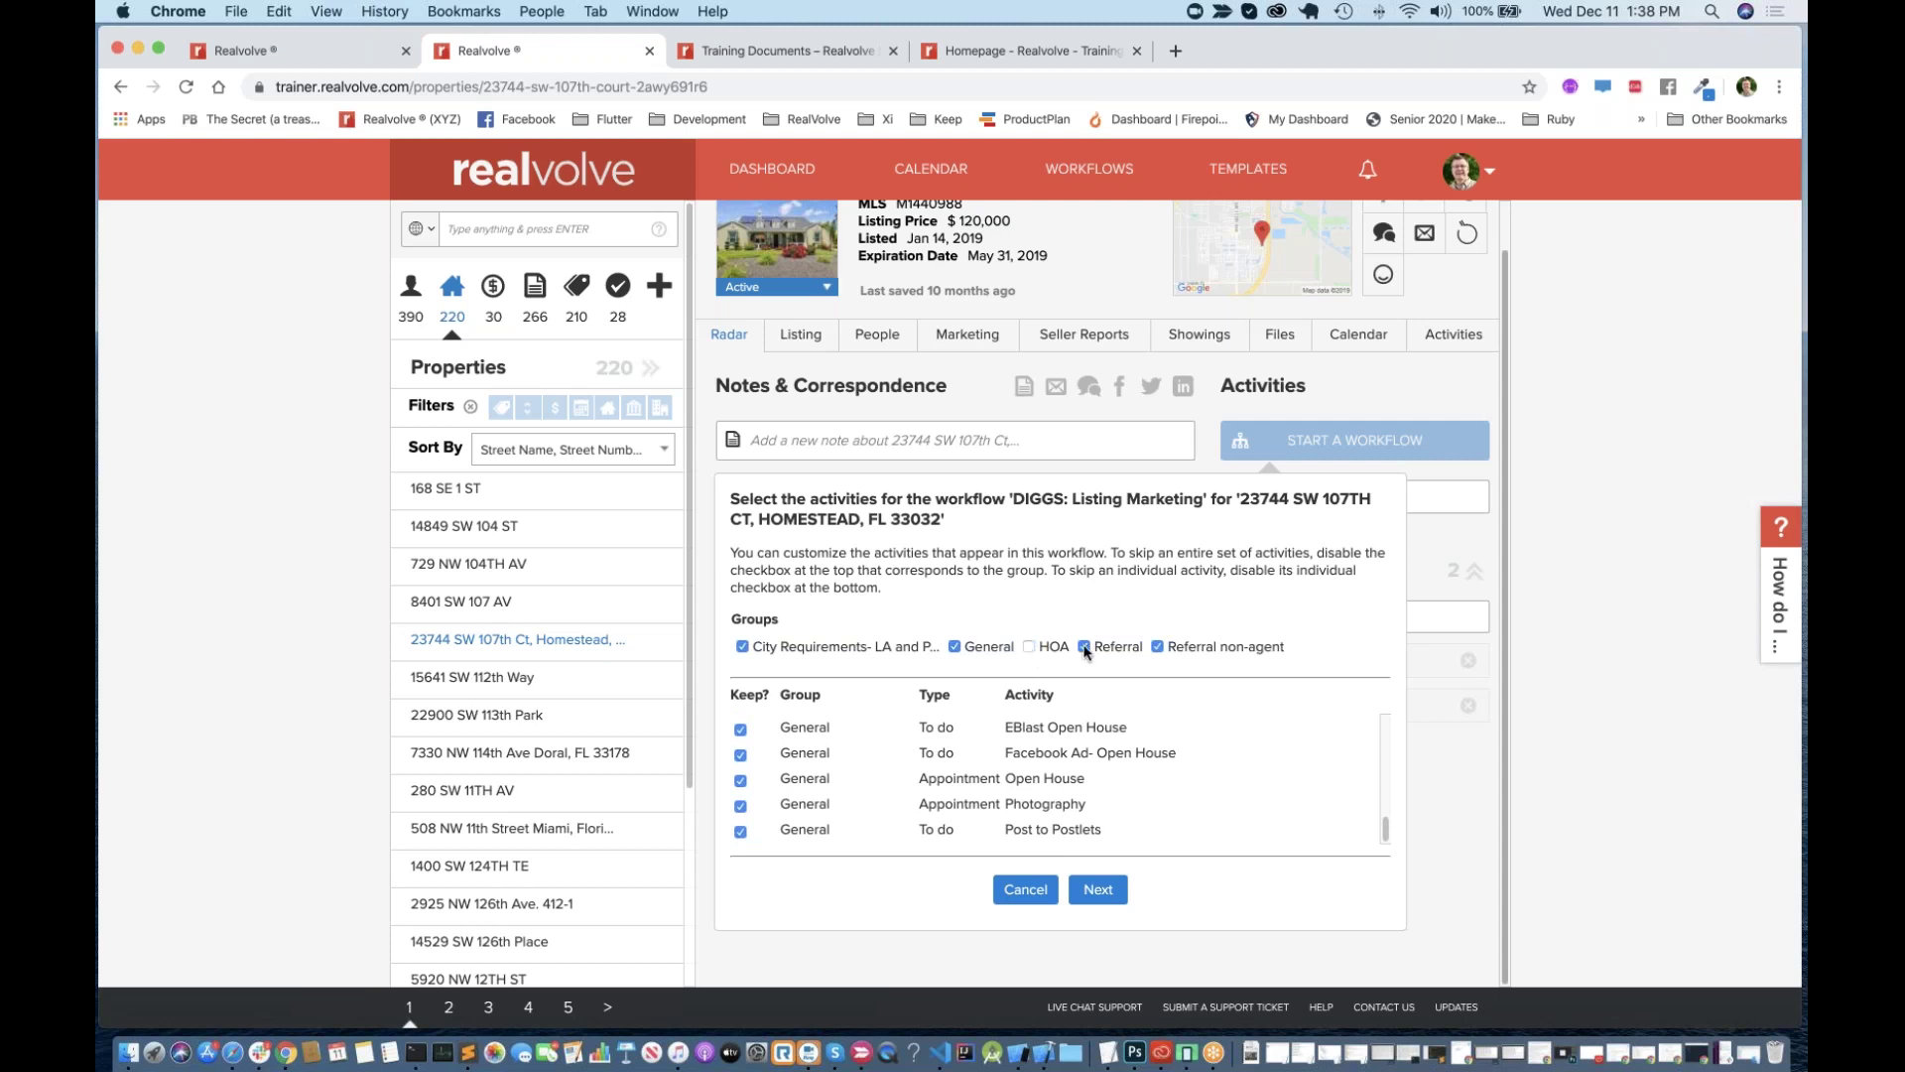
pyautogui.click(1157, 646)
pyautogui.click(1098, 889)
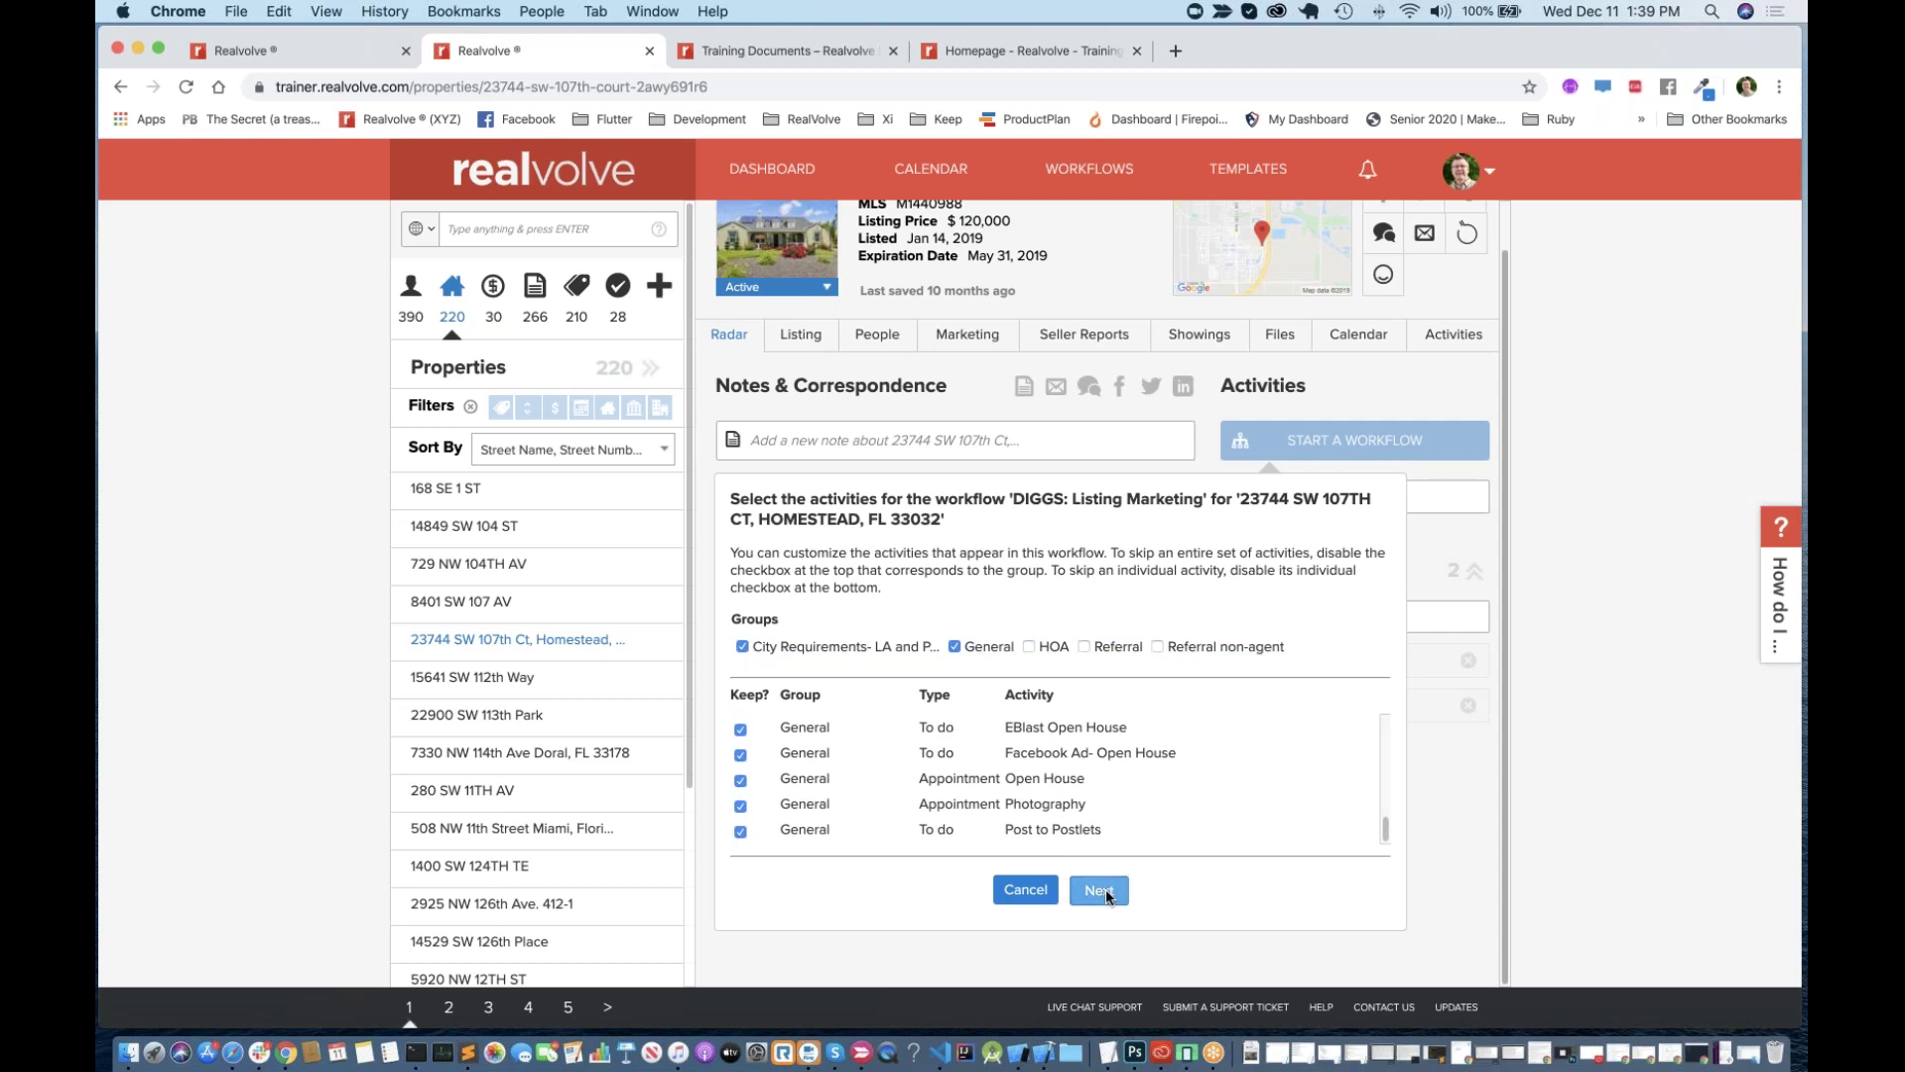
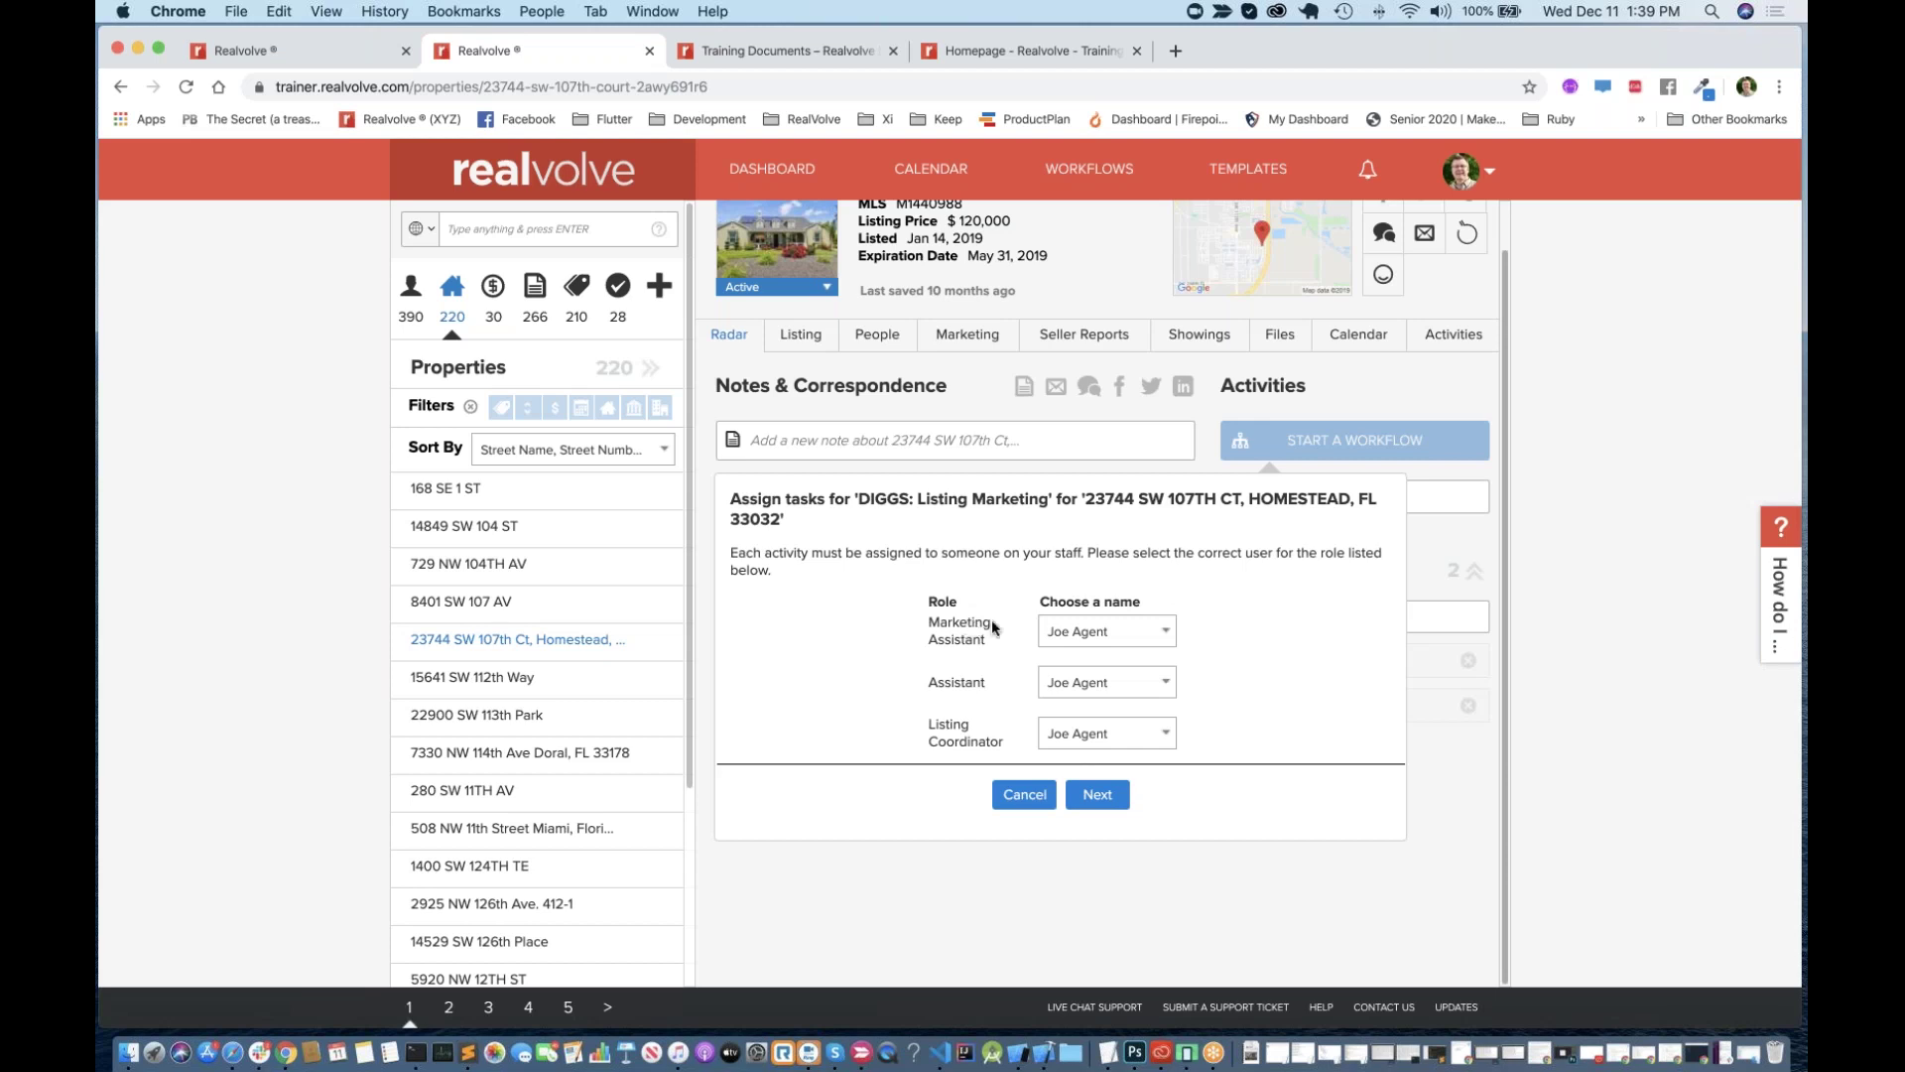
# Step: Assign the Assistant role to the staff assistant user and continue to date verification
pyautogui.click(1081, 683)
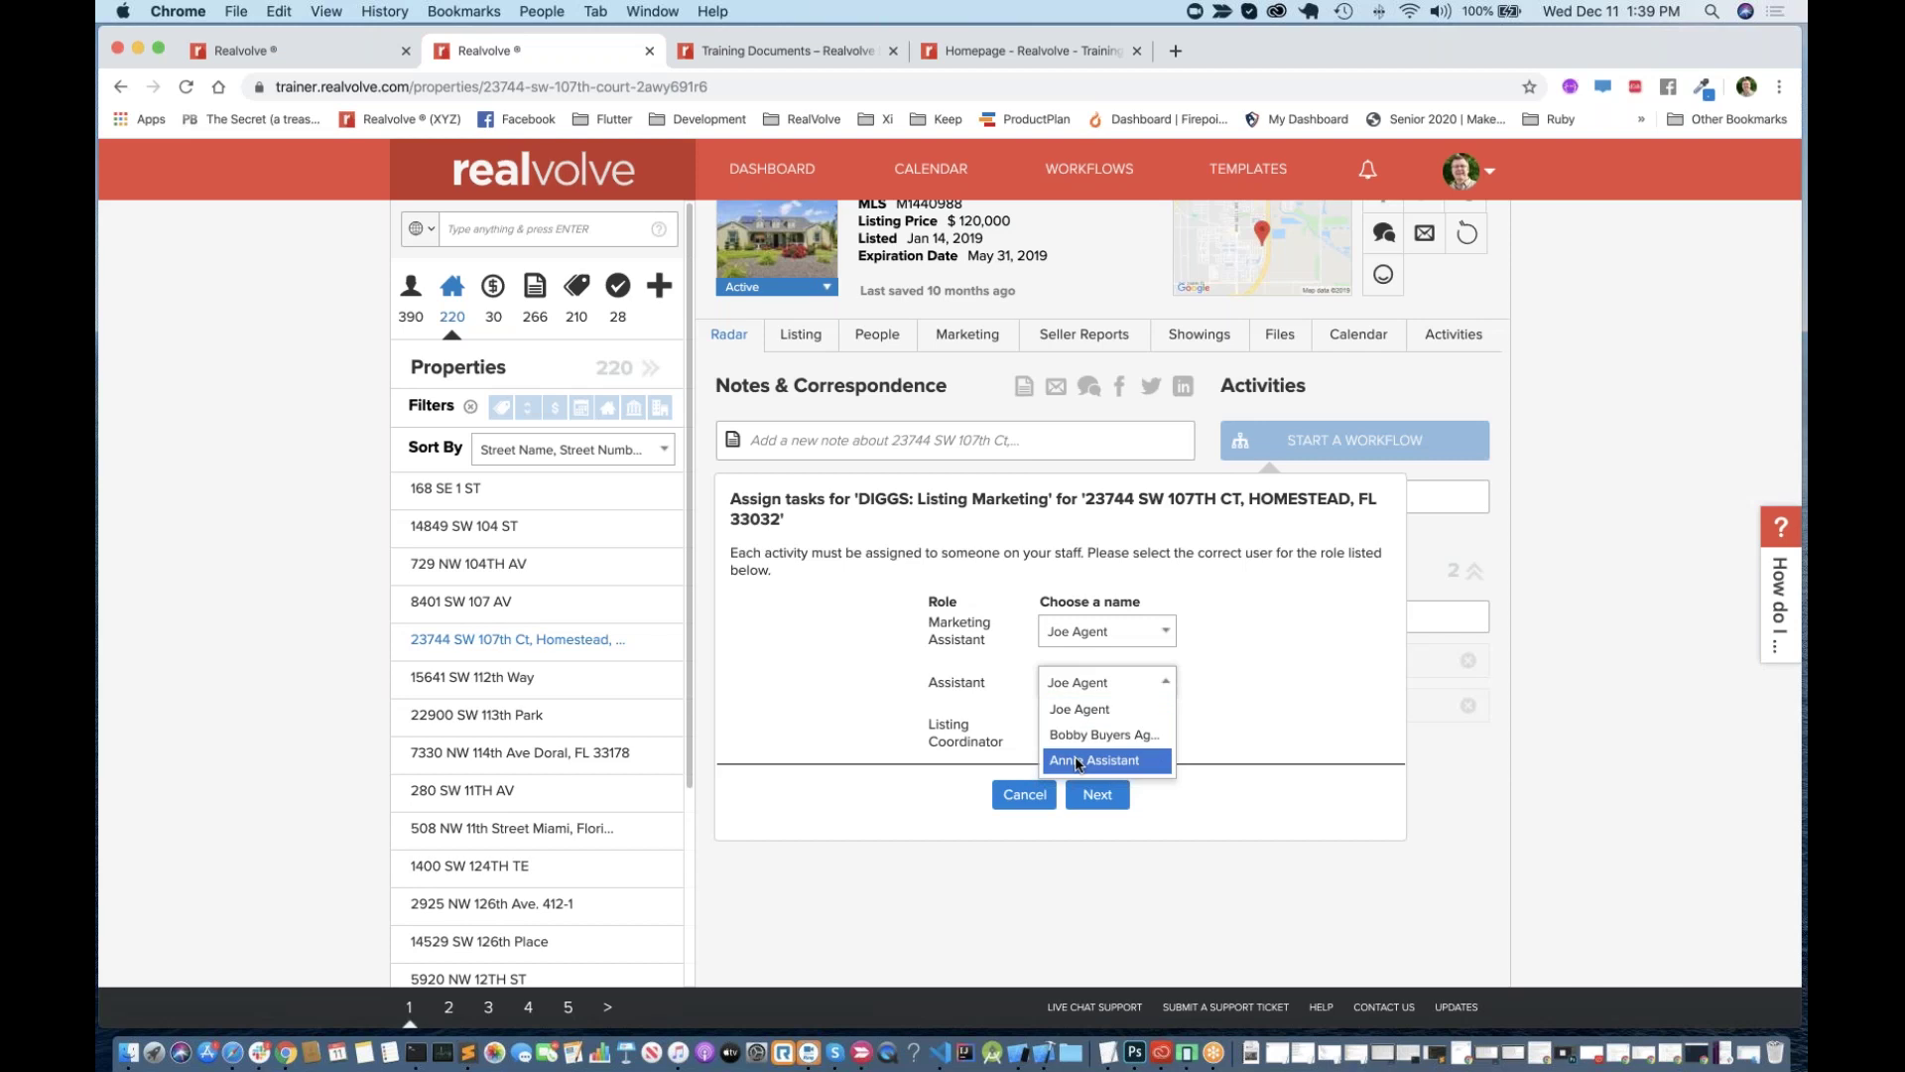
pyautogui.click(1101, 759)
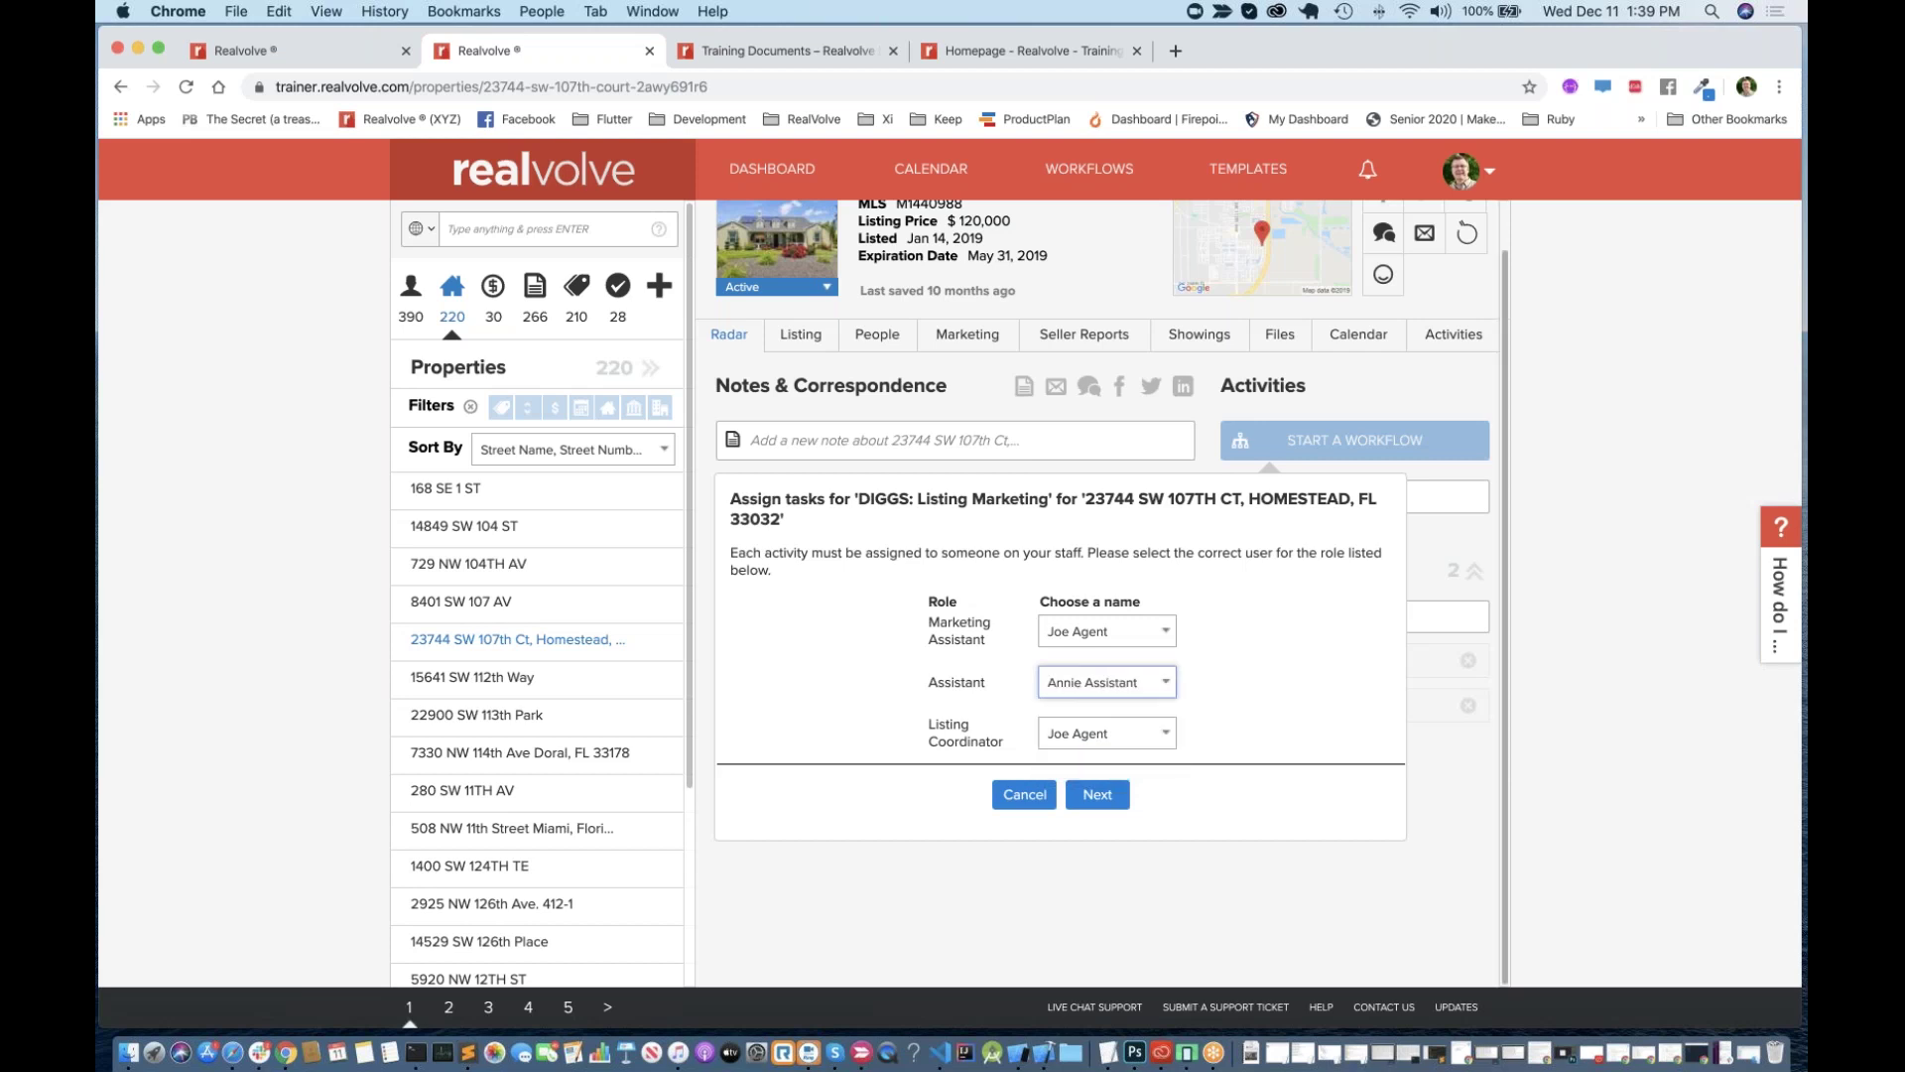
pyautogui.click(1121, 797)
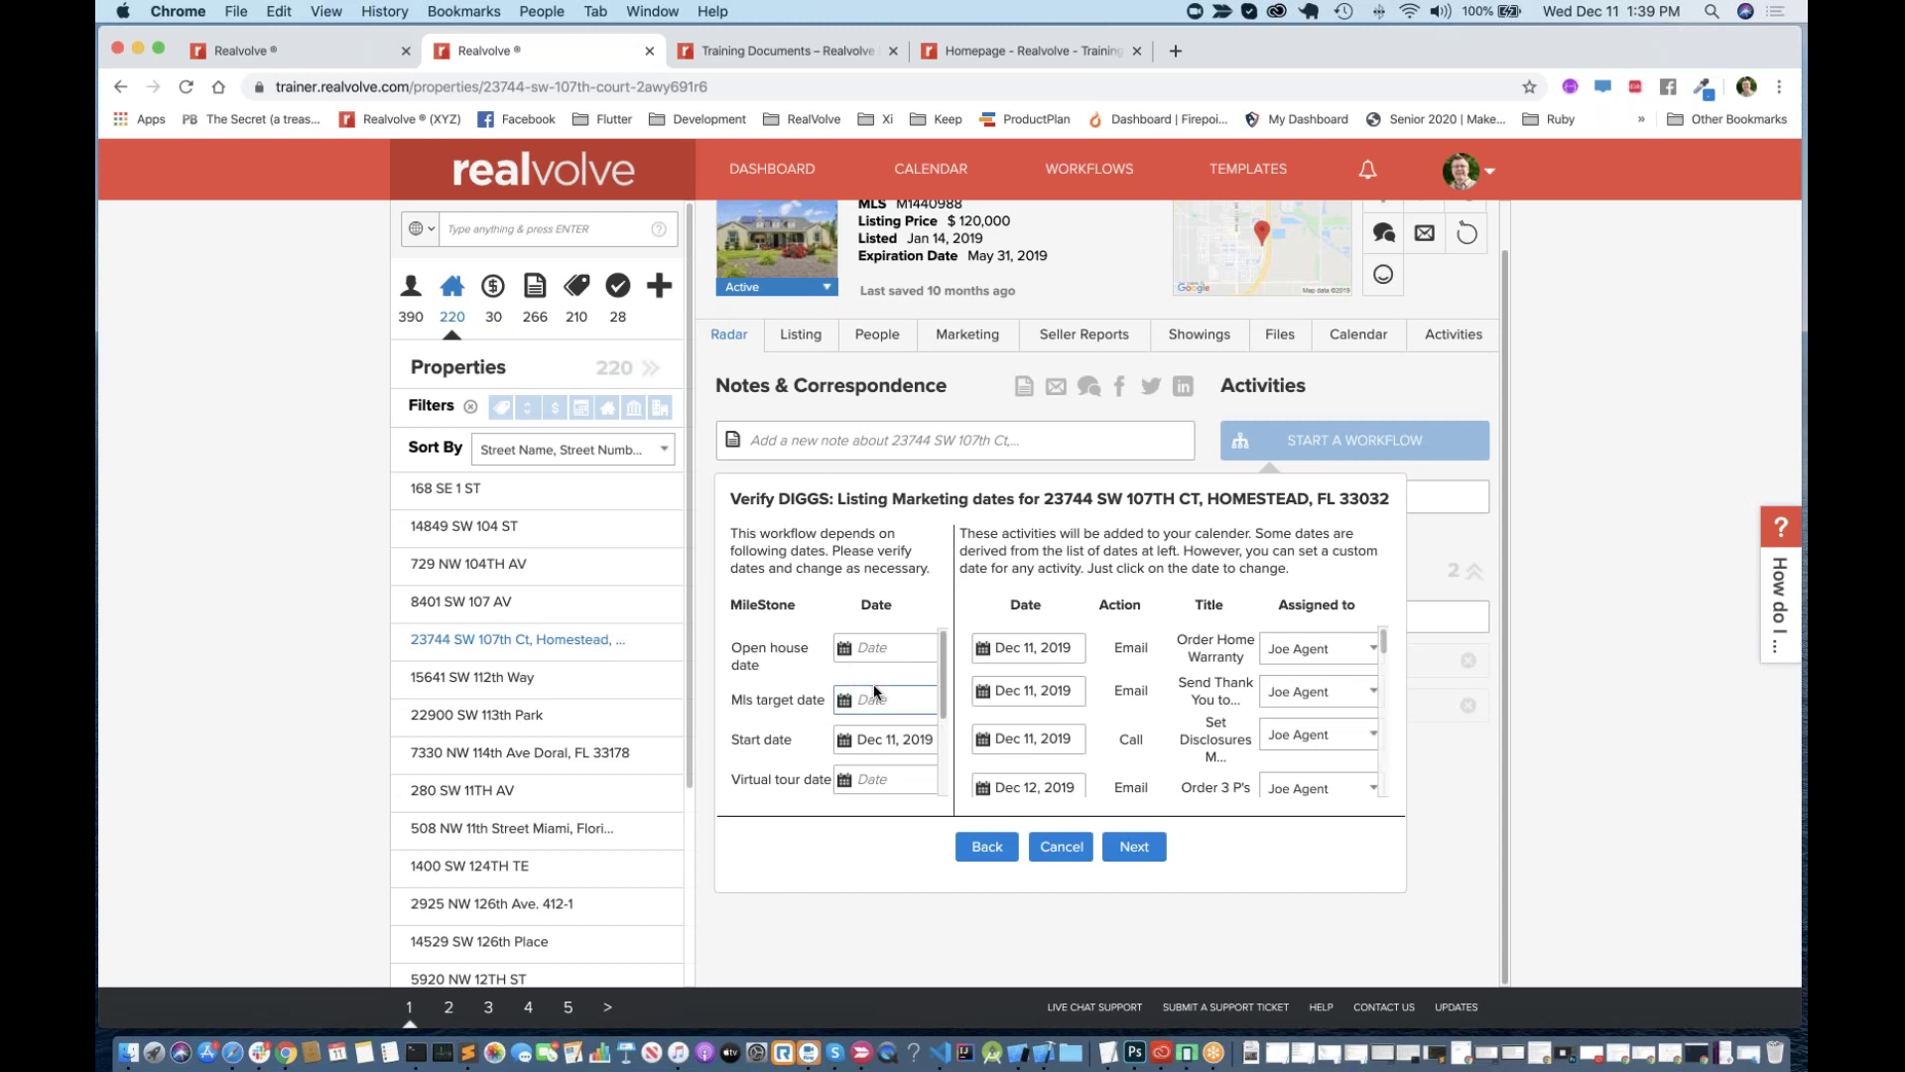
# Step: Review the milestone and activity dates starting Dec 11, 2019, then proceed to party verification
pyautogui.scroll(-3, 853, 695)
pyautogui.scroll(5, 873, 697)
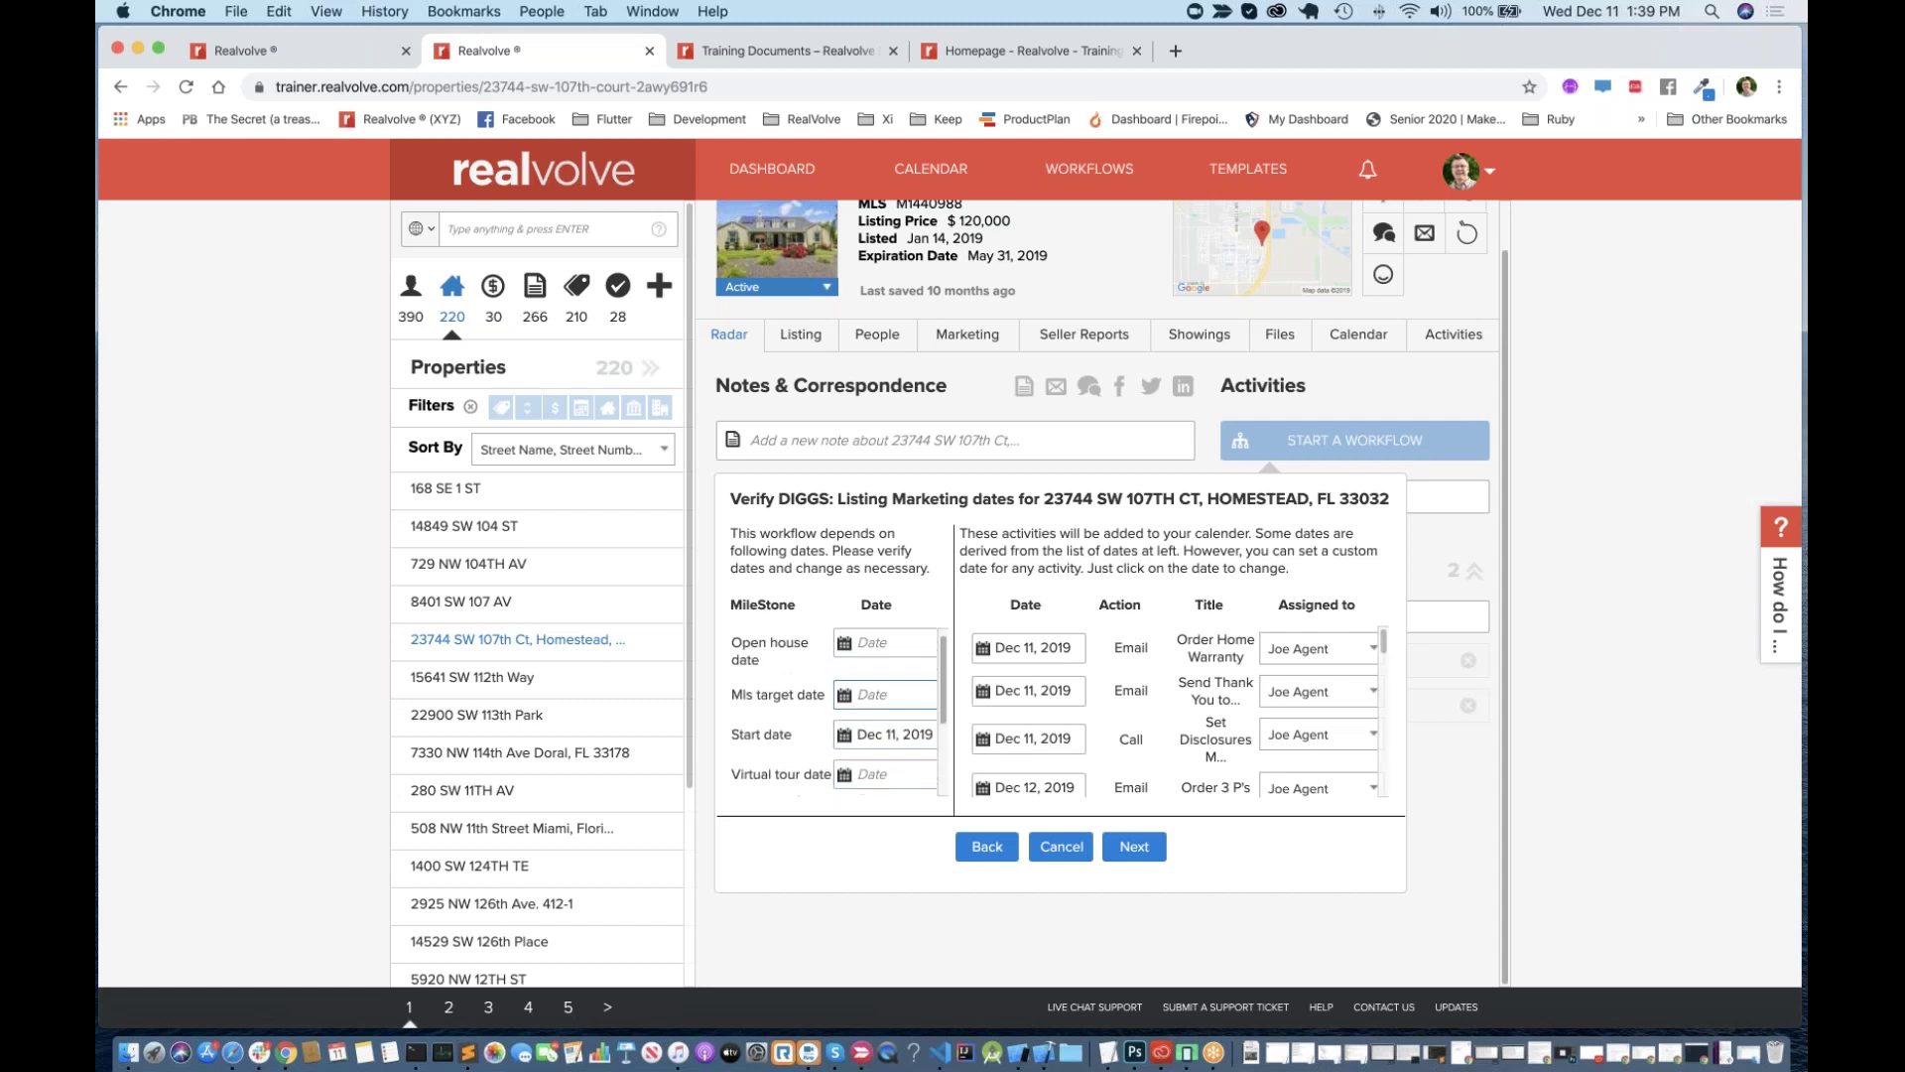
pyautogui.scroll(-3, 878, 715)
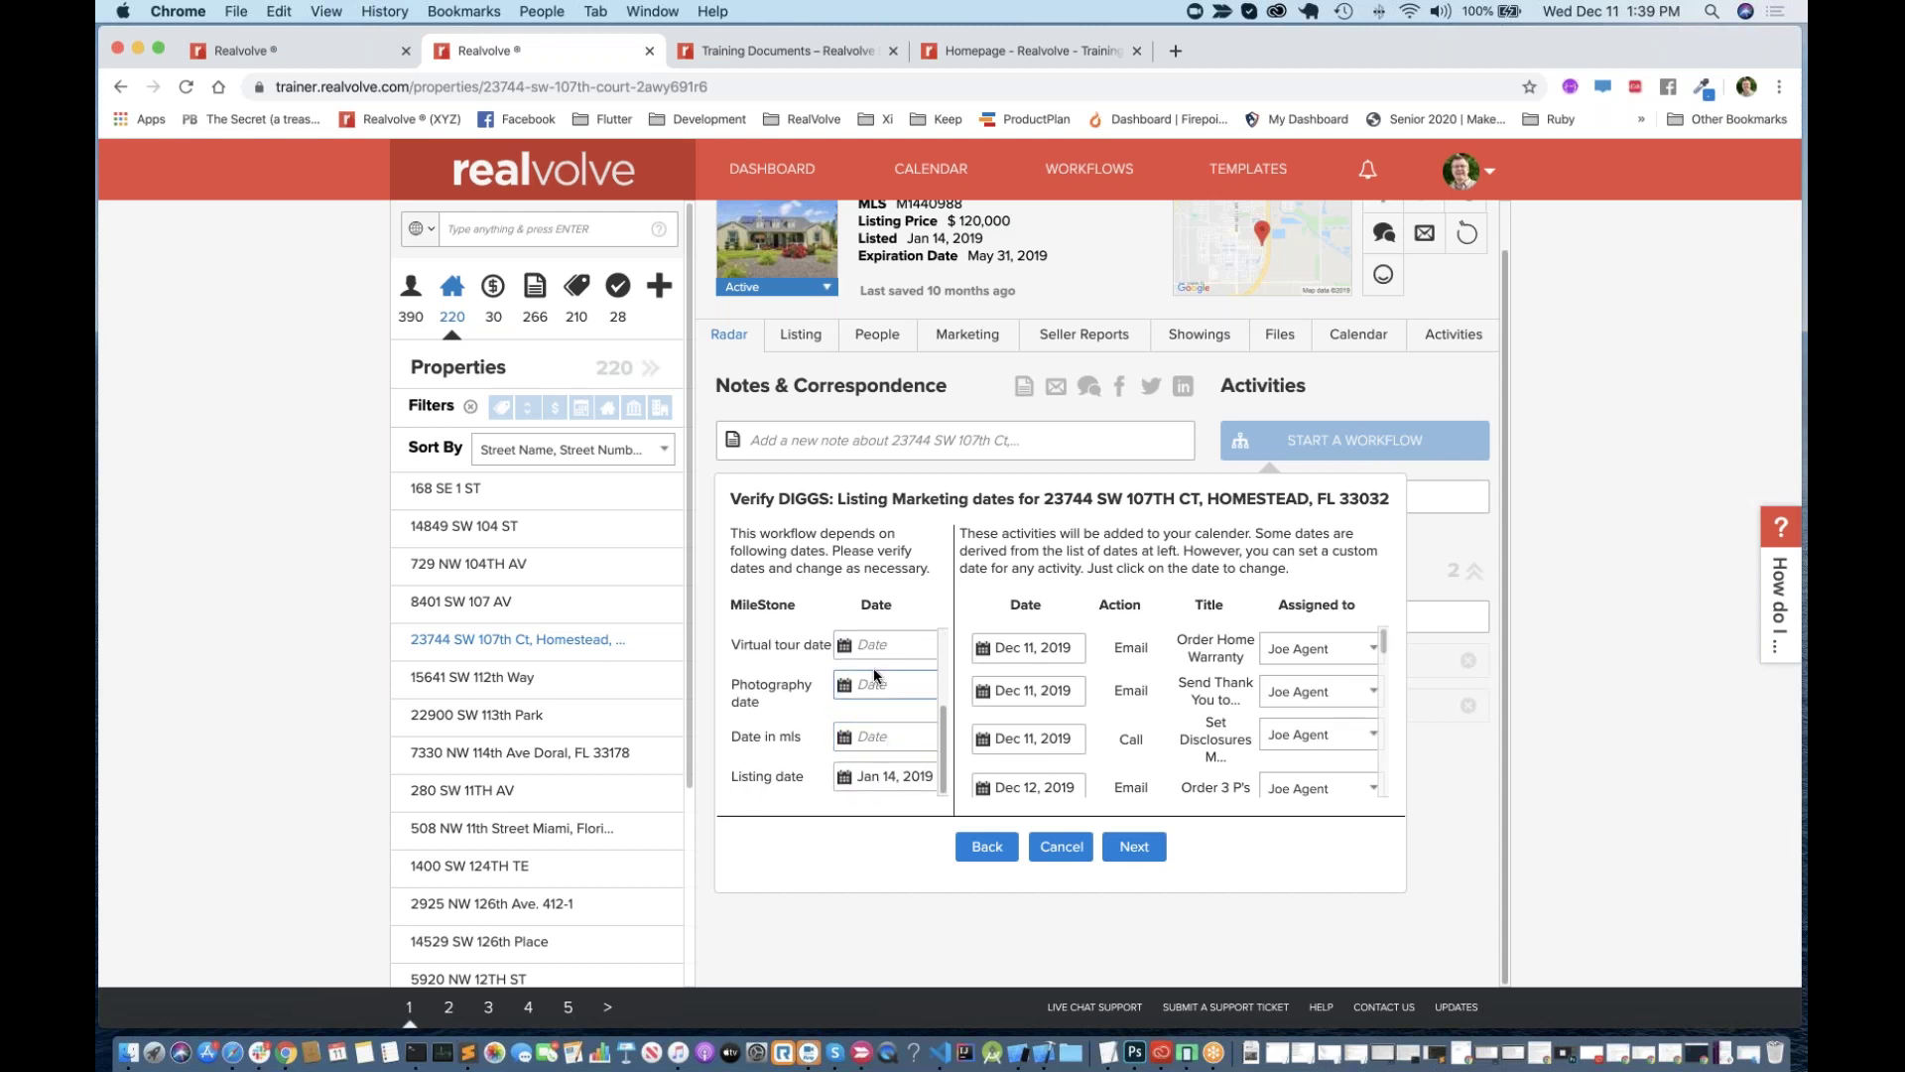
pyautogui.click(1143, 846)
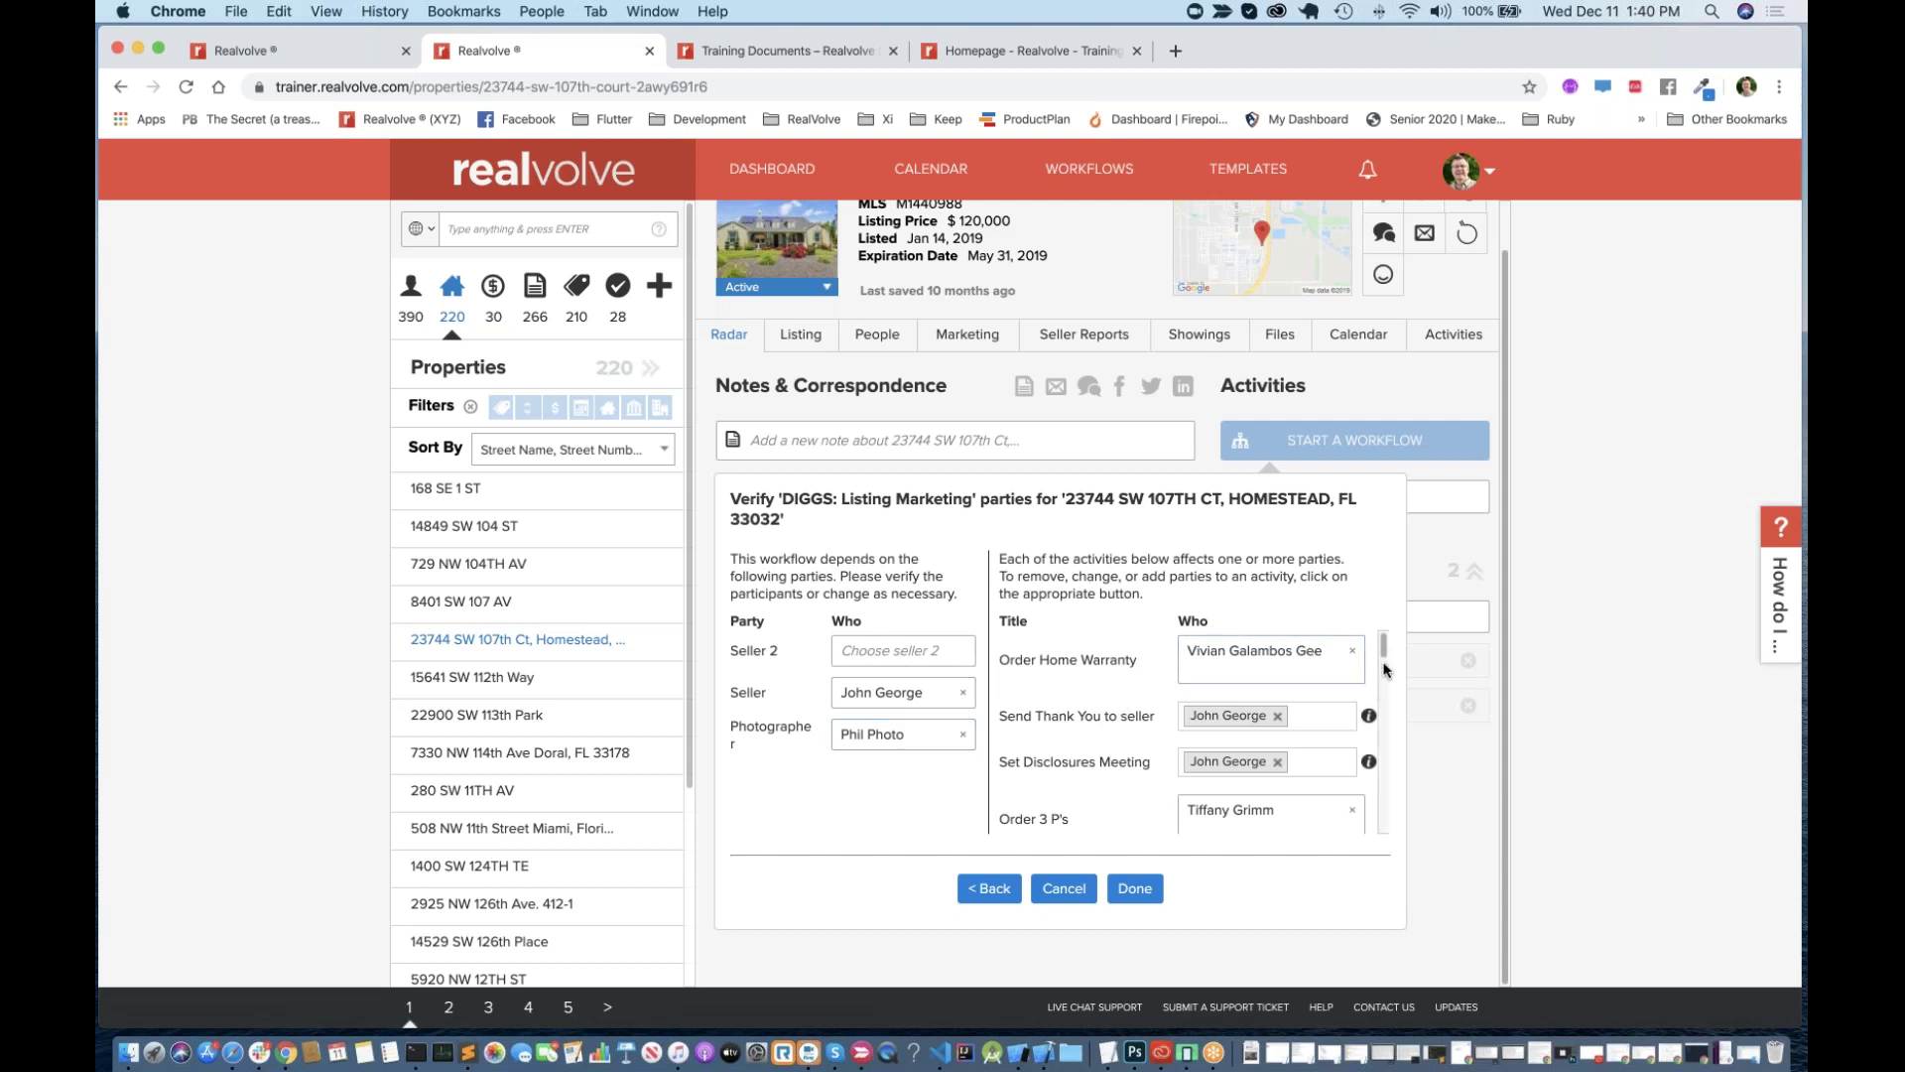
# Step: Look over the seller and photographer parties, then cancel the DIGGS: Listing Marketing workflow
pyautogui.scroll(-10, 1386, 670)
pyautogui.scroll(8, 1290, 734)
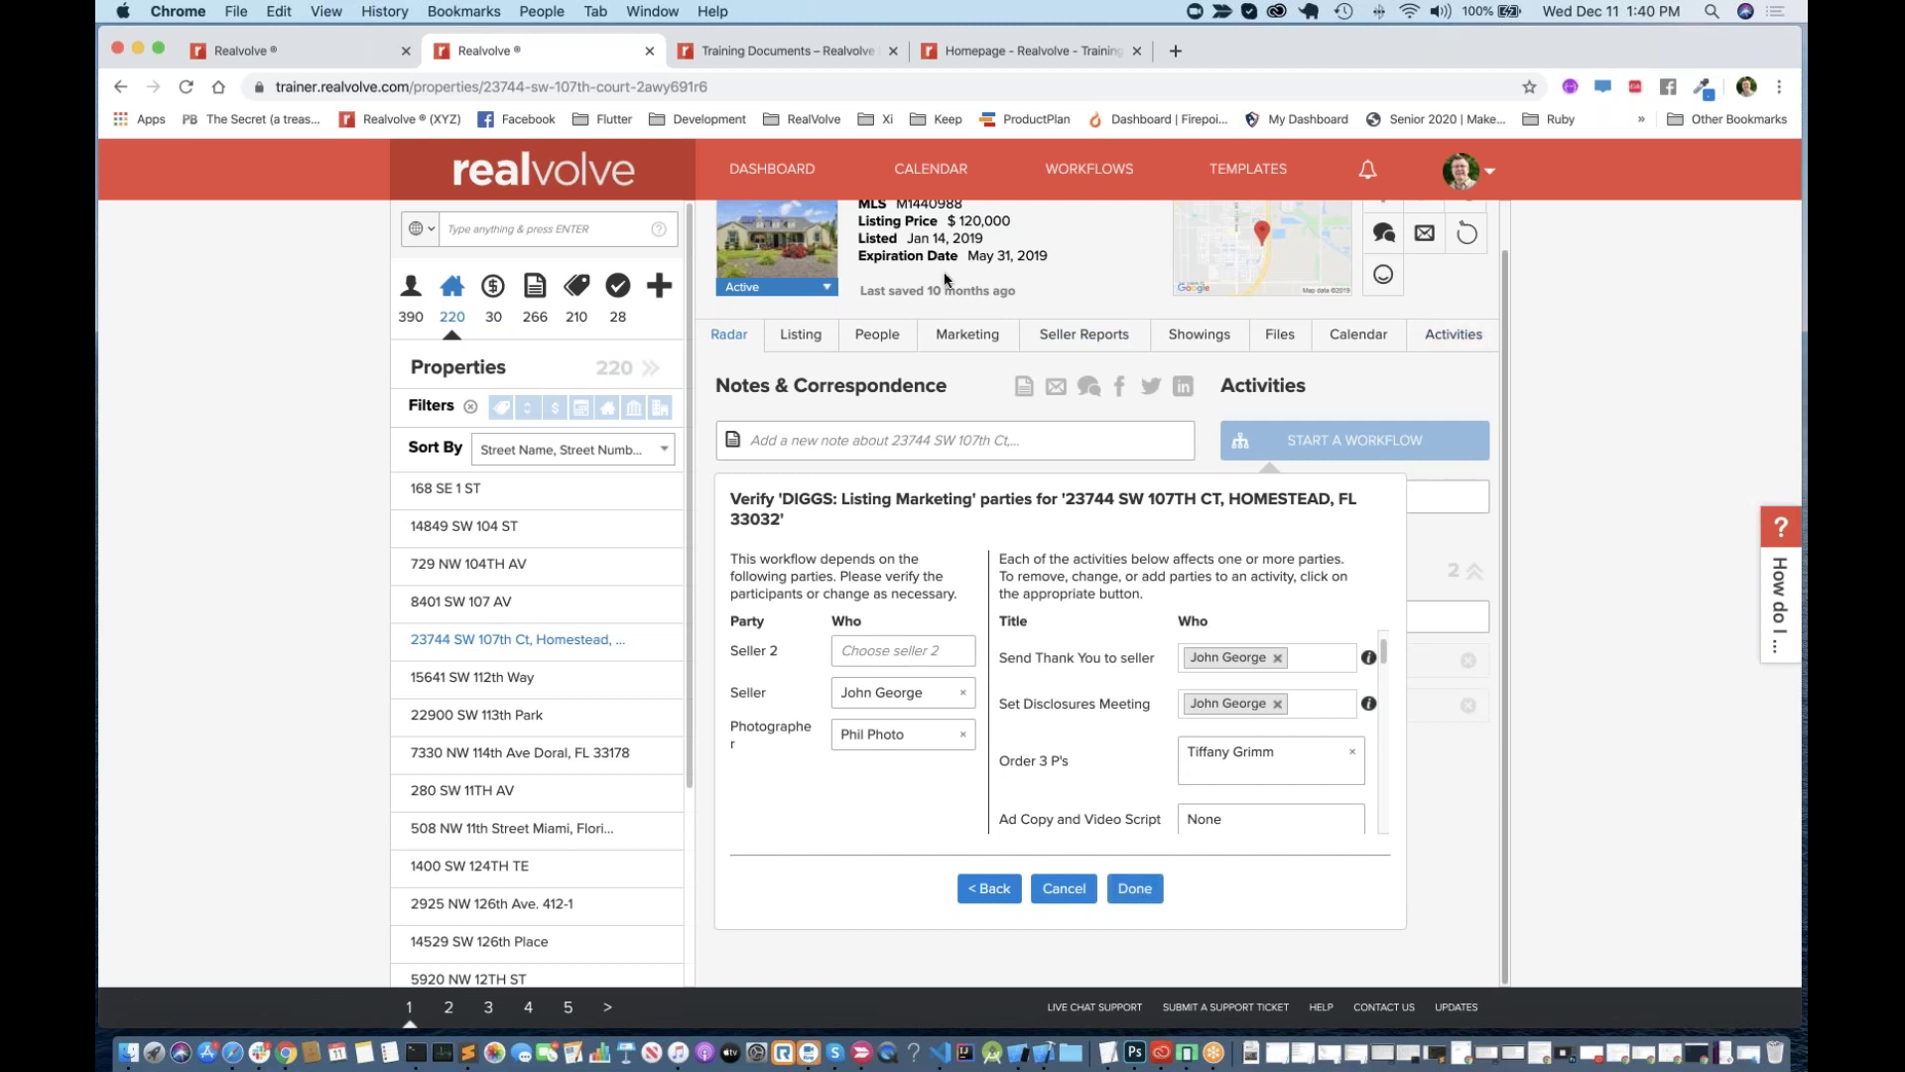
pyautogui.scroll(1, 944, 279)
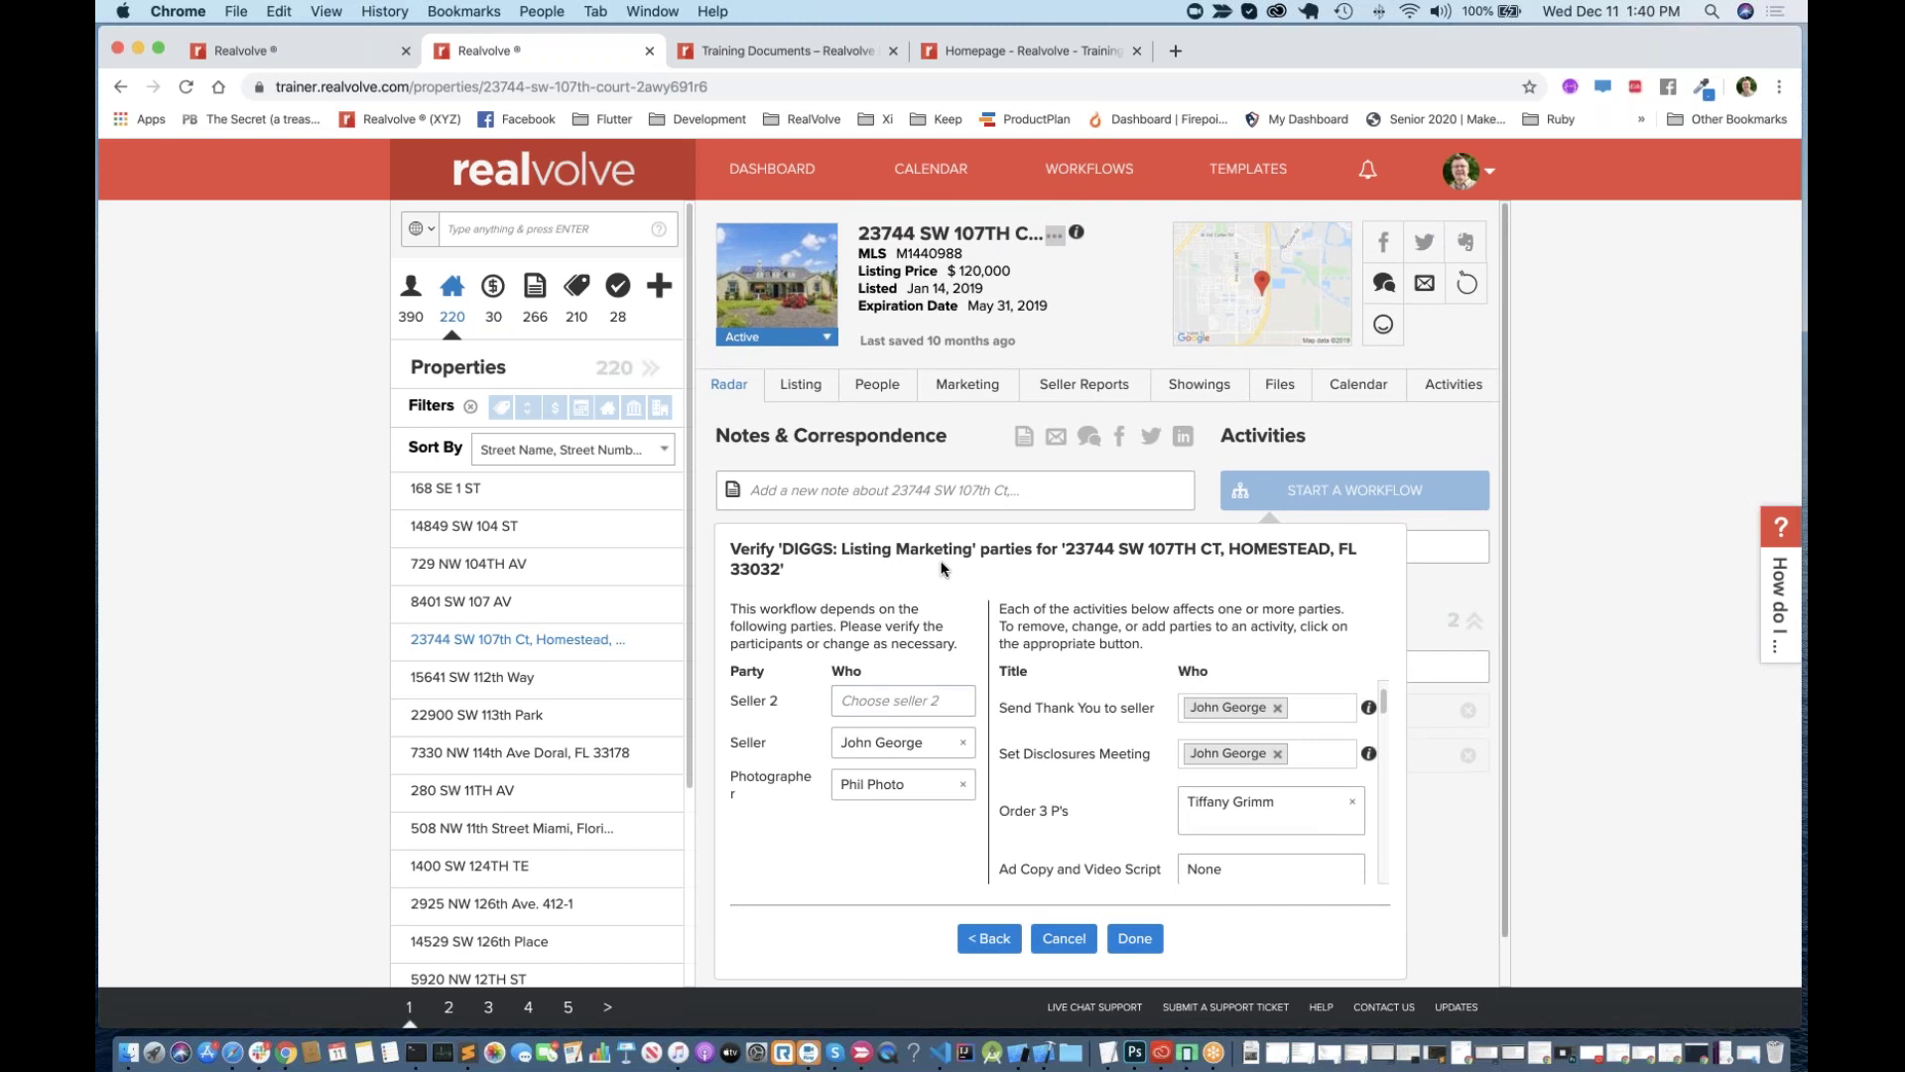
pyautogui.click(1064, 938)
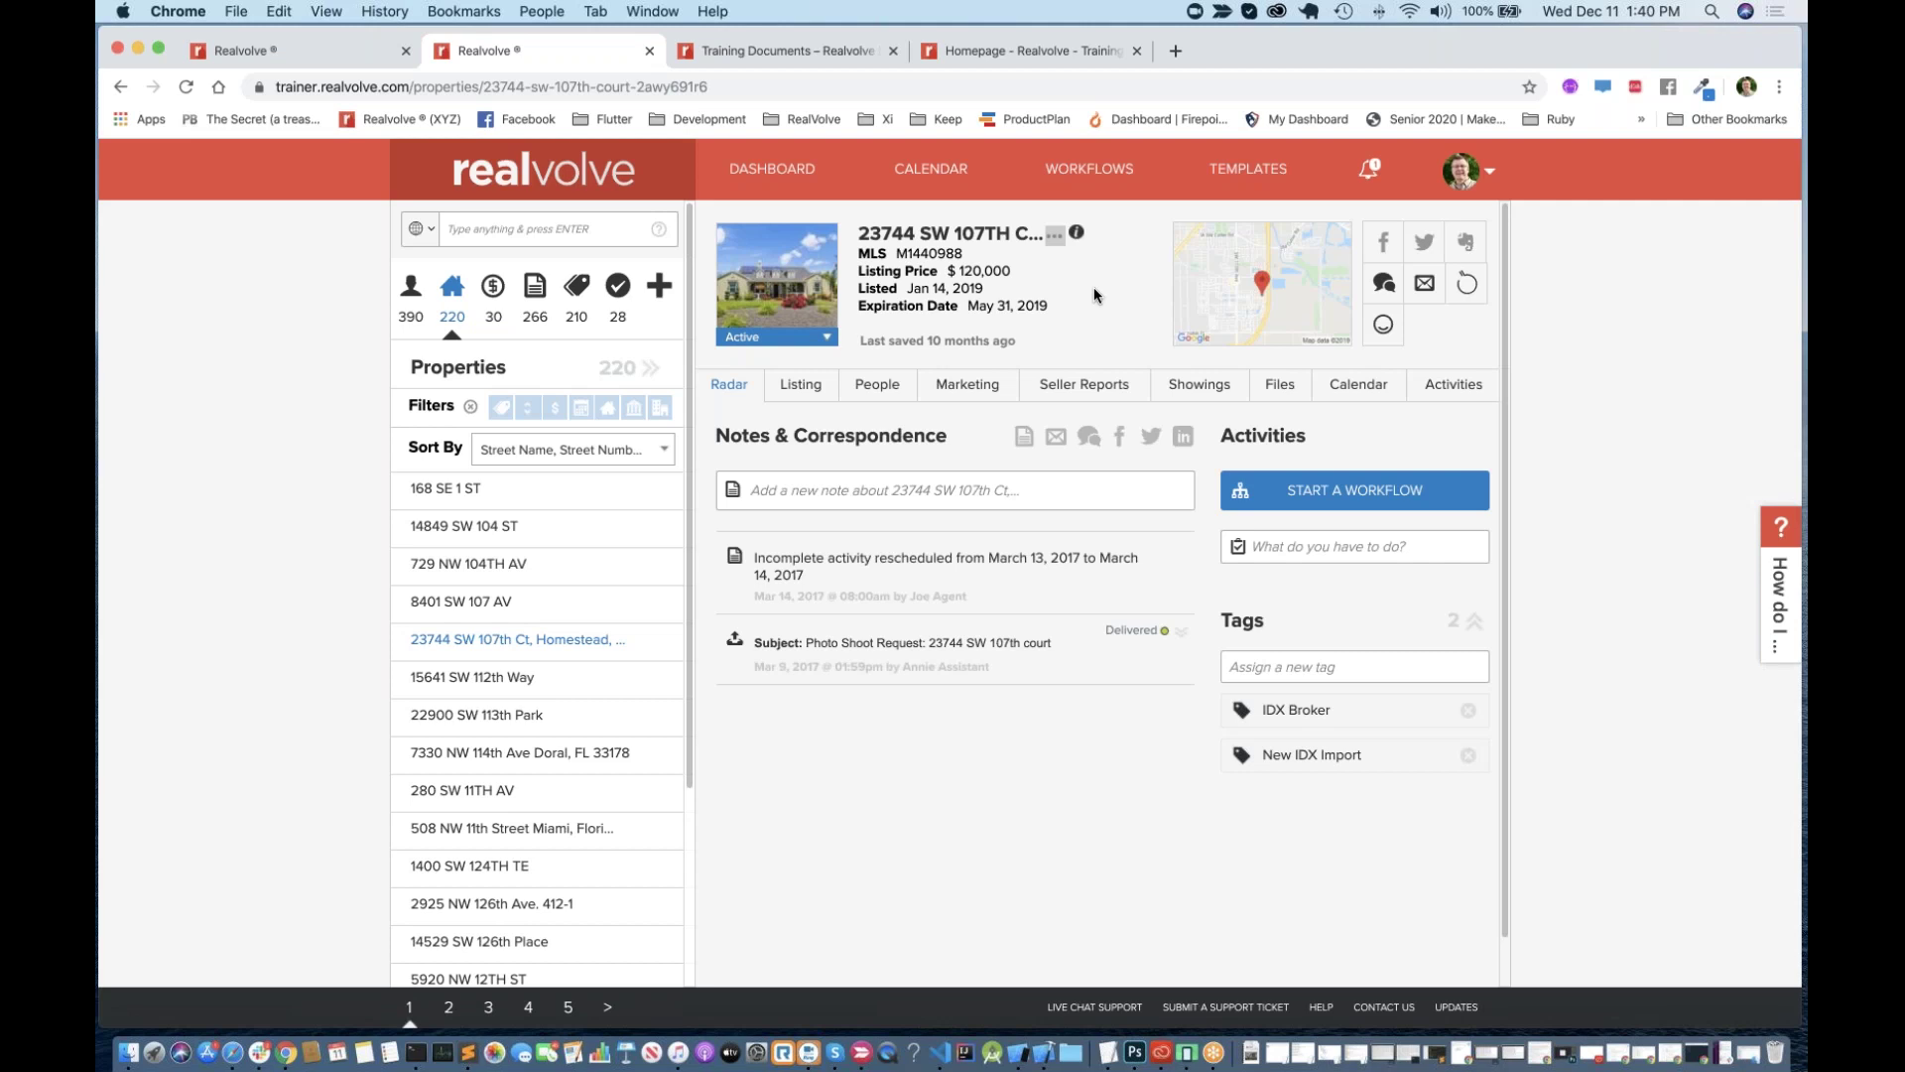
# Step: In the calendar, try completing the Dec 11 follow-up with CSW:Follow-Up, then view Dec 12 alone
pyautogui.click(937, 170)
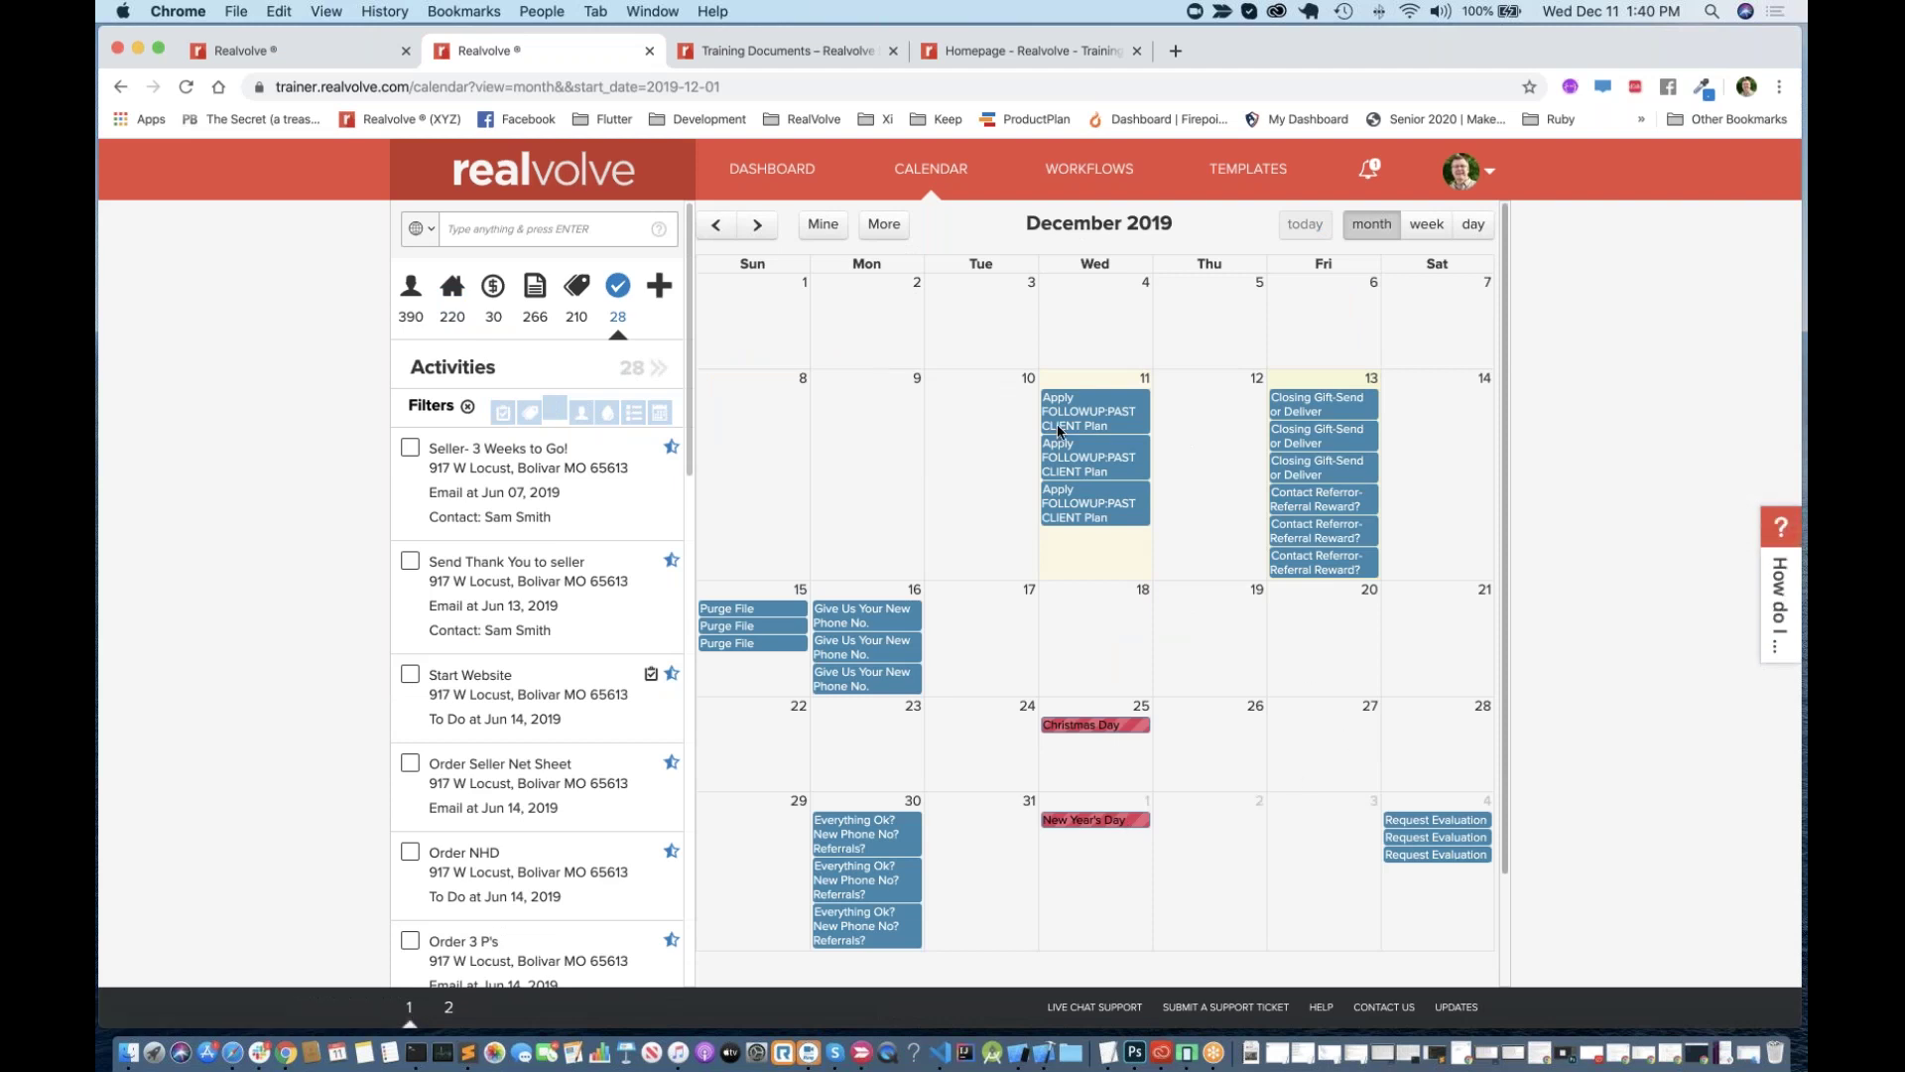
pyautogui.click(1112, 413)
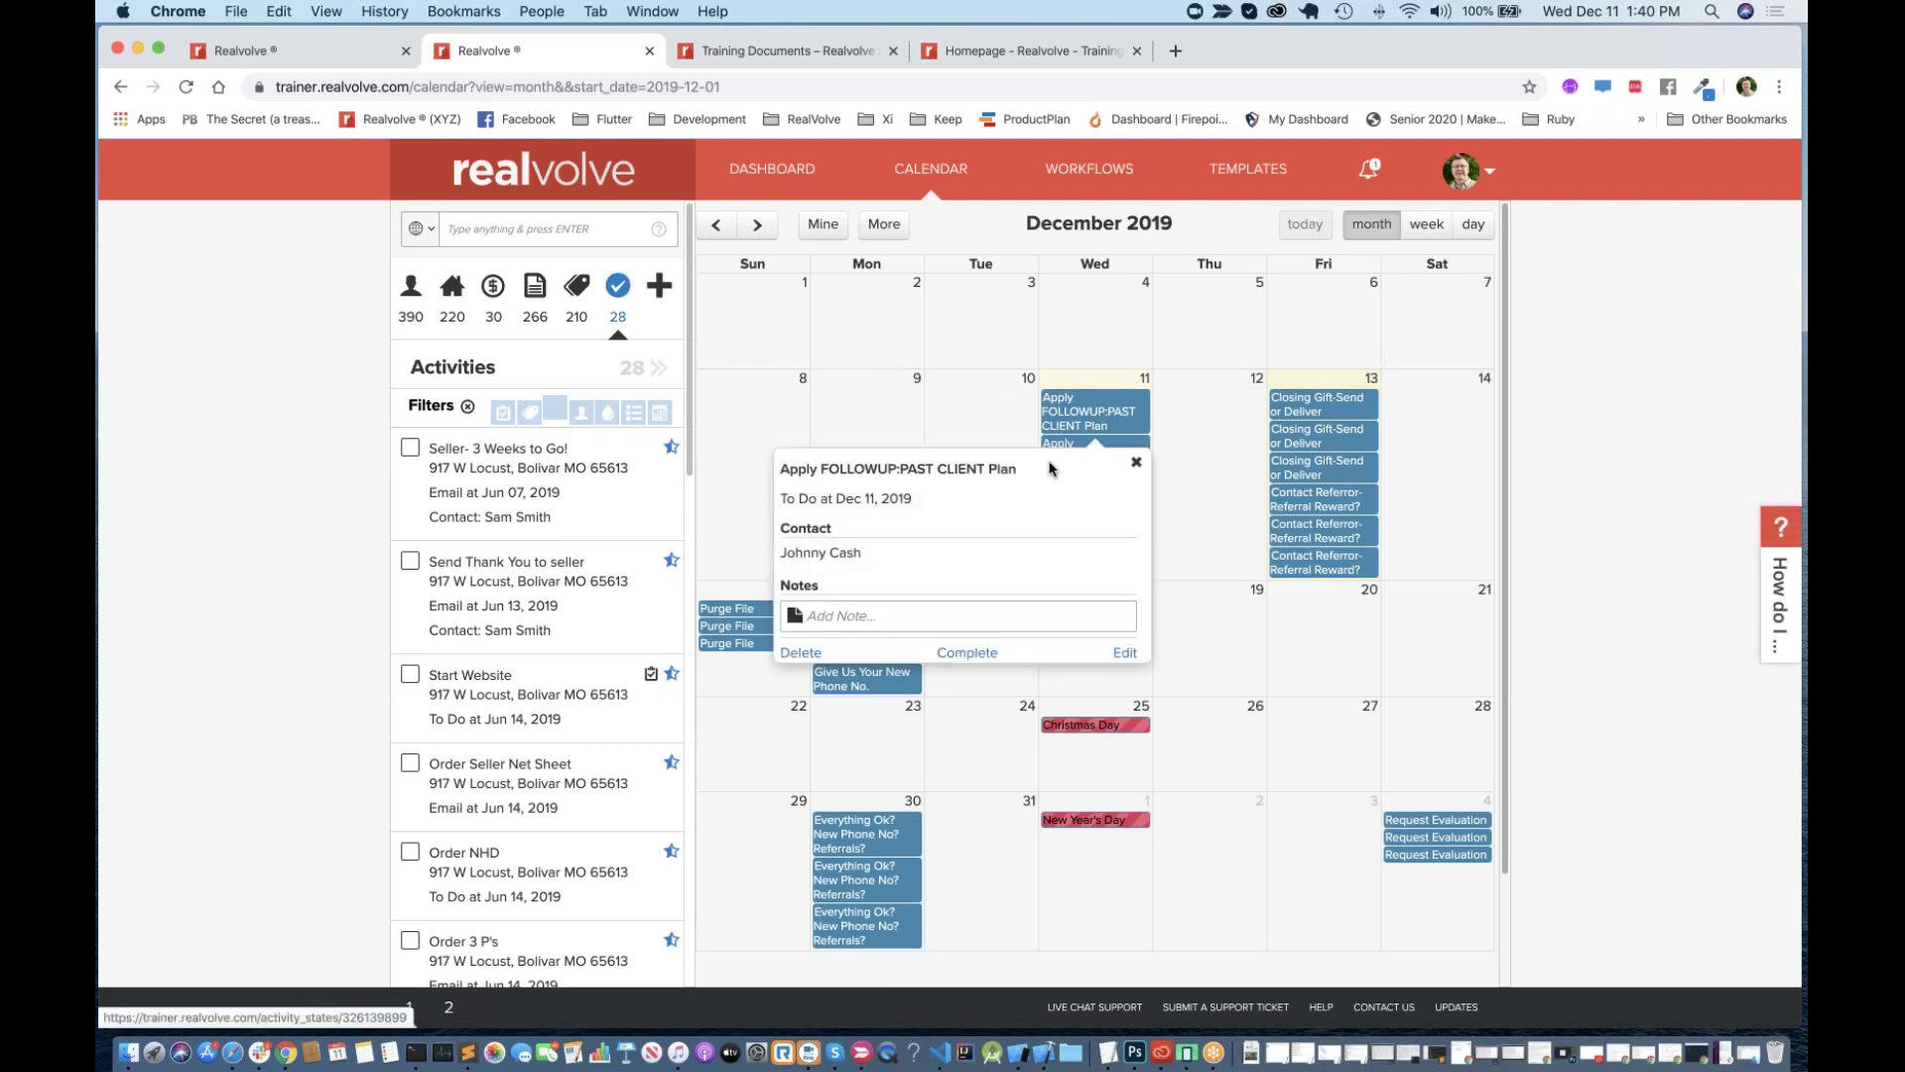
pyautogui.click(967, 653)
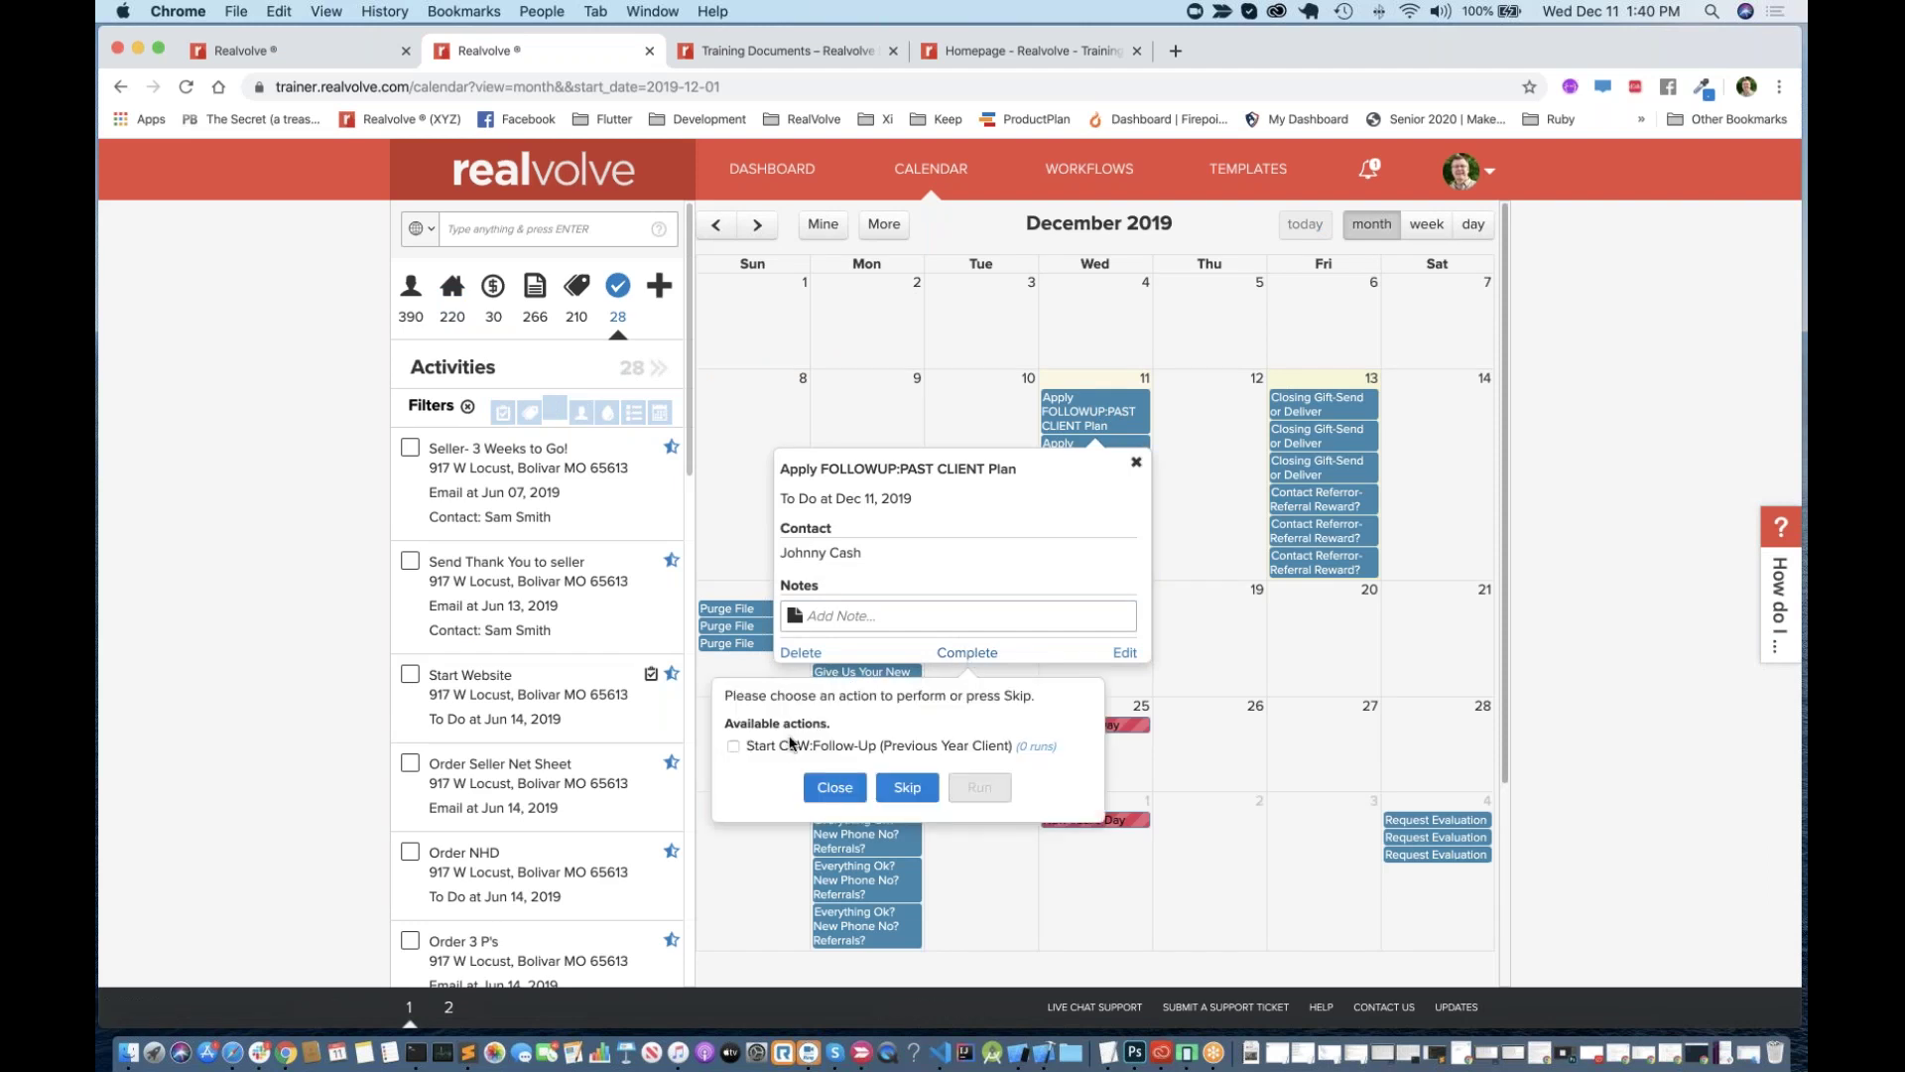
pyautogui.click(728, 746)
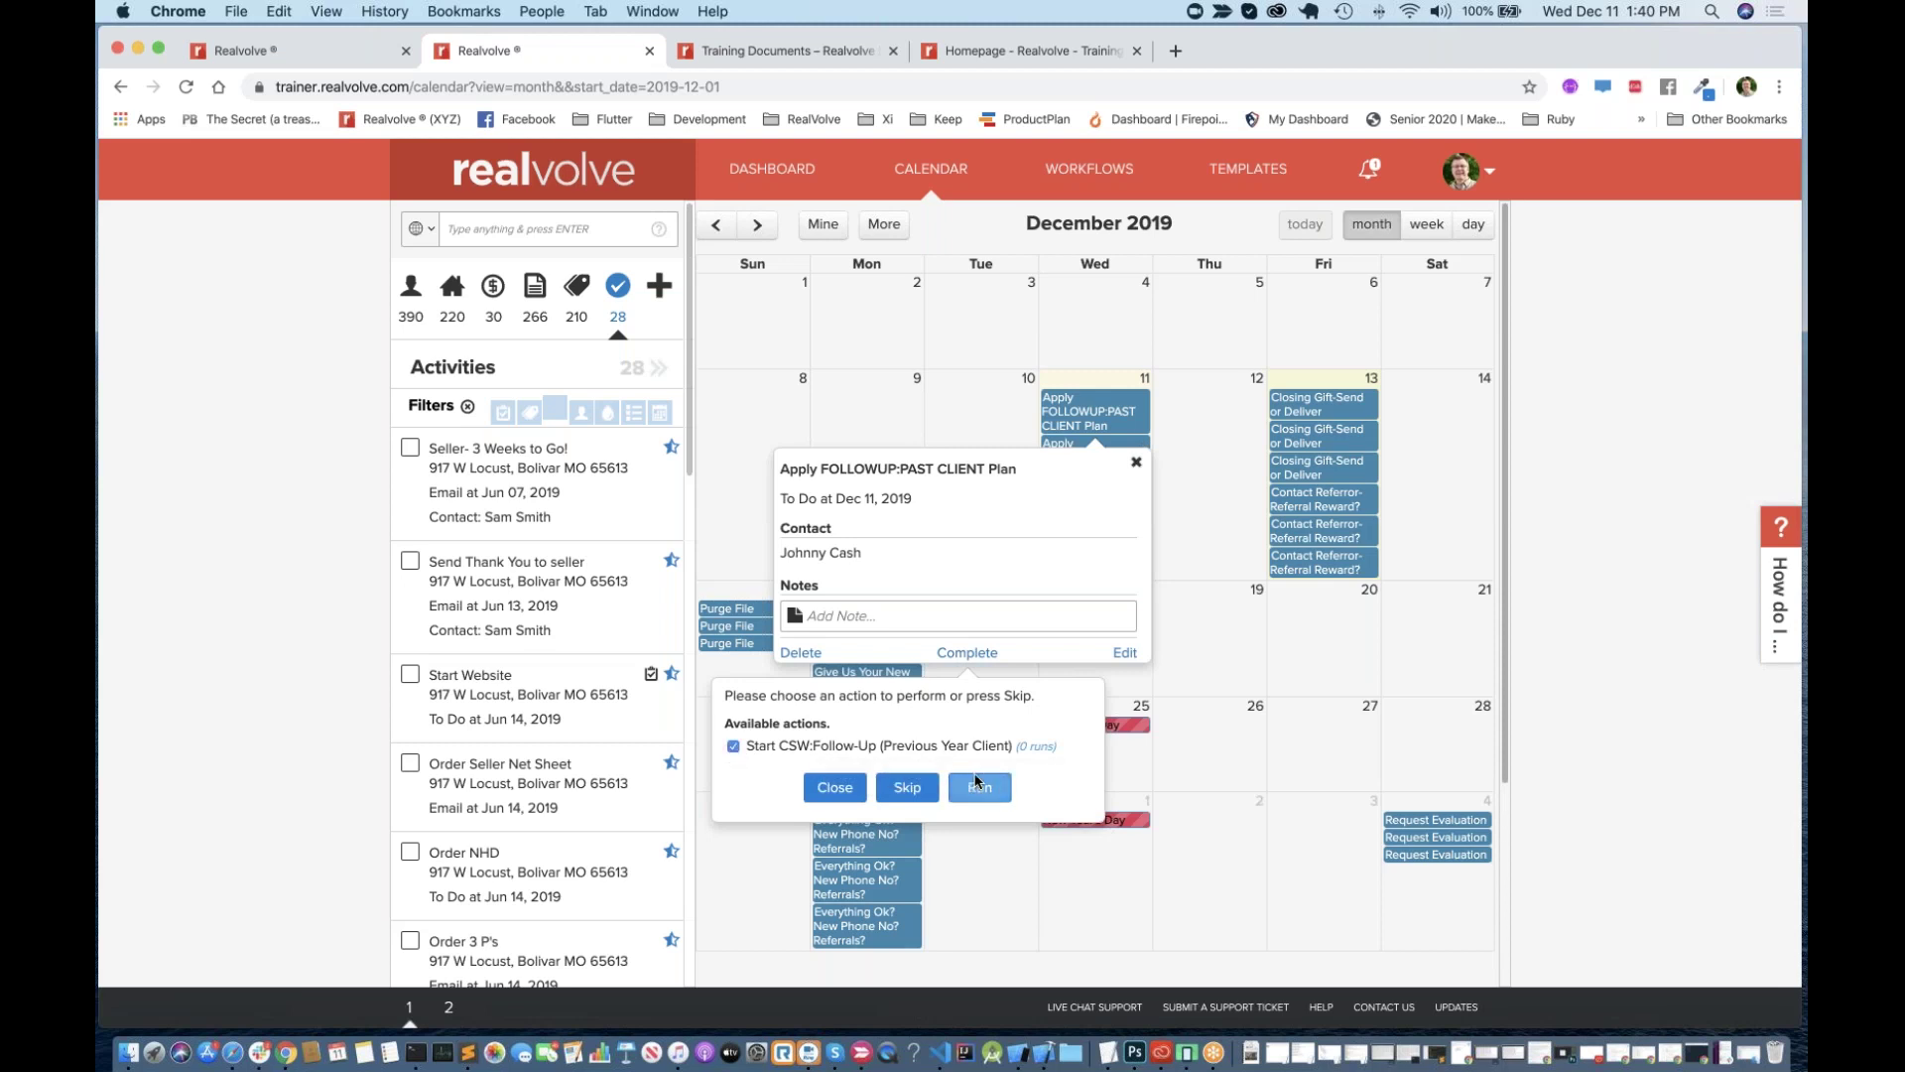
pyautogui.click(980, 788)
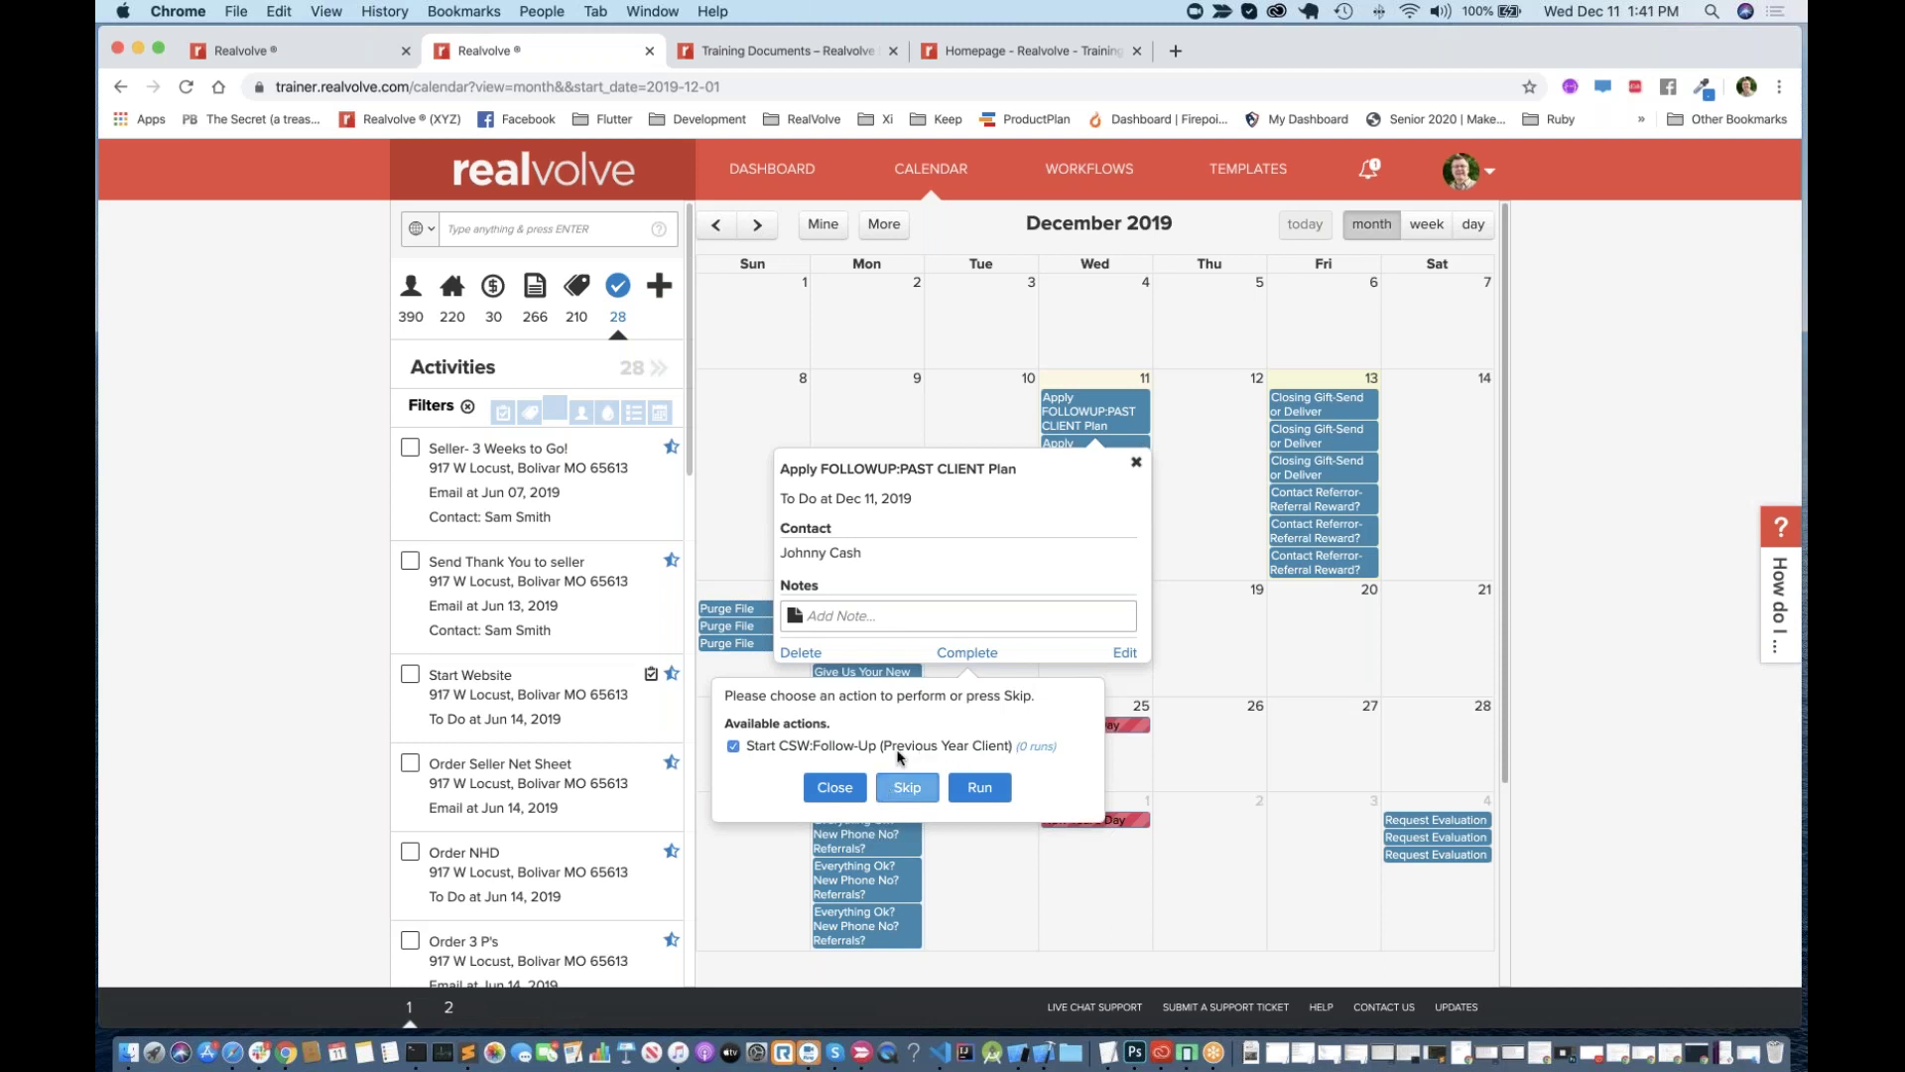
pyautogui.click(835, 785)
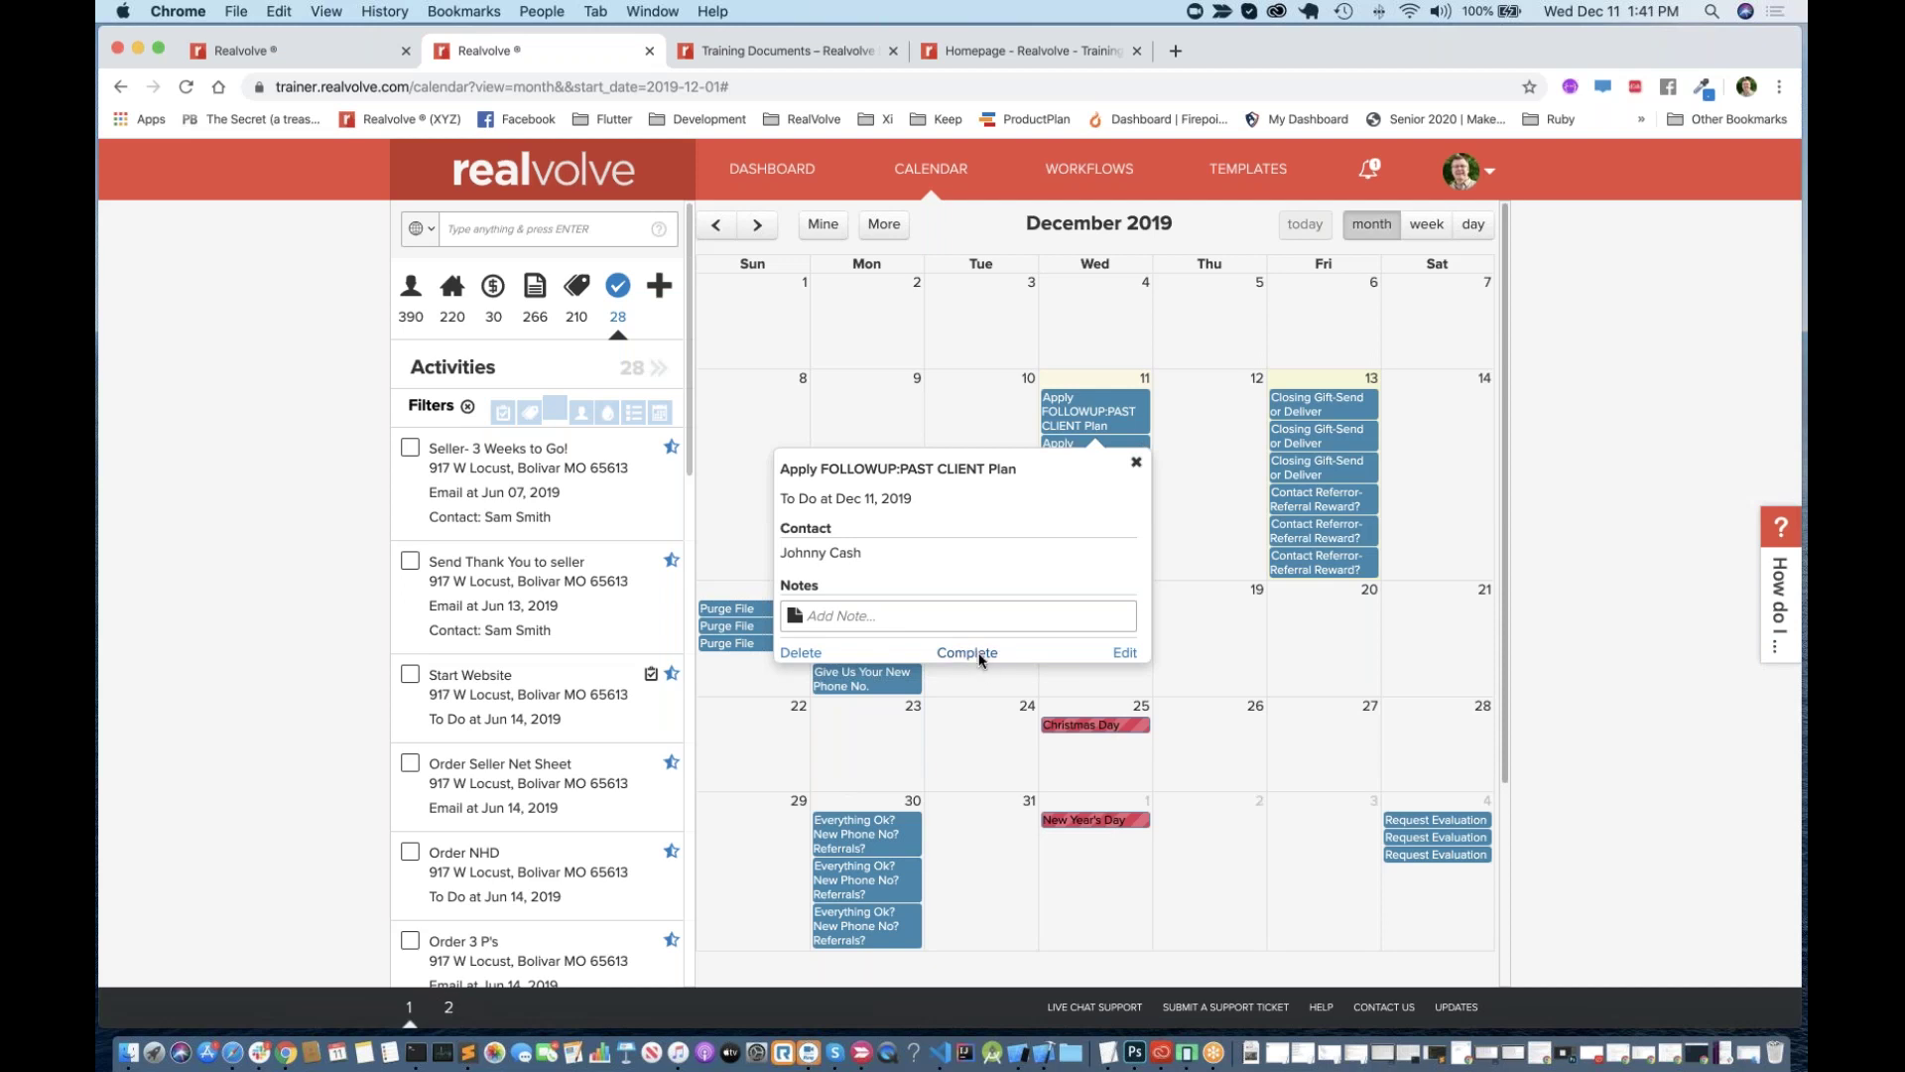
pyautogui.click(1208, 447)
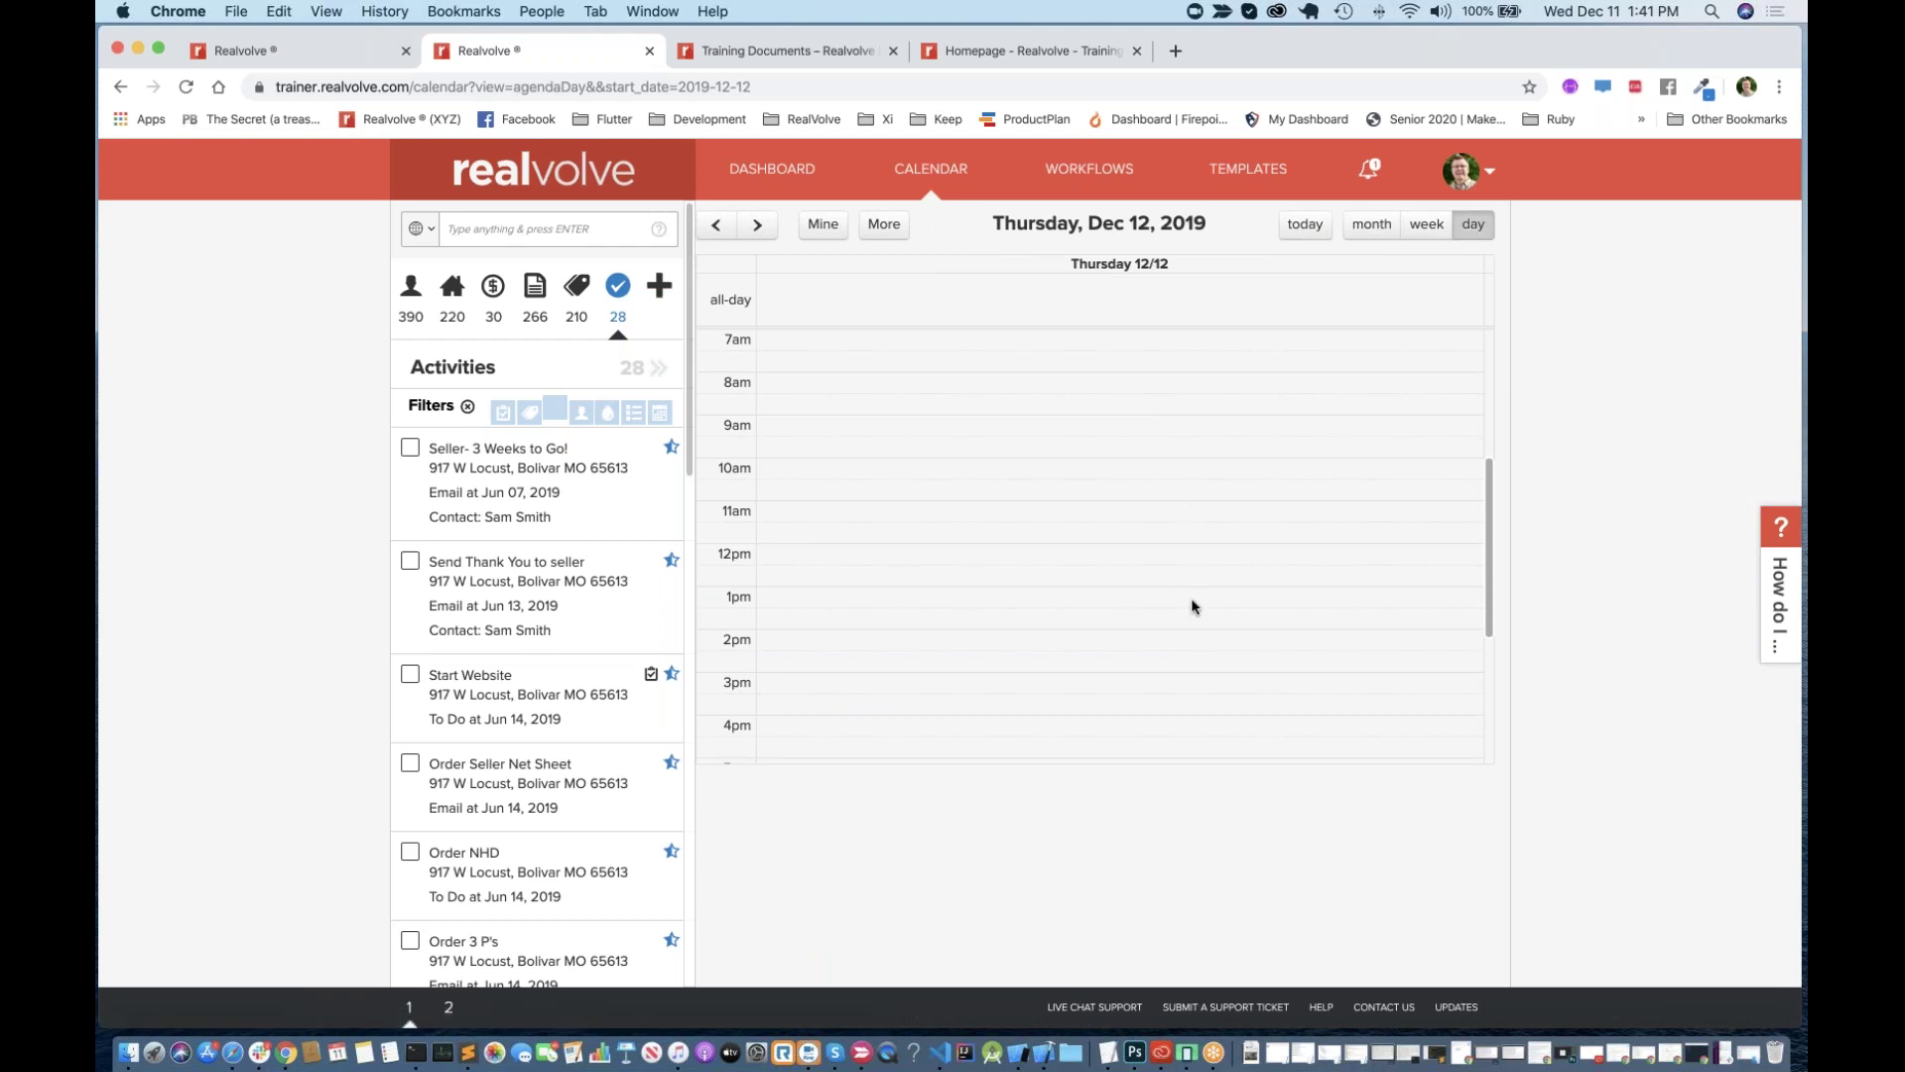
# Step: Switch the calendar to the Dec 8–14, 2019 week, browse it, and go back to the dashboard
pyautogui.click(1427, 224)
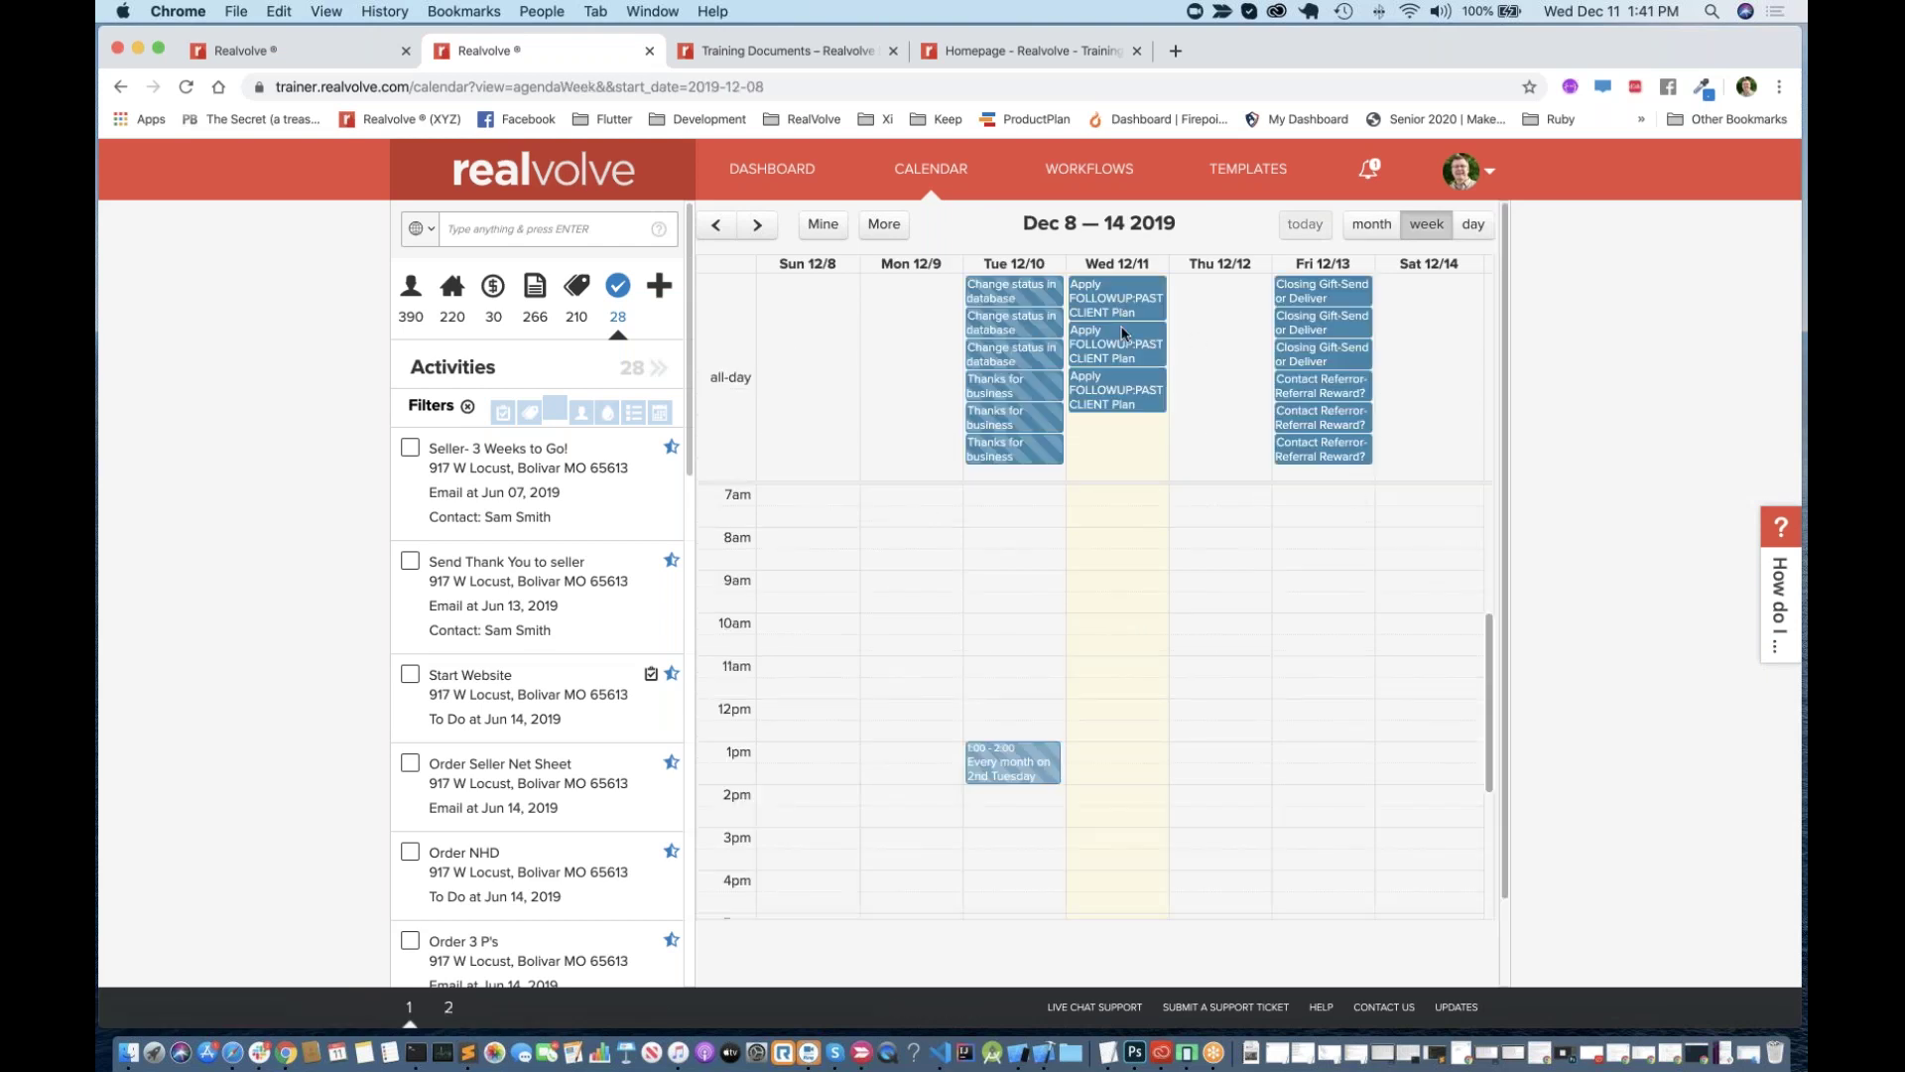
pyautogui.scroll(3, 1122, 508)
pyautogui.scroll(-2, 1122, 508)
pyautogui.scroll(-5, 1122, 508)
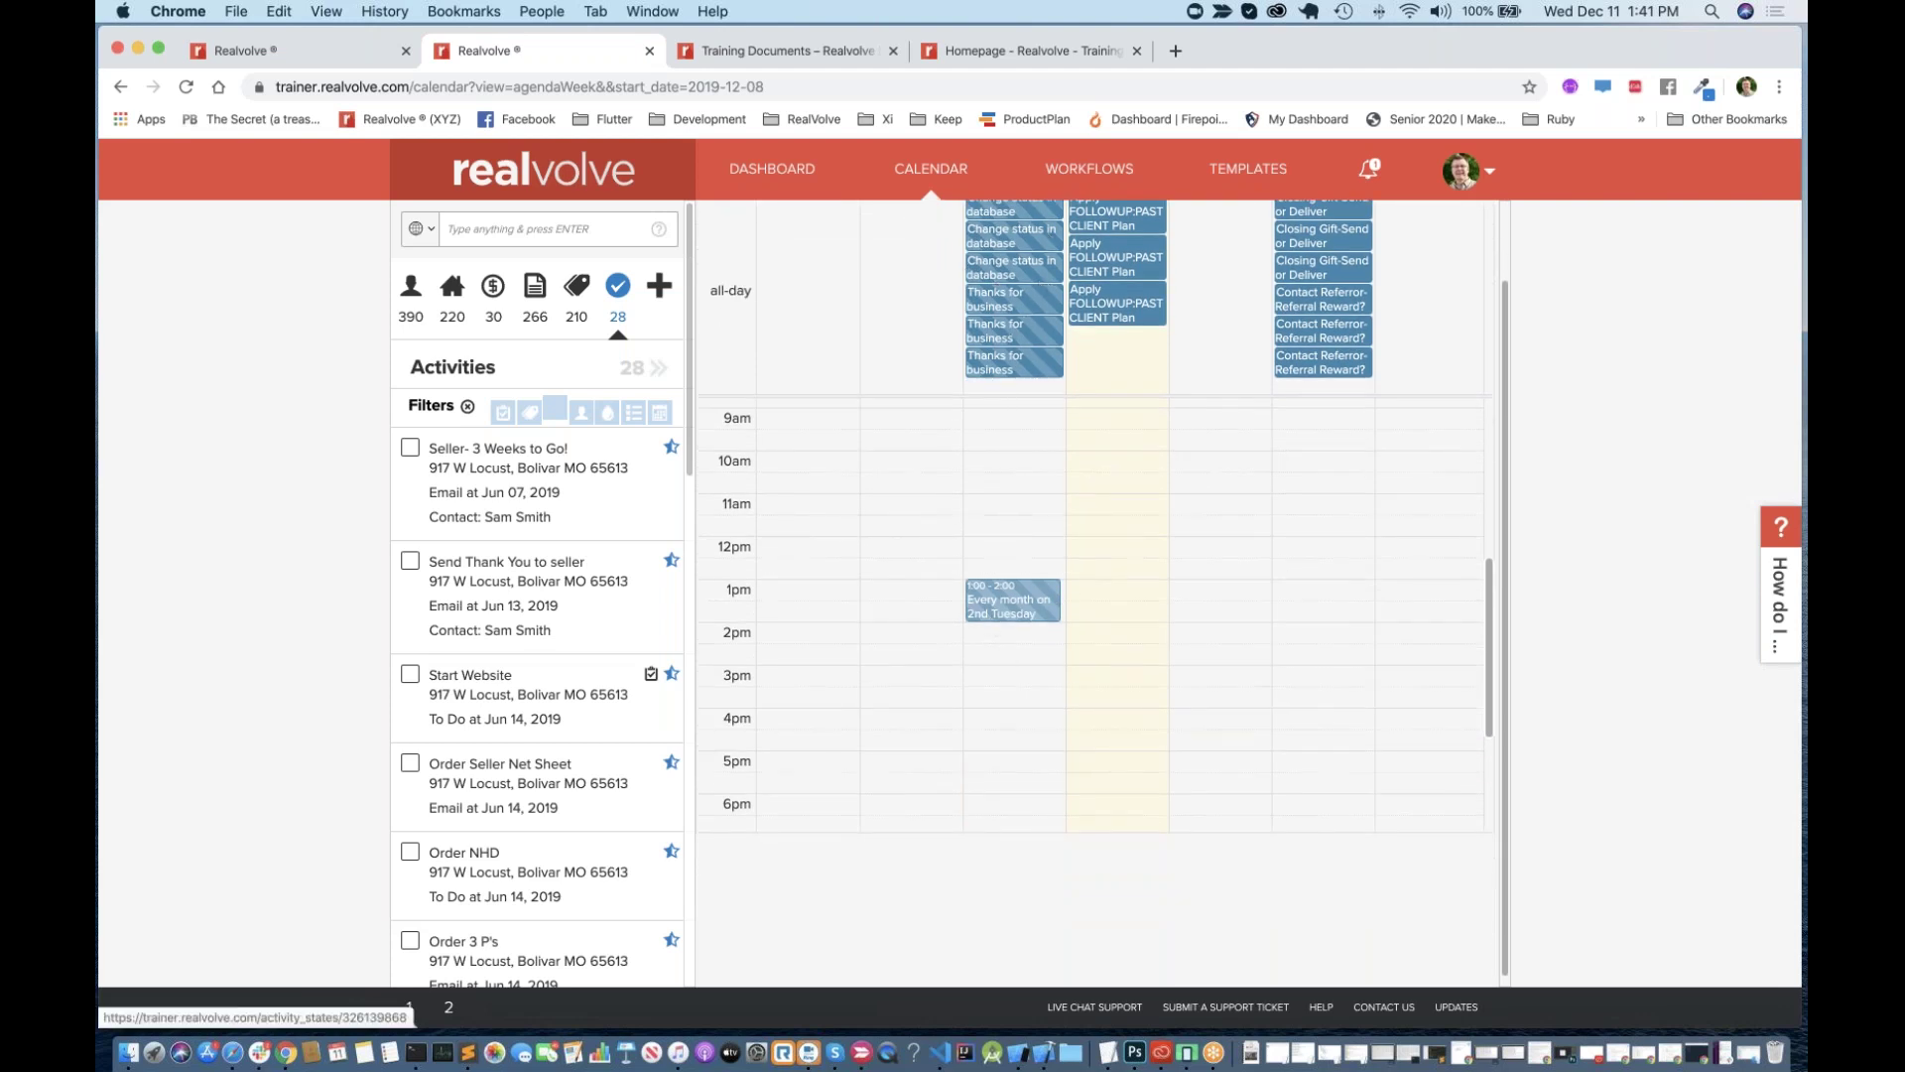
pyautogui.scroll(3, 1051, 289)
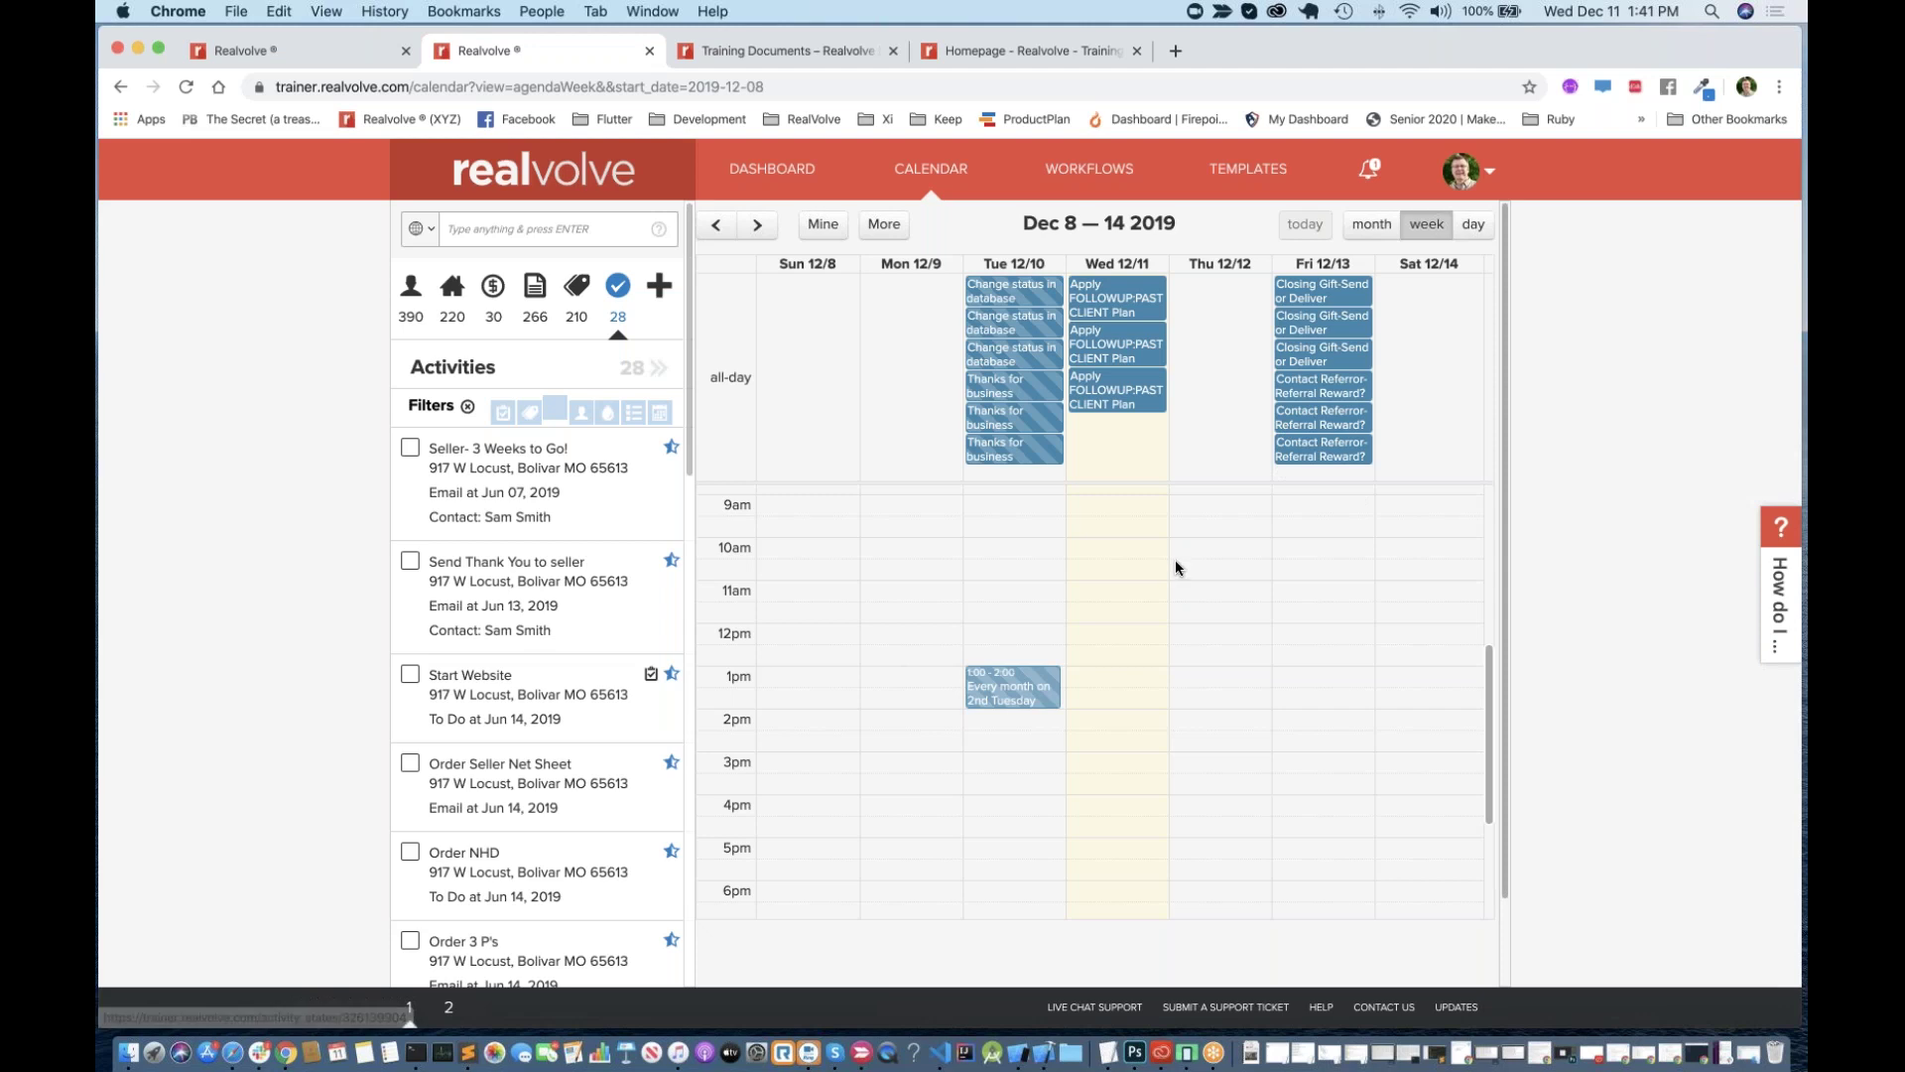
pyautogui.click(770, 175)
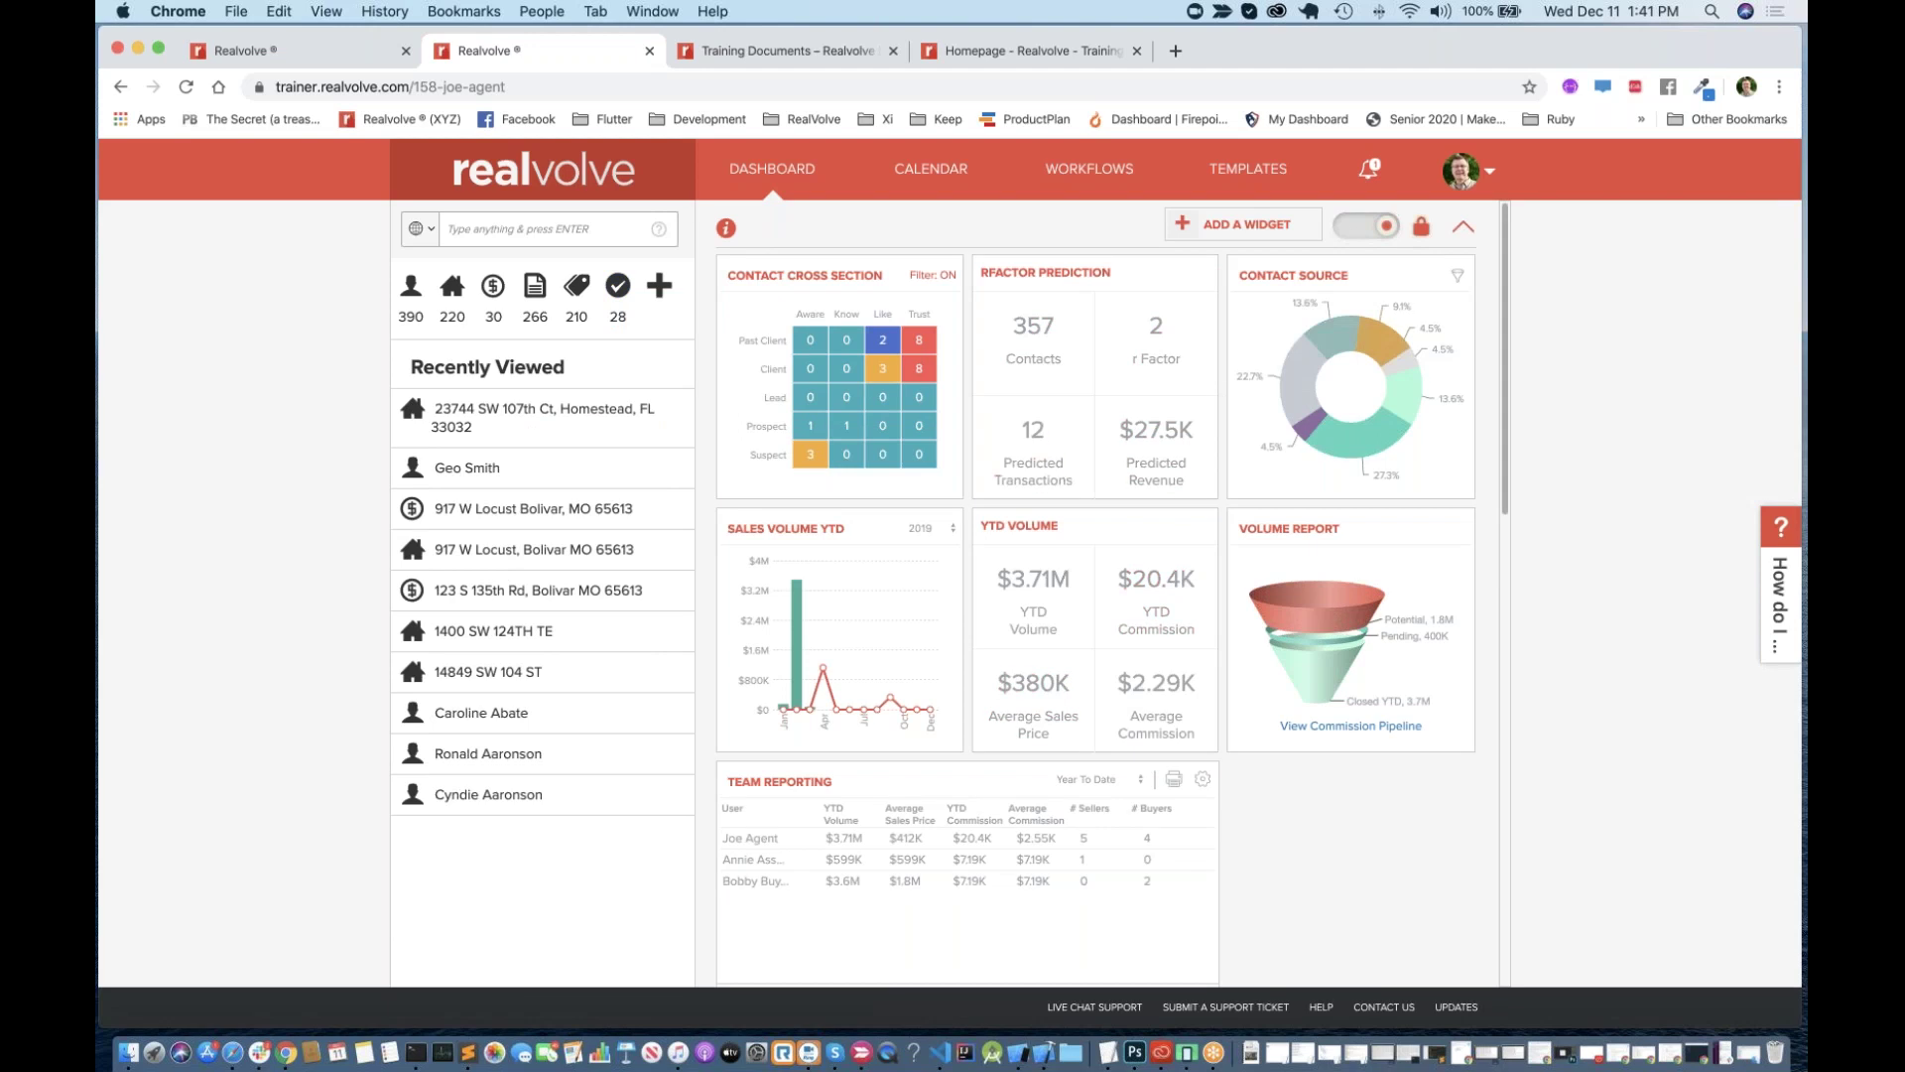
# Step: Toggle the Graphs & Charts section until it ends up collapsed
pyautogui.click(1462, 226)
pyautogui.click(1466, 227)
pyautogui.click(1463, 228)
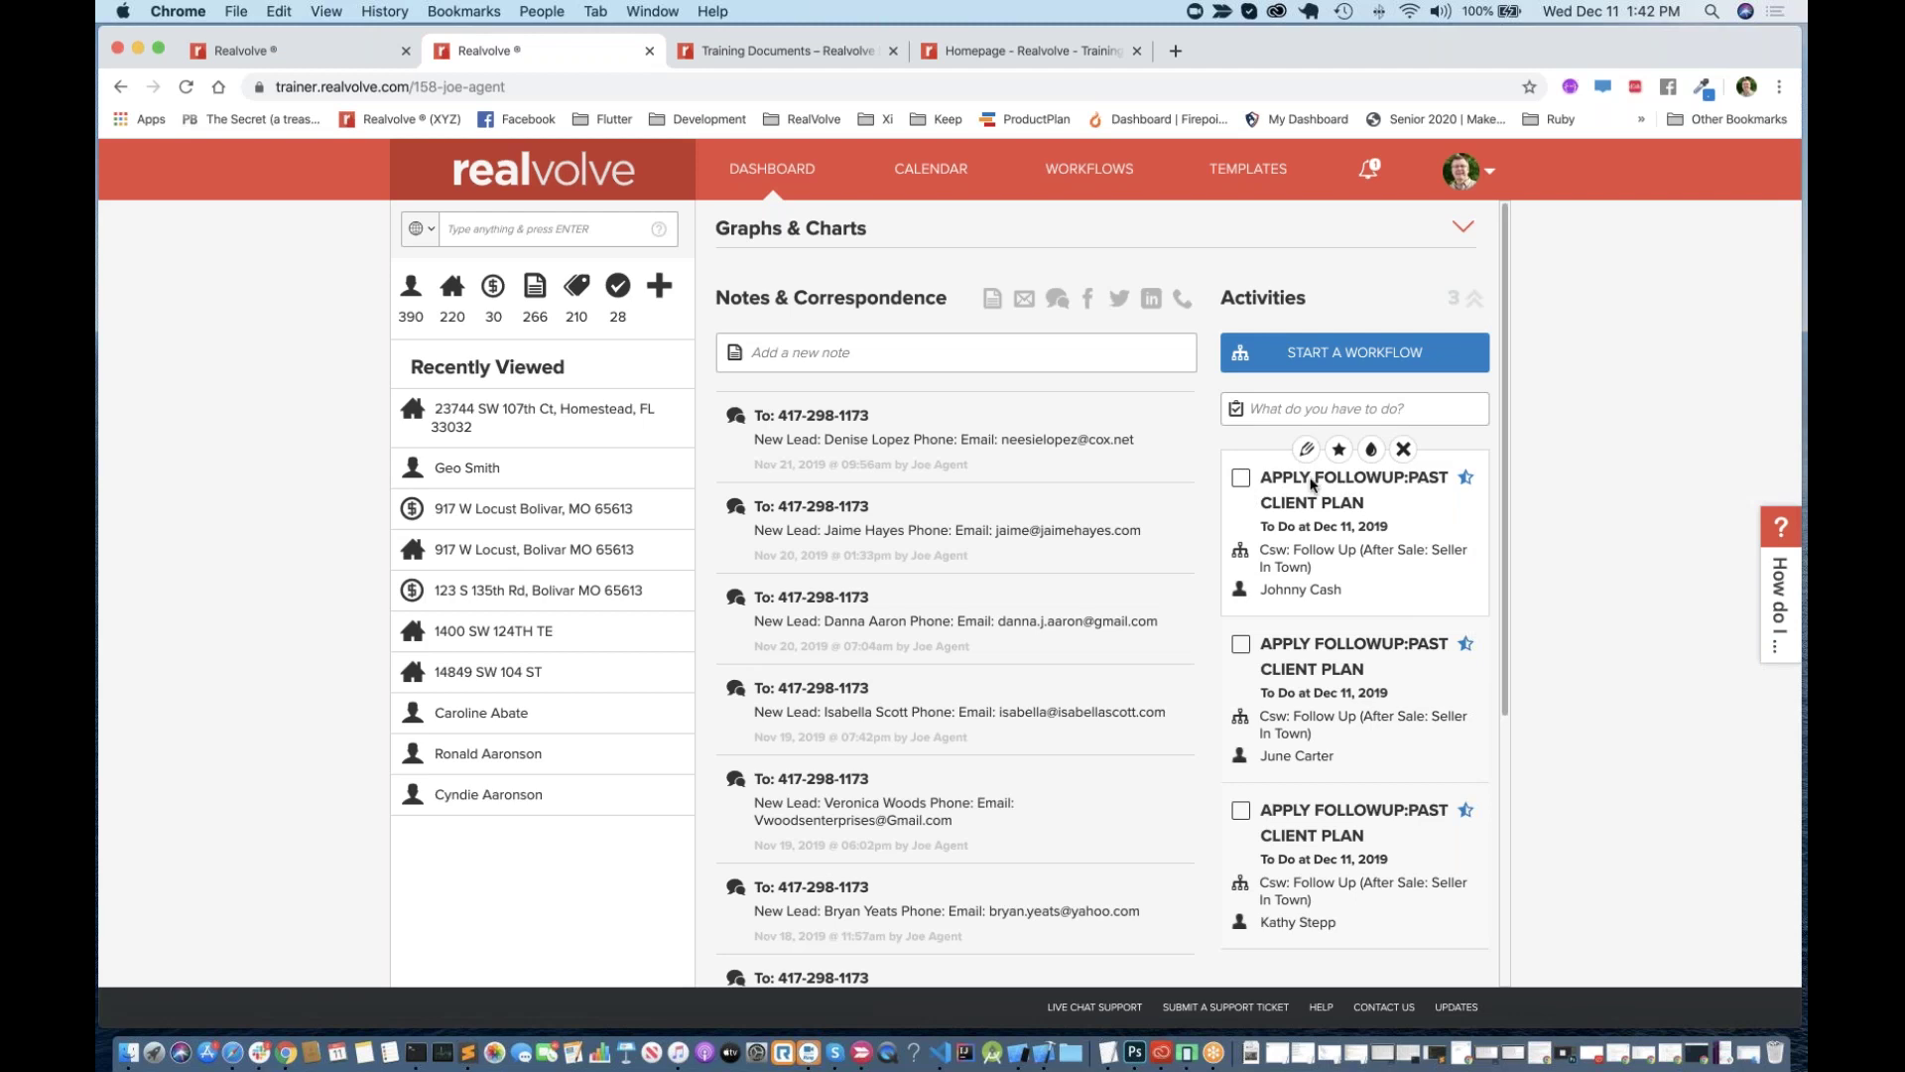
# Step: Complete the first Dec 11 follow-up activity by running the CSW:Follow-Up workflow
pyautogui.click(1240, 478)
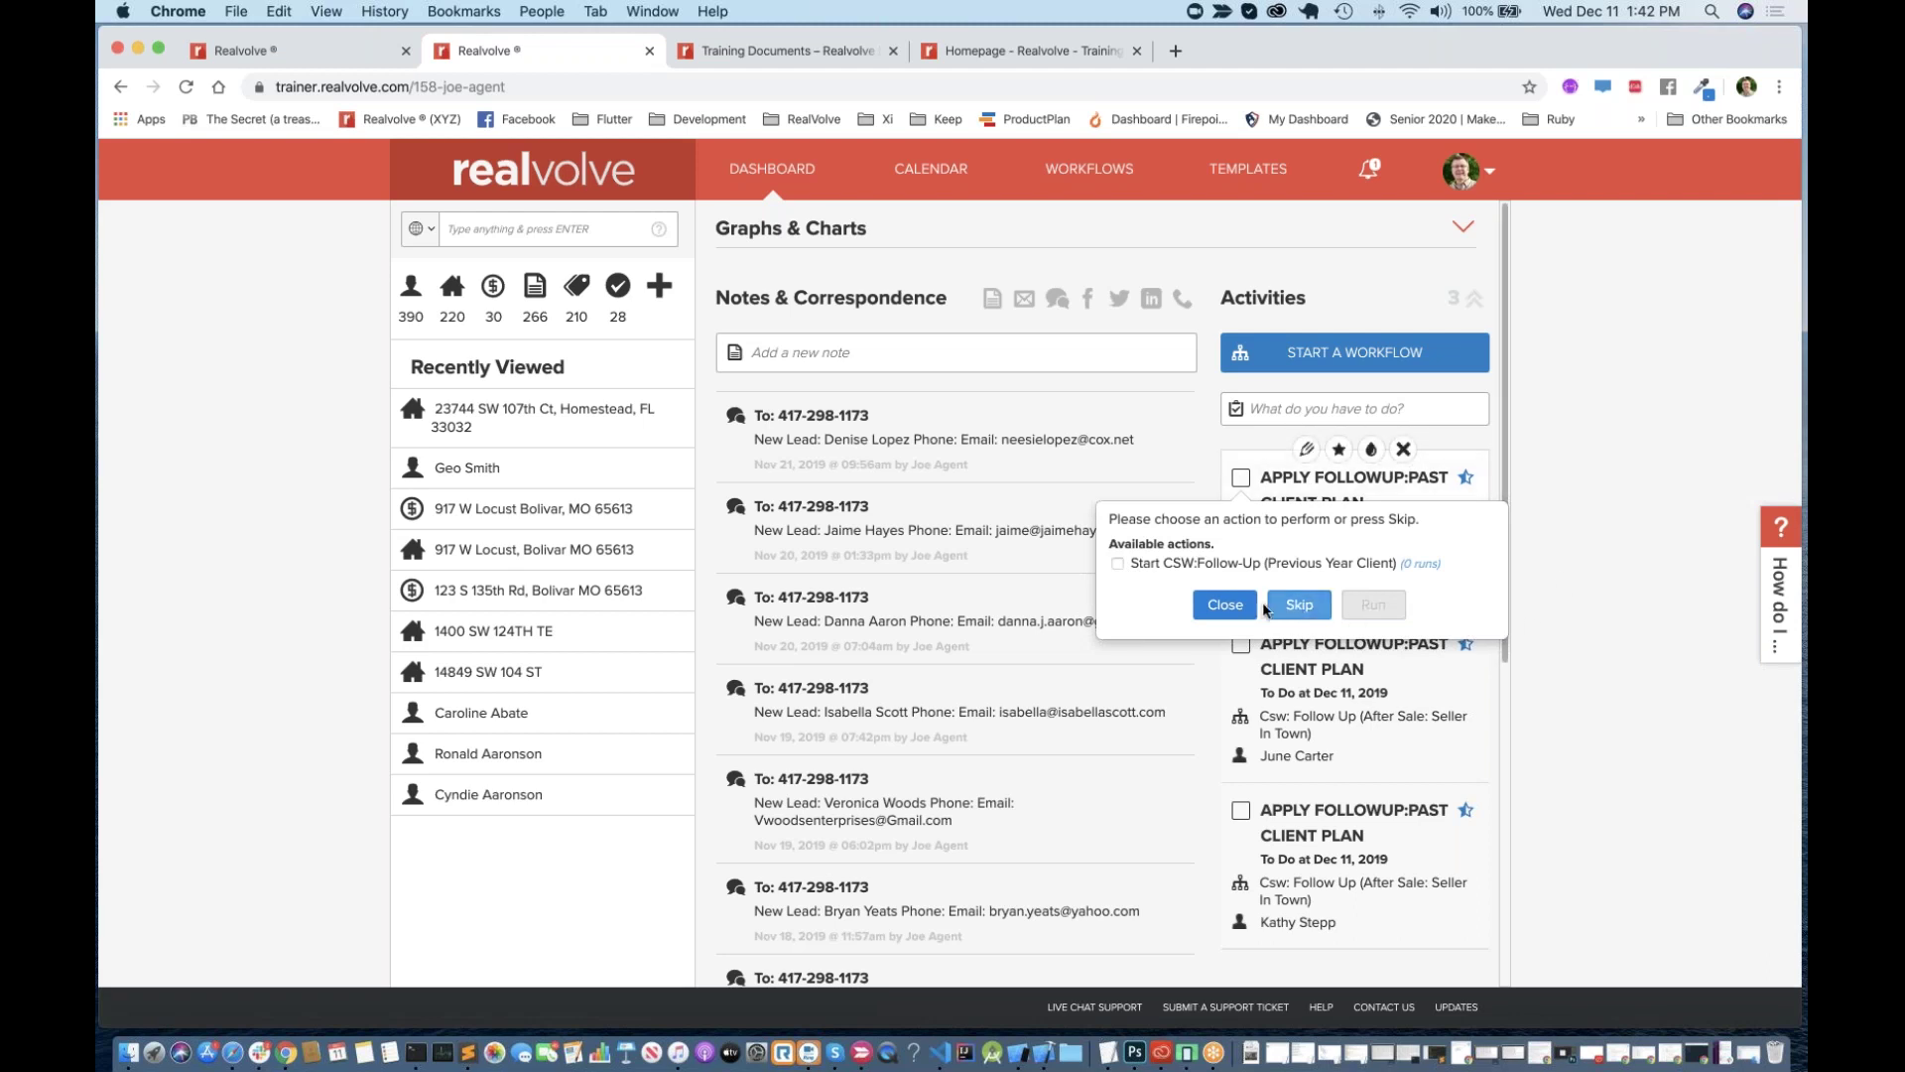
pyautogui.click(1225, 604)
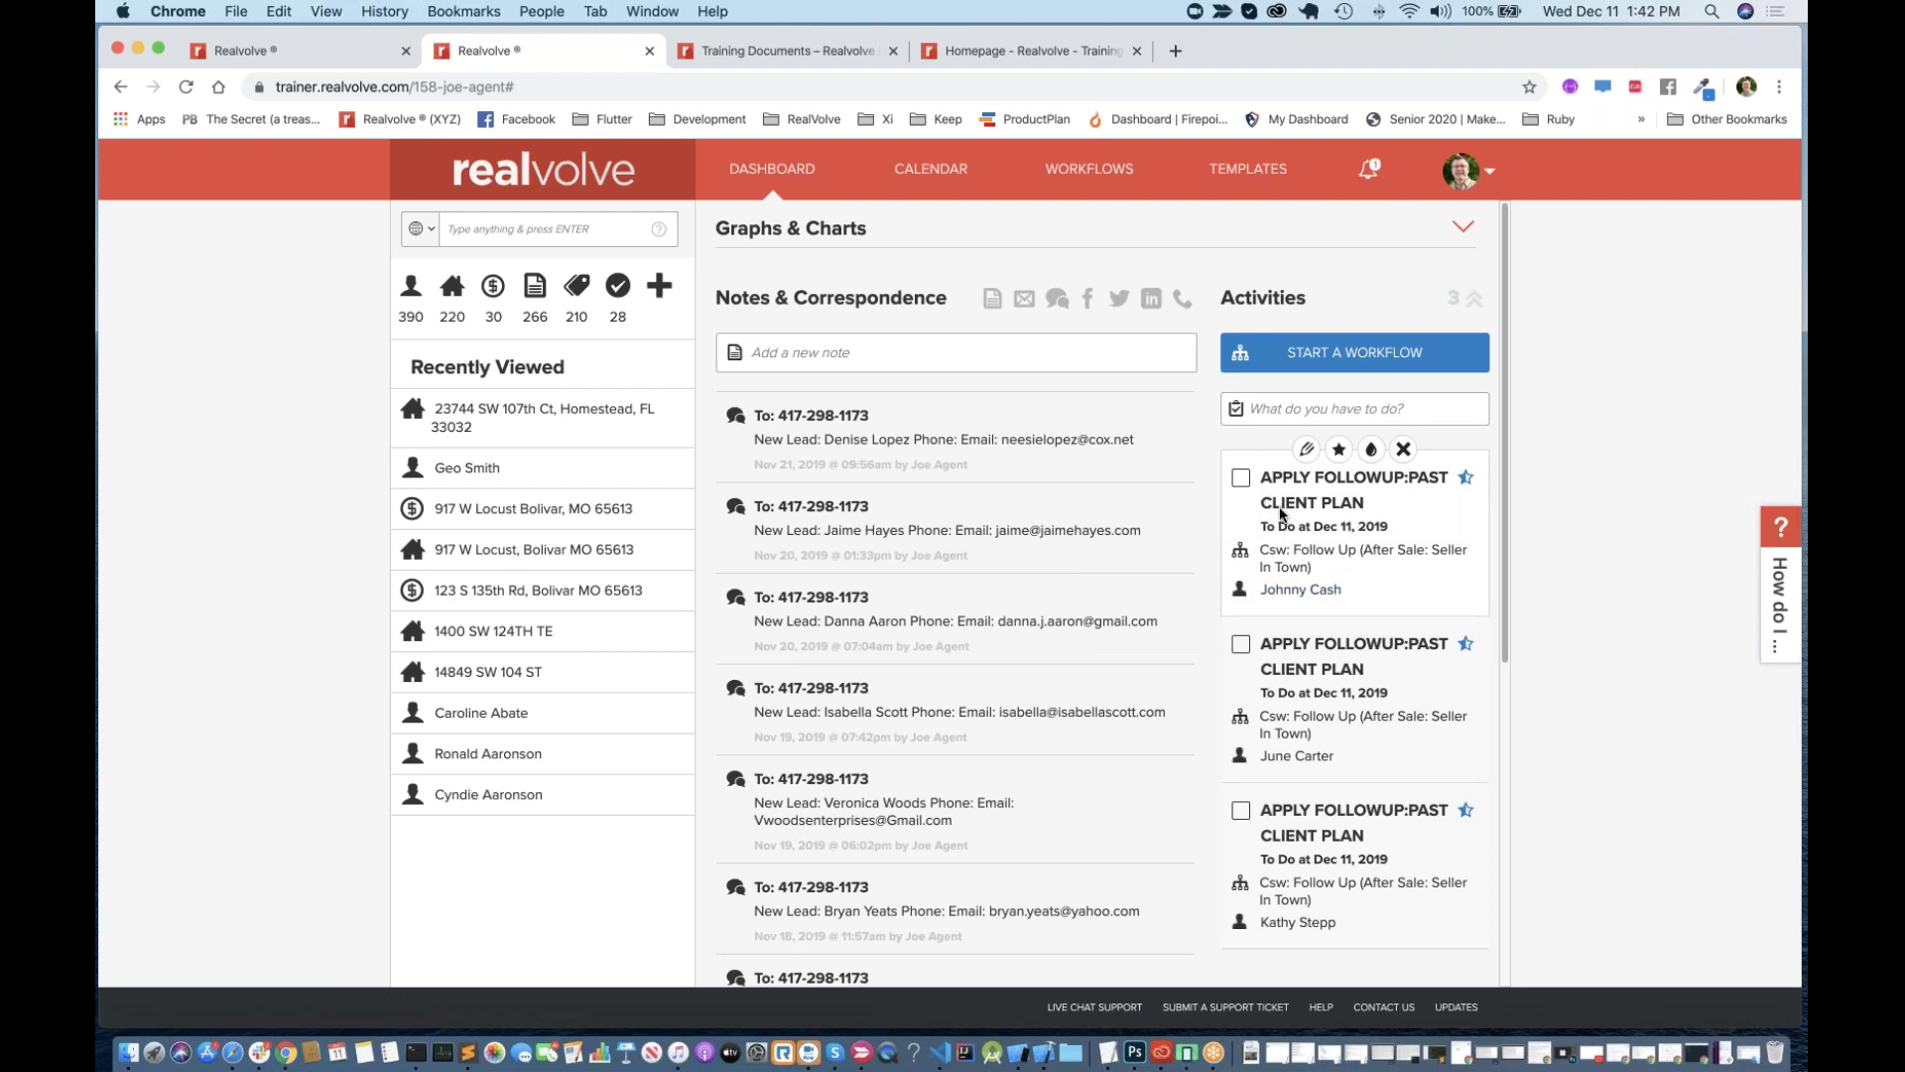
pyautogui.click(1240, 477)
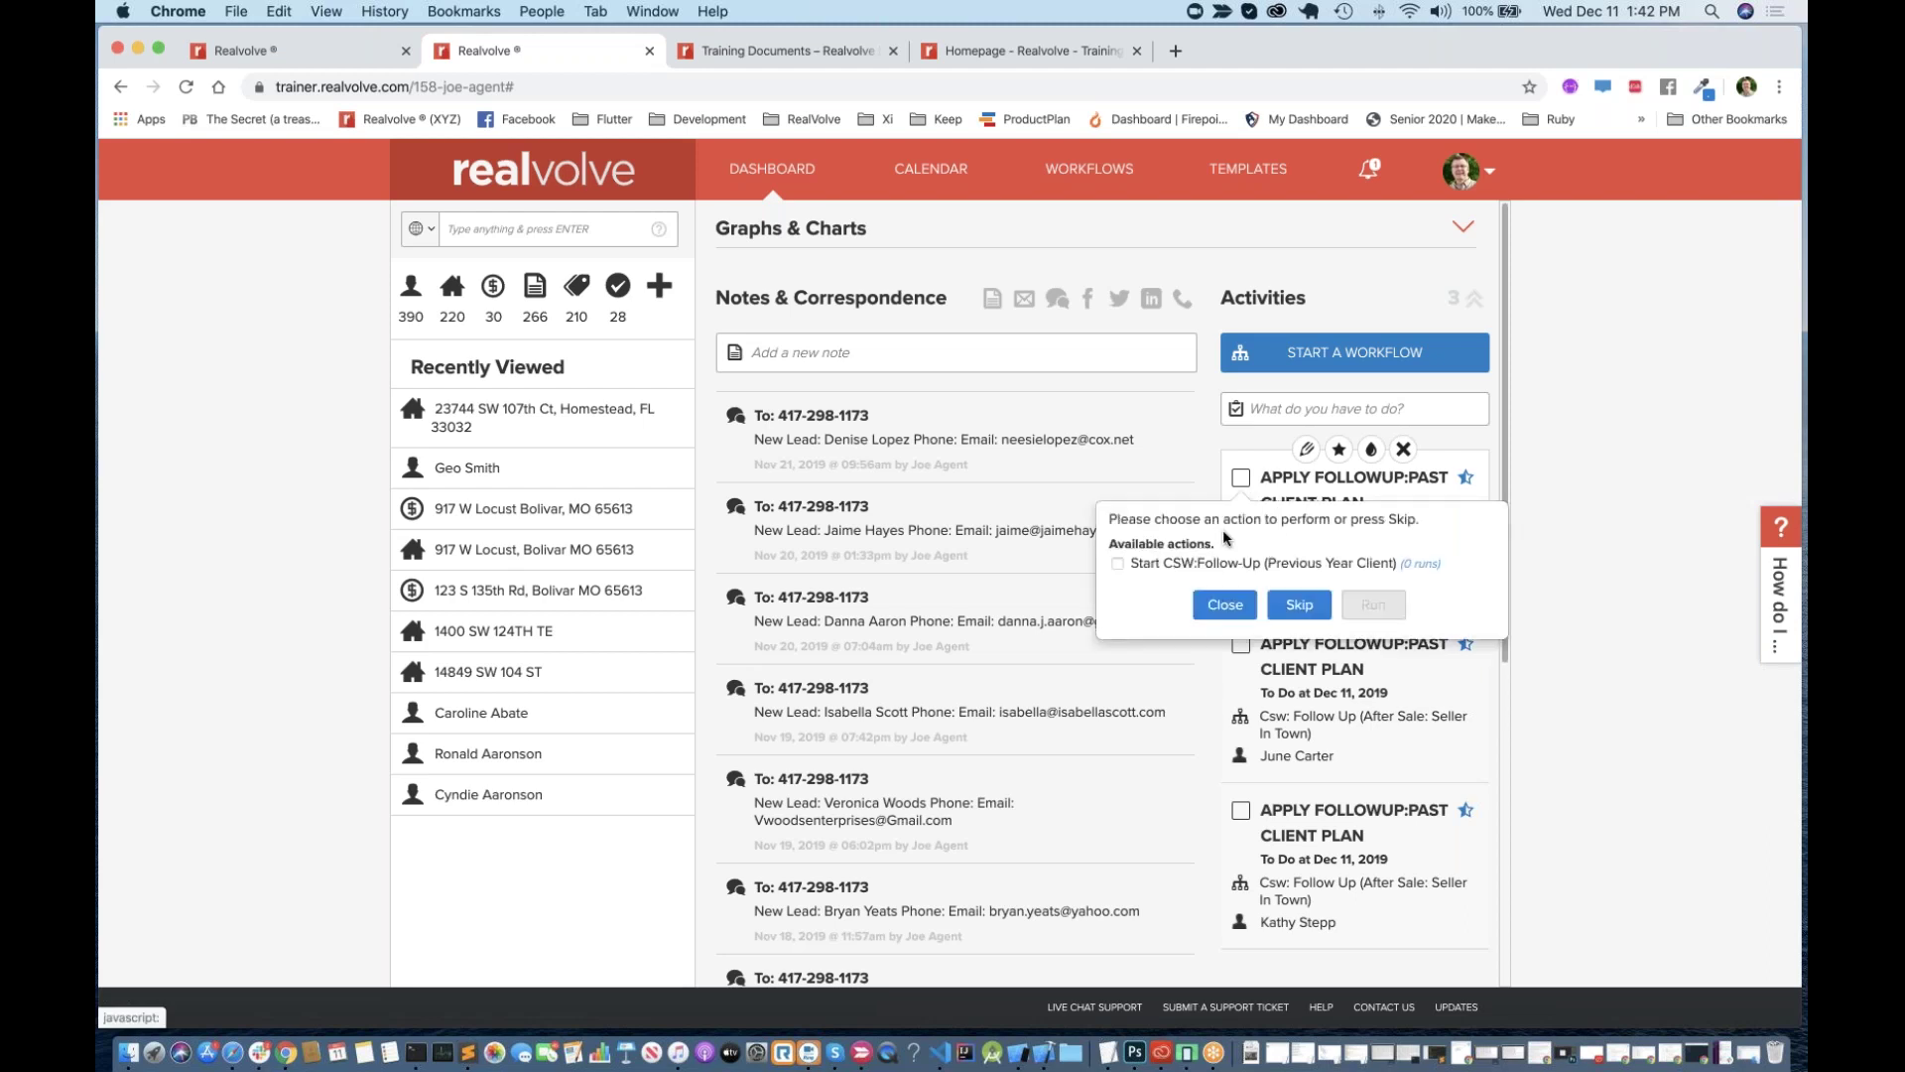
pyautogui.click(1118, 564)
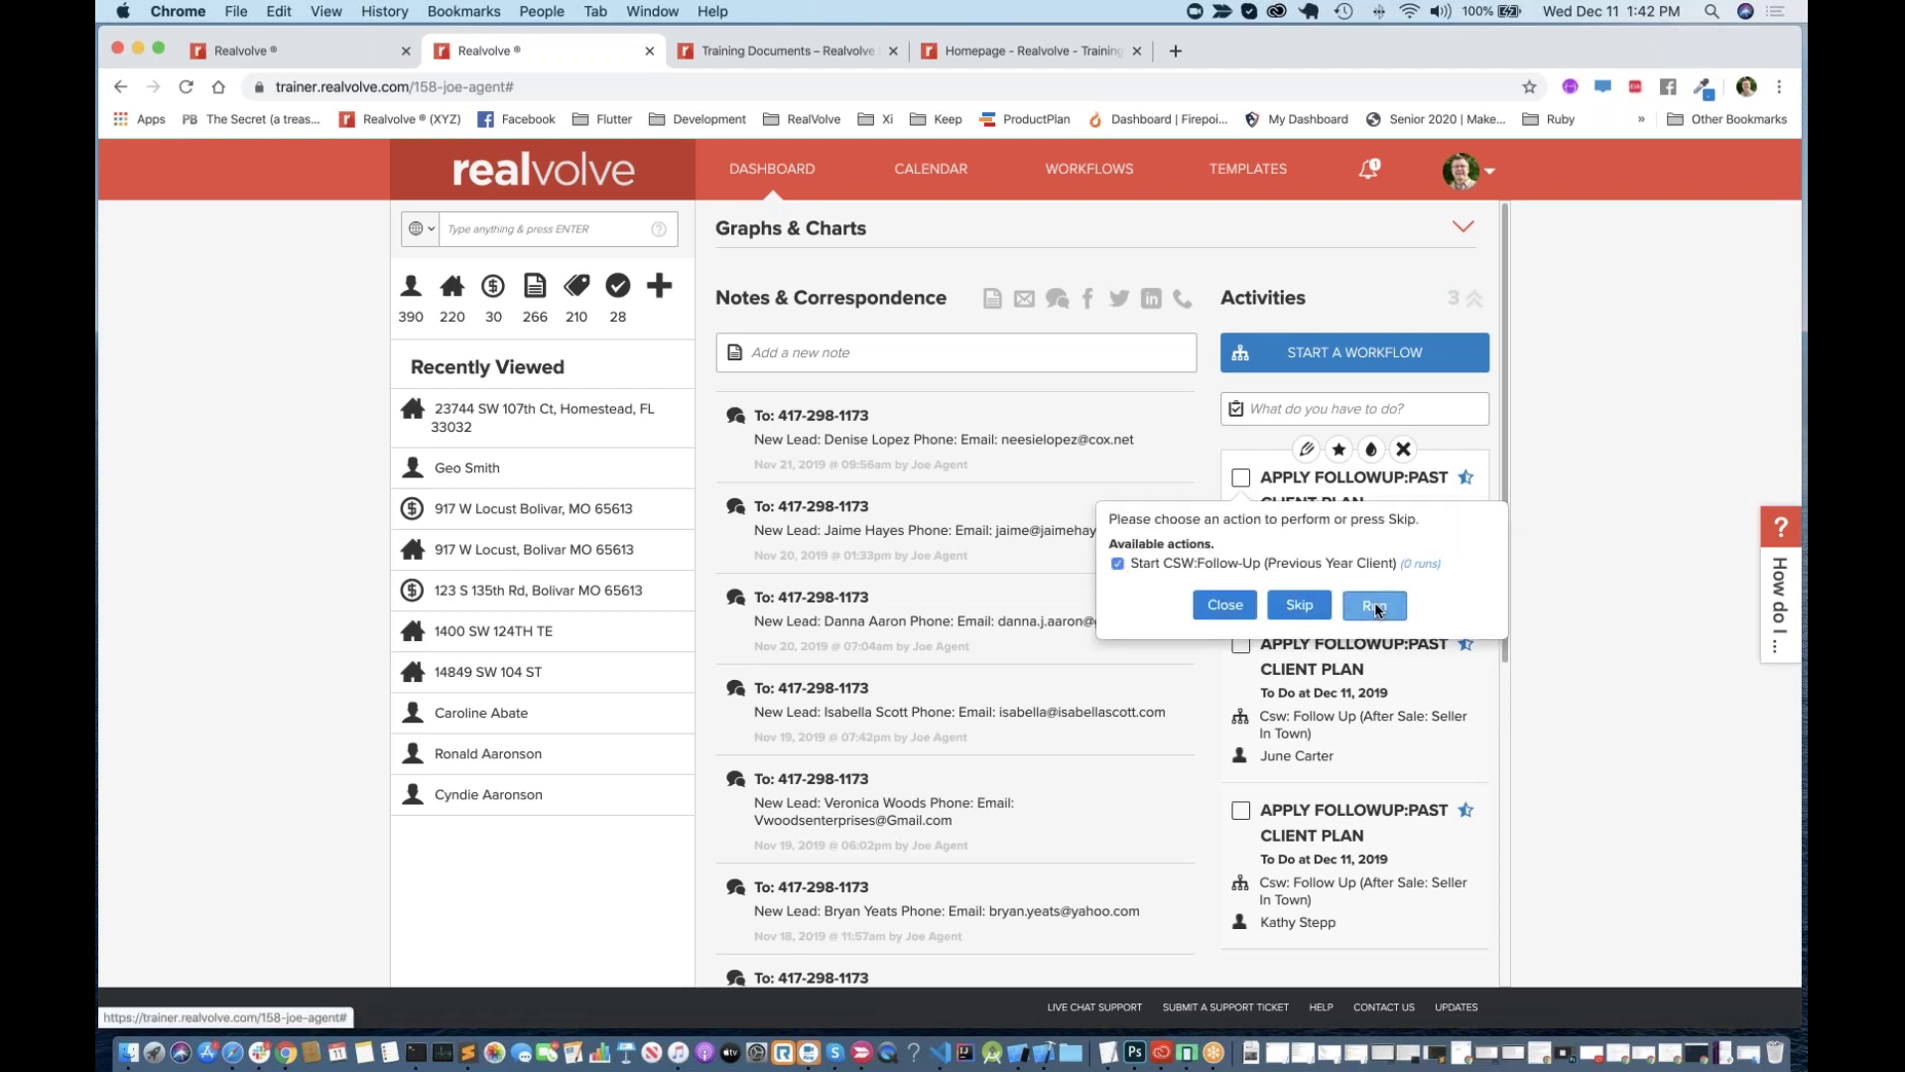
pyautogui.click(1375, 606)
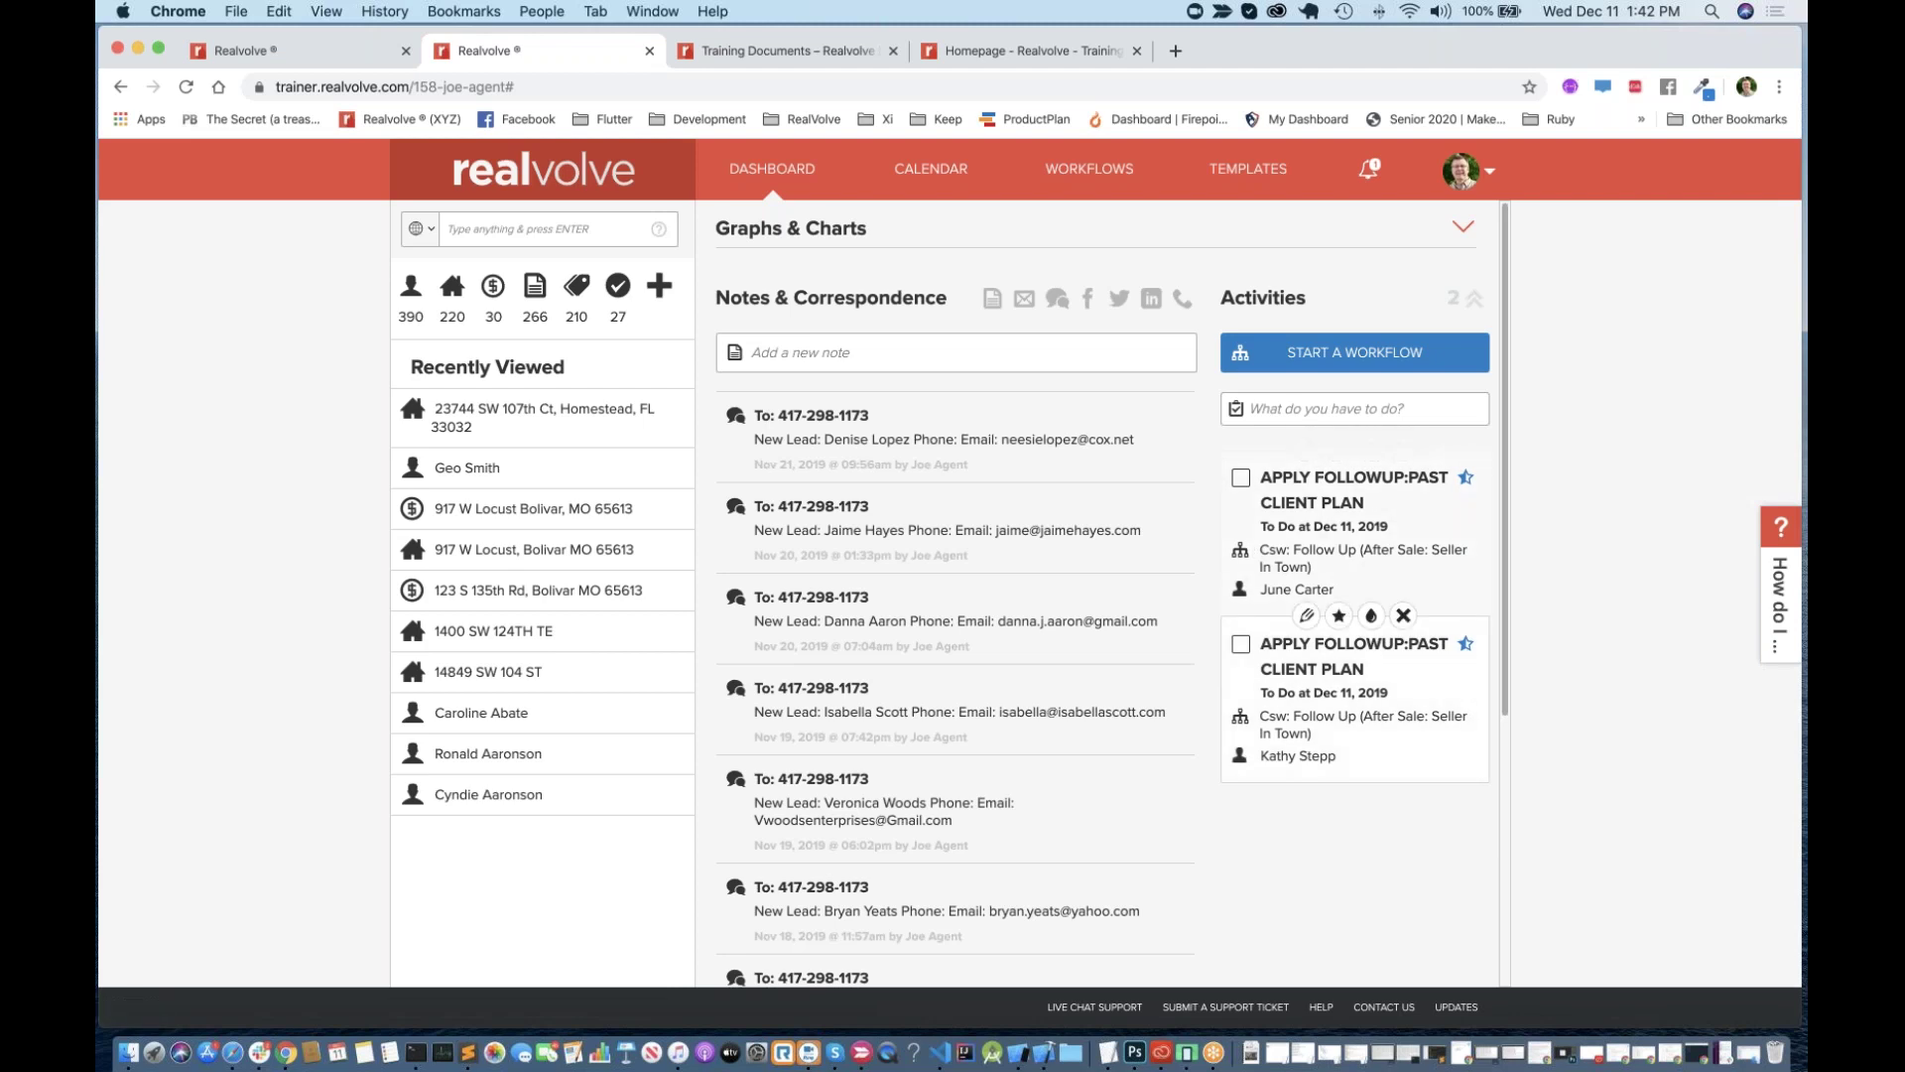
# Step: Clear the remaining two follow-ups: complete one without action and skip the APPLY FOLLOWUP one
pyautogui.click(1240, 480)
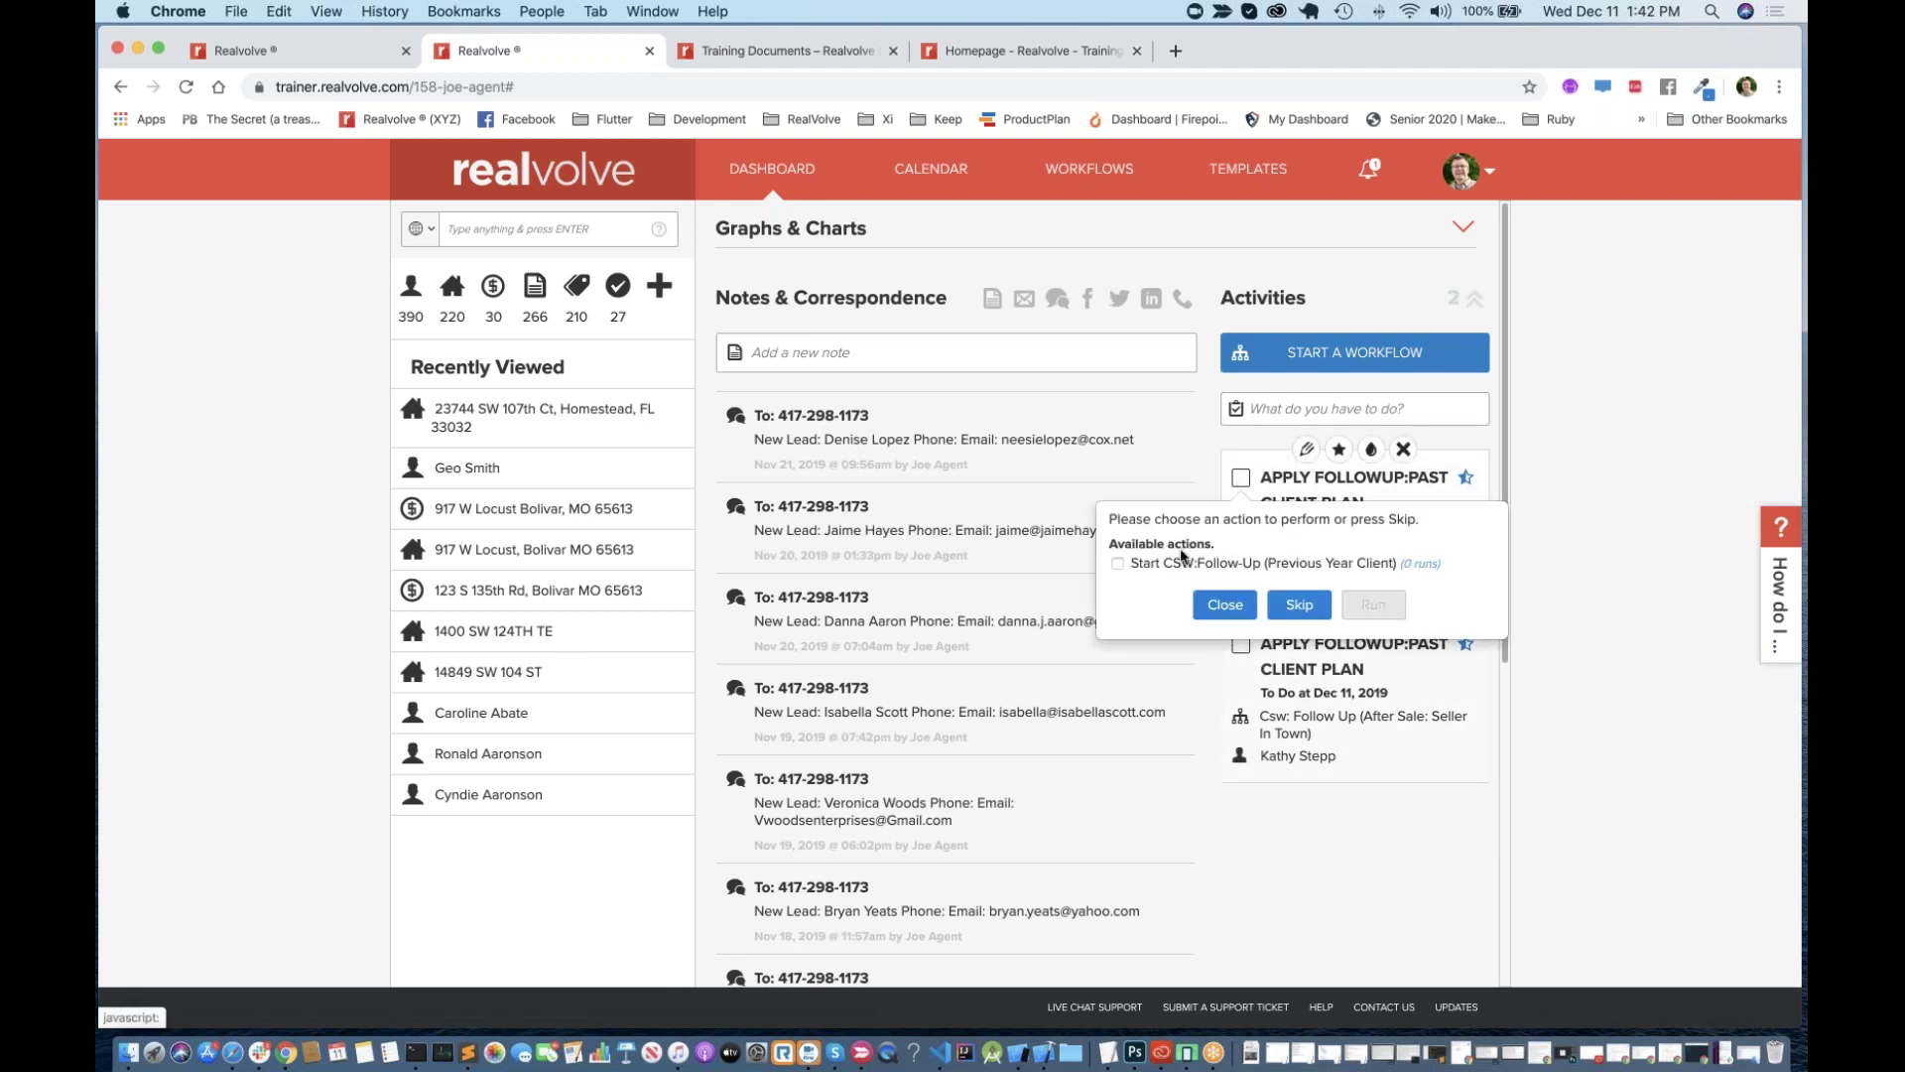
pyautogui.click(1300, 606)
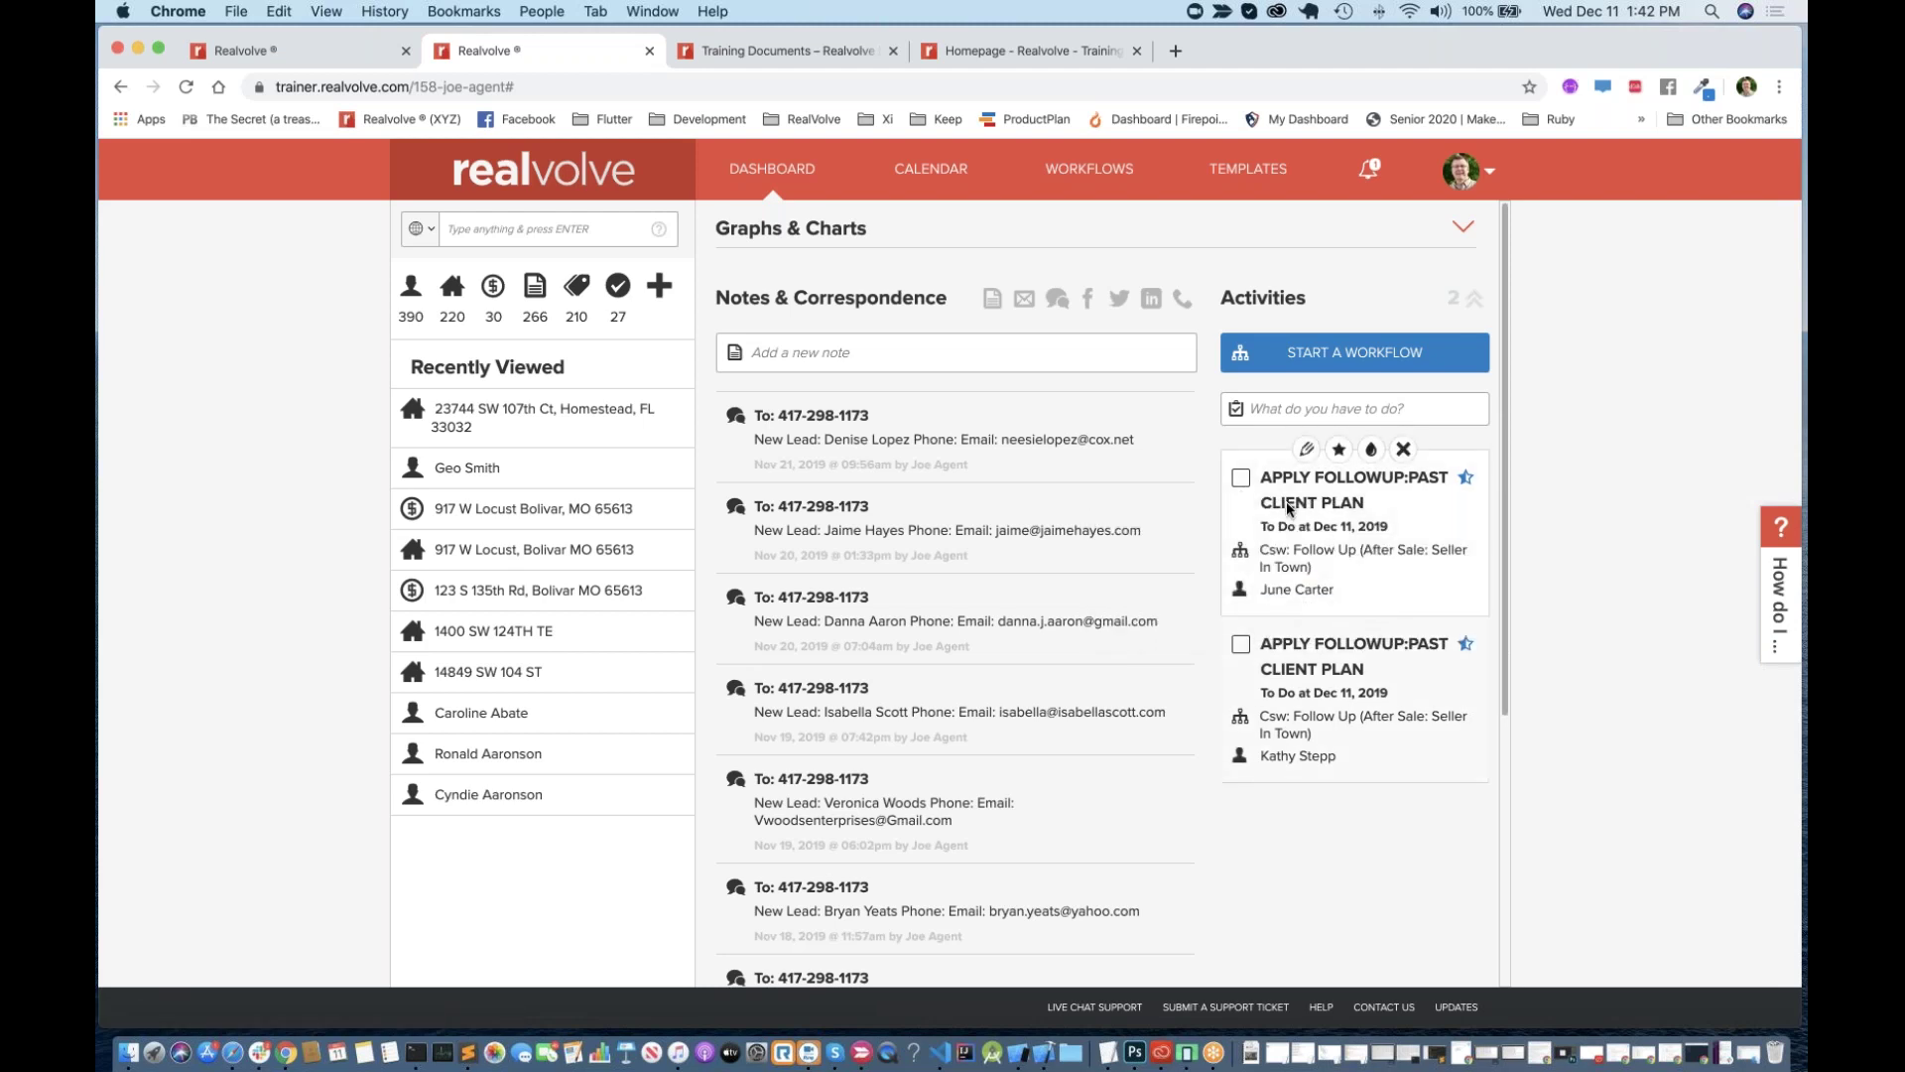
pyautogui.click(1241, 480)
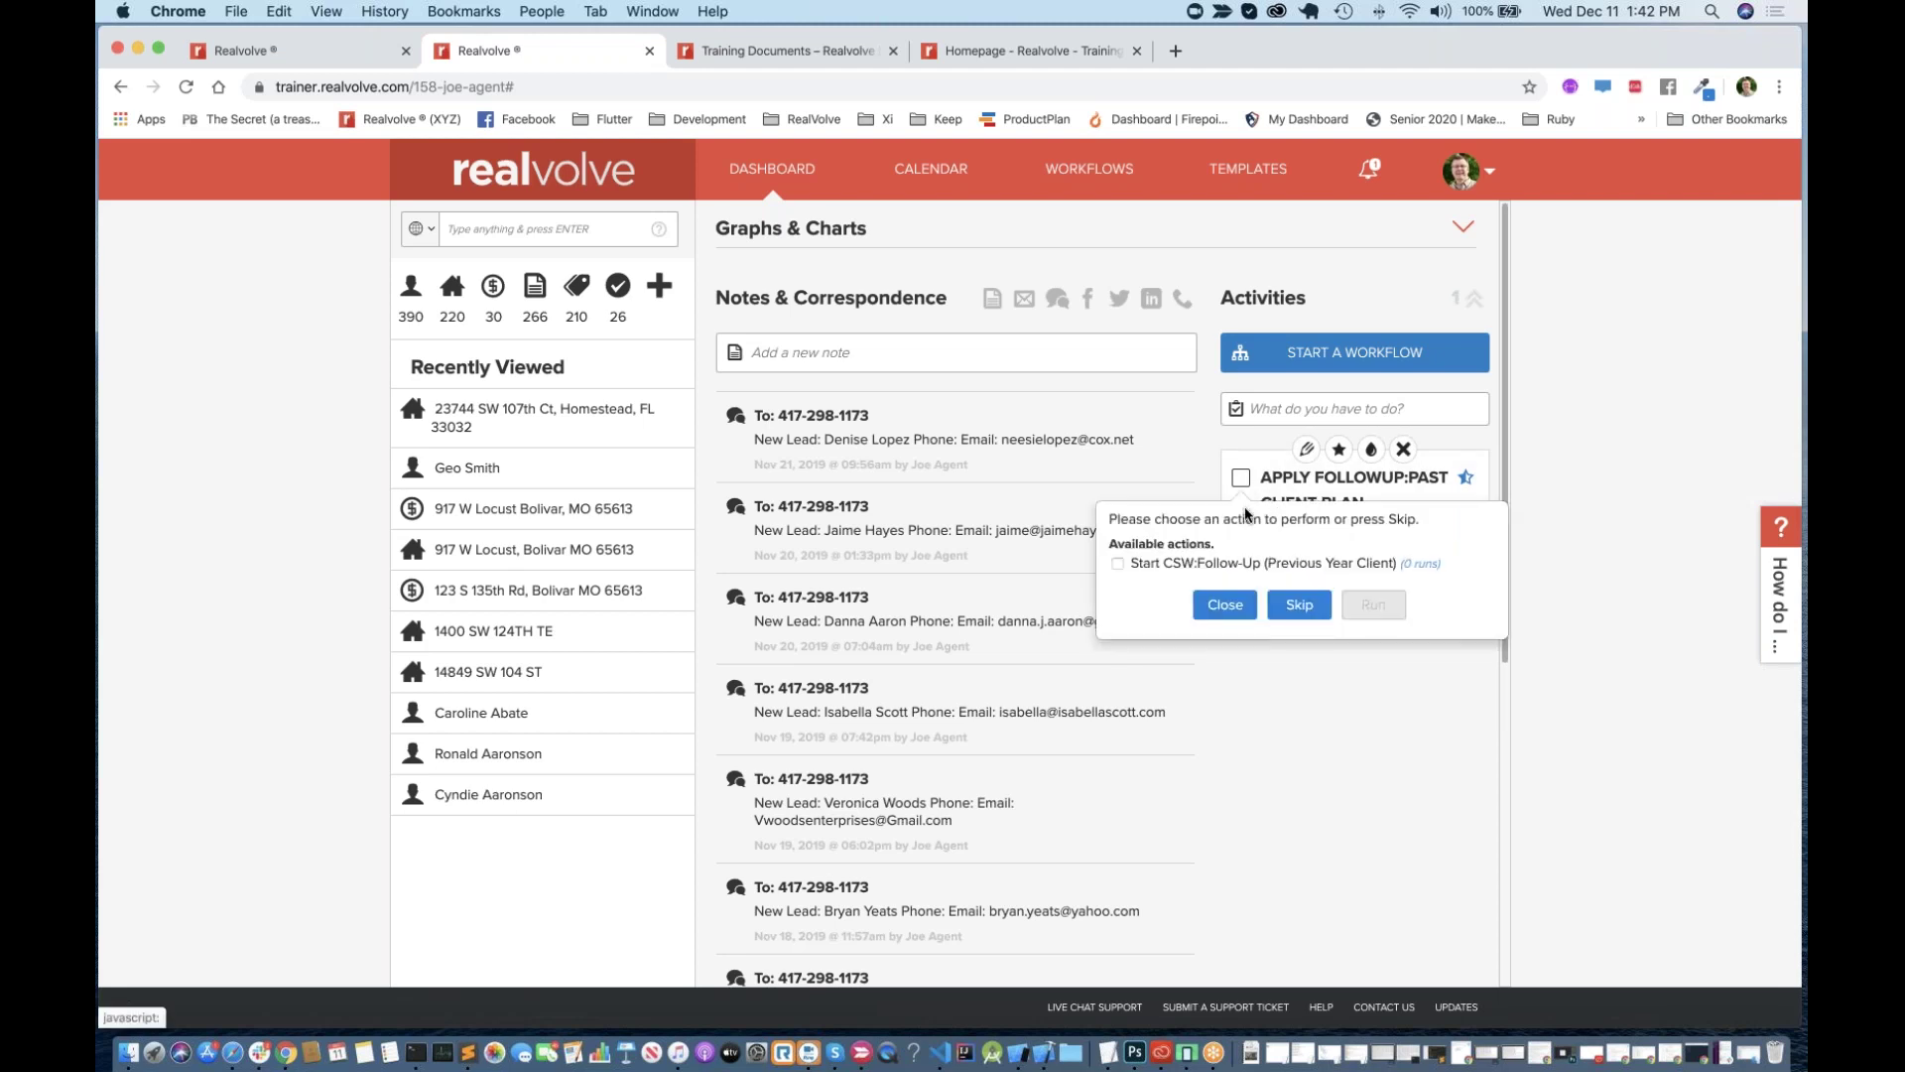
pyautogui.click(1300, 603)
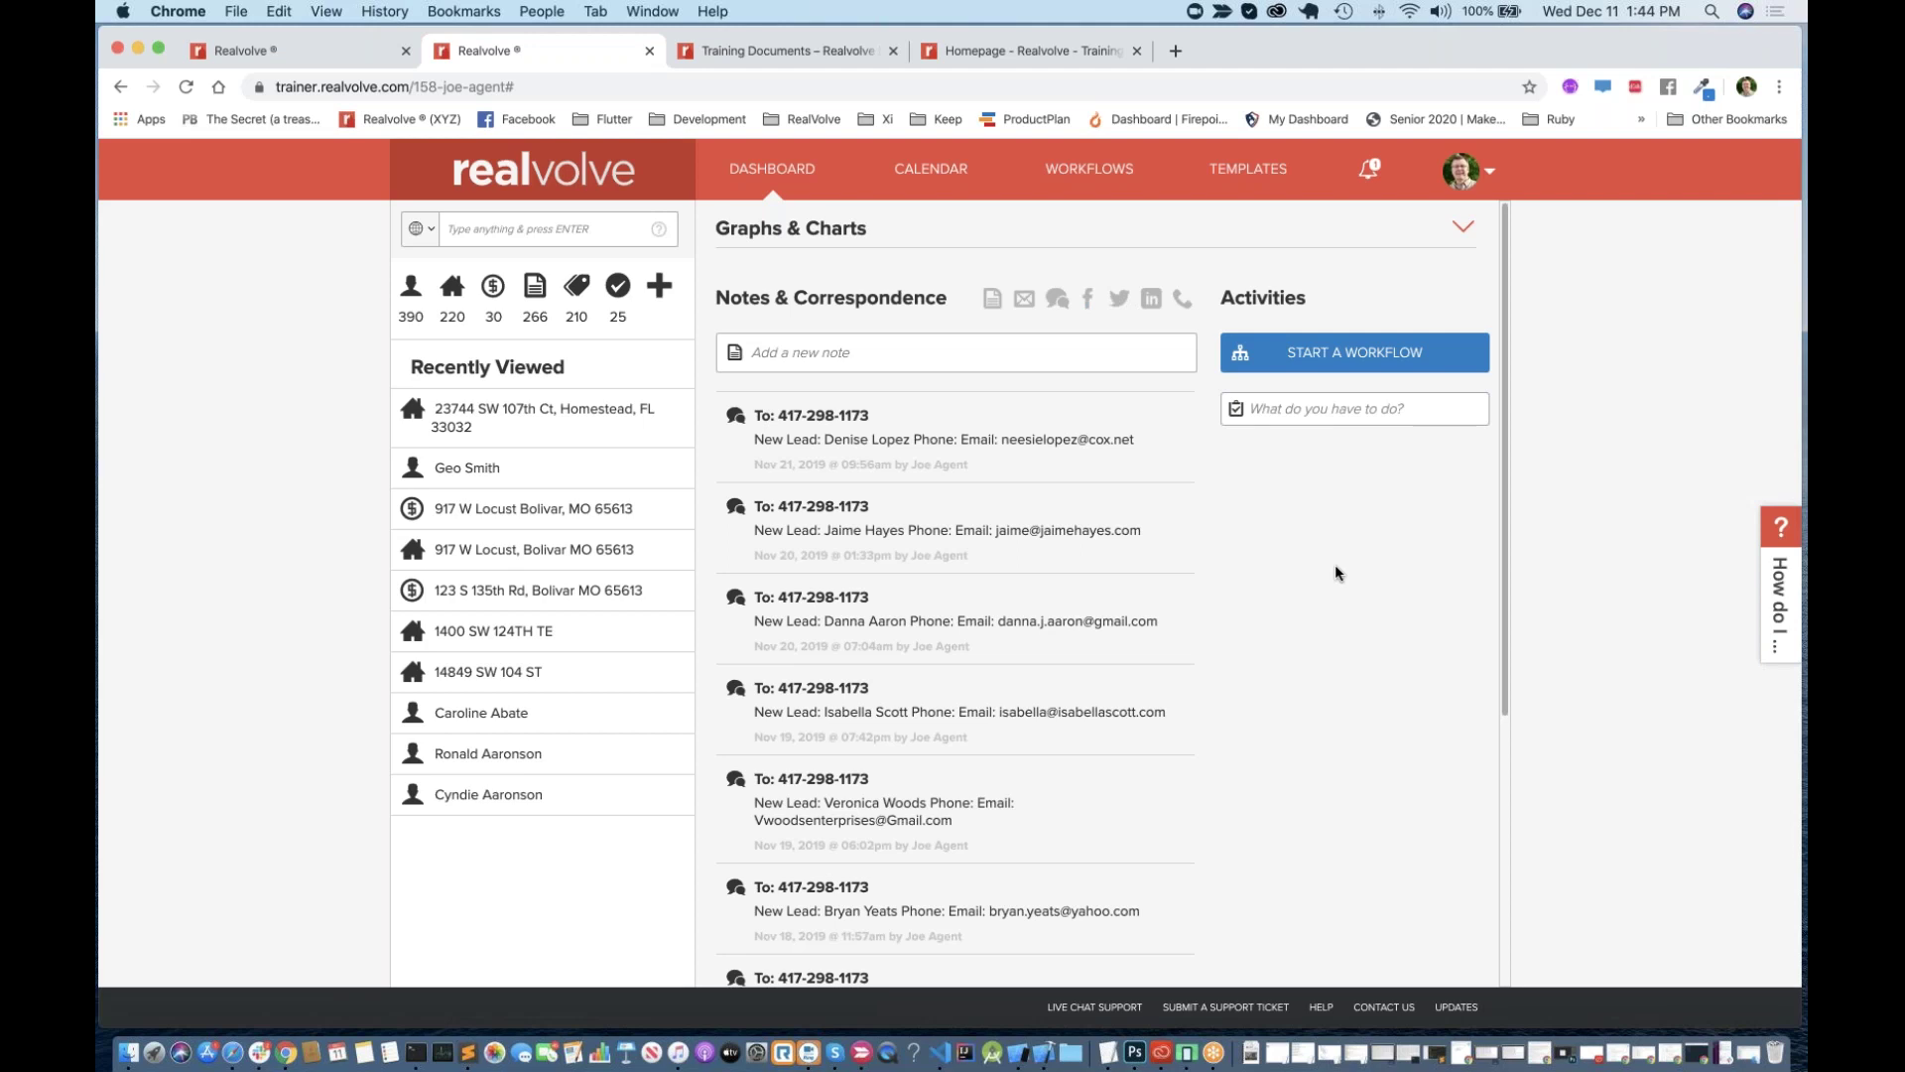
# Step: Log in as the assistant user from the account menu
pyautogui.click(1467, 171)
pyautogui.moveTo(1415, 294)
pyautogui.click(1293, 309)
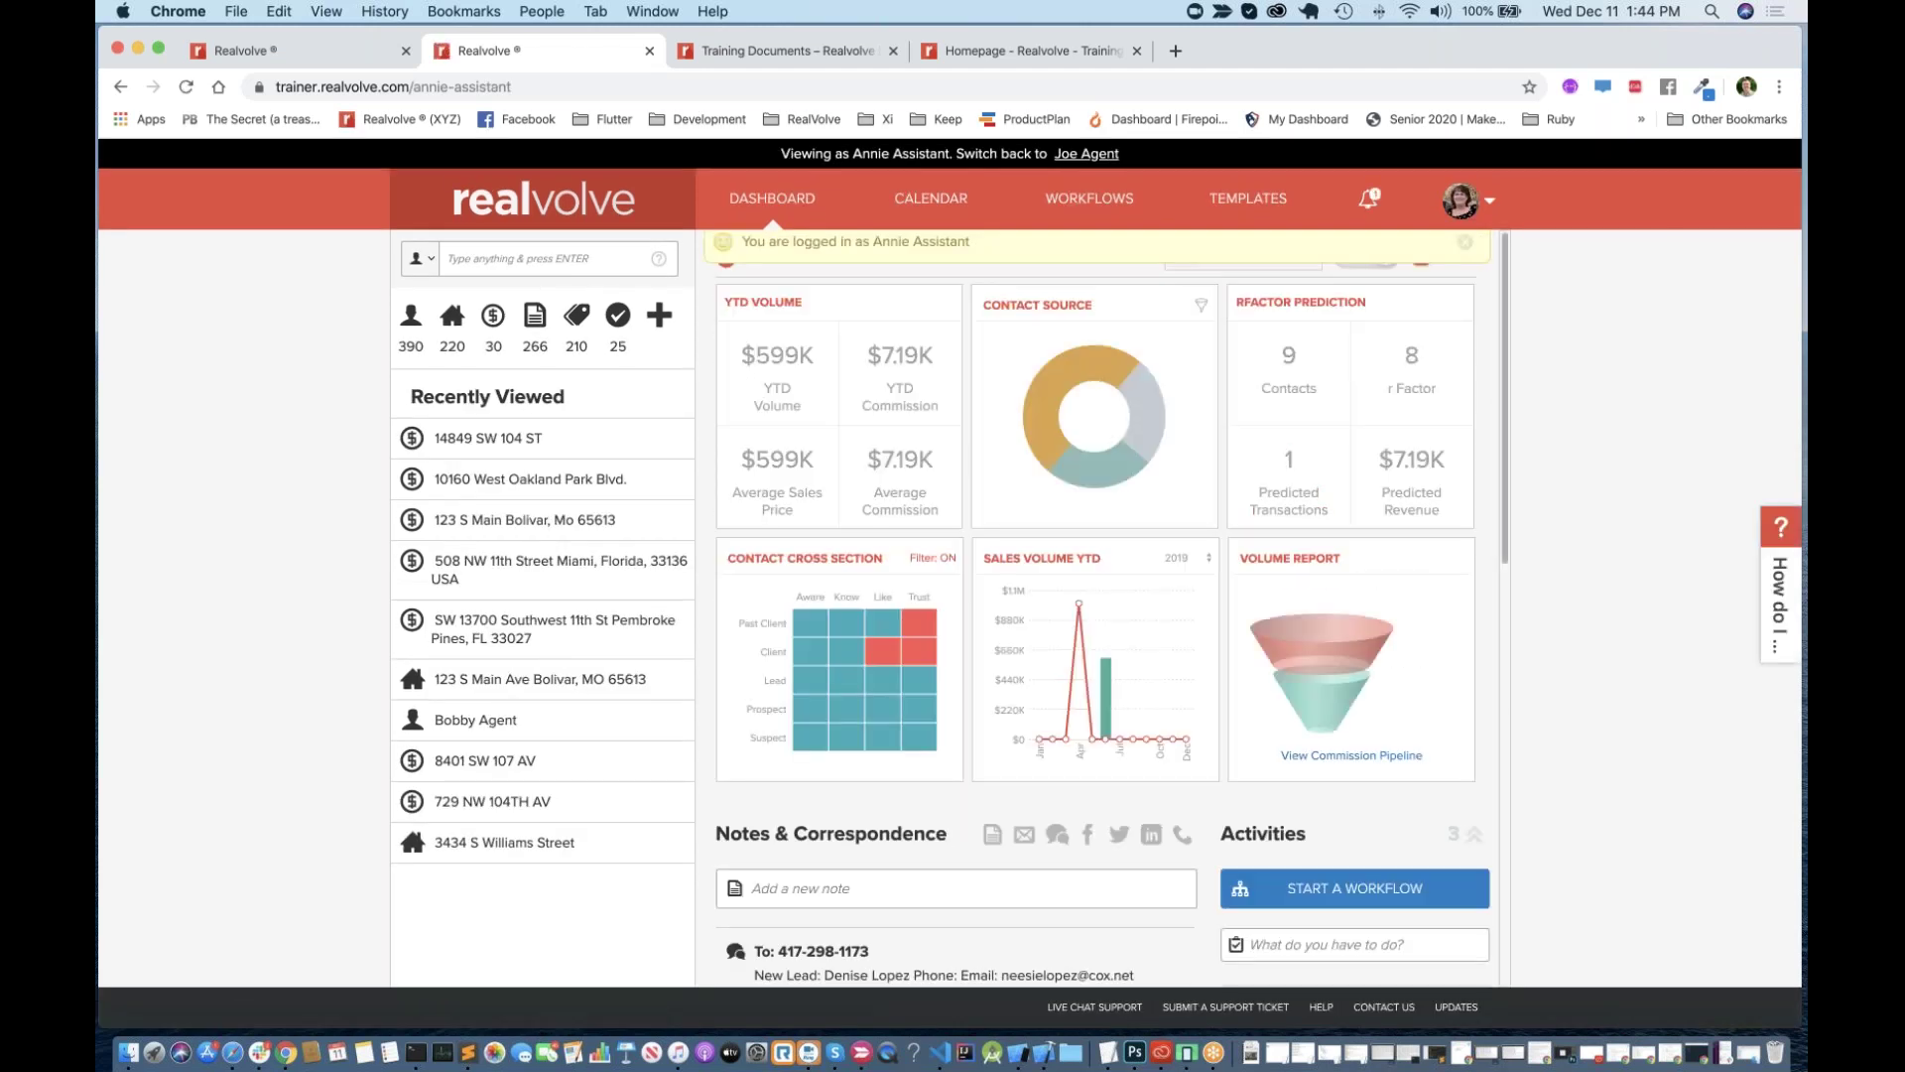
# Step: Scroll through the assistant's dashboard activities to find the Keys and Lockbox task
pyautogui.scroll(-5, 1102, 625)
pyautogui.scroll(-3, 1101, 625)
pyautogui.scroll(2, 1101, 625)
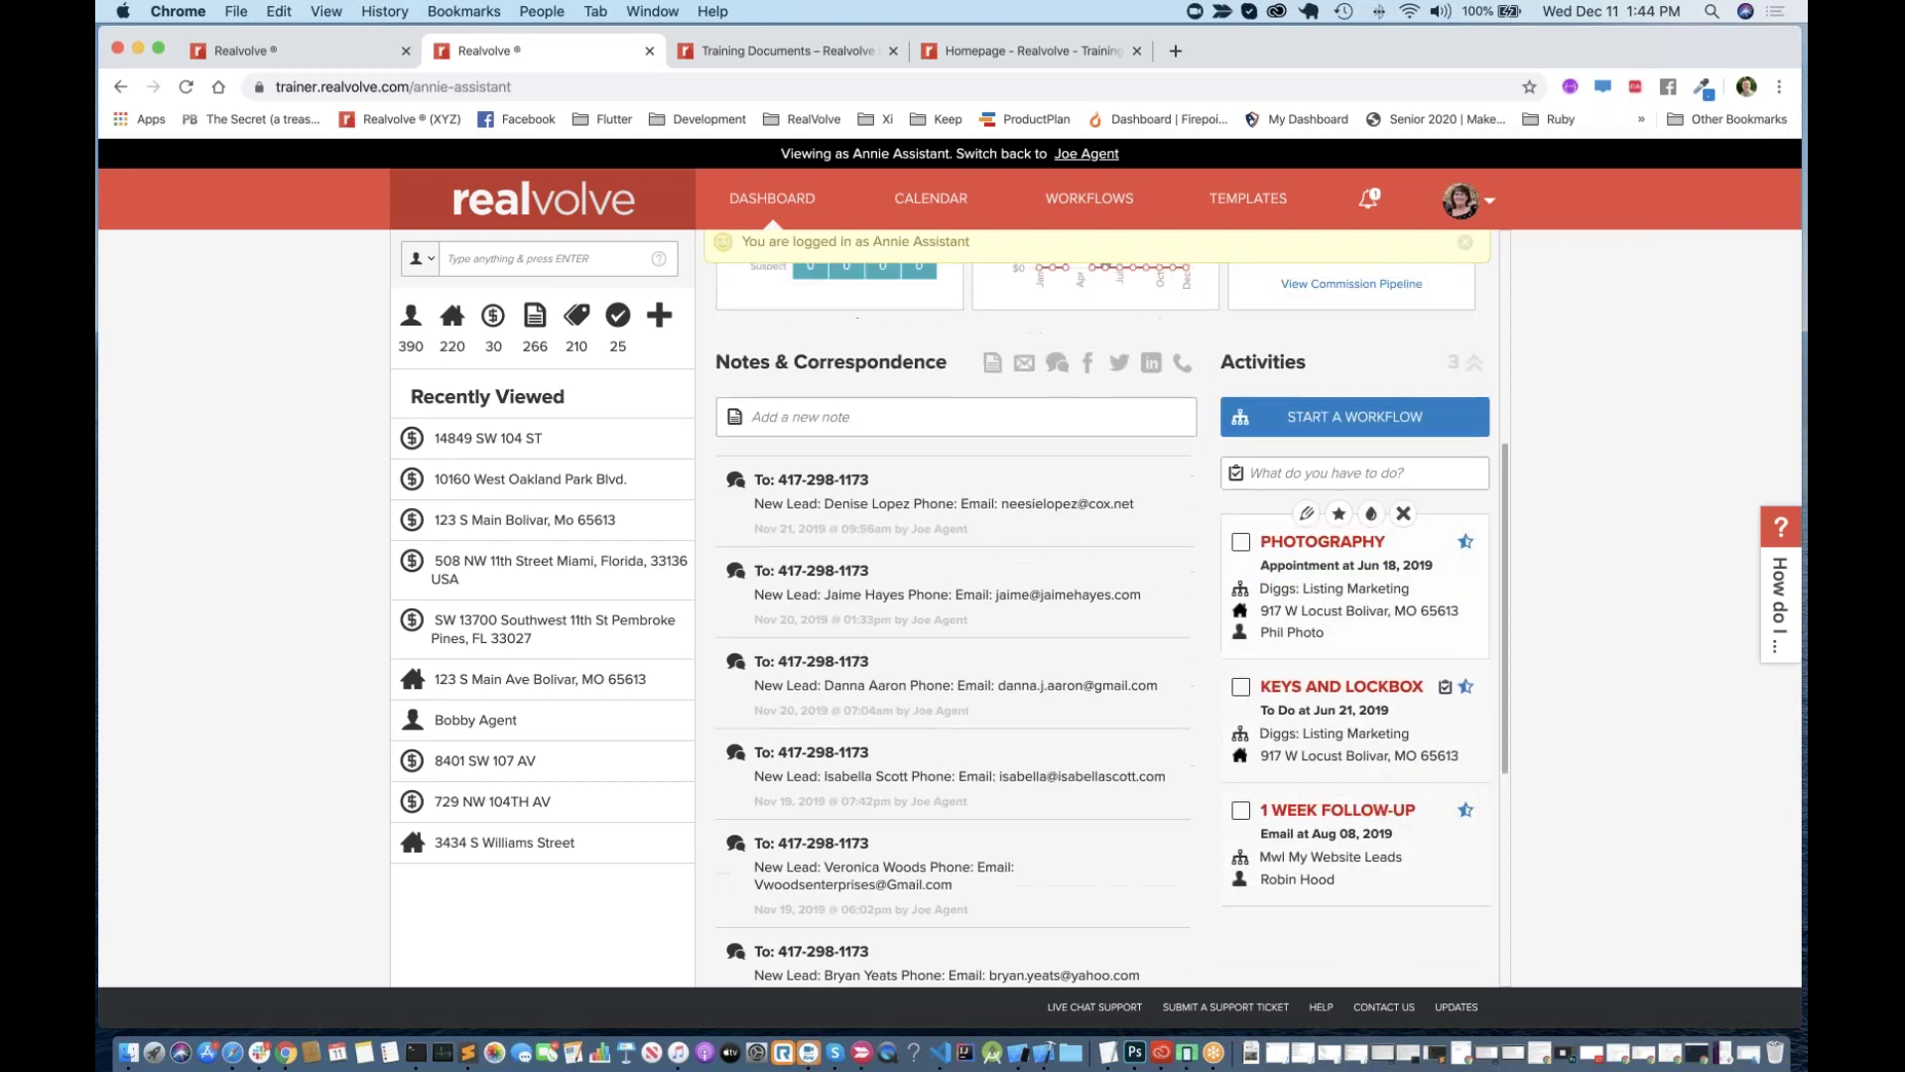
pyautogui.scroll(-1, 1101, 625)
pyautogui.scroll(-1, 1334, 826)
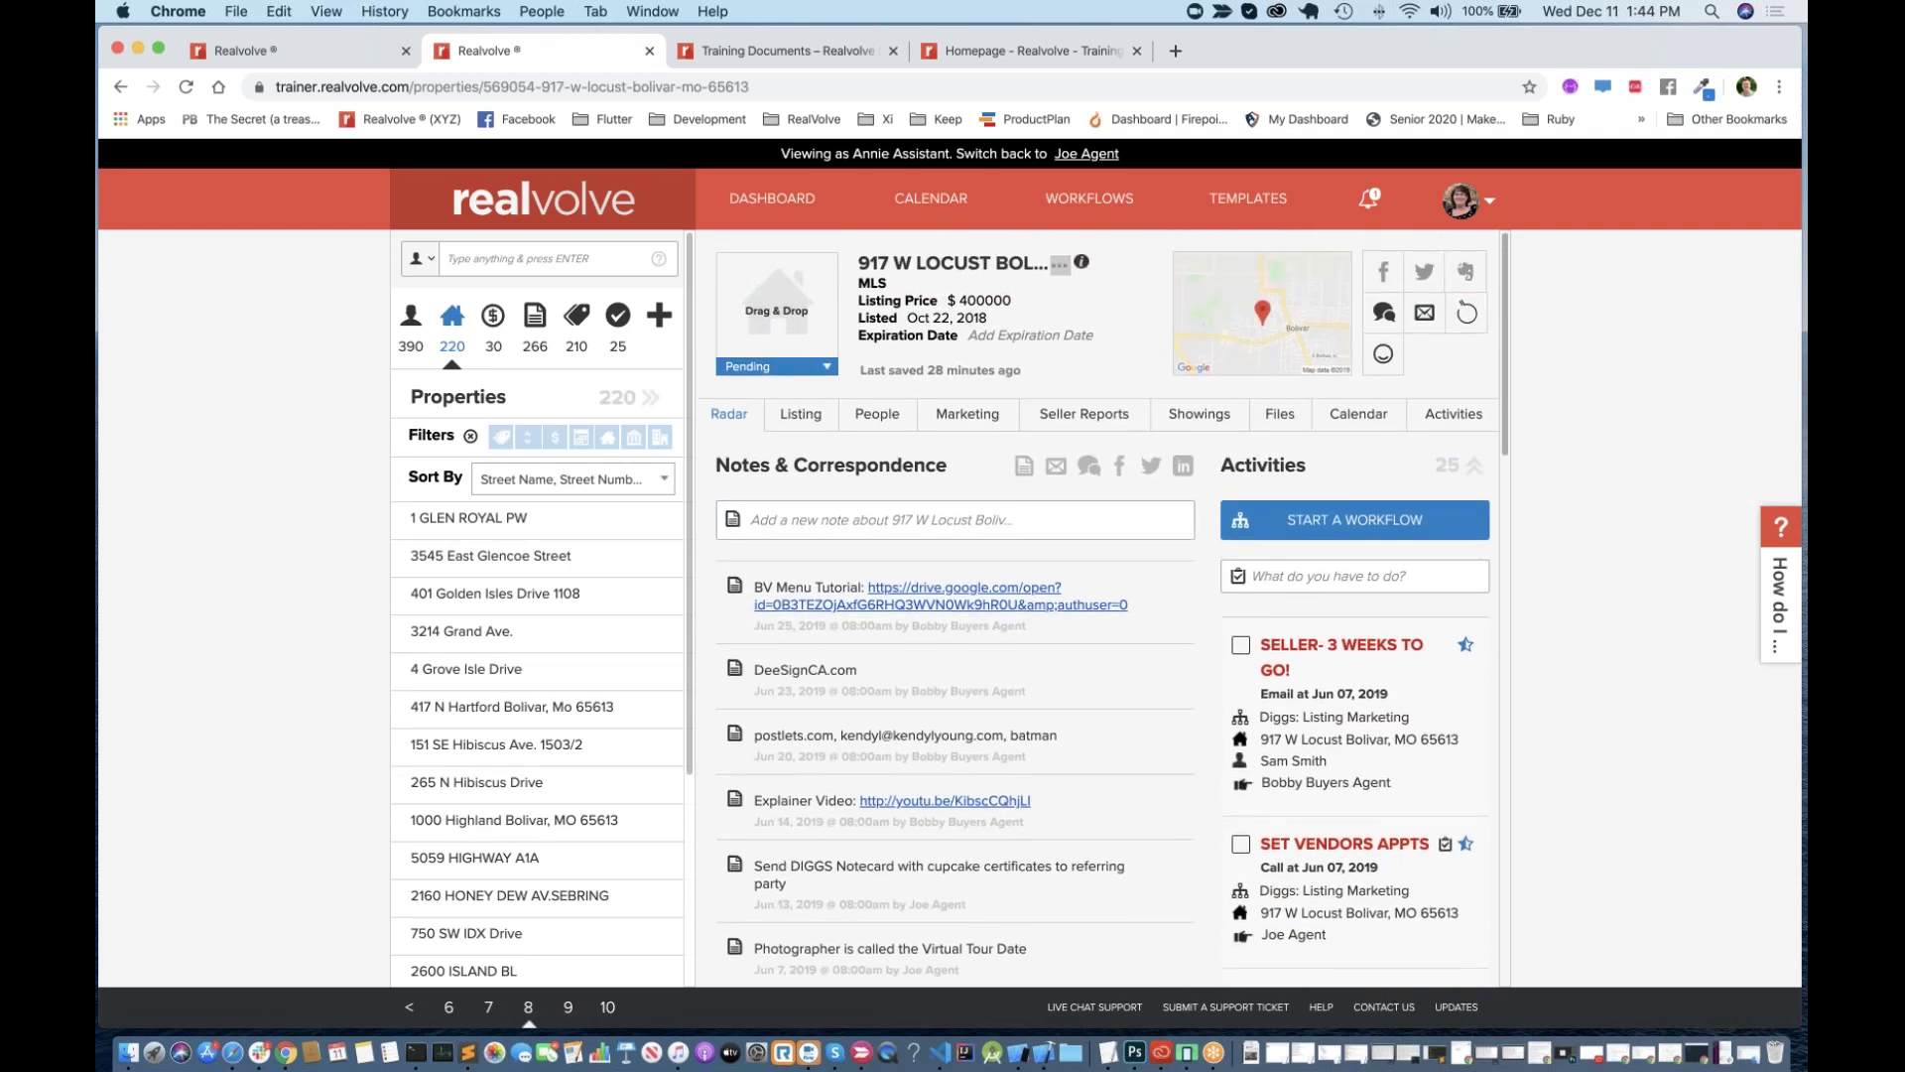
pyautogui.scroll(-3, 1369, 615)
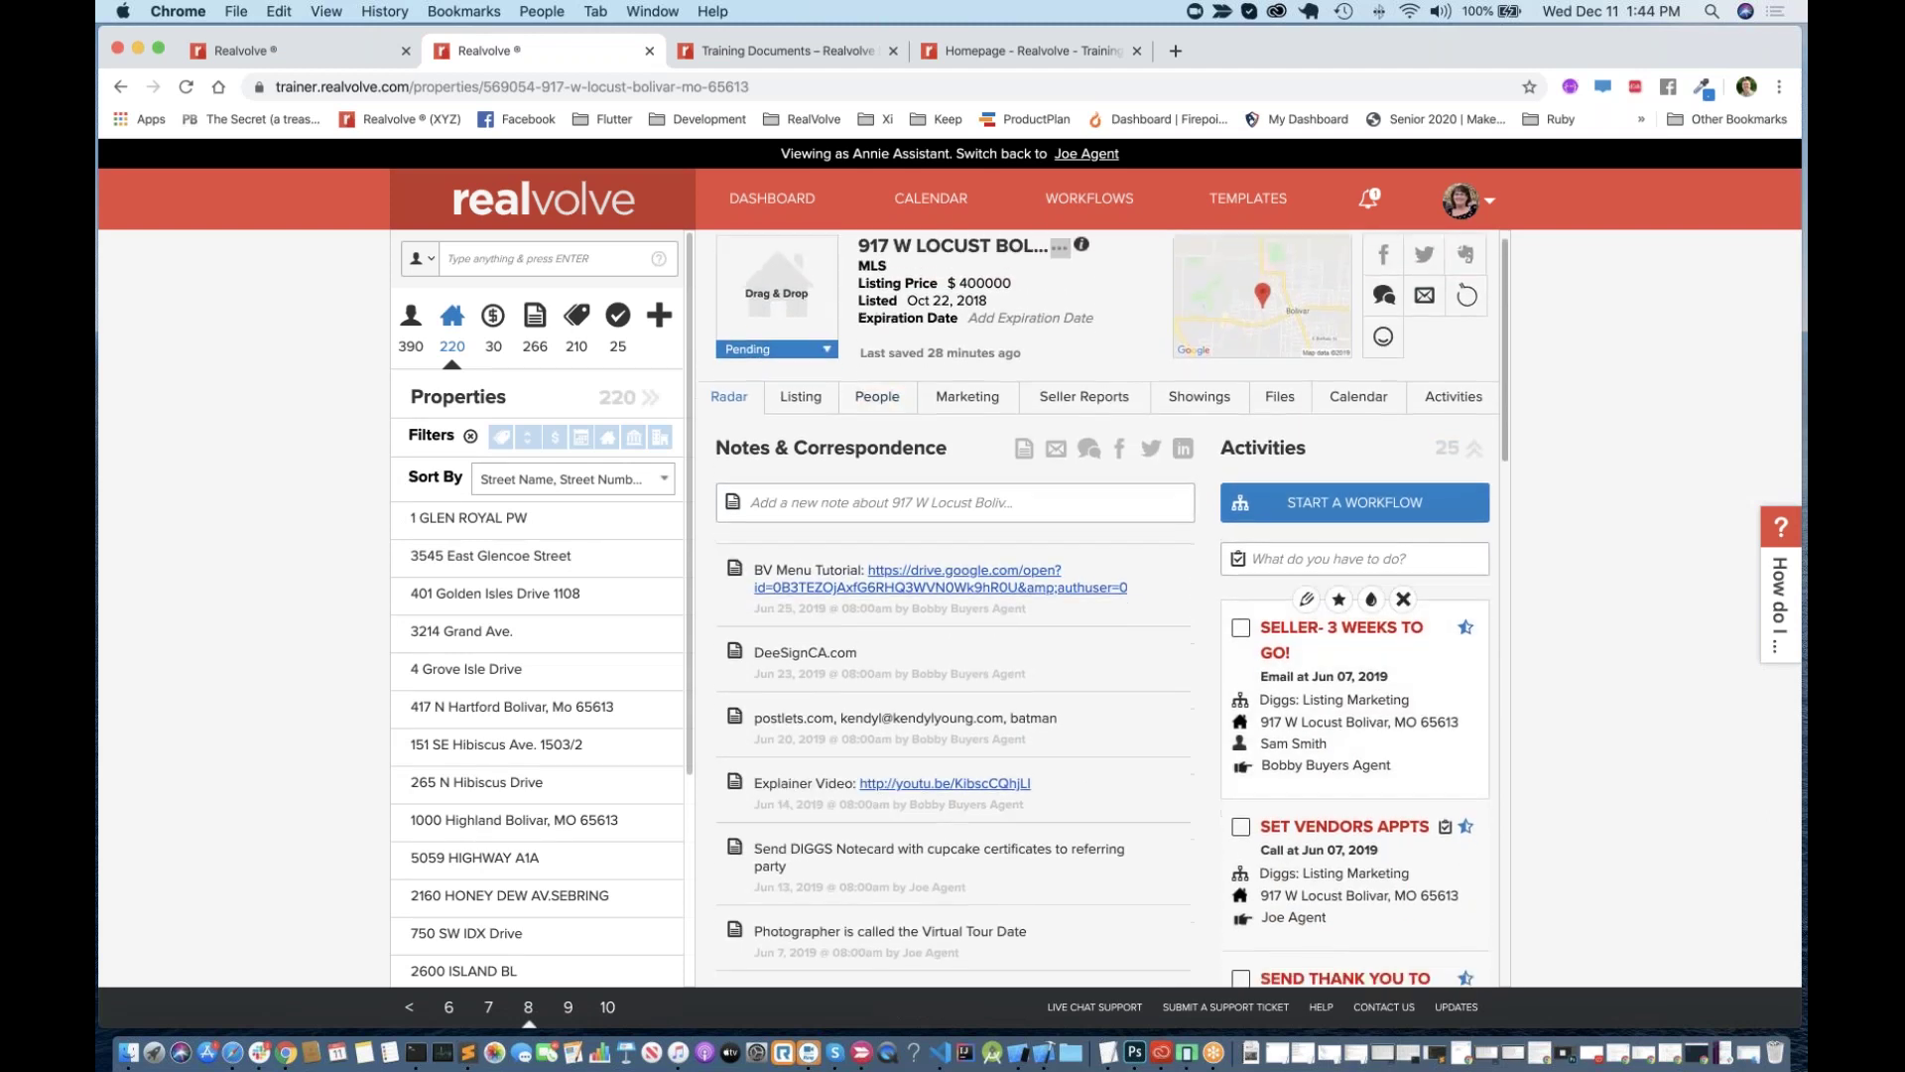
pyautogui.scroll(-1, 1248, 600)
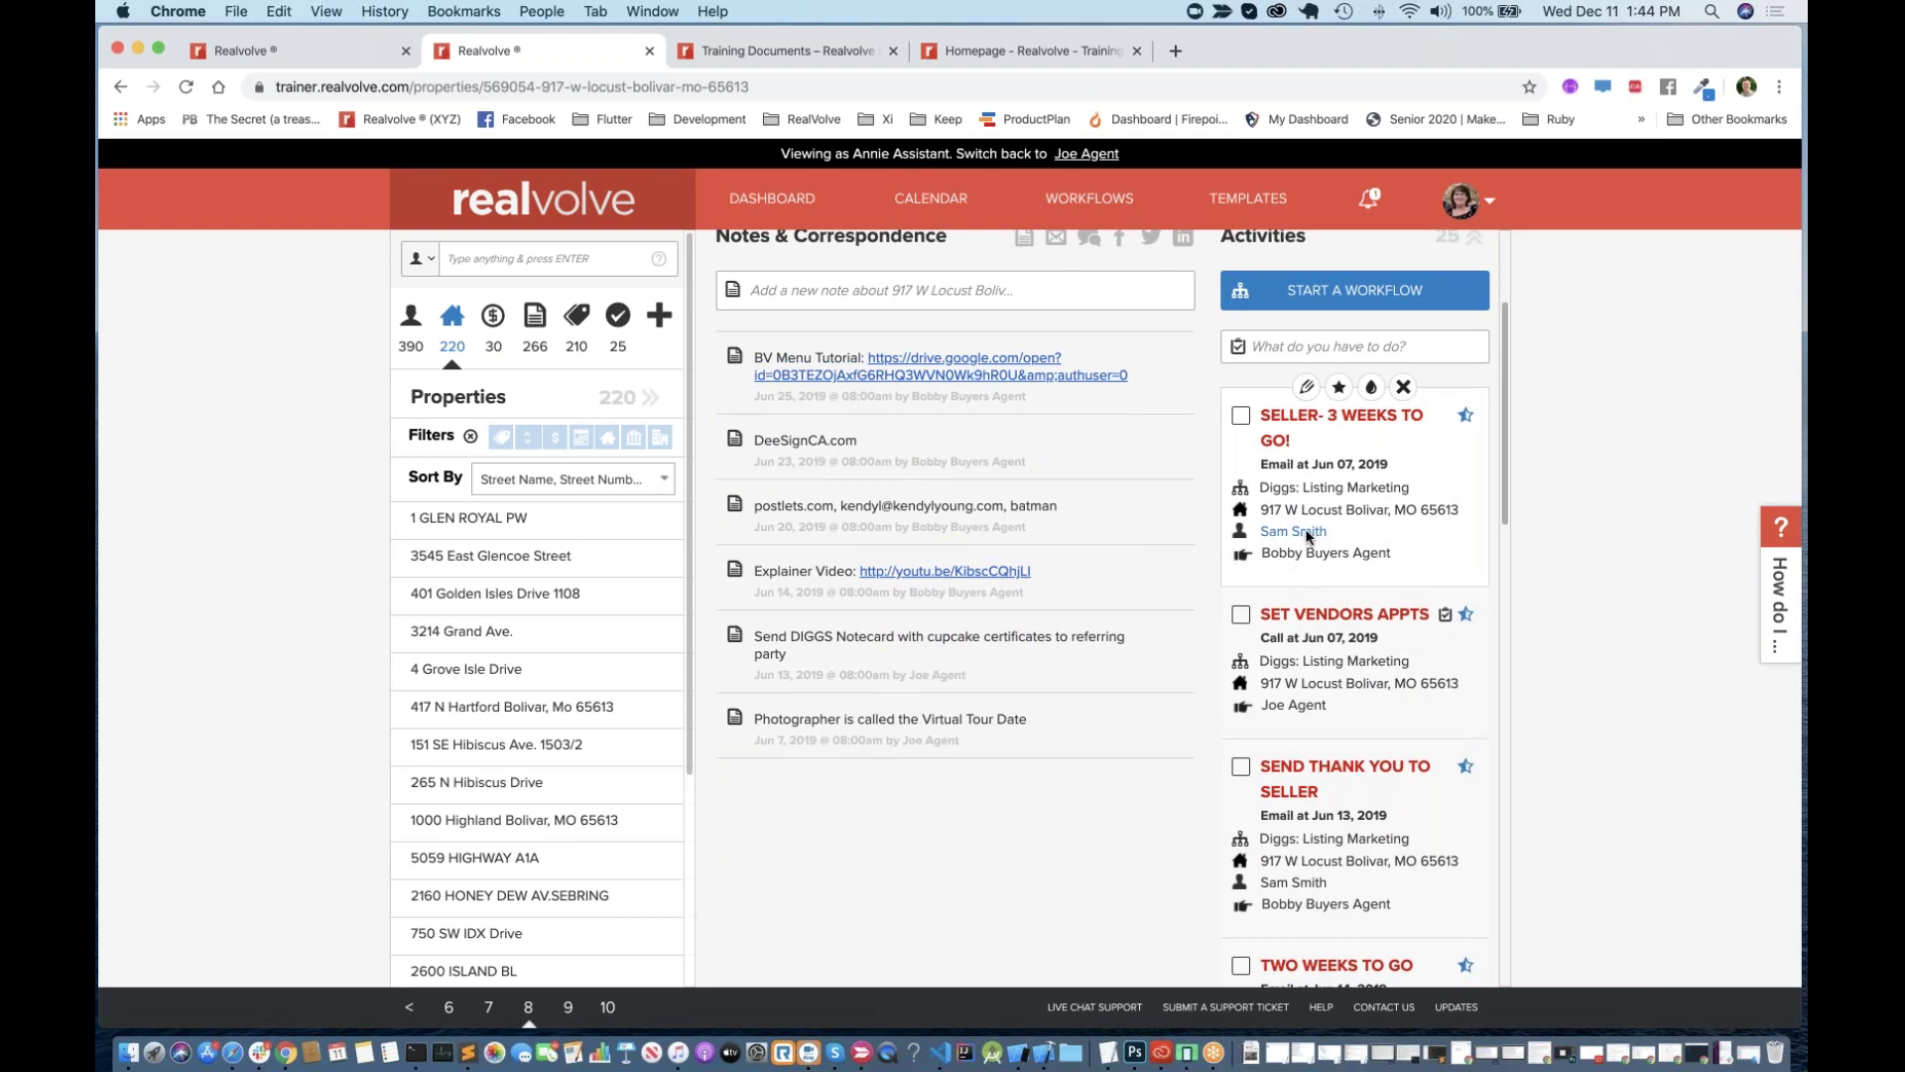
pyautogui.scroll(-5, 1302, 516)
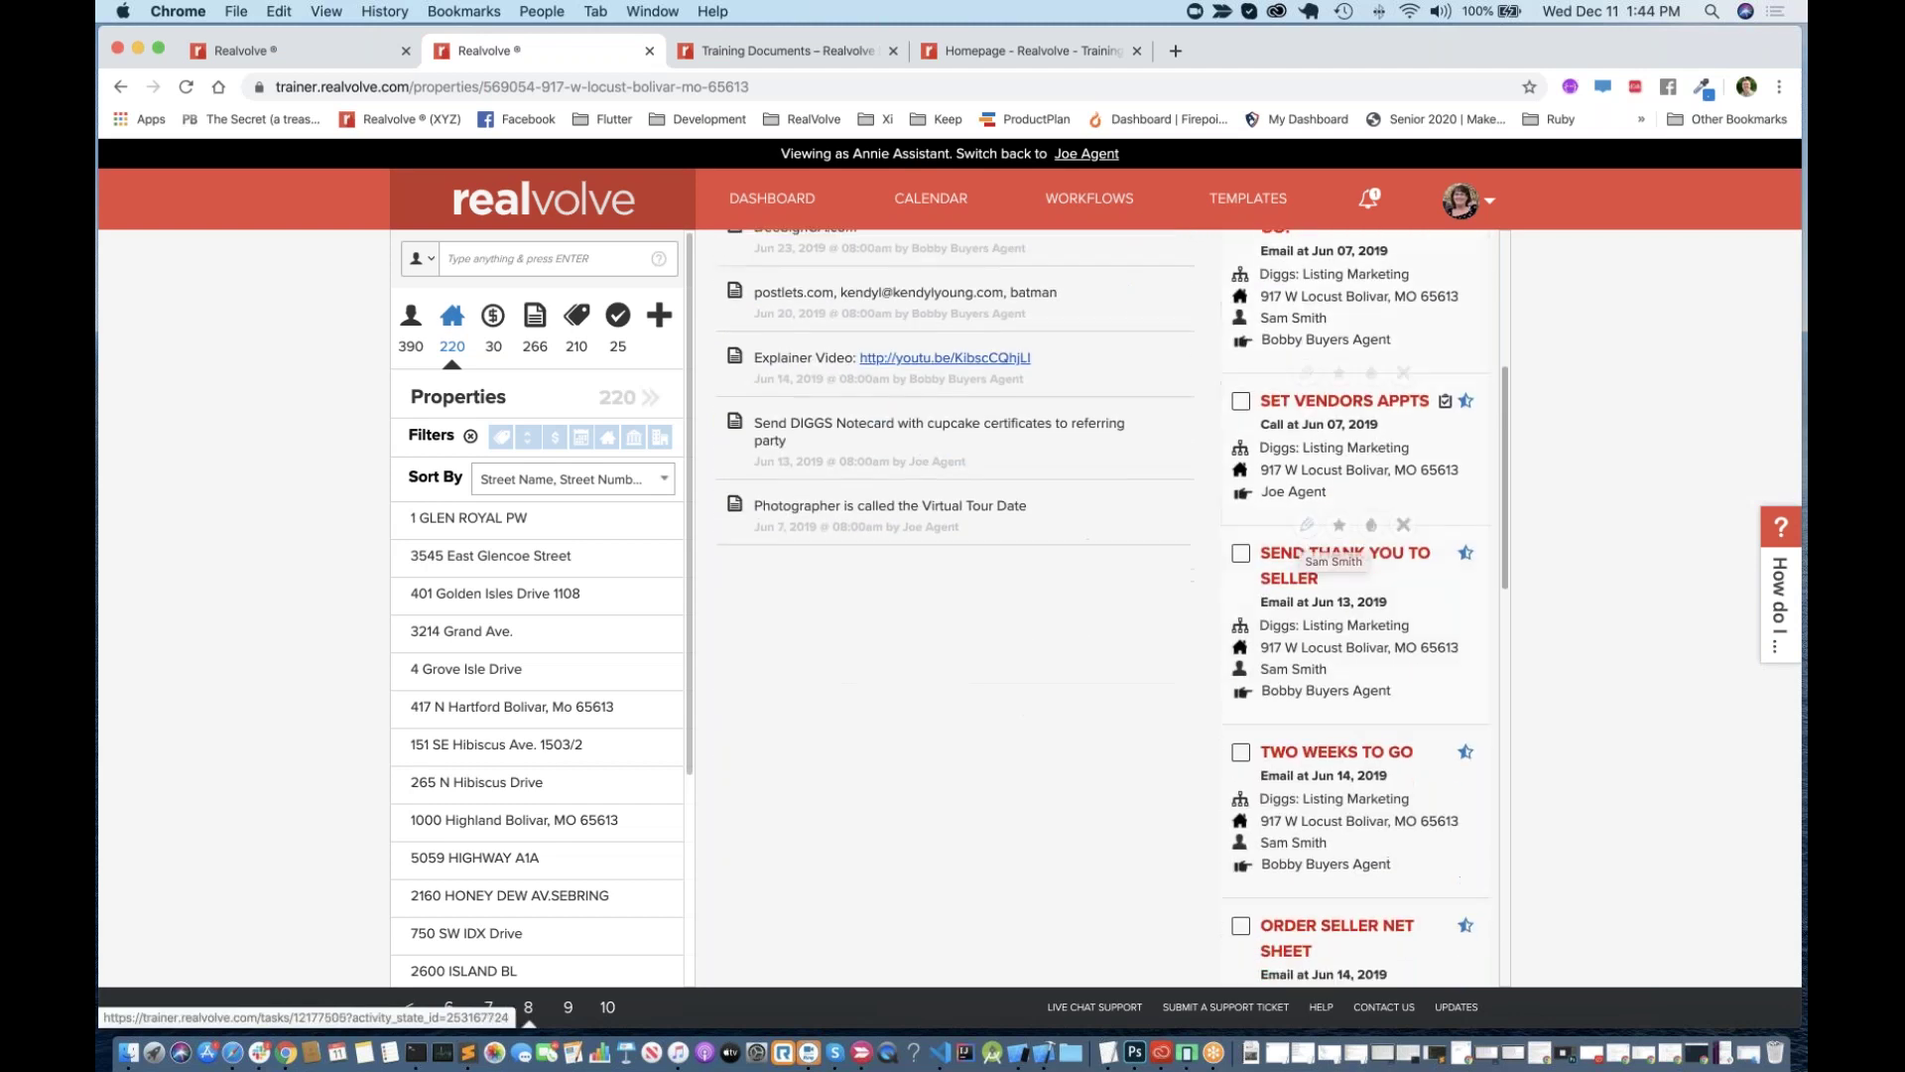
pyautogui.scroll(-5, 1290, 481)
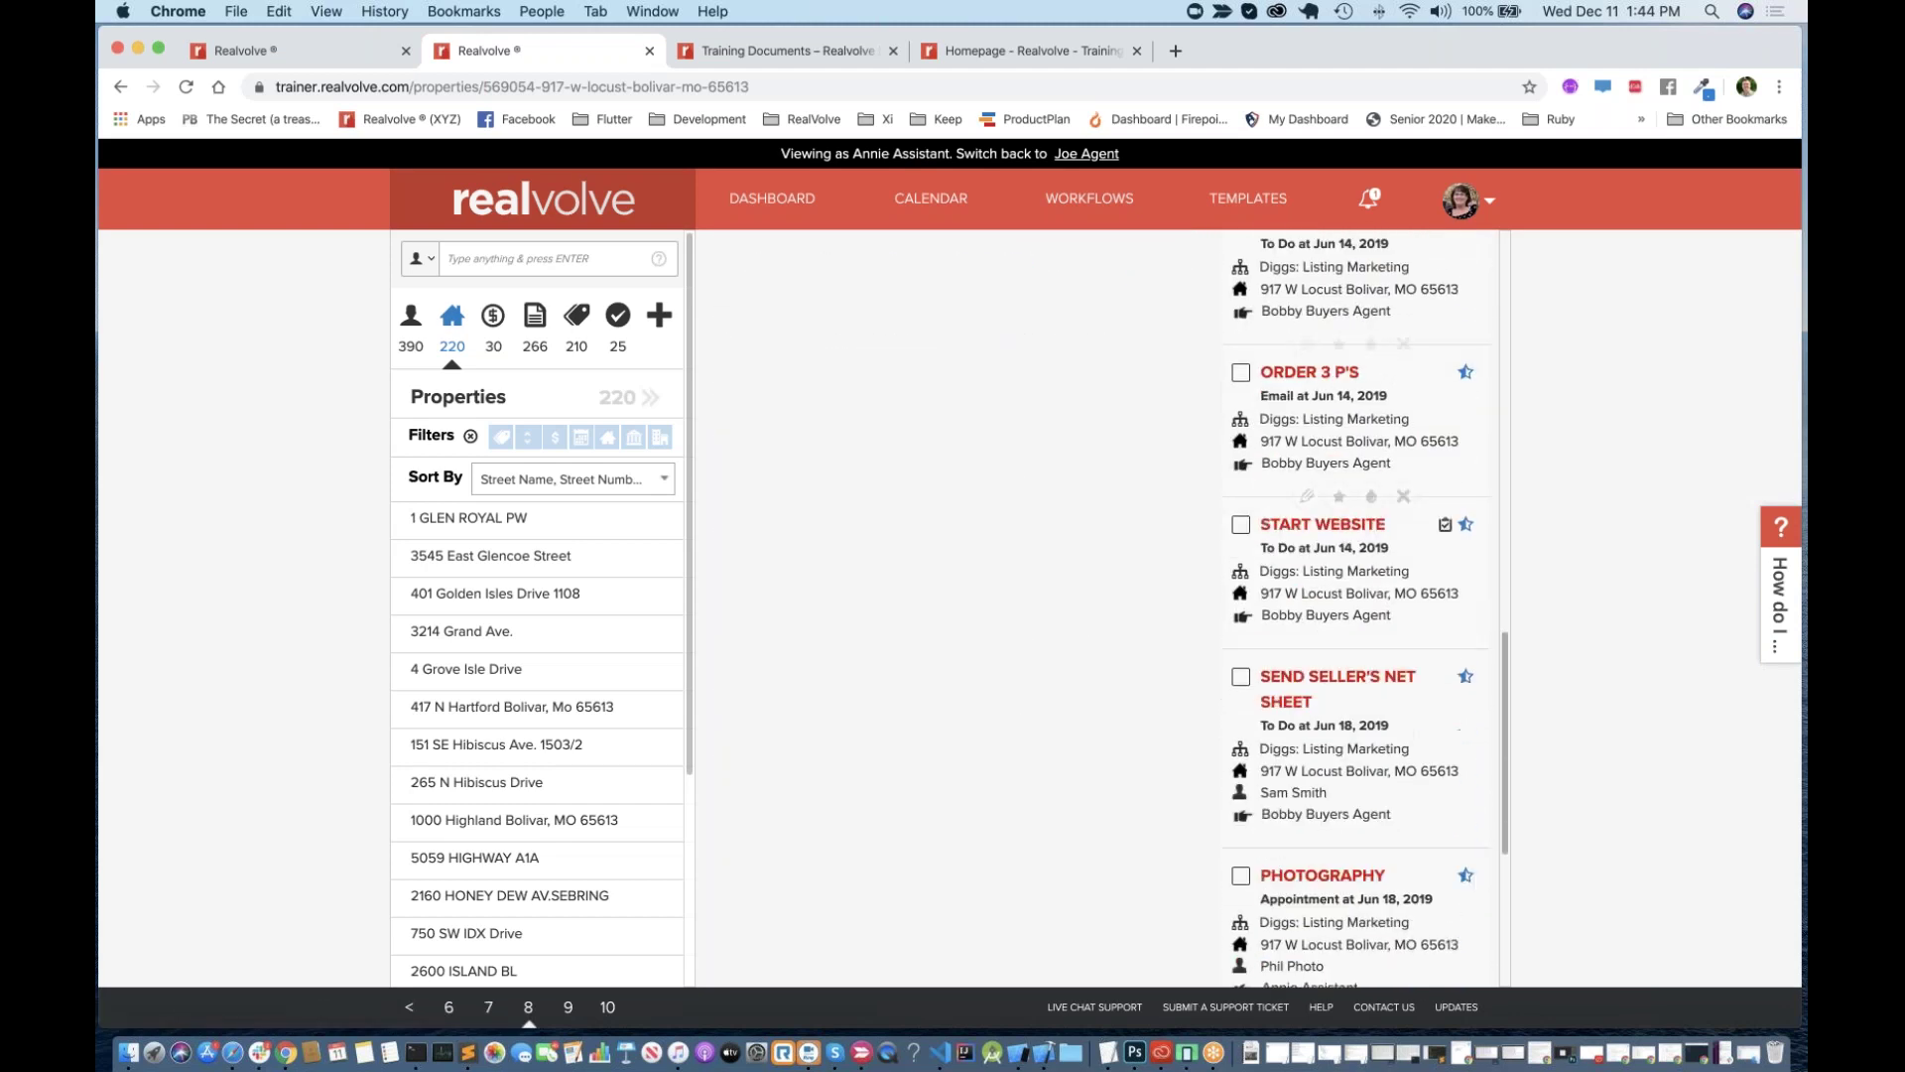
pyautogui.scroll(-10, 1327, 723)
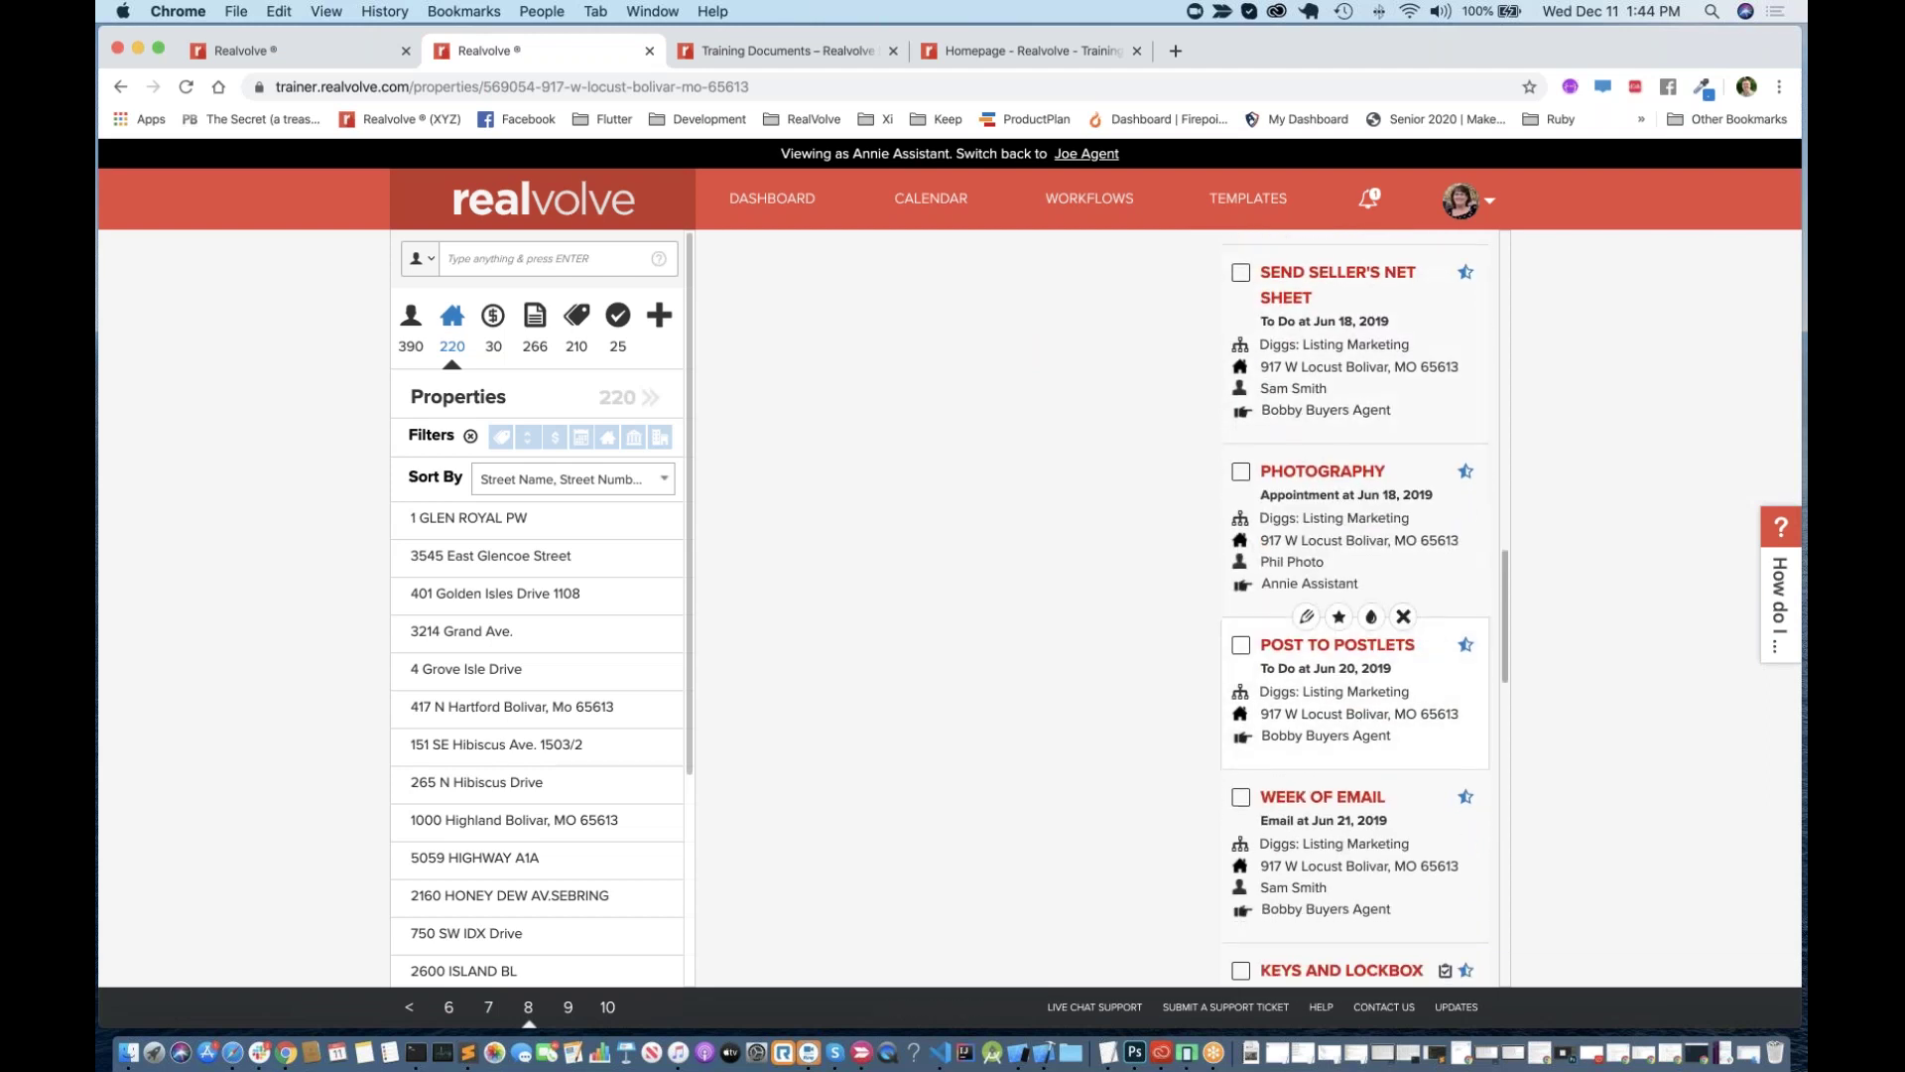
pyautogui.scroll(-3, 1355, 615)
pyautogui.scroll(15, 1356, 615)
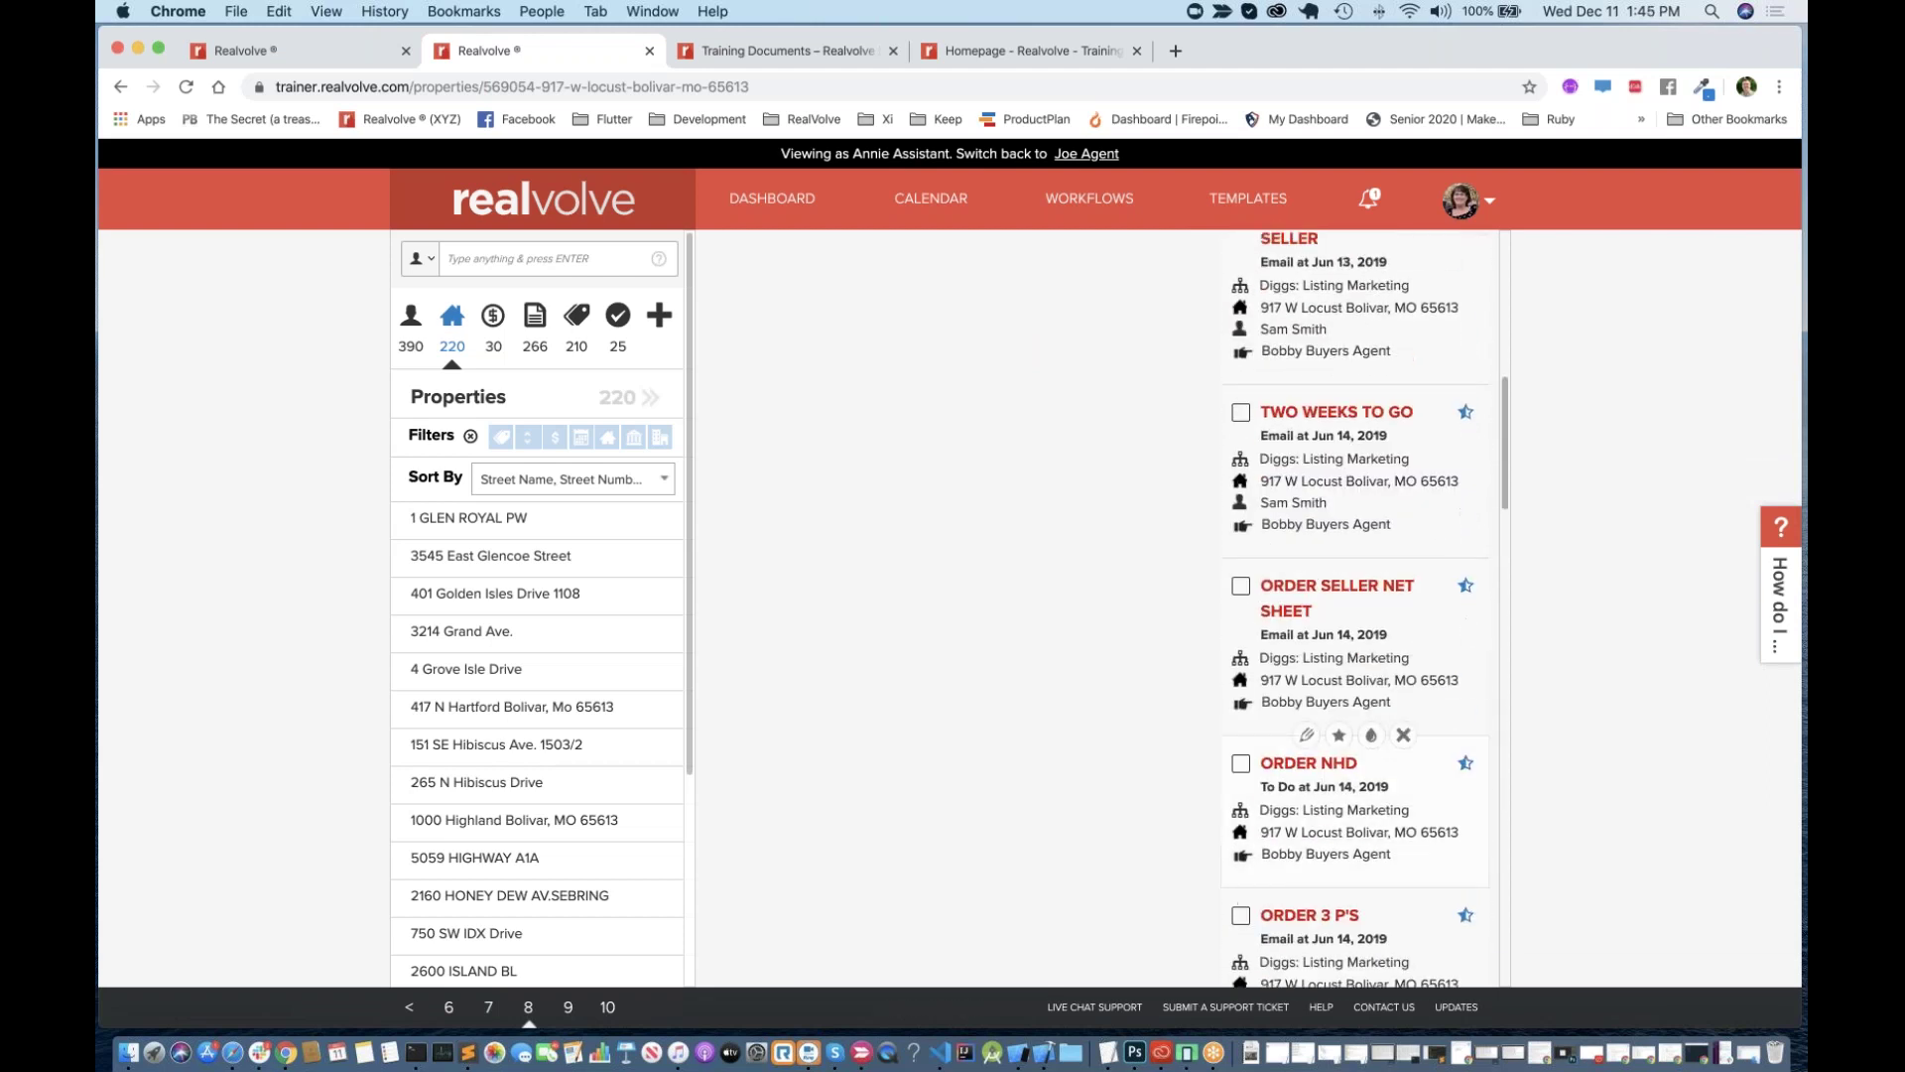
pyautogui.scroll(2, 1329, 442)
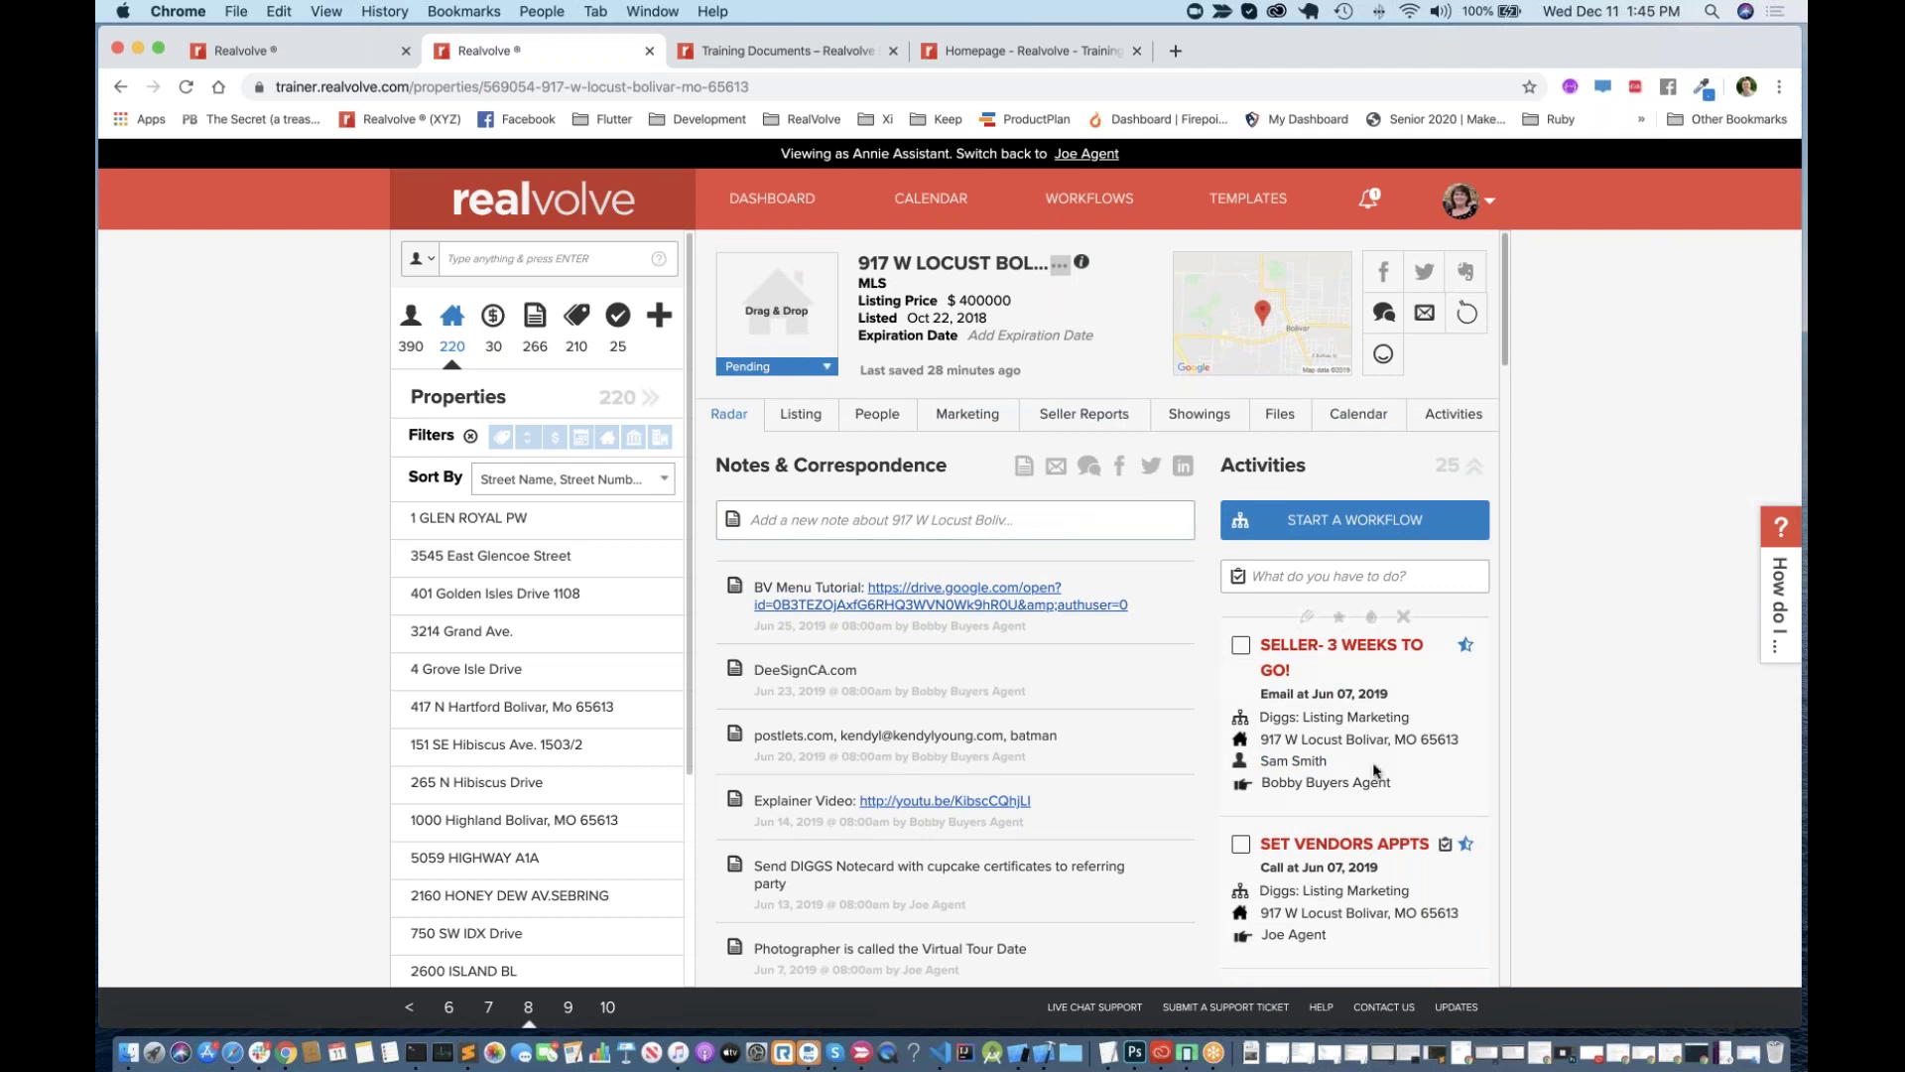
# Step: Open My Account settings from the avatar menu, then reopen the menu to reach Users & Permissions
pyautogui.moveTo(1286, 640)
pyautogui.click(1492, 203)
pyautogui.click(1411, 254)
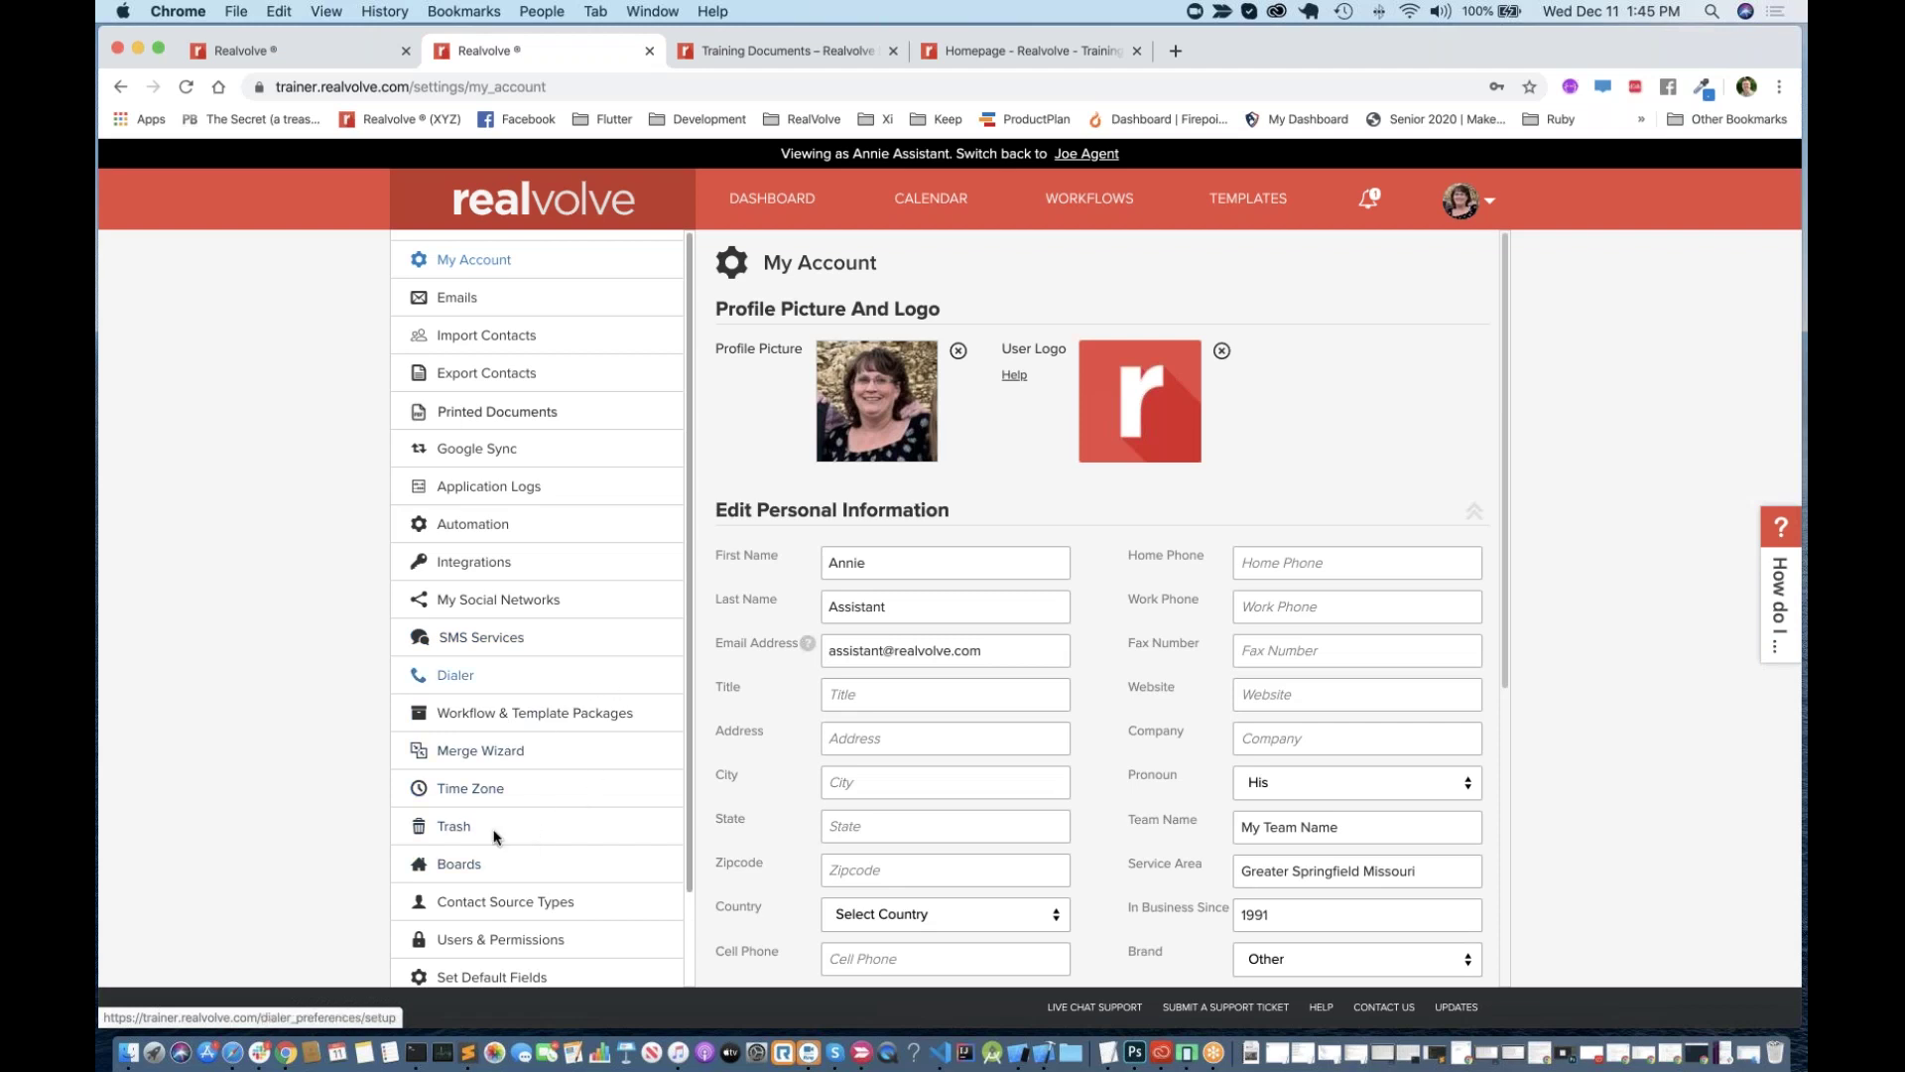
pyautogui.click(1491, 206)
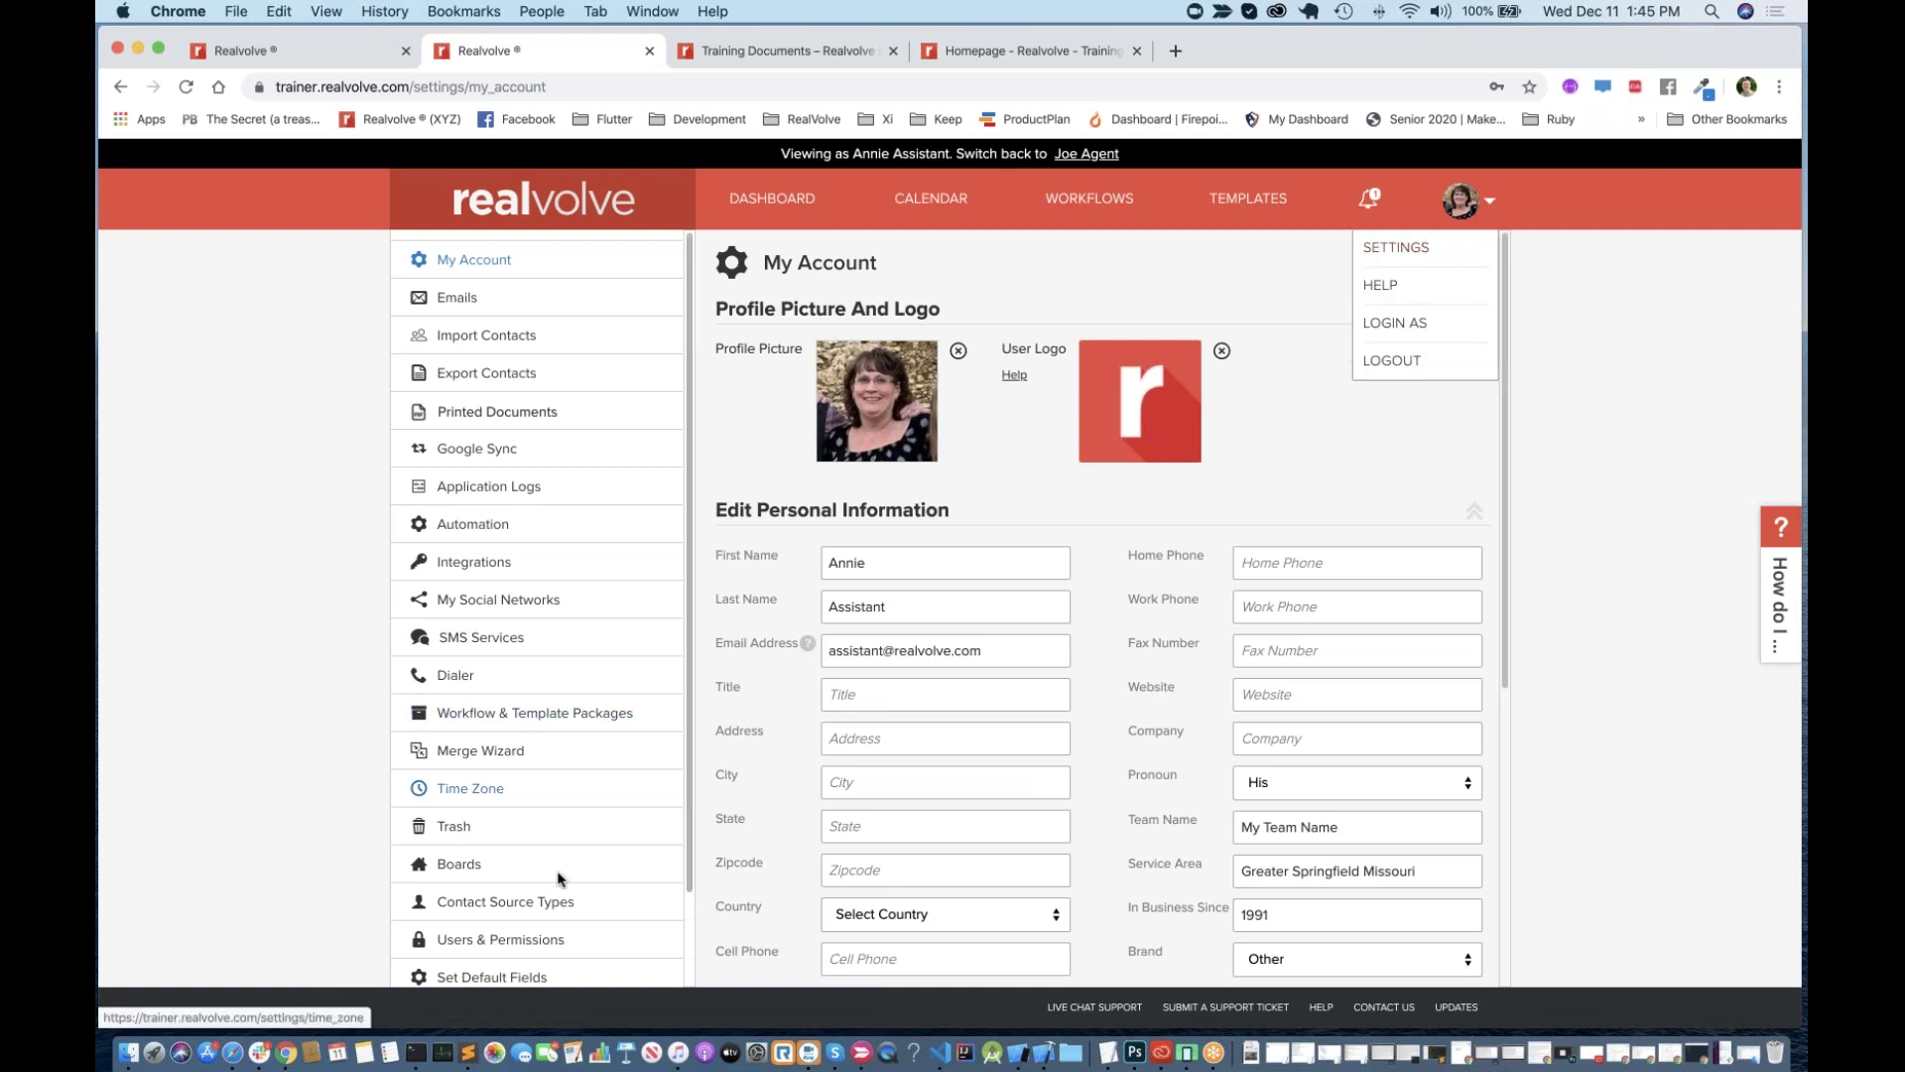
pyautogui.scroll(-2, 536, 871)
# Step: Open Users & Permissions and review the three users' admin status and linked contacts
pyautogui.click(496, 855)
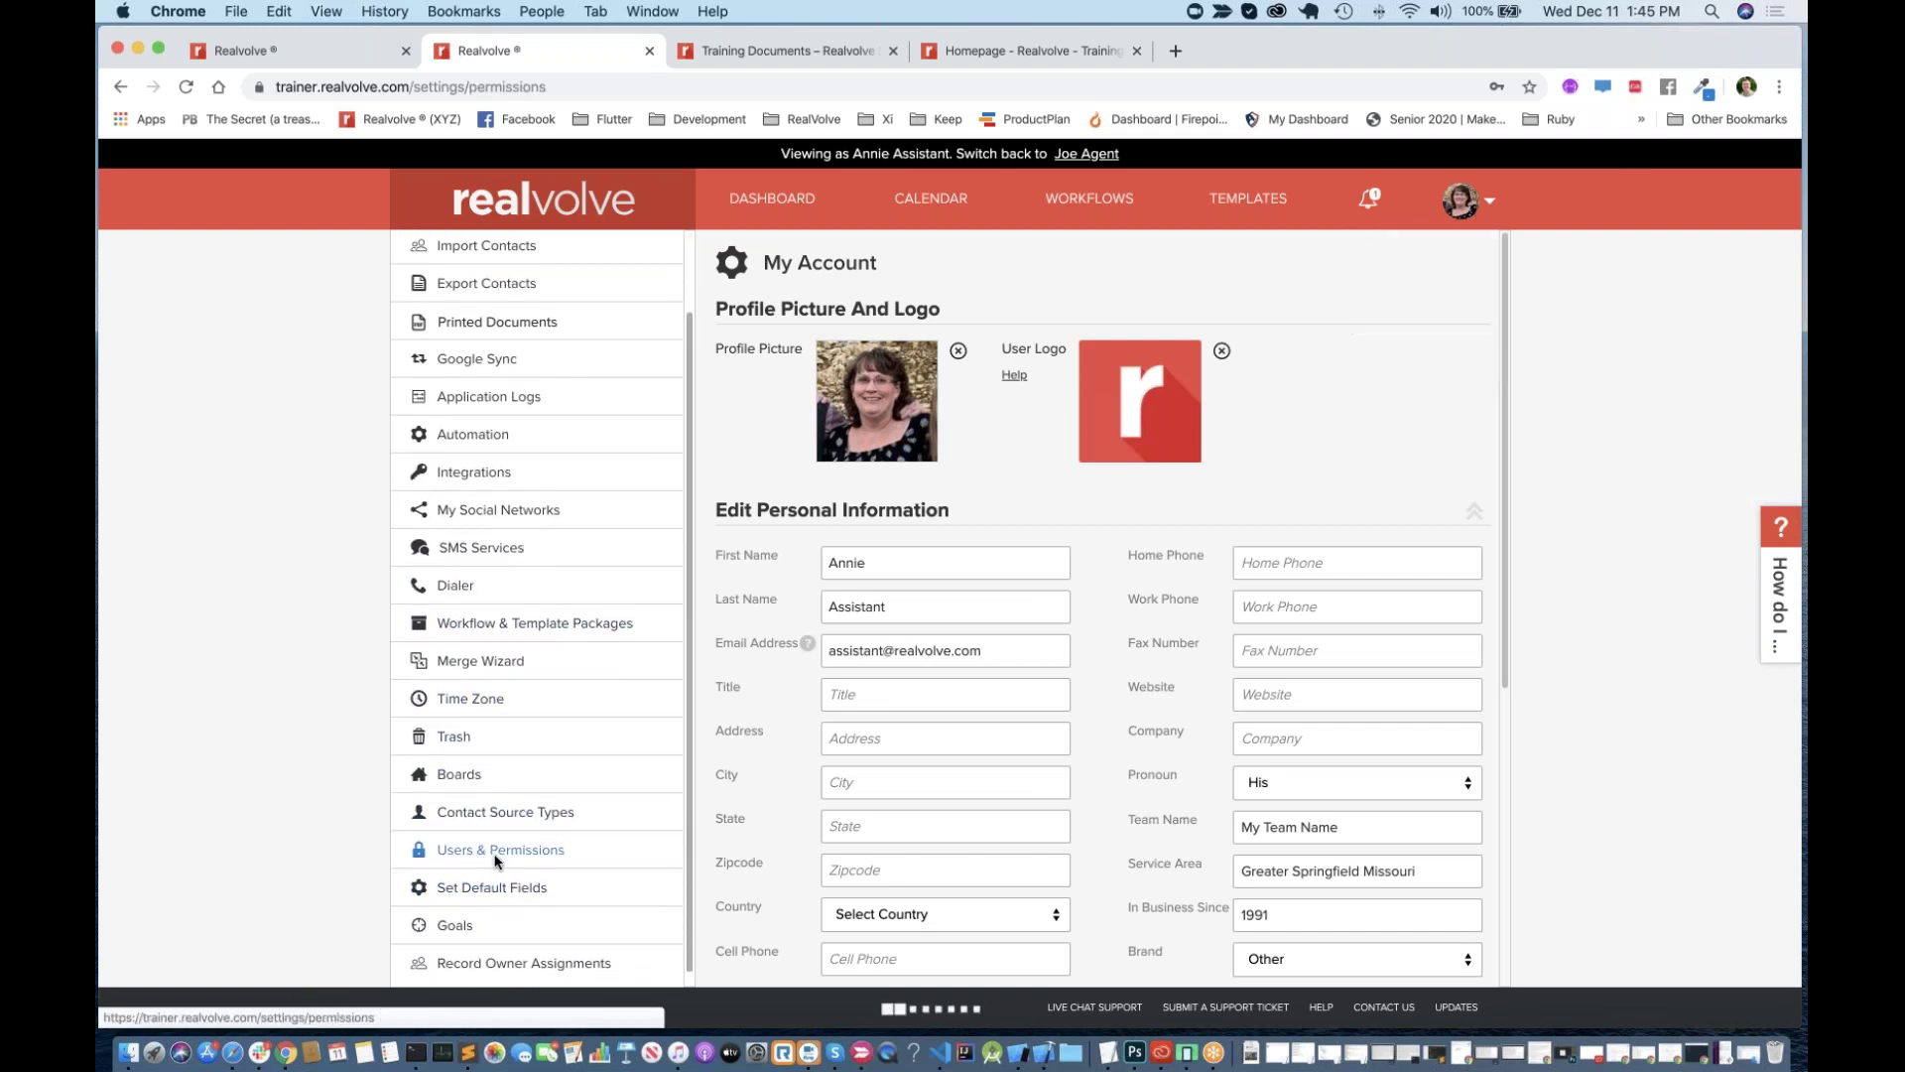
pyautogui.scroll(-1, 869, 651)
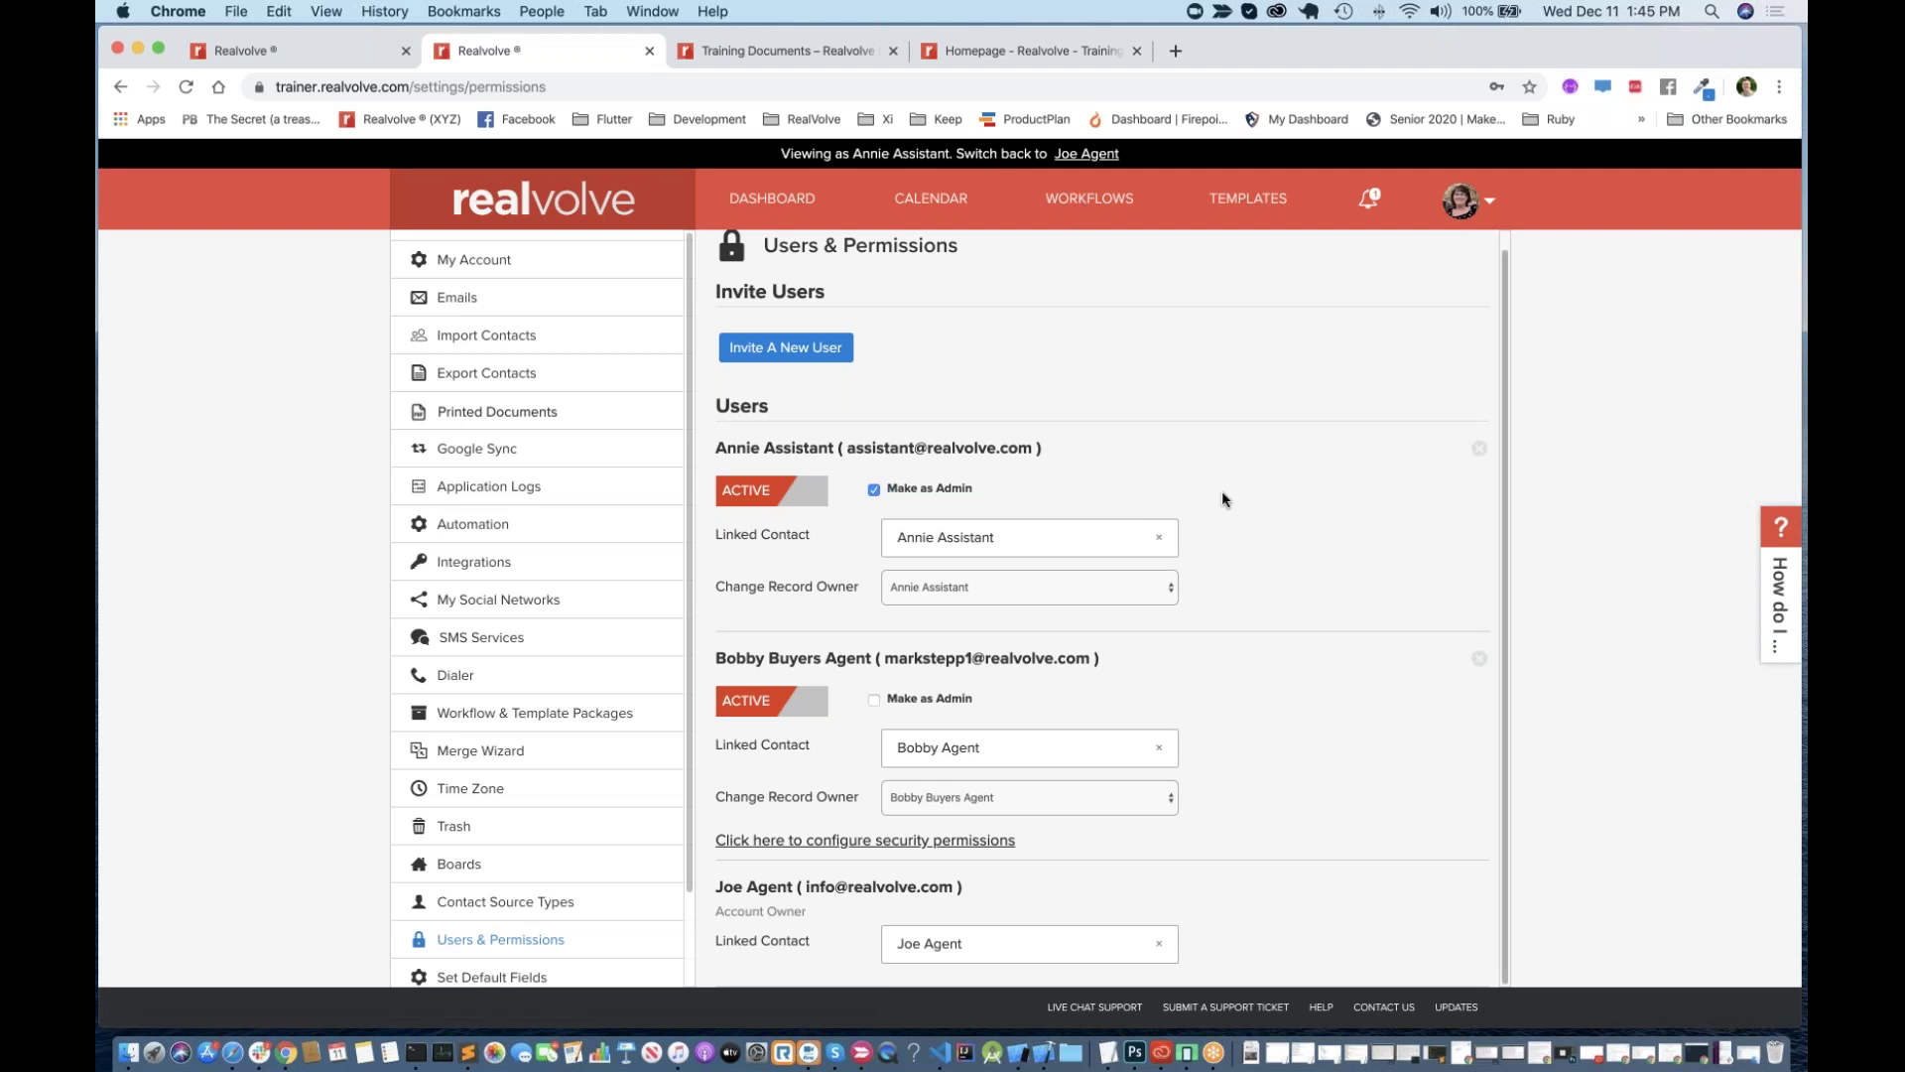
# Step: Go back to the dashboard and scroll to the Photography, Keys and Lockbox, and 1 Week Follow-Up activities
pyautogui.click(786, 210)
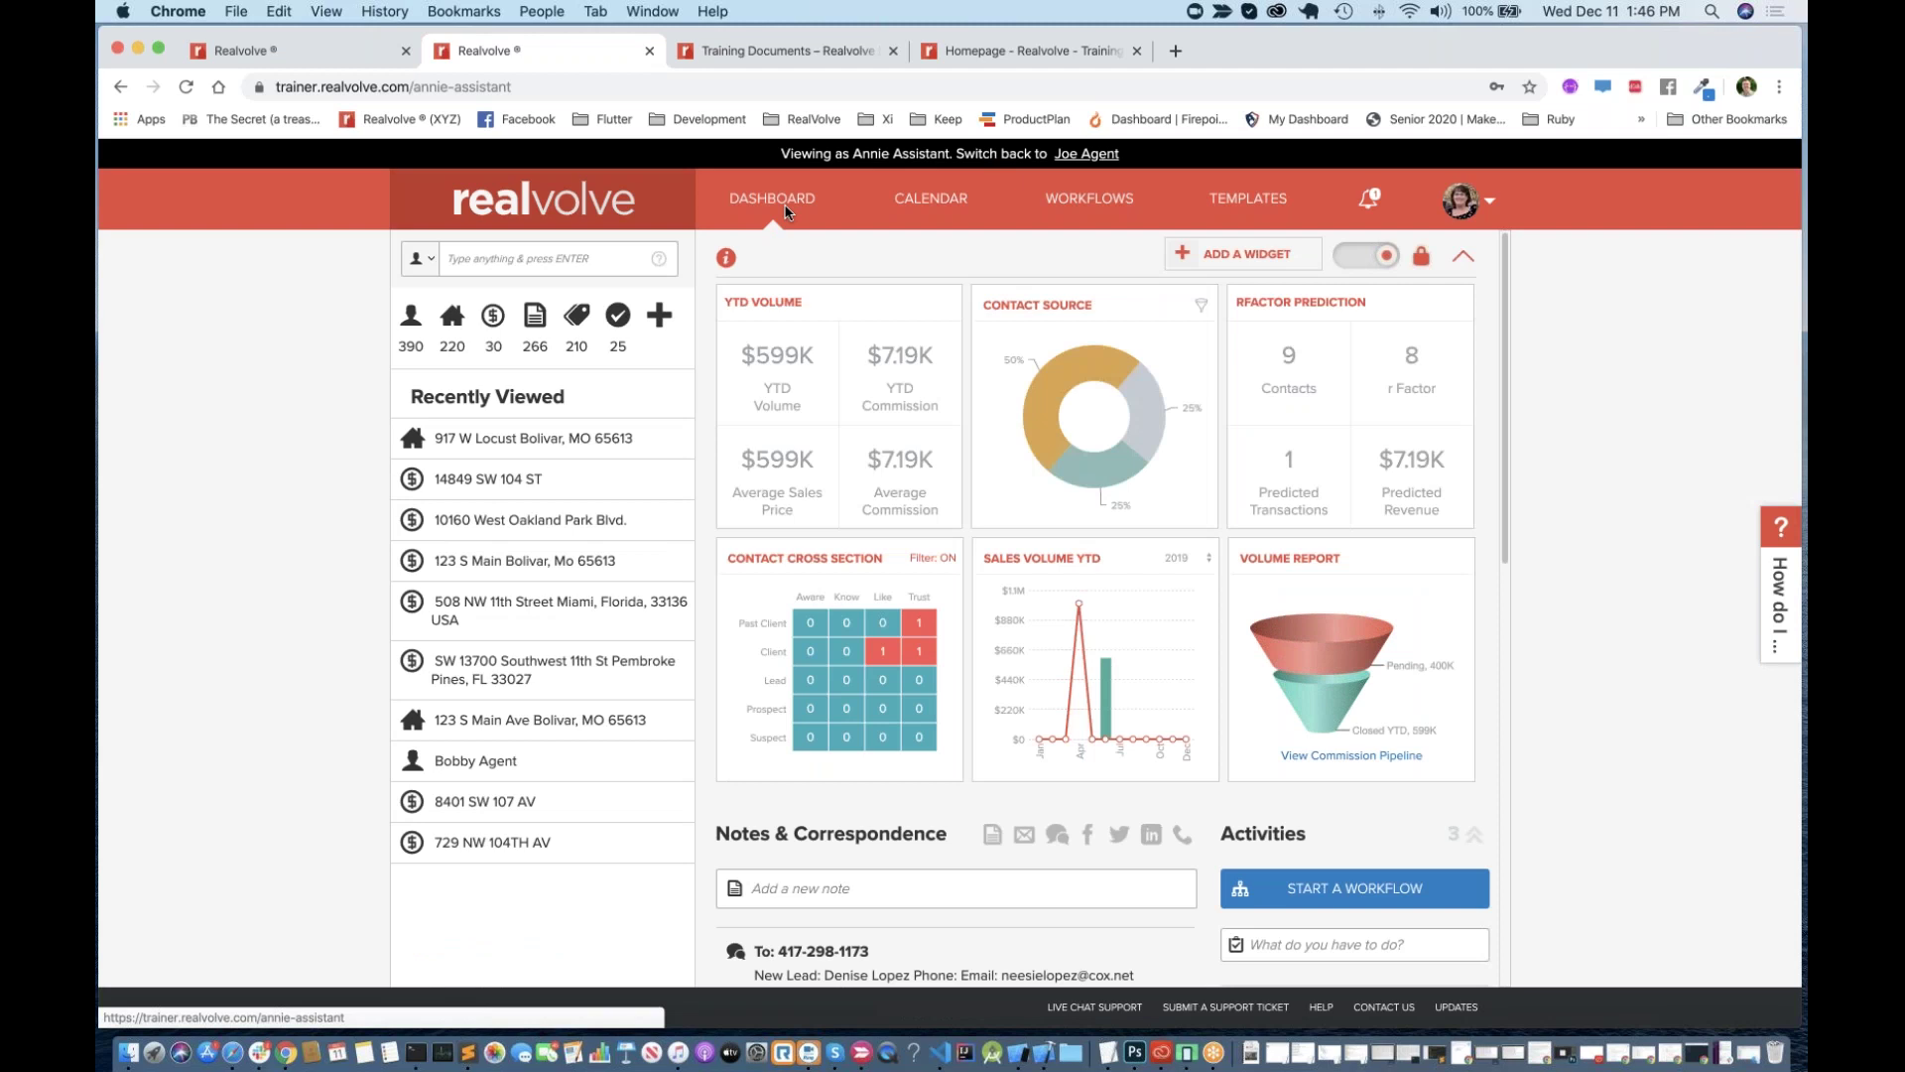
pyautogui.scroll(-5, 1433, 593)
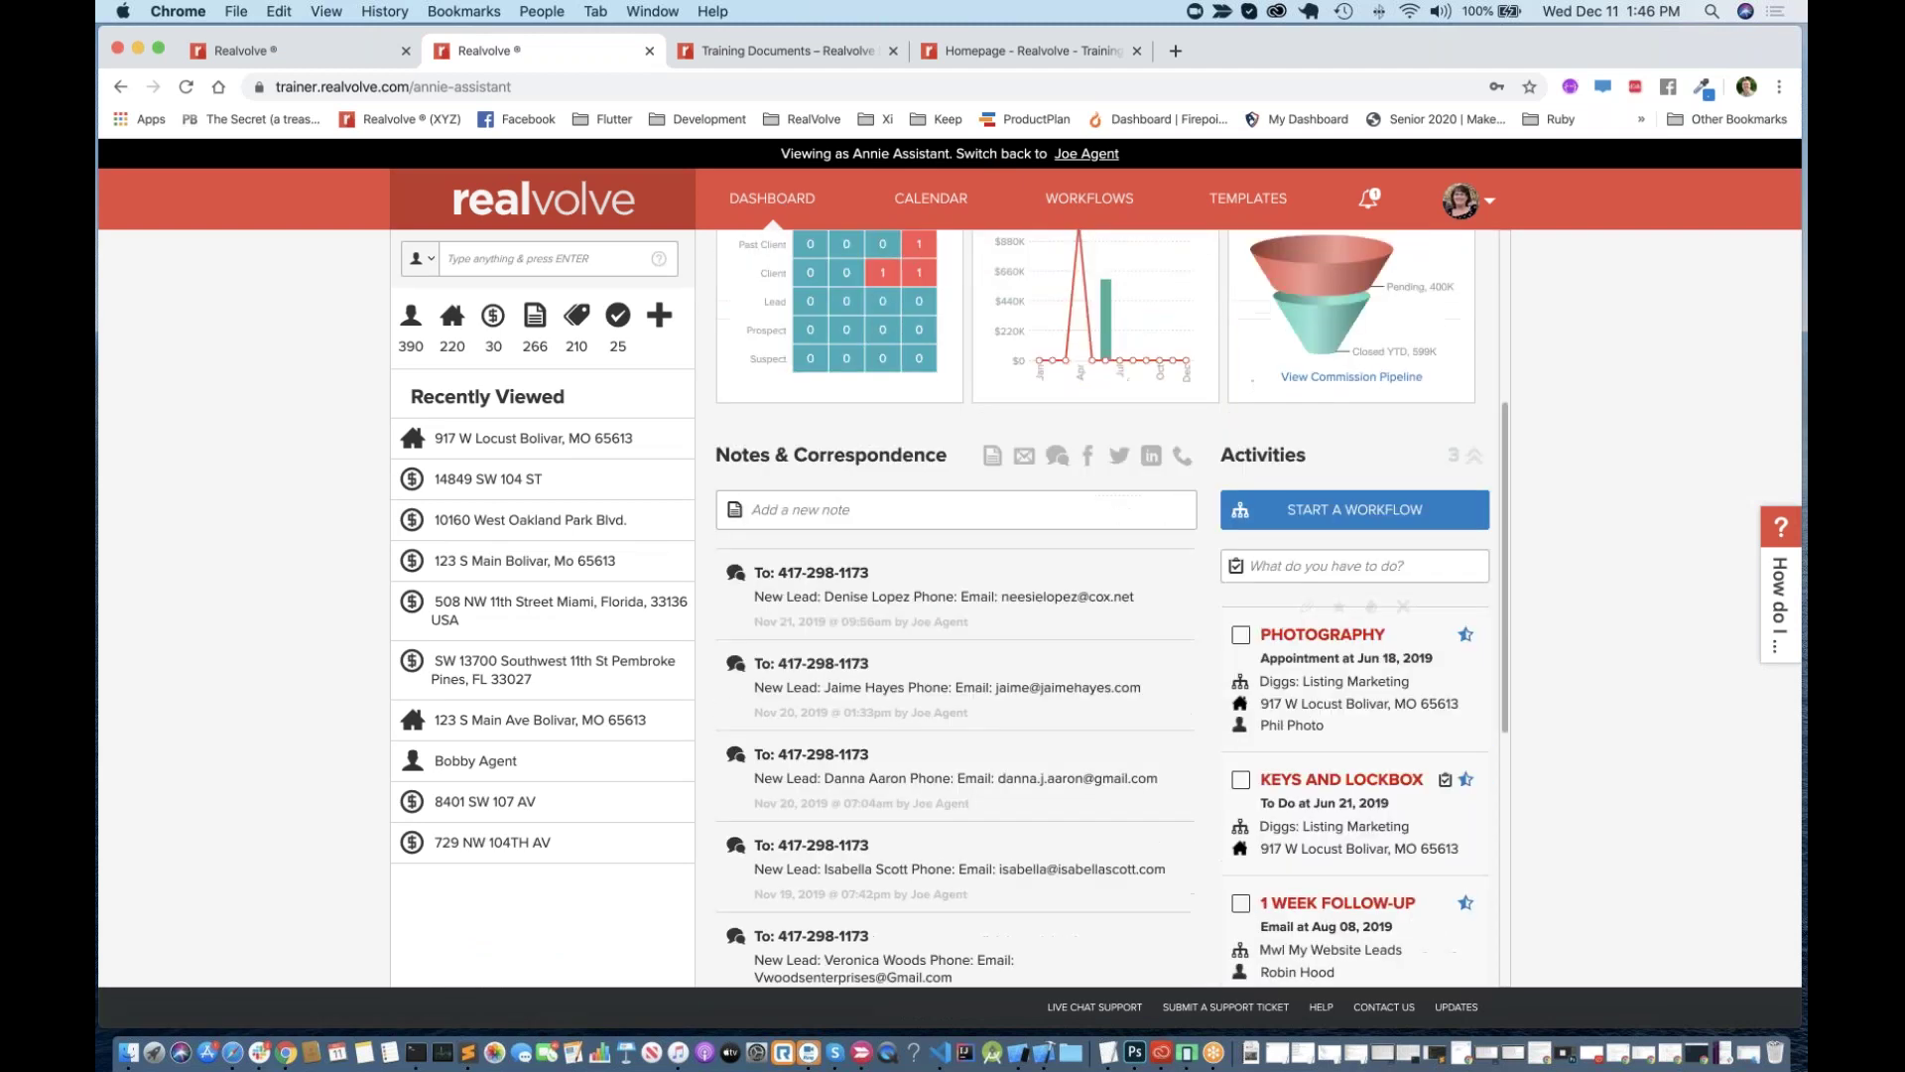
pyautogui.scroll(-1, 1432, 593)
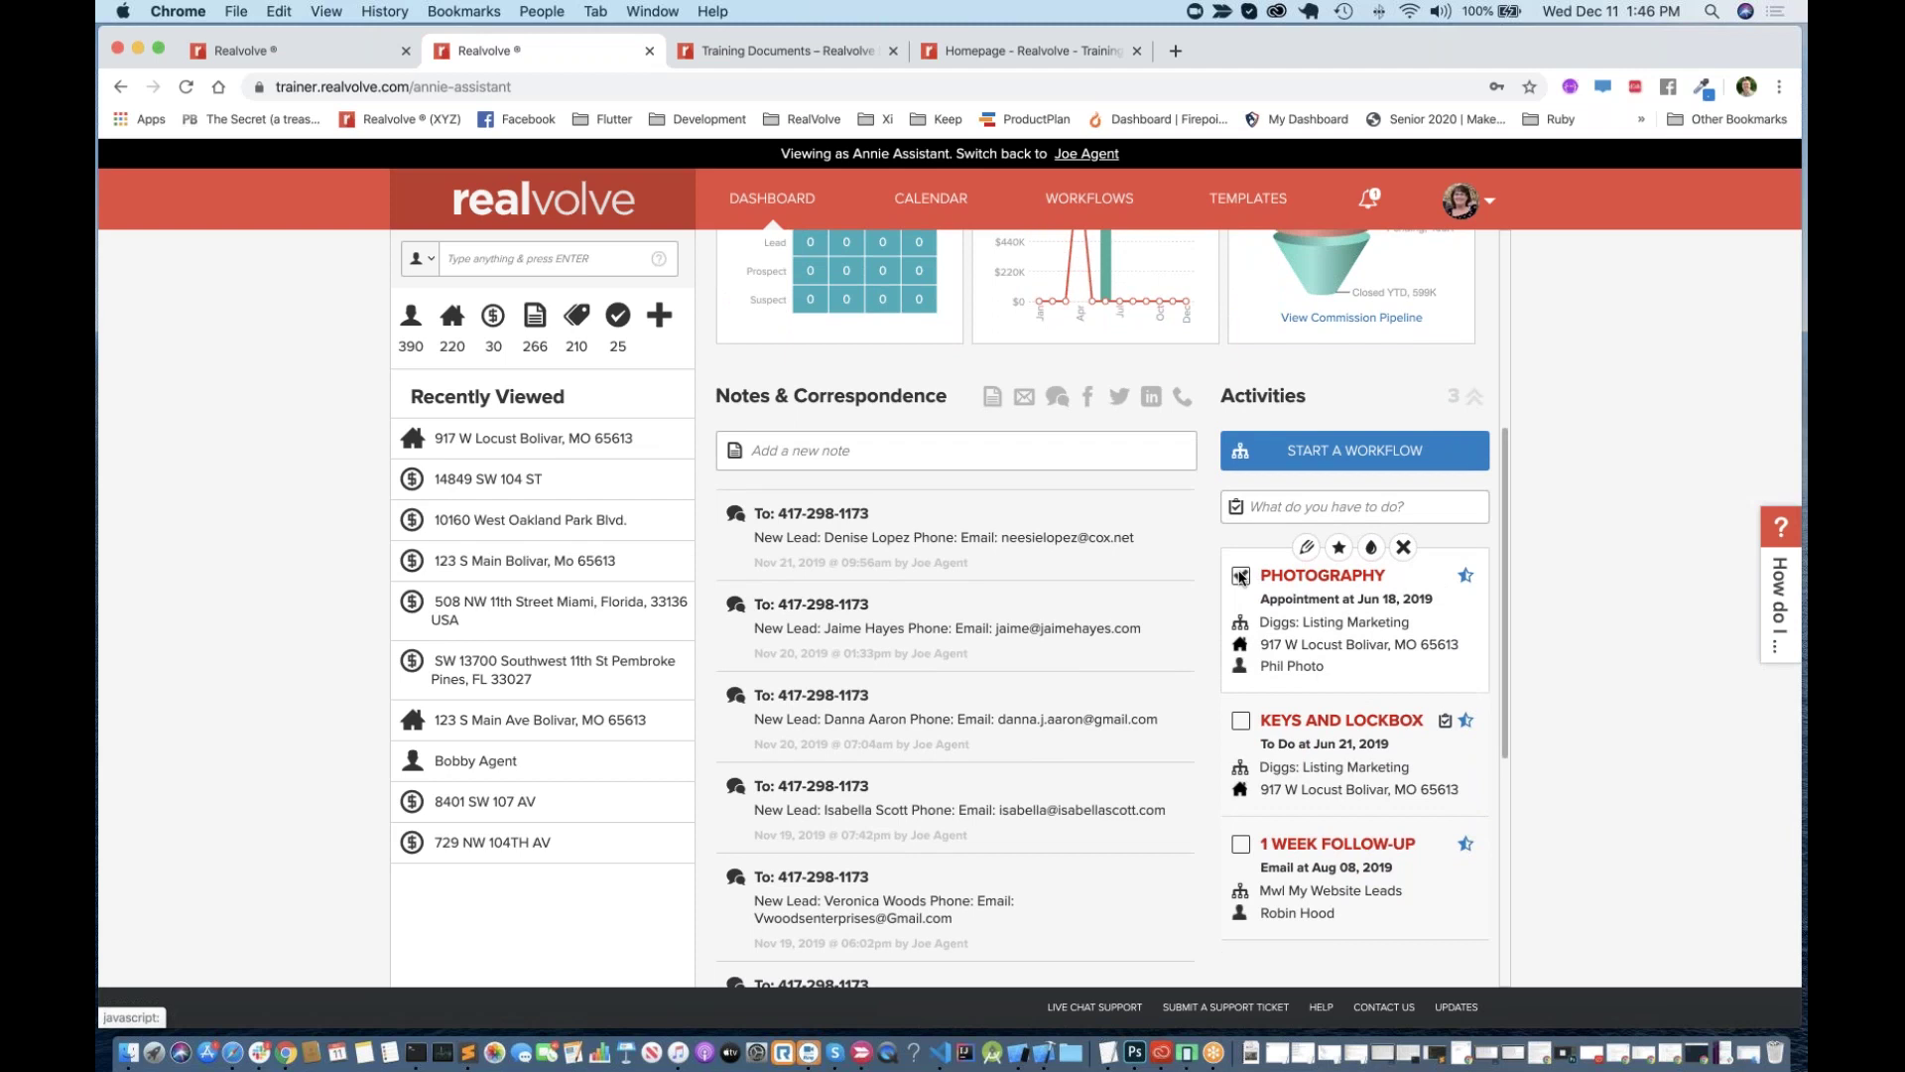
# Step: Complete the Photography activity and tick Make Copies on the Keys and Lockbox checklist, saving progress
pyautogui.click(1242, 577)
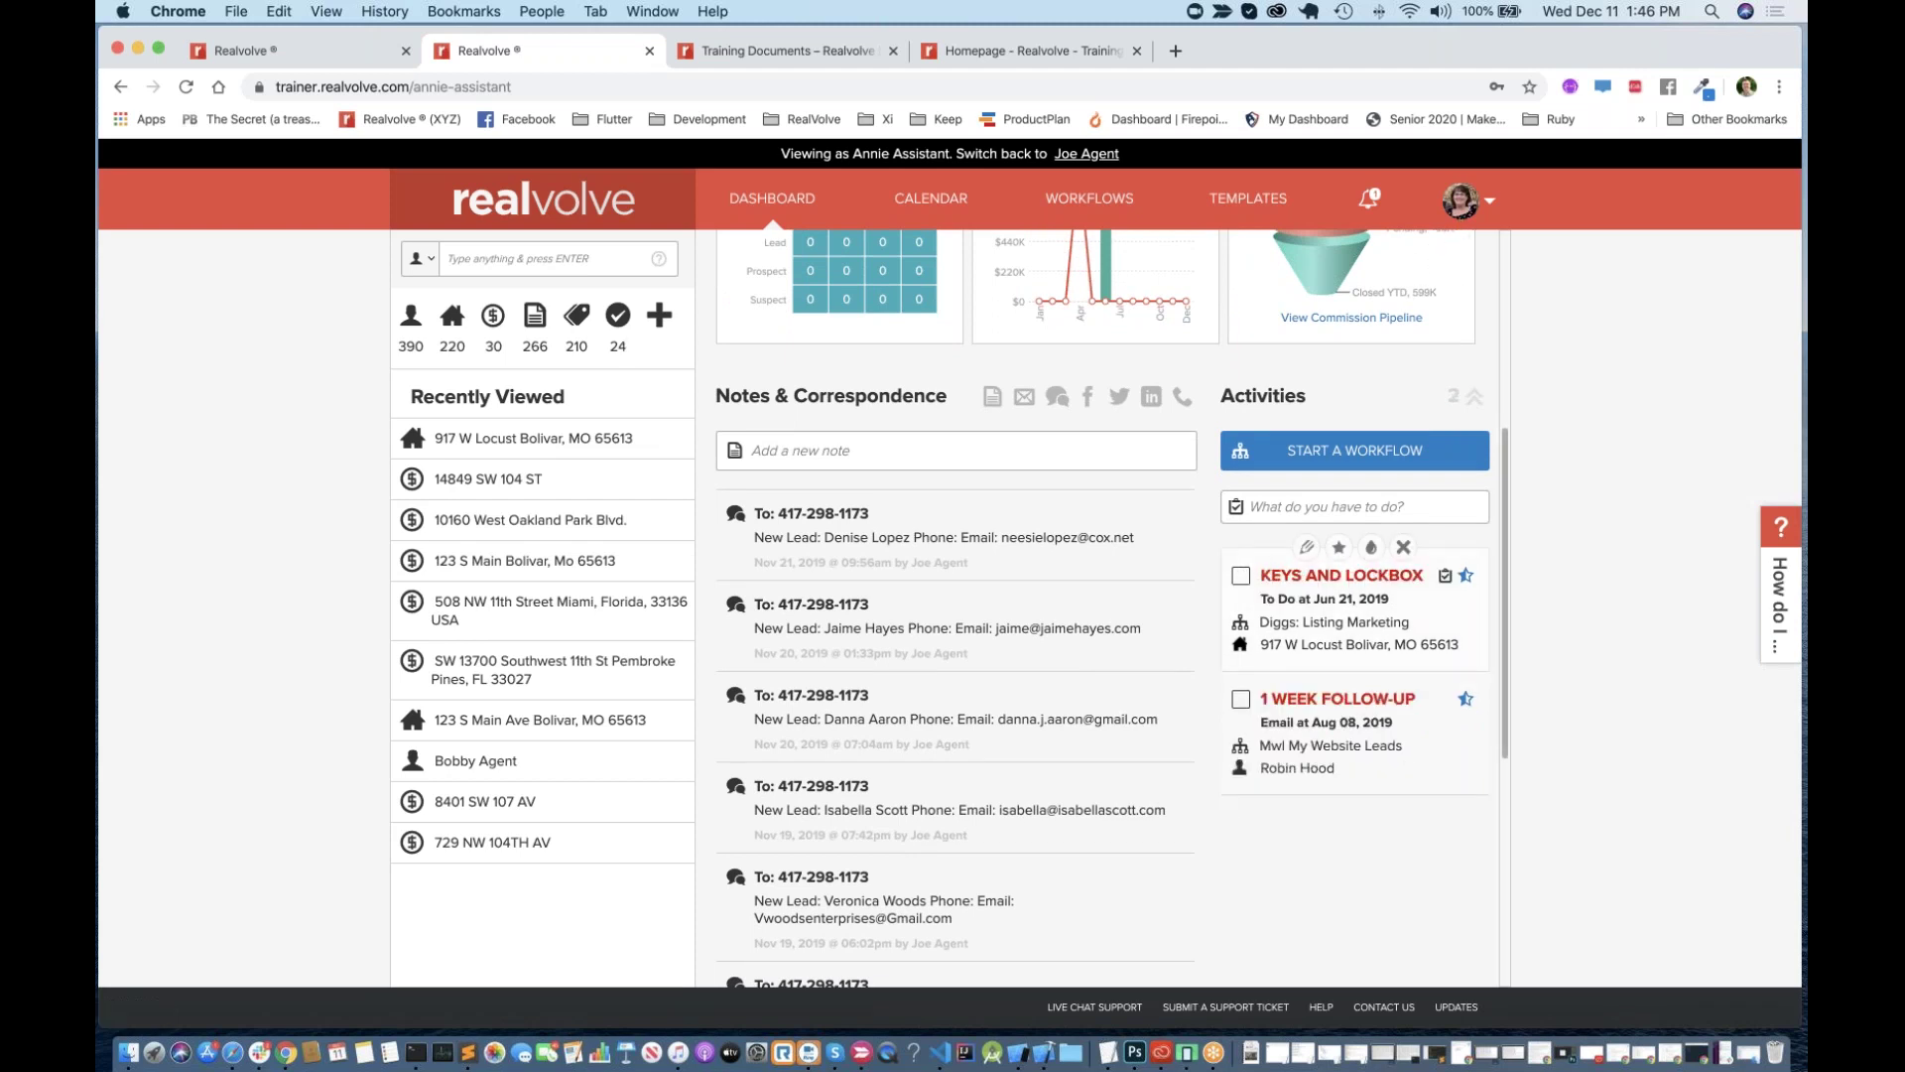
pyautogui.click(1241, 576)
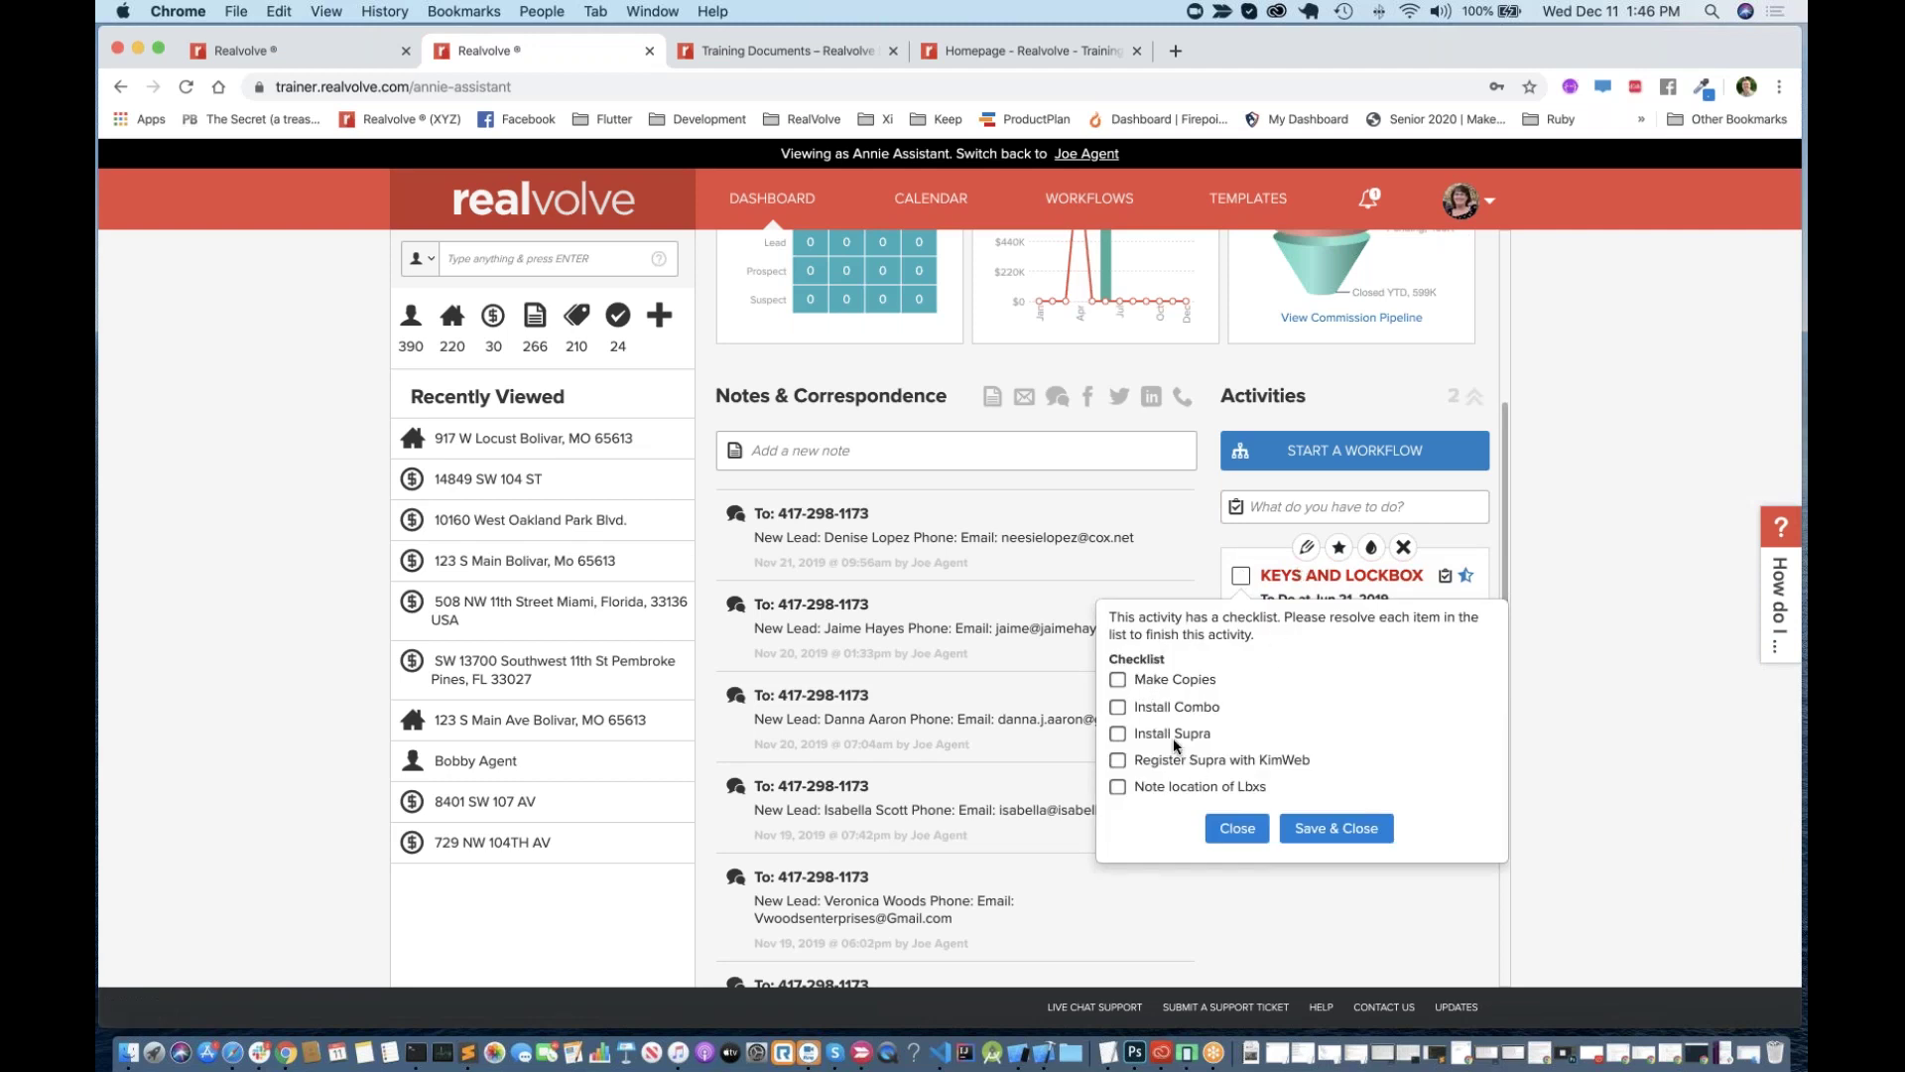
pyautogui.click(1118, 681)
pyautogui.click(1336, 838)
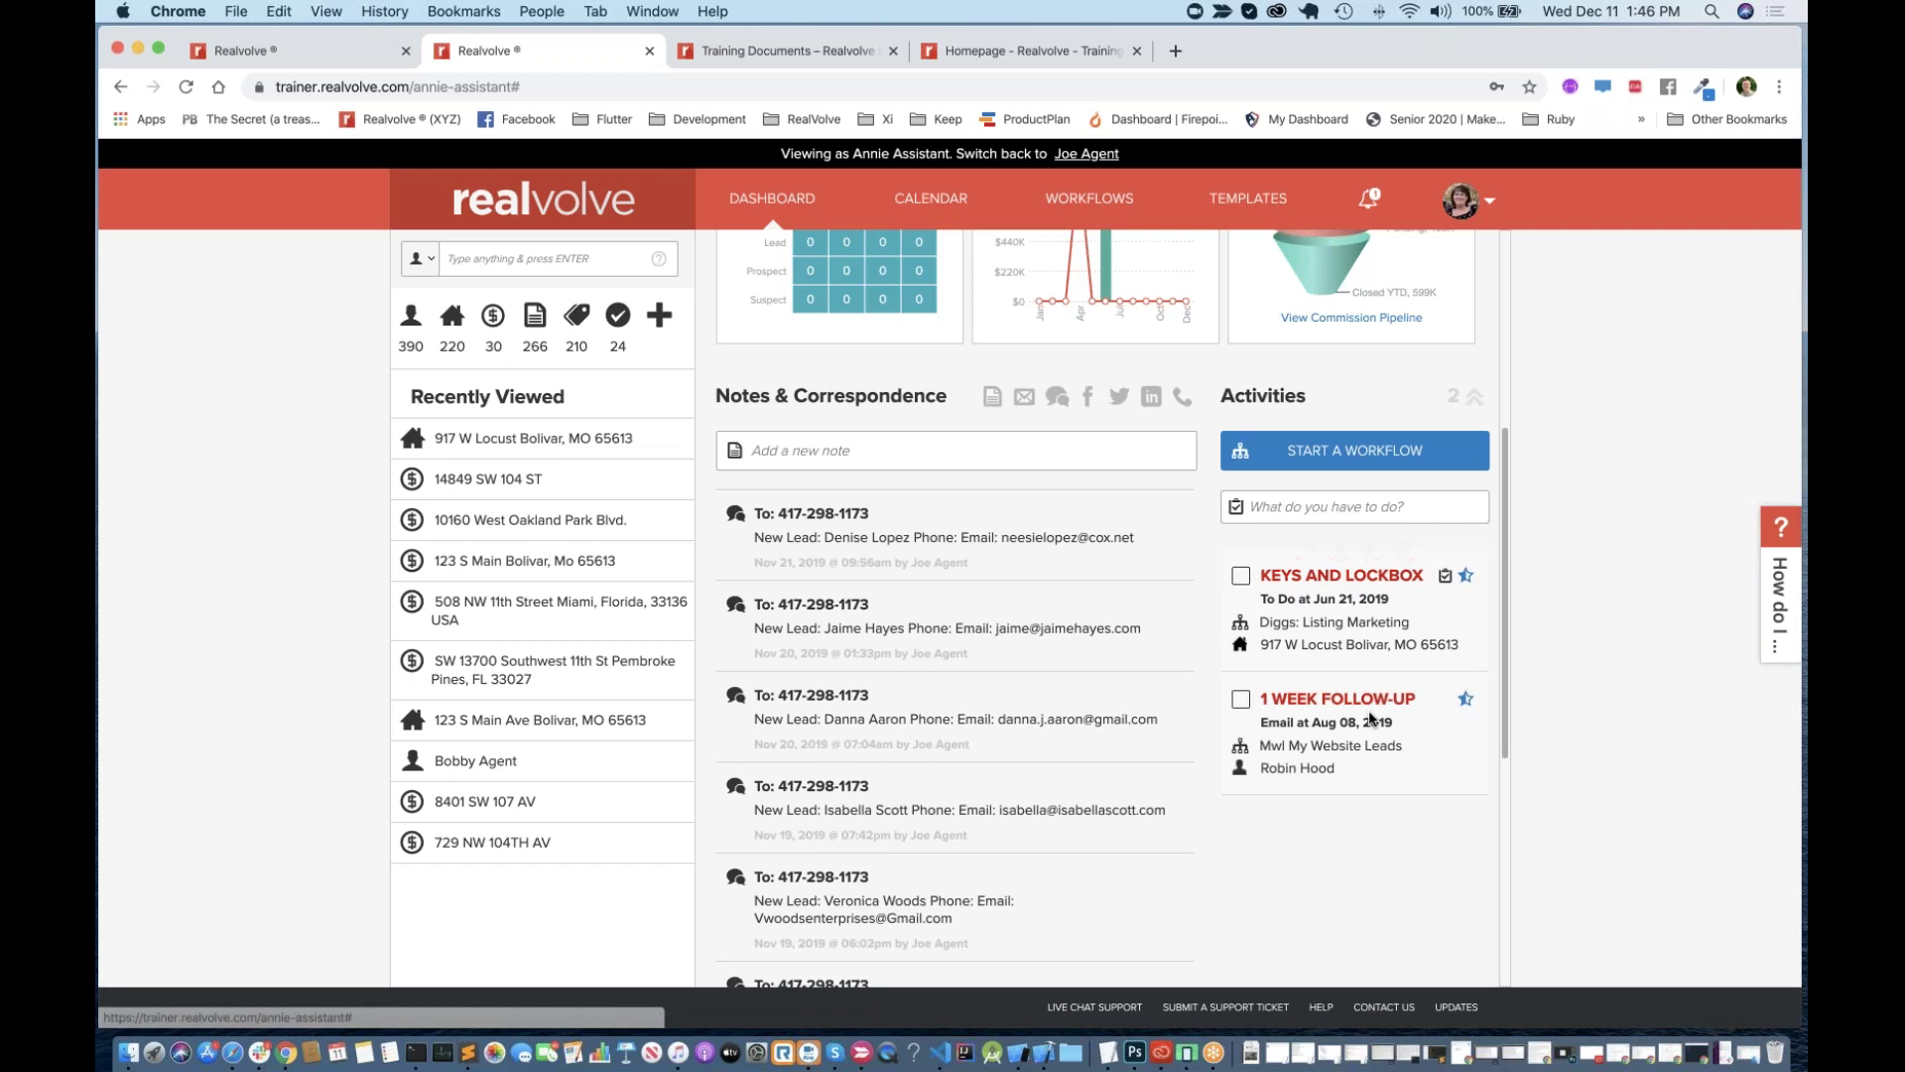
# Step: Tick Note location of Lbxs to finish the Keys and Lockbox checklist and save it
pyautogui.click(1240, 577)
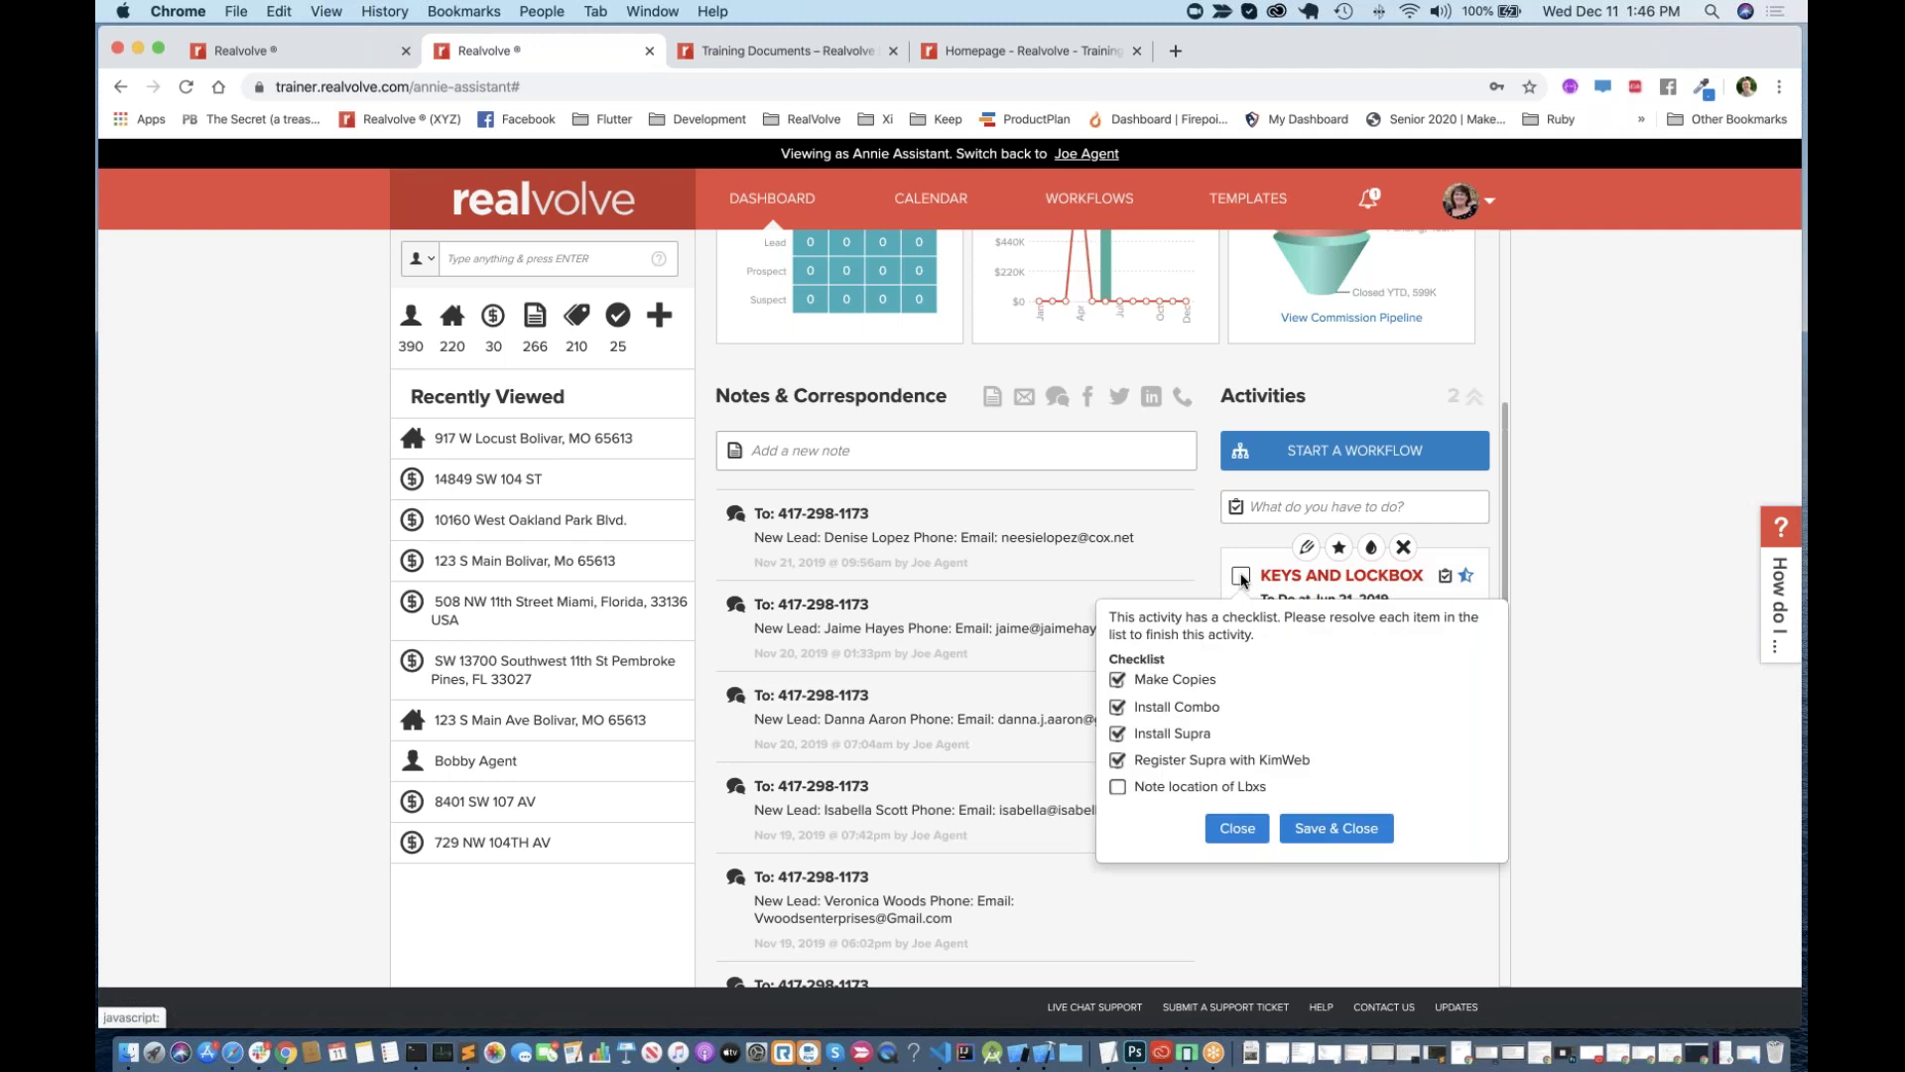
pyautogui.click(1117, 788)
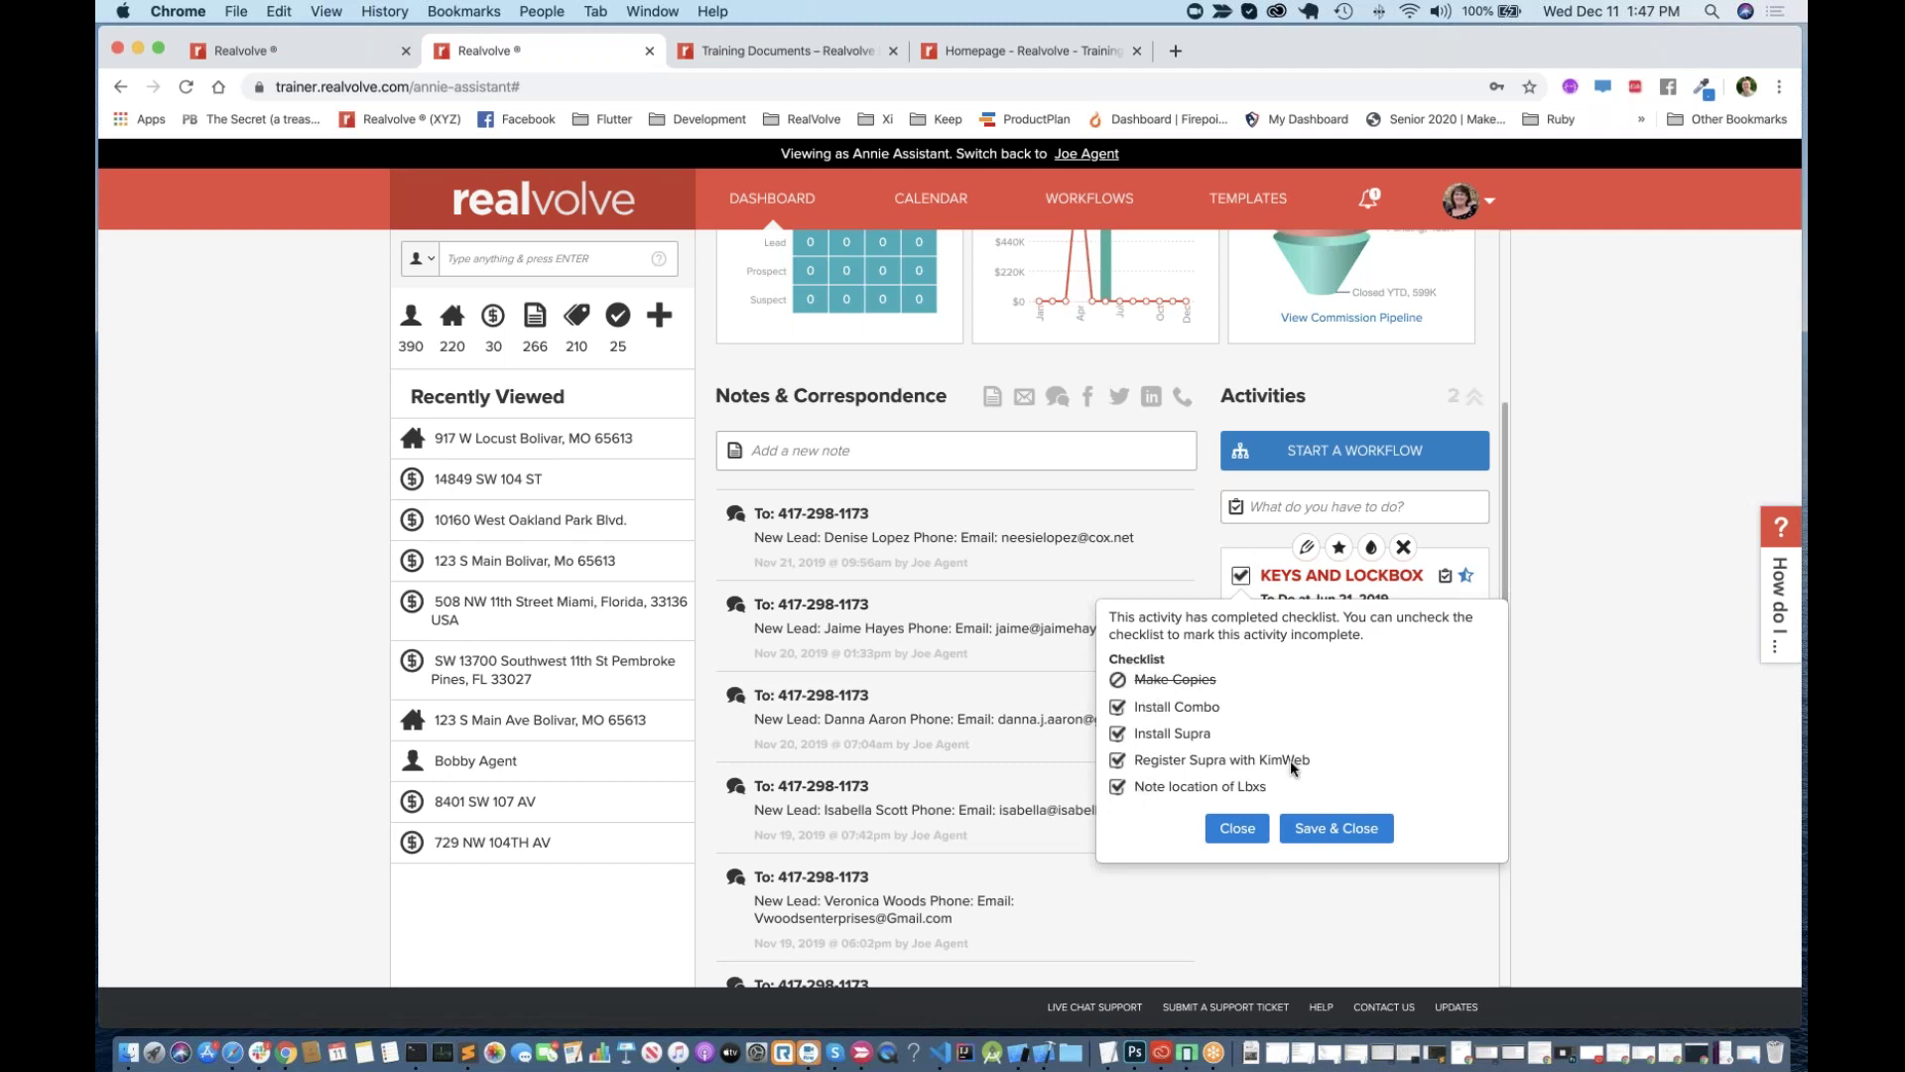
pyautogui.click(1330, 824)
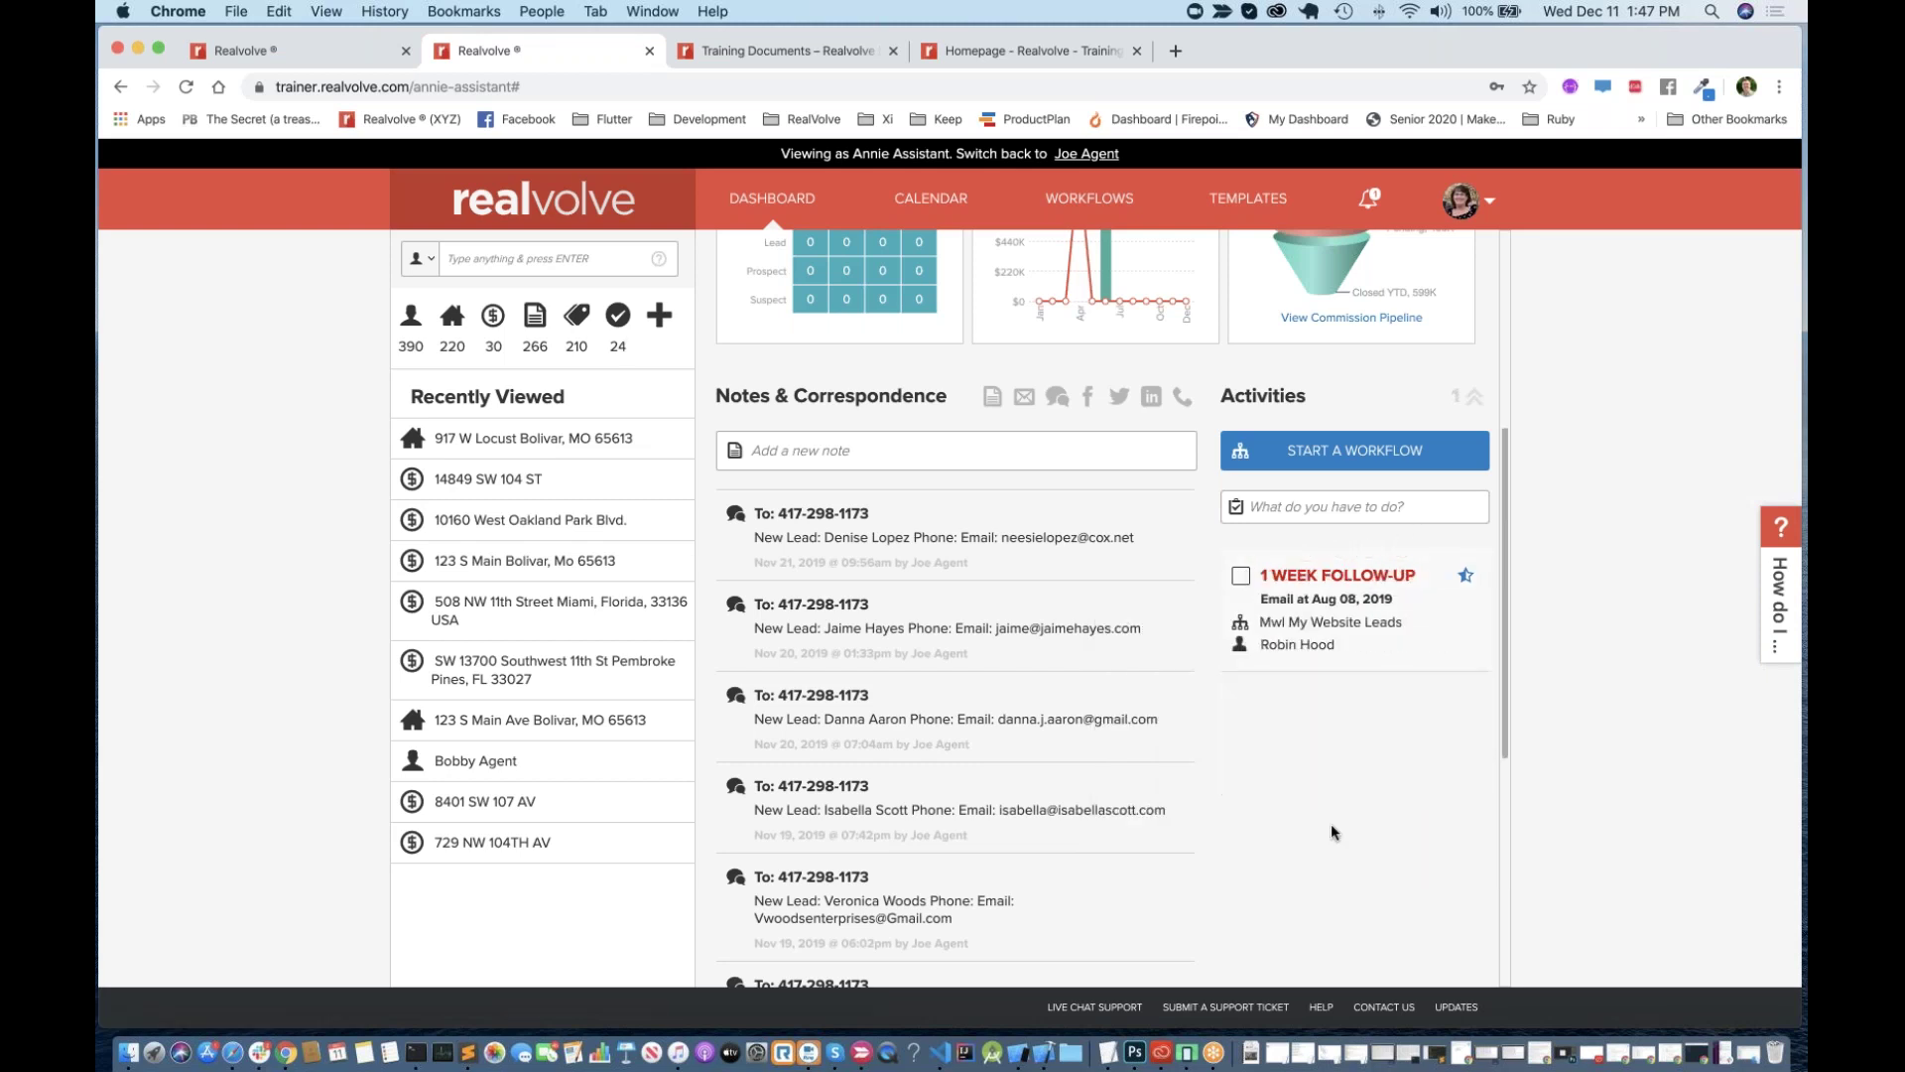
# Step: Skip the 1 Week Follow-Up activity with the Send Email option checked
pyautogui.click(1241, 575)
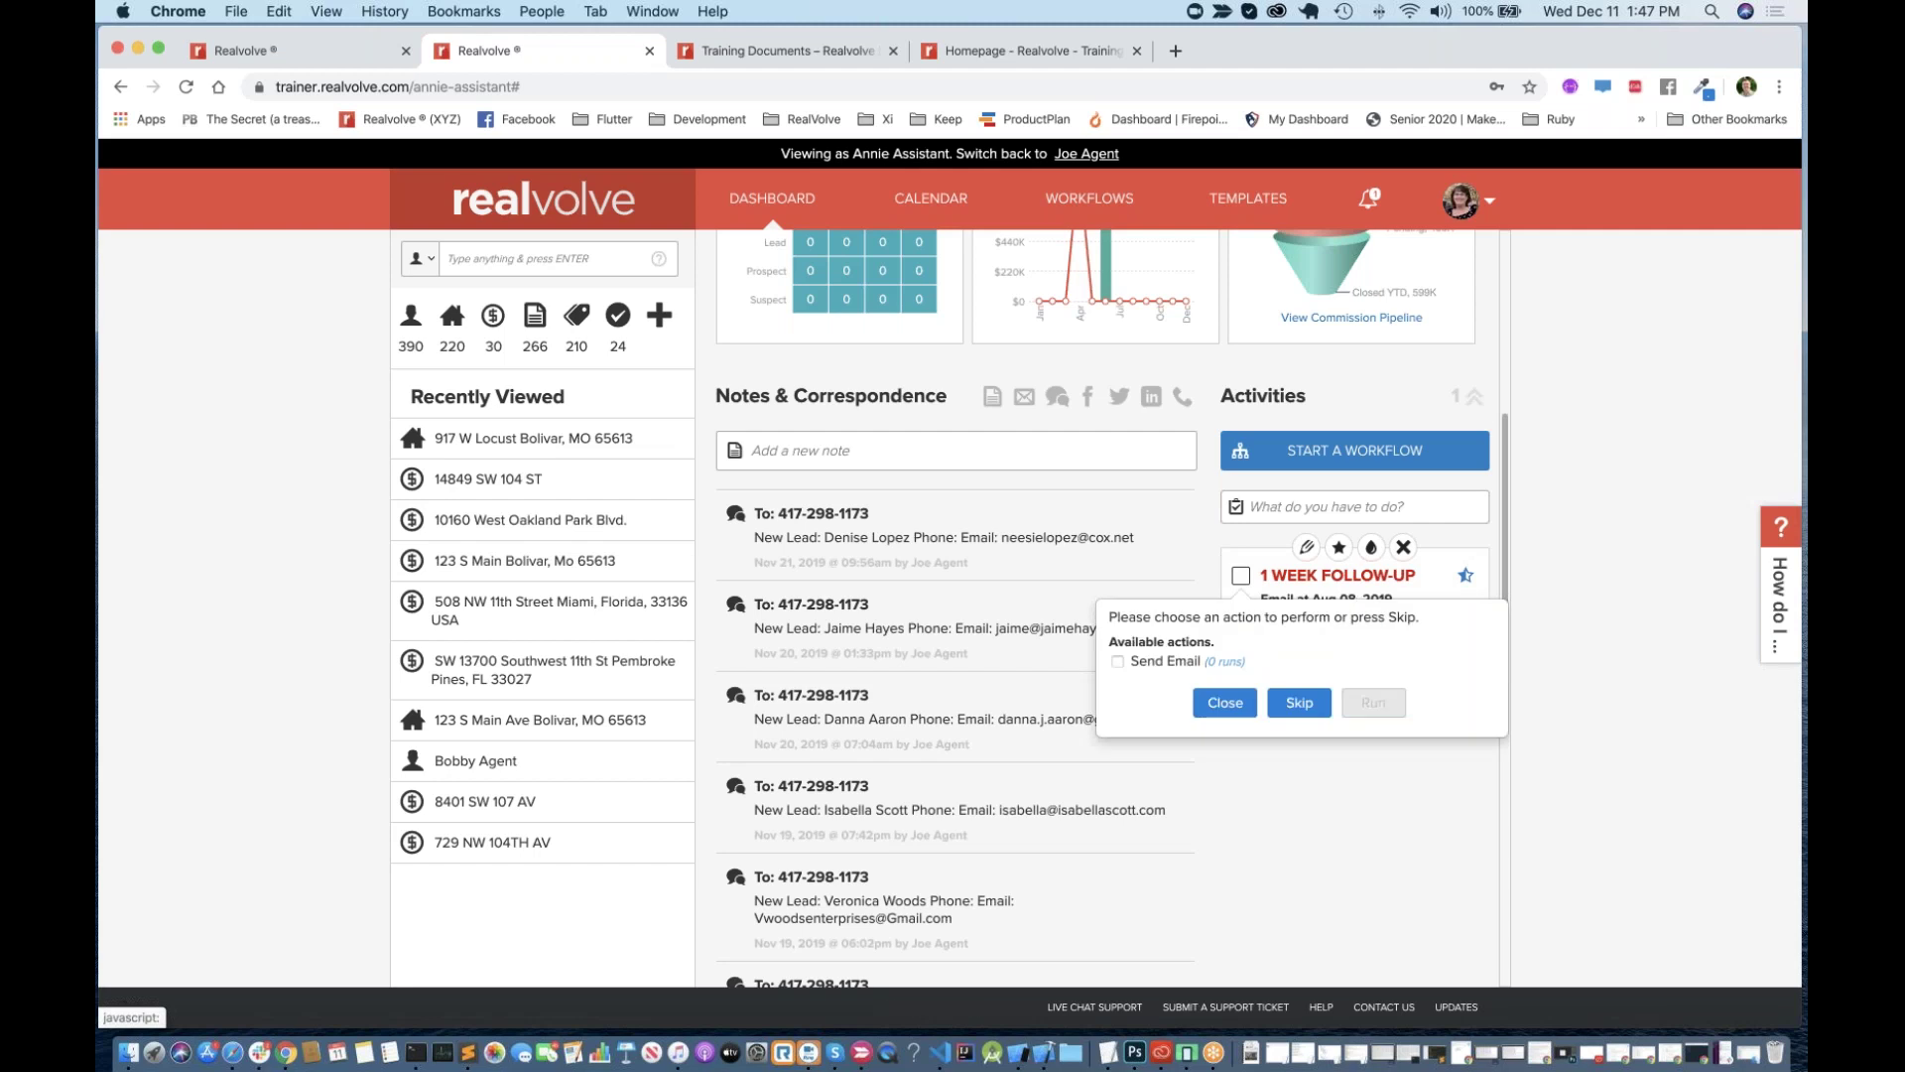
pyautogui.click(1118, 662)
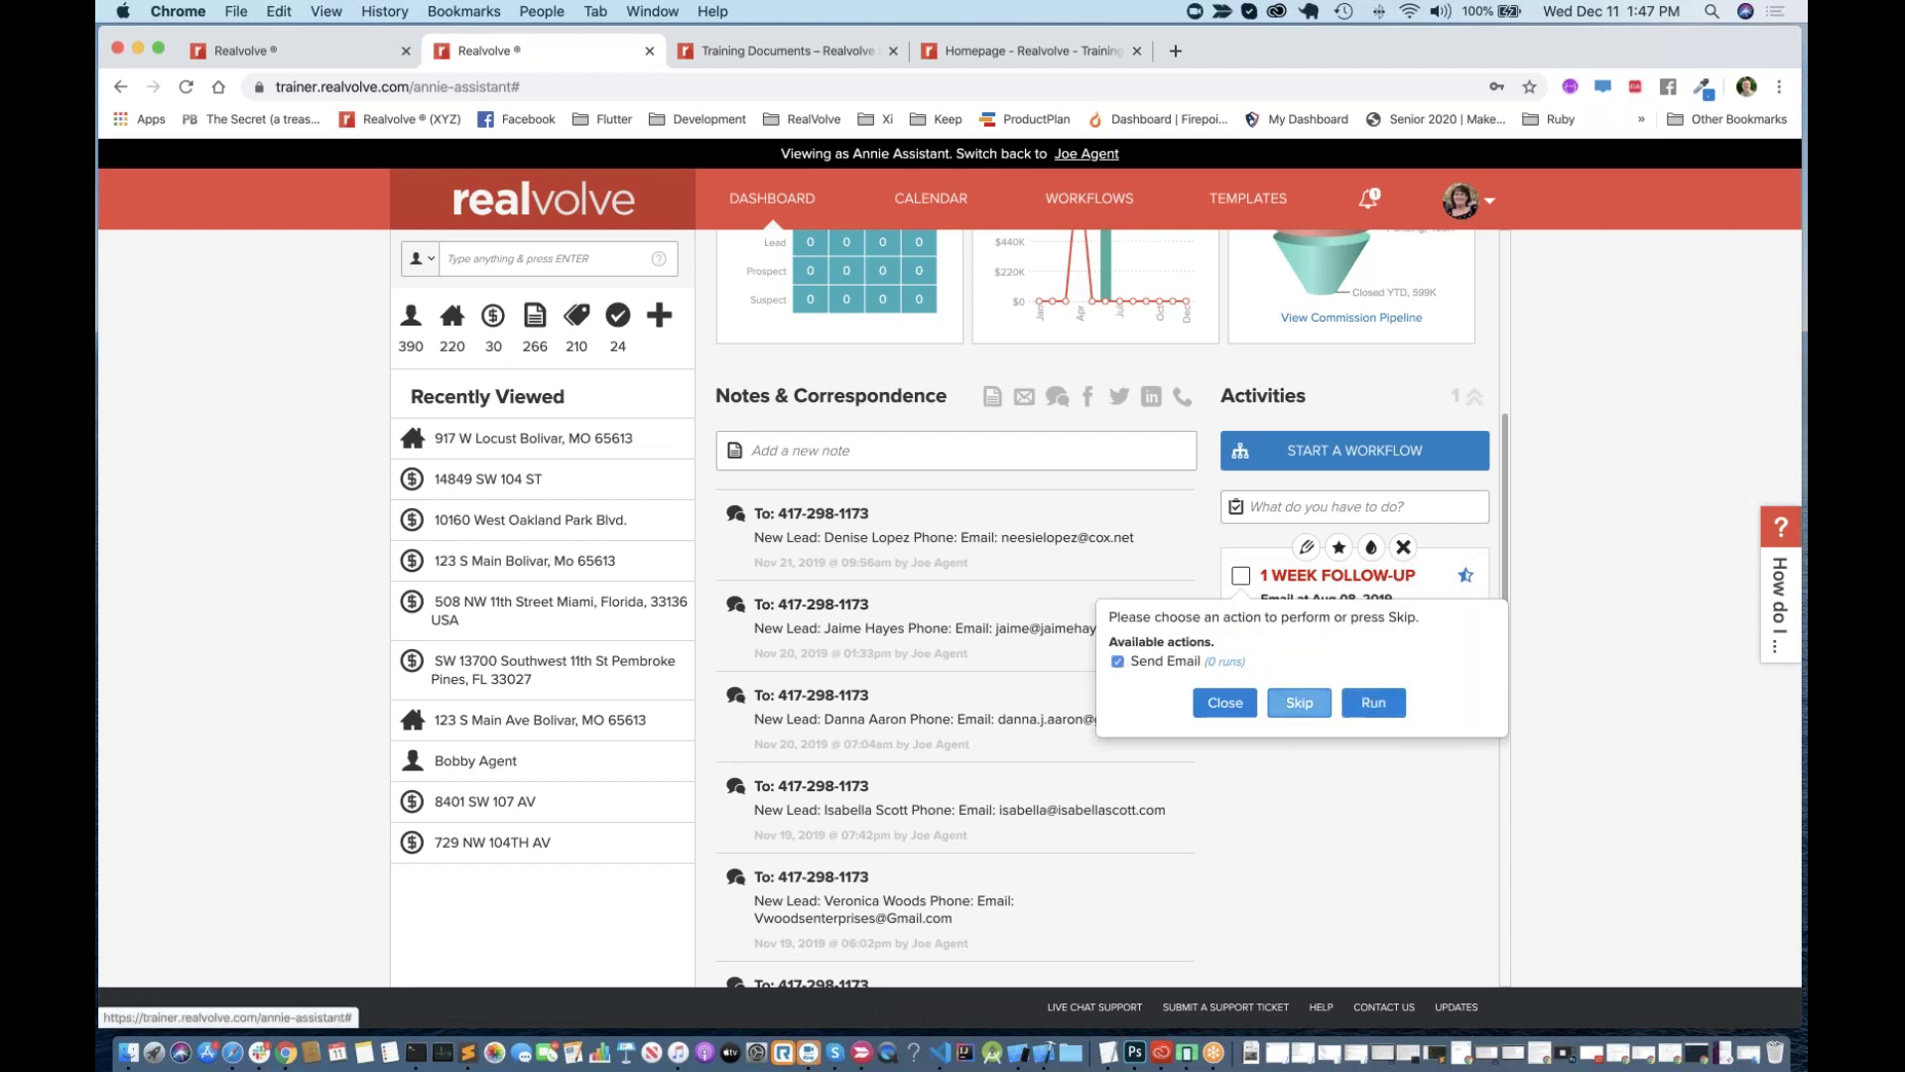
pyautogui.click(1298, 700)
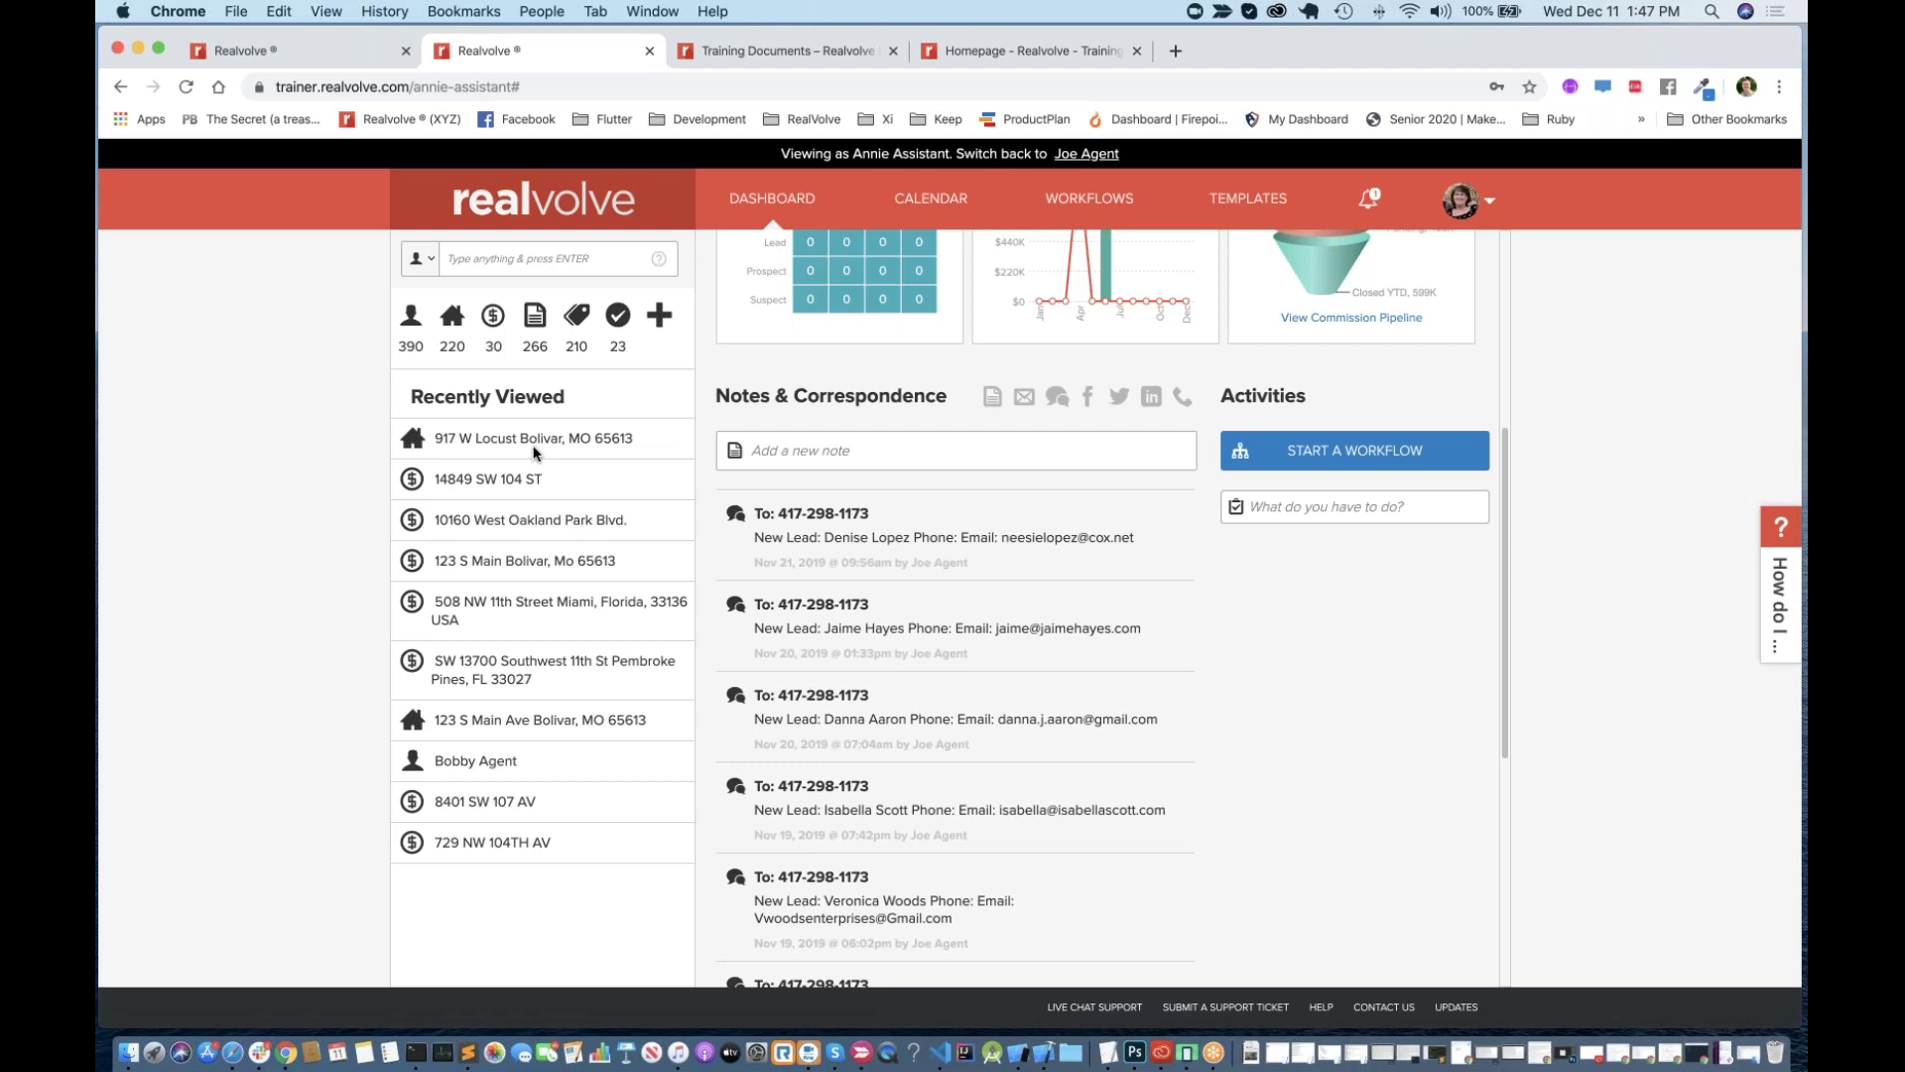
# Step: Open the 14849 SW 104 ST transaction, view the workflows page, then return to the dashboard
pyautogui.click(486, 480)
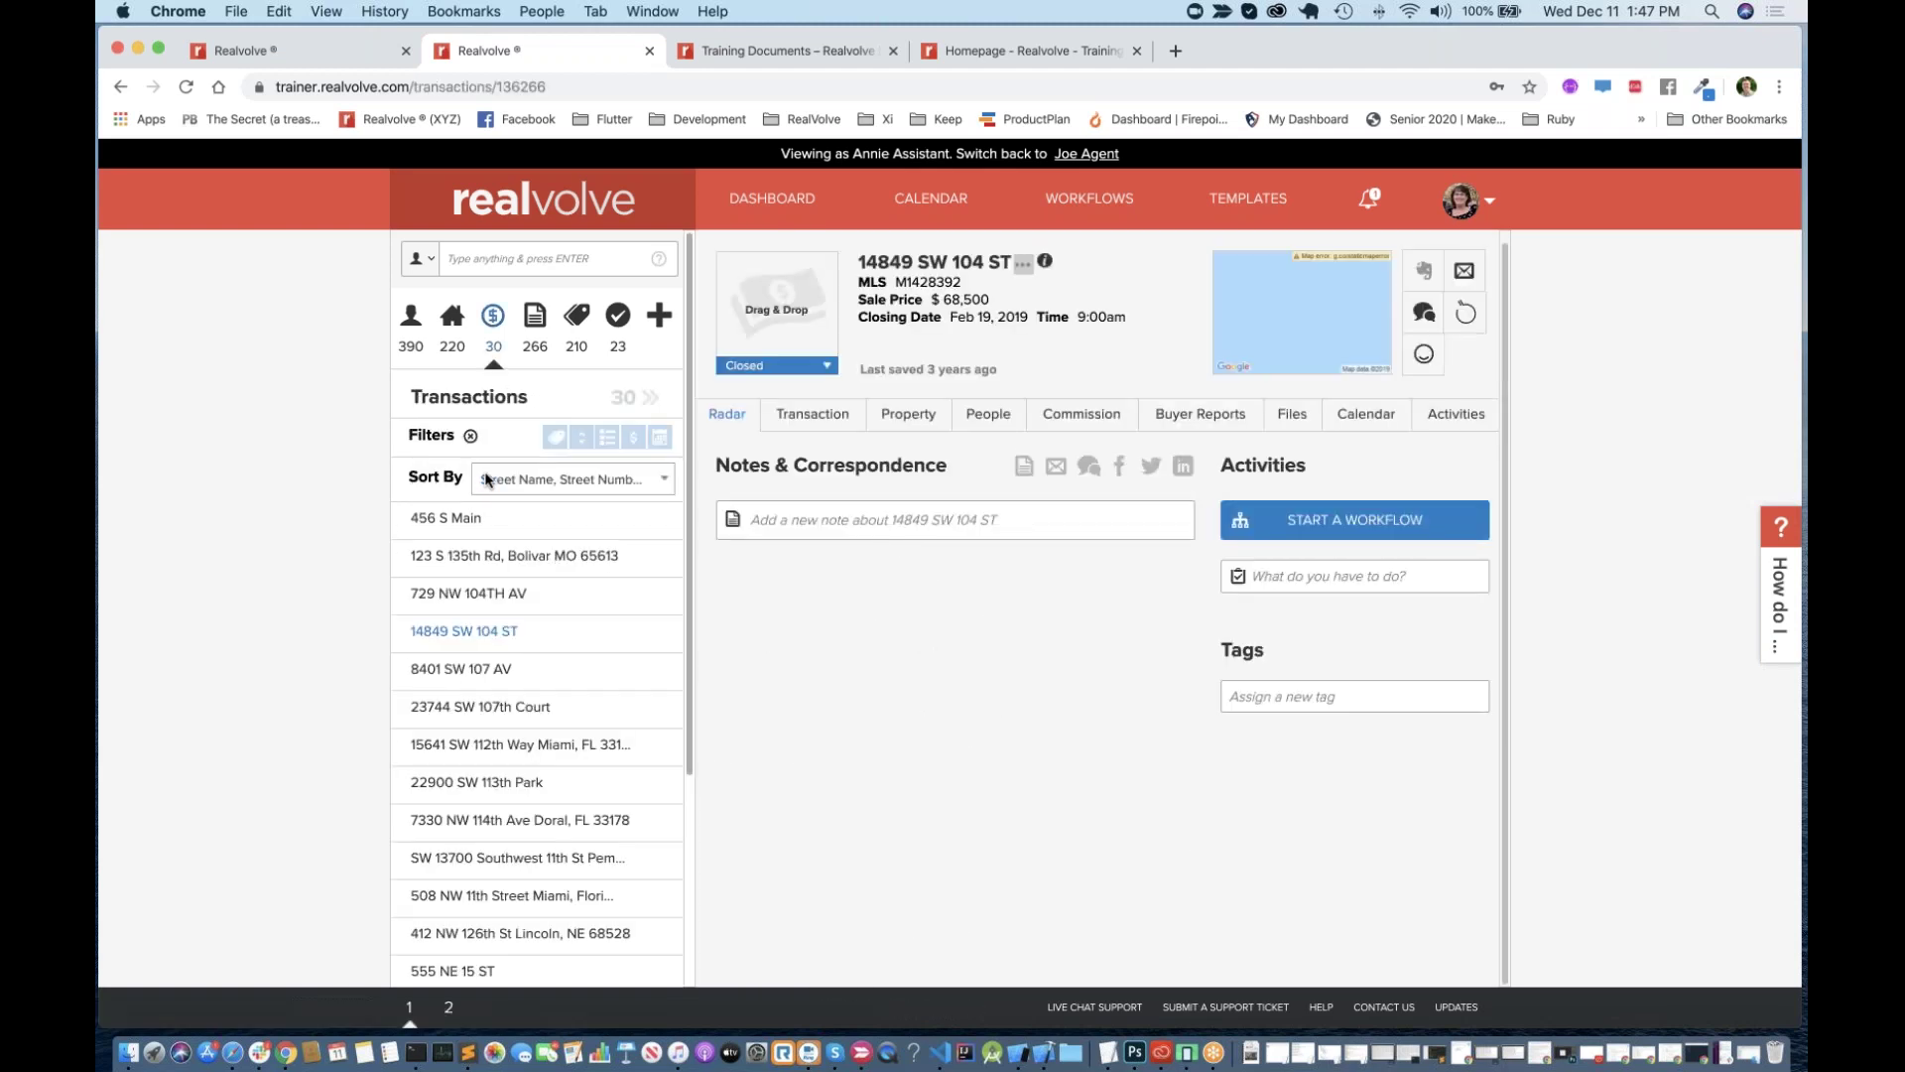
pyautogui.click(1111, 200)
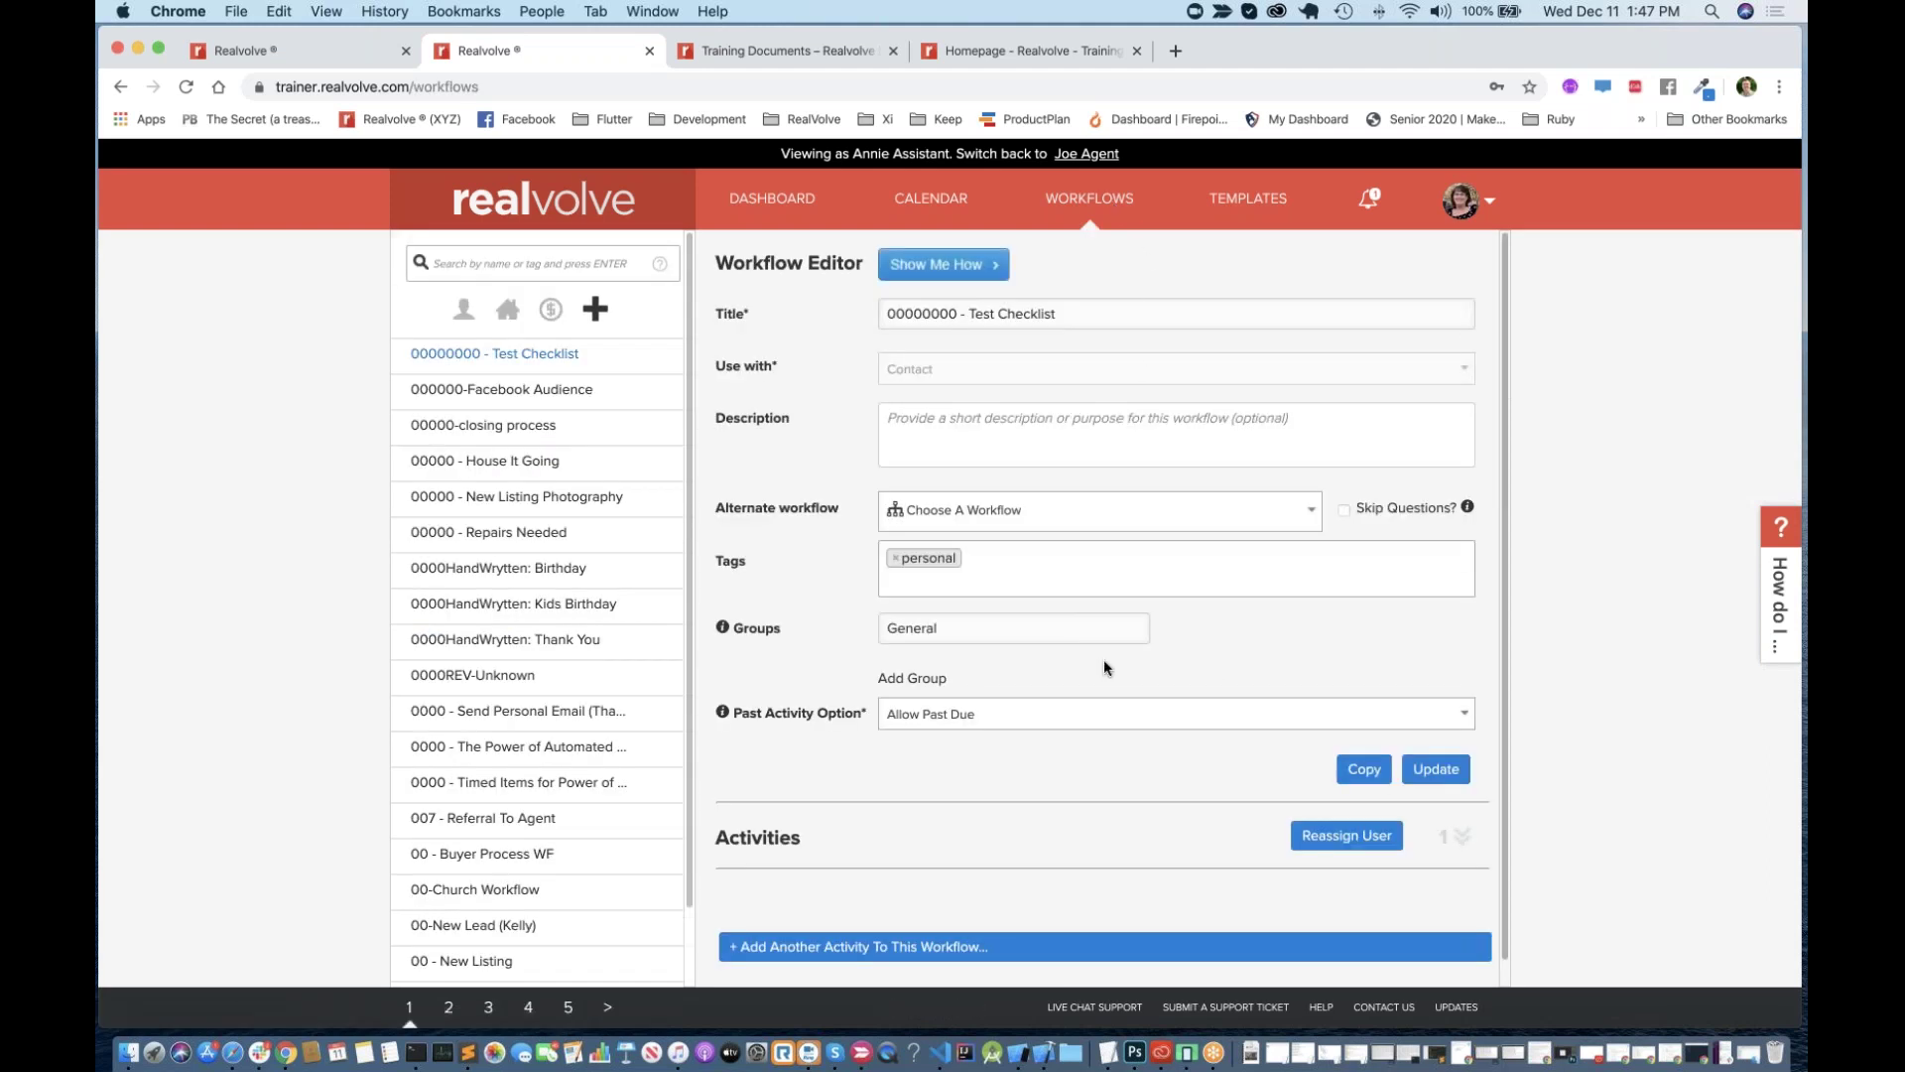
pyautogui.click(774, 199)
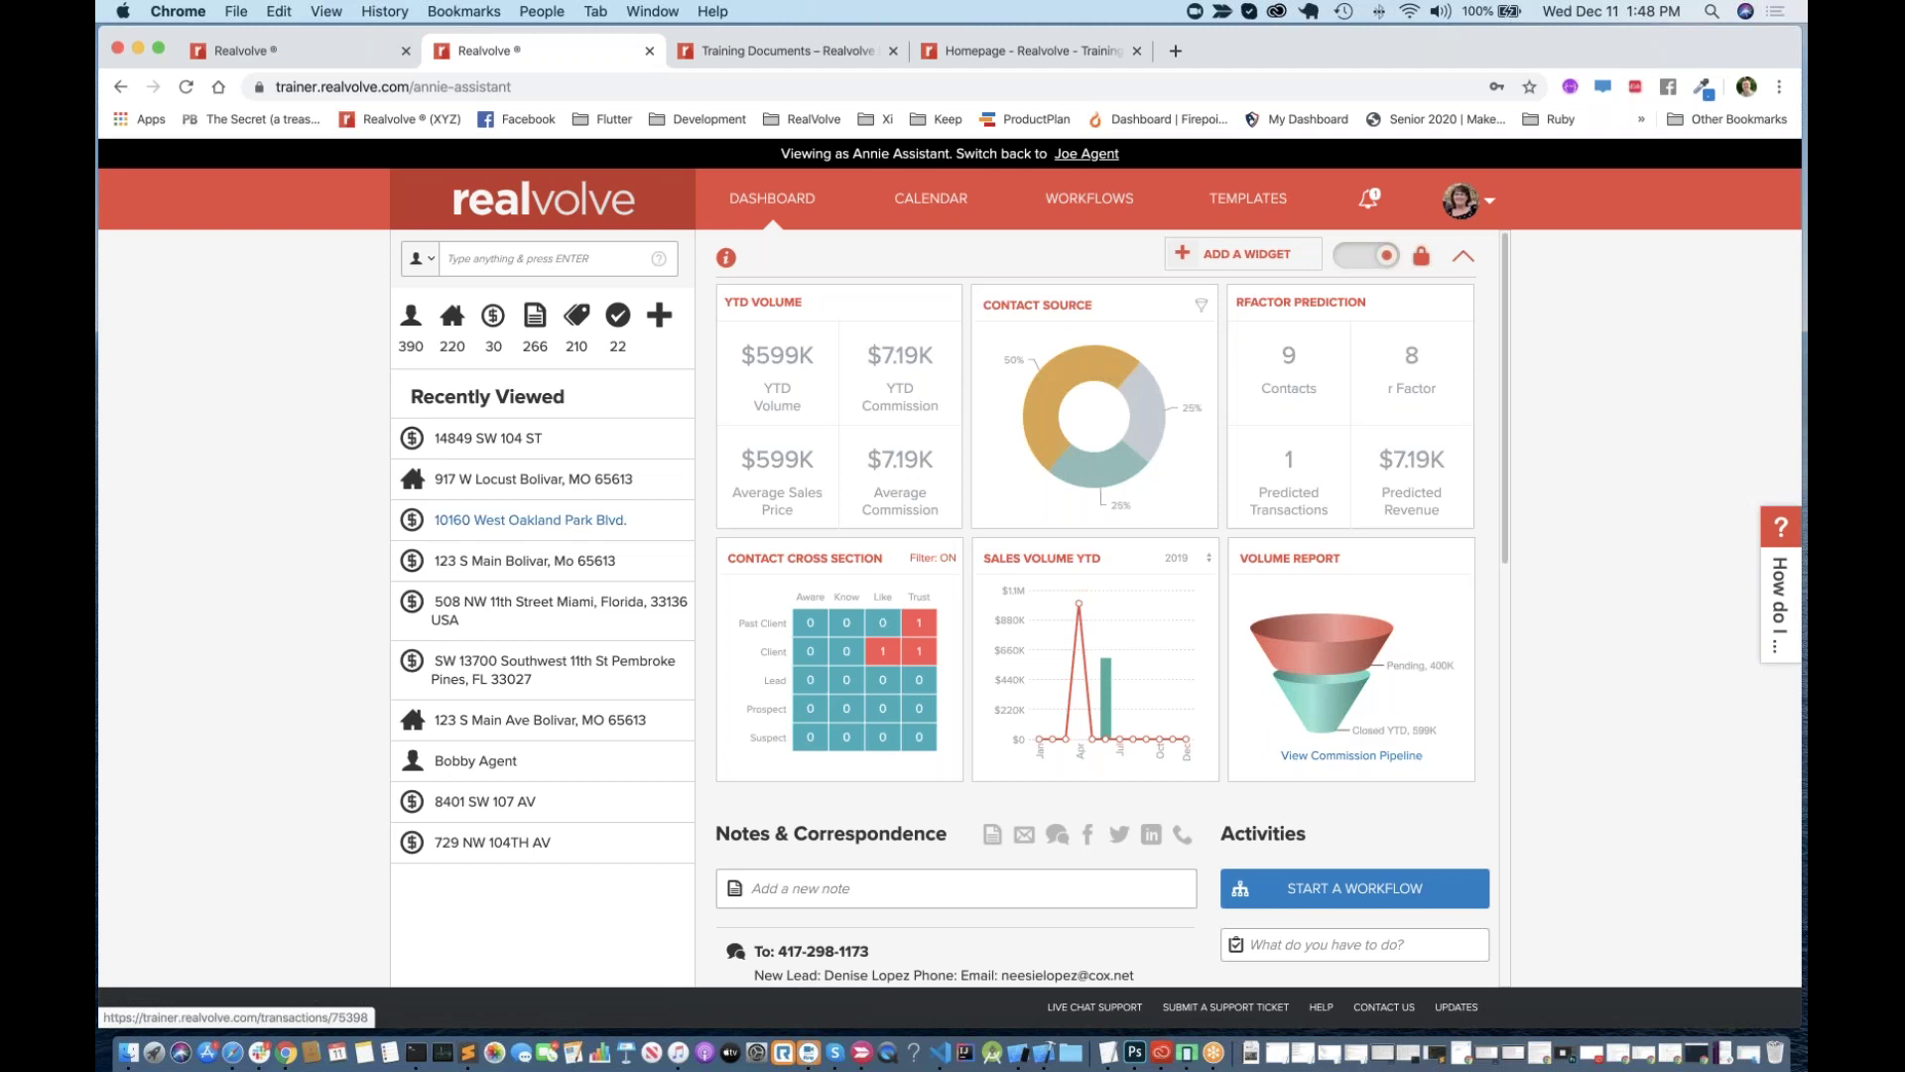
pyautogui.click(466, 520)
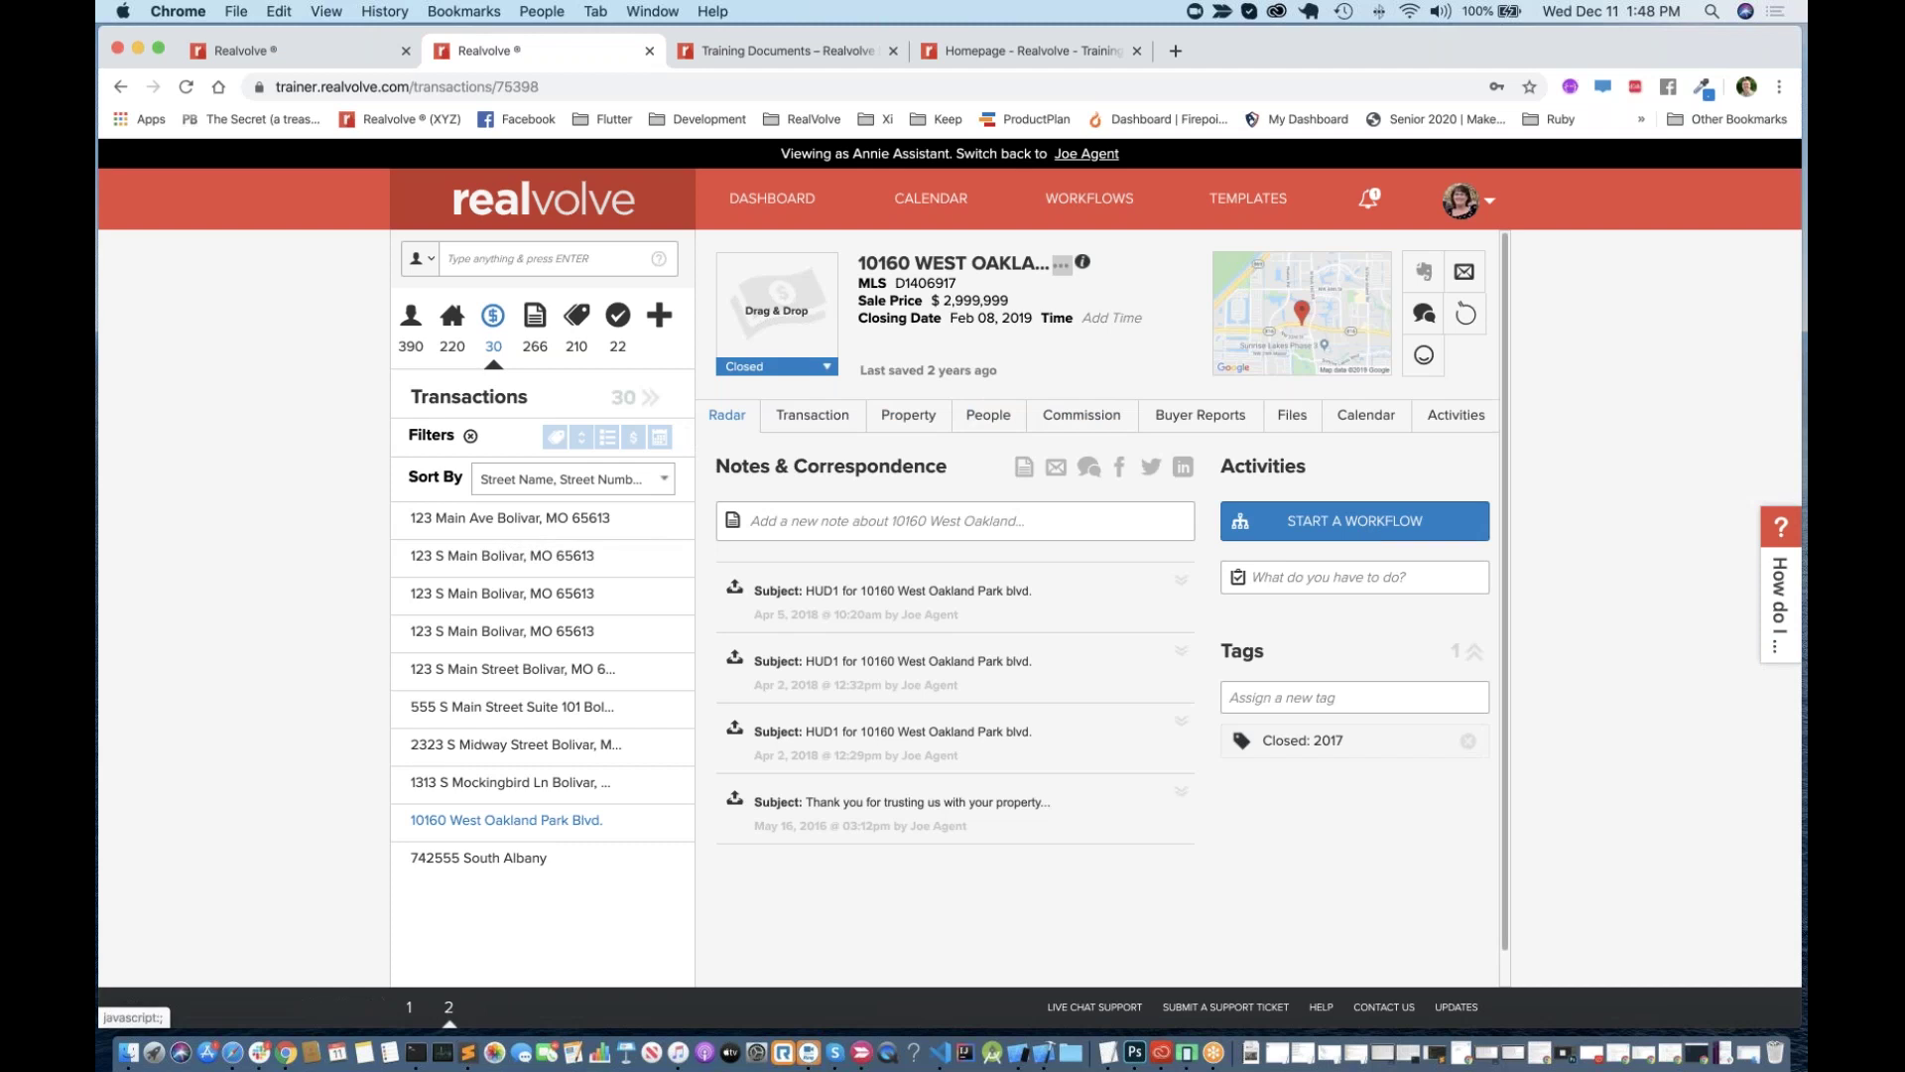
pyautogui.click(1456, 416)
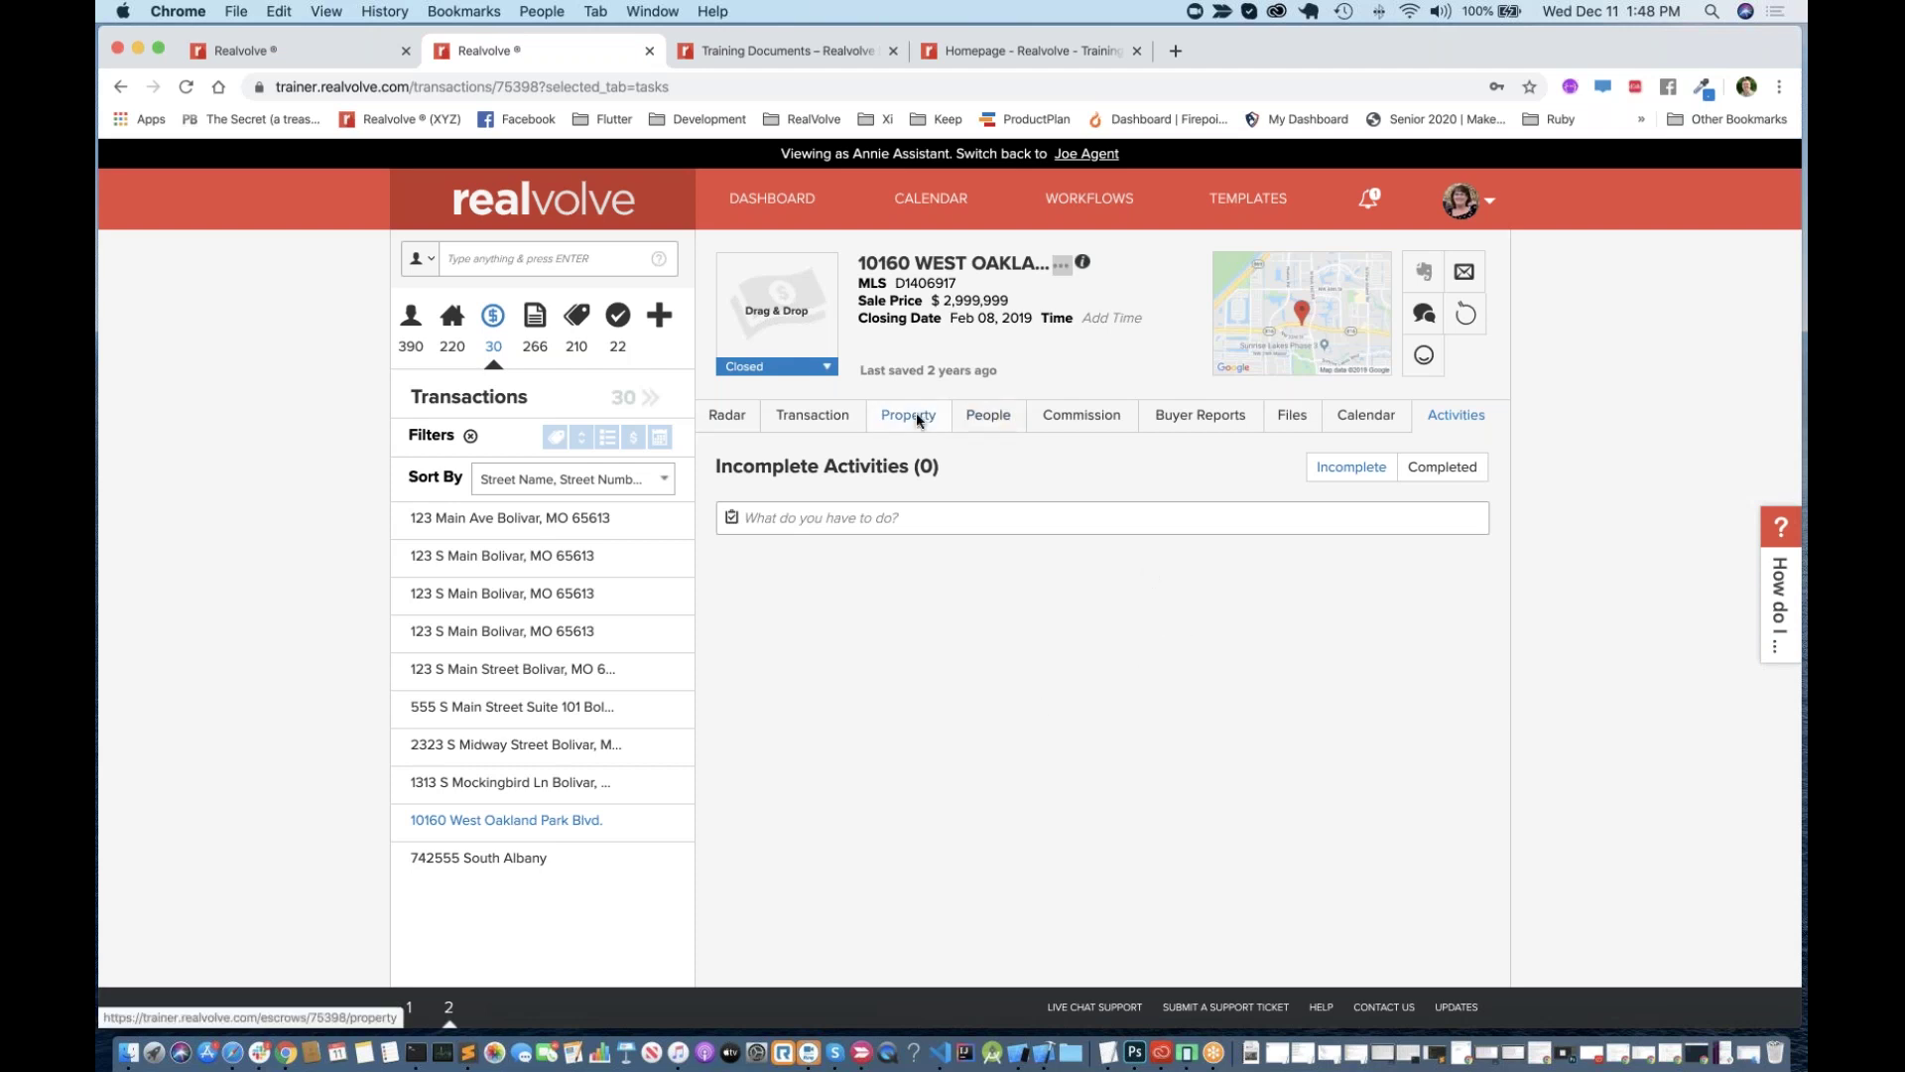
pyautogui.click(794, 417)
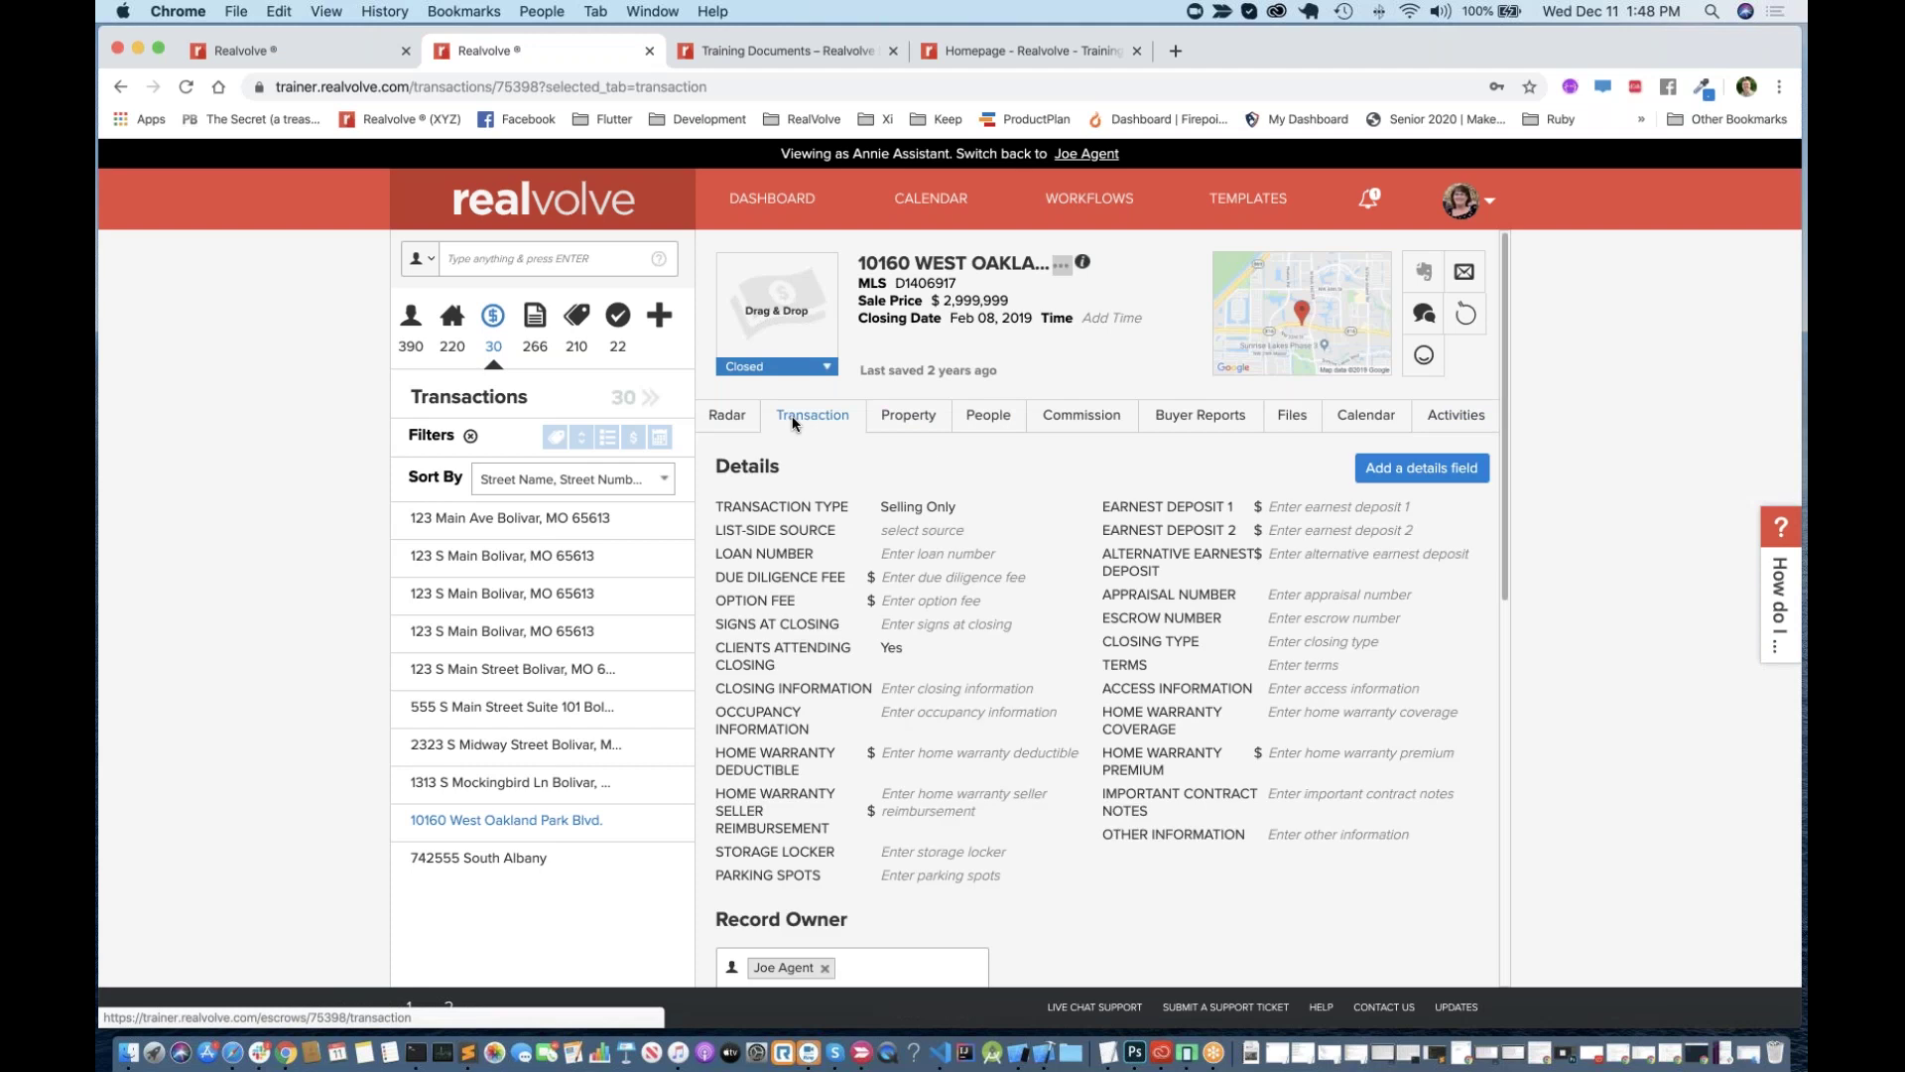
pyautogui.scroll(-5, 1059, 725)
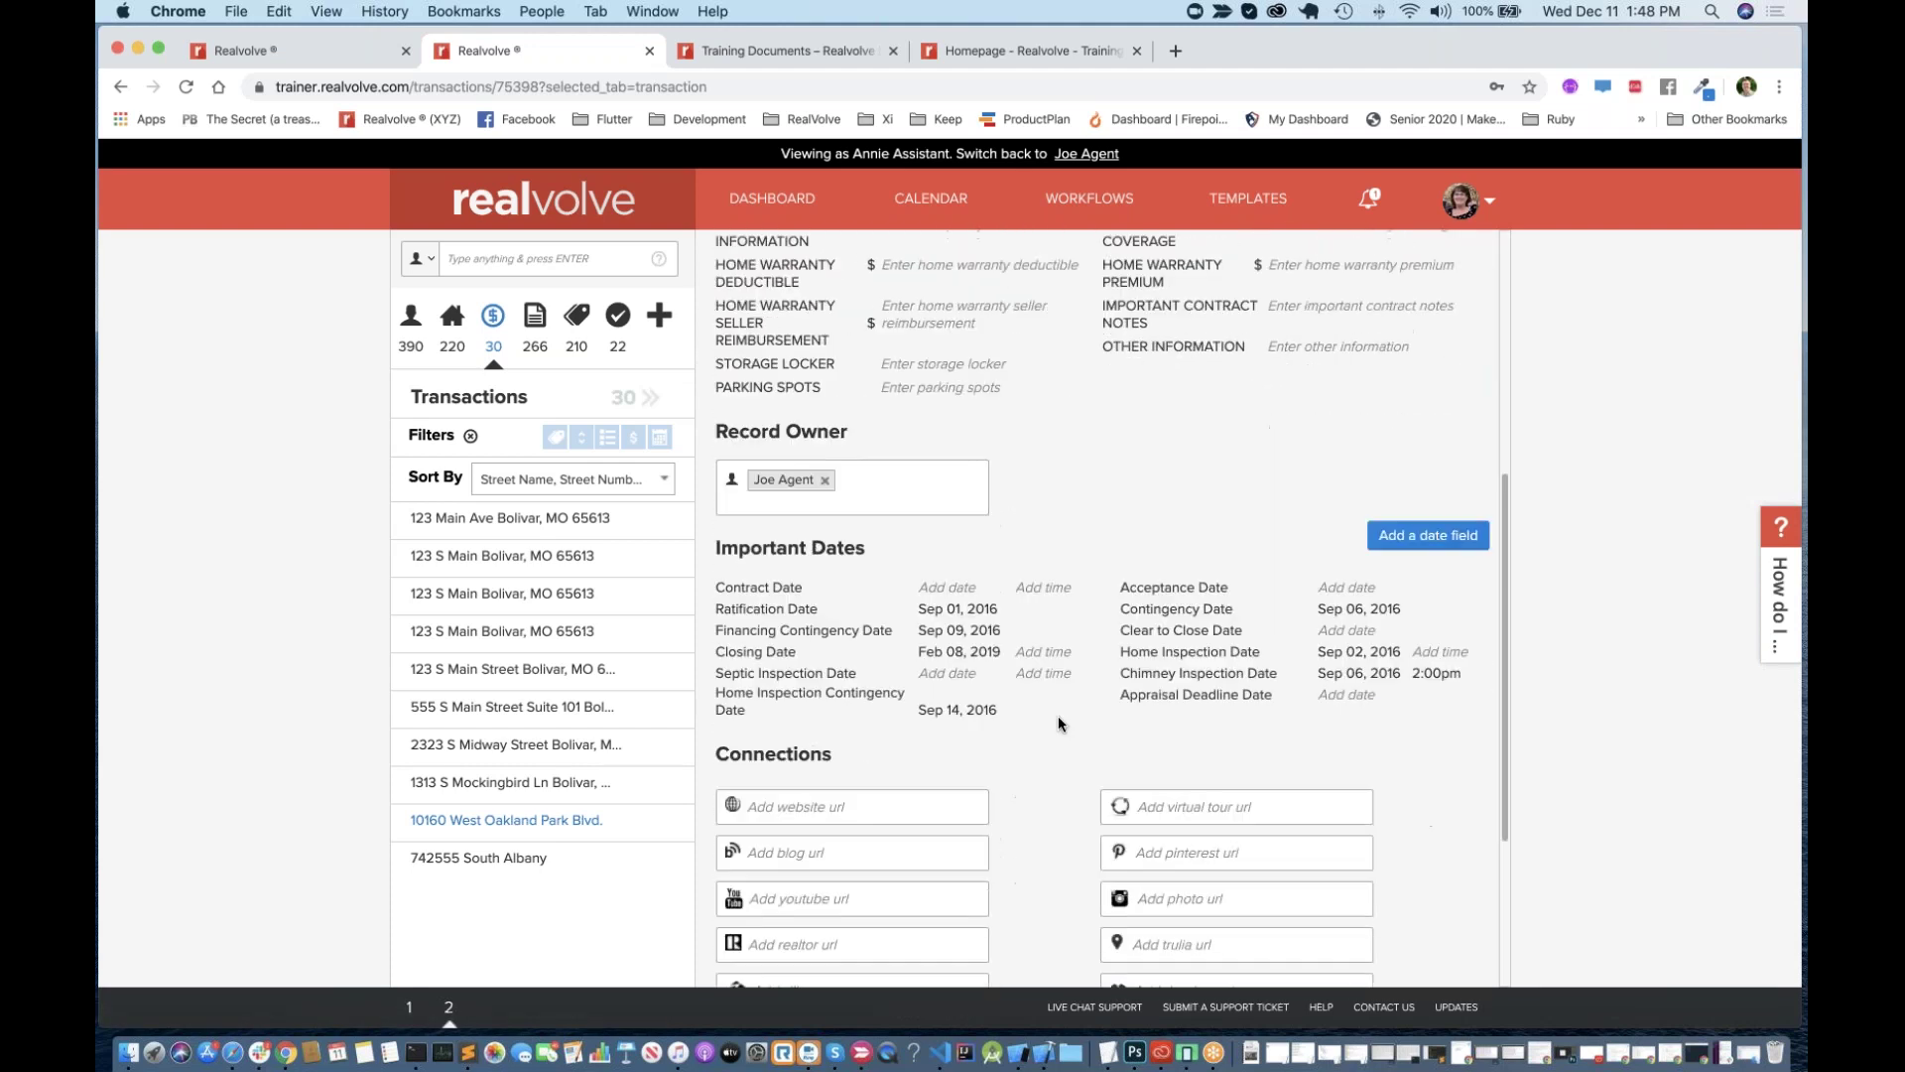
pyautogui.scroll(1, 1059, 724)
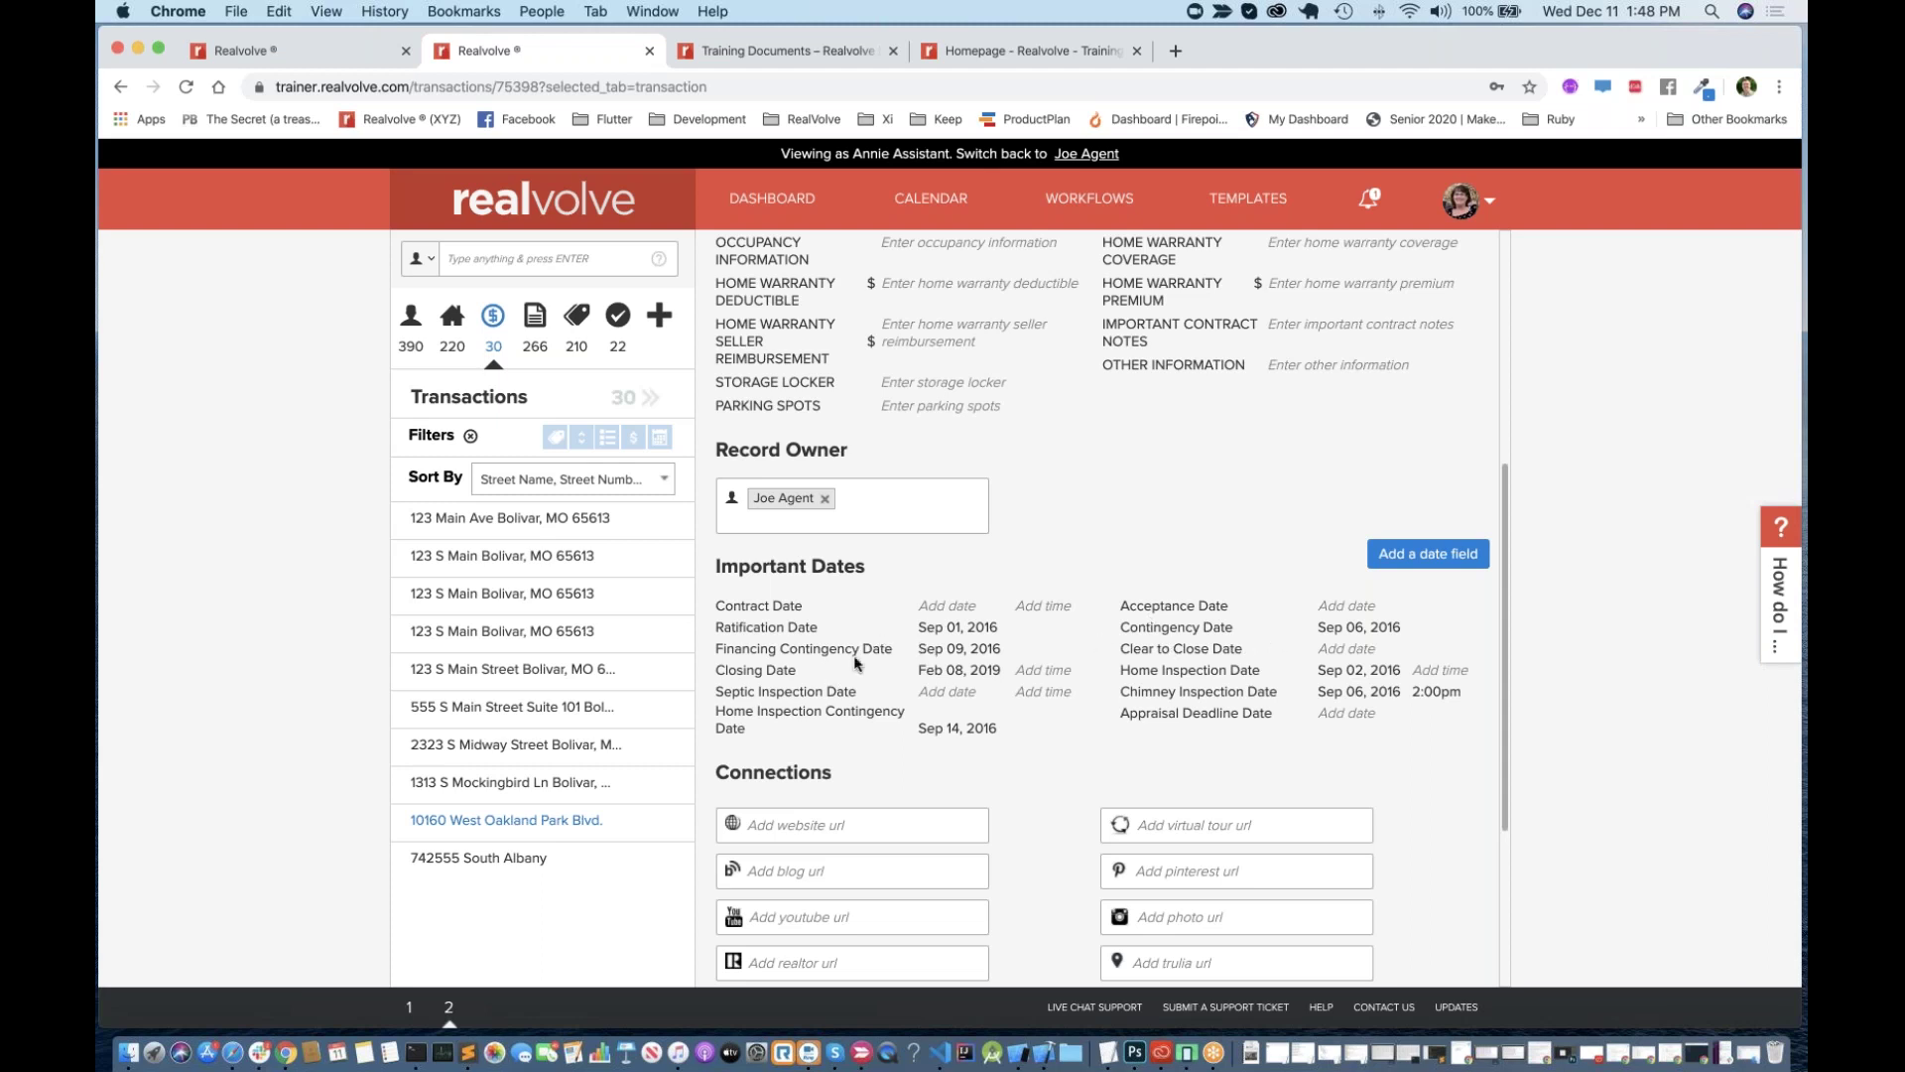
# Step: Change the Home Inspection Date to Dec 18, 2019, leaving the Closing Date unchanged
pyautogui.click(966, 674)
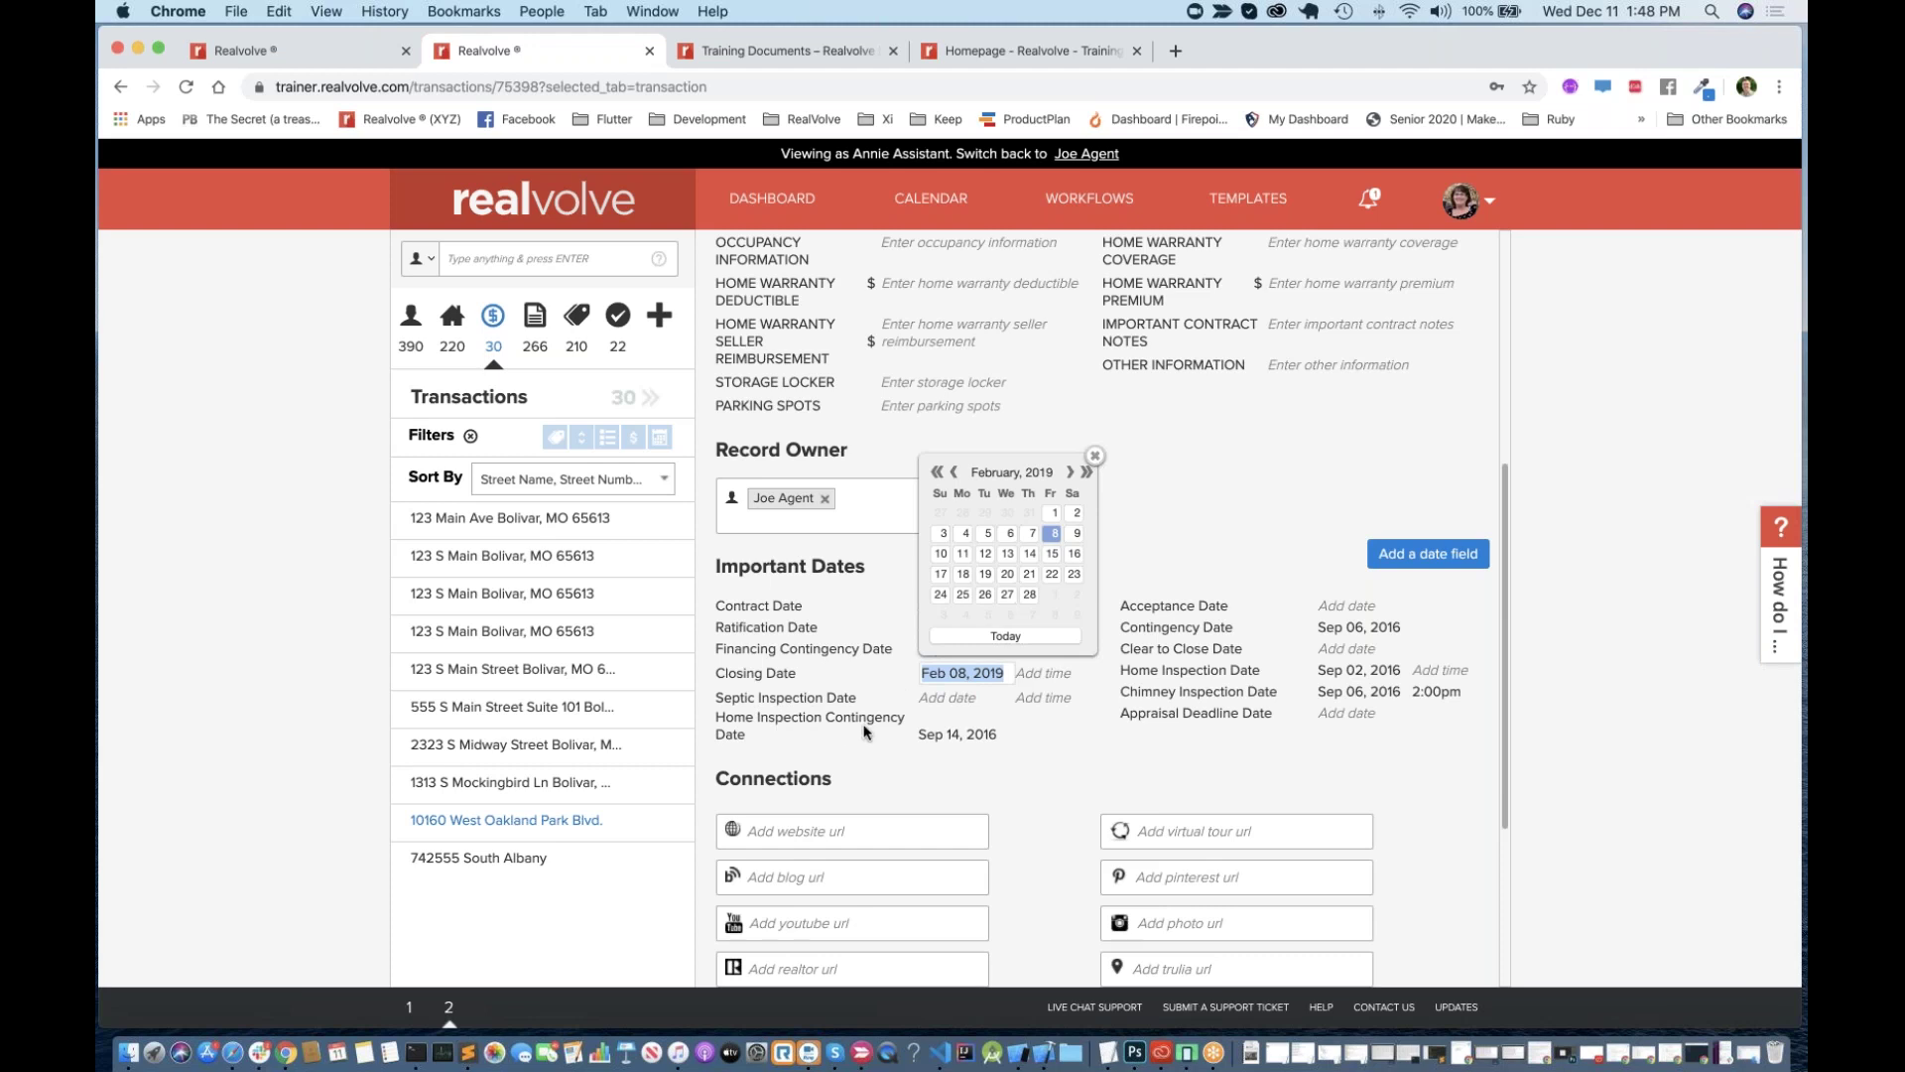
pyautogui.click(814, 718)
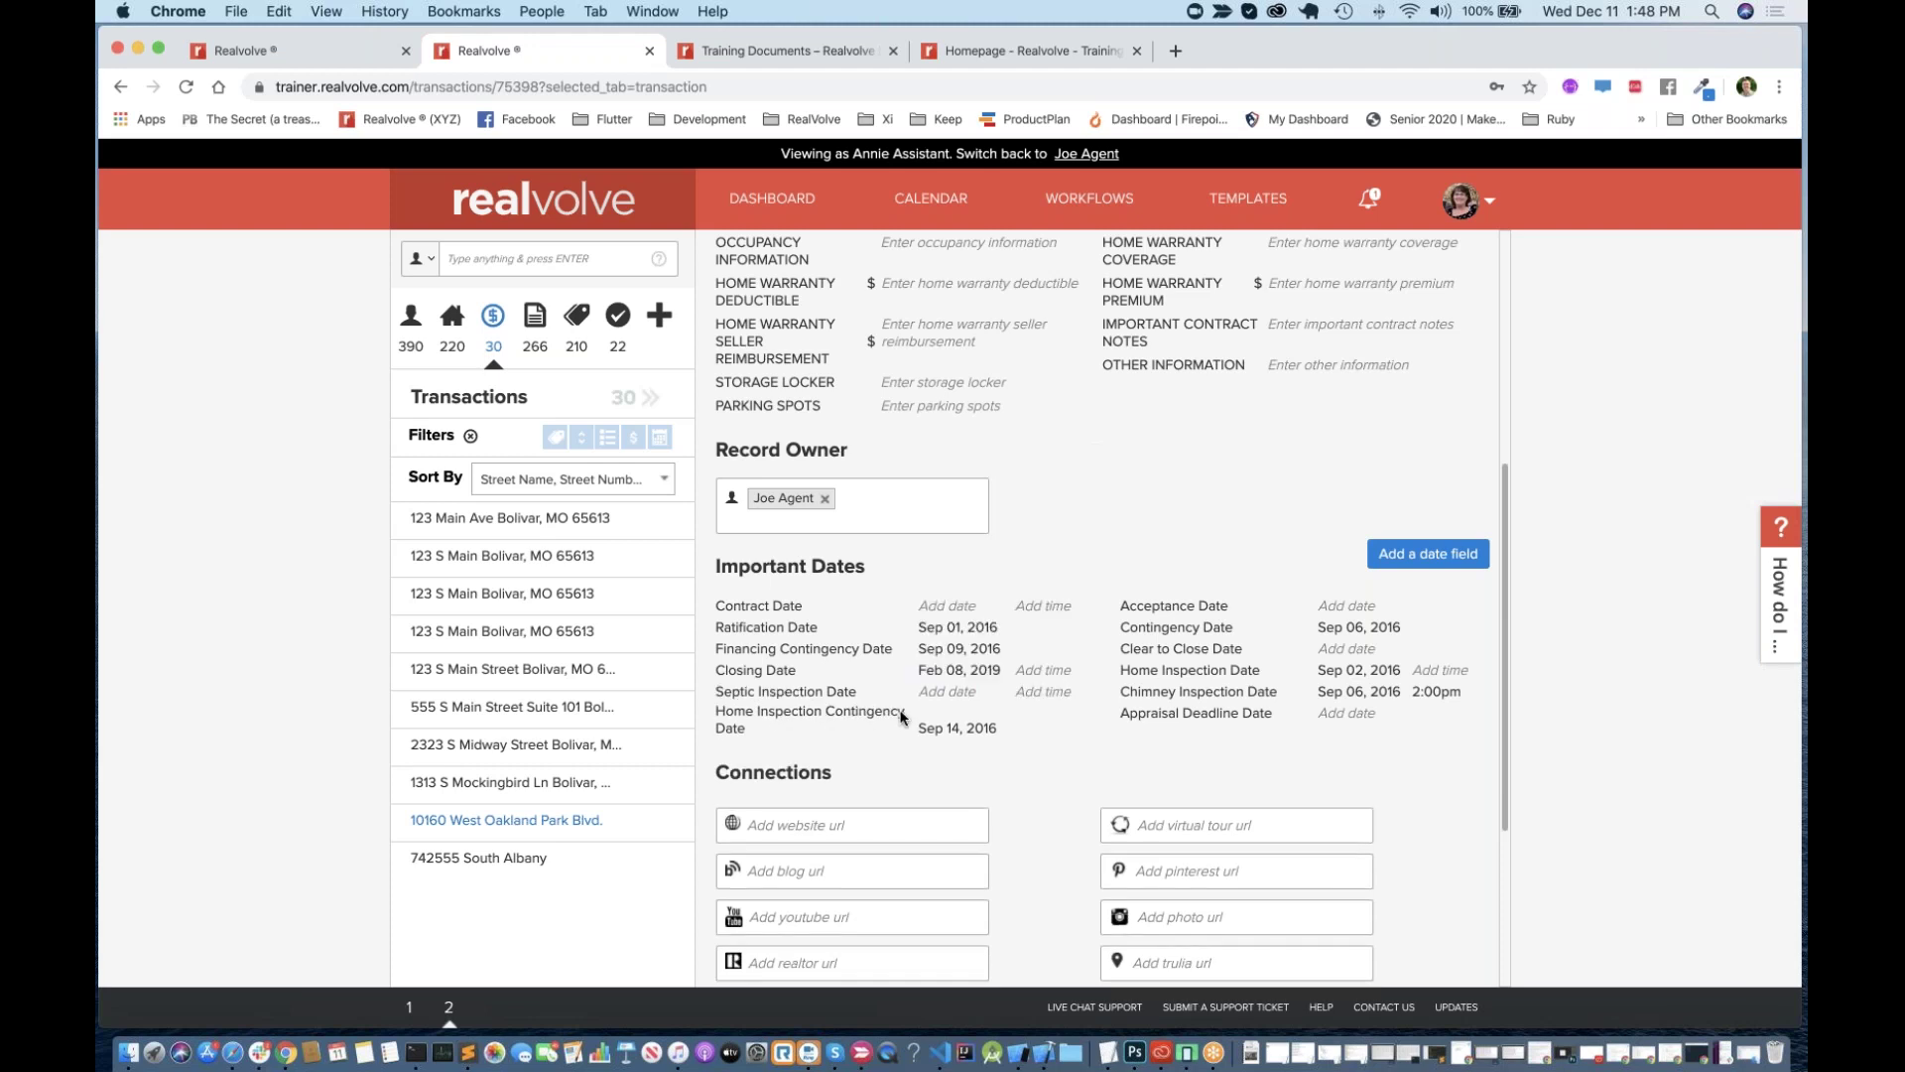
pyautogui.click(1351, 673)
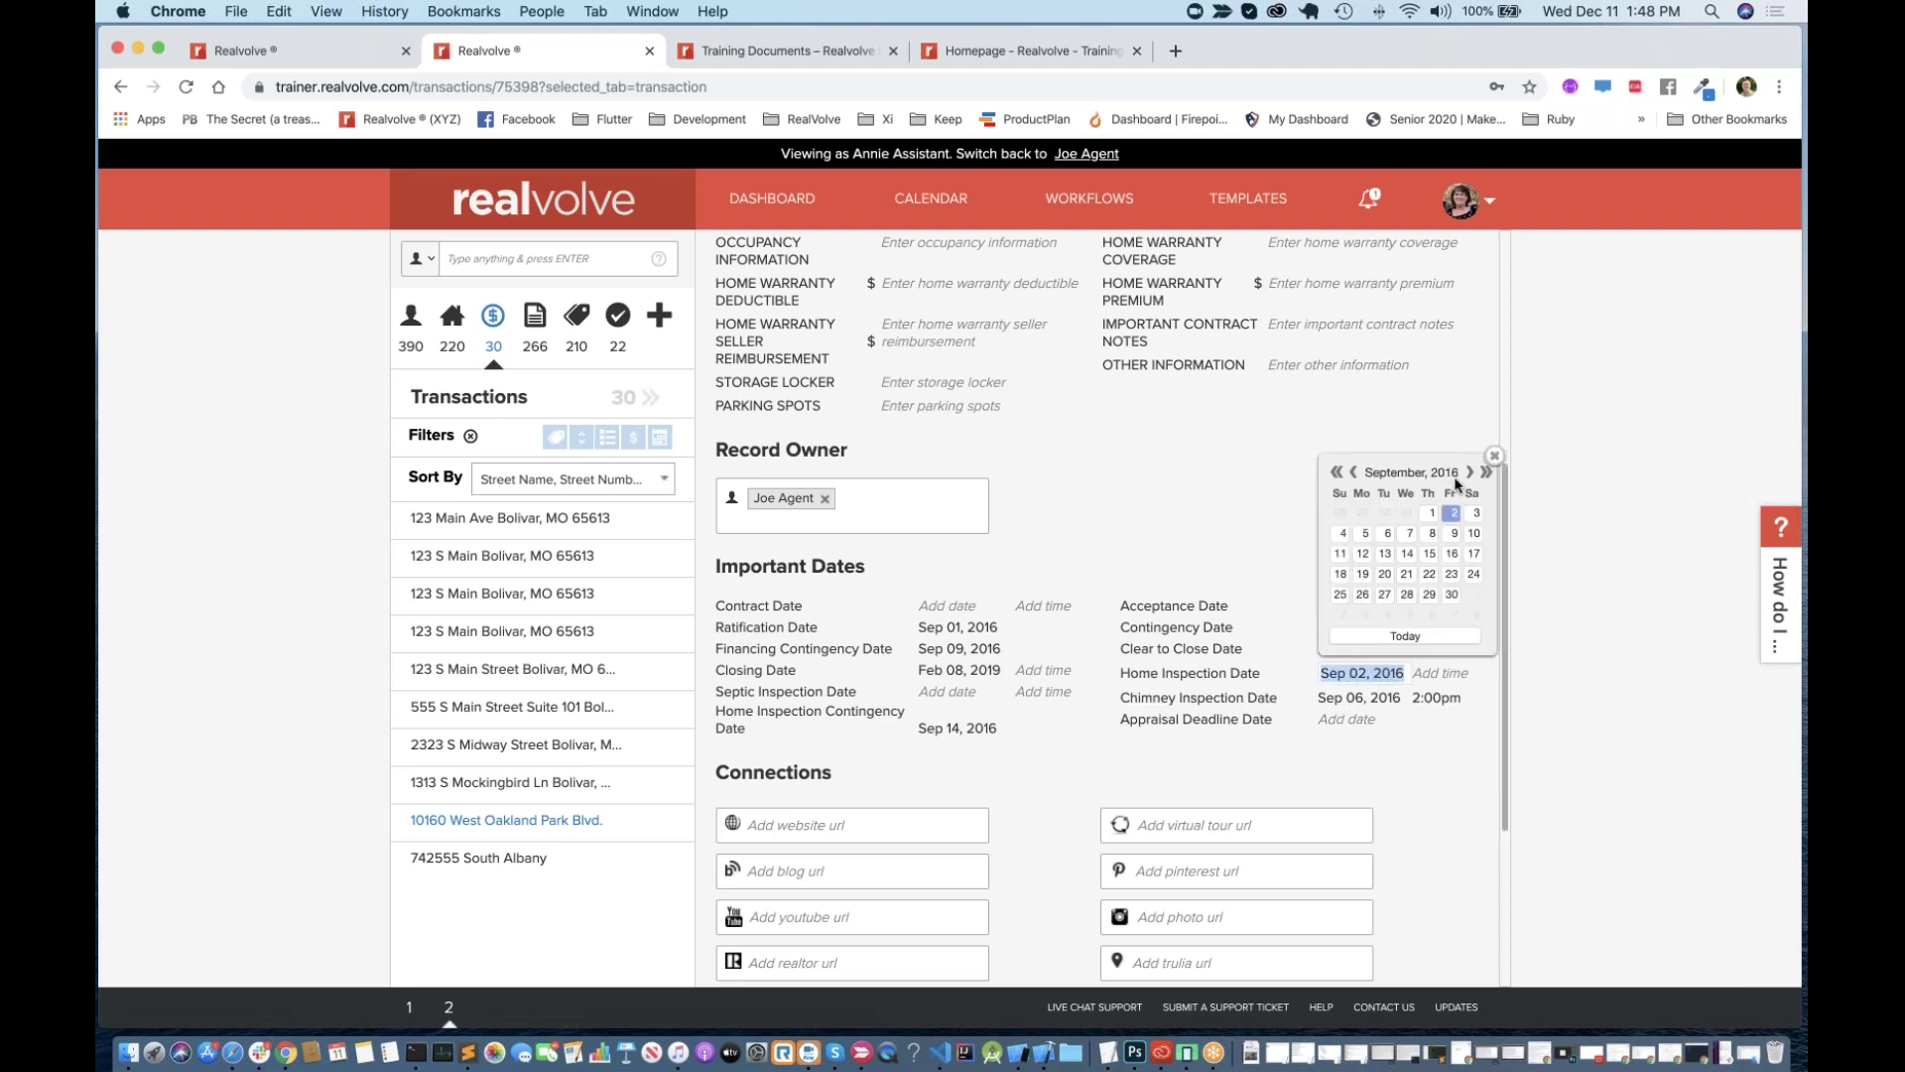
pyautogui.click(1416, 636)
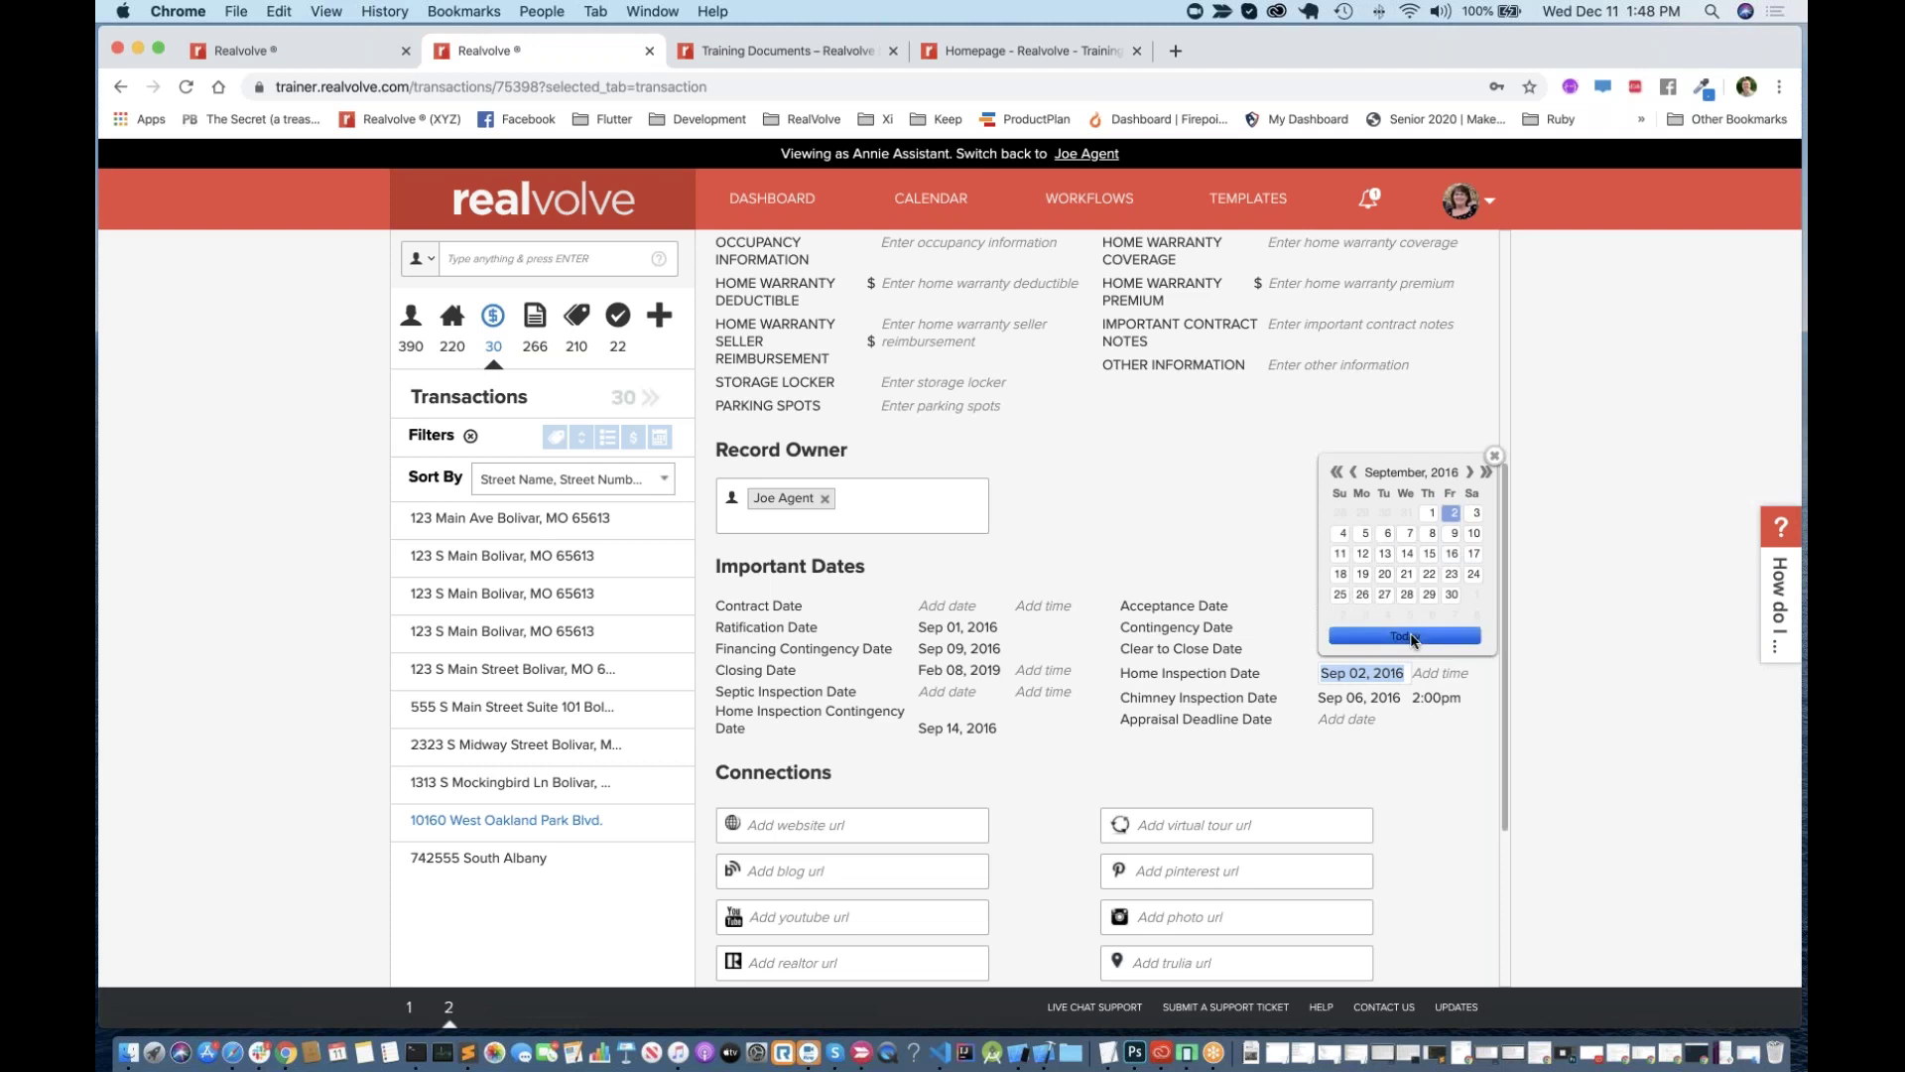
pyautogui.click(1339, 672)
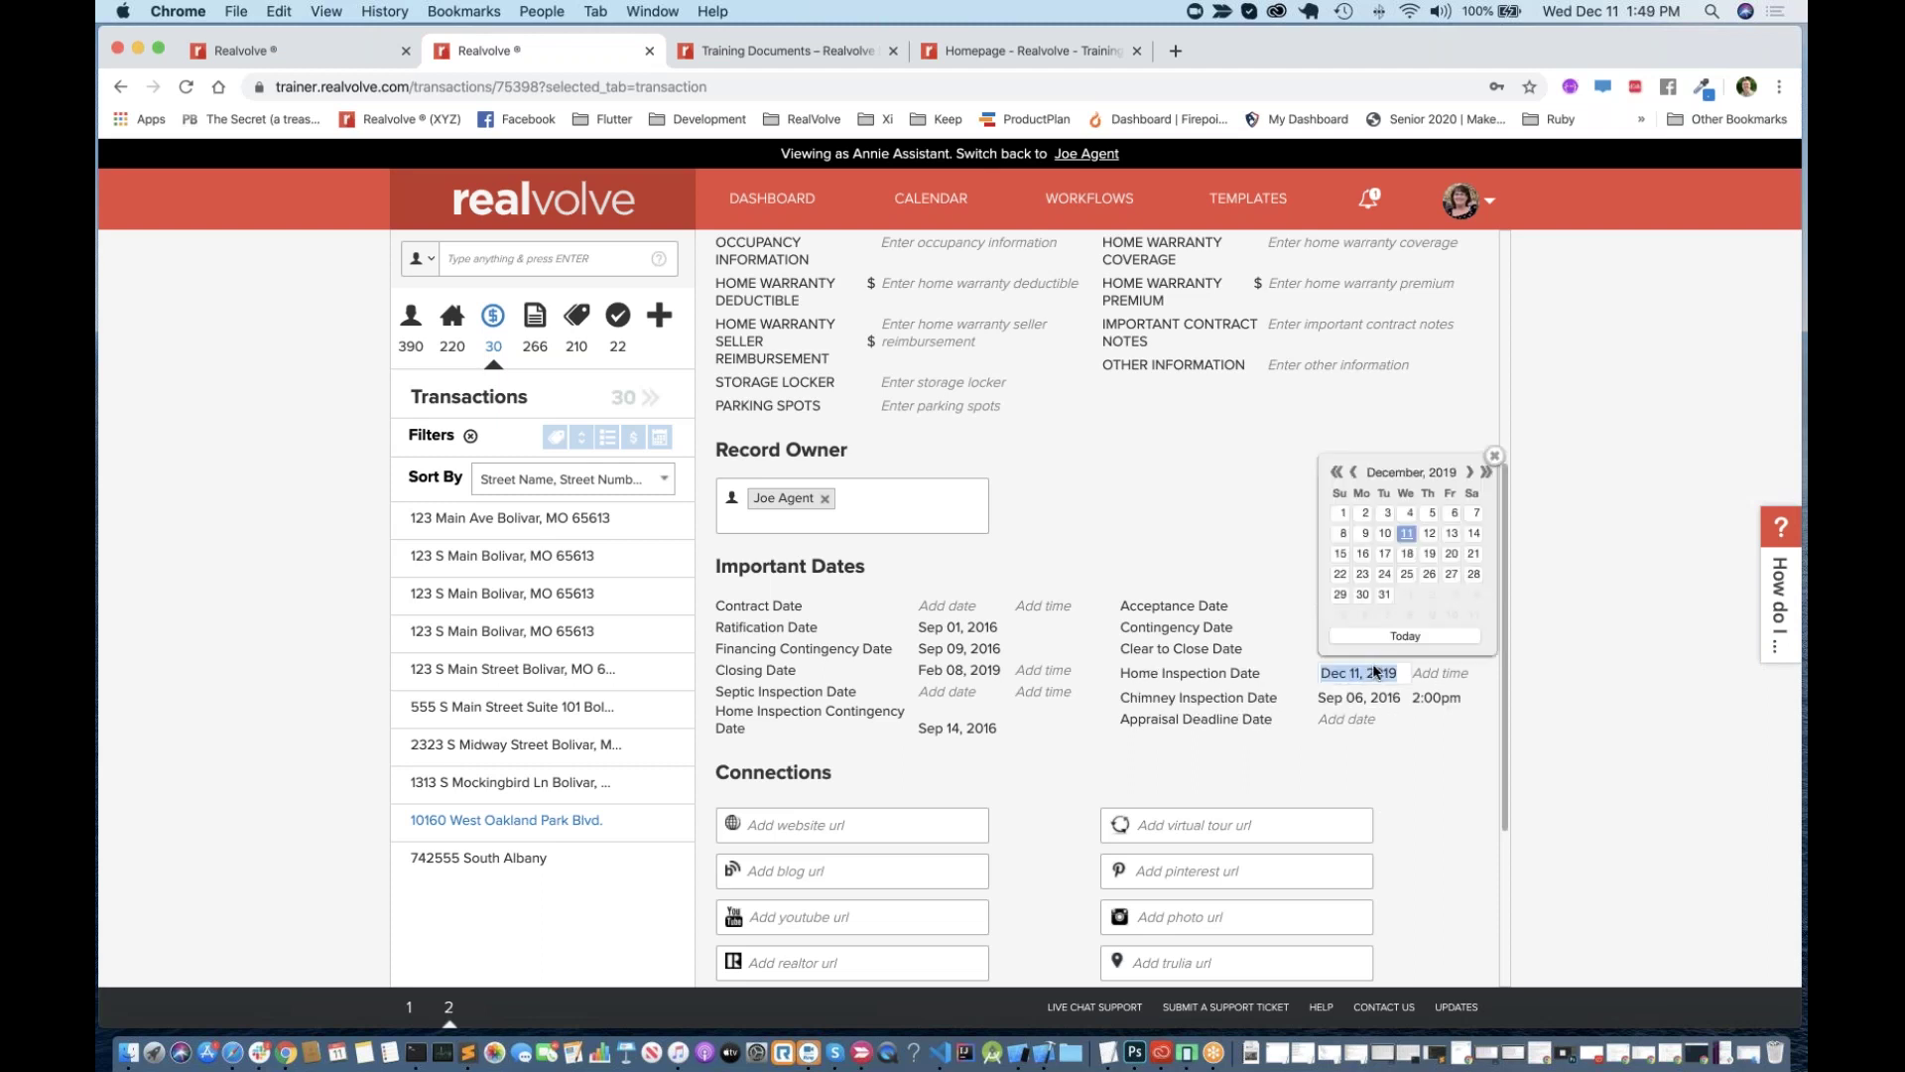
pyautogui.click(1385, 557)
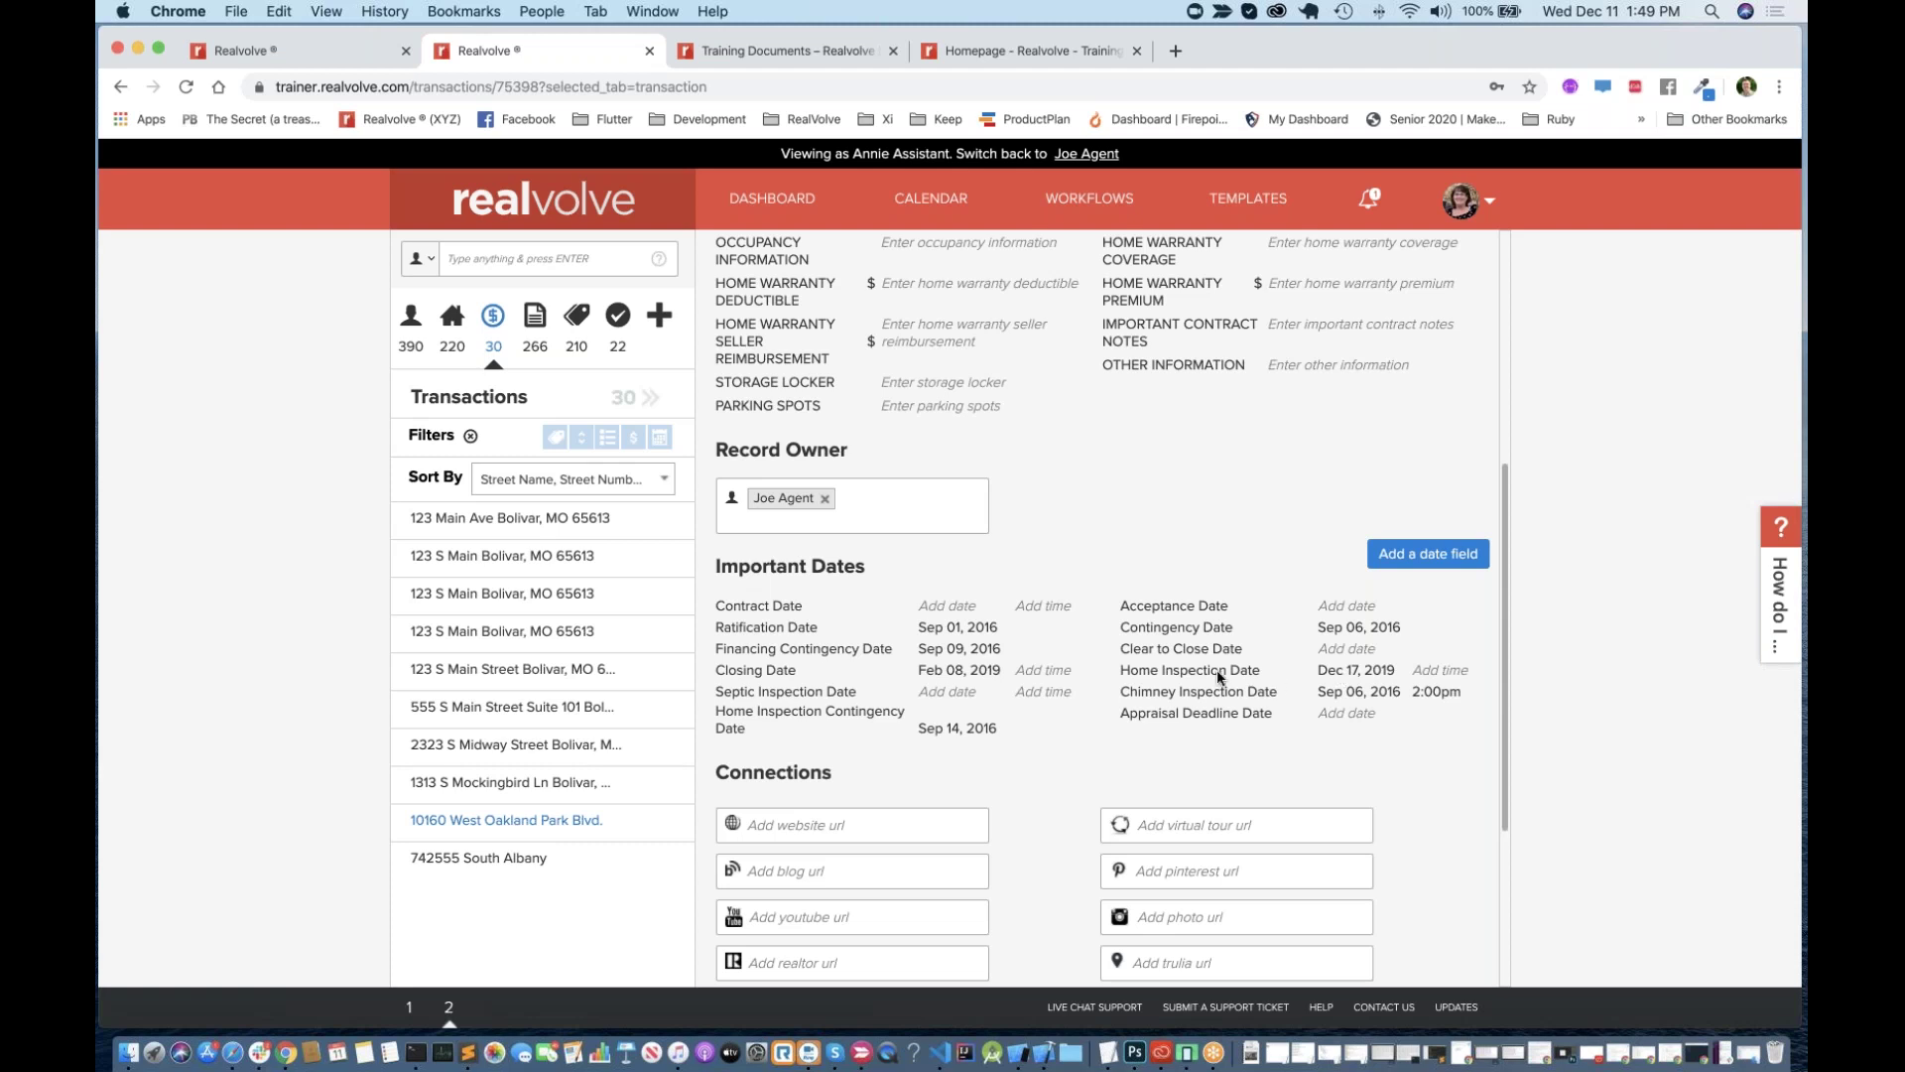
pyautogui.click(1356, 673)
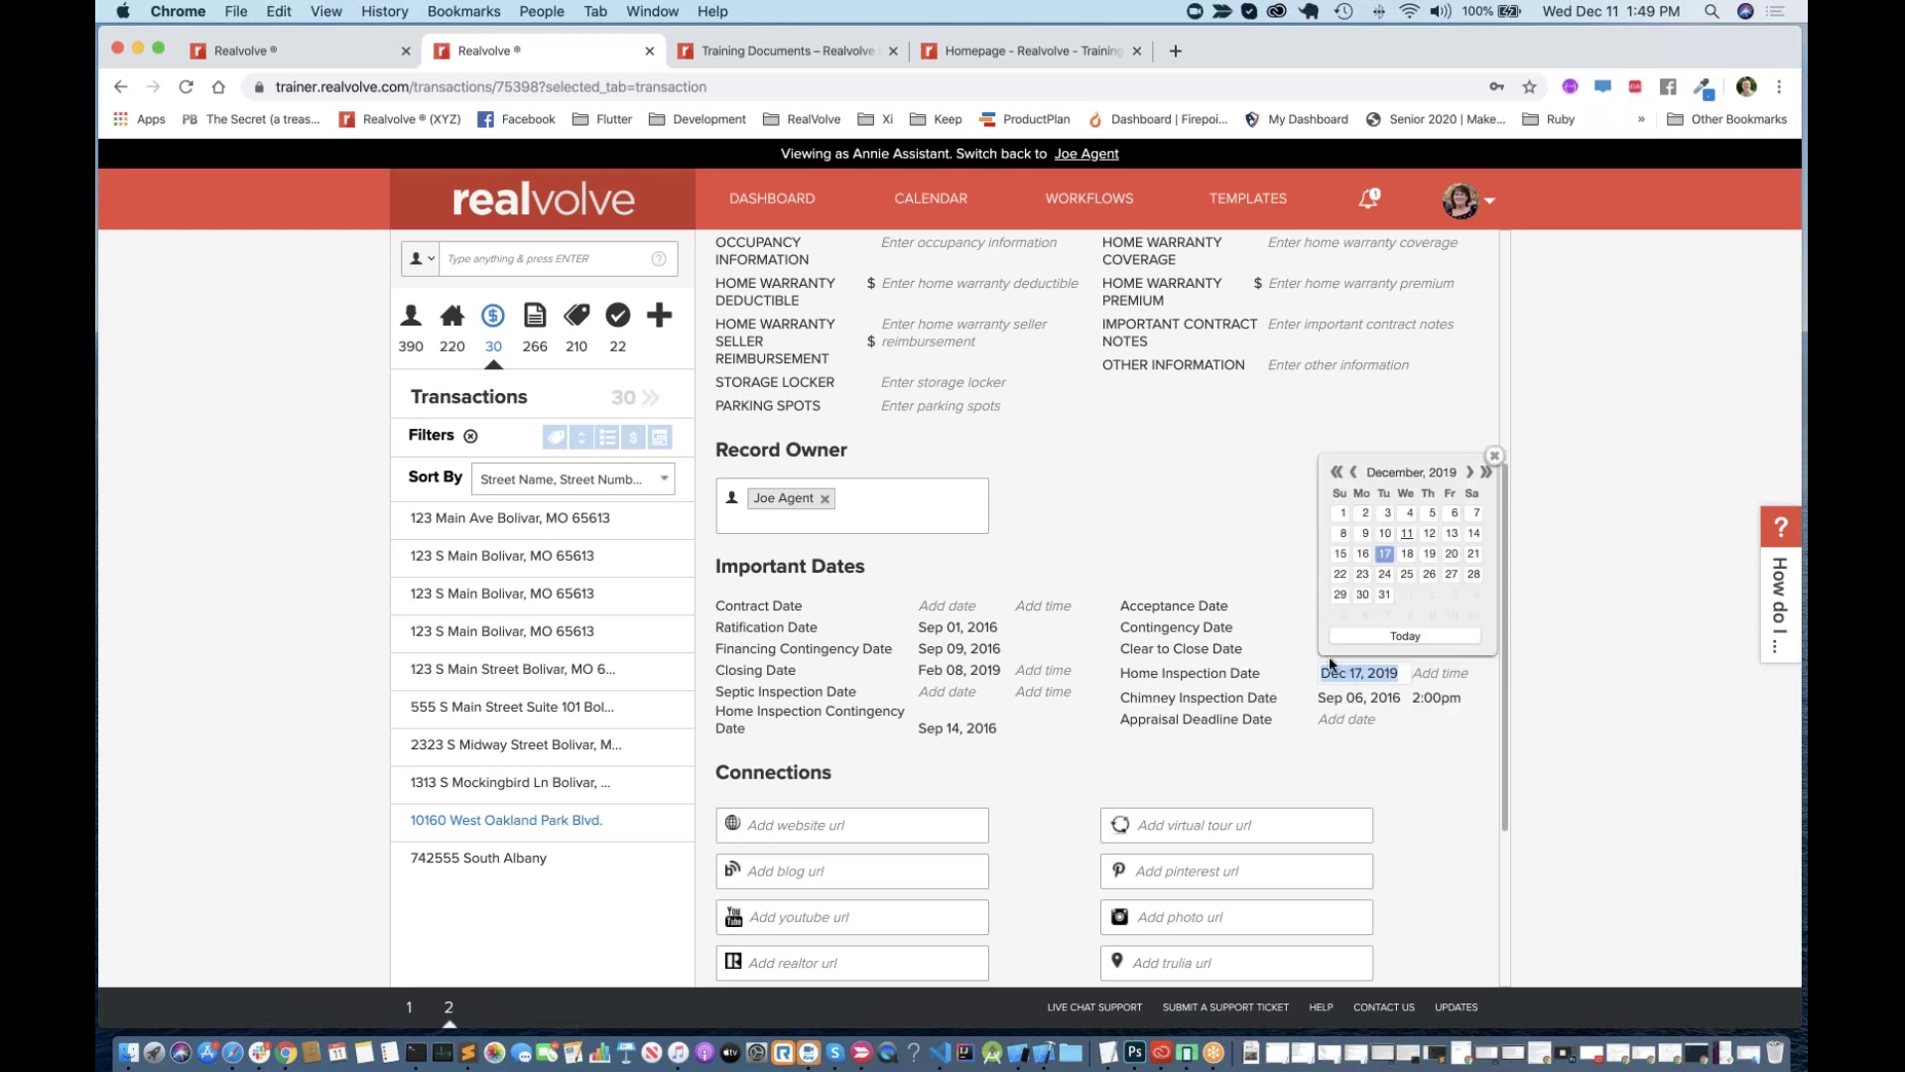
pyautogui.click(1407, 552)
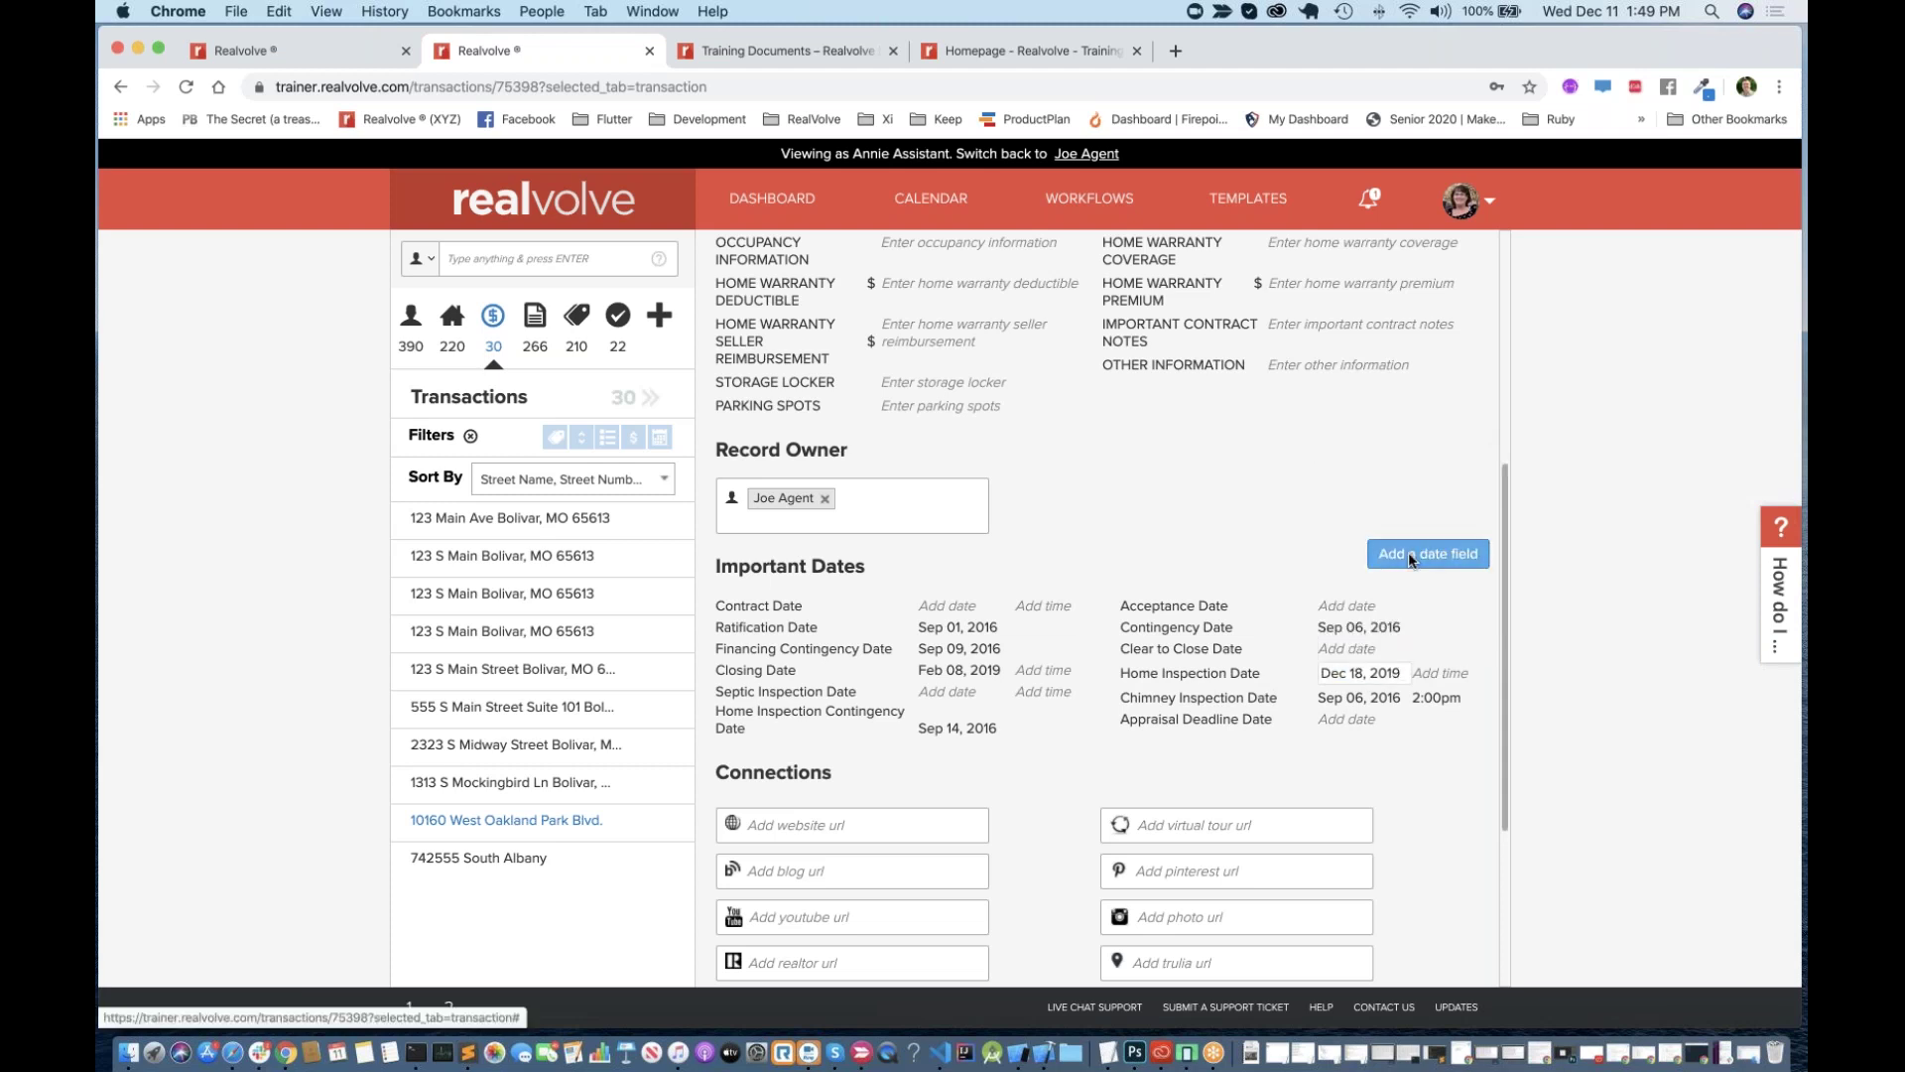
pyautogui.click(1266, 549)
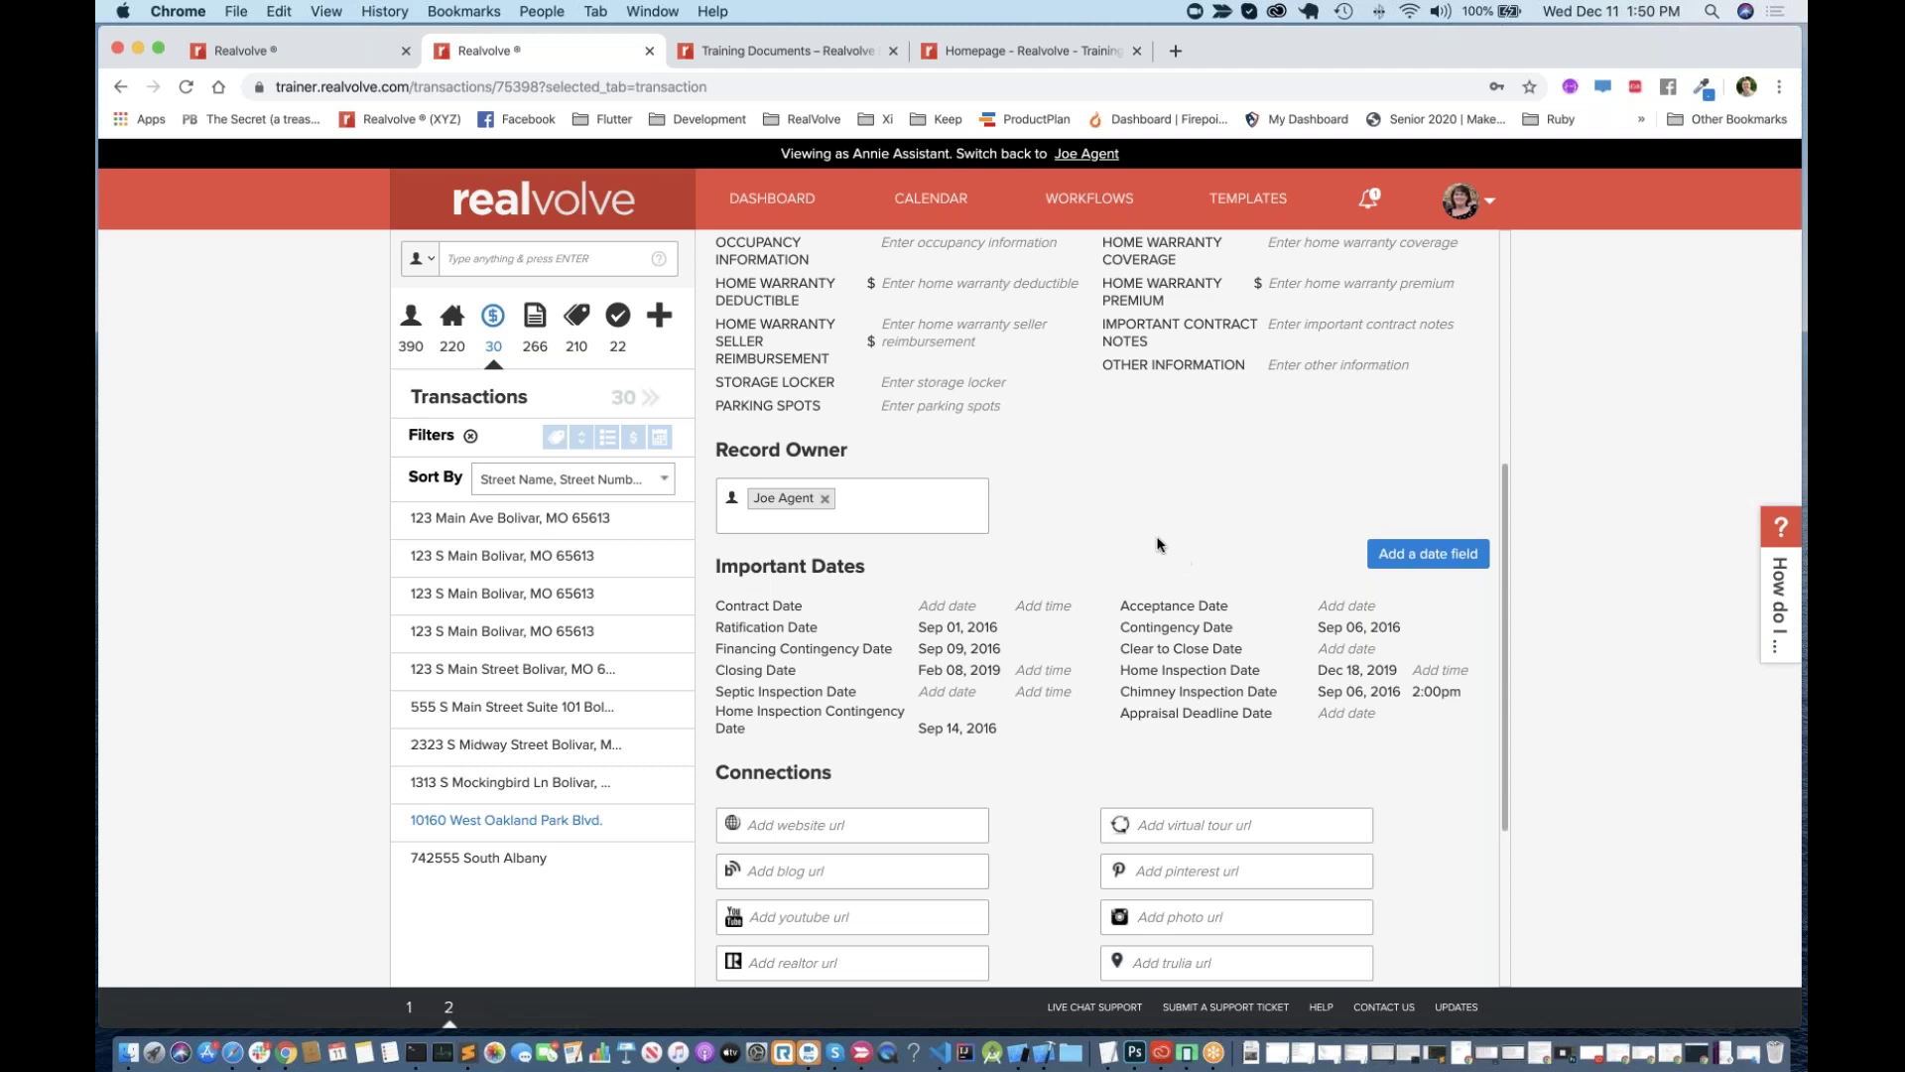
# Step: Return to the assistant dashboard with its YTD volume and contact source widgets
pyautogui.click(775, 190)
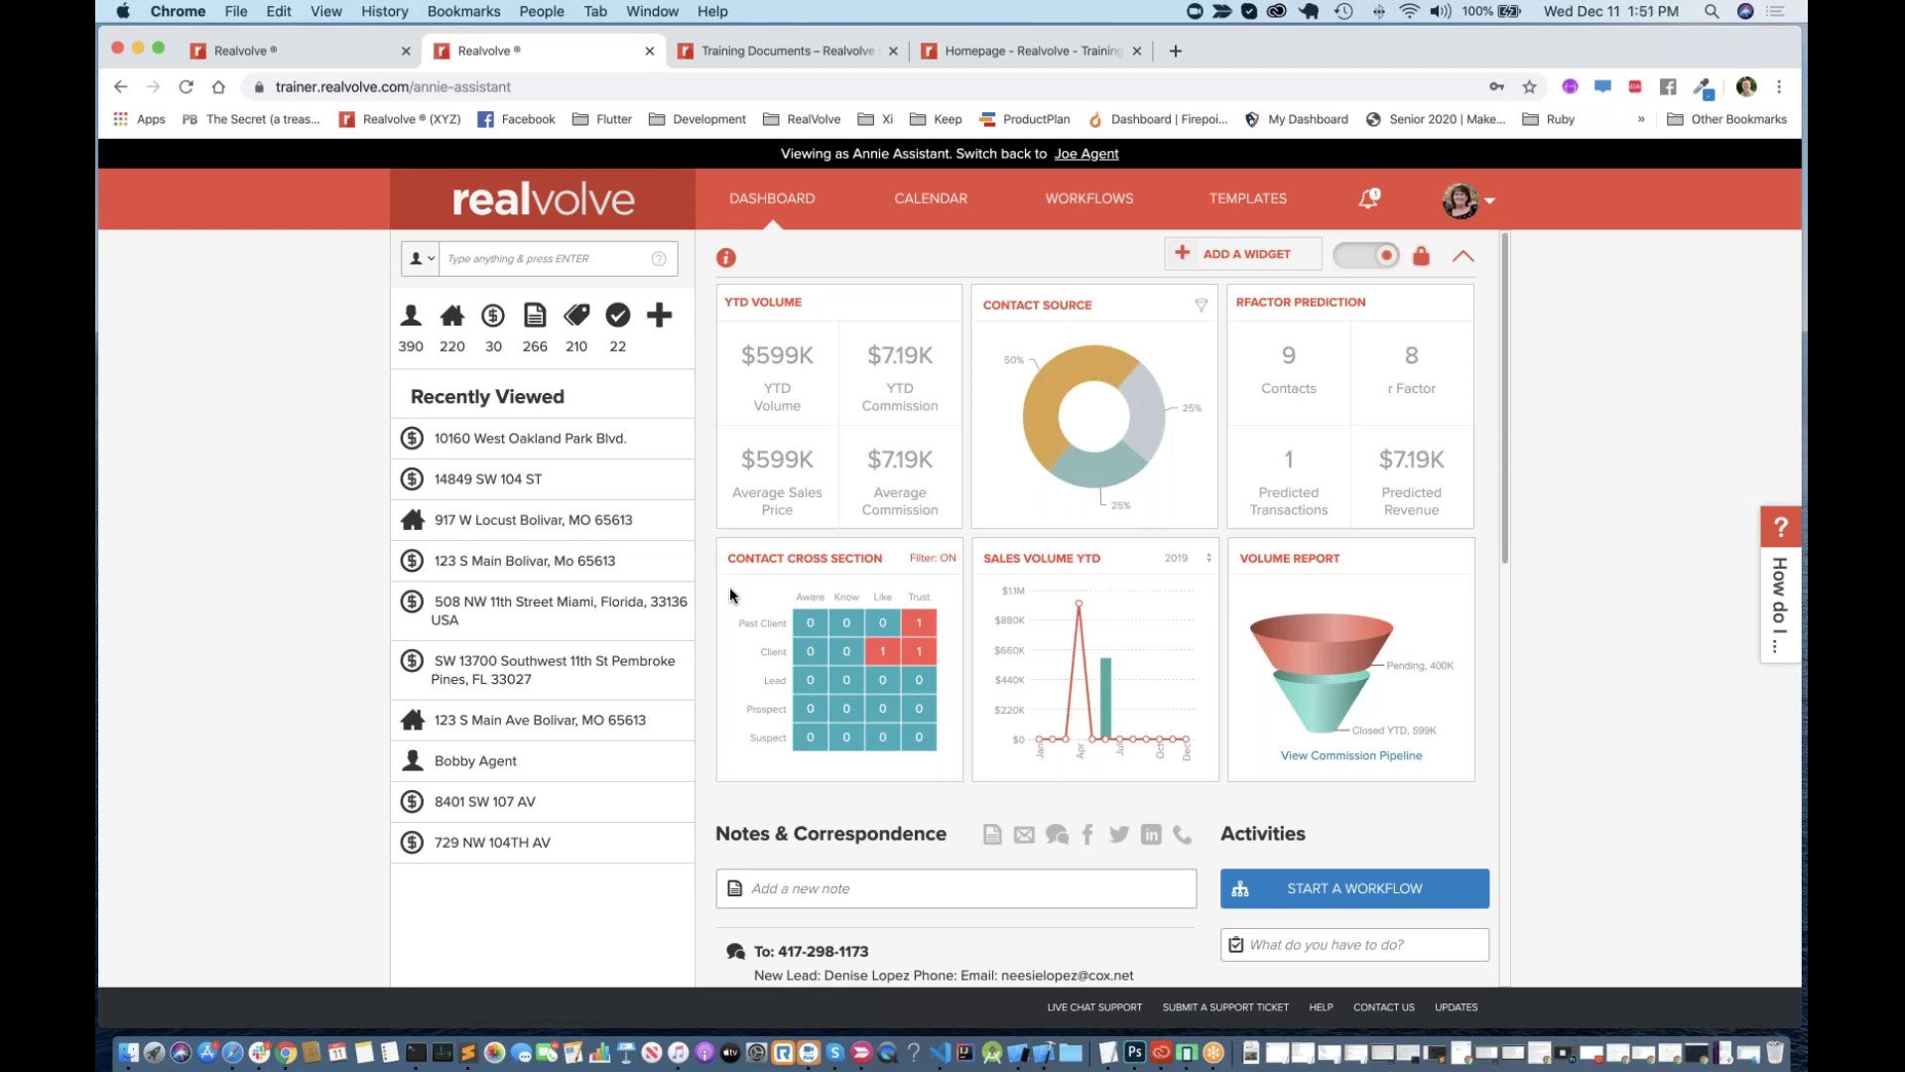
pyautogui.moveTo(810, 745)
pyautogui.moveTo(832, 681)
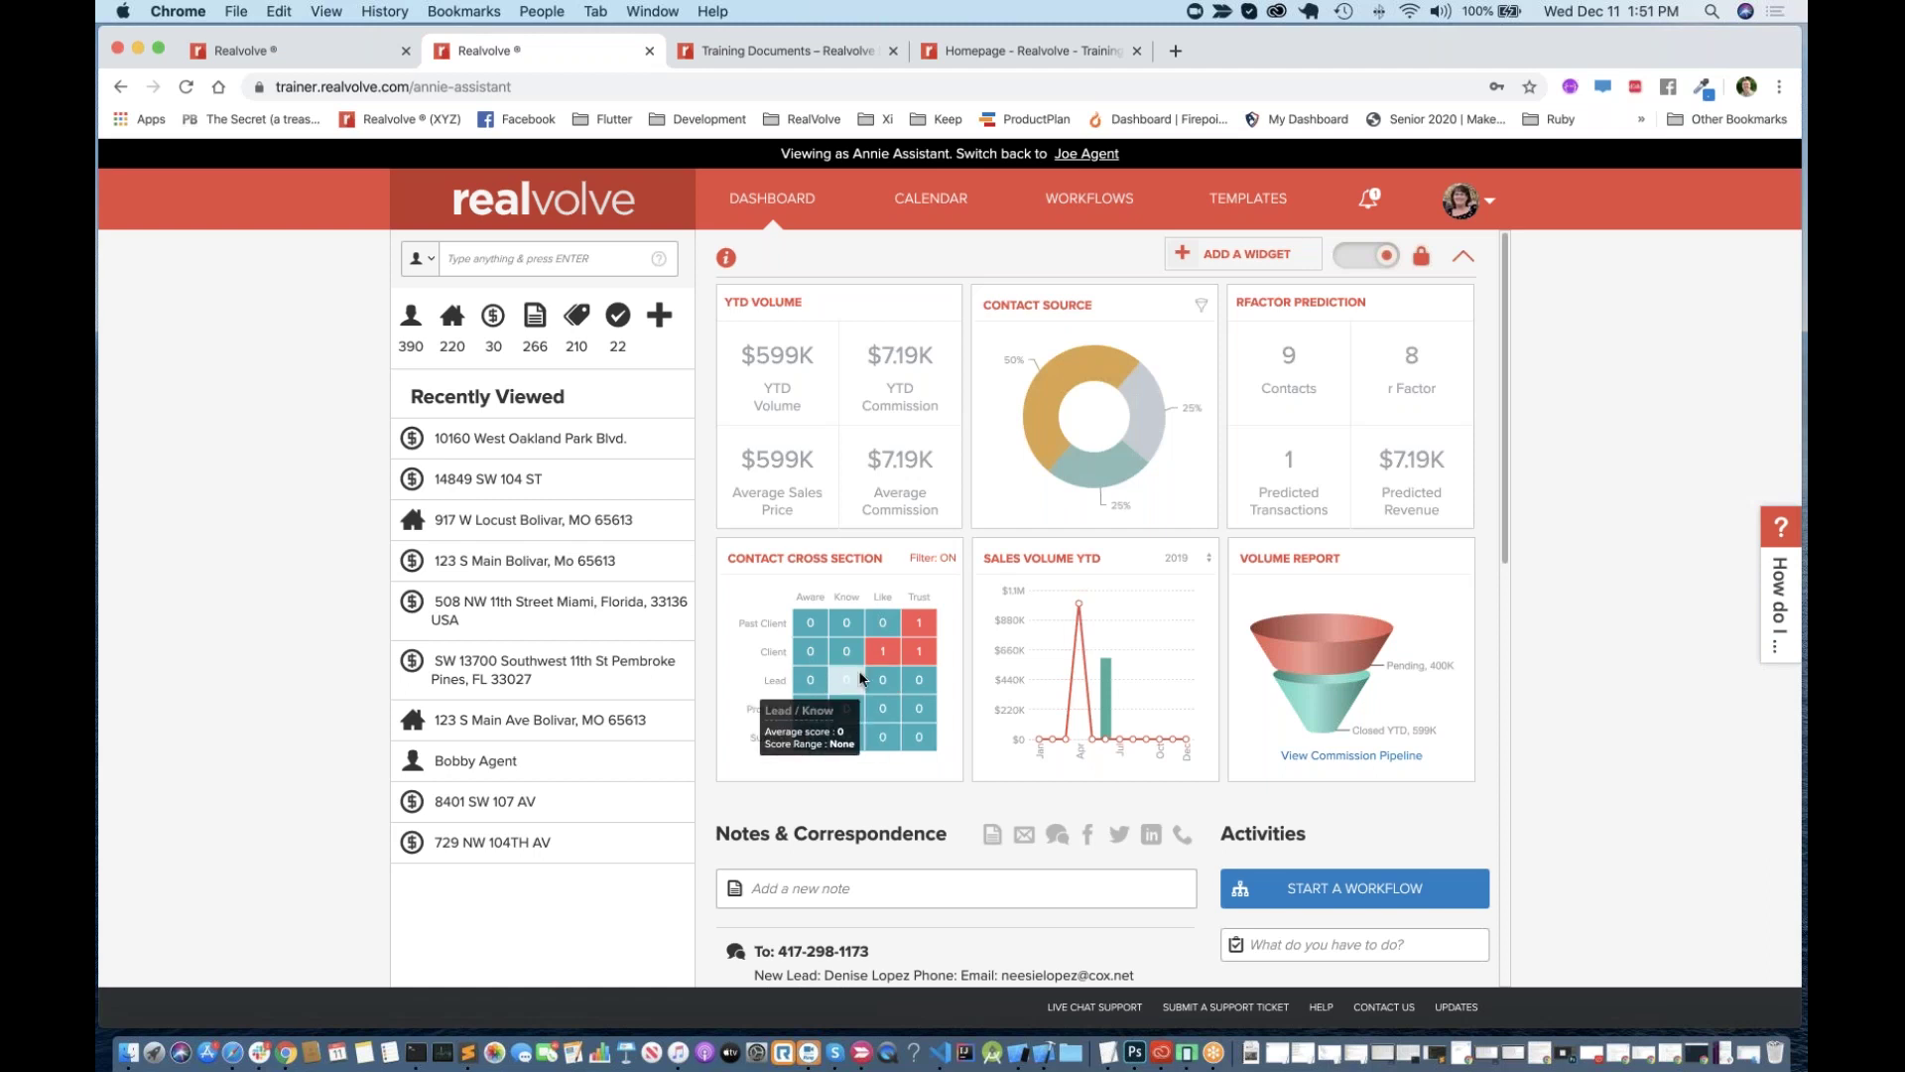
pyautogui.moveTo(883, 655)
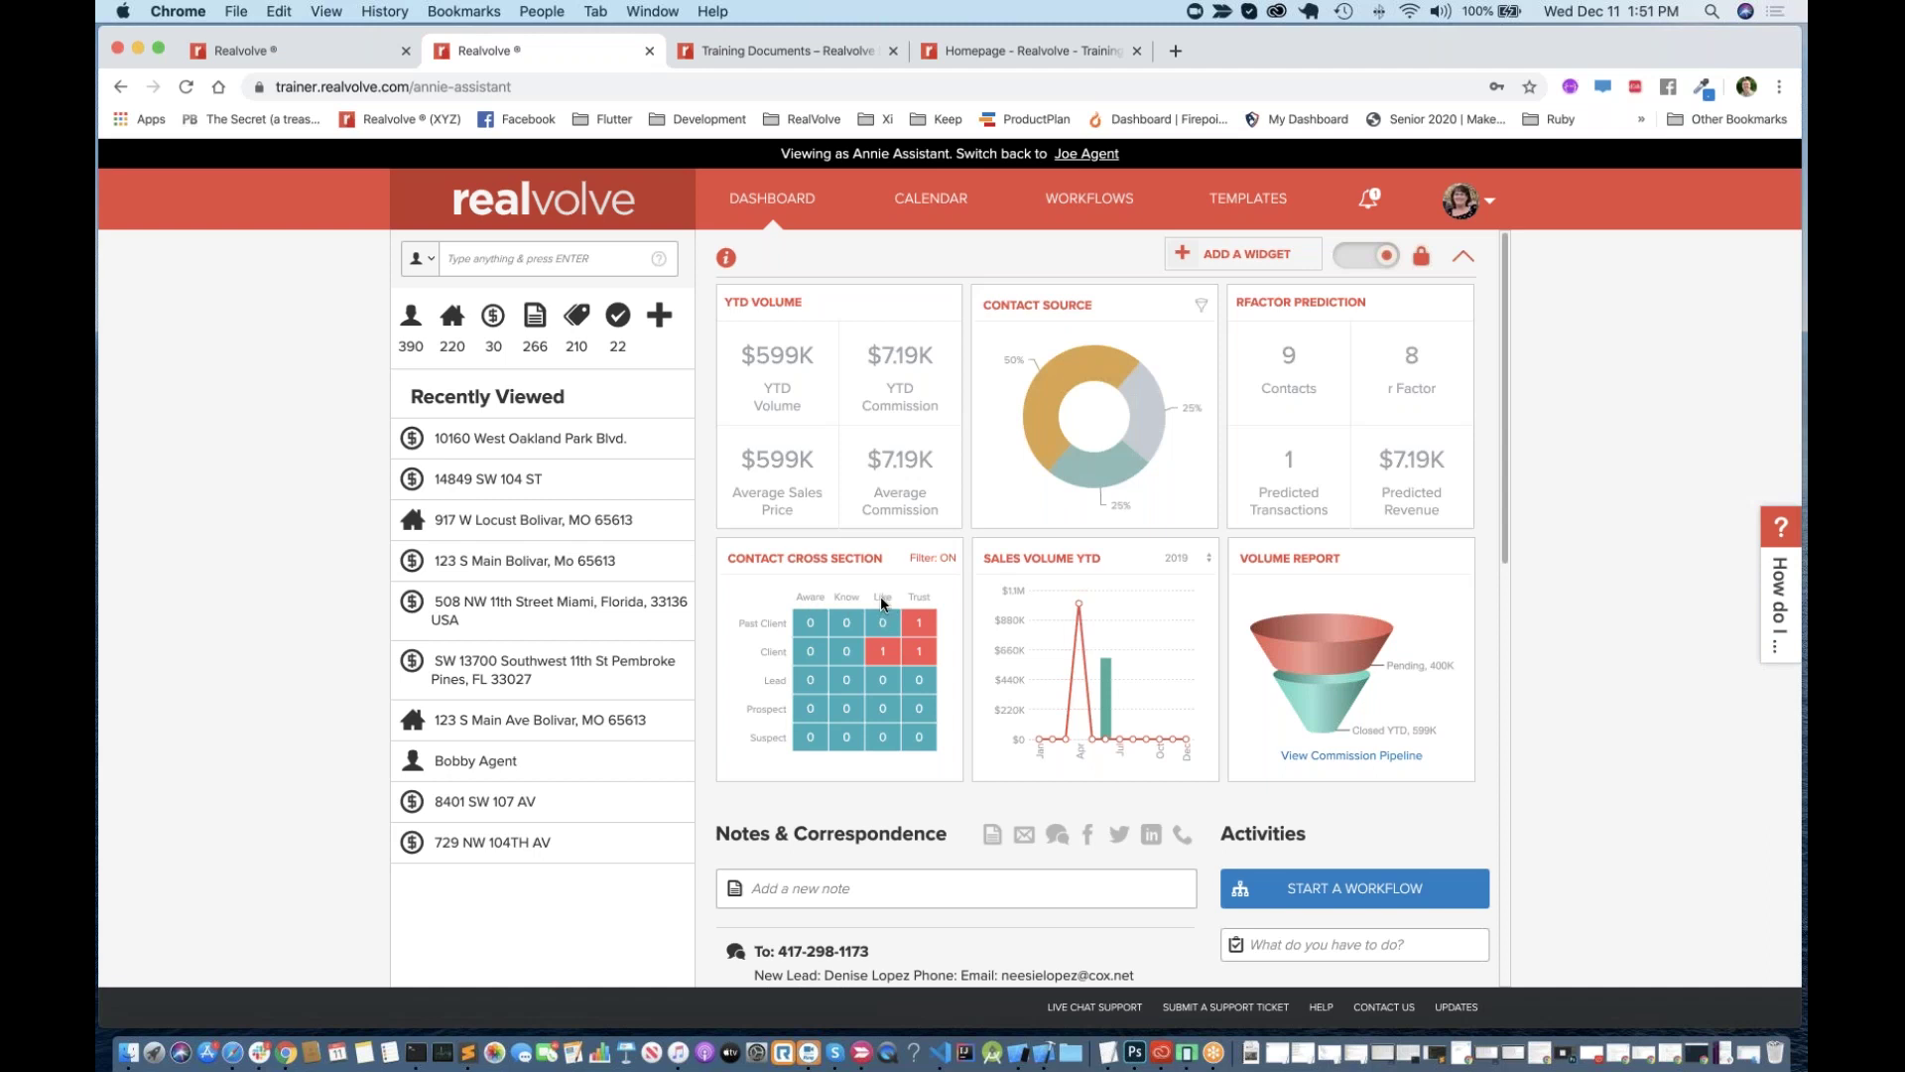
pyautogui.moveTo(883, 623)
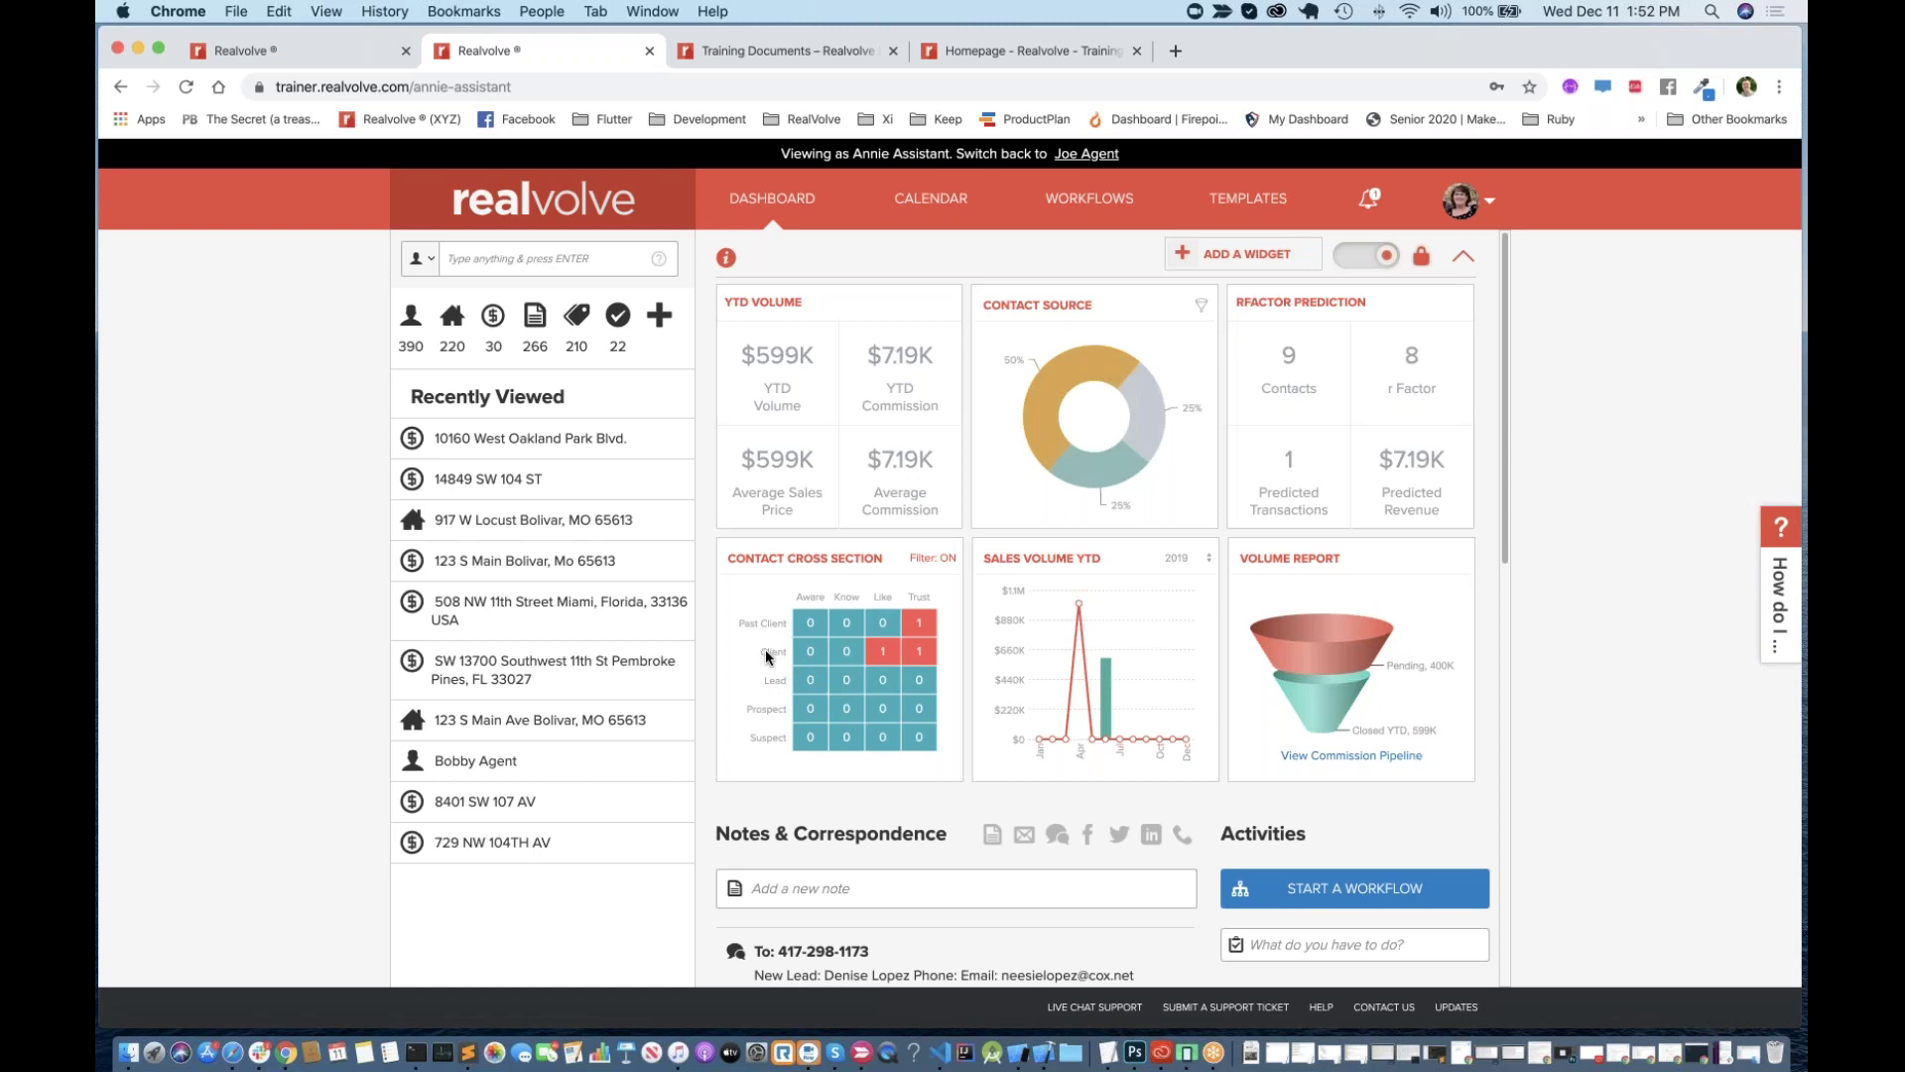
# Step: Open the Client / Like cell in Contact Cross Section and view the listed contact's card
pyautogui.click(883, 651)
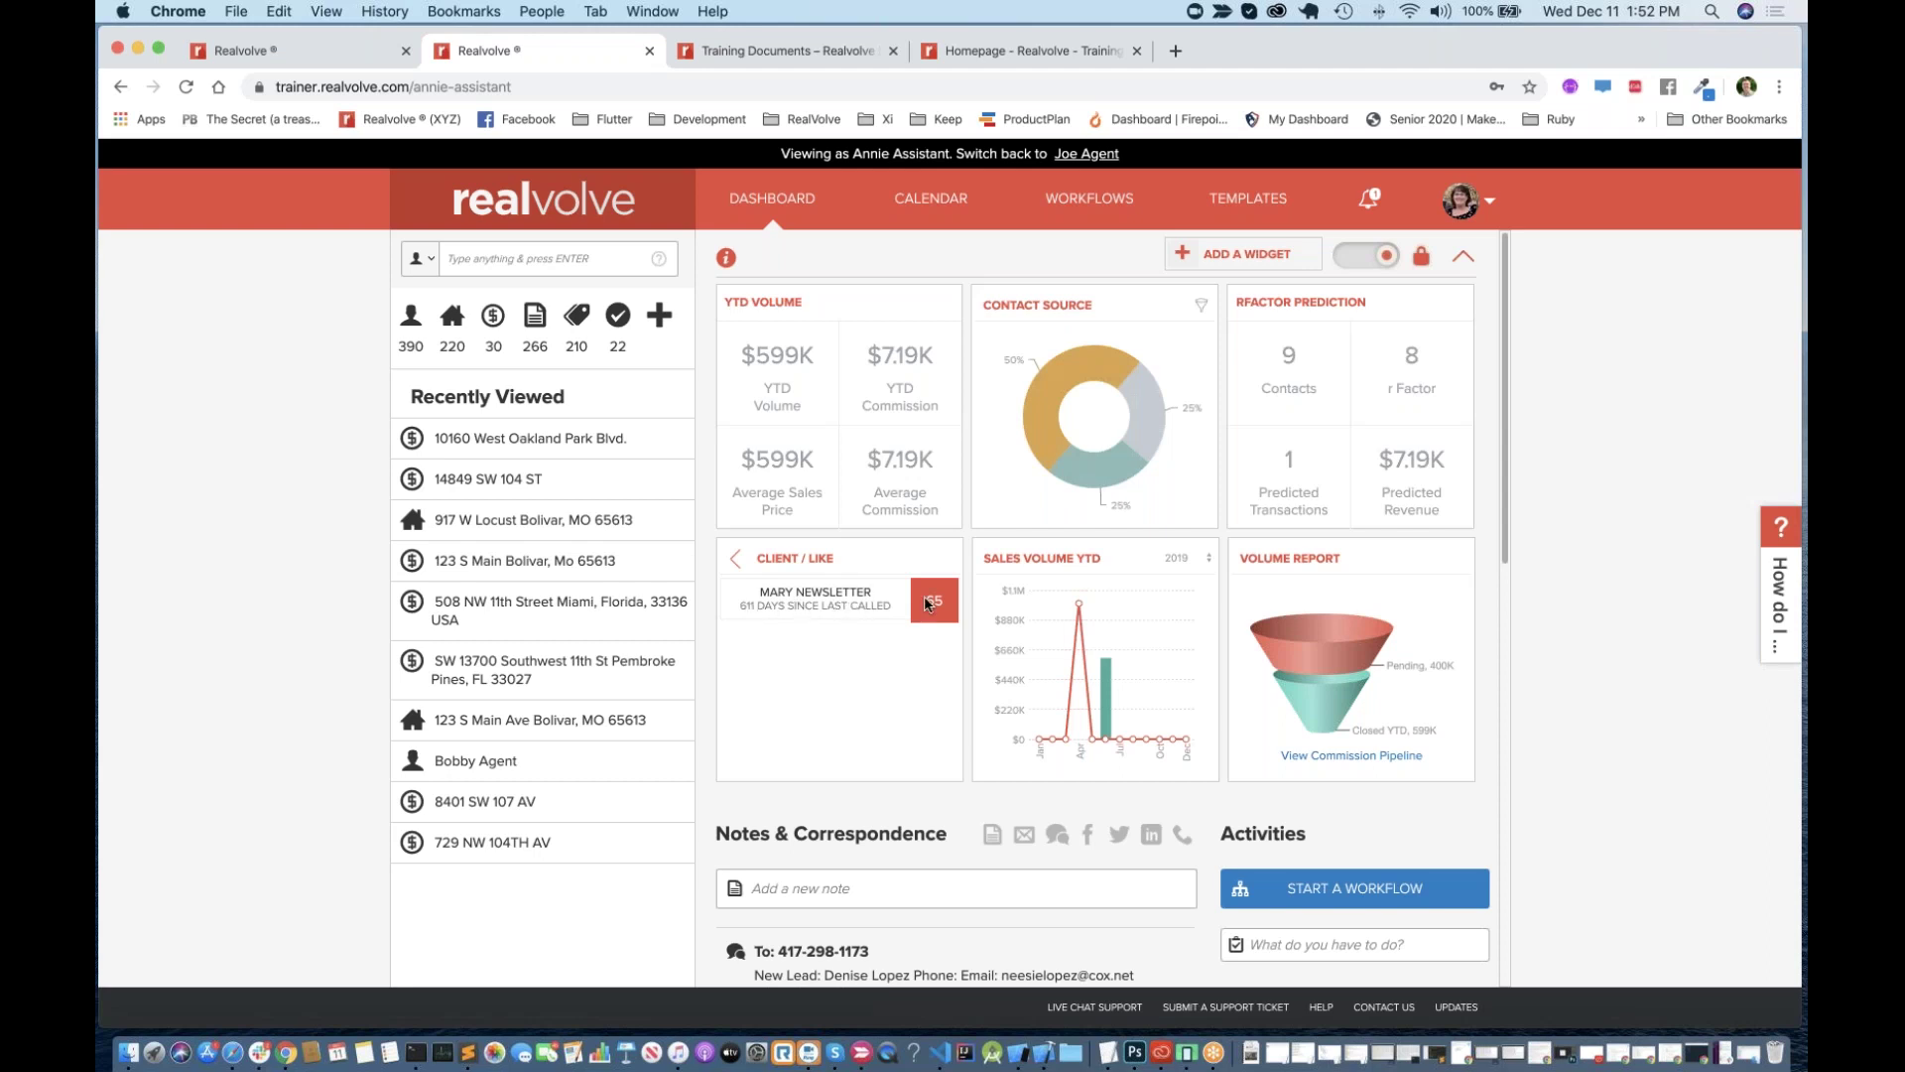
pyautogui.click(816, 603)
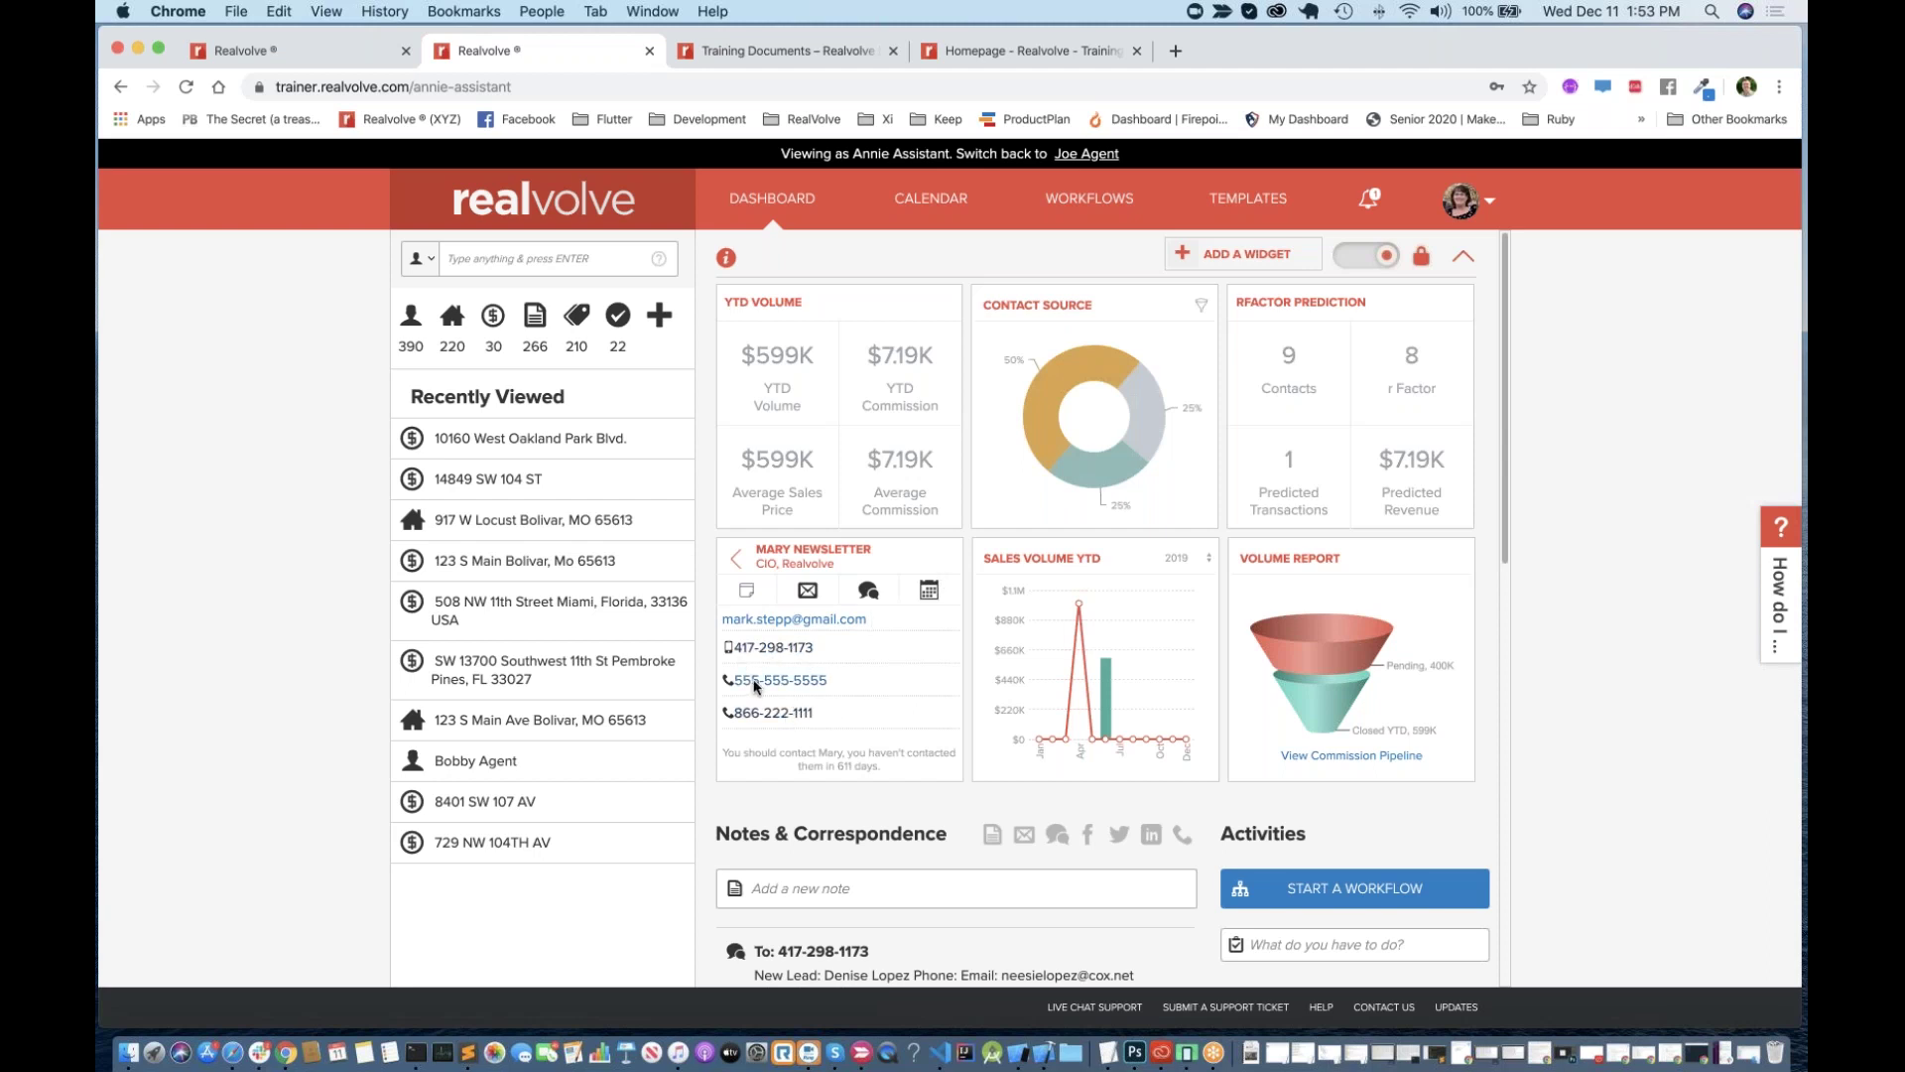
# Step: Dismiss the add-note window without saving and show the contact's last-contact dates
pyautogui.click(750, 593)
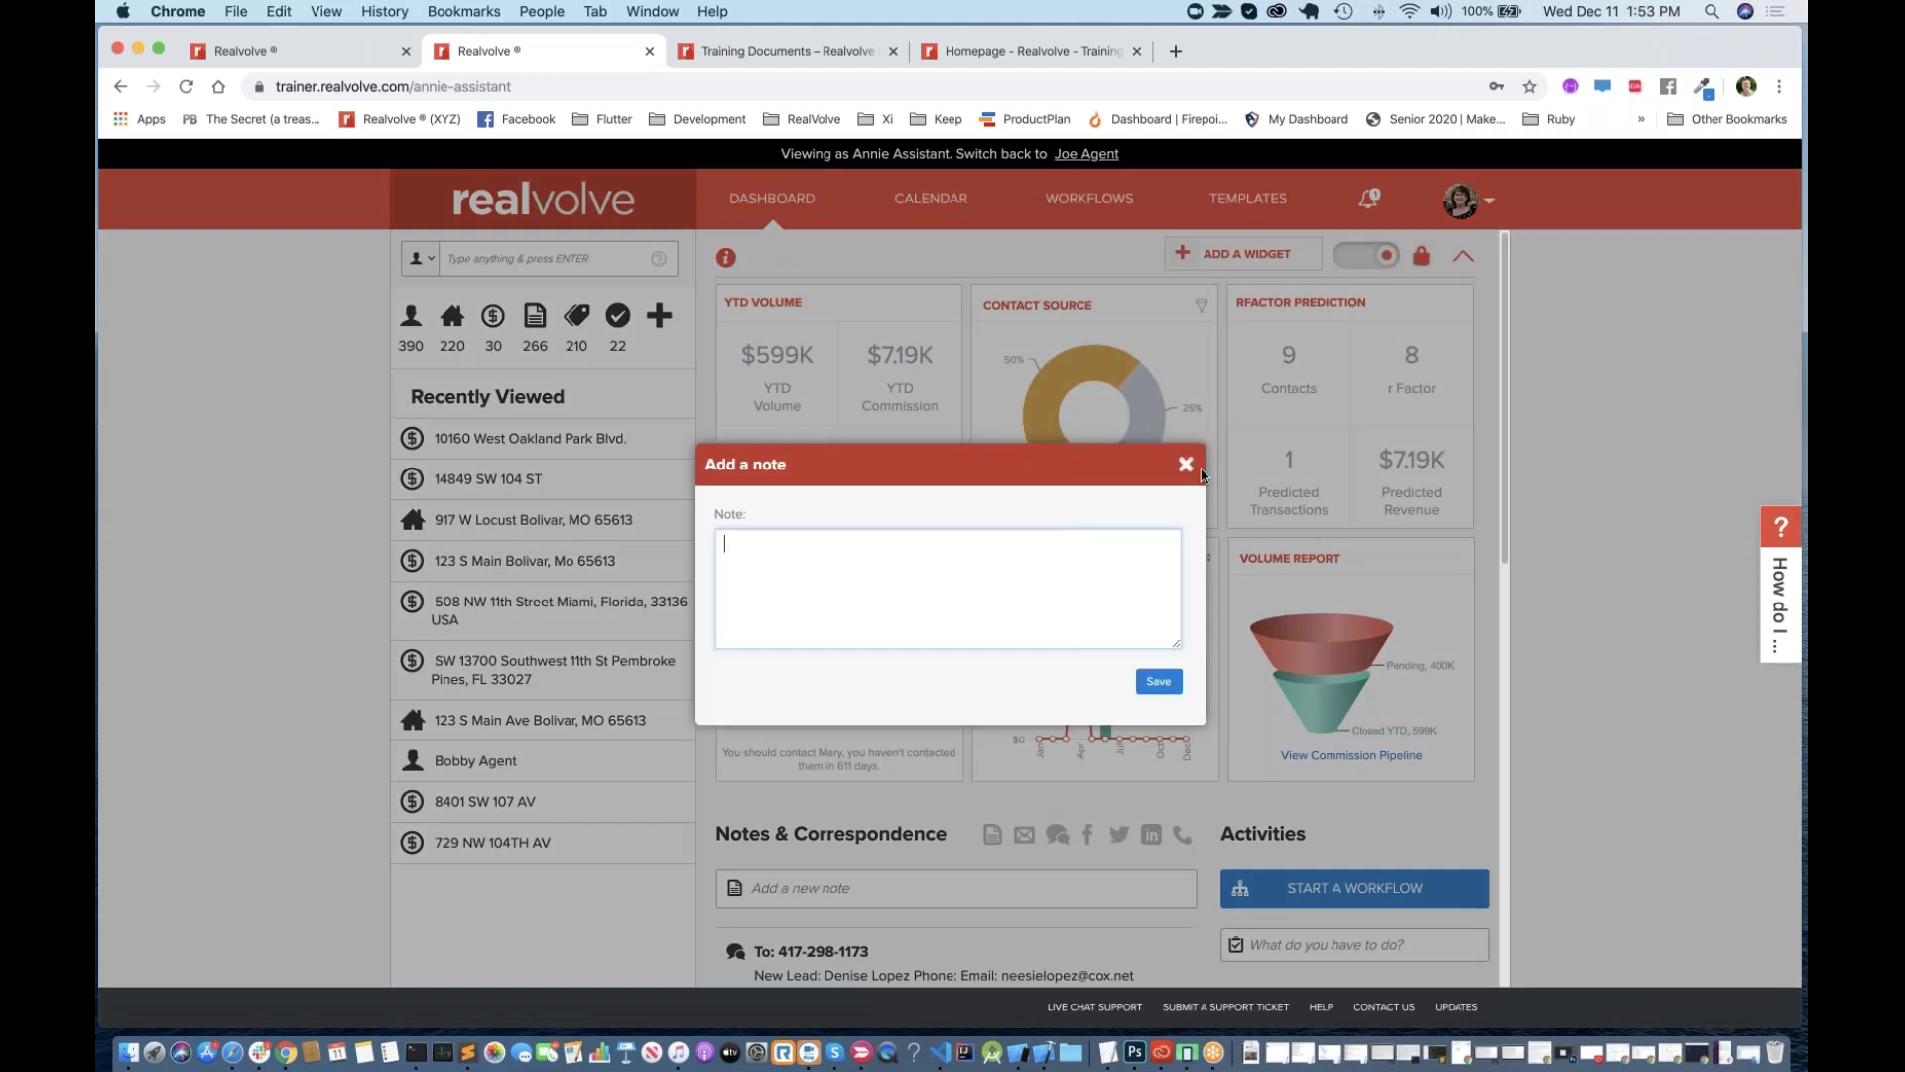
pyautogui.click(1198, 462)
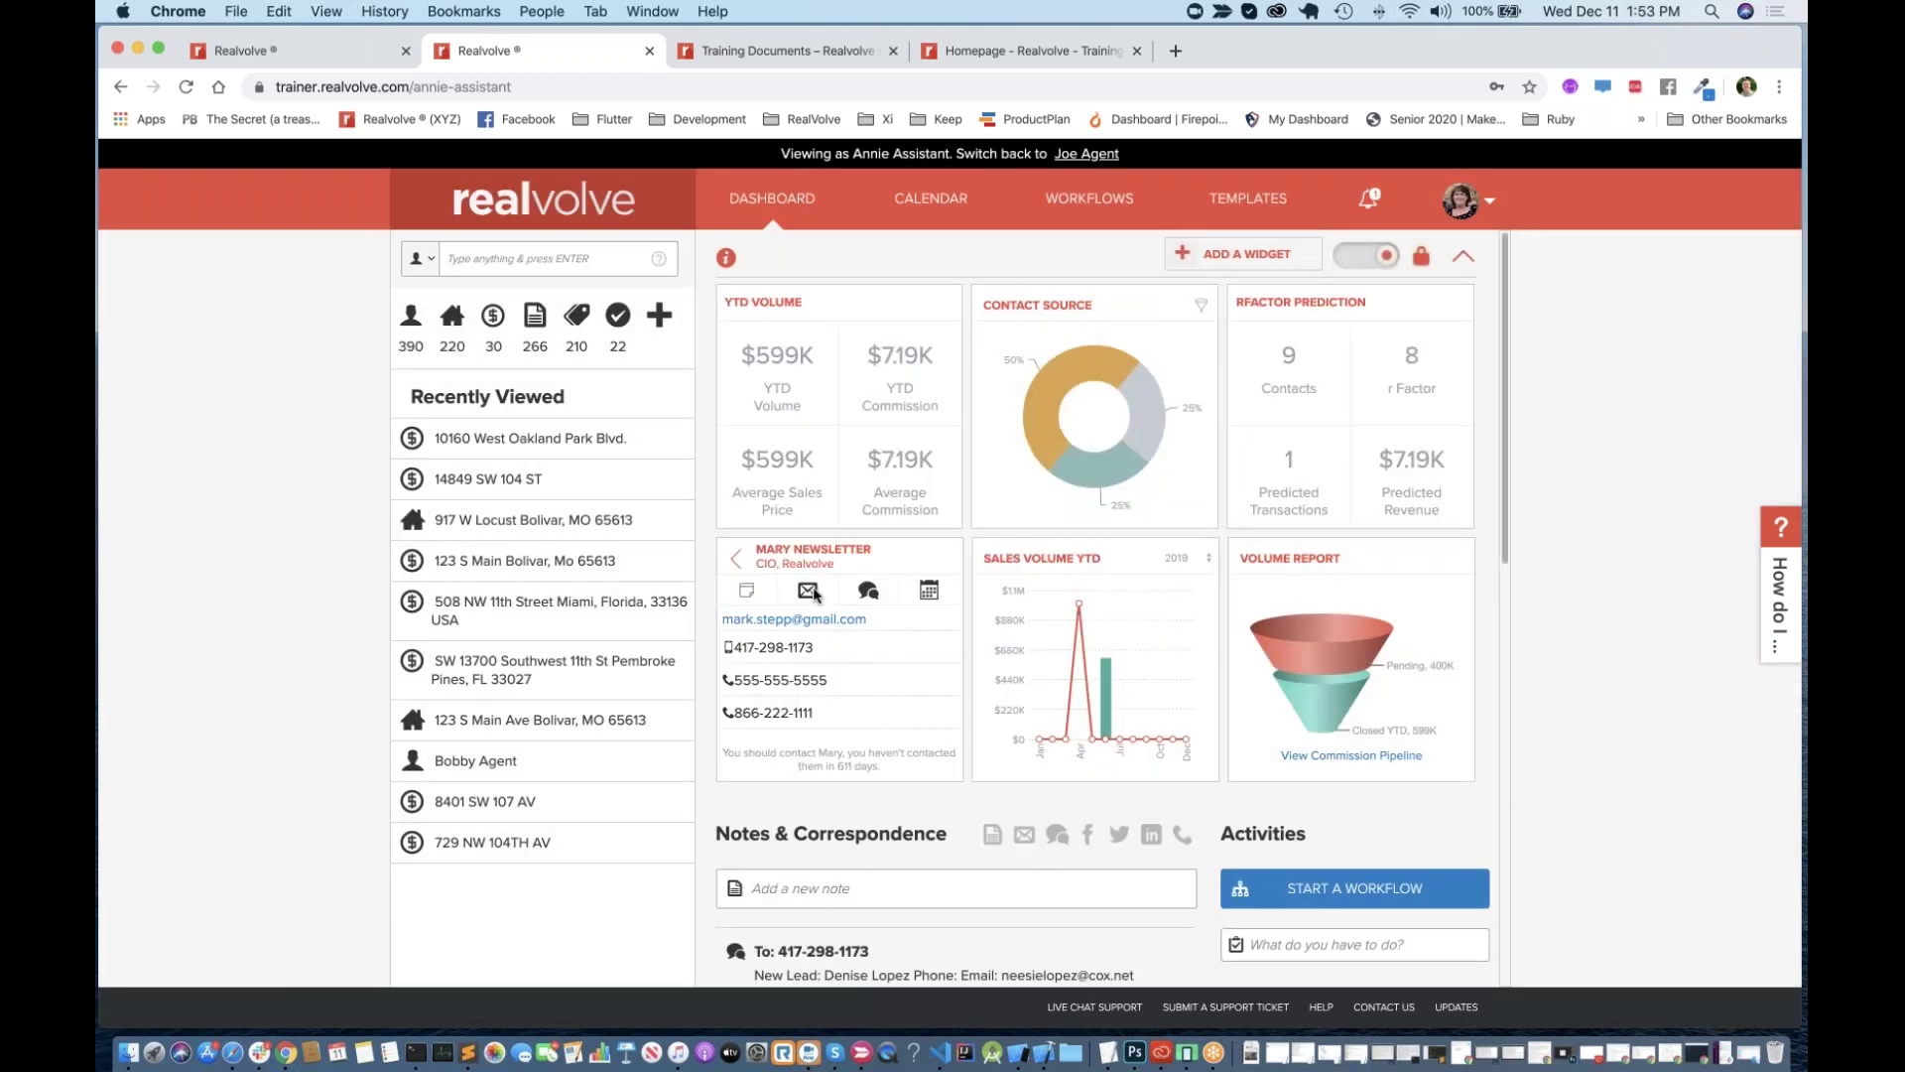
pyautogui.click(930, 591)
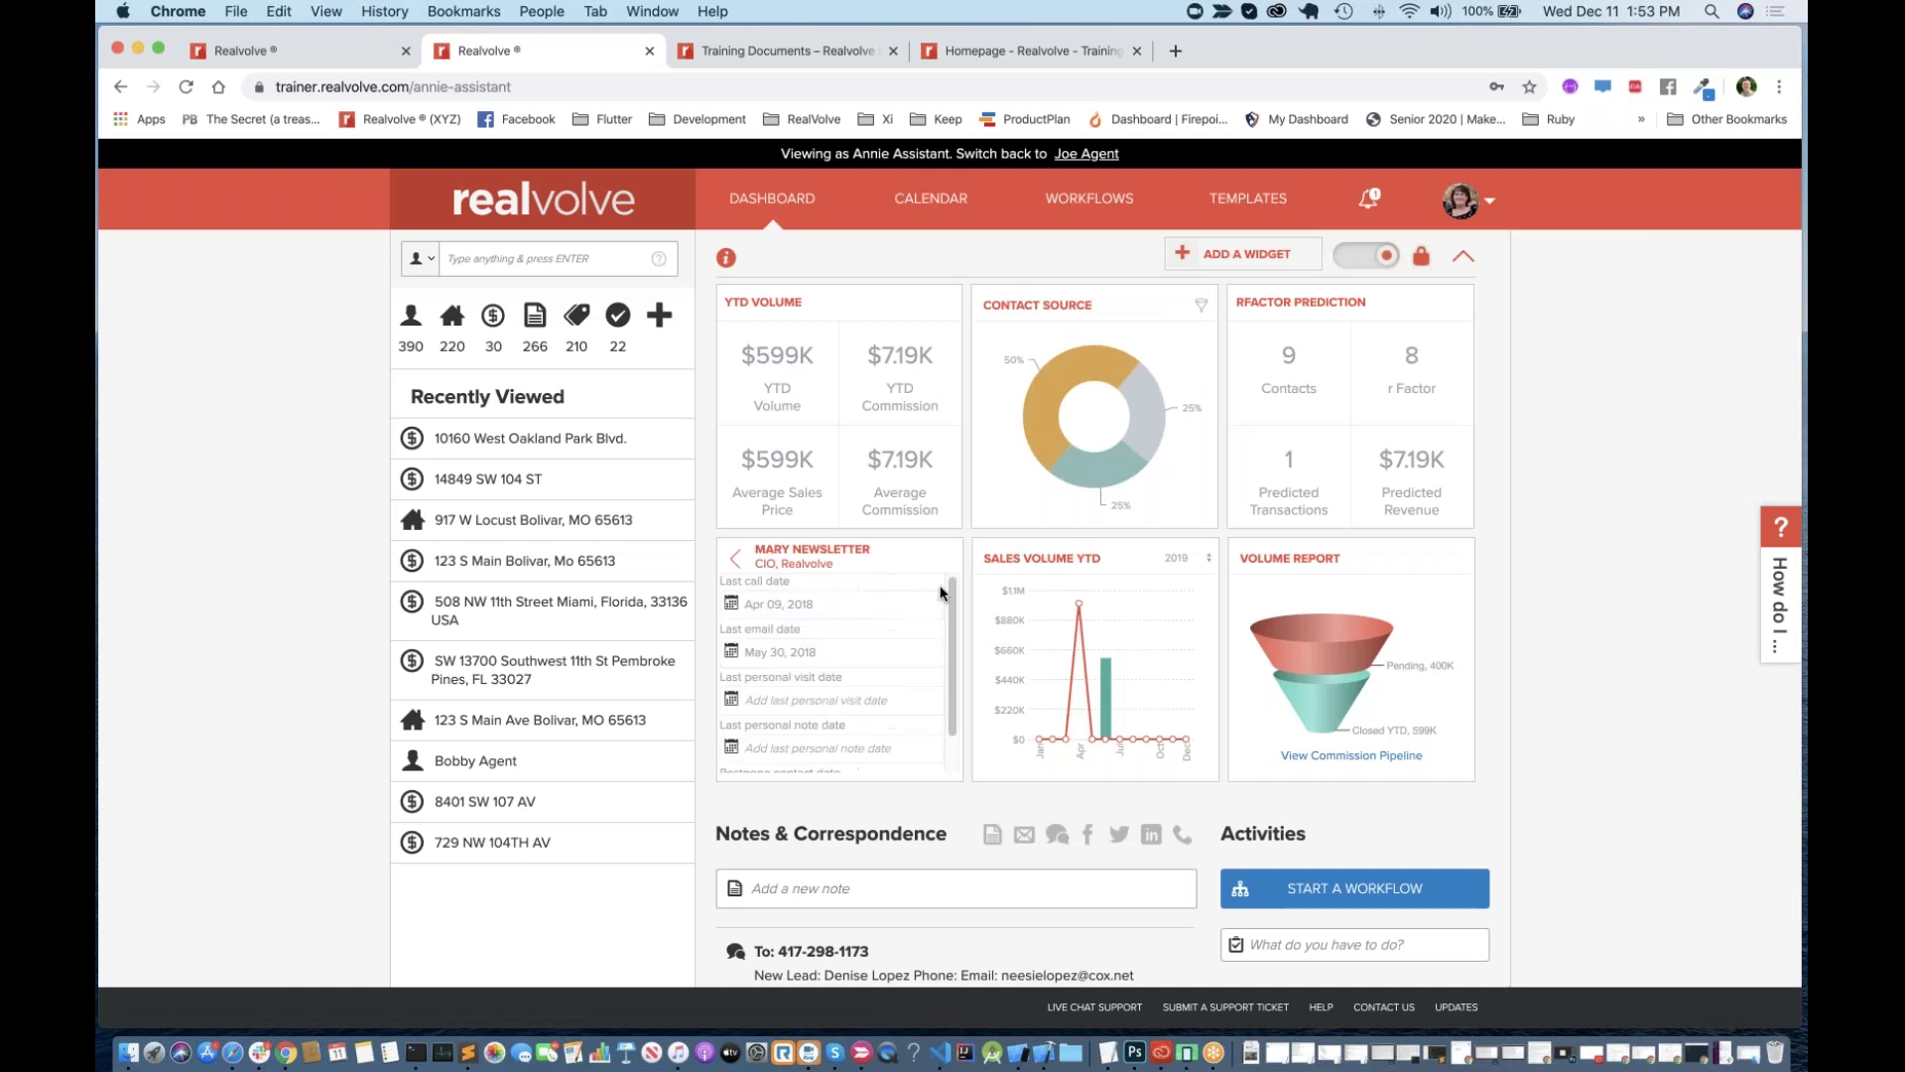
# Step: Set the contact's last call date to Dec 03, 2019
pyautogui.click(813, 604)
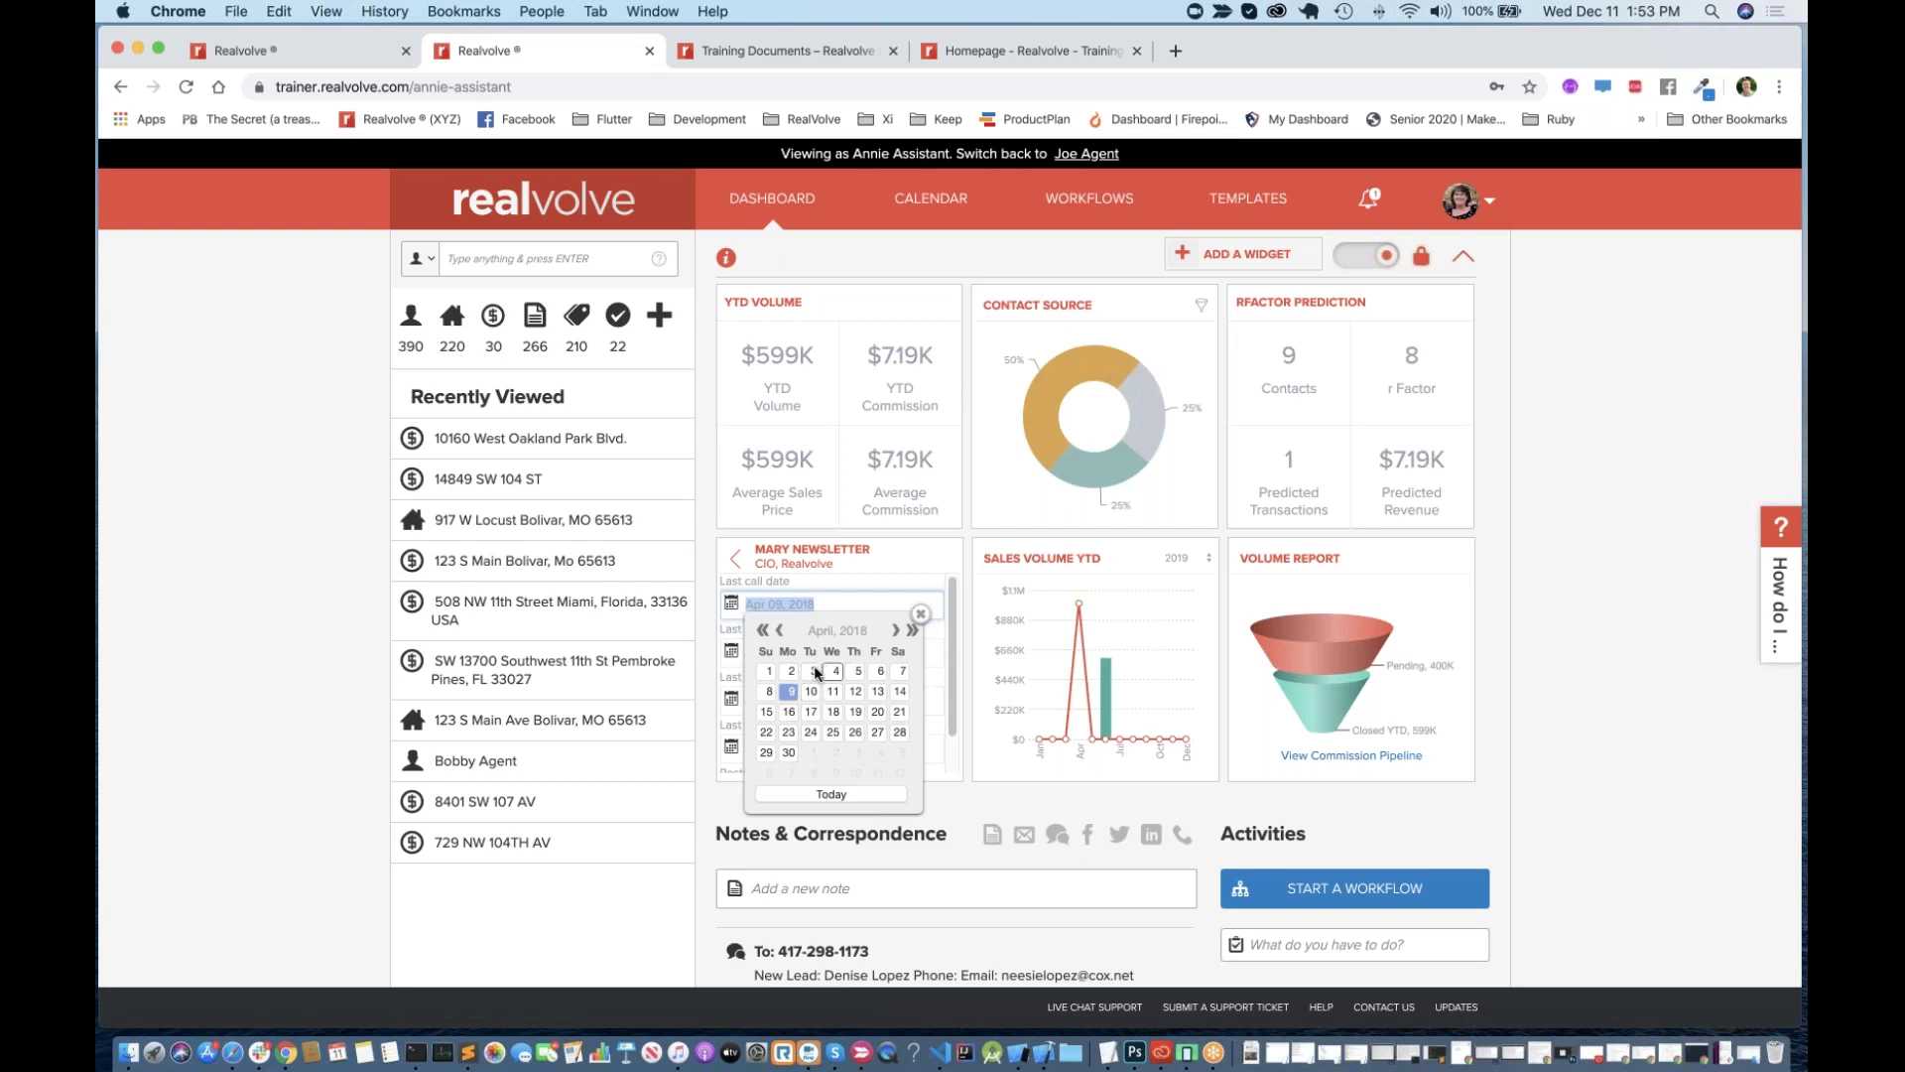
pyautogui.click(839, 794)
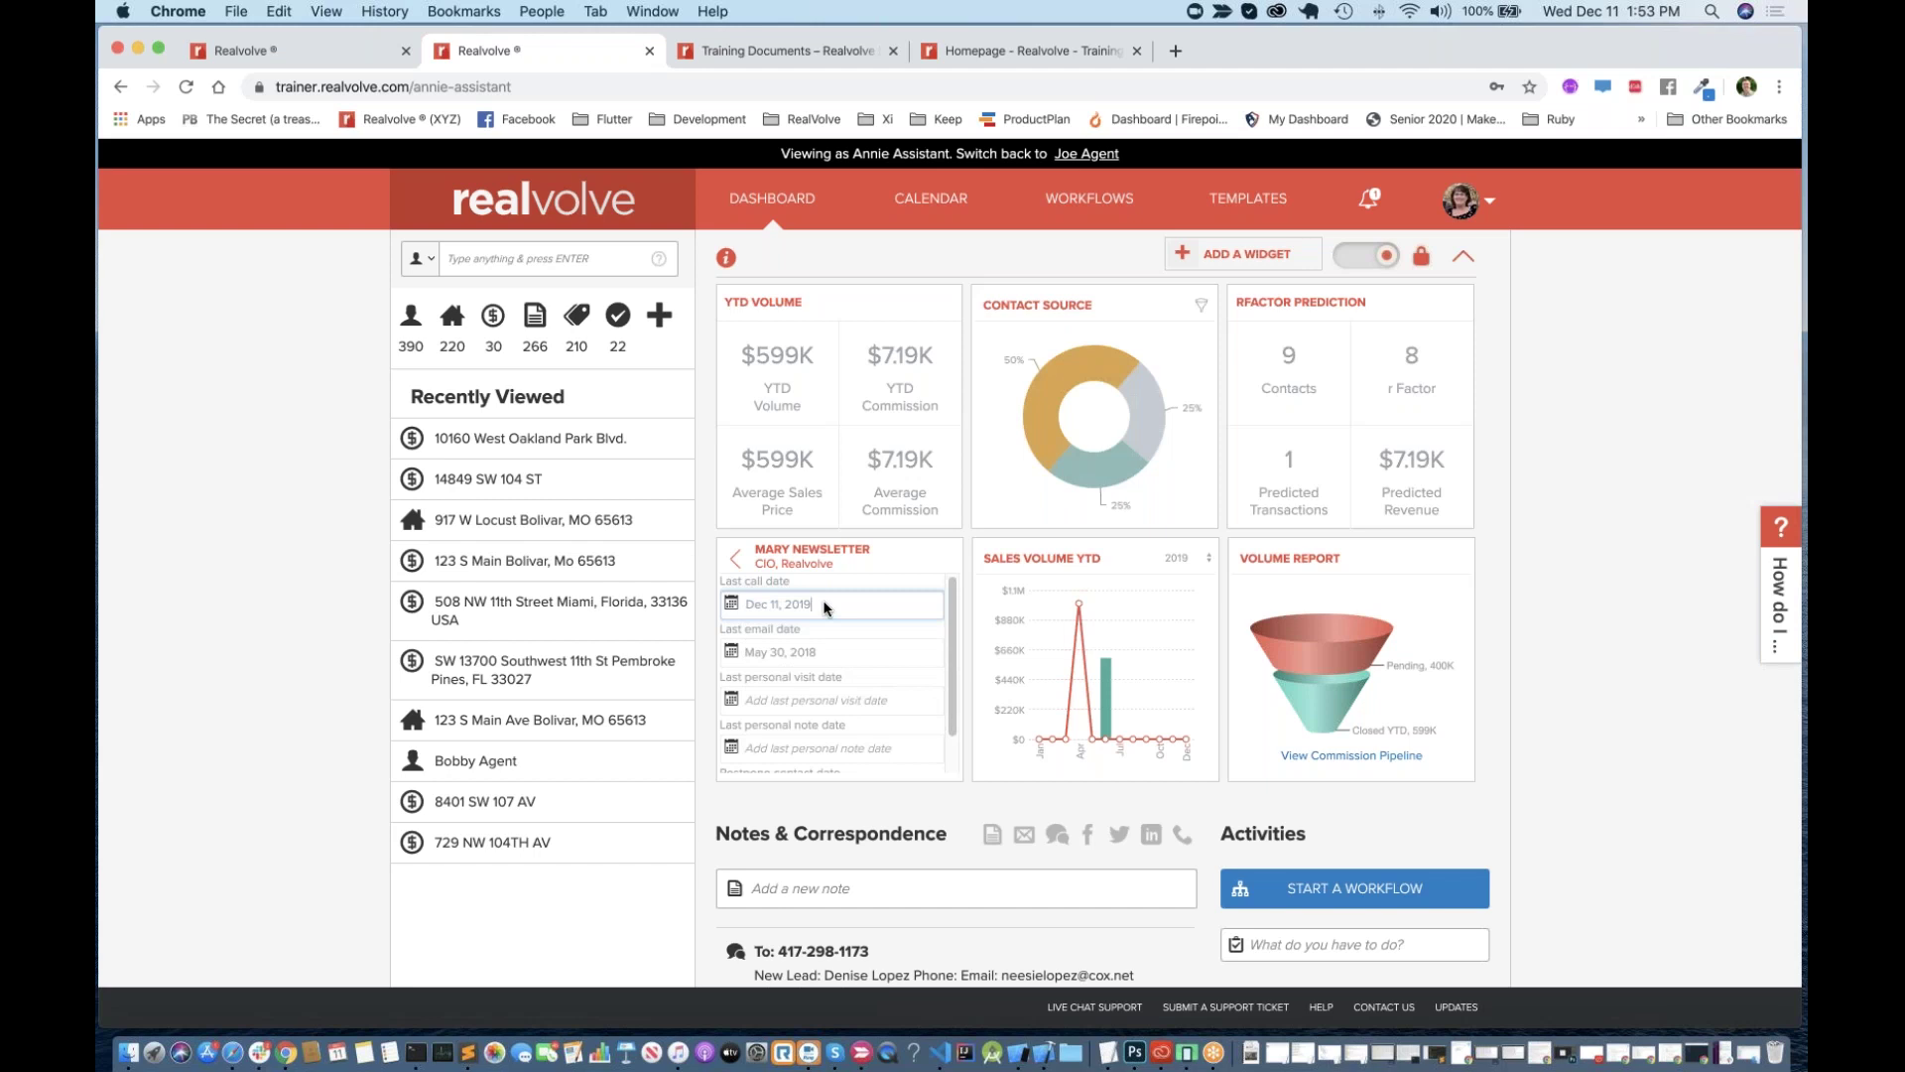
pyautogui.click(823, 607)
pyautogui.click(831, 795)
pyautogui.click(871, 607)
pyautogui.click(847, 590)
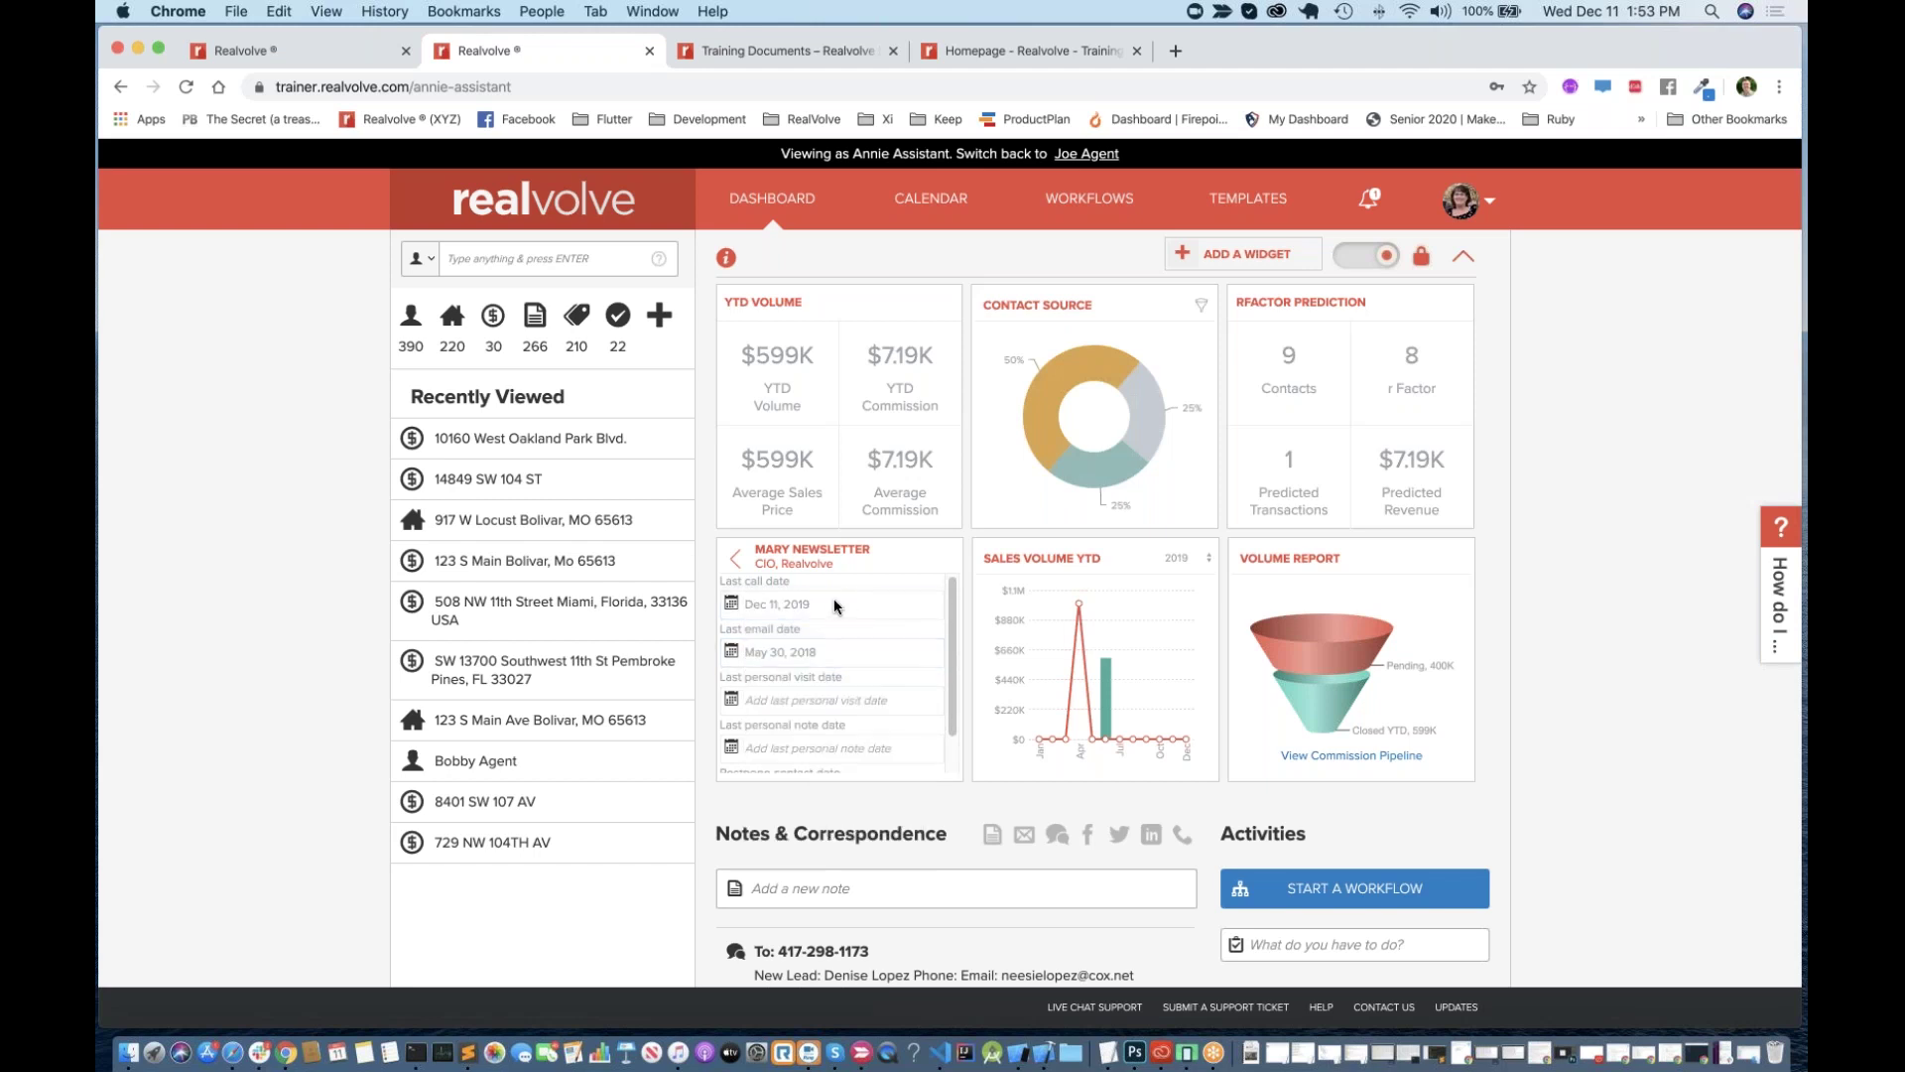
pyautogui.click(835, 606)
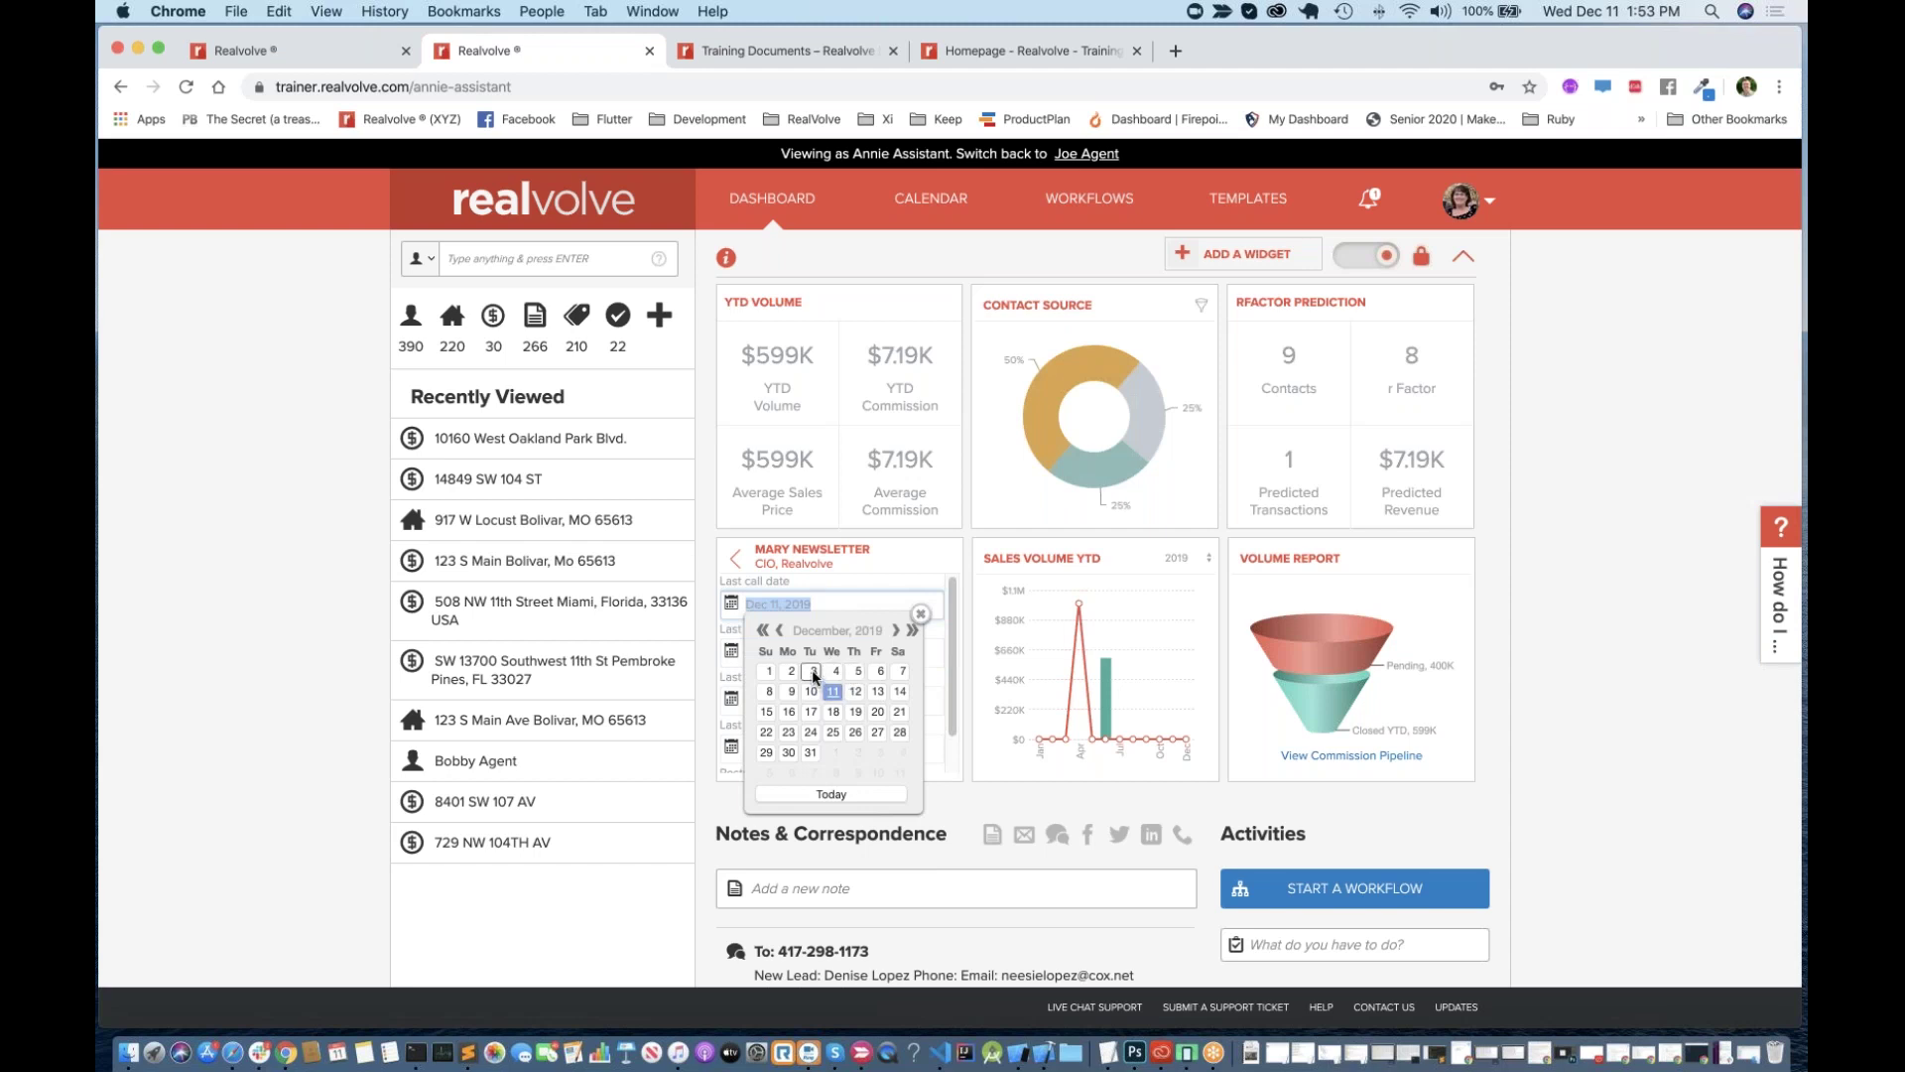
pyautogui.click(812, 671)
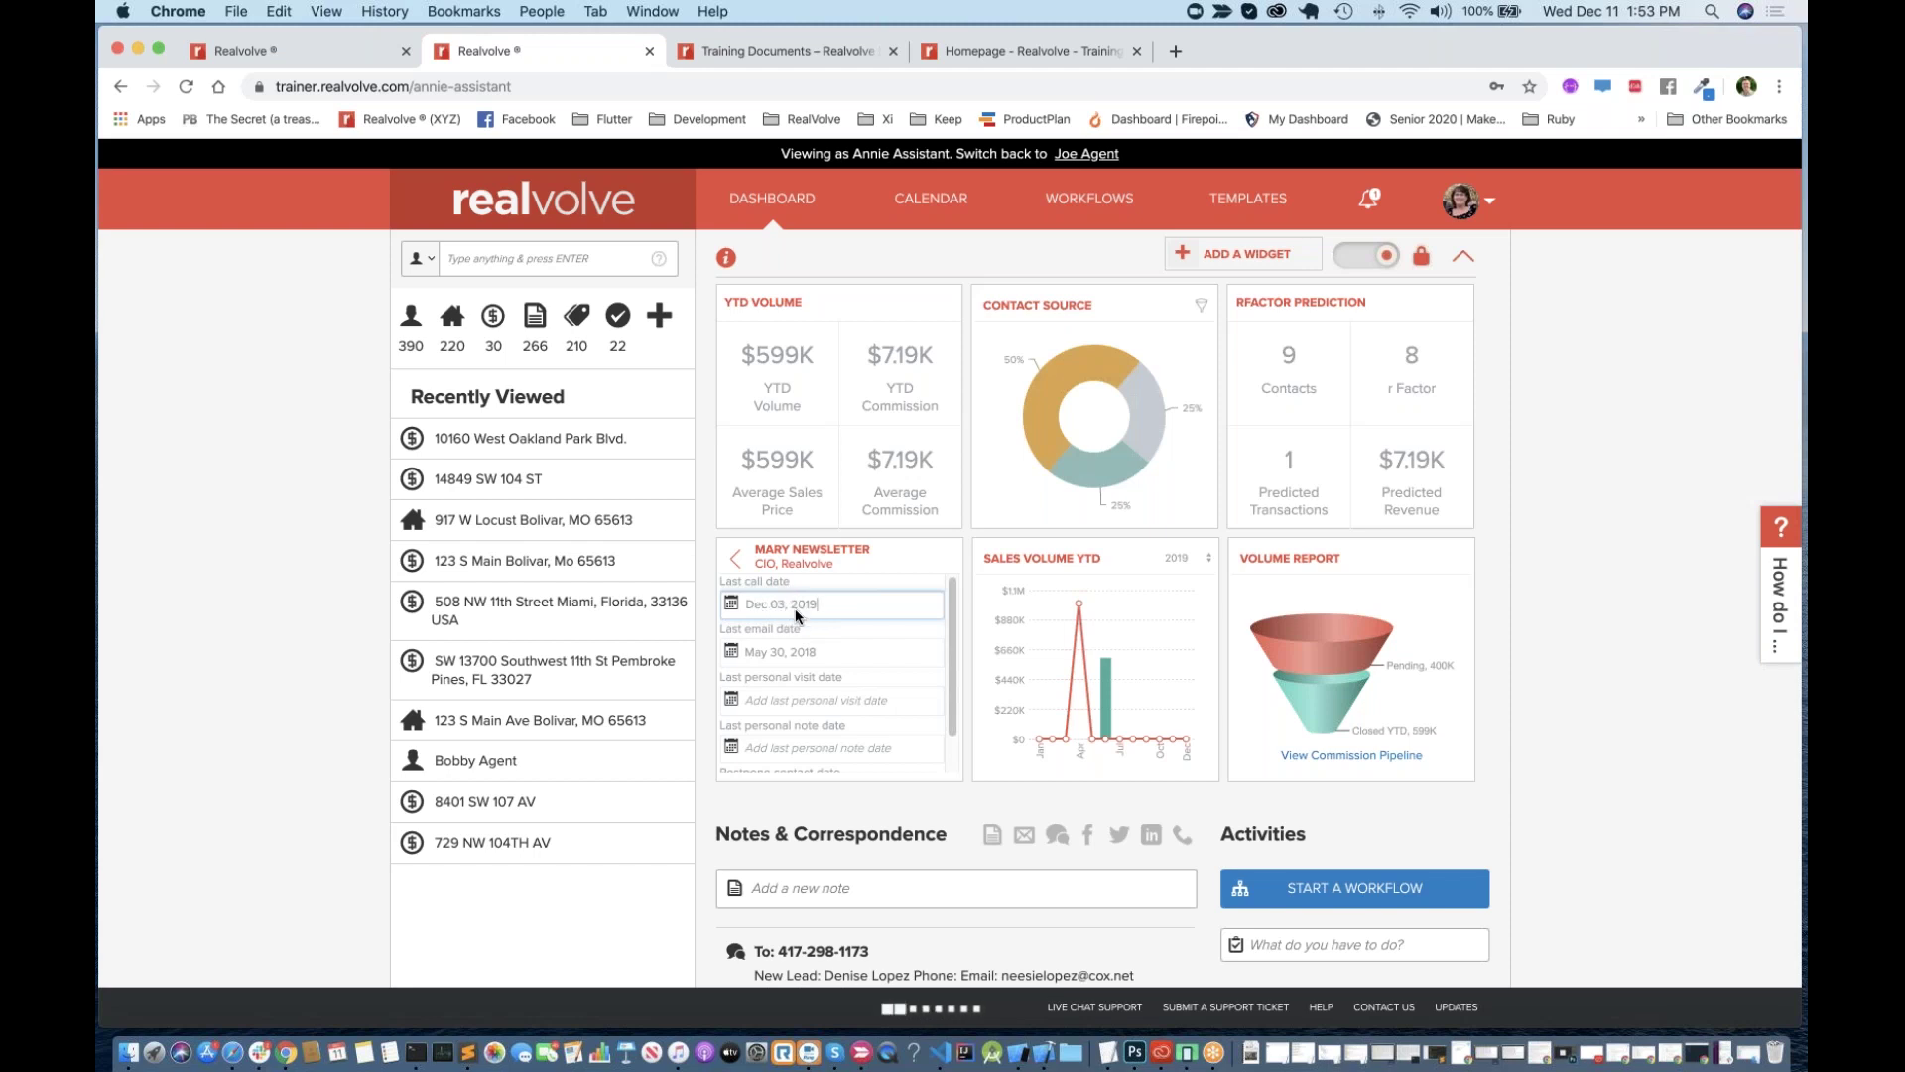
# Step: Leave the last email date unchanged and step back to the Client / Like contact list
pyautogui.click(808, 651)
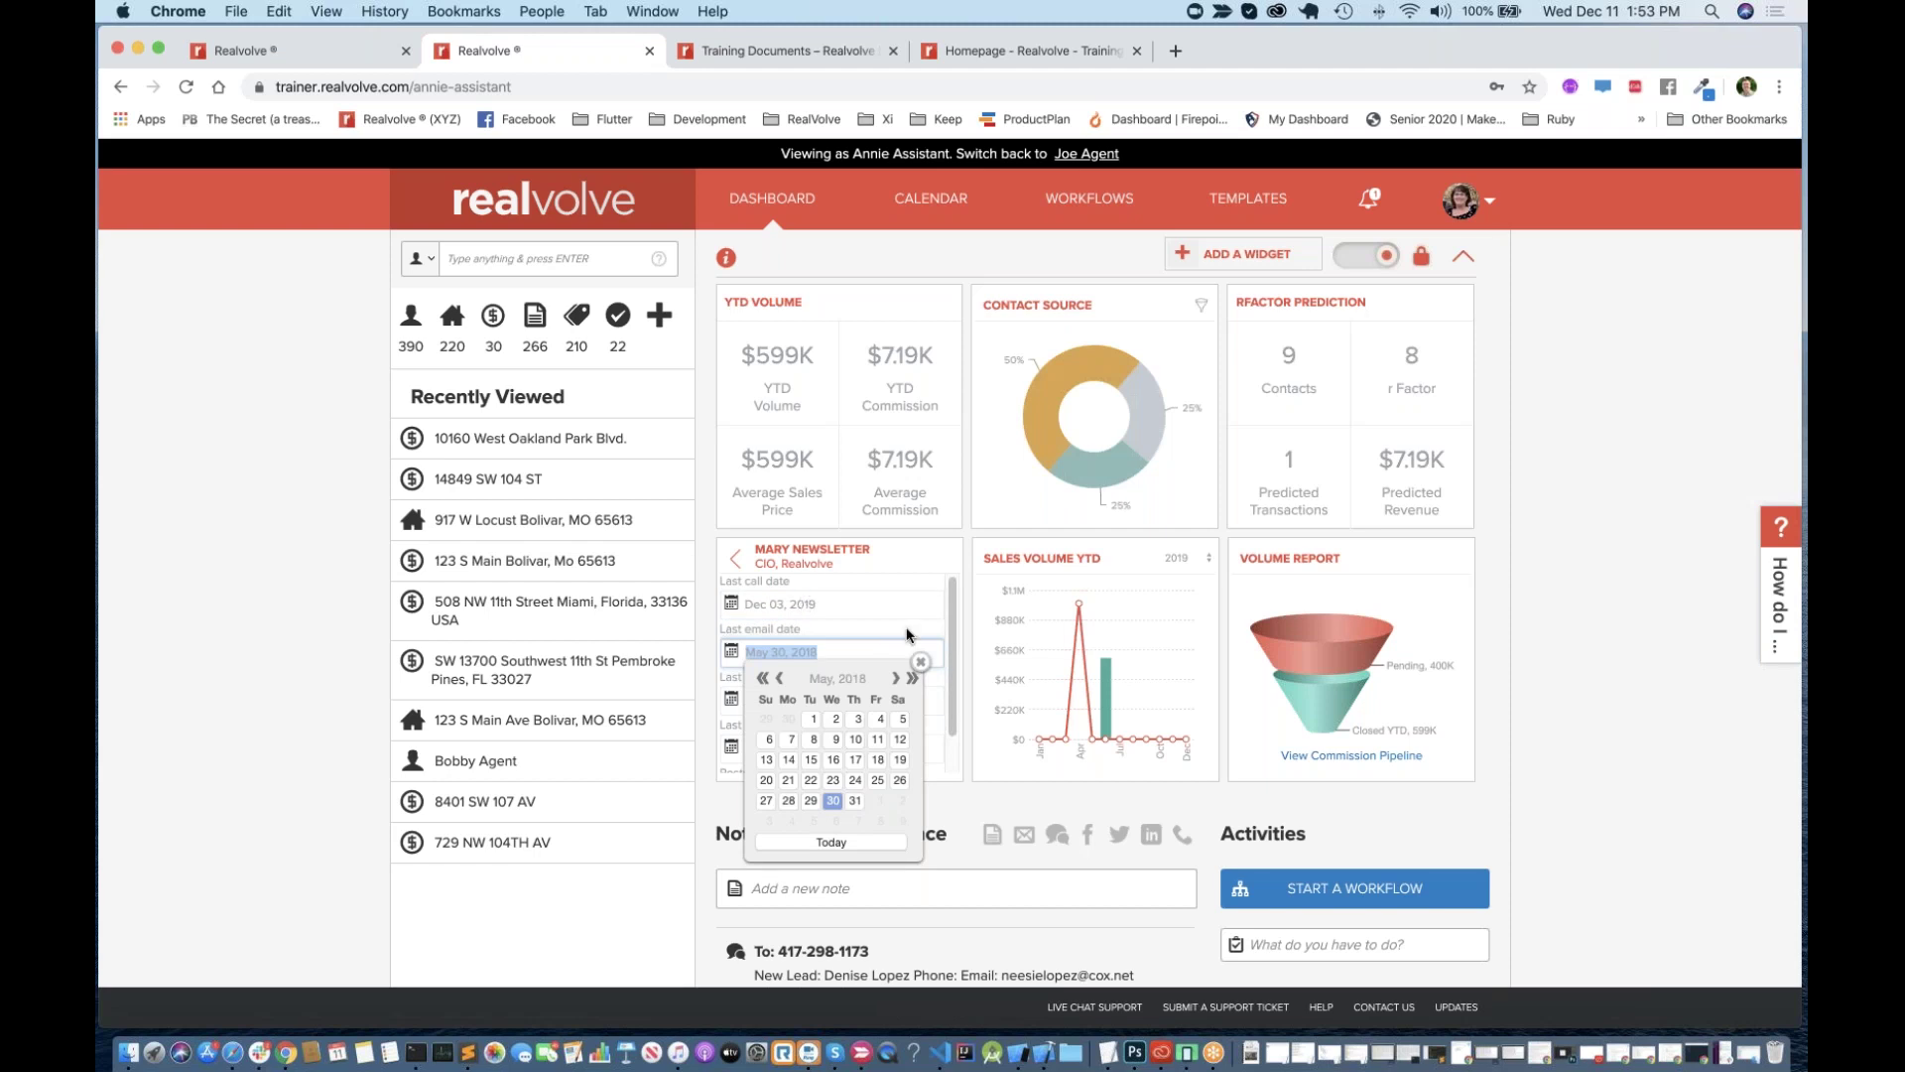
pyautogui.click(737, 559)
pyautogui.click(736, 559)
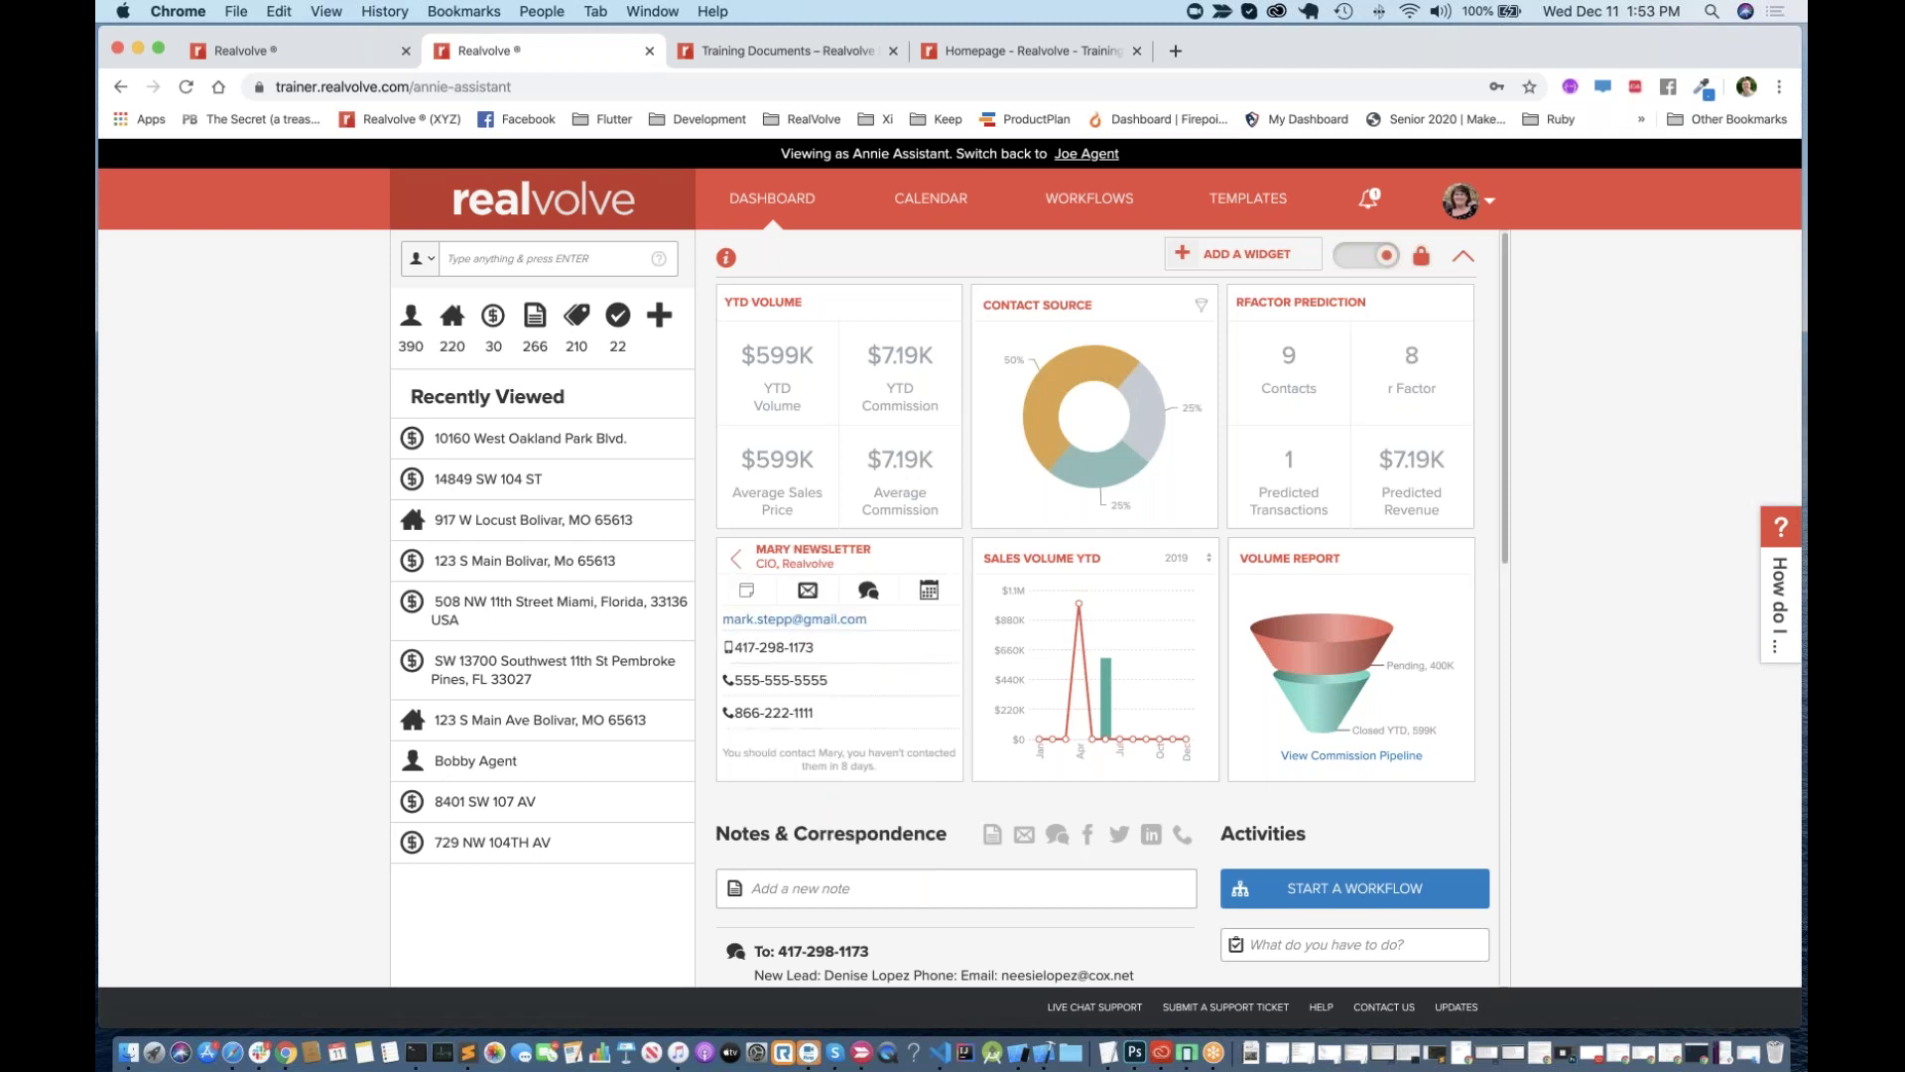
pyautogui.click(736, 559)
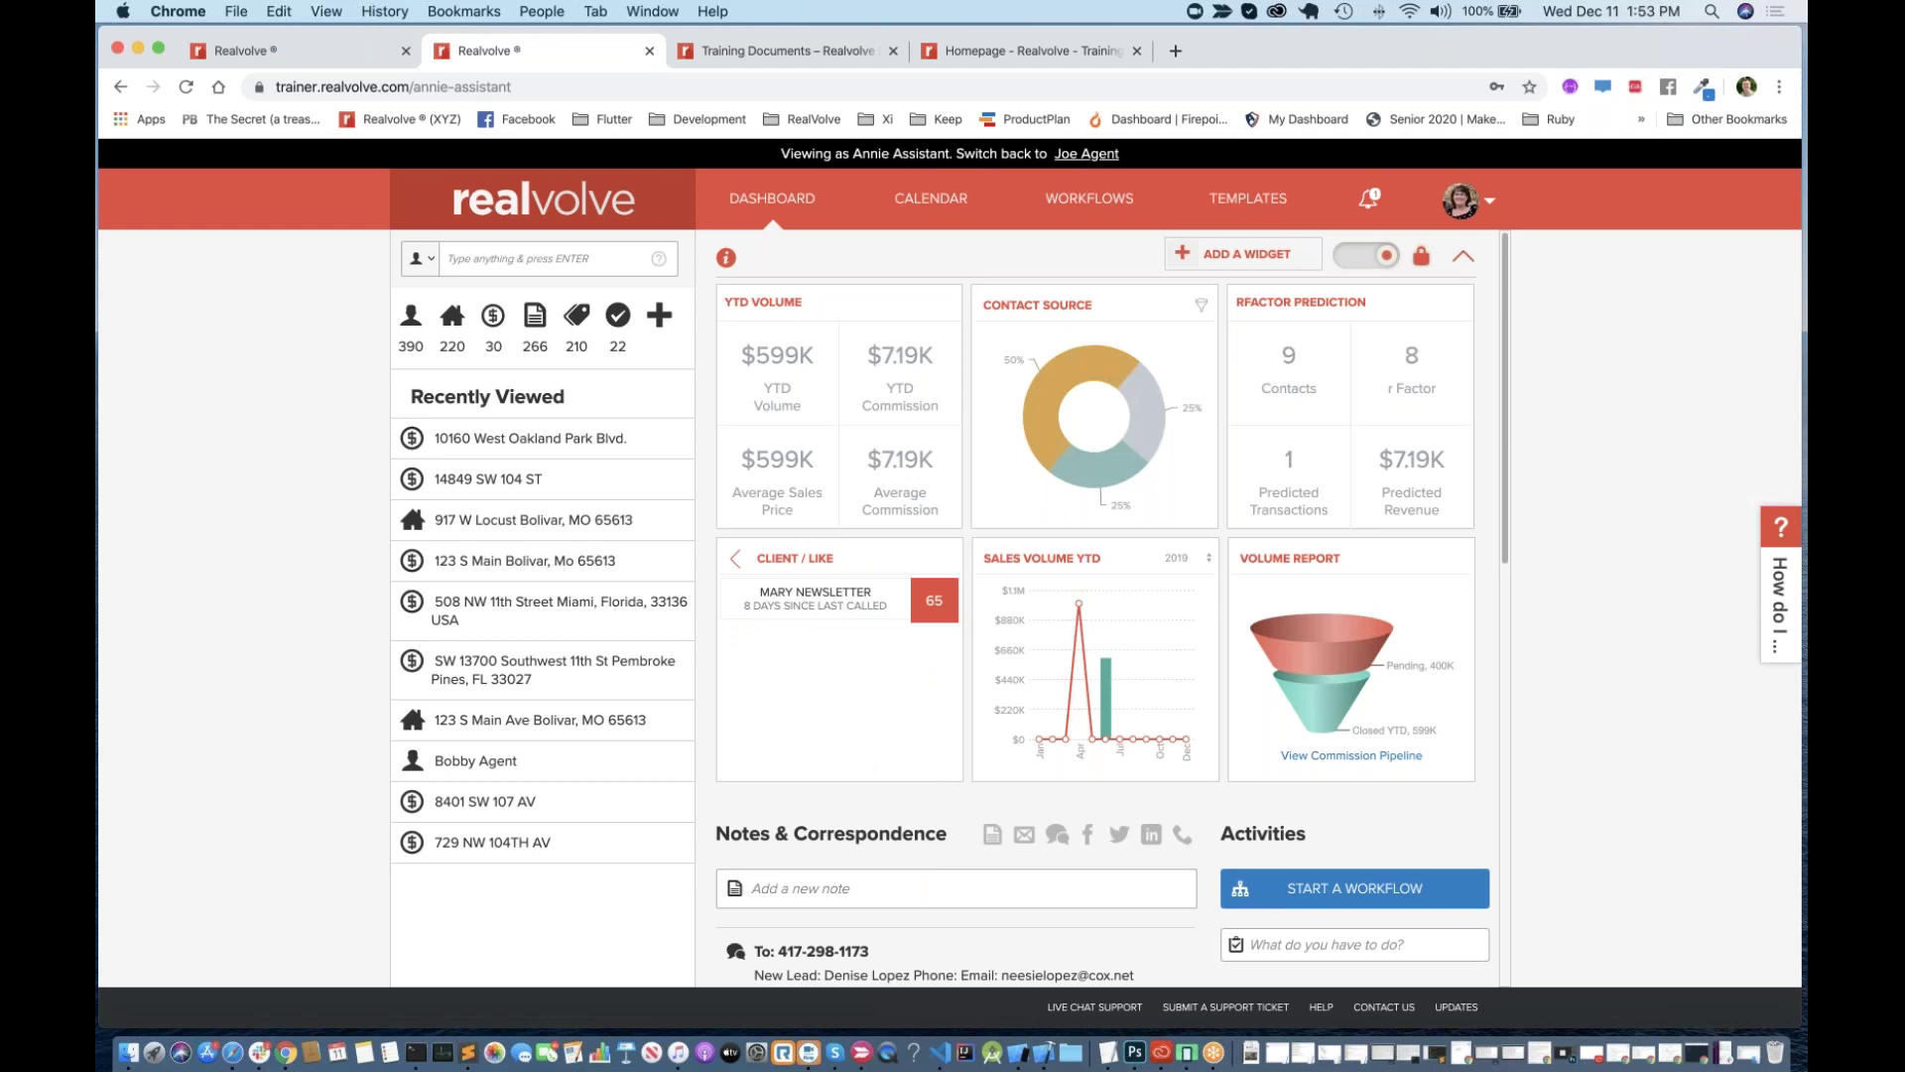
# Step: Reopen the Client / Like contact, set its last call date to Dec 06, 2019, and return to the grid
pyautogui.click(735, 559)
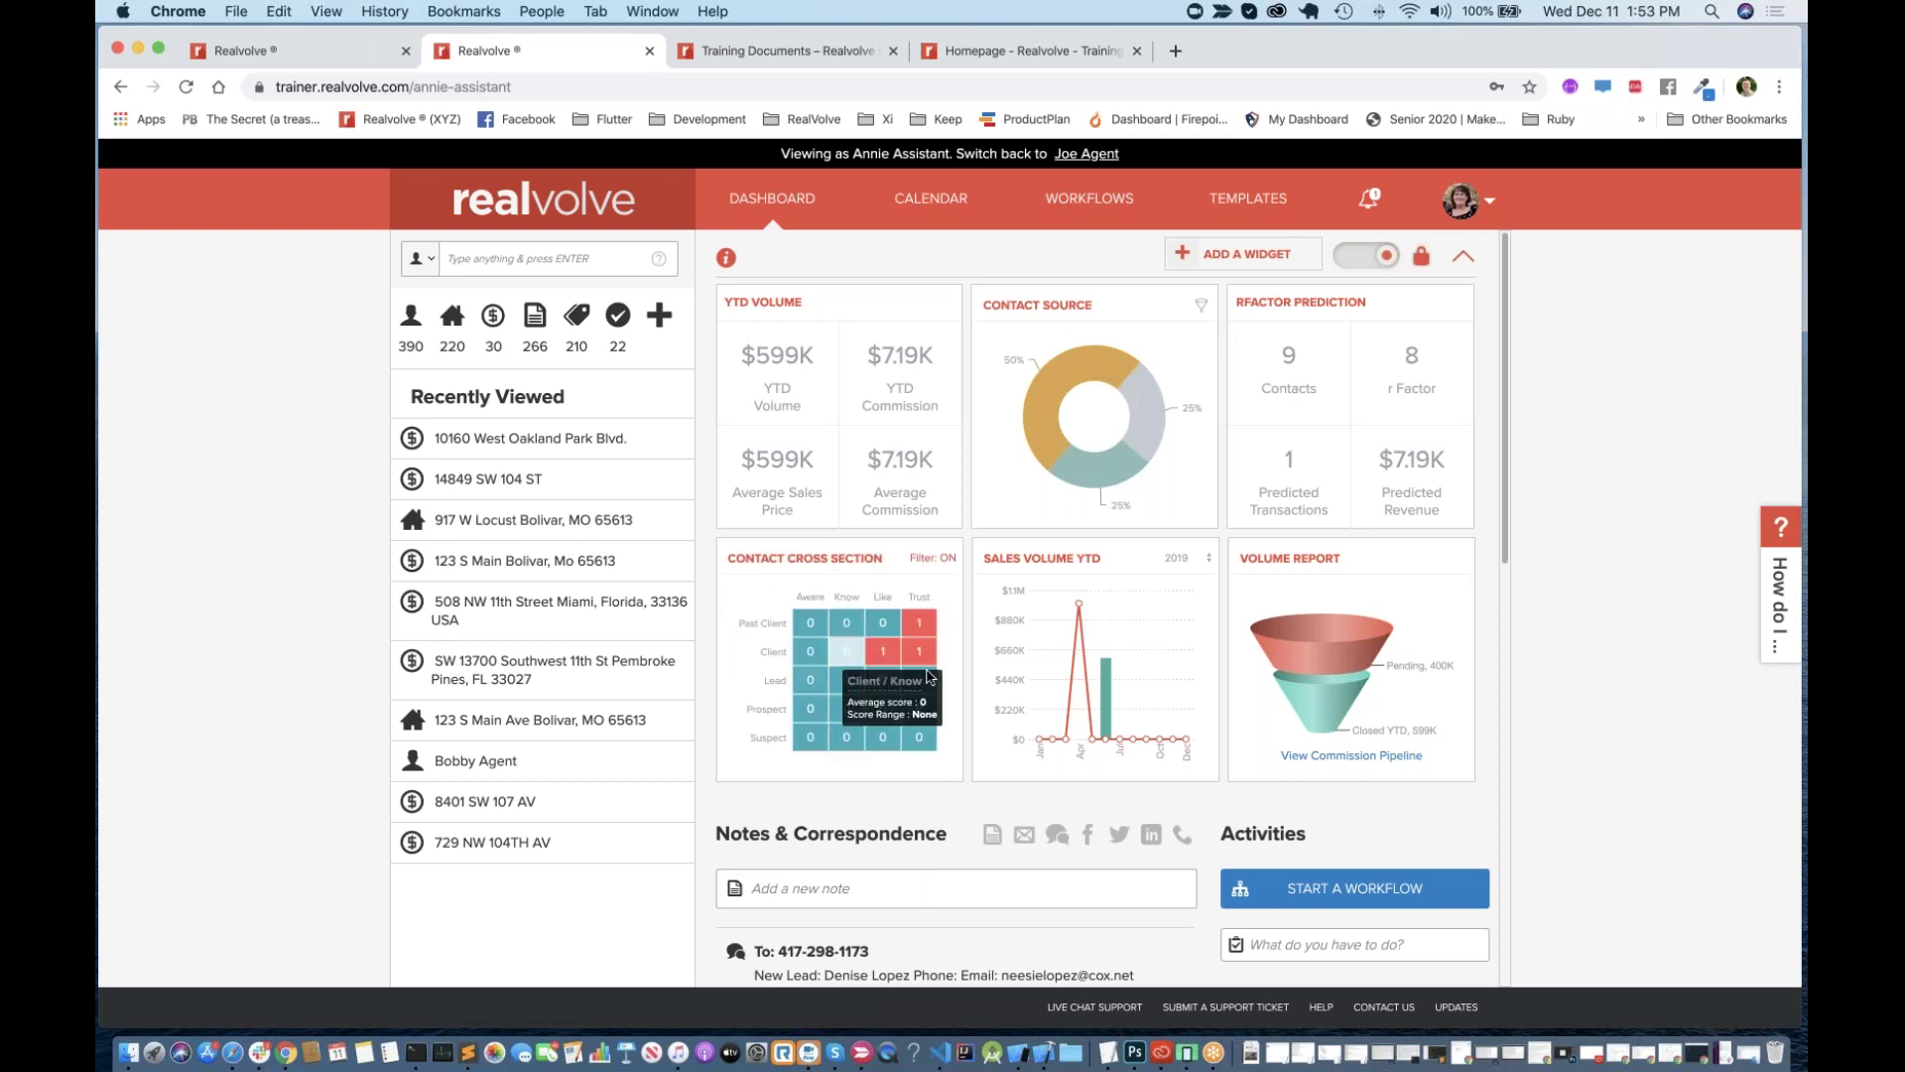
pyautogui.click(879, 663)
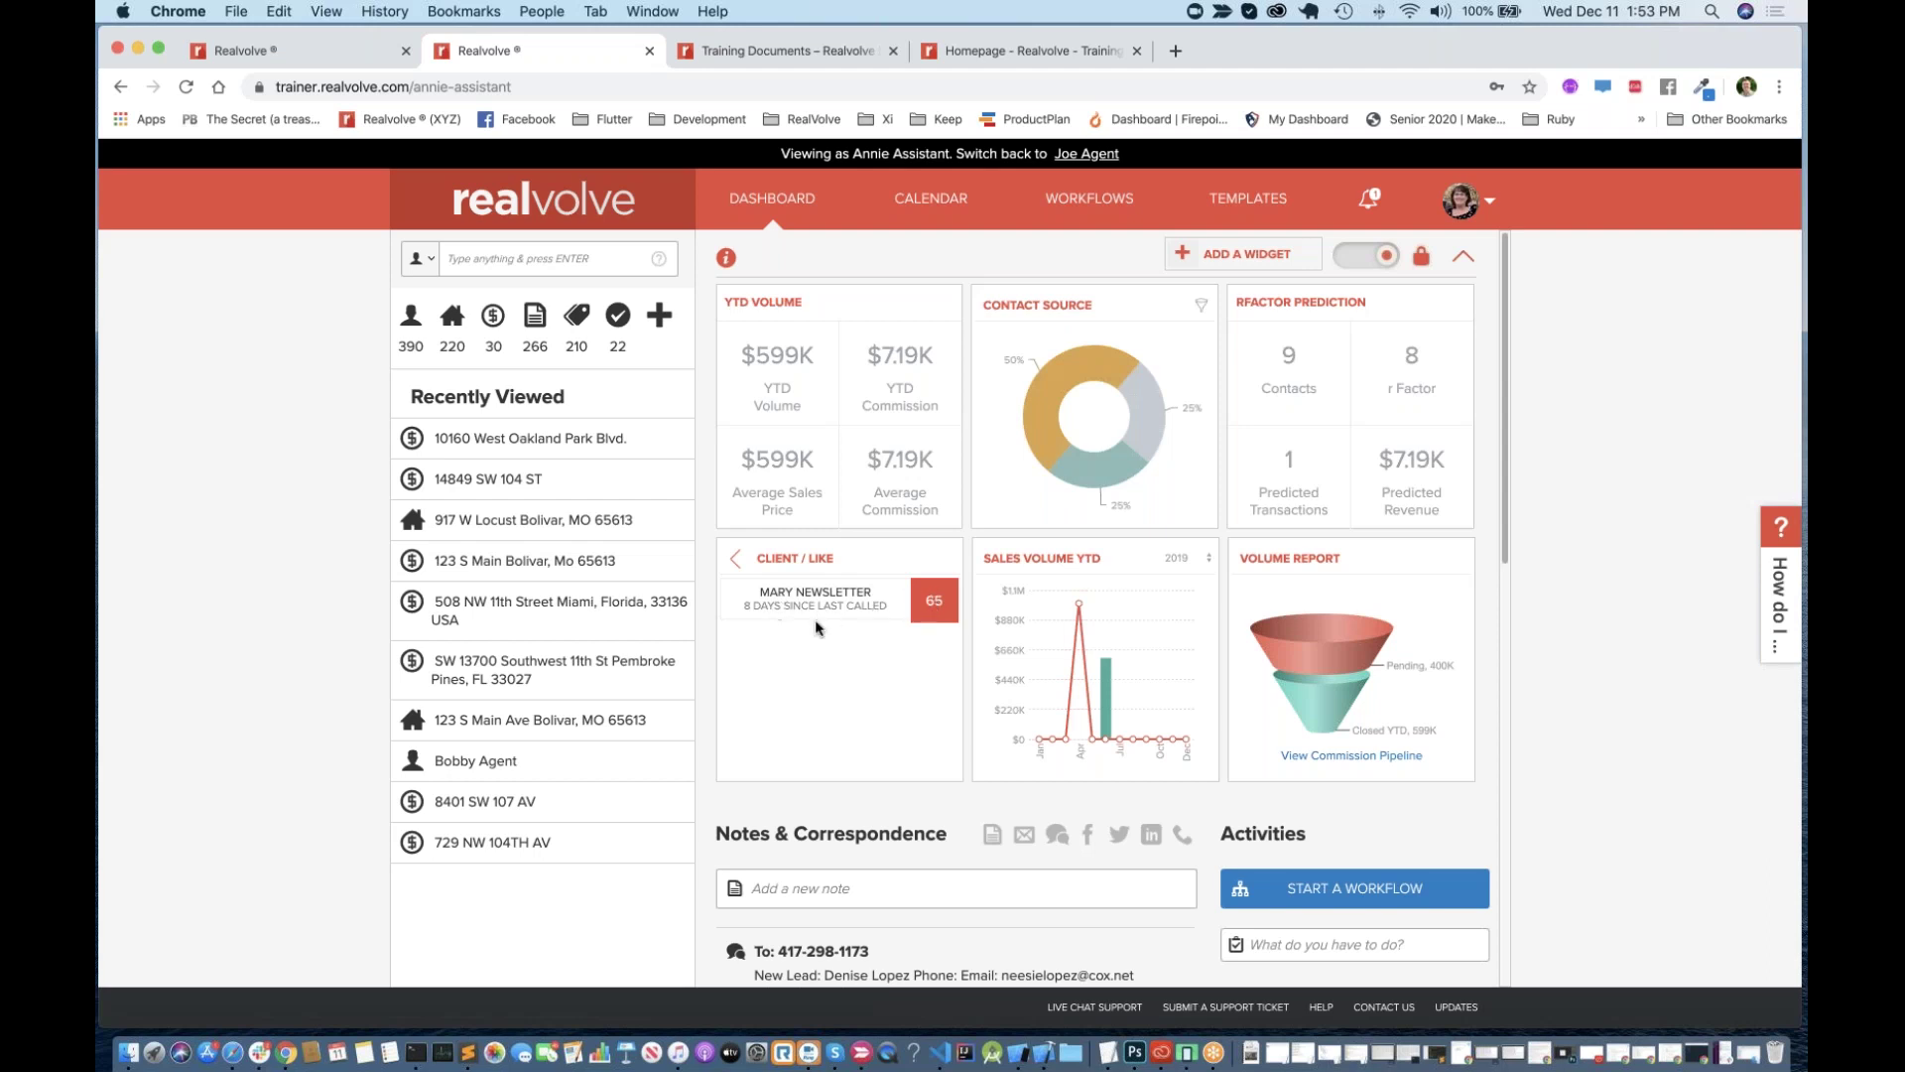
pyautogui.click(942, 603)
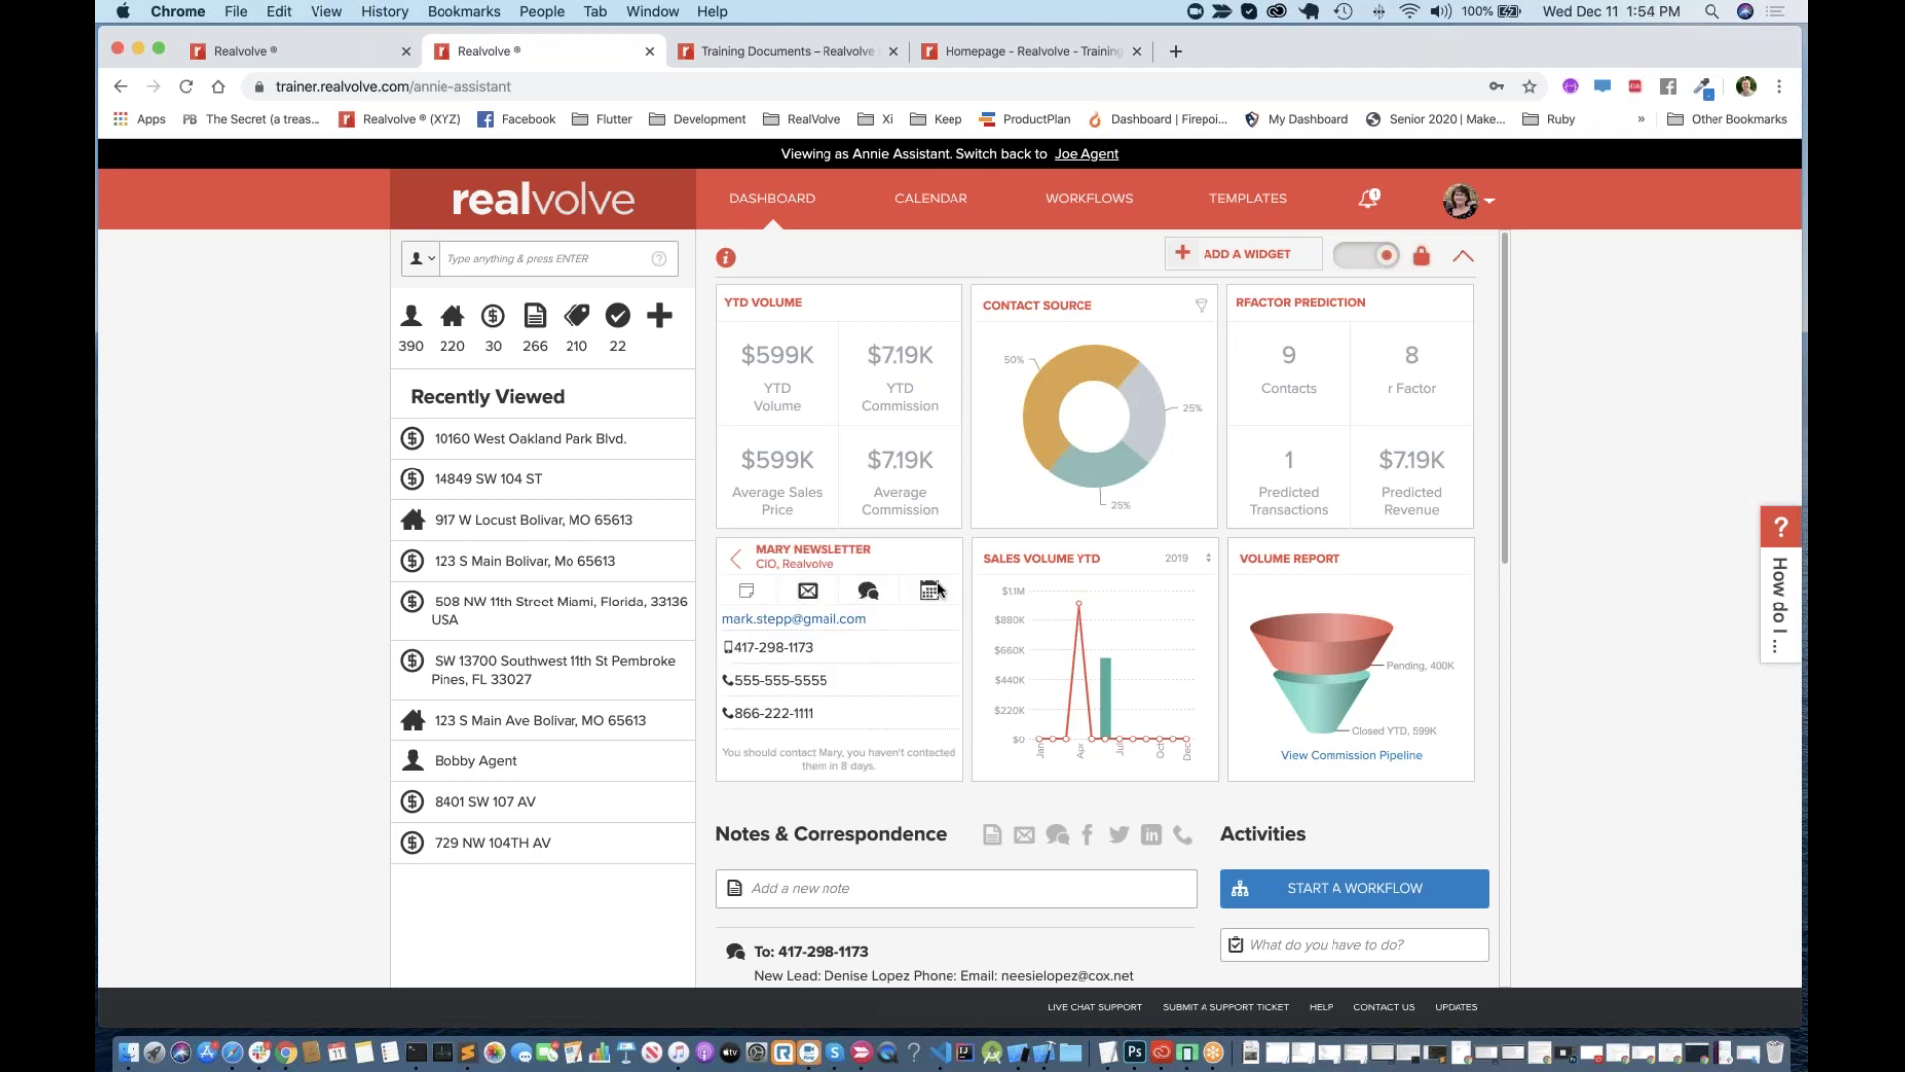
pyautogui.click(930, 589)
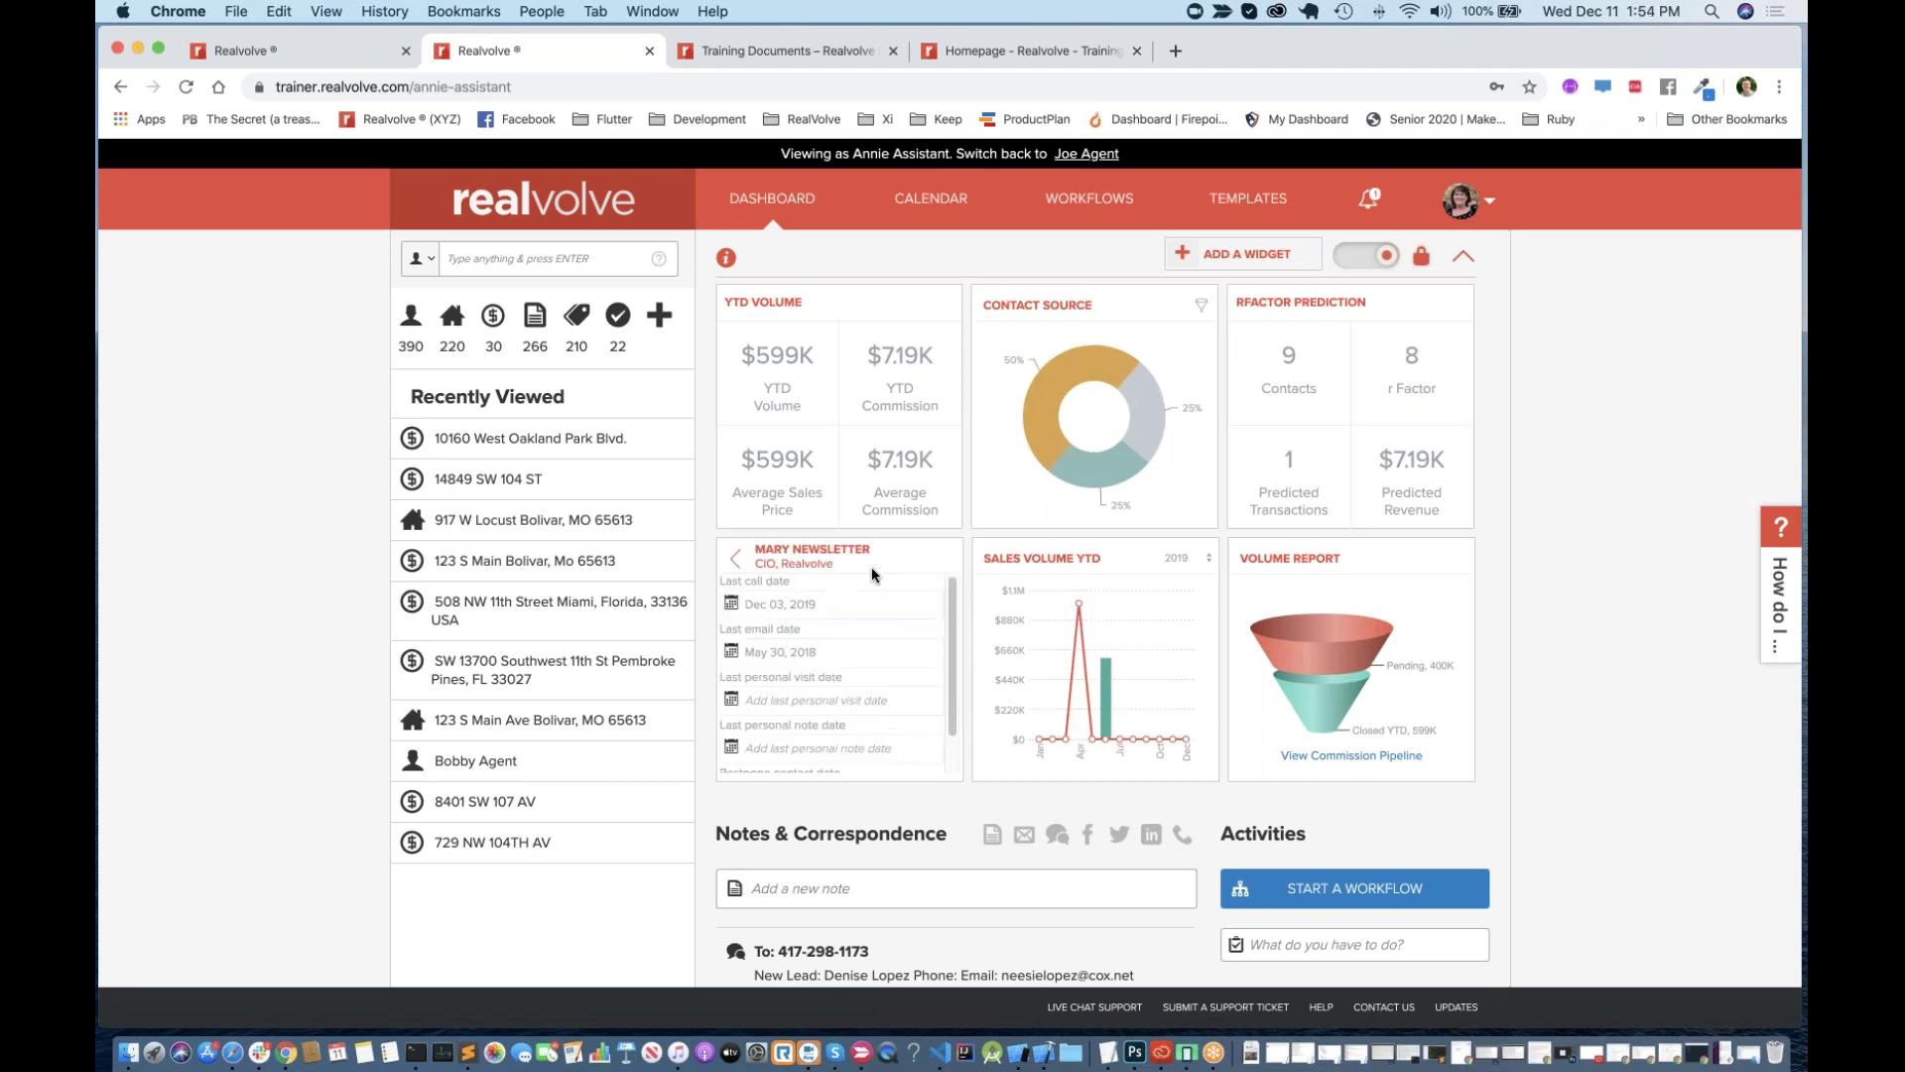
pyautogui.click(800, 603)
pyautogui.click(879, 671)
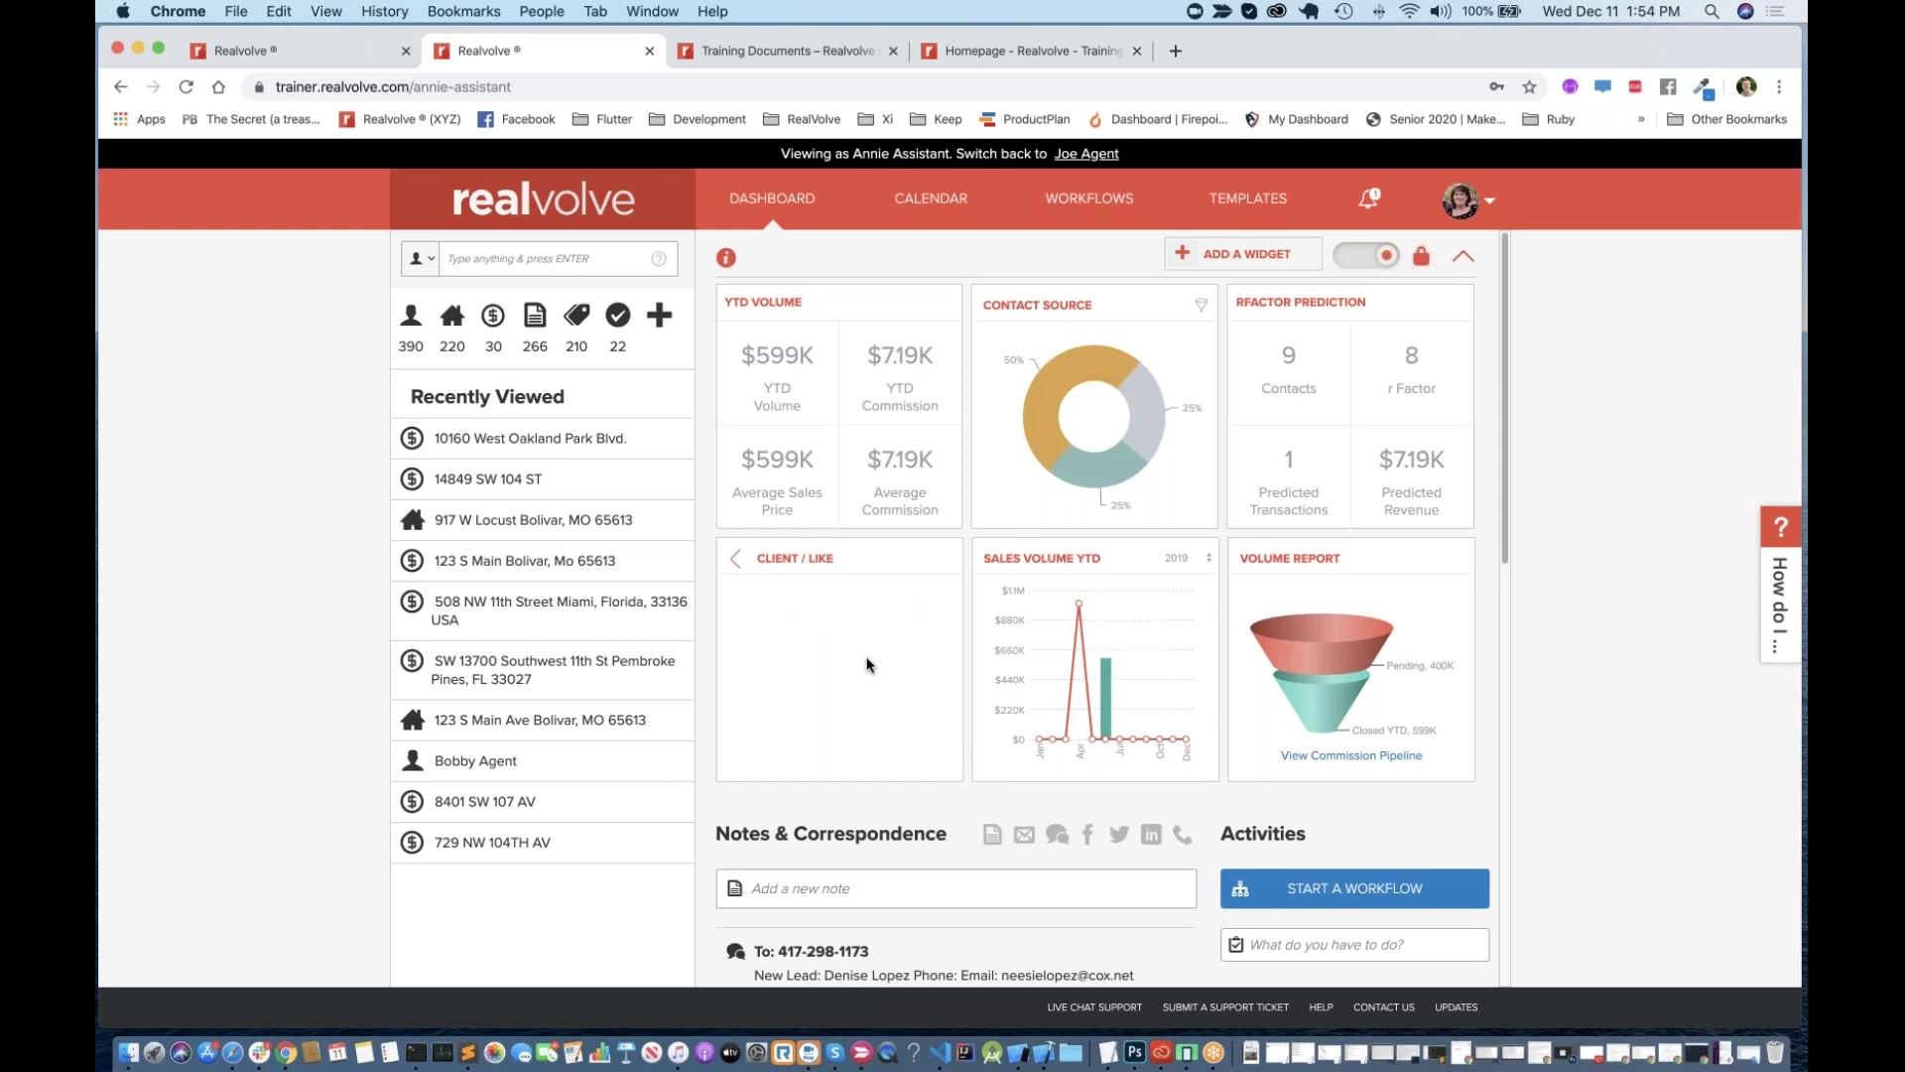
pyautogui.click(733, 559)
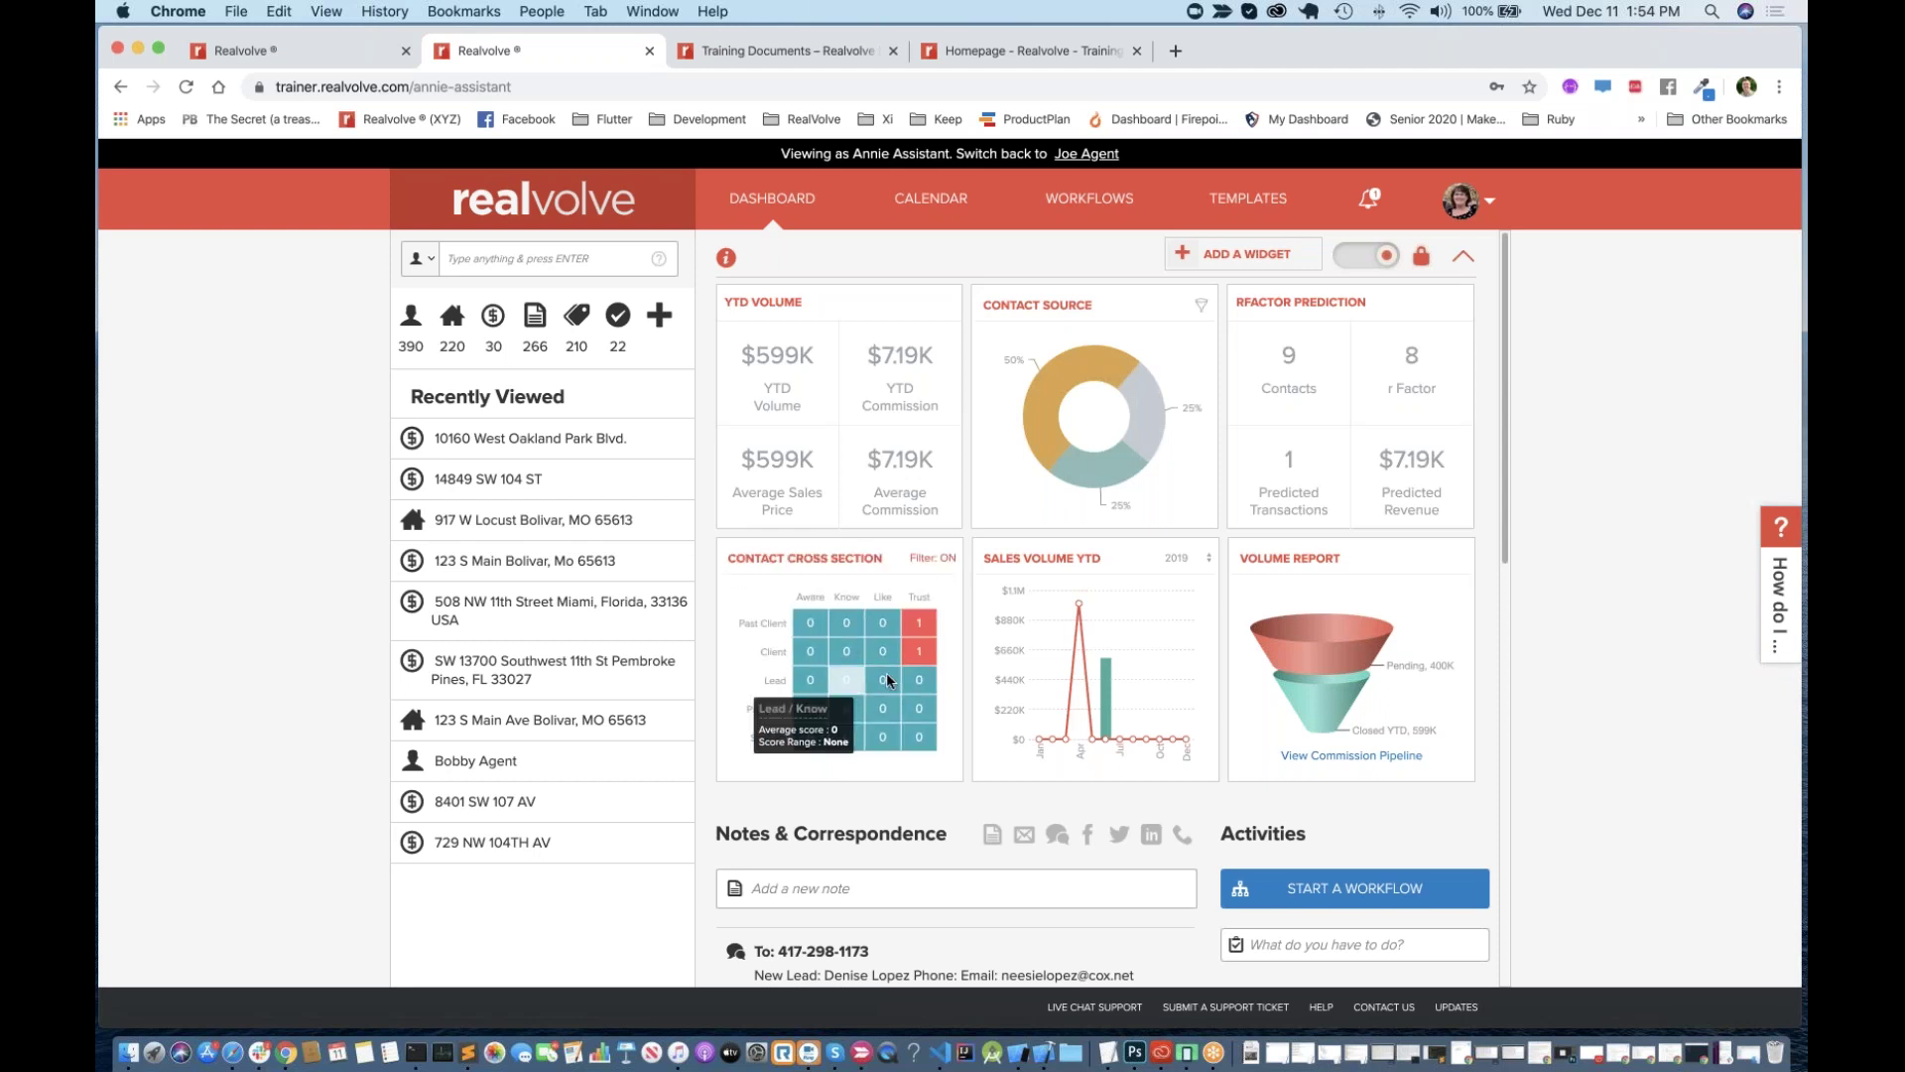
# Step: Go to Settings > Set Default Fields and show the Dashboard tab's contact follow-up day thresholds
pyautogui.click(1489, 205)
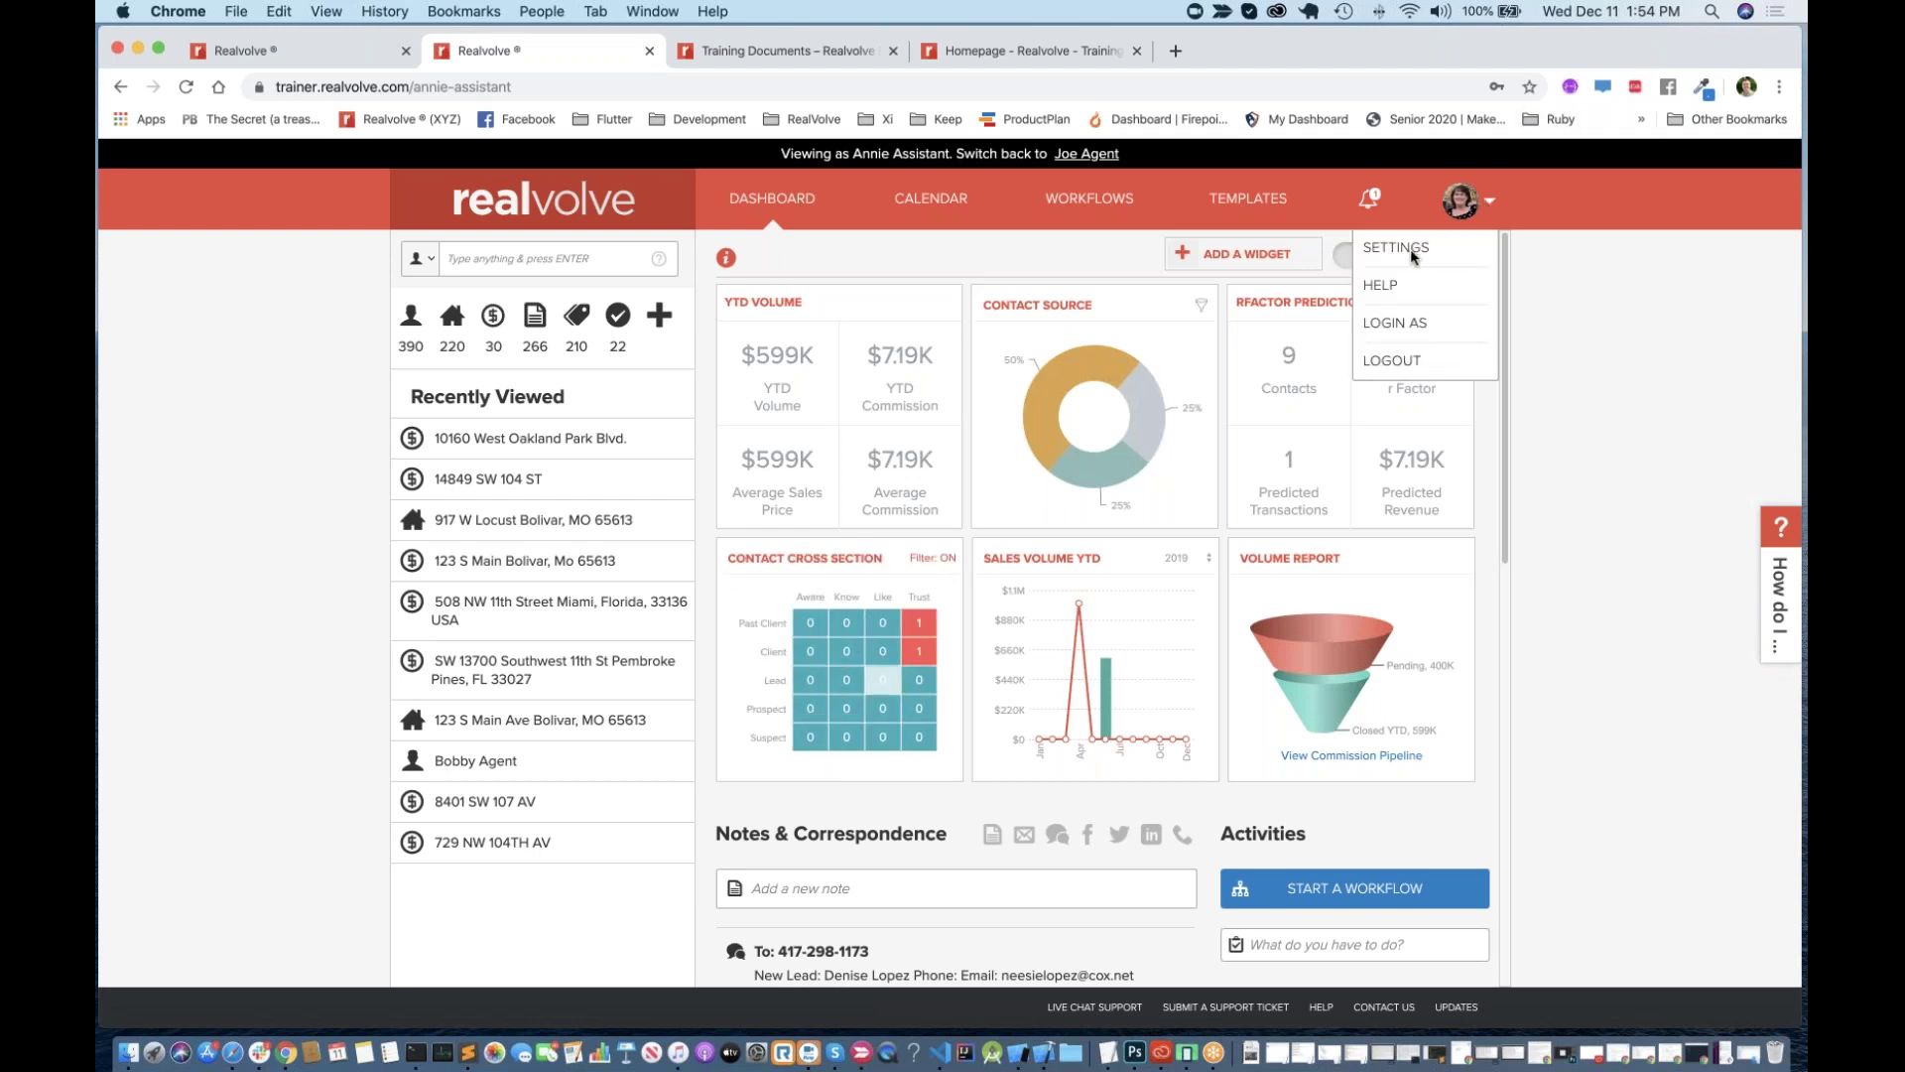
pyautogui.click(1409, 248)
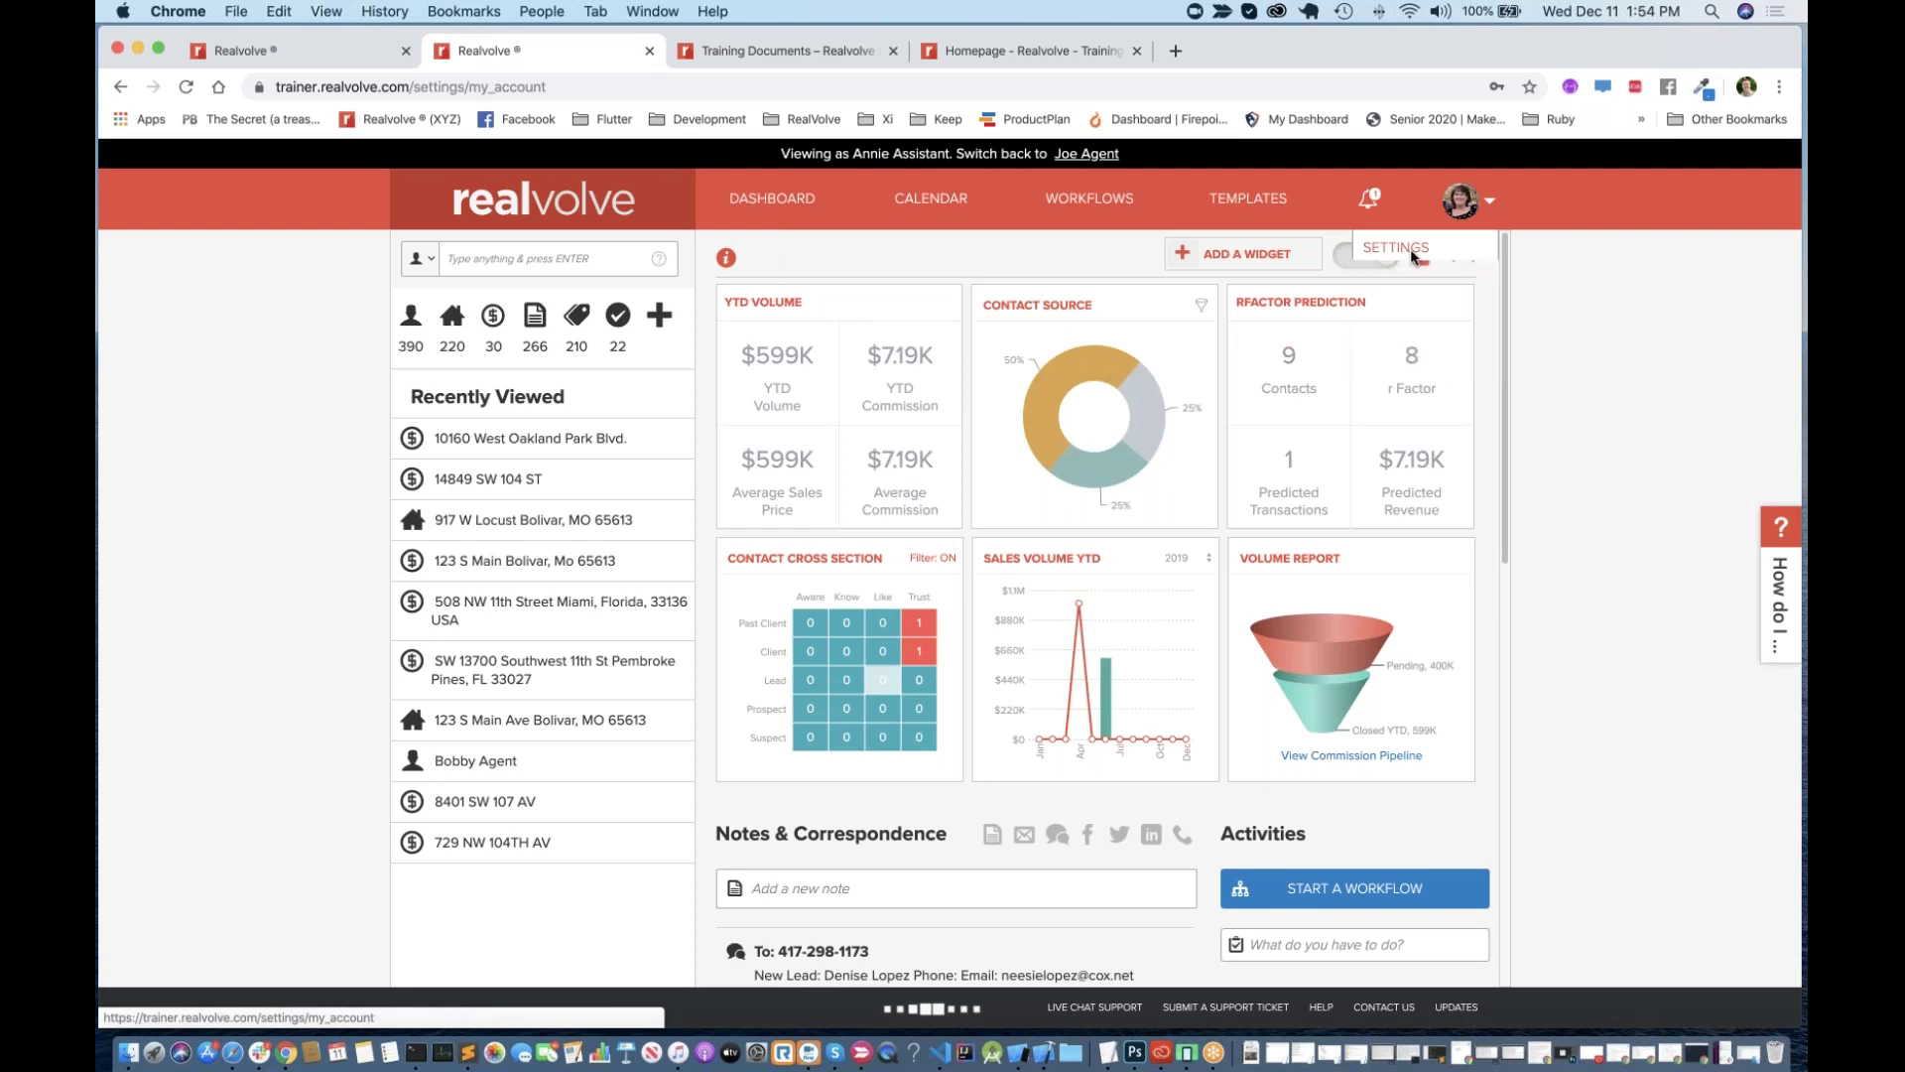
pyautogui.scroll(-3, 456, 746)
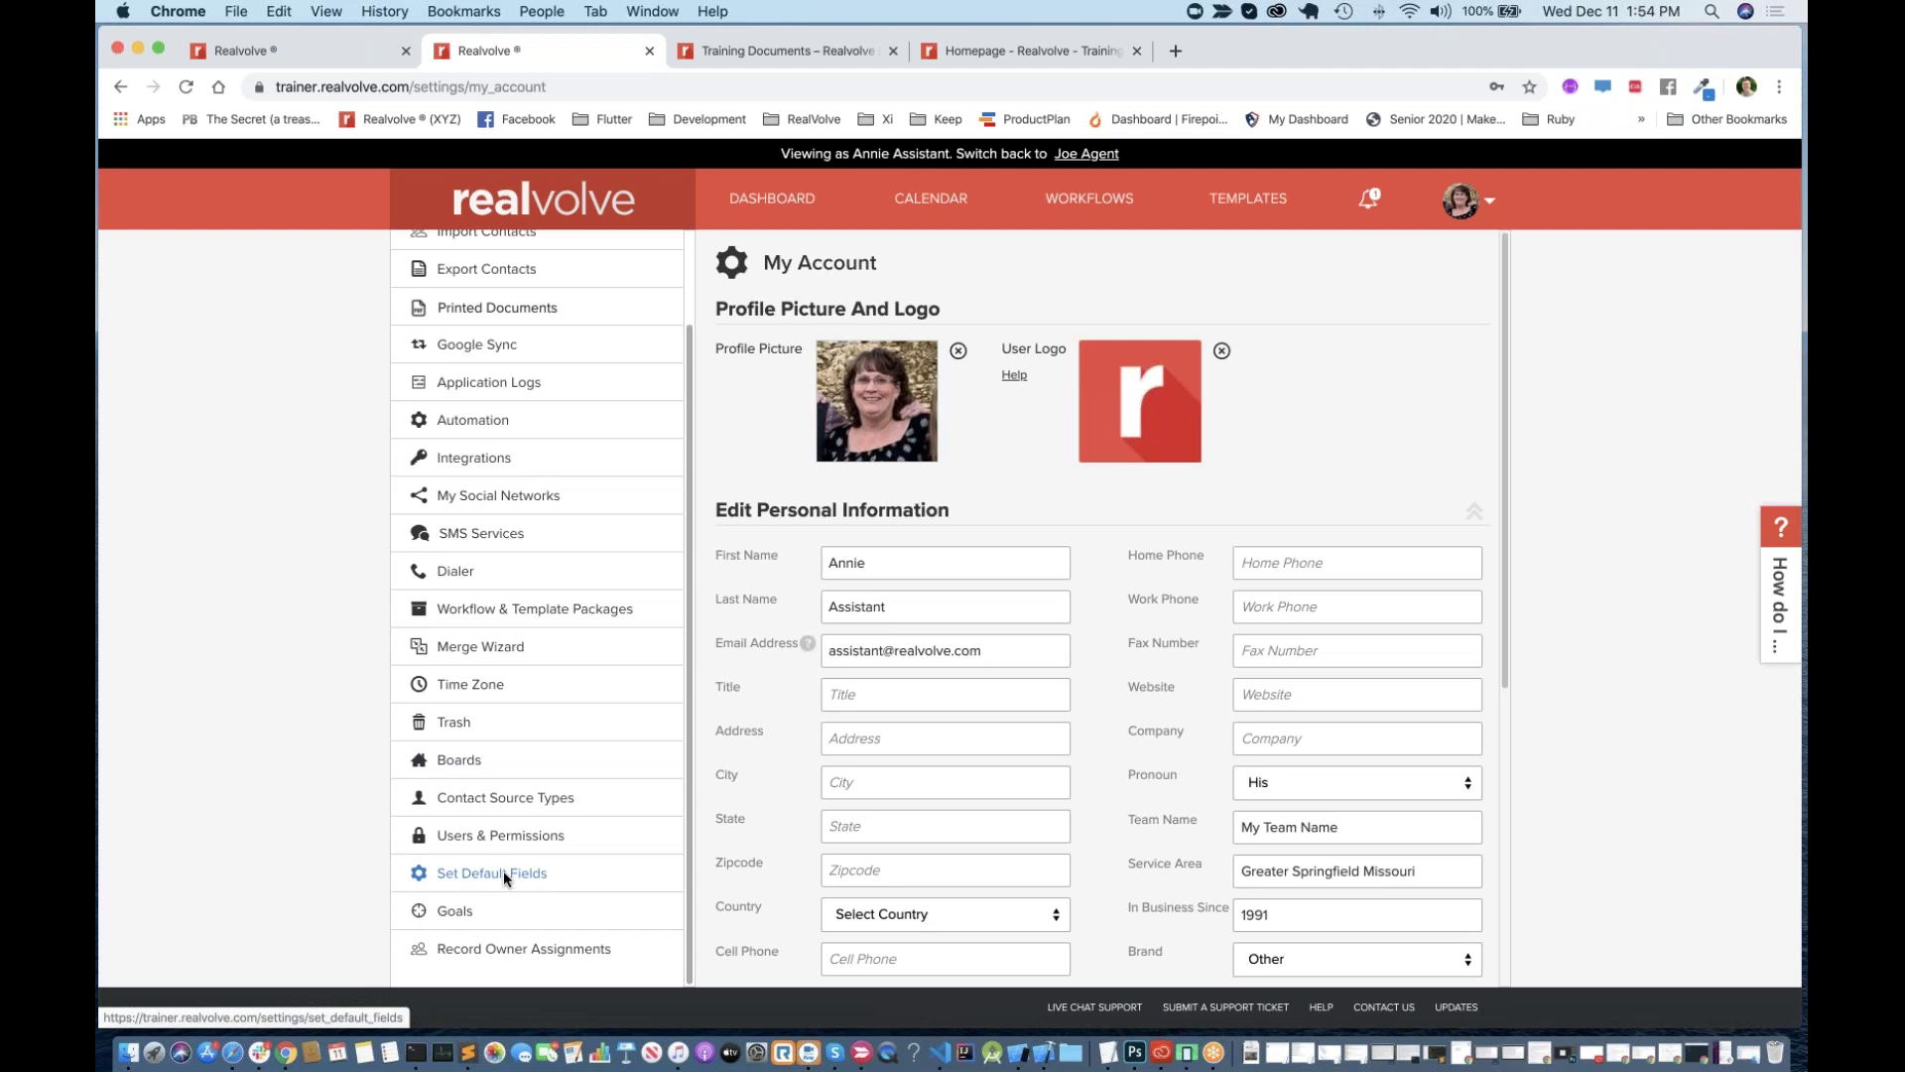
pyautogui.click(508, 871)
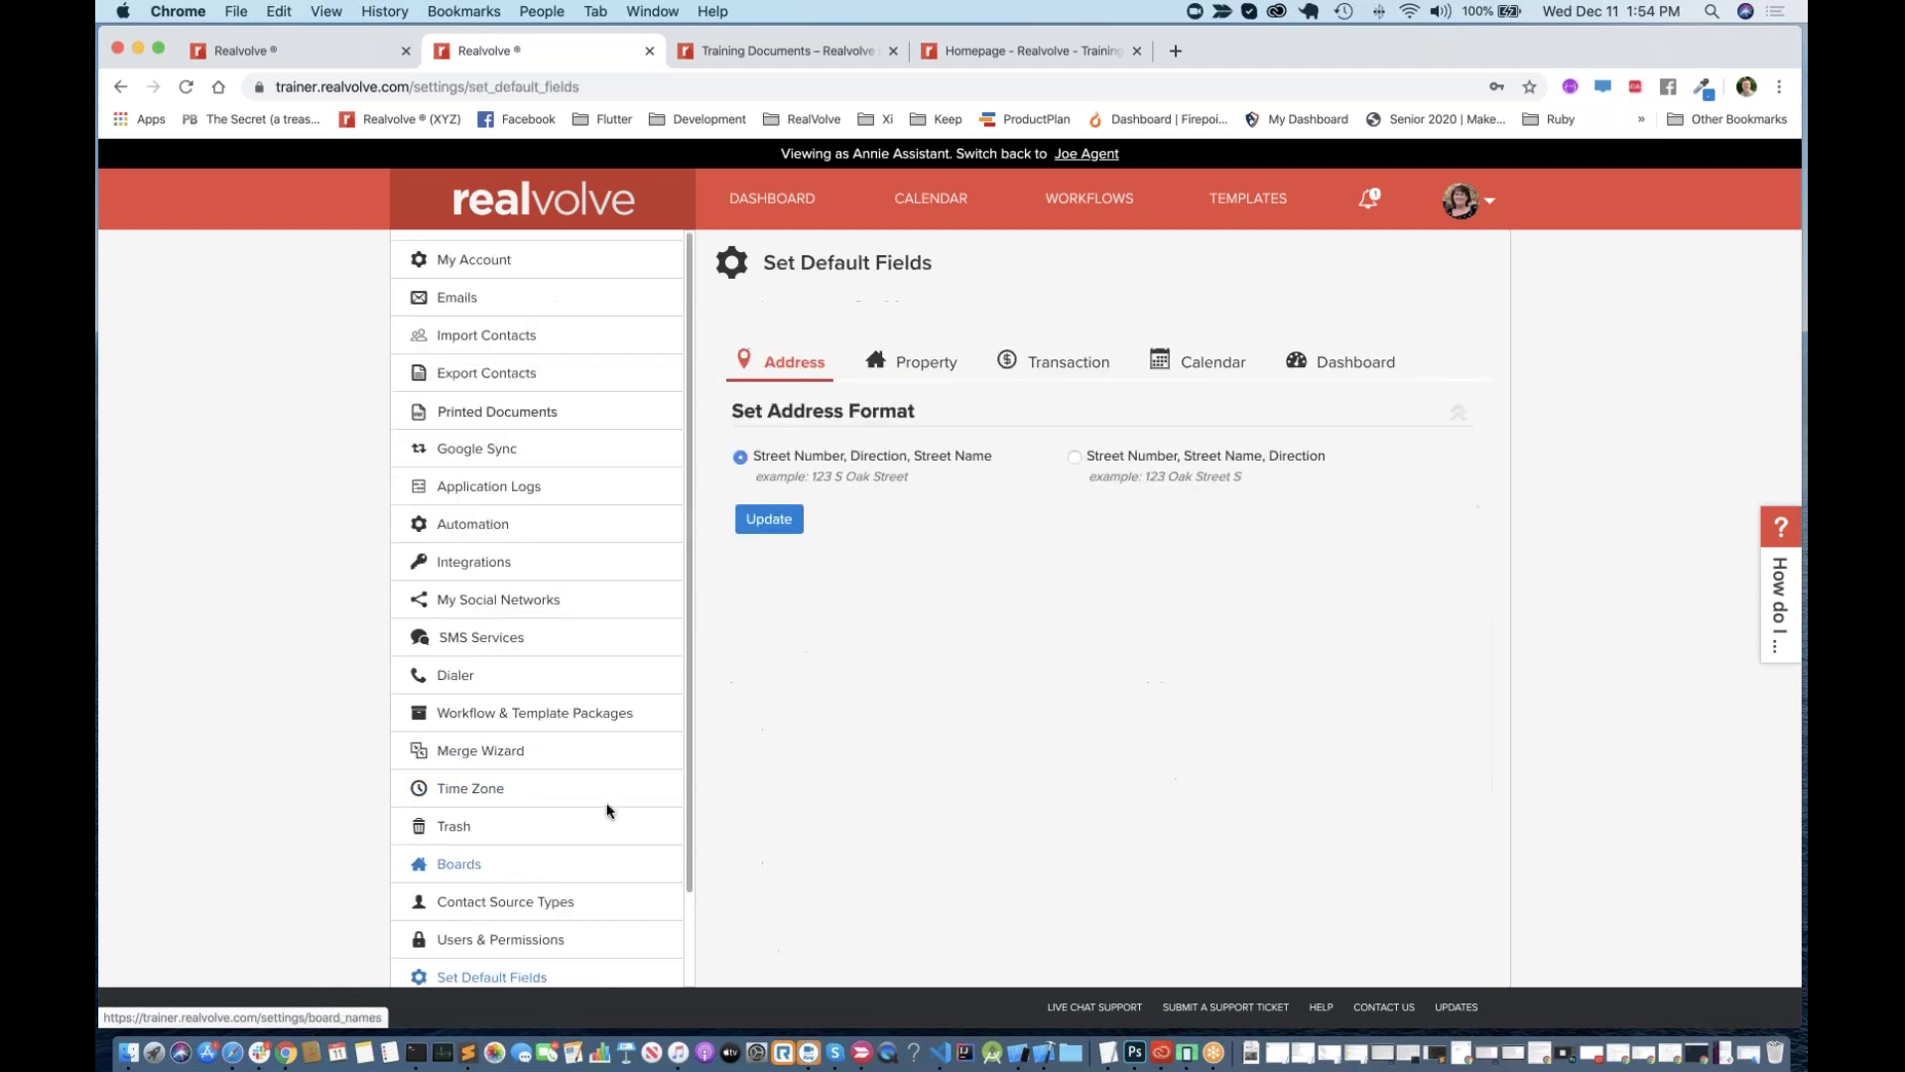
pyautogui.click(1370, 363)
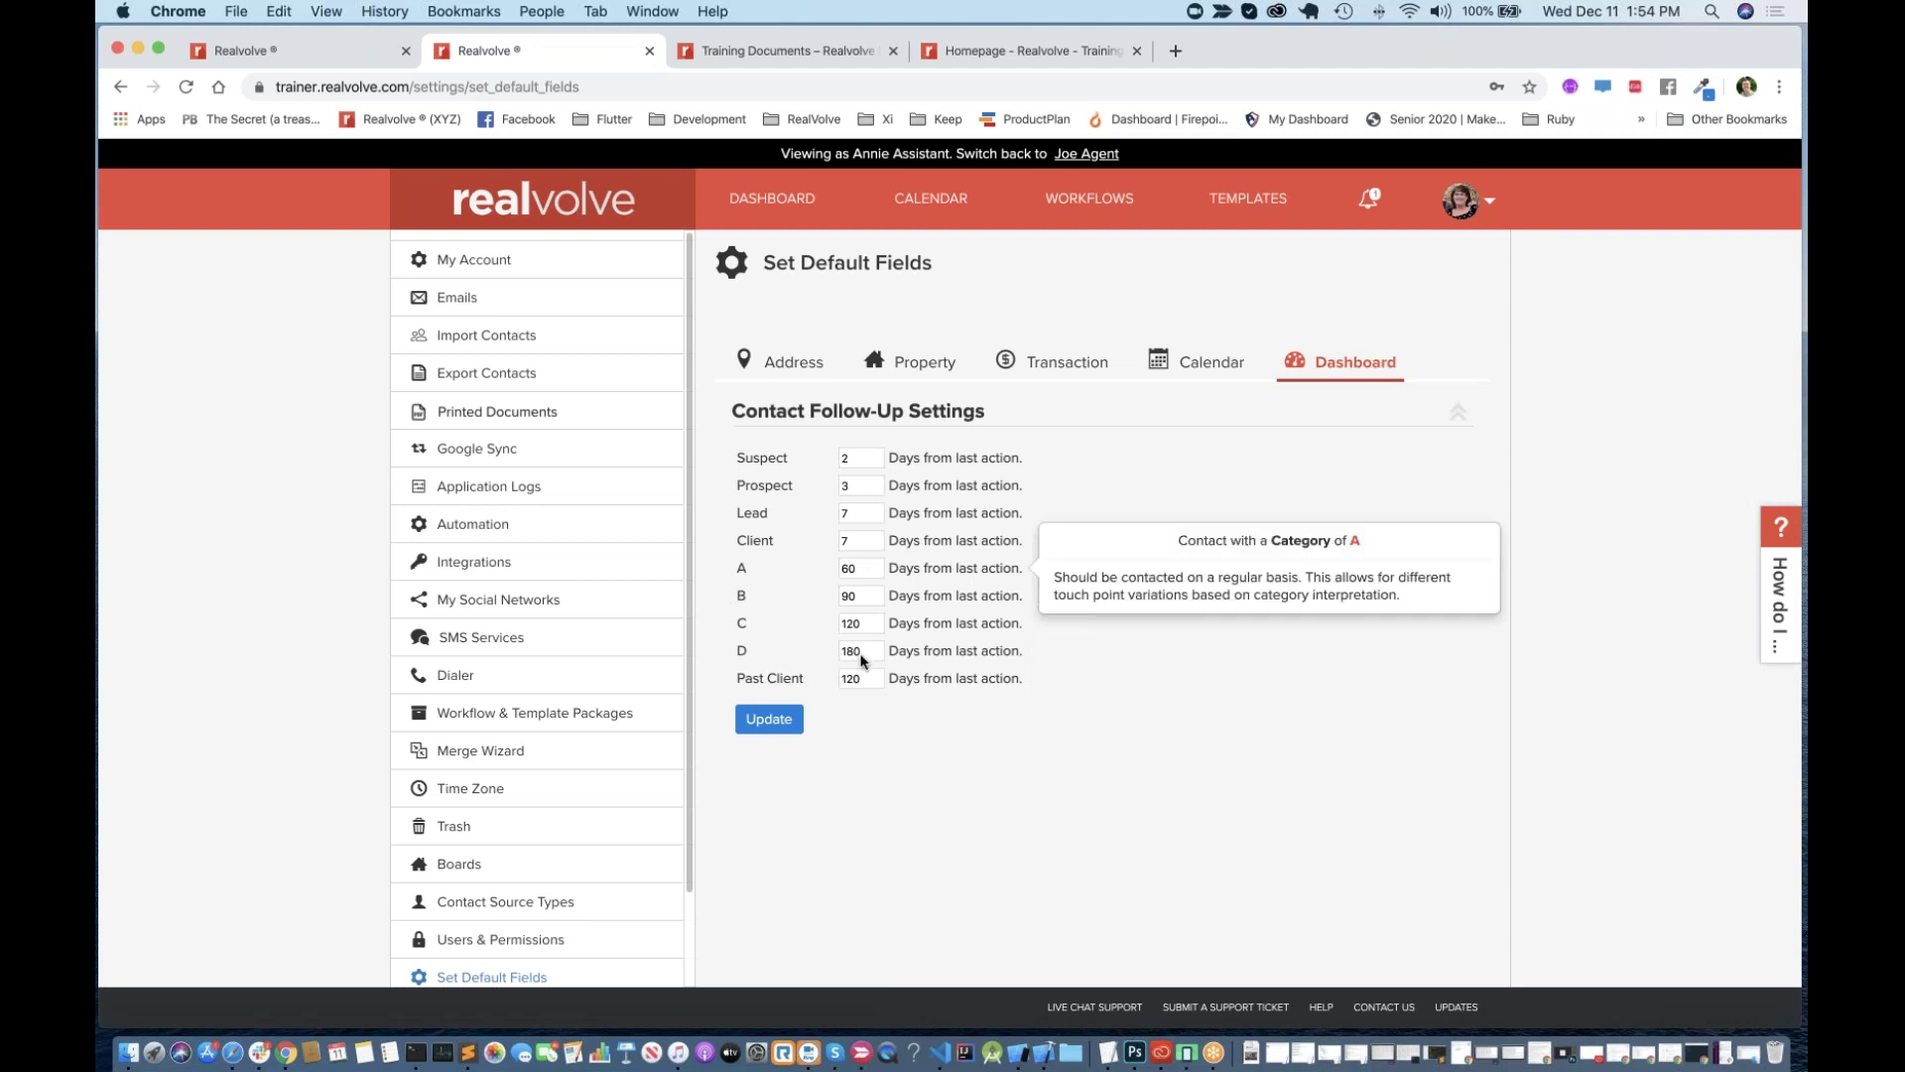
pyautogui.moveTo(850, 695)
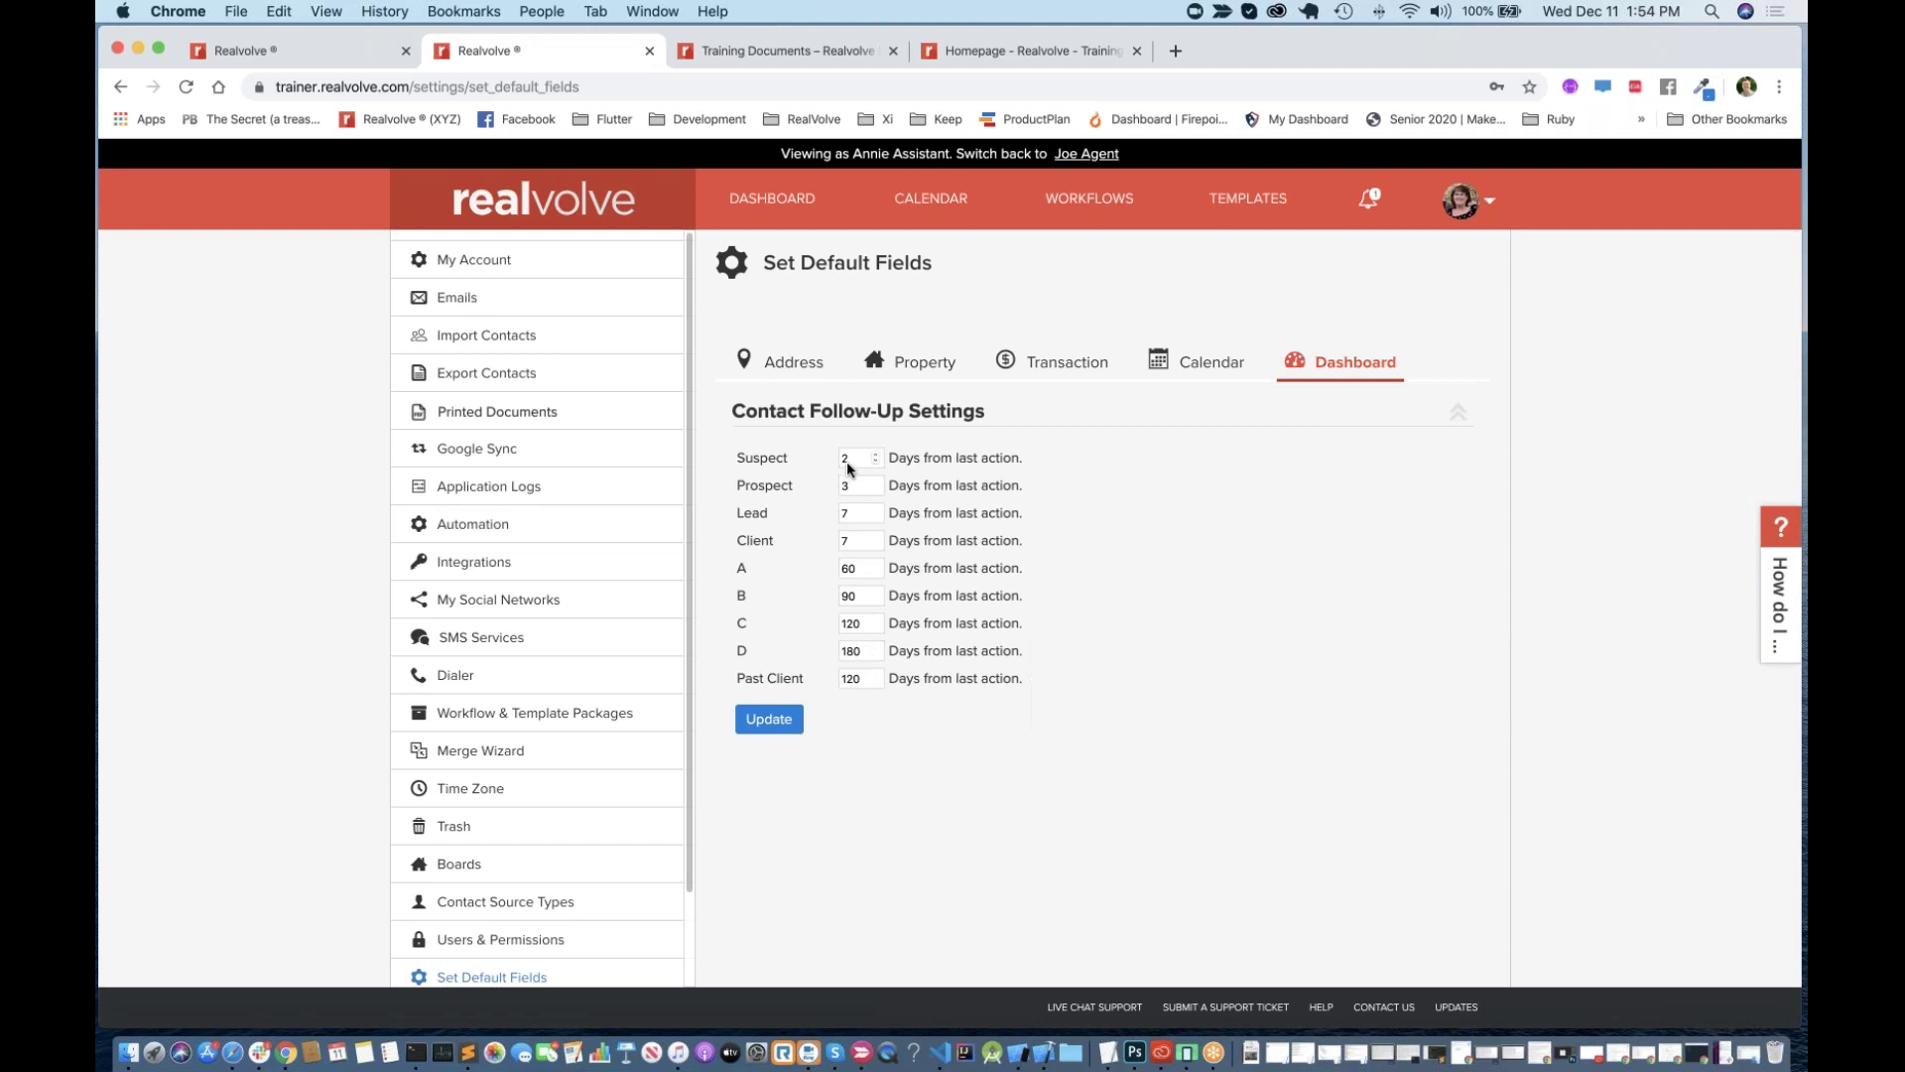
pyautogui.moveTo(736, 461)
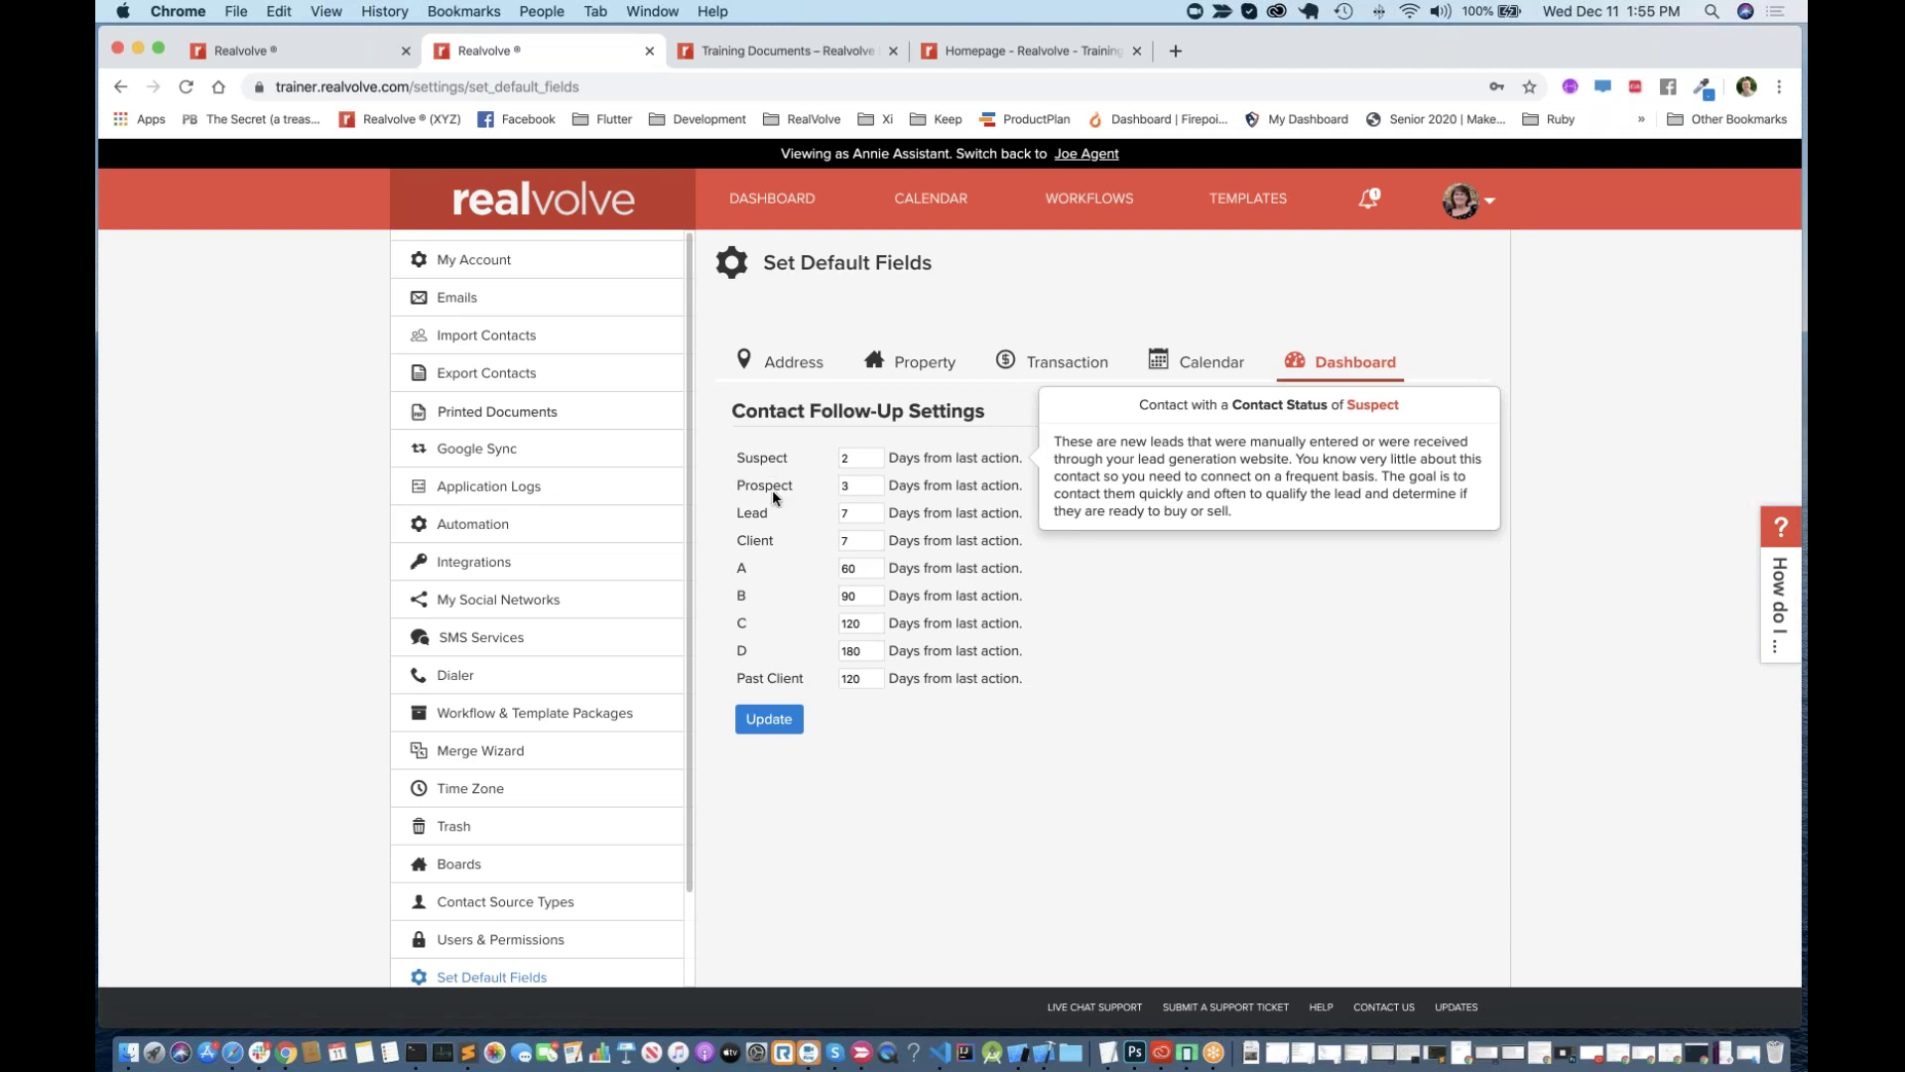
pyautogui.moveTo(781, 491)
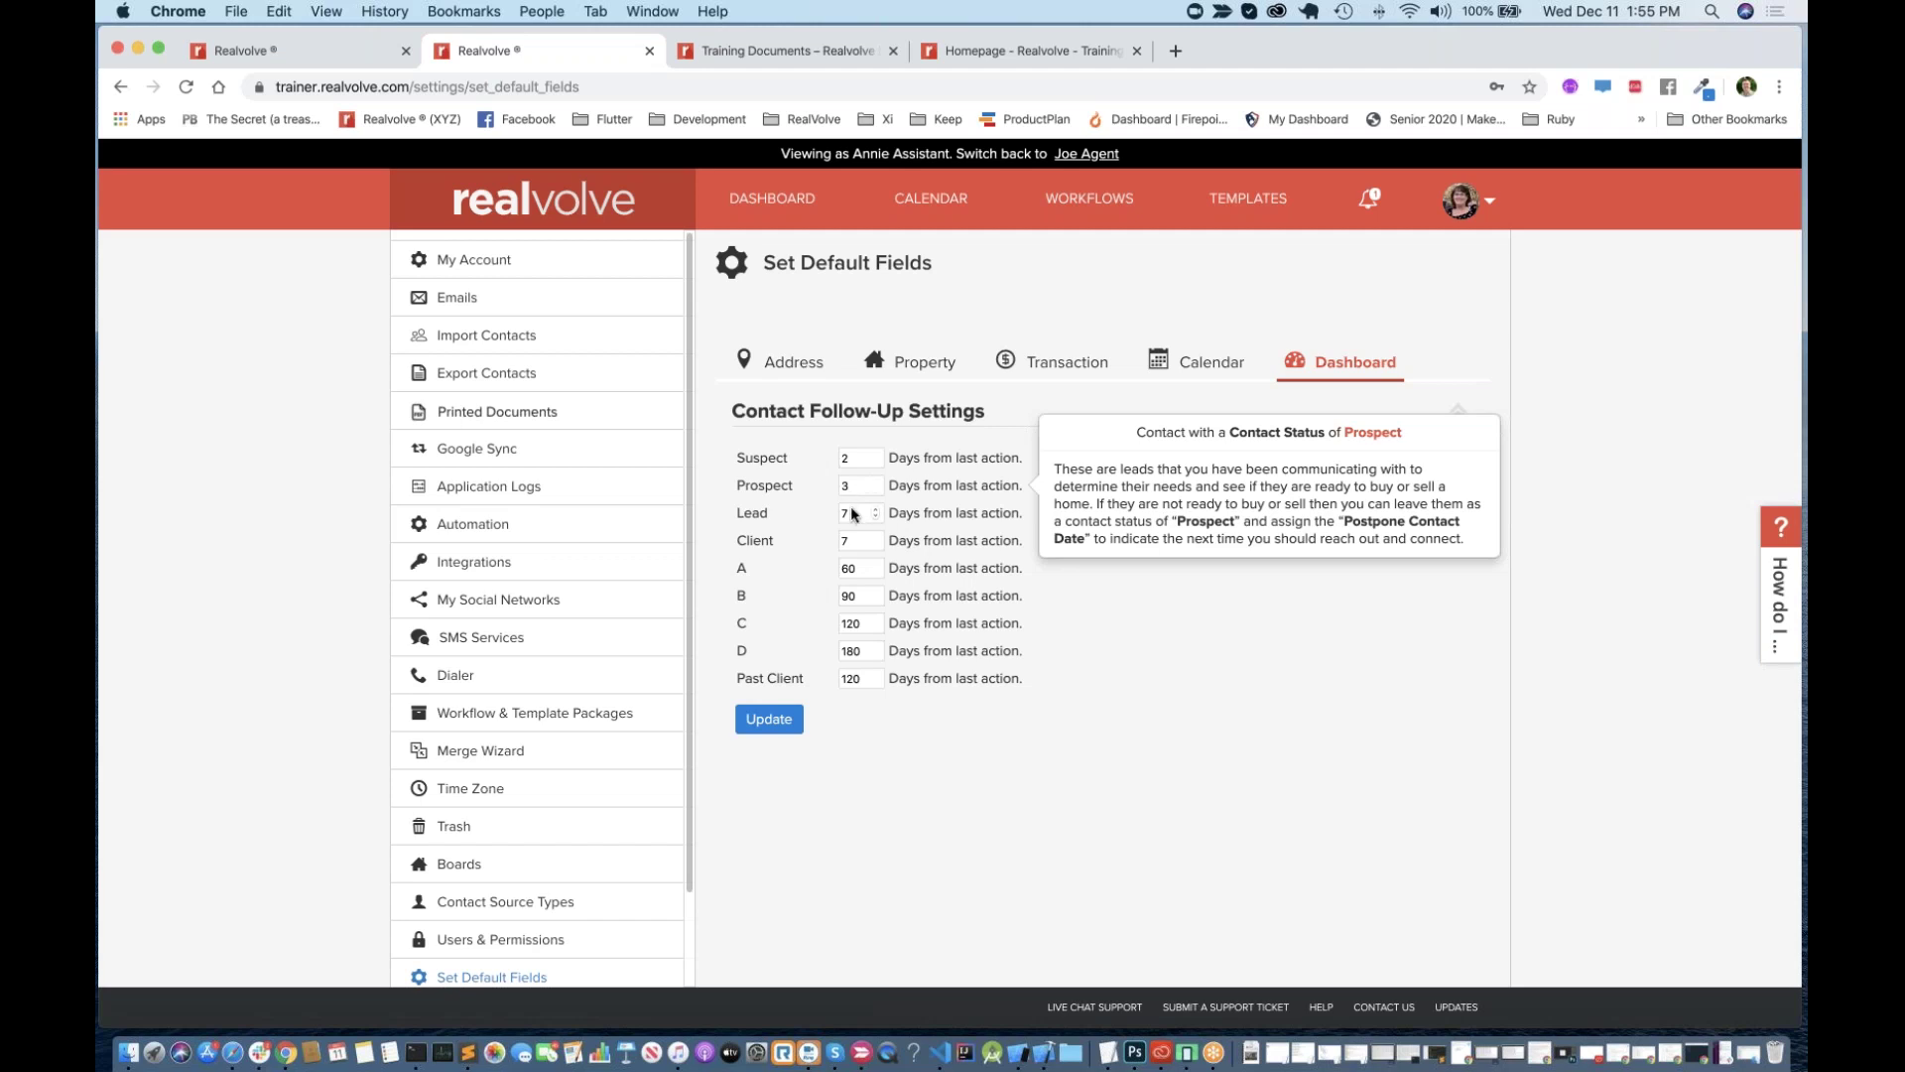
pyautogui.moveTo(852, 515)
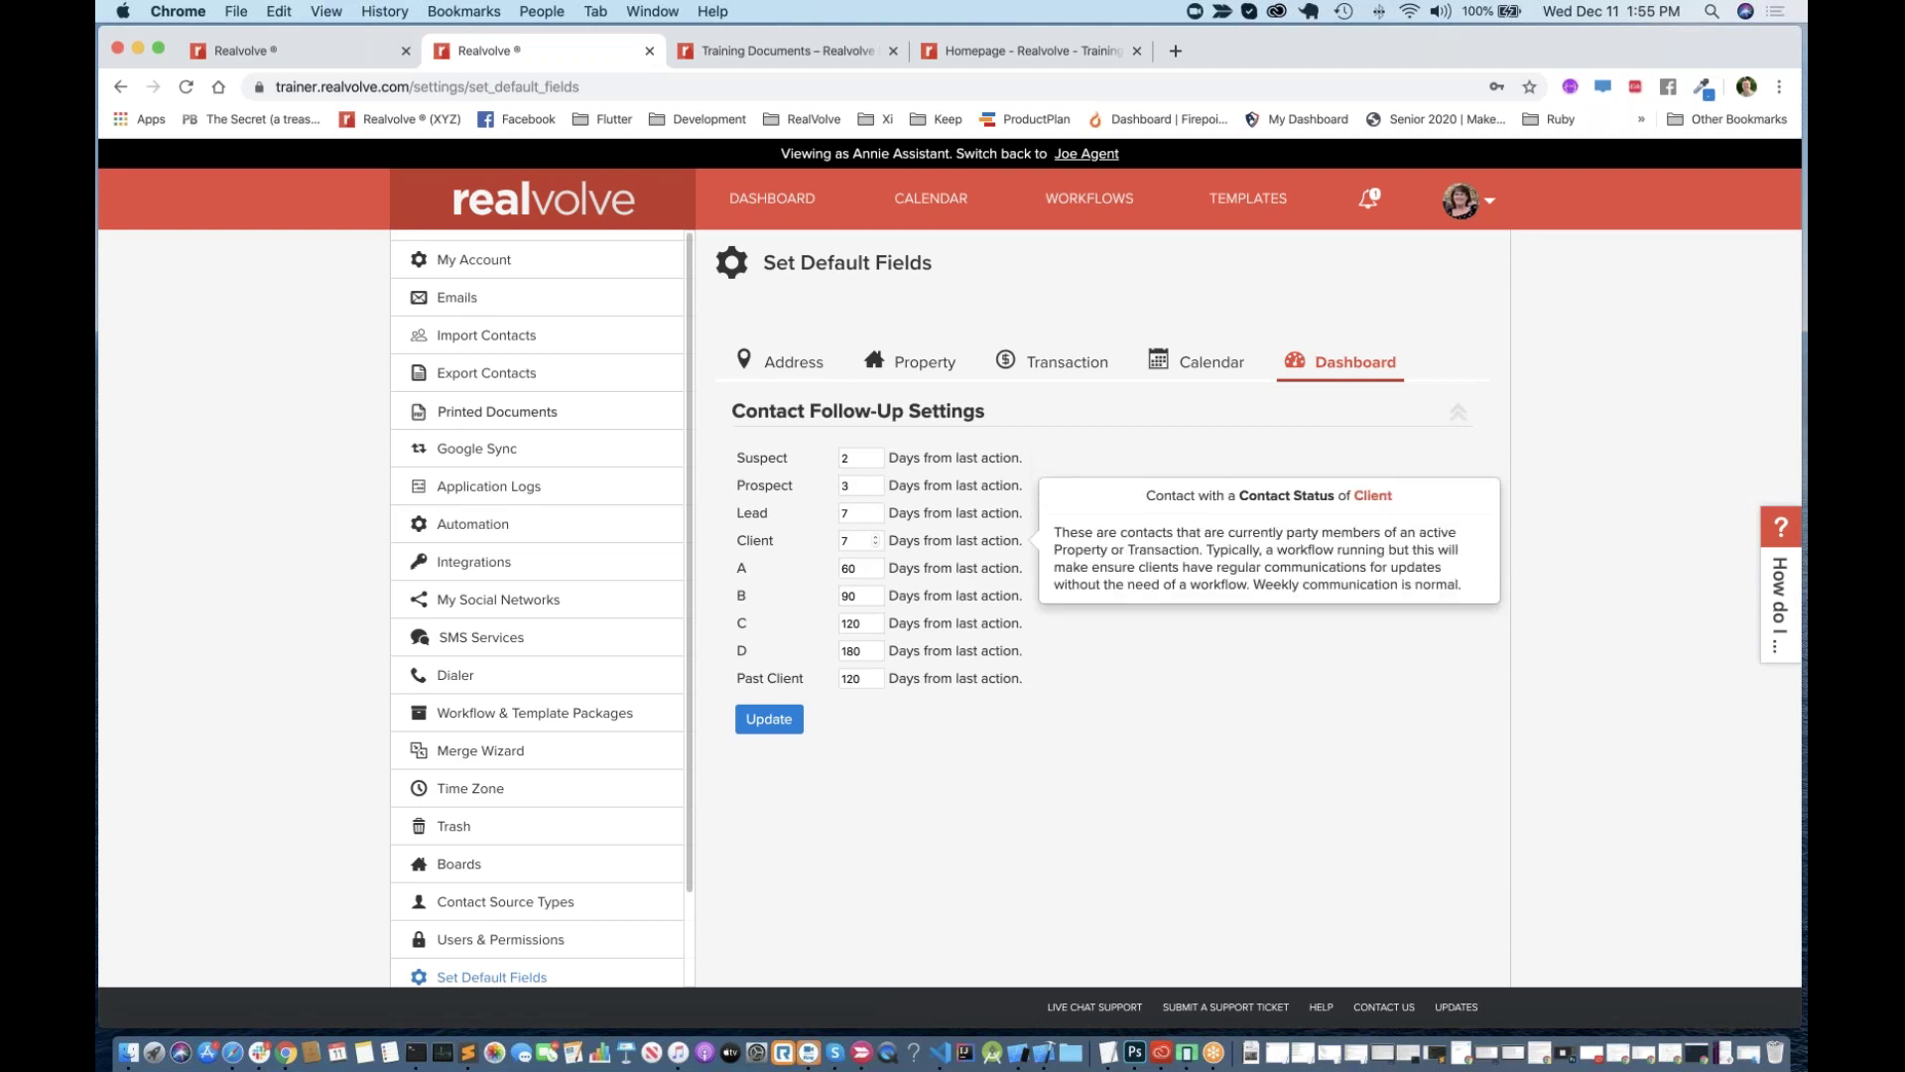
pyautogui.click(849, 539)
pyautogui.moveTo(849, 576)
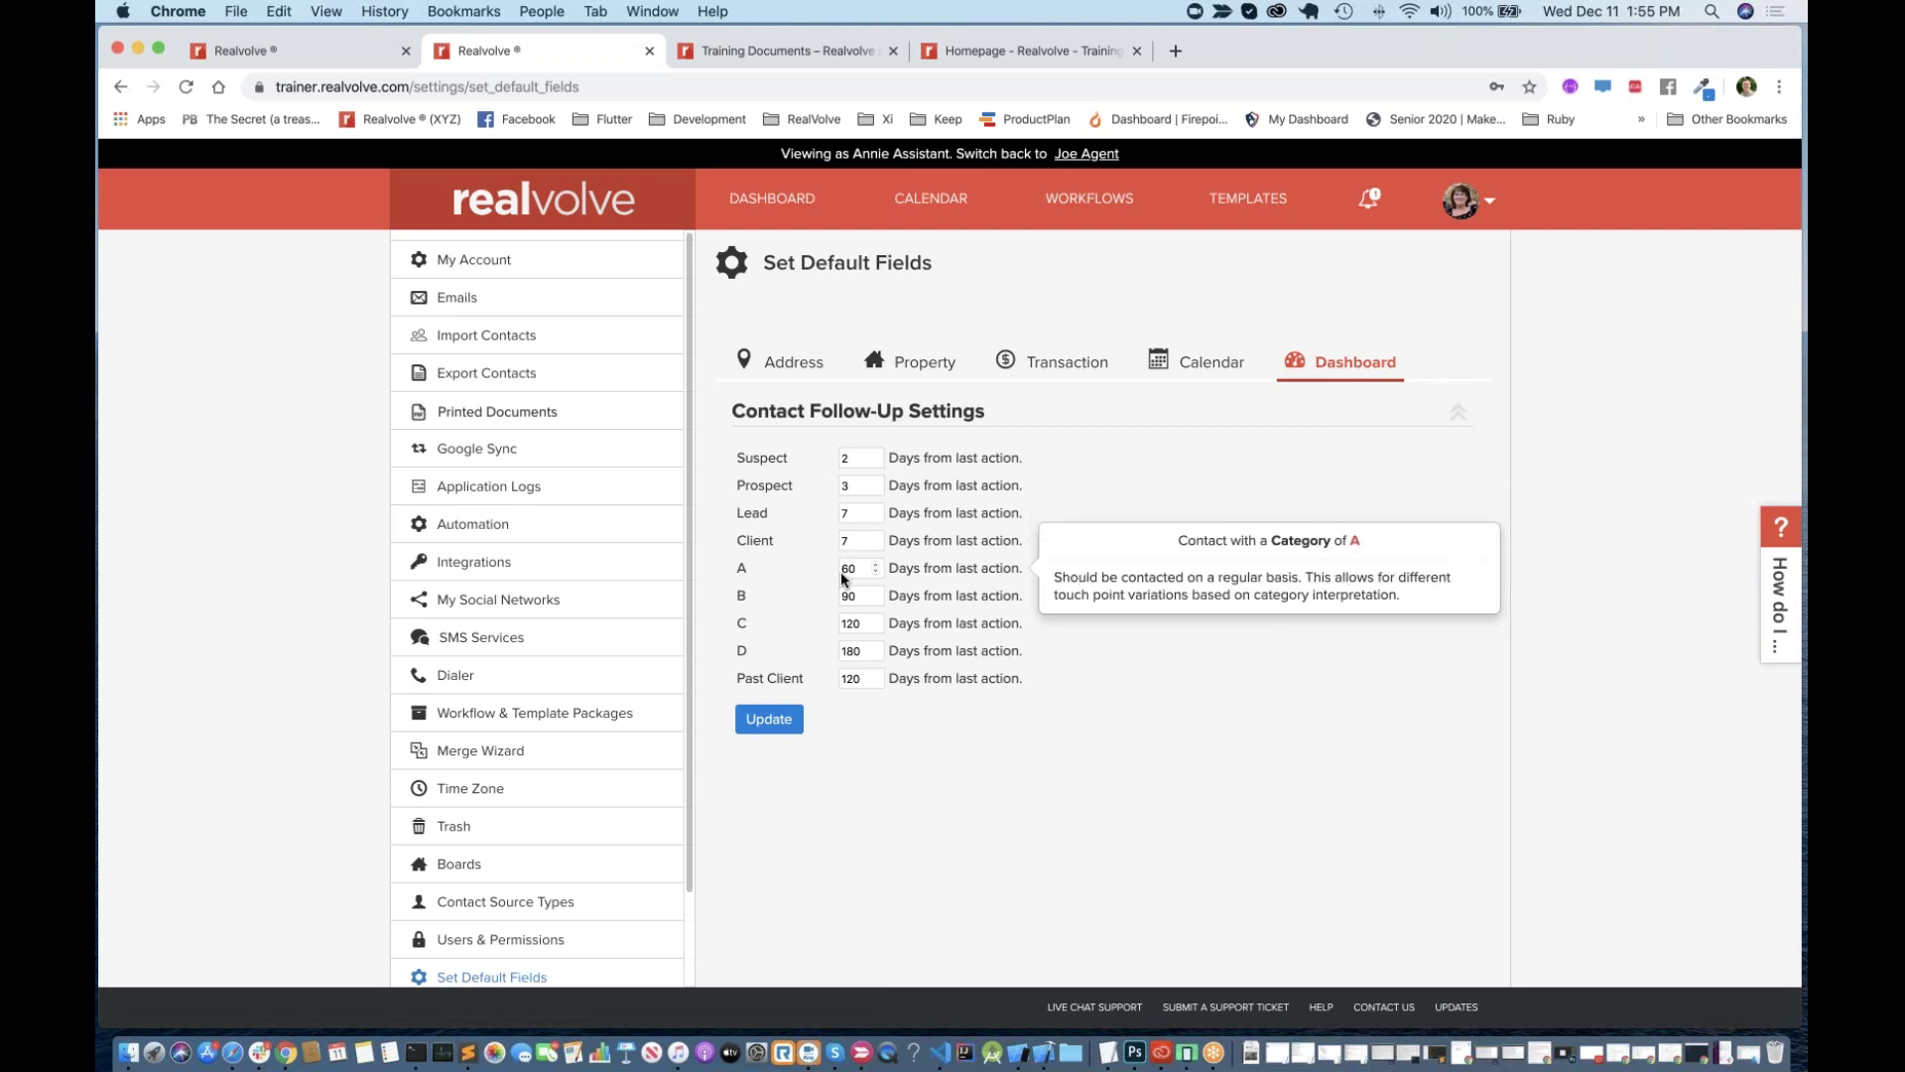
pyautogui.moveTo(779, 684)
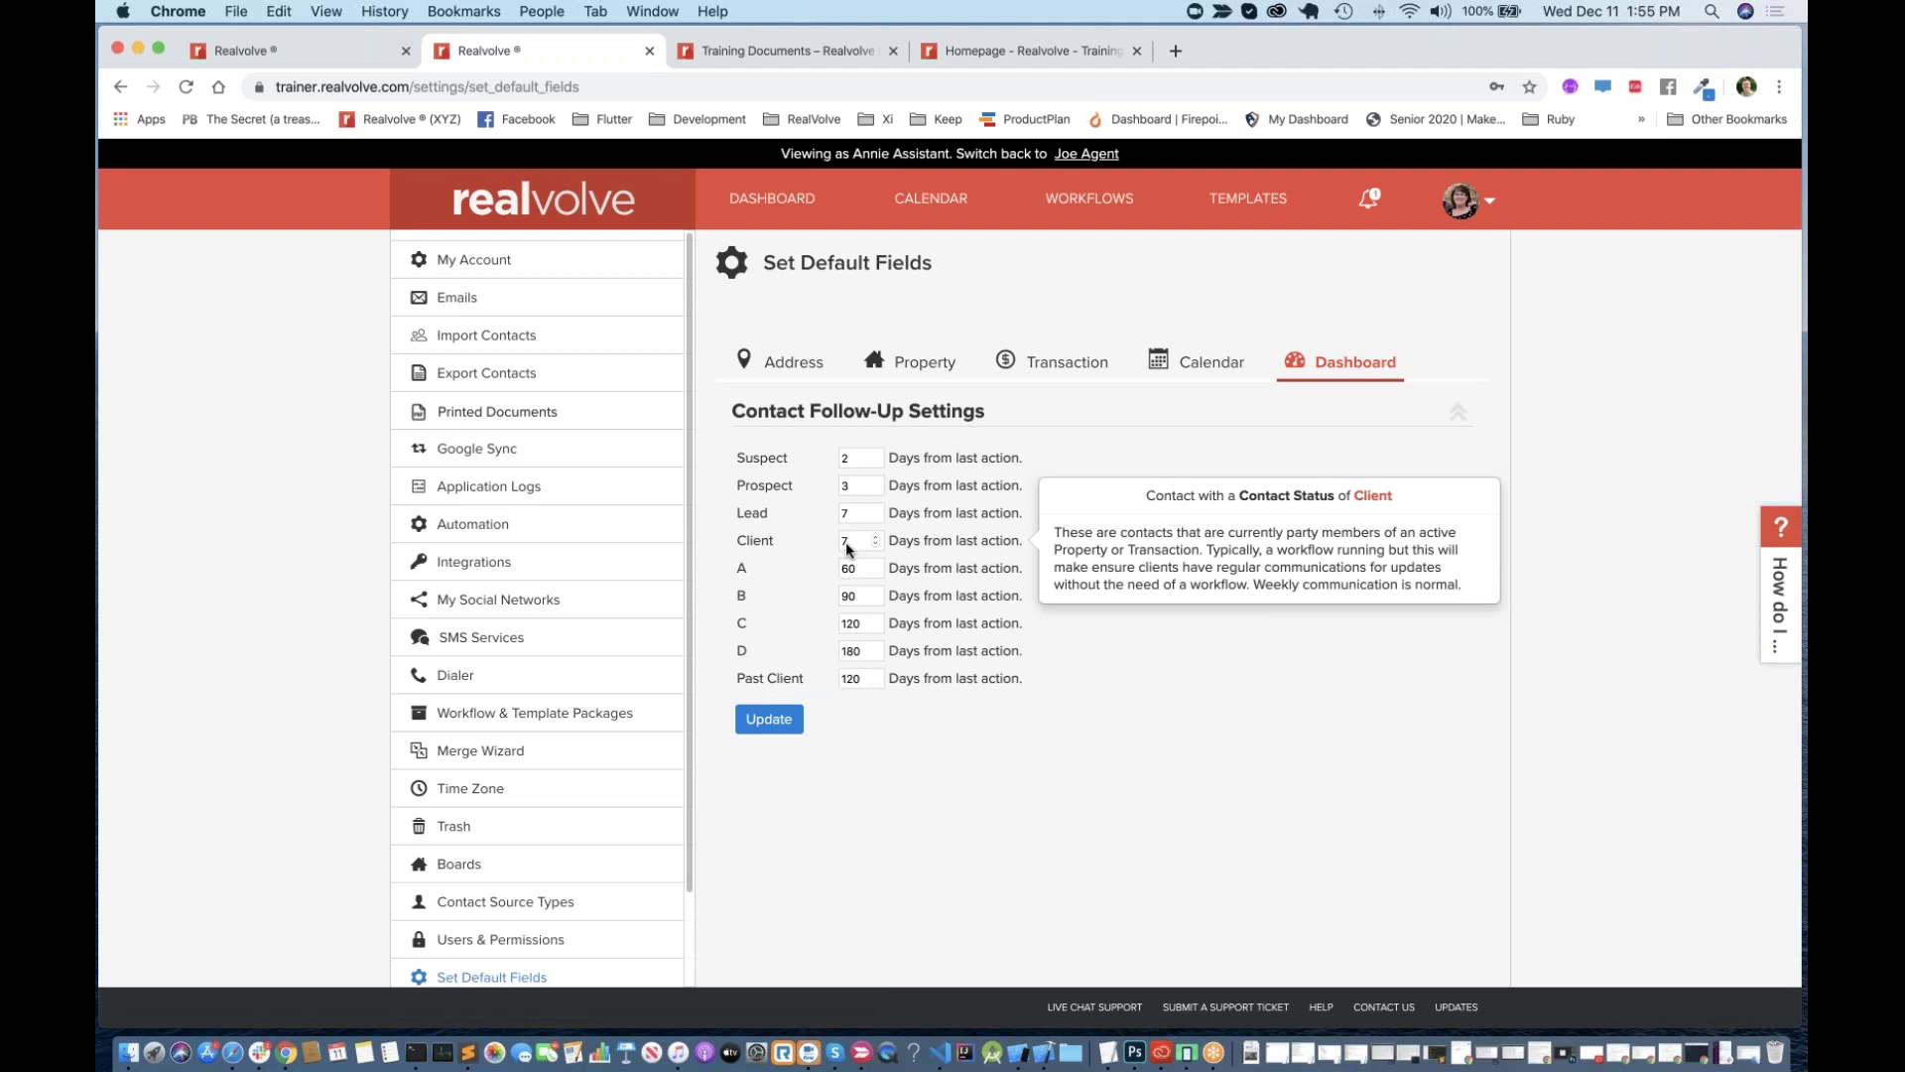
pyautogui.moveTo(845, 683)
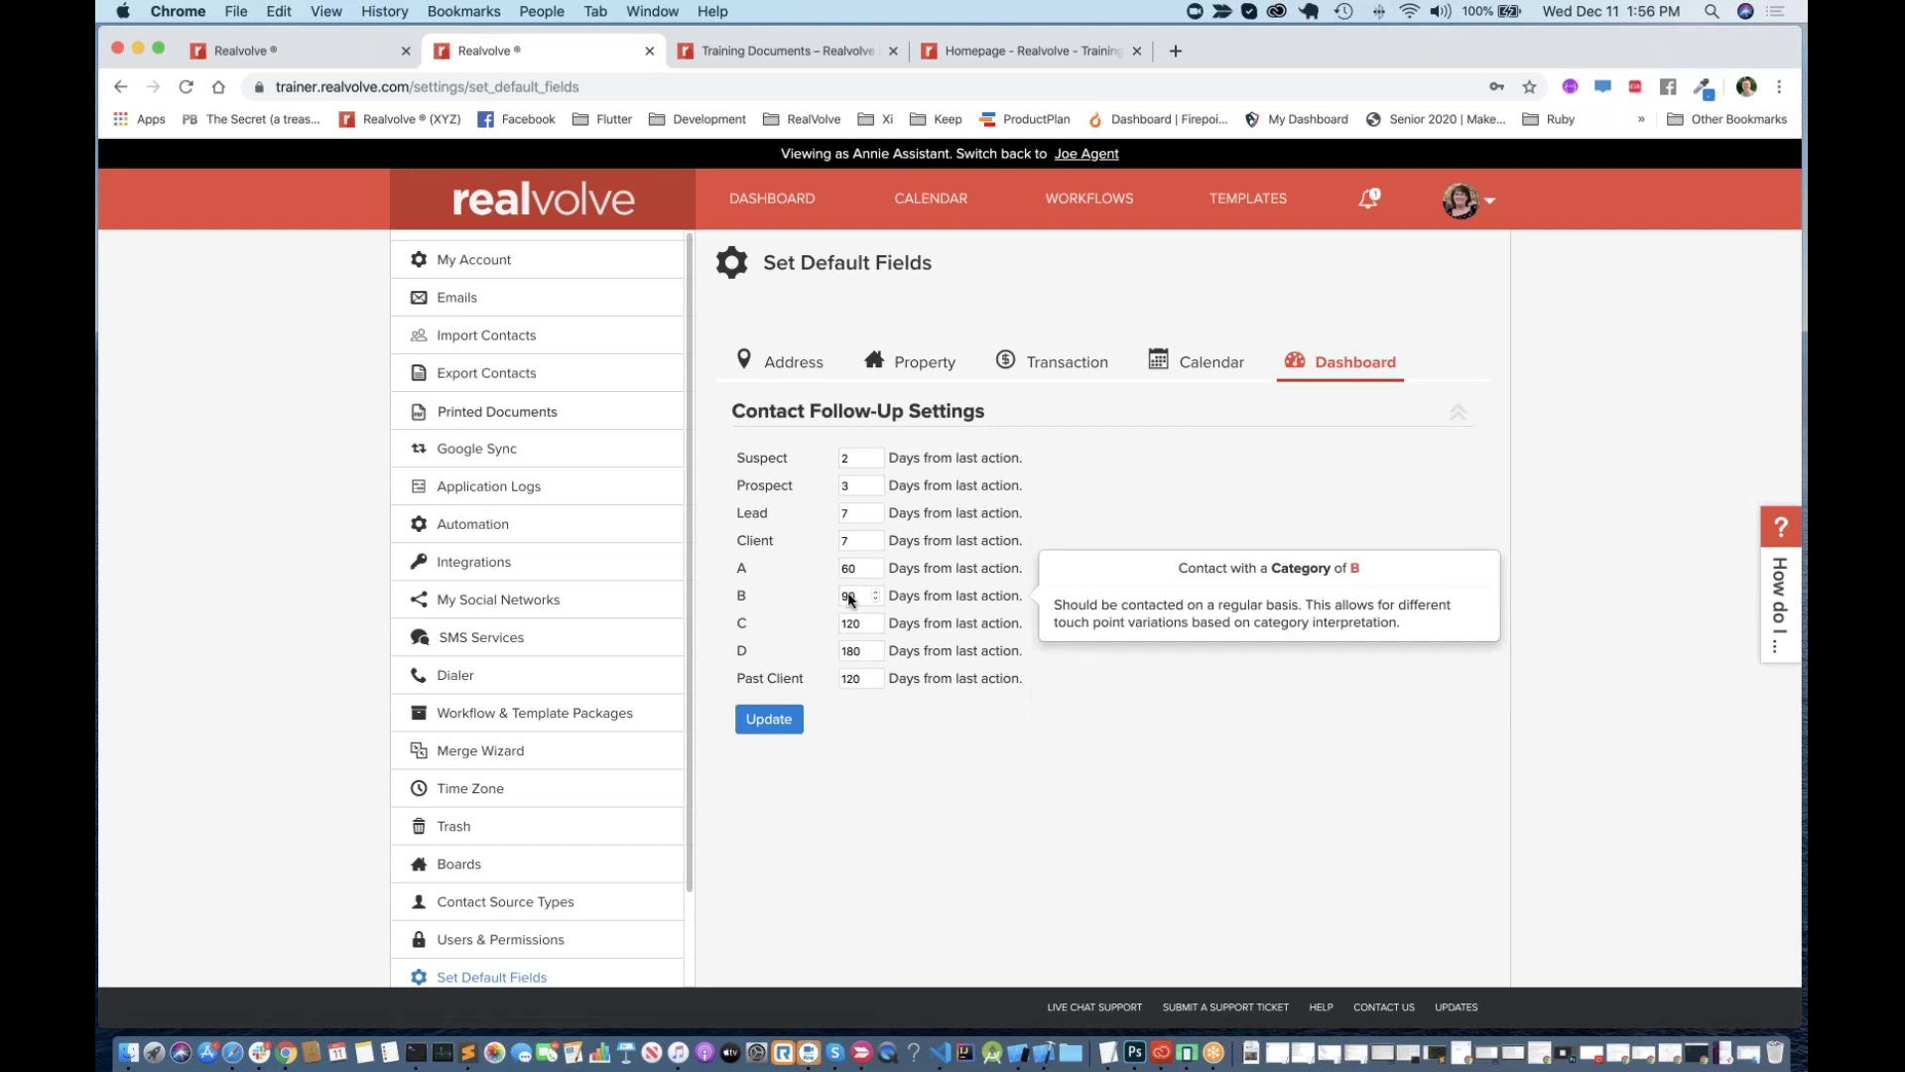
# Step: Change category D's follow-up interval from 180 to 0 days, update the settings, and return to the dashboard
pyautogui.click(854, 658)
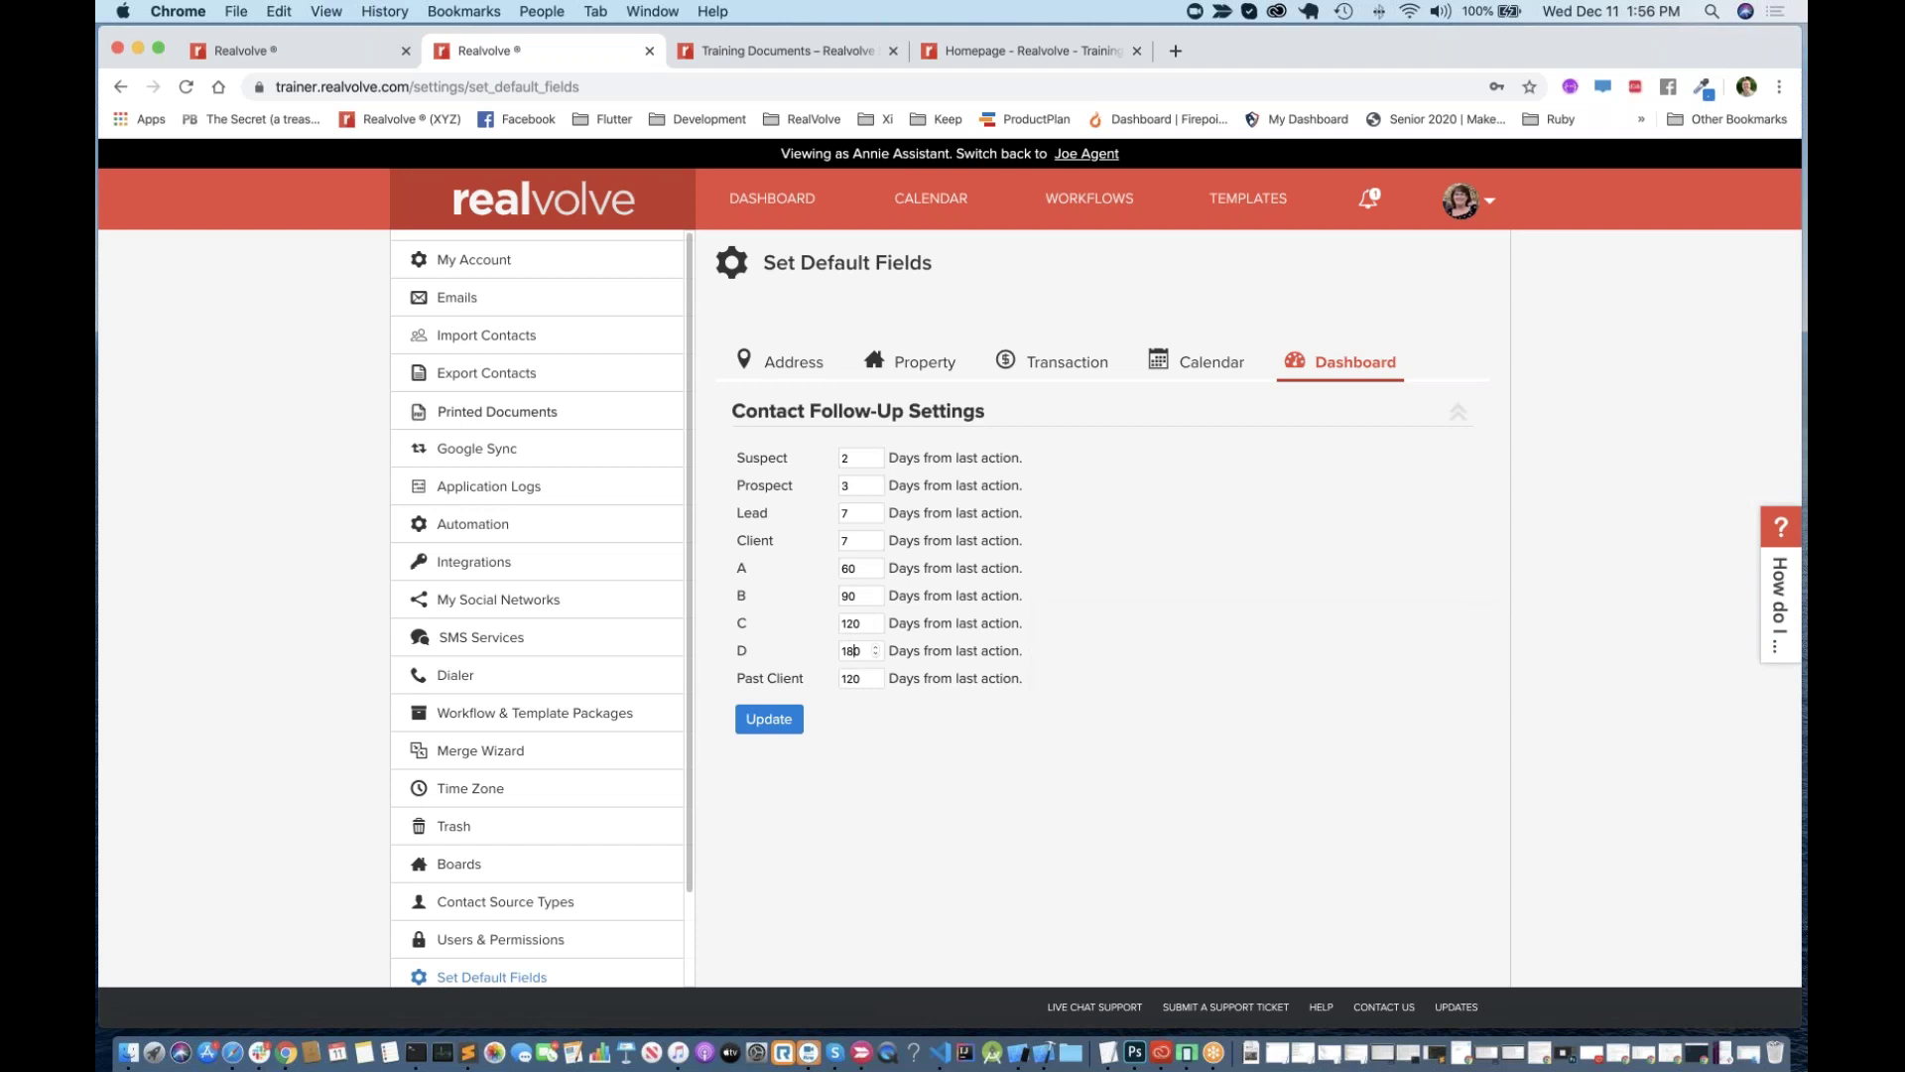
pyautogui.press('BackSpace')
pyautogui.press('BackSpace')
pyautogui.press('BackSpace')
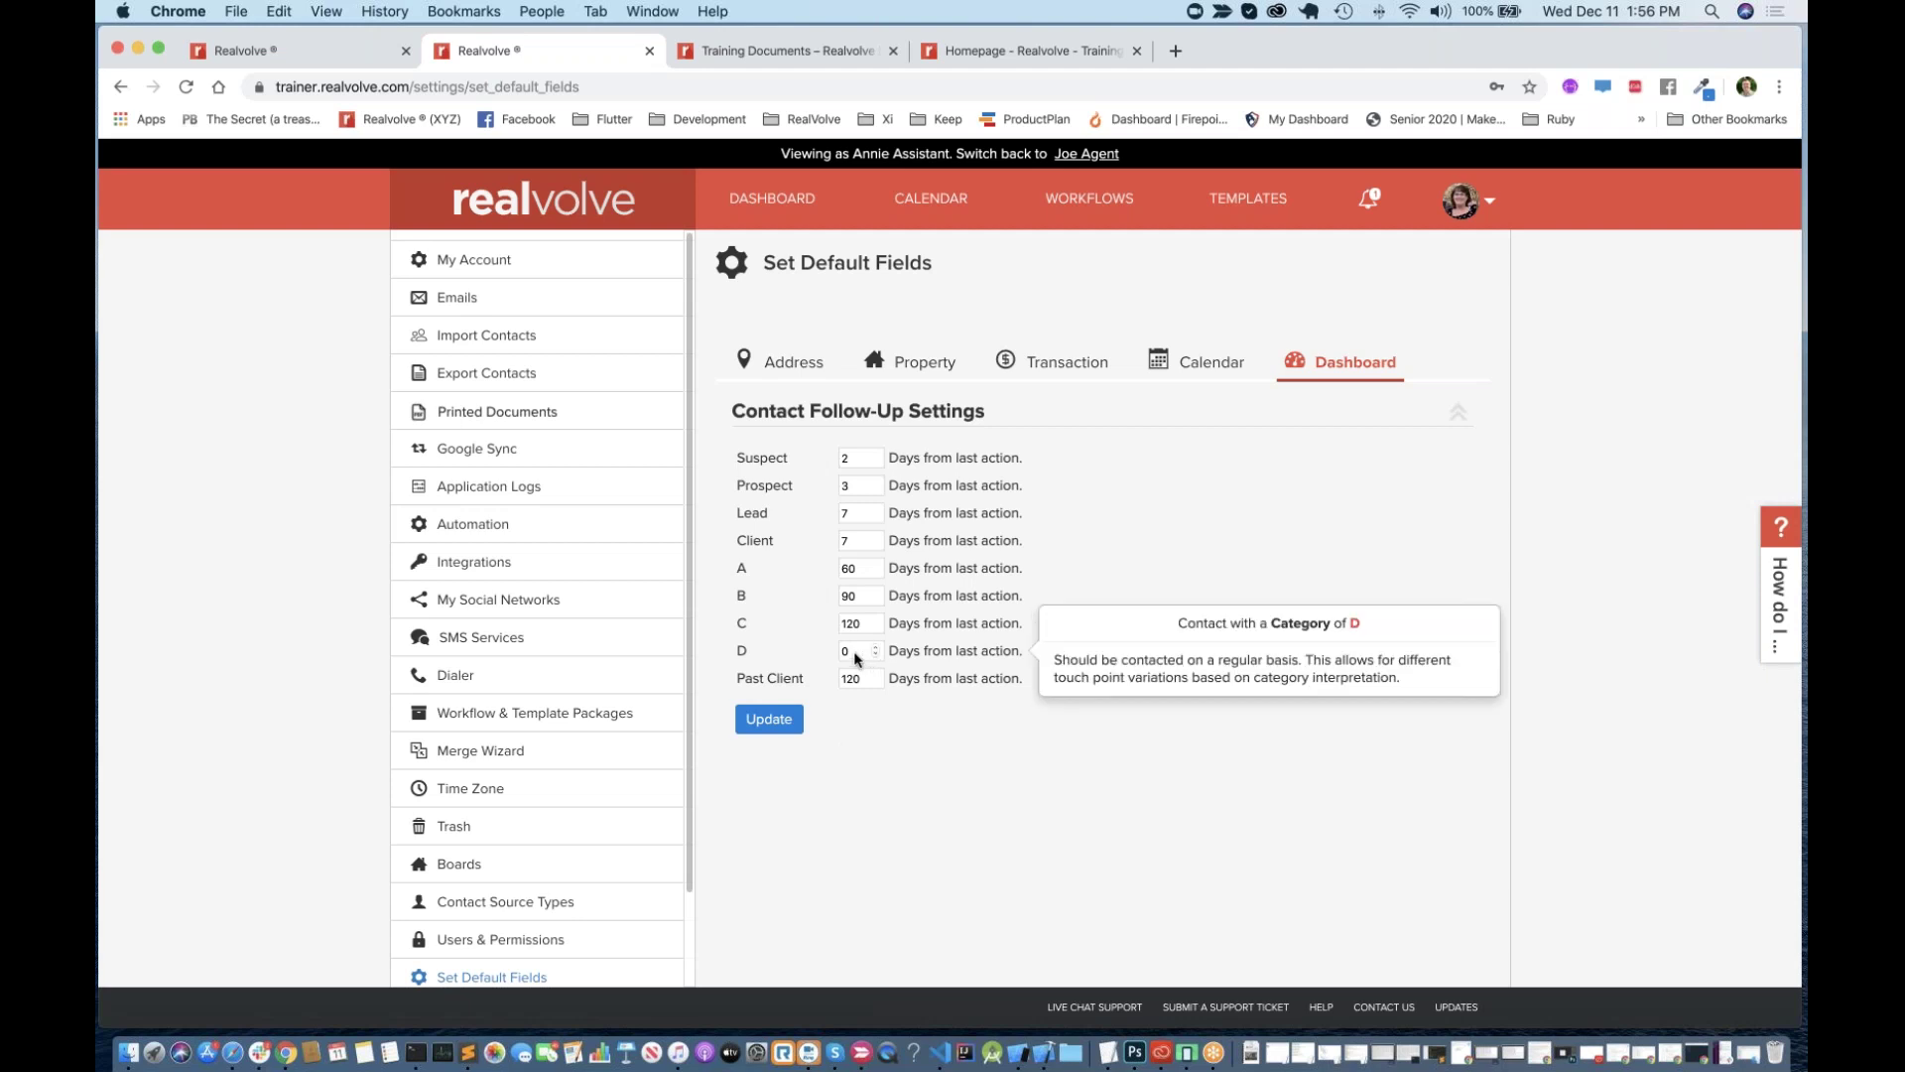
pyautogui.click(771, 723)
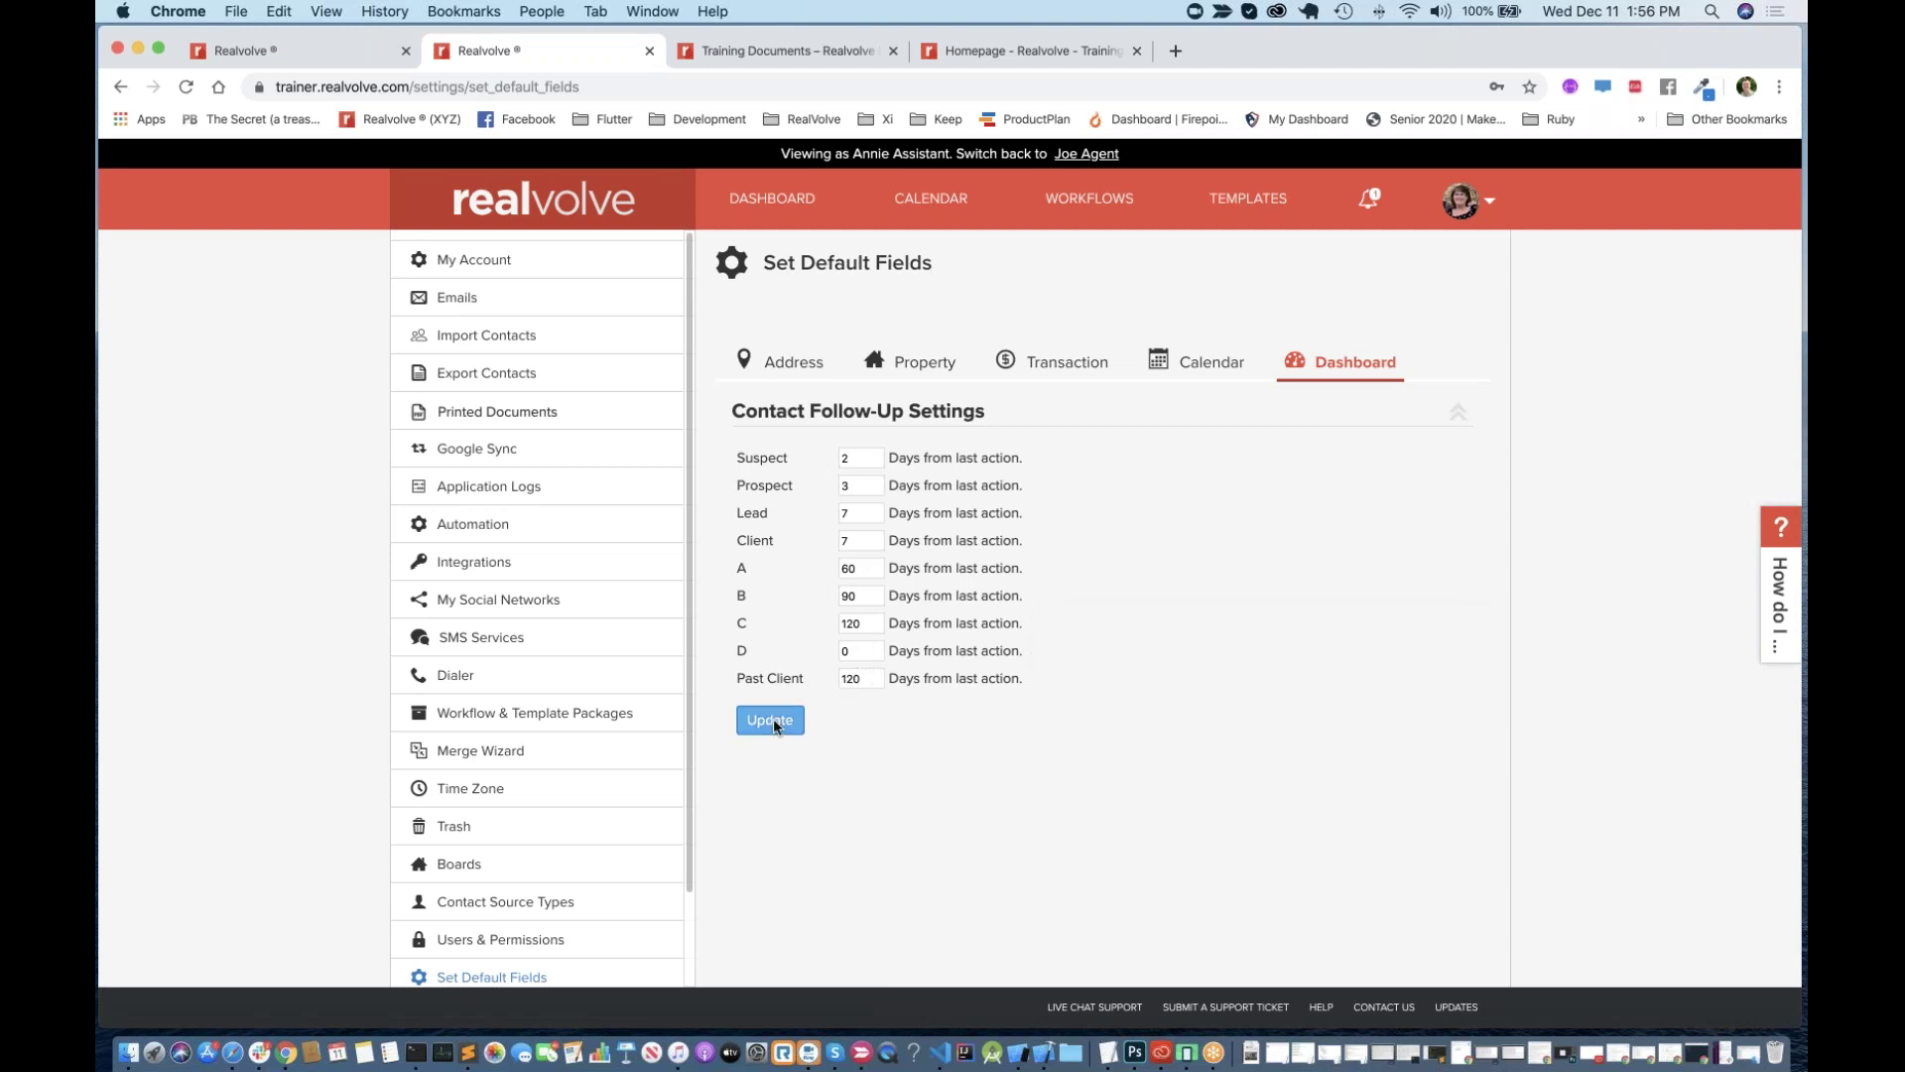
pyautogui.click(772, 719)
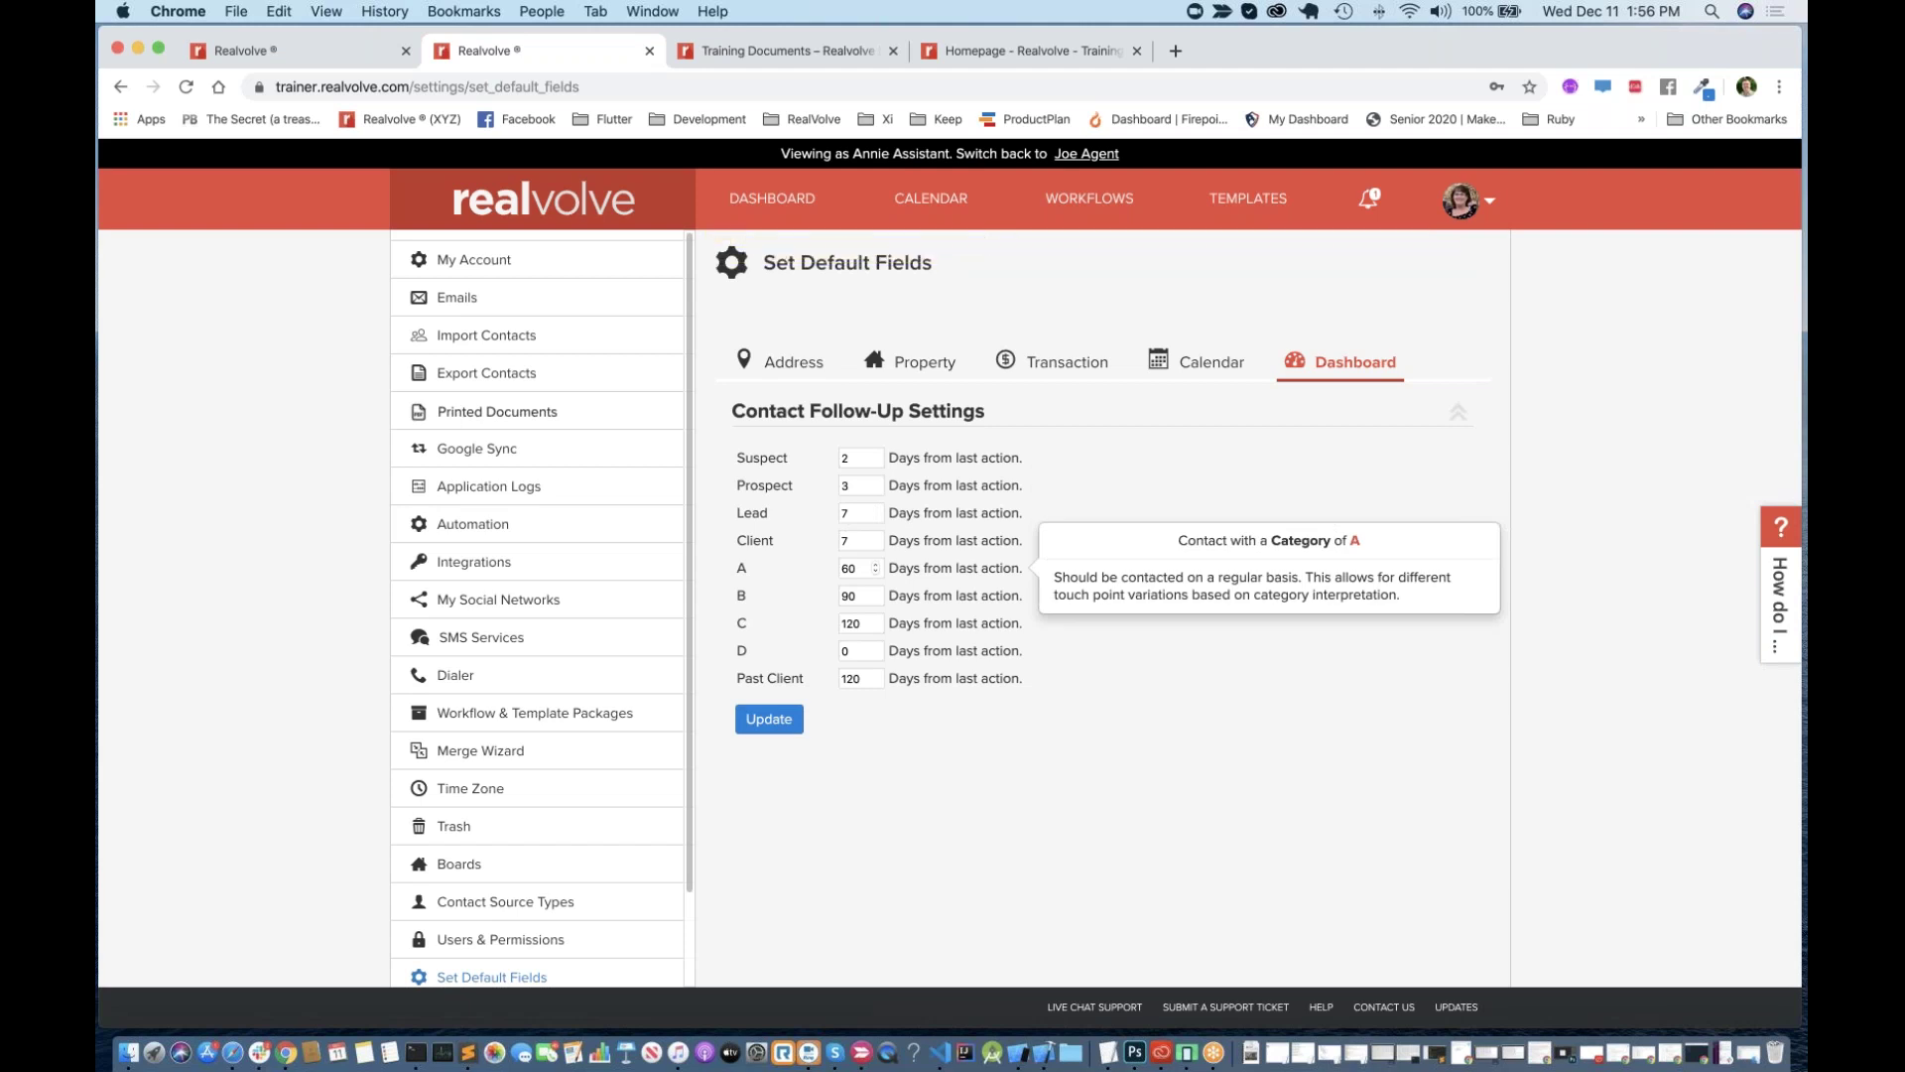
pyautogui.click(792, 207)
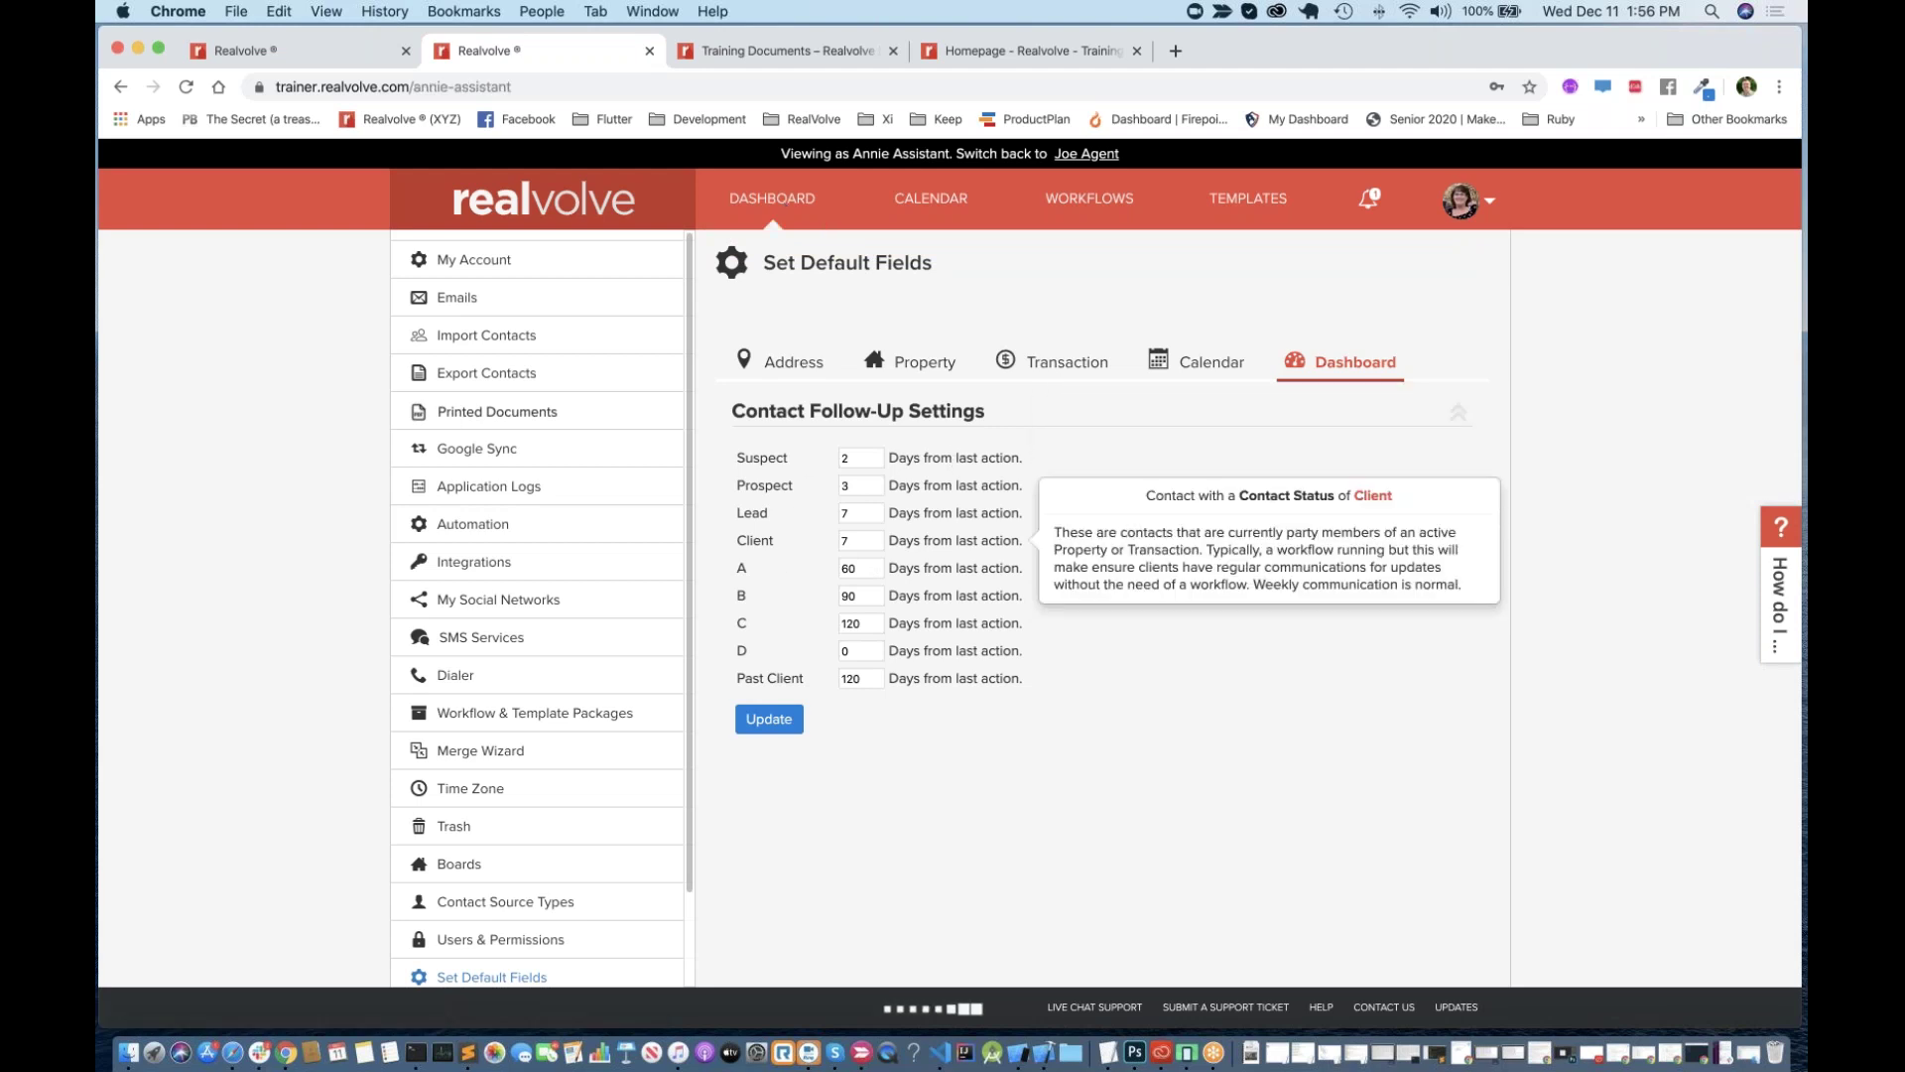
# Step: List the Past Client / Trust contacts from the Contact Cross Section, then return to the grid
pyautogui.moveTo(781, 642)
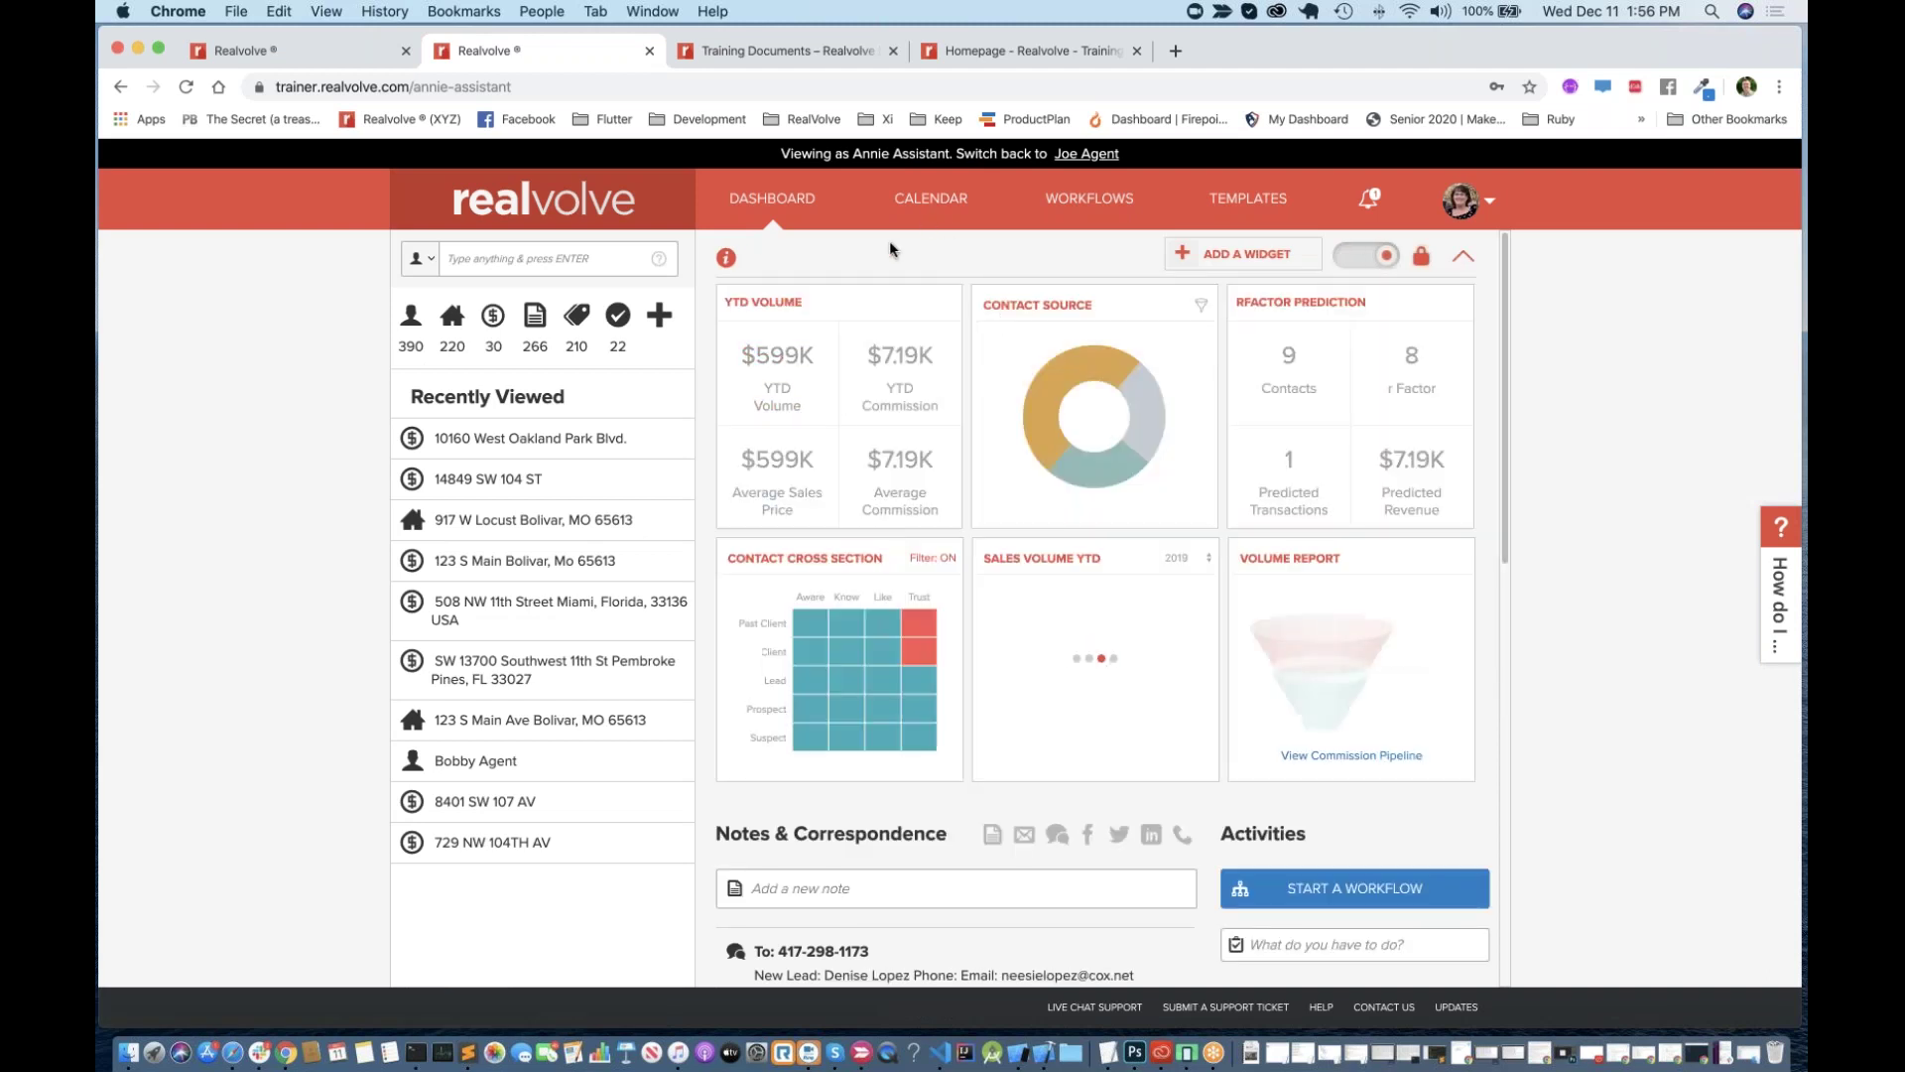
pyautogui.click(922, 629)
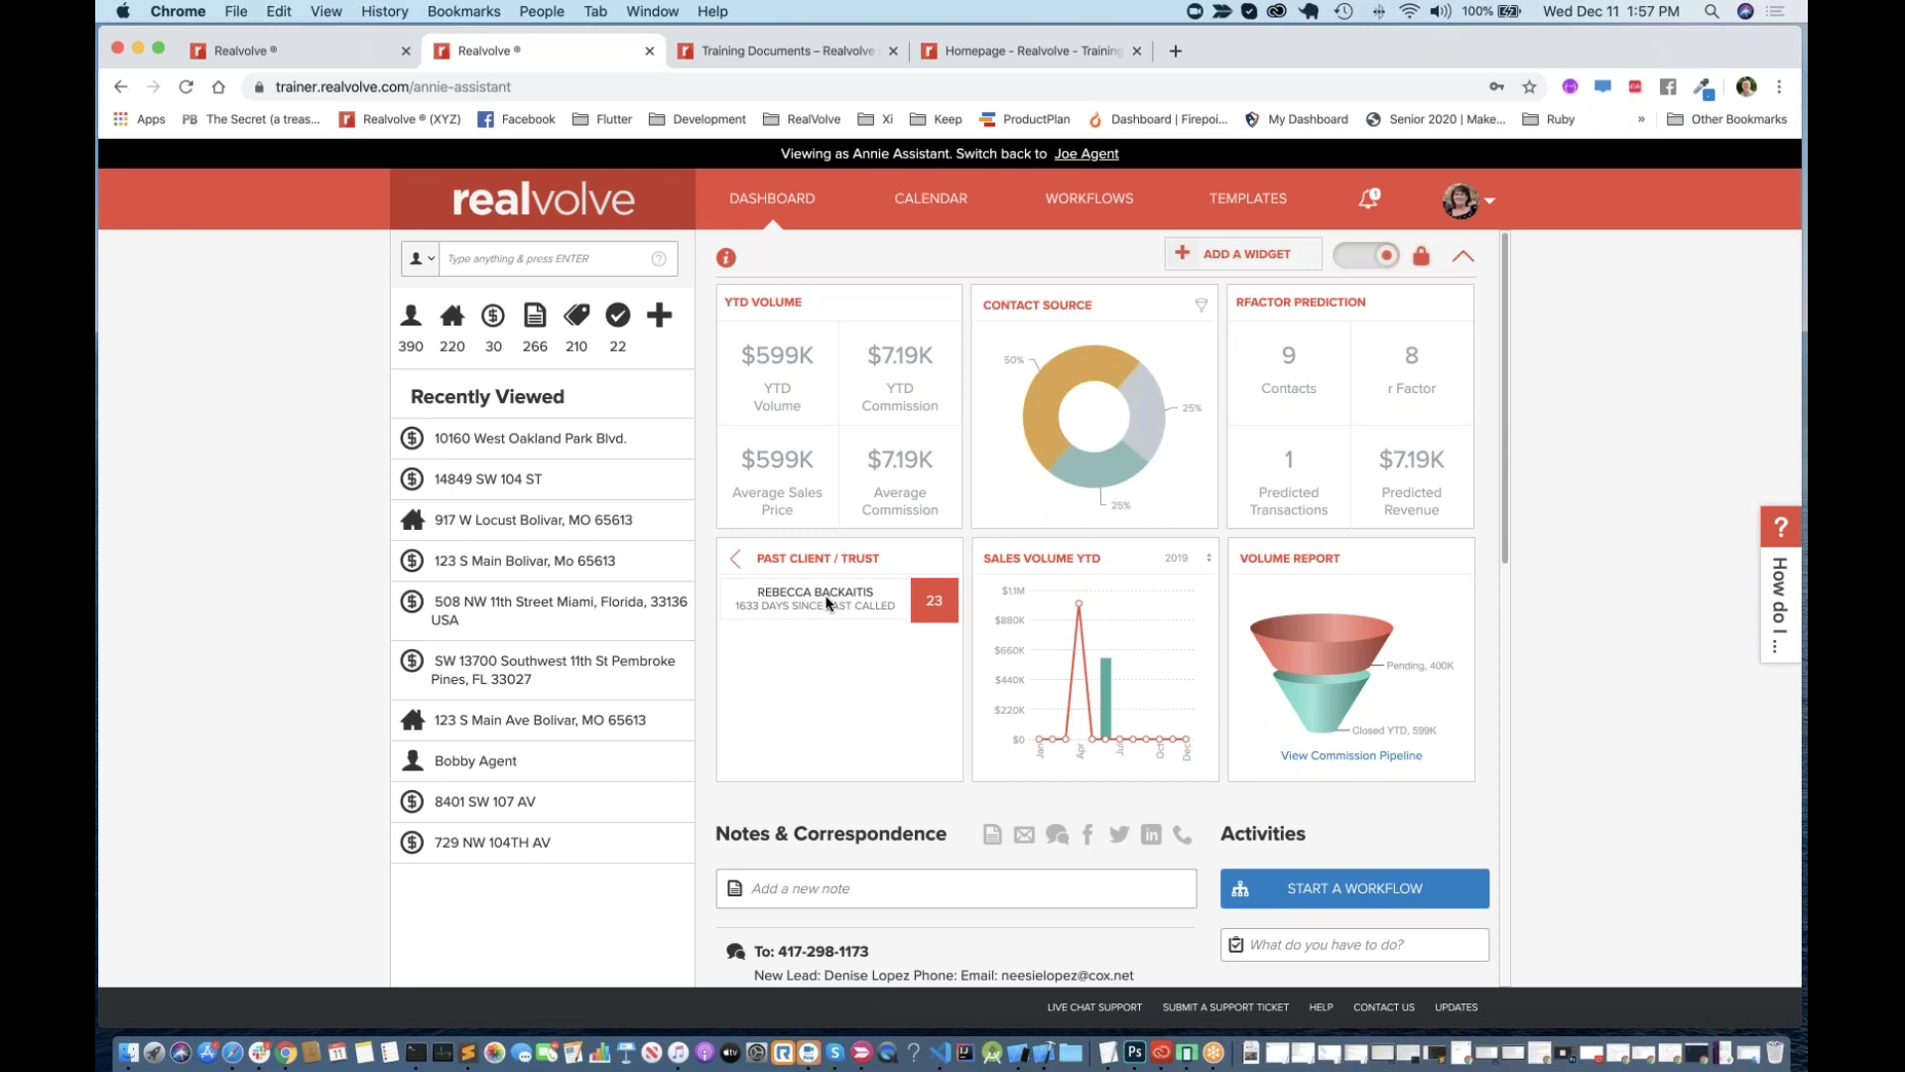
pyautogui.click(735, 558)
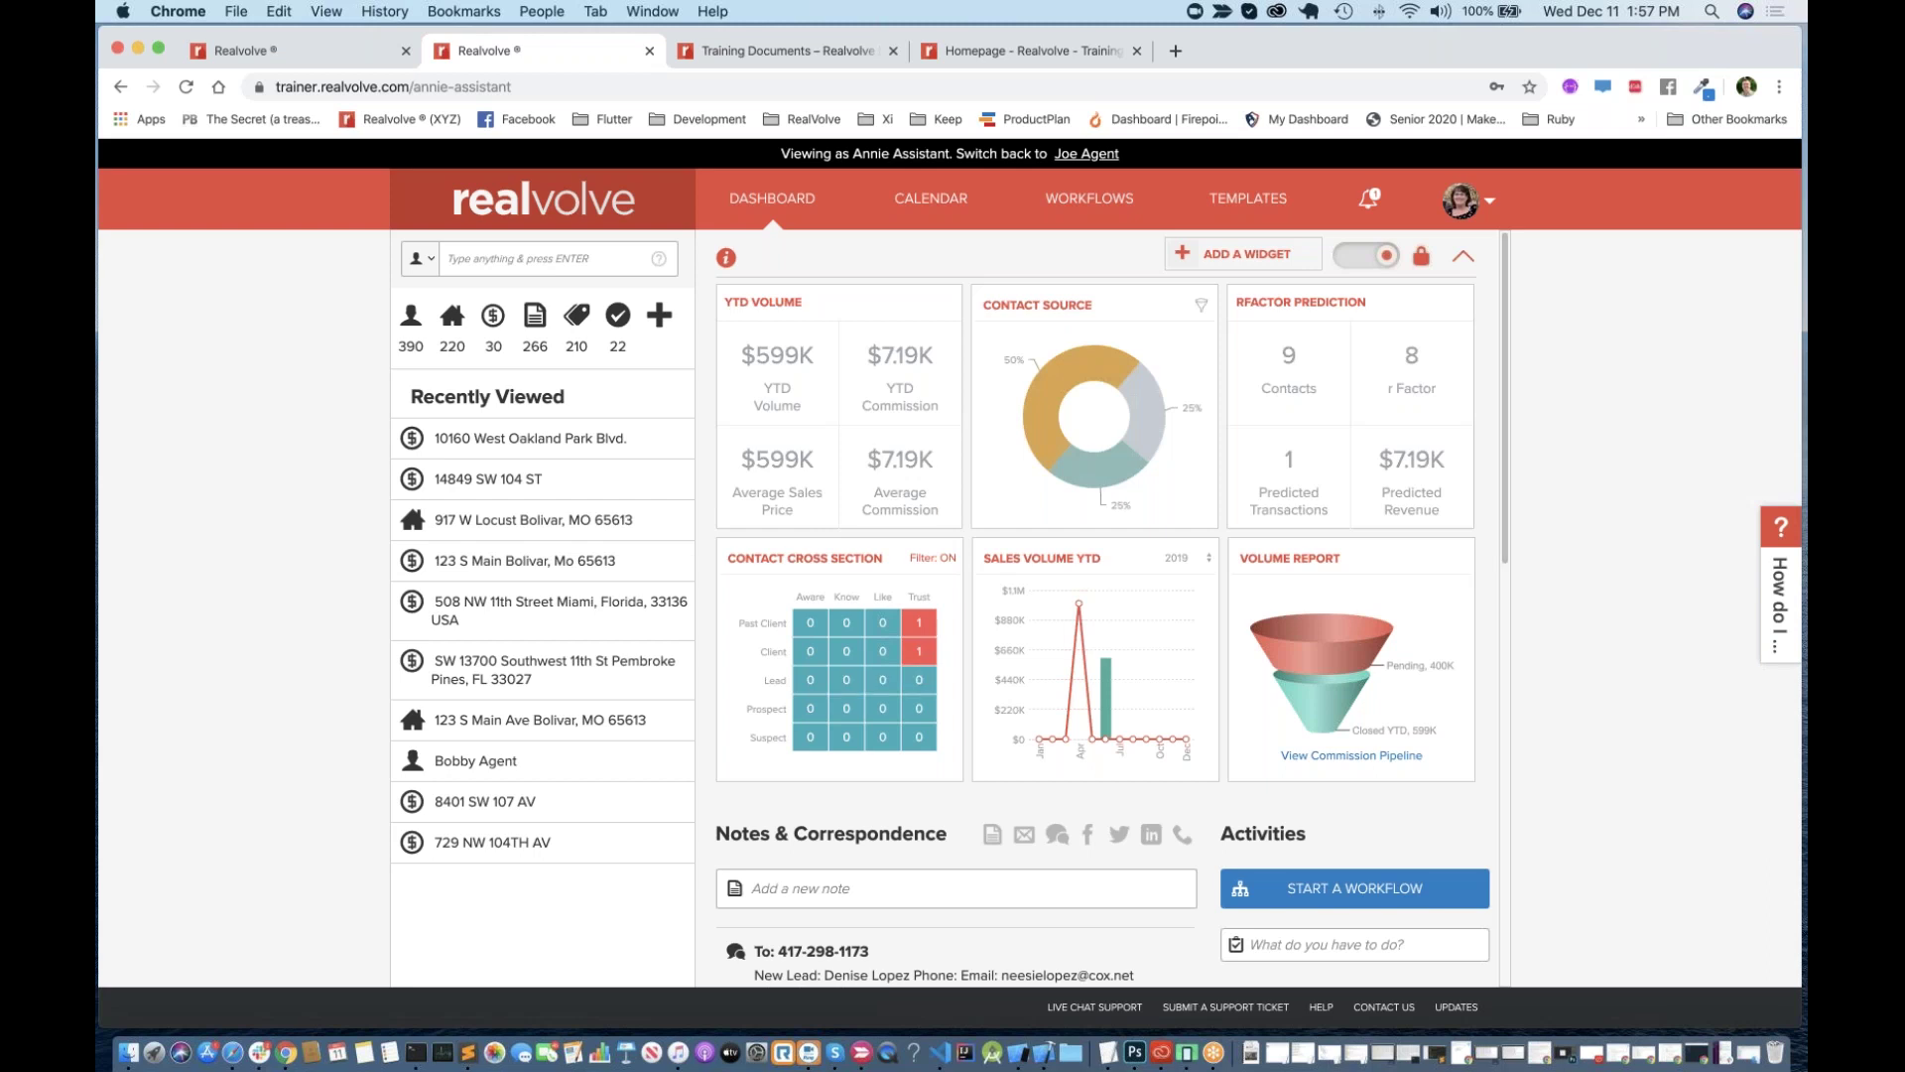
# Step: Arrange the iPhone and Android simulators side by side with both apps on their home menus
pyautogui.press('super+Tab')
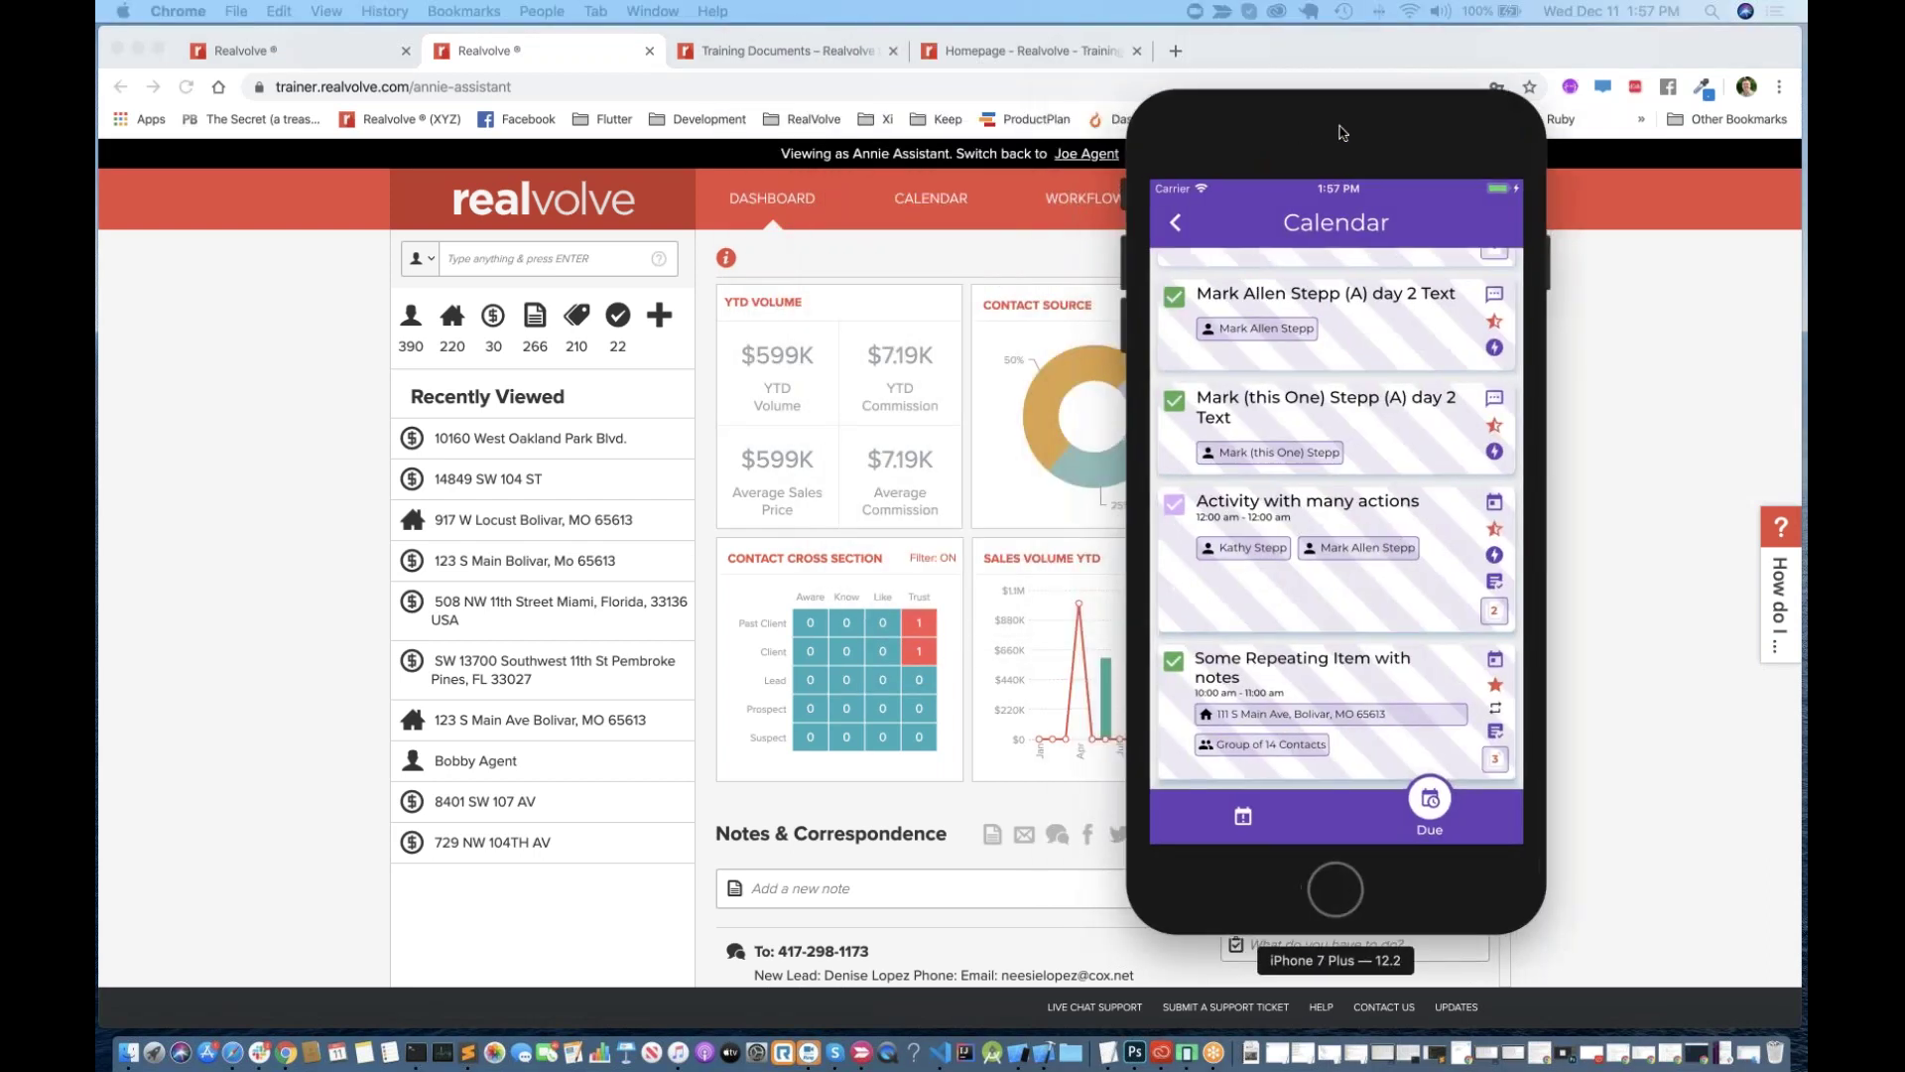
pyautogui.moveTo(1340, 132); pyautogui.dragTo(1377, 132)
pyautogui.press('super+Tab')
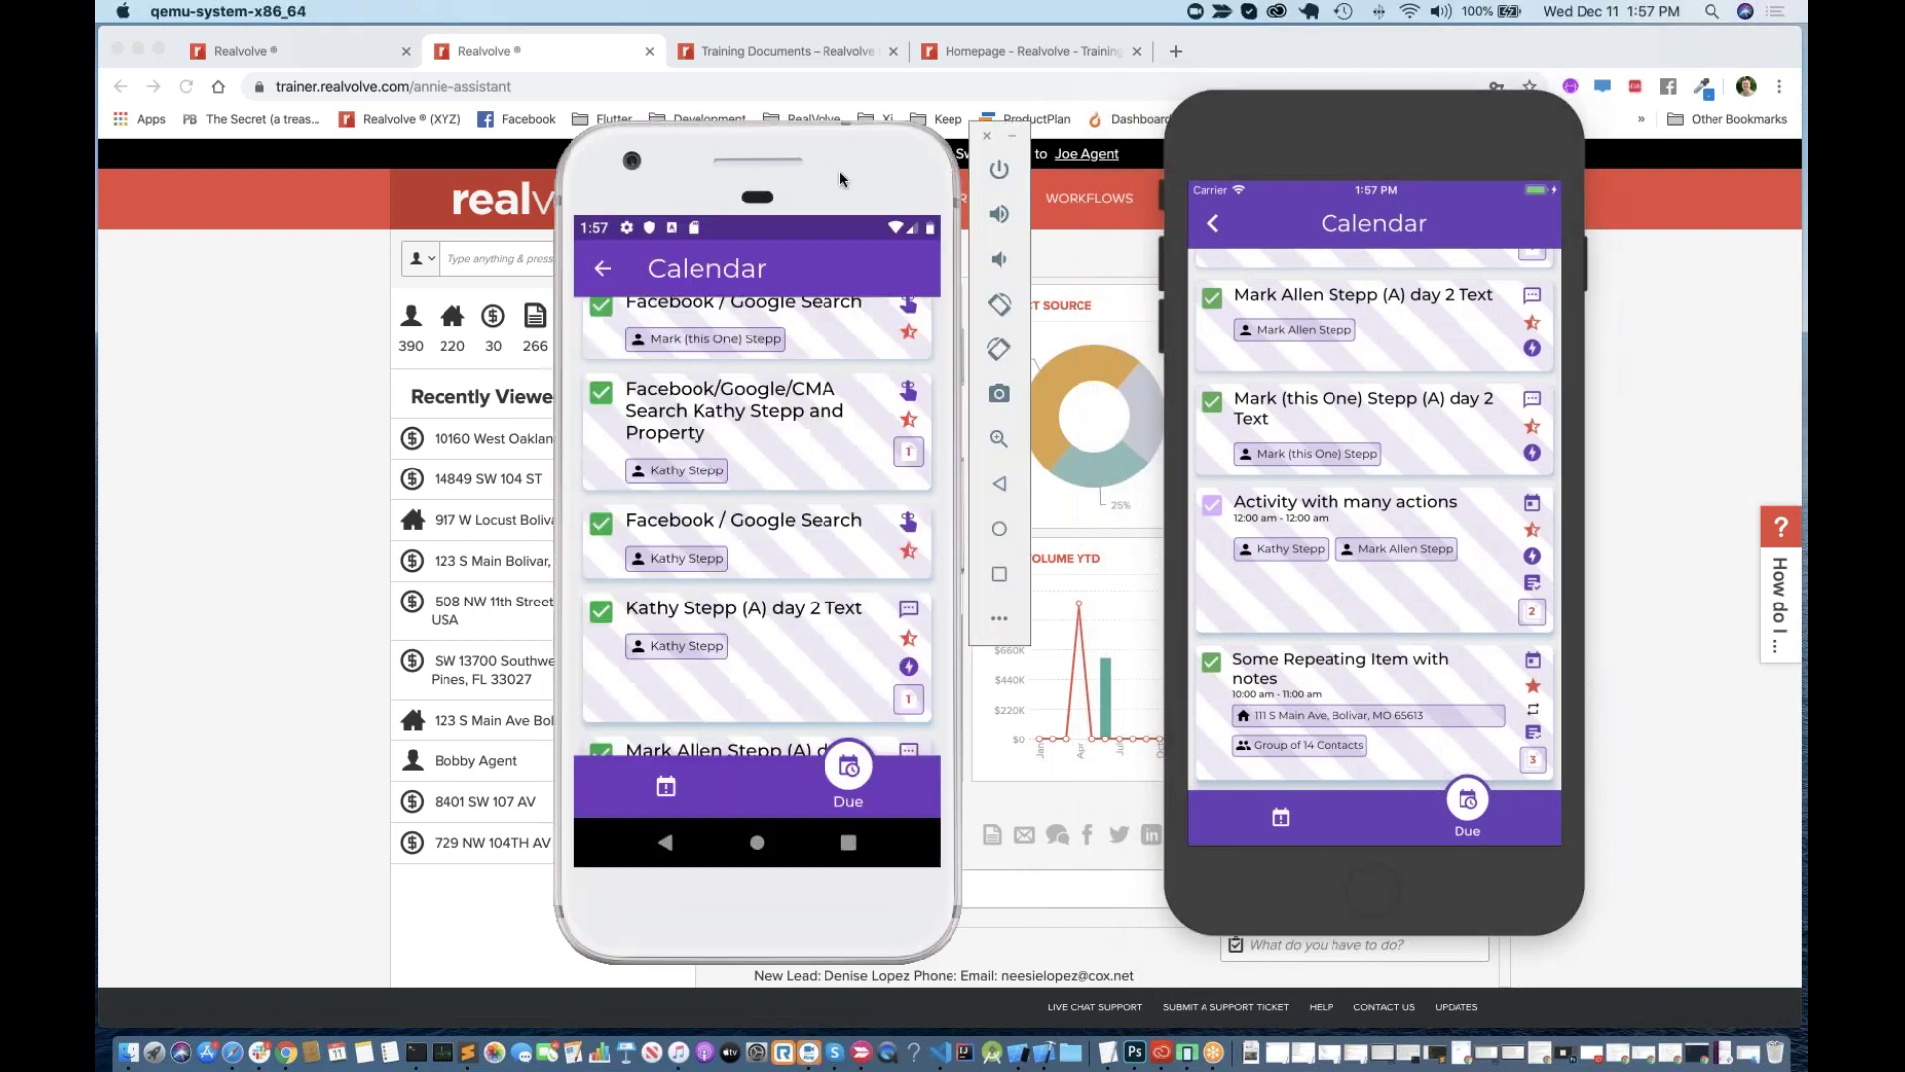
pyautogui.moveTo(840, 170); pyautogui.dragTo(764, 139)
pyautogui.click(513, 237)
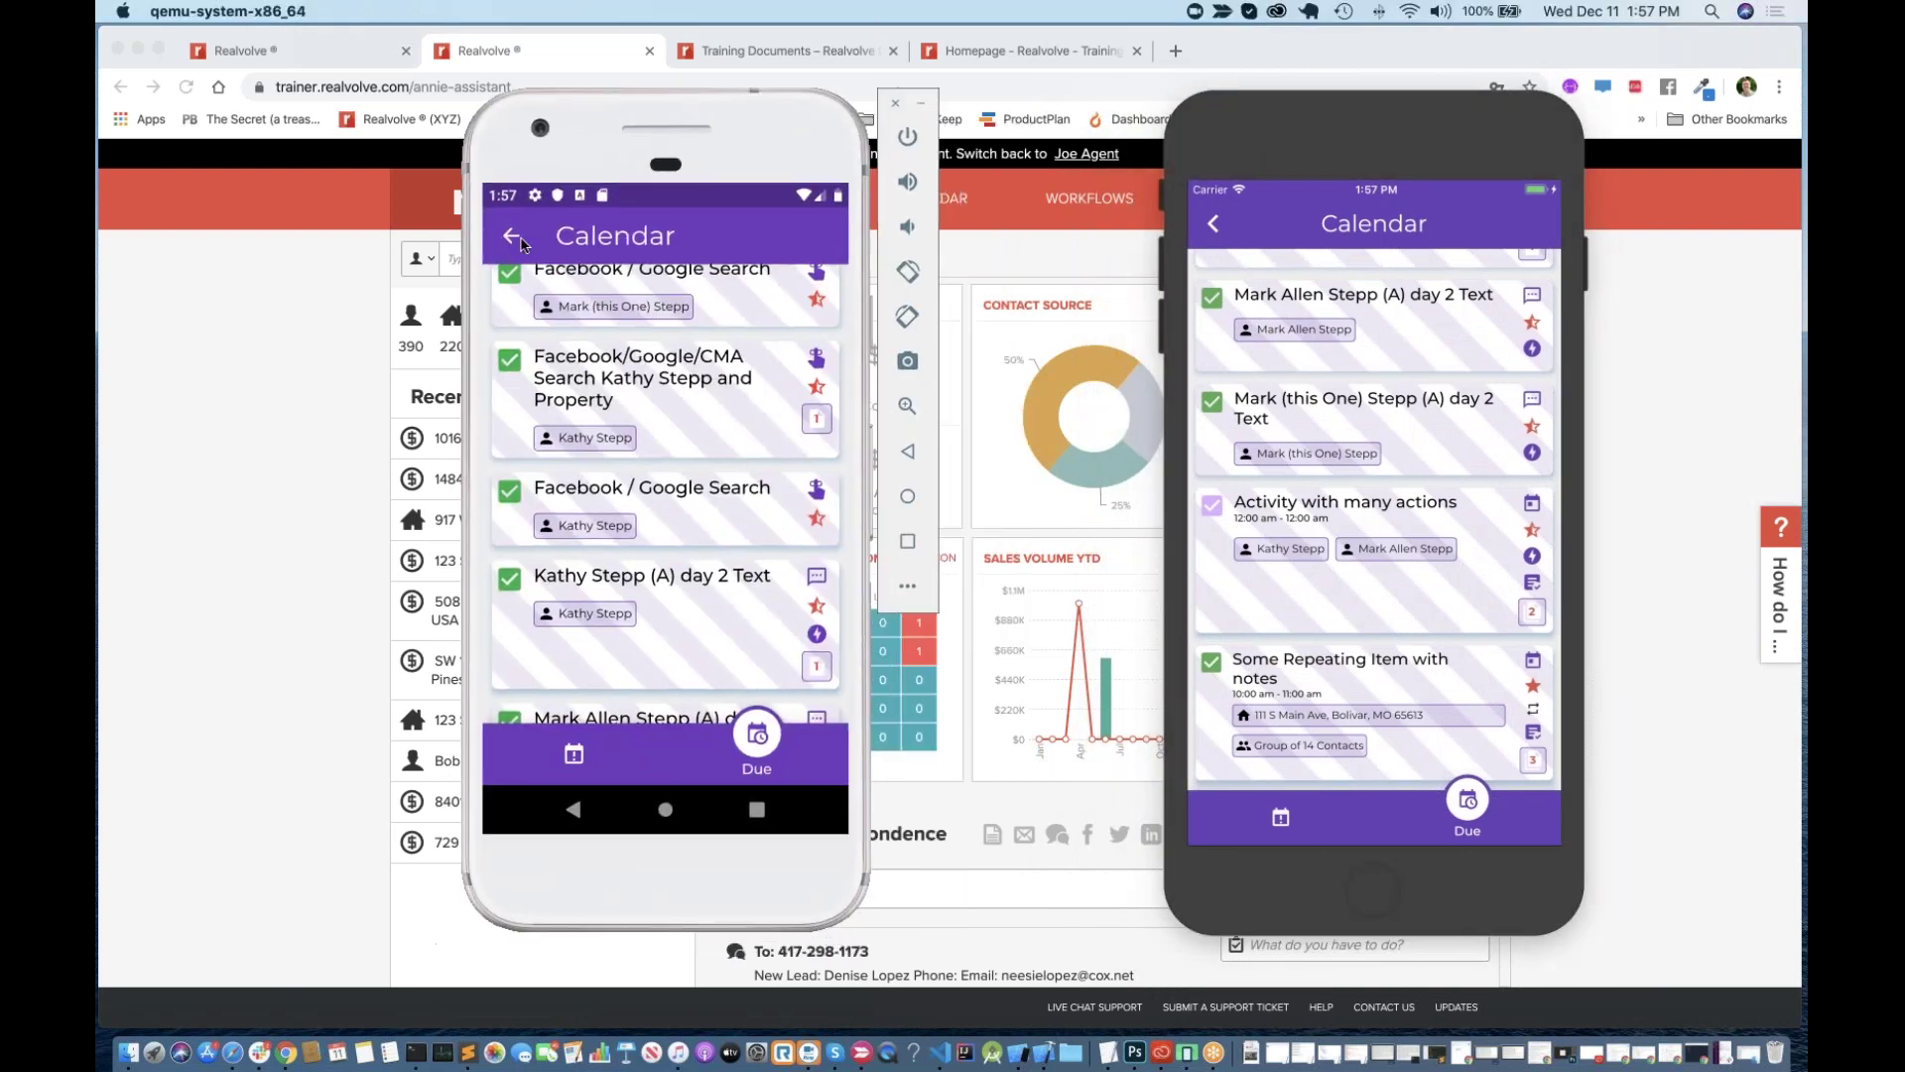
pyautogui.click(1212, 235)
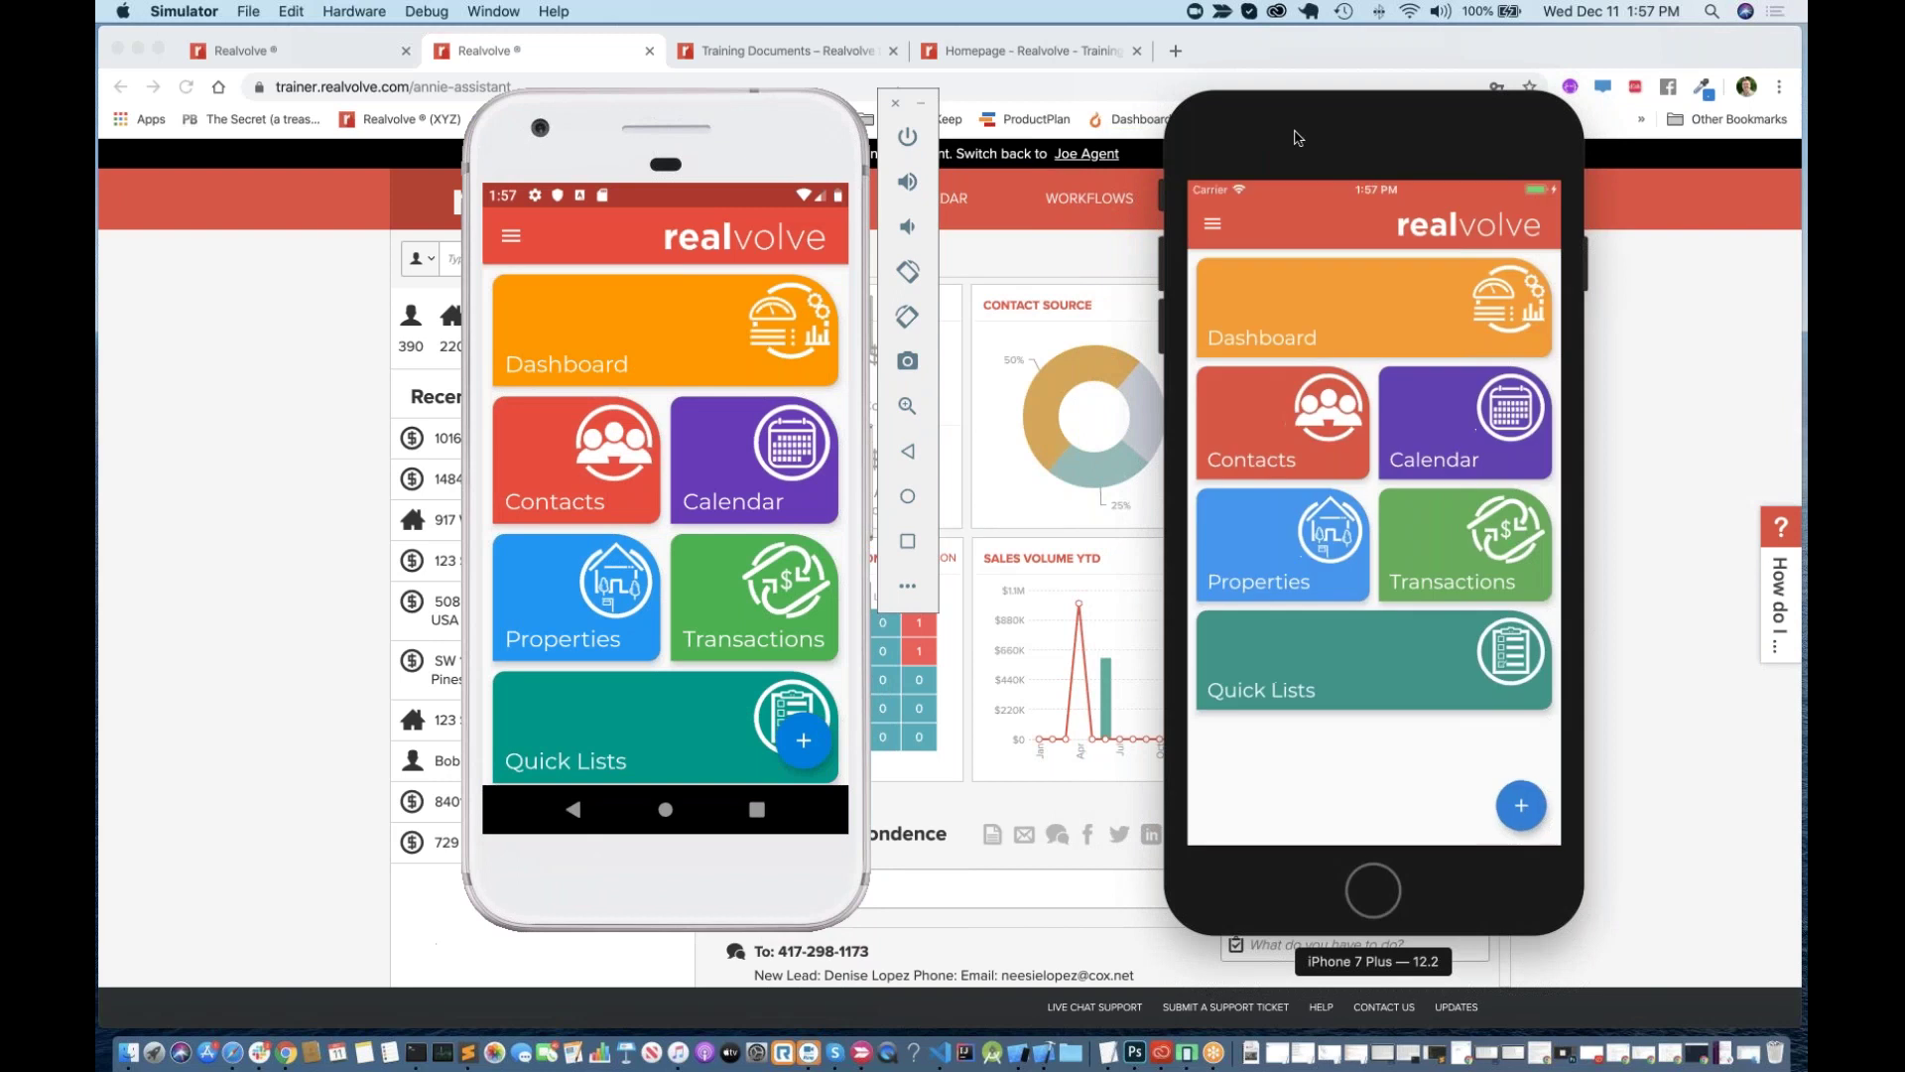
pyautogui.moveTo(1324, 139); pyautogui.dragTo(1165, 97)
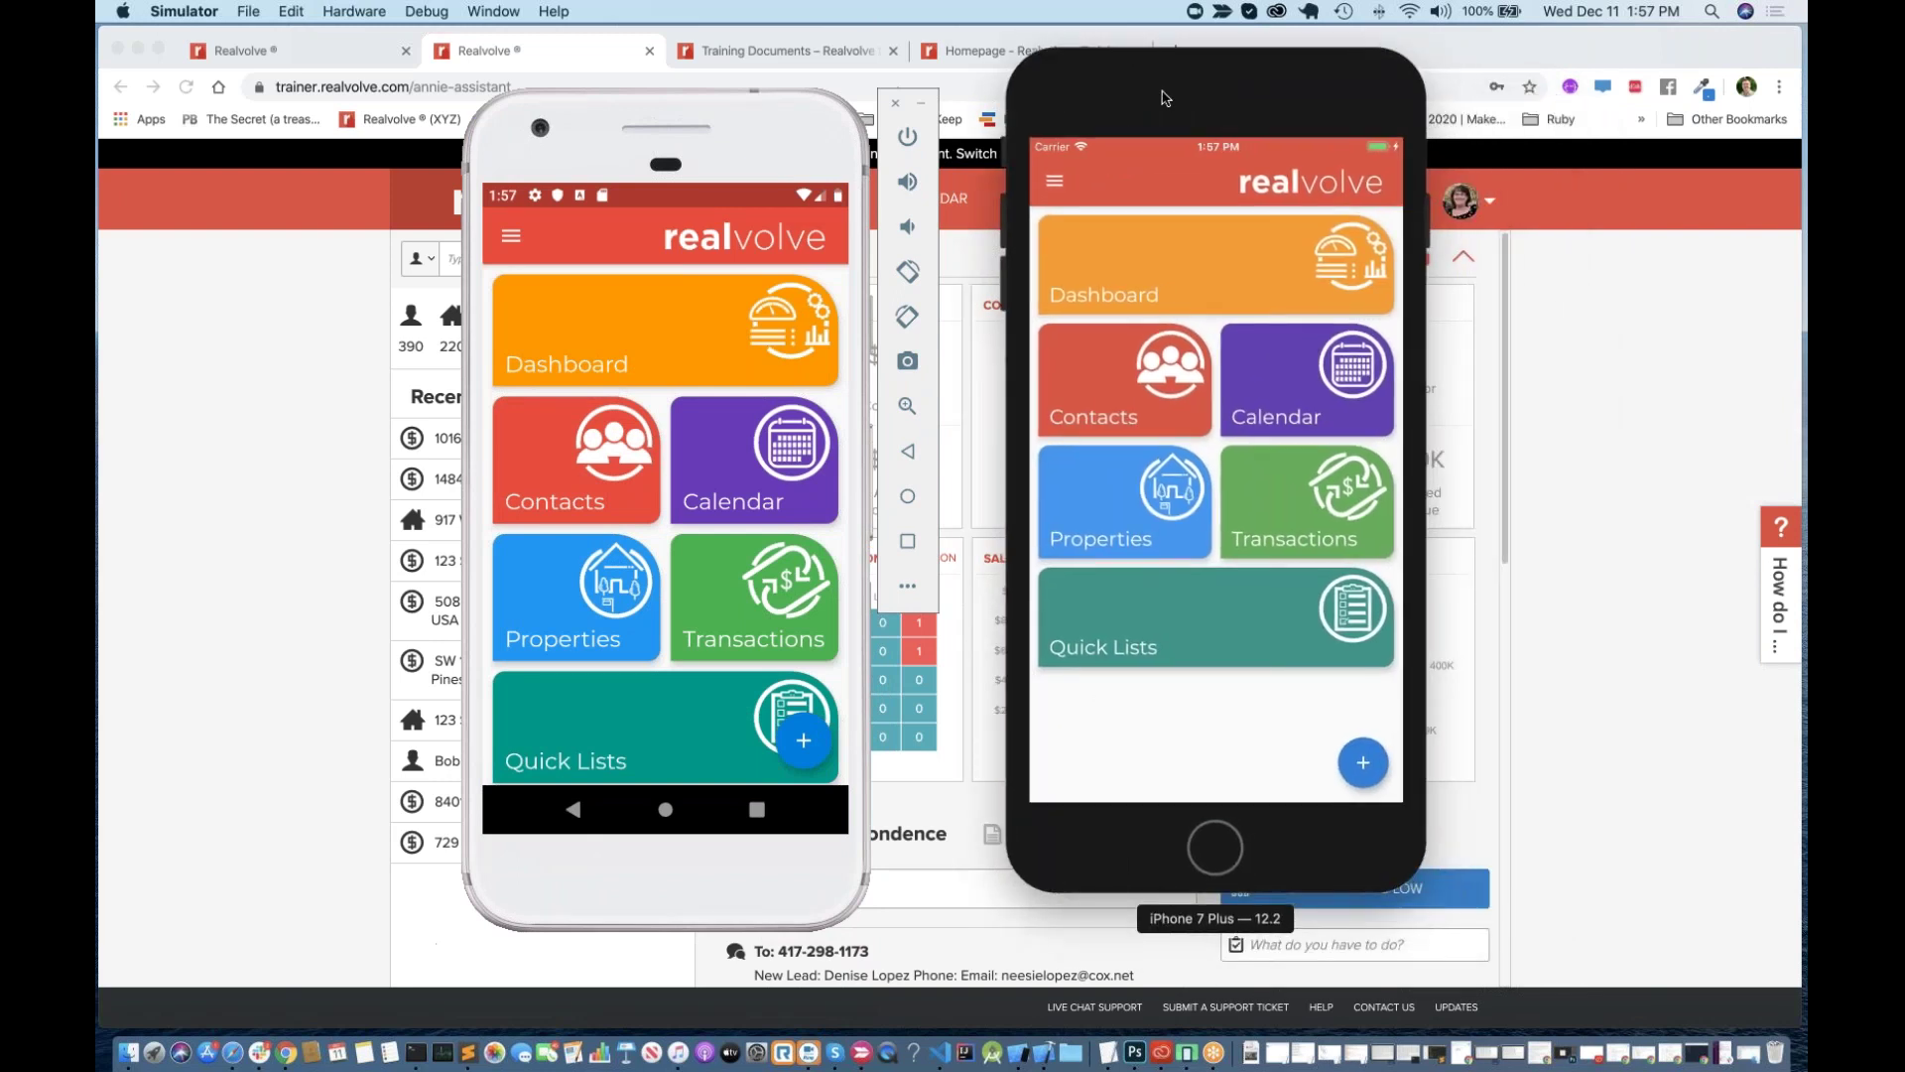
pyautogui.moveTo(792, 135); pyautogui.dragTo(746, 117)
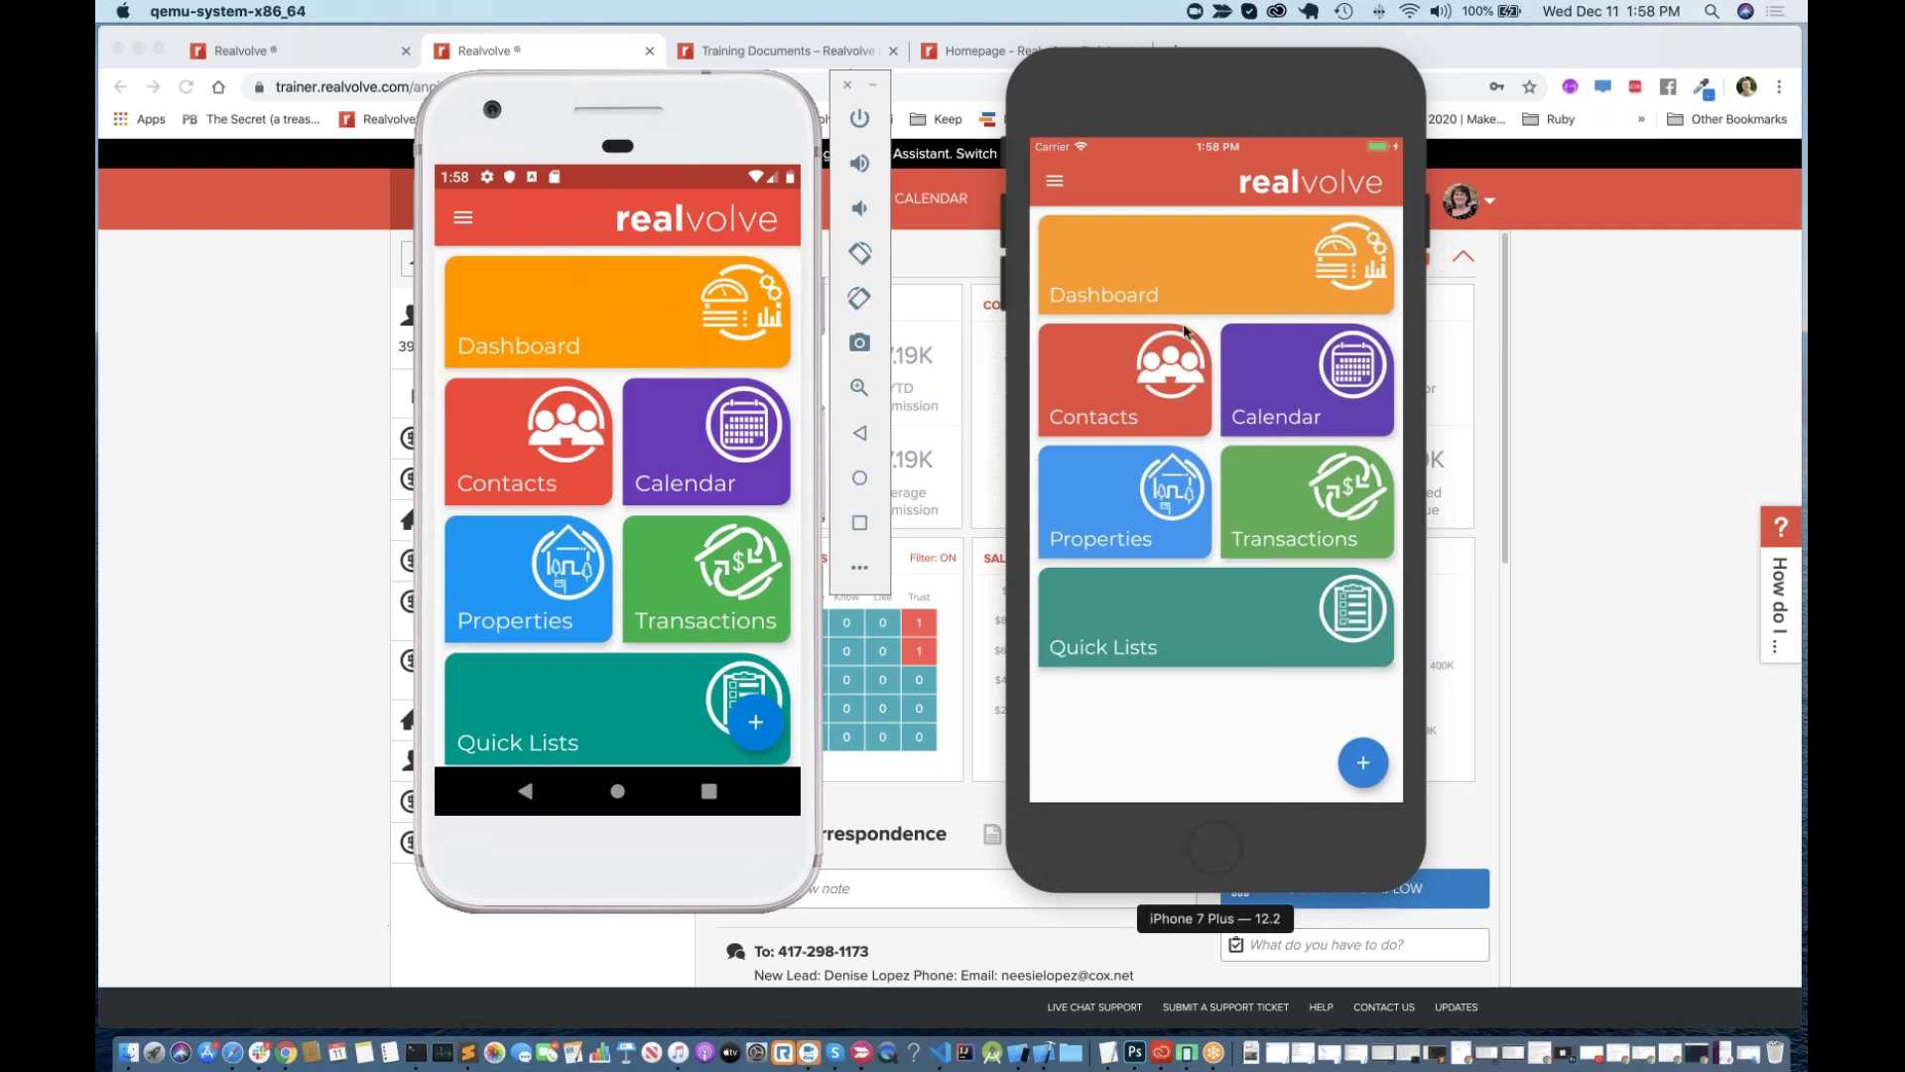
# Step: Browse the Android app's contact list and go back to the home tiles
pyautogui.click(1143, 852)
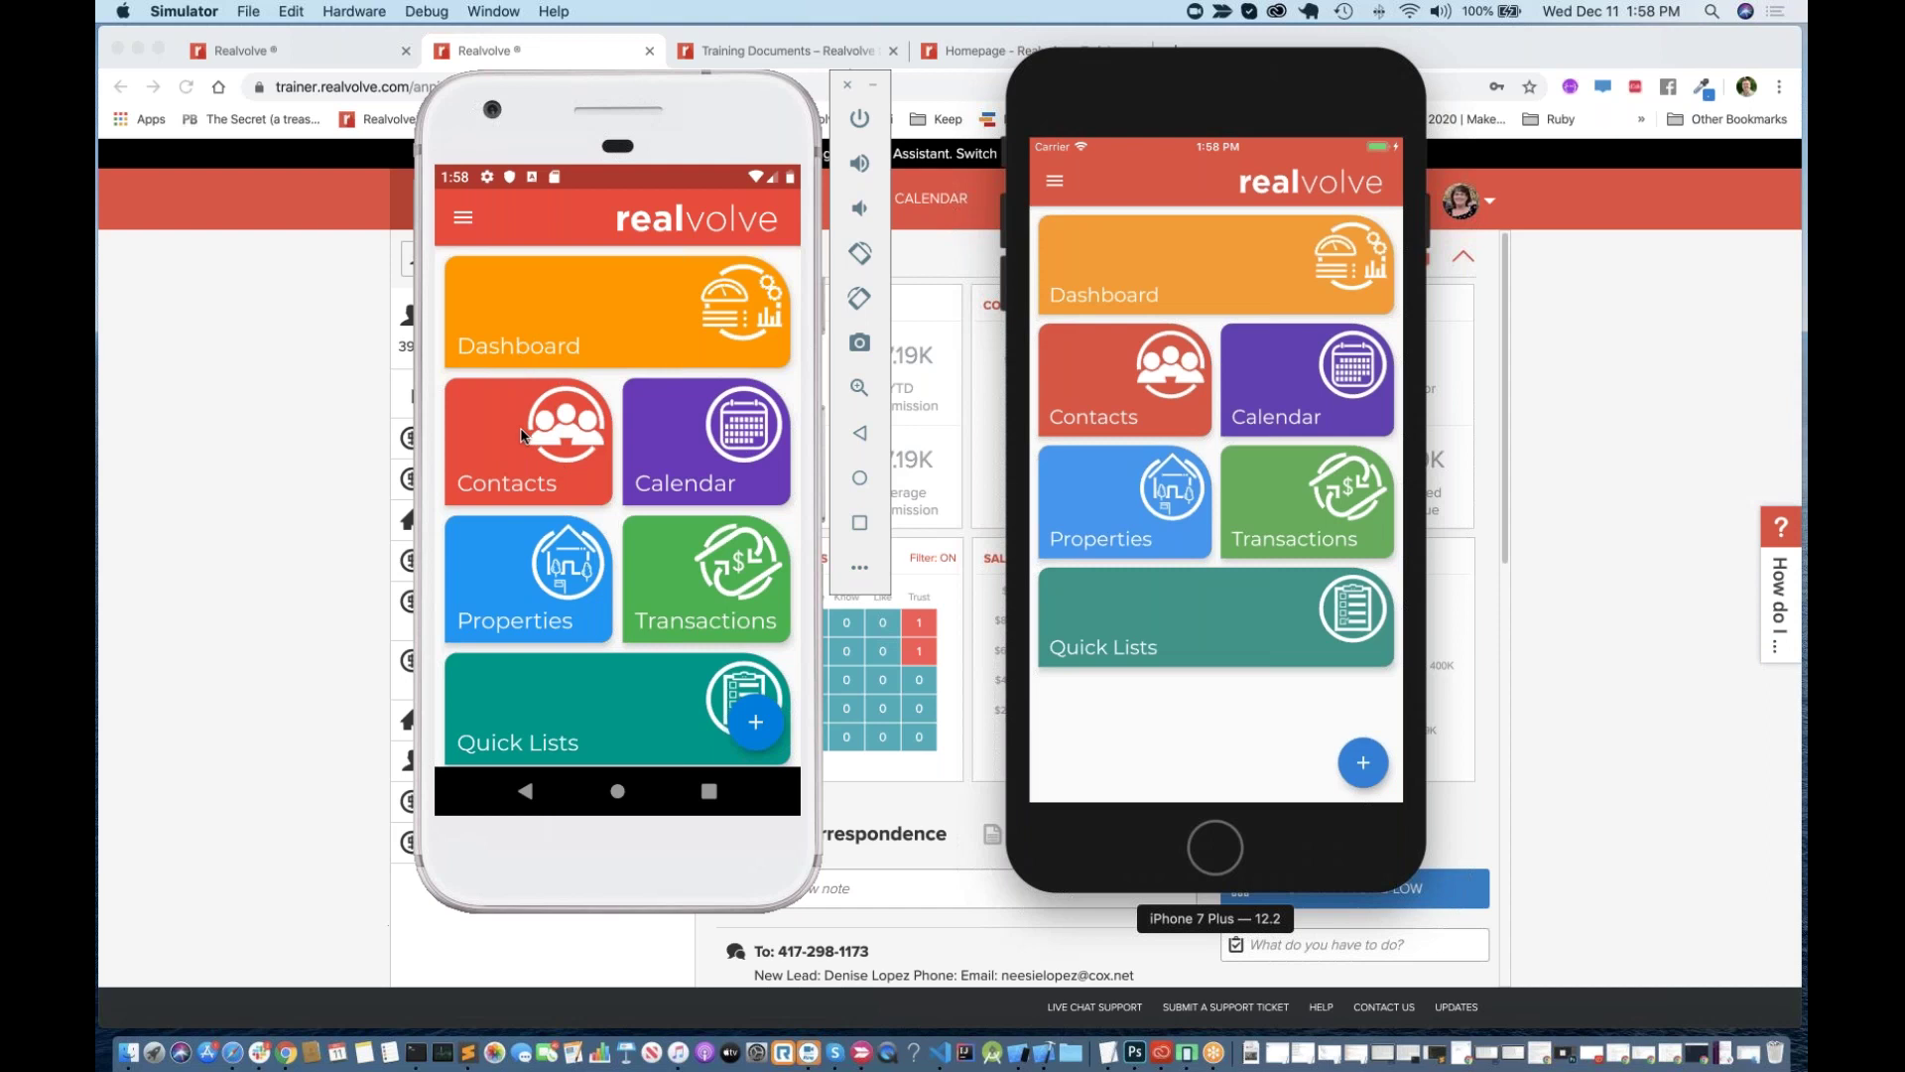
pyautogui.click(567, 351)
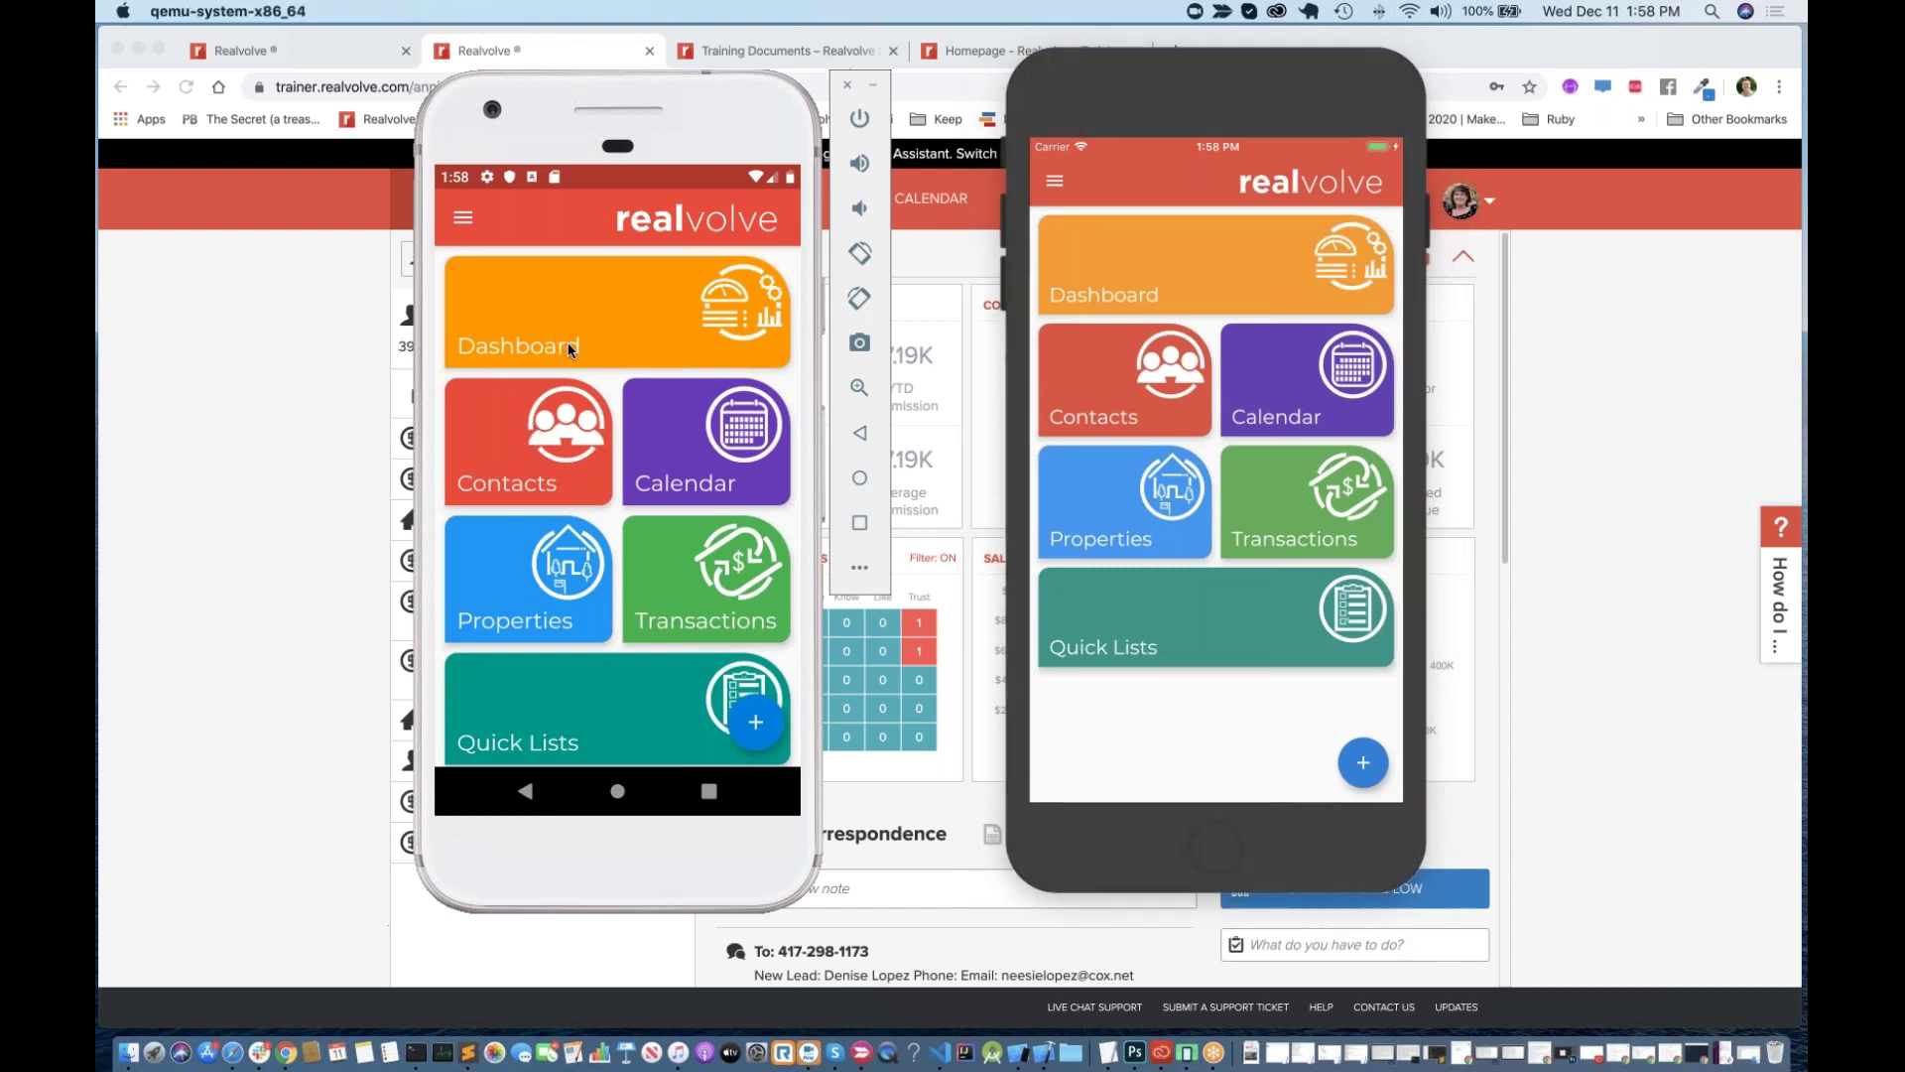
pyautogui.click(516, 450)
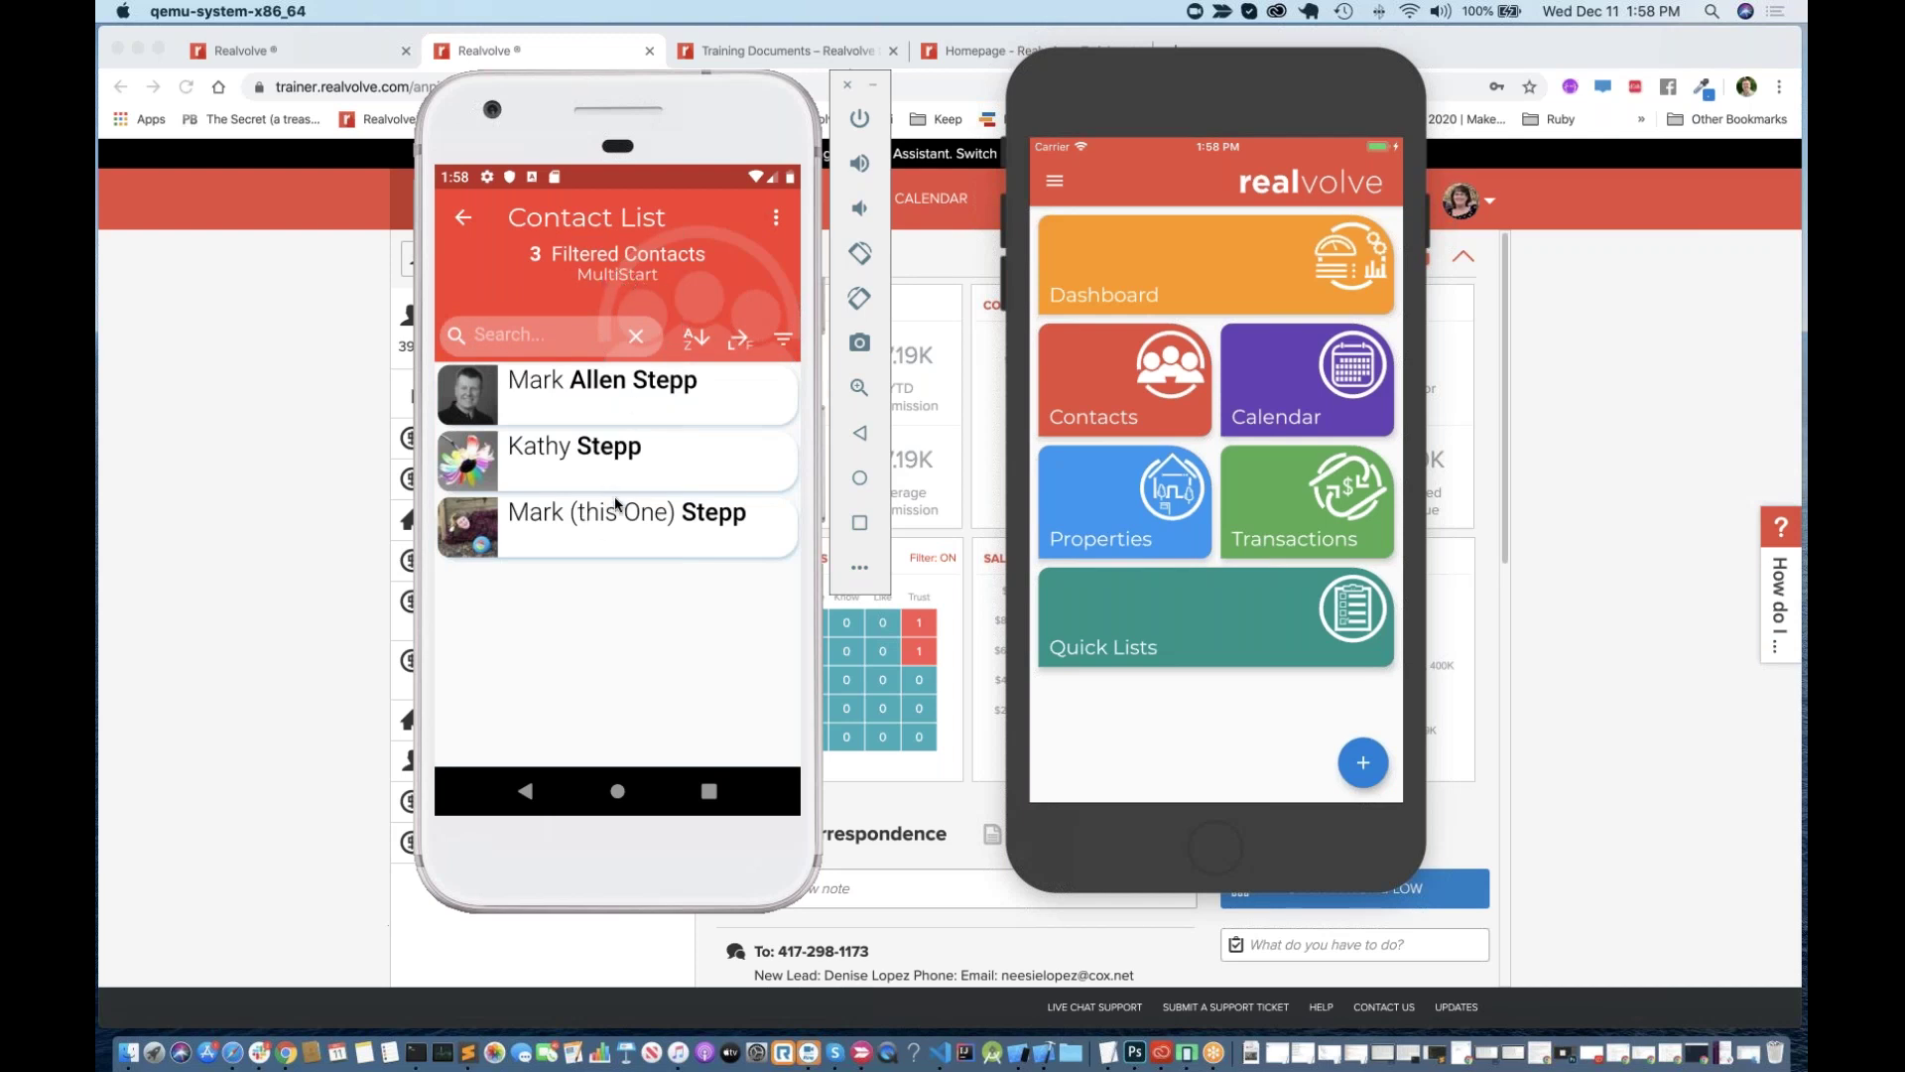
pyautogui.click(461, 214)
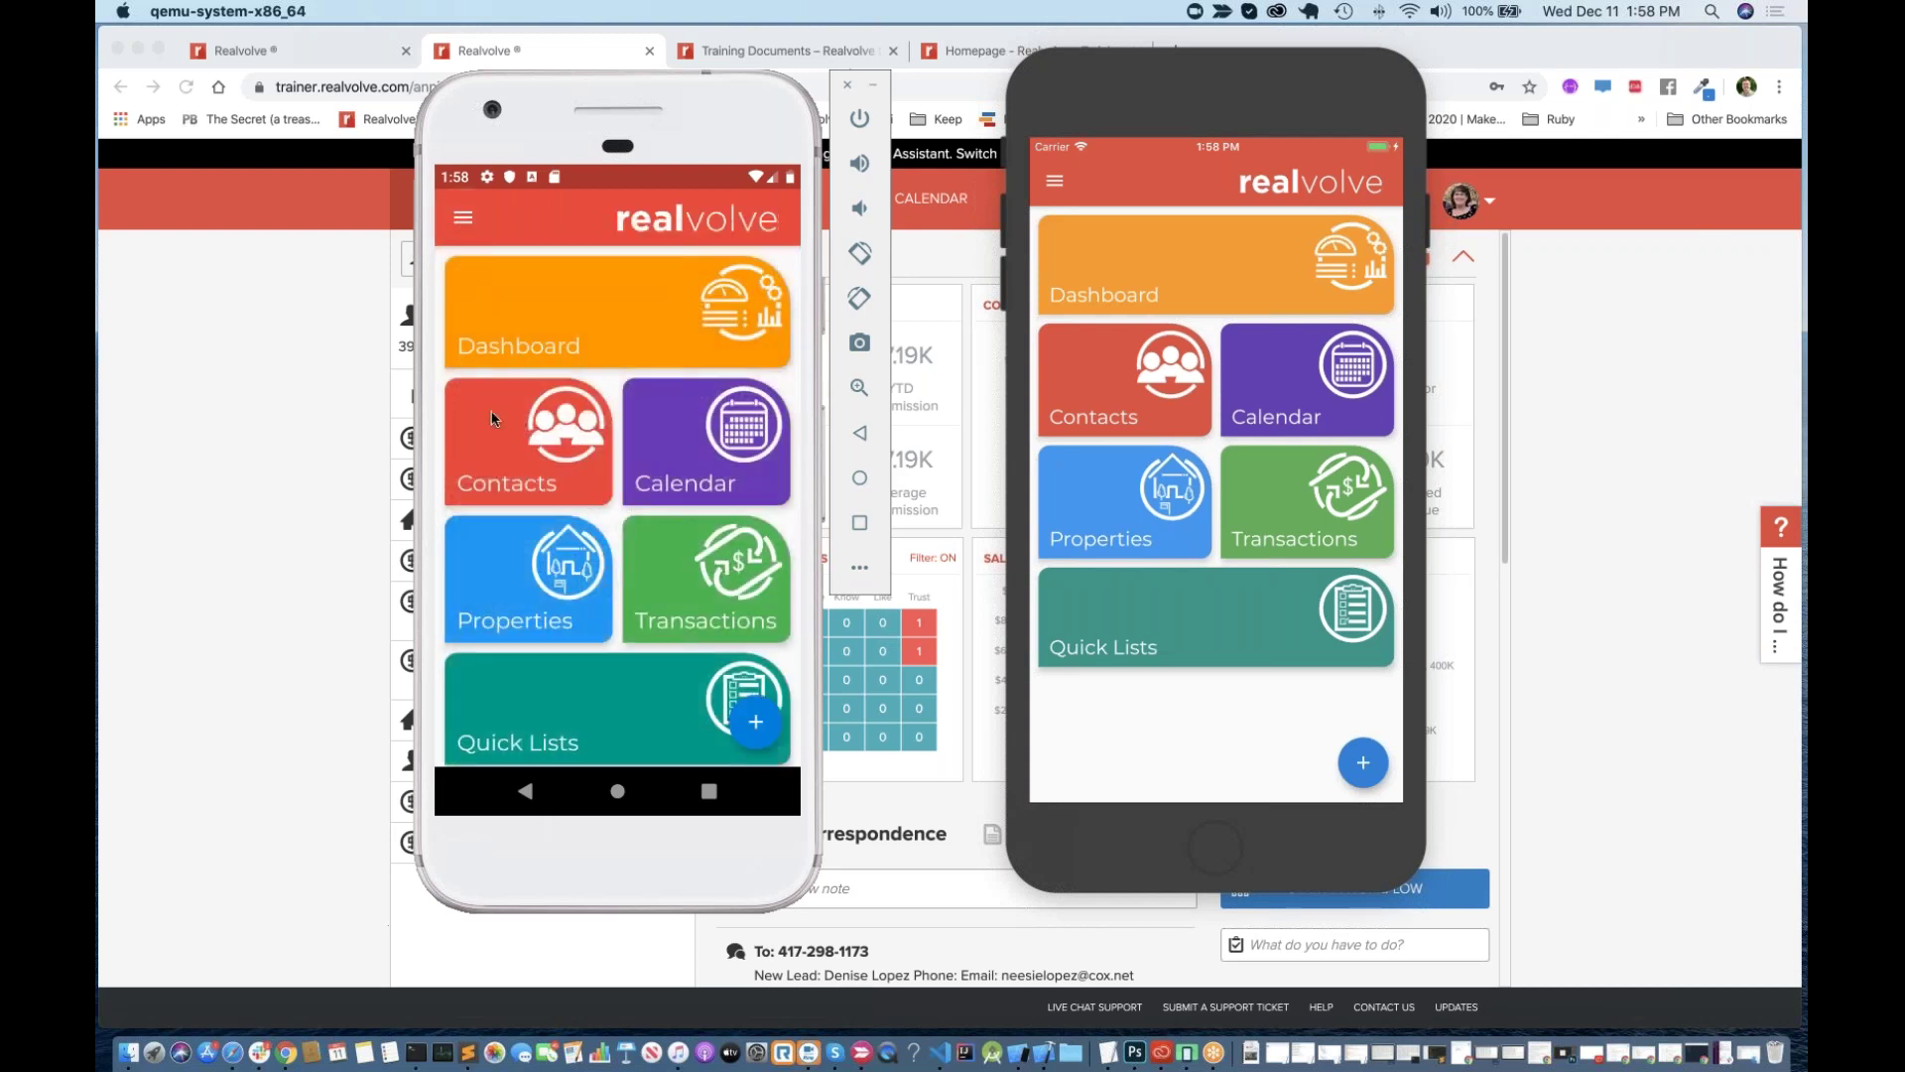
# Step: View a closed property's details and Notes tab on Android, then open the Calendar
pyautogui.click(504, 601)
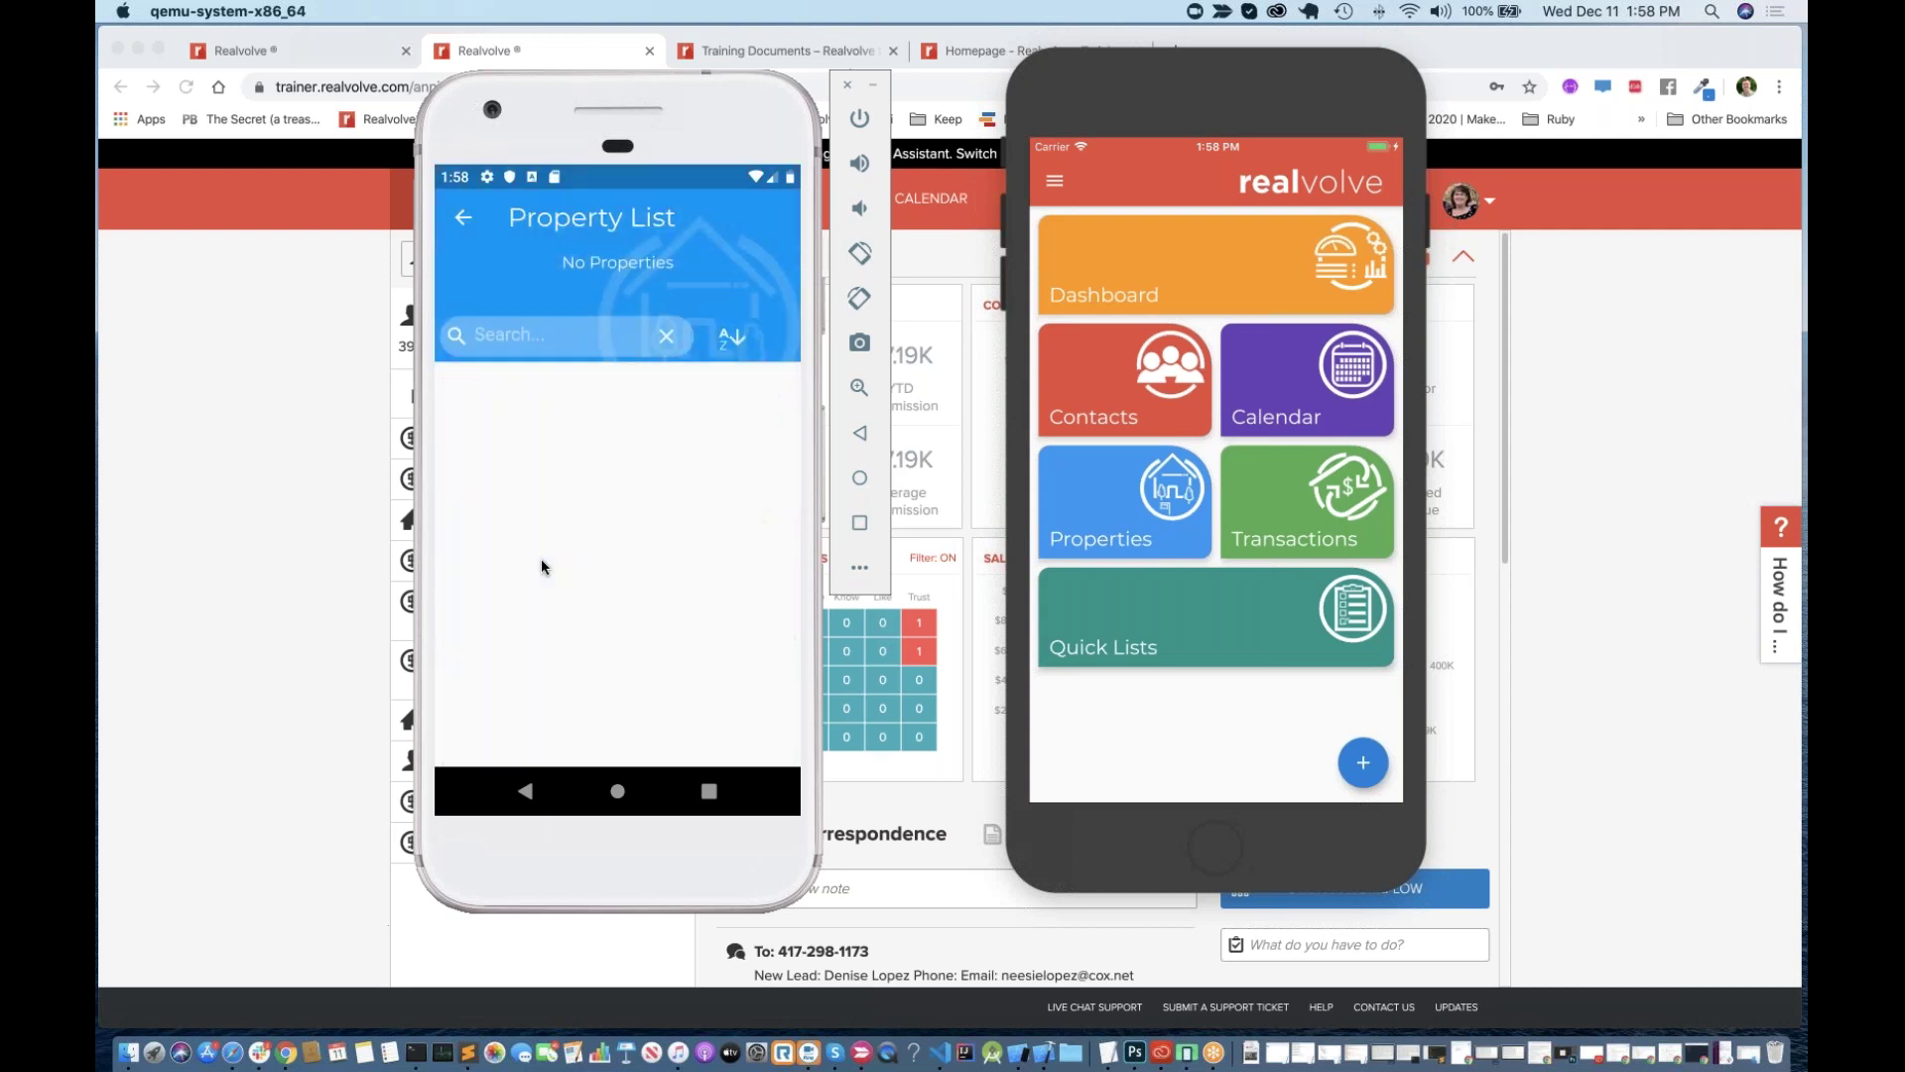
pyautogui.click(546, 421)
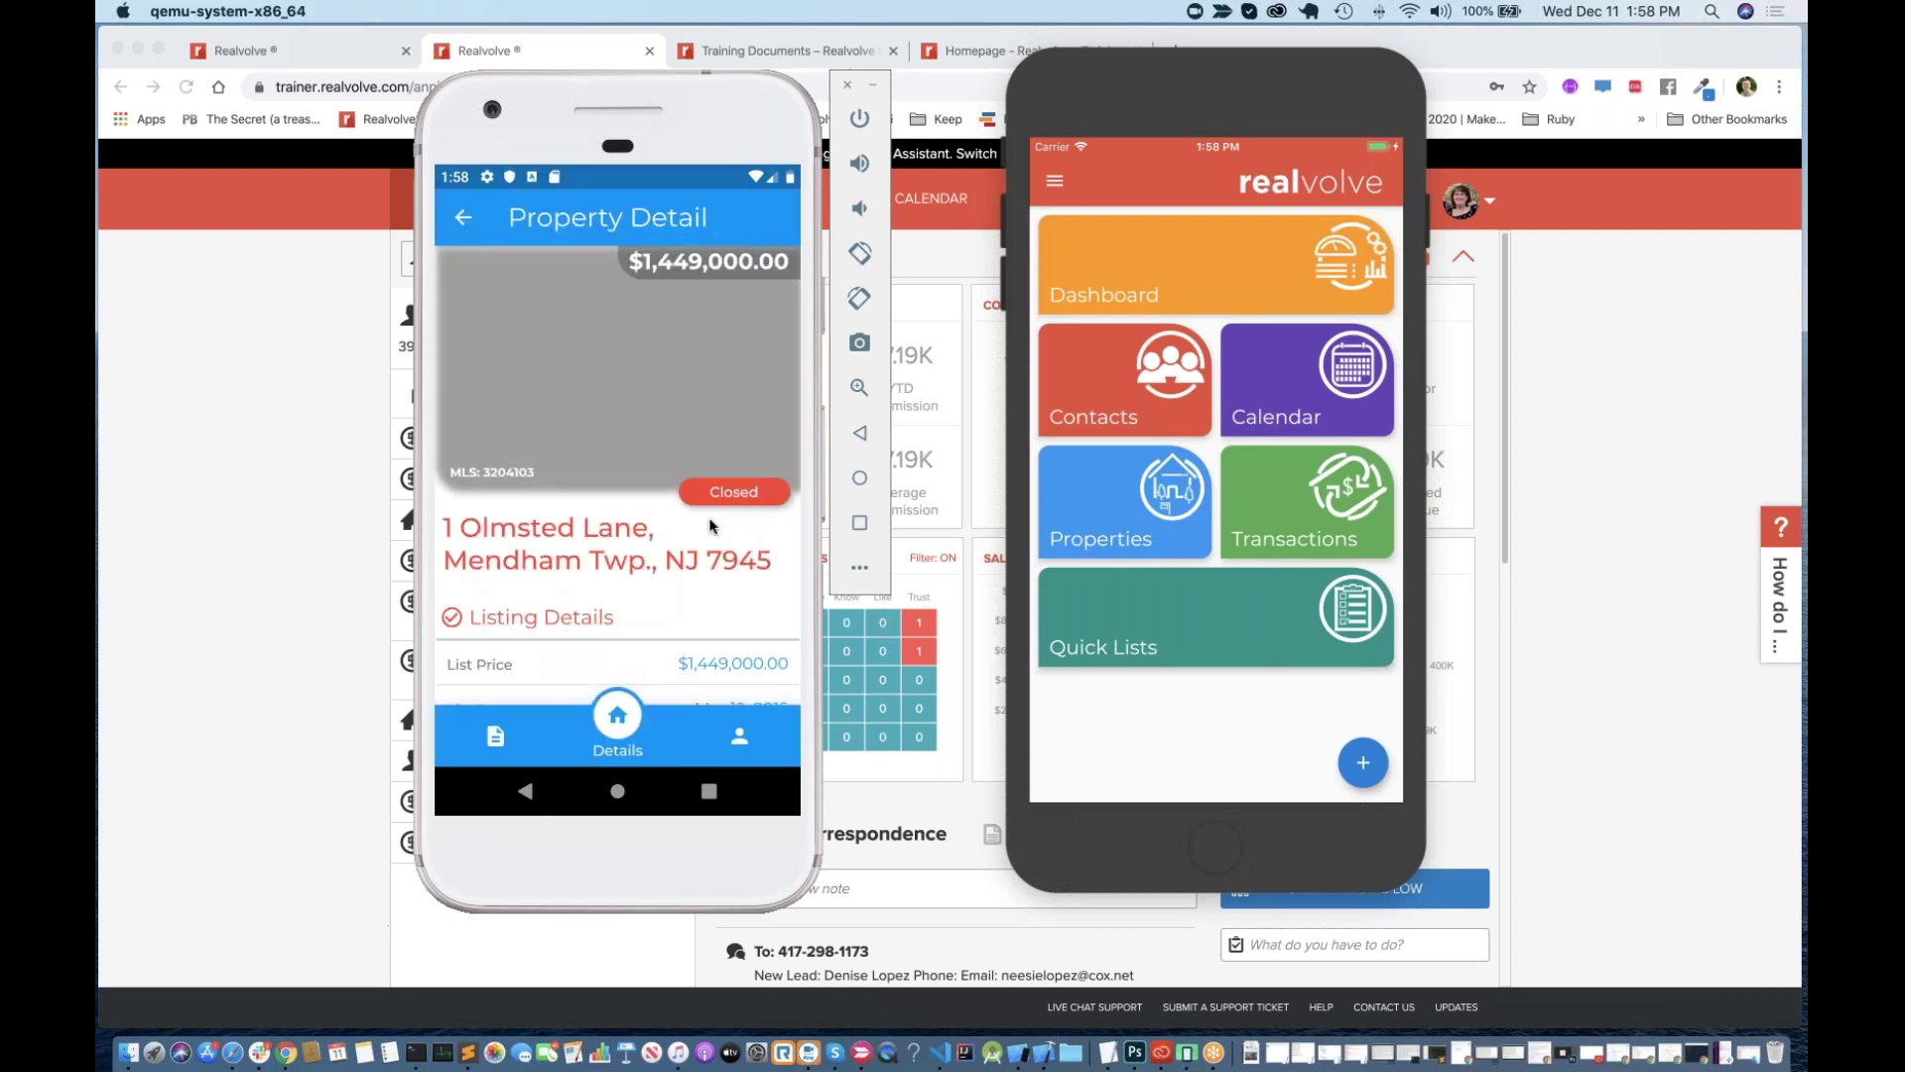
pyautogui.moveTo(722, 463); pyautogui.dragTo(736, 396)
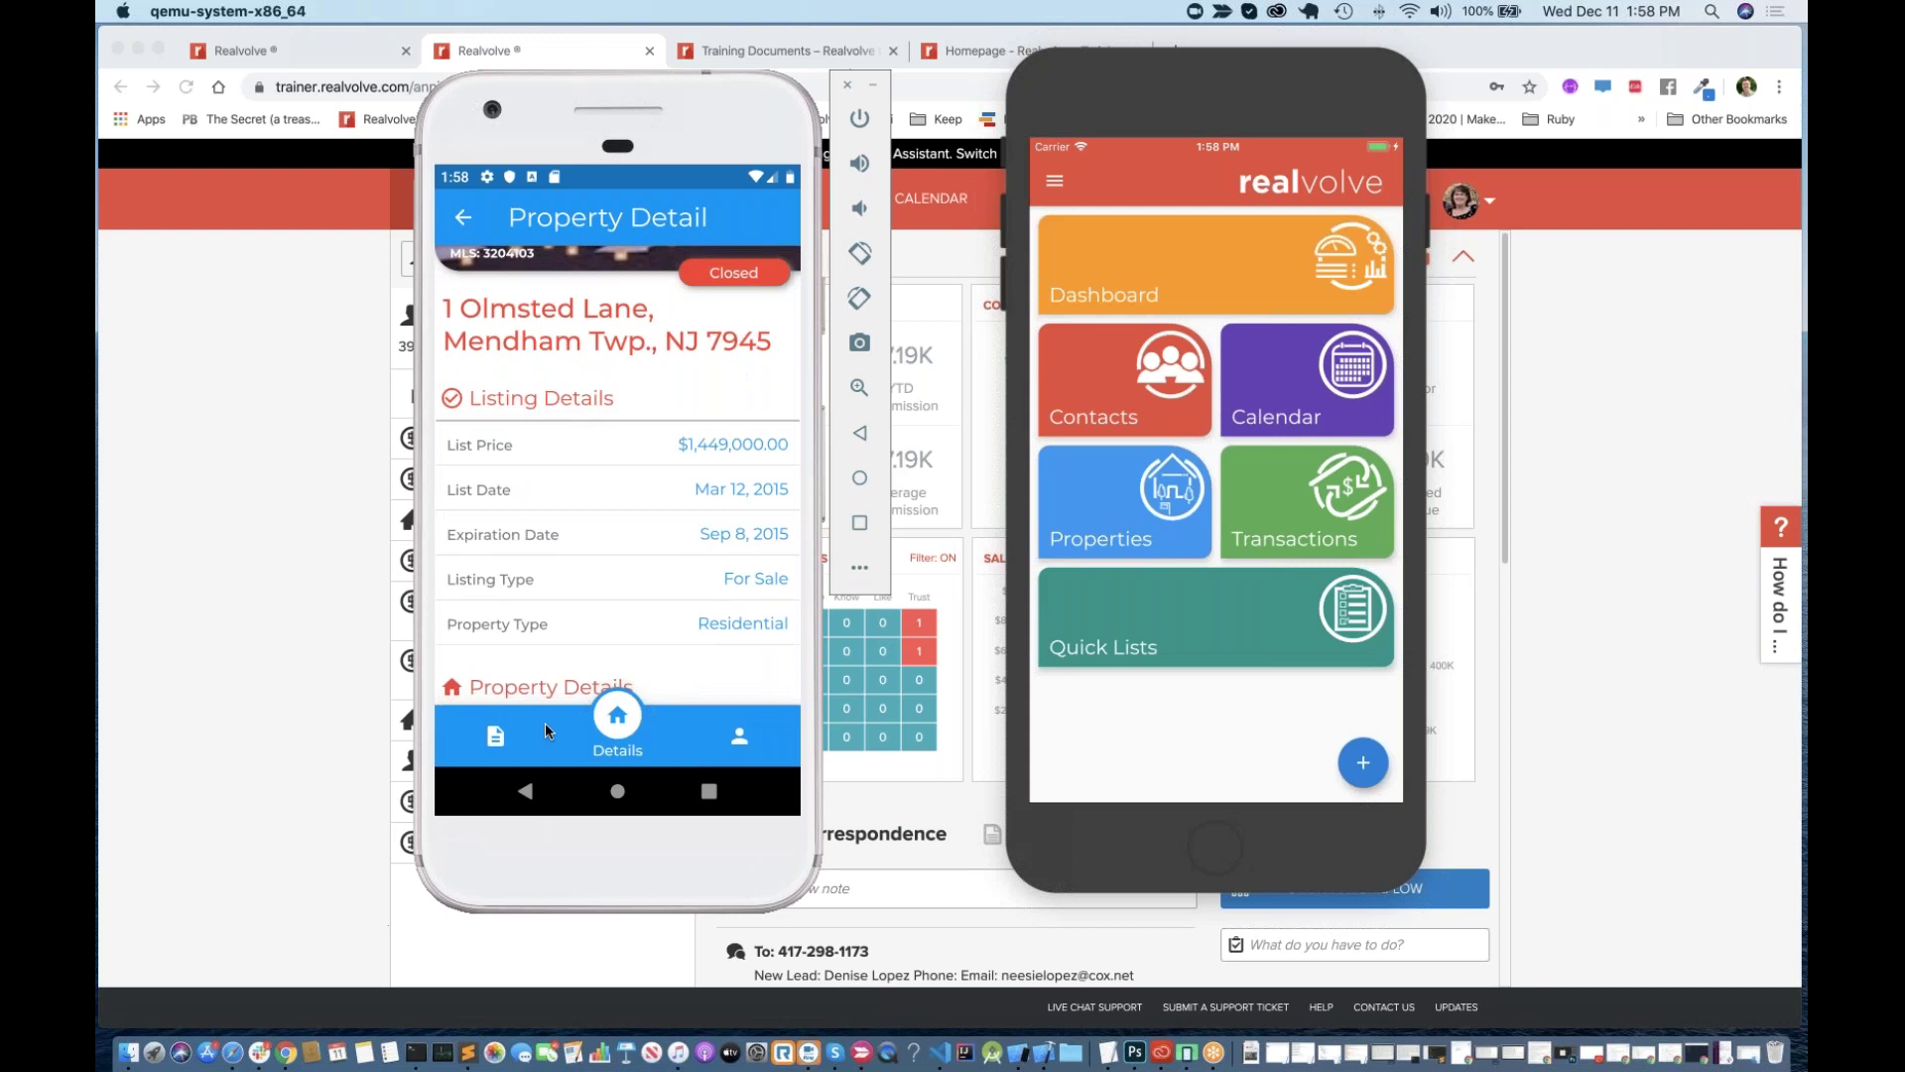
pyautogui.click(504, 732)
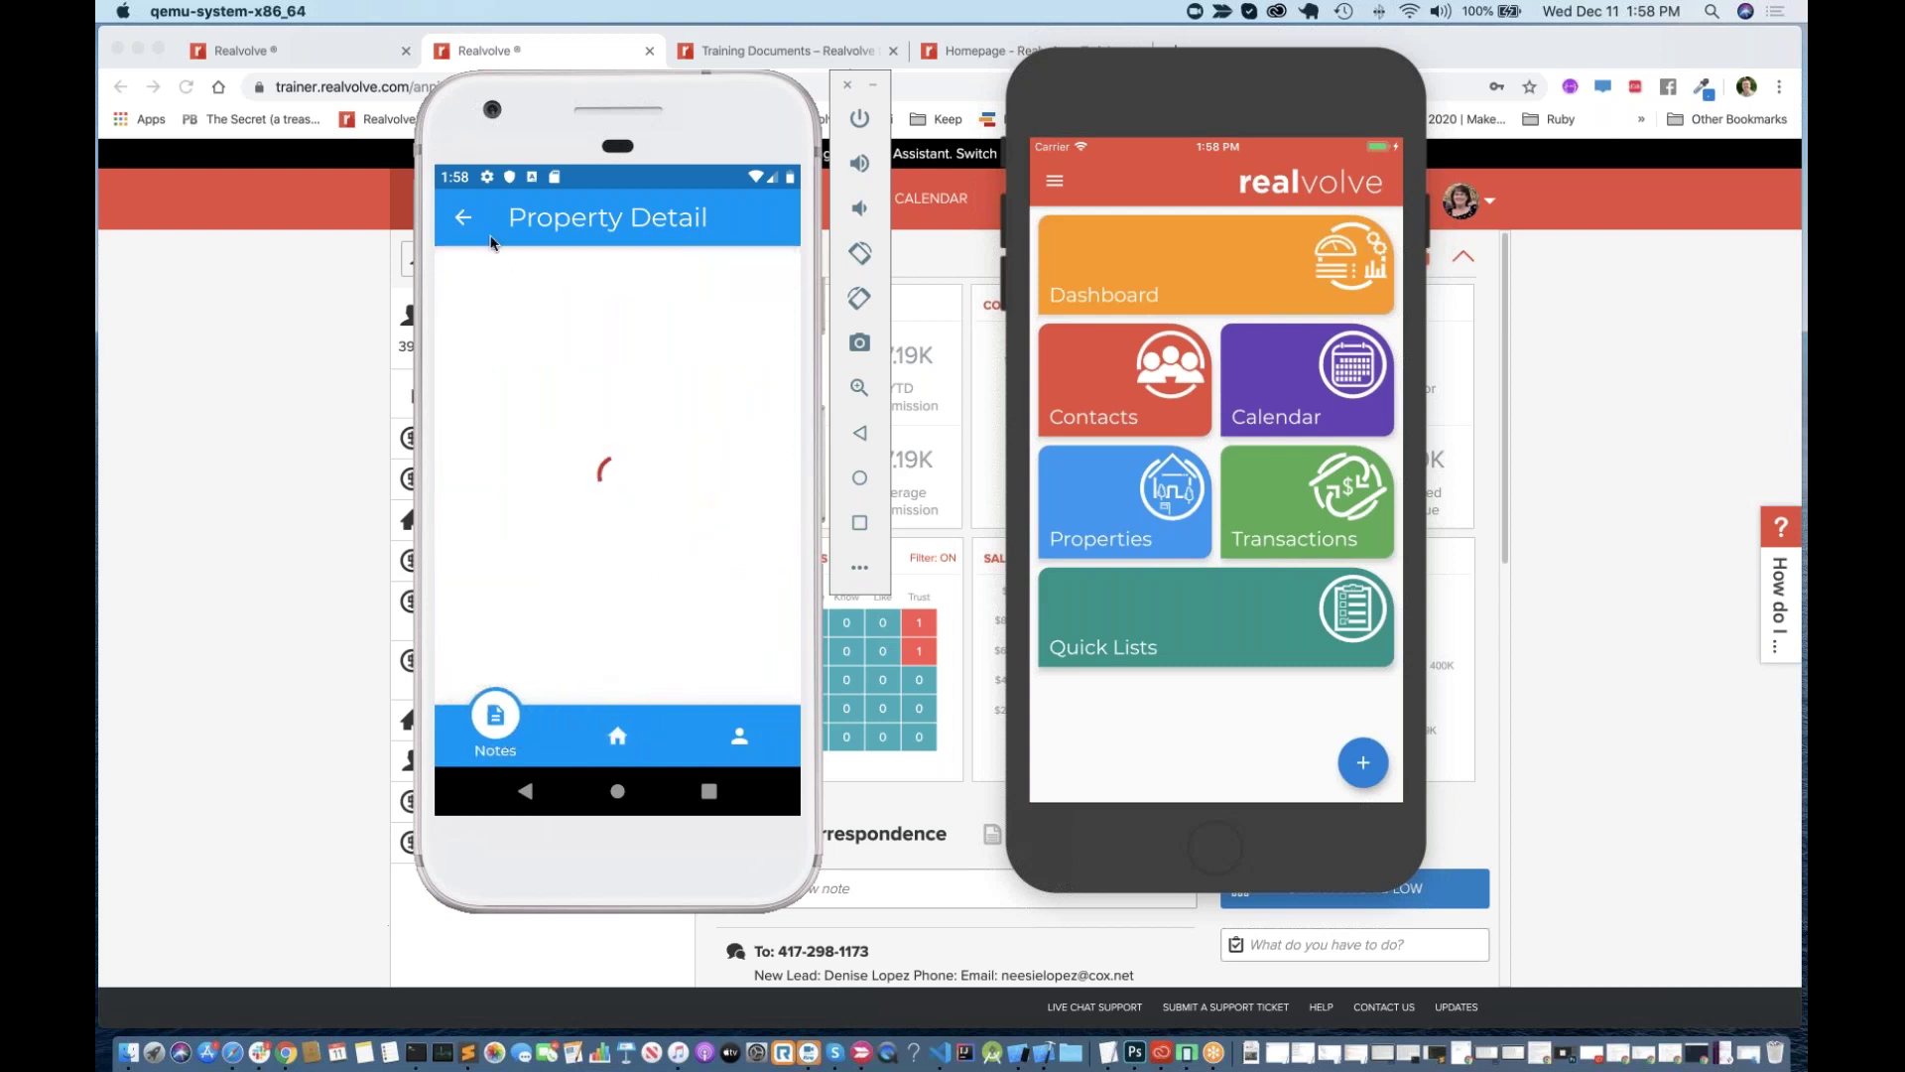
pyautogui.click(462, 220)
pyautogui.click(463, 218)
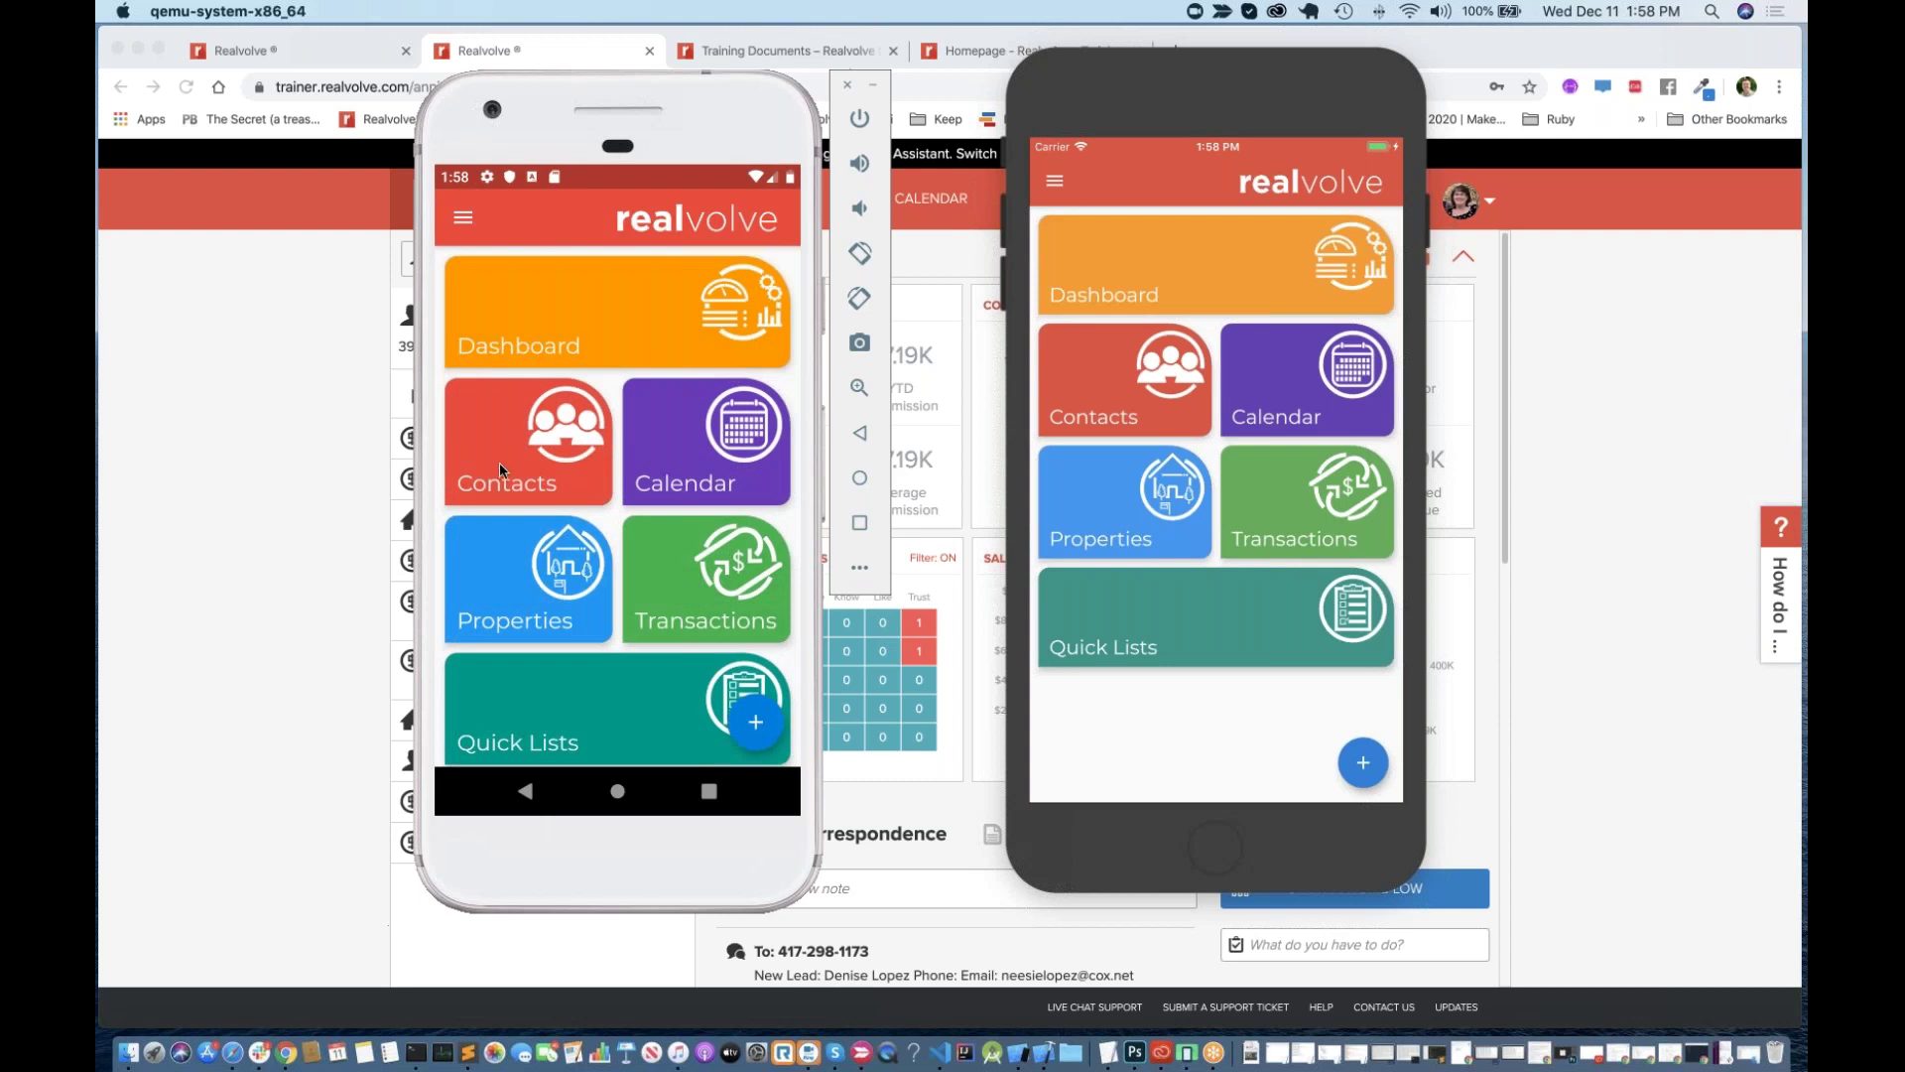
pyautogui.click(696, 462)
# Step: Open the Past Due list and review the 'Some Repeating Item with notes' details
pyautogui.moveTo(675, 595); pyautogui.dragTo(694, 342)
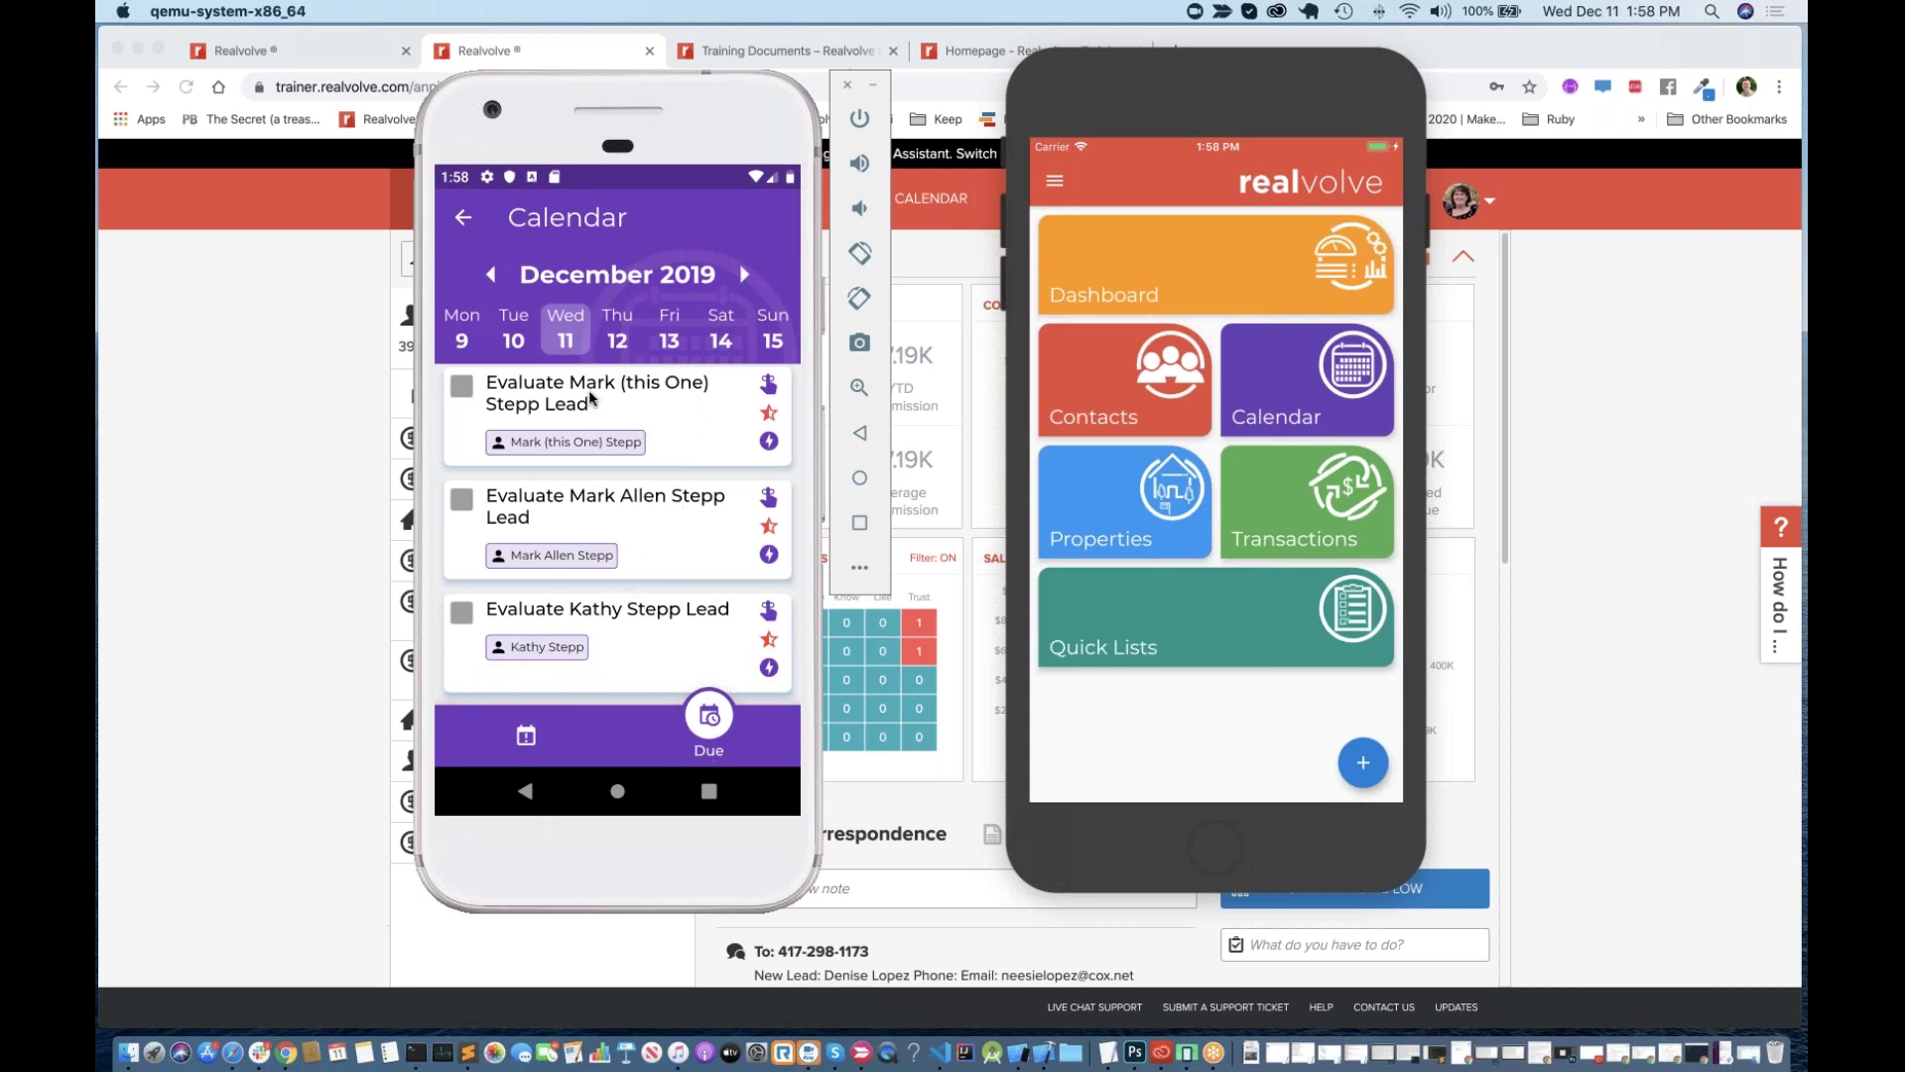
pyautogui.click(520, 748)
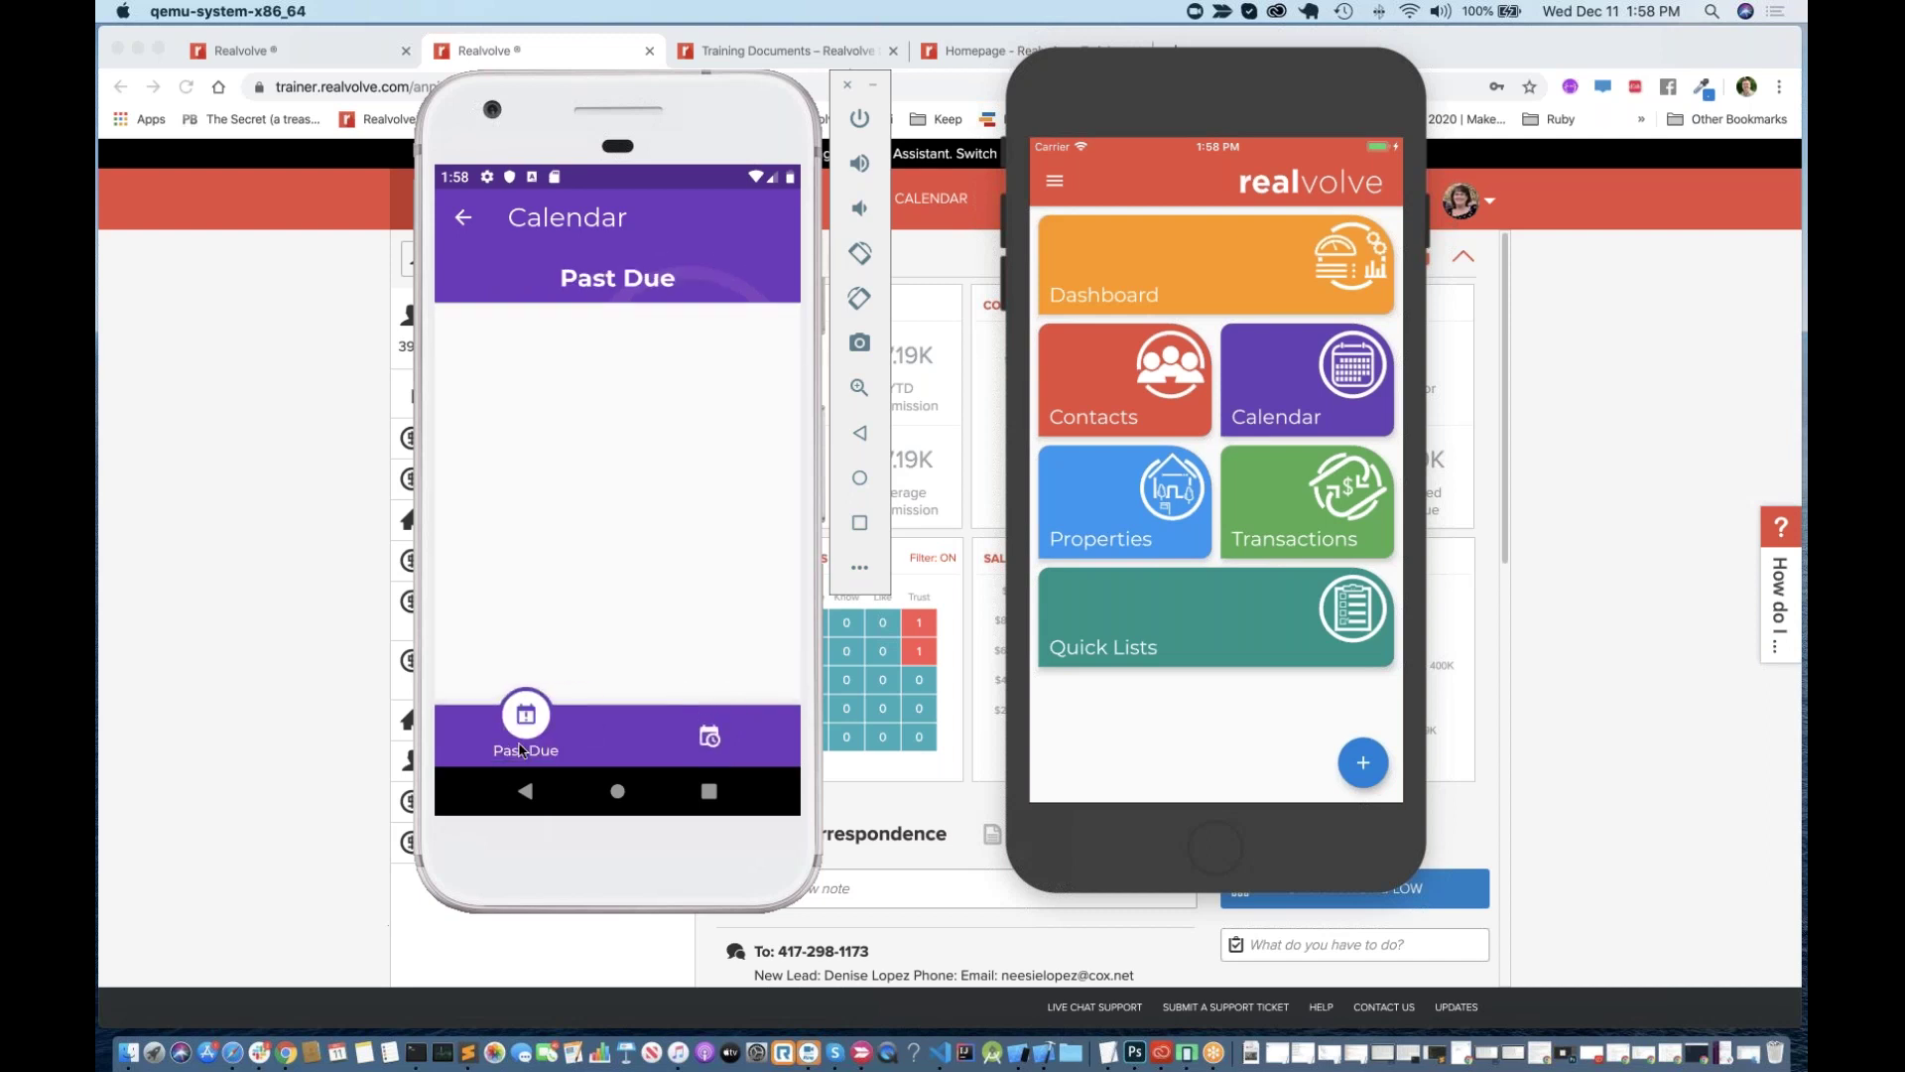
pyautogui.moveTo(664, 568); pyautogui.dragTo(689, 347)
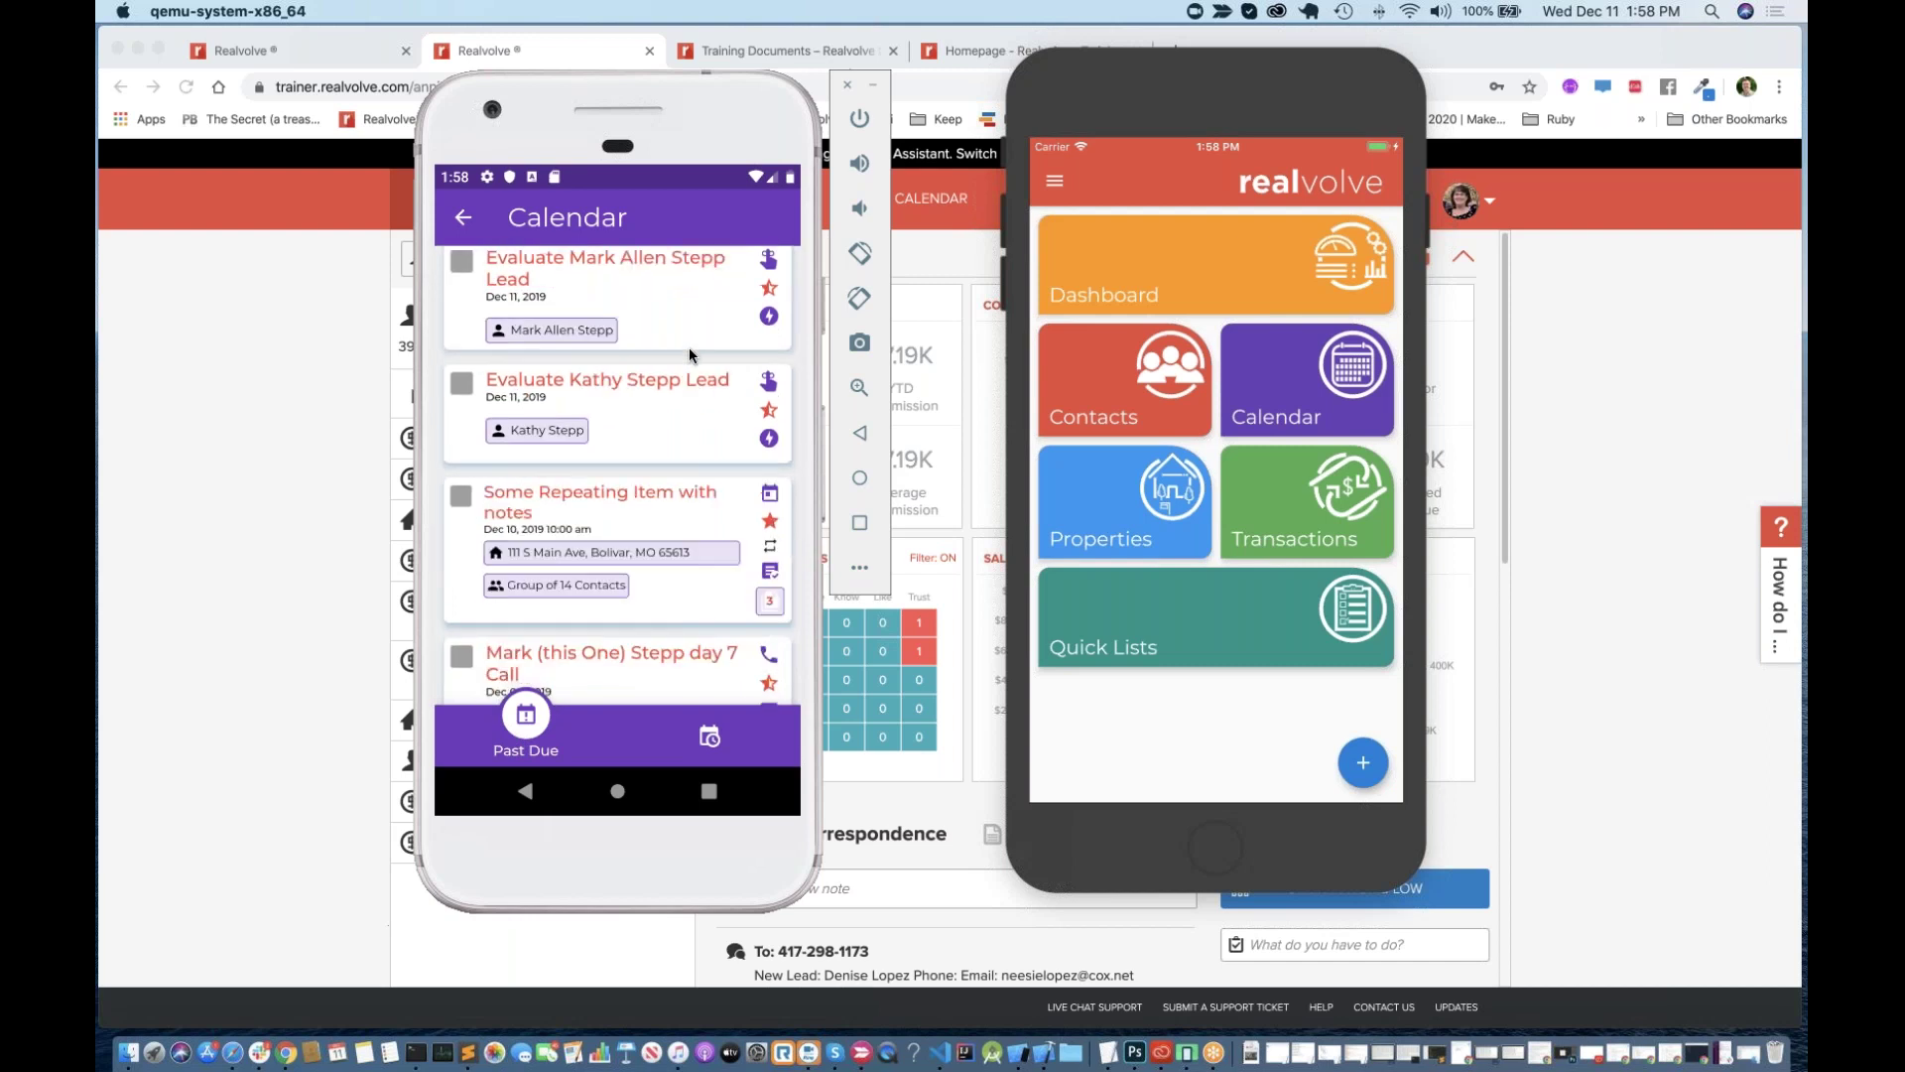
pyautogui.moveTo(653, 533); pyautogui.dragTo(658, 397)
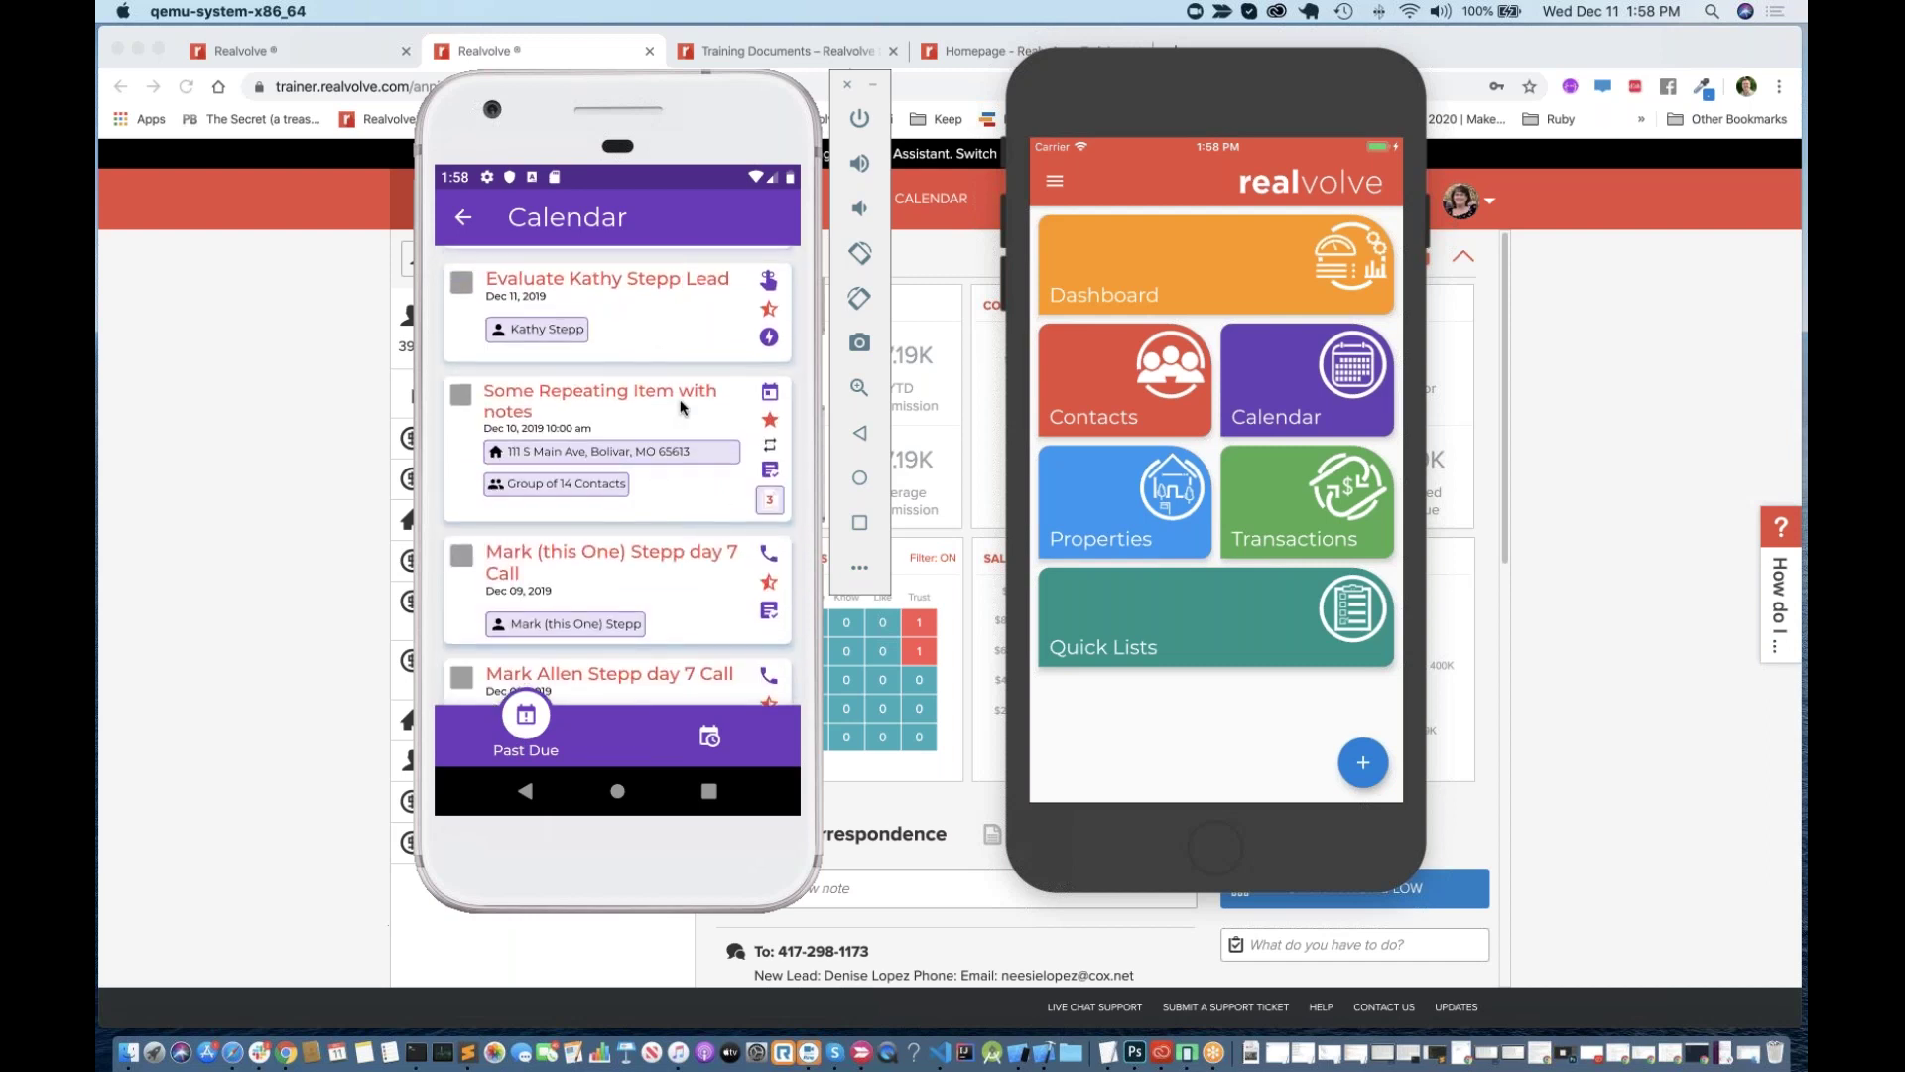
pyautogui.click(681, 407)
pyautogui.moveTo(651, 571); pyautogui.dragTo(700, 717)
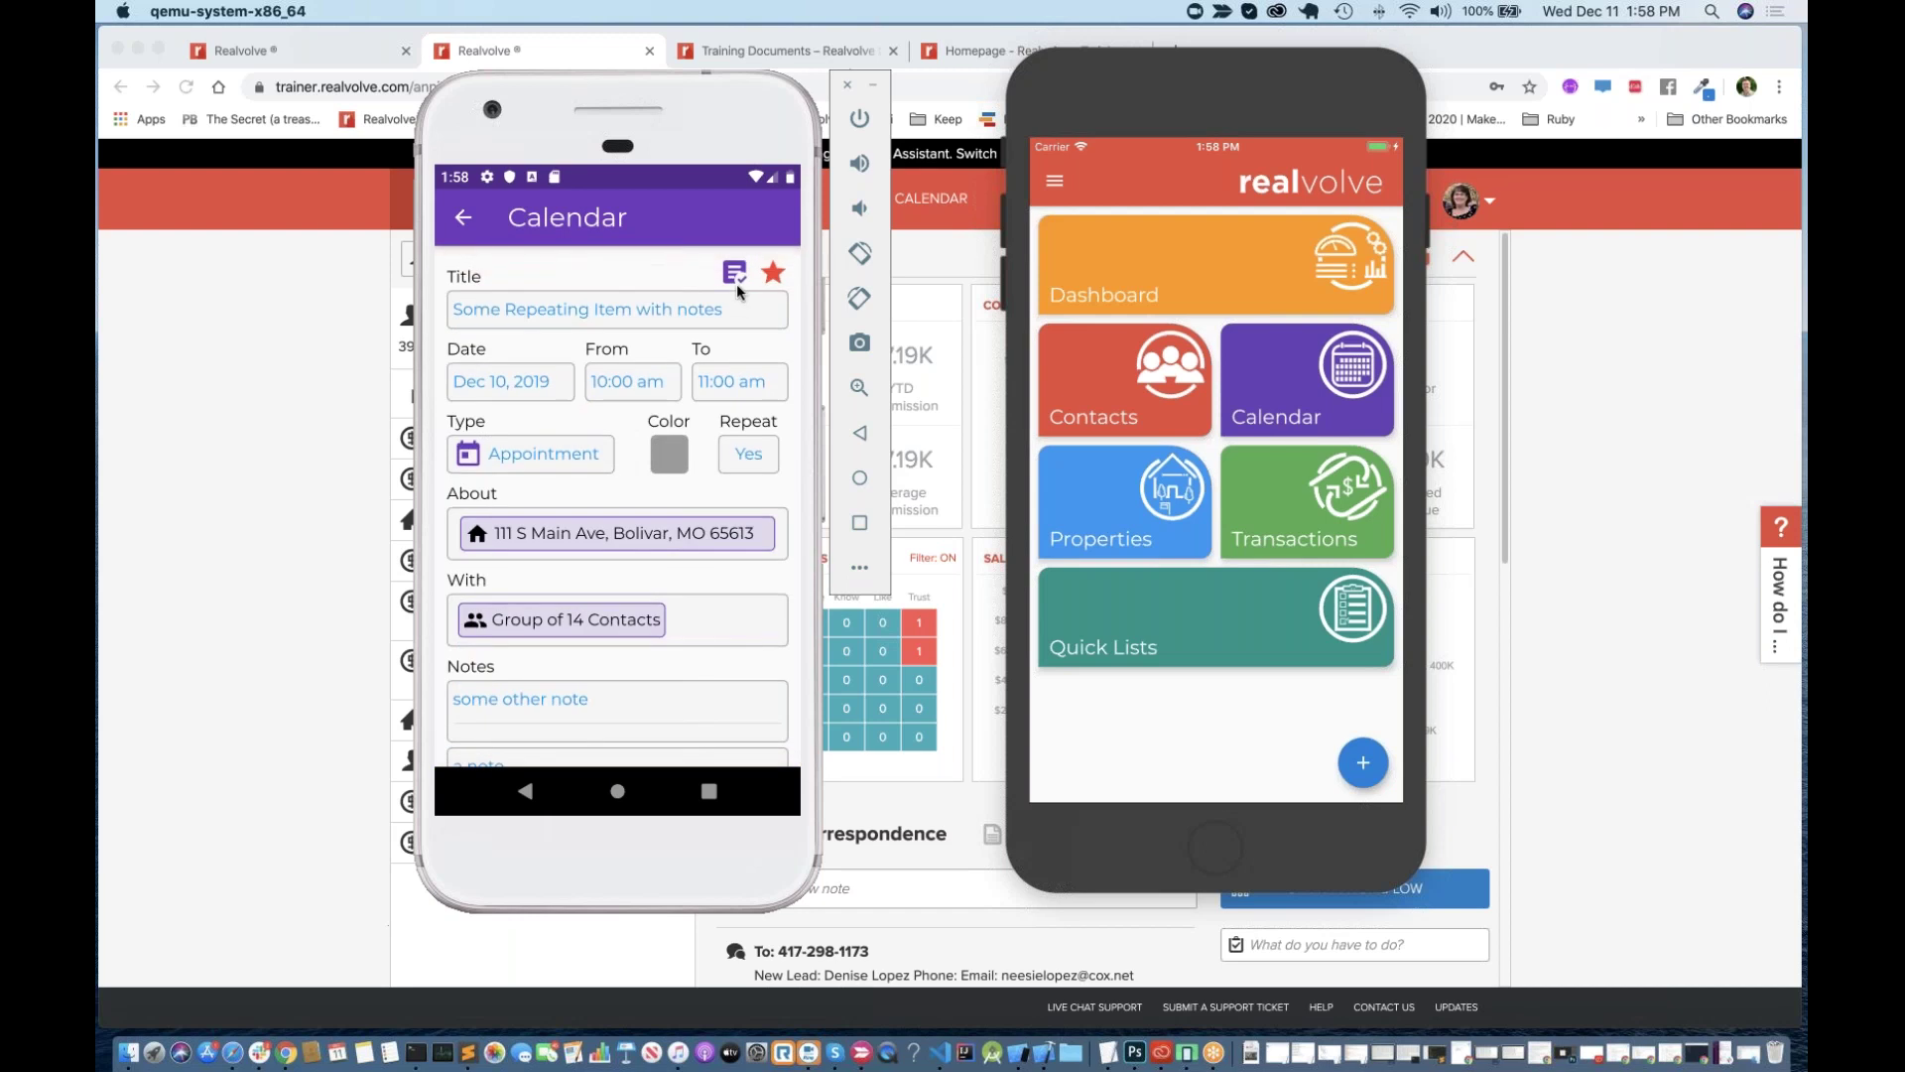
pyautogui.click(464, 223)
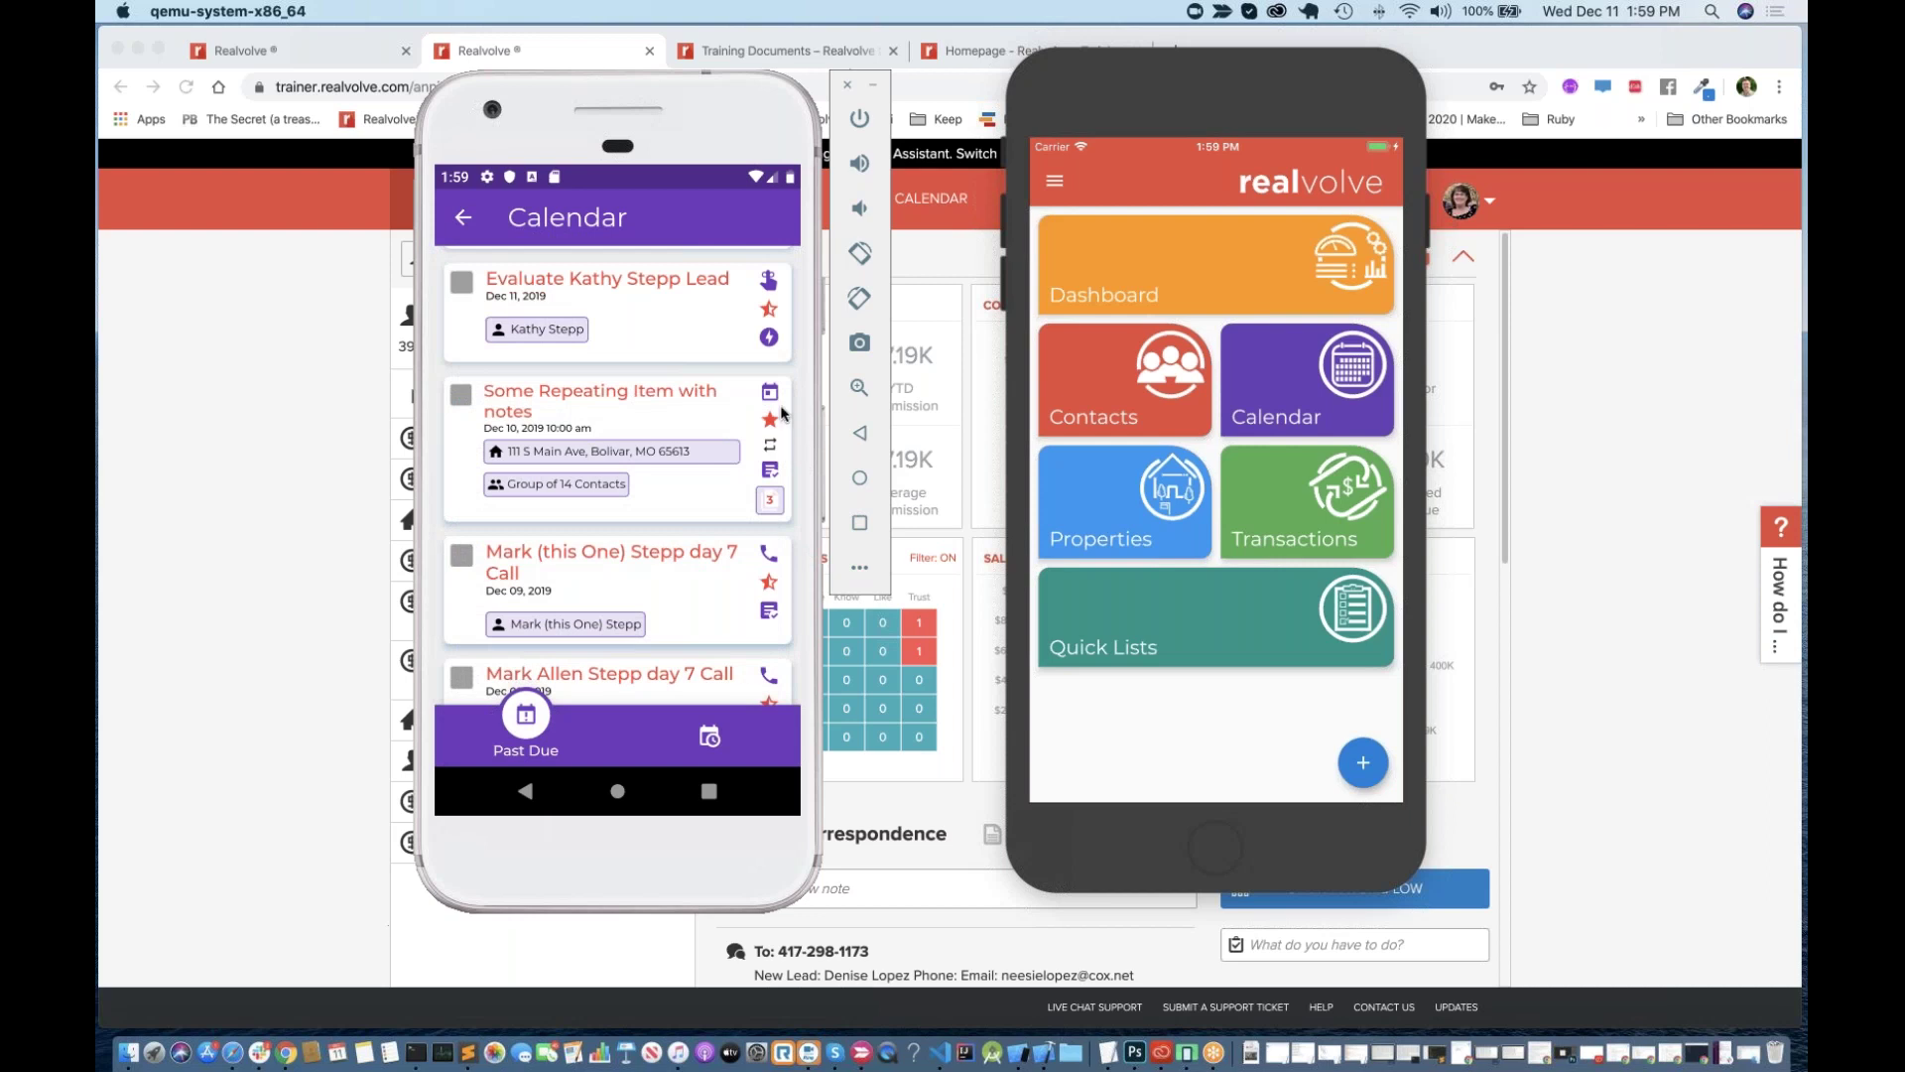
# Step: Show the repeating item's three notes and view its linked contact's details
pyautogui.click(772, 504)
pyautogui.click(617, 656)
pyautogui.click(534, 332)
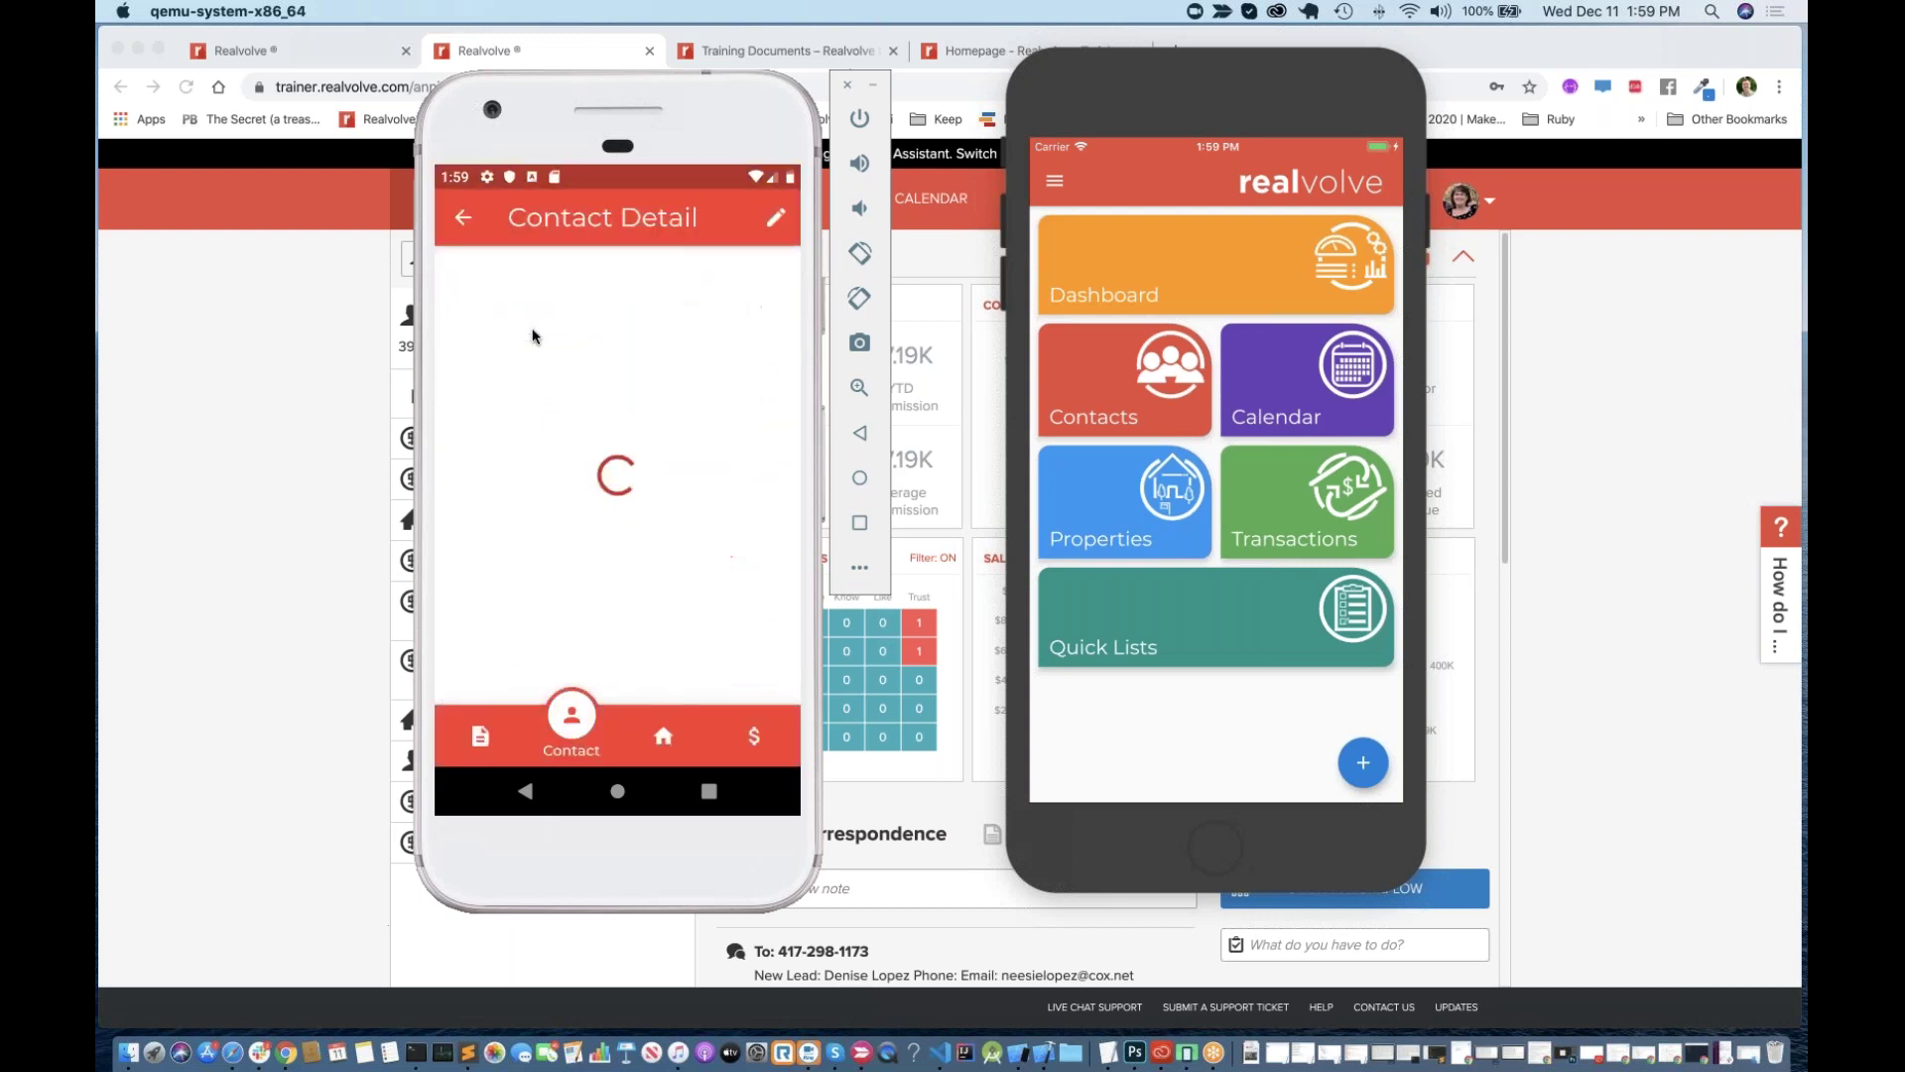
pyautogui.click(457, 214)
# Step: Browse the group of 14 contacts, open one, then return to the home tiles
pyautogui.click(545, 484)
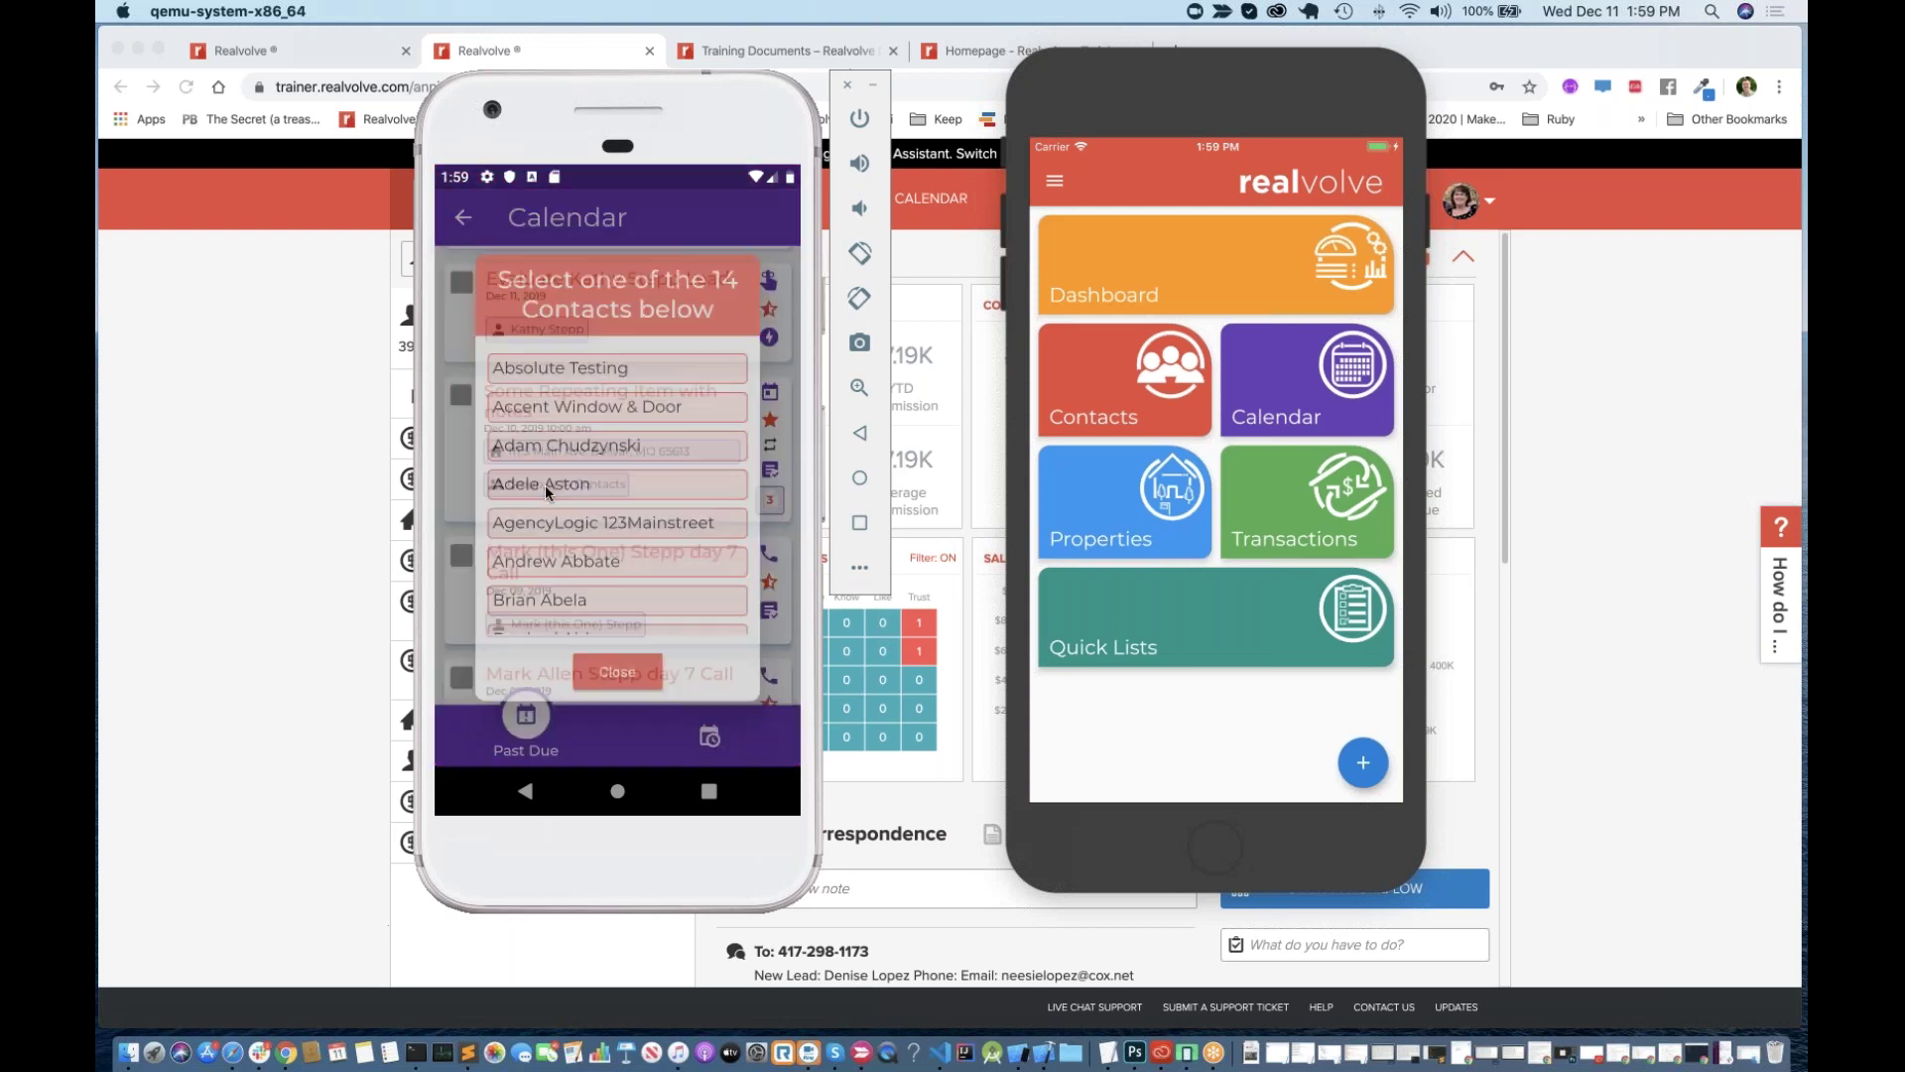
pyautogui.scroll(-5, 610, 530)
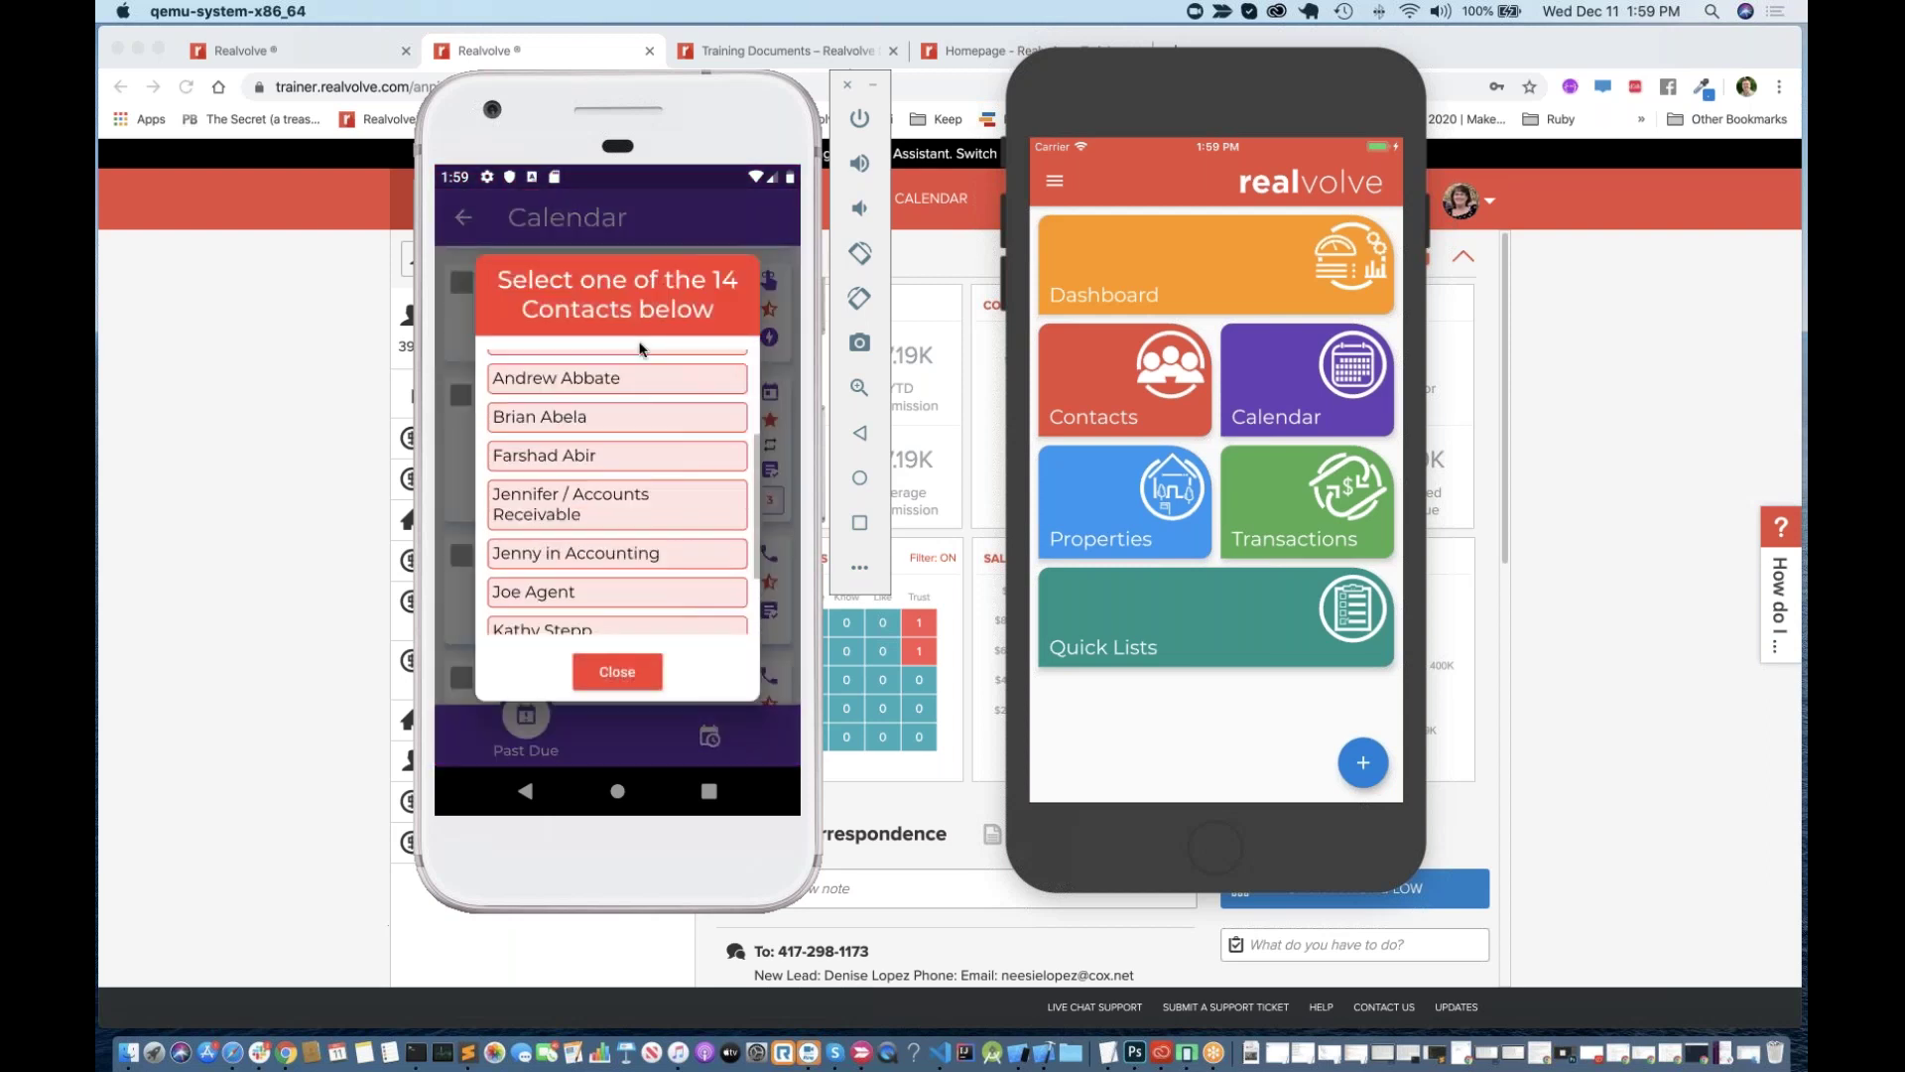
pyautogui.scroll(-2, 618, 564)
pyautogui.click(608, 470)
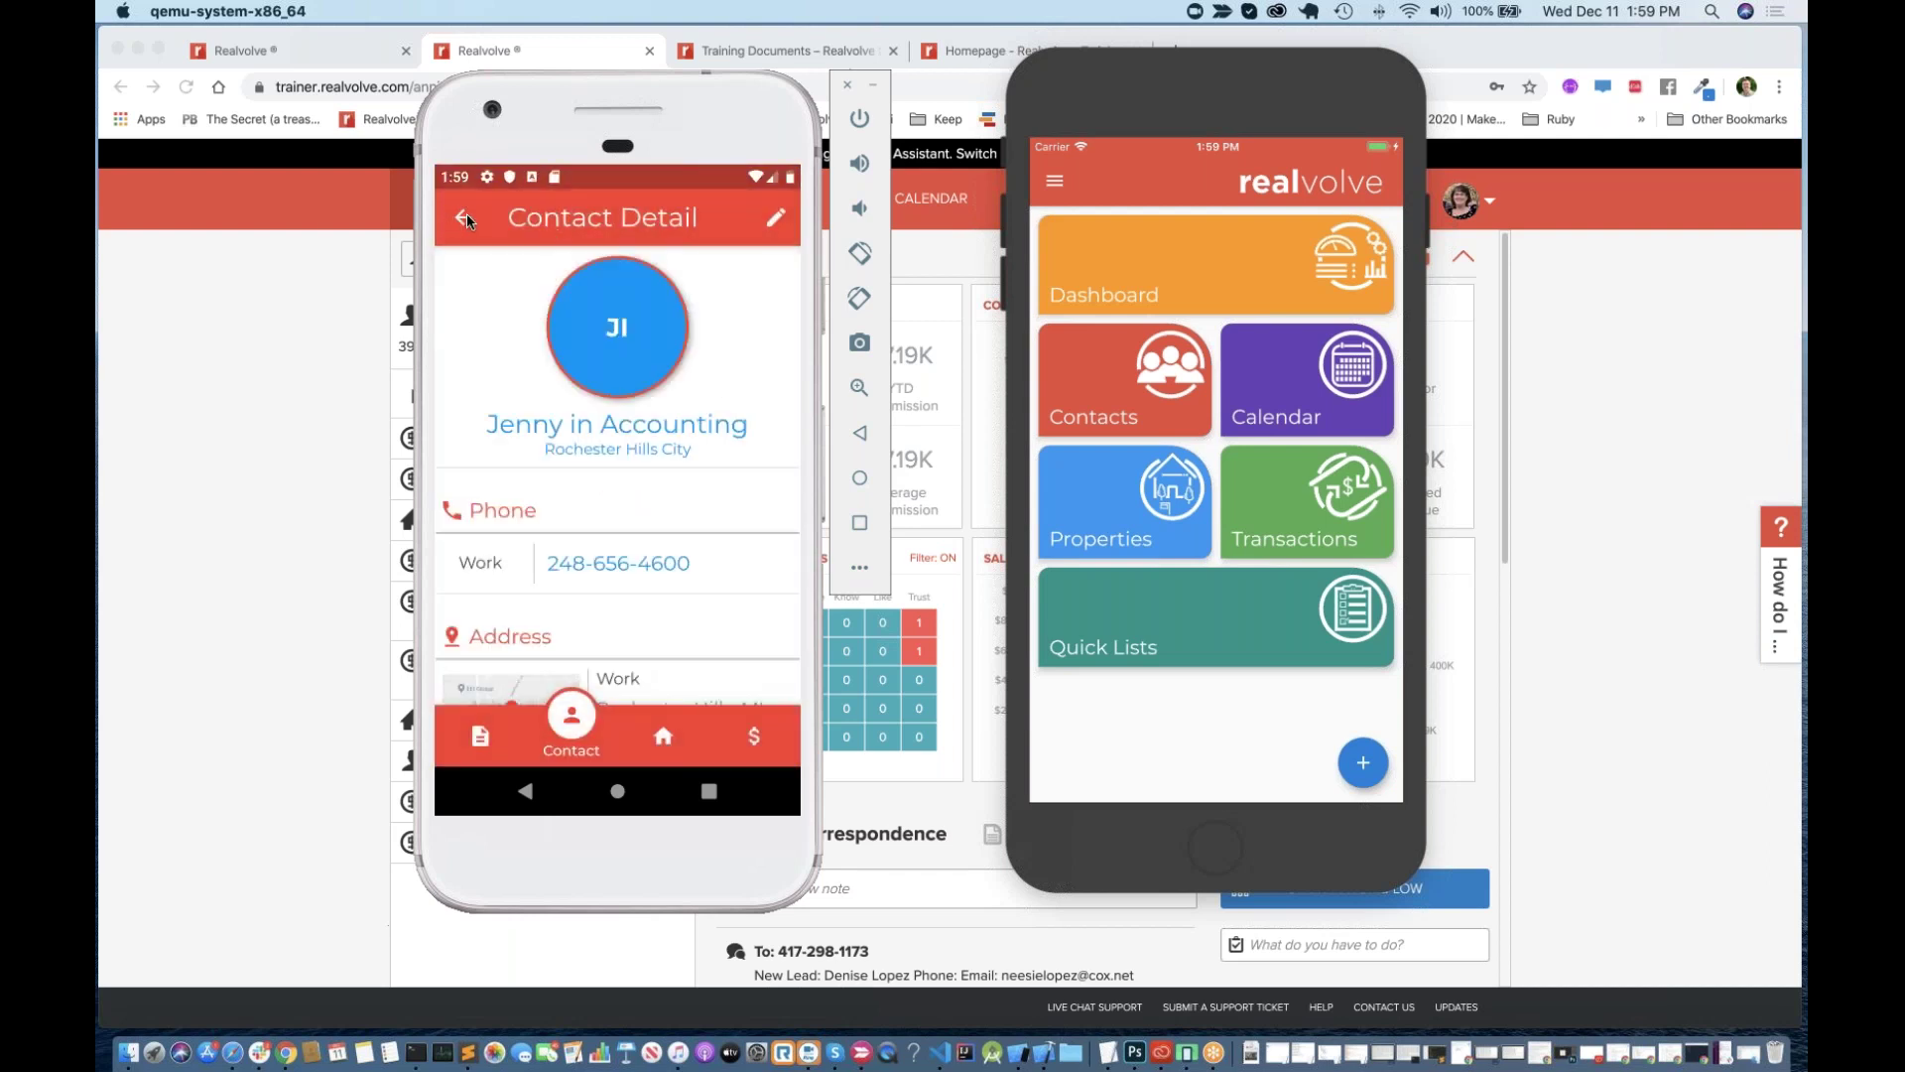
pyautogui.click(463, 217)
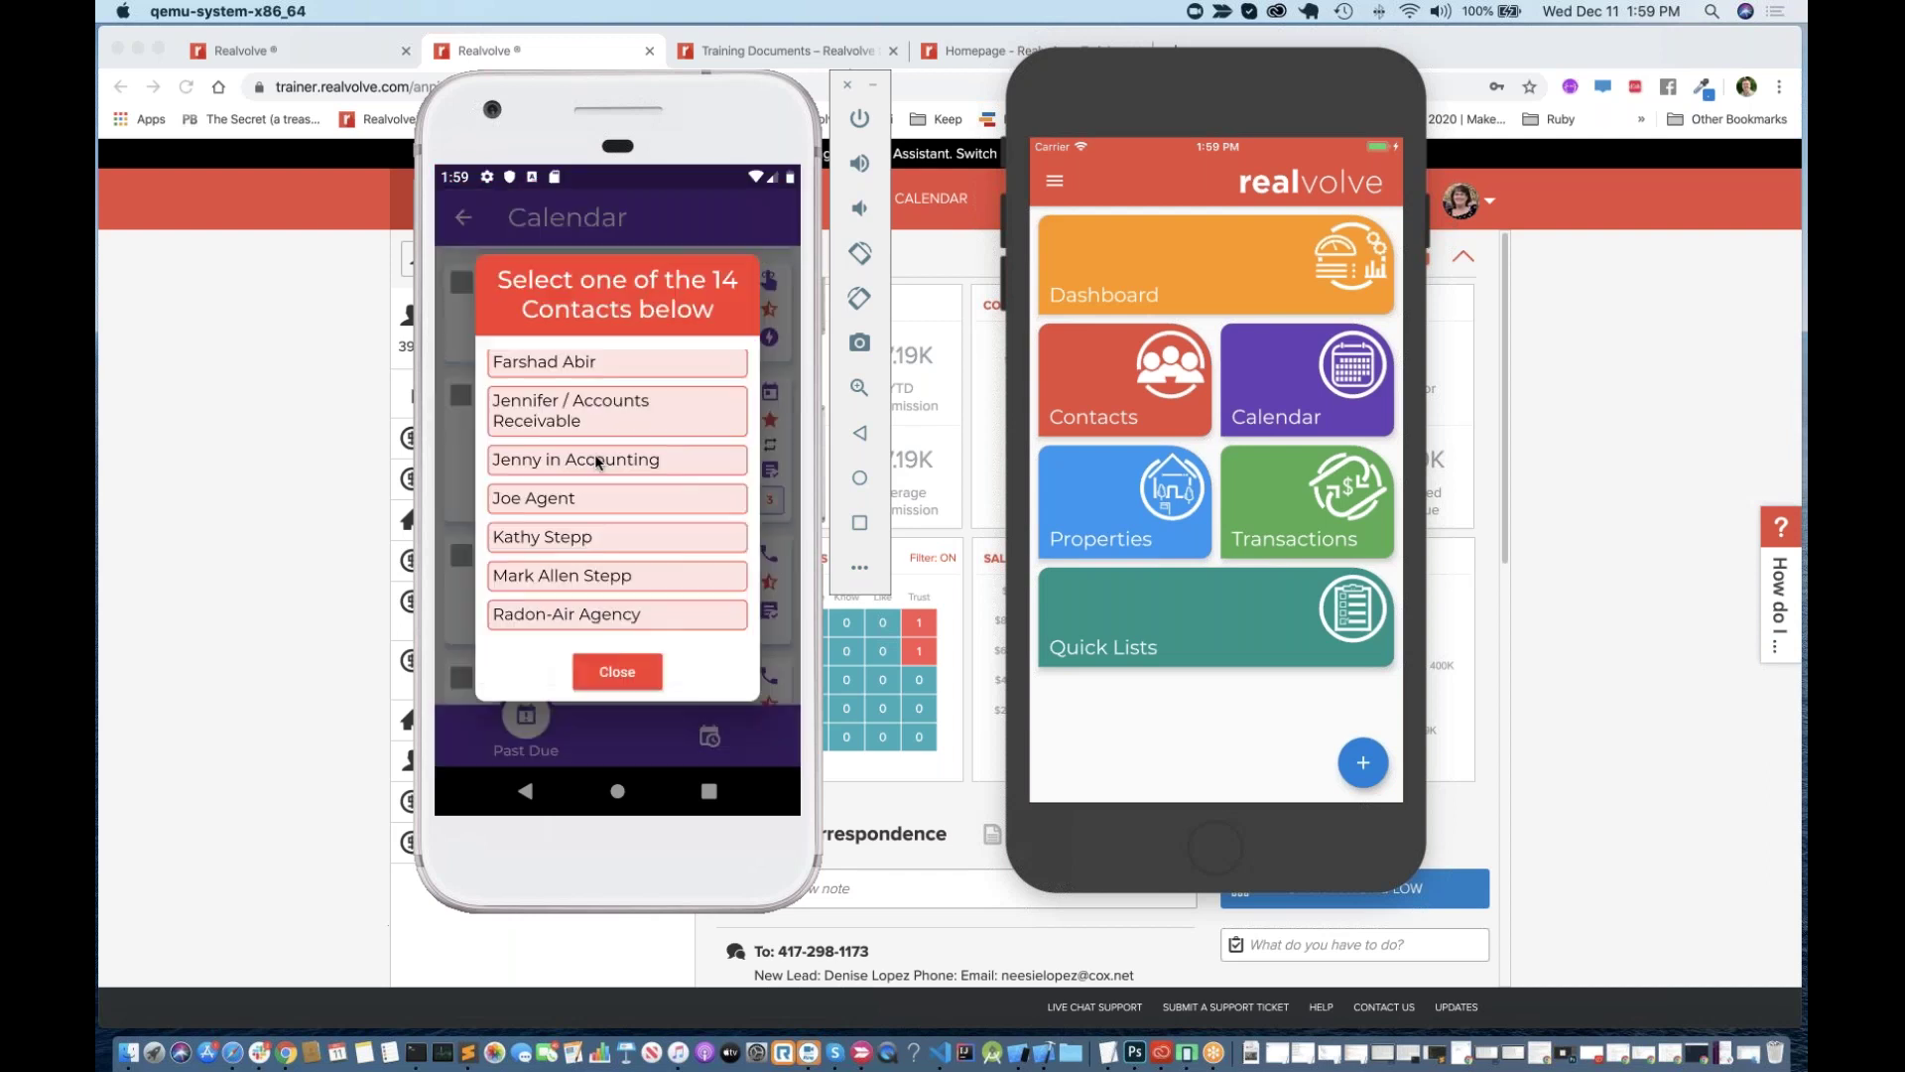
pyautogui.click(618, 671)
pyautogui.scroll(-5, 695, 555)
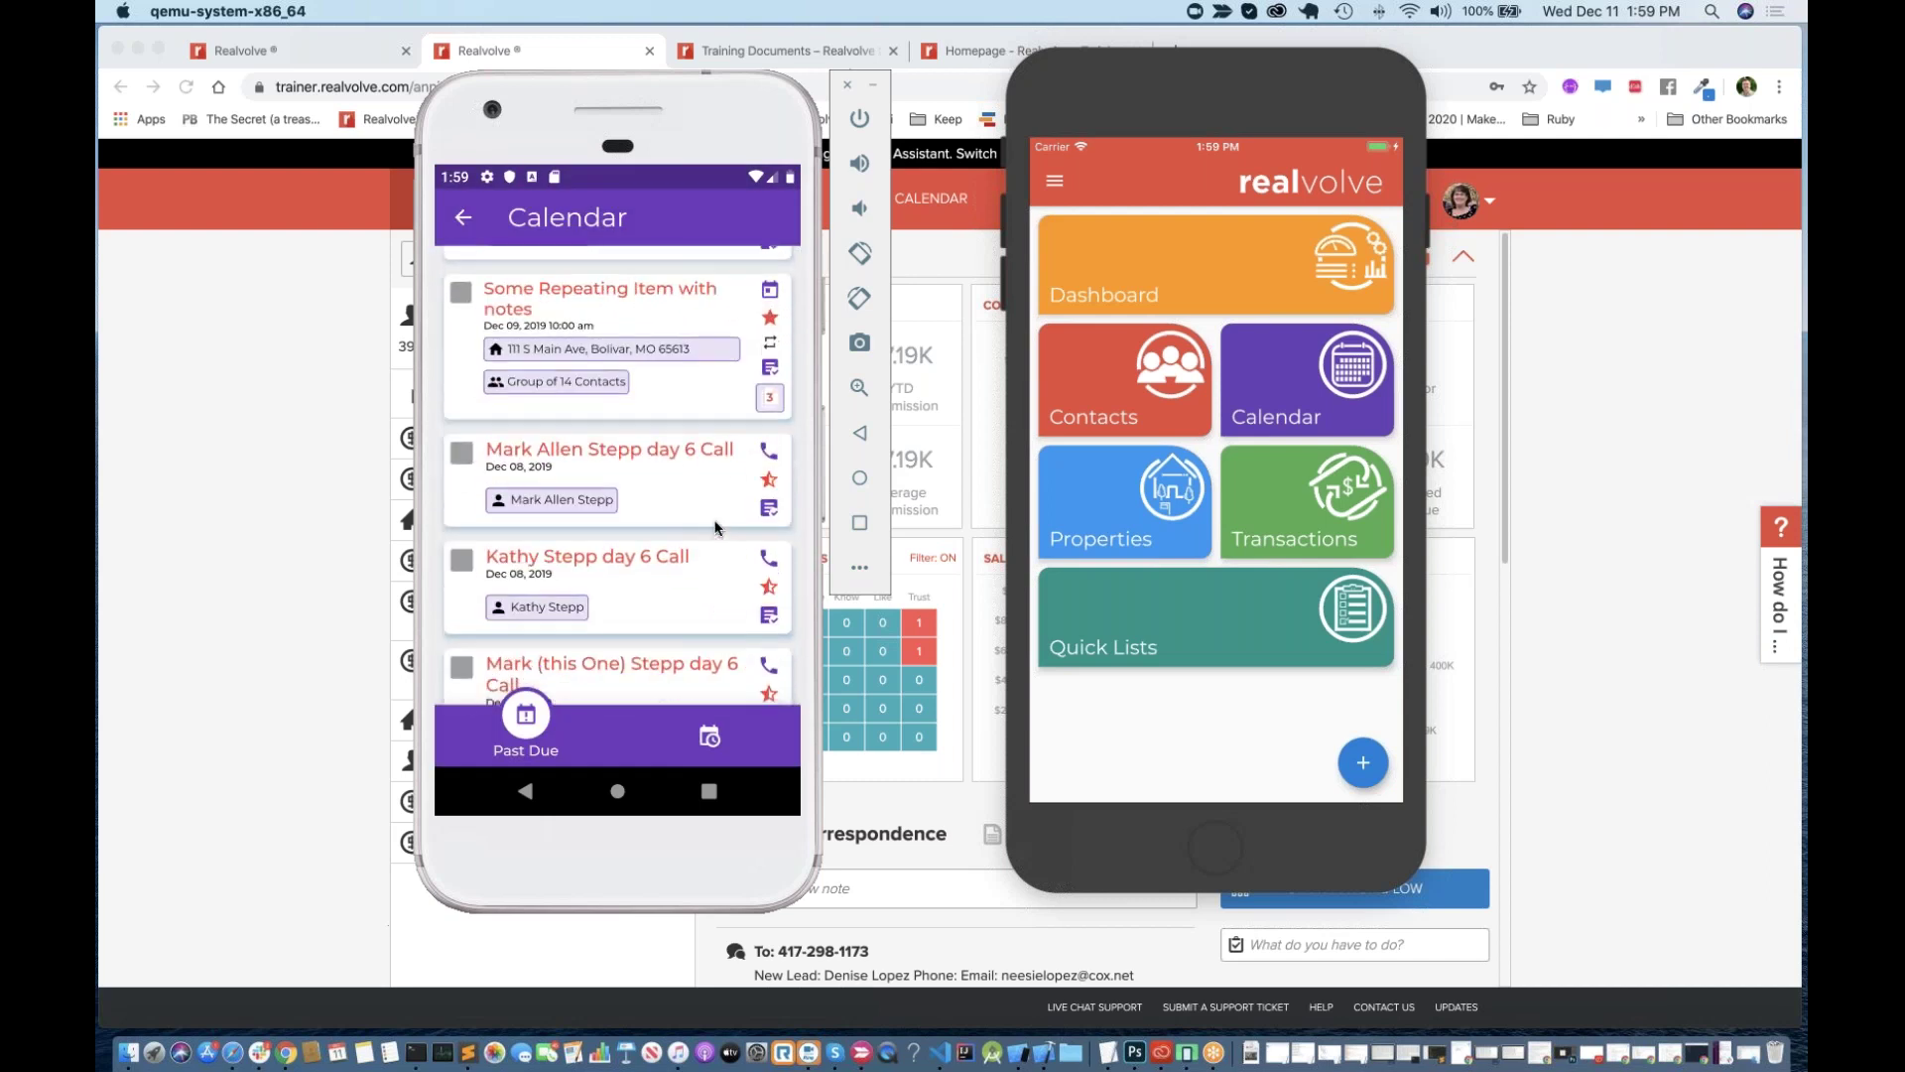
pyautogui.scroll(-3, 718, 527)
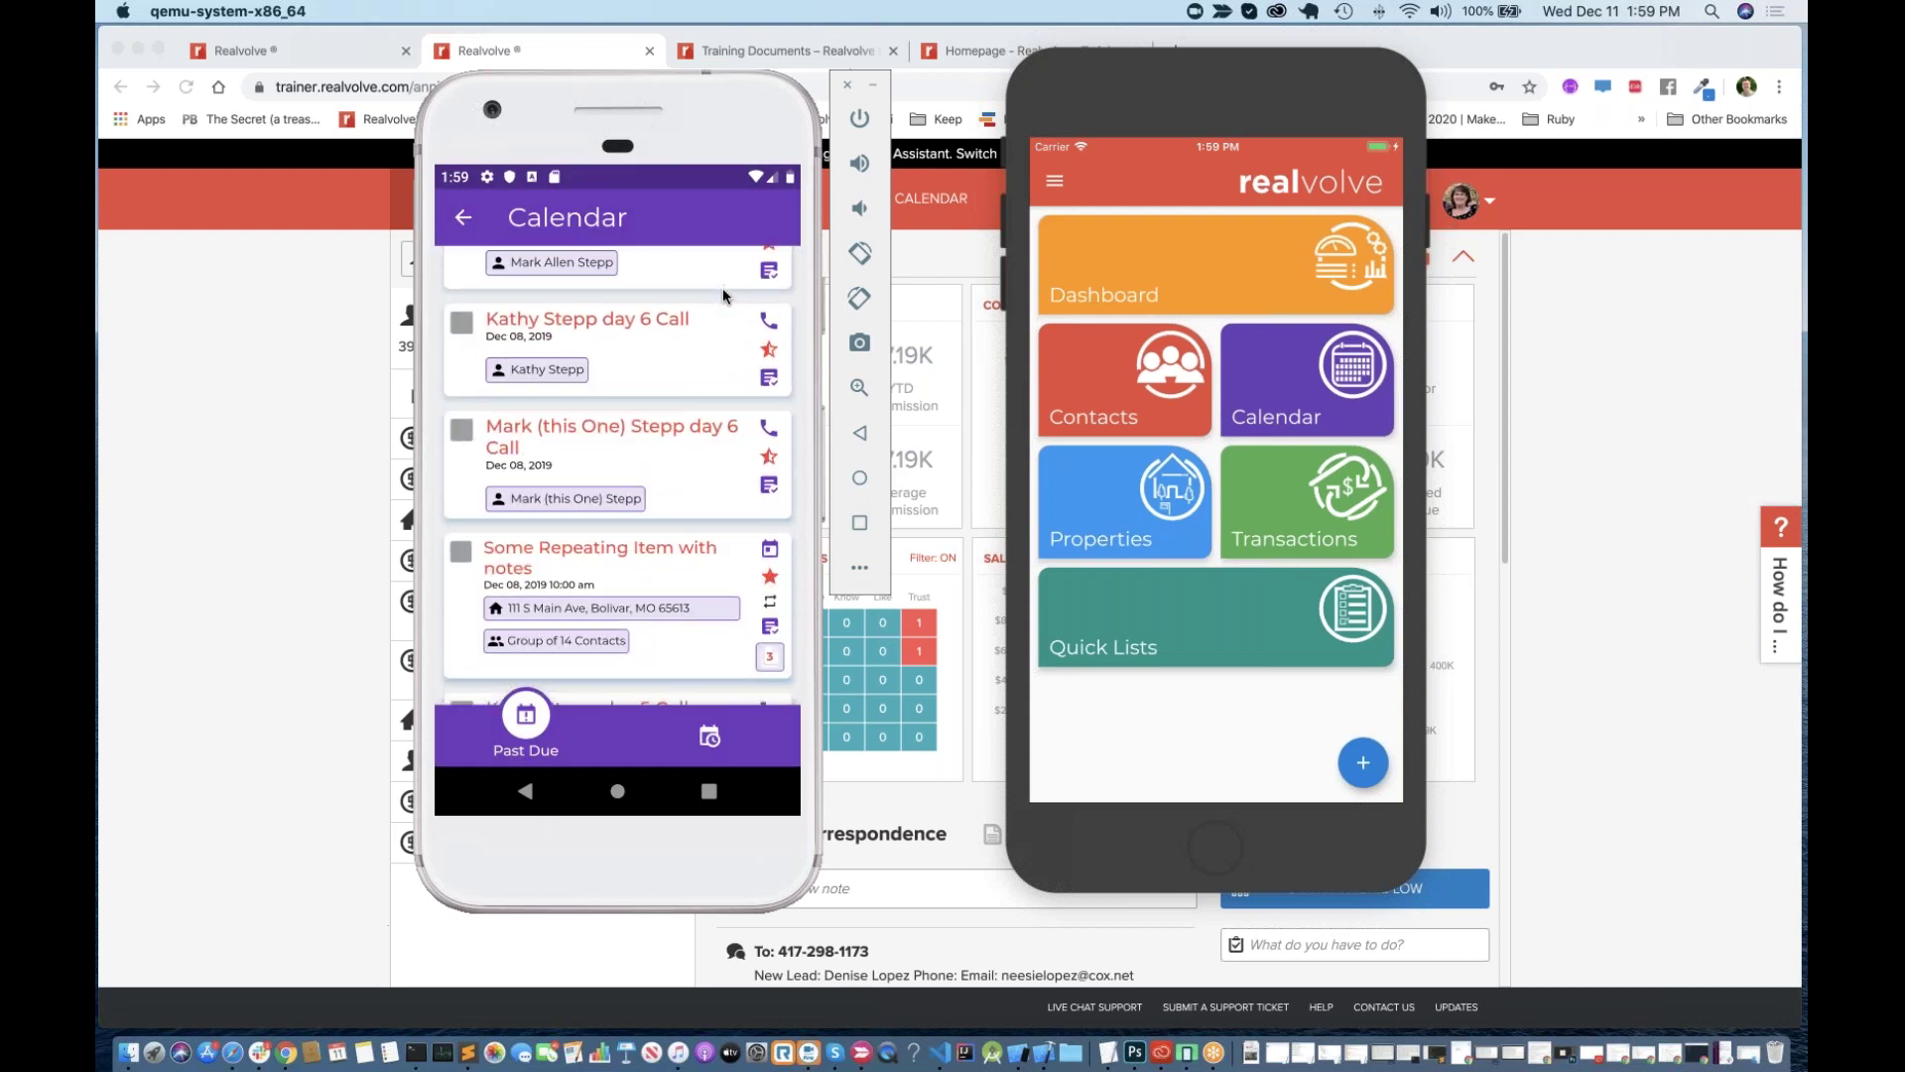
pyautogui.click(463, 220)
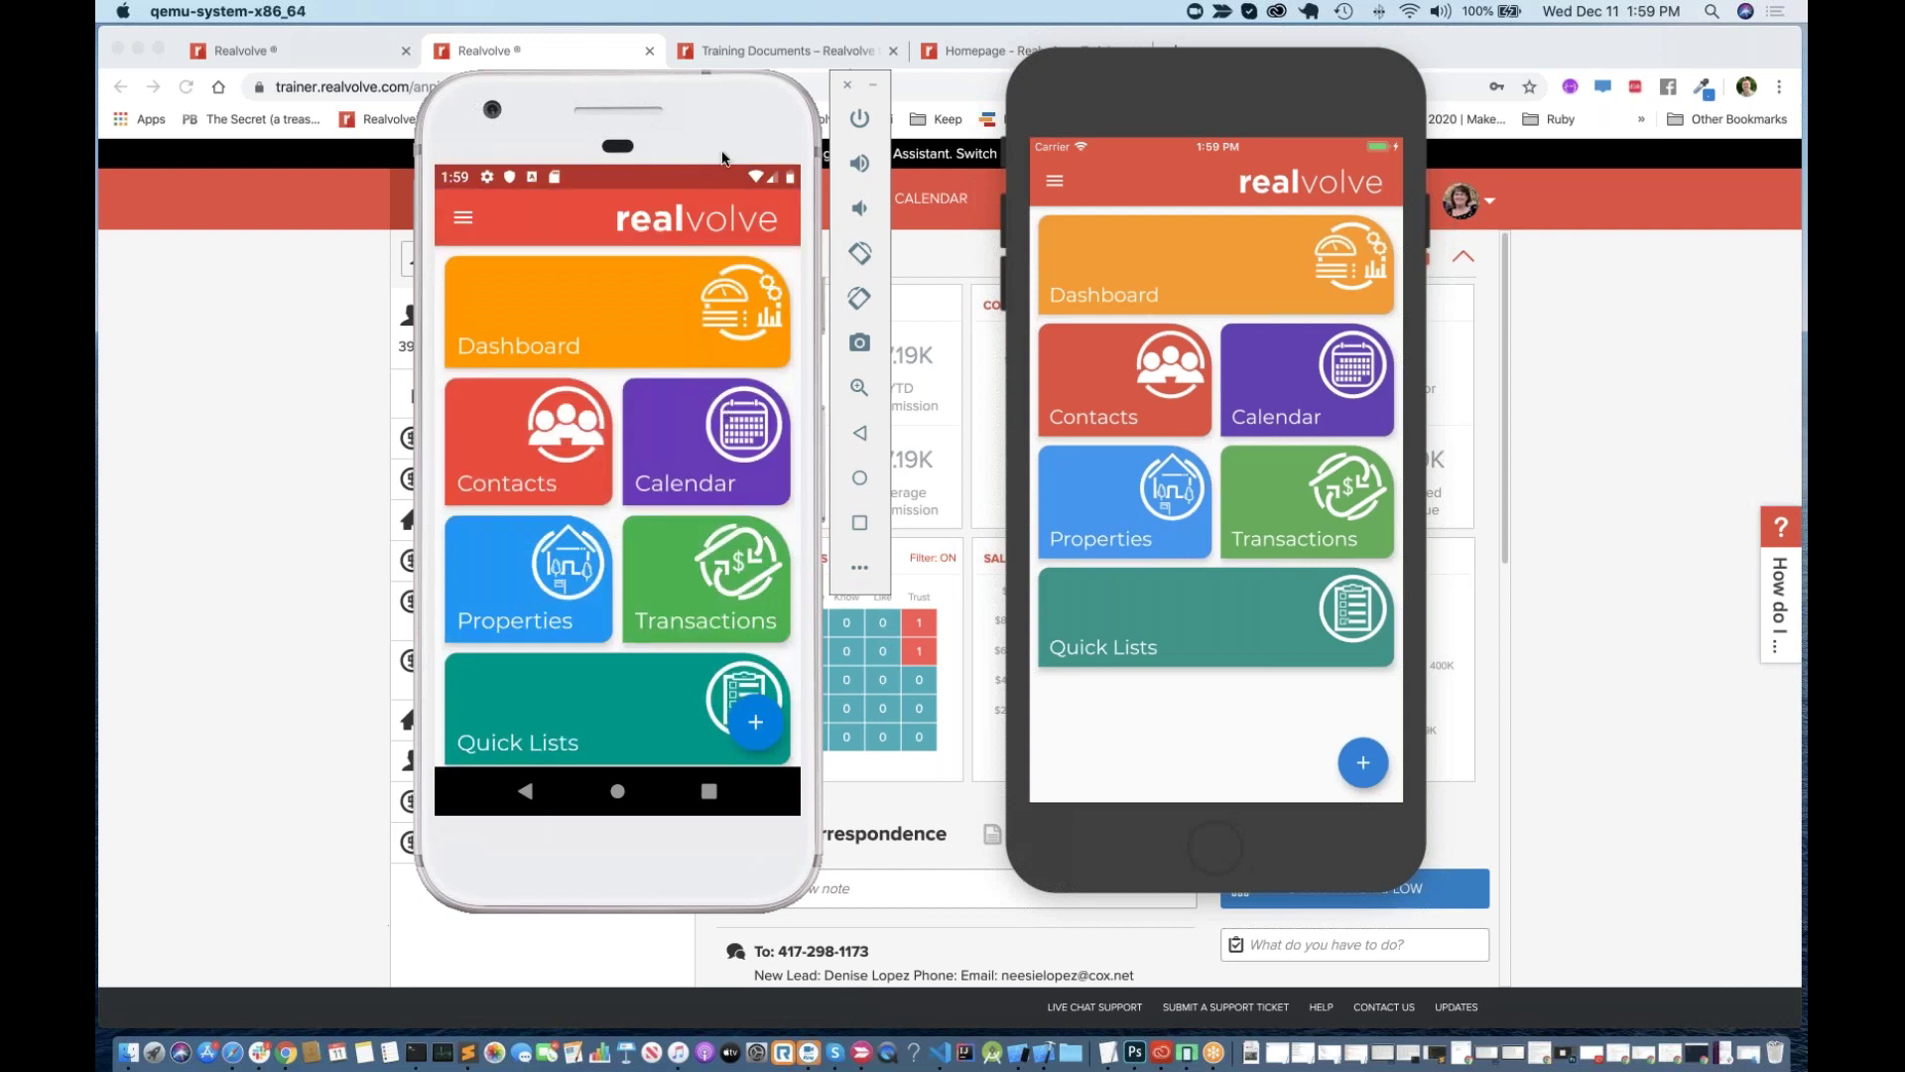
# Step: Reposition and enlarge the Android emulator window beside the iPhone simulator
pyautogui.moveTo(722, 157); pyautogui.dragTo(788, 137)
pyautogui.moveTo(496, 865); pyautogui.dragTo(623, 878)
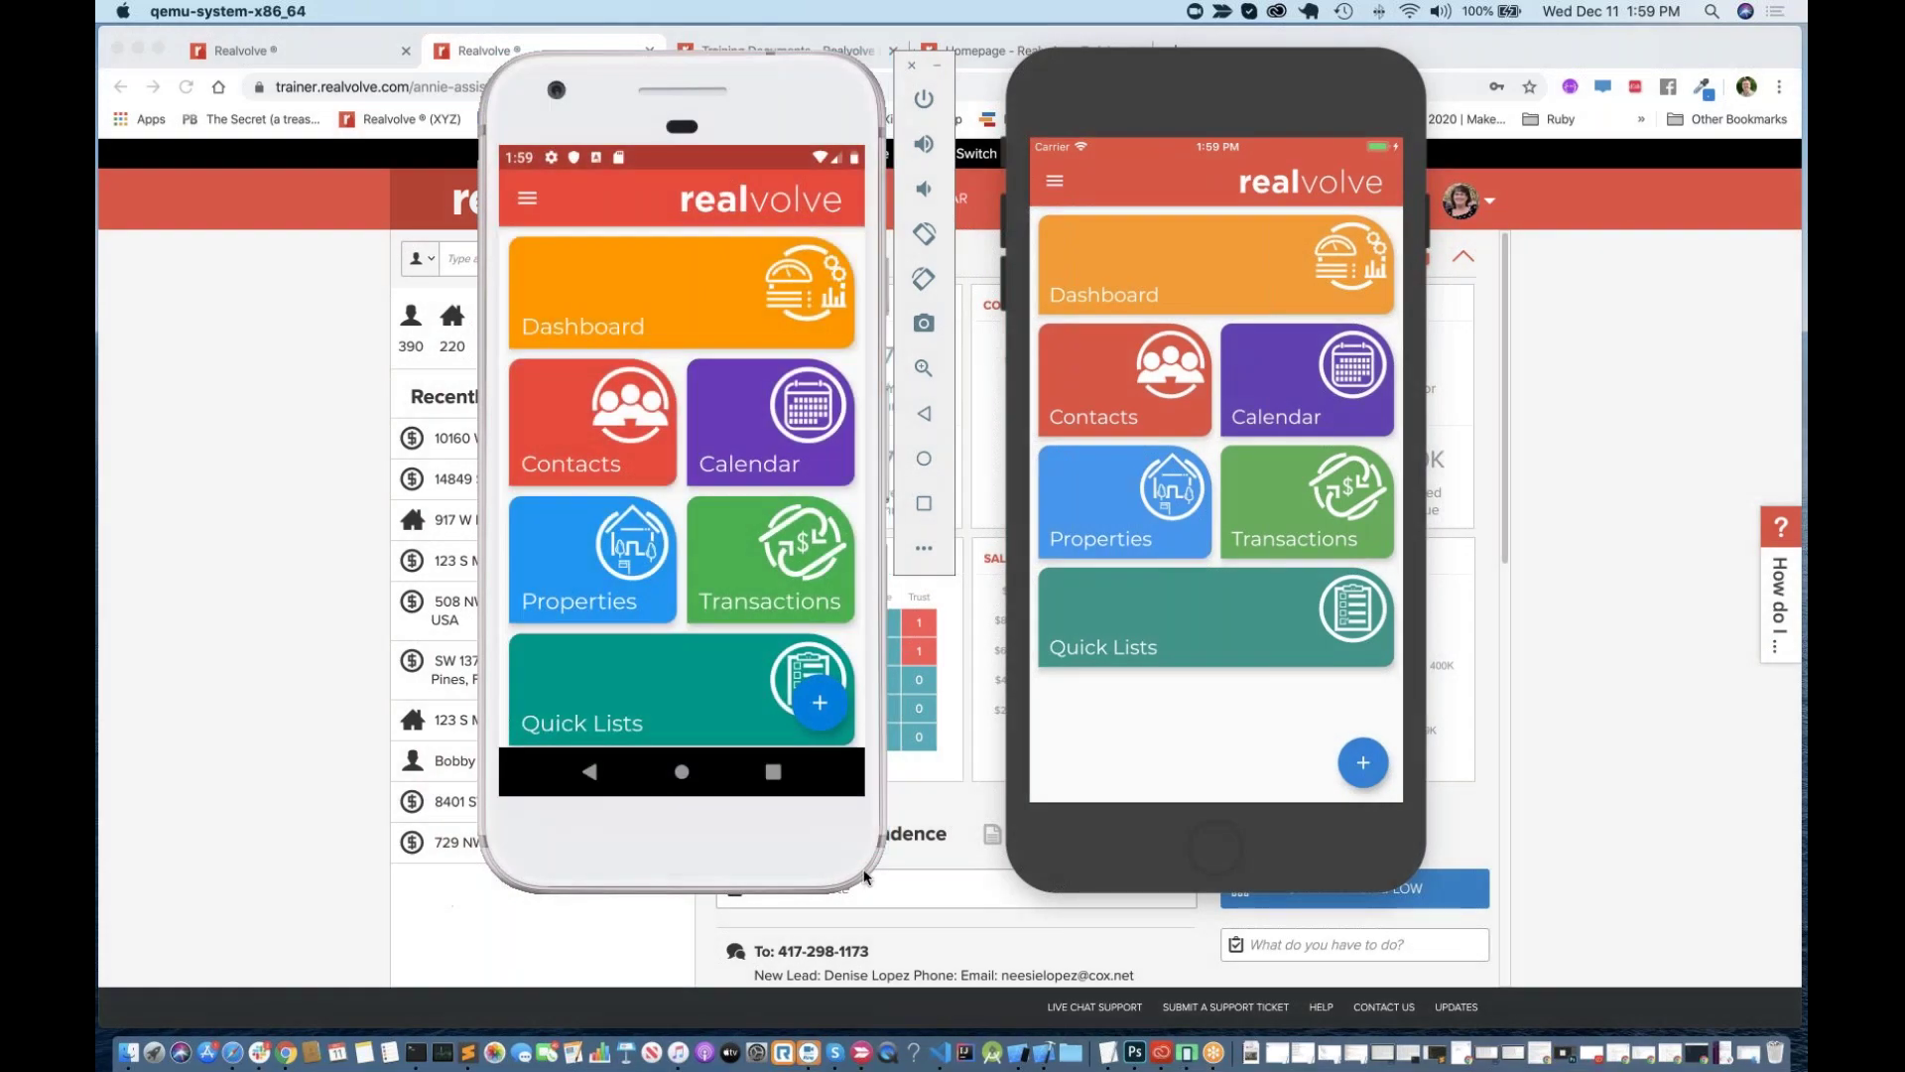
pyautogui.moveTo(861, 877); pyautogui.dragTo(899, 898)
pyautogui.click(1092, 866)
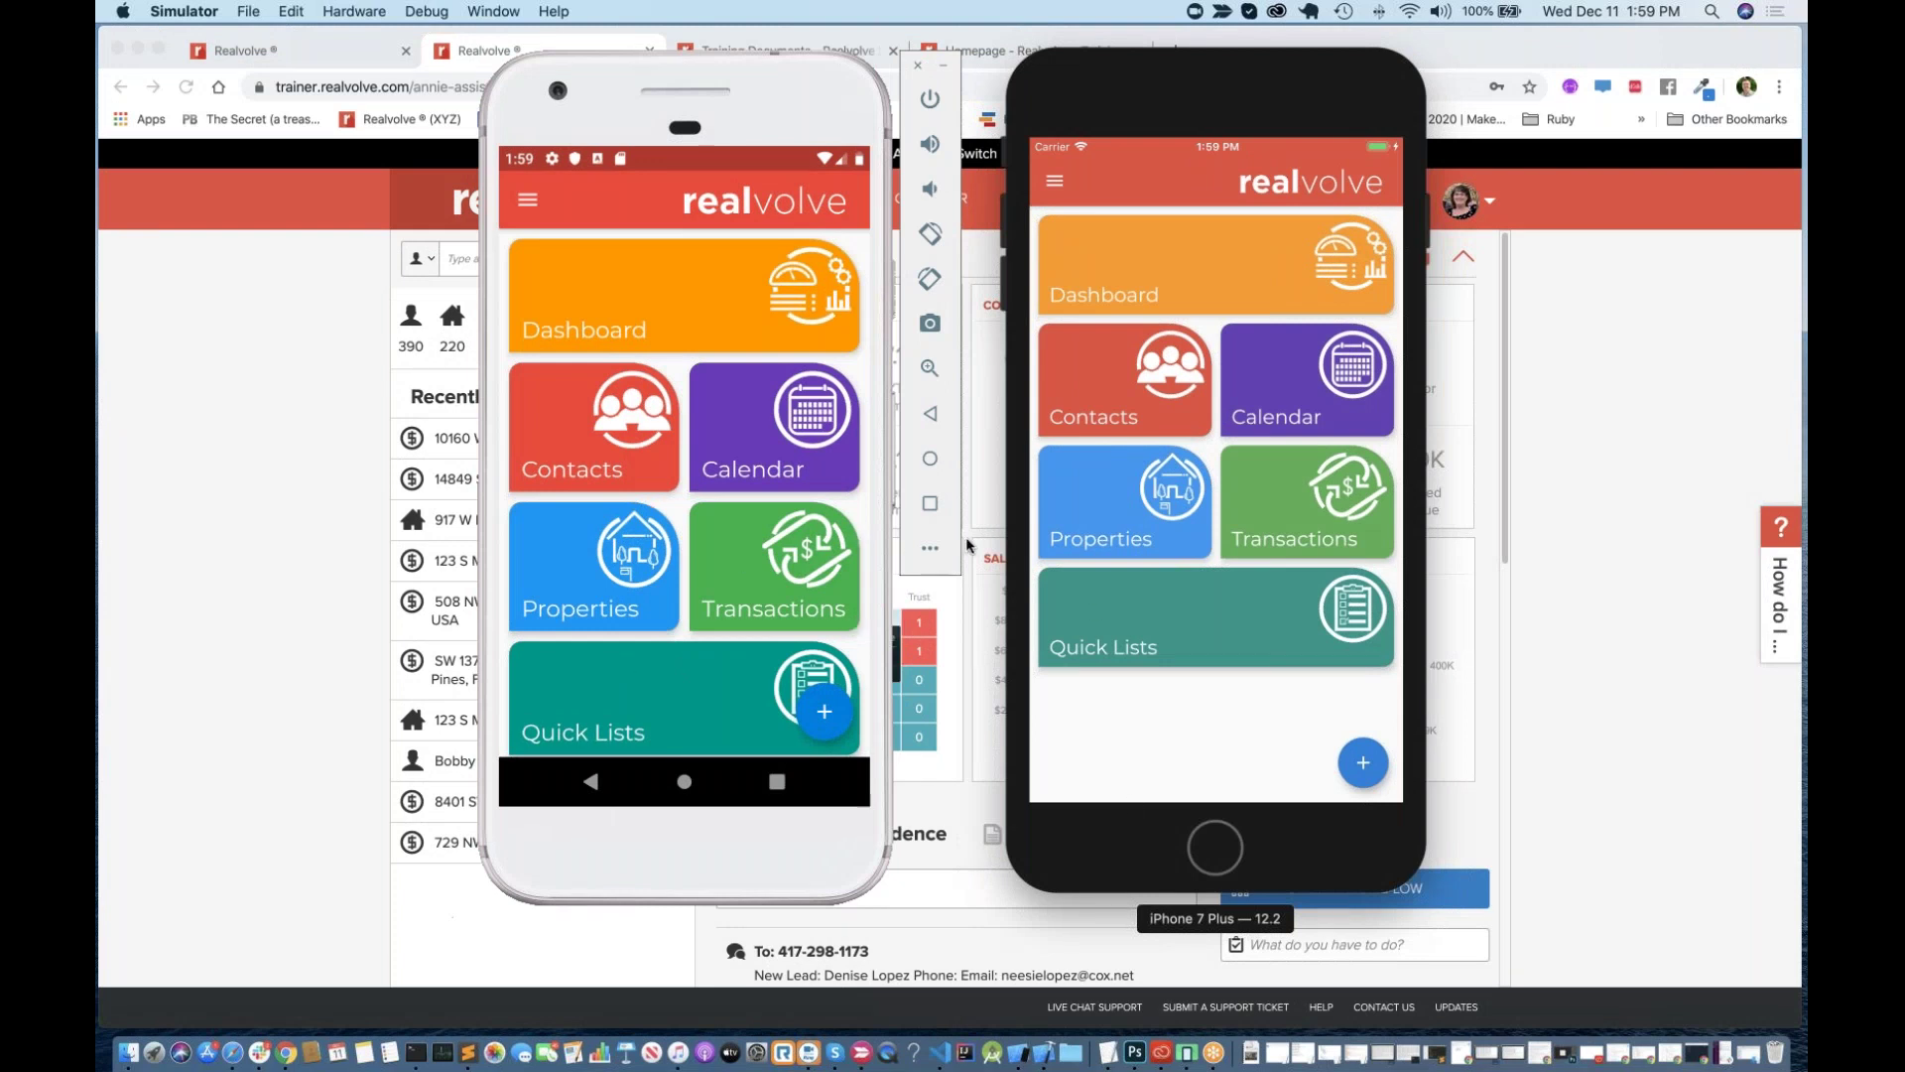
pyautogui.moveTo(831, 98); pyautogui.dragTo(783, 94)
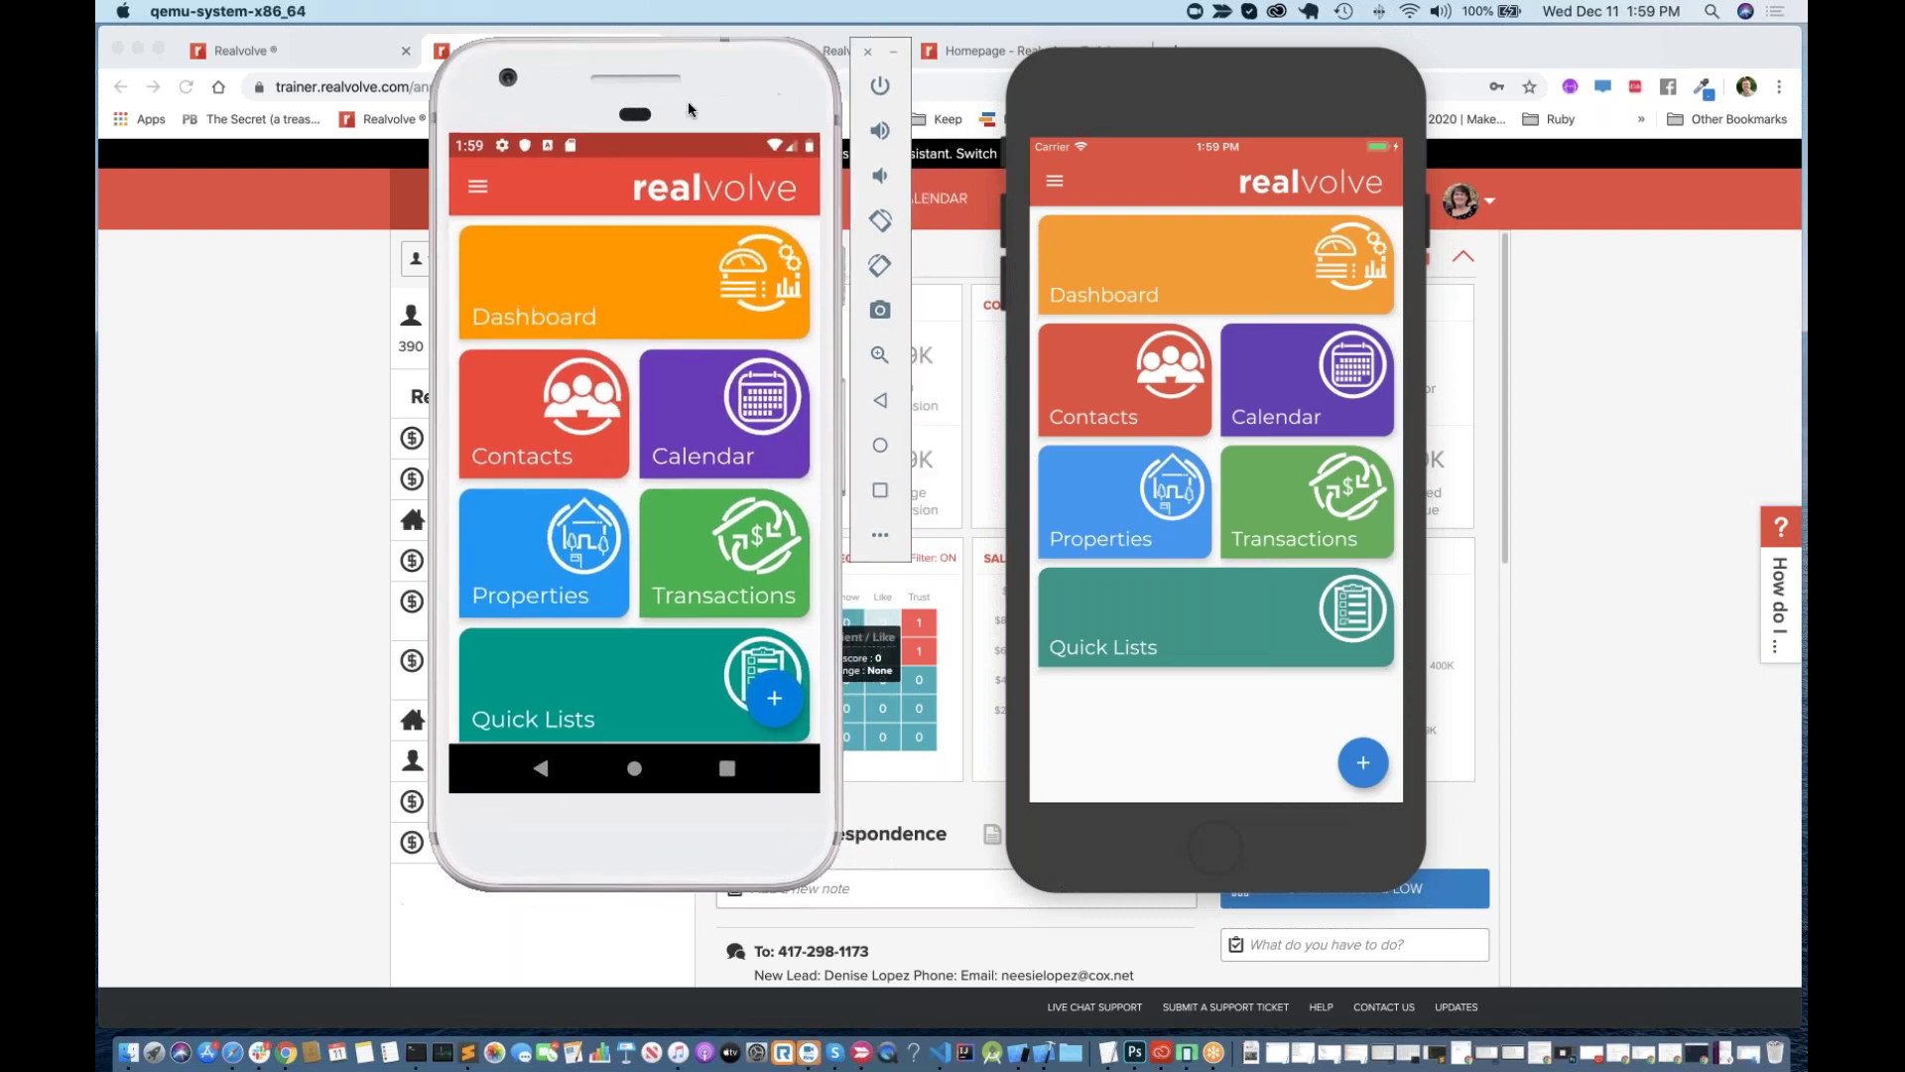
# Step: Try the navigation menu in both the Android and iOS apps, then close them
pyautogui.click(489, 188)
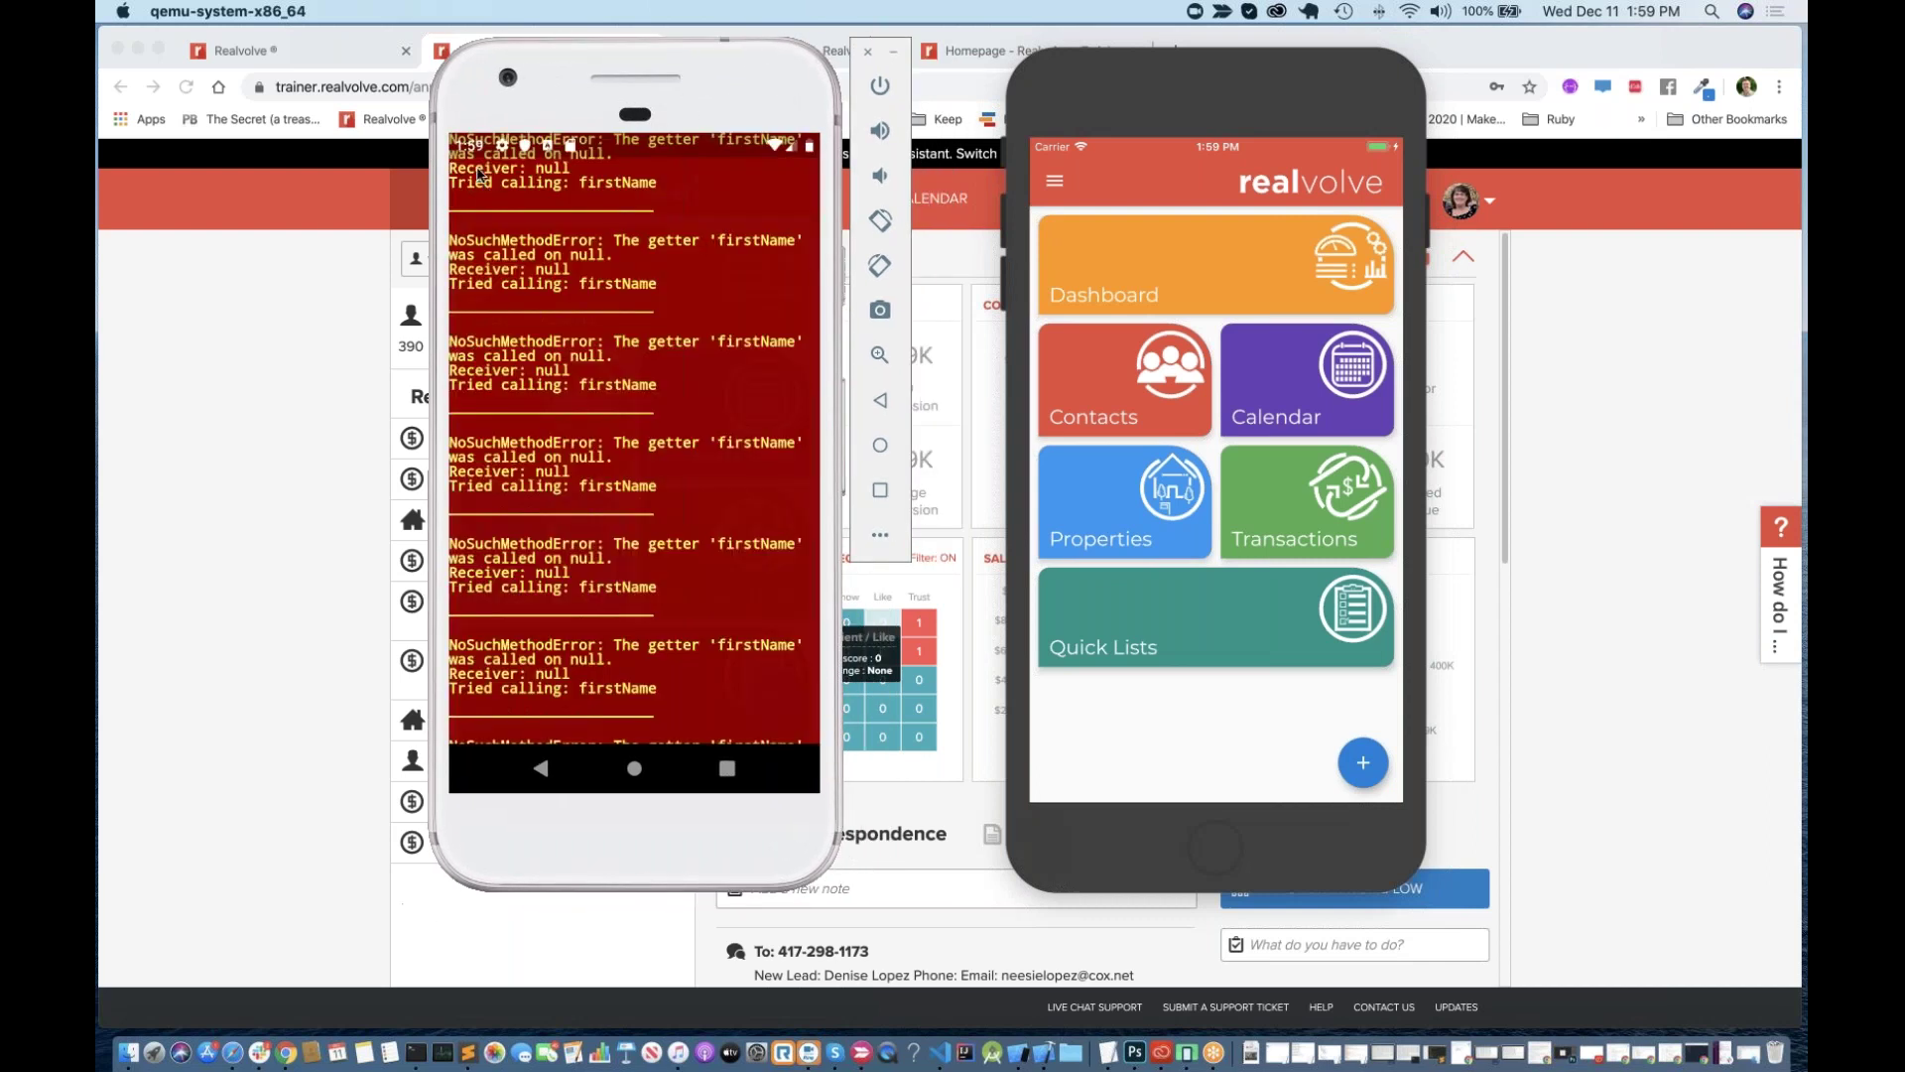
pyautogui.click(541, 768)
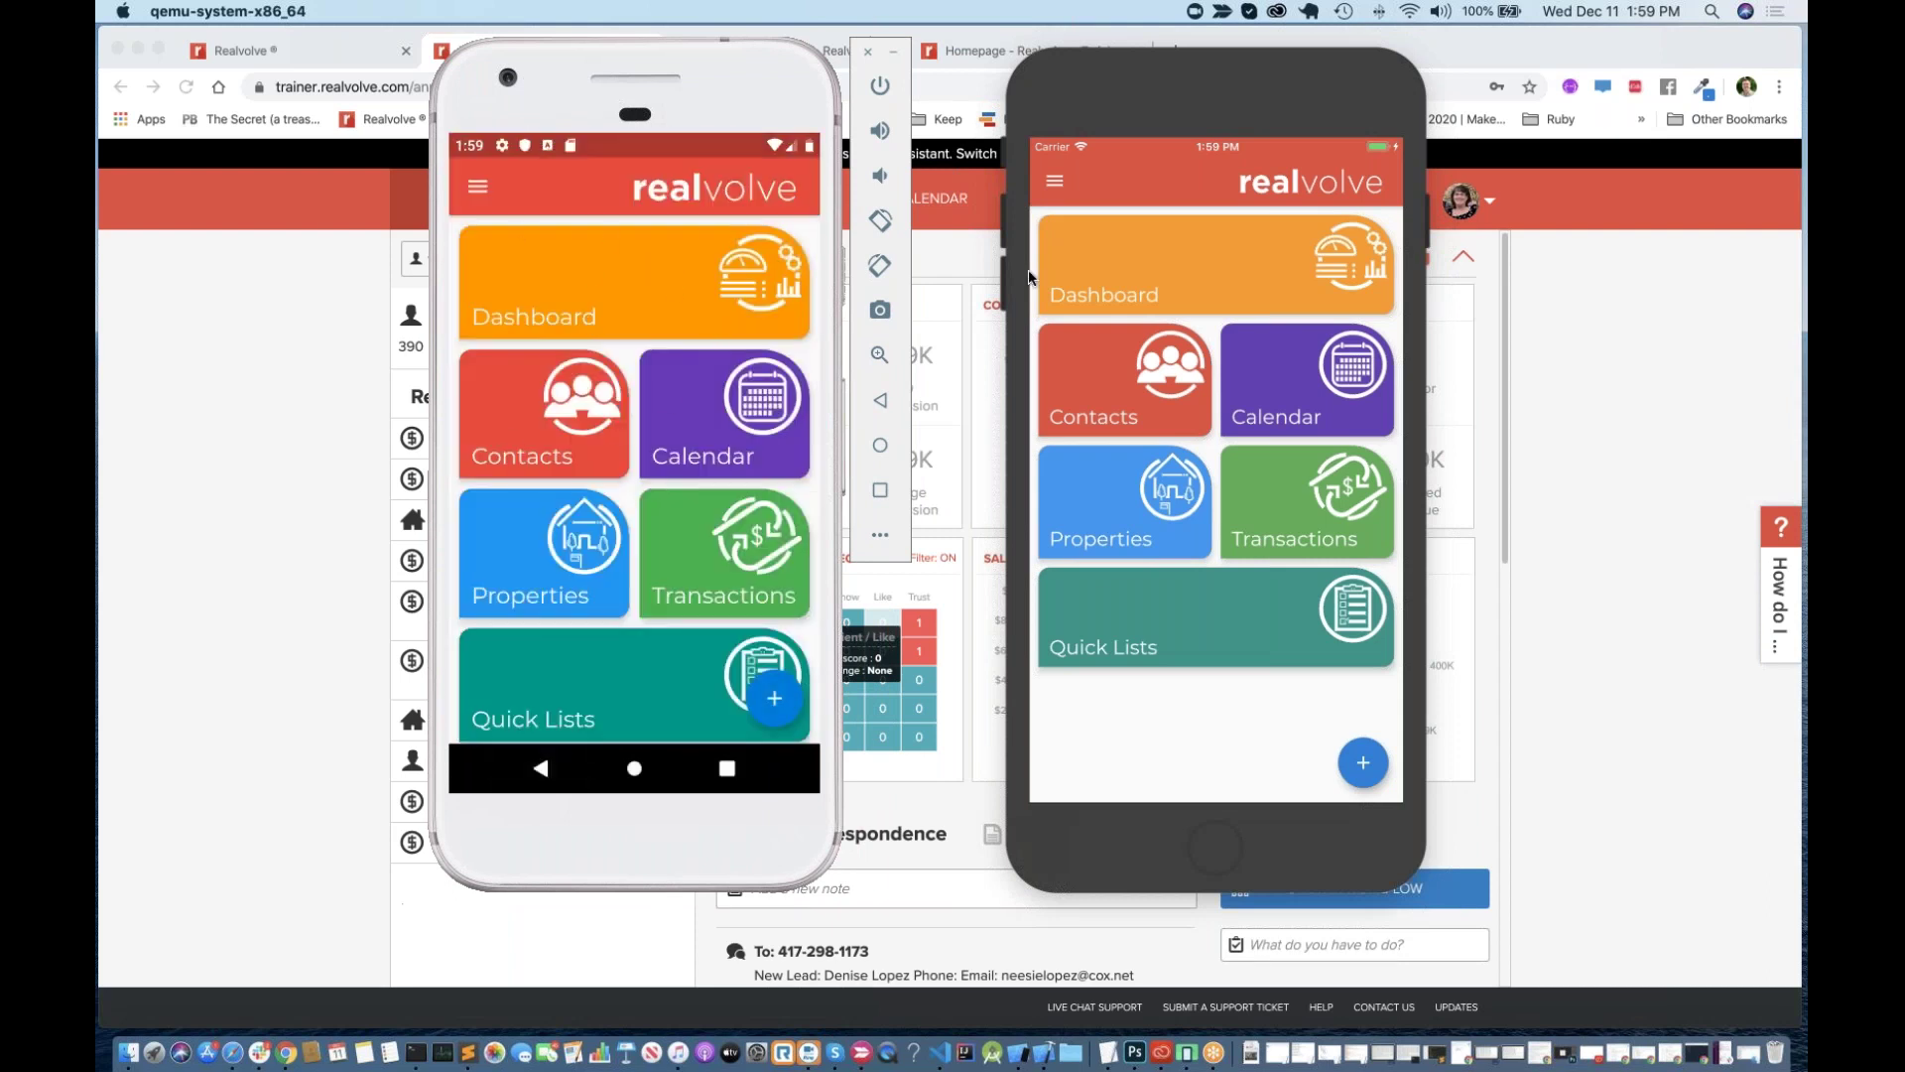
pyautogui.click(1054, 186)
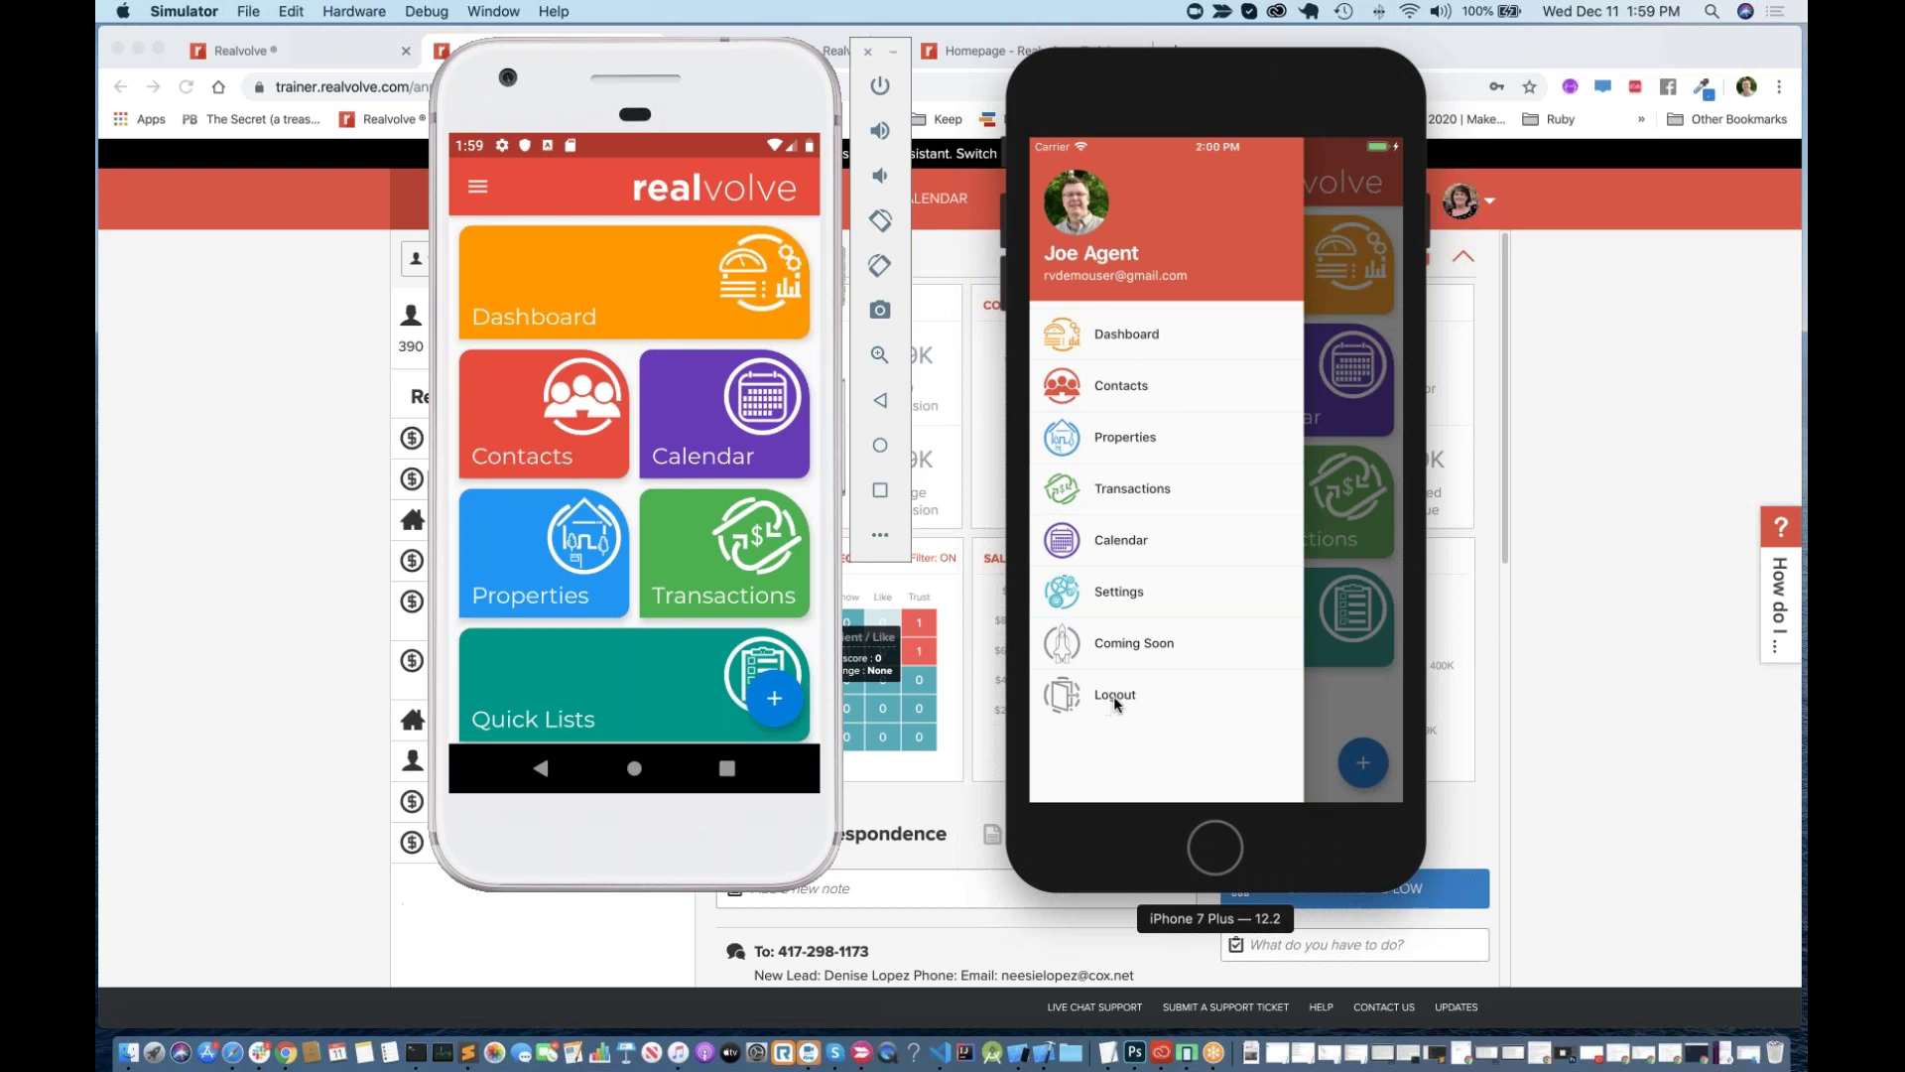
pyautogui.click(1327, 169)
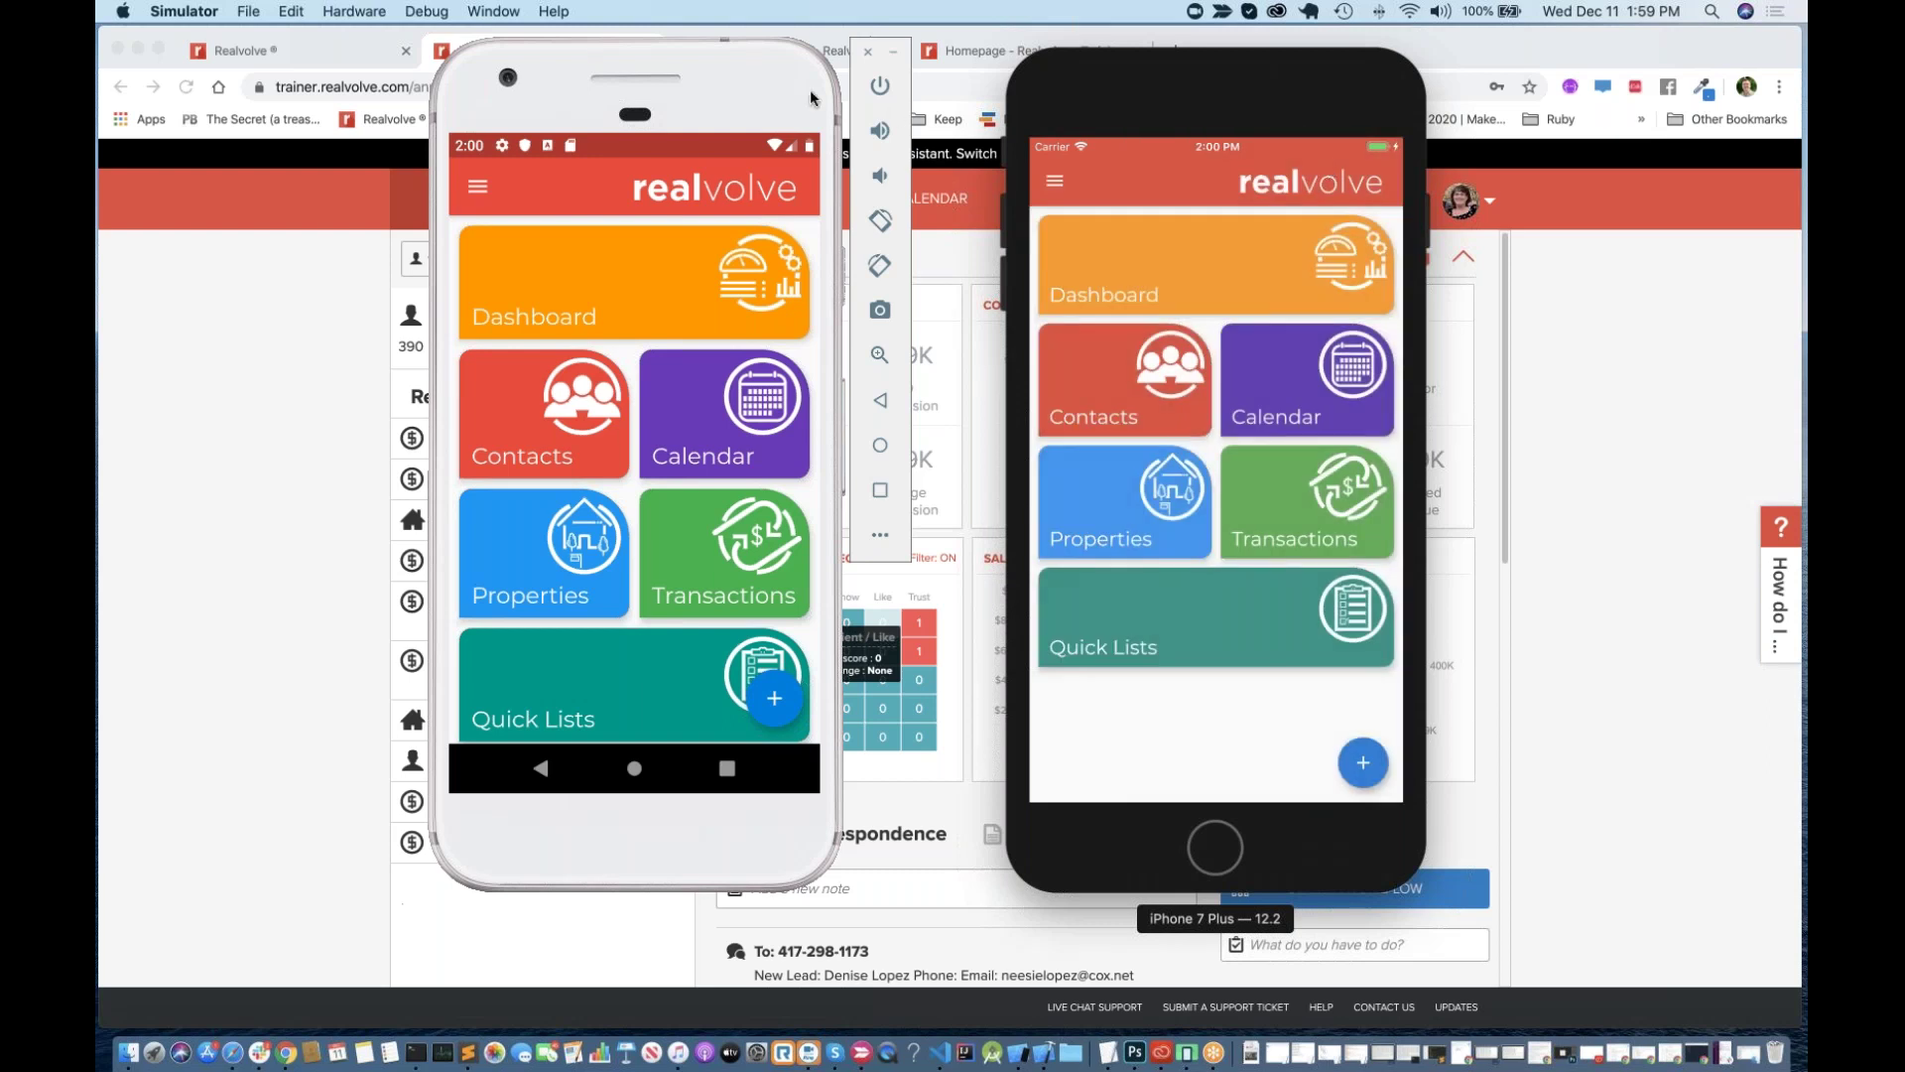
# Step: Close the Android emulator and hide the iPhone simulator
pyautogui.moveTo(809, 100); pyautogui.dragTo(556, 87)
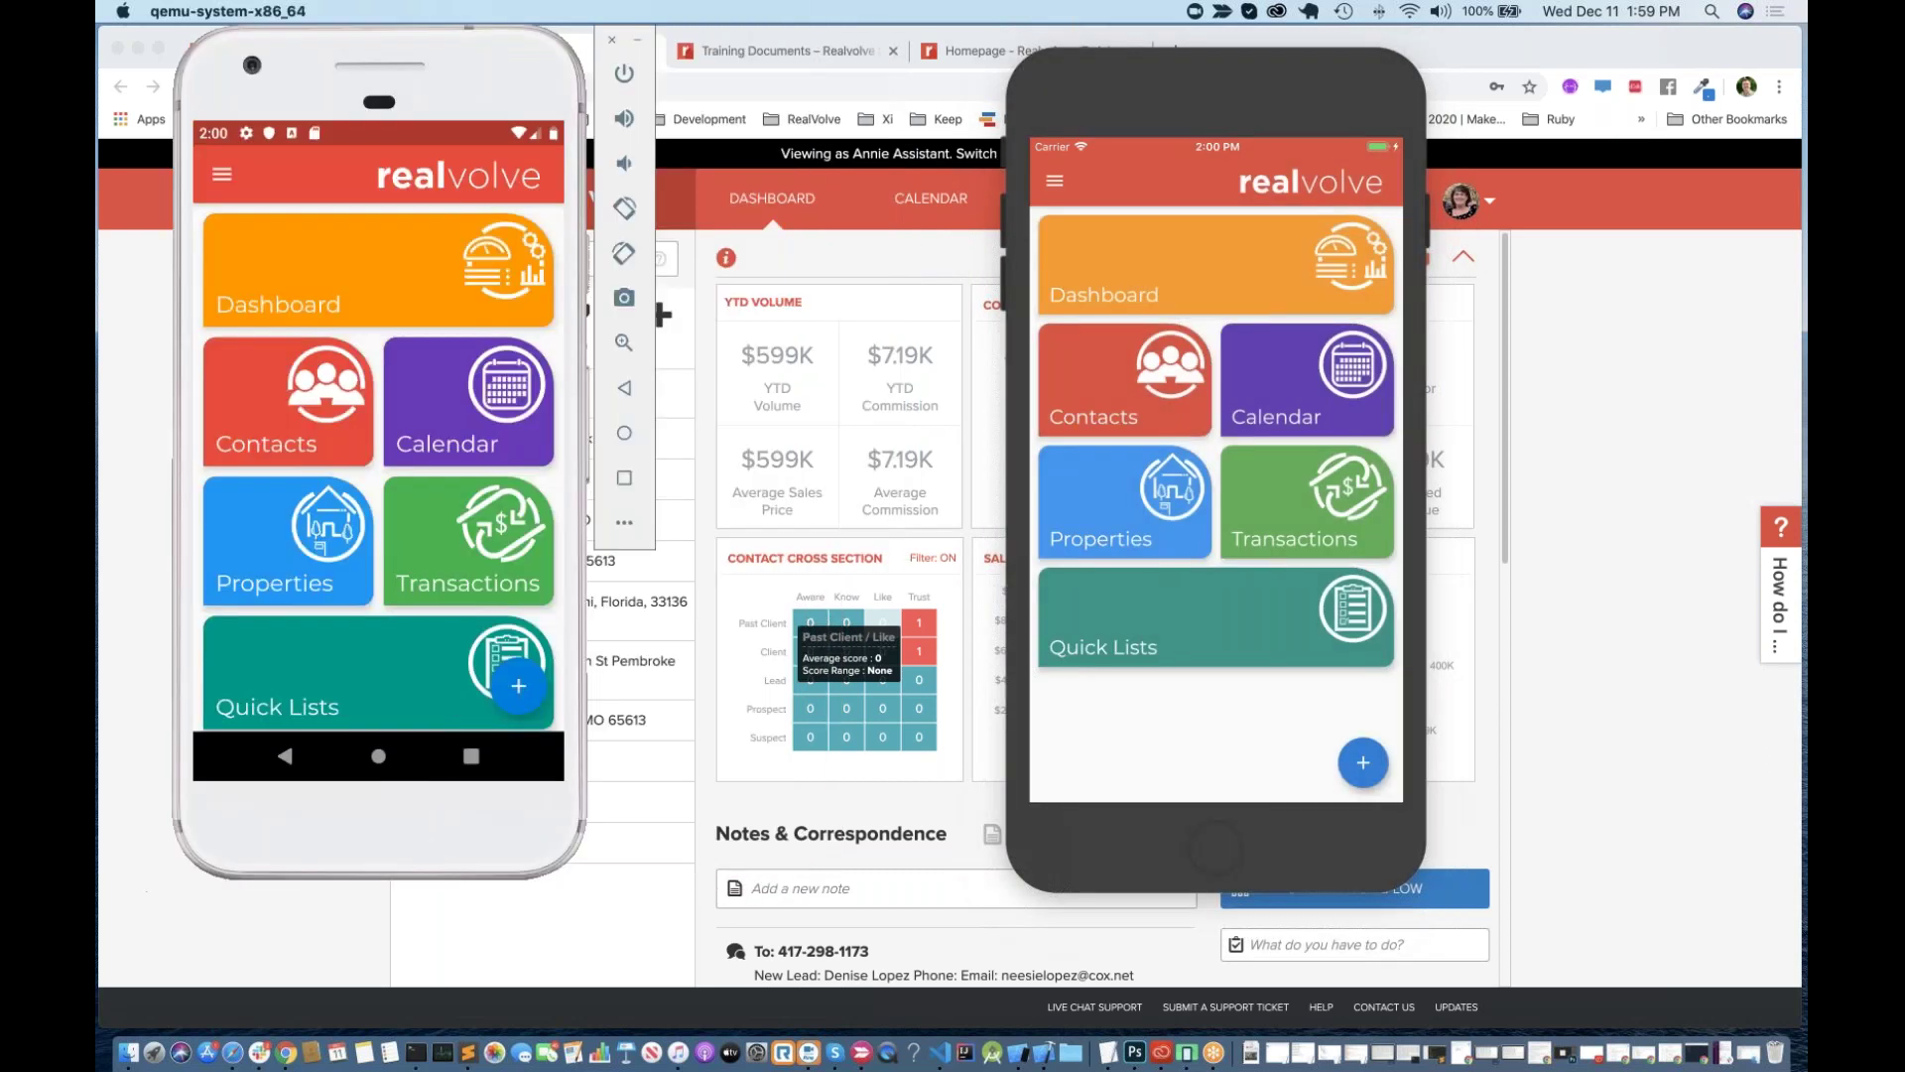
pyautogui.click(612, 39)
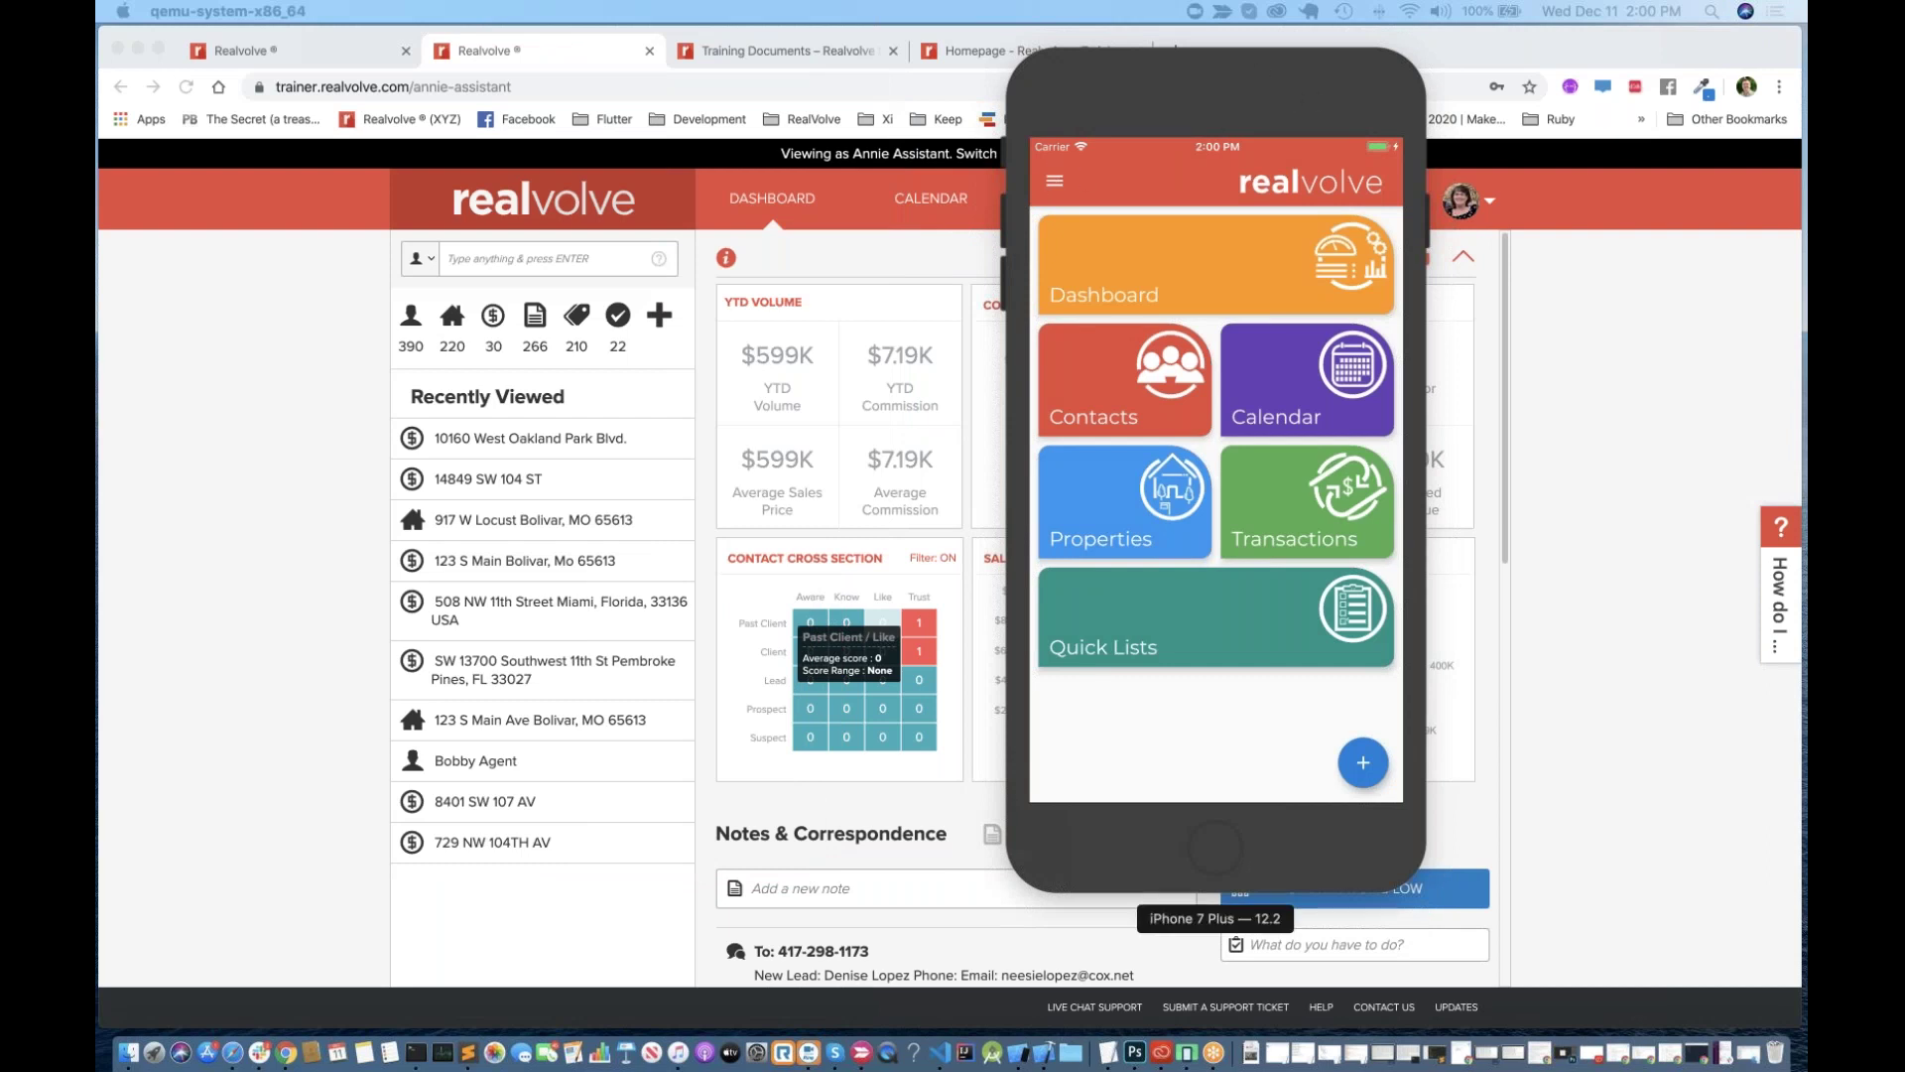
pyautogui.press('super+m')
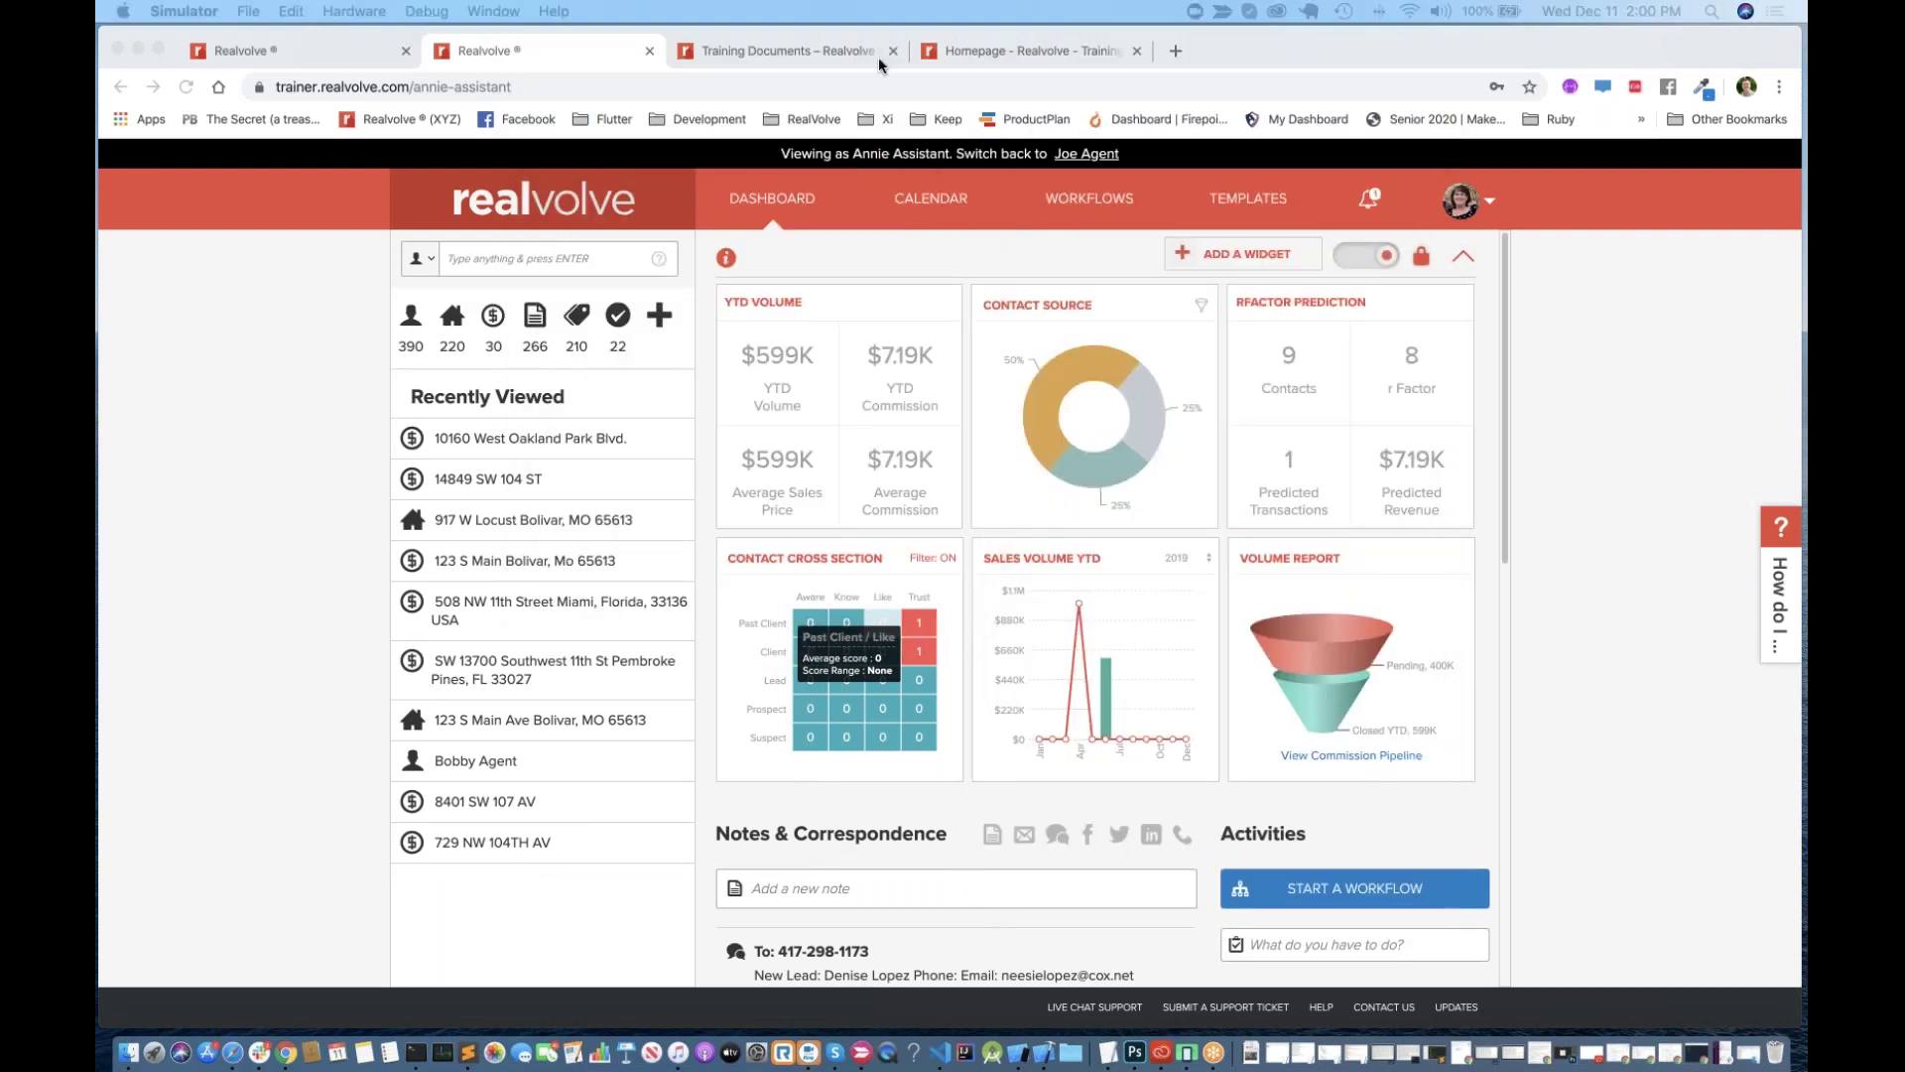
# Step: Browse the Realvolve Training homepage's free courses, such as Getting Started, Workflows and Zapier Integration
pyautogui.click(1050, 51)
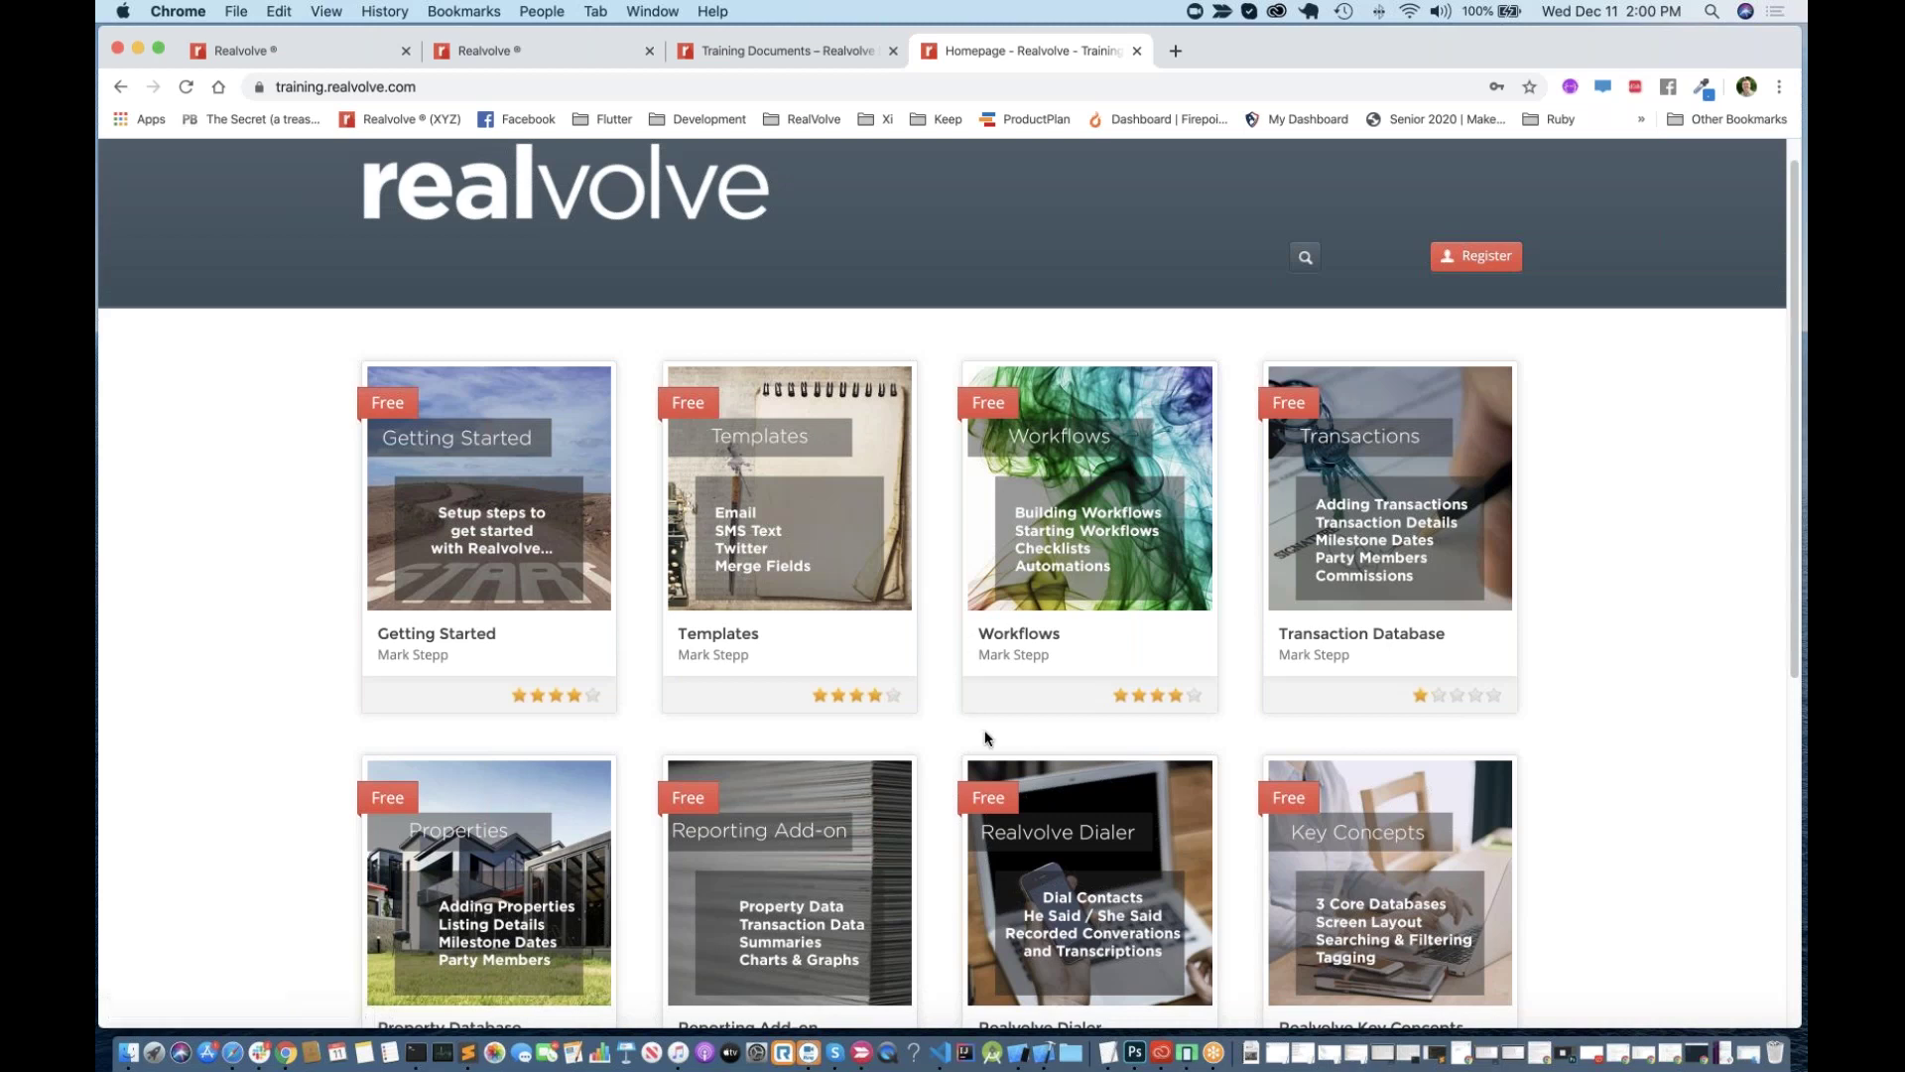
pyautogui.scroll(-2, 985, 739)
pyautogui.scroll(-4, 985, 739)
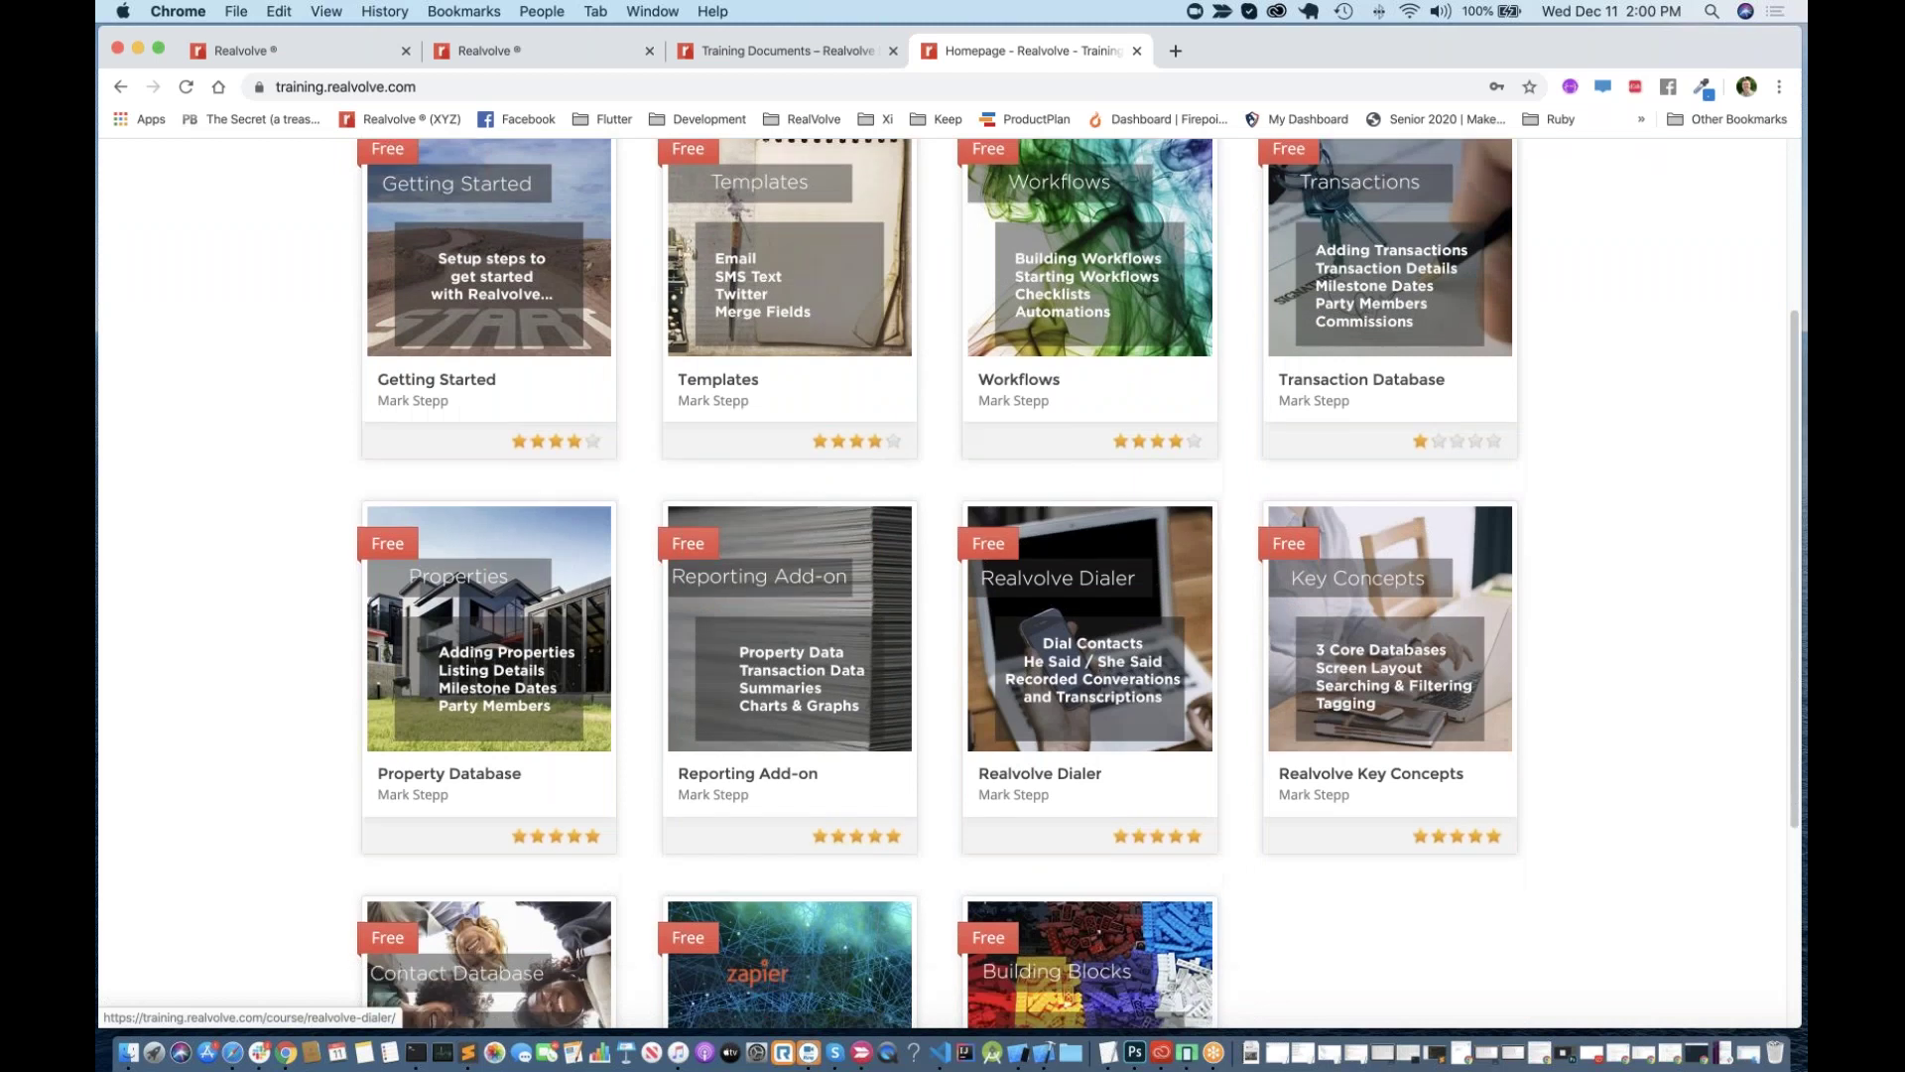
pyautogui.scroll(-3, 985, 739)
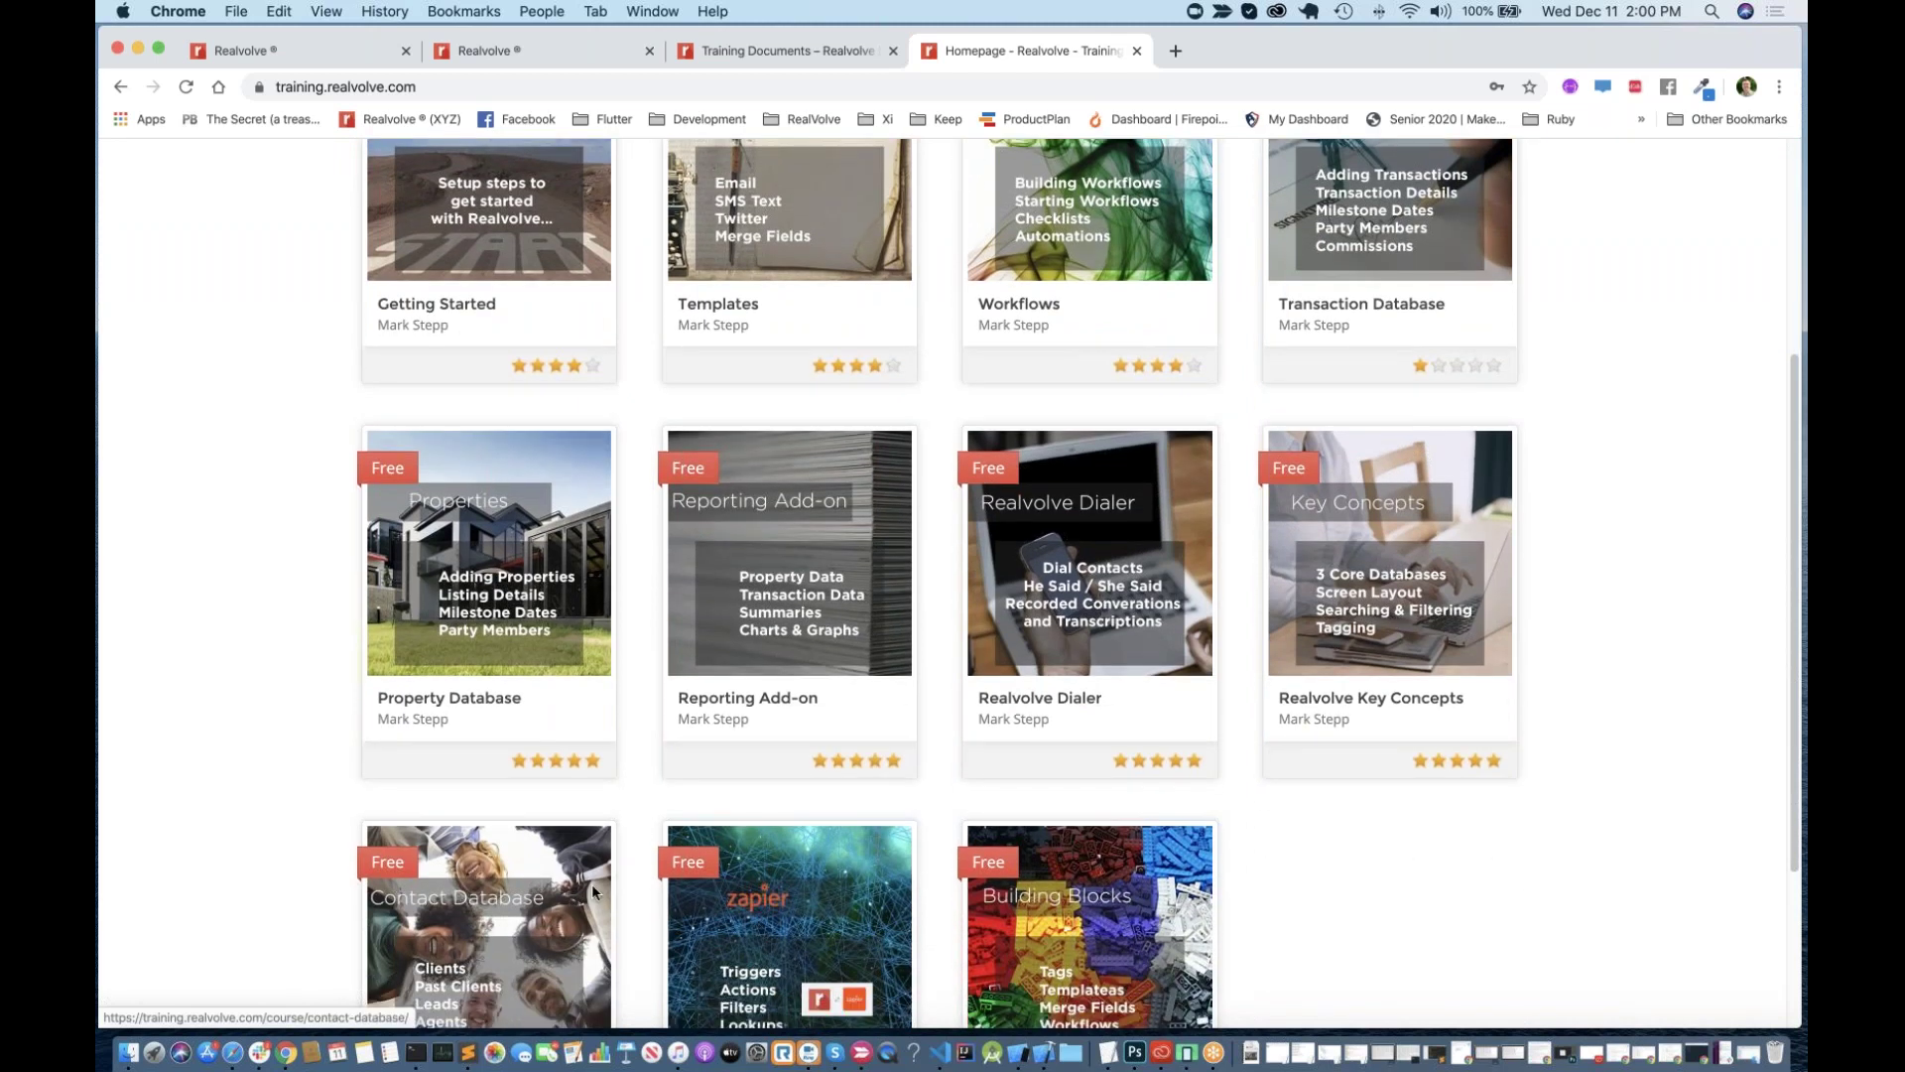
pyautogui.scroll(5, 591, 883)
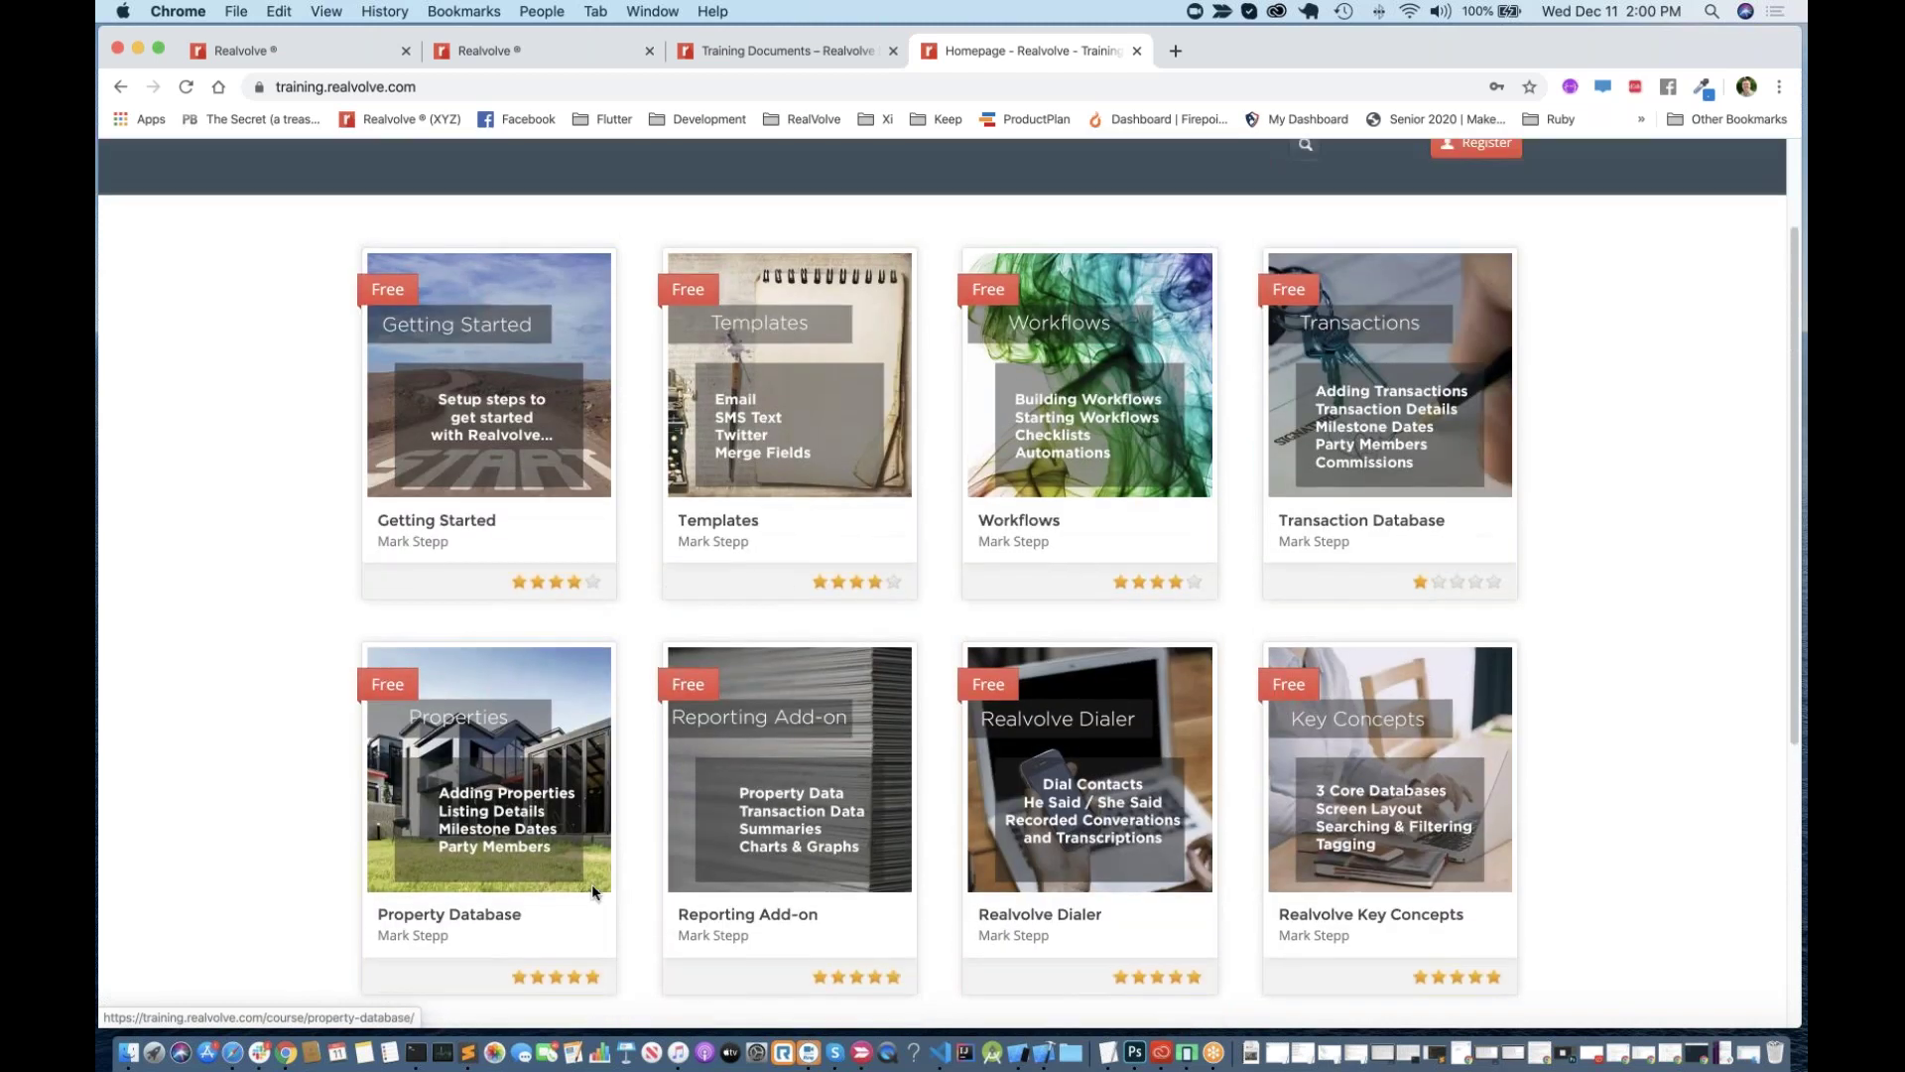
pyautogui.scroll(-1, 337, 786)
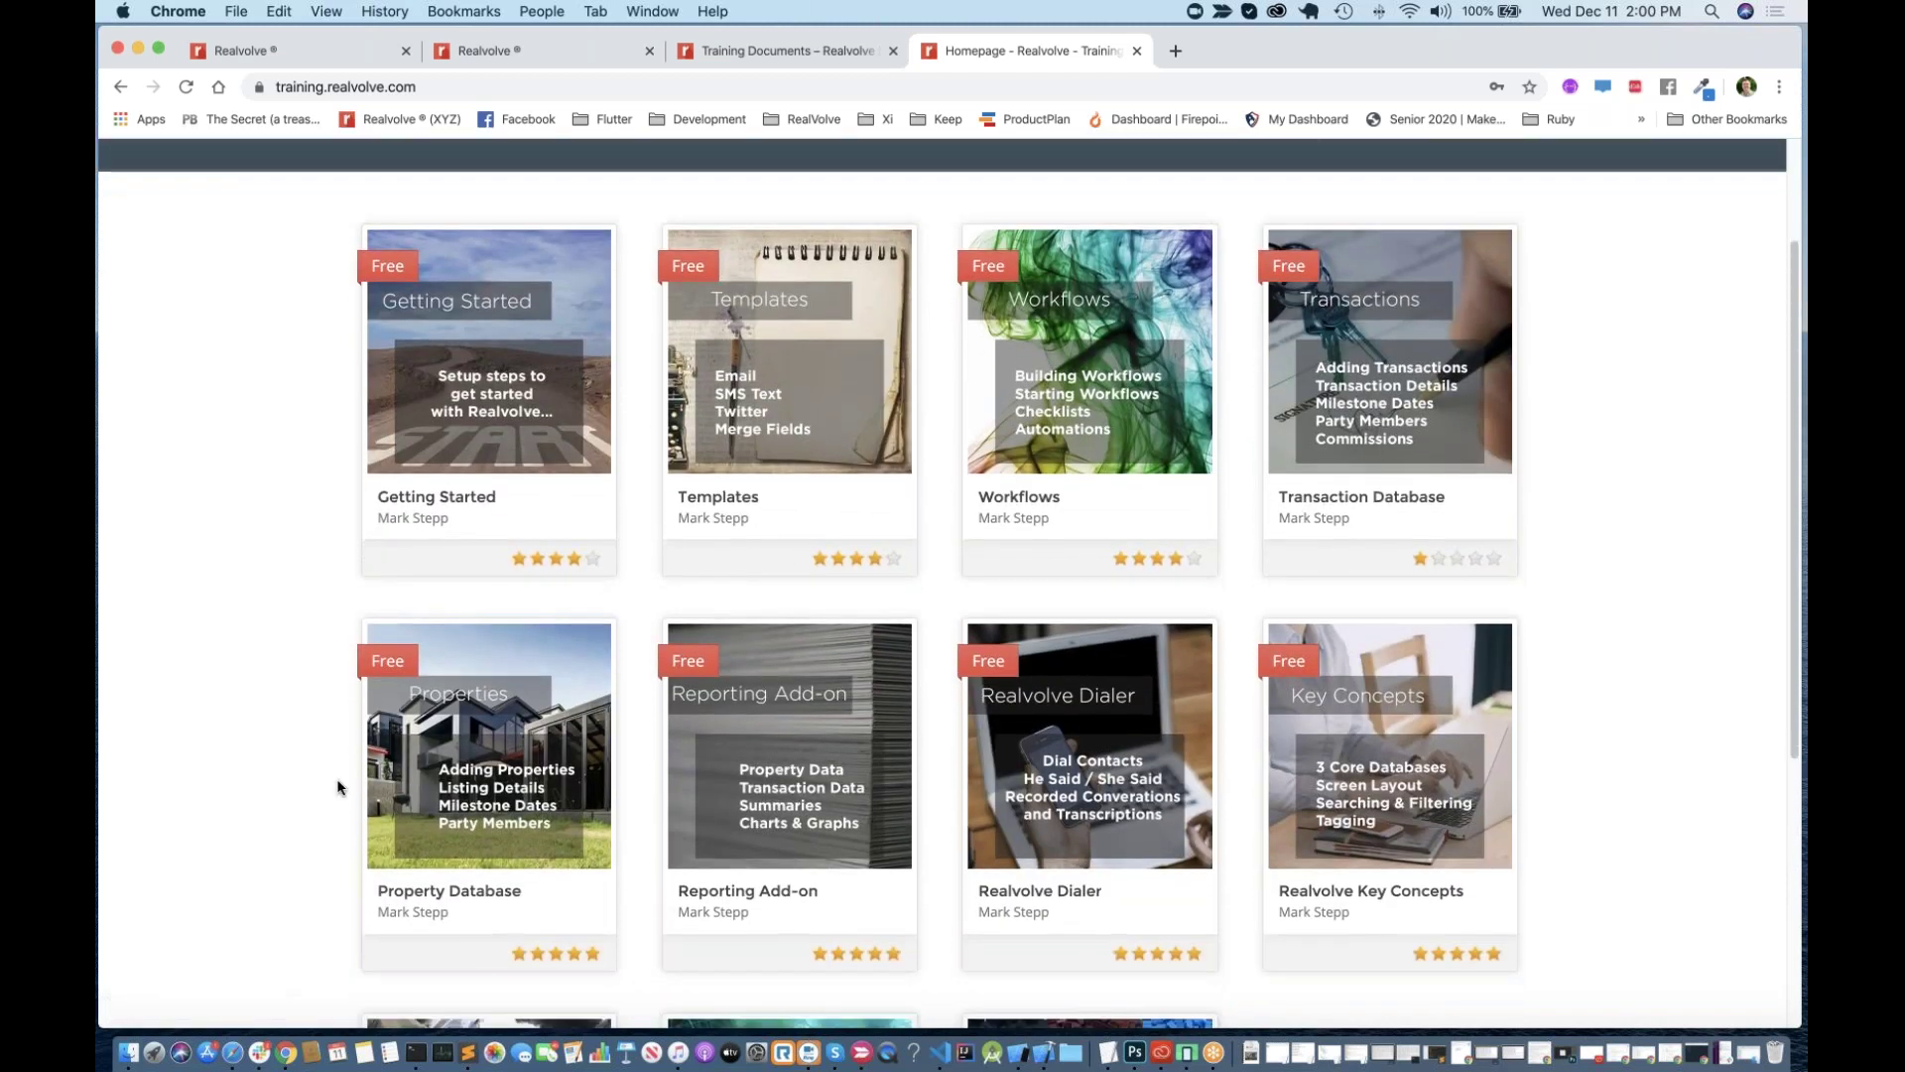
pyautogui.scroll(-5, 337, 787)
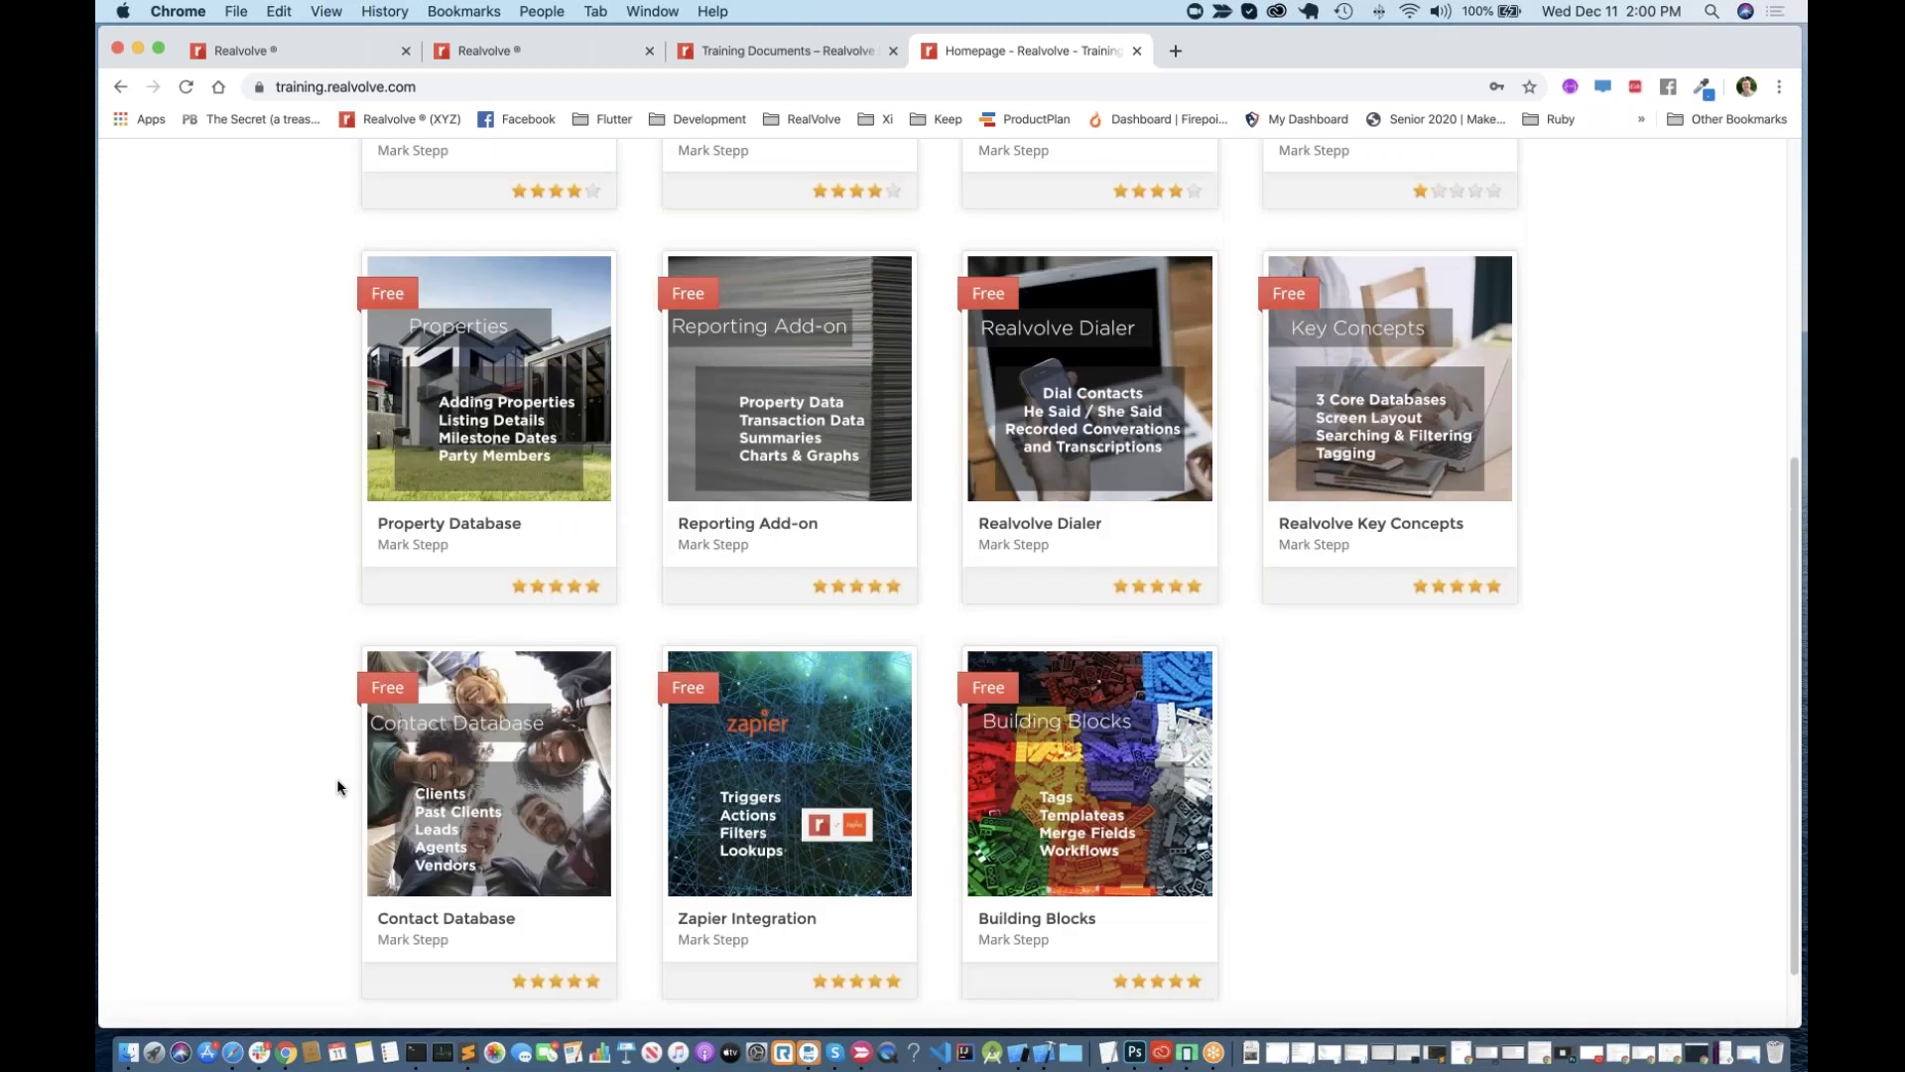
pyautogui.scroll(3, 338, 787)
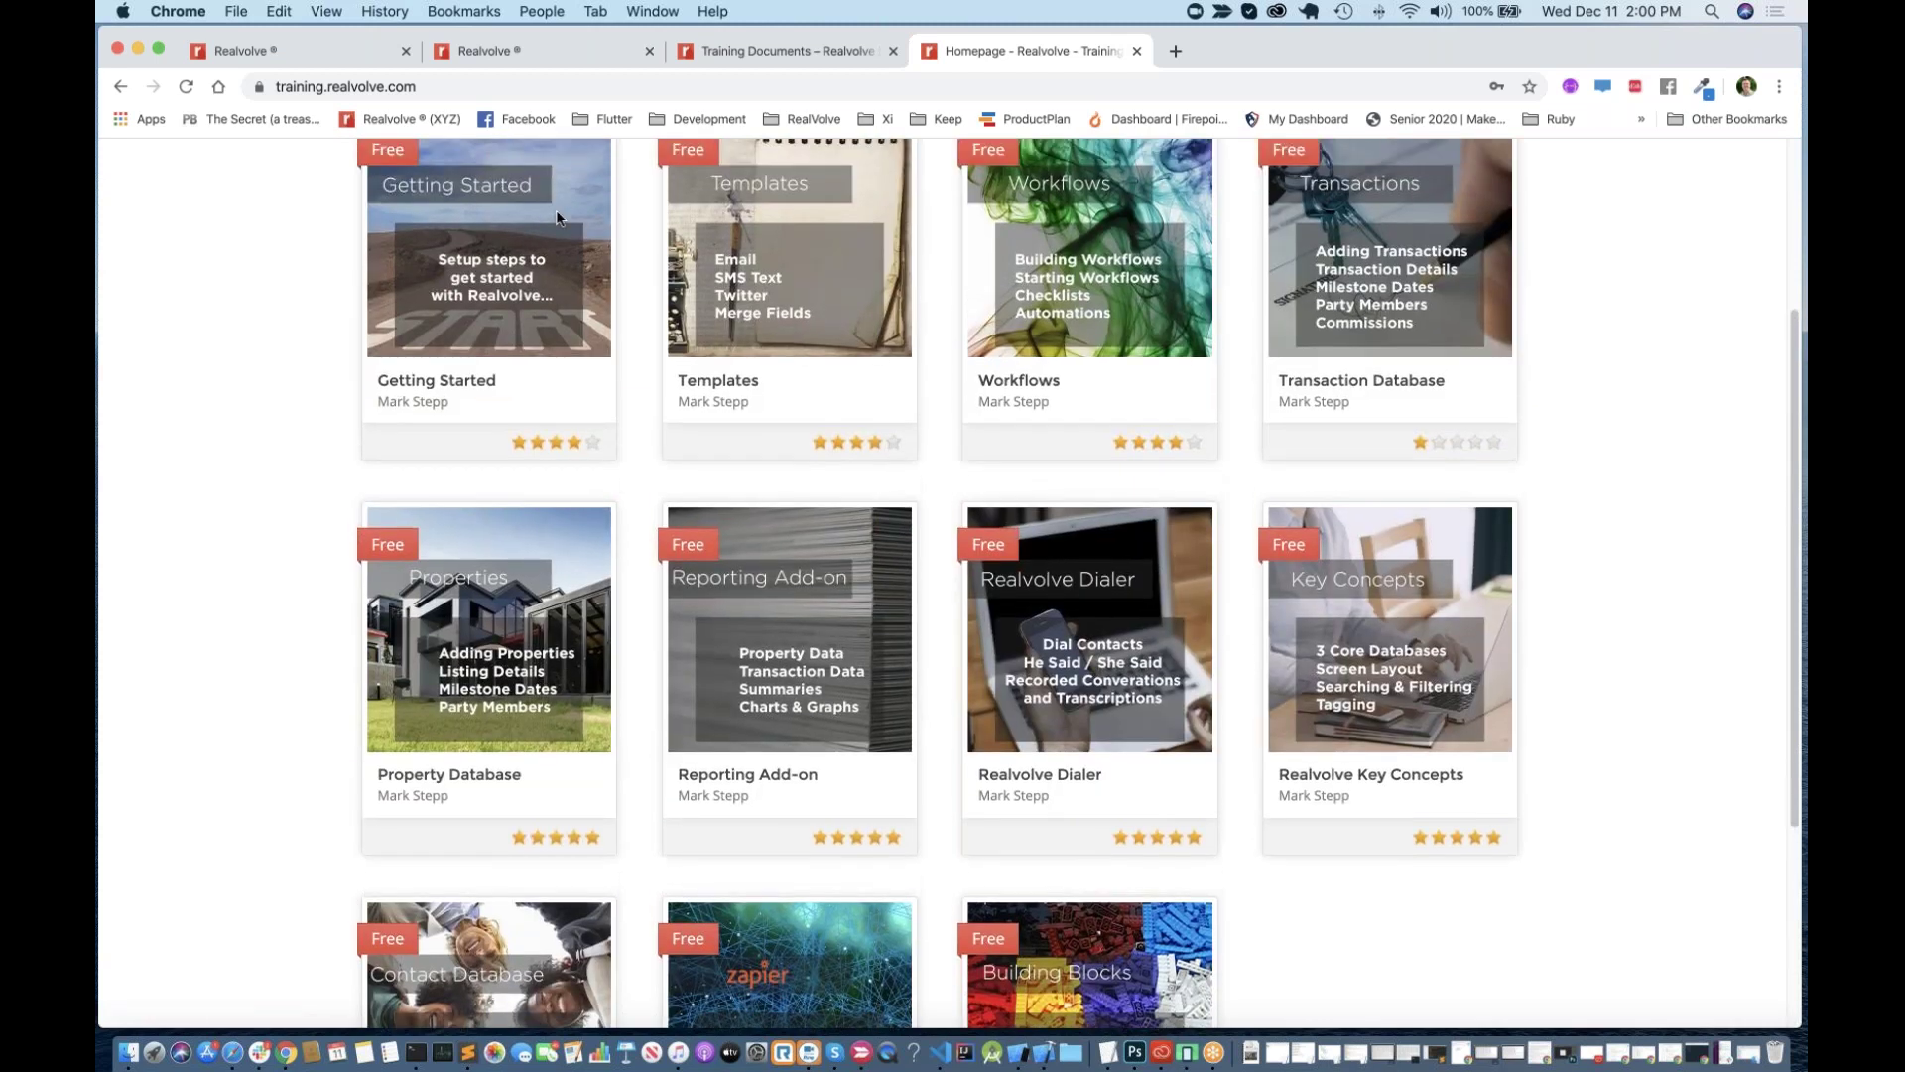
# Step: Review the Help Center's Training Documents article with downloads like WorkflowTutorial.pdf and MergeFields.pdf
pyautogui.click(786, 51)
pyautogui.scroll(-10, 725, 781)
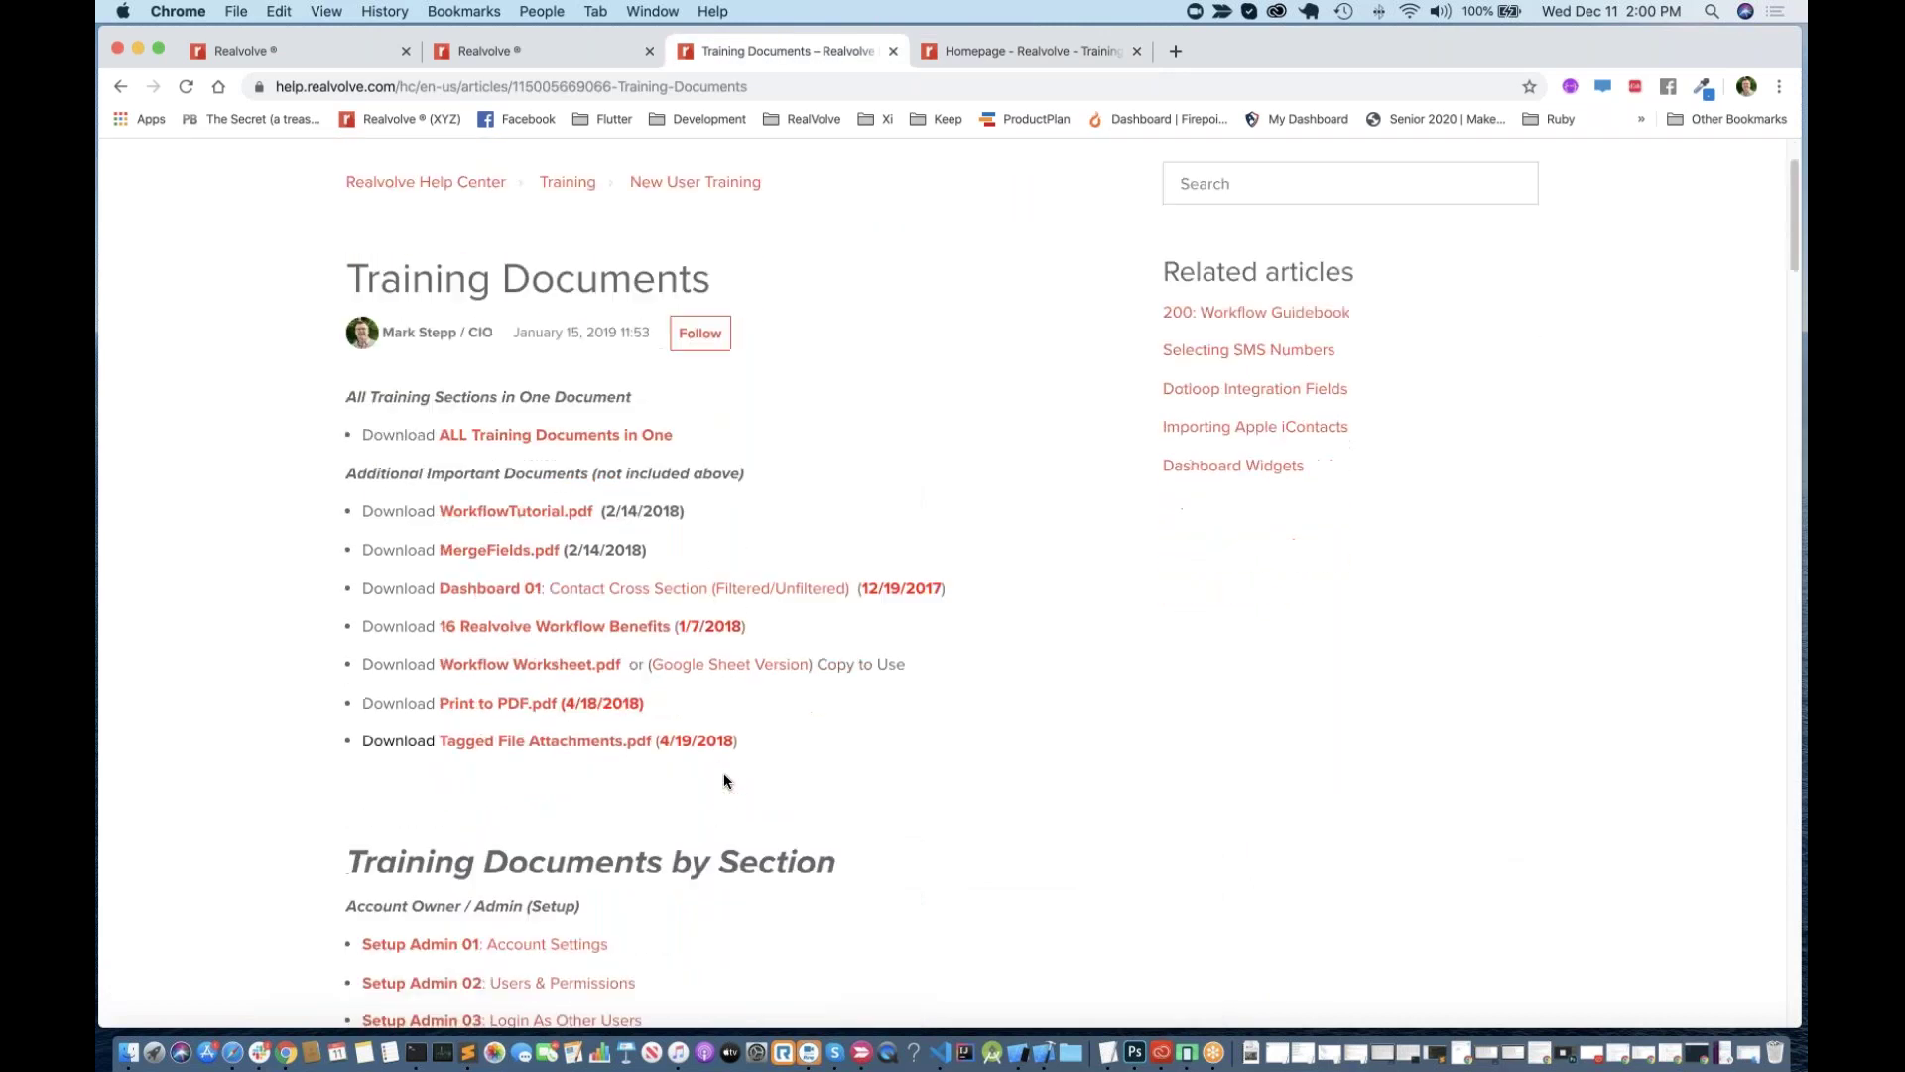
pyautogui.scroll(1, 725, 781)
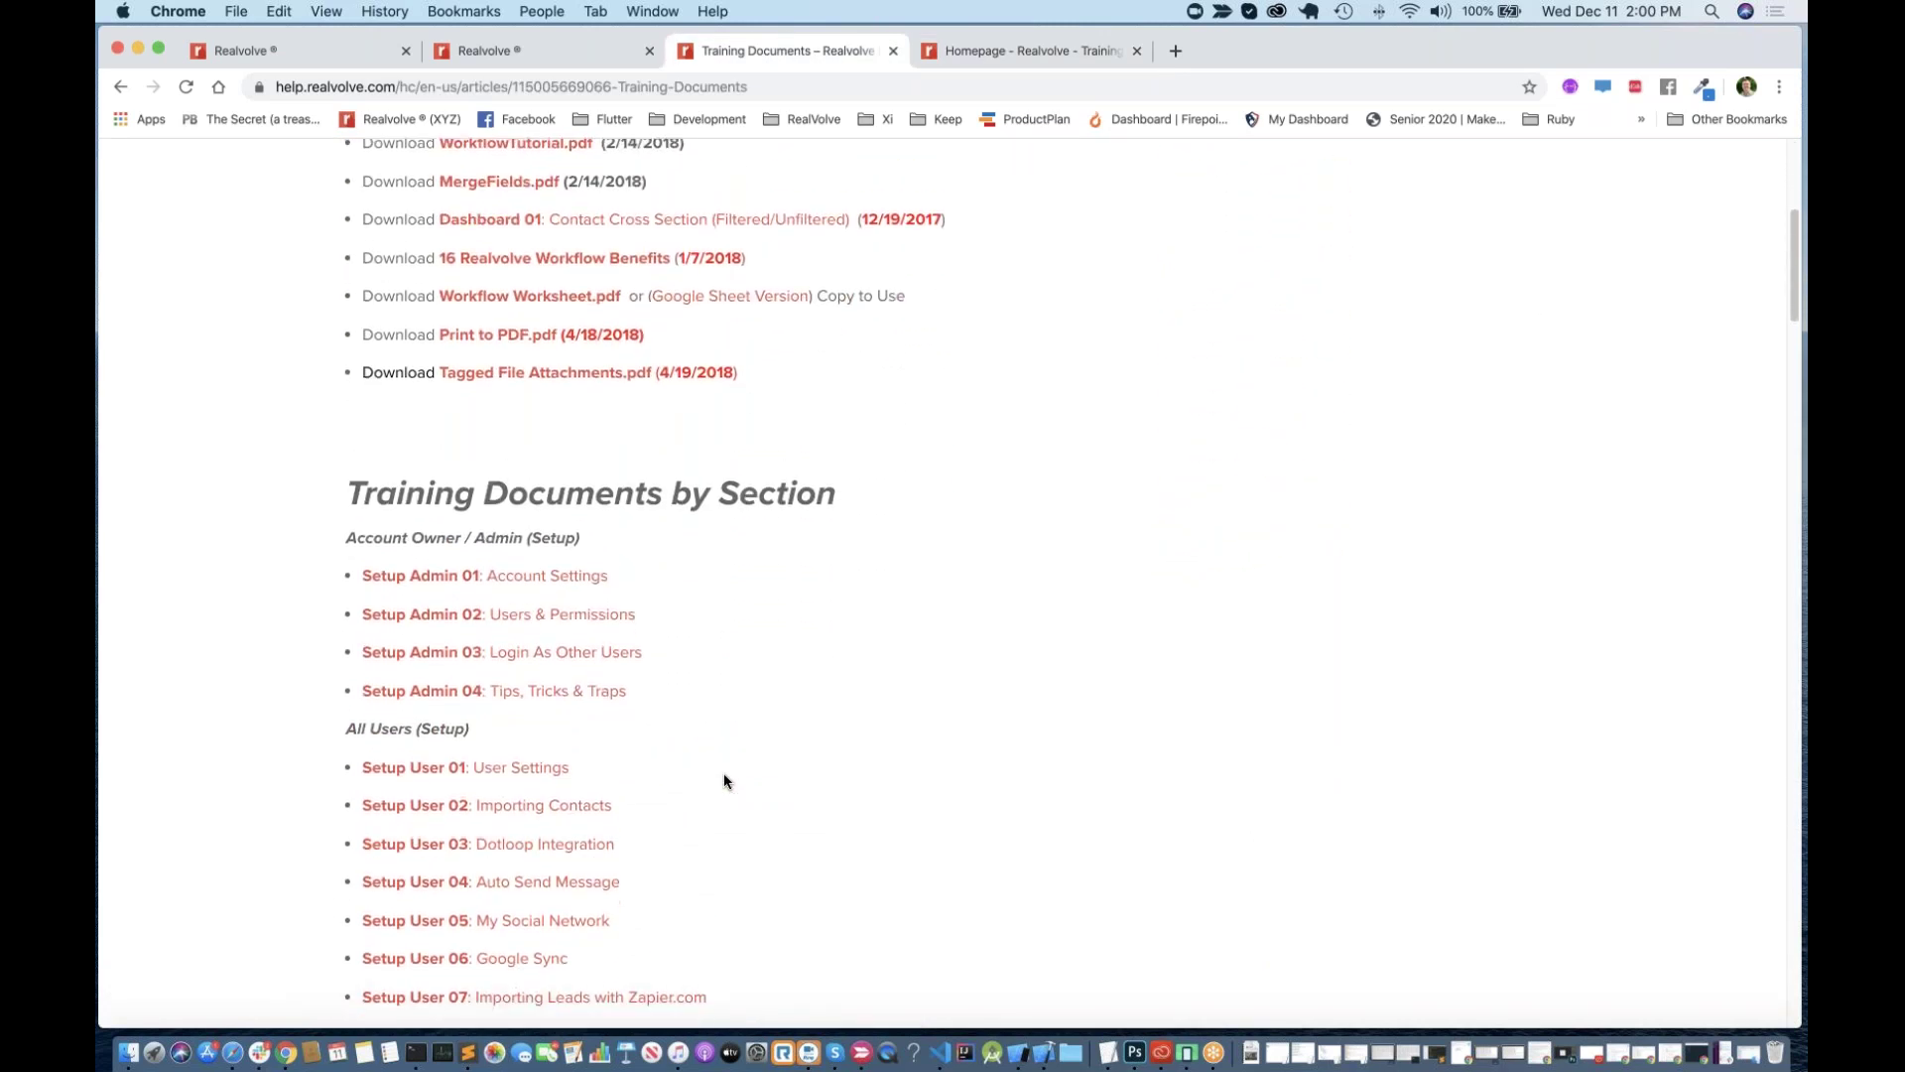
pyautogui.scroll(-2, 724, 781)
pyautogui.scroll(2, 725, 781)
pyautogui.scroll(3, 724, 781)
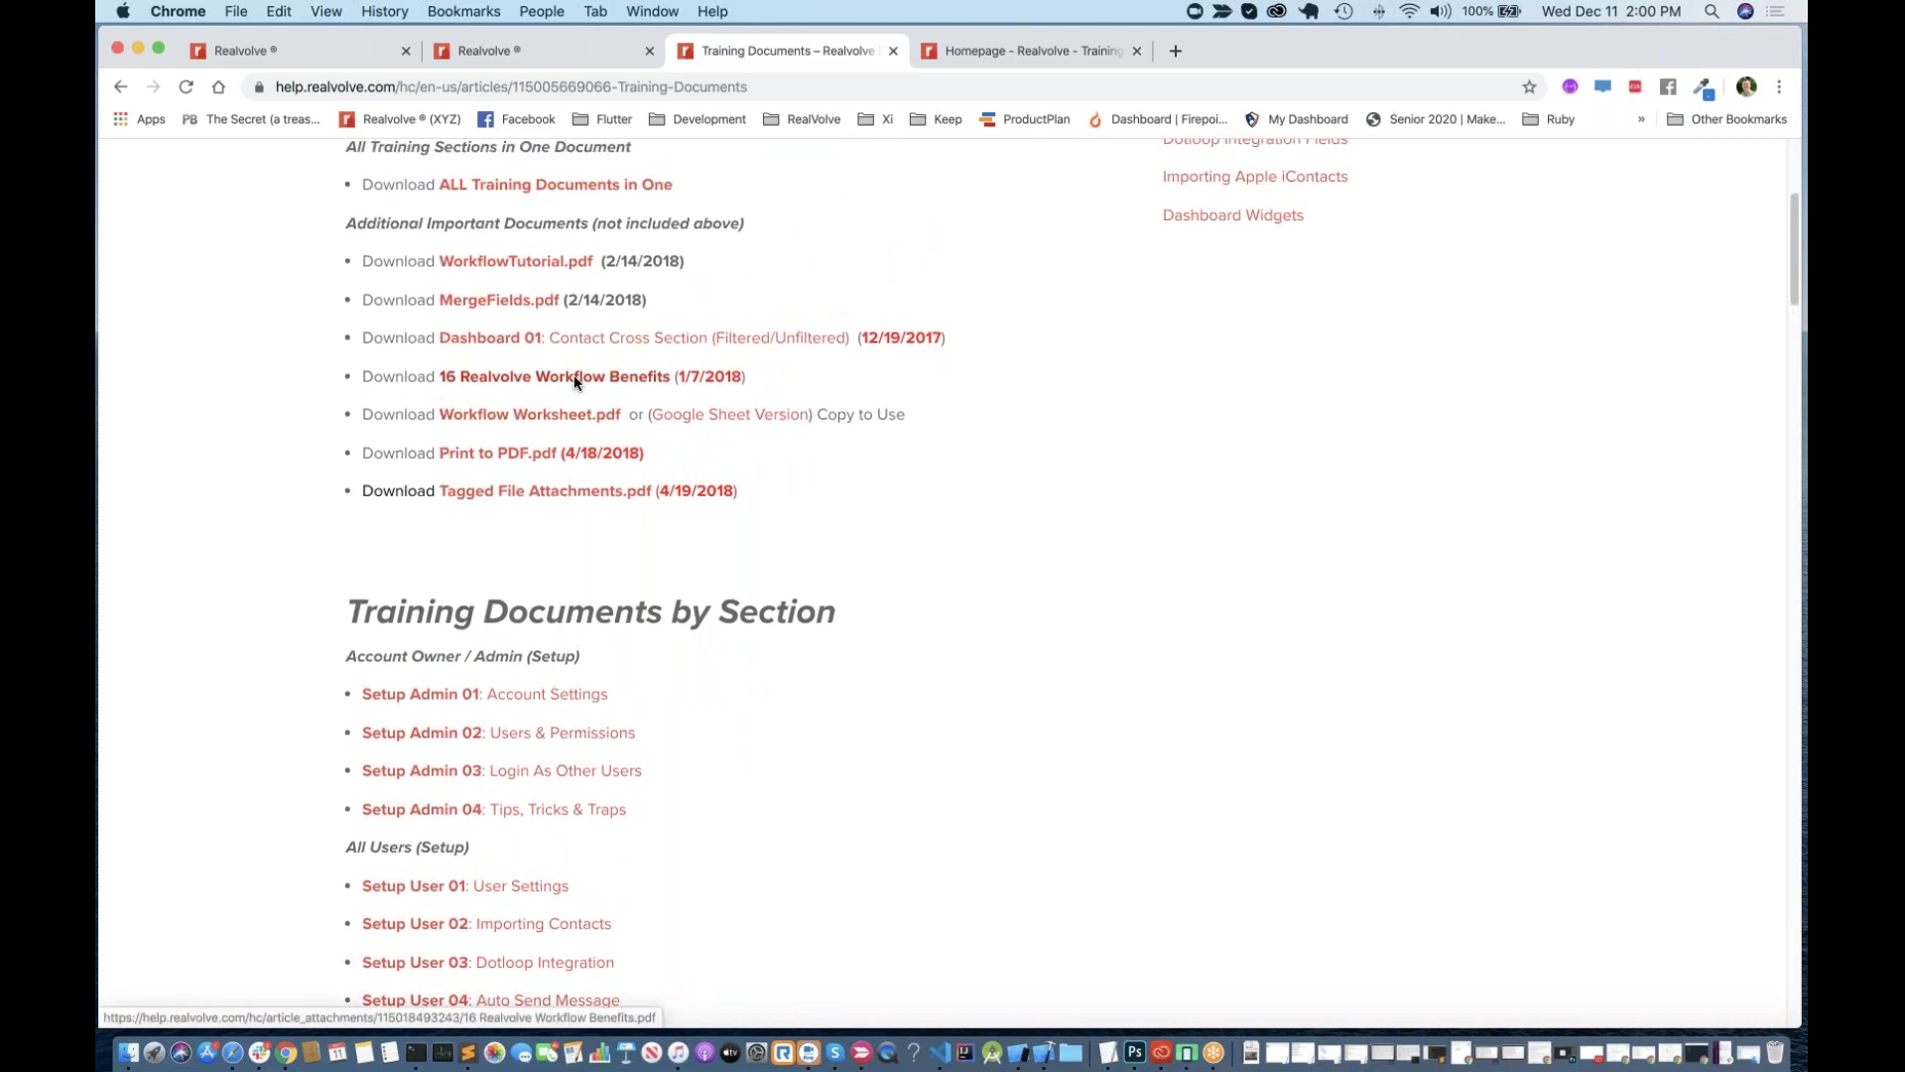
pyautogui.scroll(7, 867, 545)
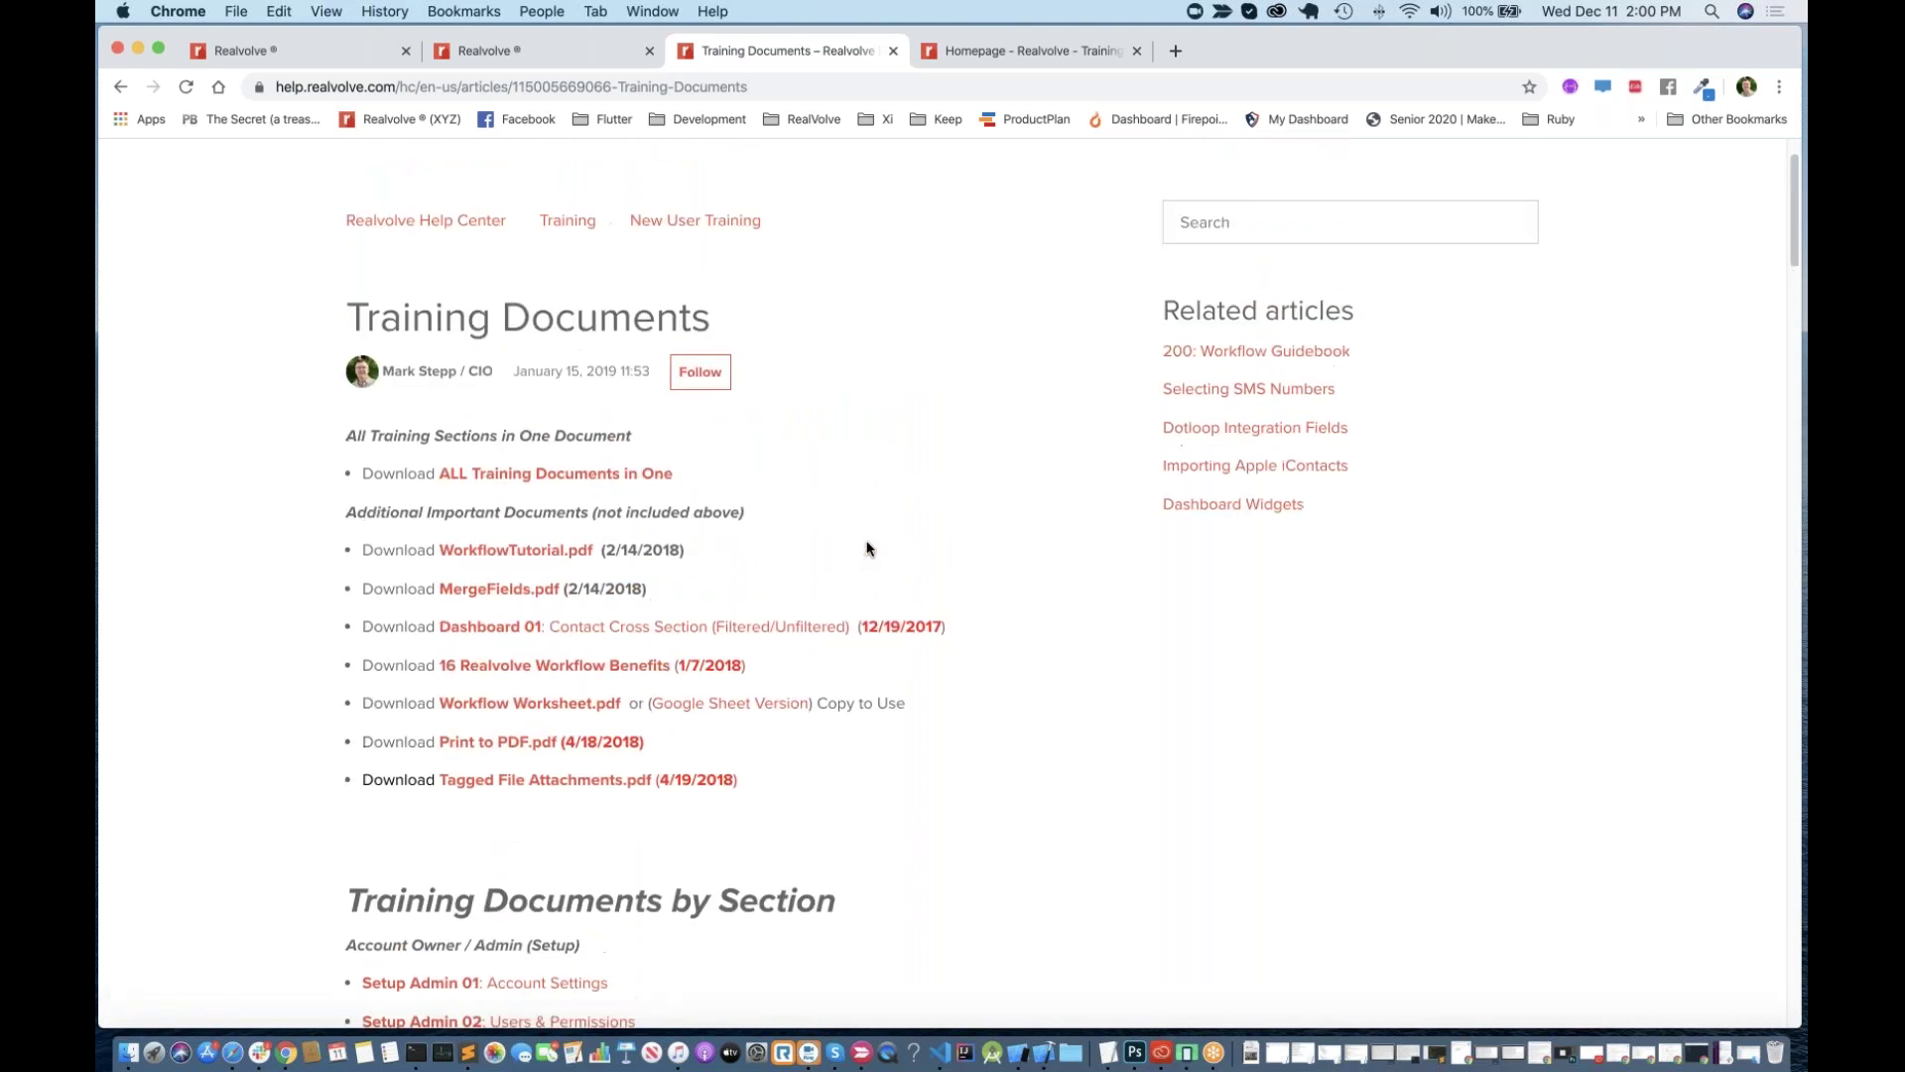
pyautogui.scroll(1, 867, 547)
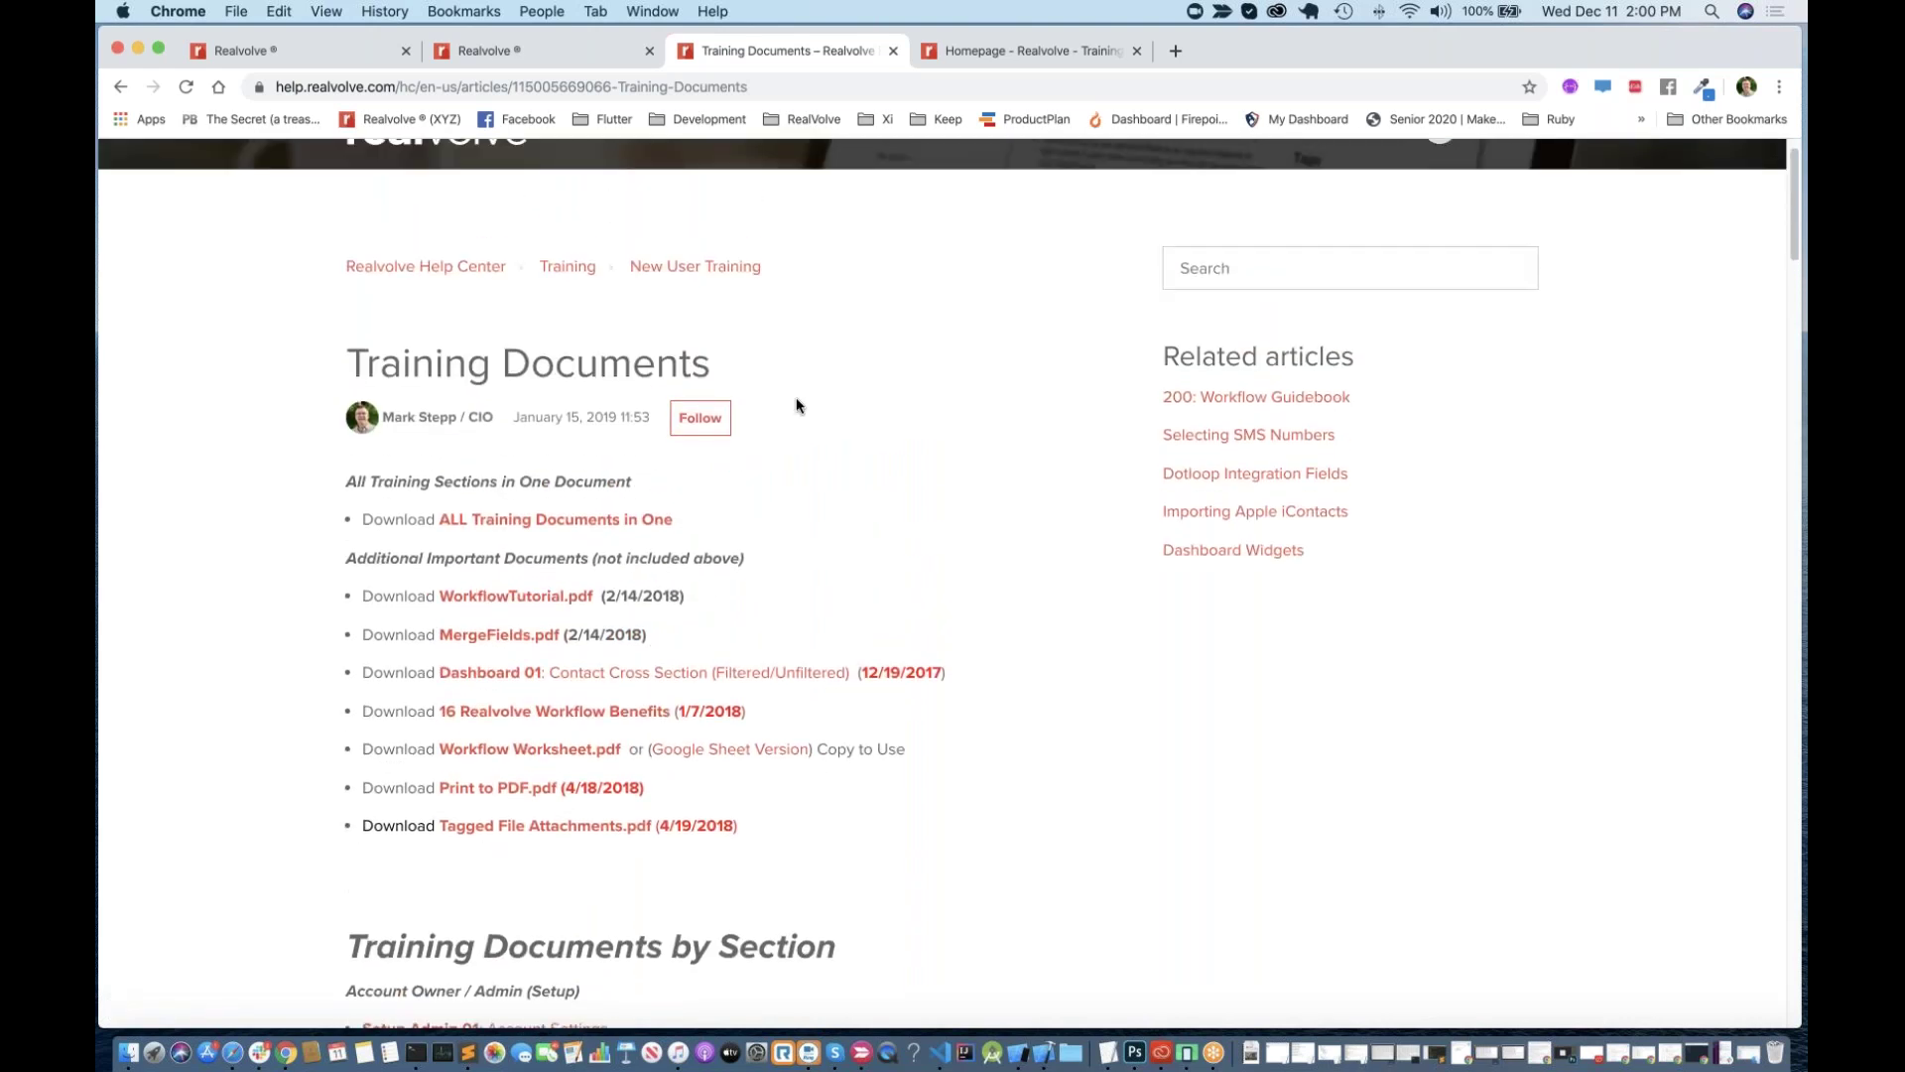
# Step: Switch back to the Realvolve dashboard tab with its YTD Volume and Contact Source widgets
pyautogui.click(532, 57)
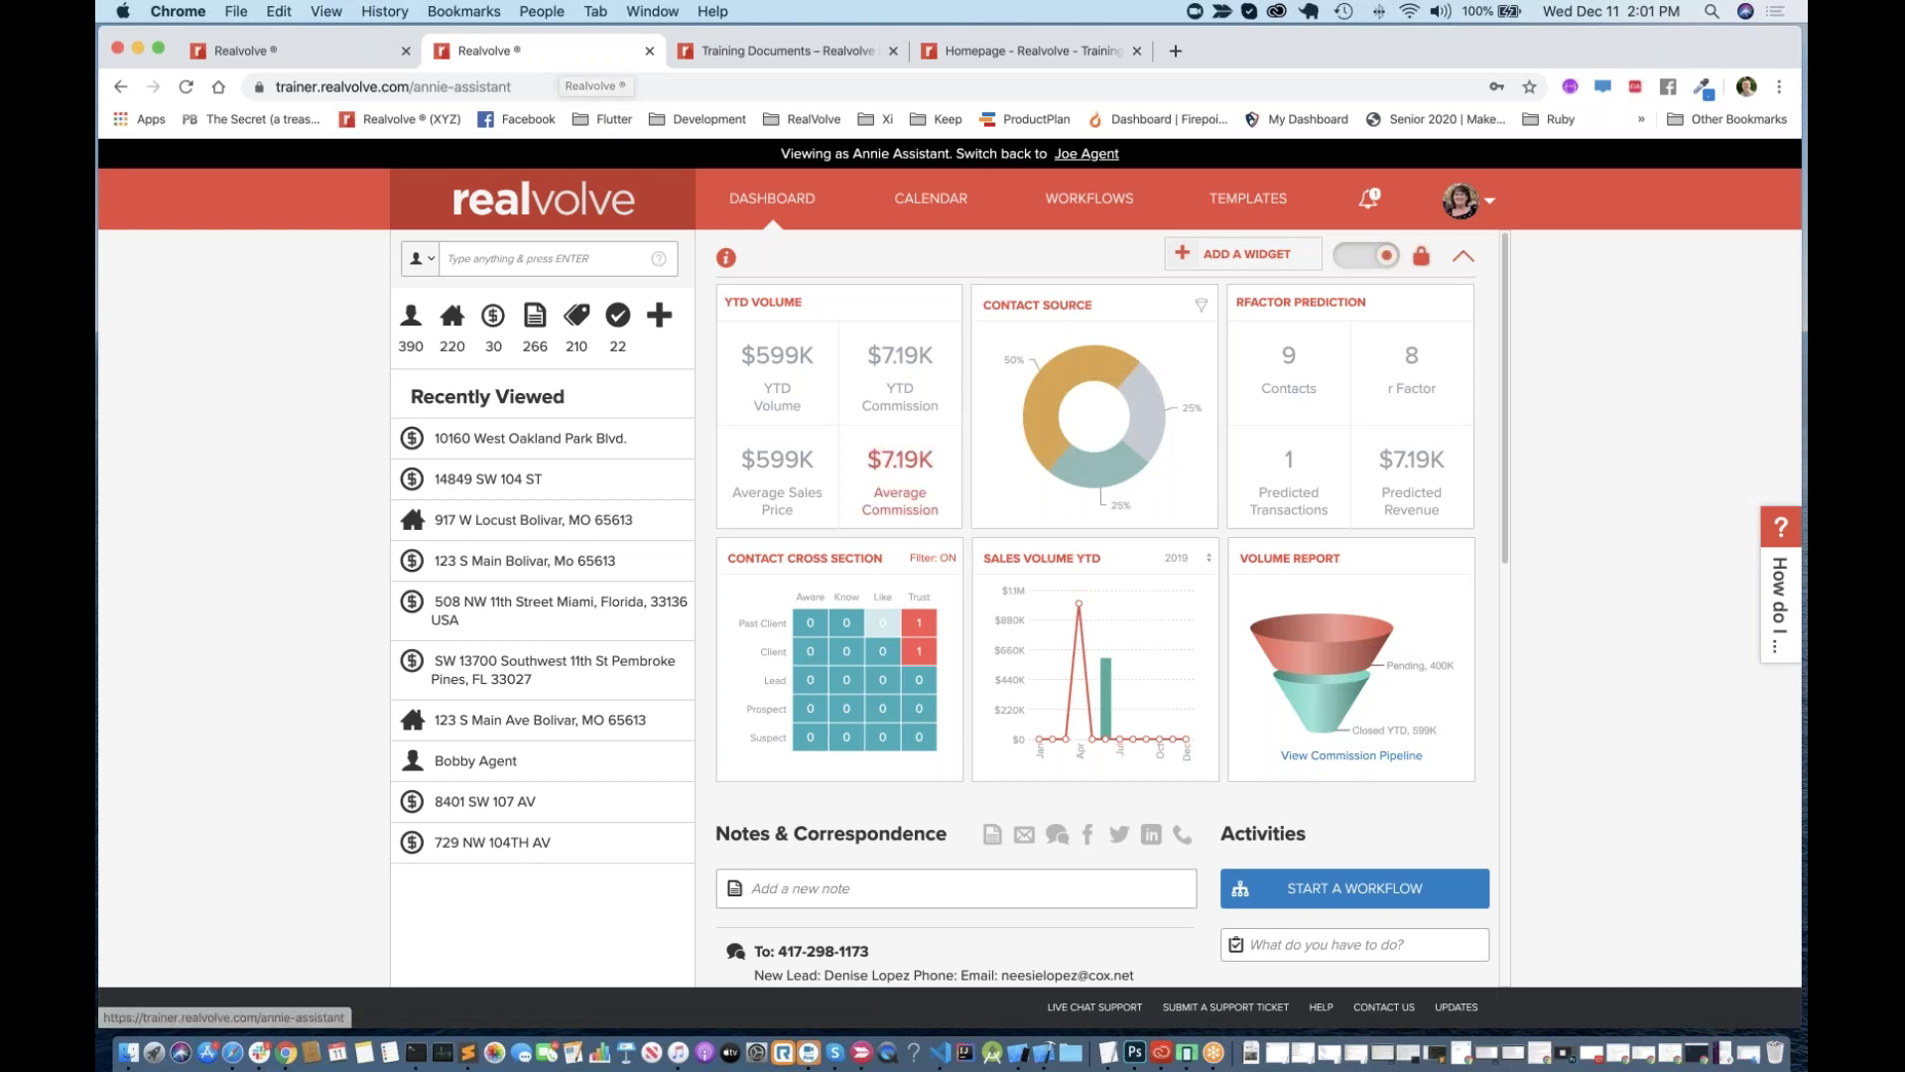
pyautogui.moveTo(919, 623)
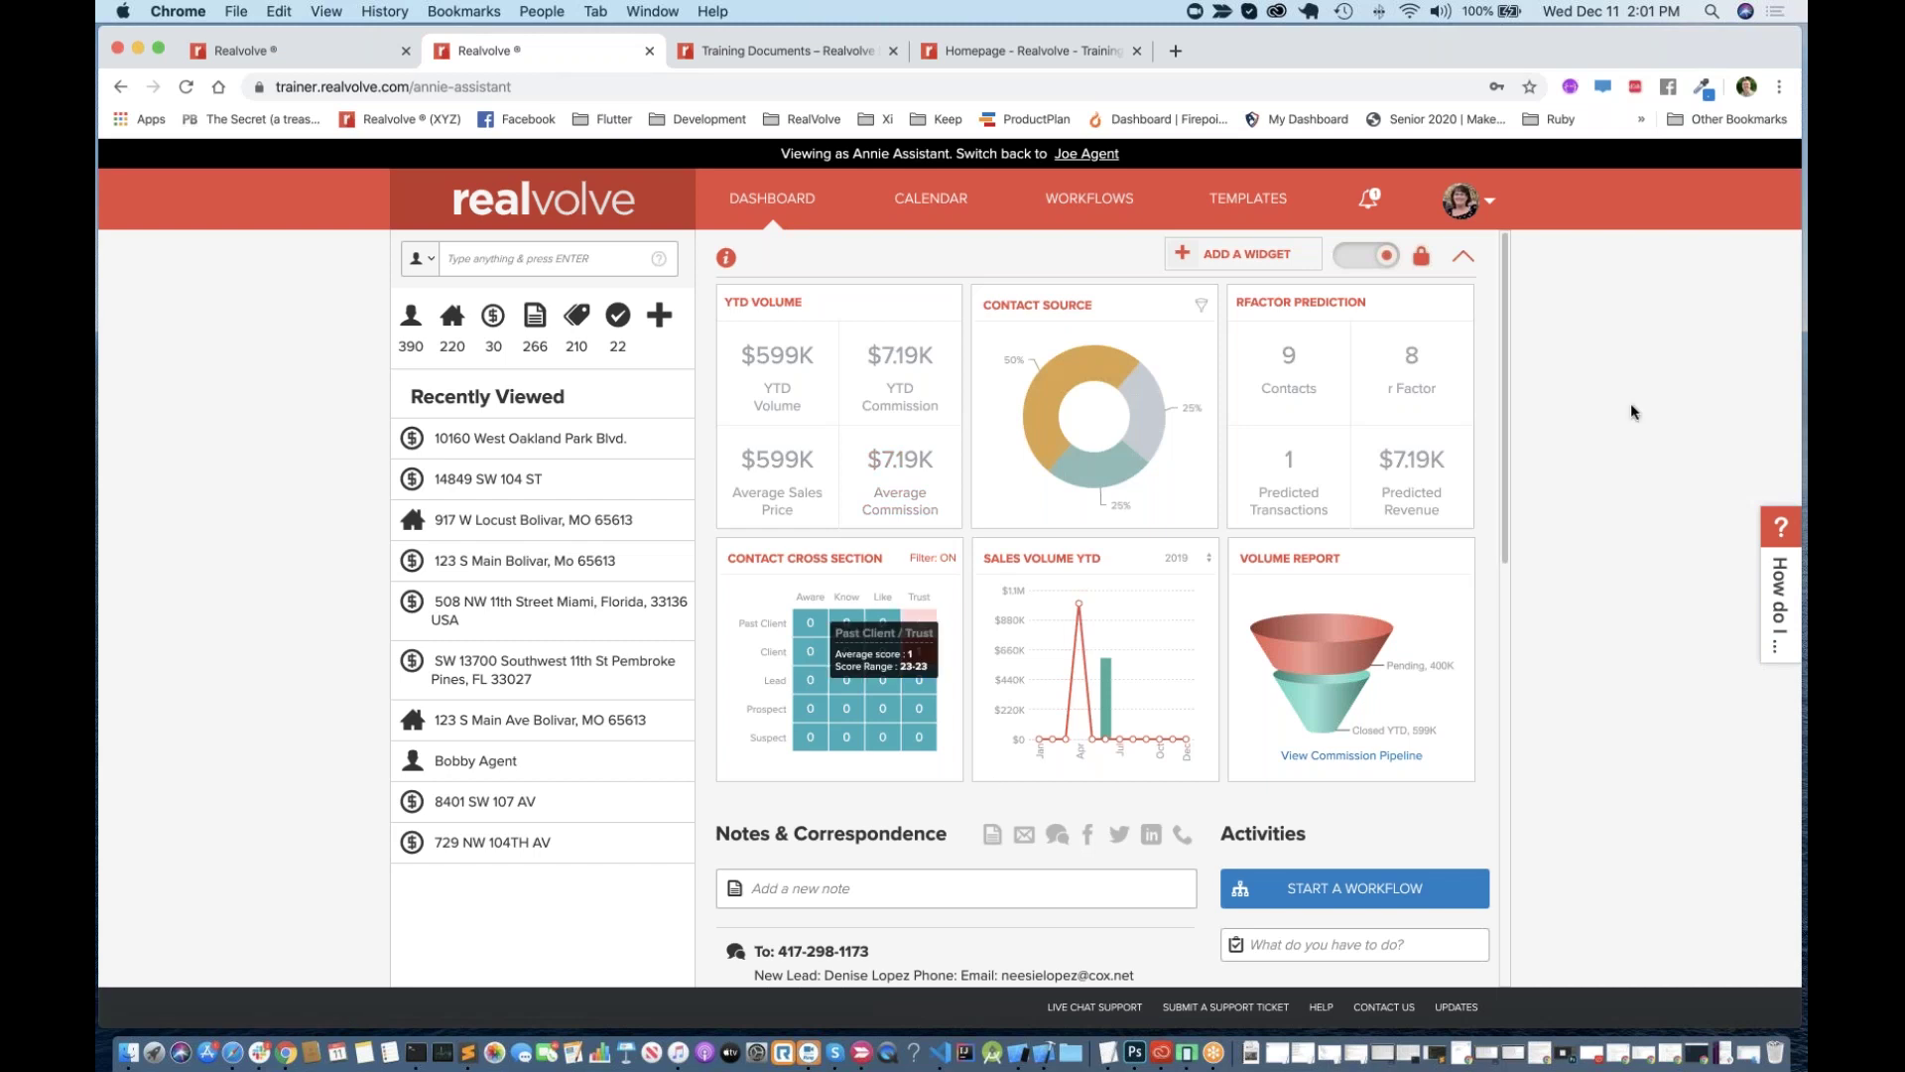